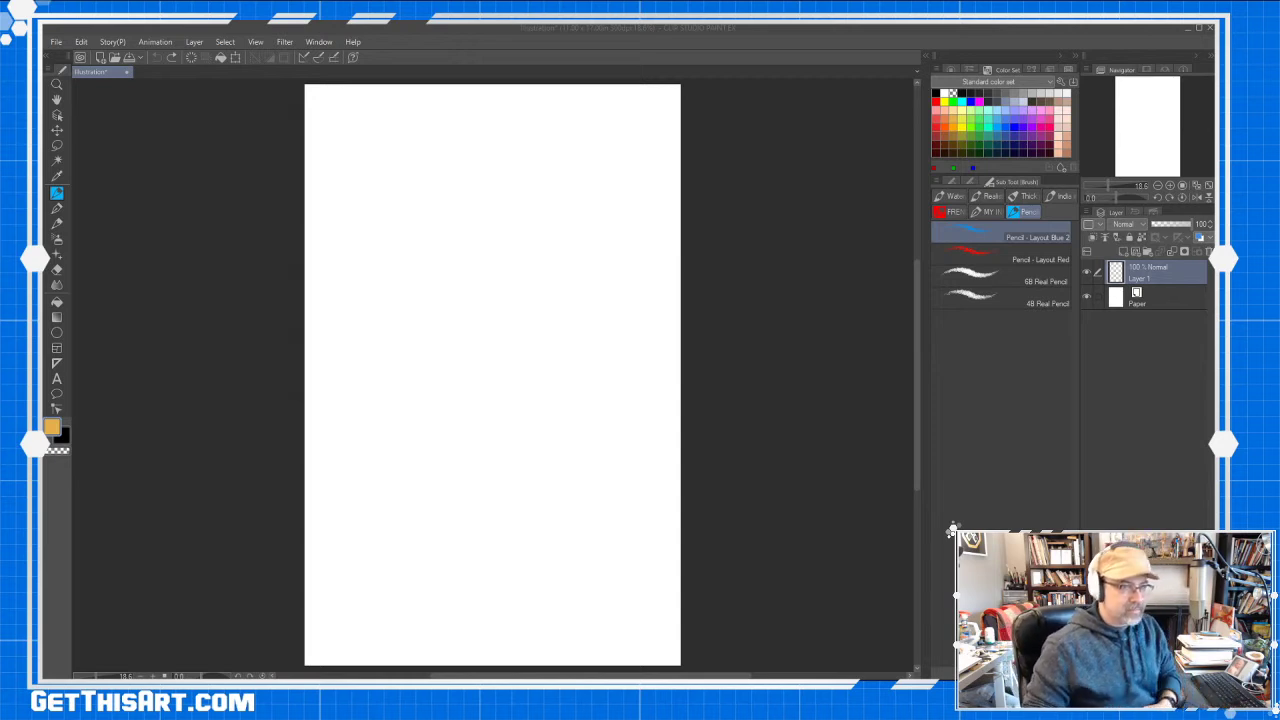
left_click_drag(917, 275, 917, 280)
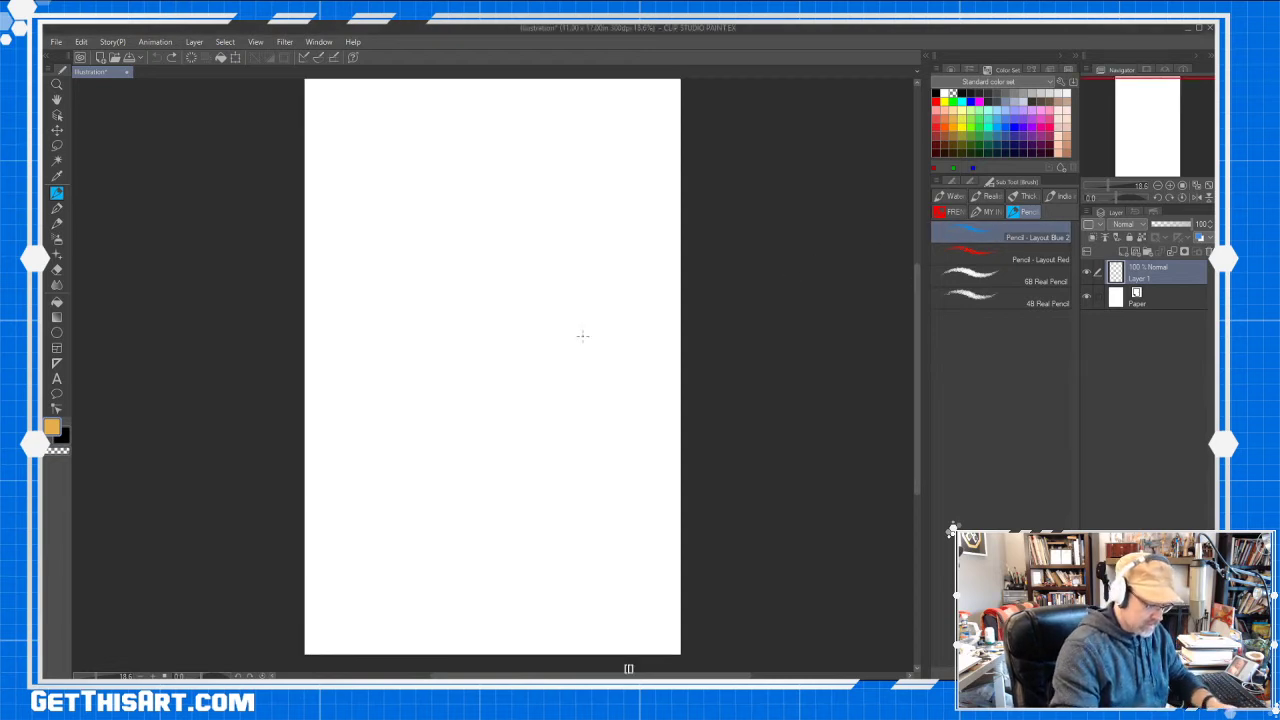
mouse_move(518, 322)
left_mouse_down()
mouse_move(550, 378)
mouse_move(506, 488)
mouse_move(565, 523)
mouse_move(555, 247)
mouse_move(365, 338)
mouse_move(544, 473)
mouse_move(501, 207)
mouse_move(403, 448)
mouse_move(572, 410)
left_mouse_up()
key("ctrl+z")
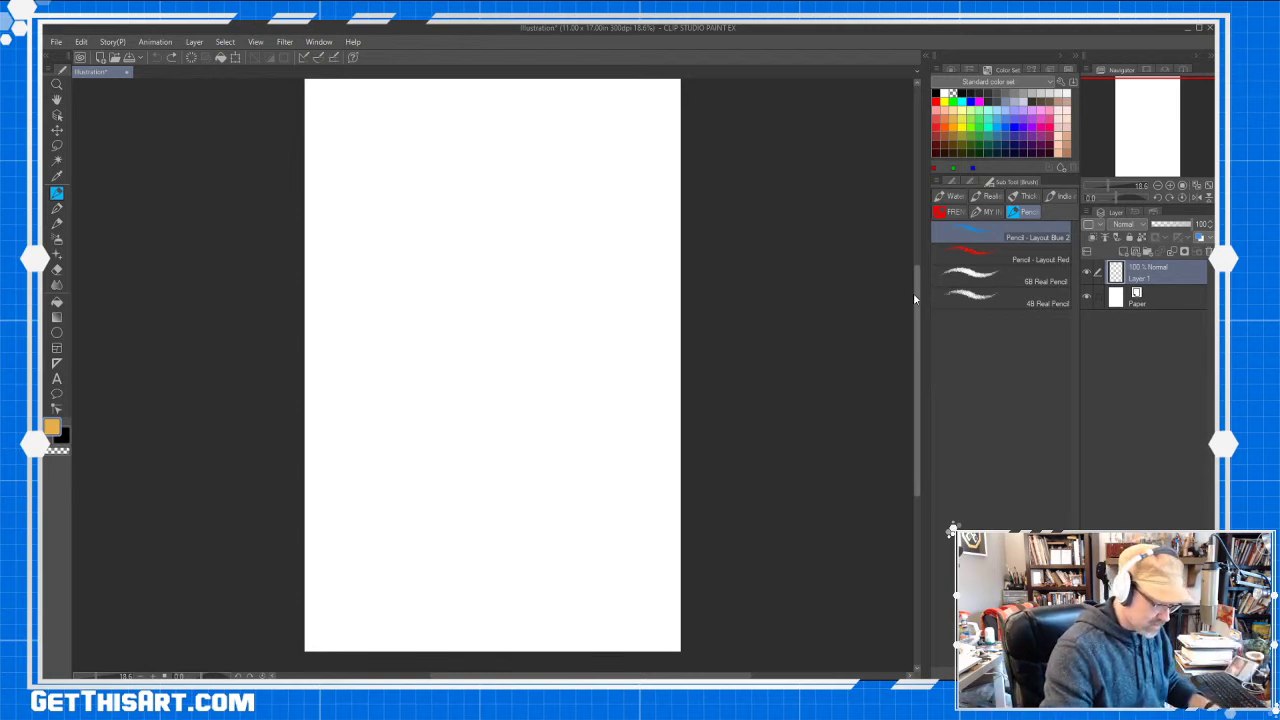
Rough in a tall, rounded torso with light Pencil - Layout Blue 2 strokes on Layer 1
scroll(913, 292, "up", 1)
scroll(913, 292, "down", 1)
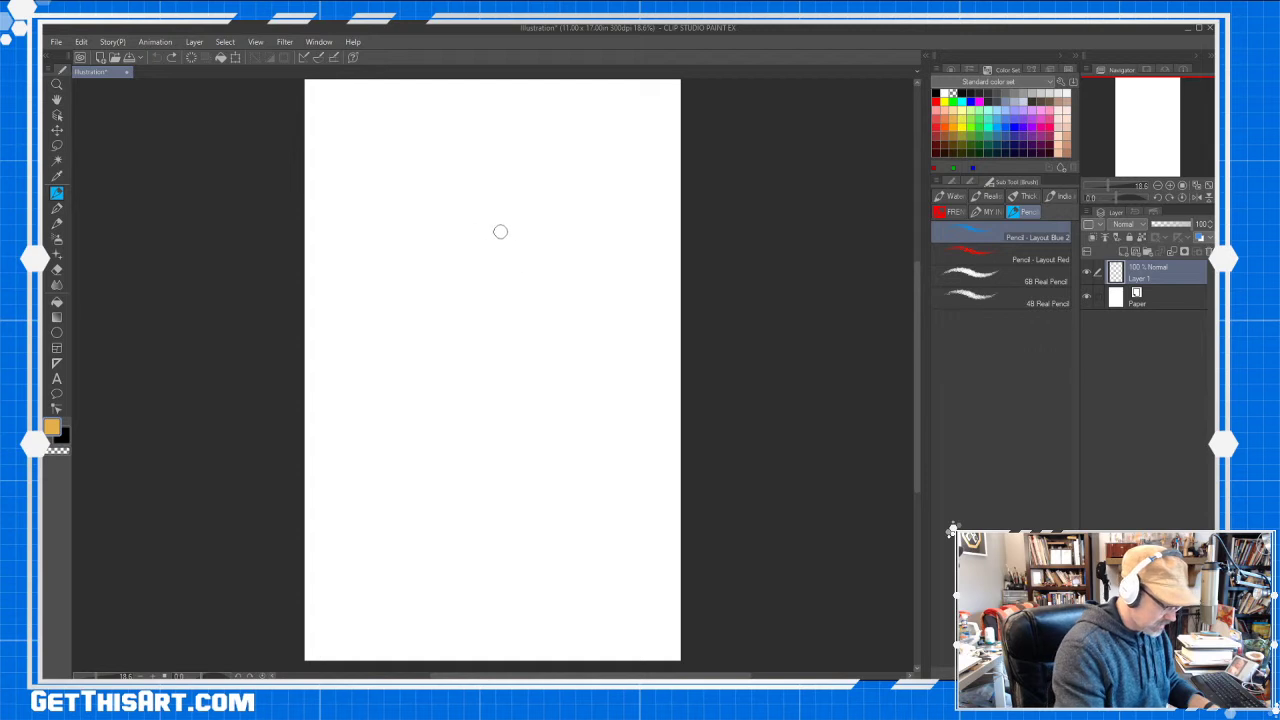
key("ctrl+space")
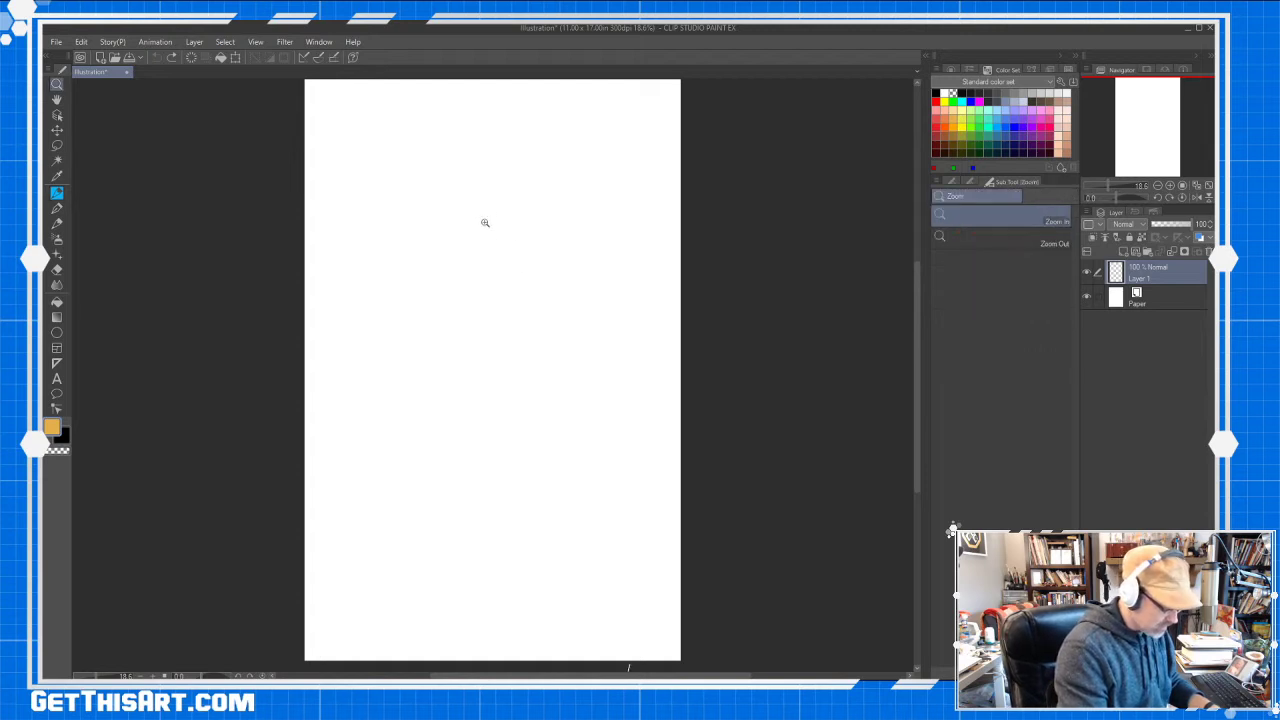
left_click_drag(484, 223, 479, 240)
key("space")
key("ctrl+space")
scroll(479, 240, "up", 1)
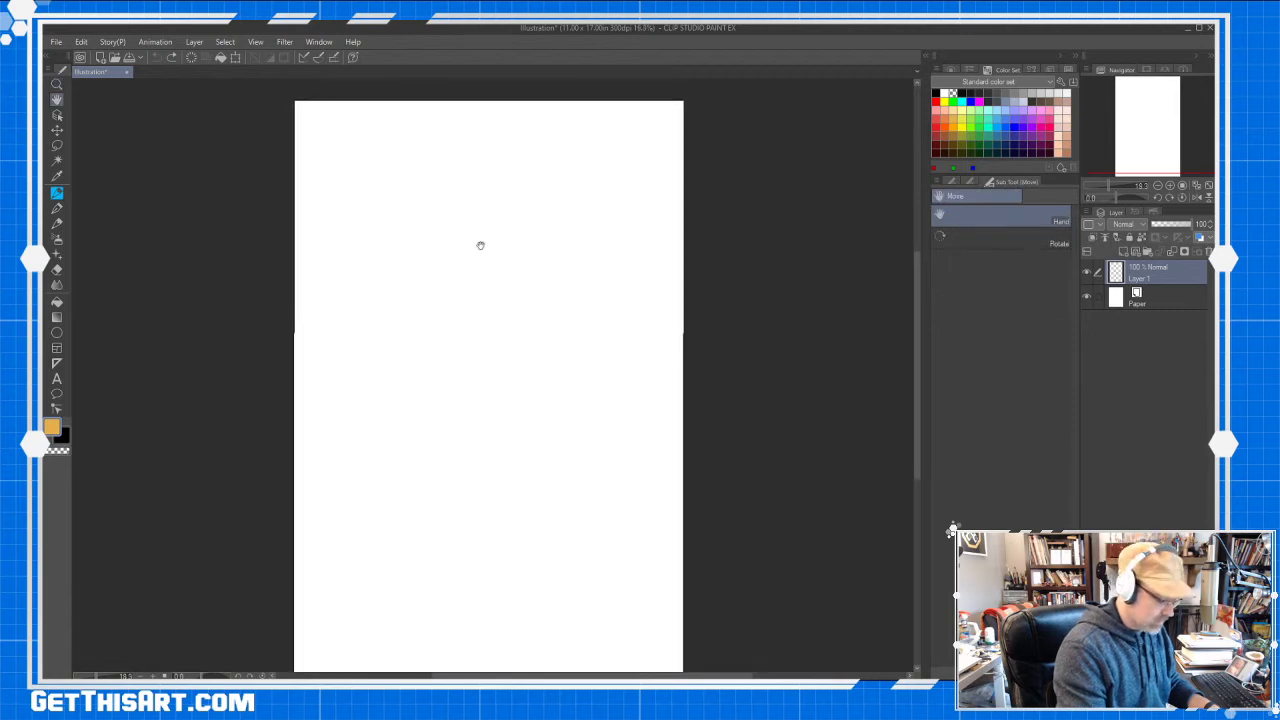
key("p")
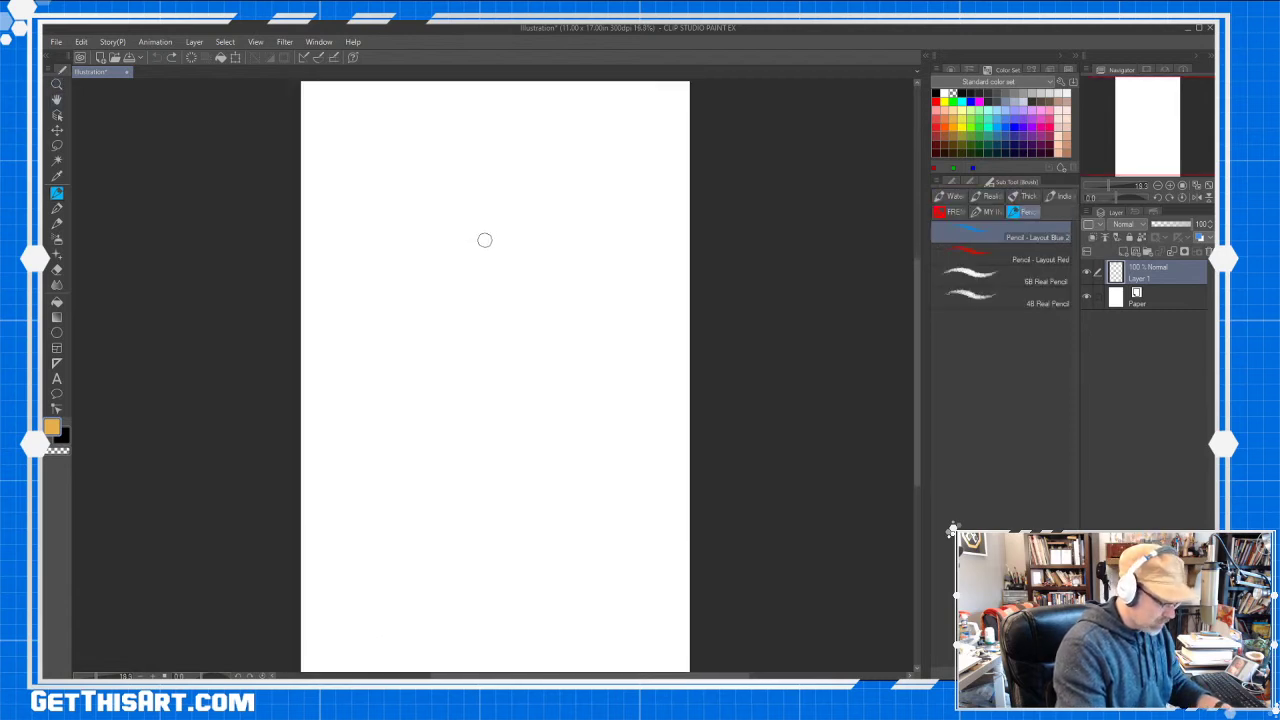
mouse_move(418, 228)
left_mouse_down()
mouse_move(437, 171)
mouse_move(480, 157)
mouse_move(431, 388)
left_mouse_up()
mouse_move(557, 232)
left_mouse_down()
mouse_move(567, 391)
mouse_move(547, 440)
left_mouse_up()
left_click_drag(425, 290, 450, 452)
mouse_move(543, 211)
left_mouse_down()
mouse_move(549, 441)
mouse_move(470, 446)
mouse_move(469, 486)
left_mouse_up()
mouse_move(431, 404)
left_mouse_down()
mouse_move(458, 455)
mouse_move(564, 247)
left_mouse_up()
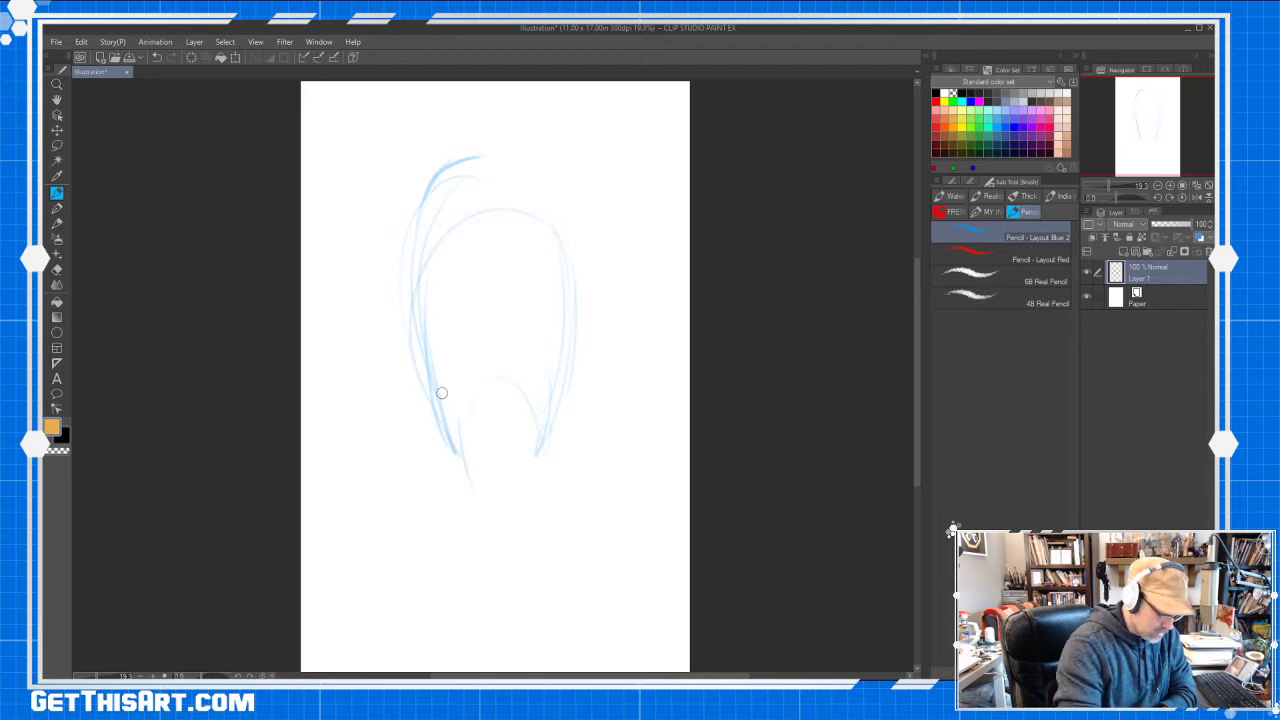
Strengthen the torso contour and extend it with curved lines for the upper back, hips and lower edge
left_click_drag(404, 228, 452, 545)
mouse_move(420, 405)
left_mouse_down()
mouse_move(428, 505)
mouse_move(452, 563)
left_mouse_up()
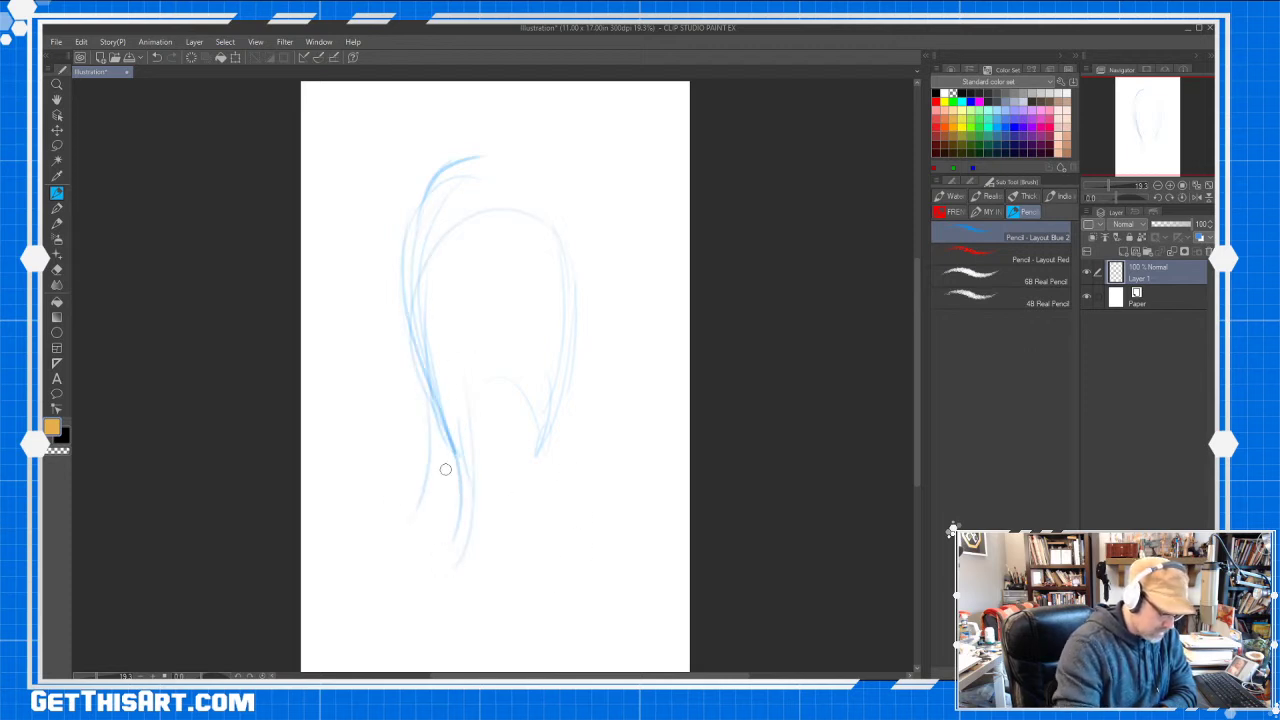
mouse_move(440, 490)
left_mouse_down()
mouse_move(541, 498)
mouse_move(565, 215)
mouse_move(469, 163)
mouse_move(513, 191)
mouse_move(544, 190)
left_mouse_up()
mouse_move(470, 163)
left_mouse_down()
mouse_move(382, 393)
mouse_move(371, 449)
left_mouse_up()
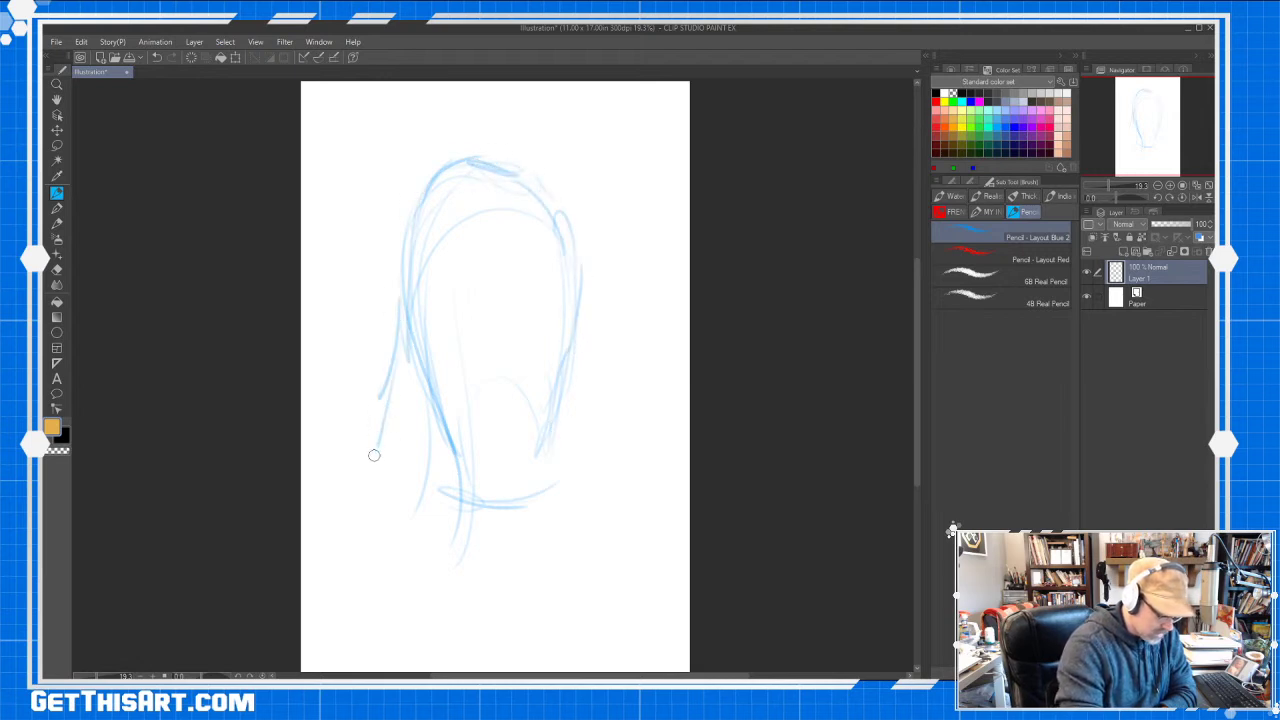
mouse_move(423, 190)
left_mouse_down()
mouse_move(435, 493)
mouse_move(502, 498)
mouse_move(540, 480)
mouse_move(516, 502)
mouse_move(397, 478)
left_mouse_up()
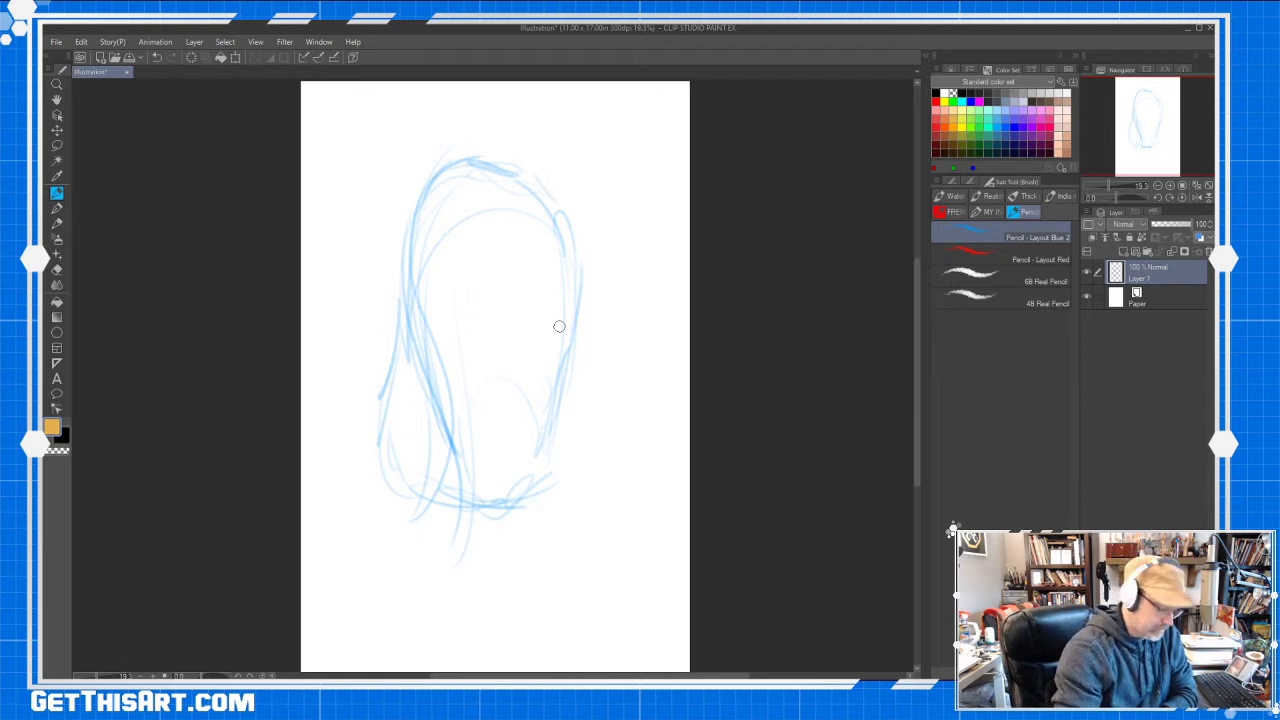
Block in the raised shoulder line, both arms and the two thighs around the torso with loose blue lines
mouse_move(488, 167)
left_mouse_down()
mouse_move(543, 123)
mouse_move(570, 218)
mouse_move(563, 133)
left_mouse_up()
mouse_move(480, 143)
left_mouse_down()
mouse_move(554, 159)
mouse_move(563, 146)
mouse_move(563, 242)
left_mouse_up()
left_click_drag(518, 220, 549, 237)
mouse_move(388, 229)
left_mouse_down()
mouse_move(413, 185)
mouse_move(331, 369)
left_mouse_up()
mouse_move(556, 231)
left_mouse_down()
mouse_move(606, 354)
mouse_move(590, 385)
left_mouse_up()
mouse_move(393, 356)
left_mouse_down()
mouse_move(346, 497)
mouse_move(377, 565)
mouse_move(420, 568)
mouse_move(432, 530)
mouse_move(555, 478)
mouse_move(567, 425)
mouse_move(605, 528)
mouse_move(601, 592)
mouse_move(552, 612)
mouse_move(508, 530)
mouse_move(560, 615)
mouse_move(590, 515)
left_mouse_up()
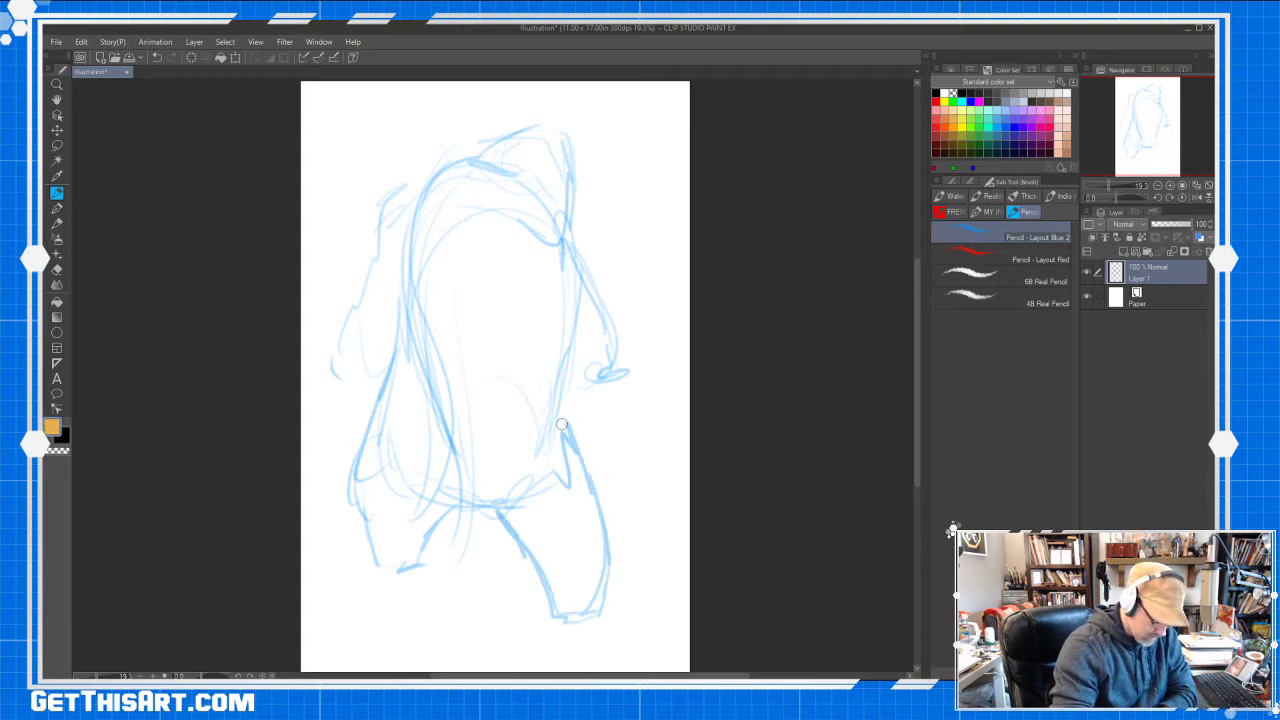
Reinforce the waist and left shoulder lines, and build up the bent arm on the figure's right-hand side
left_click_drag(563, 430, 547, 393)
mouse_move(565, 247)
left_mouse_down()
mouse_move(598, 236)
mouse_move(622, 280)
mouse_move(618, 262)
mouse_move(606, 345)
left_mouse_up()
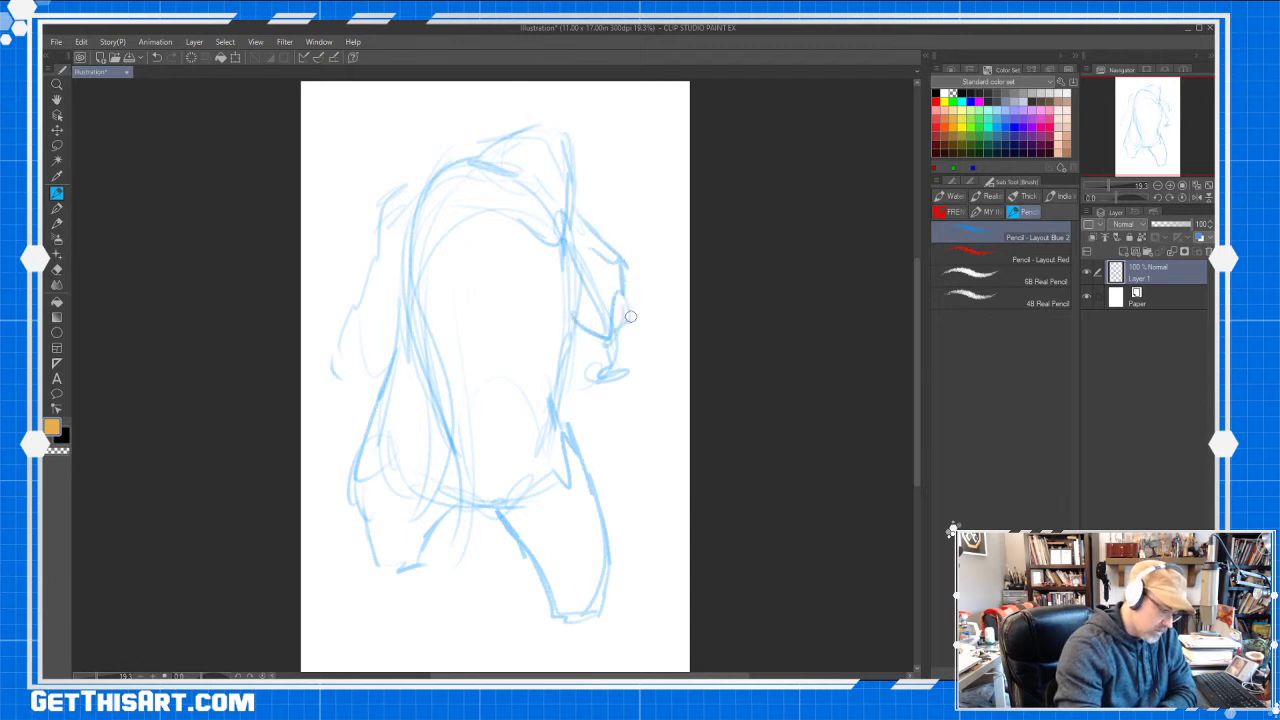
left_click_drag(621, 276, 634, 312)
left_click_drag(422, 179, 370, 253)
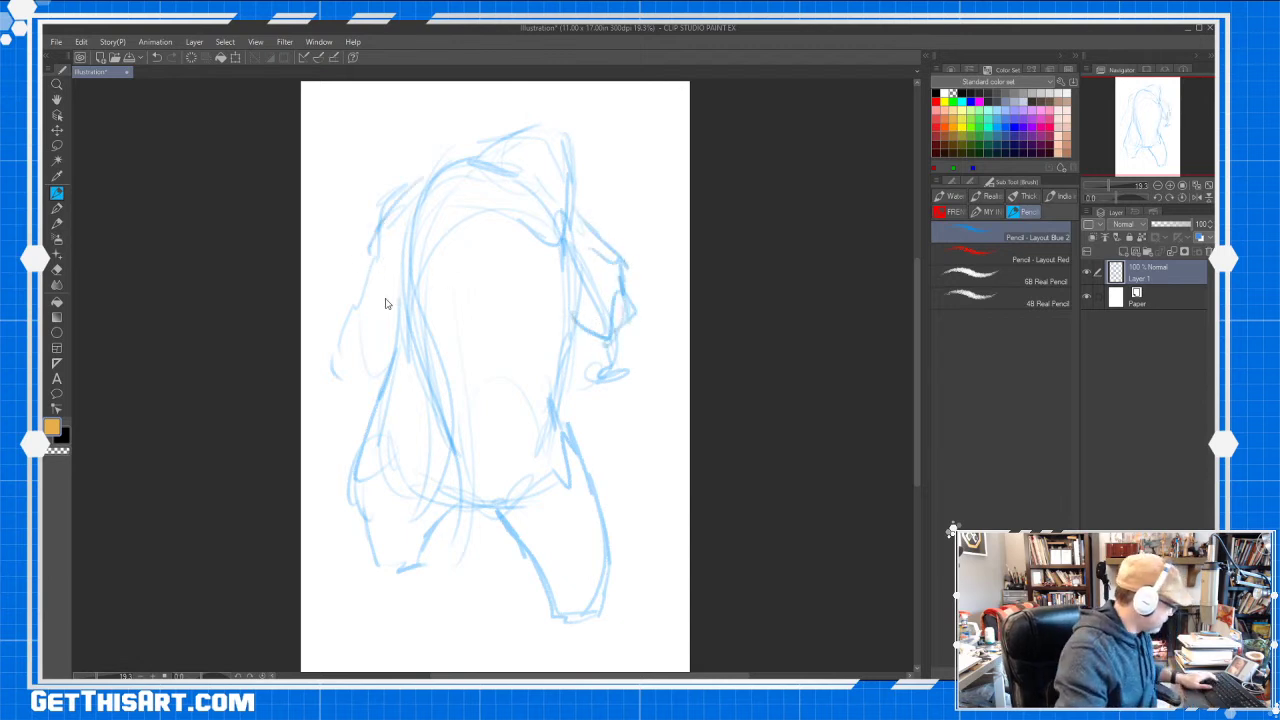
Scale the whole sketch down proportionally to leave more space around the figure on the page
key("ctrl+t")
mouse_move(637, 124)
left_mouse_down()
mouse_move(548, 269)
mouse_move(571, 251)
left_mouse_up()
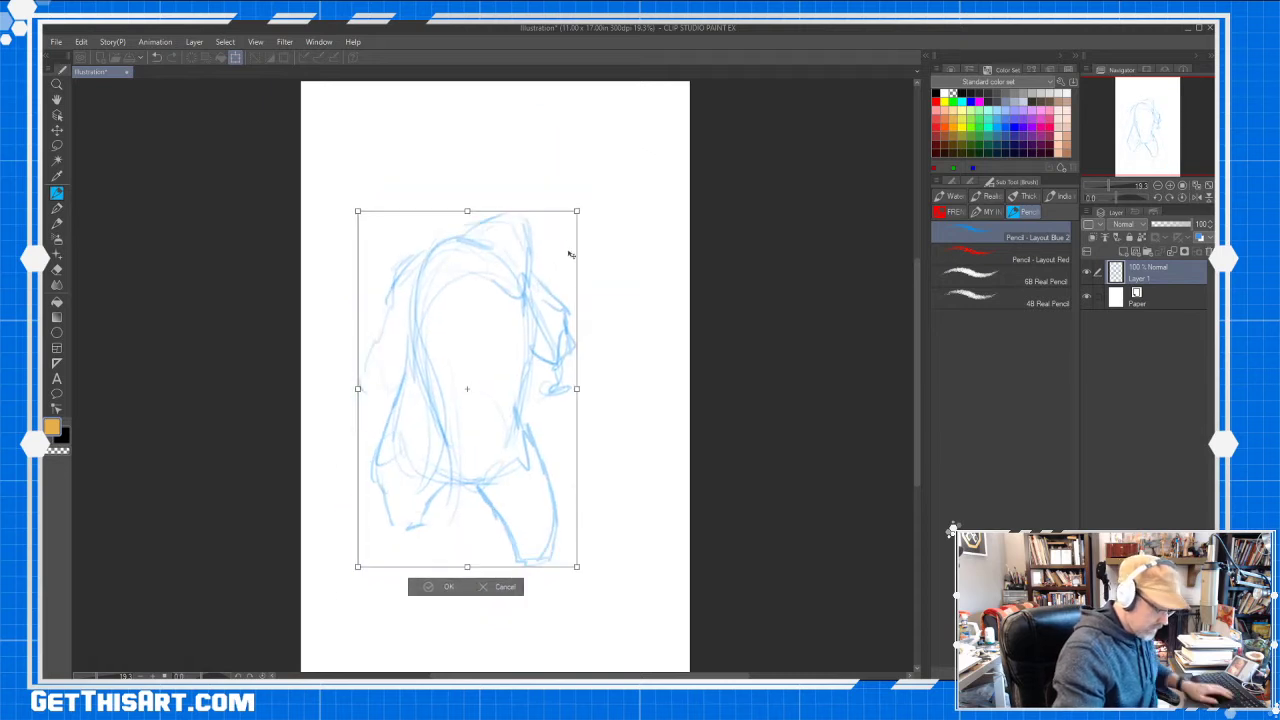
left_click(438, 585)
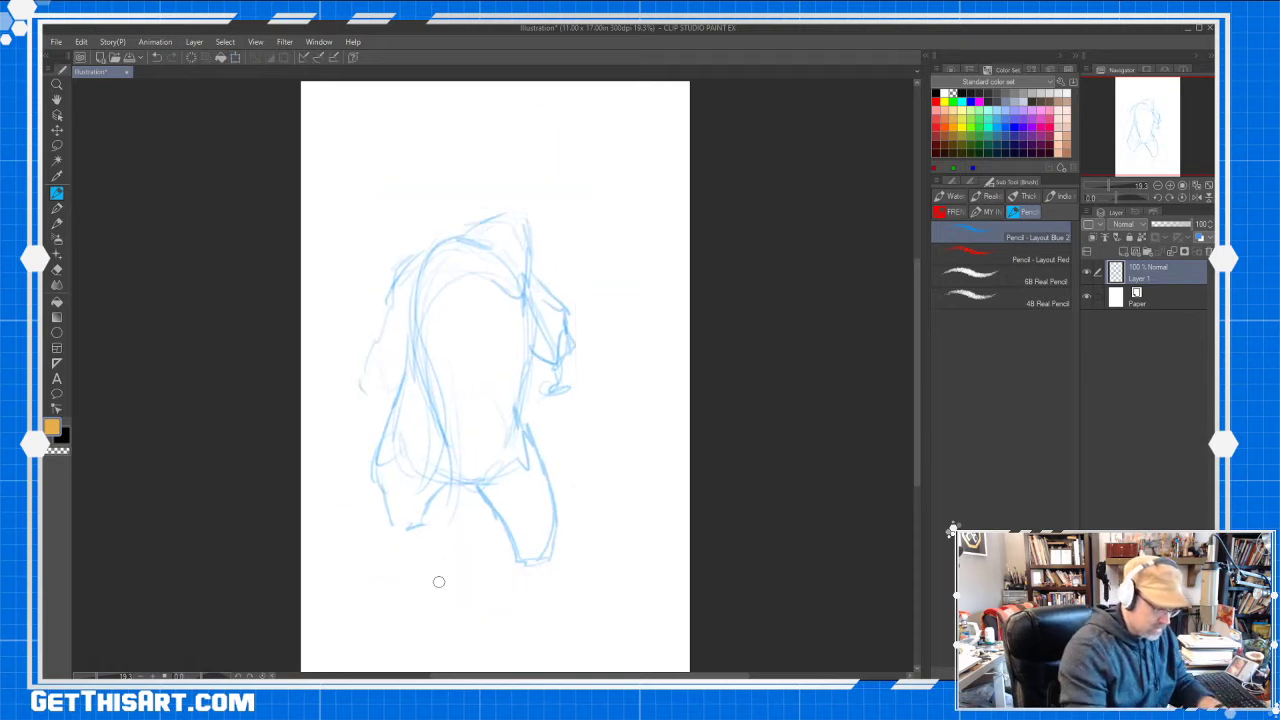
Sketch oval shoulder, elbow and forearm shapes for the left arm, plus a rounded upper arm on the right
mouse_move(412, 252)
left_mouse_down()
mouse_move(390, 297)
mouse_move(425, 250)
mouse_move(372, 326)
mouse_move(351, 333)
mouse_move(336, 426)
mouse_move(374, 337)
mouse_move(350, 438)
mouse_move(356, 318)
mouse_move(349, 437)
mouse_move(346, 350)
mouse_move(368, 311)
mouse_move(367, 323)
mouse_move(396, 300)
mouse_move(374, 322)
left_mouse_up()
mouse_move(537, 268)
left_mouse_down()
mouse_move(571, 281)
mouse_move(547, 313)
mouse_move(572, 299)
mouse_move(596, 311)
mouse_move(599, 338)
mouse_move(542, 316)
mouse_move(565, 272)
left_mouse_up()
mouse_move(412, 242)
left_mouse_down()
mouse_move(383, 306)
mouse_move(357, 314)
mouse_move(324, 356)
mouse_move(336, 434)
left_mouse_up()
mouse_move(378, 329)
left_mouse_down()
mouse_move(386, 364)
mouse_move(352, 424)
left_mouse_up()
Enlarge the Hard eraser and erase the arm on the right side of the figure
key("e")
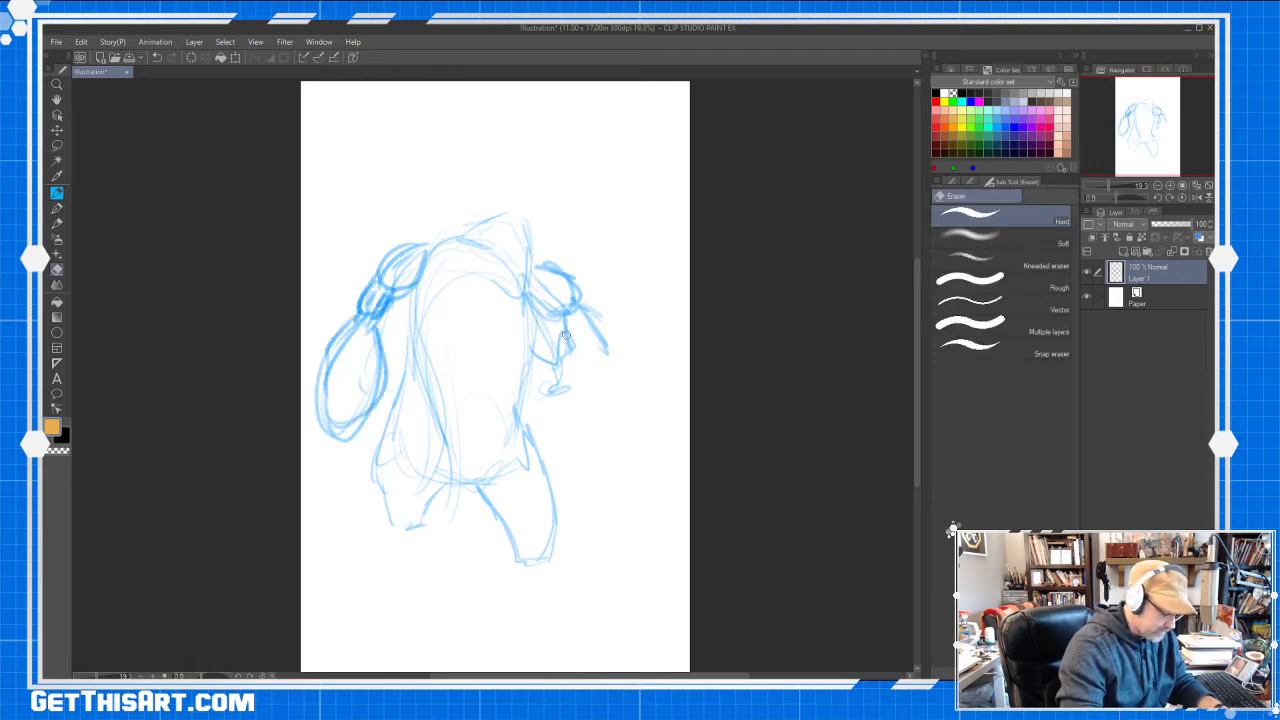
key("]")
key("]")
key("]")
key("]")
key("]")
mouse_move(562, 265)
left_mouse_down()
mouse_move(564, 394)
mouse_move(601, 338)
left_mouse_up()
mouse_move(556, 287)
left_mouse_down()
mouse_move(549, 344)
mouse_move(568, 341)
left_mouse_up()
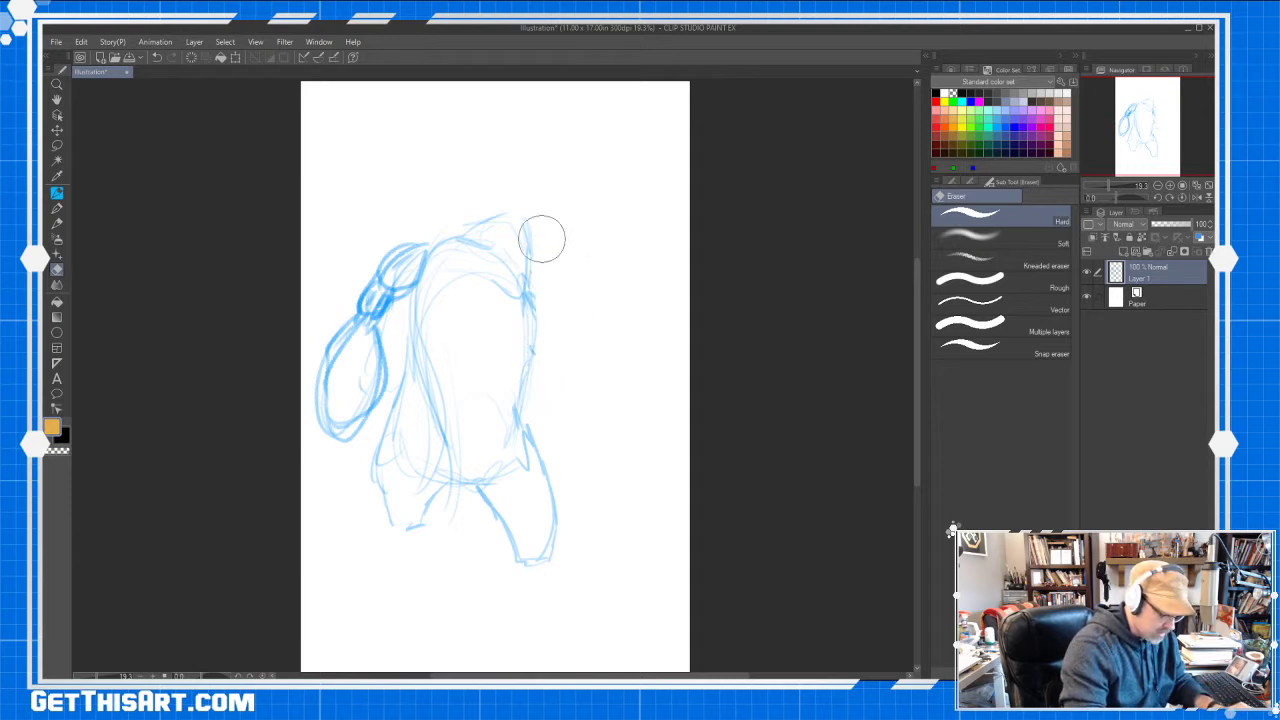
Redraw a short right upper arm, add a rounded hand below the left forearm, and darken both thigh outlines
key("p")
left_click_drag(412, 248, 450, 243)
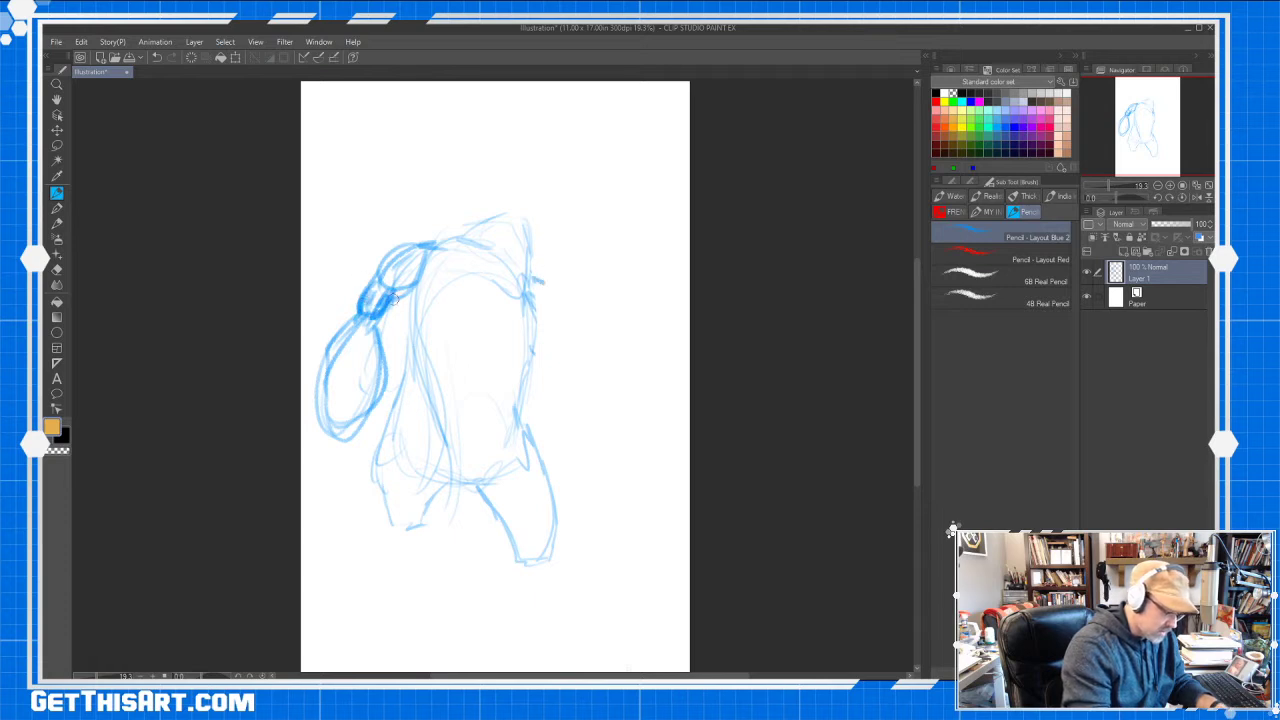
mouse_move(532, 286)
left_mouse_down()
mouse_move(556, 282)
mouse_move(543, 316)
left_mouse_up()
mouse_move(362, 312)
left_mouse_down()
mouse_move(327, 351)
mouse_move(321, 427)
mouse_move(369, 432)
left_mouse_up()
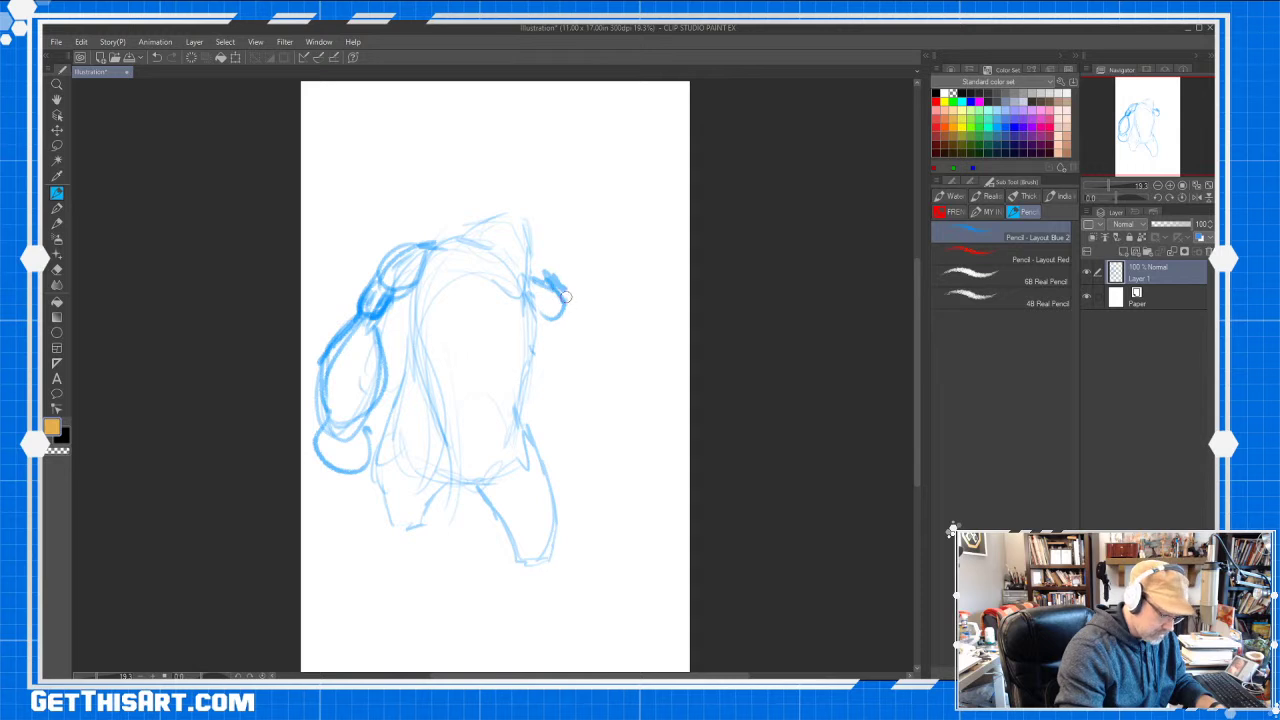
mouse_move(399, 389)
left_mouse_down()
mouse_move(376, 474)
mouse_move(403, 535)
mouse_move(448, 476)
mouse_move(484, 484)
mouse_move(515, 562)
left_mouse_up()
mouse_move(512, 410)
left_mouse_down()
mouse_move(535, 452)
mouse_move(548, 550)
left_mouse_up()
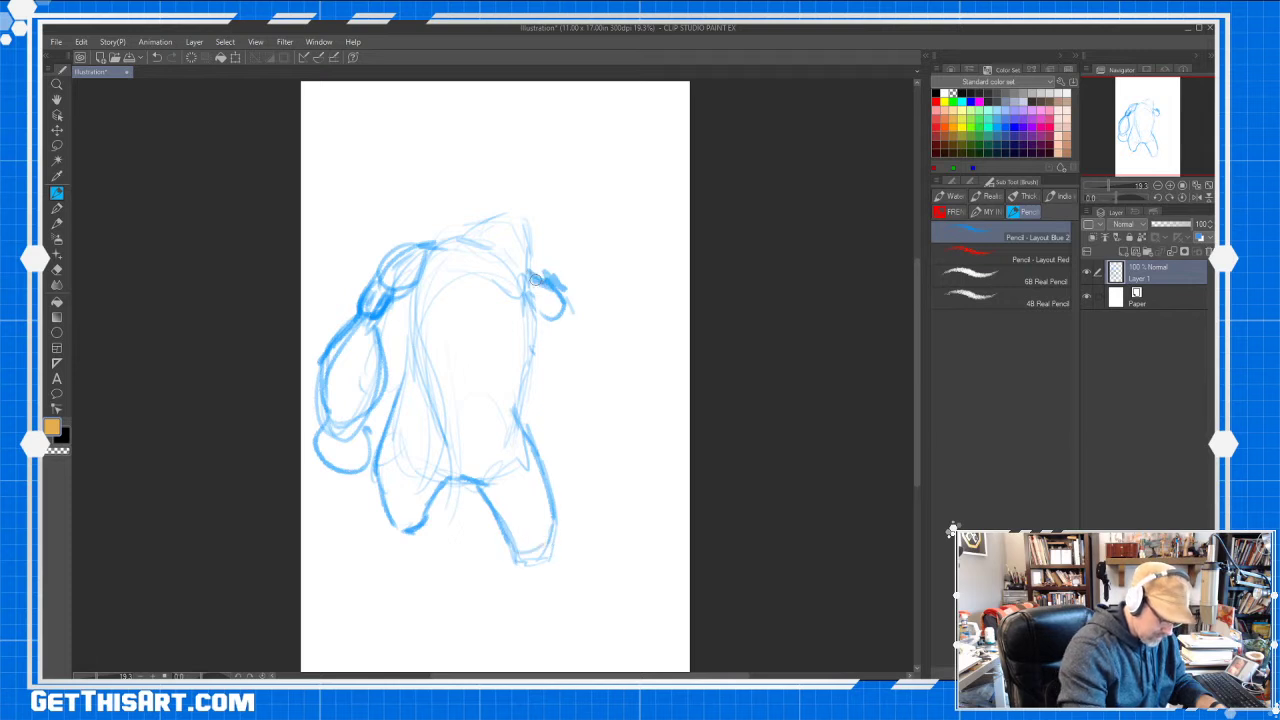
Strengthen the lines of both shoulders and erase the neck stroke and construction lines above the torso
left_click_drag(462, 227, 459, 236)
mouse_move(457, 230)
left_mouse_down()
mouse_move(449, 200)
mouse_move(416, 244)
left_mouse_up()
left_click_drag(531, 257, 541, 274)
key("e")
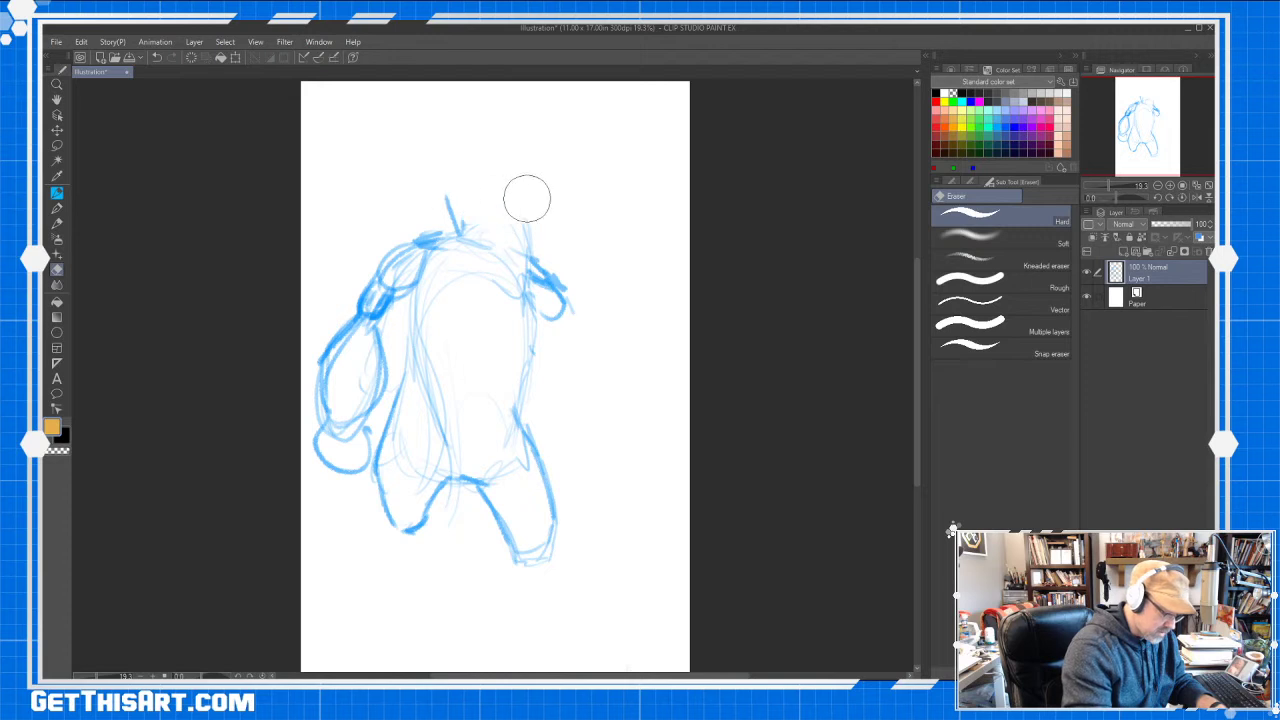
left_click_drag(460, 196, 443, 206)
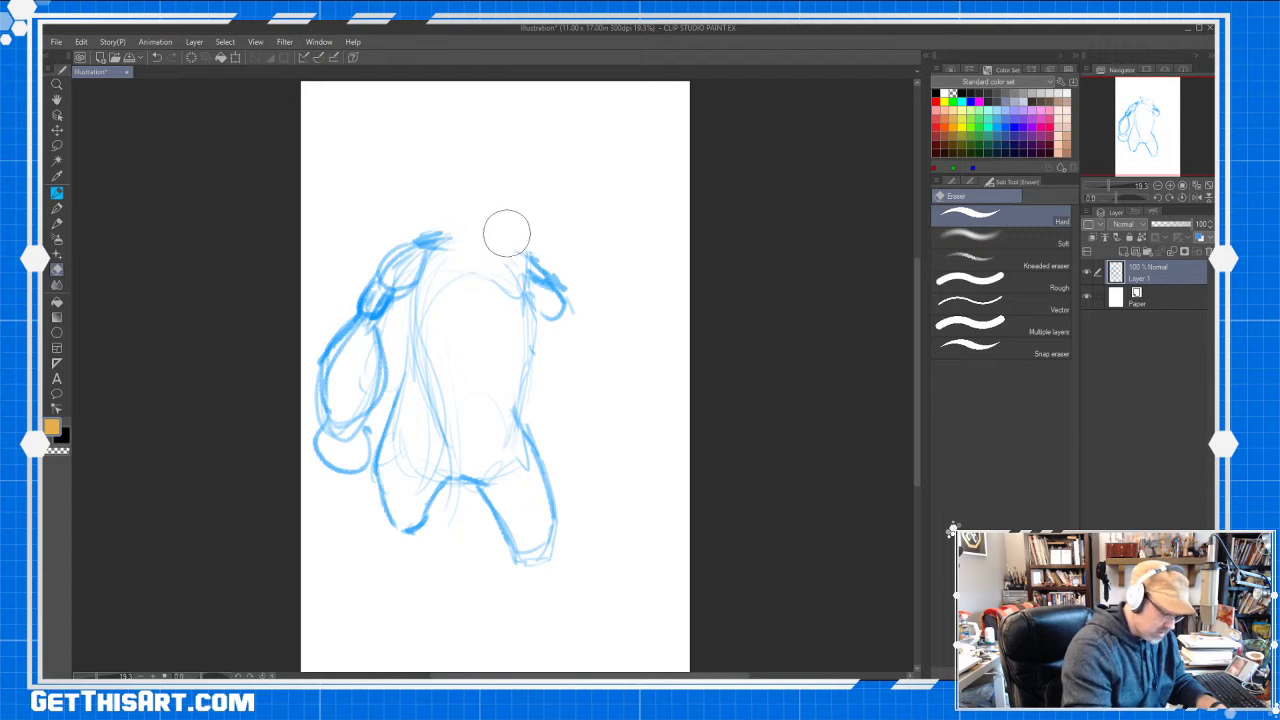
key("p")
left_click_drag(537, 268, 539, 309)
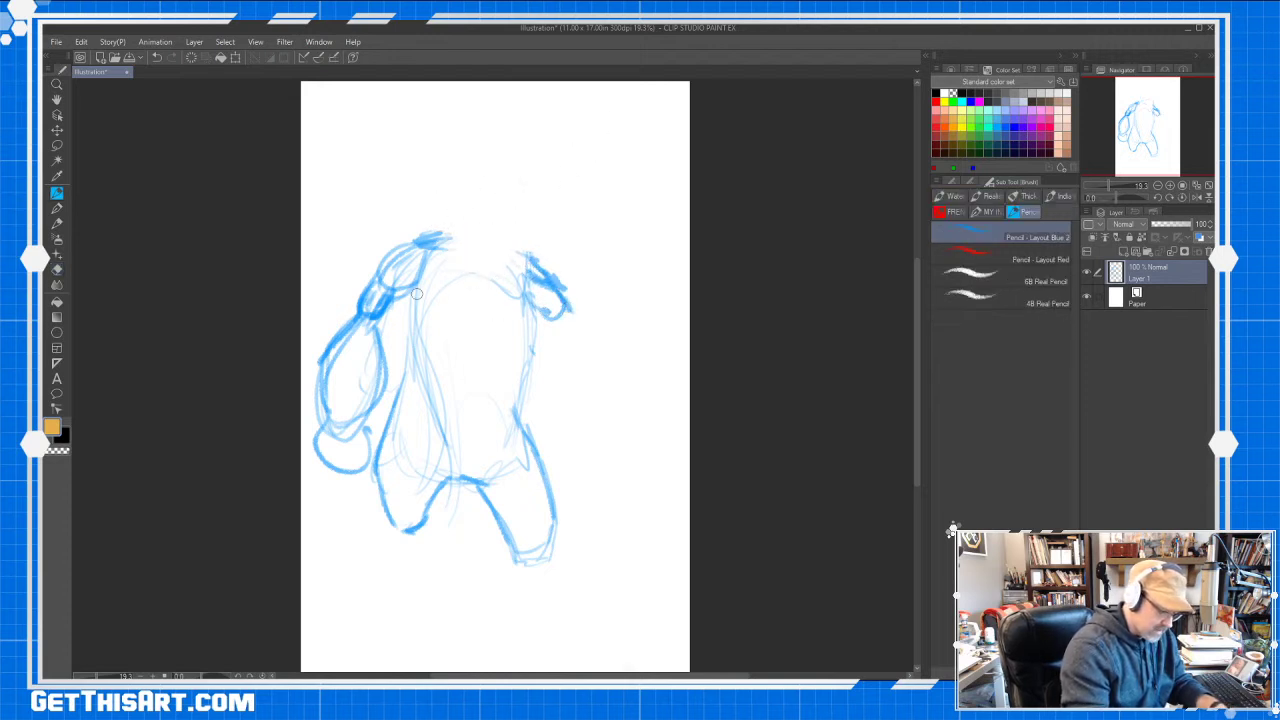
Clean up and darken the left arm, and draw an outstretched oval forearm with a round fist on the right
key("e")
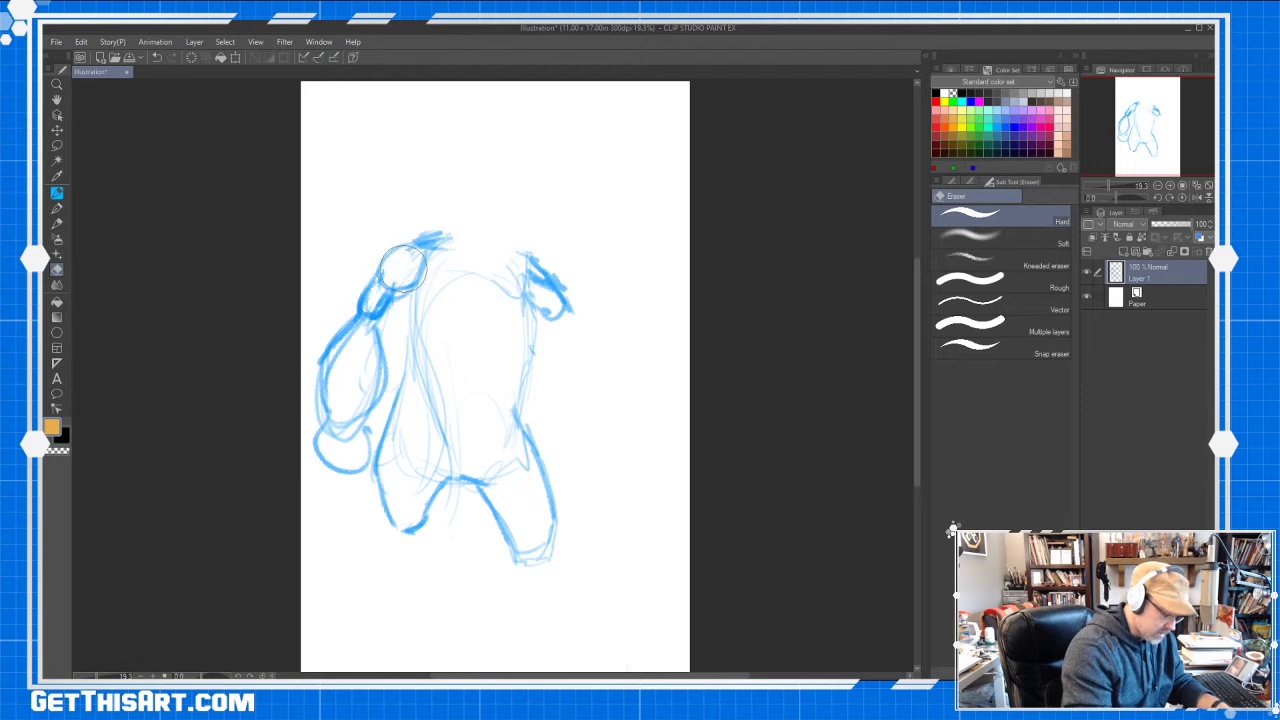
key("p")
mouse_move(372, 314)
left_mouse_down()
mouse_move(380, 410)
mouse_move(318, 372)
mouse_move(322, 470)
left_mouse_up()
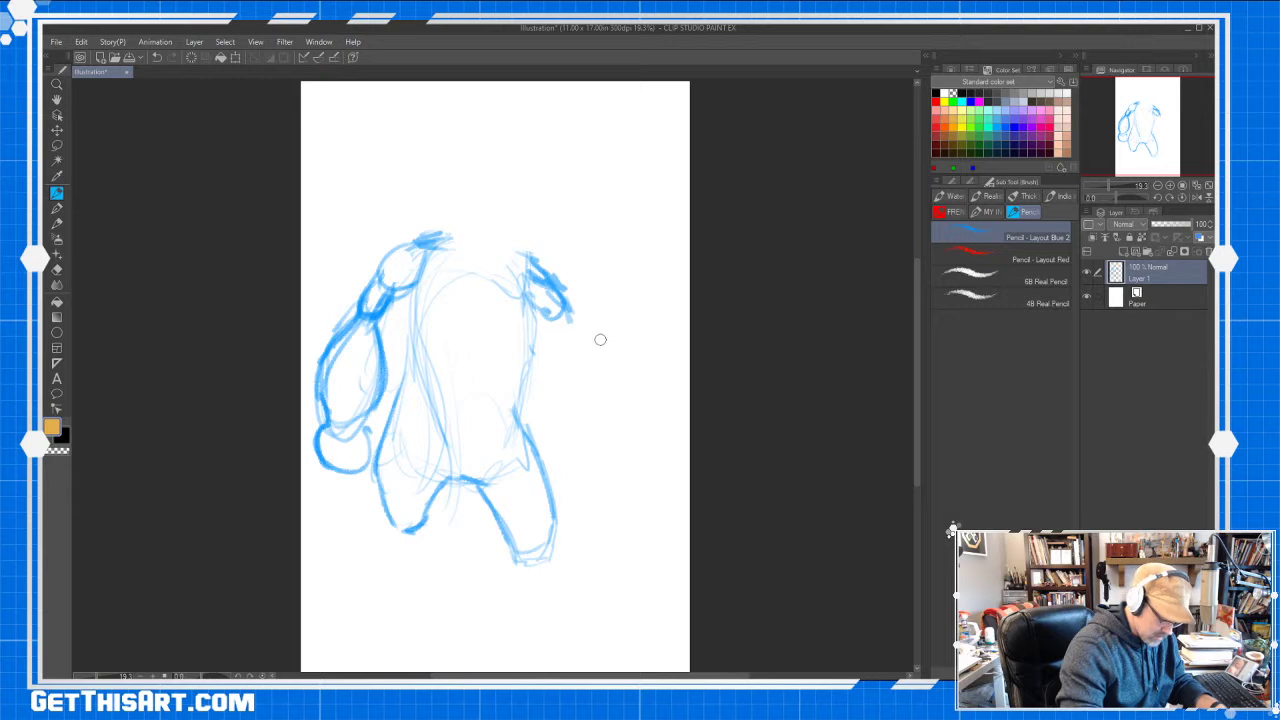
mouse_move(535, 255)
left_mouse_down()
mouse_move(559, 339)
mouse_move(584, 327)
mouse_move(562, 361)
mouse_move(612, 392)
mouse_move(617, 341)
mouse_move(628, 387)
mouse_move(558, 359)
mouse_move(582, 323)
mouse_move(599, 386)
mouse_move(624, 386)
mouse_move(626, 365)
mouse_move(658, 412)
left_mouse_up()
left_click_drag(626, 366, 660, 410)
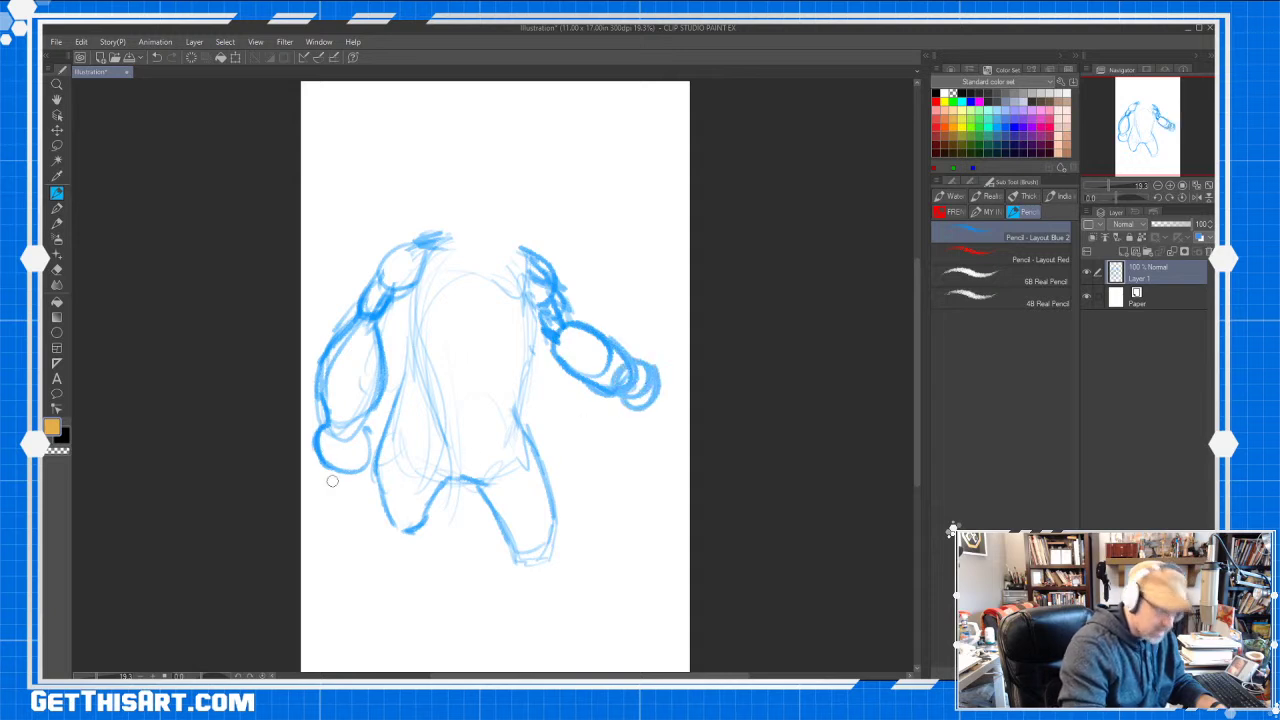
Darken the outlines of both thighs, including the lower end of the left one
mouse_move(486, 488)
left_mouse_down()
mouse_move(512, 550)
mouse_move(505, 538)
left_mouse_up()
mouse_move(372, 460)
left_mouse_down()
mouse_move(391, 528)
mouse_move(378, 489)
mouse_move(424, 518)
left_mouse_up()
left_click_drag(378, 462, 394, 530)
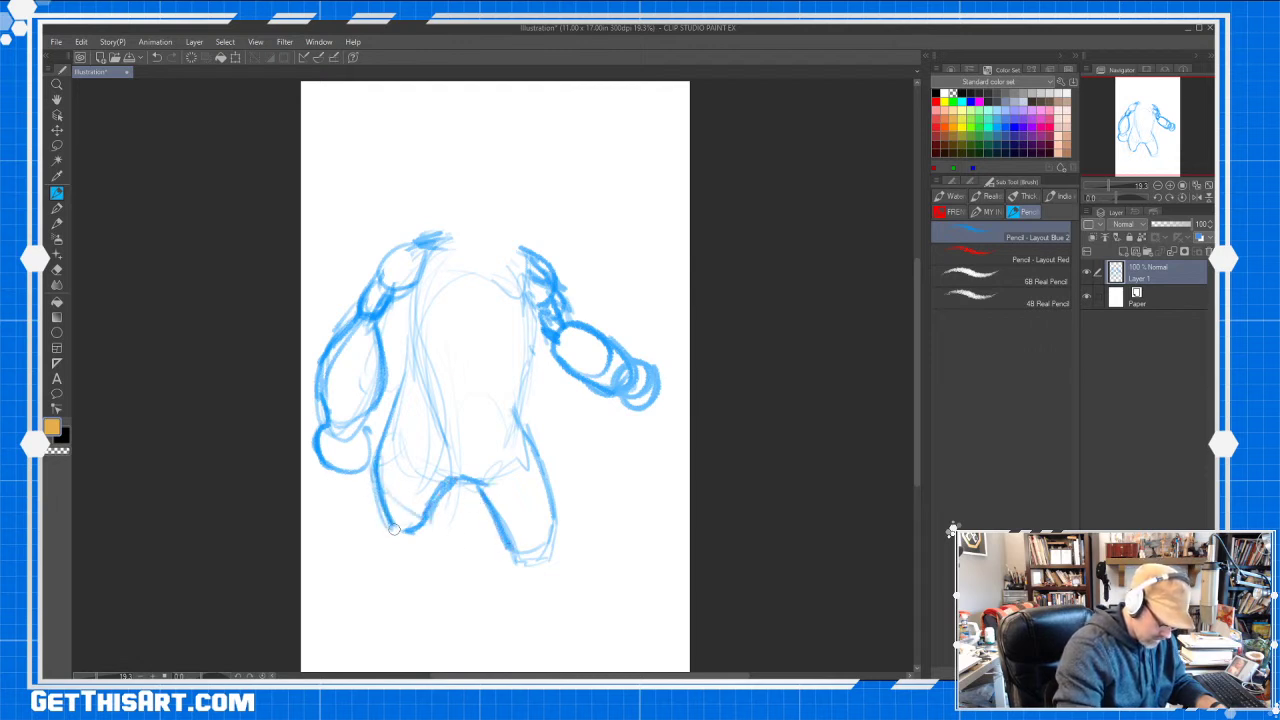
Try lower-leg lines under the left thigh, and erase them along with the torso's inner construction lines
left_click_drag(488, 472, 420, 570)
mouse_move(378, 492)
left_mouse_down()
mouse_move(362, 584)
mouse_move(372, 540)
left_mouse_up()
mouse_move(376, 540)
left_mouse_down()
mouse_move(438, 508)
mouse_move(430, 548)
mouse_move(448, 556)
left_mouse_up()
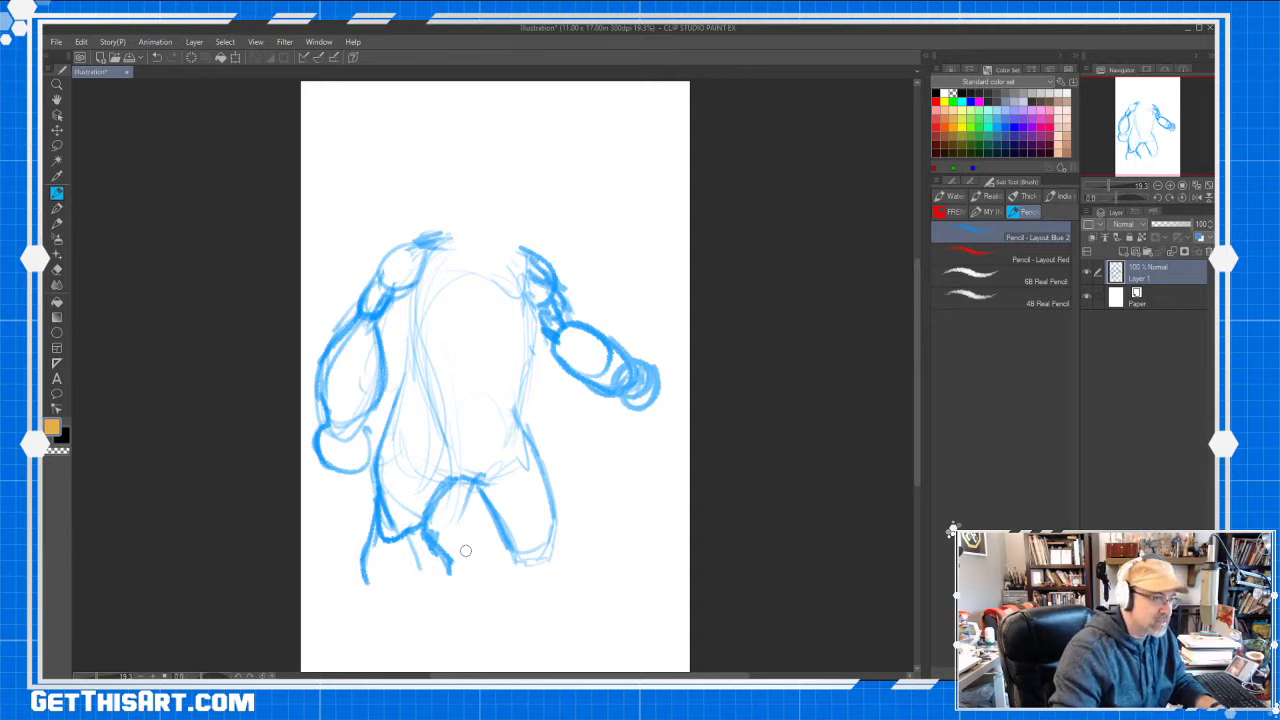
key("e")
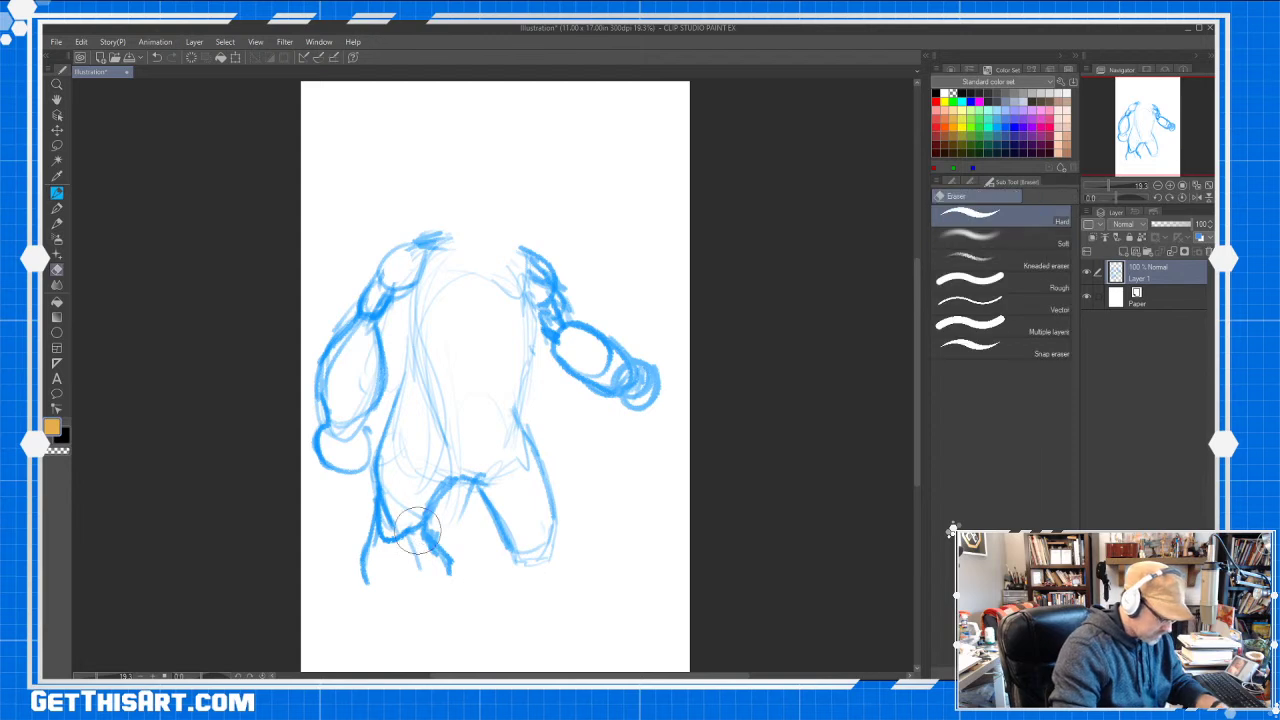
mouse_move(415, 540)
left_mouse_down()
mouse_move(380, 523)
mouse_move(402, 564)
mouse_move(437, 537)
mouse_move(423, 423)
mouse_move(432, 435)
left_mouse_up()
Draw a wide, rounded chest with ball-shaped shoulders and taper the torso sides down to the waist and hip
key("p")
left_click_drag(490, 344, 489, 357)
mouse_move(426, 236)
left_mouse_down()
mouse_move(460, 181)
mouse_move(449, 226)
mouse_move(506, 244)
mouse_move(437, 265)
mouse_move(402, 295)
mouse_move(520, 323)
mouse_move(427, 327)
mouse_move(520, 327)
mouse_move(463, 321)
mouse_move(535, 291)
mouse_move(492, 323)
mouse_move(365, 264)
mouse_move(406, 236)
left_mouse_up()
mouse_move(527, 249)
left_mouse_down()
mouse_move(560, 263)
mouse_move(540, 240)
mouse_move(569, 281)
left_mouse_up()
left_click_drag(412, 316, 400, 358)
mouse_move(534, 328)
left_mouse_down()
mouse_move(519, 391)
mouse_move(540, 469)
left_mouse_up()
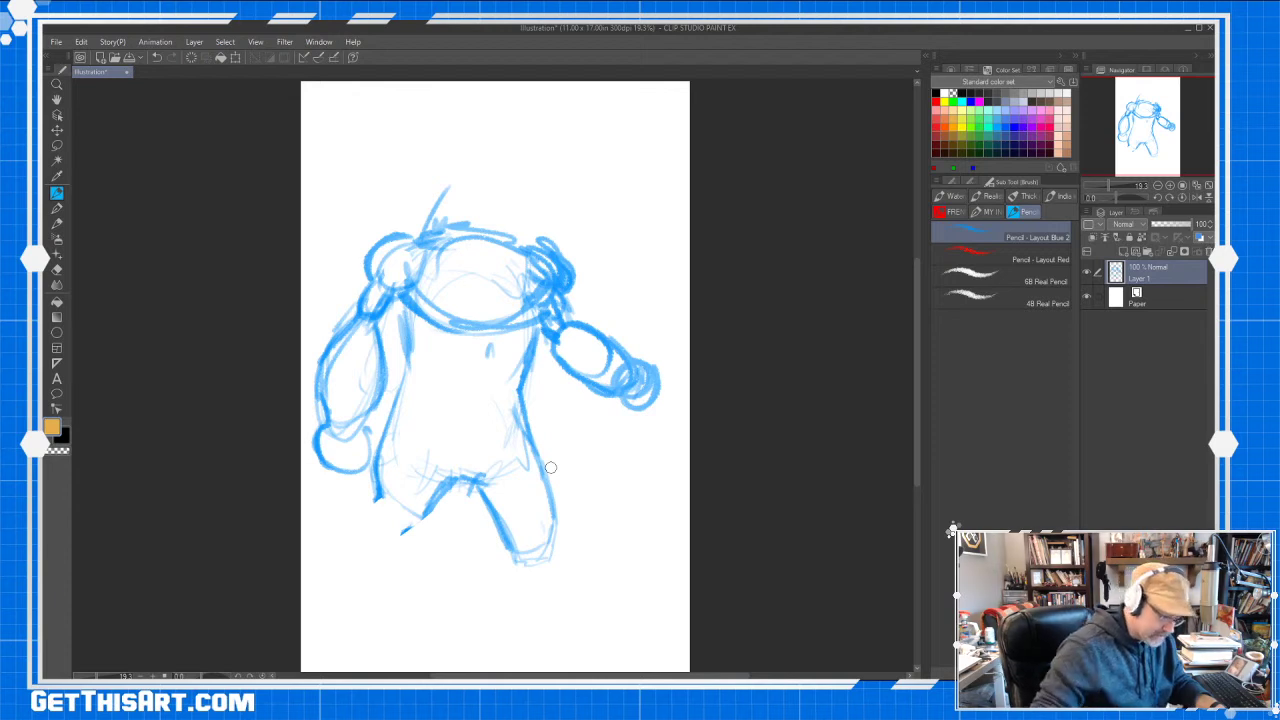
Add fingers to the left hand and close off the lower ends of both thighs
left_click_drag(371, 490, 384, 517)
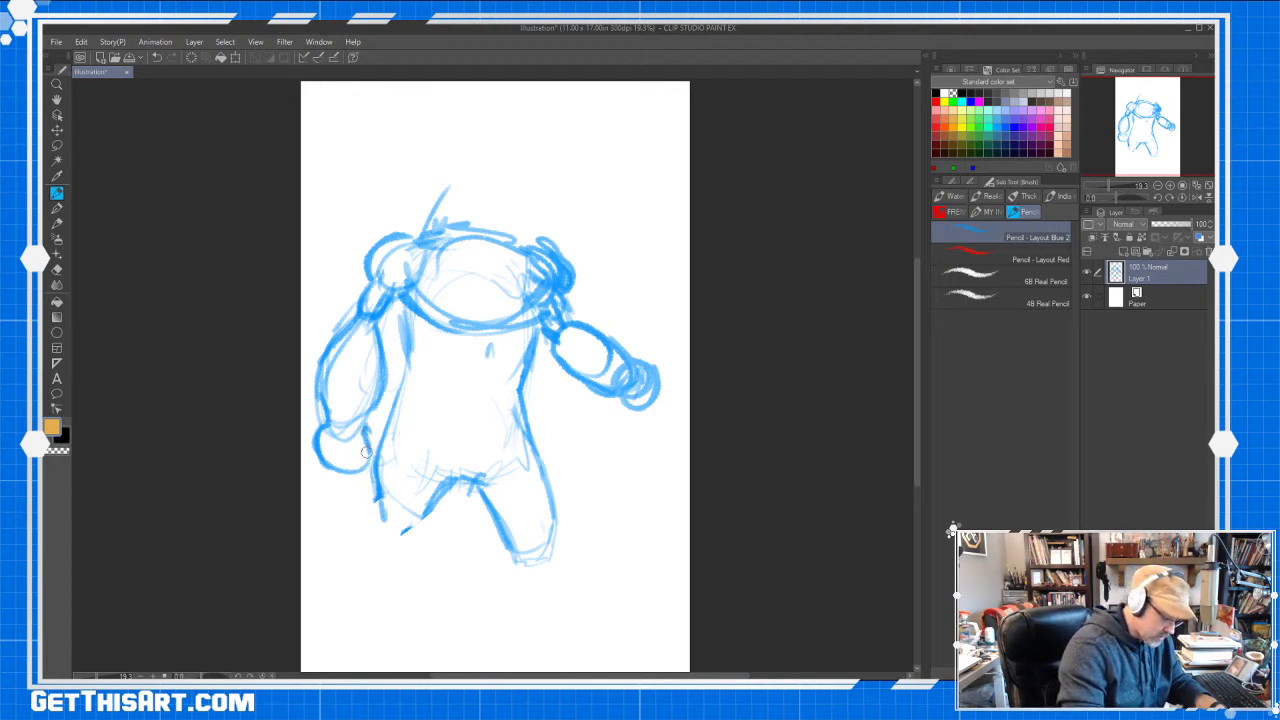
mouse_move(354, 463)
left_mouse_down()
mouse_move(321, 425)
mouse_move(326, 494)
mouse_move(343, 471)
mouse_move(345, 506)
mouse_move(373, 419)
mouse_move(361, 468)
mouse_move(376, 515)
mouse_move(414, 527)
left_mouse_up()
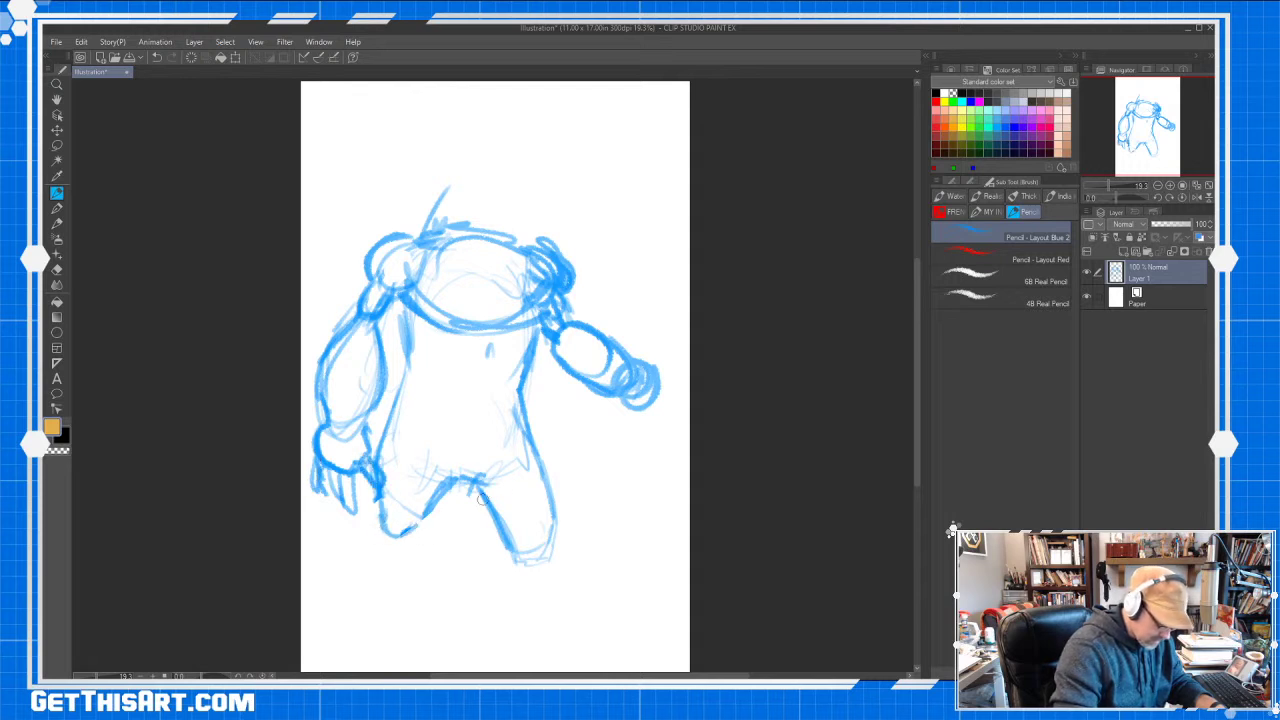
left_click_drag(481, 498, 524, 550)
Erase the overlapping lines inside both shoulders and around the right elbow
key("e")
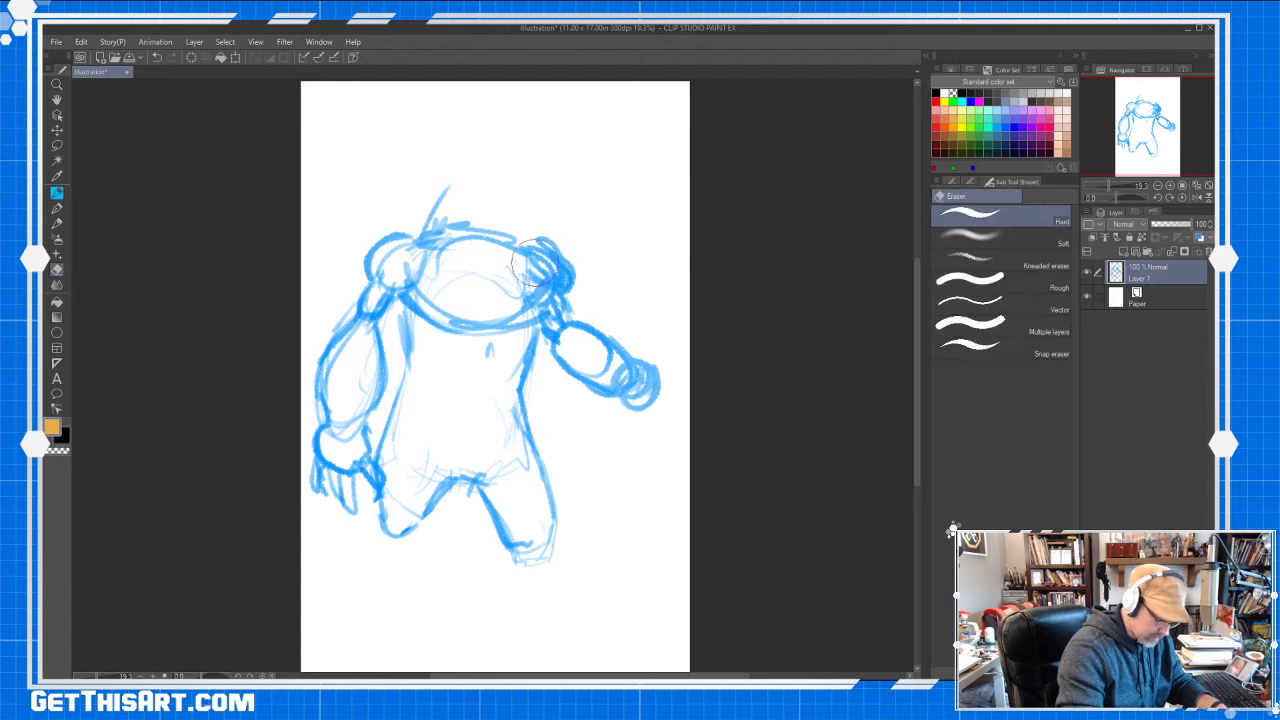
mouse_move(535, 265)
left_mouse_down()
mouse_move(528, 280)
mouse_move(535, 235)
mouse_move(572, 274)
mouse_move(535, 232)
mouse_move(488, 255)
mouse_move(437, 250)
mouse_move(405, 265)
left_mouse_up()
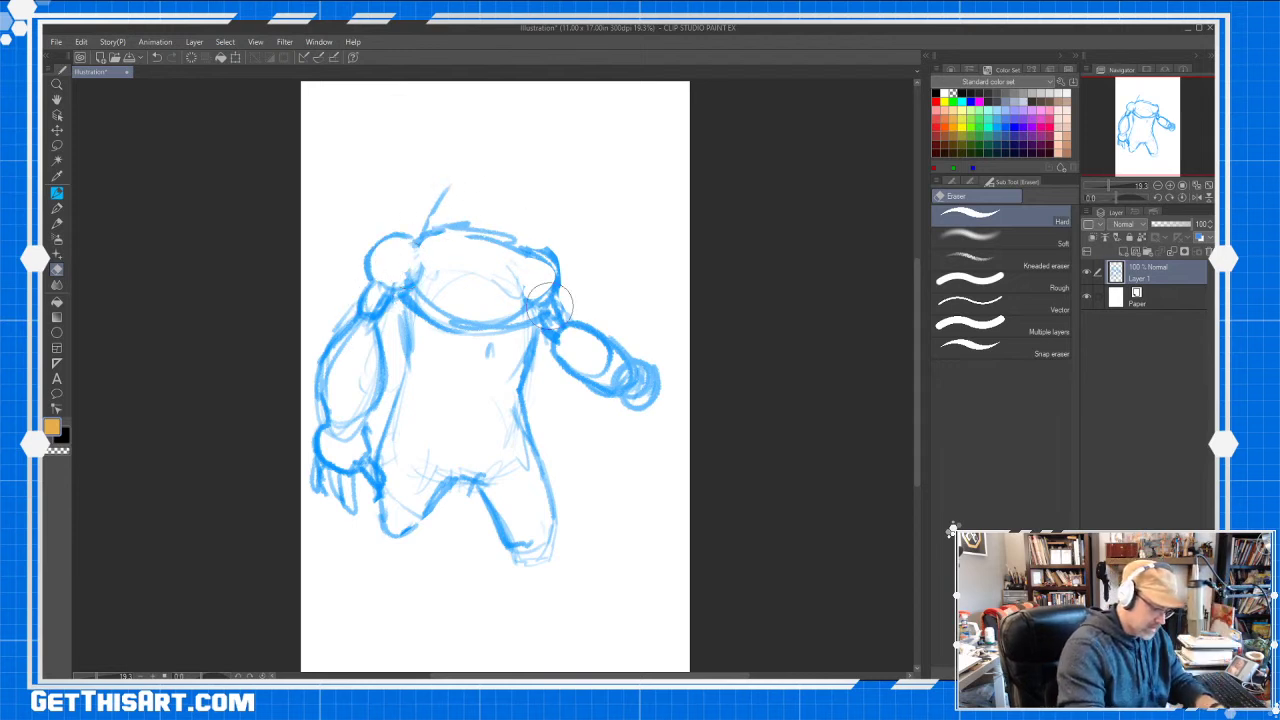
mouse_move(535, 280)
left_mouse_down()
mouse_move(505, 278)
mouse_move(554, 292)
mouse_move(550, 256)
mouse_move(570, 272)
mouse_move(568, 298)
left_mouse_up()
Redraw the right shoulder and arm with a heavier, lower-hanging forearm, and erase the stray mark on the torso
key("p")
left_click_drag(528, 248, 578, 266)
mouse_move(568, 256)
left_mouse_down()
mouse_move(567, 327)
mouse_move(550, 340)
mouse_move(567, 324)
mouse_move(591, 334)
mouse_move(631, 360)
mouse_move(648, 400)
left_mouse_up()
key("e")
left_click(492, 351)
key("b")
key("e")
key("p")
mouse_move(565, 330)
left_mouse_down()
mouse_move(545, 328)
mouse_move(604, 366)
mouse_move(560, 368)
mouse_move(605, 375)
mouse_move(612, 446)
mouse_move(626, 440)
left_mouse_up()
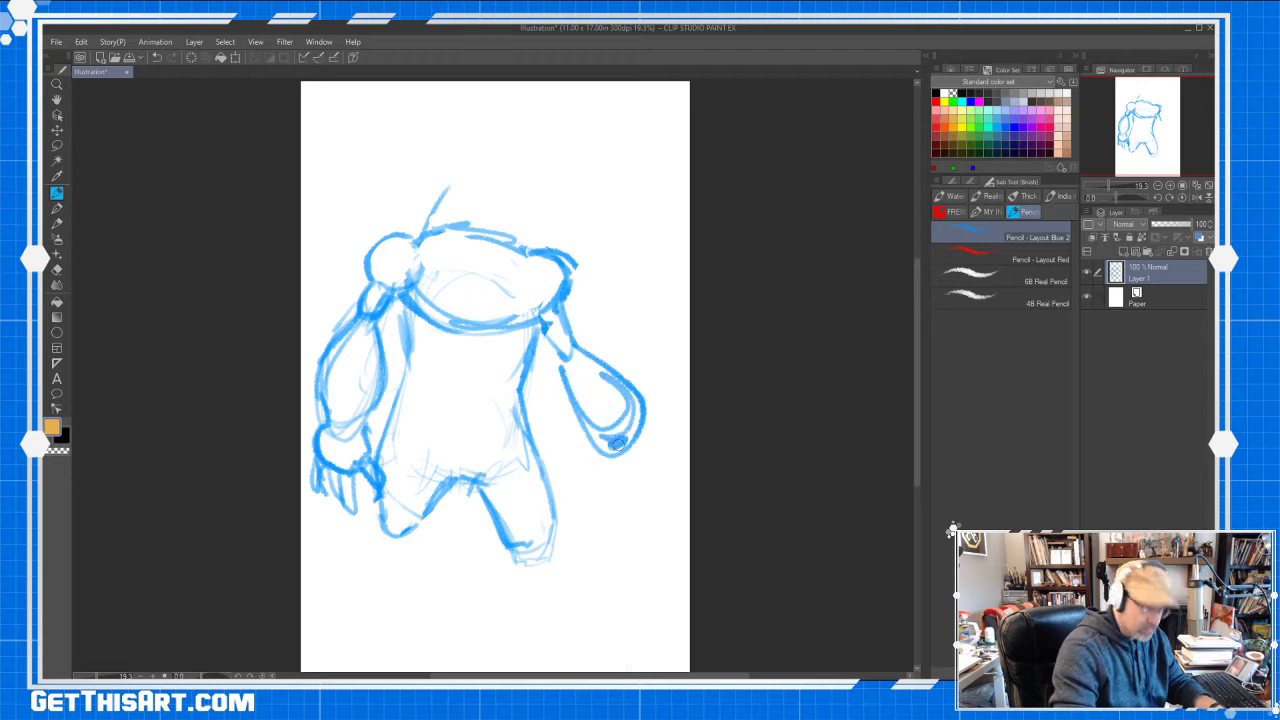
Draw tapered lower legs beneath both thighs and add long, pointed feet
mouse_move(380, 508)
left_mouse_down()
mouse_move(385, 557)
mouse_move(422, 512)
mouse_move(538, 552)
mouse_move(515, 563)
mouse_move(523, 594)
left_mouse_up()
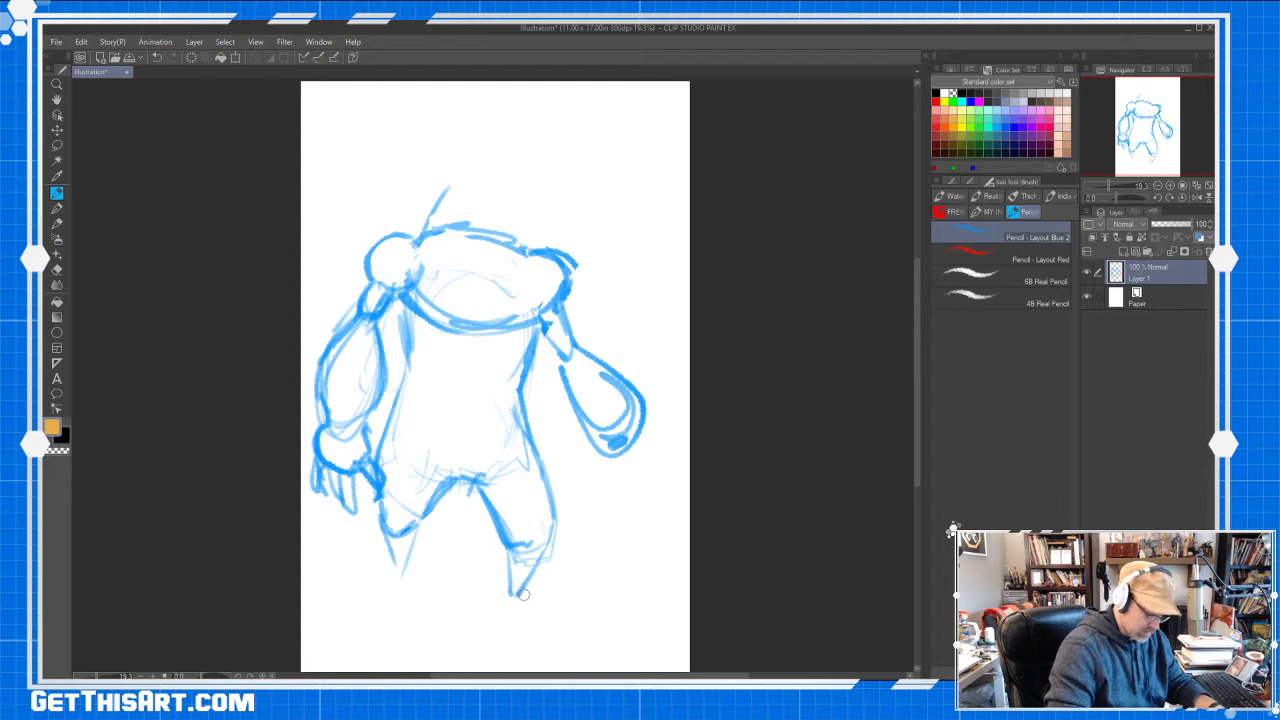
mouse_move(377, 532)
left_mouse_down()
mouse_move(436, 502)
mouse_move(405, 583)
mouse_move(333, 632)
mouse_move(412, 597)
left_mouse_up()
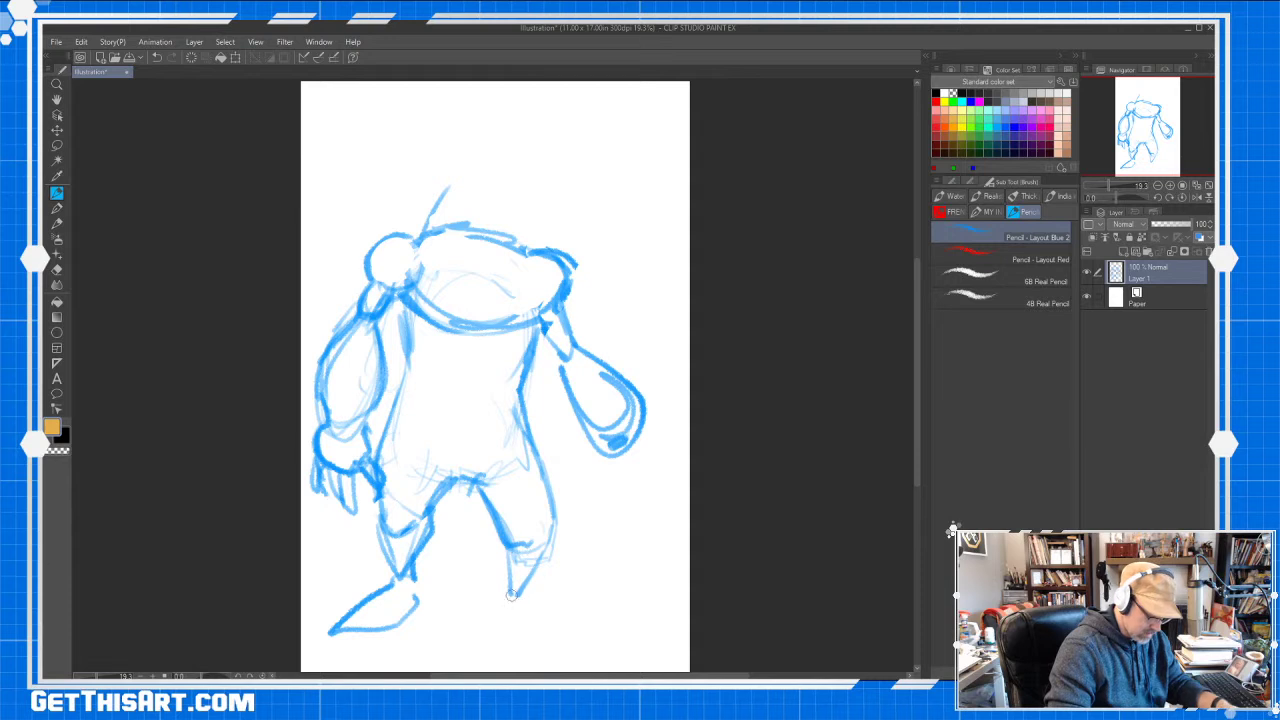
left_click_drag(527, 576, 500, 607)
mouse_move(512, 548)
left_mouse_down()
mouse_move(504, 586)
mouse_move(558, 612)
mouse_move(604, 602)
left_mouse_up()
mouse_move(508, 618)
left_mouse_down()
mouse_move(602, 606)
mouse_move(524, 578)
left_mouse_up()
mouse_move(384, 594)
left_mouse_down()
mouse_move(330, 626)
mouse_move(392, 624)
mouse_move(418, 580)
left_mouse_up()
Close off the top of the right forearm and strengthen the upper edge of the chest and right shoulder
left_click_drag(604, 450, 566, 396)
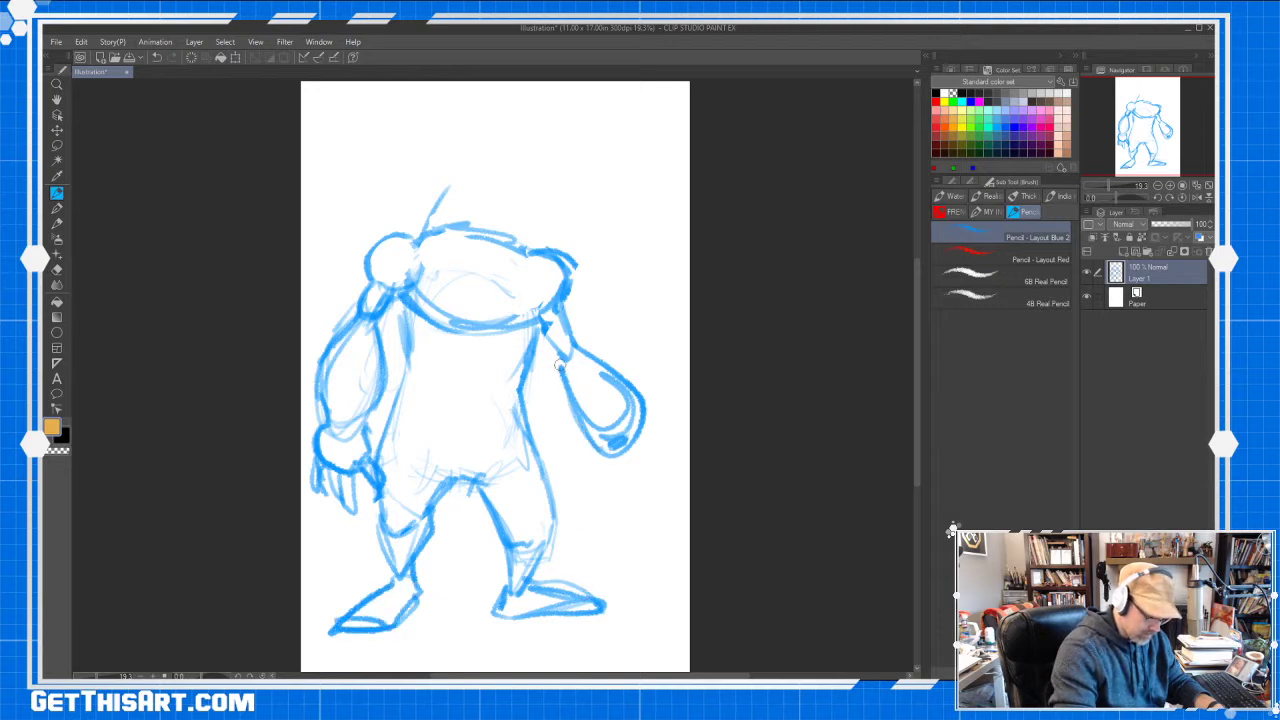
mouse_move(574, 352)
left_mouse_down()
mouse_move(561, 302)
mouse_move(483, 239)
mouse_move(442, 238)
left_mouse_up()
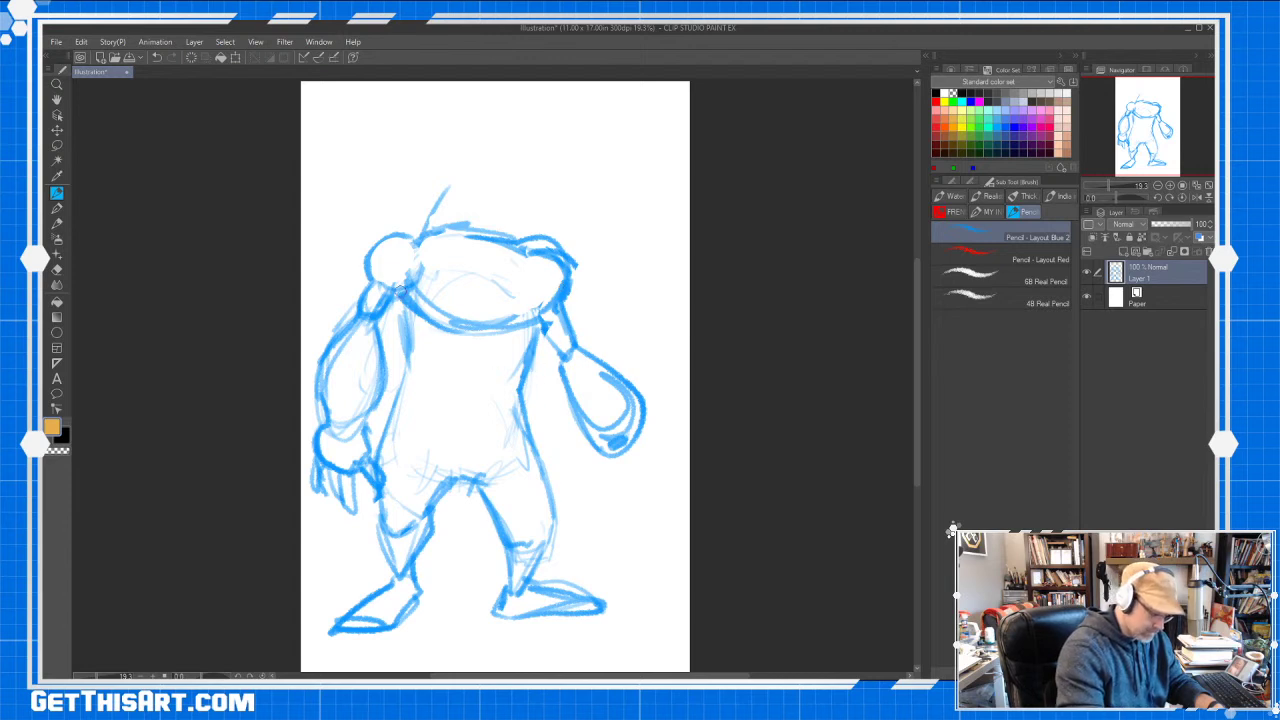
mouse_move(401, 291)
left_mouse_down()
mouse_move(405, 372)
mouse_move(376, 452)
left_mouse_up()
Erase the slanted stroke above the chest and draw a tall, egg-shaped dome for the head
mouse_move(420, 220)
left_mouse_down()
mouse_move(446, 128)
mouse_move(500, 128)
mouse_move(540, 215)
mouse_move(509, 133)
mouse_move(419, 202)
mouse_move(428, 214)
left_mouse_up()
key("e")
key("b")
mouse_move(438, 150)
left_mouse_down()
mouse_move(406, 236)
mouse_move(456, 128)
mouse_move(546, 220)
mouse_move(524, 179)
left_mouse_up()
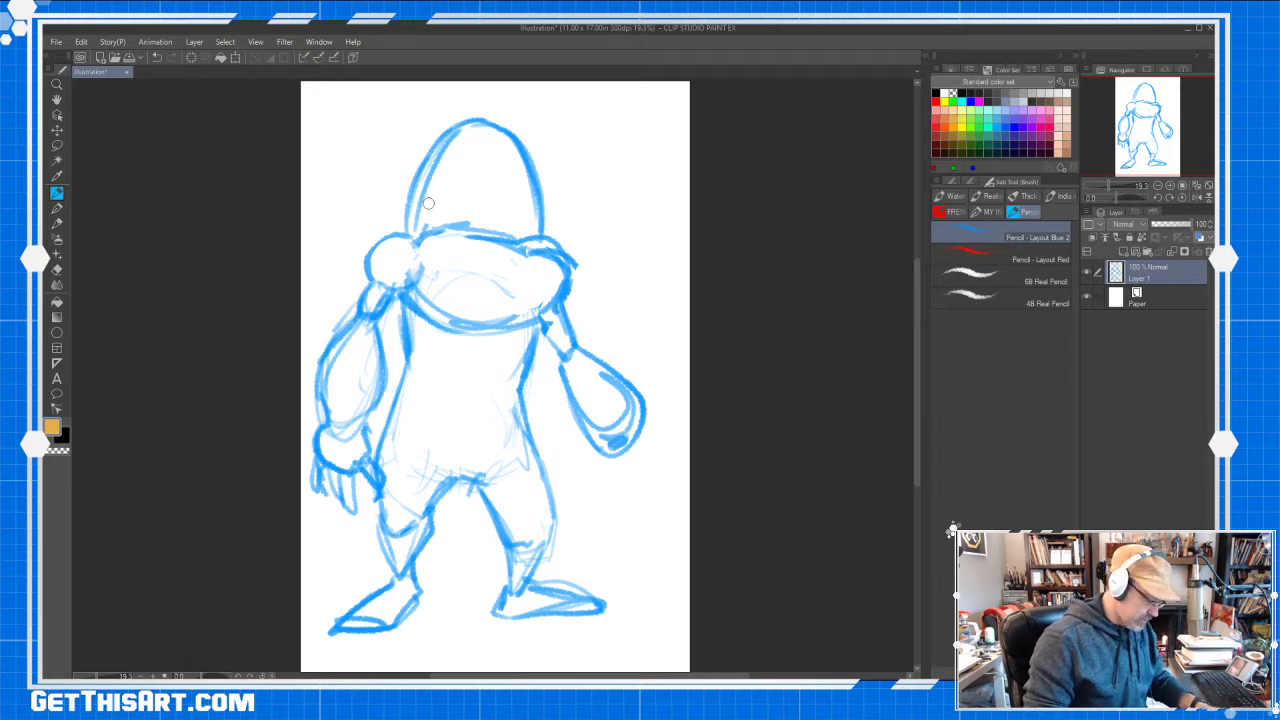
Erase the doubled line inside the head and the rough construction lines inside the chest and right shoulder
key("e")
mouse_move(422, 204)
left_mouse_down()
mouse_move(442, 154)
mouse_move(463, 212)
mouse_move(423, 223)
left_mouse_up()
left_click_drag(460, 145, 470, 132)
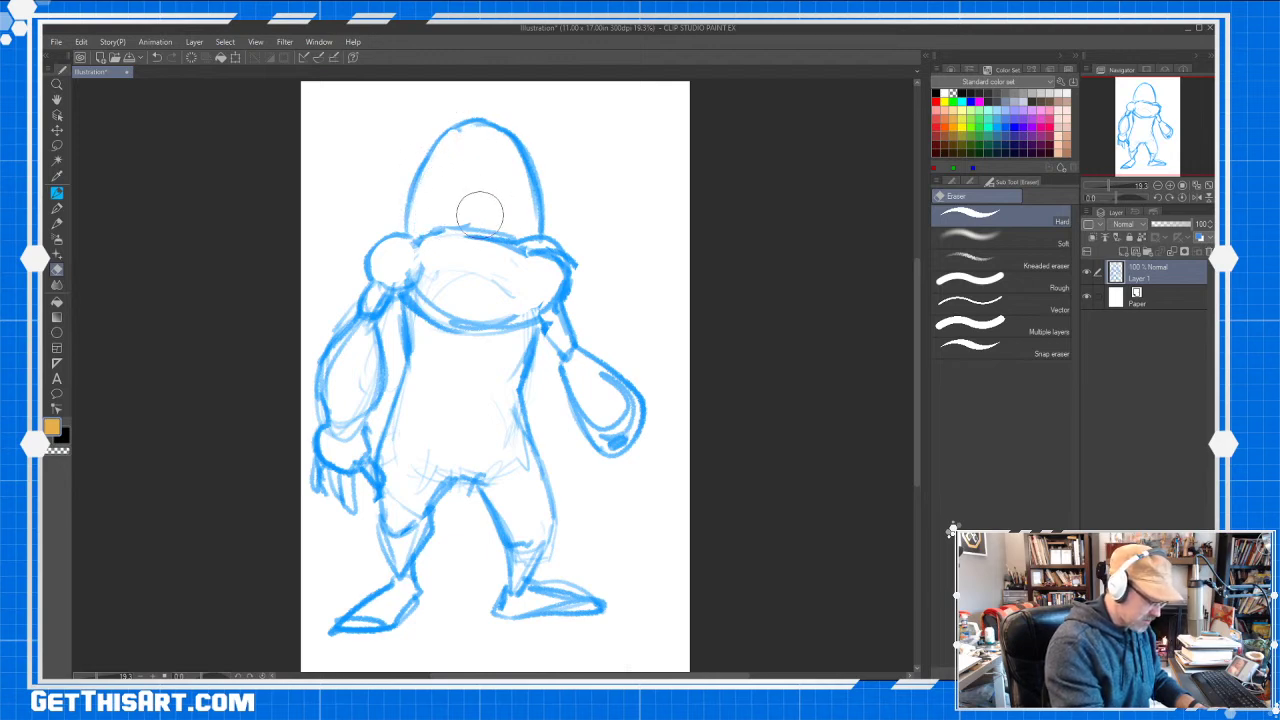
mouse_move(549, 247)
left_mouse_down()
mouse_move(452, 250)
mouse_move(490, 283)
left_mouse_up()
mouse_move(490, 283)
left_mouse_down()
mouse_move(431, 274)
mouse_move(460, 294)
mouse_move(575, 265)
mouse_move(535, 235)
mouse_move(540, 268)
mouse_move(520, 322)
left_mouse_up()
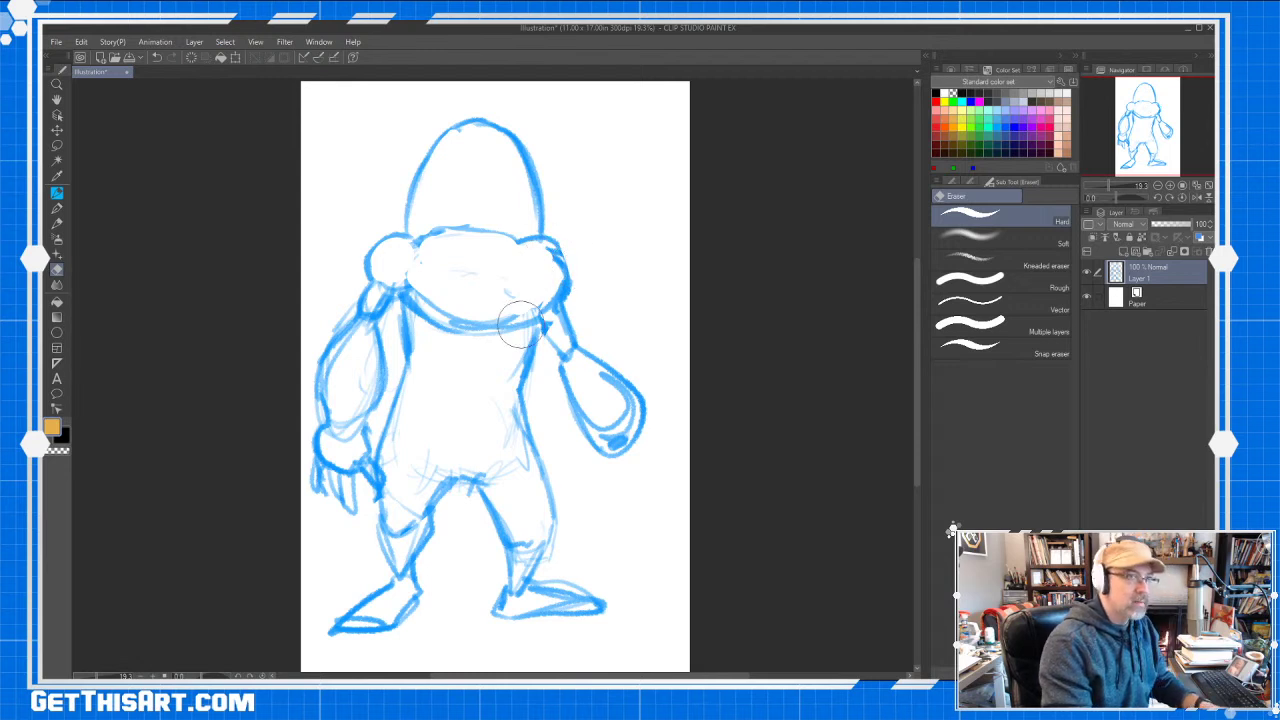
Move the whole sketch slightly up and to the right to center it on the page
key("p")
key("k")
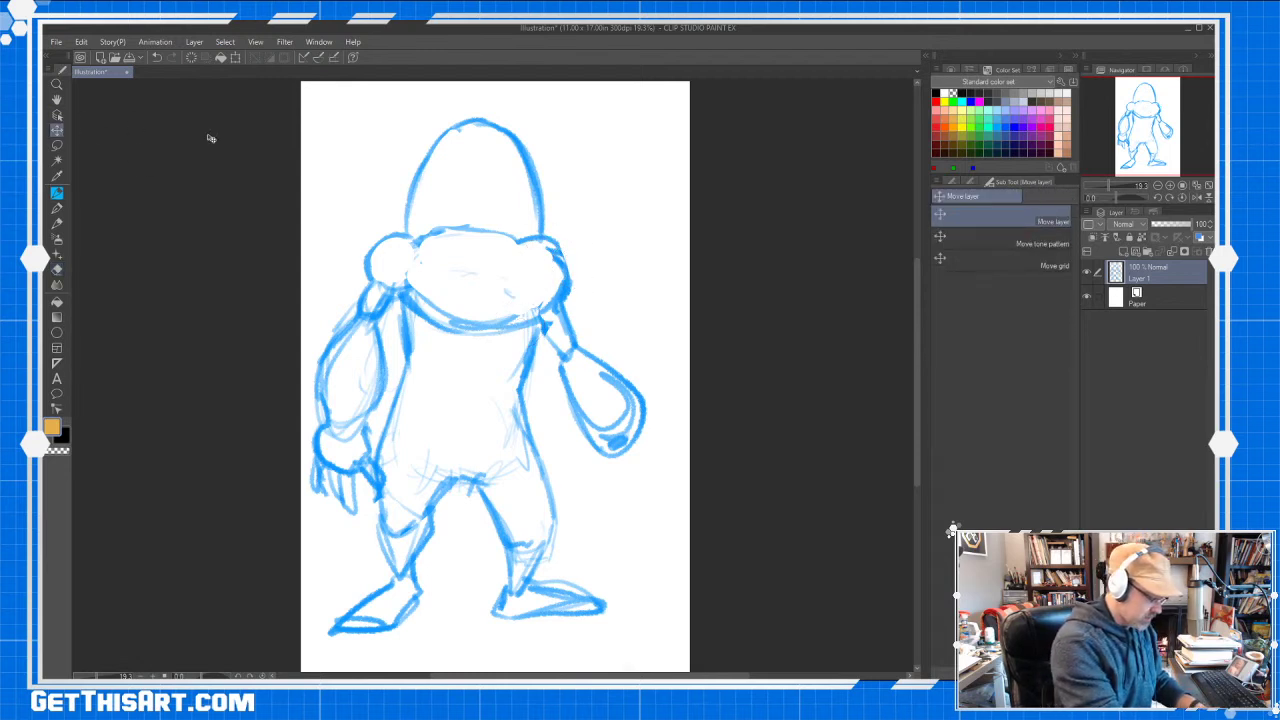
left_click_drag(506, 205, 528, 199)
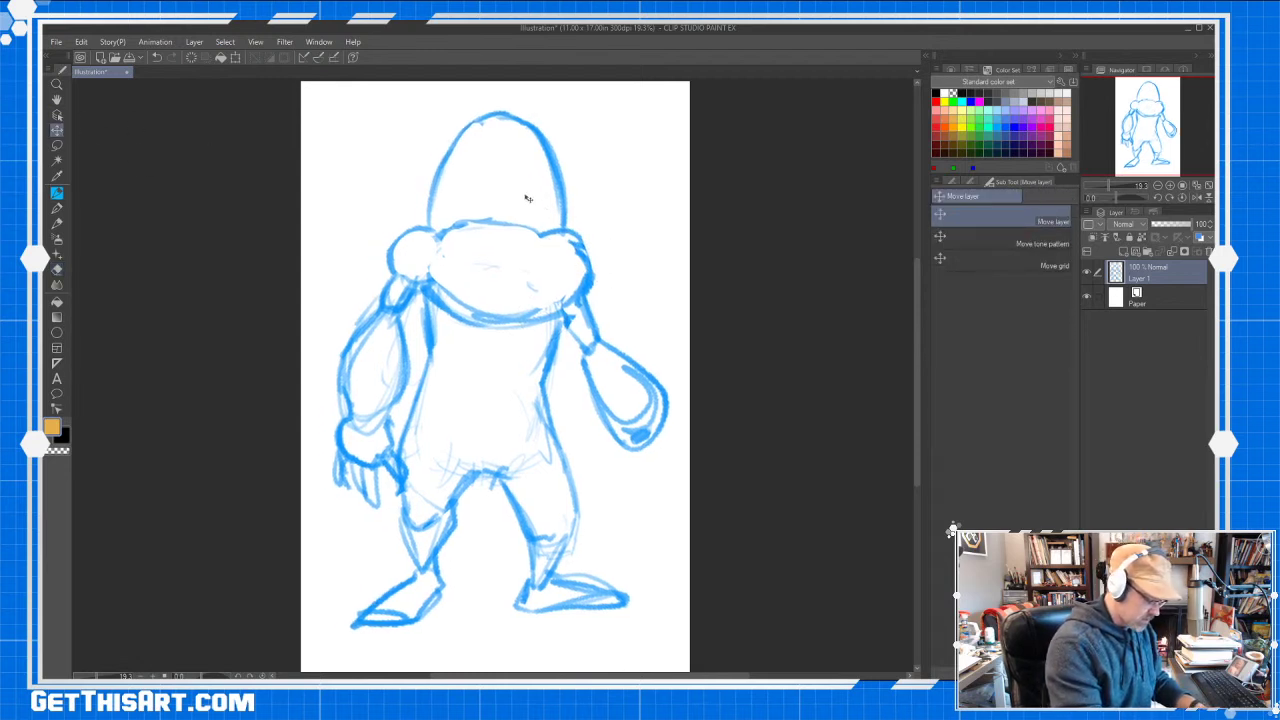
Widen both shoulders with new outer pencil curves and erase the old lines inside them
left_click(56, 193)
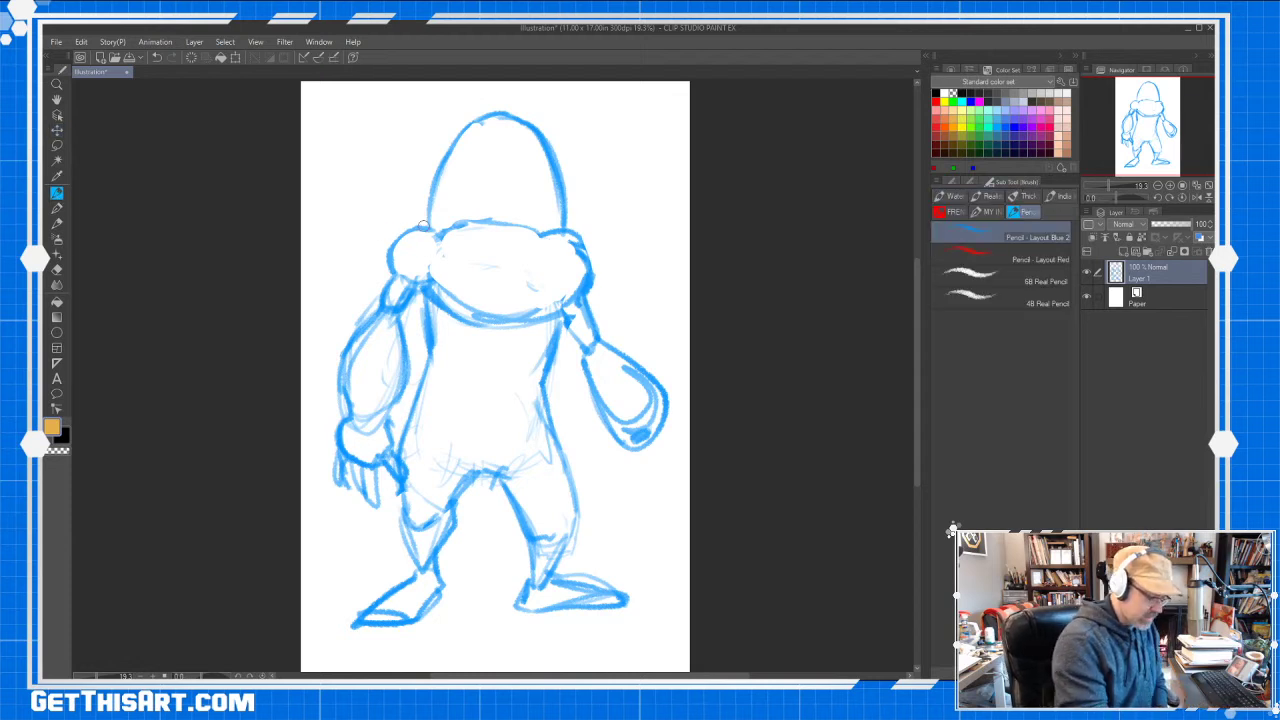
mouse_move(425, 225)
left_mouse_down()
mouse_move(380, 268)
mouse_move(386, 284)
left_mouse_up()
mouse_move(562, 228)
left_mouse_down()
mouse_move(606, 252)
mouse_move(597, 285)
mouse_move(561, 231)
mouse_move(429, 230)
mouse_move(391, 274)
mouse_move(588, 263)
left_mouse_up()
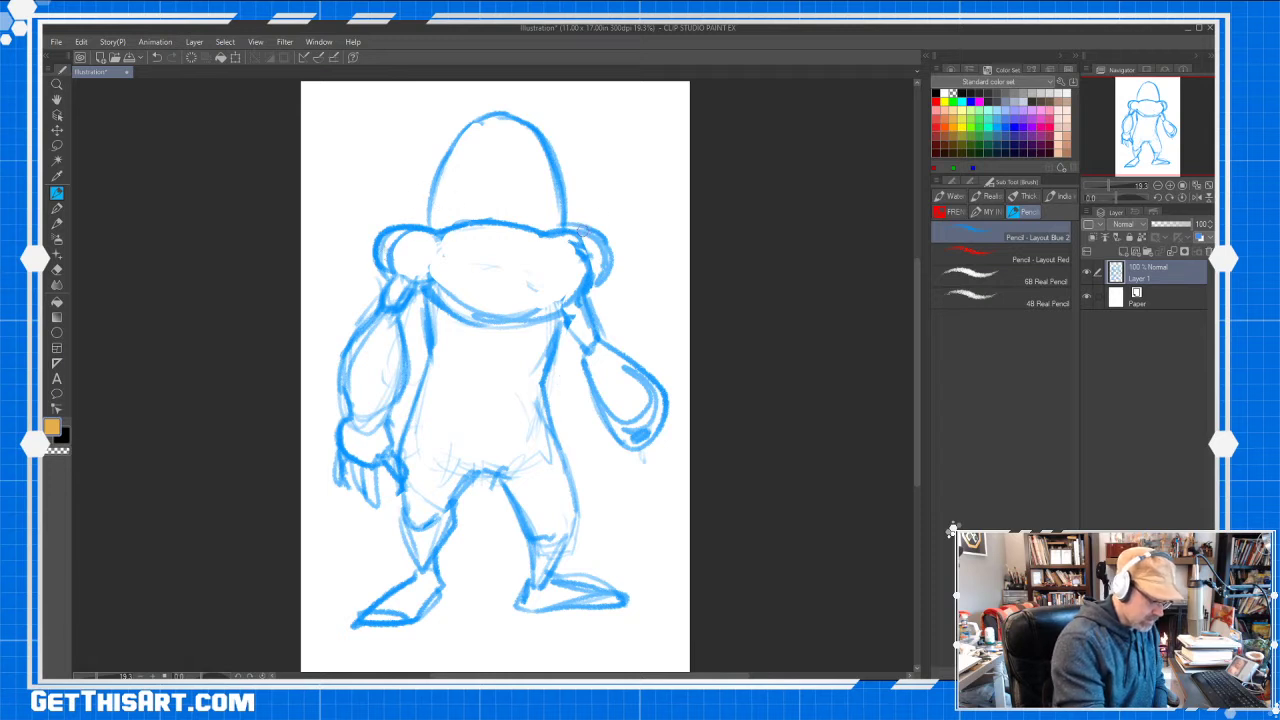
key("e")
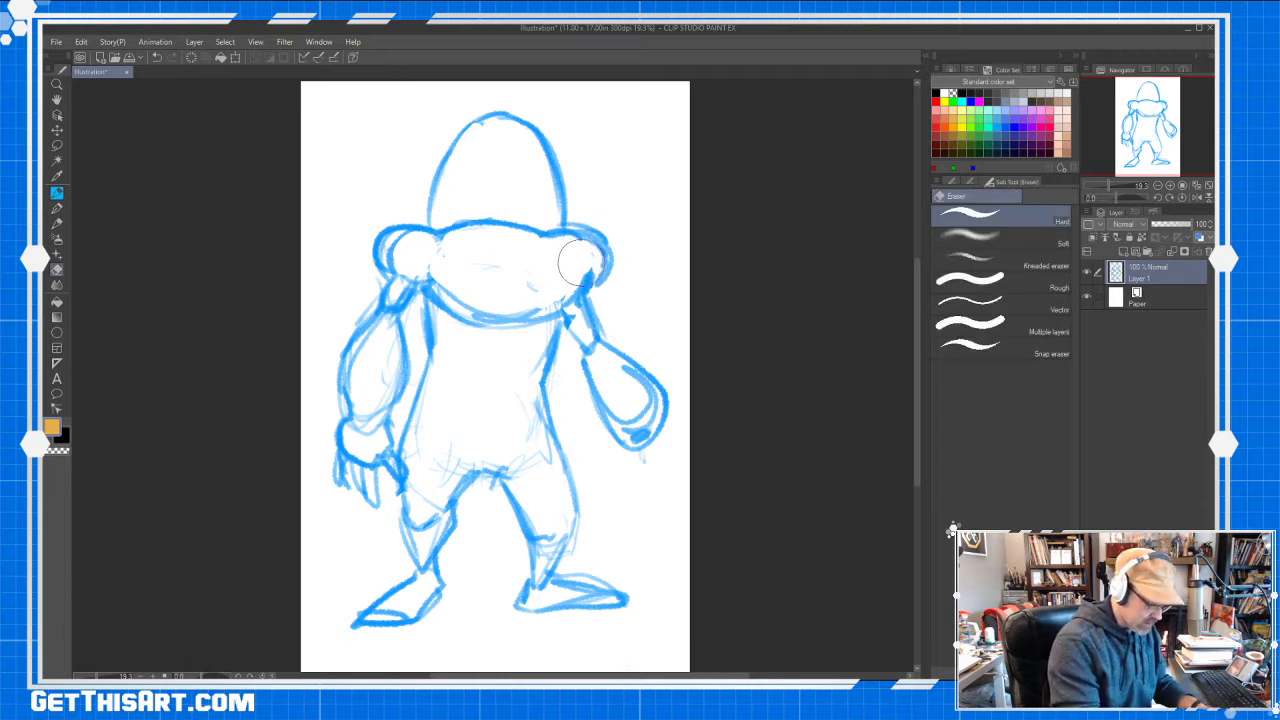
mouse_move(578, 262)
left_mouse_down()
mouse_move(605, 258)
mouse_move(460, 272)
mouse_move(405, 250)
mouse_move(586, 252)
mouse_move(582, 273)
left_mouse_up()
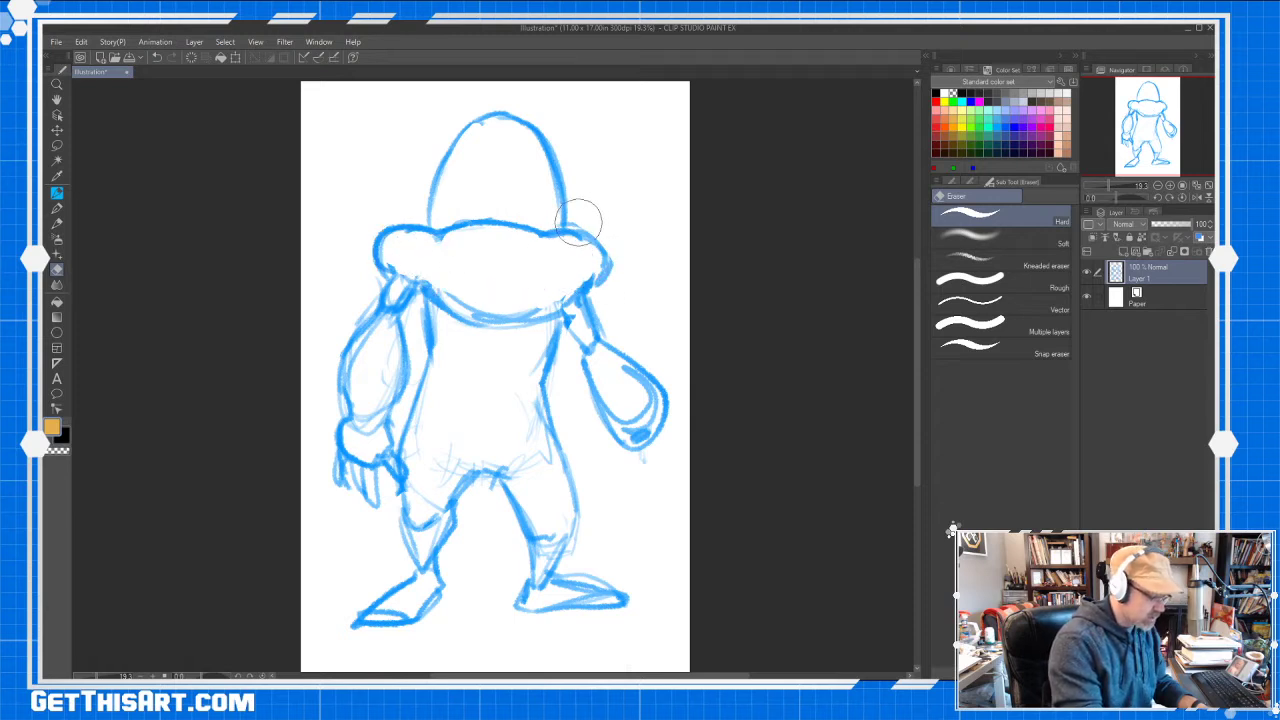
mouse_move(578, 220)
left_mouse_down()
mouse_move(609, 240)
mouse_move(614, 274)
mouse_move(600, 257)
left_mouse_up()
Draw curved side edges that separate the chest from both shoulders
key("p")
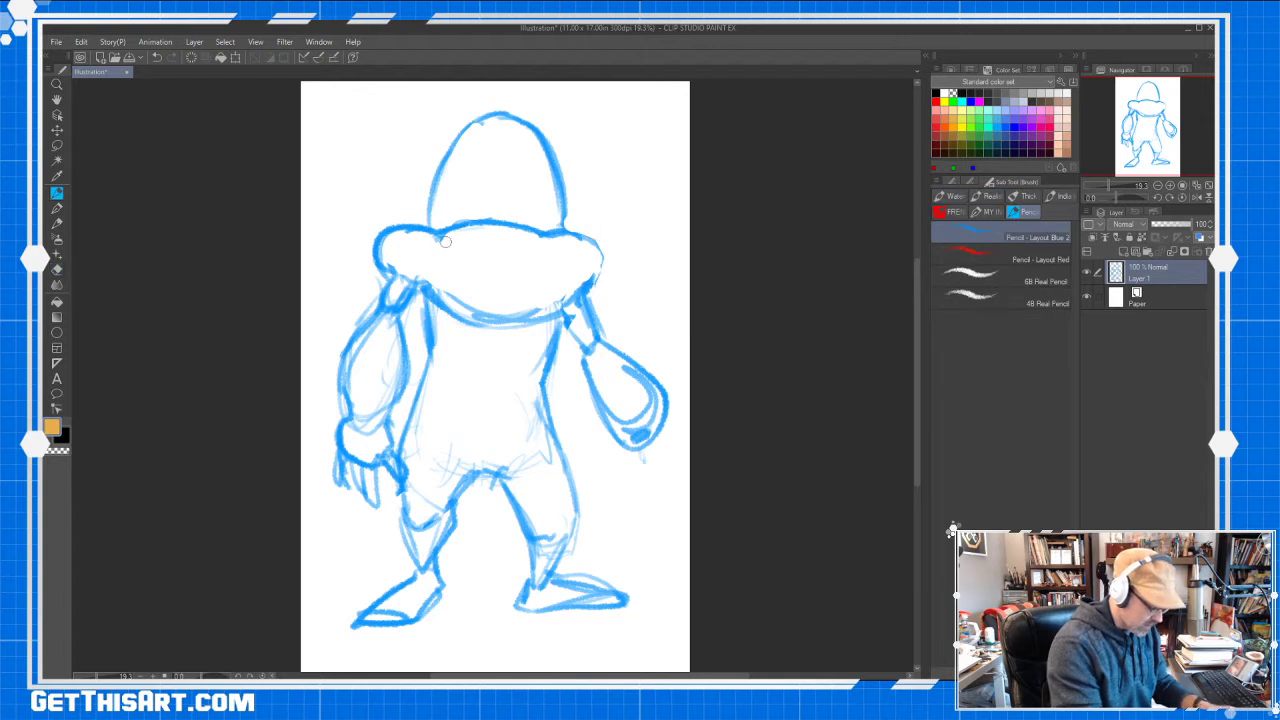
left_click_drag(445, 238, 428, 285)
left_click_drag(553, 240, 578, 292)
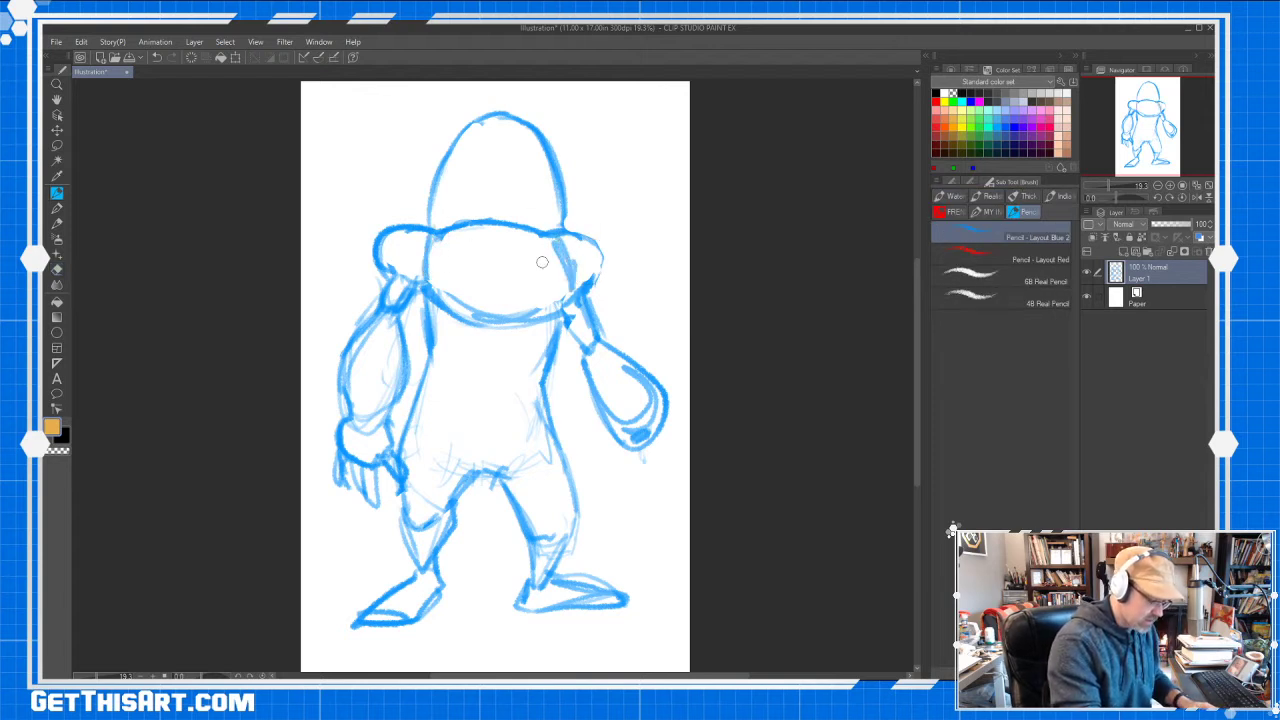
Extend both shoulders outward into wide, flared pads with pointed outer tips
mouse_move(431, 236)
left_mouse_down()
mouse_move(420, 281)
mouse_move(385, 259)
left_mouse_up()
left_click_drag(563, 232, 596, 281)
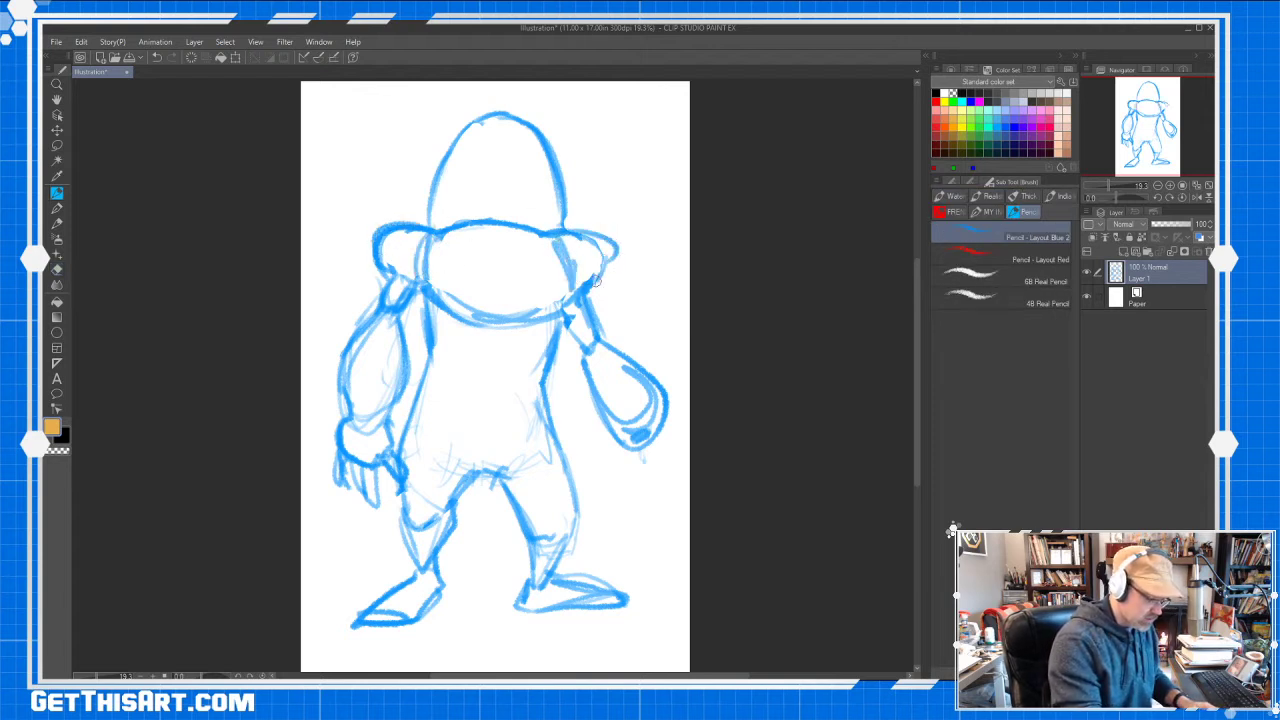
mouse_move(420, 222)
left_mouse_down()
mouse_move(372, 280)
mouse_move(360, 258)
left_mouse_up()
left_click_drag(604, 222, 560, 236)
mouse_move(586, 236)
left_mouse_down()
mouse_move(622, 238)
mouse_move(596, 288)
mouse_move(570, 290)
left_mouse_up()
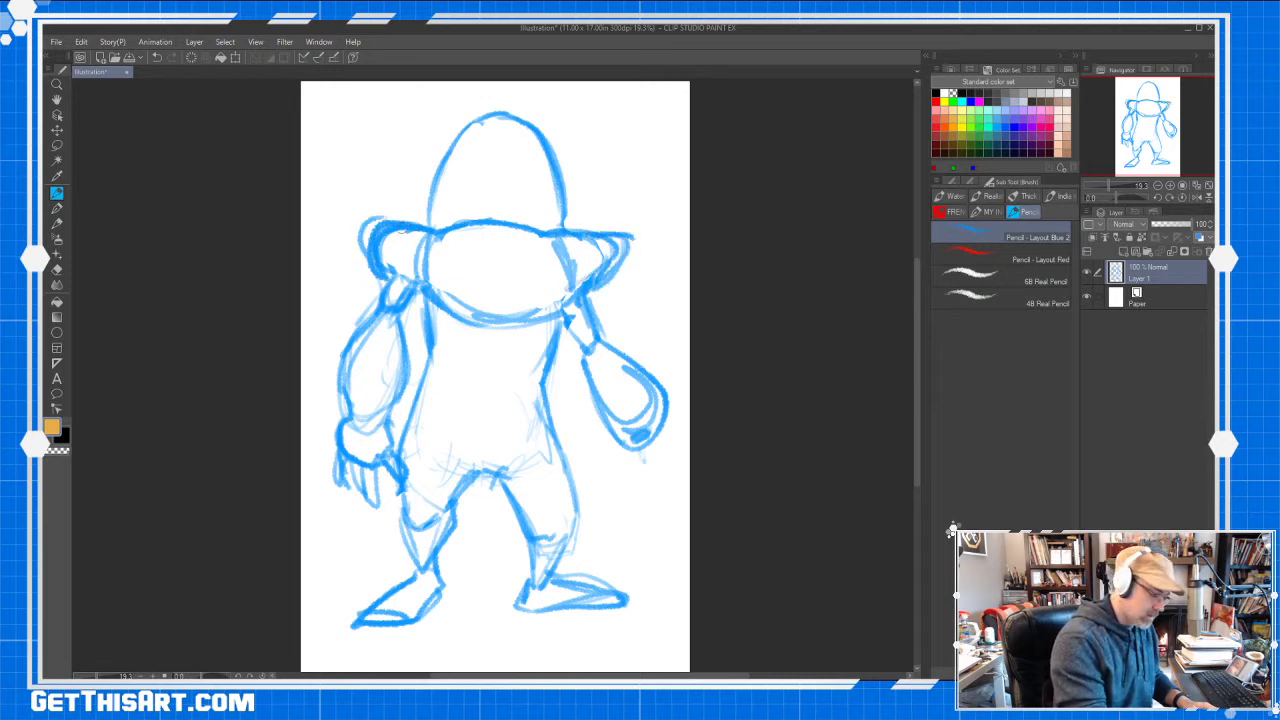
left_click_drag(386, 214, 354, 278)
left_click_drag(362, 254, 389, 213)
left_click_drag(567, 229, 629, 232)
left_click_drag(627, 234, 596, 282)
left_click_drag(558, 242, 576, 298)
Redraw the left arm's outer contour with a bulkier forearm and reinforce the right upper arm and elbow
mouse_move(425, 238)
left_mouse_down()
mouse_move(420, 279)
mouse_move(368, 308)
left_mouse_up()
mouse_move(371, 308)
left_mouse_down()
mouse_move(400, 297)
mouse_move(350, 338)
left_mouse_up()
left_click_drag(358, 328, 332, 454)
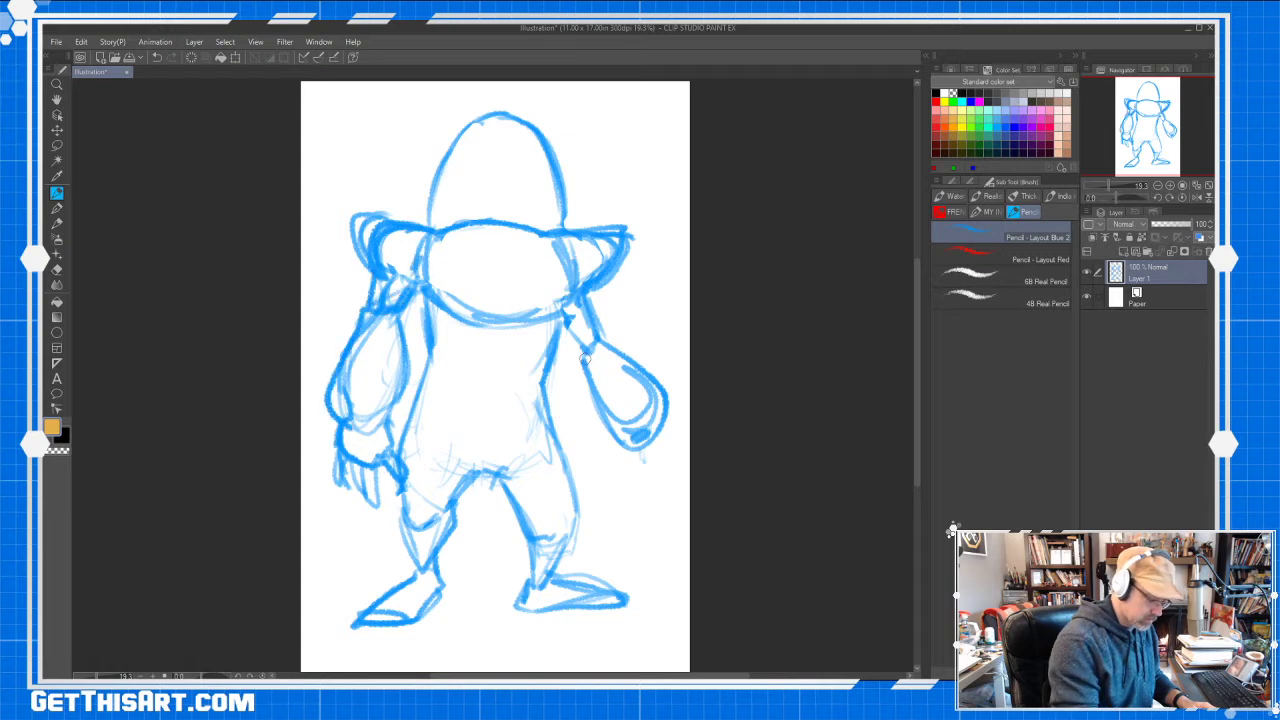
left_click_drag(590, 312, 612, 340)
left_click_drag(578, 328, 594, 363)
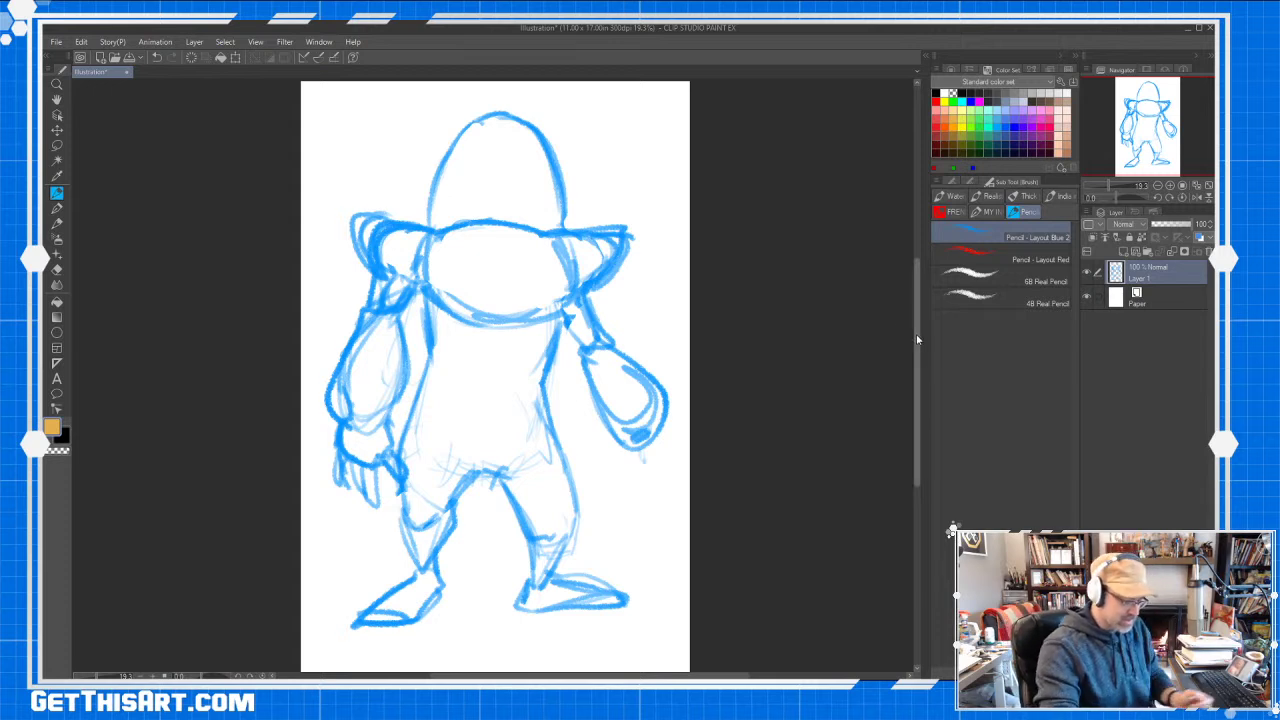
Erase the overlapping sketch lines inside both flared shoulders and the left upper arm
left_click_drag(918, 340, 919, 343)
key("e")
mouse_move(592, 246)
left_mouse_down()
mouse_move(590, 232)
mouse_move(634, 243)
mouse_move(625, 235)
left_mouse_up()
mouse_move(394, 214)
left_mouse_down()
mouse_move(386, 192)
mouse_move(427, 228)
mouse_move(389, 275)
left_mouse_up()
Darken the torso's side contours and the outer edge of the right upper arm in layout-blue pencil
key("b")
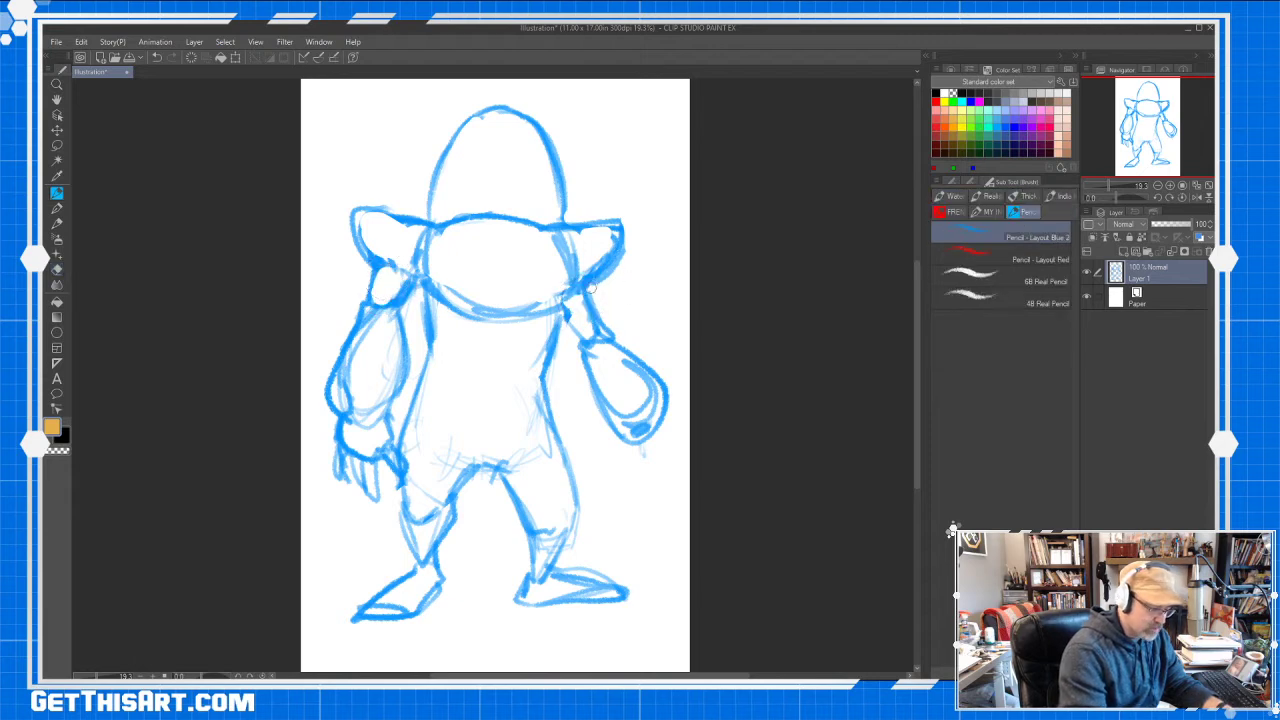
mouse_move(590, 289)
left_mouse_down()
mouse_move(605, 315)
mouse_move(560, 299)
mouse_move(542, 380)
left_mouse_up()
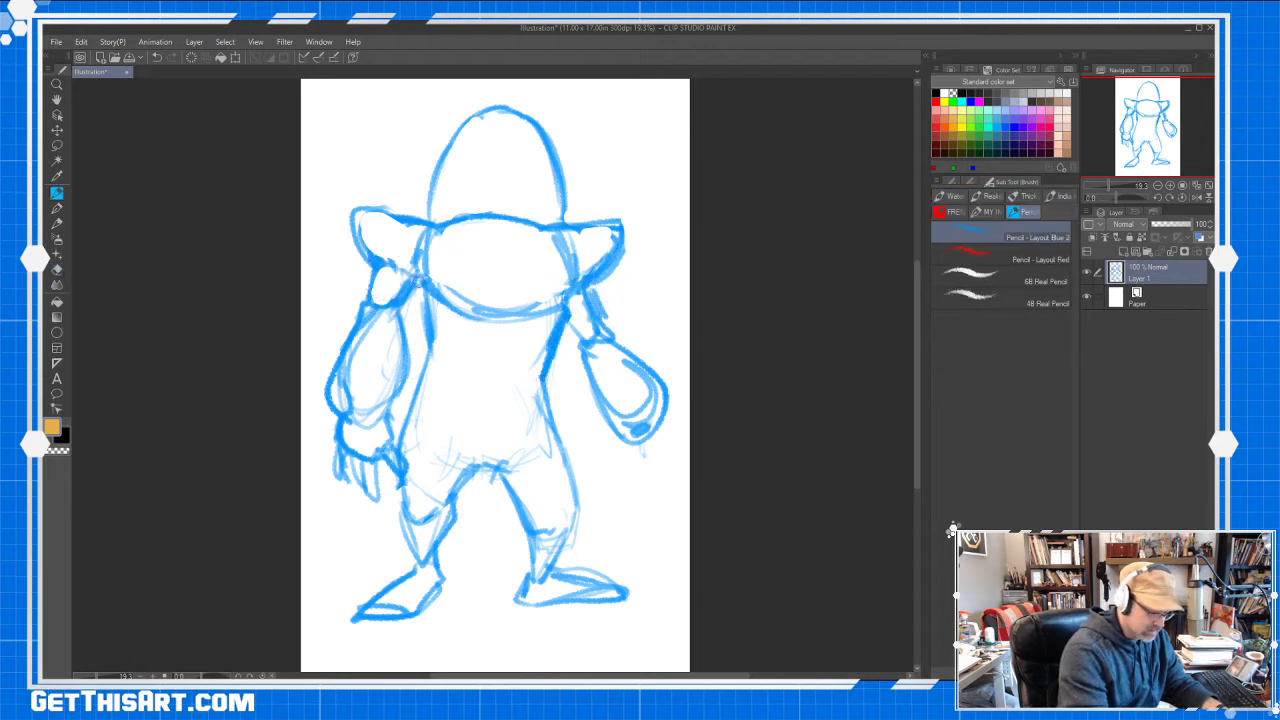
left_click_drag(418, 281, 404, 416)
Draw curved bands across the torso below the chest and V-shaped hip lines down to the crotch
mouse_move(446, 355)
left_mouse_down()
mouse_move(576, 370)
mouse_move(544, 362)
left_mouse_up()
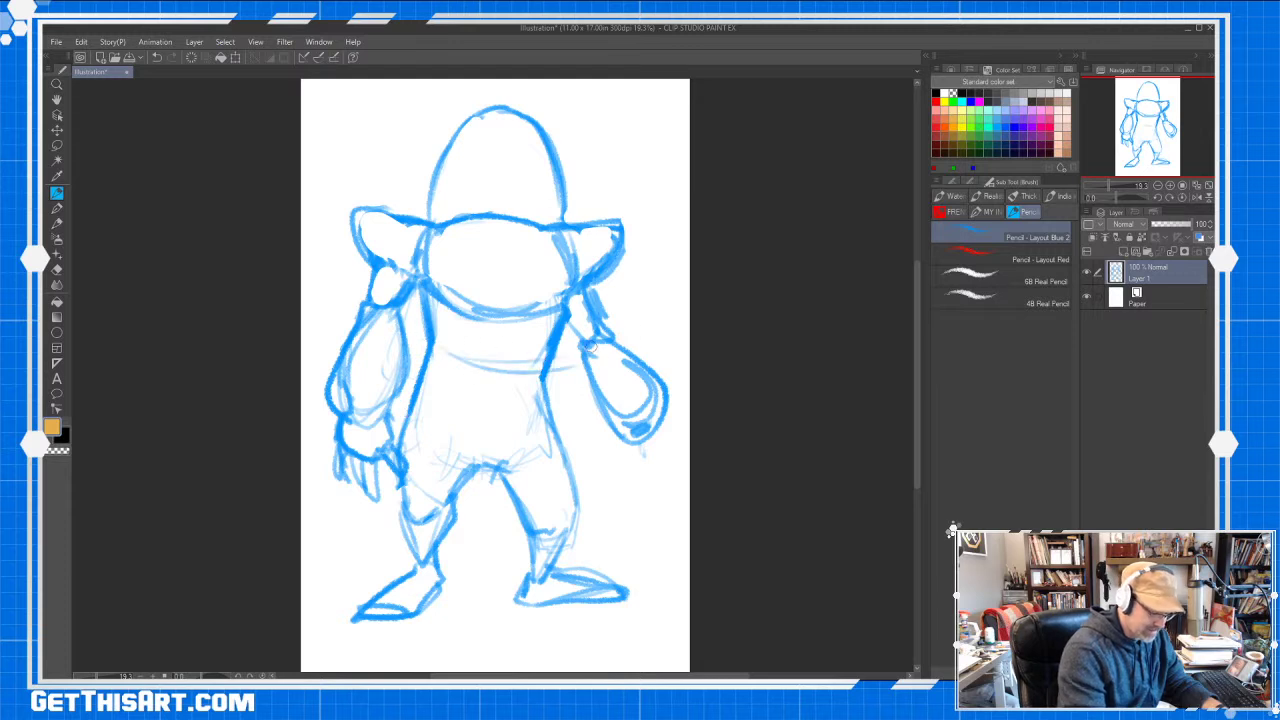
left_click_drag(436, 334, 574, 369)
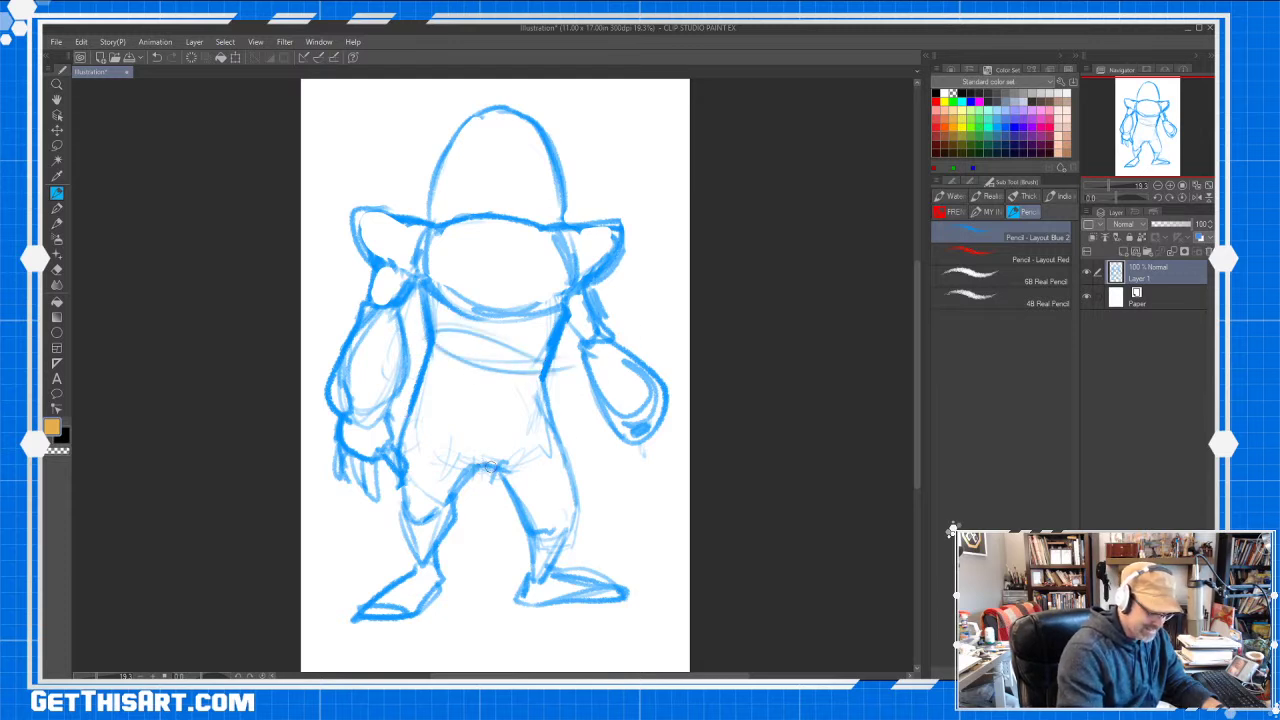
mouse_move(482, 460)
left_mouse_down()
mouse_move(512, 467)
mouse_move(546, 409)
mouse_move(503, 478)
mouse_move(411, 386)
mouse_move(508, 466)
mouse_move(544, 397)
left_mouse_up()
left_click_drag(508, 467, 546, 408)
Enlarge both shoulder pads into taller, upturned points and reinforce the contours of the left knee and head
left_click_drag(440, 228, 549, 236)
mouse_move(510, 222)
left_mouse_down()
mouse_move(420, 221)
mouse_move(366, 258)
left_mouse_up()
left_click_drag(354, 208, 364, 266)
left_click_drag(362, 214, 420, 282)
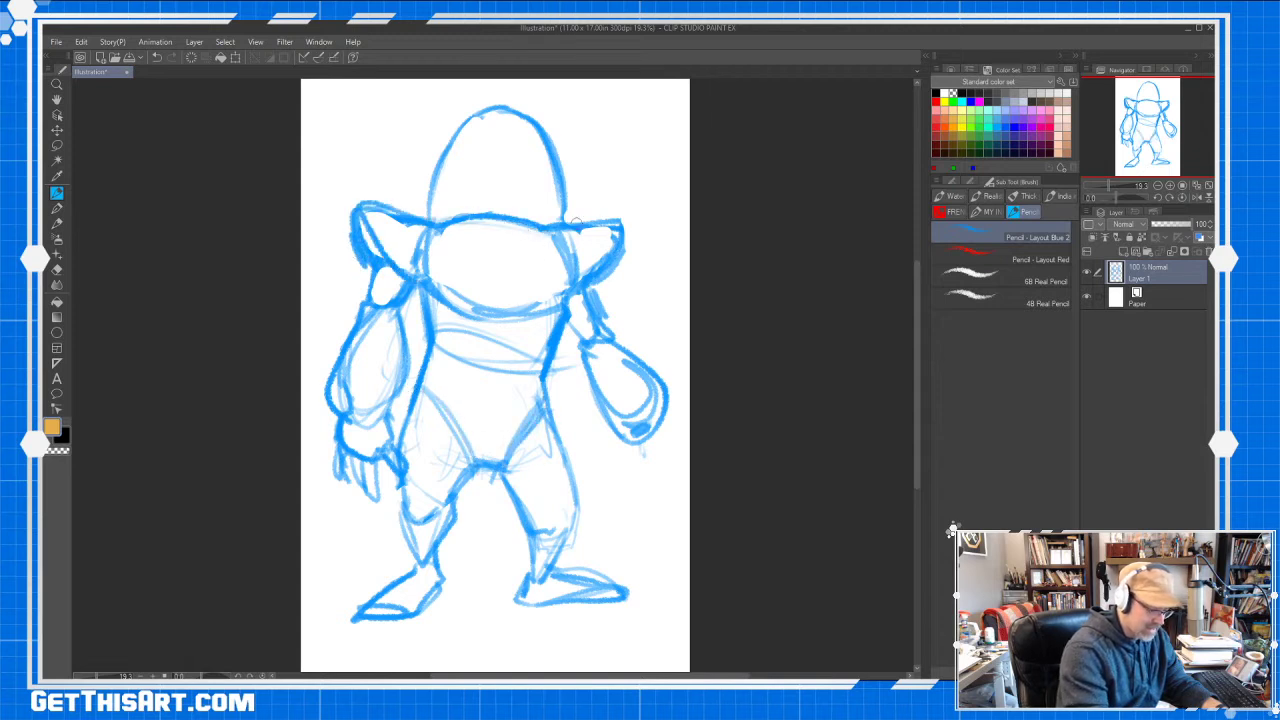
mouse_move(574, 223)
left_mouse_down()
mouse_move(606, 271)
mouse_move(639, 217)
mouse_move(590, 225)
left_mouse_up()
left_click_drag(428, 221, 349, 230)
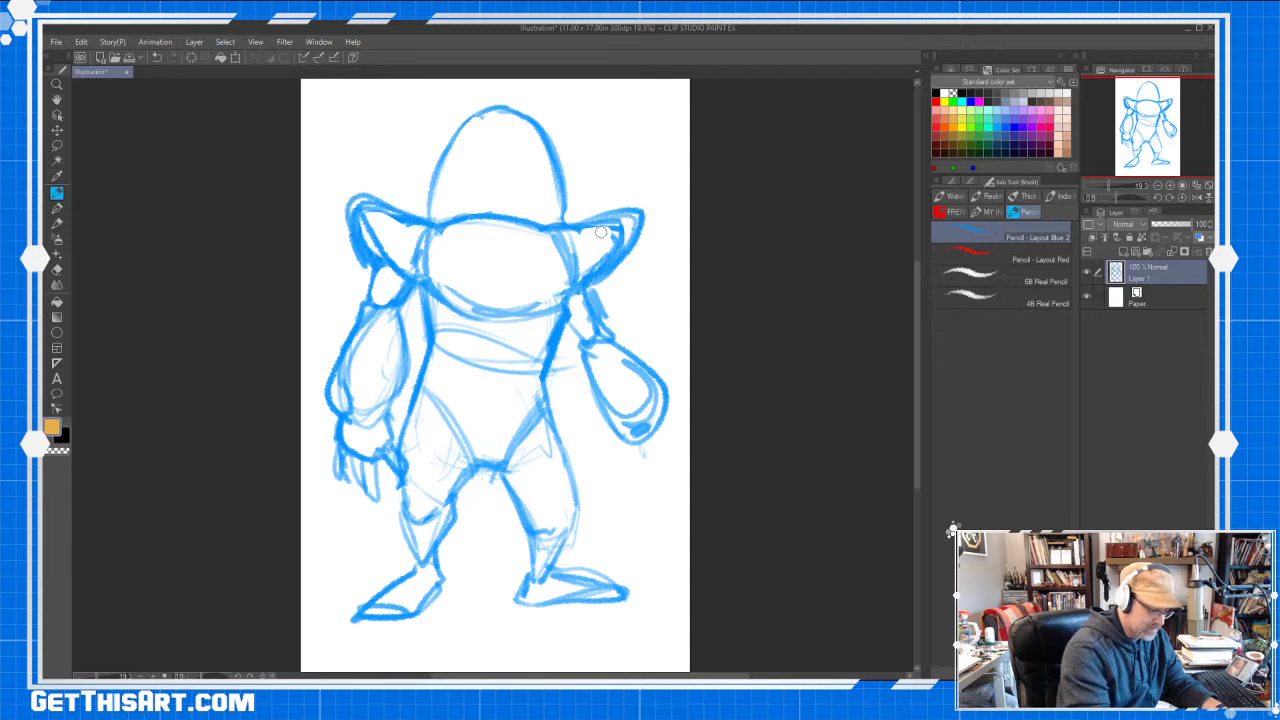
left_click_drag(632, 216, 582, 244)
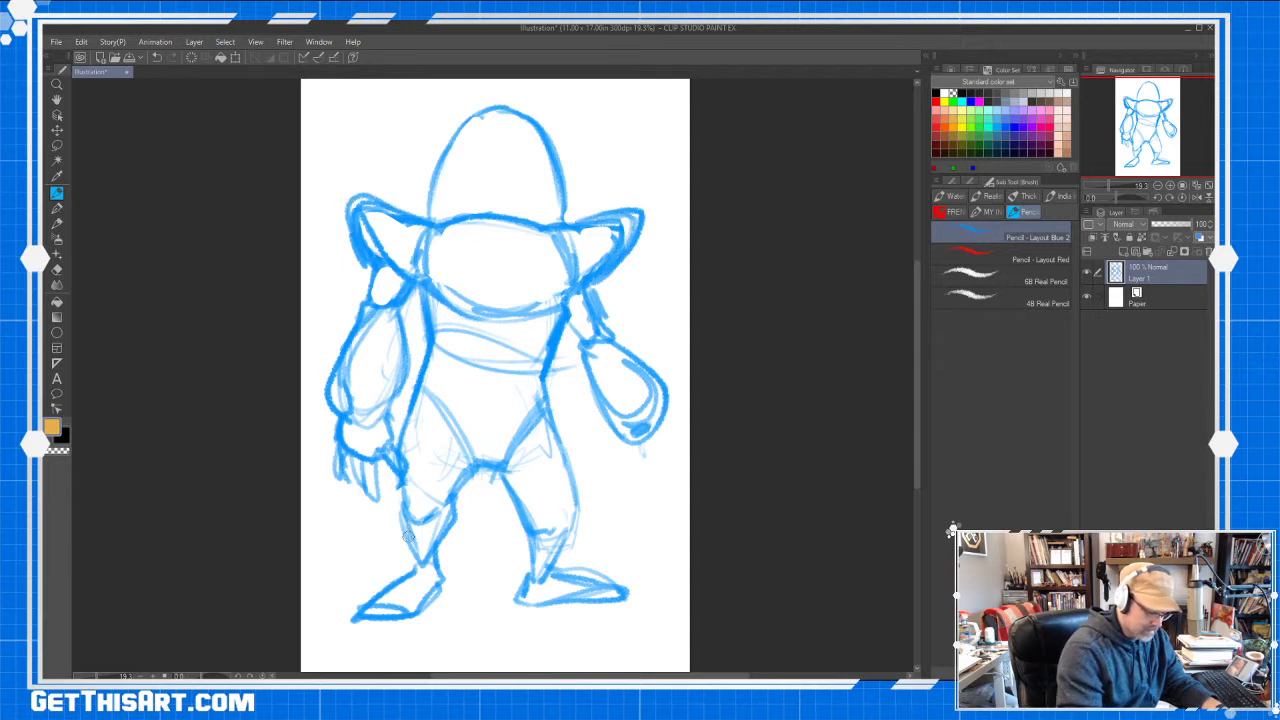
left_click_drag(585, 220, 587, 267)
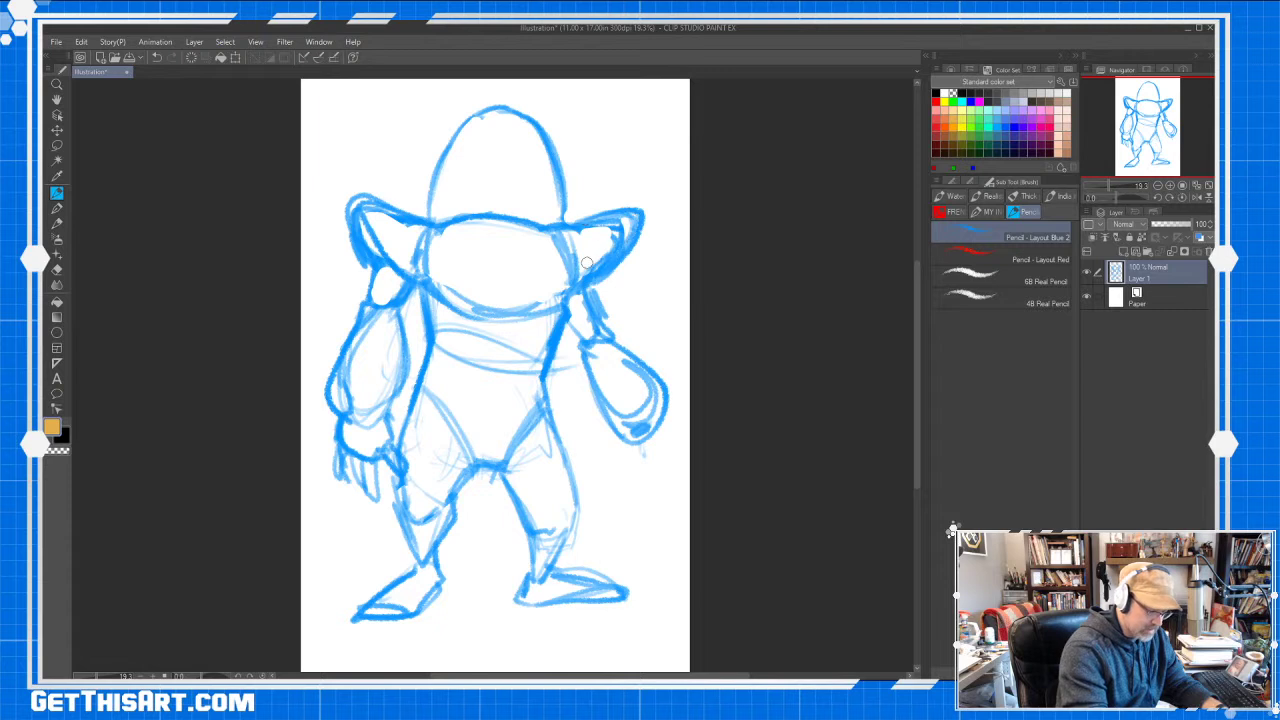
mouse_move(434, 220)
left_mouse_down()
mouse_move(452, 149)
mouse_move(493, 101)
mouse_move(567, 219)
left_mouse_up()
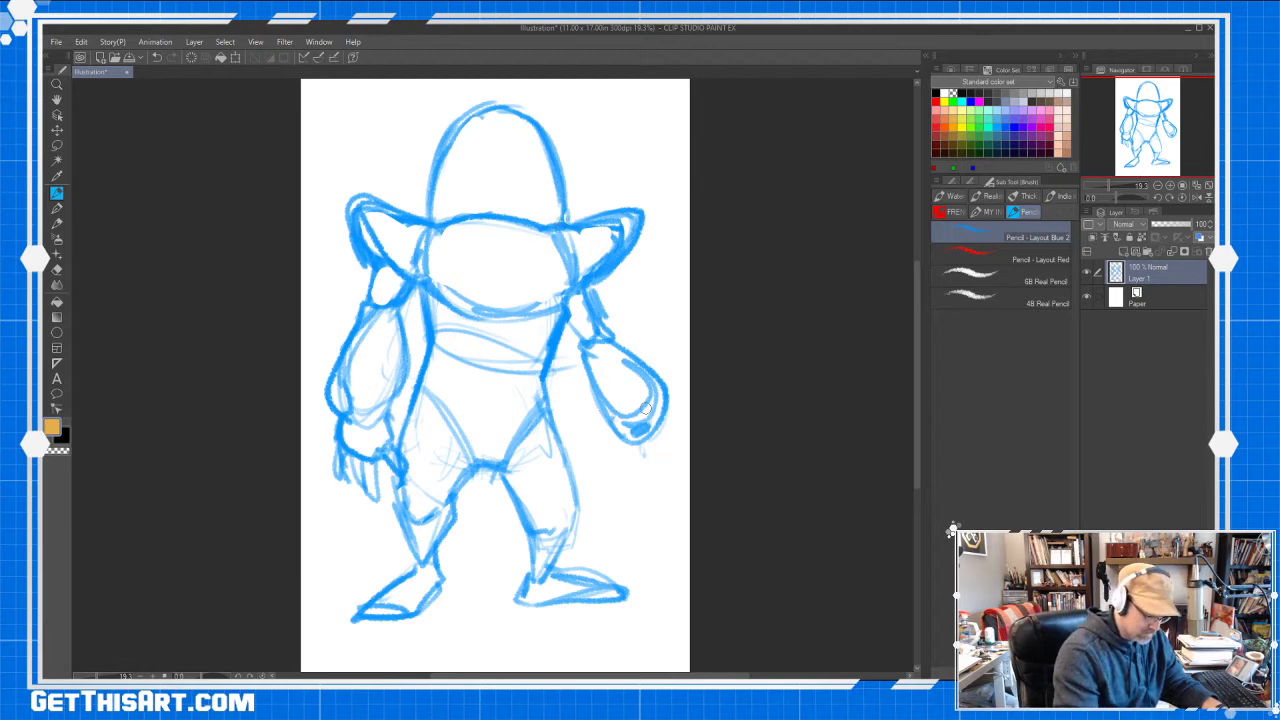
Scale the whole figure down to about three quarters of its size and reposition it with more margin around it
key("ctrl+t")
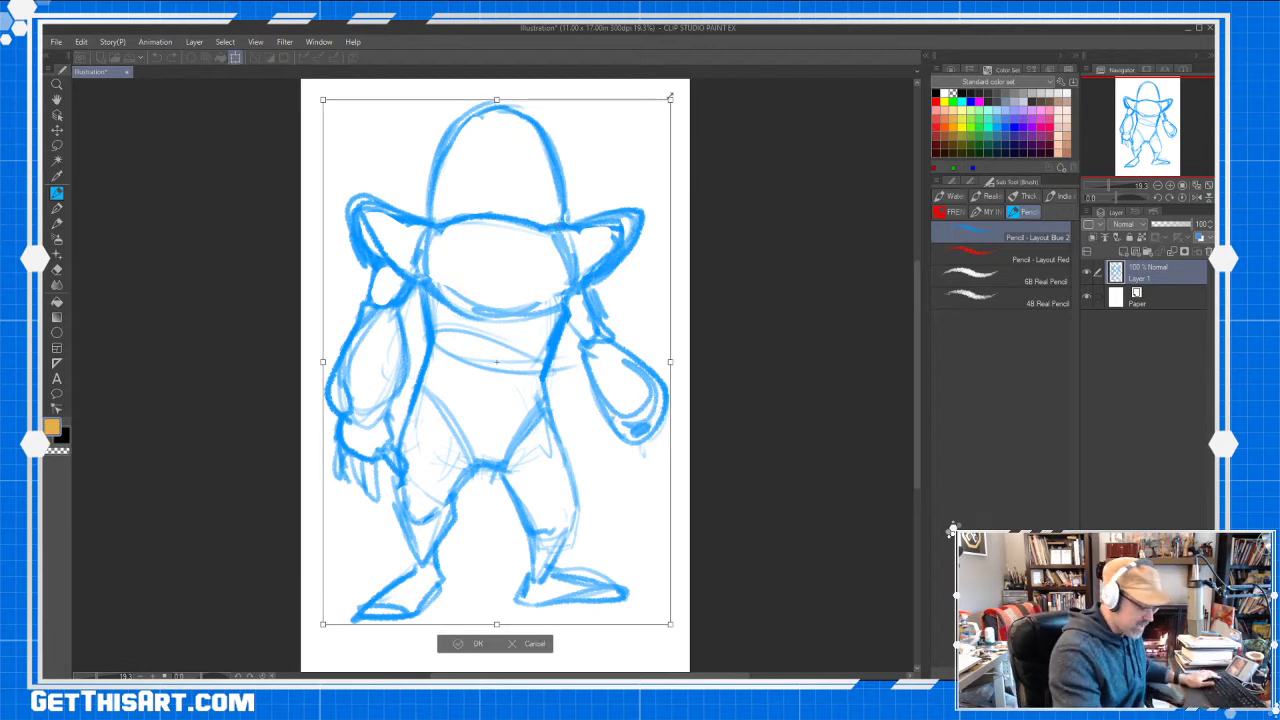
left_click_drag(671, 98, 586, 226)
left_click_drag(535, 278, 558, 209)
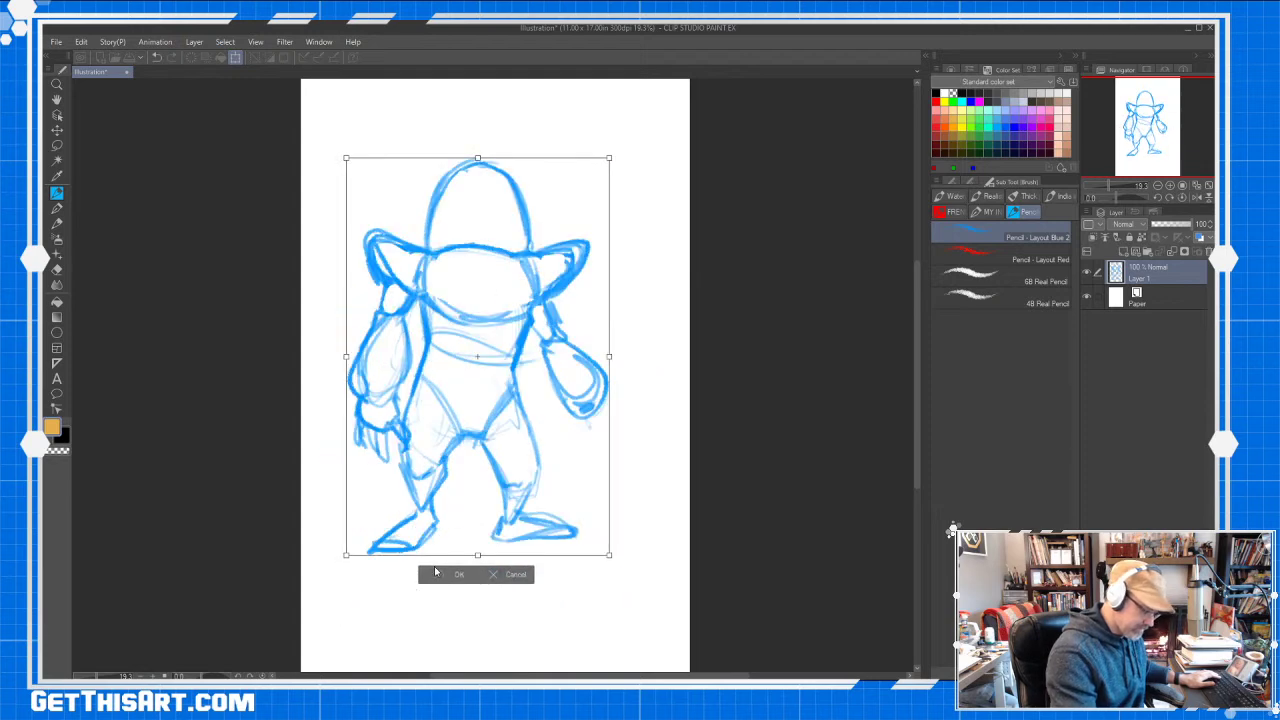
left_click(449, 574)
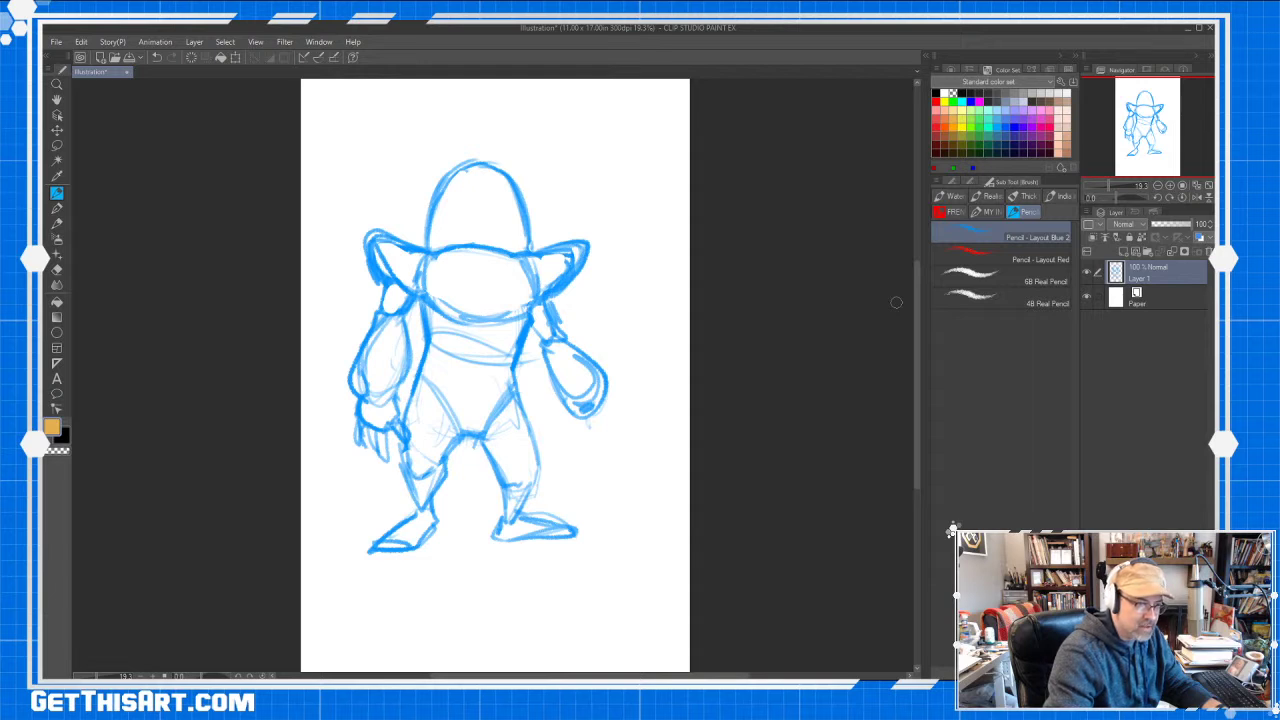
Draw the right hand as a rounded fist gripping a blocky gun that points down and outward
scroll(911, 290, "down", 2)
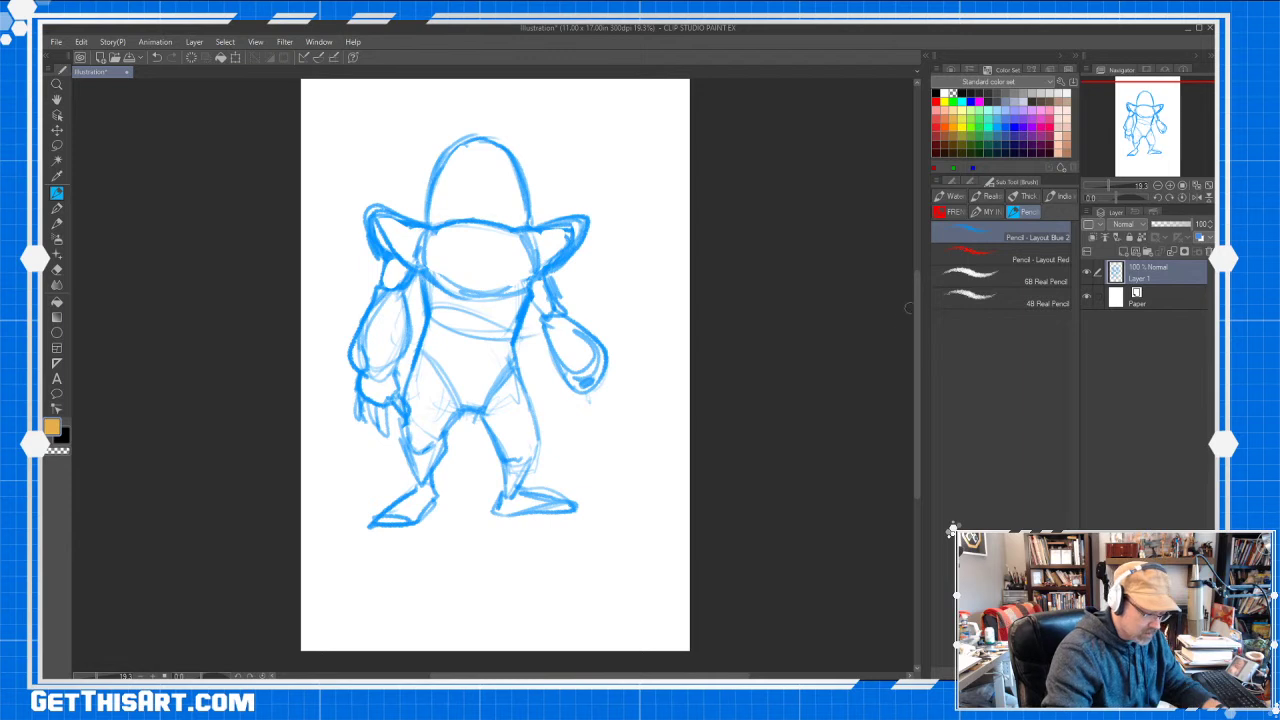
key("b")
key("b")
key("b")
key("b")
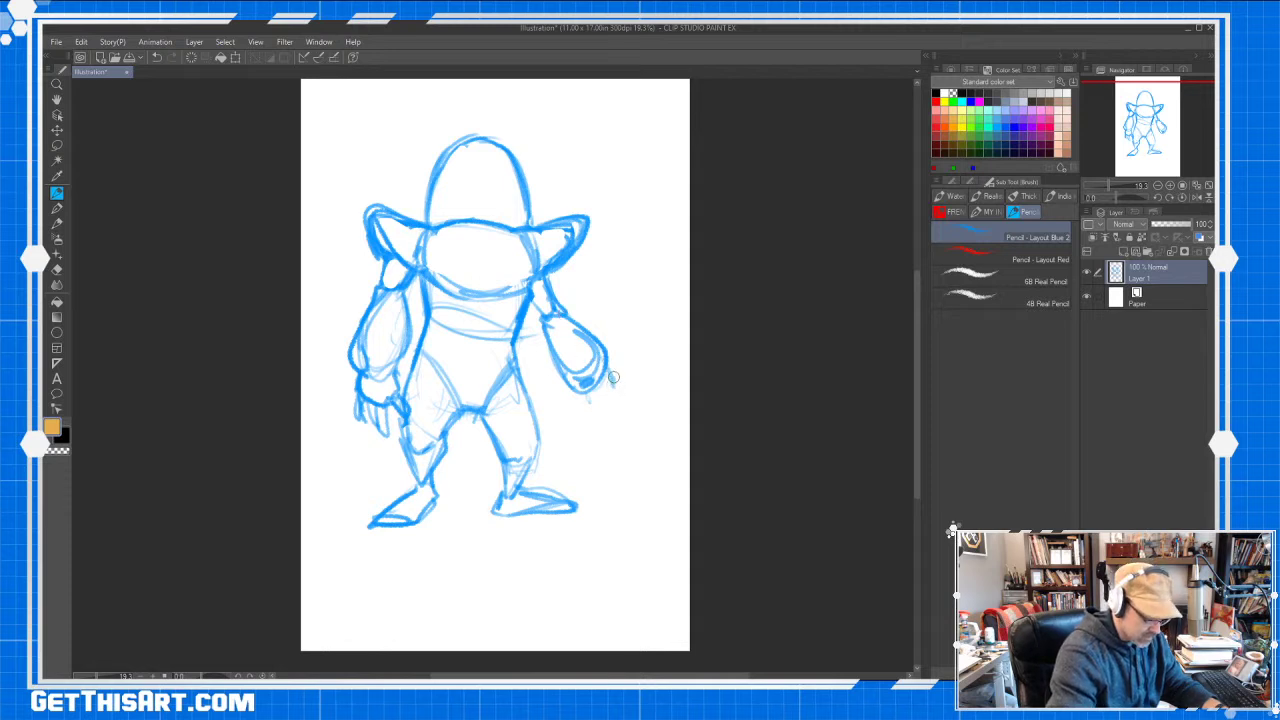
left_click_drag(614, 380, 585, 400)
mouse_move(605, 355)
left_mouse_down()
mouse_move(680, 422)
mouse_move(612, 362)
mouse_move(624, 350)
mouse_move(575, 379)
mouse_move(594, 388)
left_mouse_up()
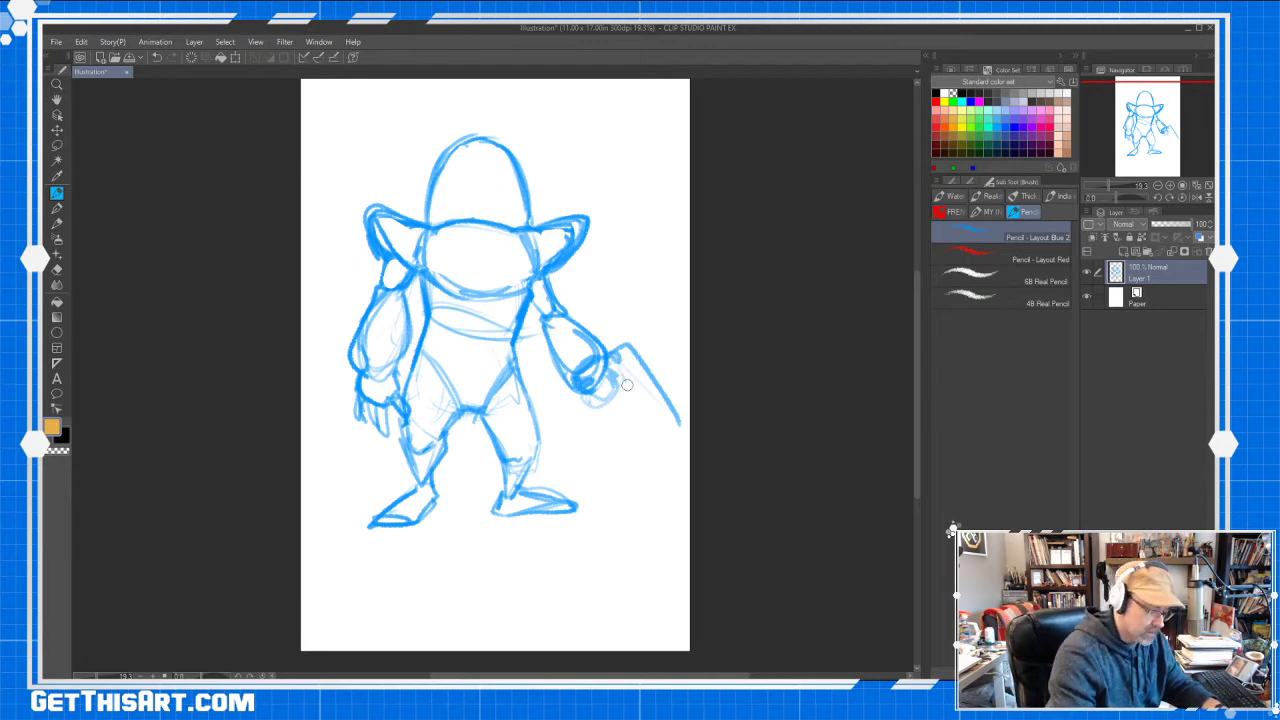
left_click_drag(621, 373, 647, 414)
mouse_move(604, 352)
left_mouse_down()
mouse_move(602, 334)
mouse_move(639, 358)
mouse_move(572, 382)
mouse_move(606, 382)
left_mouse_up()
mouse_move(597, 386)
left_mouse_down()
mouse_move(628, 386)
mouse_move(592, 397)
mouse_move(655, 410)
mouse_move(666, 396)
mouse_move(640, 430)
mouse_move(654, 420)
mouse_move(640, 376)
mouse_move(678, 402)
mouse_move(606, 326)
mouse_move(668, 416)
mouse_move(630, 402)
mouse_move(652, 420)
mouse_move(632, 448)
mouse_move(660, 415)
mouse_move(621, 440)
mouse_move(658, 420)
mouse_move(632, 360)
mouse_move(657, 387)
mouse_move(602, 334)
left_mouse_up()
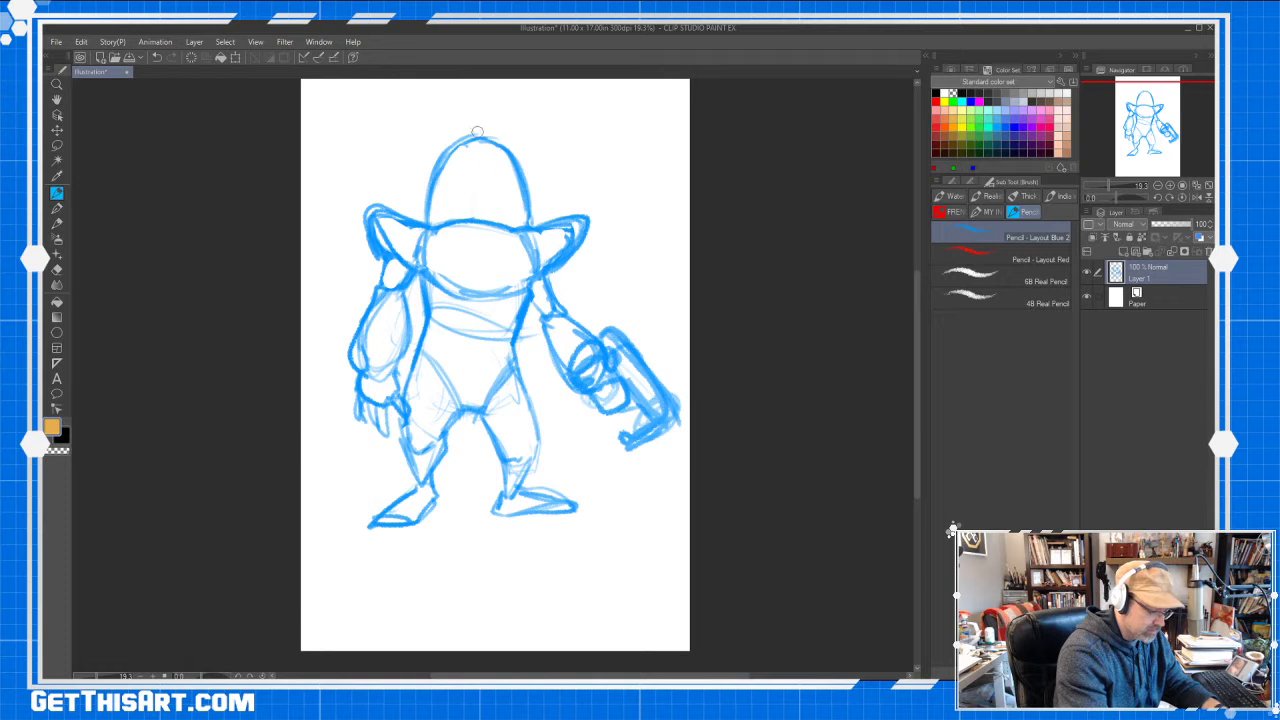
Draw a vertical centre line and a curved cross line on the domed head, and a belt line around the waist
left_click_drag(478, 134, 486, 235)
mouse_move(448, 178)
left_mouse_down()
mouse_move(536, 182)
mouse_move(514, 176)
mouse_move(516, 187)
left_mouse_up()
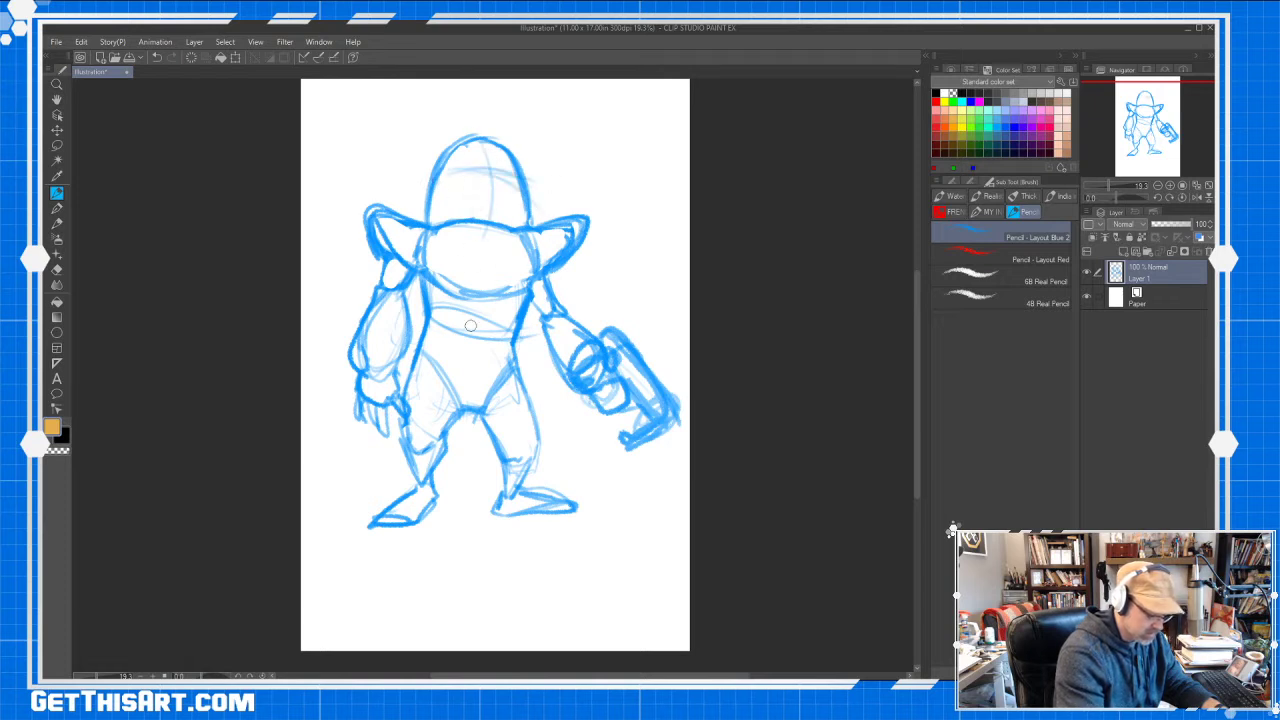
mouse_move(436, 321)
left_mouse_down()
mouse_move(502, 337)
mouse_move(442, 349)
mouse_move(498, 342)
mouse_move(460, 332)
mouse_move(502, 348)
left_mouse_up()
mouse_move(466, 325)
left_mouse_down()
mouse_move(522, 342)
mouse_move(505, 352)
left_mouse_up()
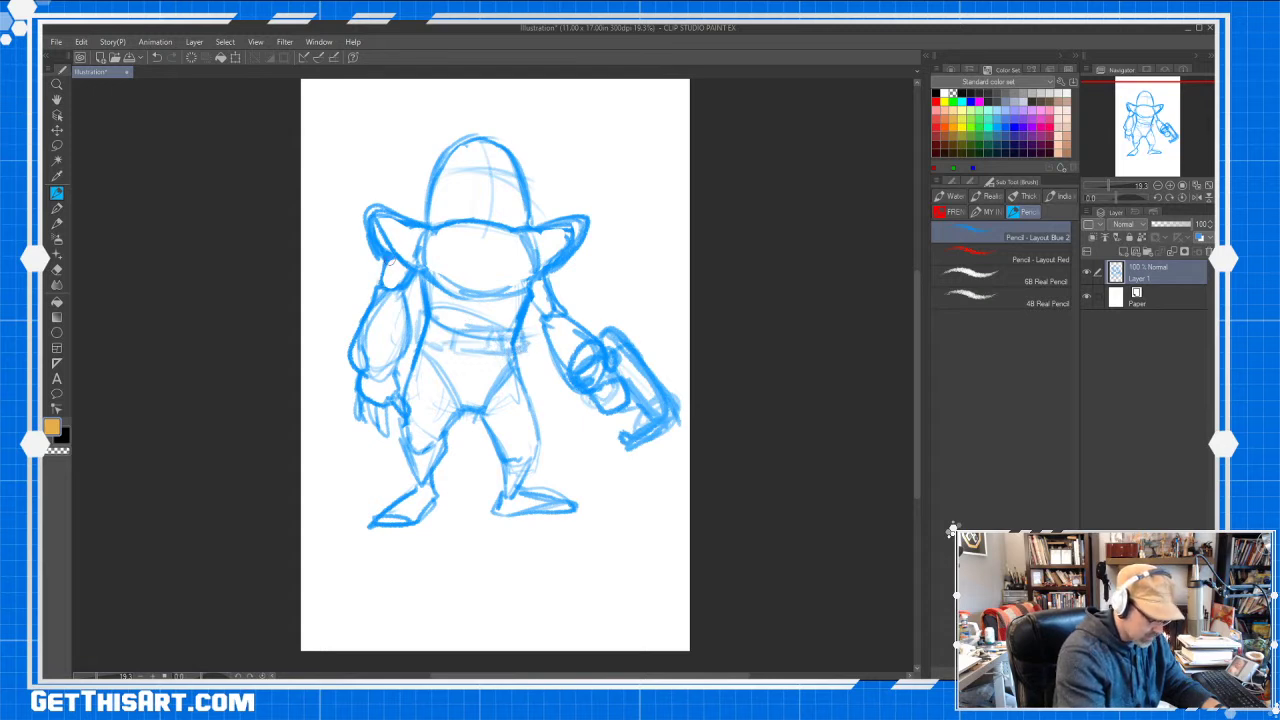
Round out the left upper arm and reinforce the forearm with a band across it and a cuff at the wrist
mouse_move(378, 262)
left_mouse_down()
mouse_move(380, 298)
mouse_move(410, 330)
mouse_move(370, 262)
left_mouse_up()
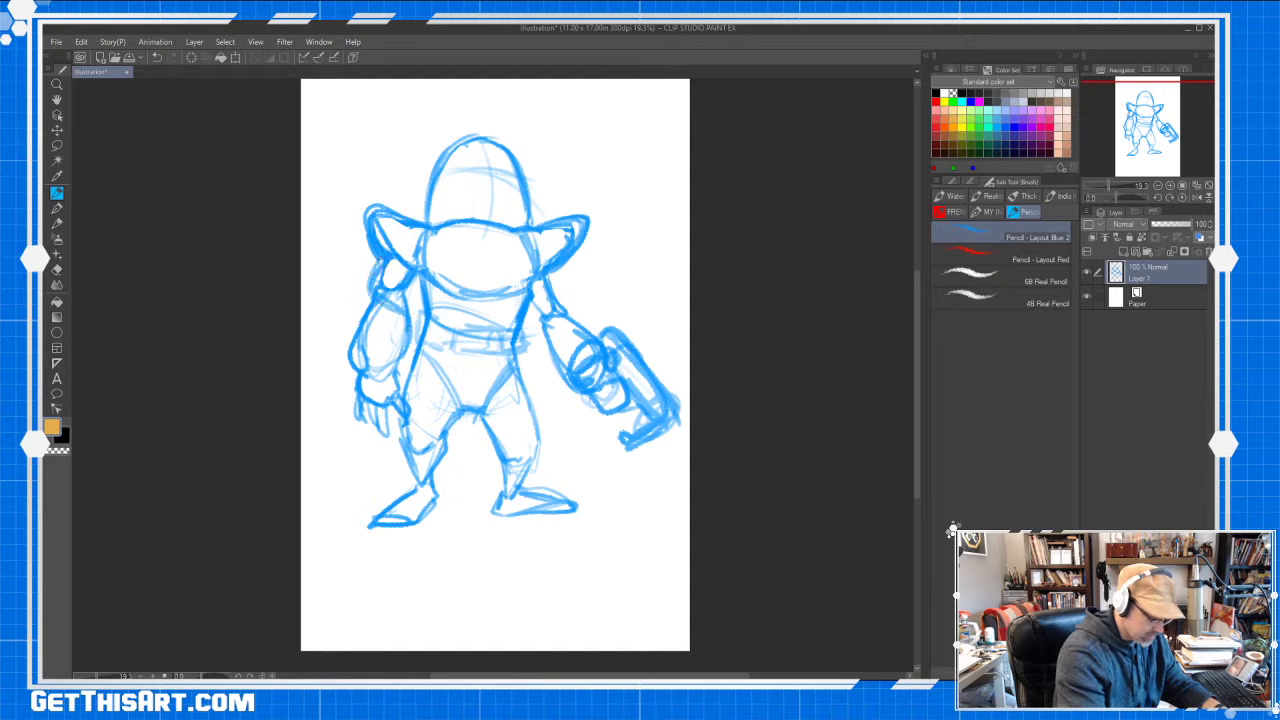
mouse_move(408, 334)
left_mouse_down()
mouse_move(359, 342)
mouse_move(349, 366)
mouse_move(390, 326)
mouse_move(370, 354)
mouse_move(395, 369)
mouse_move(354, 342)
left_mouse_up()
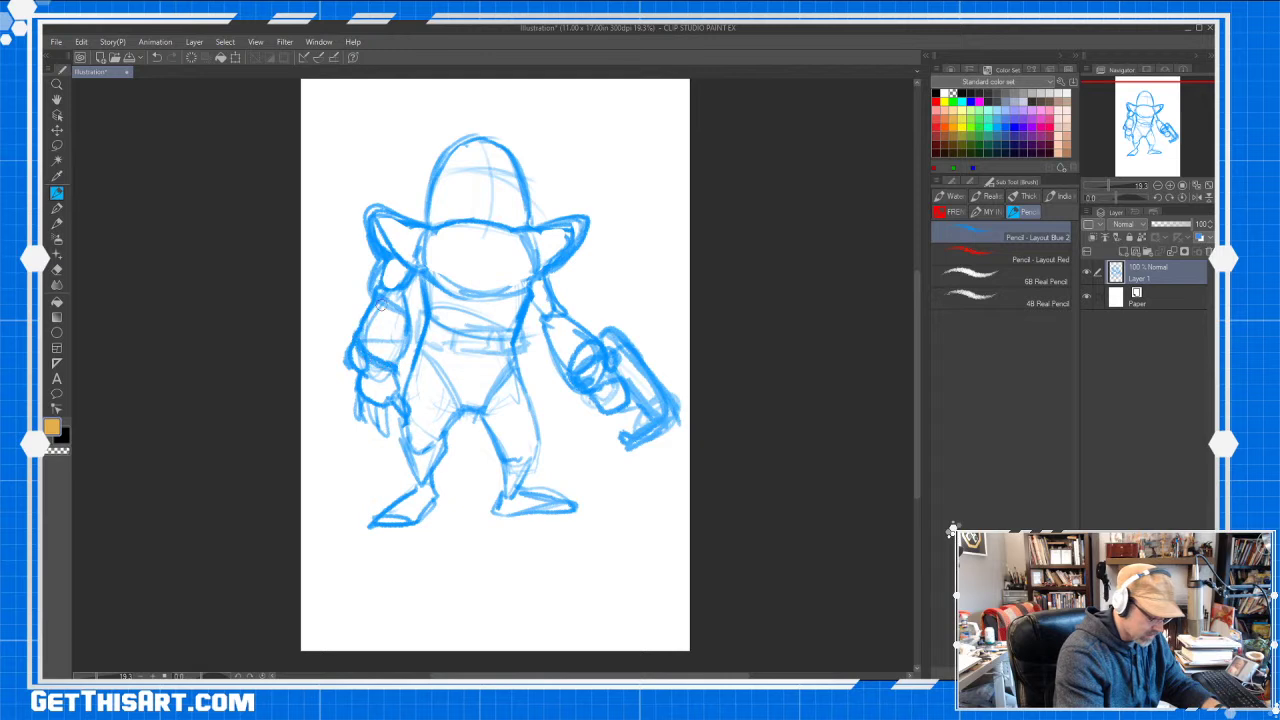
Draw segmented suspender straps from the chest to the waist and add a rounded buckle and pouch to the belt
mouse_move(374, 260)
left_mouse_down()
mouse_move(366, 294)
mouse_move(434, 321)
mouse_move(450, 298)
mouse_move(446, 312)
mouse_move(518, 322)
left_mouse_up()
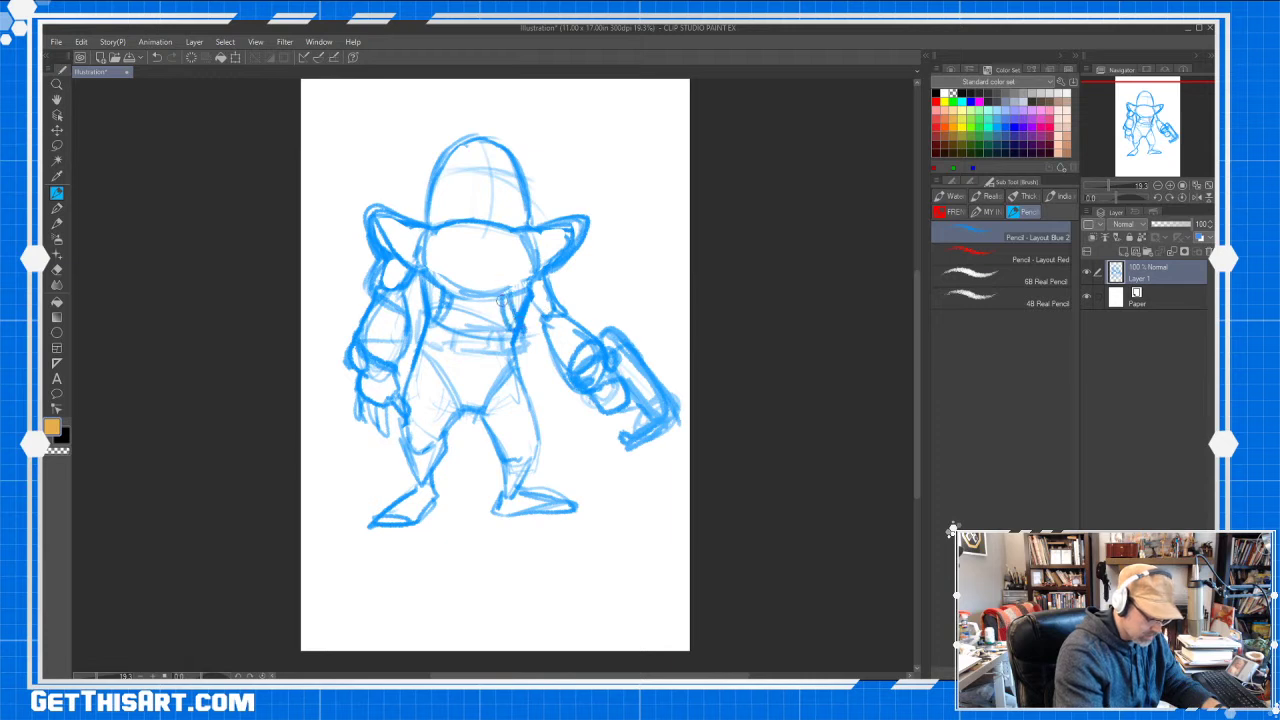
mouse_move(452, 291)
left_mouse_down()
mouse_move(417, 344)
mouse_move(497, 327)
mouse_move(455, 335)
mouse_move(483, 350)
mouse_move(487, 340)
mouse_move(474, 357)
mouse_move(474, 325)
left_mouse_up()
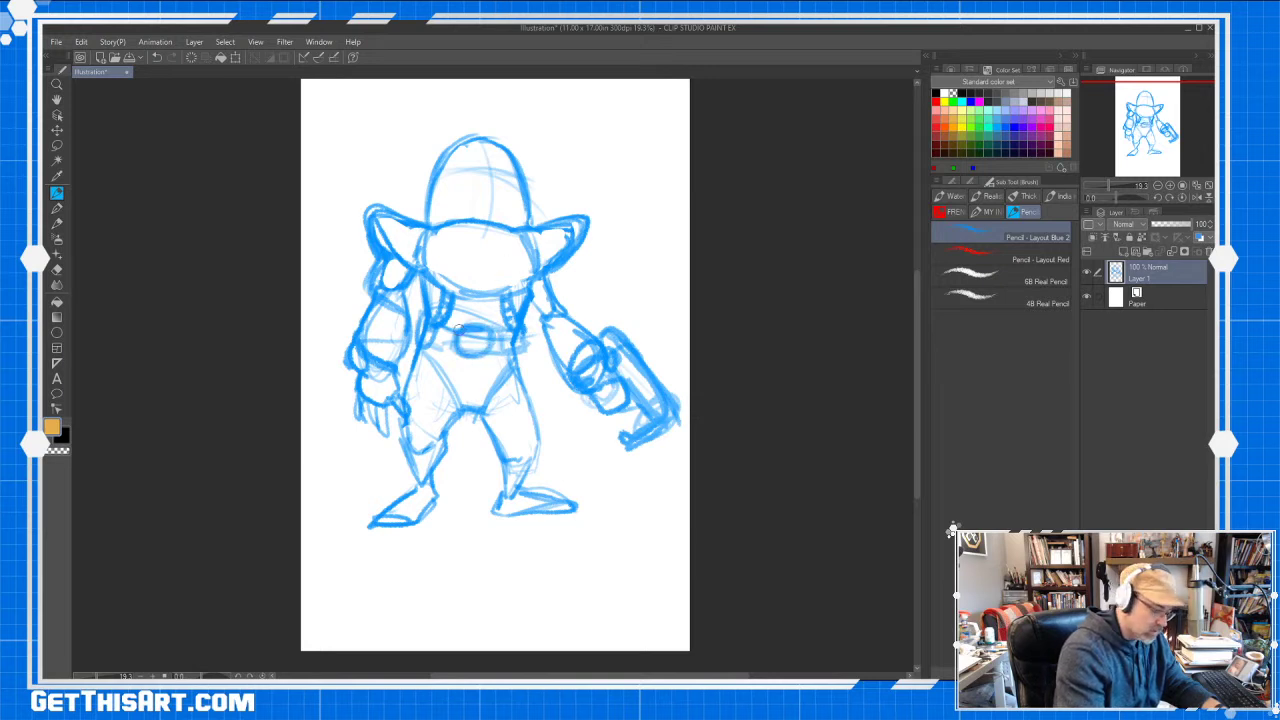
mouse_move(458, 332)
left_mouse_down()
mouse_move(516, 349)
mouse_move(523, 375)
mouse_move(440, 344)
left_mouse_up()
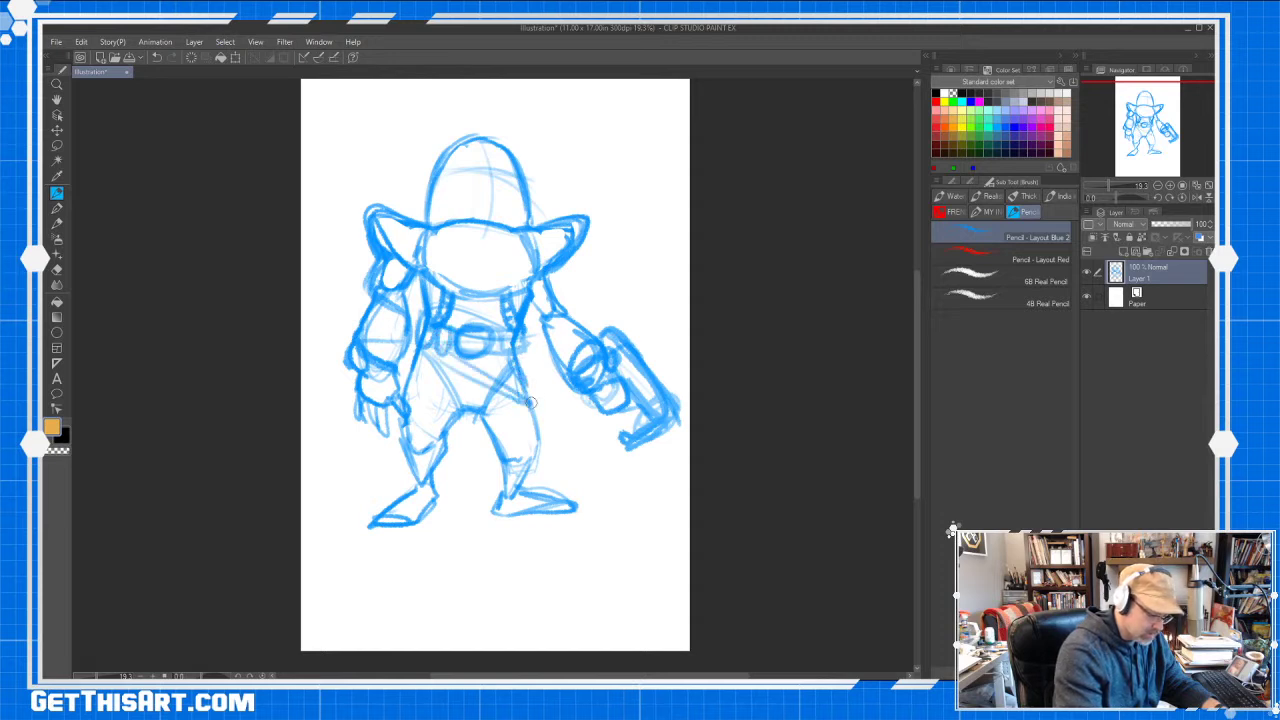
Sketch a holster on the right hip hung from a diagonal strap across the hips, with a pouch on the belt's right end
mouse_move(531, 395)
left_mouse_down()
mouse_move(546, 426)
mouse_move(545, 389)
mouse_move(544, 431)
left_mouse_up()
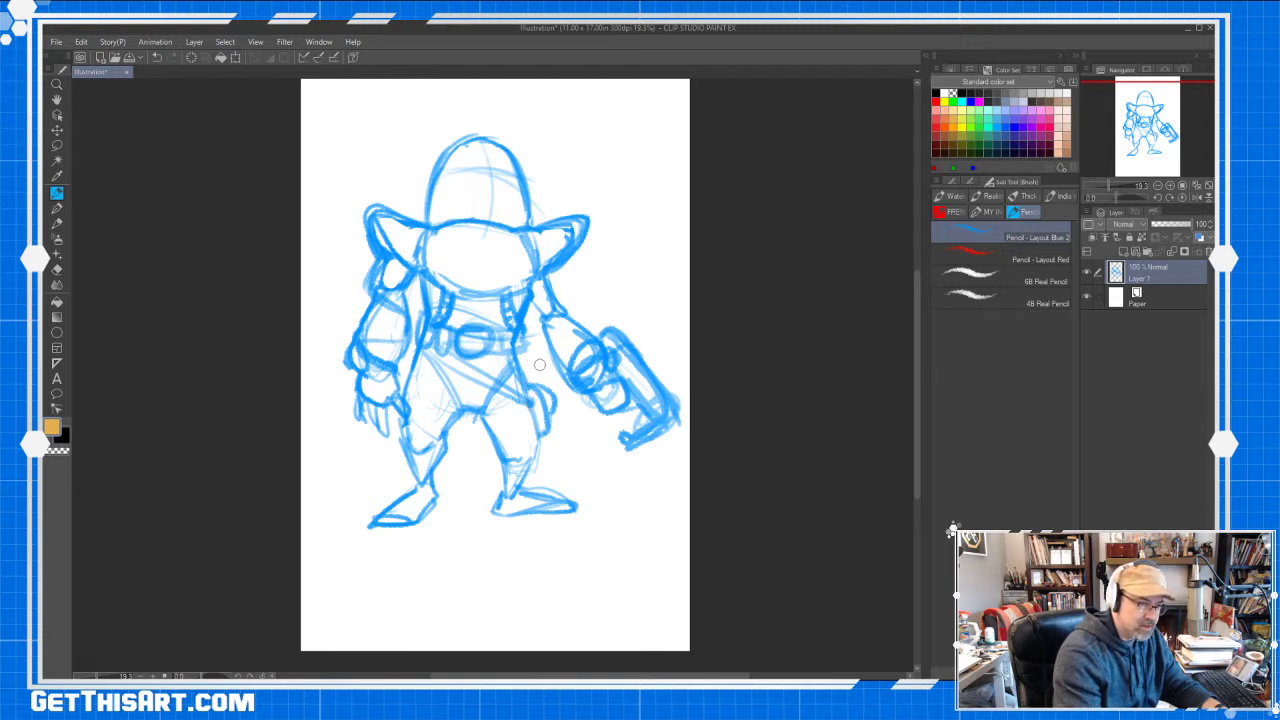
mouse_move(428, 356)
left_mouse_down()
mouse_move(486, 388)
mouse_move(422, 350)
mouse_move(531, 416)
mouse_move(491, 378)
mouse_move(526, 405)
mouse_move(519, 358)
mouse_move(535, 444)
mouse_move(486, 497)
left_mouse_up()
mouse_move(439, 457)
left_mouse_down()
mouse_move(439, 494)
mouse_move(410, 483)
mouse_move(411, 498)
mouse_move(414, 484)
mouse_move(431, 496)
mouse_move(460, 477)
mouse_move(527, 491)
left_mouse_up()
mouse_move(424, 336)
left_mouse_down()
mouse_move(417, 349)
mouse_move(417, 327)
left_mouse_up()
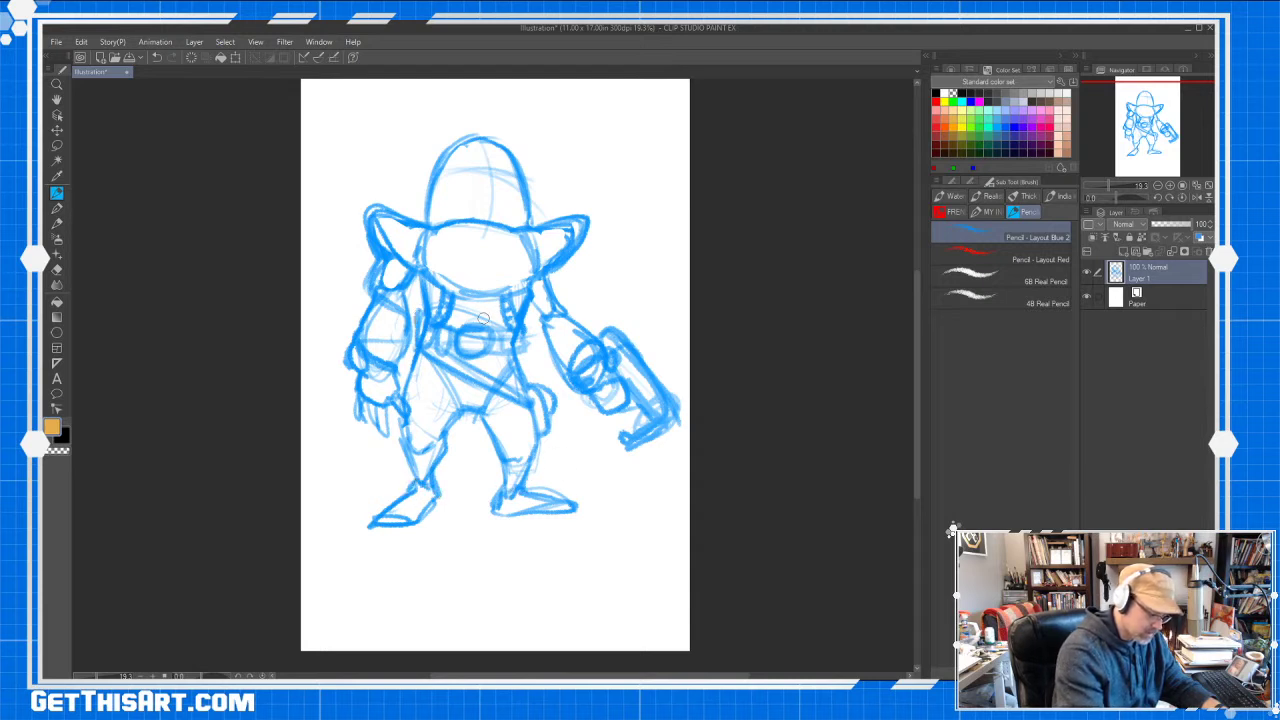
left_click_drag(526, 327, 527, 359)
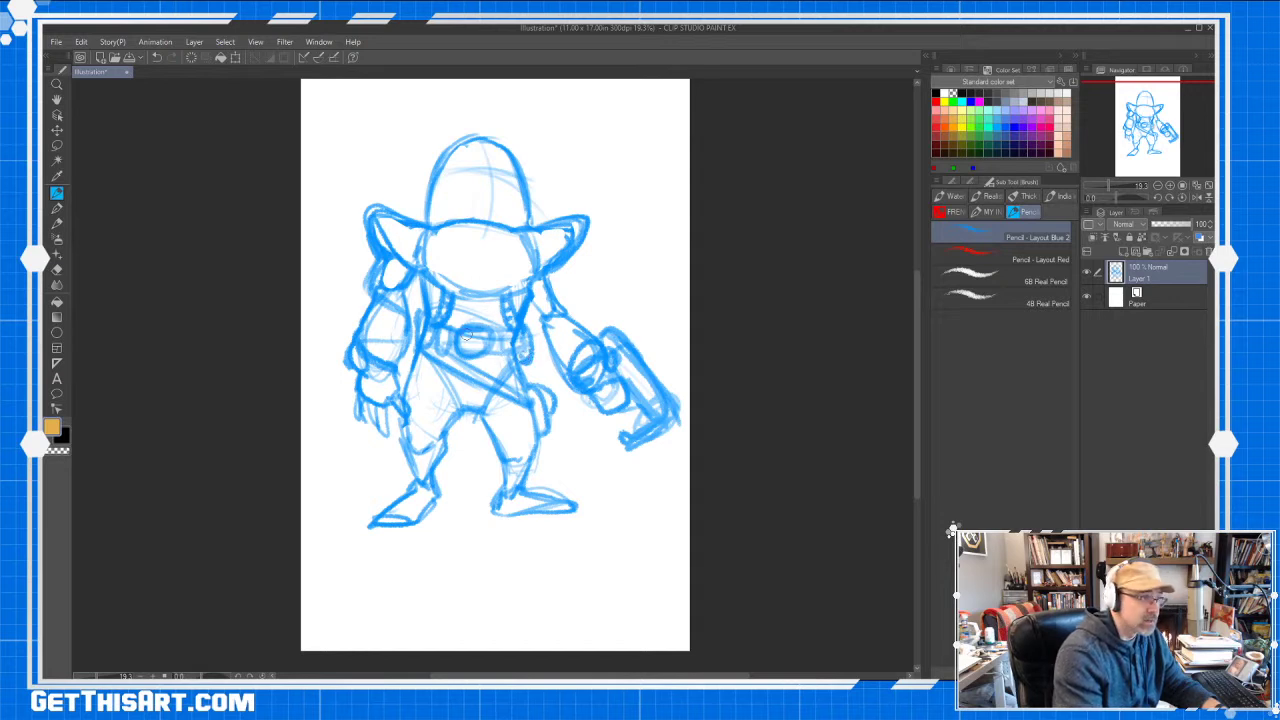
Mark a small round eye on the face and sketch rounded pads on both knees
mouse_move(423, 232)
left_mouse_down()
mouse_move(507, 285)
mouse_move(537, 244)
left_mouse_up()
left_click_drag(467, 220, 538, 236)
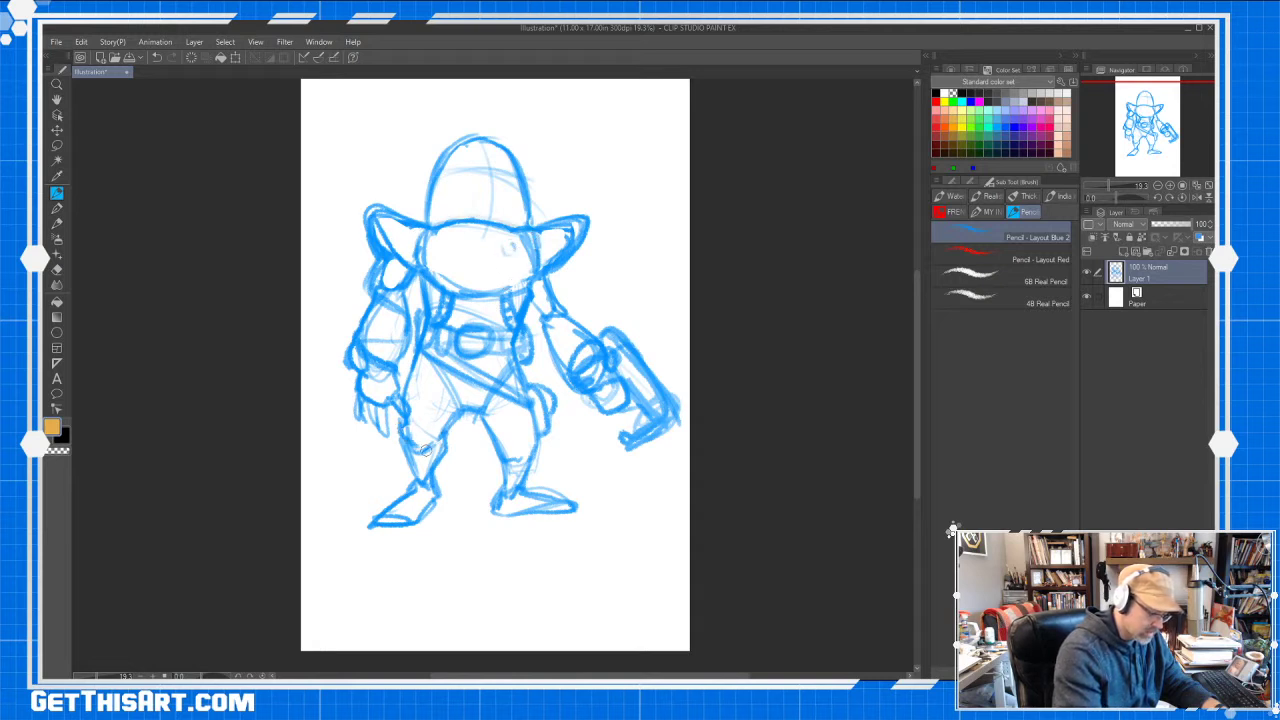
left_click_drag(512, 441, 528, 431)
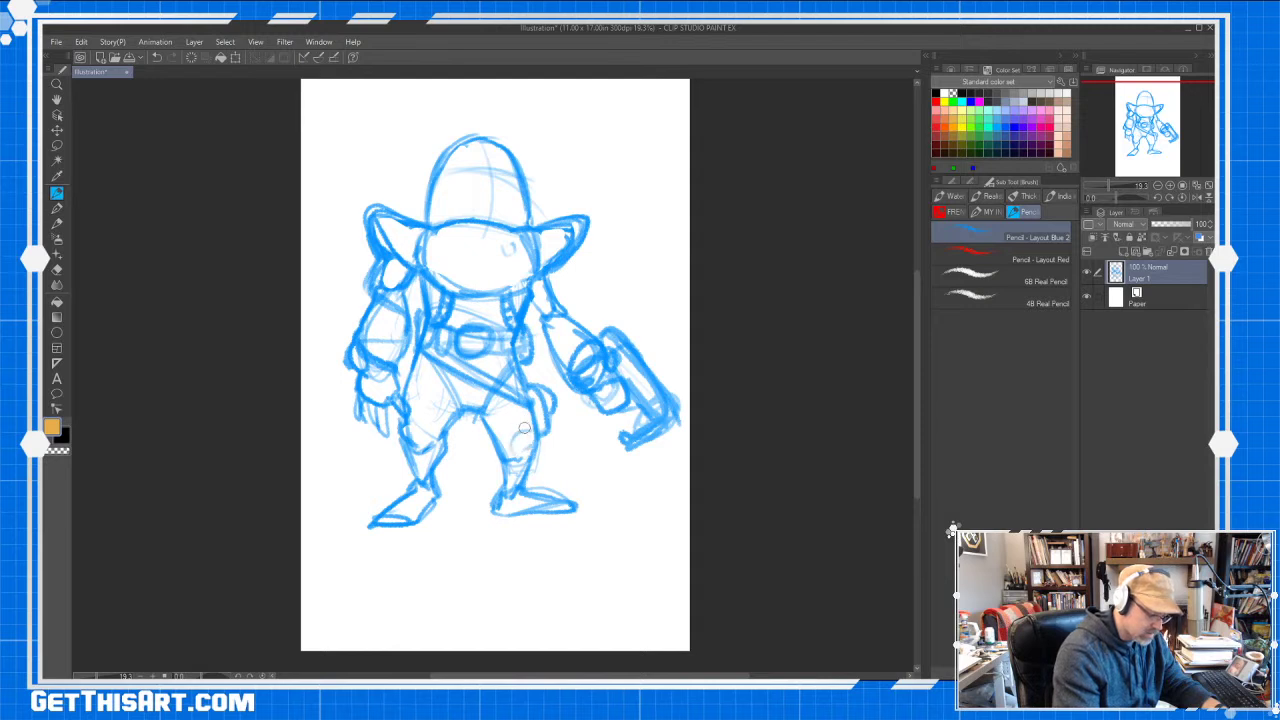
left_click_drag(414, 436, 423, 431)
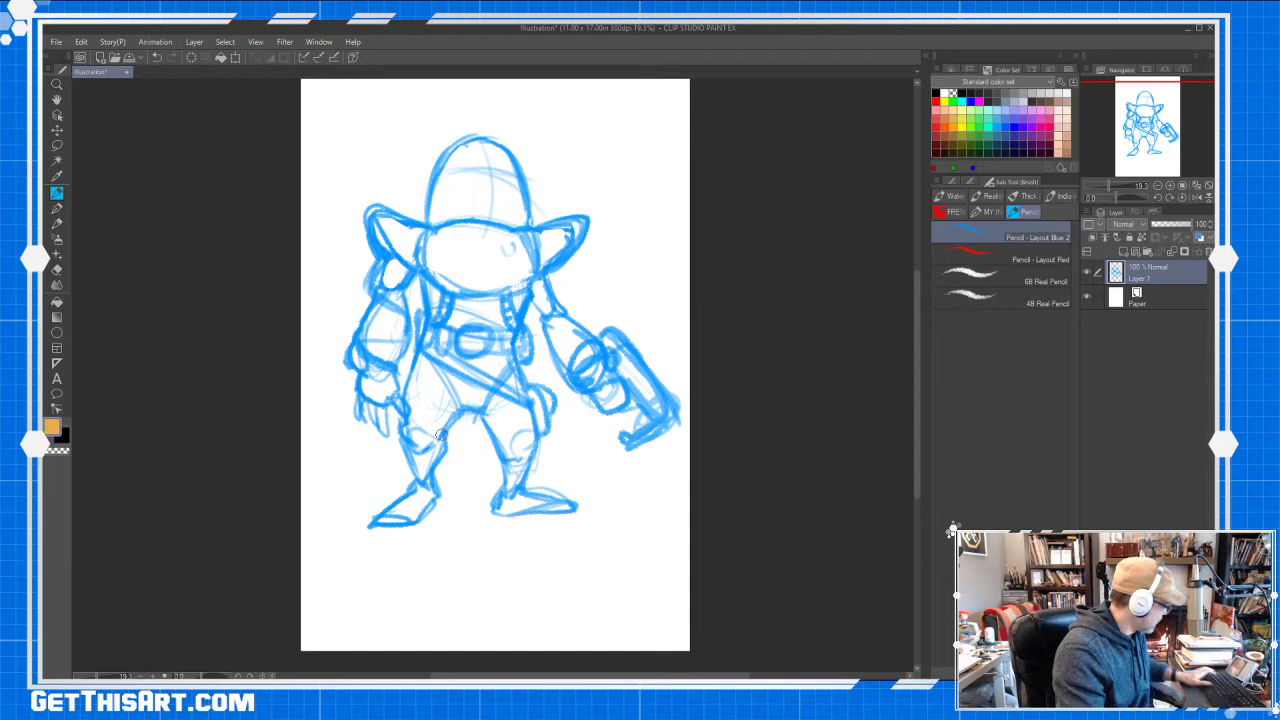
Scale the whole figure down slightly and move it lower and further left on the page
key("ctrl+t")
left_click_drag(682, 131, 658, 157)
left_click_drag(581, 269, 565, 287)
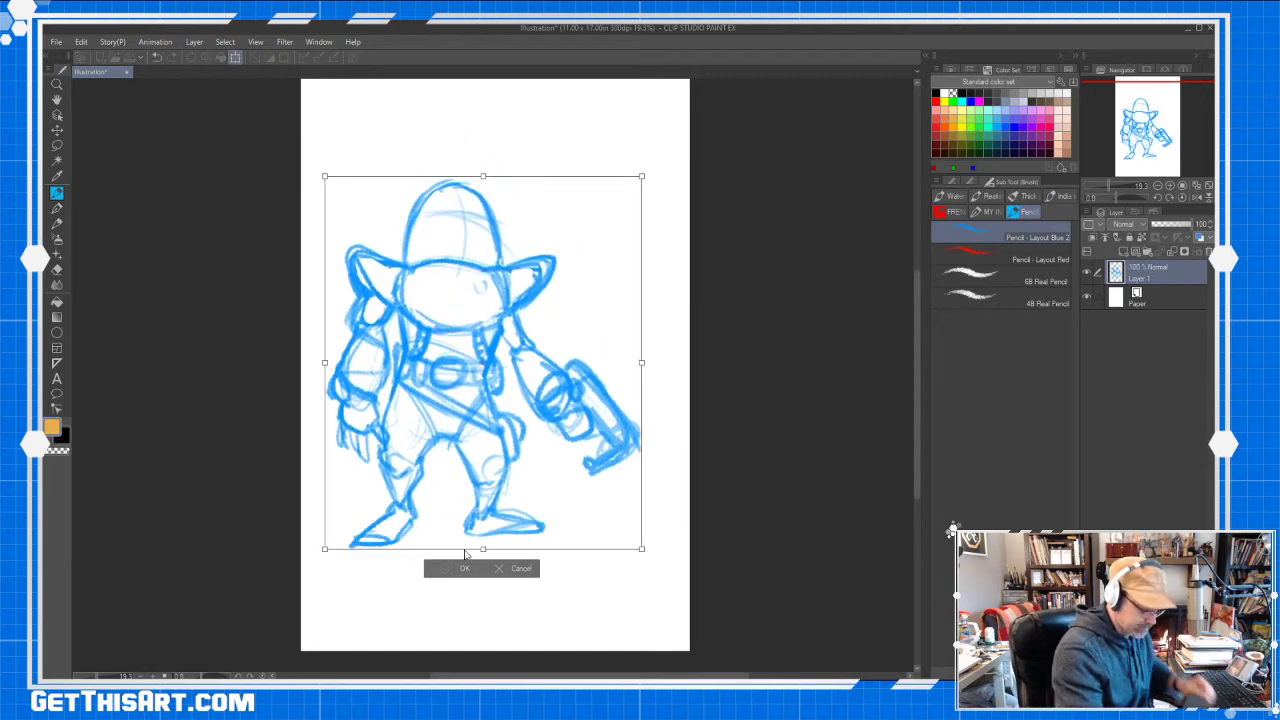
key("Return")
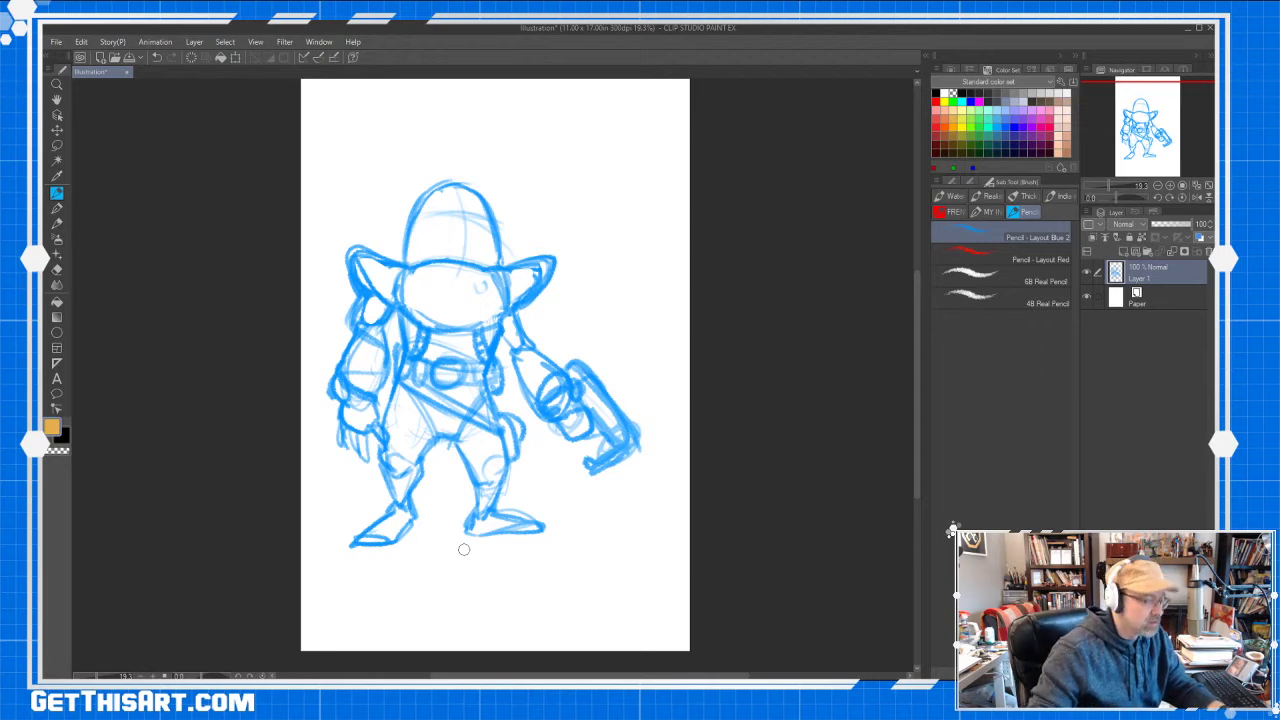
left_click_drag(917, 364, 916, 365)
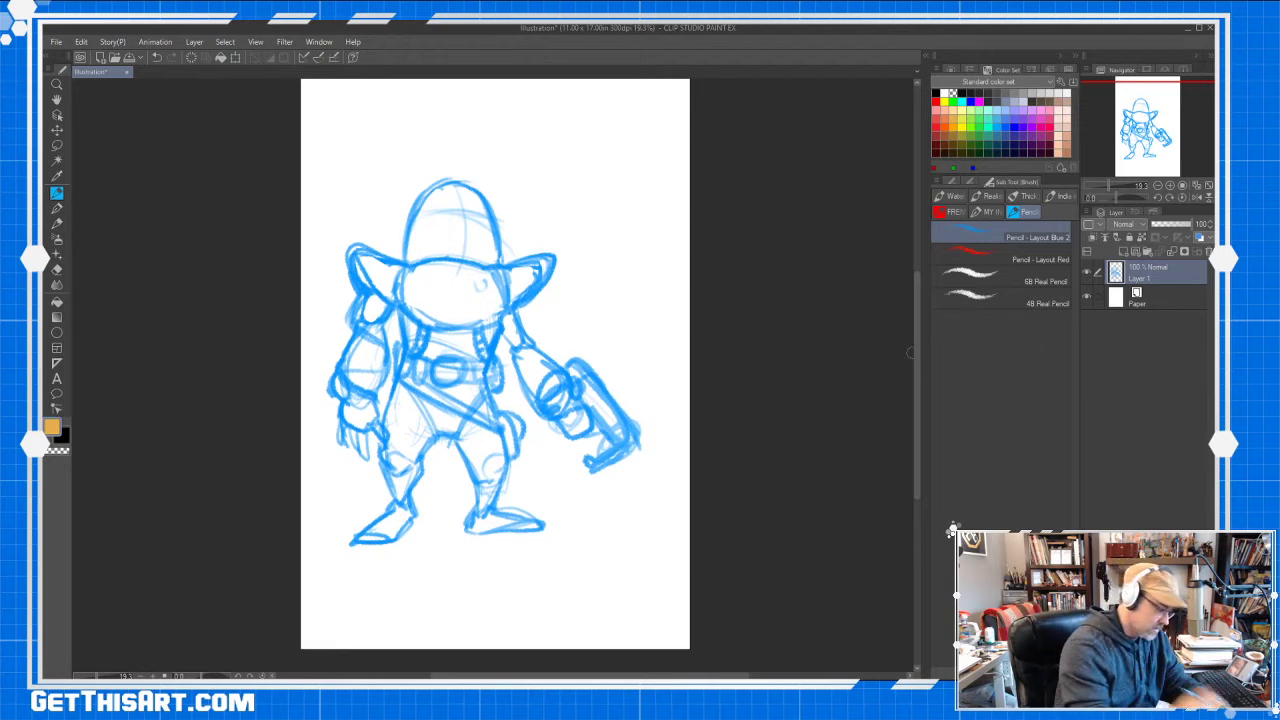
left_click(57, 130)
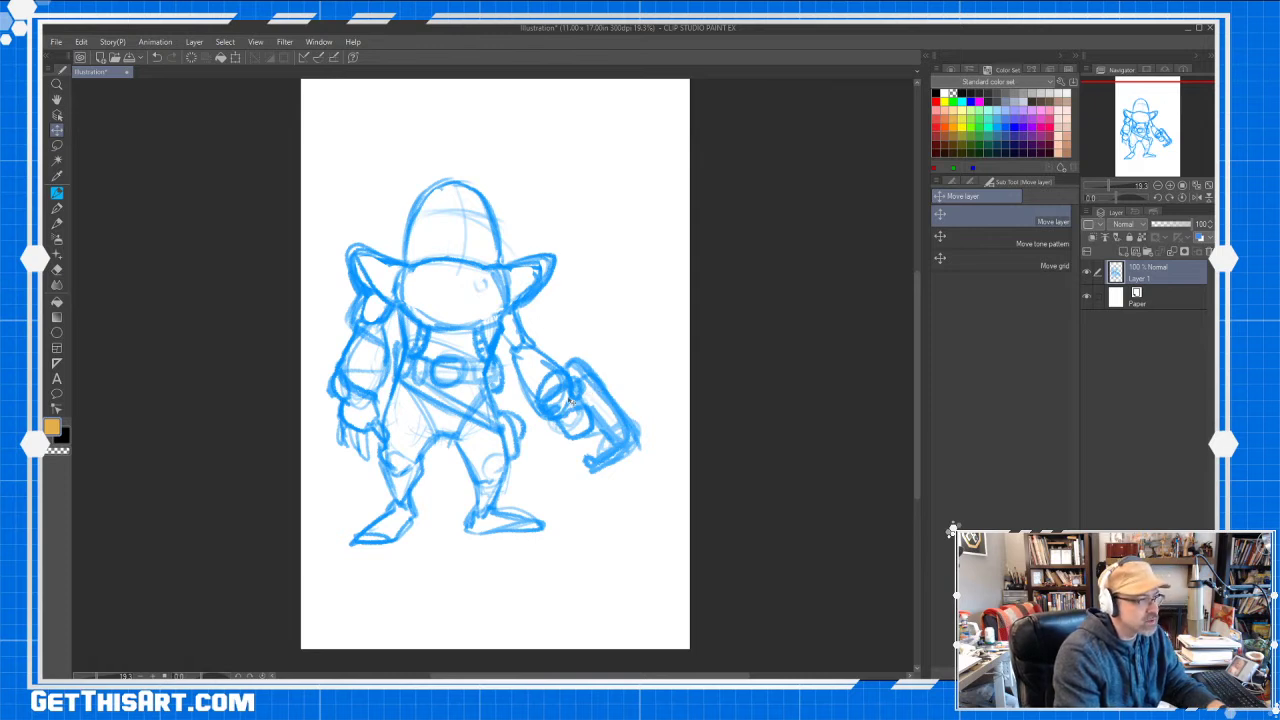
mouse_move(568, 400)
left_mouse_down()
mouse_move(598, 405)
mouse_move(565, 425)
mouse_move(571, 403)
left_mouse_up()
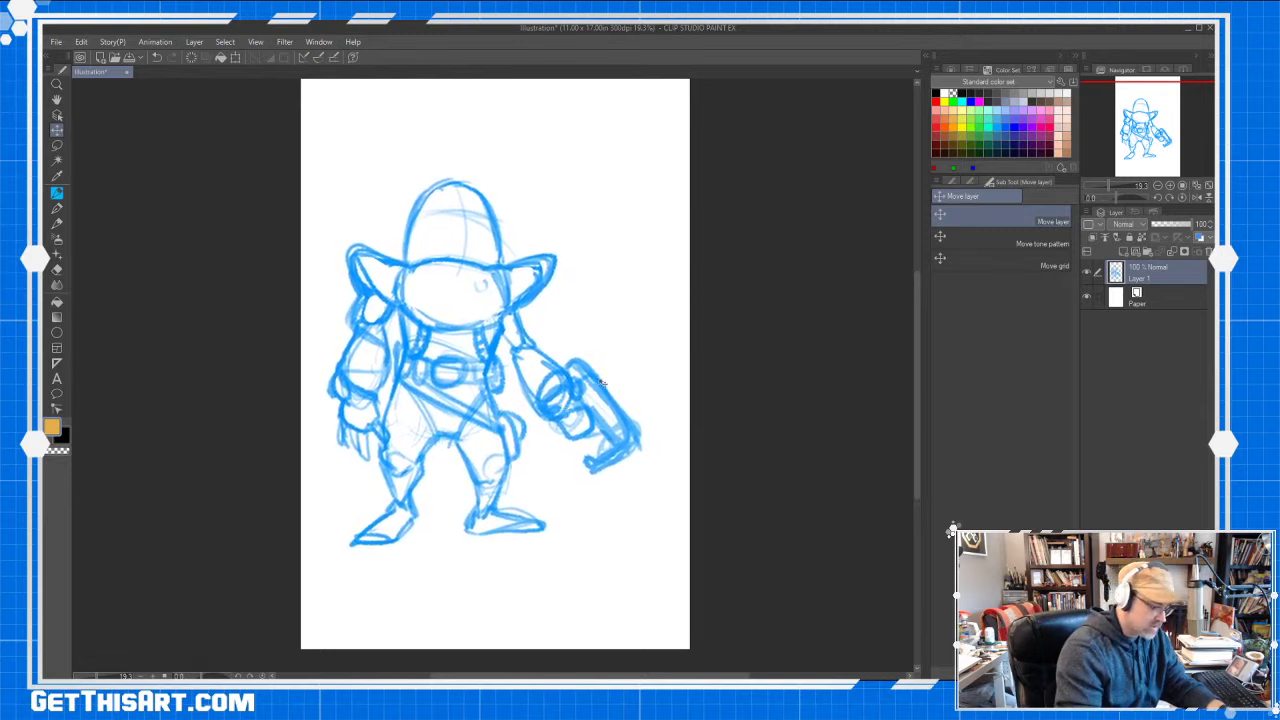
Add a new empty layer between the character sketch and the paper layer
key("p")
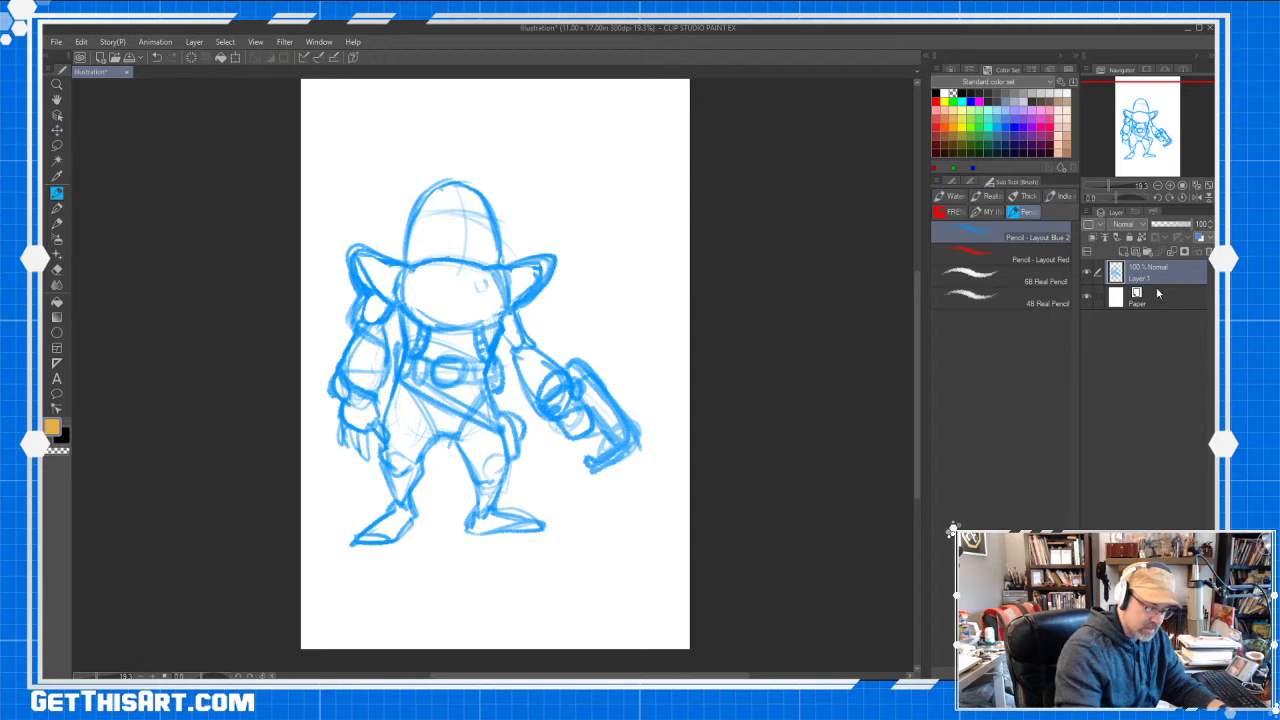
left_click(1123, 251)
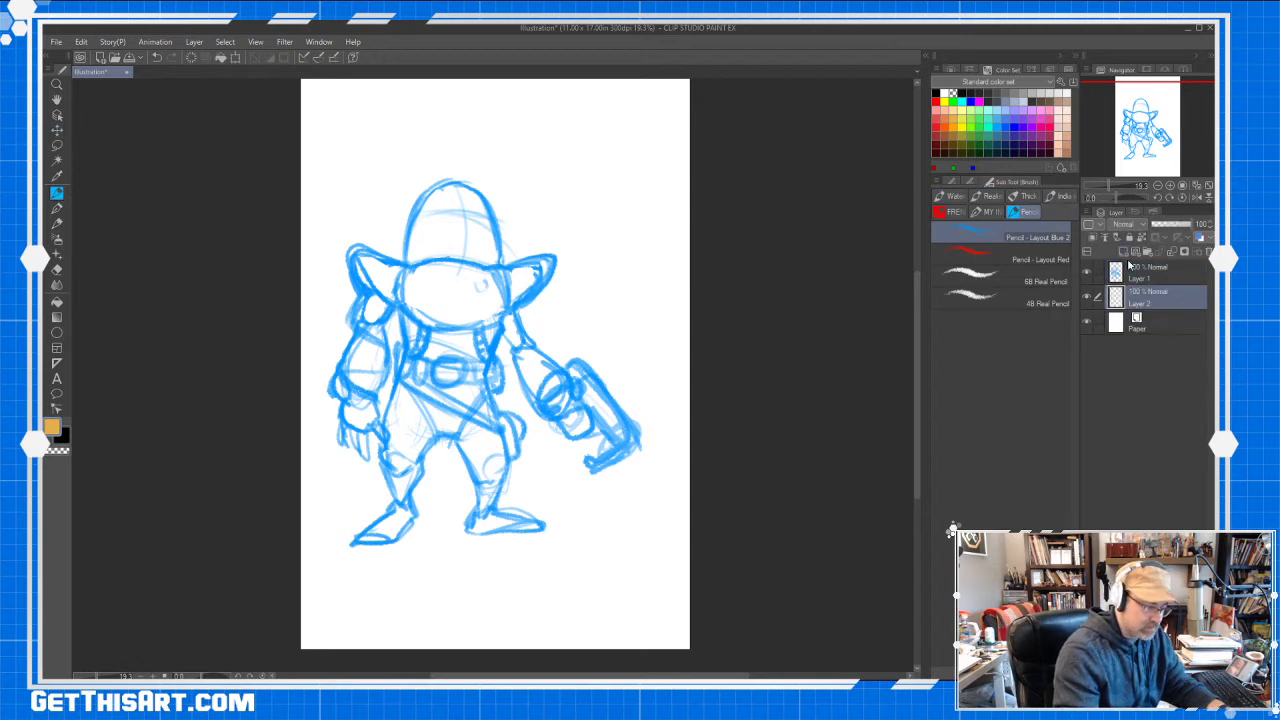
left_click_drag(917, 291, 917, 311)
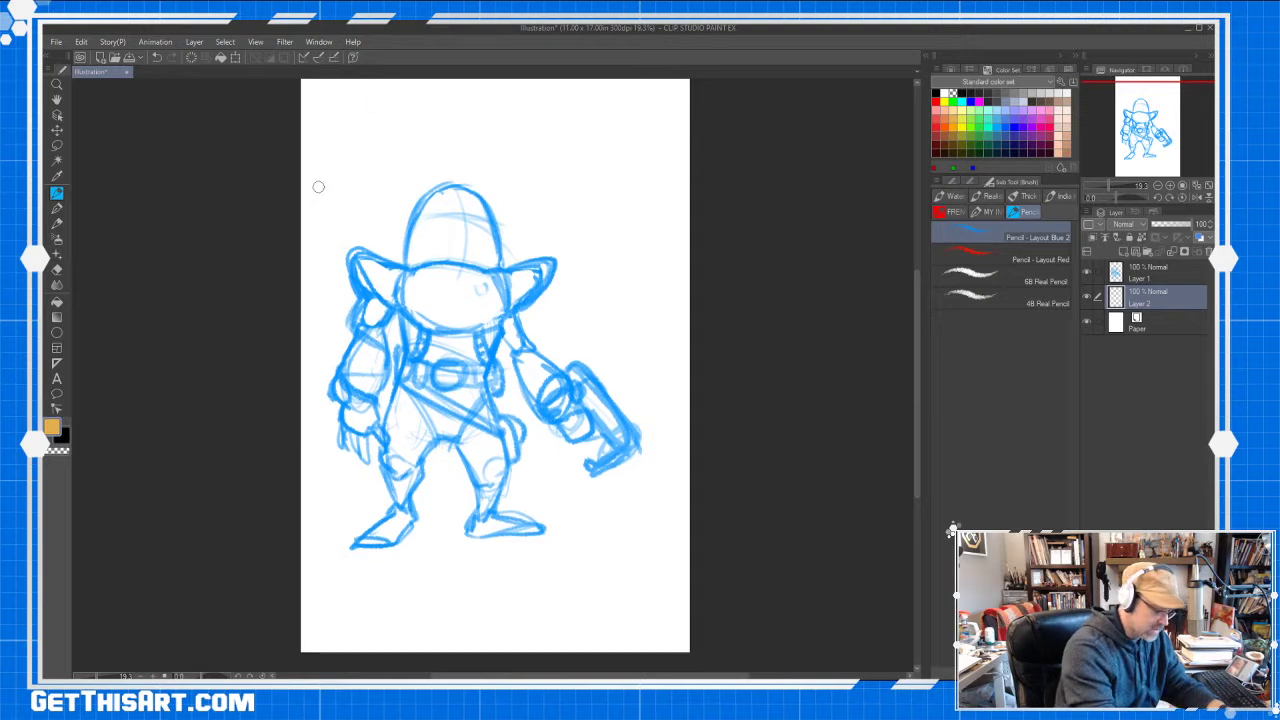
Try dividing the page into thirds with two vertical and two horizontal guide lines, and undo all four lines
left_click_drag(374, 100, 397, 632)
left_click_drag(569, 120, 585, 605)
left_click_drag(303, 237, 690, 213)
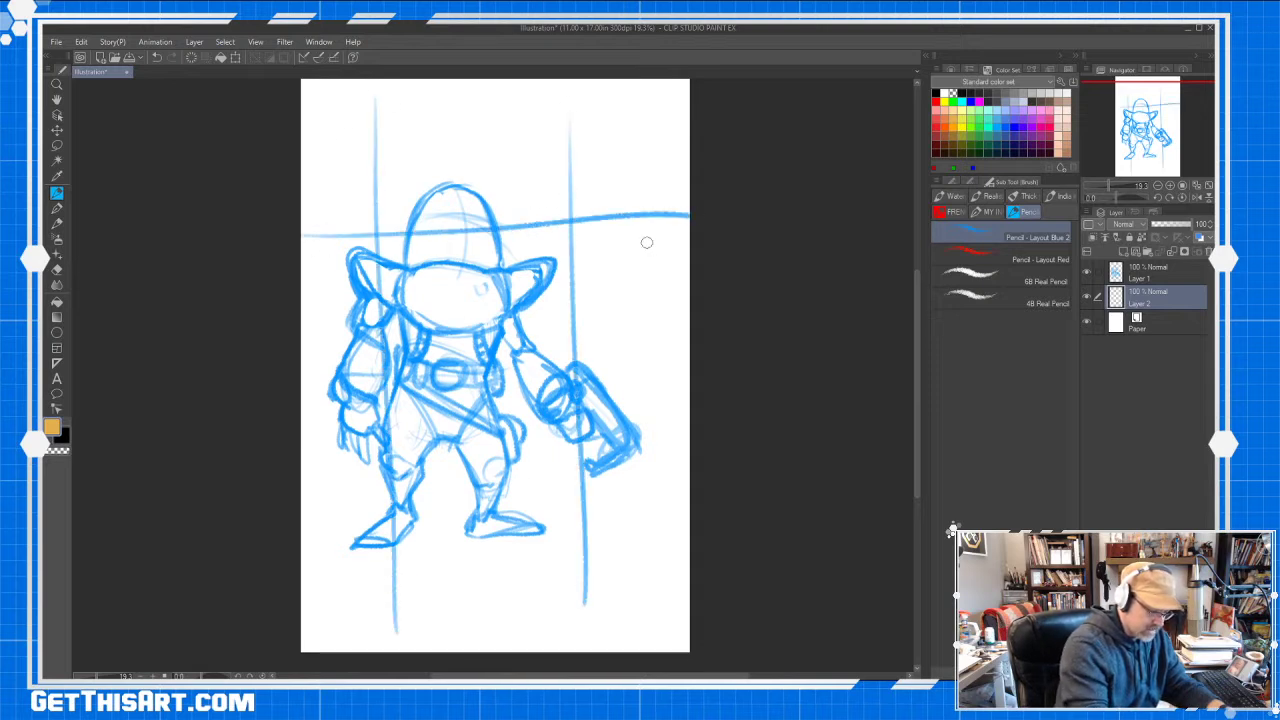
left_click_drag(302, 462, 695, 447)
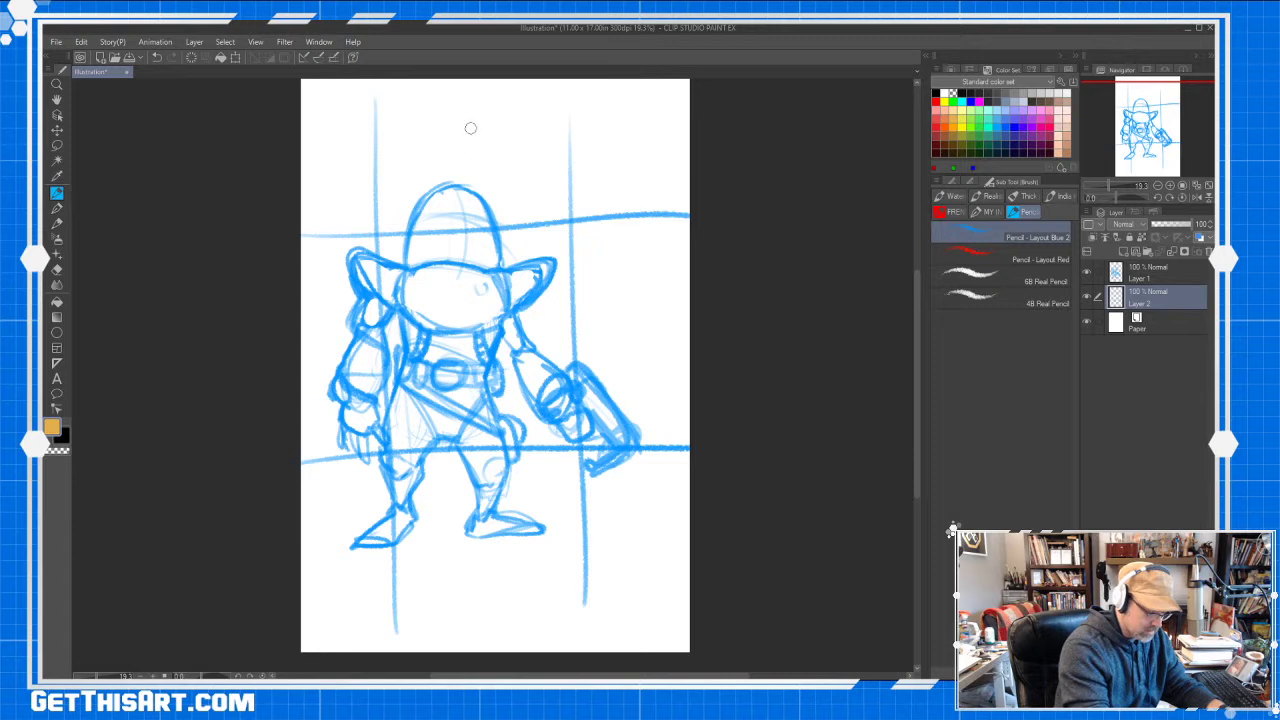
key("ctrl+z")
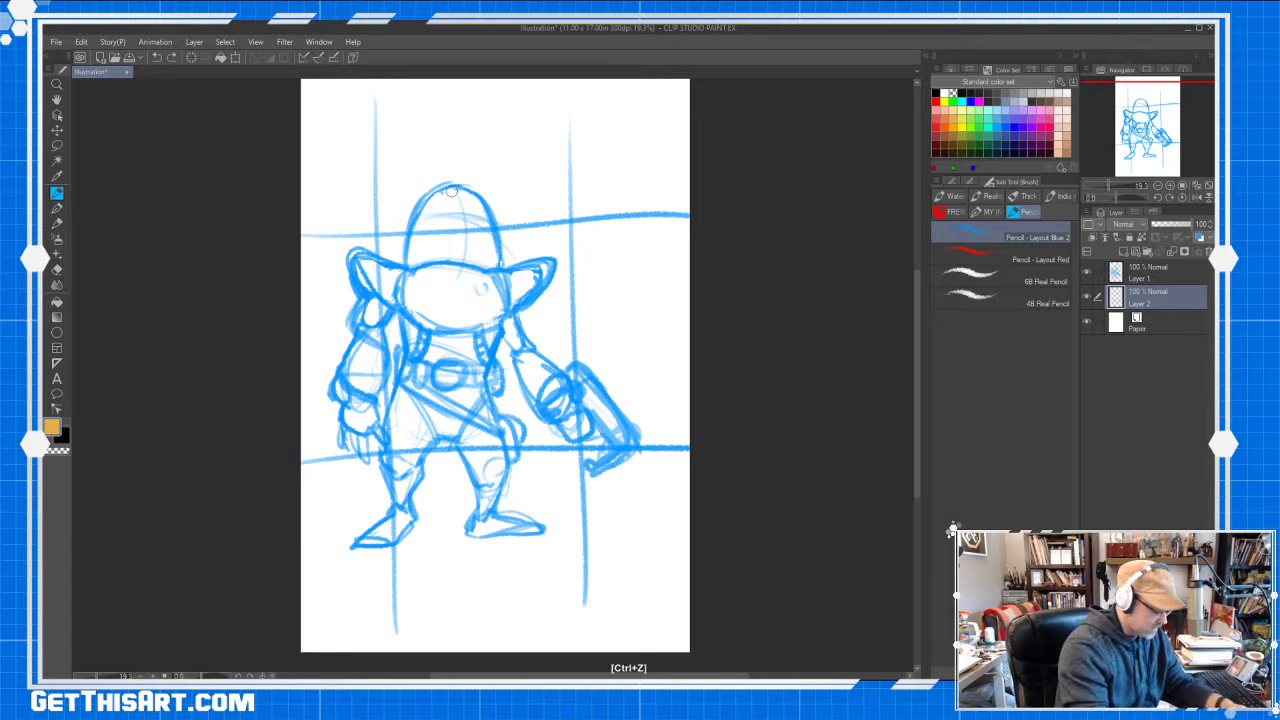
key("ctrl+z")
key("ctrl+z")
key("ctrl+z")
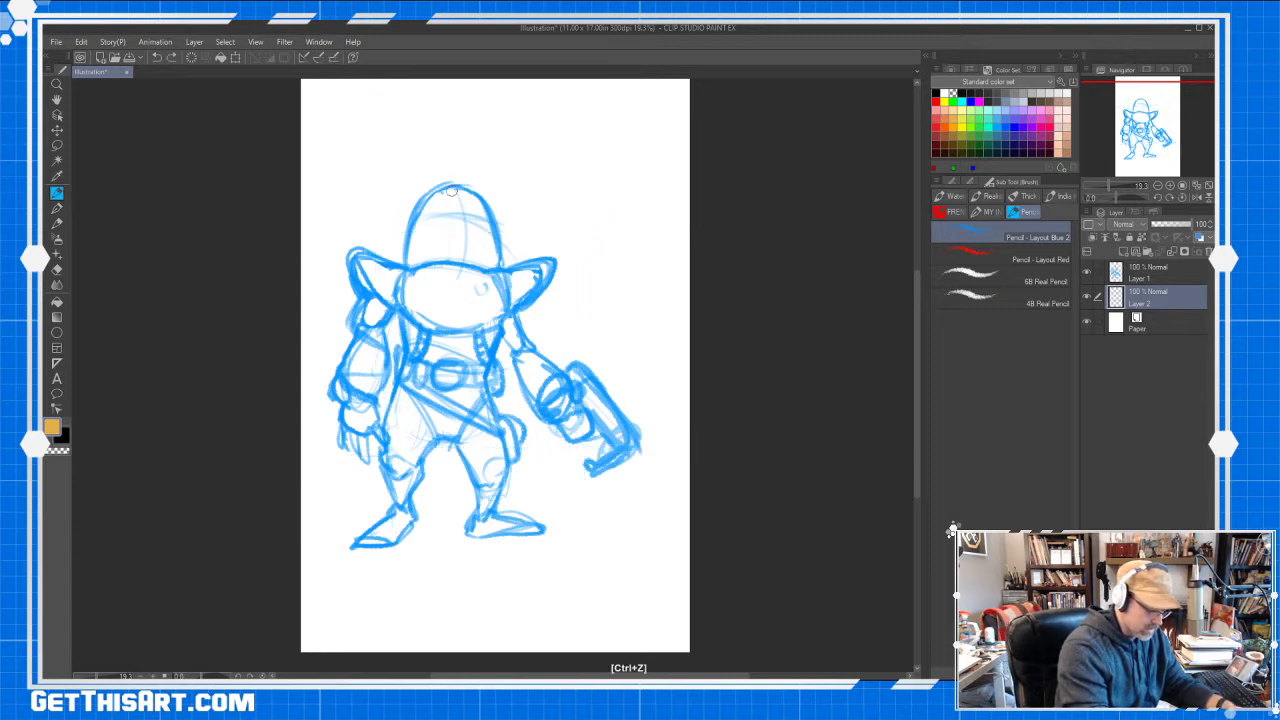
Mark composition points with small circles at both upper sides of the head and below the gun
left_click_drag(395, 171, 394, 172)
left_click_drag(580, 168, 576, 170)
left_click_drag(586, 476, 570, 492)
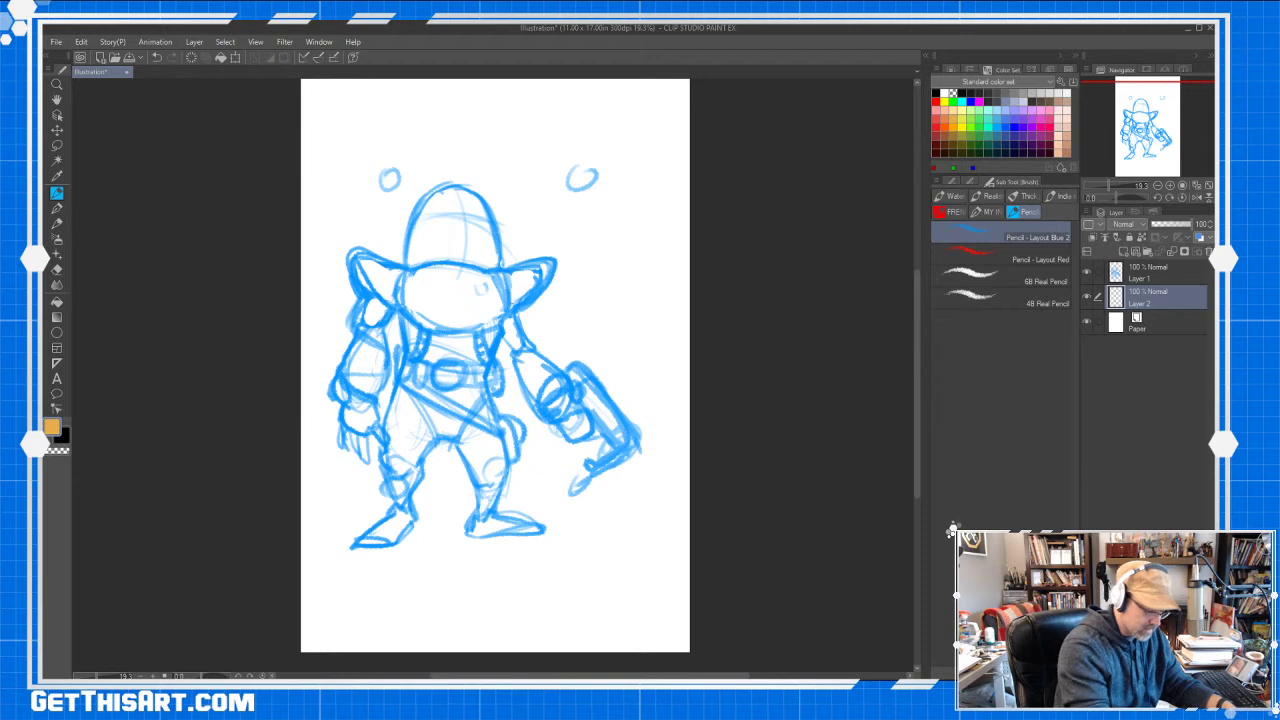
Hide Layer 2 with the composition marks and make the character sketch on Layer 1 active
left_click(56, 130)
mouse_move(458, 396)
left_mouse_down()
mouse_move(438, 375)
mouse_move(472, 426)
left_mouse_up()
left_click(1087, 296)
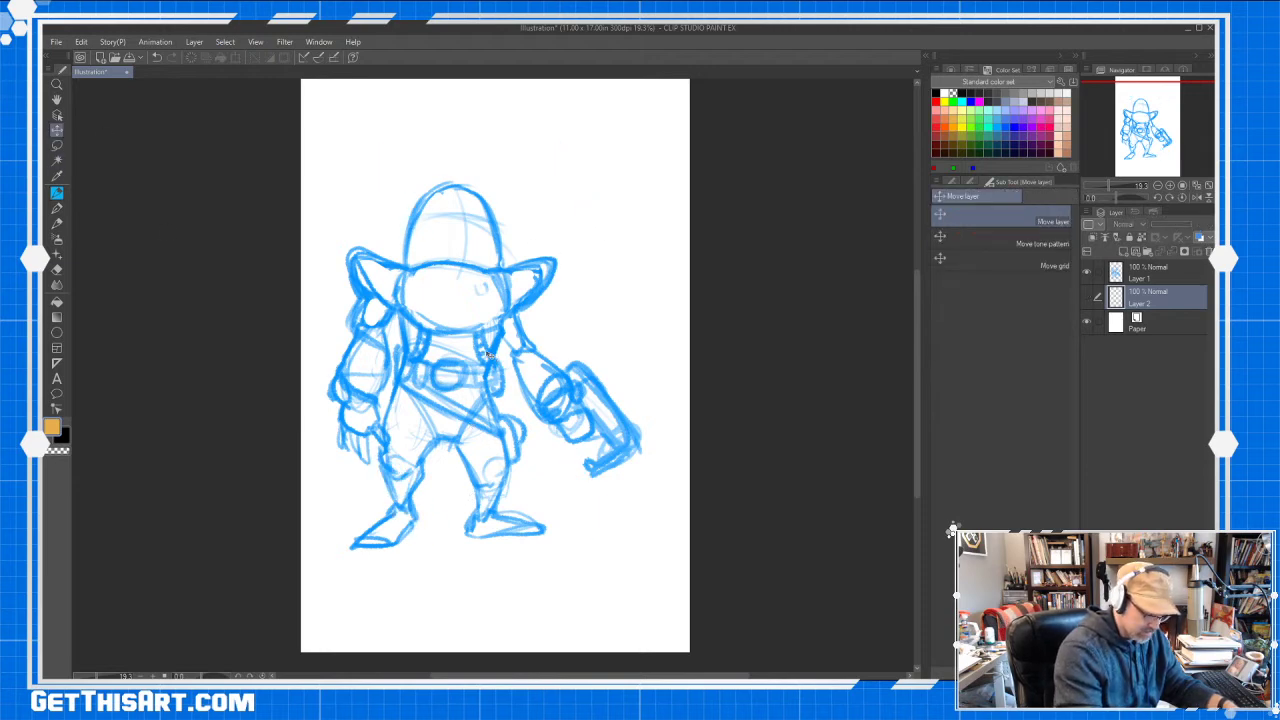
left_click(1149, 280)
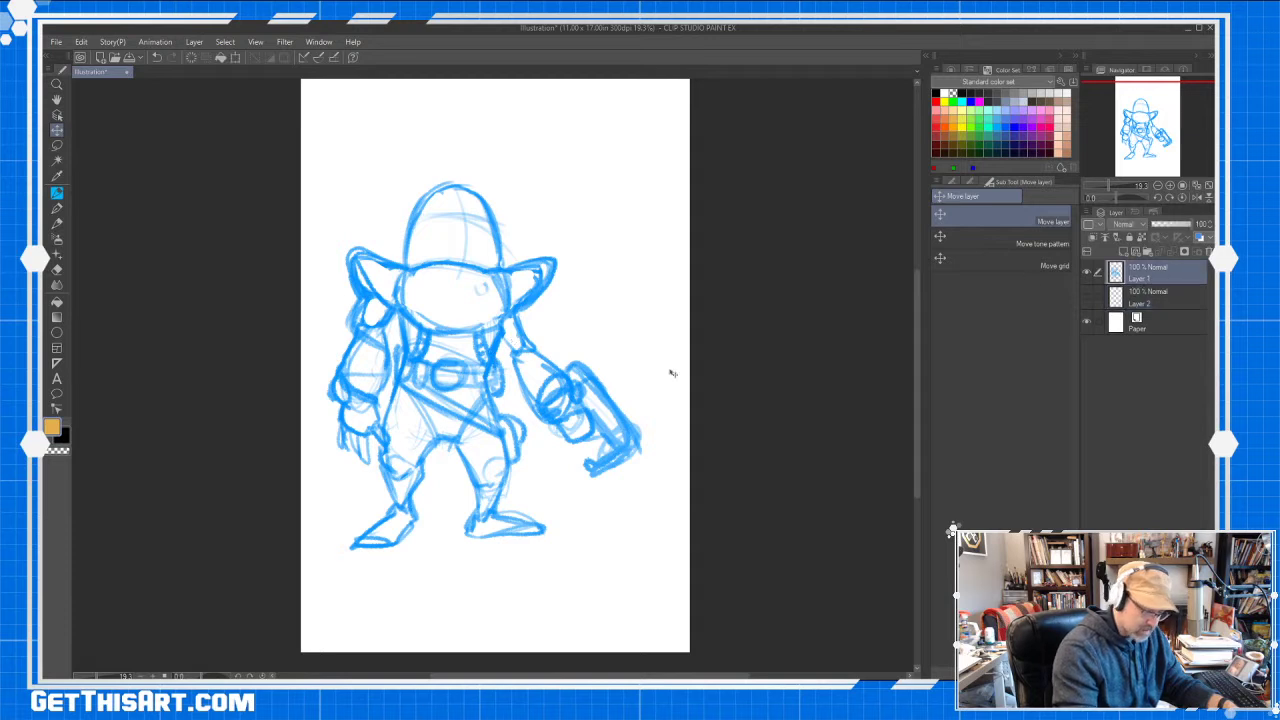
left_click_drag(475, 395, 465, 381)
mouse_move(518, 417)
left_mouse_down()
mouse_move(576, 409)
mouse_move(522, 427)
left_mouse_up()
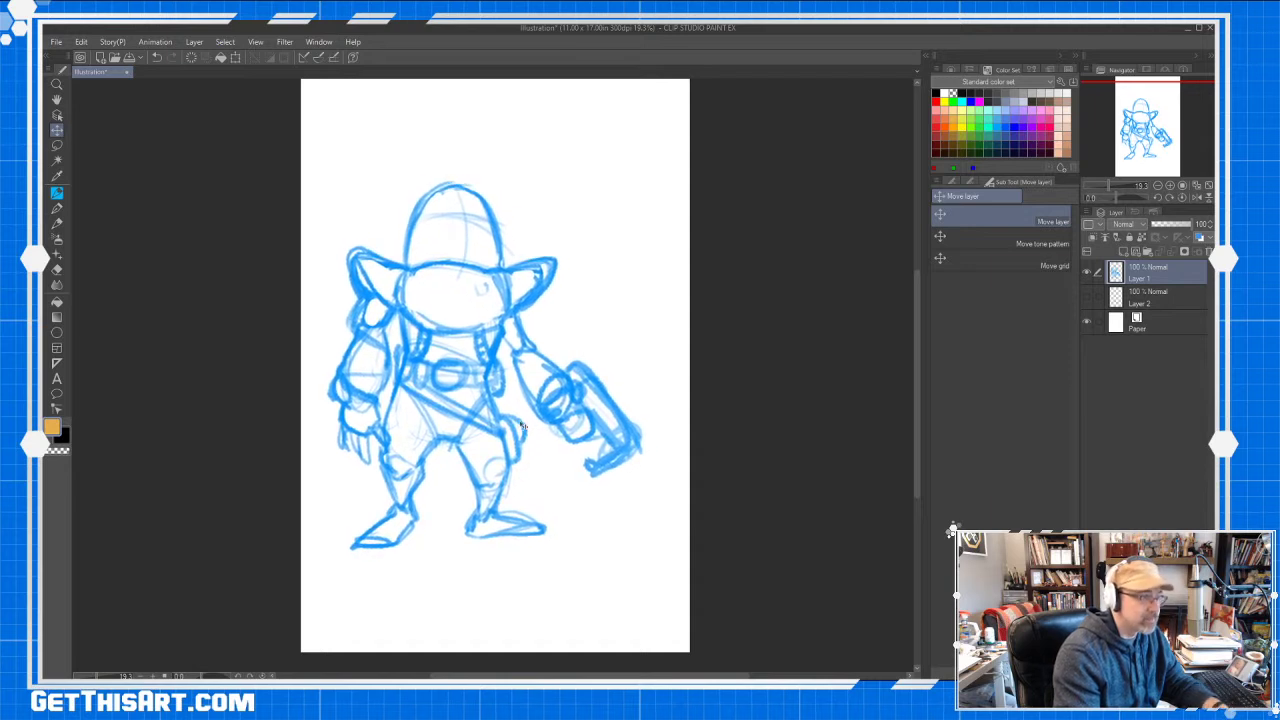
left_click_drag(917, 280, 918, 279)
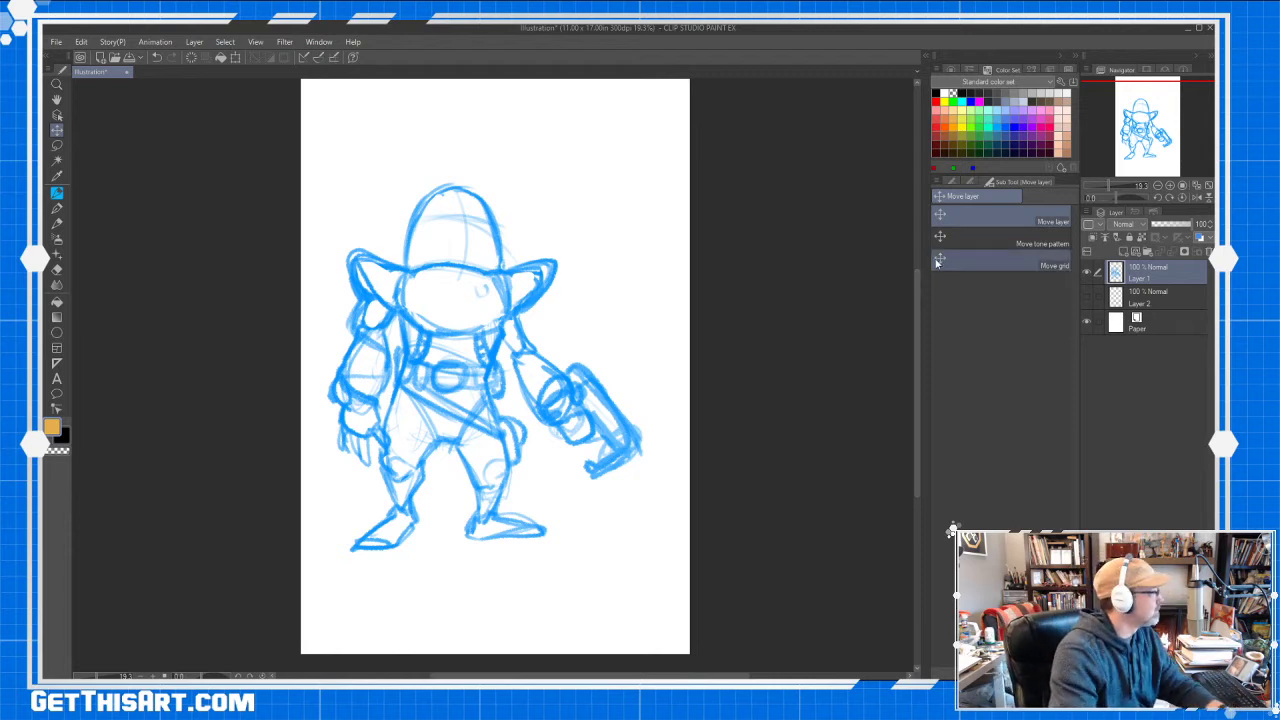
Draw curved ribbed bands across both upper arms with the layout-blue pencil
key("b")
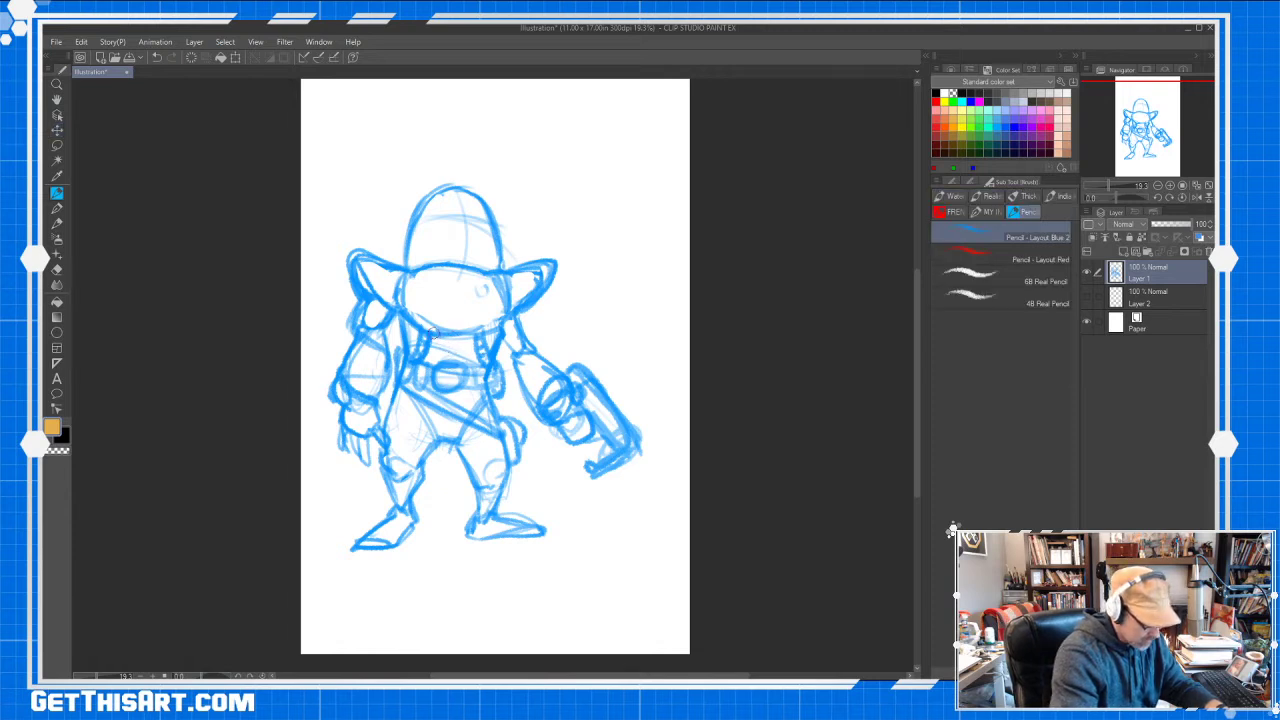
left_click_drag(434, 335, 438, 360)
mouse_move(441, 336)
left_mouse_down()
mouse_move(443, 360)
mouse_move(456, 361)
left_mouse_up()
left_click_drag(461, 336, 466, 362)
mouse_move(474, 337)
left_mouse_down()
mouse_move(472, 359)
mouse_move(466, 342)
mouse_move(518, 342)
mouse_move(399, 339)
left_mouse_up()
key("ctrl+z")
key("ctrl+z")
key("ctrl+z")
key("ctrl+space")
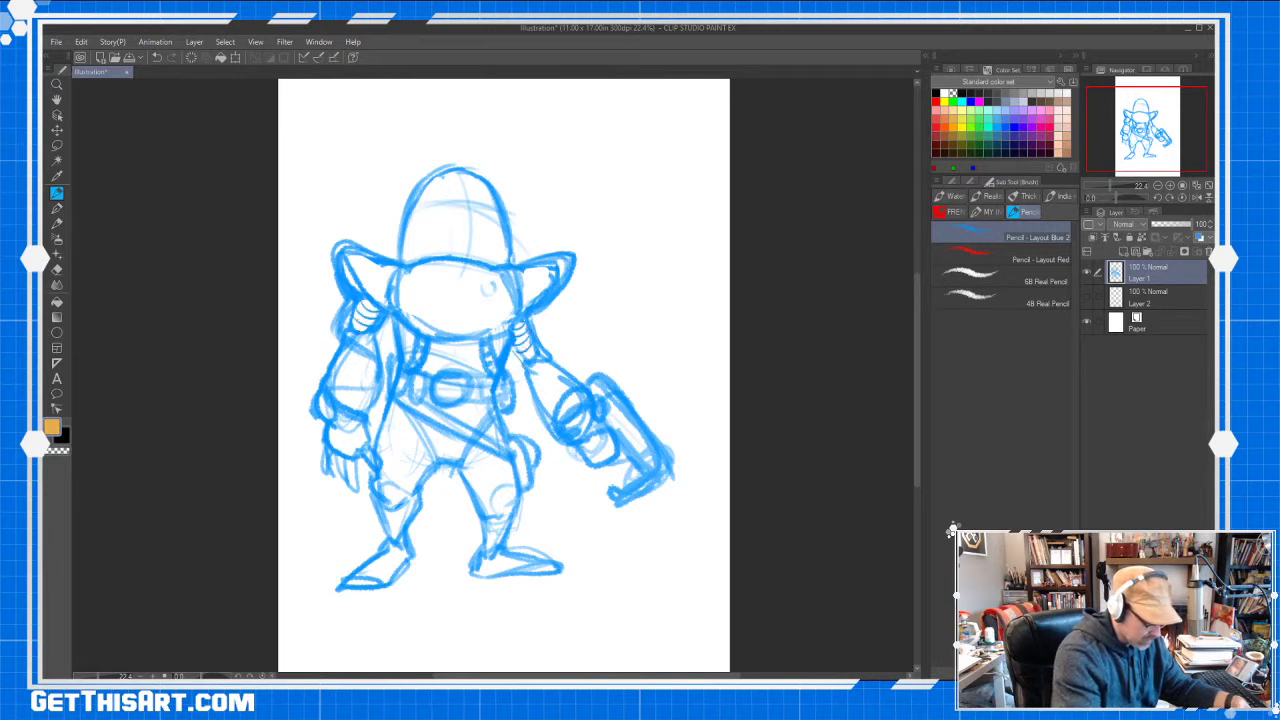
Erase the stray construction lines around the ribbed left upper arm with the Hard eraser
key("e")
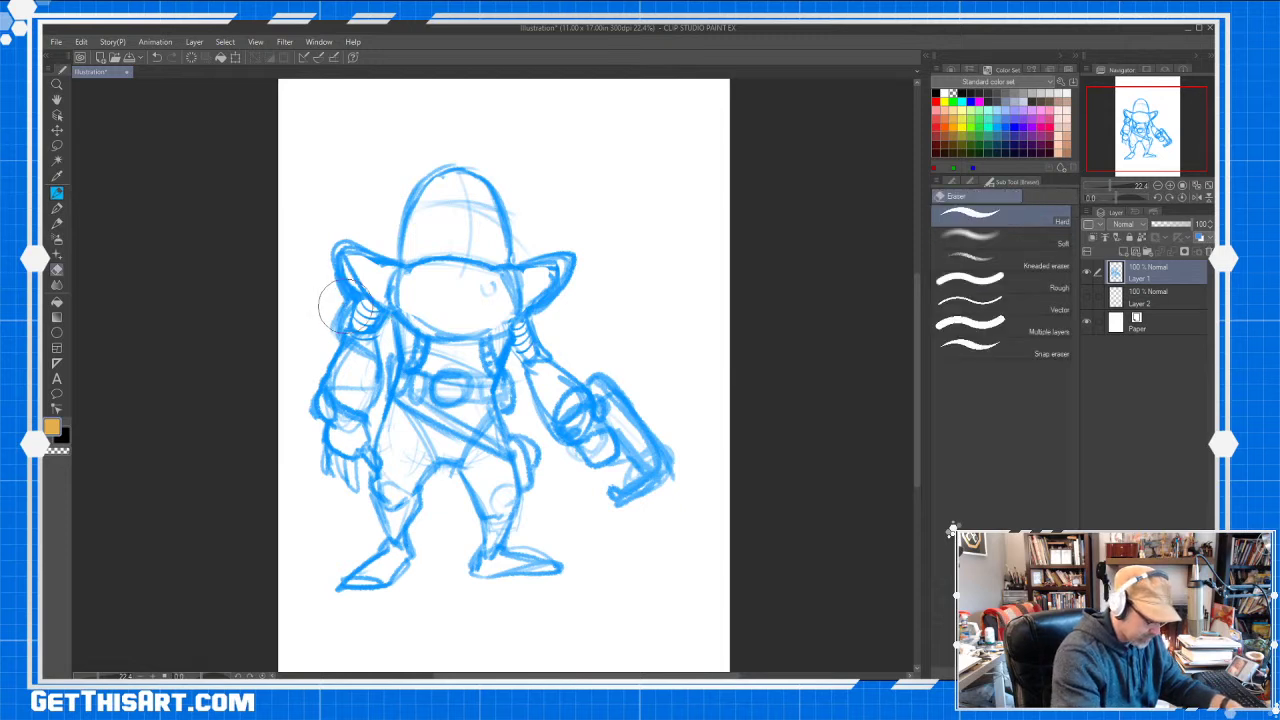
mouse_move(338, 304)
left_mouse_down()
mouse_move(589, 349)
mouse_move(369, 301)
mouse_move(322, 362)
left_mouse_up()
left_click_drag(385, 322, 381, 334)
Draw curved ribbed bands across both thighs above the knee pads with the layout-blue pencil
key("p")
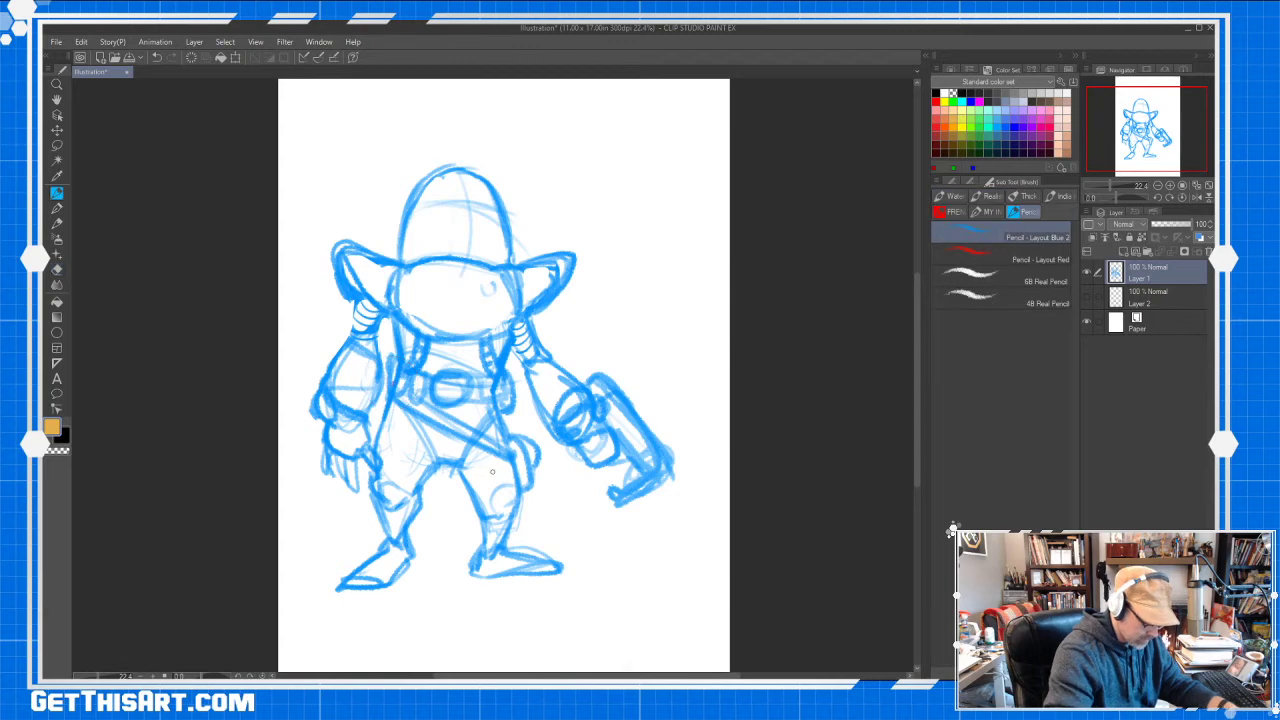
mouse_move(480, 467)
left_mouse_down()
mouse_move(502, 470)
mouse_move(512, 490)
mouse_move(490, 502)
mouse_move(515, 485)
left_mouse_up()
mouse_move(422, 425)
left_mouse_down()
mouse_move(380, 438)
mouse_move(405, 478)
left_mouse_up()
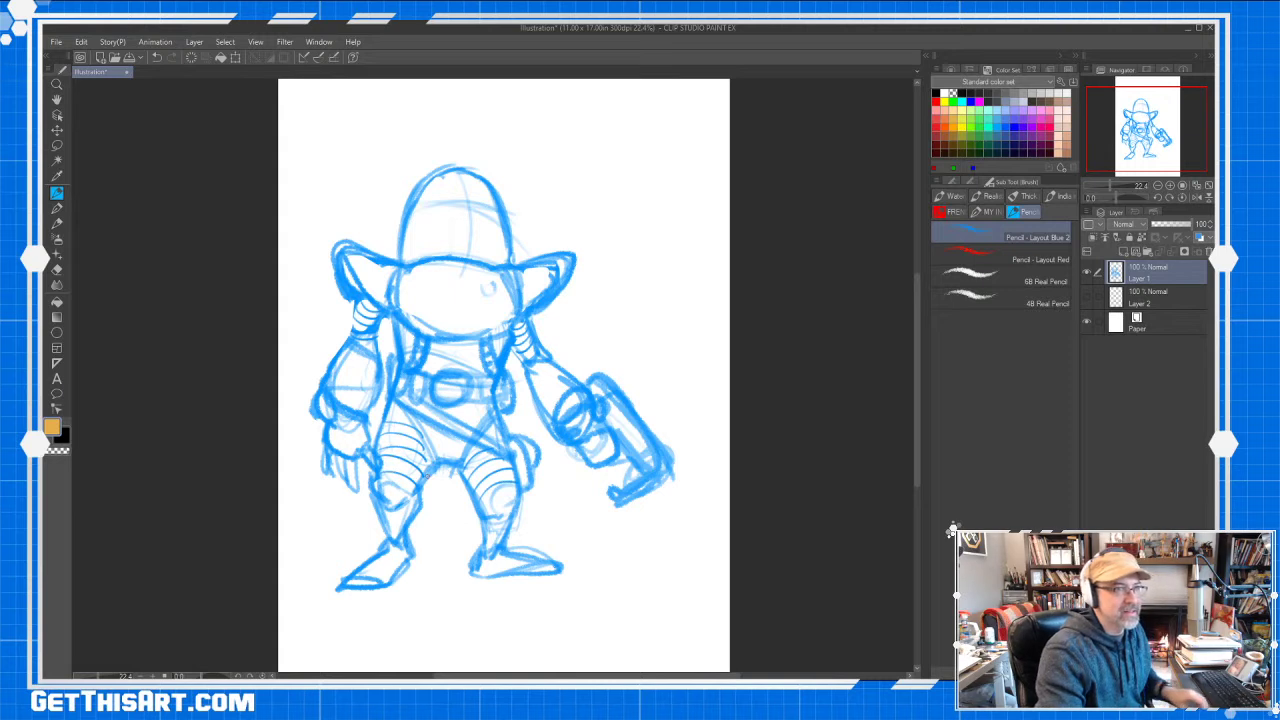
Draw lengthwise lines across the ribbed bands on both thighs and both upper arms to form segmented padding, using the layout-blue pencil
left_click_drag(916, 341, 916, 344)
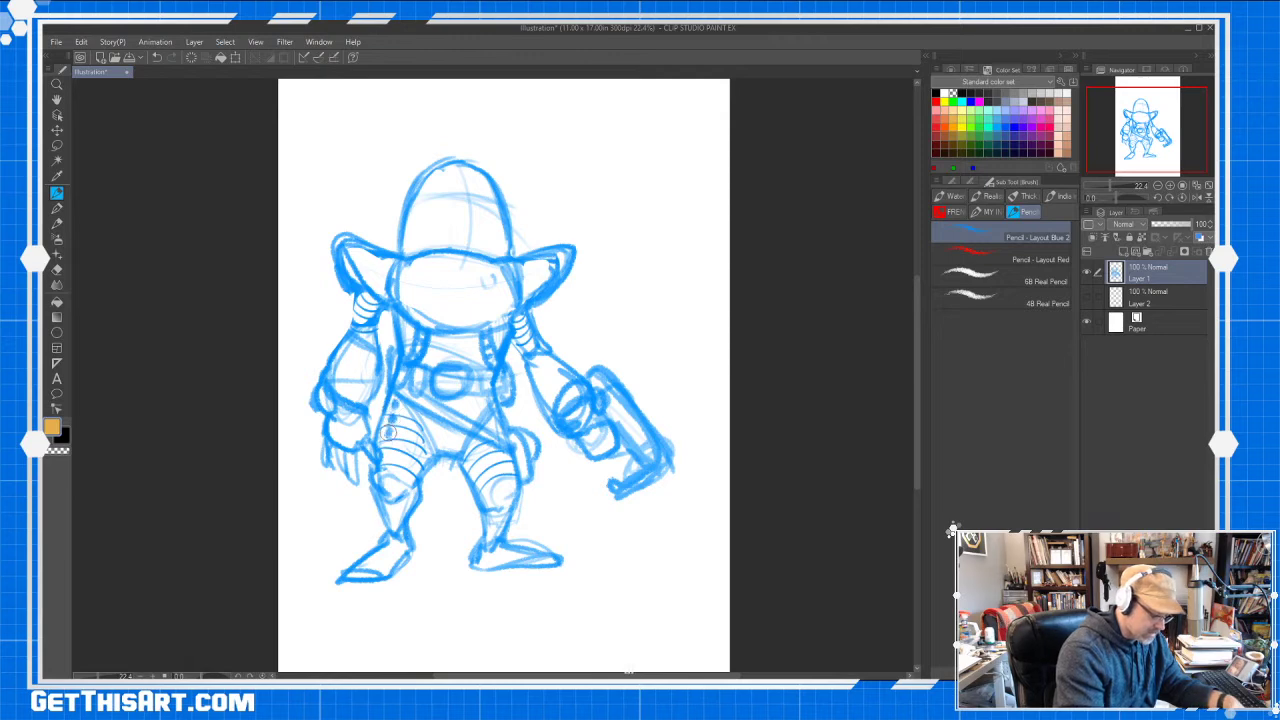
left_click(387, 450)
left_click_drag(403, 419, 396, 478)
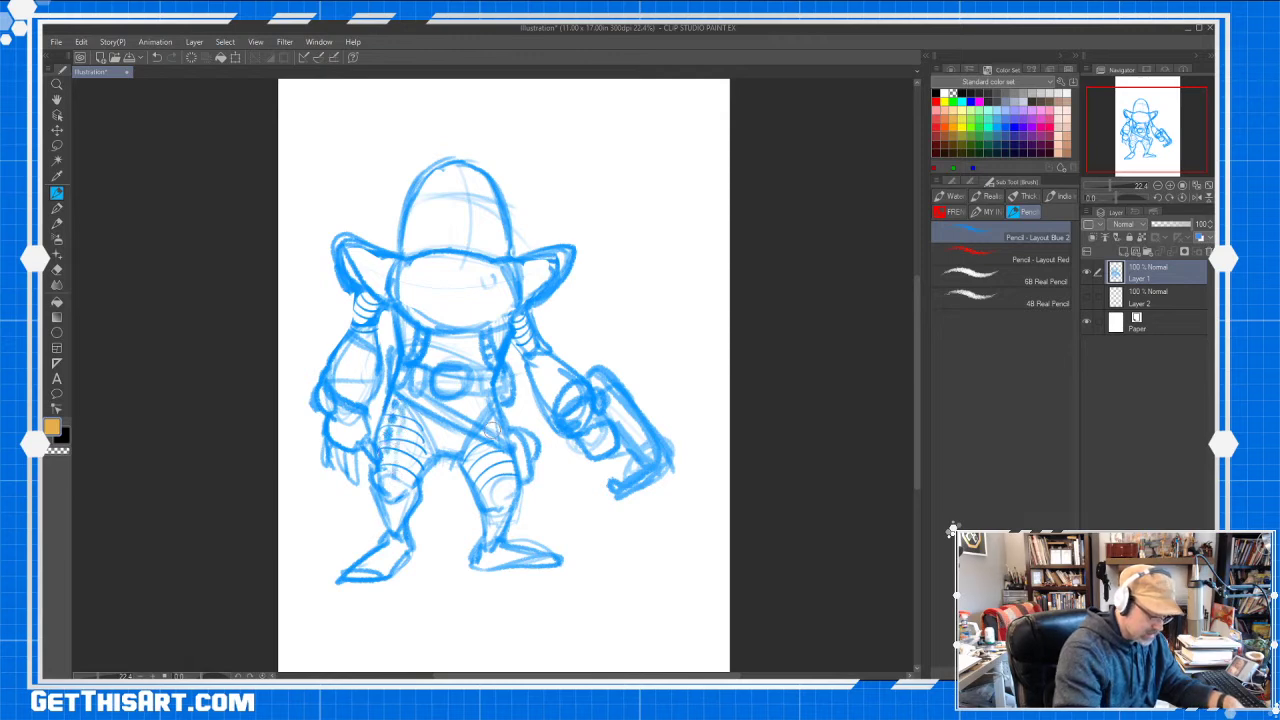
left_click_drag(494, 455, 503, 472)
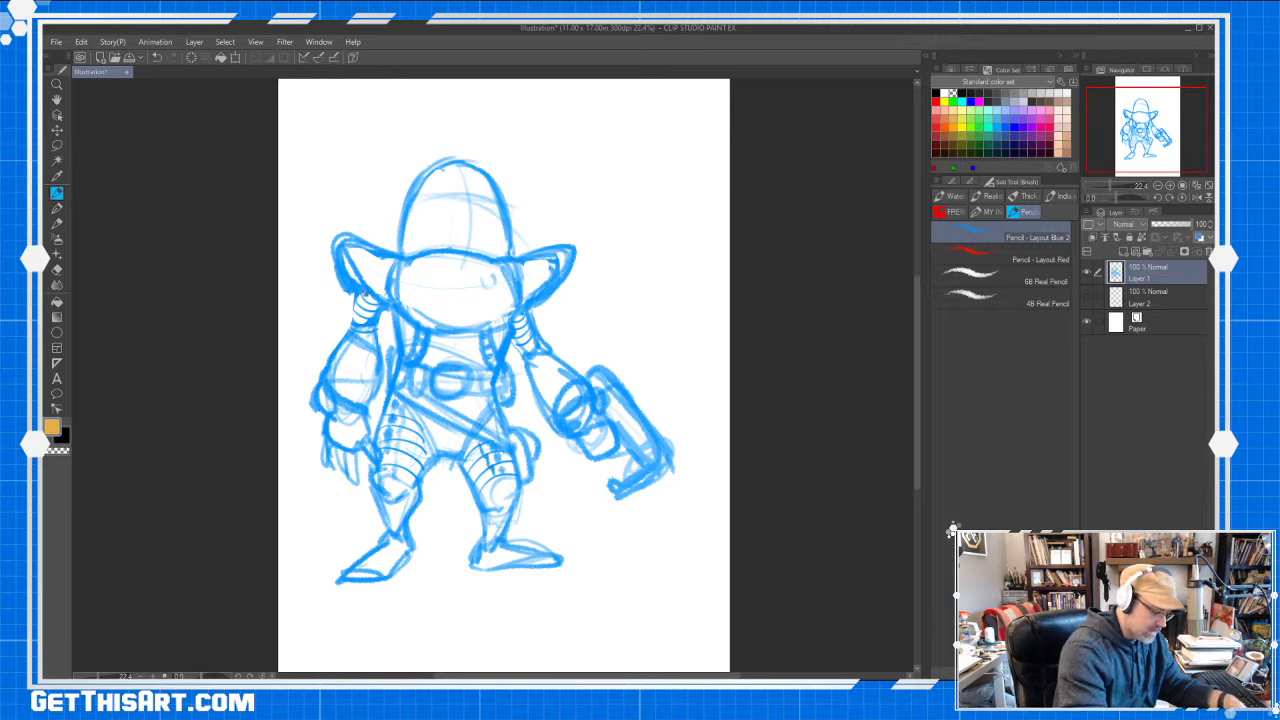
left_click_drag(356, 316, 367, 324)
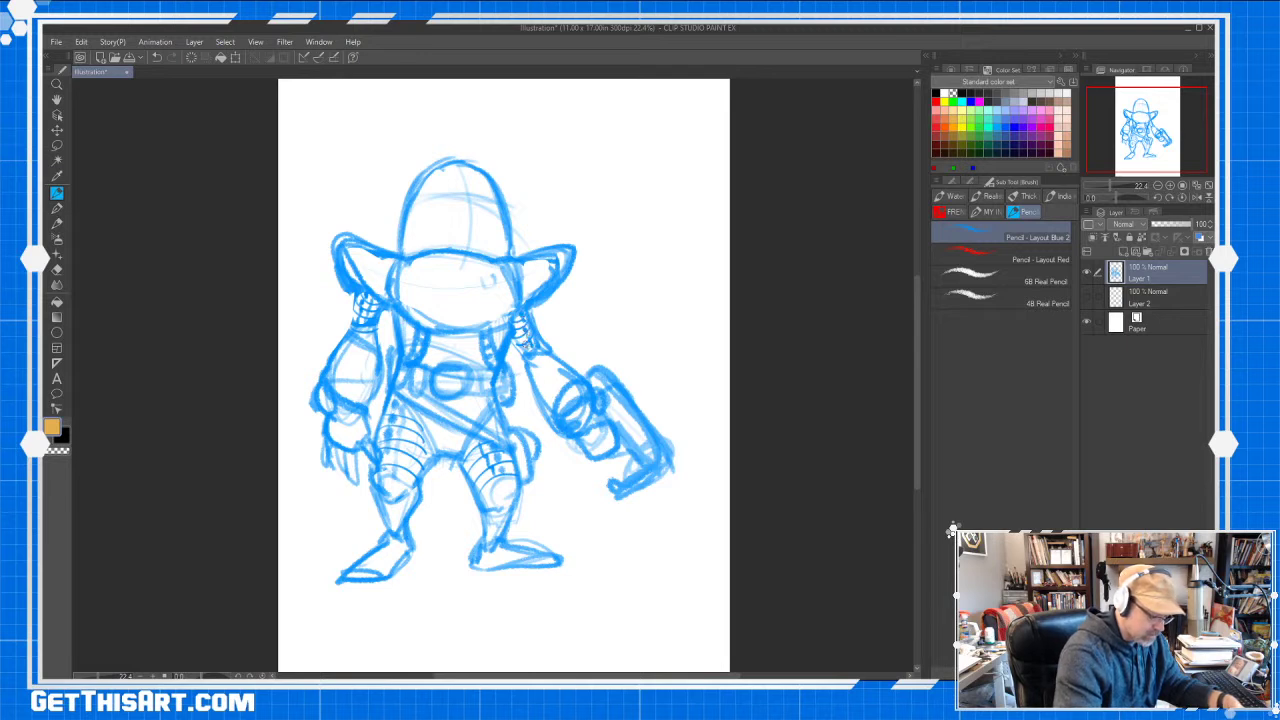
mouse_move(354, 298)
left_mouse_down()
mouse_move(346, 344)
mouse_move(377, 354)
left_mouse_up()
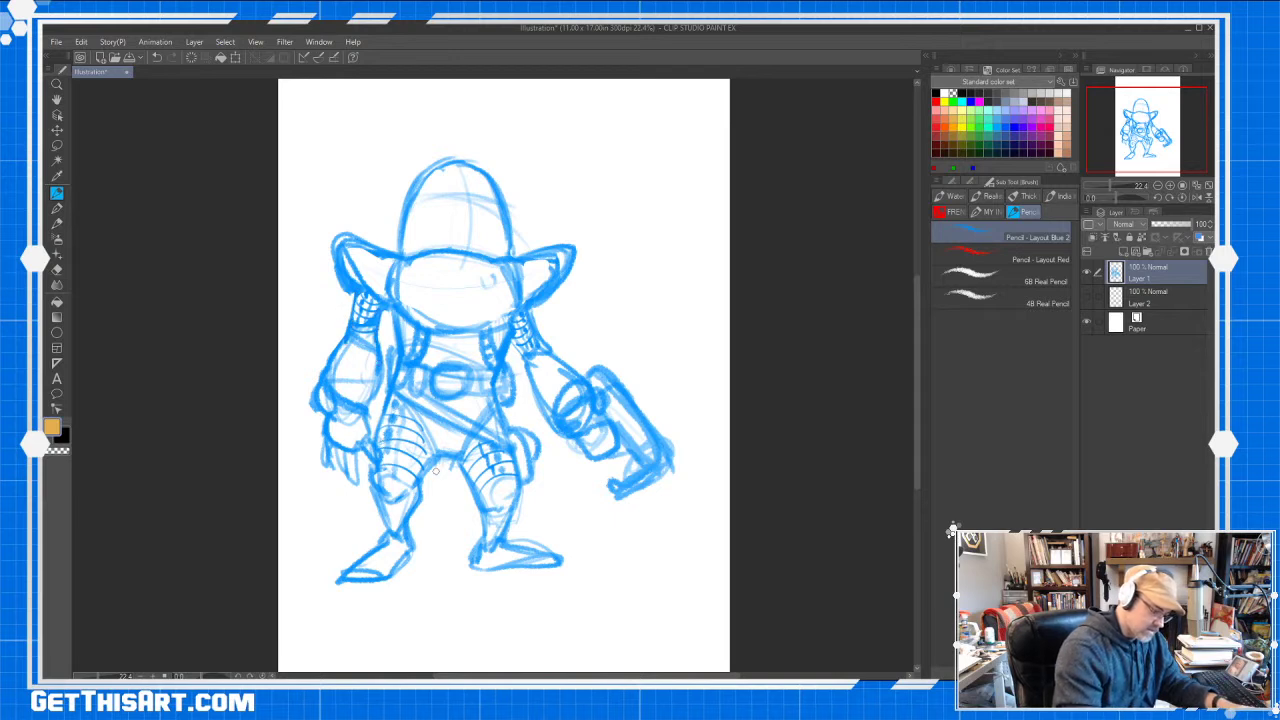
mouse_move(384, 442)
left_mouse_down()
mouse_move(430, 458)
mouse_move(484, 447)
mouse_move(493, 414)
left_mouse_up()
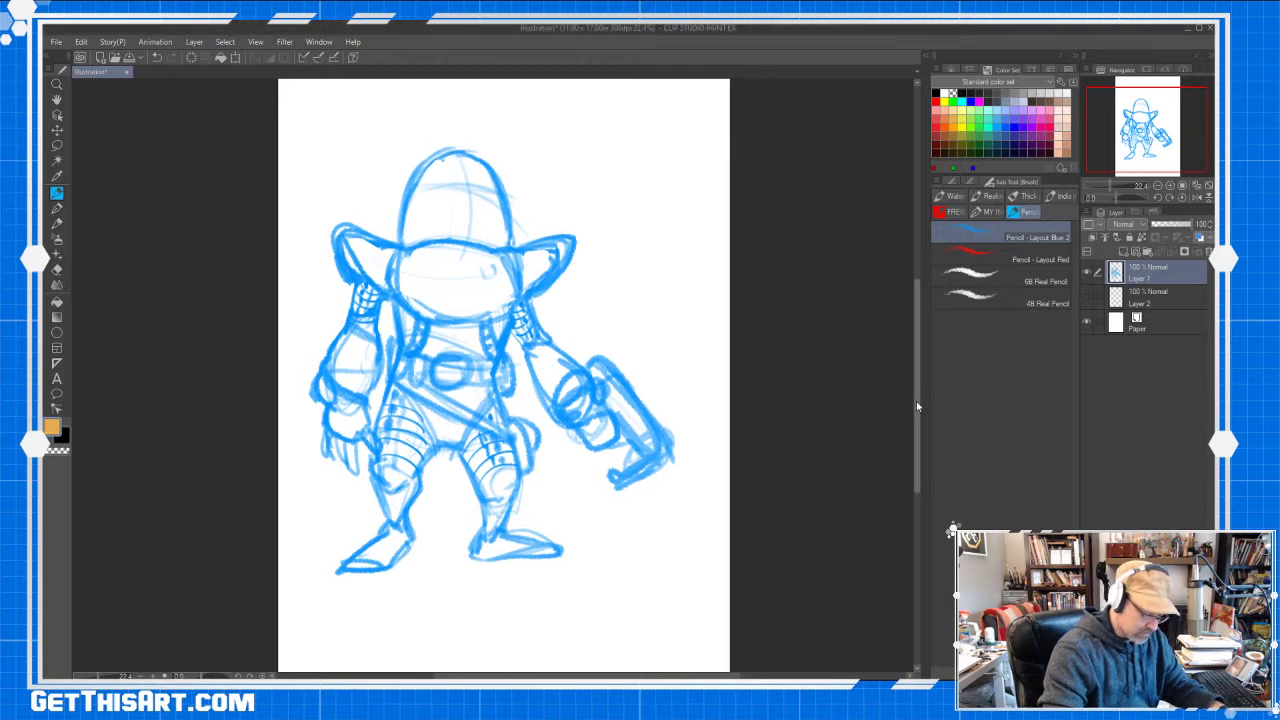
Erase the rough lines on the gun arm's forearm, then sketch the other forearm's outer contour, wrist knob and cuff in layout blue
left_click_drag(917, 402, 917, 404)
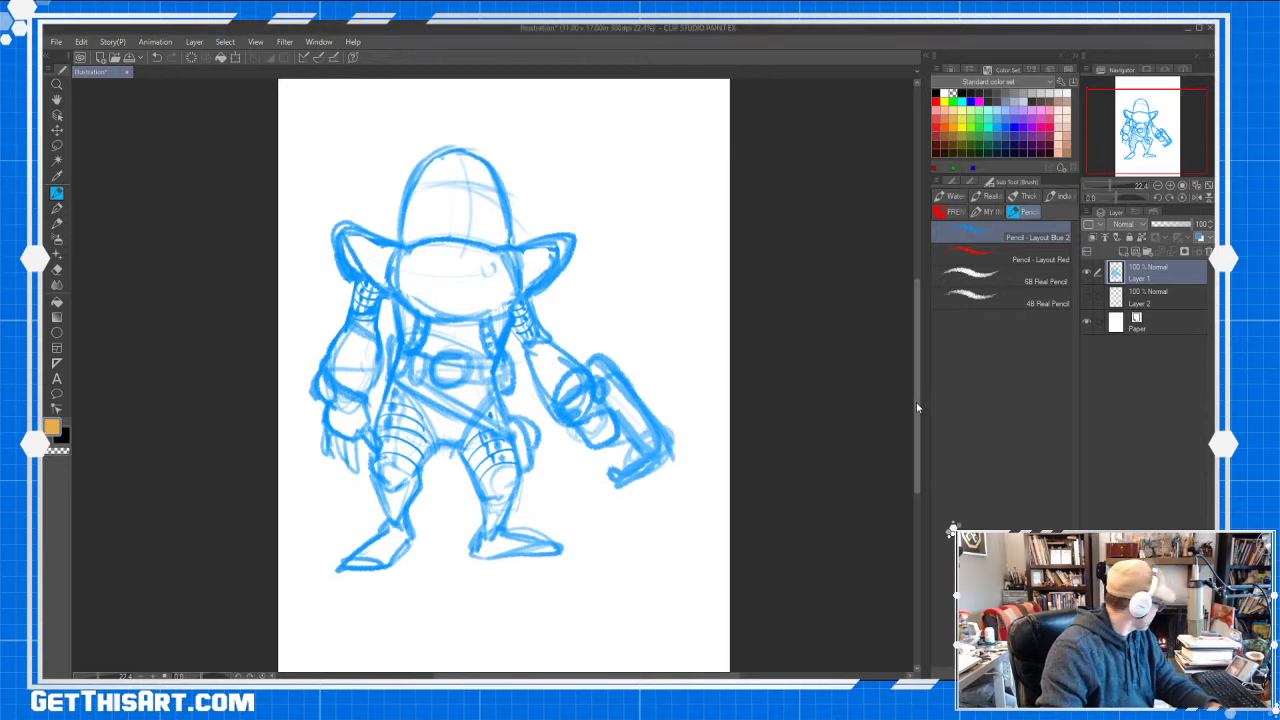
left_click_drag(641, 450, 625, 463)
key("e")
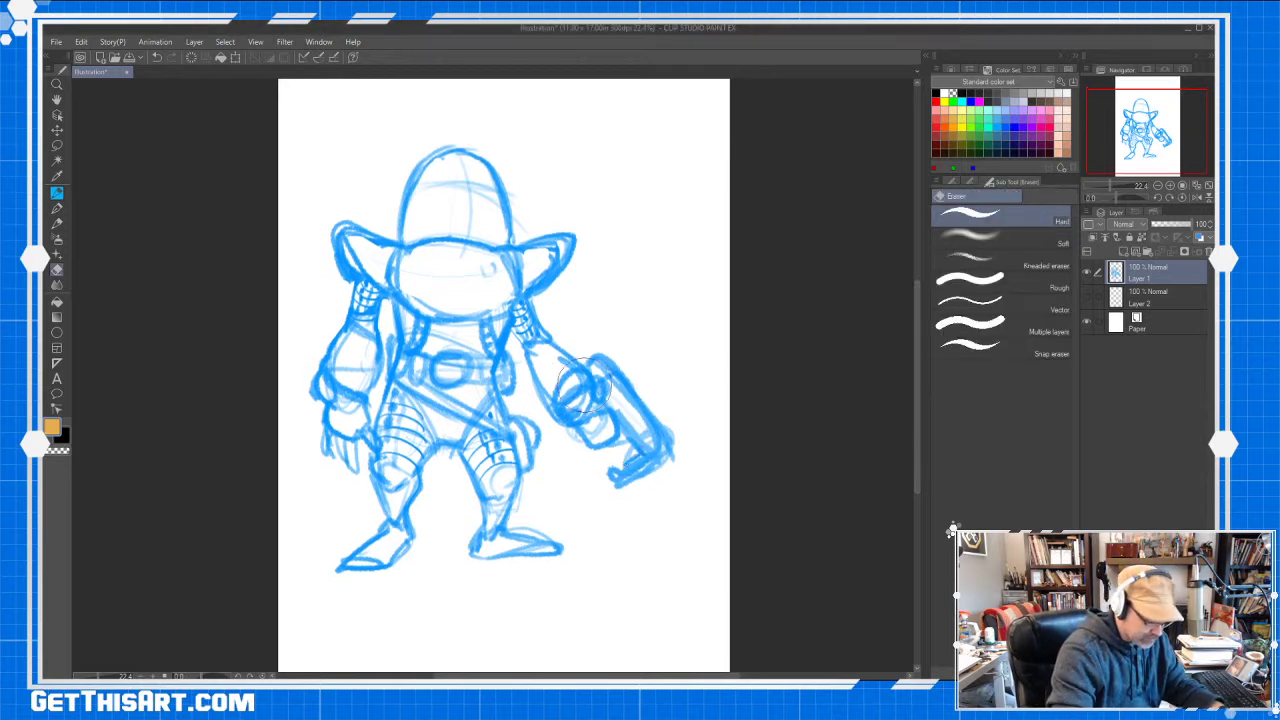
left_click_drag(583, 386, 549, 371)
key("b")
mouse_move(318, 362)
left_mouse_down()
mouse_move(309, 397)
mouse_move(329, 413)
mouse_move(355, 387)
mouse_move(315, 359)
mouse_move(337, 420)
mouse_move(318, 452)
left_mouse_up()
left_click_drag(316, 446, 354, 458)
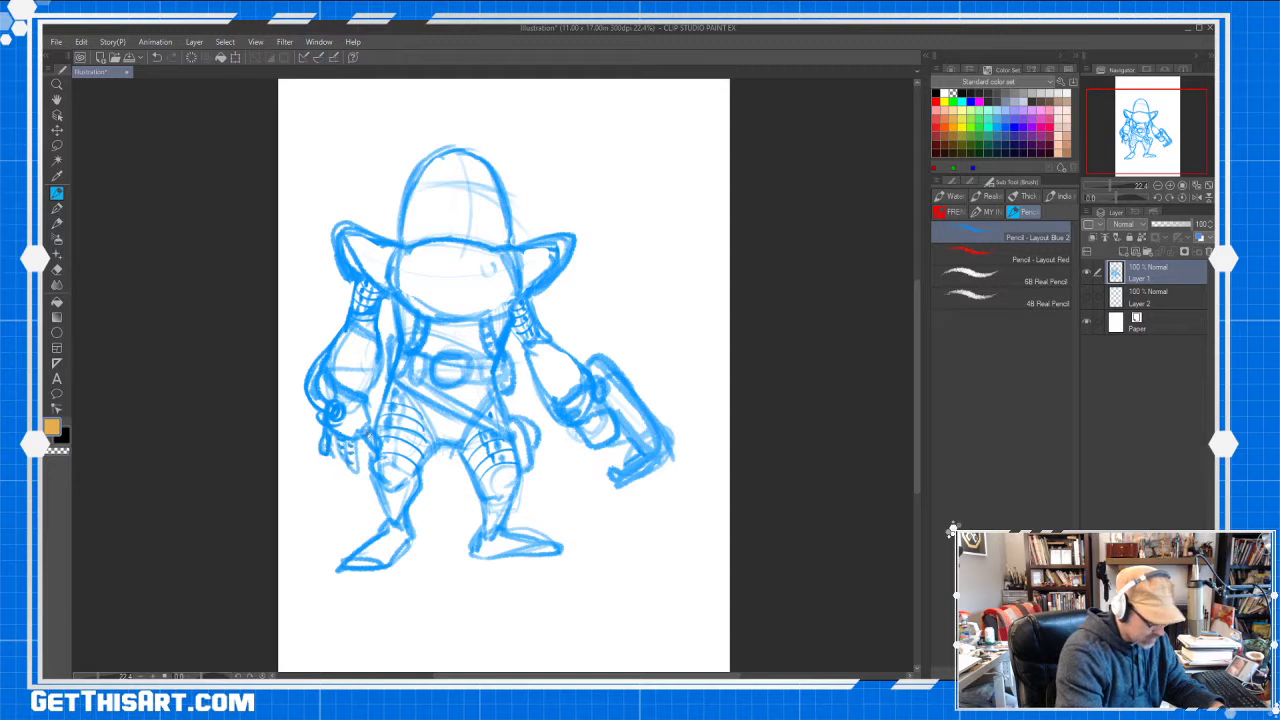
mouse_move(584, 429)
left_mouse_down()
mouse_move(571, 440)
mouse_move(586, 443)
left_mouse_up()
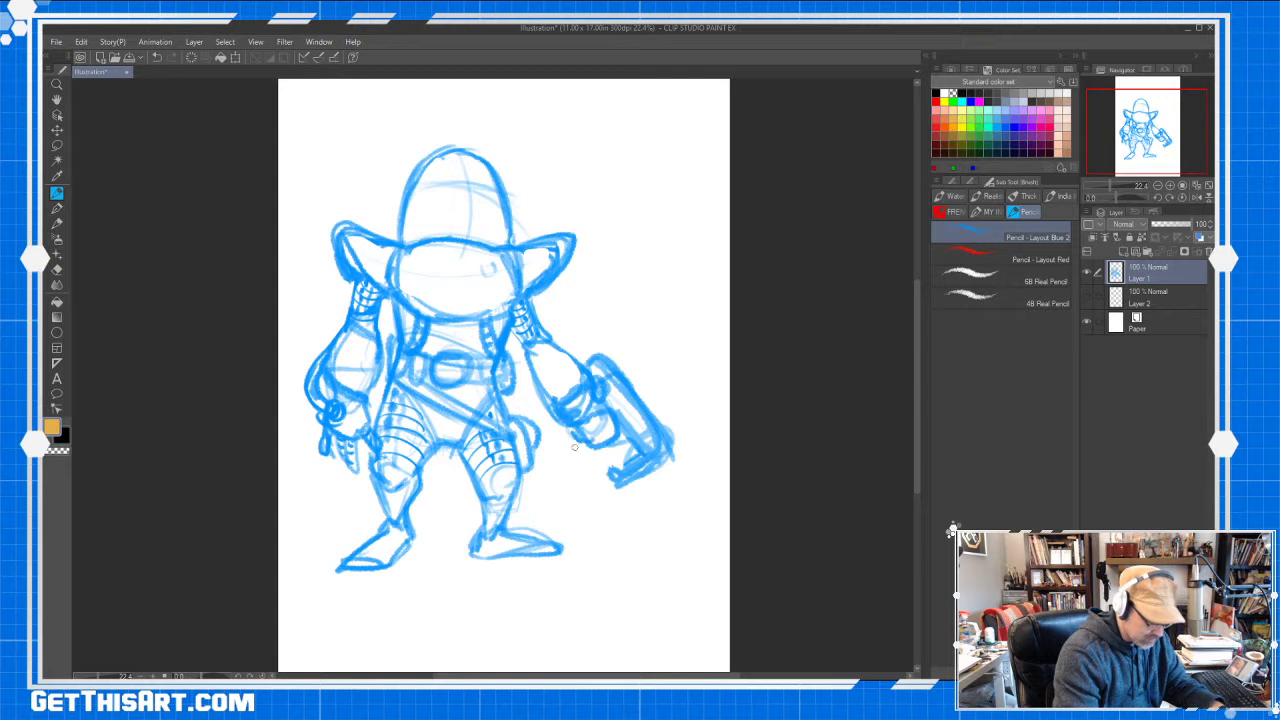
left_click_drag(345, 391, 366, 406)
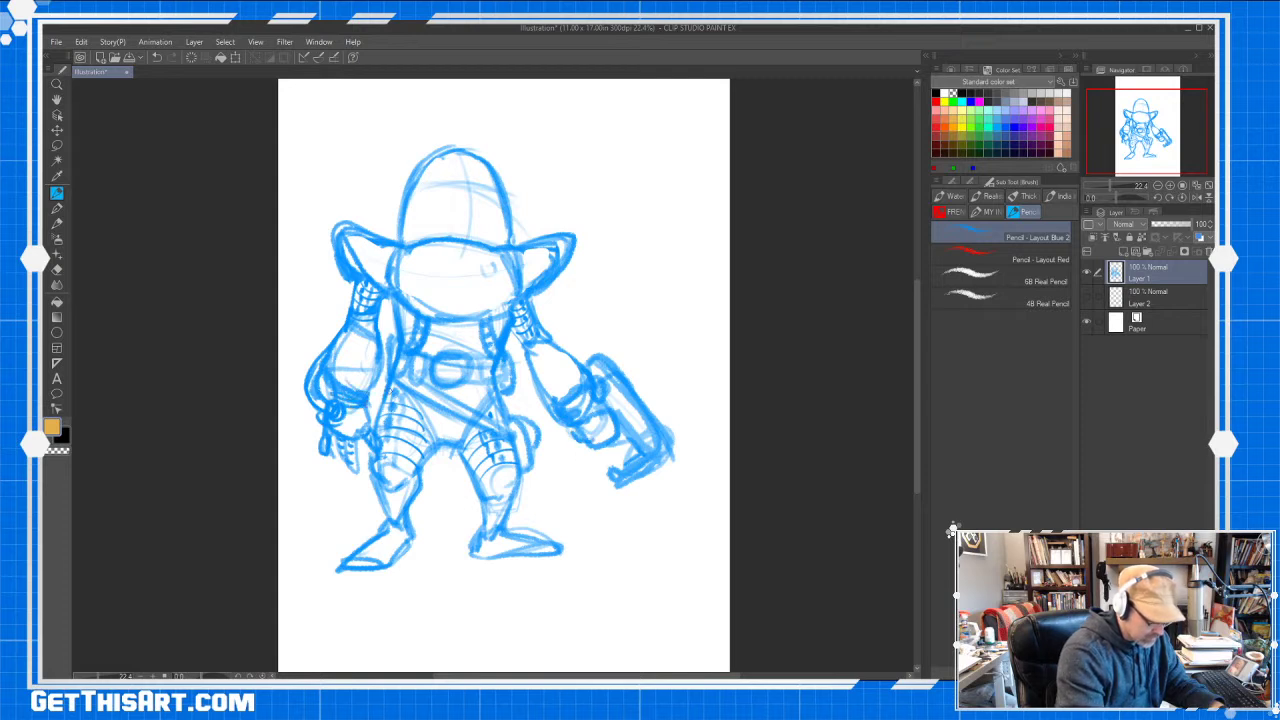
Darken the round knee pads and the bands around them on both legs with the layout-blue pencil
mouse_move(498, 462)
left_mouse_down()
mouse_move(496, 496)
mouse_move(474, 488)
mouse_move(512, 494)
left_mouse_up()
mouse_move(412, 458)
left_mouse_down()
mouse_move(374, 476)
mouse_move(408, 486)
left_mouse_up()
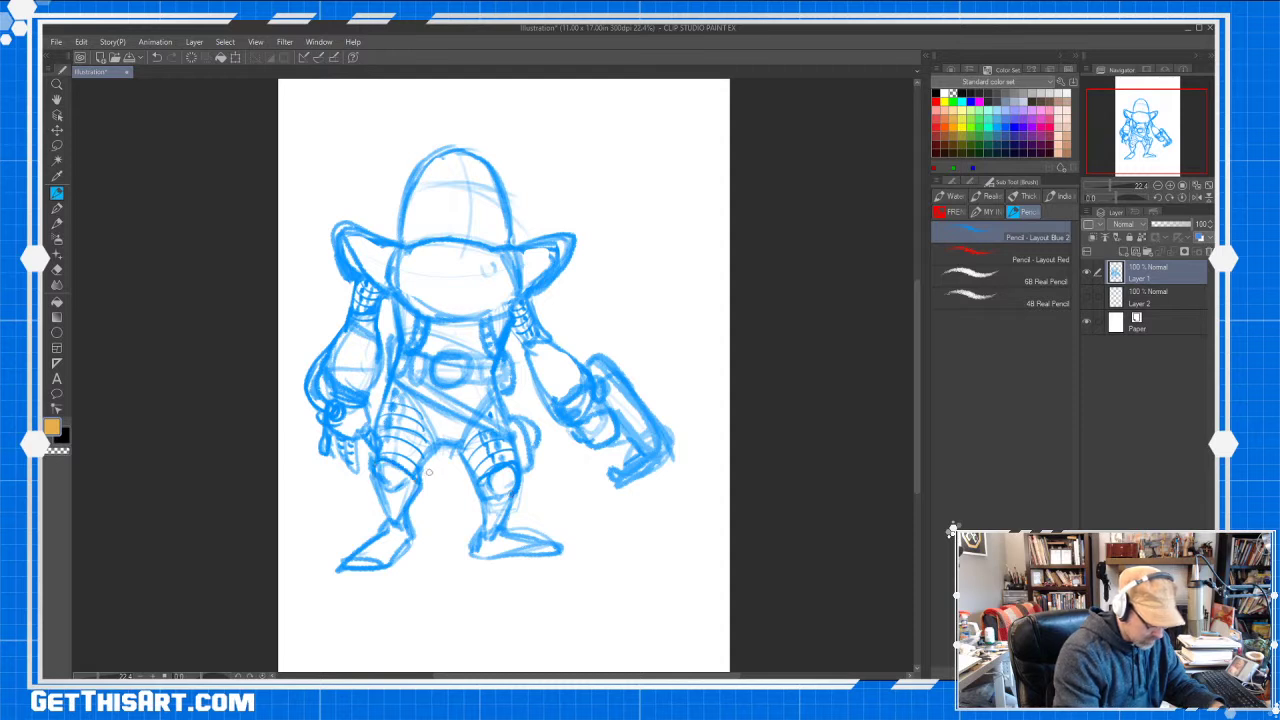
left_click_drag(524, 458, 510, 506)
mouse_move(402, 480)
left_mouse_down()
mouse_move(382, 460)
mouse_move(372, 504)
left_mouse_up()
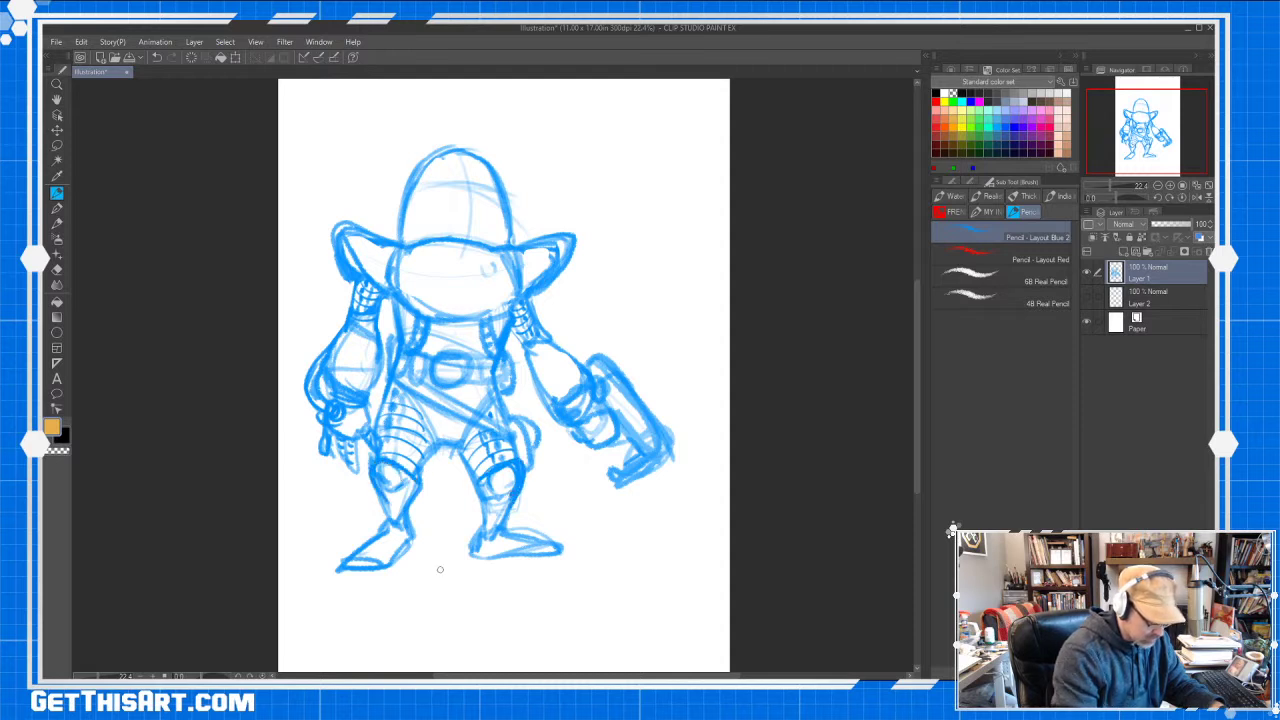
mouse_move(504, 480)
left_mouse_down()
mouse_move(488, 494)
mouse_move(513, 482)
left_mouse_up()
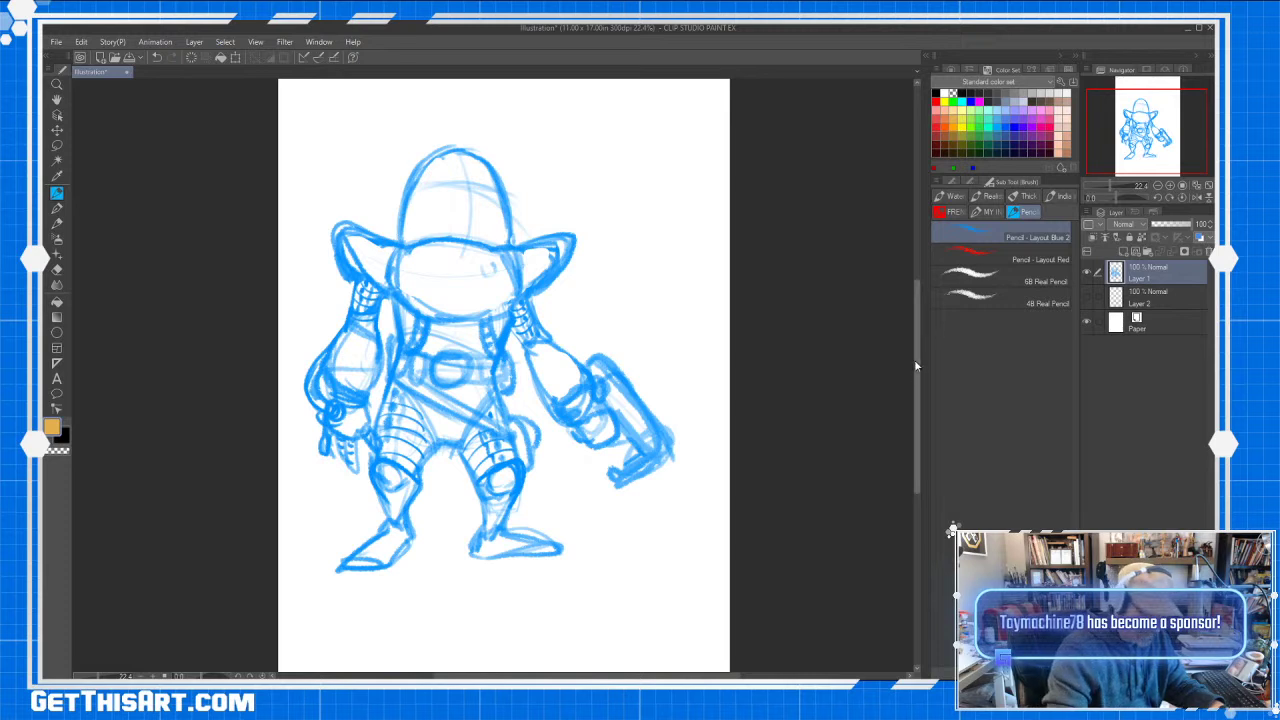
Draw jagged, treaded soles along the undersides of both boots with the layout-blue pencil
left_click_drag(917, 366, 917, 371)
mouse_move(468, 532)
left_mouse_down()
mouse_move(484, 552)
mouse_move(560, 542)
left_mouse_up()
mouse_move(336, 553)
left_mouse_down()
mouse_move(378, 562)
mouse_move(410, 528)
mouse_move(396, 552)
left_mouse_up()
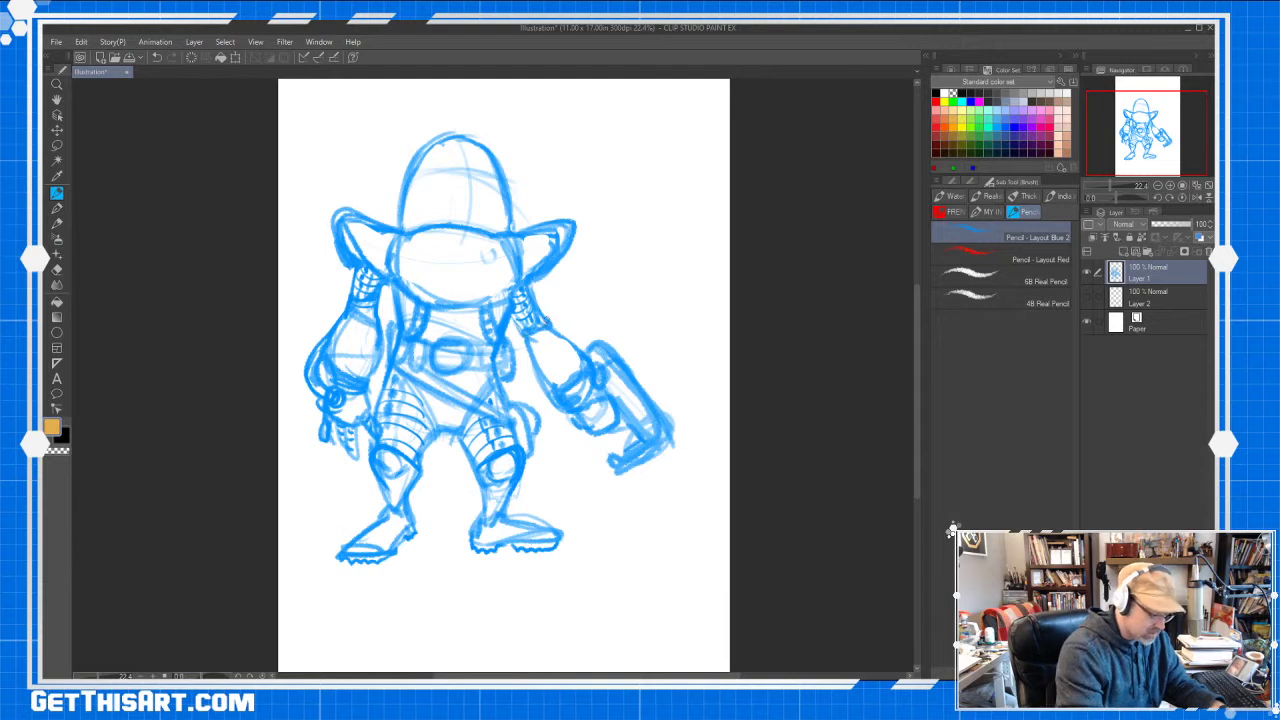
key("ctrl+space")
mouse_move(510, 178)
left_mouse_down()
mouse_move(498, 182)
mouse_move(589, 257)
mouse_move(569, 264)
mouse_move(573, 238)
left_mouse_up()
key("space")
key("ctrl+space")
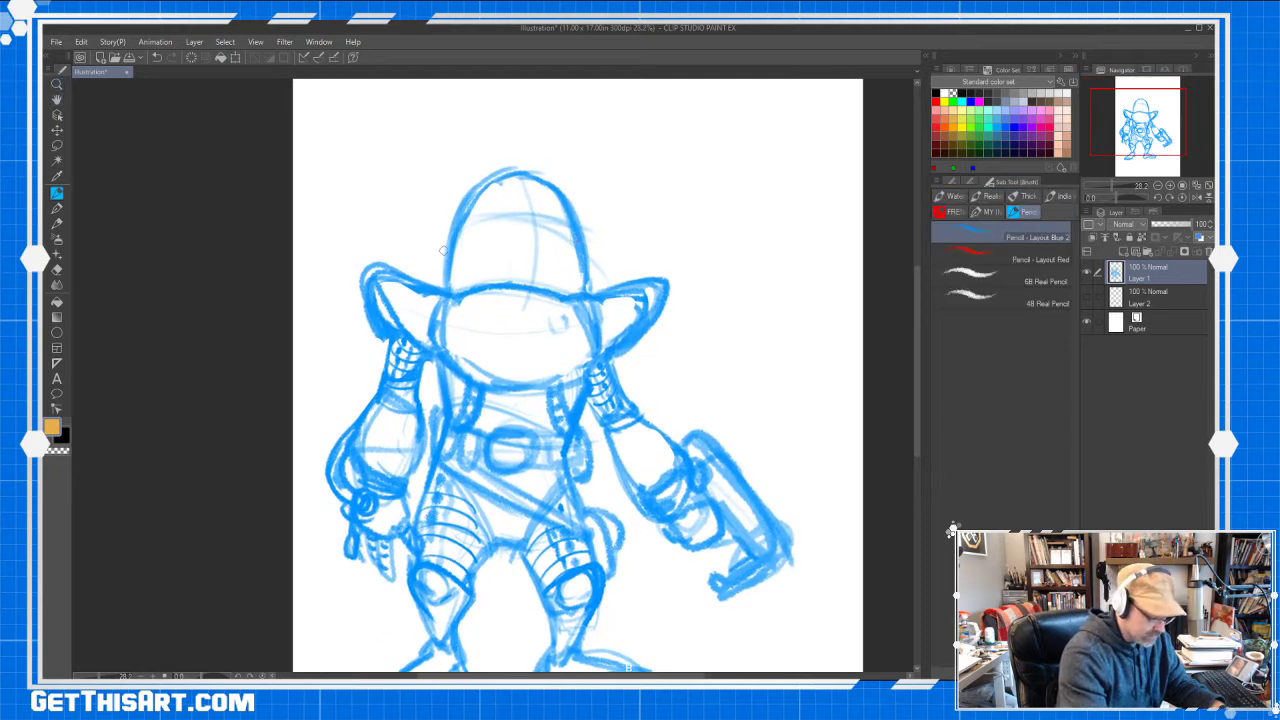
left_click_drag(442, 262, 443, 228)
left_click_drag(441, 275, 441, 192)
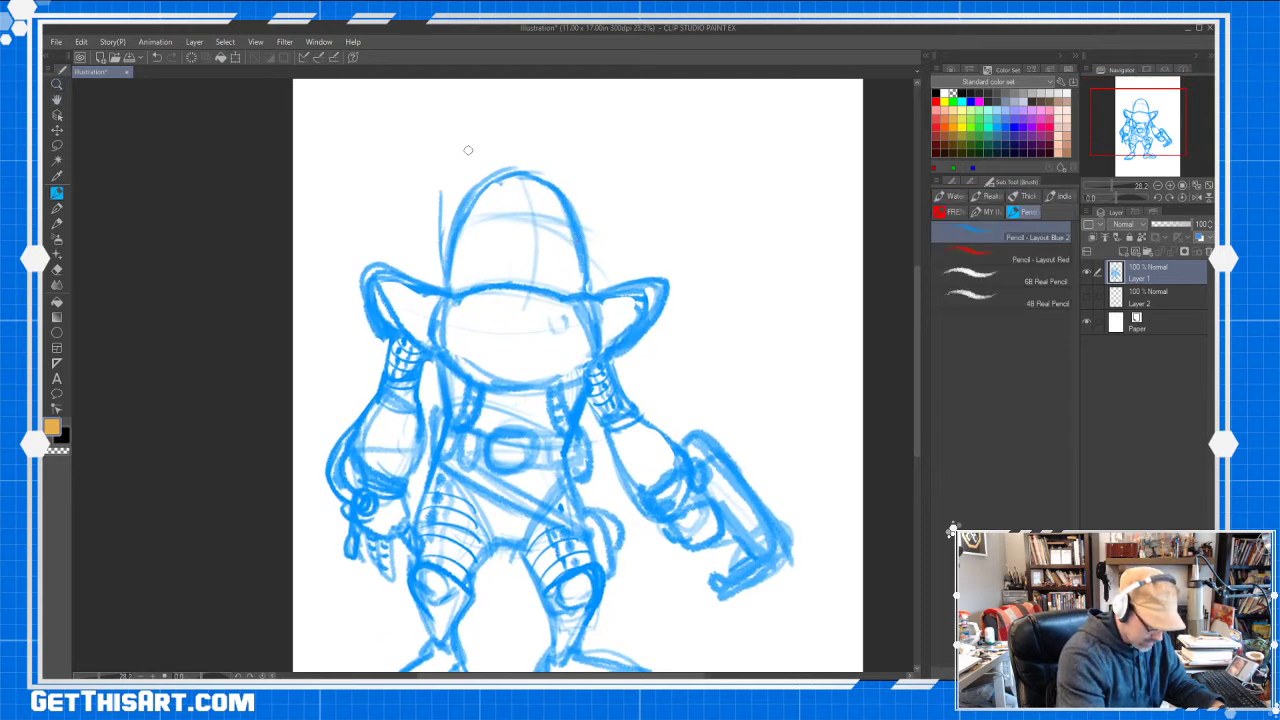
key("ctrl+space")
left_click_drag(625, 149, 611, 168)
key("space")
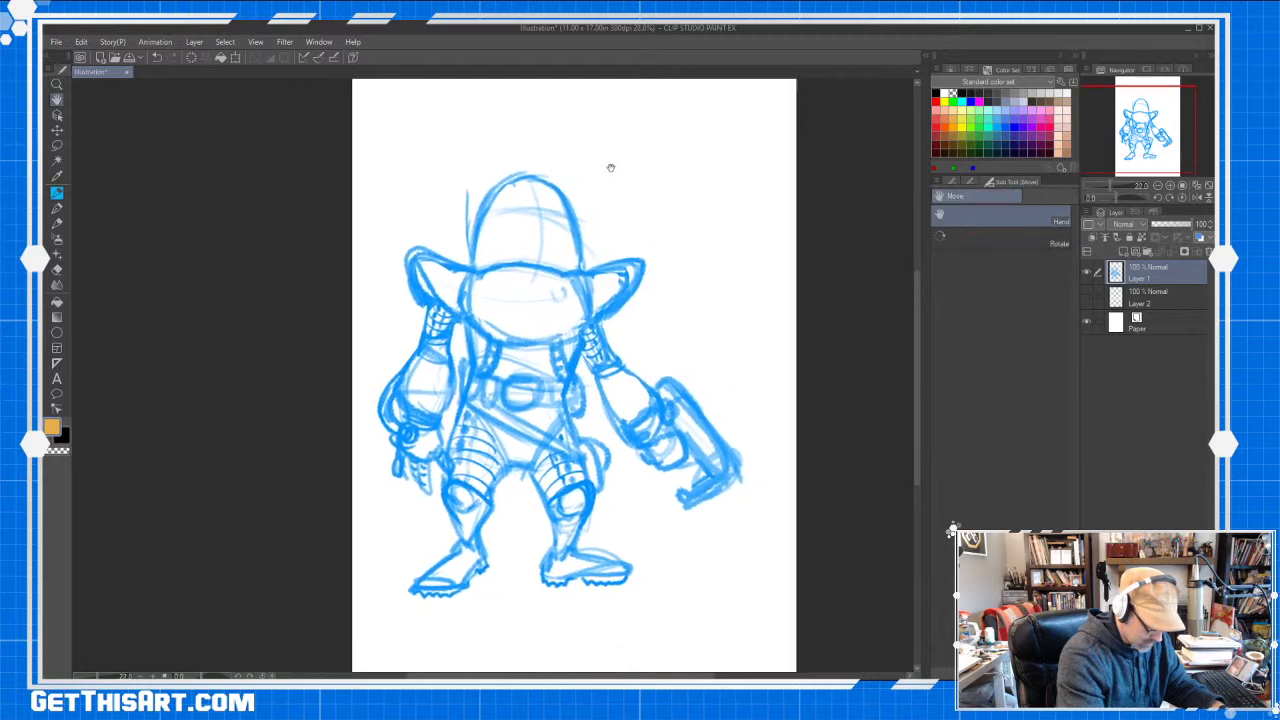
key("ctrl+space")
mouse_move(571, 216)
left_mouse_down()
mouse_move(606, 189)
mouse_move(580, 212)
mouse_move(576, 195)
left_mouse_up()
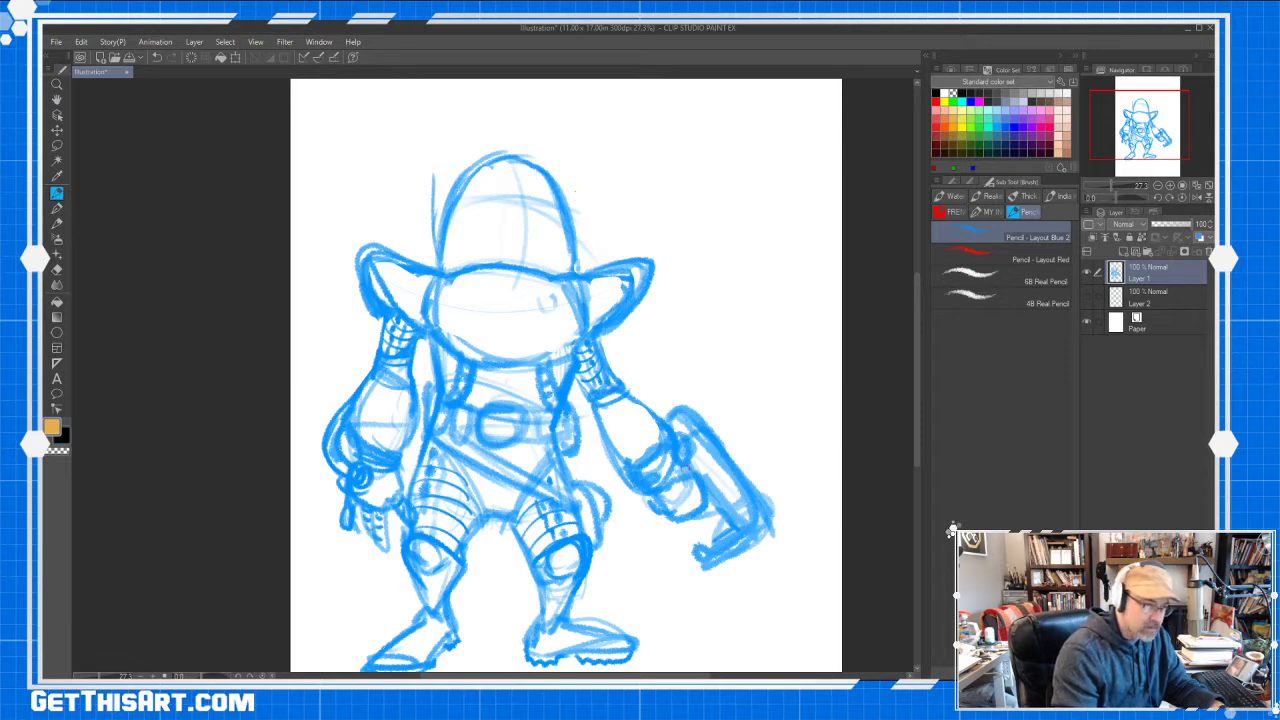
Erase the construction lines inside the dome and the stray vertical line beside it with the Hard eraser
mouse_move(480, 204)
left_mouse_down()
mouse_move(537, 206)
mouse_move(491, 201)
mouse_move(534, 149)
mouse_move(481, 203)
mouse_move(486, 228)
mouse_move(463, 215)
mouse_move(547, 206)
mouse_move(549, 220)
mouse_move(527, 227)
mouse_move(482, 215)
mouse_move(518, 227)
mouse_move(549, 208)
mouse_move(511, 255)
mouse_move(513, 232)
mouse_move(503, 253)
mouse_move(511, 233)
mouse_move(513, 250)
mouse_move(497, 242)
mouse_move(518, 236)
mouse_move(481, 190)
mouse_move(501, 192)
mouse_move(505, 211)
mouse_move(486, 237)
mouse_move(507, 202)
mouse_move(542, 228)
mouse_move(514, 182)
mouse_move(518, 242)
mouse_move(491, 171)
mouse_move(515, 213)
left_mouse_up()
key("e")
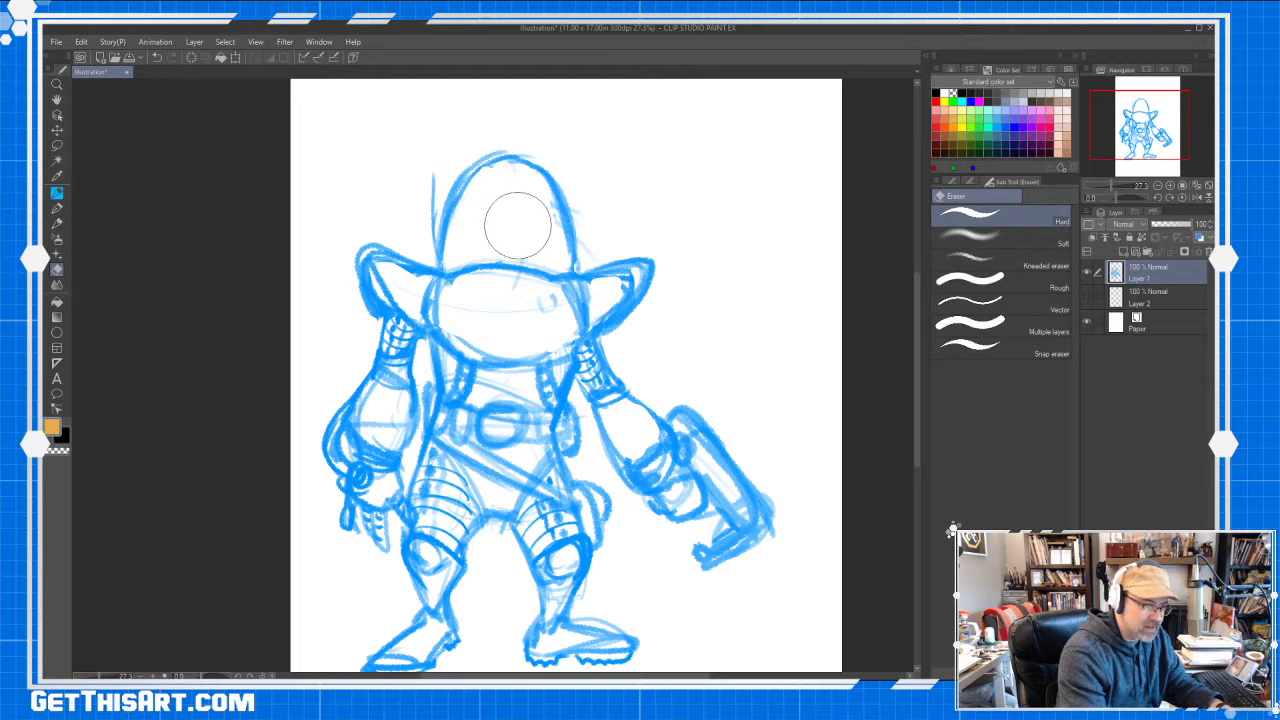
key("p")
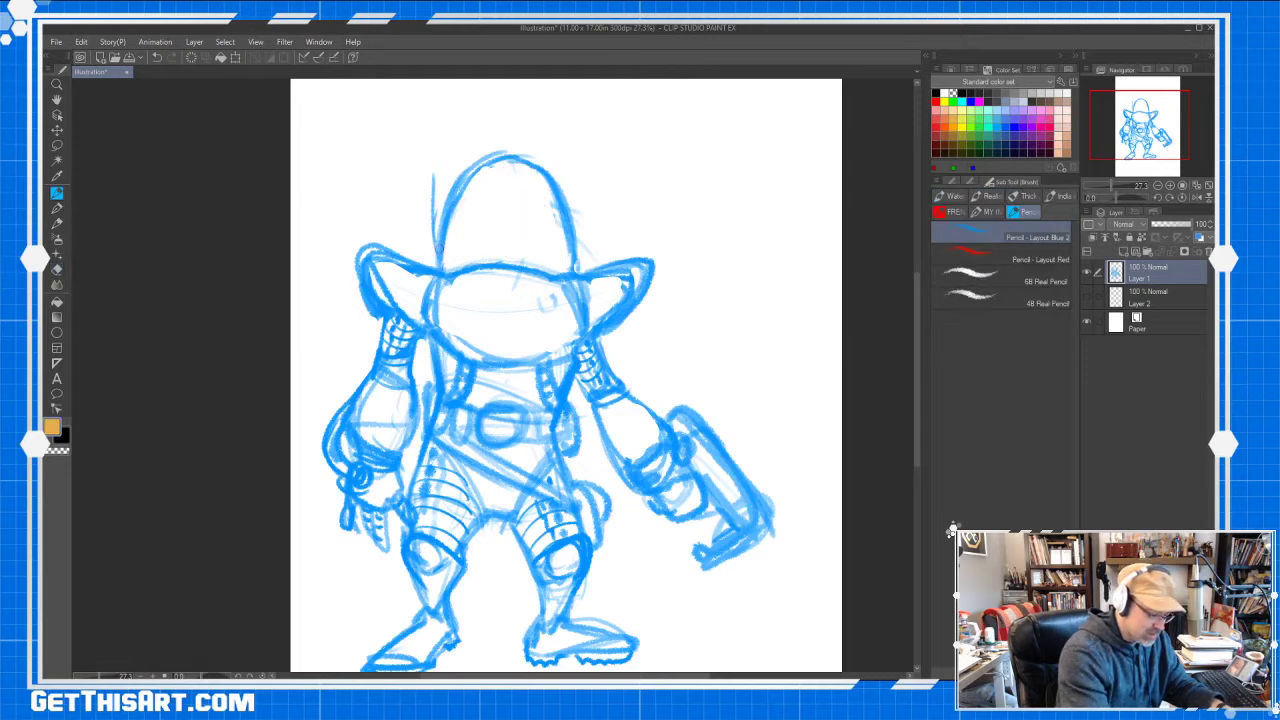
mouse_move(431, 259)
left_mouse_down()
mouse_move(435, 157)
mouse_move(429, 255)
left_mouse_up()
key("e")
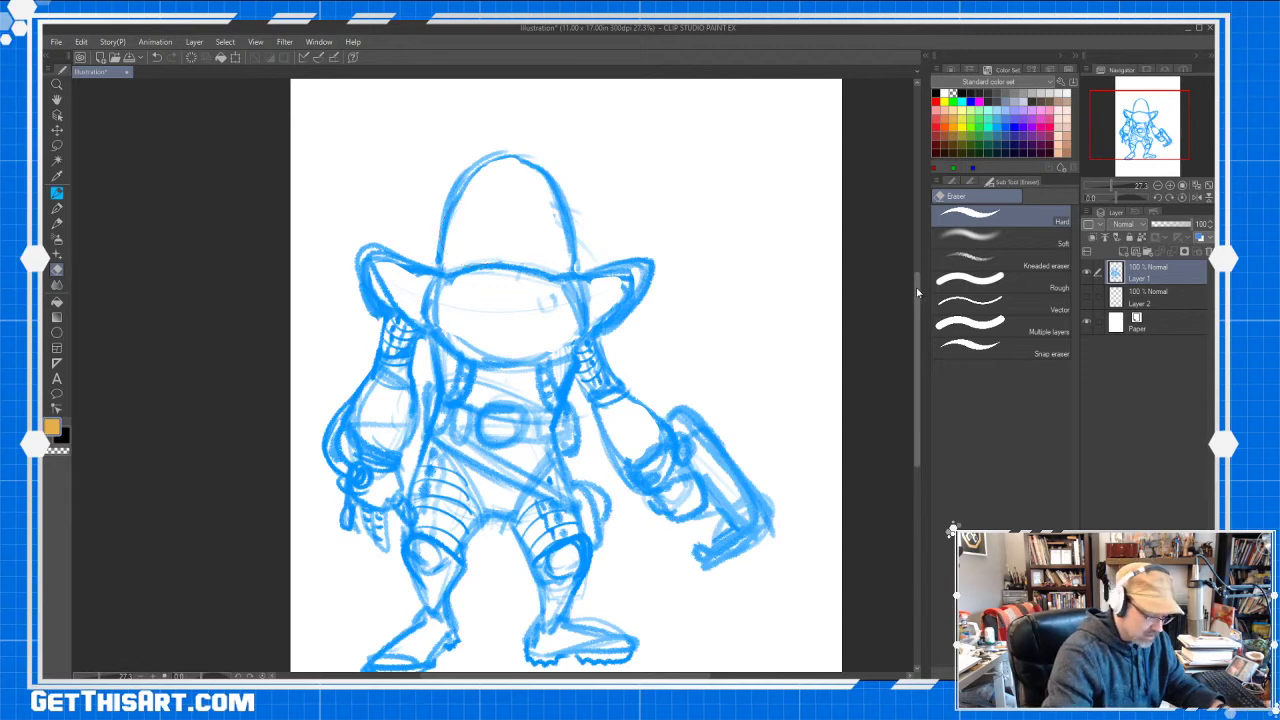
Erase the inner sketch lines from both flared shoulders with the Hard eraser, leaving clean outlines
mouse_move(917, 290)
left_mouse_down()
mouse_move(917, 311)
mouse_move(916, 299)
left_mouse_up()
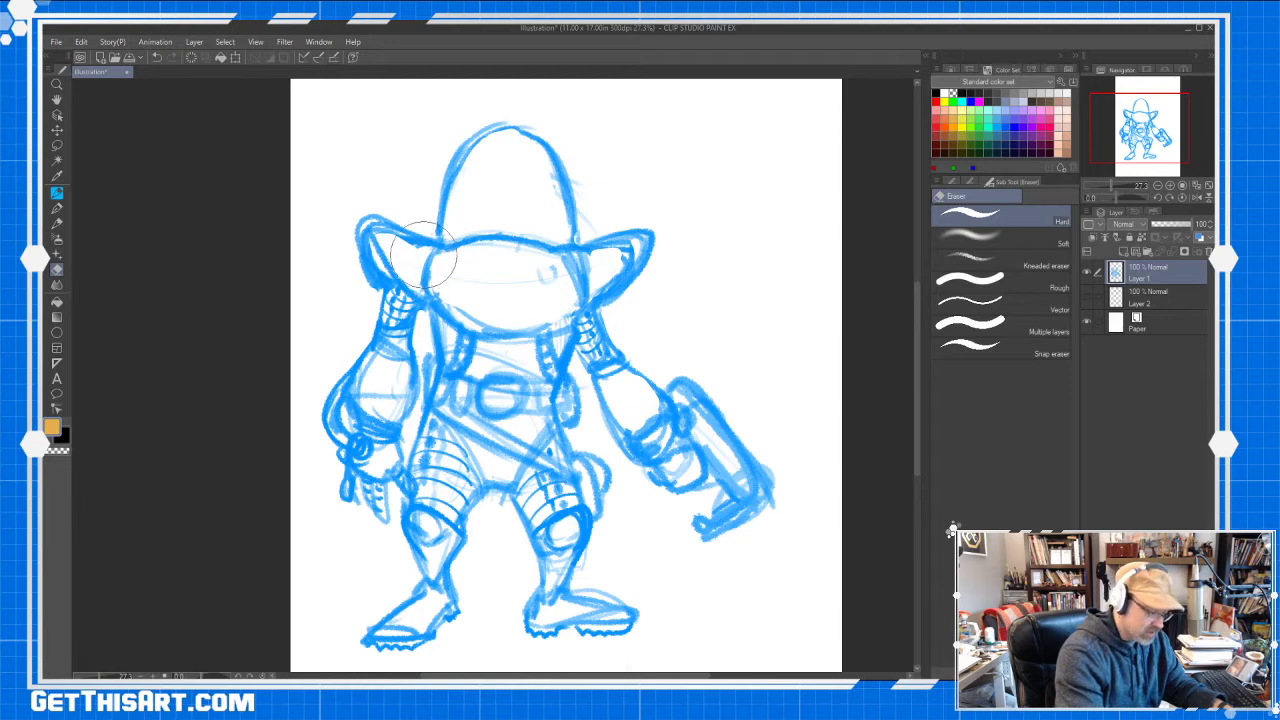
left_click_drag(373, 239, 408, 255)
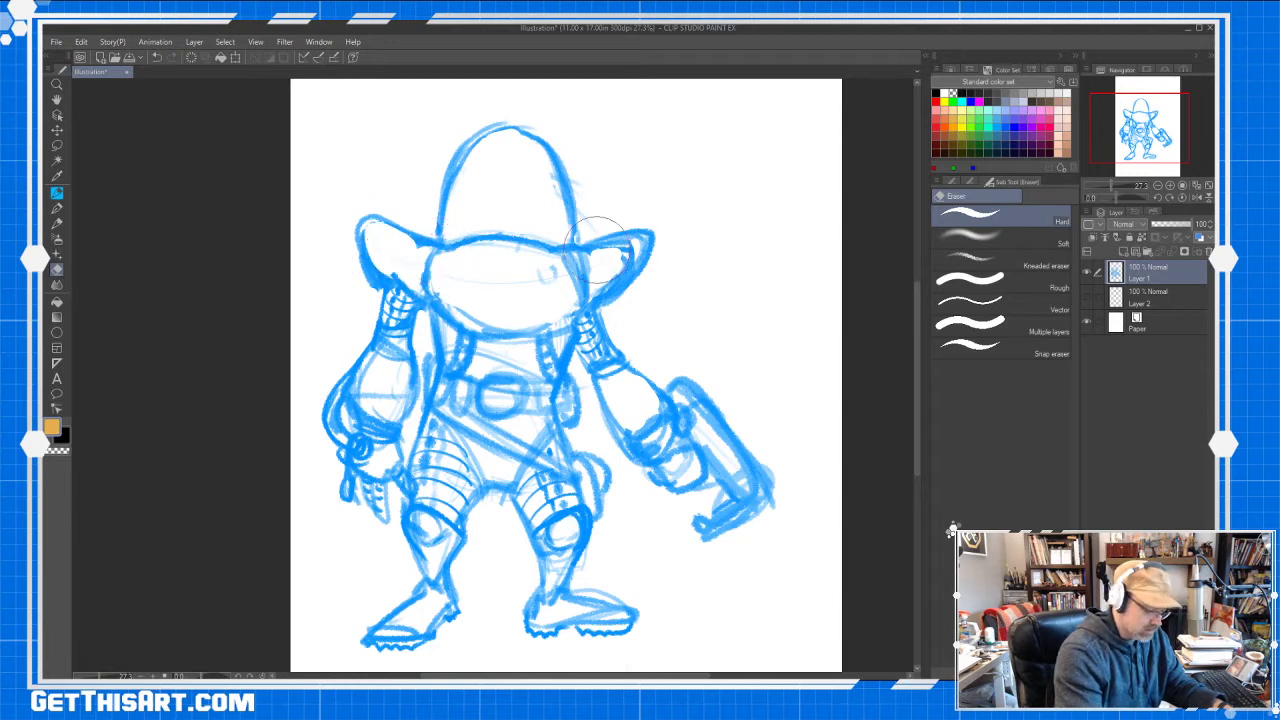
mouse_move(598, 243)
left_mouse_down()
mouse_move(622, 246)
mouse_move(566, 268)
mouse_move(574, 286)
mouse_move(630, 236)
mouse_move(637, 246)
left_mouse_up()
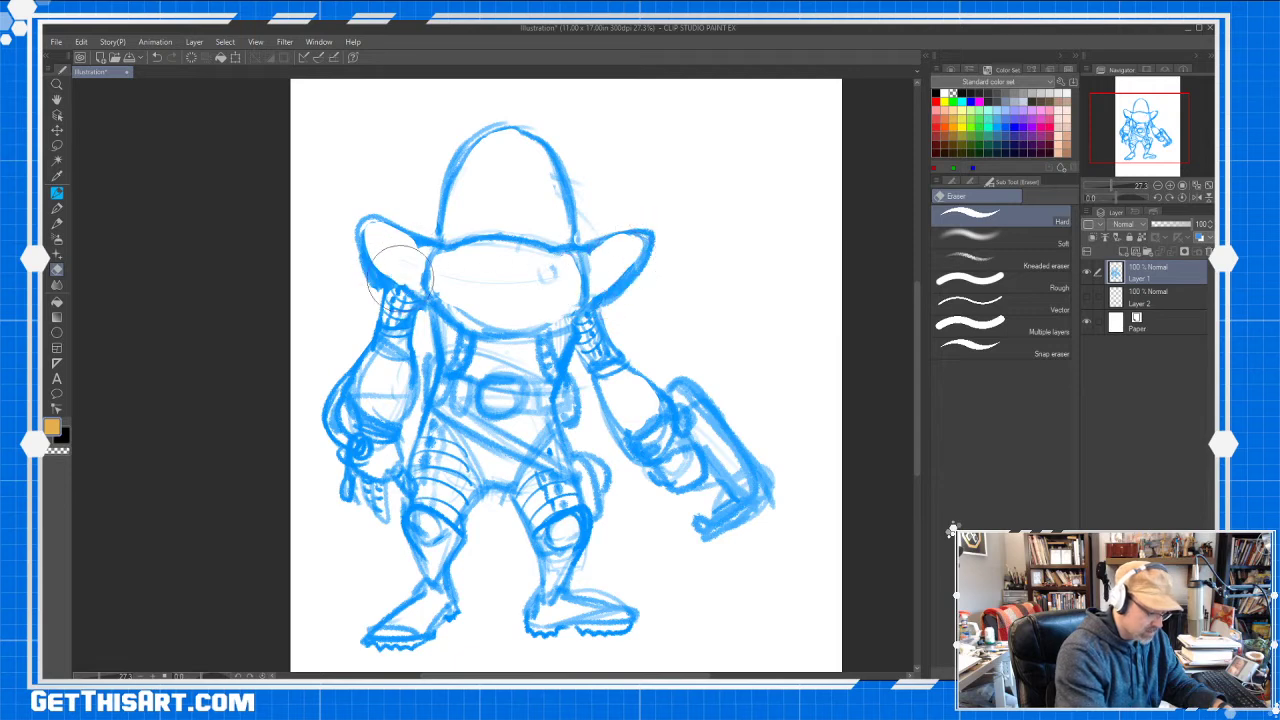
left_click_drag(398, 268, 405, 250)
key("p")
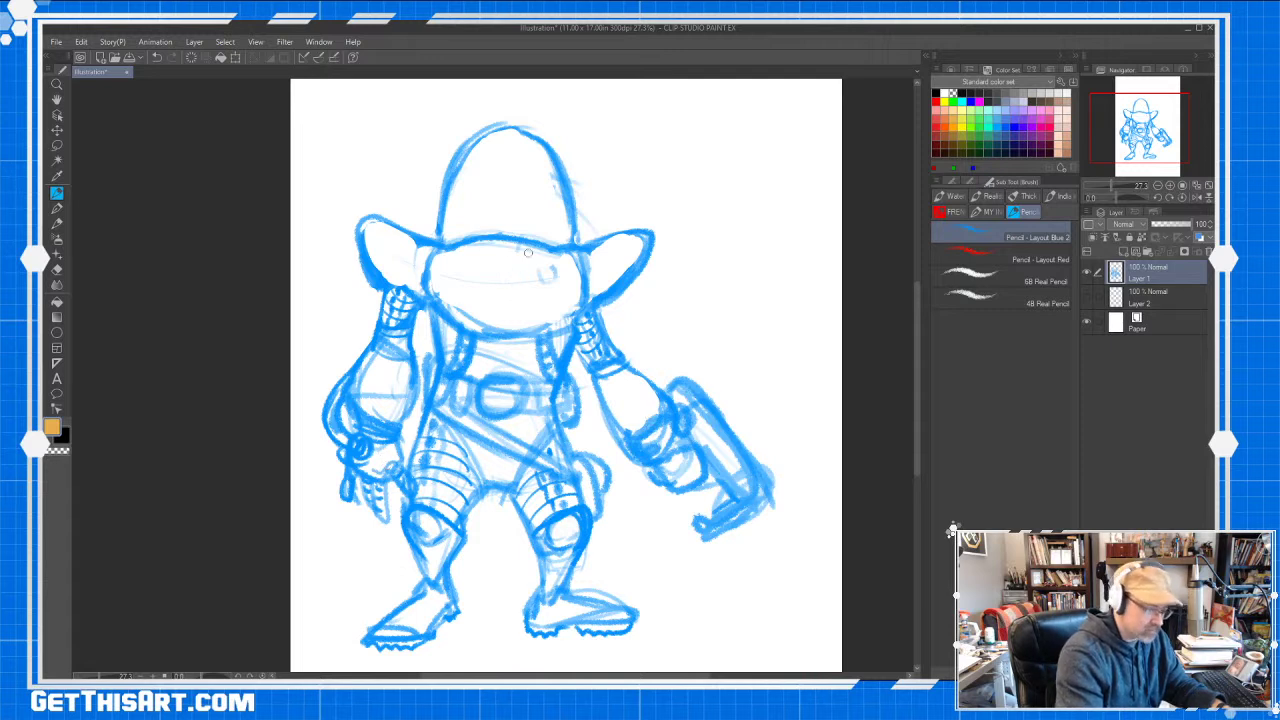
Erase the dome above the flared shoulders with the Hard eraser
mouse_move(437, 238)
left_mouse_down()
mouse_move(452, 148)
mouse_move(535, 128)
mouse_move(465, 136)
mouse_move(434, 194)
mouse_move(491, 123)
mouse_move(449, 191)
mouse_move(563, 143)
mouse_move(572, 222)
left_mouse_up()
key("e")
key("ctrl+z")
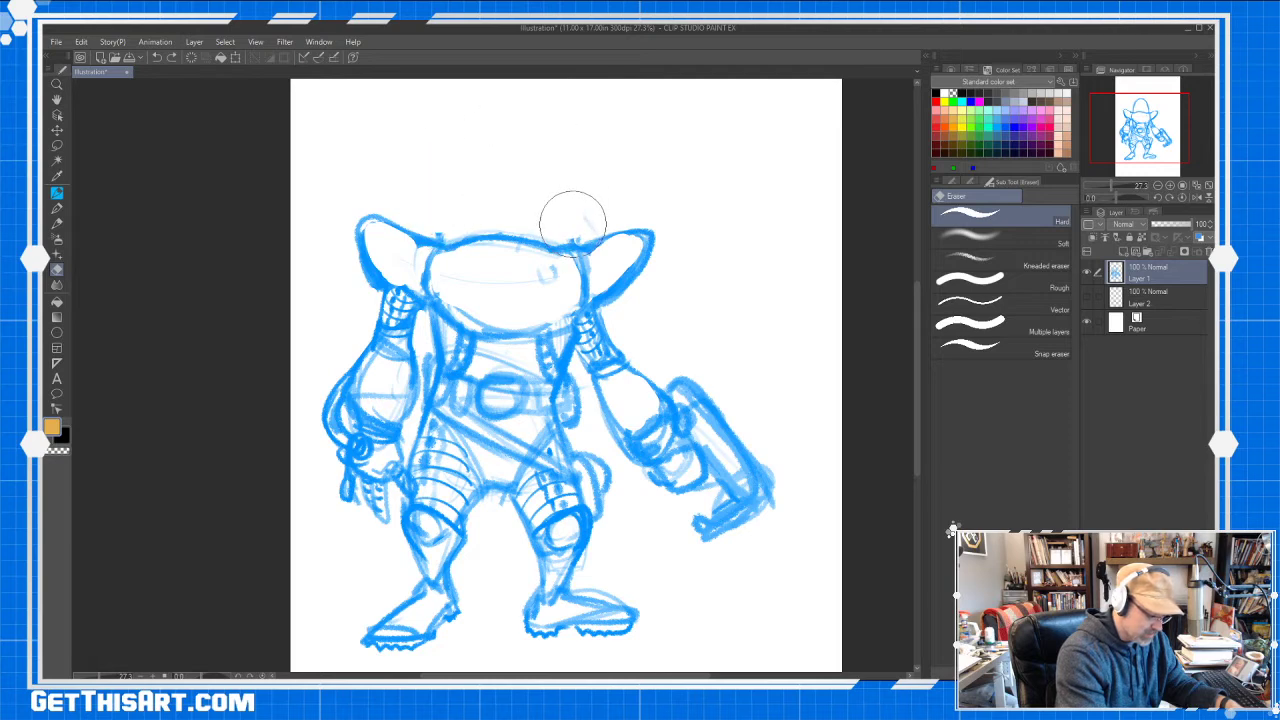
Sketch a tall, flat-topped head with bulging cheeks above the flared shoulders in place of the dome, using the layout-blue pencil
key("b")
mouse_move(448, 204)
left_mouse_down()
mouse_move(448, 242)
mouse_move(448, 212)
mouse_move(429, 218)
left_mouse_up()
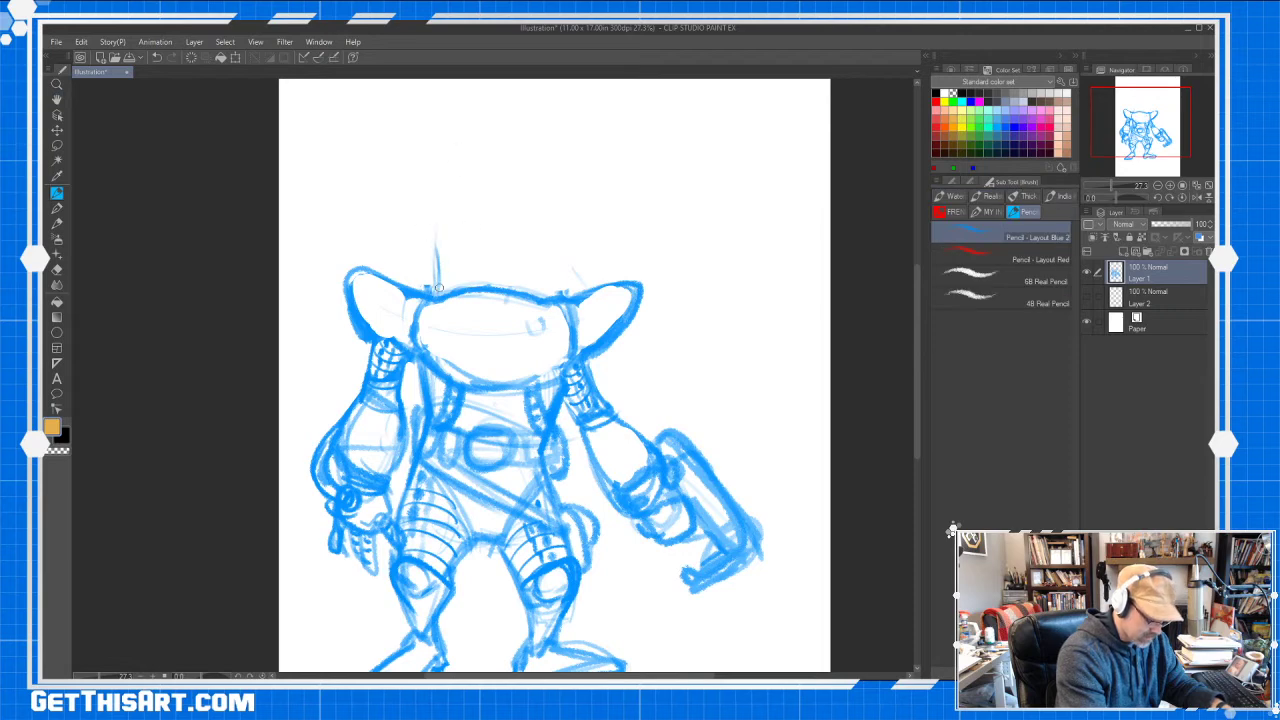
left_click_drag(435, 287, 432, 232)
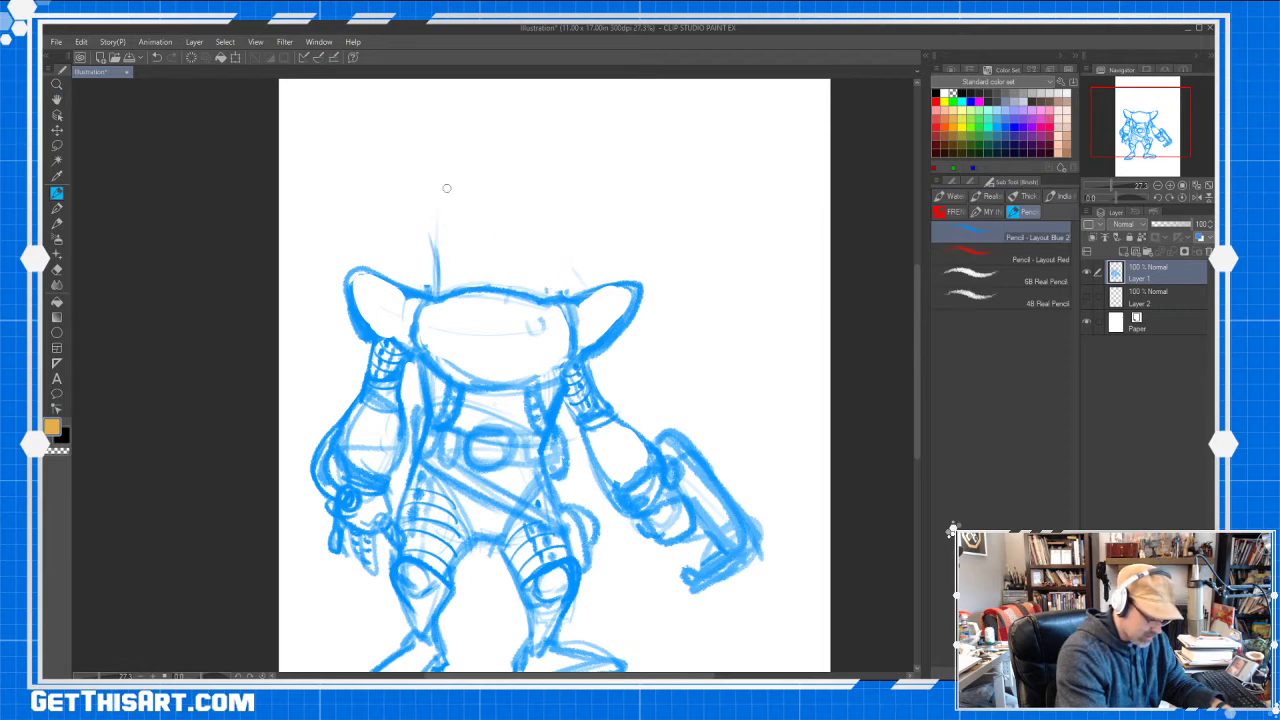
mouse_move(442, 289)
left_mouse_down()
mouse_move(421, 262)
mouse_move(430, 229)
left_mouse_up()
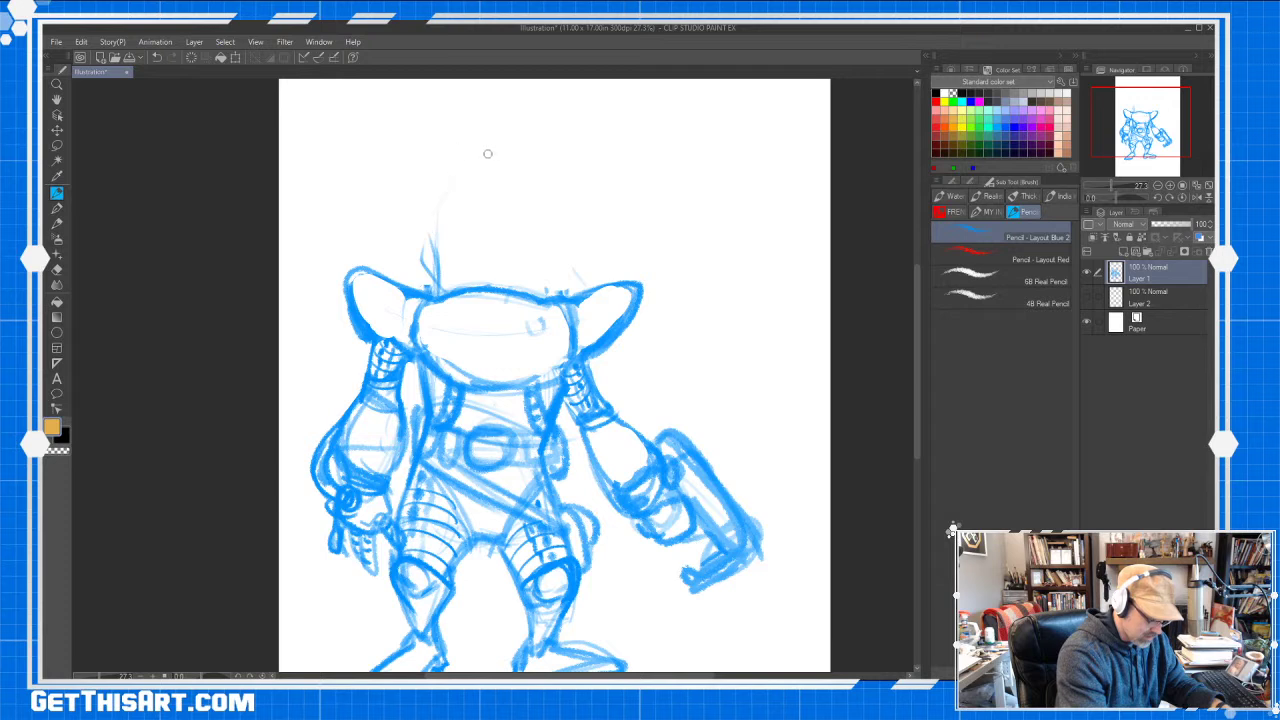
mouse_move(478, 155)
left_mouse_down()
mouse_move(563, 185)
mouse_move(566, 285)
mouse_move(558, 292)
mouse_move(561, 183)
mouse_move(503, 151)
mouse_move(441, 199)
mouse_move(432, 290)
left_mouse_up()
mouse_move(572, 292)
left_mouse_down()
mouse_move(560, 176)
mouse_move(540, 168)
left_mouse_up()
mouse_move(445, 183)
left_mouse_down()
mouse_move(550, 172)
mouse_move(516, 155)
mouse_move(490, 170)
mouse_move(555, 202)
mouse_move(533, 155)
mouse_move(443, 197)
left_mouse_up()
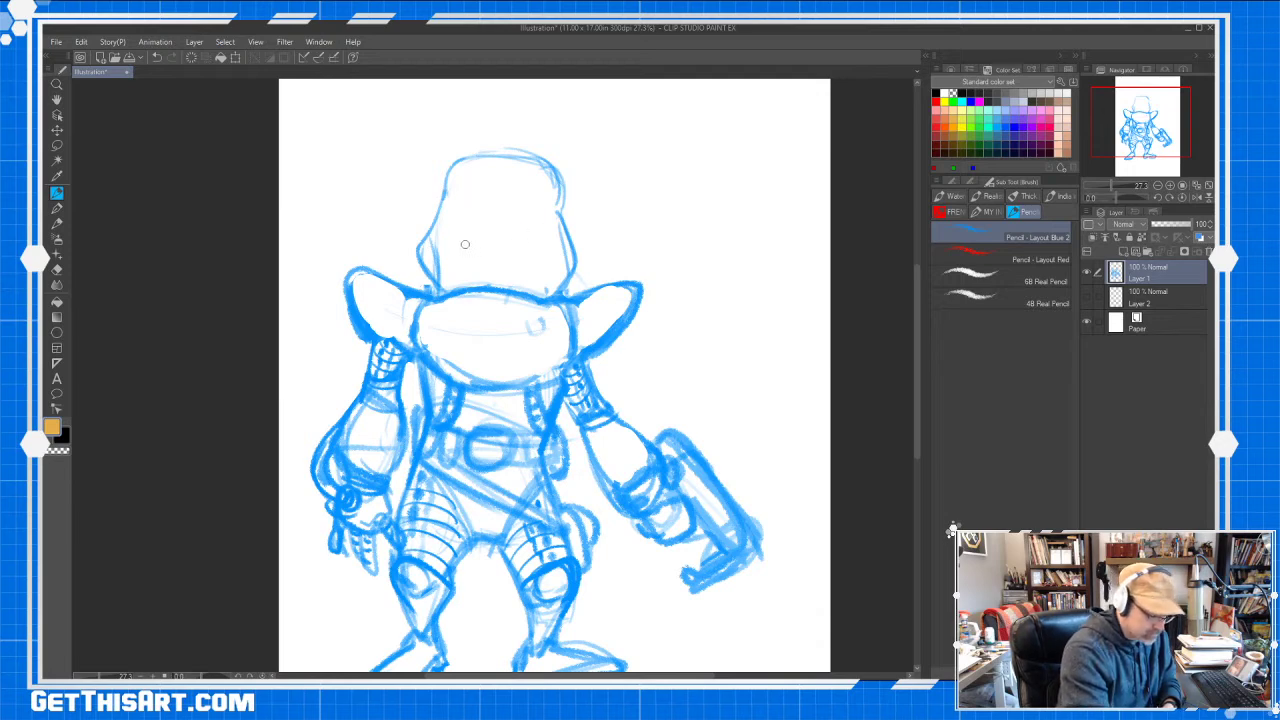
Sketch a face on the new head with a large round nose, curved cheek lines and two upright oval eyes
left_click_drag(463, 236, 510, 228)
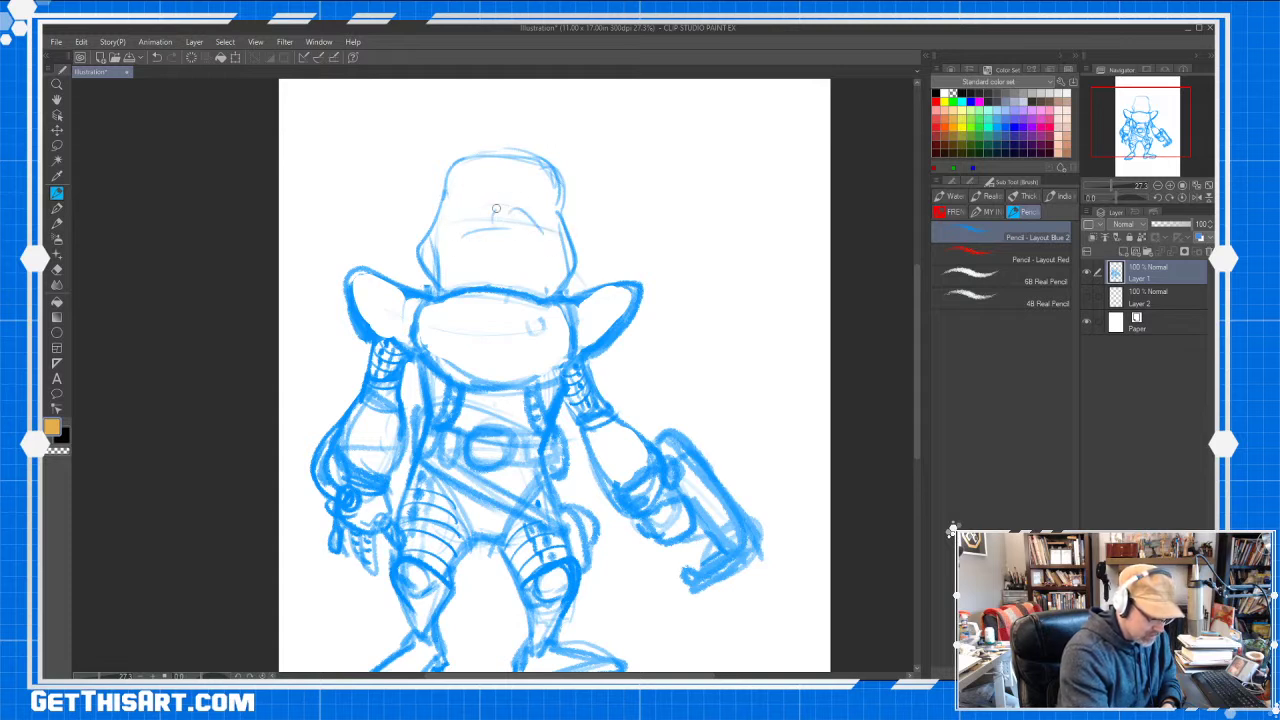
left_click_drag(505, 210, 496, 222)
left_click_drag(497, 222, 532, 212)
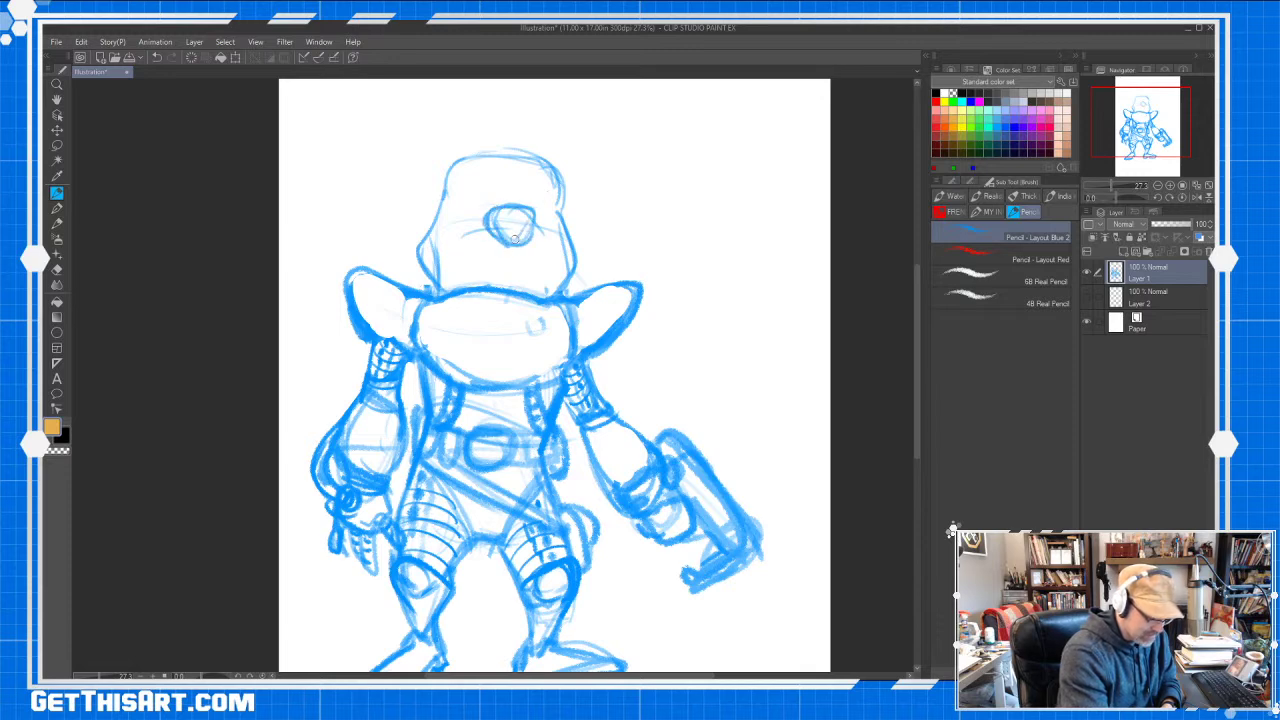
left_click_drag(524, 232, 537, 216)
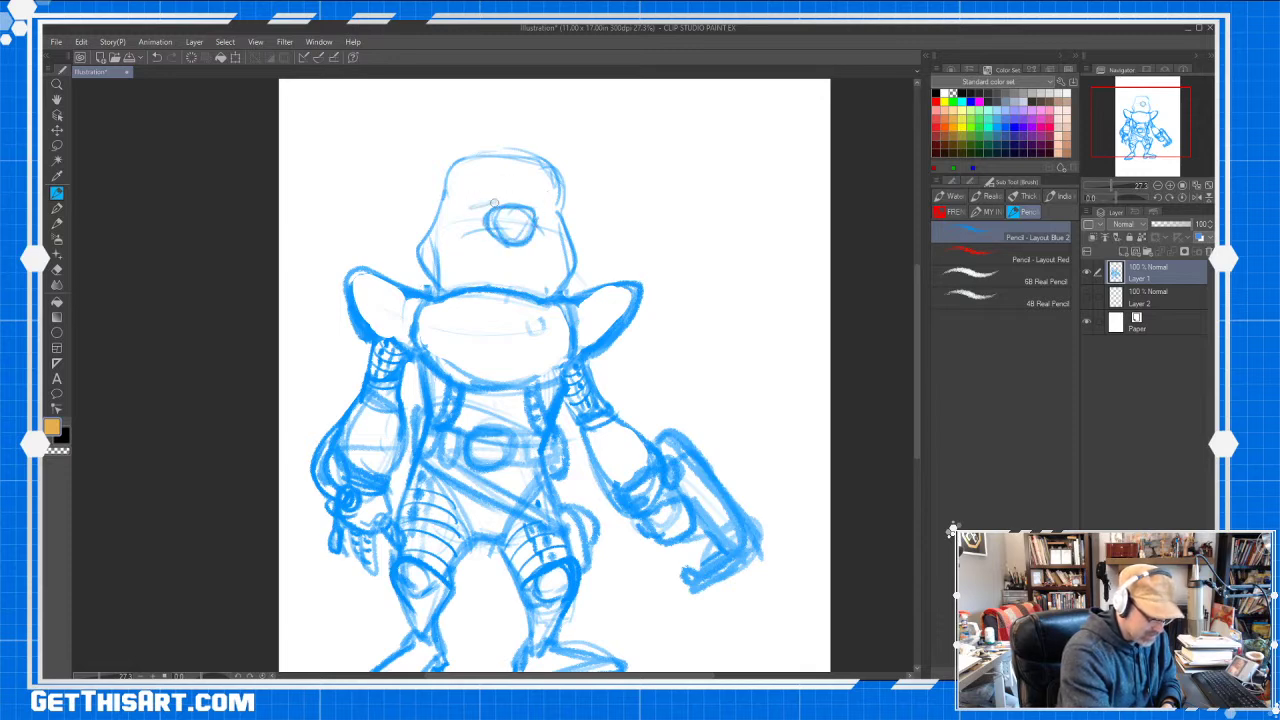
mouse_move(490, 204)
left_mouse_down()
mouse_move(478, 190)
mouse_move(499, 186)
left_mouse_up()
mouse_move(499, 186)
left_mouse_down()
mouse_move(528, 182)
mouse_move(530, 215)
mouse_move(495, 200)
left_mouse_up()
mouse_move(482, 190)
left_mouse_down()
mouse_move(476, 178)
mouse_move(394, 203)
left_mouse_up()
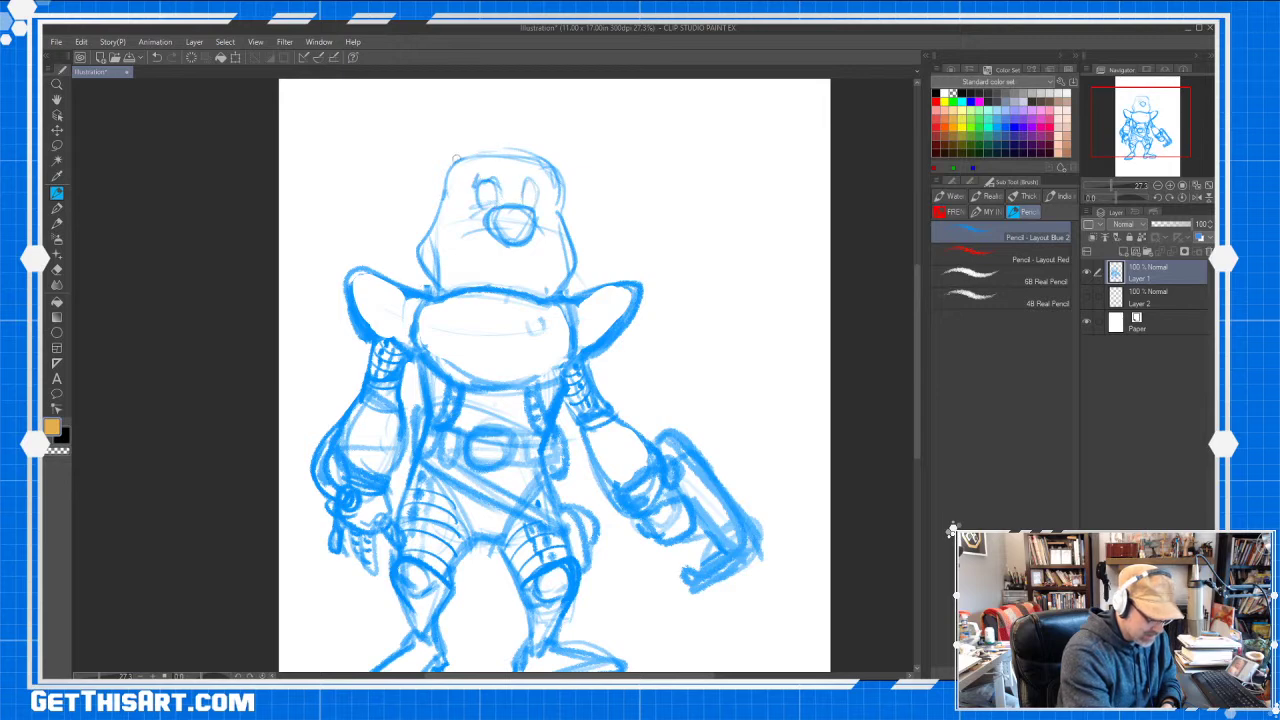
Sketch two drooping ears, one from each upper corner of the head, with the layout-blue pencil
left_click_drag(459, 154, 404, 164)
mouse_move(407, 163)
left_mouse_down()
mouse_move(392, 227)
mouse_move(460, 162)
left_mouse_up()
mouse_move(548, 151)
left_mouse_down()
mouse_move(598, 196)
mouse_move(608, 232)
mouse_move(569, 231)
mouse_move(607, 236)
left_mouse_up()
left_click_drag(545, 160, 593, 160)
mouse_move(593, 160)
left_mouse_down()
mouse_move(609, 232)
mouse_move(592, 160)
left_mouse_up()
key("ctrl+space")
mouse_move(685, 141)
left_mouse_down()
mouse_move(635, 171)
mouse_move(660, 178)
left_mouse_up()
key("ctrl+space")
key("space")
left_click_drag(660, 178, 635, 230)
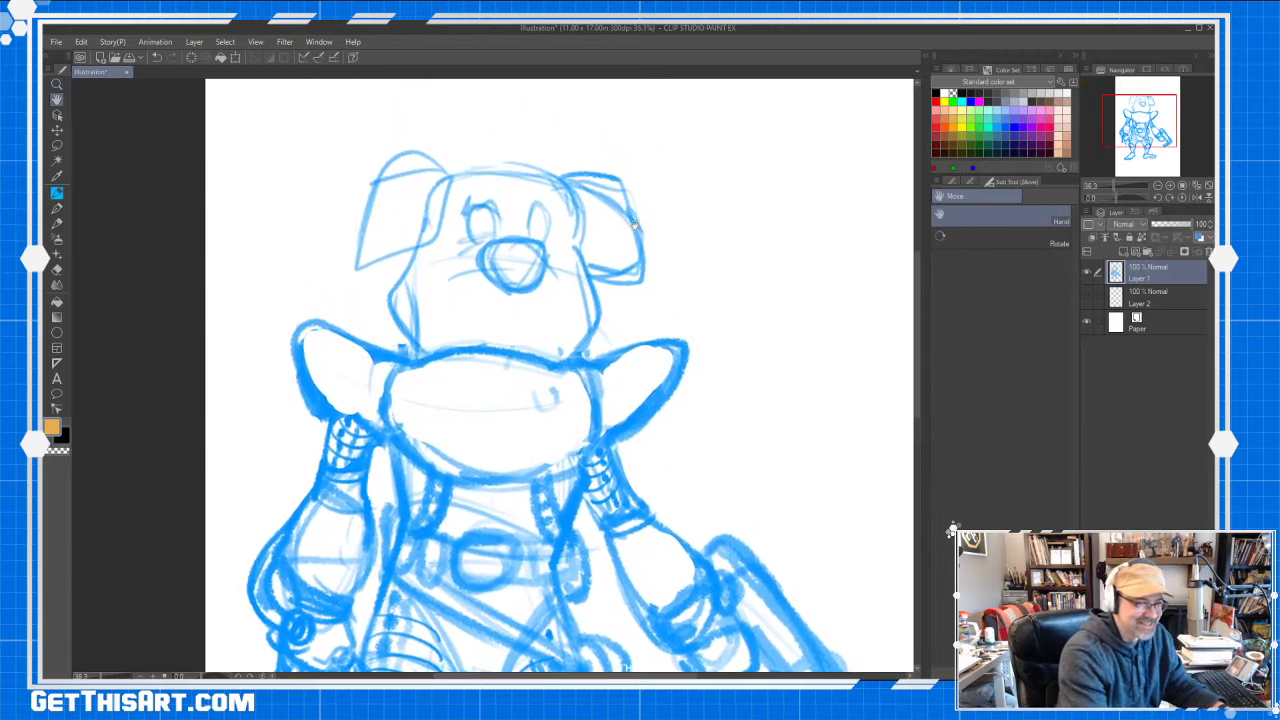
key("ctrl+space")
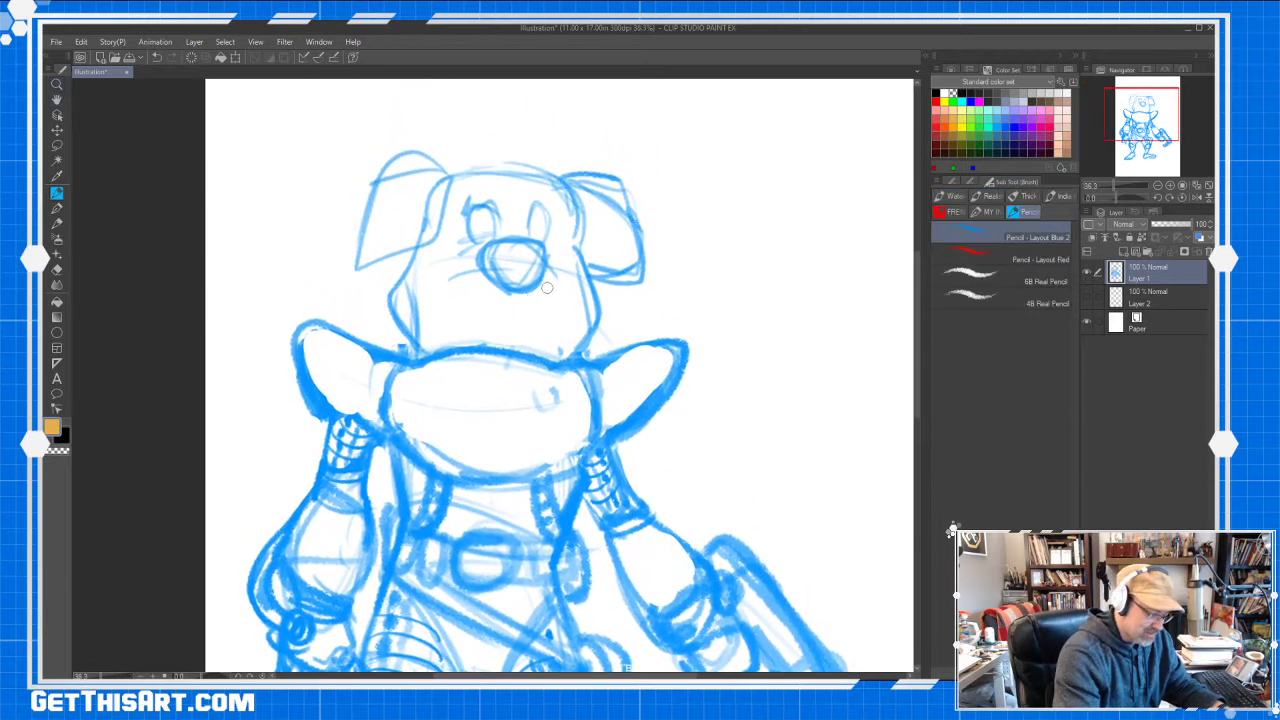
Sketch a large rounded muzzle curving down from both sides of the nose to the chest armour's upper edge
mouse_move(480, 256)
left_mouse_down()
mouse_move(435, 284)
mouse_move(440, 346)
left_mouse_up()
mouse_move(563, 260)
left_mouse_down()
mouse_move(576, 322)
mouse_move(562, 354)
left_mouse_up()
left_click_drag(484, 250, 432, 338)
mouse_move(548, 260)
left_mouse_down()
mouse_move(573, 290)
mouse_move(563, 346)
left_mouse_up()
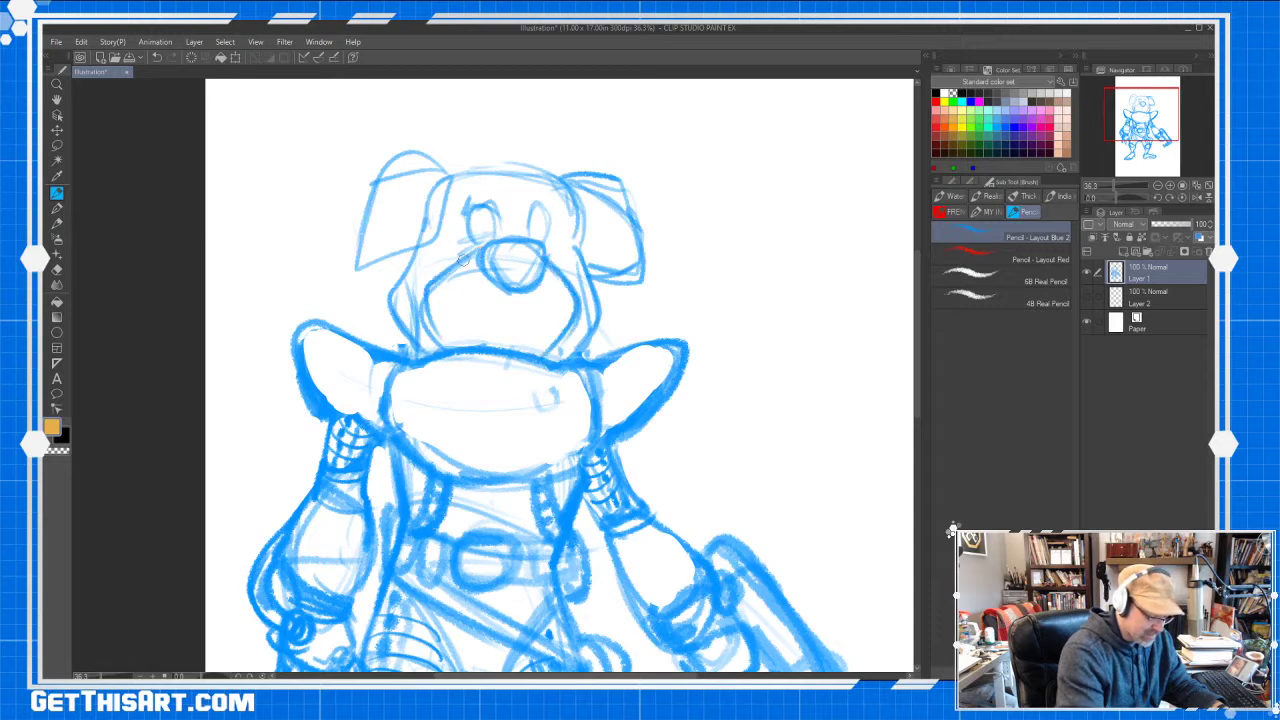
left_click_drag(452, 270, 440, 347)
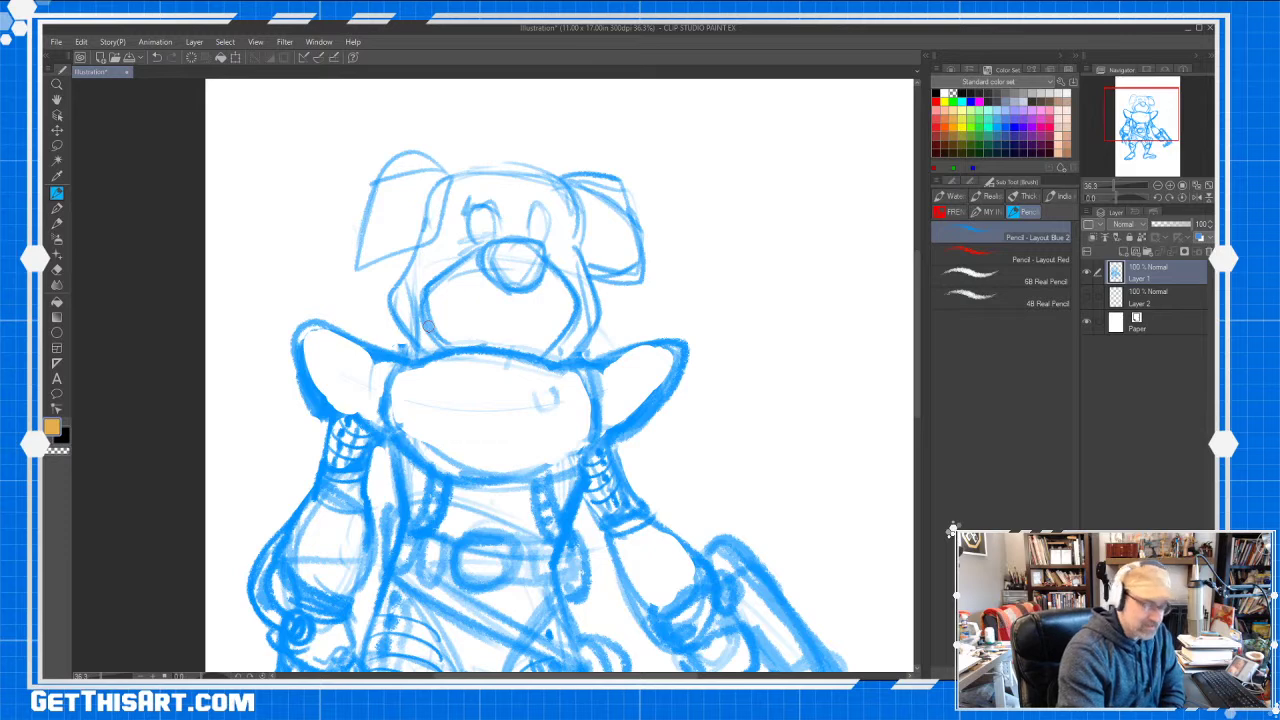
Add thick, slanted worried eyebrows above the eyes and dark pupils inside them
left_click_drag(460, 213, 499, 196)
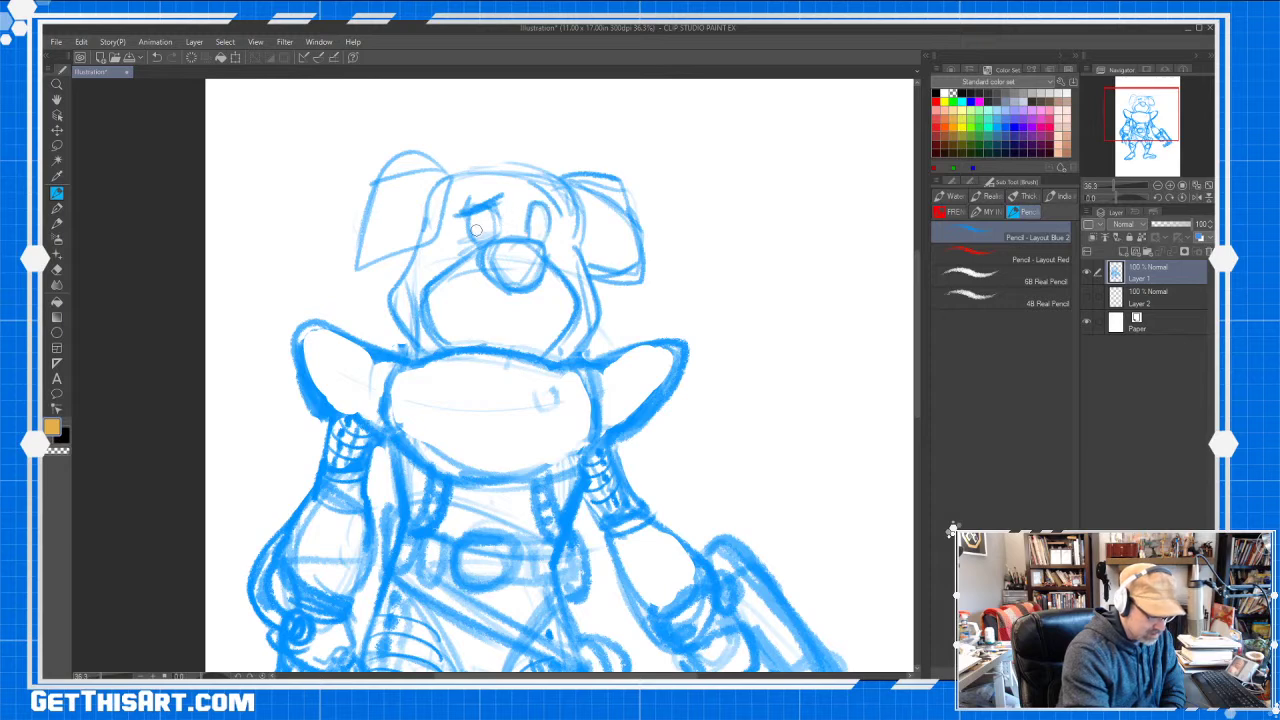
mouse_move(476, 230)
left_mouse_down()
mouse_move(534, 236)
mouse_move(534, 224)
mouse_move(484, 236)
mouse_move(502, 199)
mouse_move(526, 187)
mouse_move(504, 191)
mouse_move(557, 203)
mouse_move(527, 210)
mouse_move(523, 230)
left_mouse_up()
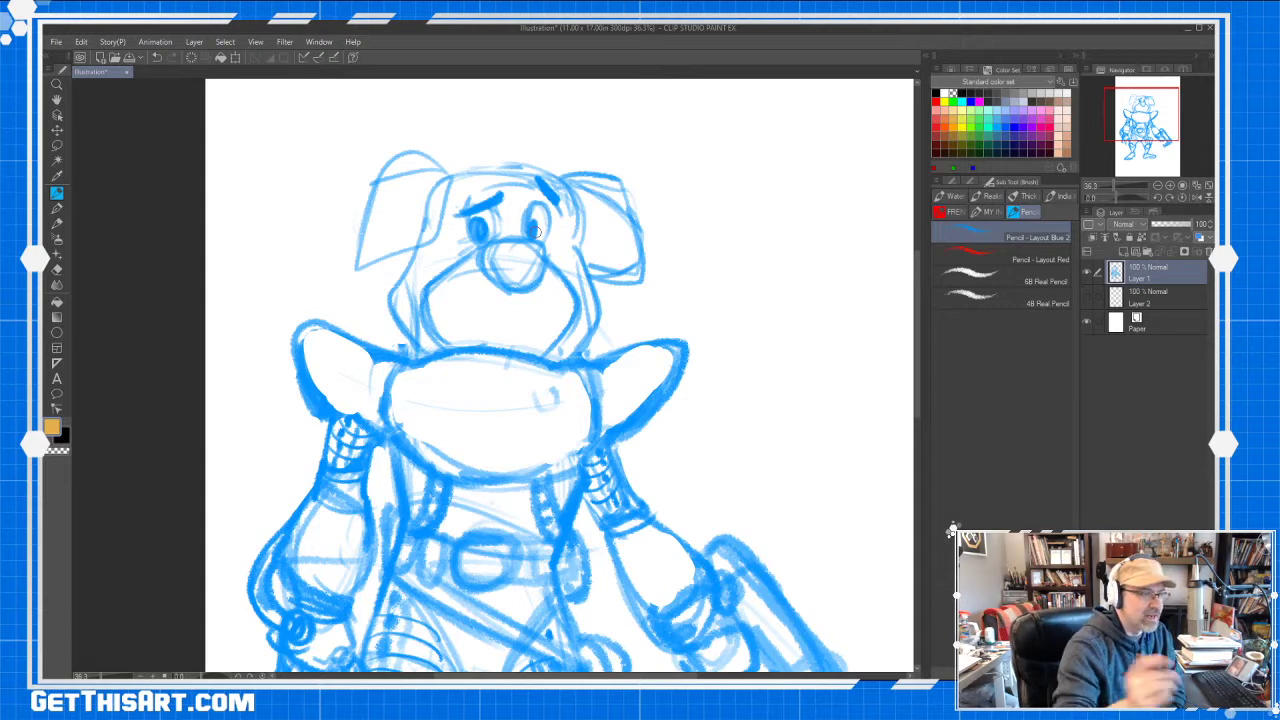
left_click_drag(917, 338, 917, 342)
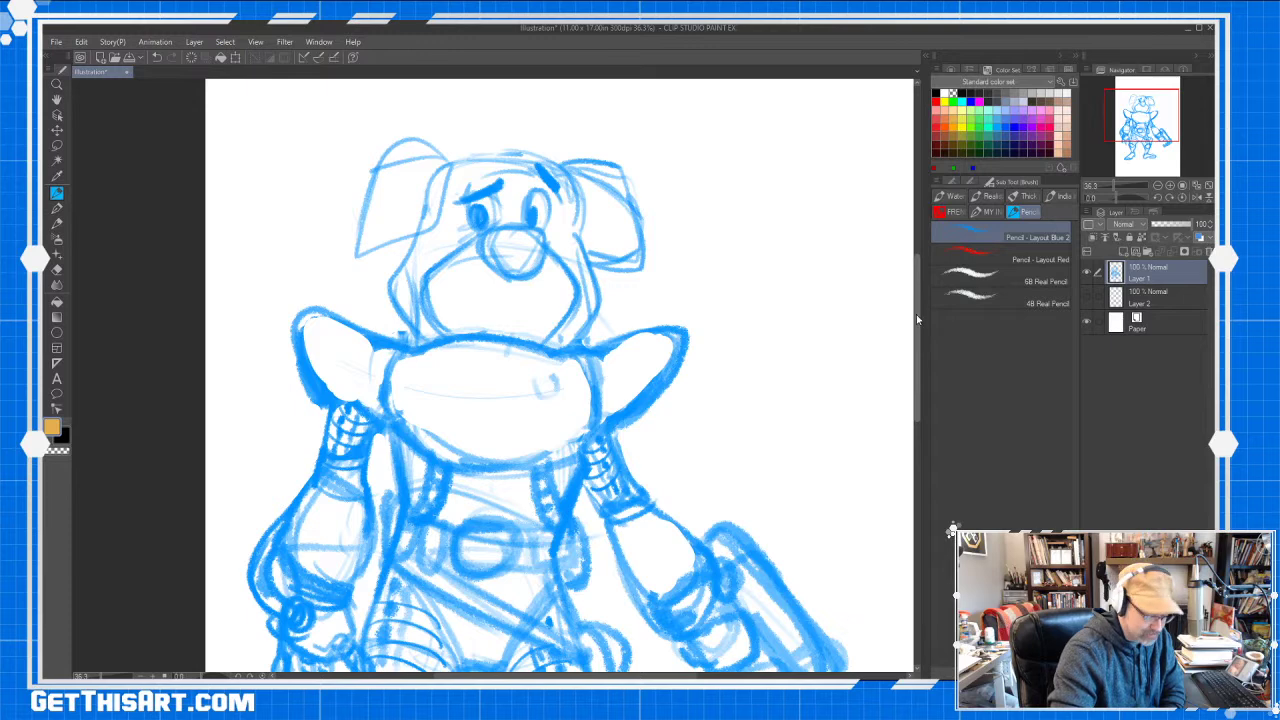
left_click_drag(916, 318, 916, 315)
Erase the rounded top of the ear opposite the gun side and redraw it as a smooth folded flap
key("e")
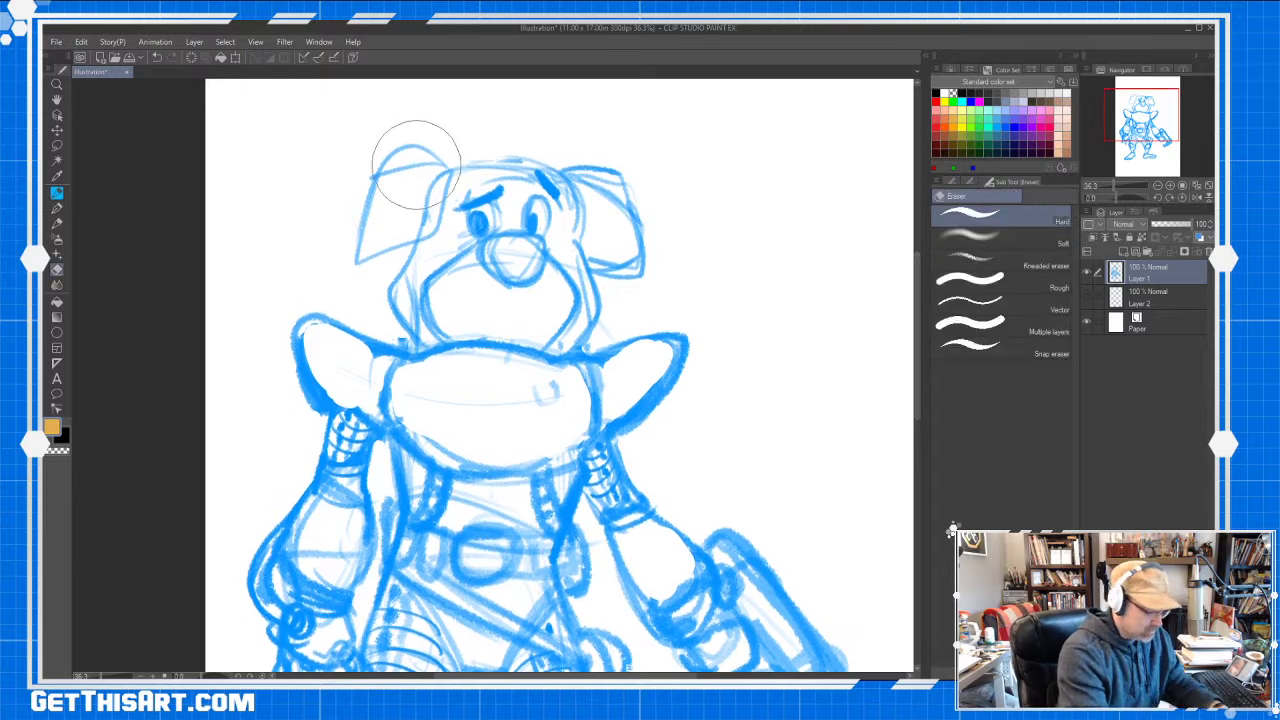
mouse_move(416, 165)
left_mouse_down()
mouse_move(386, 155)
mouse_move(422, 150)
left_mouse_up()
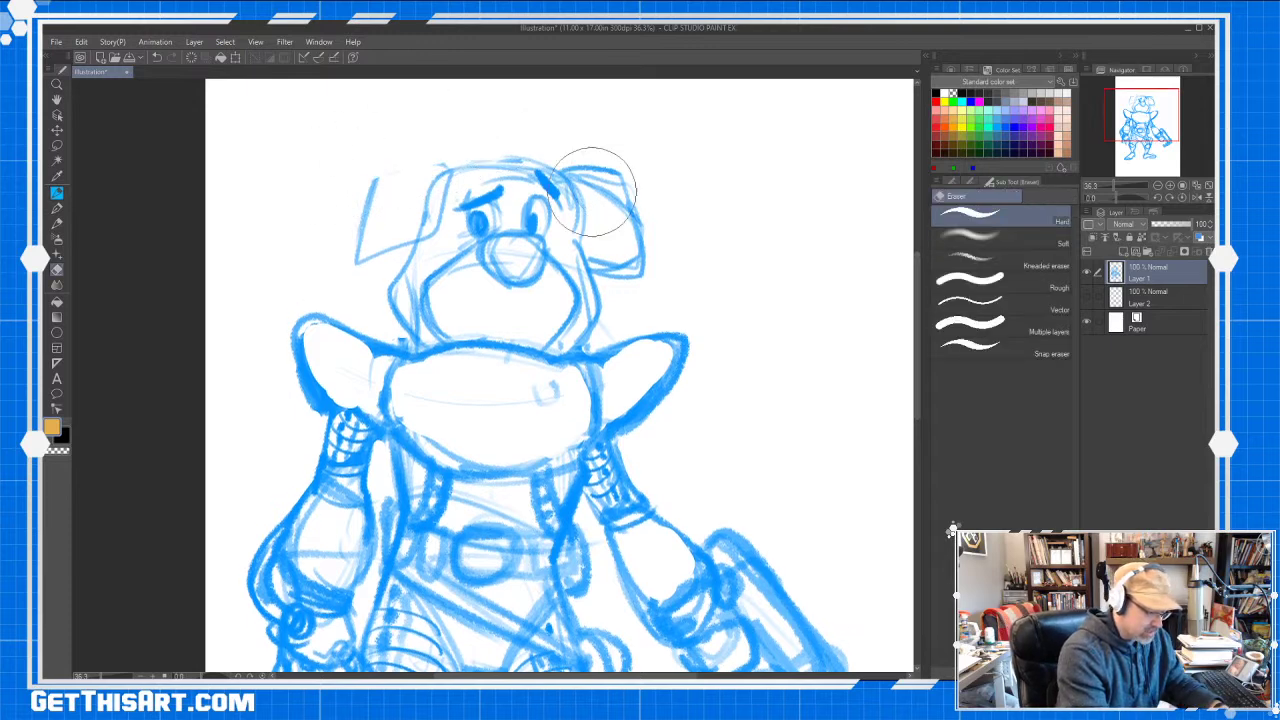
mouse_move(592, 192)
left_mouse_down()
mouse_move(600, 237)
mouse_move(634, 199)
mouse_move(579, 160)
mouse_move(497, 147)
mouse_move(511, 155)
mouse_move(418, 155)
mouse_move(380, 172)
mouse_move(367, 159)
mouse_move(354, 238)
mouse_move(394, 265)
mouse_move(414, 253)
mouse_move(455, 165)
left_mouse_up()
key("p")
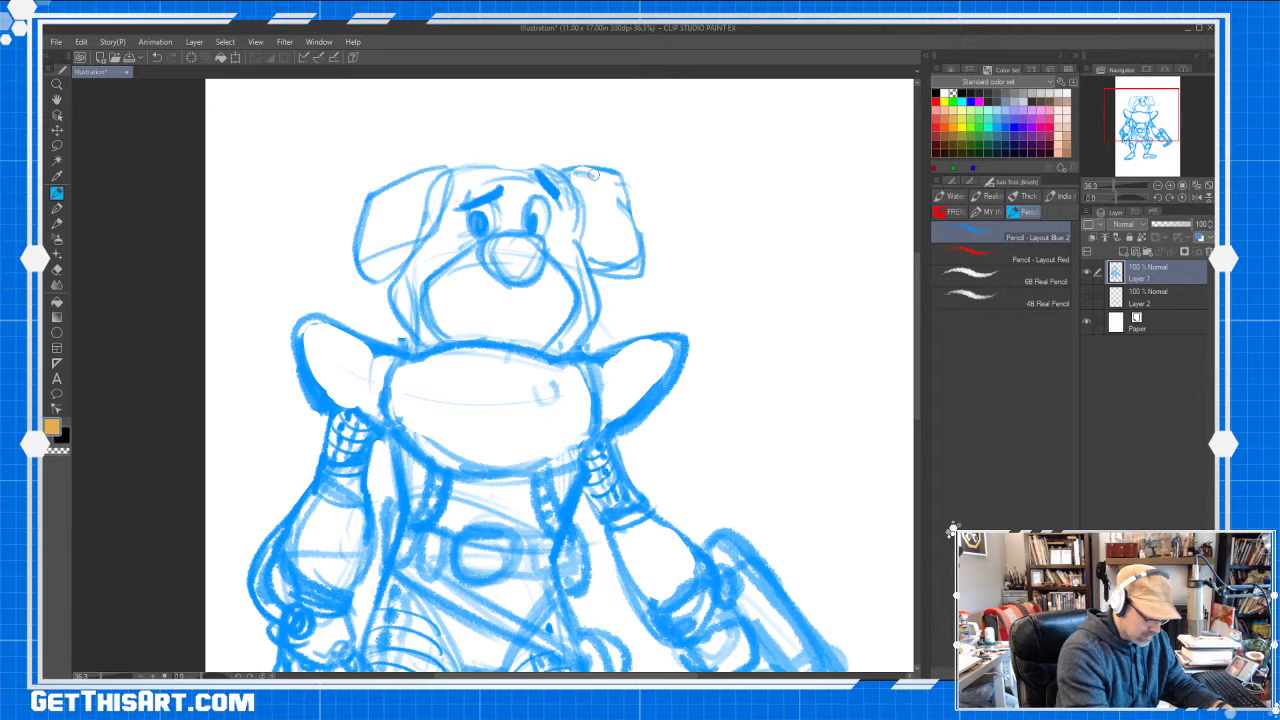
Erase the drooping ear on the gun side of the head with the Hard eraser
key("e")
mouse_move(568, 175)
left_mouse_down()
mouse_move(577, 157)
mouse_move(620, 240)
left_mouse_up()
key("ctrl+space")
left_click_drag(777, 248, 753, 258)
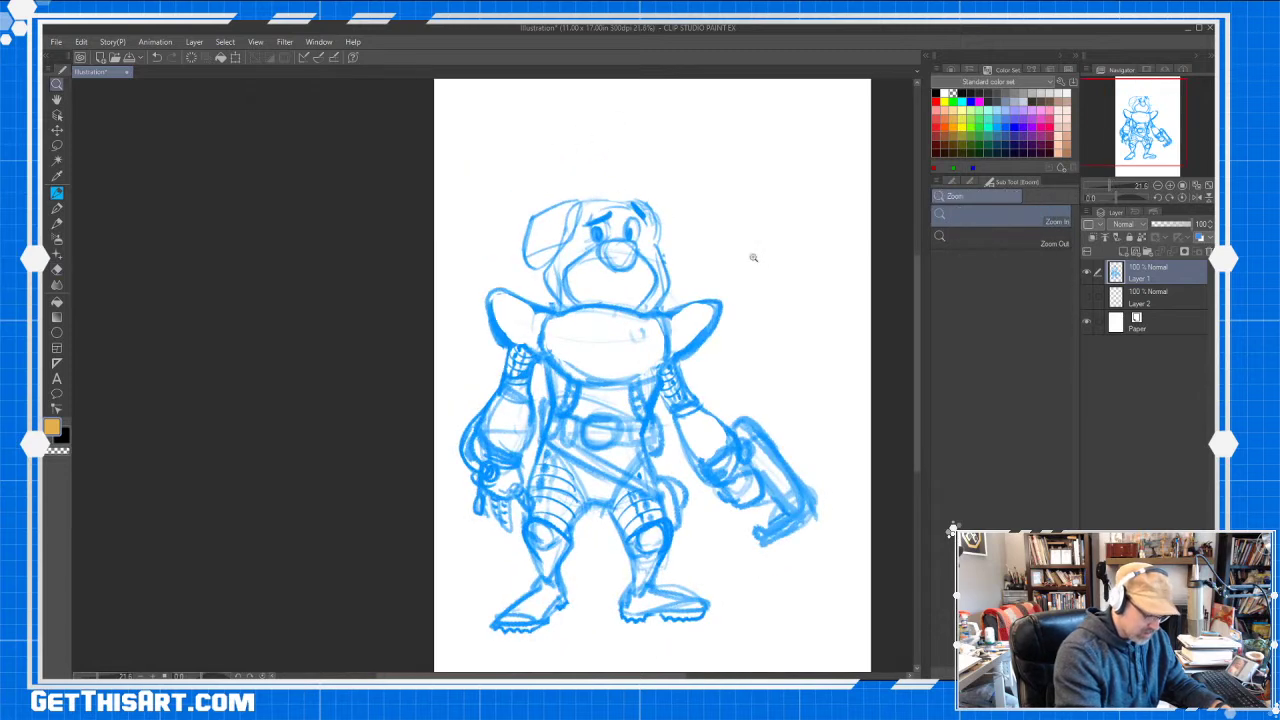
Sketch an upright pointed ear with an inner-ear curve on the gun side of the head
key("space")
left_click_drag(778, 372, 720, 386)
key("ctrl+space")
mouse_move(640, 252)
left_mouse_down()
mouse_move(660, 246)
mouse_move(654, 287)
left_mouse_up()
key("space")
mouse_move(538, 236)
left_mouse_down()
mouse_move(549, 208)
mouse_move(613, 212)
mouse_move(621, 272)
mouse_move(583, 306)
left_mouse_up()
mouse_move(583, 306)
left_mouse_down()
mouse_move(620, 274)
mouse_move(624, 220)
left_mouse_up()
left_click_drag(536, 230, 579, 164)
mouse_move(568, 248)
left_mouse_down()
mouse_move(569, 218)
mouse_move(600, 250)
mouse_move(580, 300)
left_mouse_up()
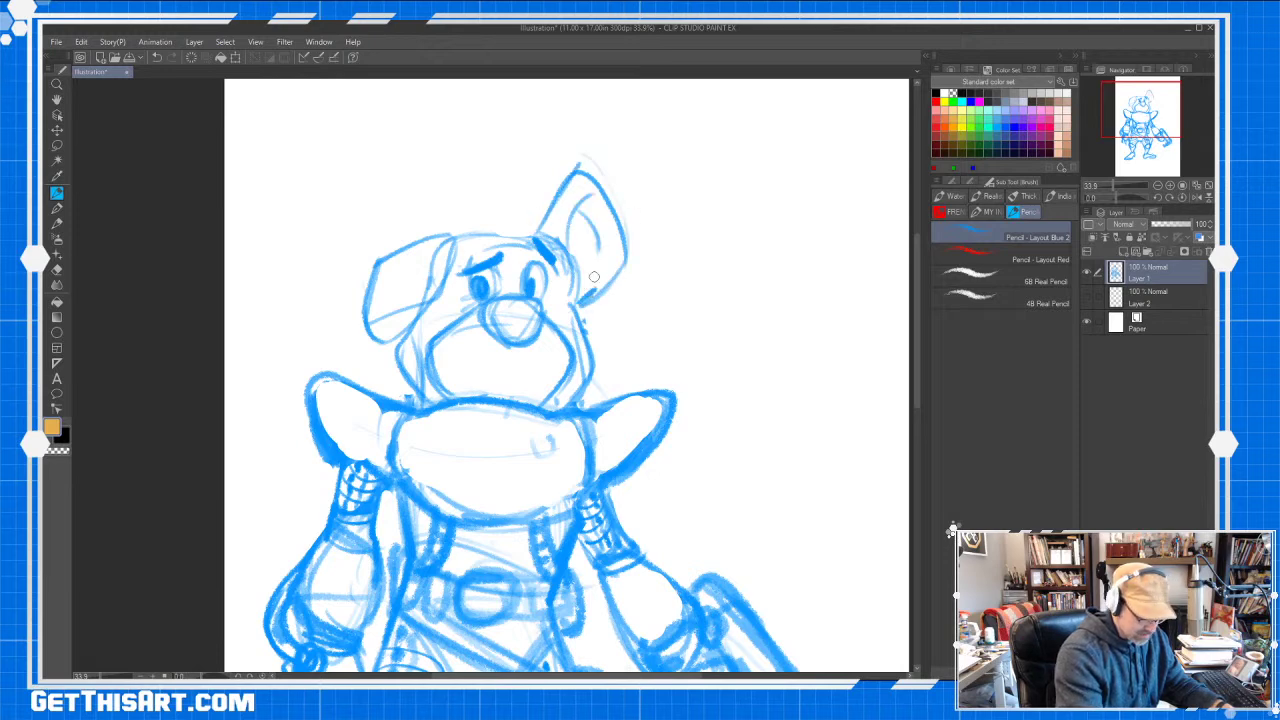
Erase the eyes with the Hard eraser and redraw them as ovals with dark pupils, slightly closer to the gun side
key("e")
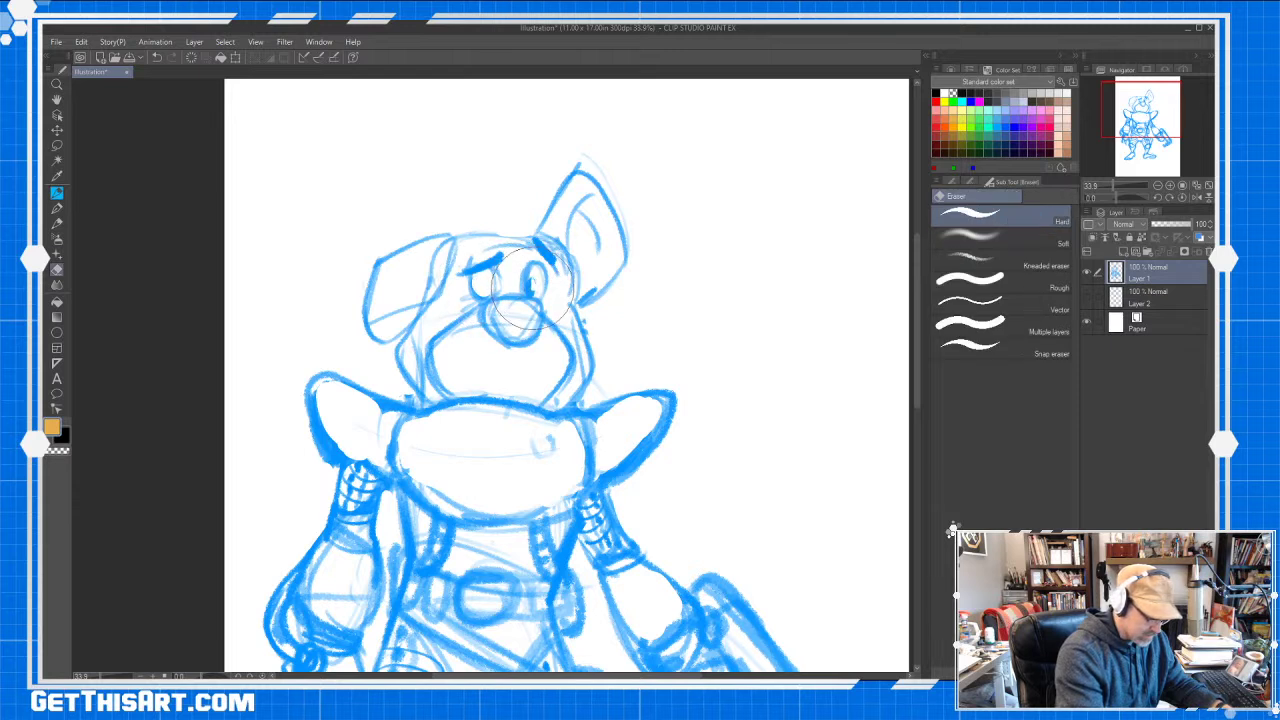
left_click_drag(535, 290, 488, 283)
key("b")
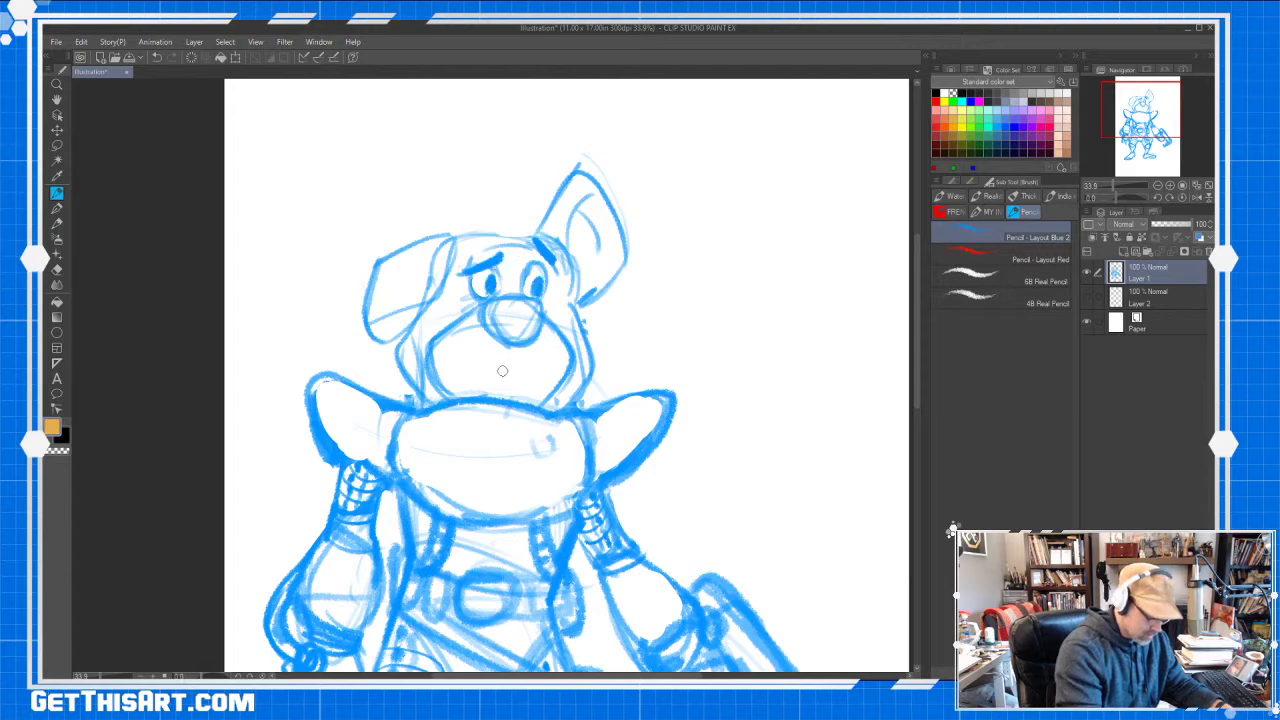
Sketch a short, uneven mouth with a lower-lip line on the muzzle, undoing stray strokes, and darken the nose outline
mouse_move(522, 347)
left_mouse_down()
mouse_move(458, 383)
mouse_move(512, 371)
mouse_move(467, 368)
mouse_move(506, 363)
mouse_move(516, 377)
left_mouse_up()
key("ctrl+z")
key("ctrl+z")
mouse_move(490, 302)
left_mouse_down()
mouse_move(533, 298)
mouse_move(494, 337)
mouse_move(481, 309)
left_mouse_up()
Add a spiky hair tuft on top of the head and pointed fur tufts on both cheeks
mouse_move(453, 237)
left_mouse_down()
mouse_move(373, 341)
mouse_move(455, 242)
mouse_move(514, 204)
mouse_move(530, 222)
left_mouse_up()
mouse_move(410, 322)
left_mouse_down()
mouse_move(382, 362)
mouse_move(402, 350)
left_mouse_up()
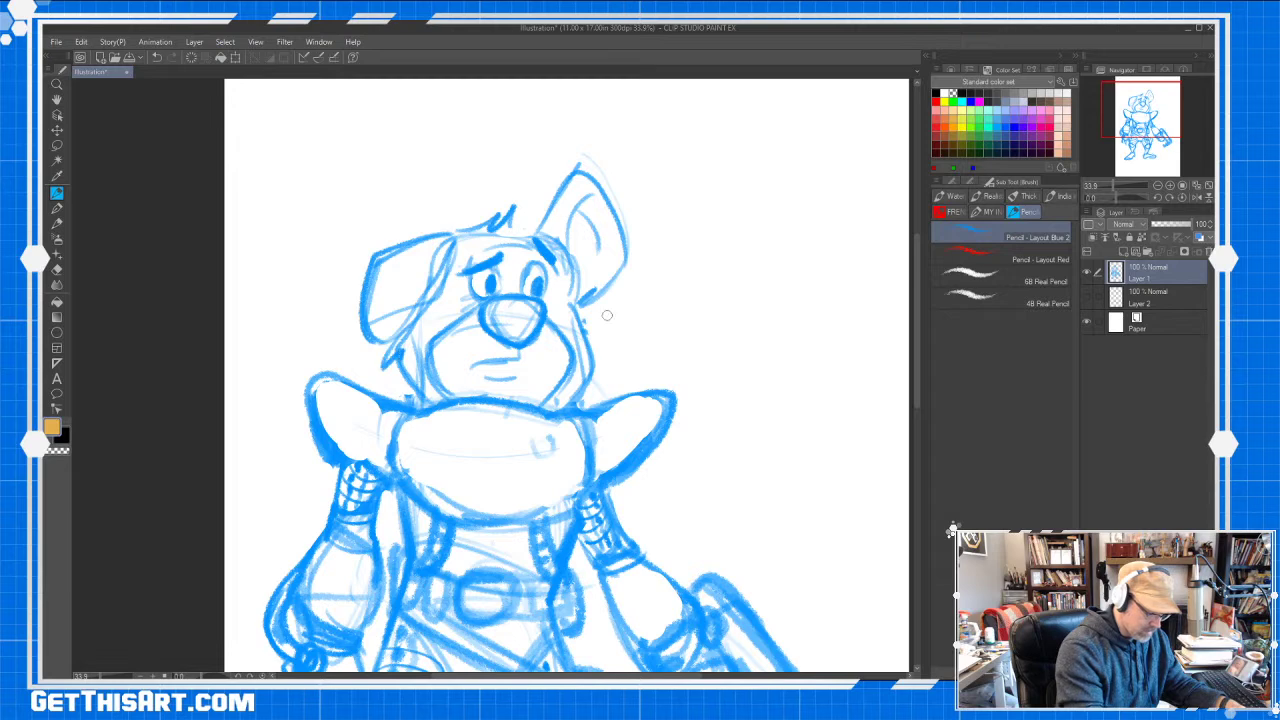
left_click_drag(582, 318, 603, 355)
key("ctrl+space")
left_click_drag(750, 287, 700, 290)
key("space")
left_click_drag(802, 378, 703, 337)
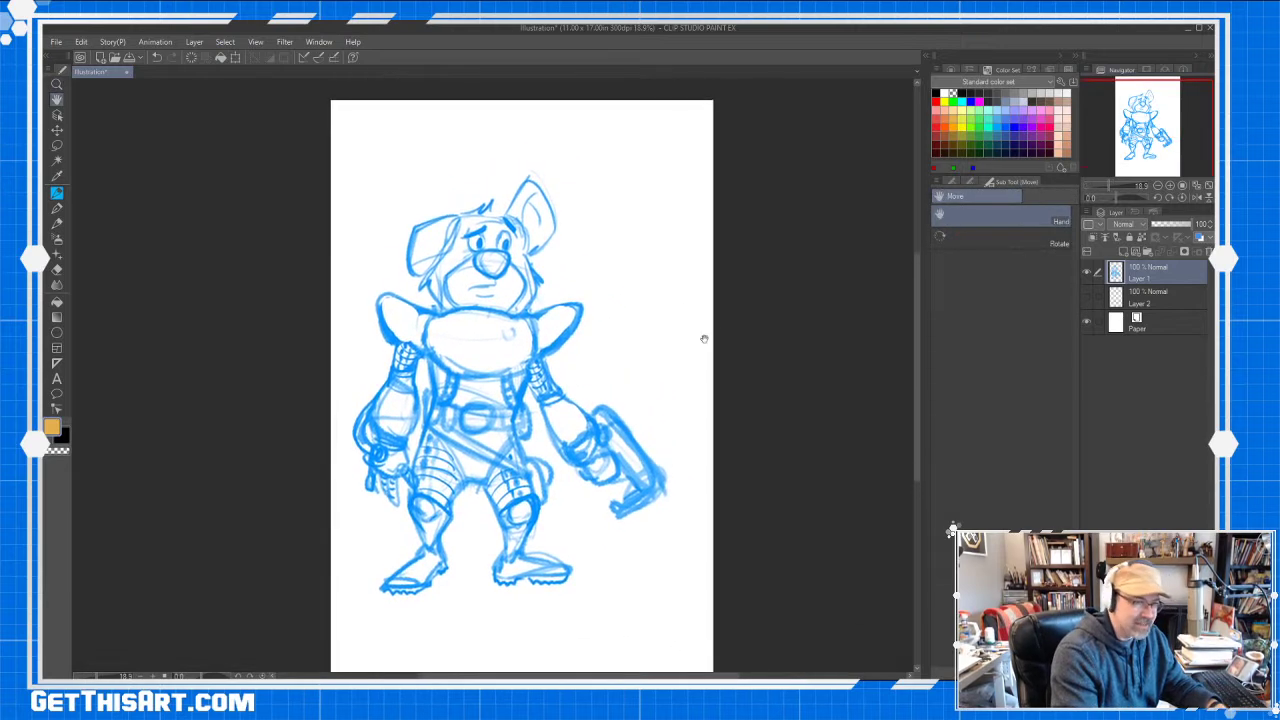
Shift the whole character drawing slightly up and to the right on the page with the Move layer tool
key("slash")
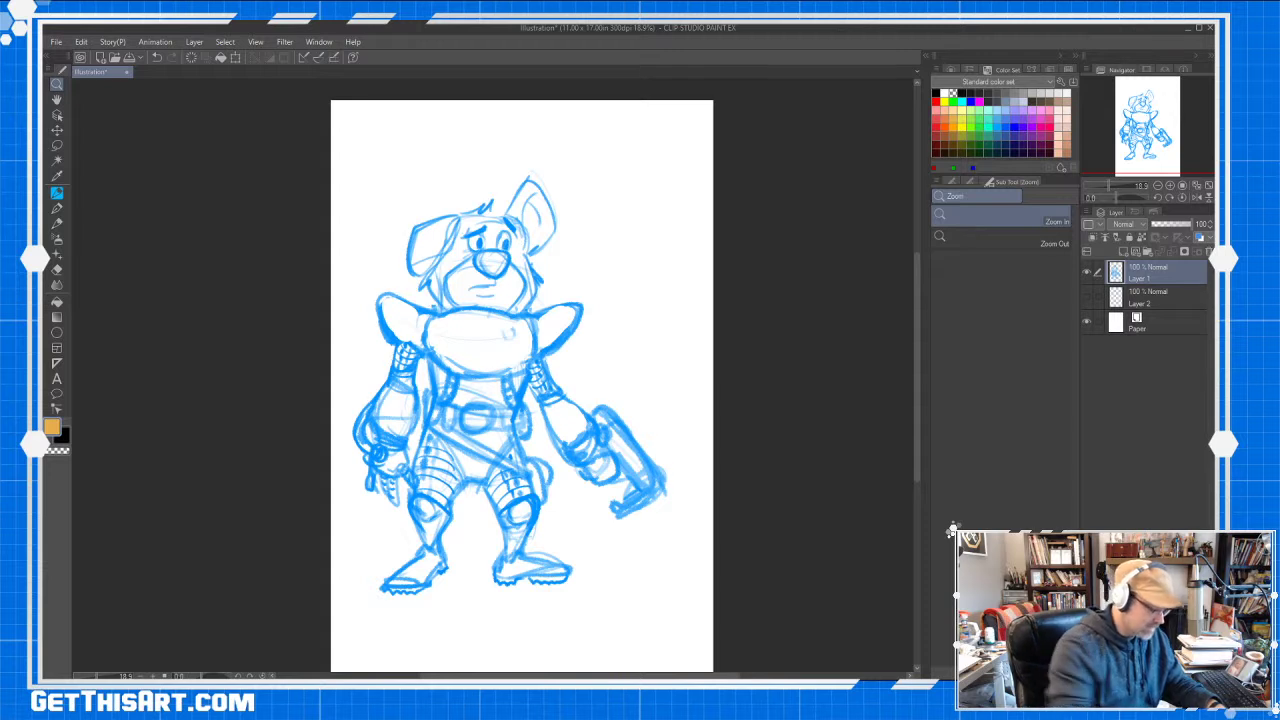
left_click(57, 130)
left_click_drag(500, 229, 514, 222)
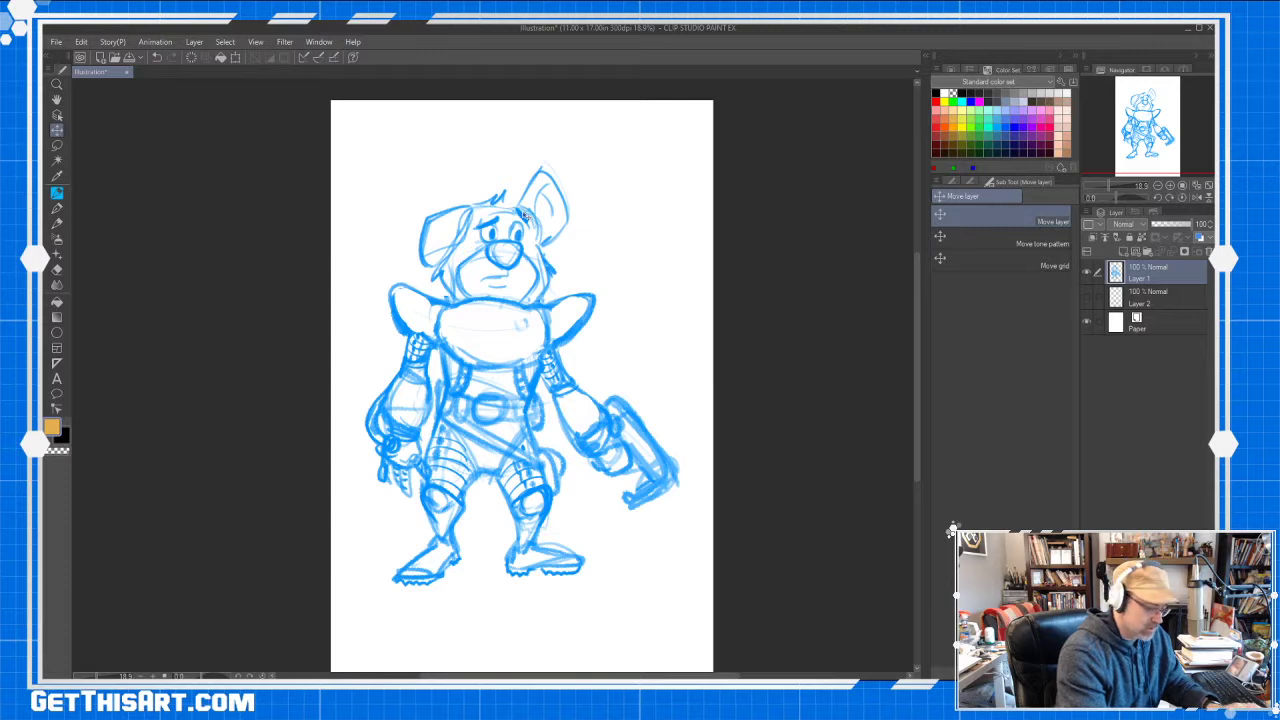
left_click_drag(527, 211, 530, 209)
key("b")
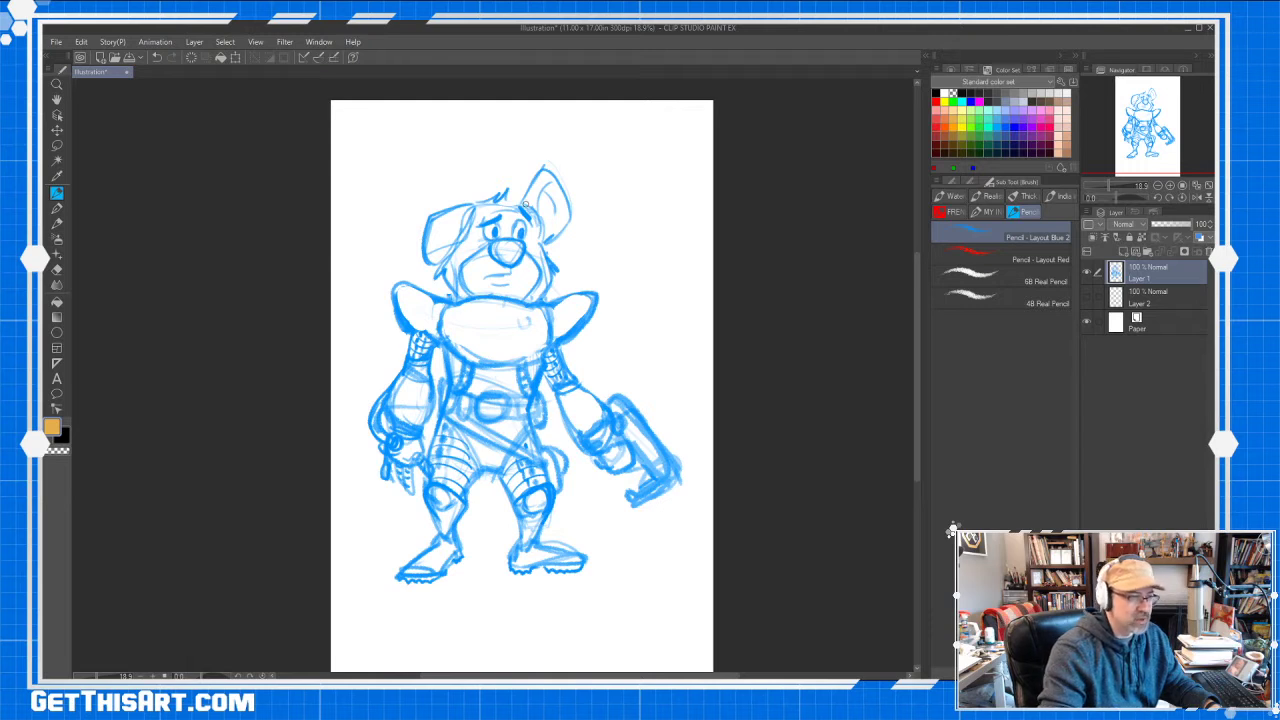
Erase and redraw the outer edge of the drooping ear with a cleaner curve, and darken the upright ear's outline
left_click_drag(917, 318, 919, 320)
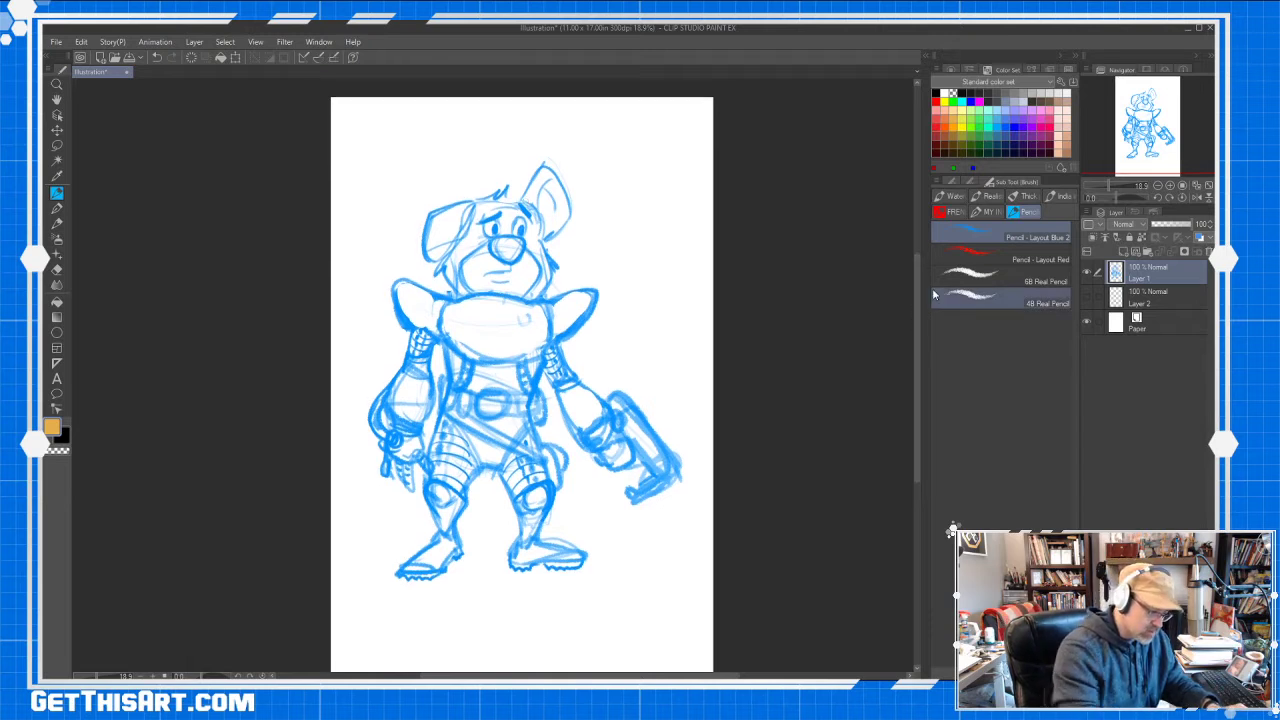
key("e")
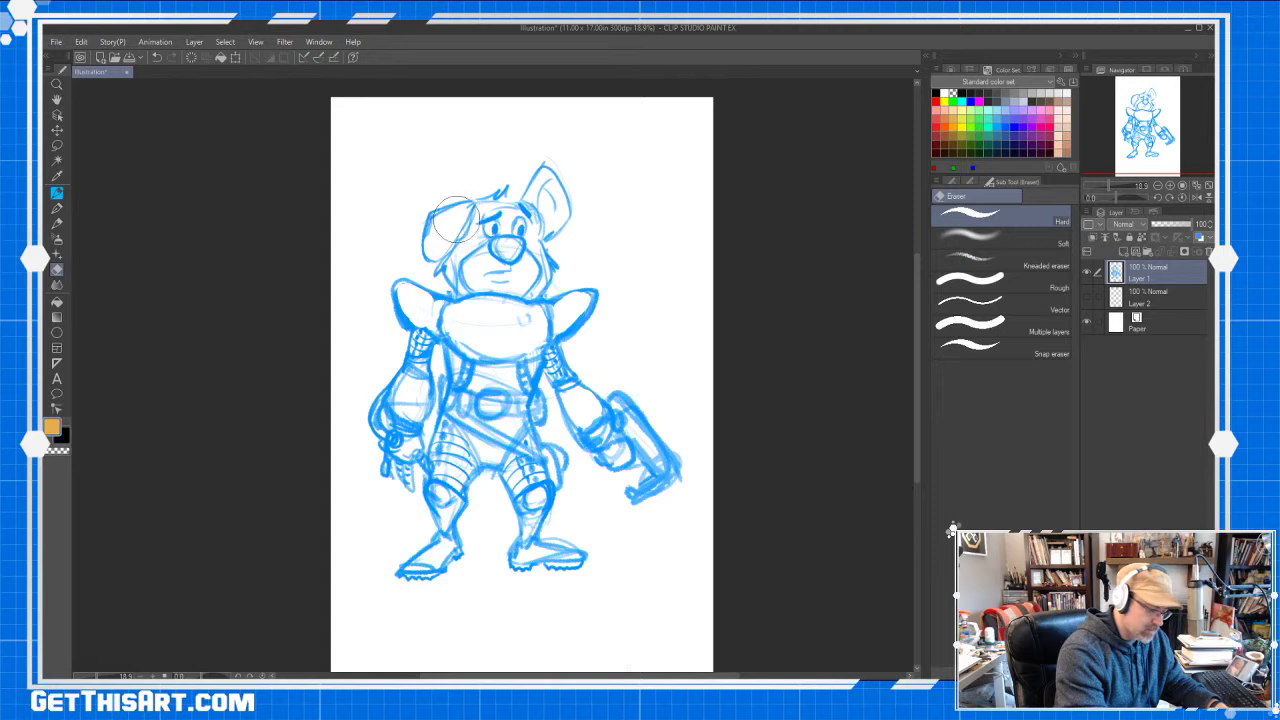
mouse_move(430, 235)
left_mouse_down()
mouse_move(465, 206)
mouse_move(447, 240)
mouse_move(504, 189)
mouse_move(437, 262)
left_mouse_up()
key("p")
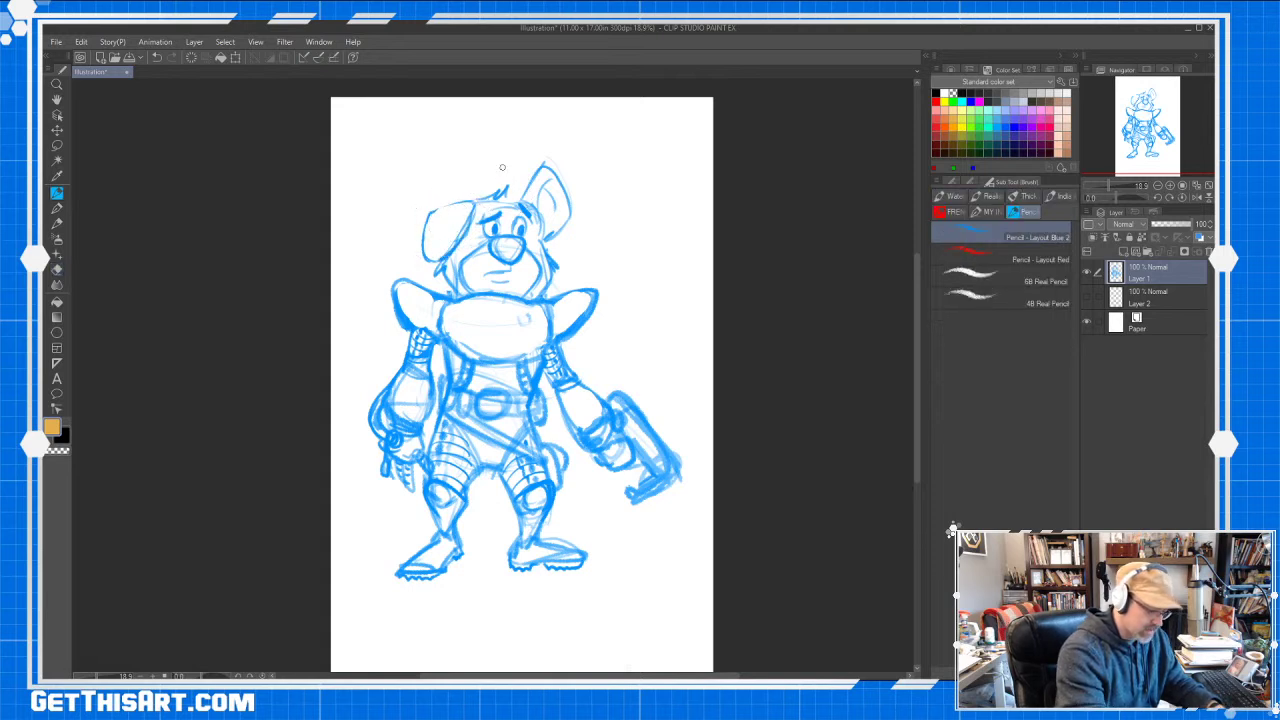
mouse_move(524, 199)
left_mouse_down()
mouse_move(545, 163)
mouse_move(566, 217)
mouse_move(549, 240)
left_mouse_up()
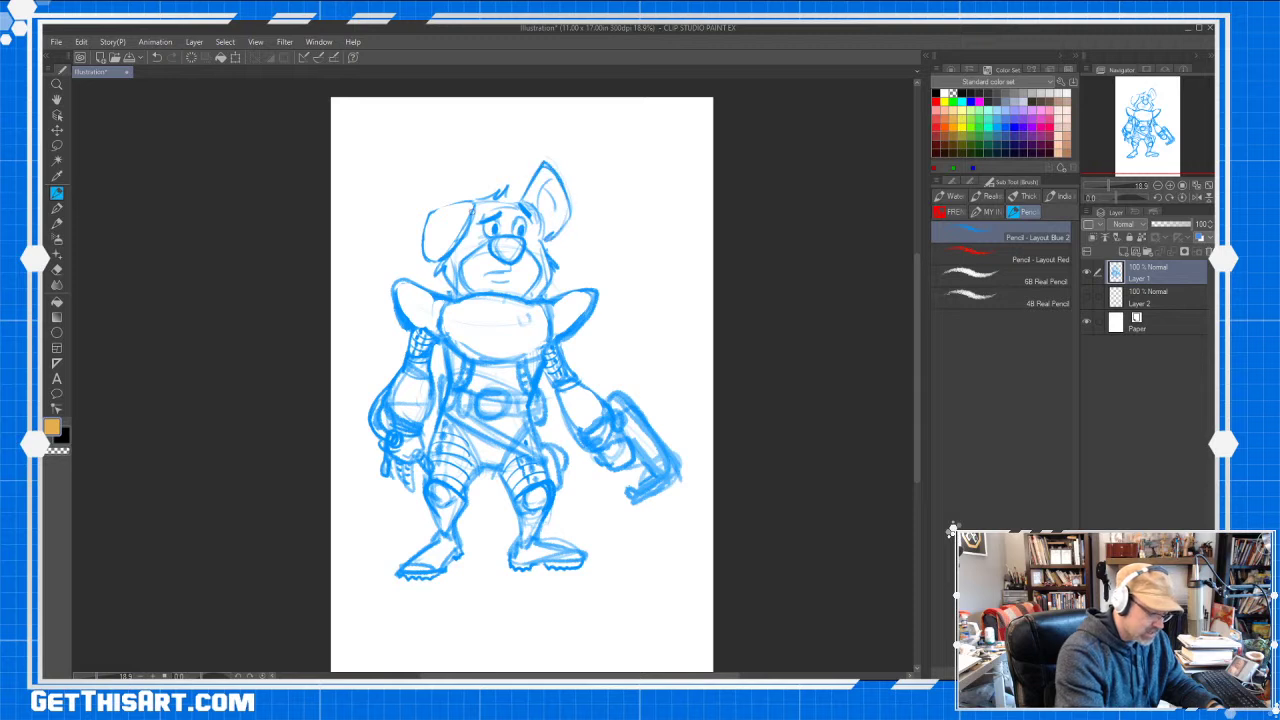
left_click_drag(464, 202, 446, 204)
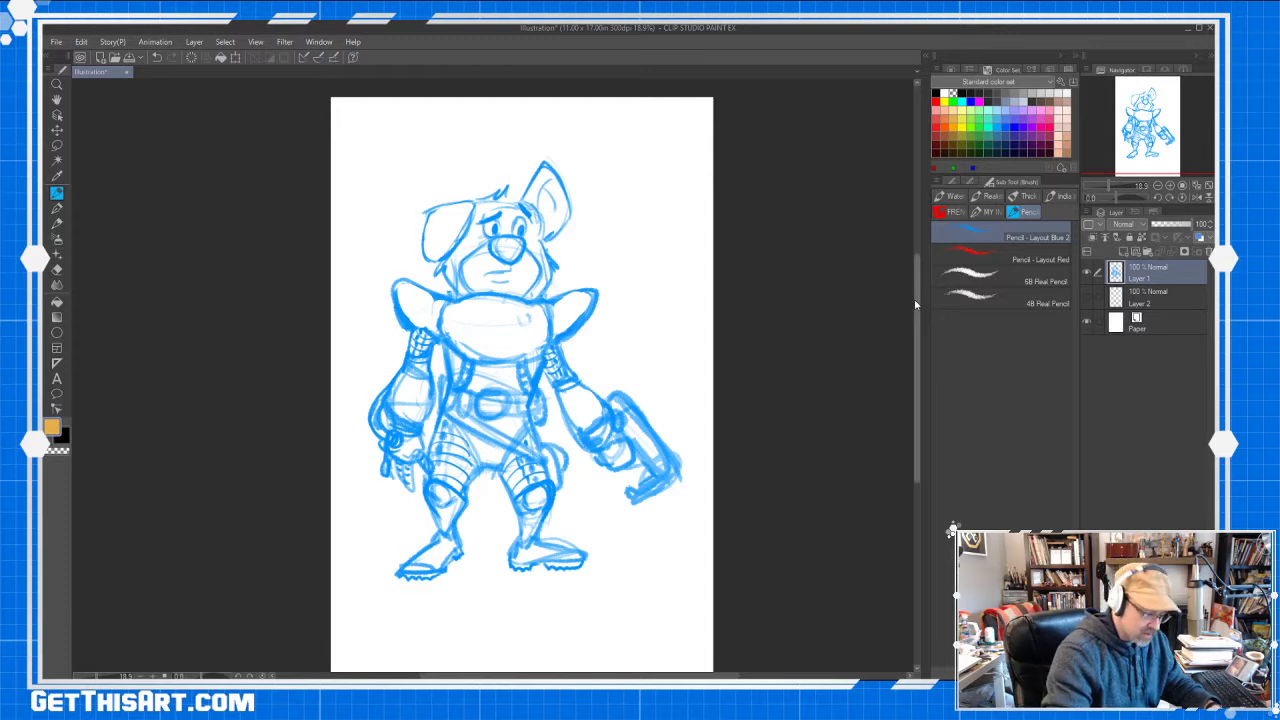
Draw a round badge on the gun side of the chest armour with the layout-blue pencil
left_click_drag(918, 306, 917, 308)
key("ctrl+space")
left_click_drag(740, 383, 757, 434)
left_click(736, 383, "ctrl")
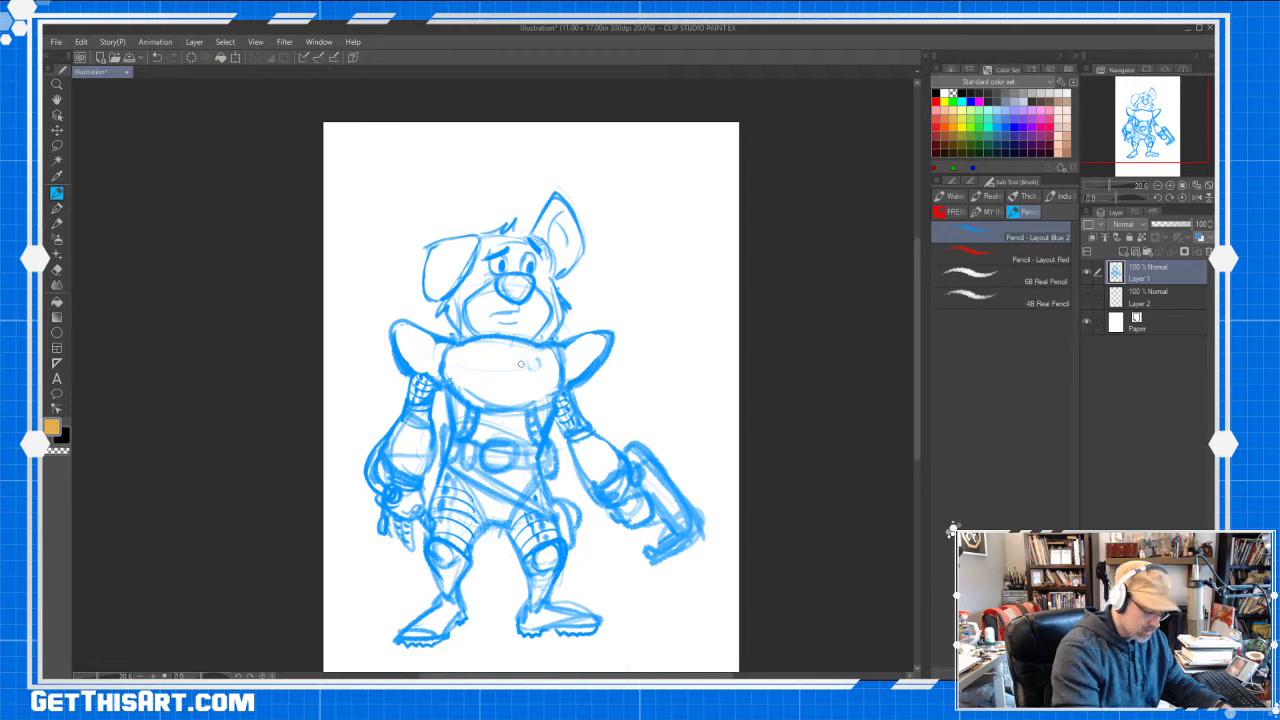
mouse_move(525, 361)
left_mouse_down()
mouse_move(549, 370)
mouse_move(535, 378)
mouse_move(555, 357)
mouse_move(548, 376)
left_mouse_up()
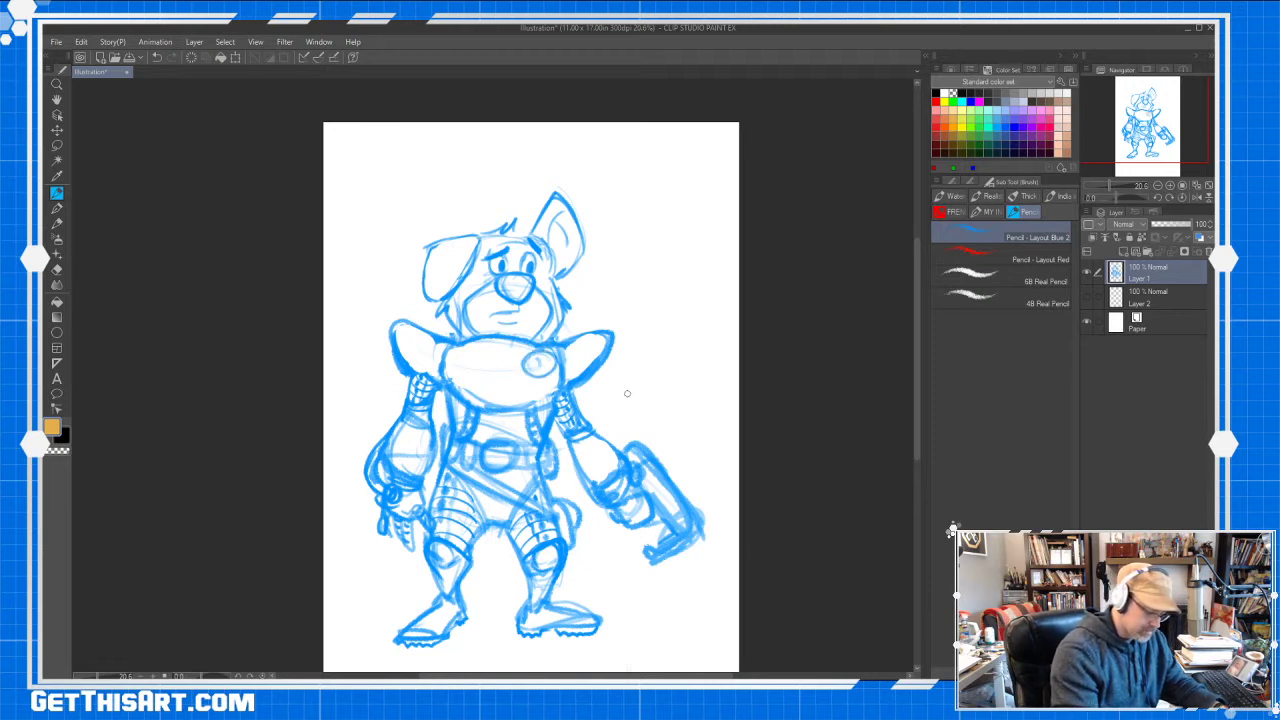
Handwrite "Detail" with an arrow to the ribbed upper arm and "Simplicty" with an arrow to the flared shoulder
left_click_drag(628, 358, 606, 401)
mouse_move(636, 341)
left_mouse_down()
mouse_move(646, 352)
mouse_move(685, 343)
mouse_move(684, 354)
mouse_move(594, 414)
left_mouse_up()
left_click_drag(632, 268, 586, 343)
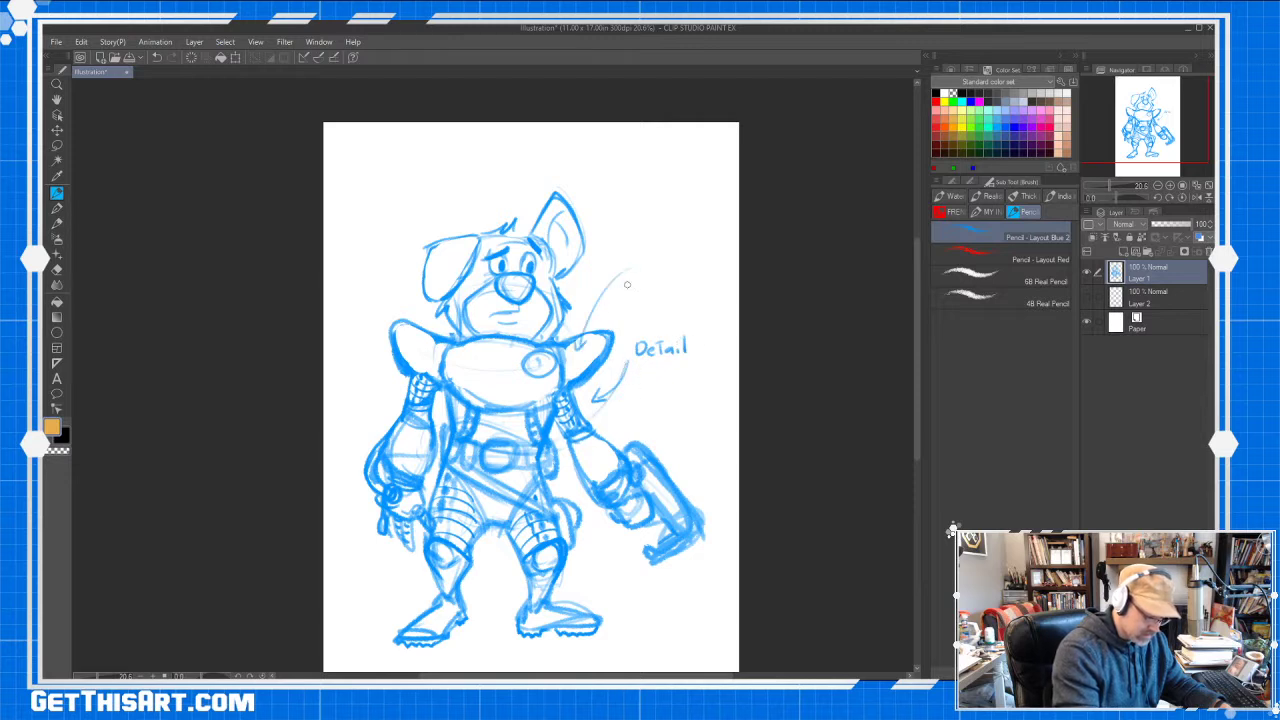
mouse_move(645, 243)
left_mouse_down()
mouse_move(635, 268)
mouse_move(681, 262)
left_mouse_up()
left_click_drag(688, 254, 692, 262)
mouse_move(696, 240)
left_mouse_down()
mouse_move(697, 262)
mouse_move(702, 248)
left_mouse_up()
left_click_drag(702, 250, 698, 270)
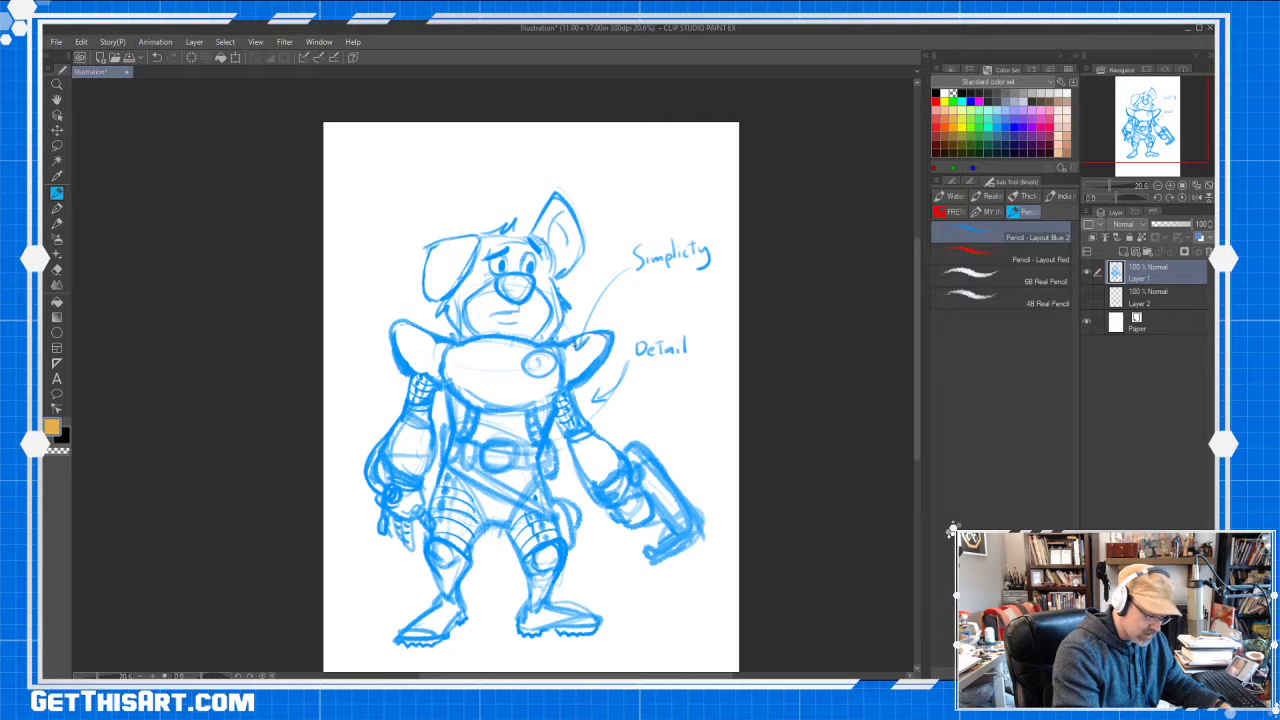
Undo the handwritten notes and both arrows beside the character
key("ctrl+z")
key("ctrl+z")
key("ctrl+z")
key("ctrl+z")
key("ctrl+z")
key("ctrl+z")
key("ctrl+z")
key("ctrl+z")
key("ctrl+z")
key("ctrl+z")
key("ctrl+z")
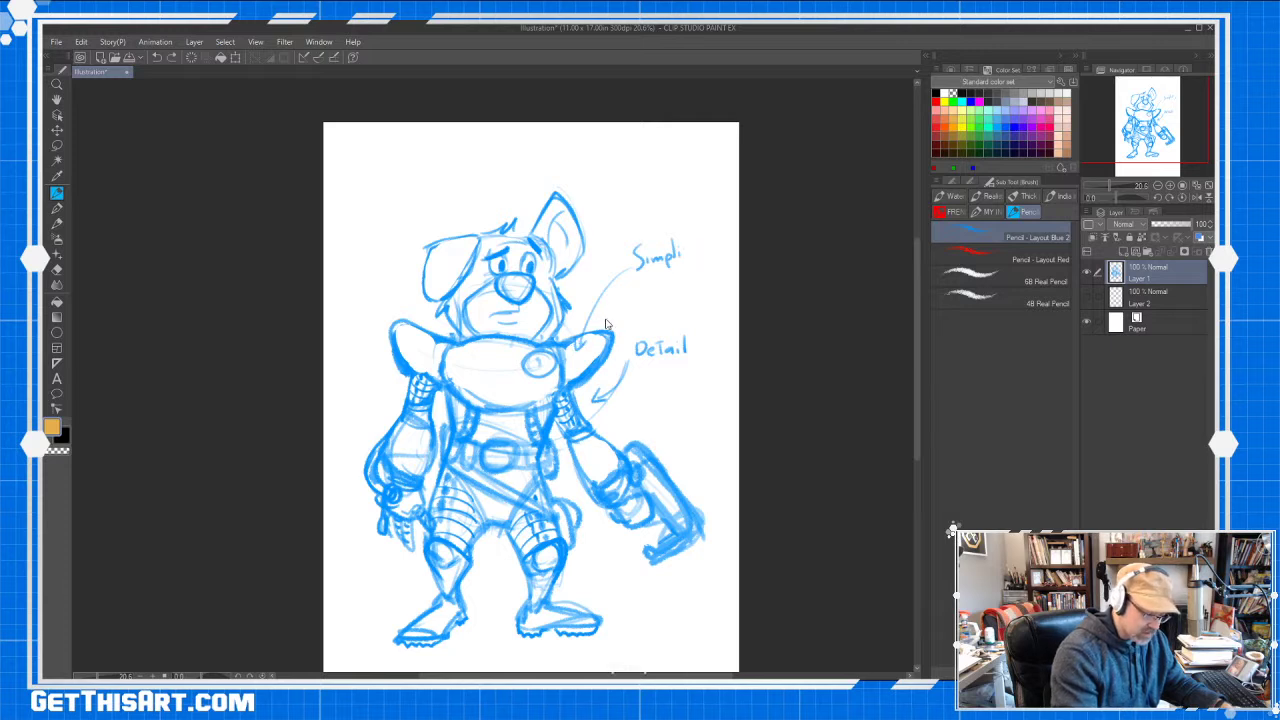
key("ctrl+z")
key("ctrl+z")
key("ctrl+z")
key("ctrl+z")
key("ctrl+z")
key("ctrl+z")
key("ctrl+z")
key("ctrl+z")
key("ctrl+z")
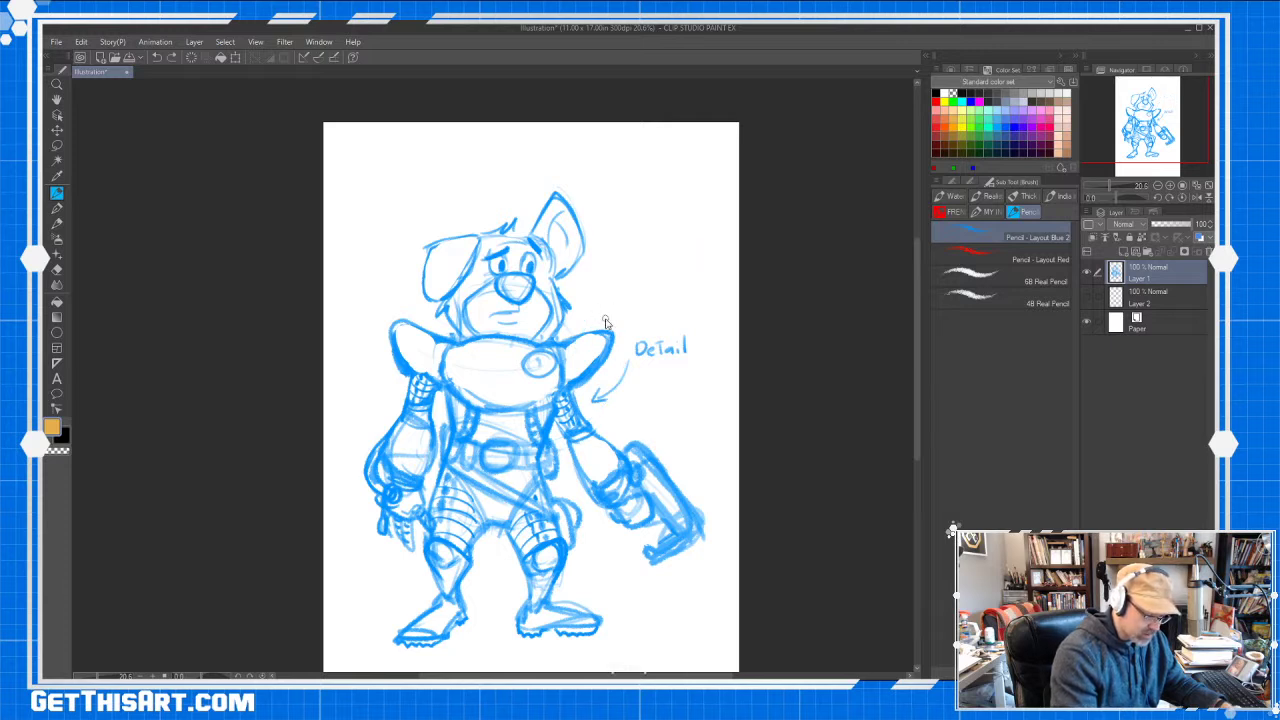
key("ctrl+z")
key("ctrl+z")
key("ctrl+z")
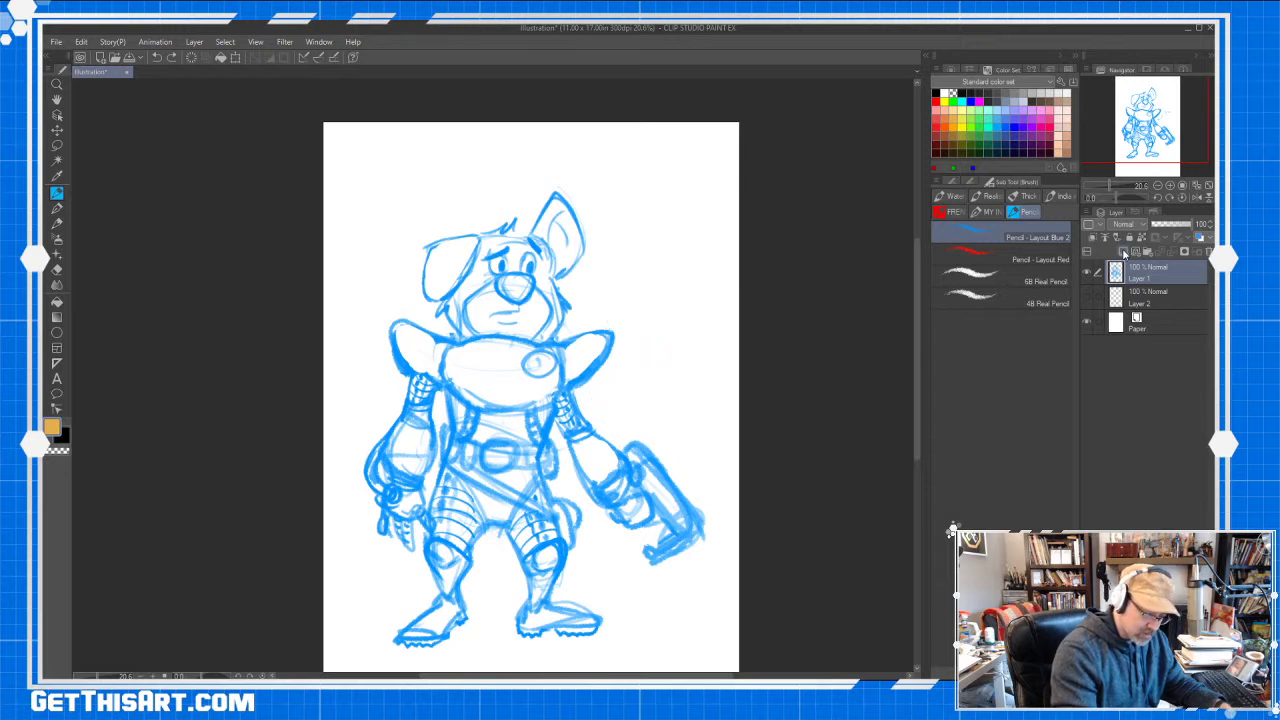
Add a new raster layer above the sketch layer and choose the Inker - Nib Letterer brush
key("ctrl+shift+n")
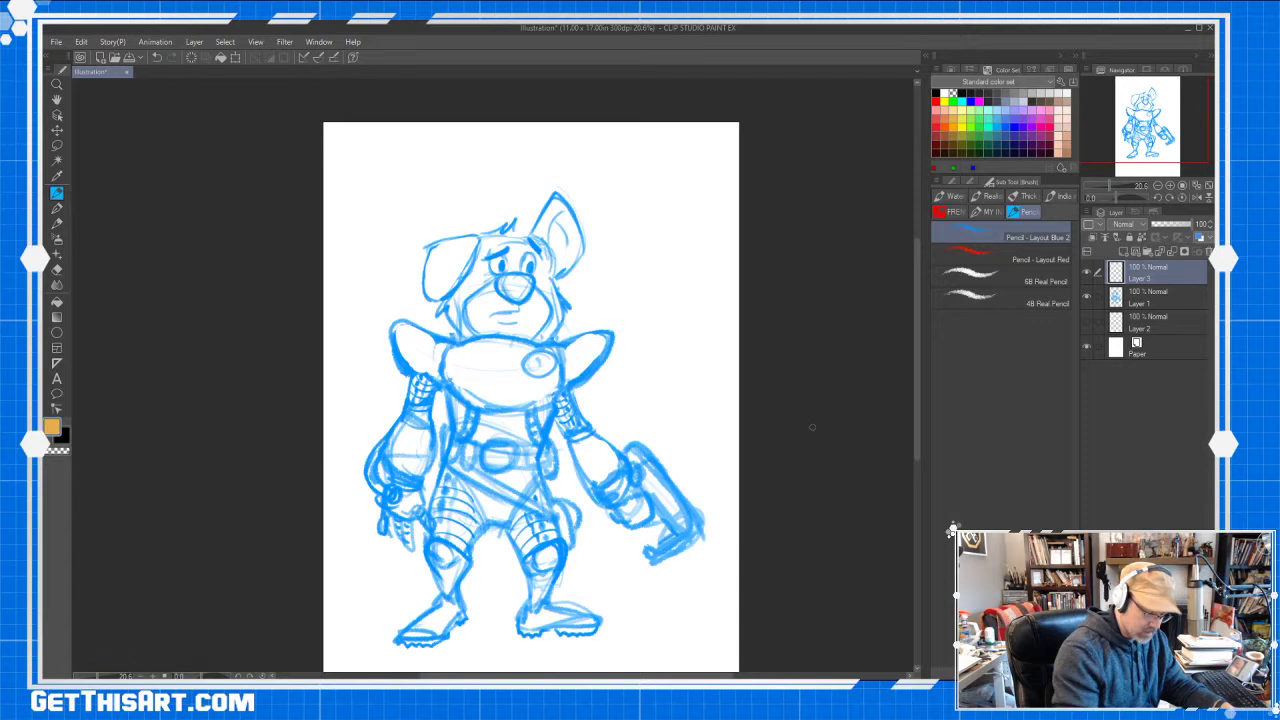
left_click(990, 212)
left_click(1000, 385)
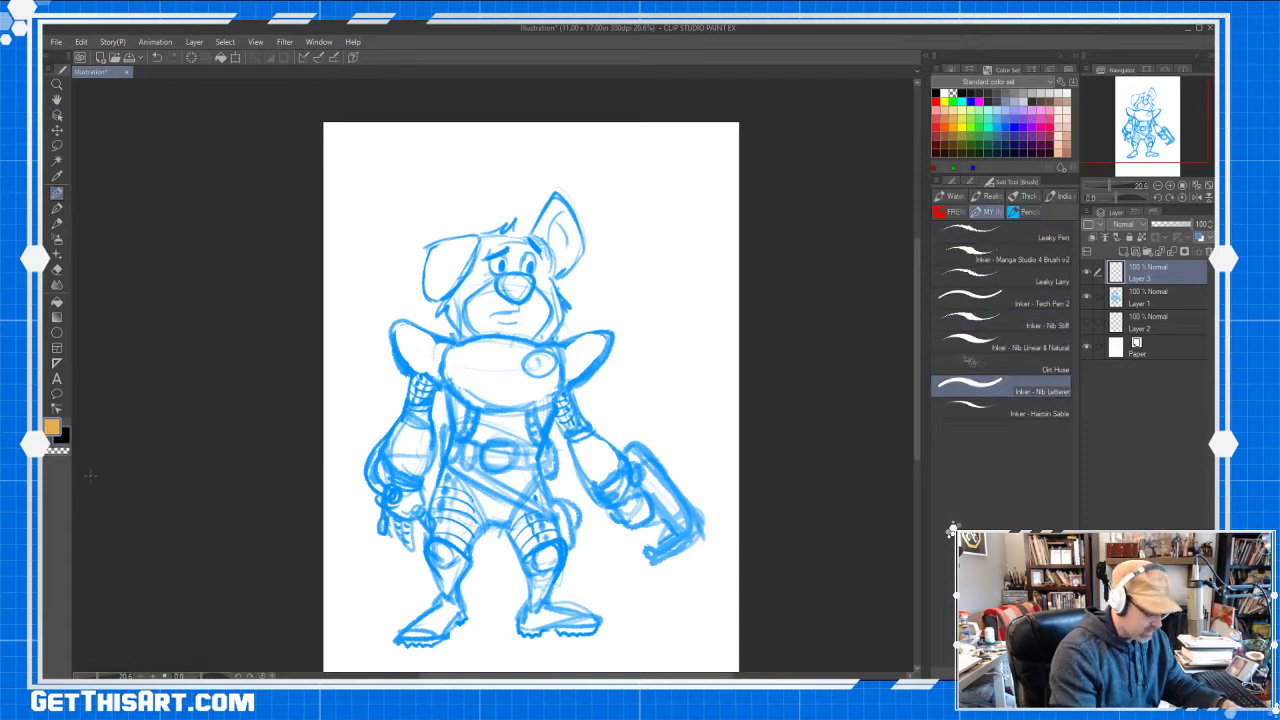
Ink two pointer lines from the belt and the ribbed upper arm on the gun side, and handwrite "Detail" where they meet
key("r")
left_click_drag(785, 464, 797, 406)
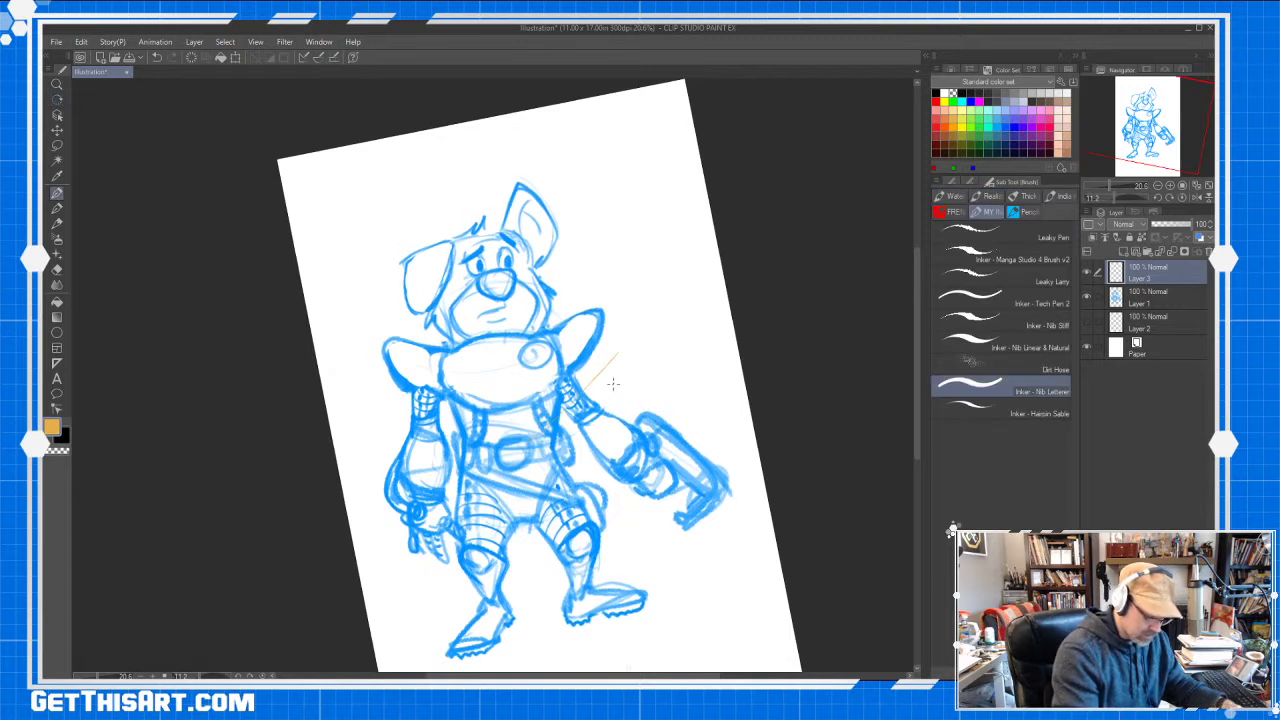
left_click_drag(522, 450, 617, 345)
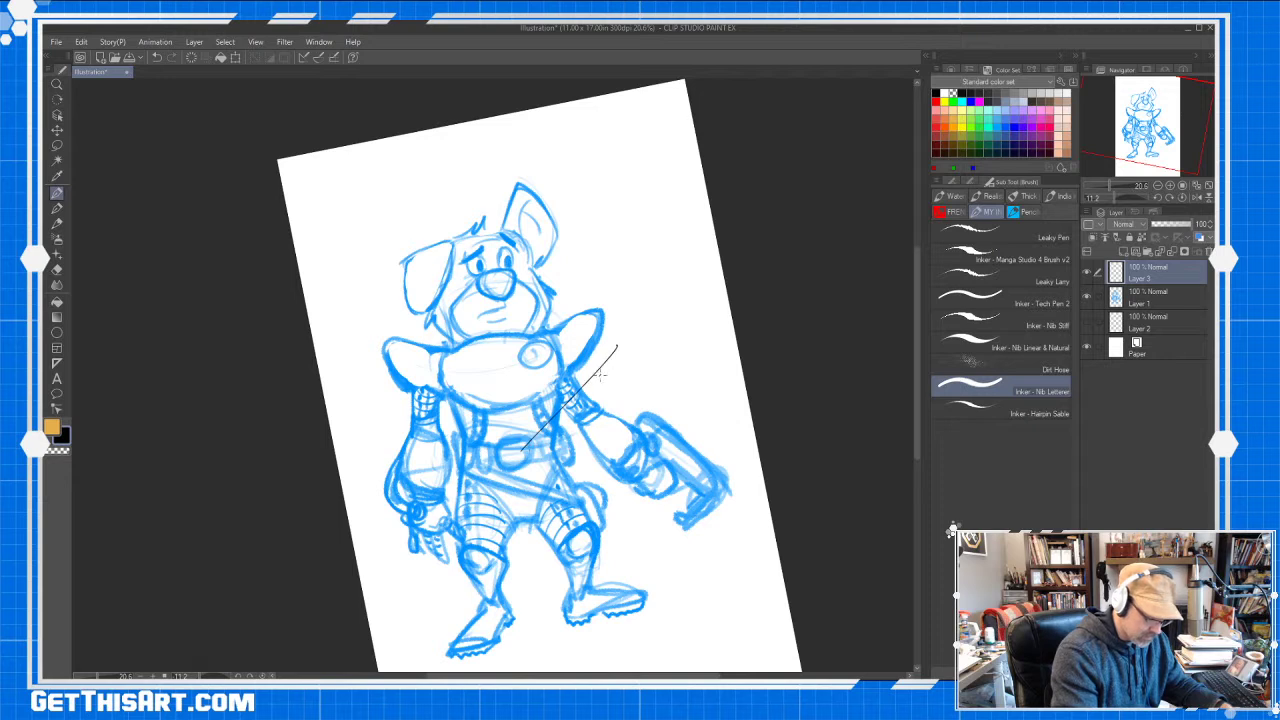
left_click_drag(572, 412, 617, 345)
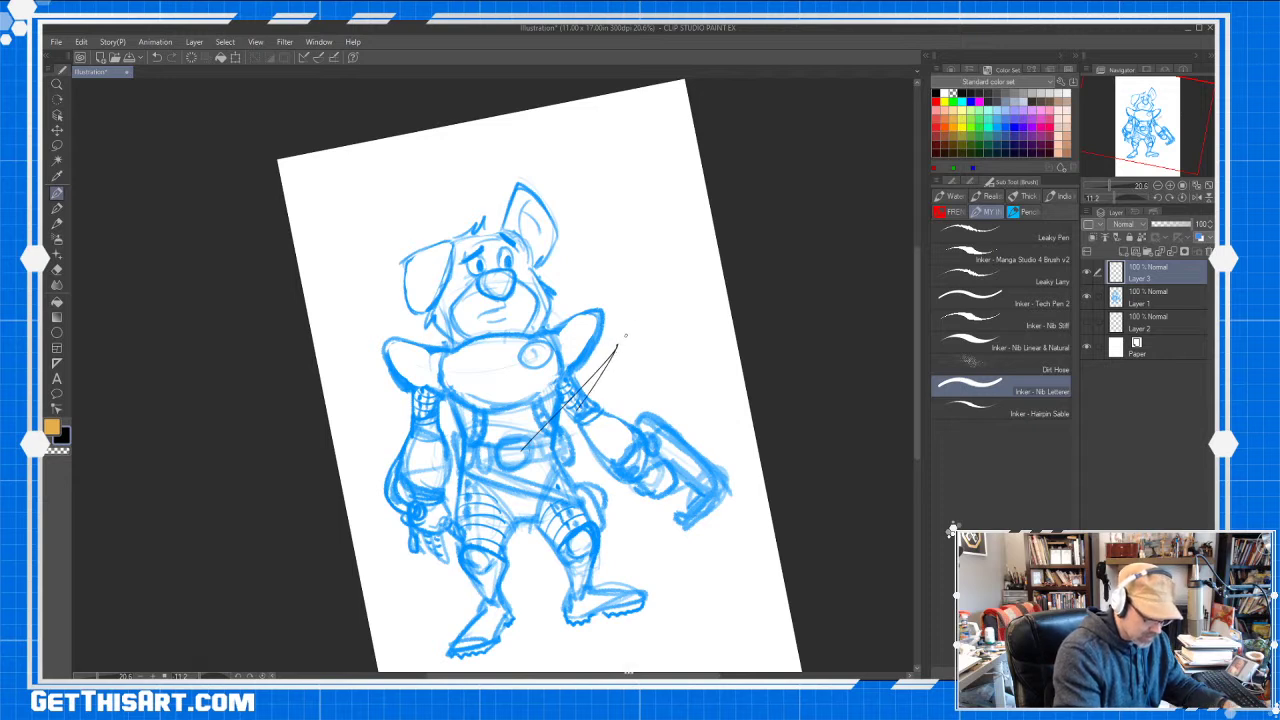
left_click_drag(623, 333, 624, 347)
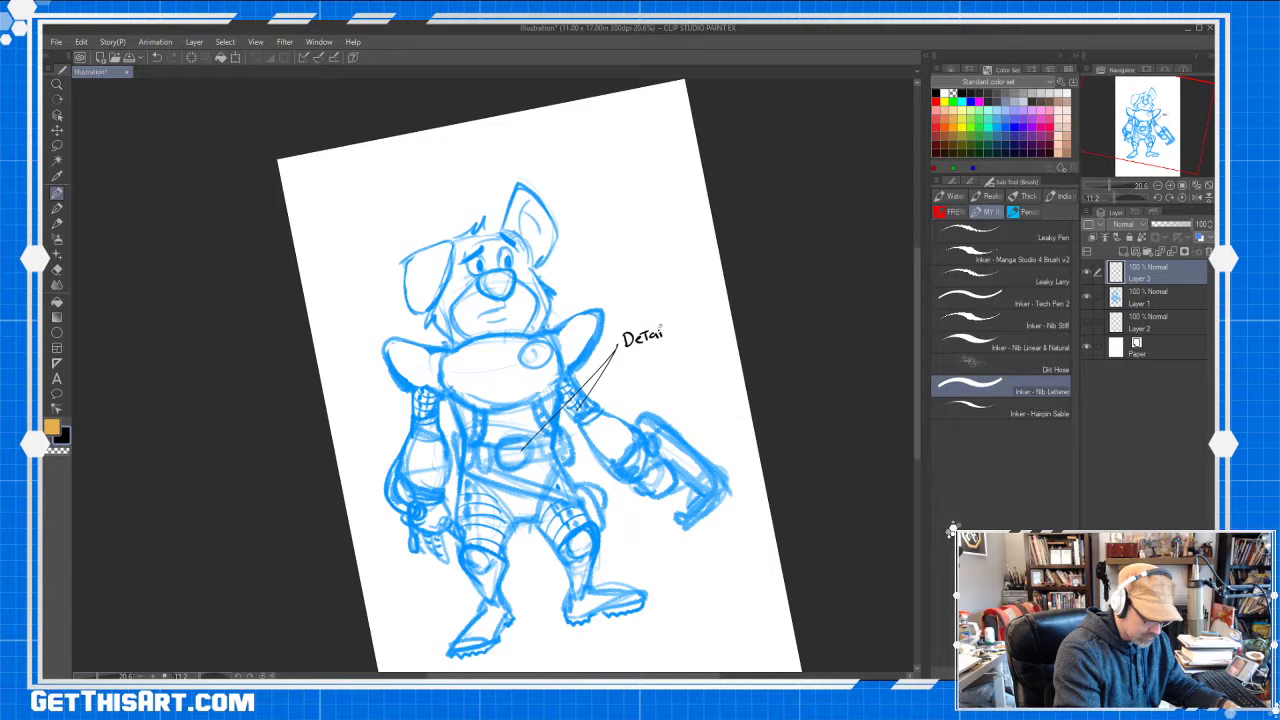
Ink two curved pointer lines from the flared shoulder and the round chest badge, and handwrite "Simplicity" at their meeting point
left_click_drag(568, 335, 624, 254)
left_click_drag(530, 352, 631, 247)
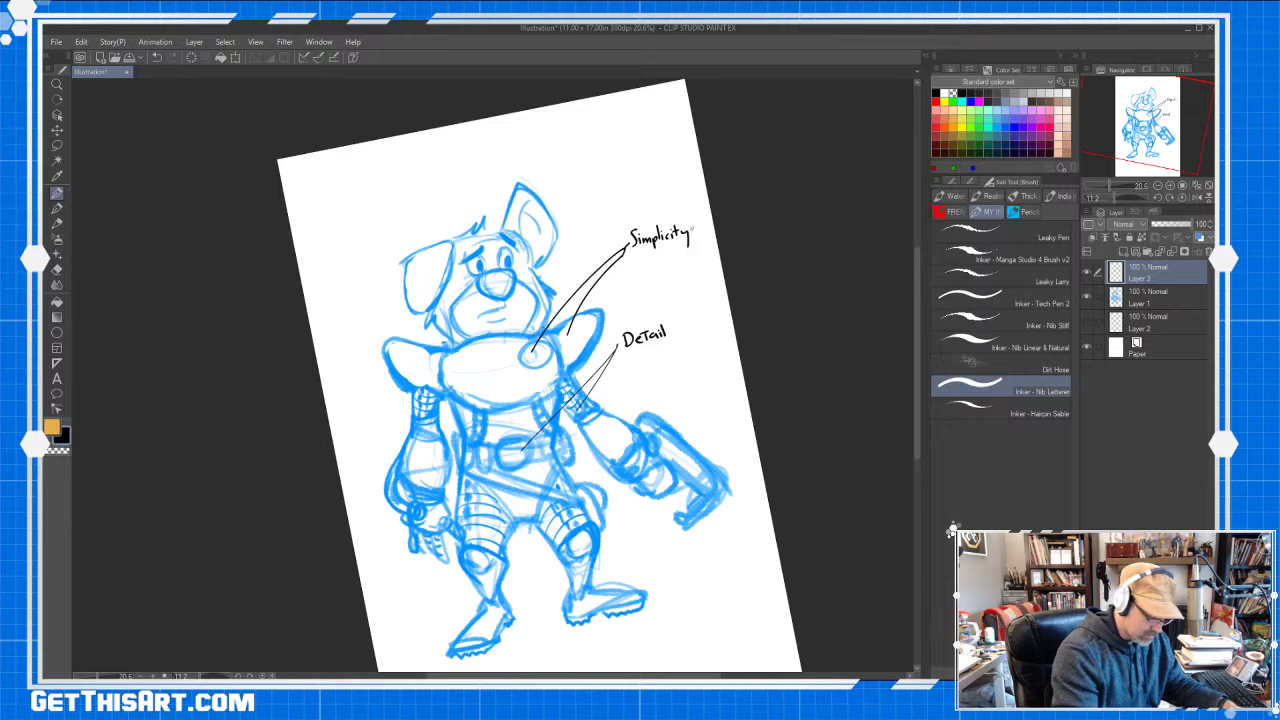
Ink lines joining the drooping ear and the flared shoulder below it, and handwrite "Juxtaposition" above their meeting point
mouse_move(782, 436)
left_mouse_down()
mouse_move(794, 537)
mouse_move(806, 526)
mouse_move(794, 511)
left_mouse_up()
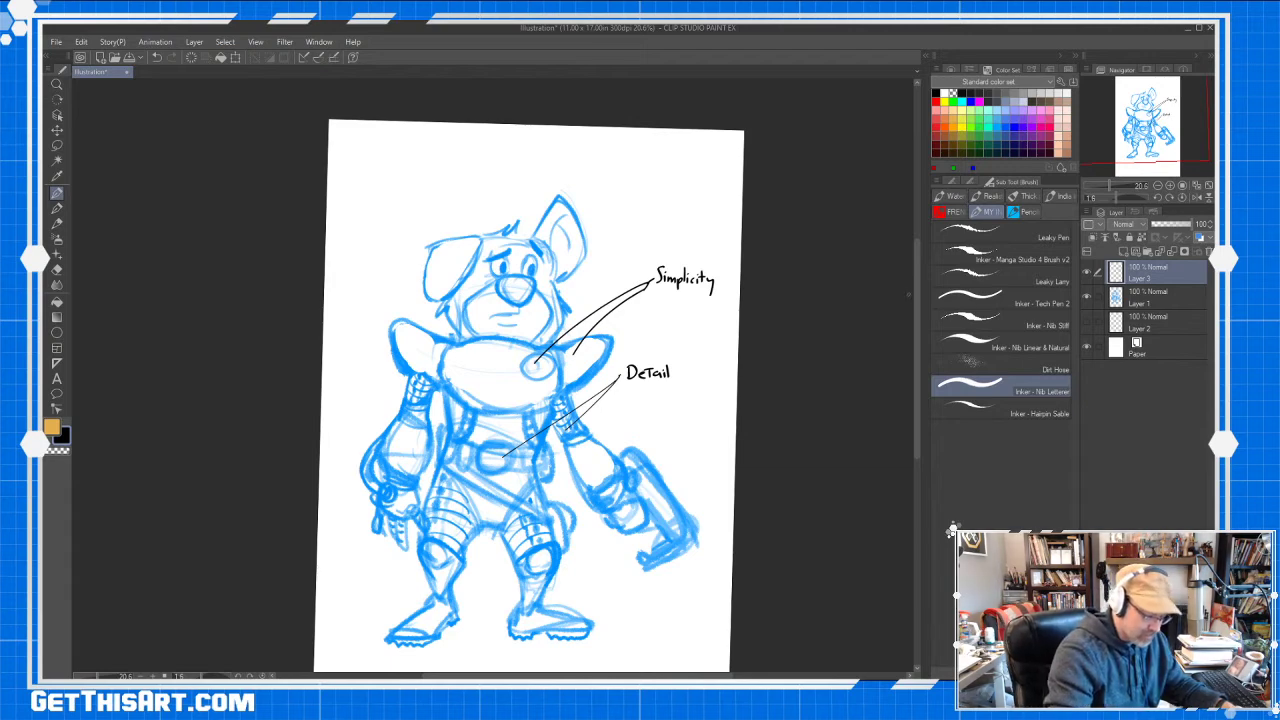
left_click_drag(918, 288, 918, 306)
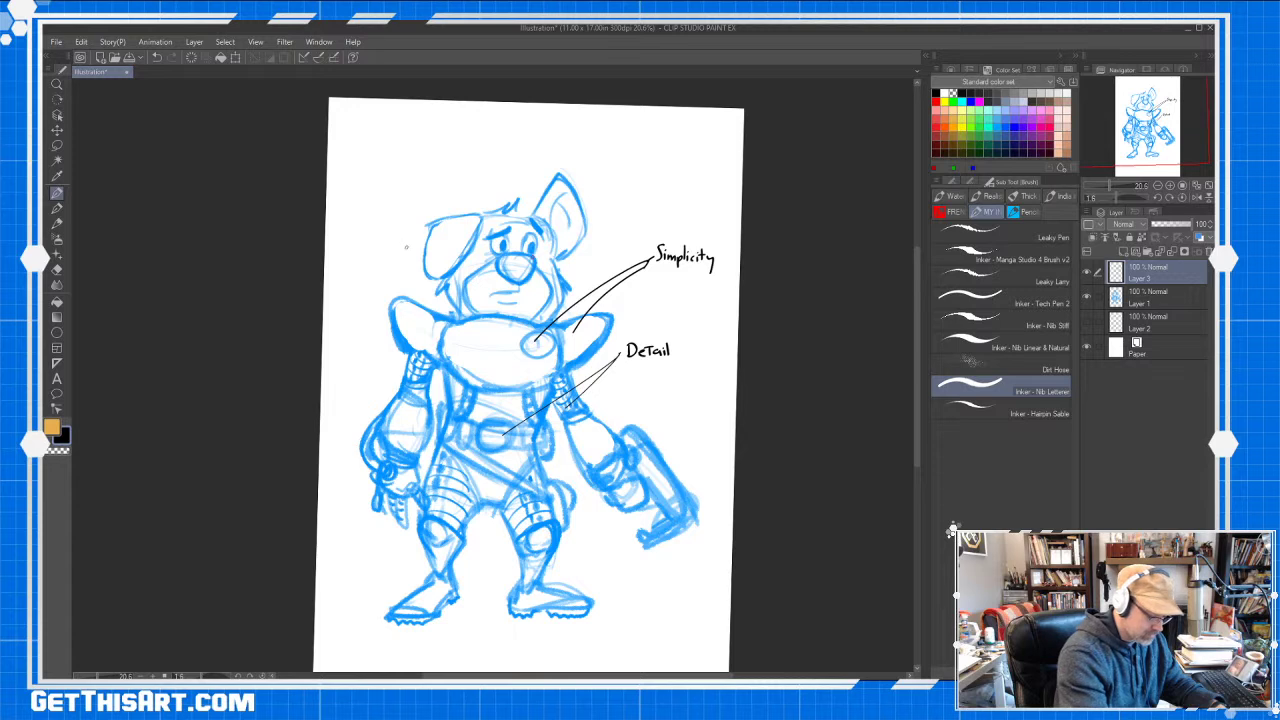
mouse_move(401, 318)
left_mouse_down()
mouse_move(377, 256)
mouse_move(380, 201)
mouse_move(425, 256)
left_mouse_up()
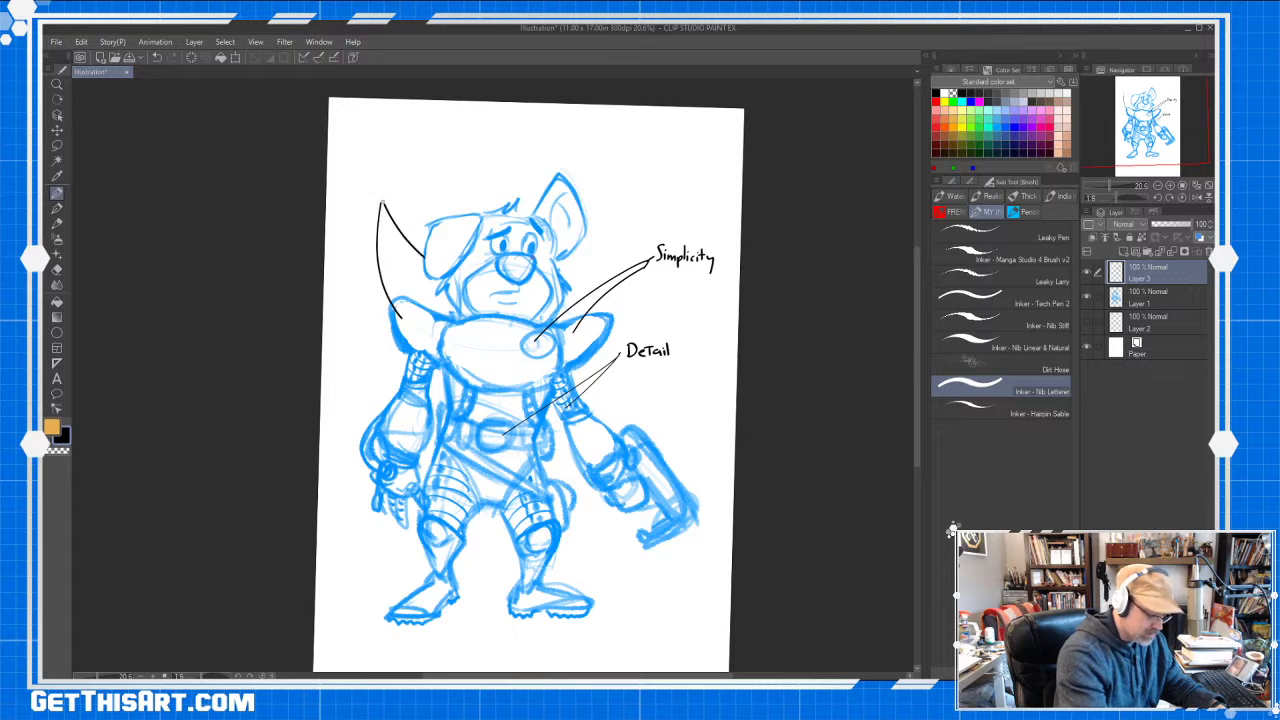
left_click_drag(369, 158, 363, 152)
left_click_drag(375, 150, 385, 158)
left_click_drag(395, 146, 407, 156)
left_click_drag(409, 148, 410, 156)
left_click_drag(418, 147, 476, 134)
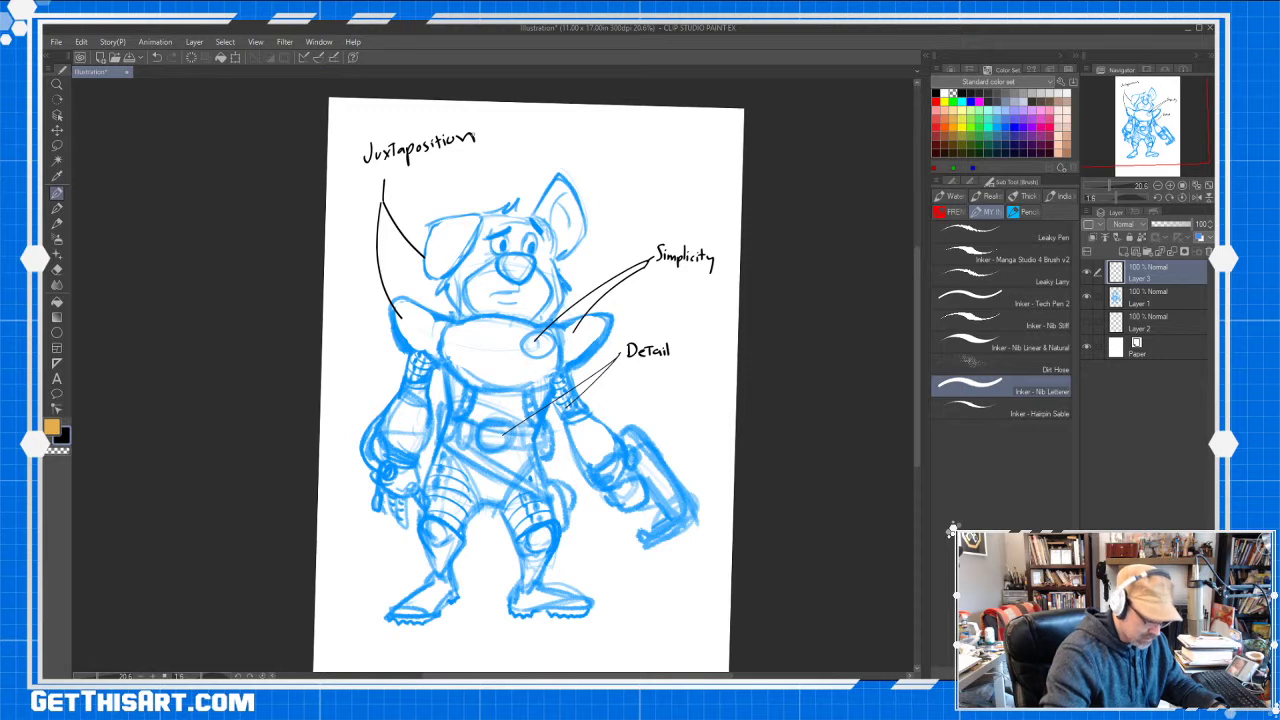
Ink a curved arrow toward the knee armour on the gun side and handwrite "Design Reflects Environment." at its tail
left_click_drag(916, 346, 915, 375)
mouse_move(645, 565)
left_mouse_down()
mouse_move(575, 462)
mouse_move(579, 476)
left_mouse_up()
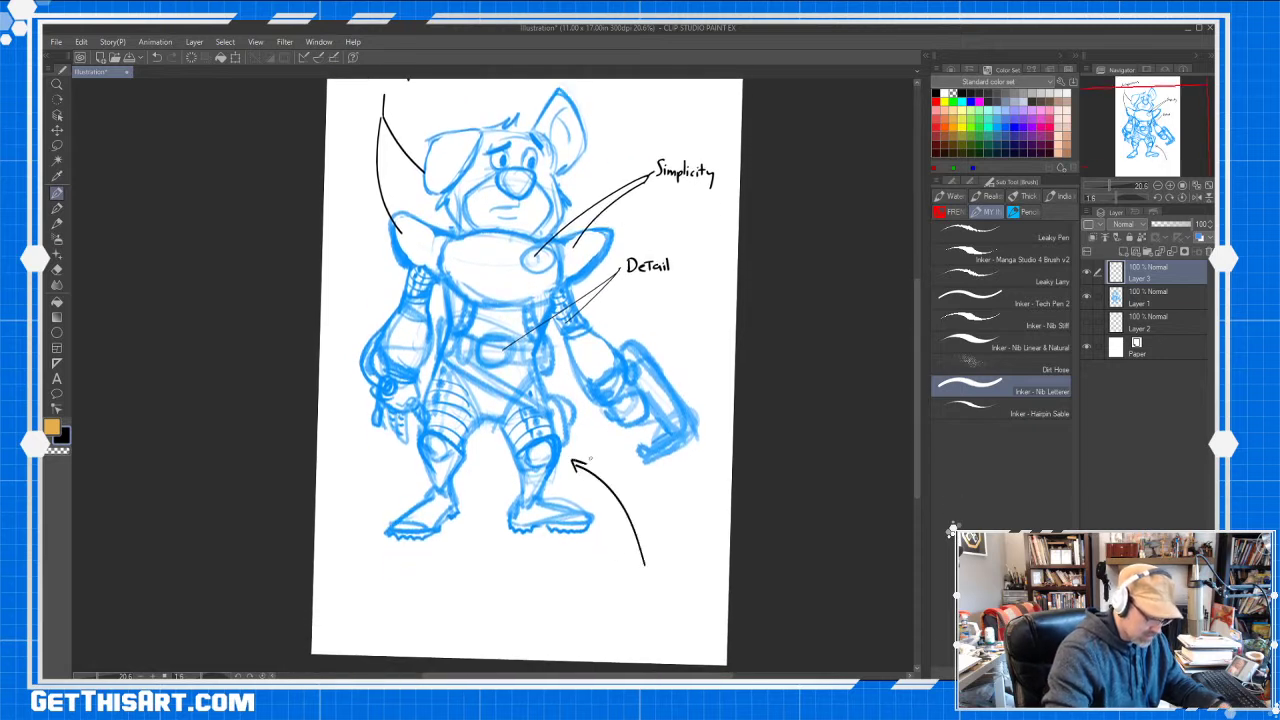
key("r")
left_click_drag(783, 594, 852, 364)
key("b")
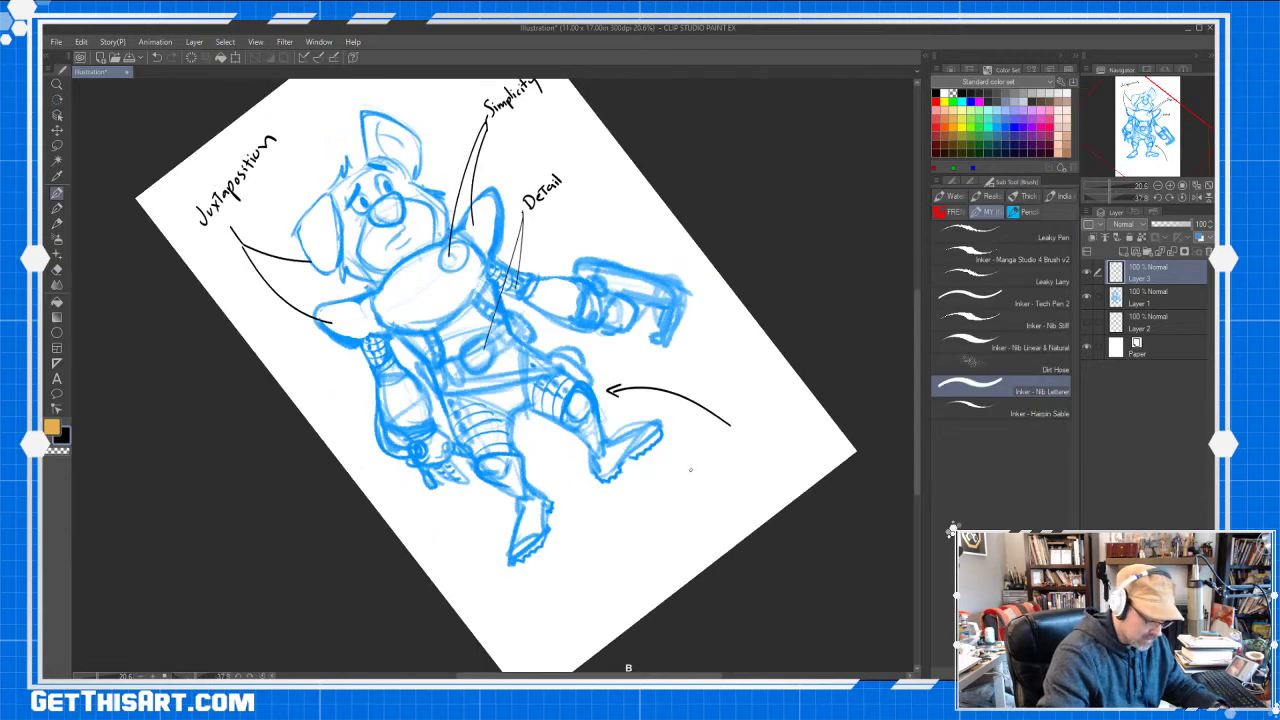
mouse_move(690, 462)
left_mouse_down()
mouse_move(691, 474)
mouse_move(718, 461)
left_mouse_up()
left_click_drag(726, 452, 700, 491)
left_click_drag(704, 486, 726, 478)
left_click_drag(728, 466, 737, 462)
mouse_move(730, 455)
left_mouse_down()
mouse_move(744, 460)
mouse_move(724, 500)
left_mouse_up()
left_click_drag(727, 488, 777, 446)
left_click(780, 453)
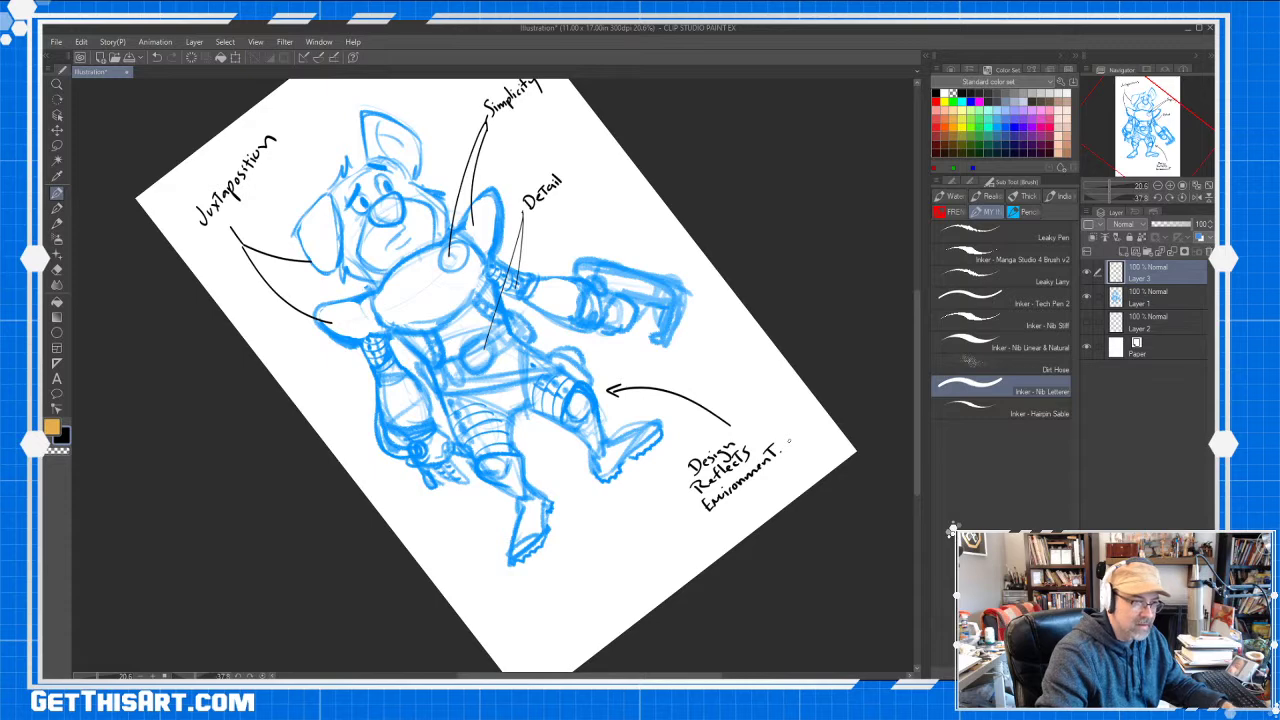
Straighten the canvas, fit the whole page in view, and hide the layer holding the handwritten notes
key("r")
mouse_move(795, 304)
left_mouse_down()
mouse_move(808, 414)
mouse_move(775, 518)
left_mouse_up()
key("ctrl+space")
left_click_drag(766, 391, 757, 410)
key("h")
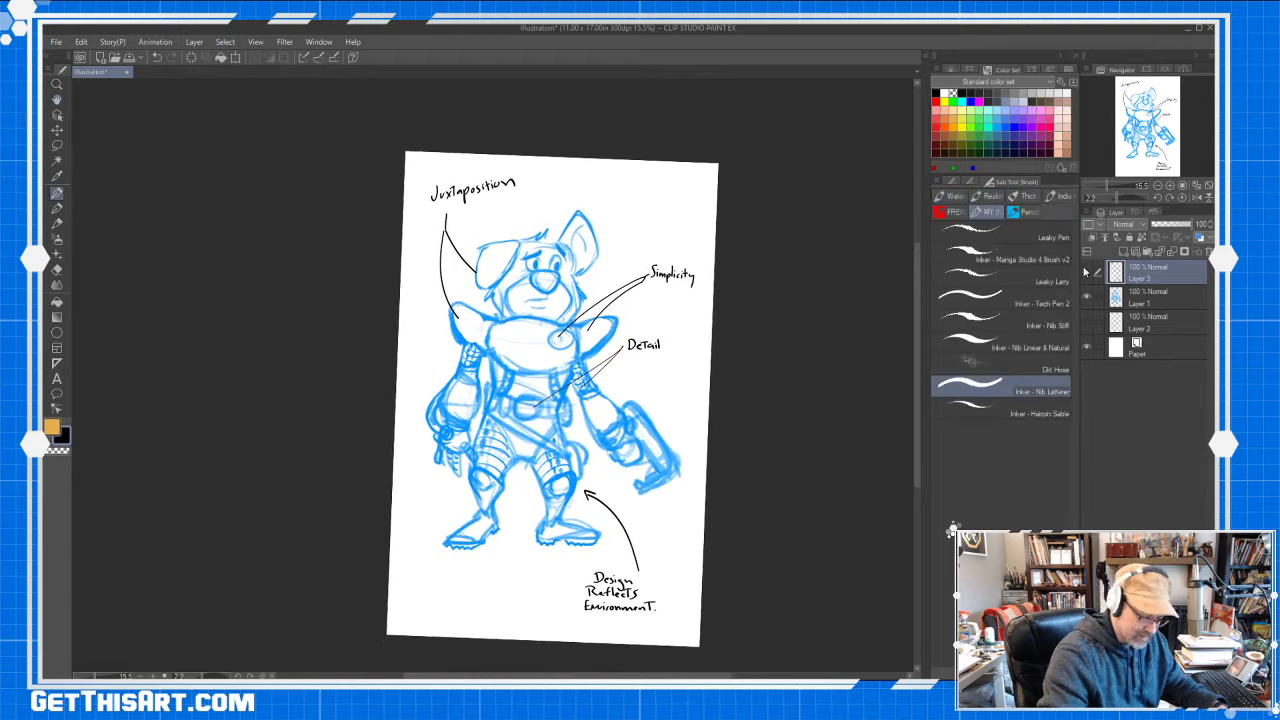
left_click(1087, 272)
Switch to the Pencil - Layout Blue 2 brush and make the blue sketch layer, Layer 1, active
left_click_drag(916, 319, 915, 324)
key("/")
left_click_drag(578, 290, 628, 256)
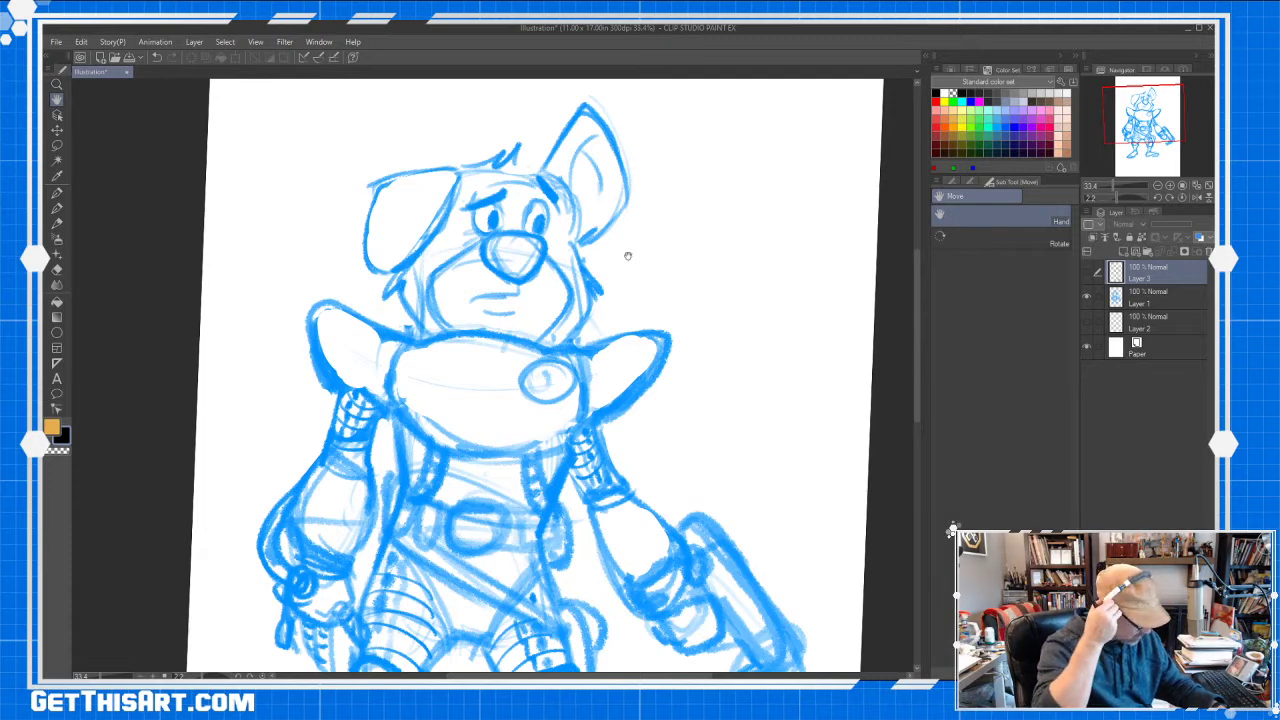
key("p")
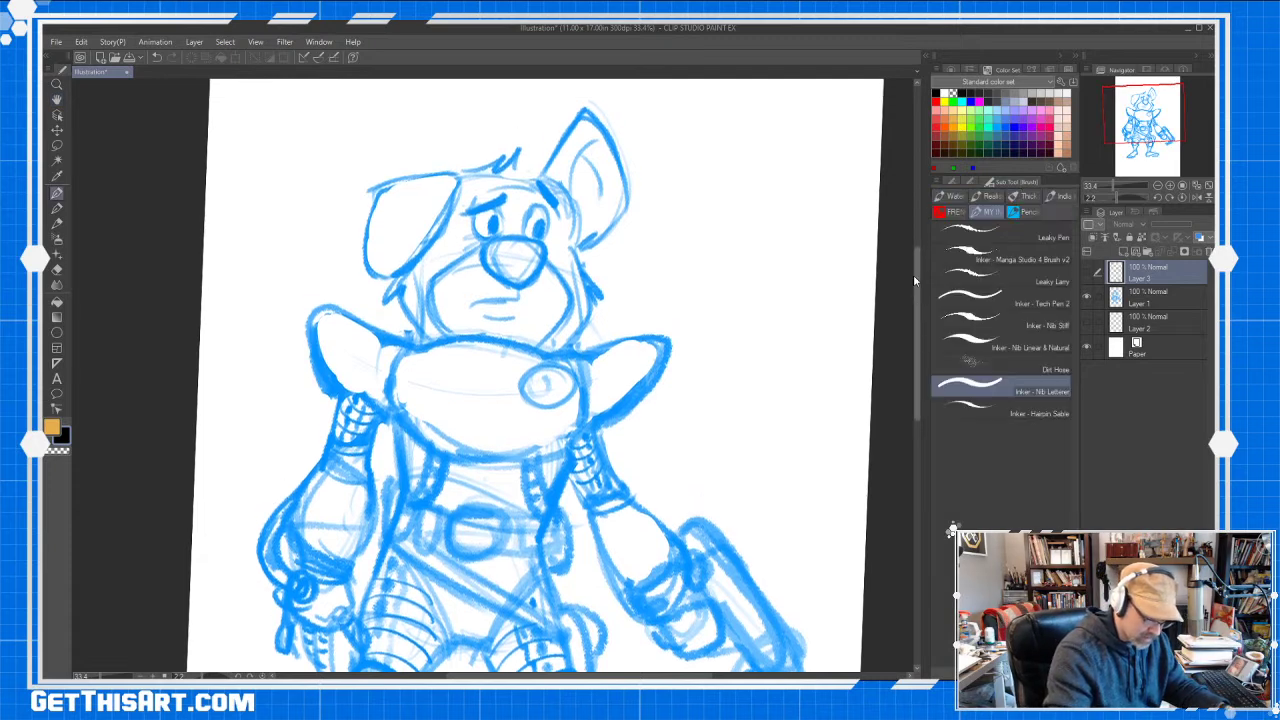
key("p")
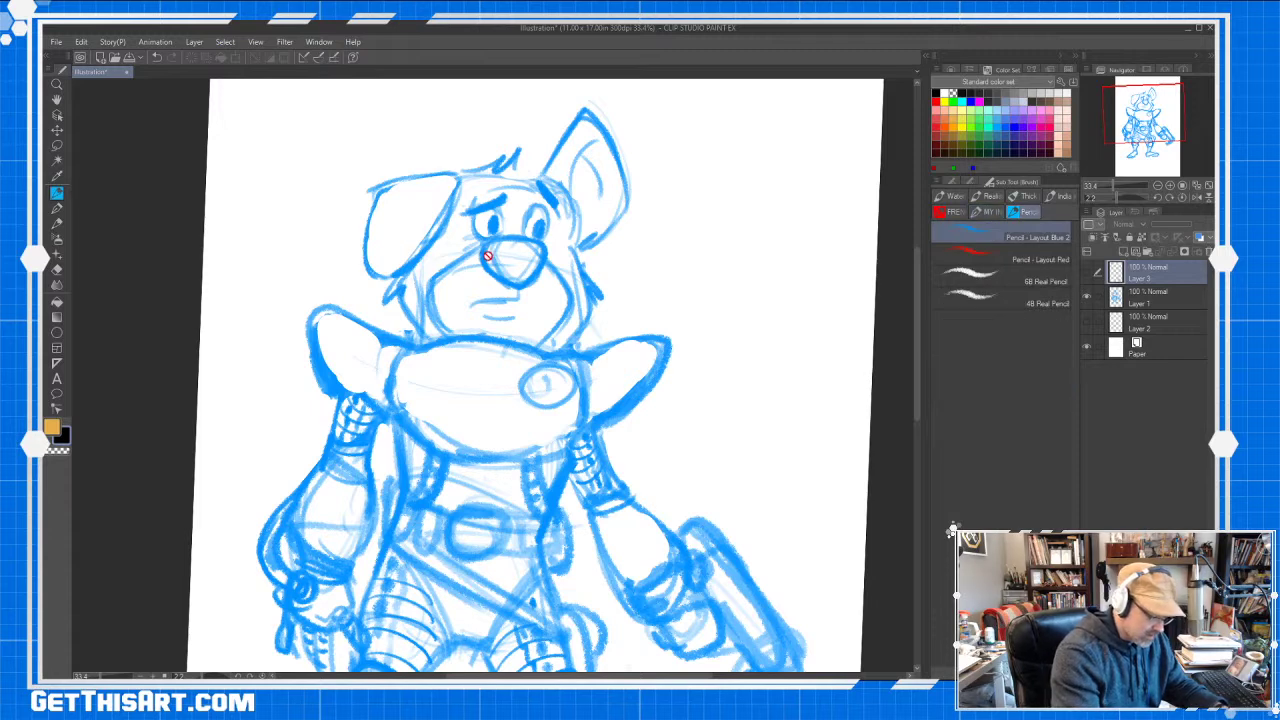
left_click(1148, 298)
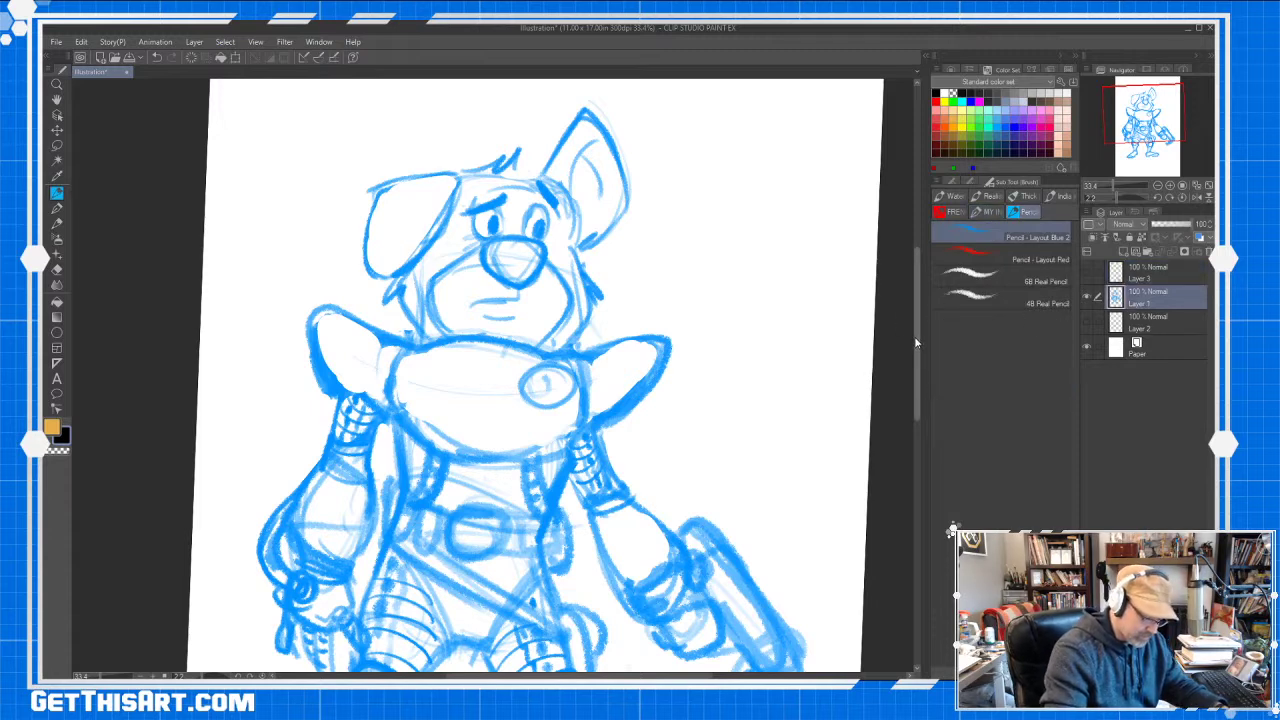
Clear part of the gun hand with the hard eraser and redraw a finger there in layout-blue pencil
left_click_drag(916, 343, 915, 383)
key("ctrl+space")
left_click_drag(813, 346, 800, 352)
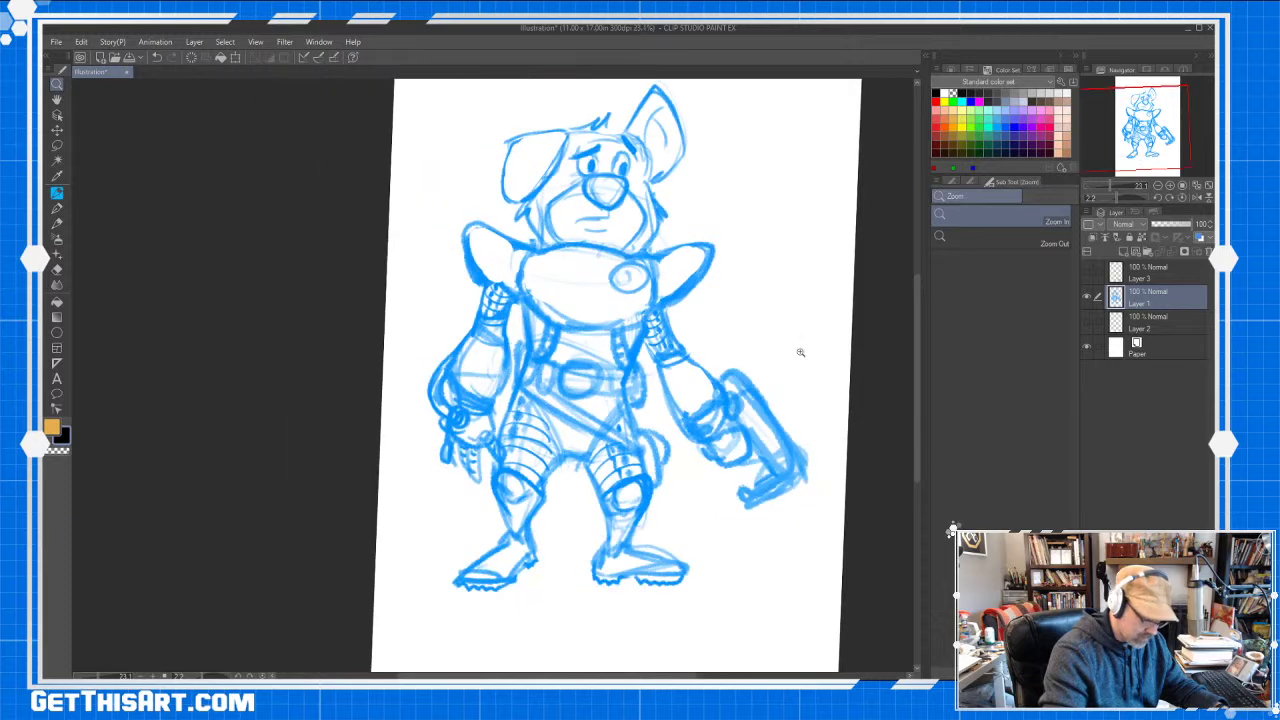
key("space")
mouse_move(804, 442)
left_mouse_down()
mouse_move(768, 419)
mouse_move(714, 458)
left_mouse_up()
key("e")
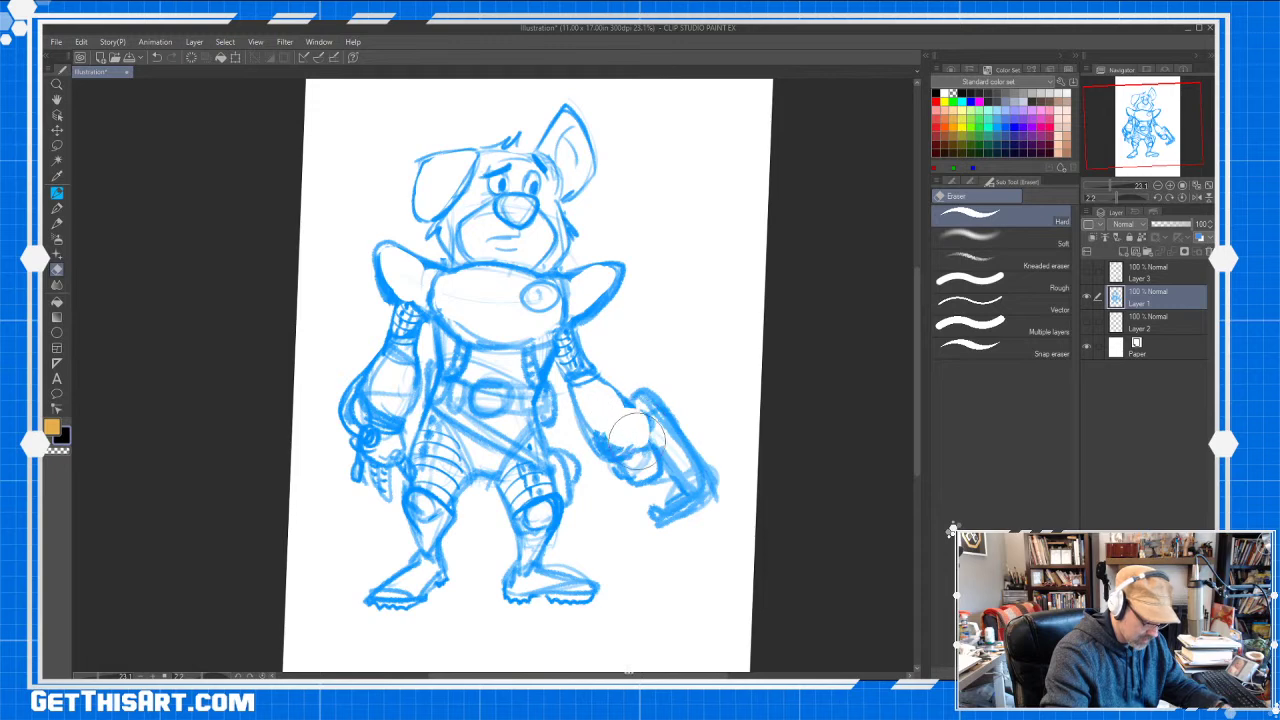
key("p")
mouse_move(629, 413)
left_mouse_down()
mouse_move(592, 434)
mouse_move(634, 410)
mouse_move(644, 446)
left_mouse_up()
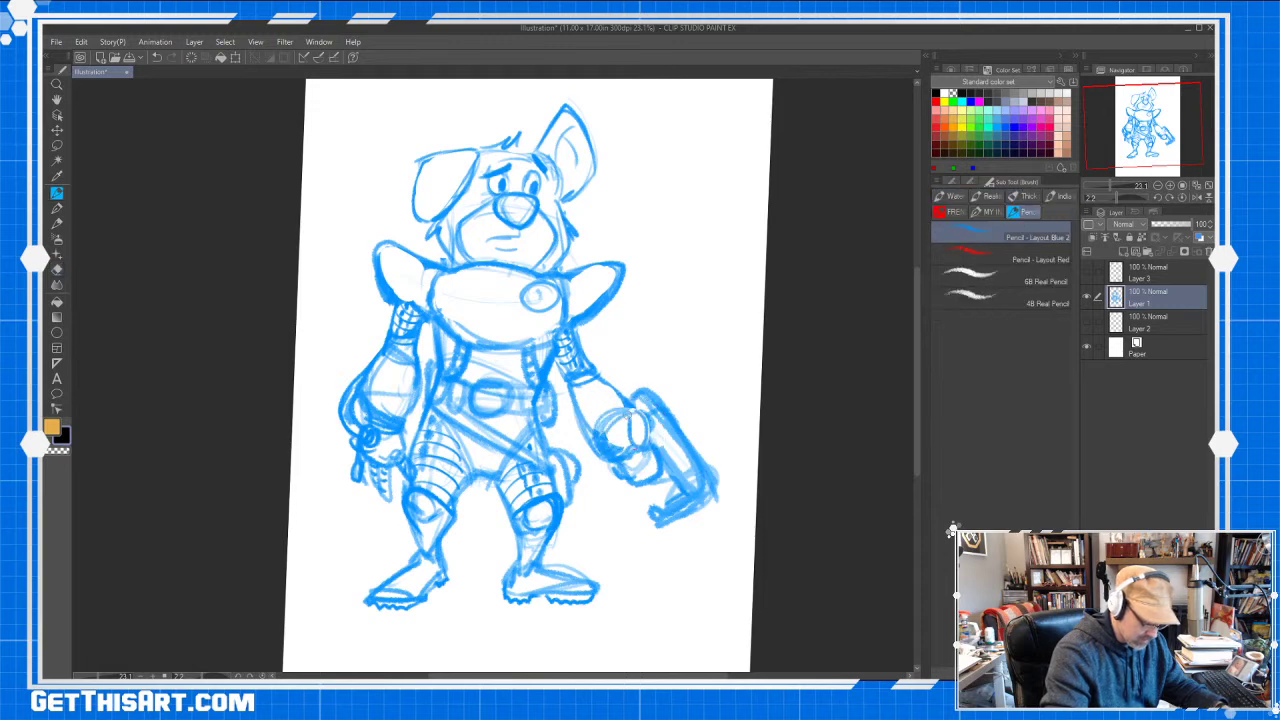
Erase the gun and the lower fingers gripping it from the sketch
key("e")
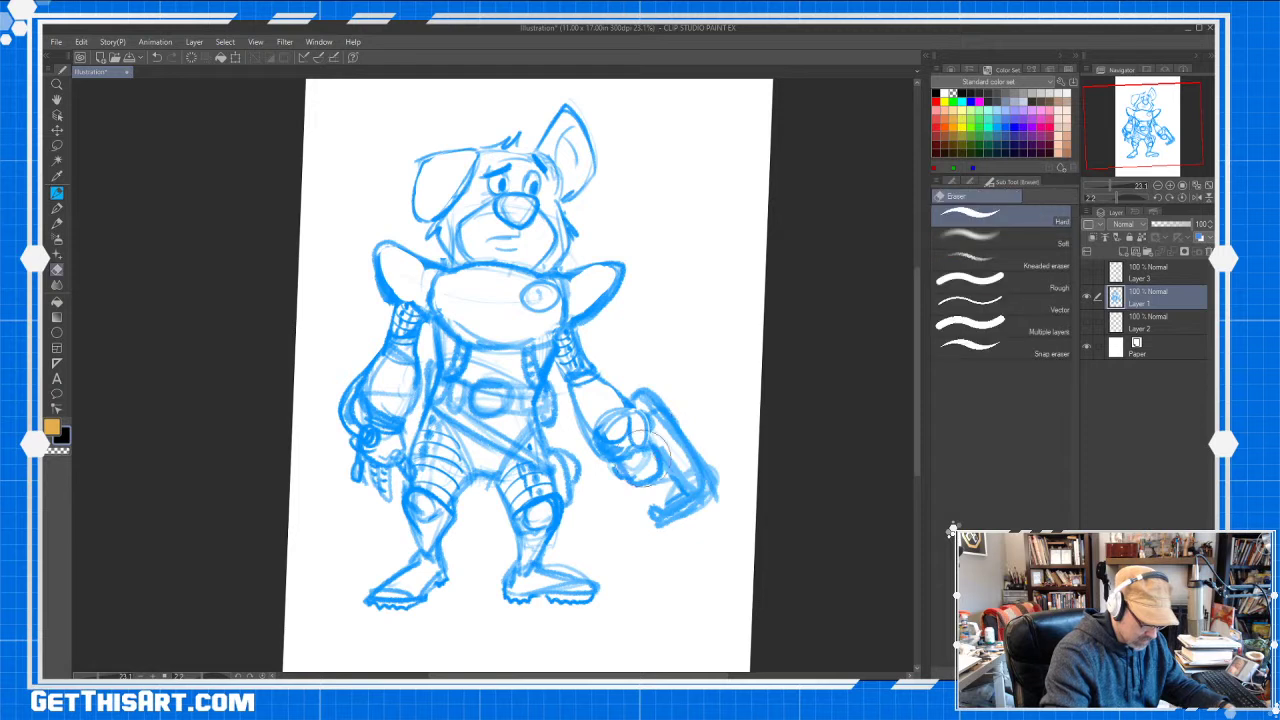
mouse_move(630, 455)
left_mouse_down()
mouse_move(643, 392)
mouse_move(701, 461)
mouse_move(670, 458)
mouse_move(675, 511)
left_mouse_up()
key("p")
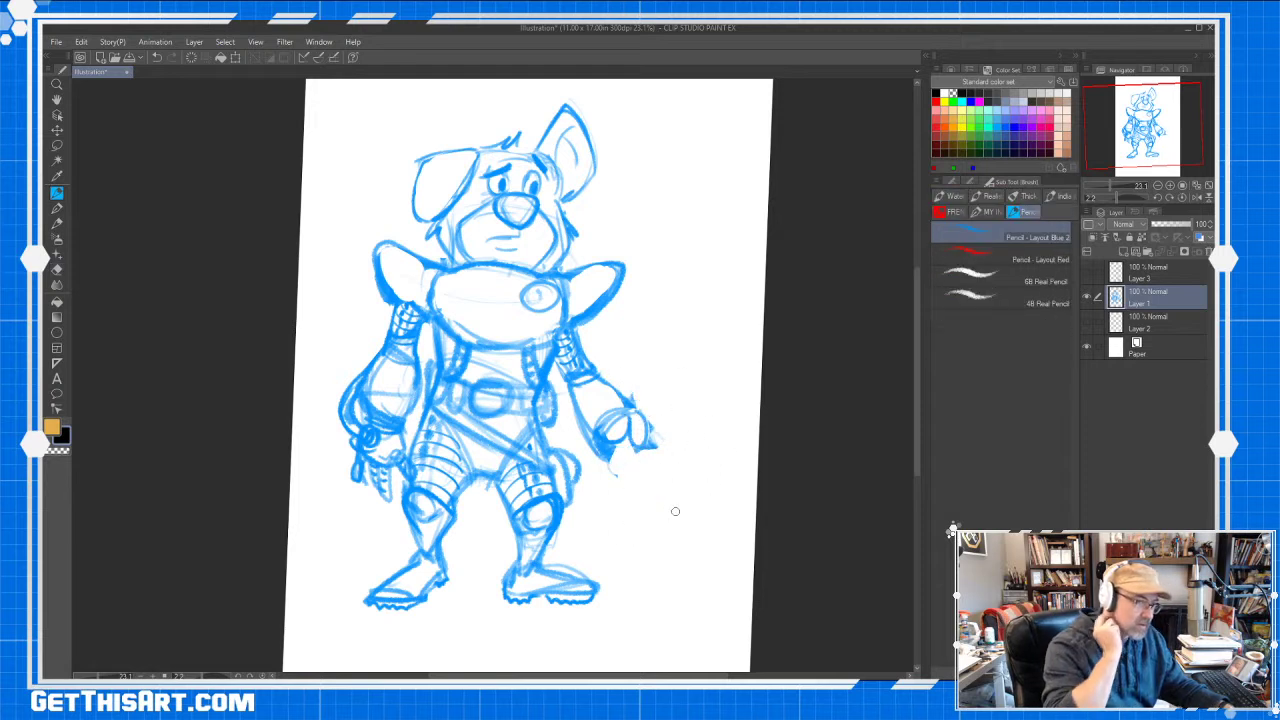
Widen the canvas to 17 inches, with the reference point at the middle of the left edge so space is added beside the character
scroll(627, 390, "down", 3)
key("space")
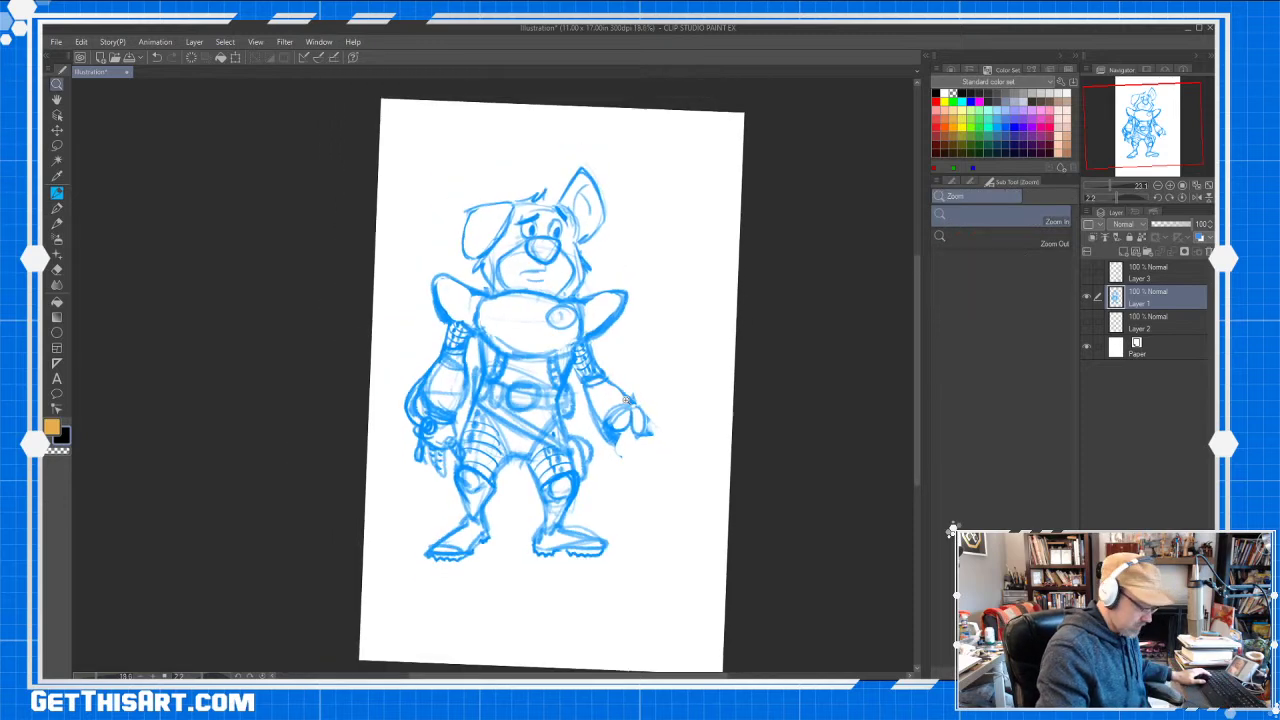
left_click_drag(749, 367, 733, 368)
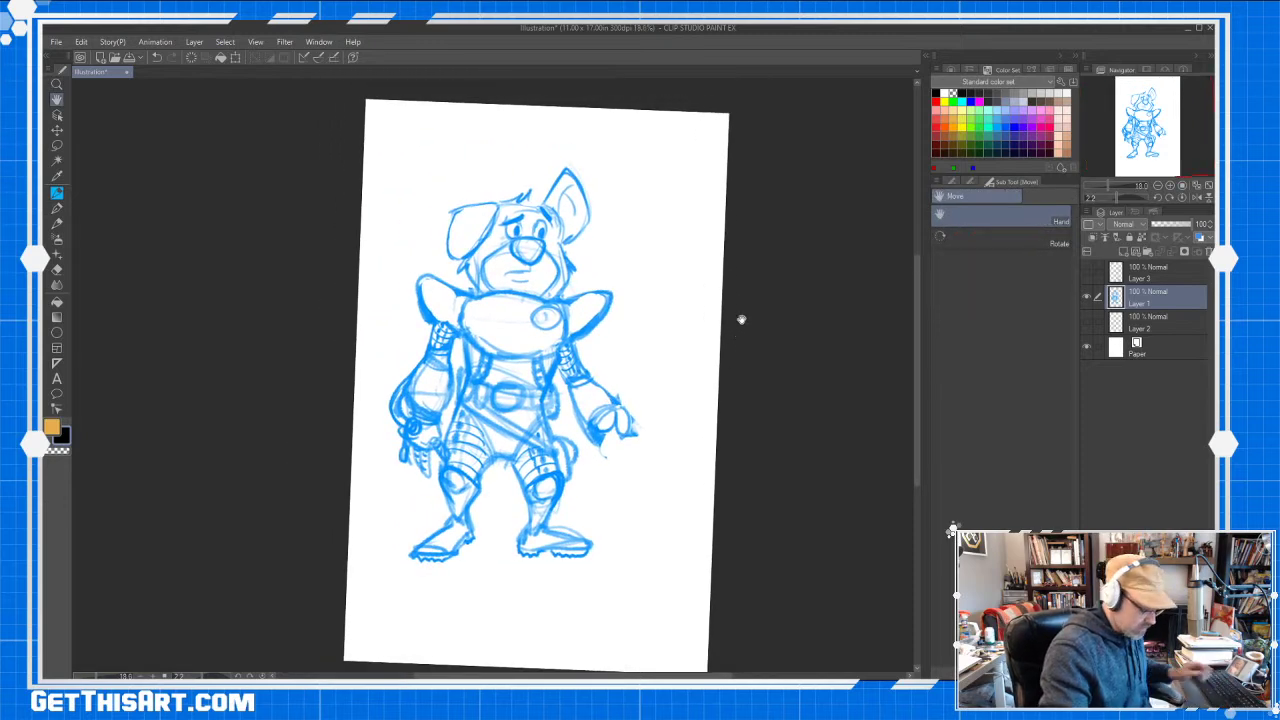
left_click(80, 42)
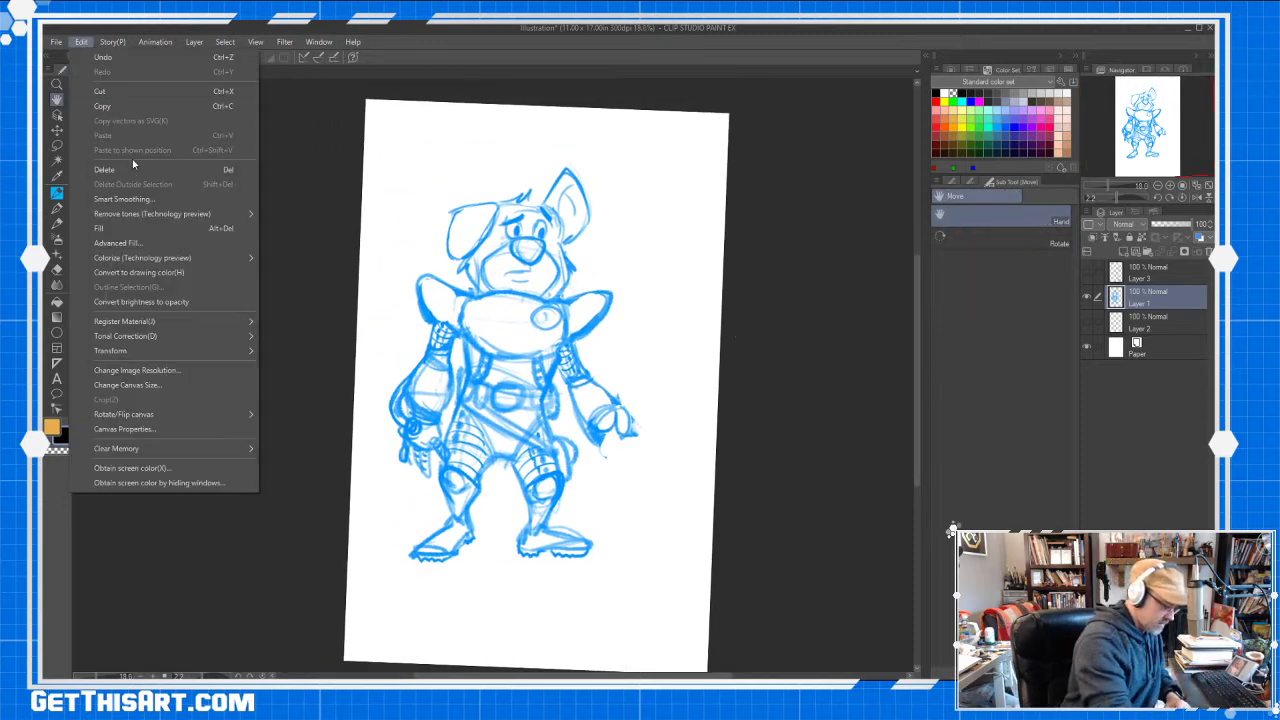
left_click(171, 381)
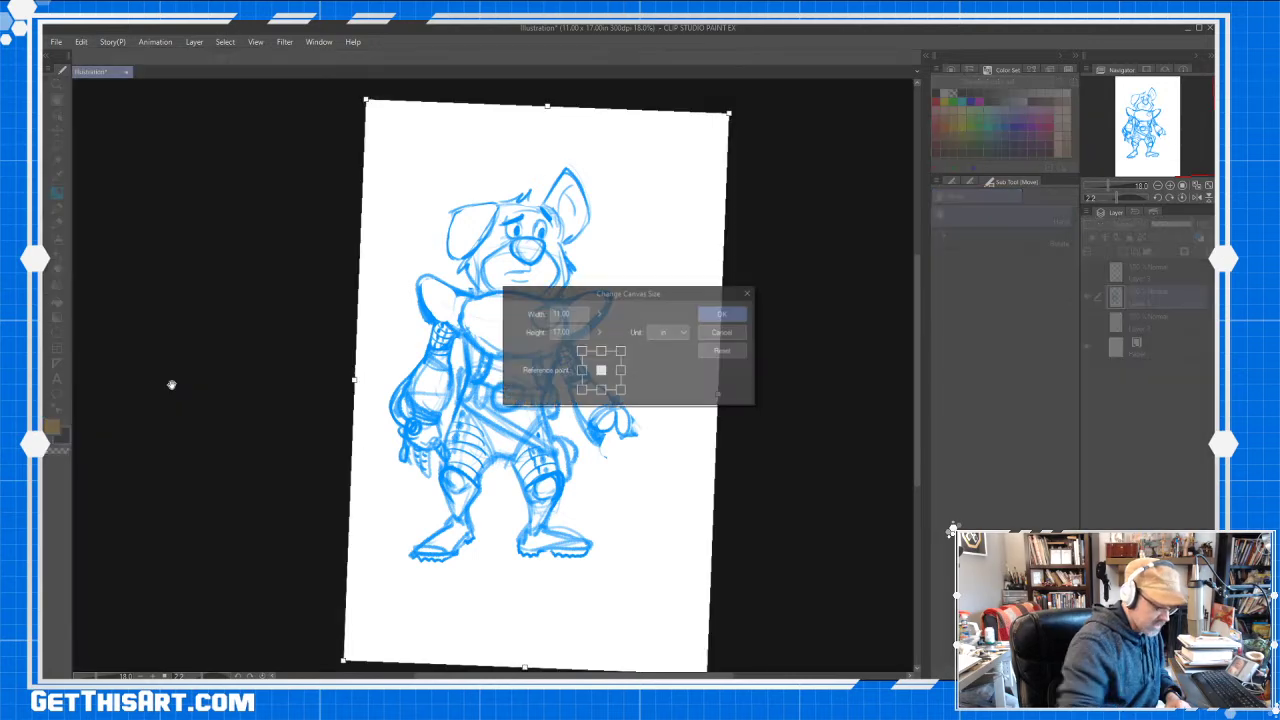
left_click(582, 371)
left_click(571, 314)
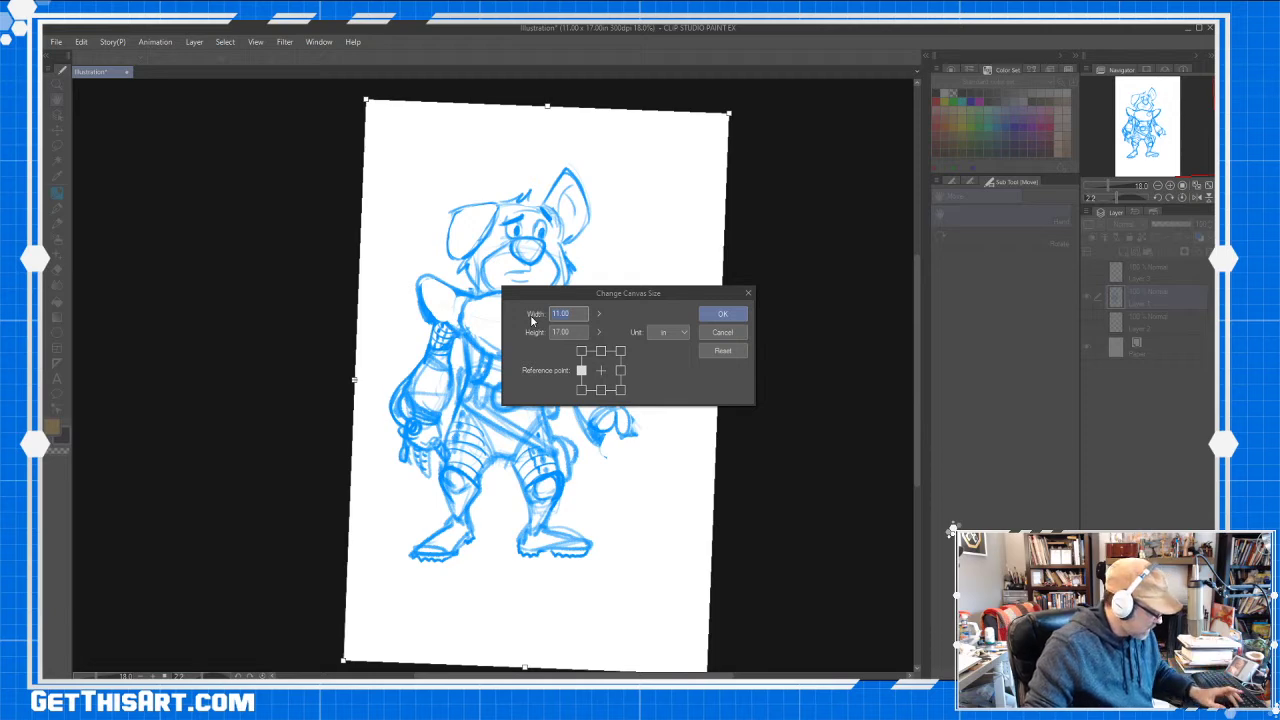
type("17")
key("Return")
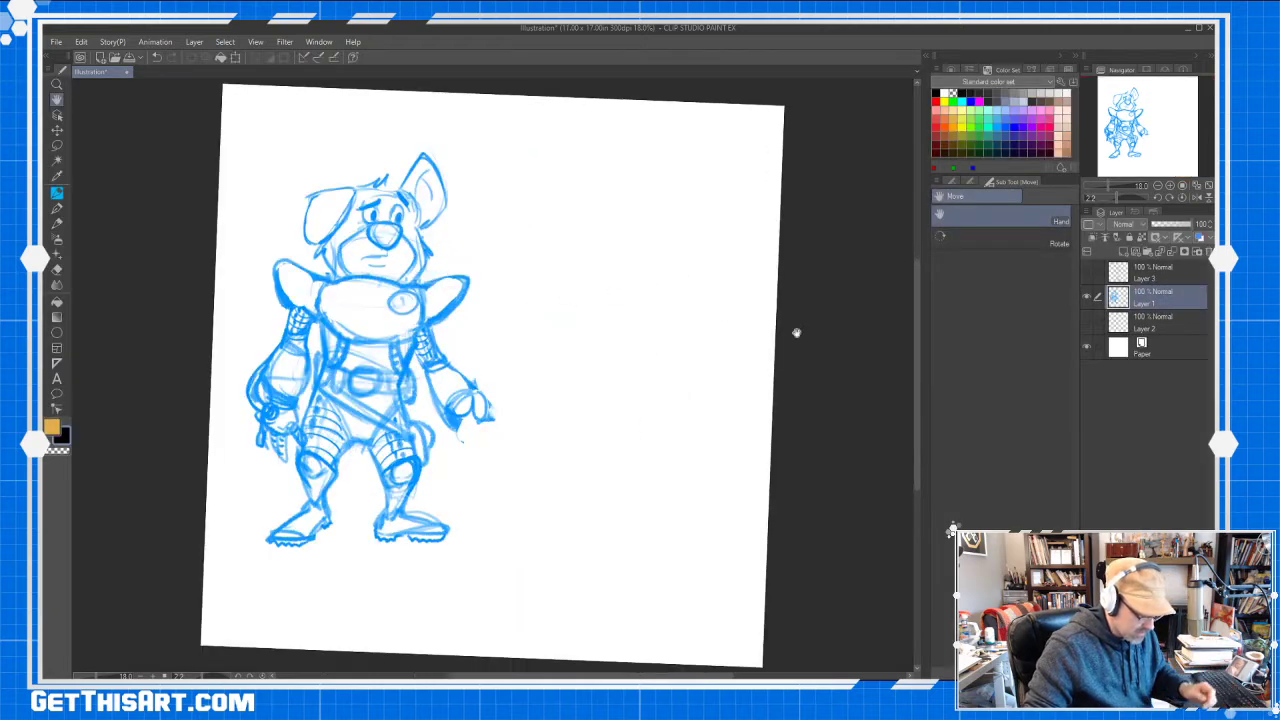
Erase the forearm and hand of the former gun arm, keeping its ribbed upper arm
mouse_move(917, 331)
left_mouse_down()
mouse_move(920, 343)
mouse_move(921, 332)
left_mouse_up()
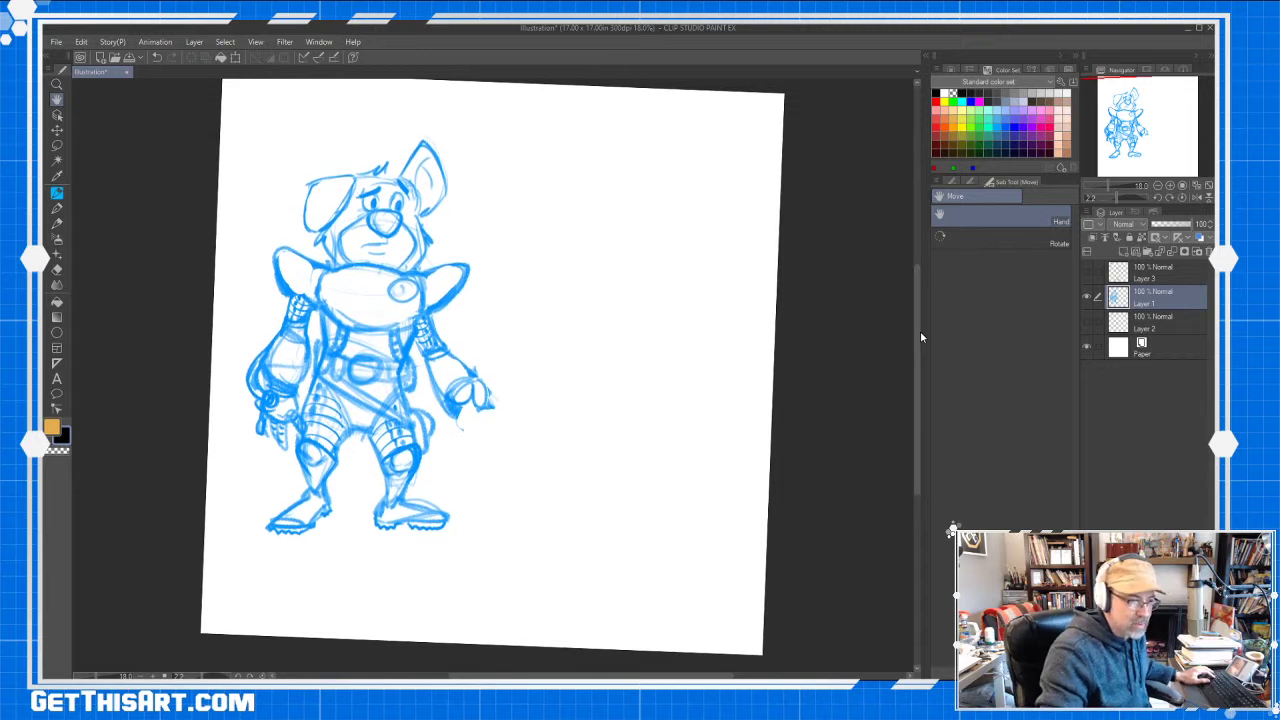
left_click_drag(680, 463, 698, 489)
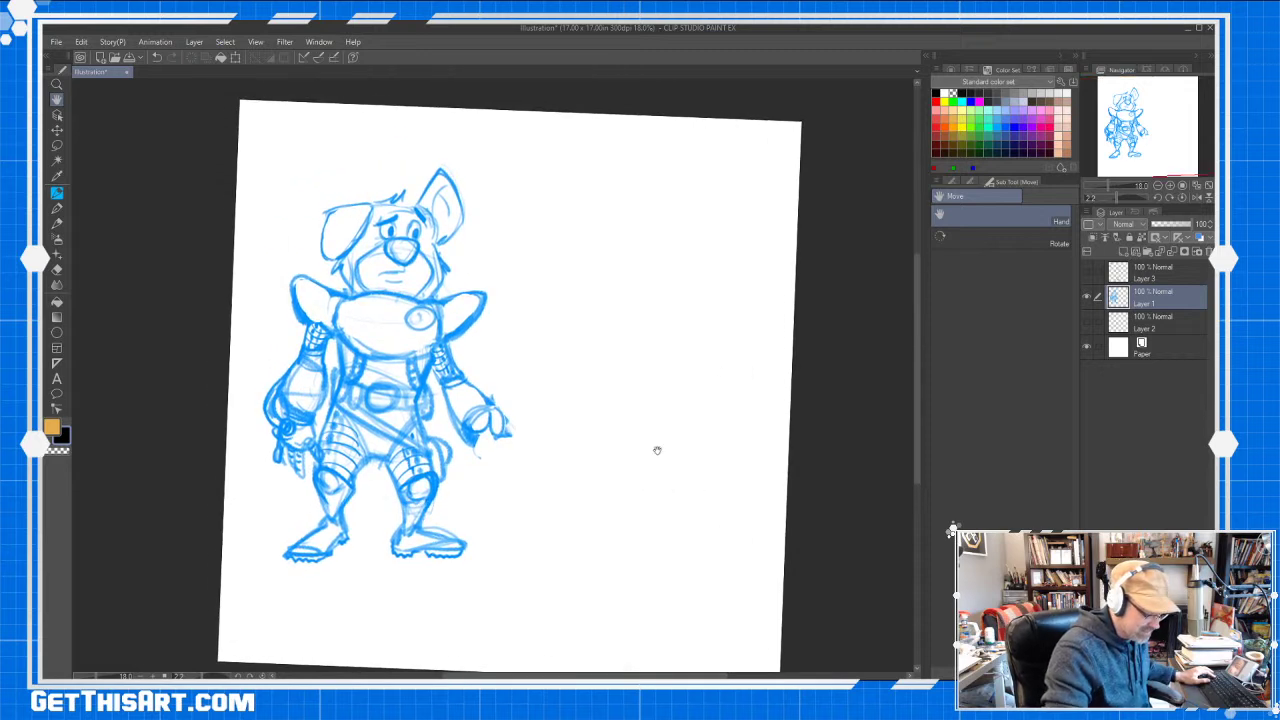
mouse_move(548, 409)
left_mouse_down()
mouse_move(581, 469)
mouse_move(603, 452)
left_mouse_up()
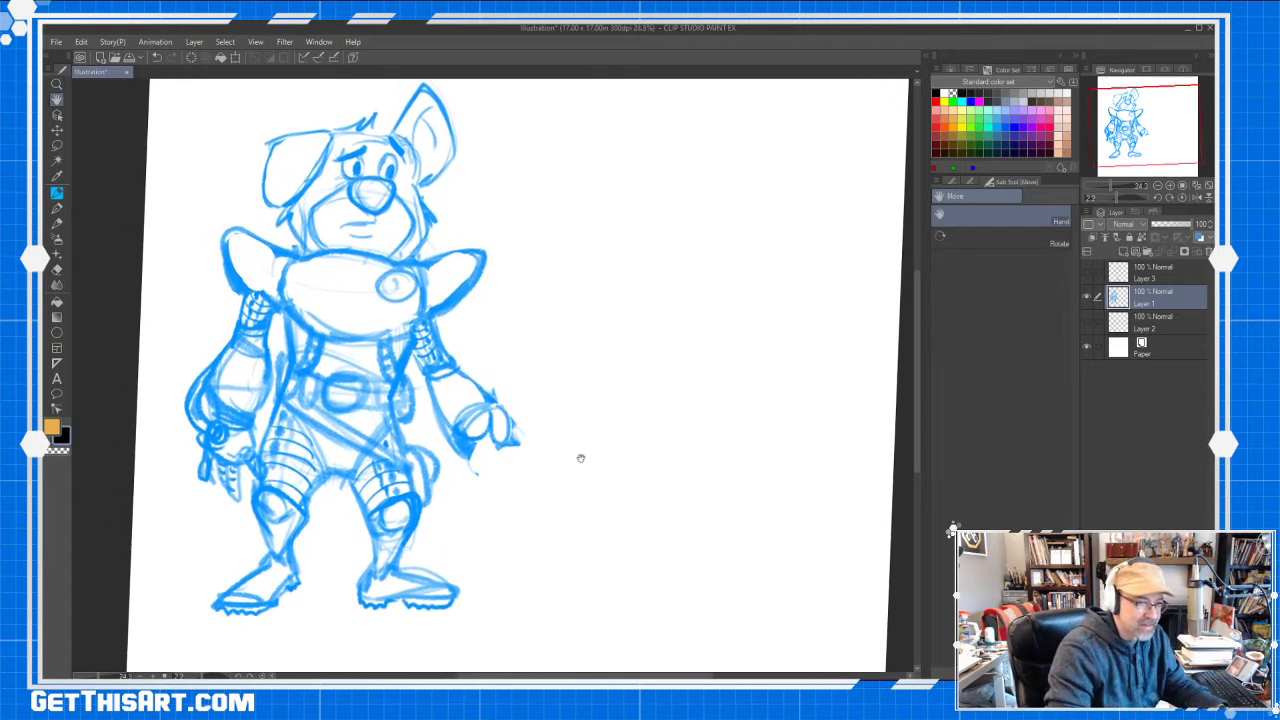
mouse_move(580, 458)
left_mouse_down()
mouse_move(668, 472)
mouse_move(743, 437)
mouse_move(743, 414)
left_mouse_up()
key("shift+space")
key("e")
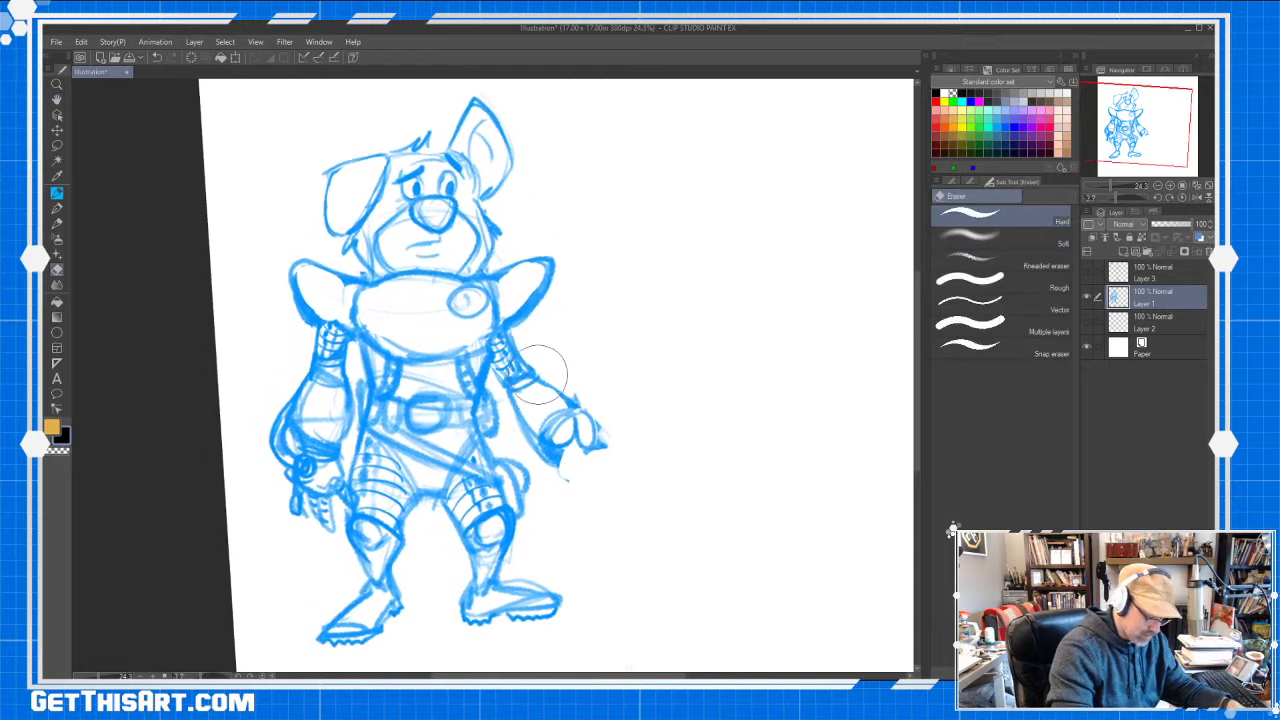
mouse_move(540, 375)
left_mouse_down()
mouse_move(573, 391)
mouse_move(603, 440)
left_mouse_up()
key("p")
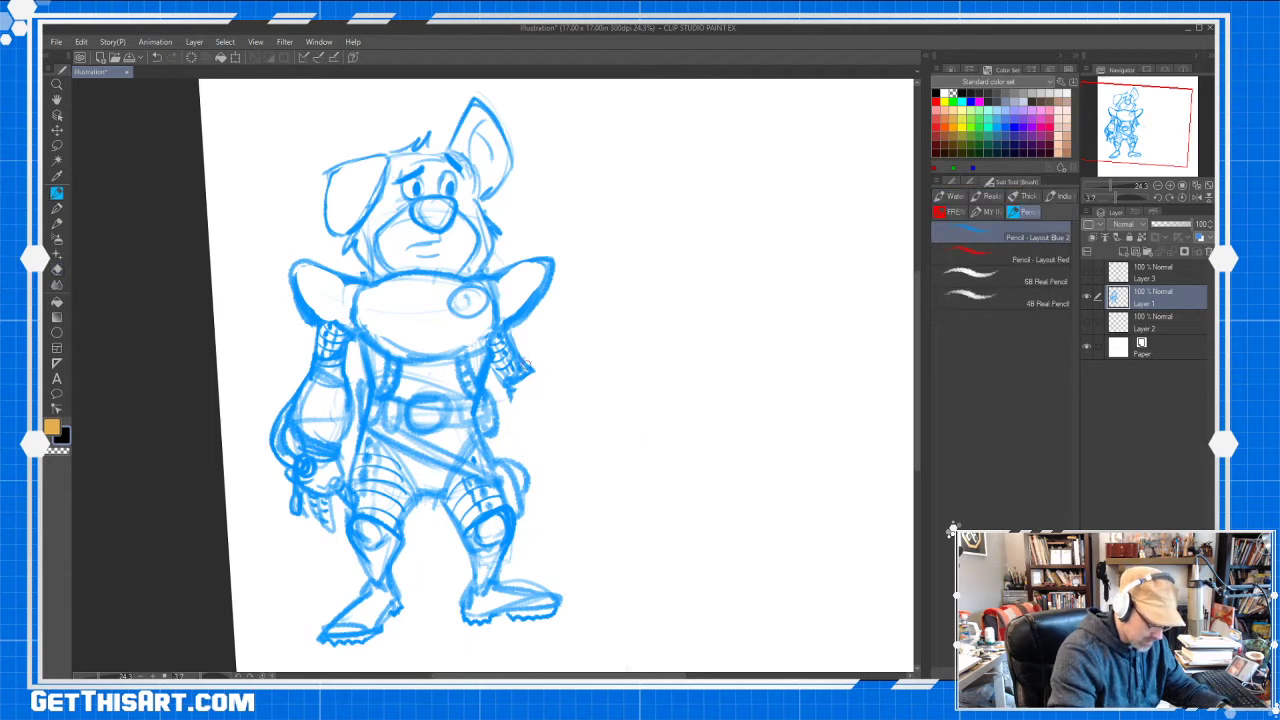
Rough in guide lines for a raised arm fanning out from the shoulder, and erase them along with more of the ribbed upper arm
mouse_move(529, 338)
left_mouse_down()
mouse_move(671, 206)
mouse_move(790, 124)
left_mouse_up()
left_click_drag(522, 338, 672, 122)
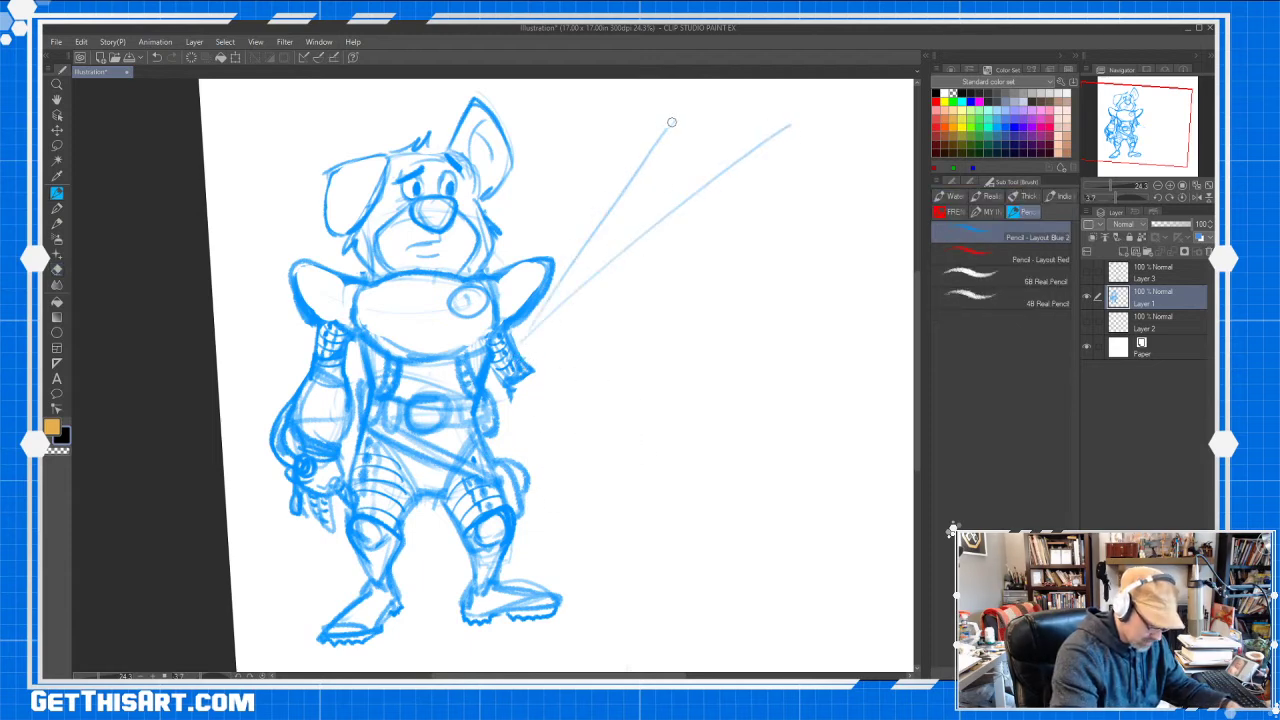
mouse_move(530, 390)
left_mouse_down()
mouse_move(605, 305)
mouse_move(535, 405)
mouse_move(512, 350)
mouse_move(740, 144)
mouse_move(515, 350)
mouse_move(597, 315)
mouse_move(520, 380)
mouse_move(623, 200)
mouse_move(528, 420)
mouse_move(714, 169)
left_mouse_up()
key("e")
key("p")
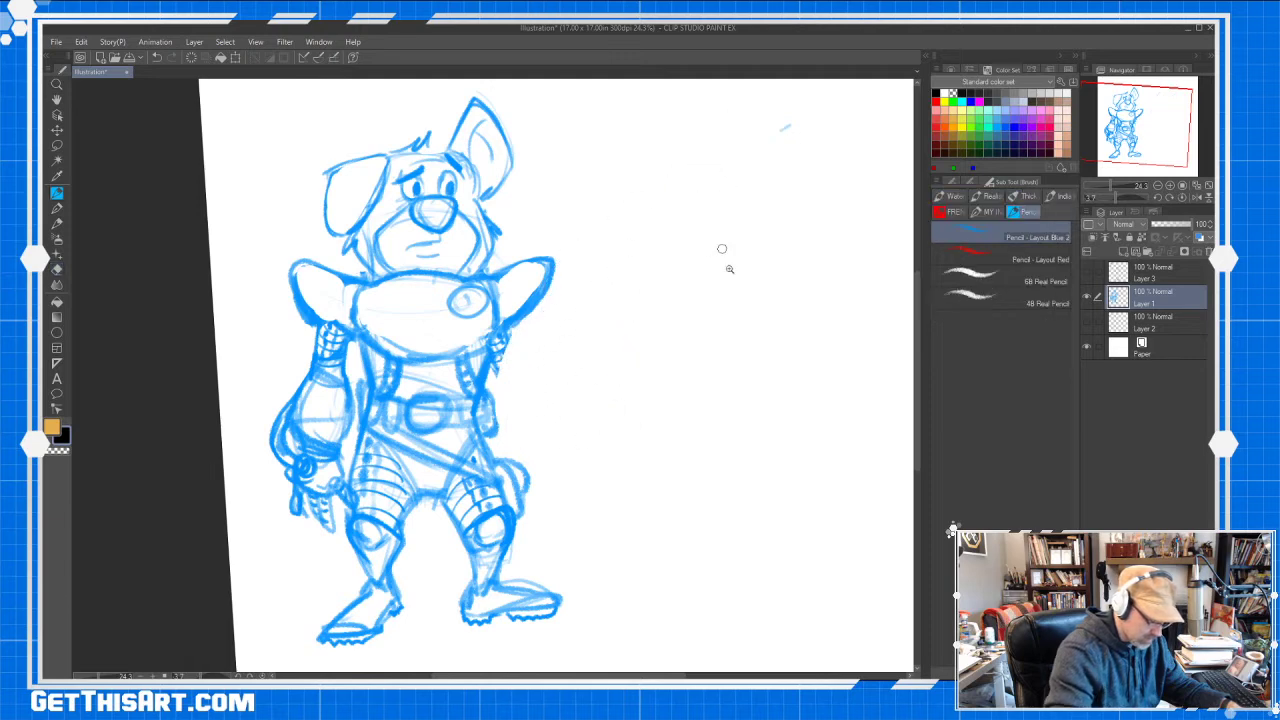
Try a bent forearm and a long gun guide line reaching out from the shoulder, and remove both again
key("ctrl+space")
mouse_move(729, 269)
left_mouse_down()
mouse_move(795, 327)
mouse_move(726, 354)
left_mouse_up()
key("space")
key("b")
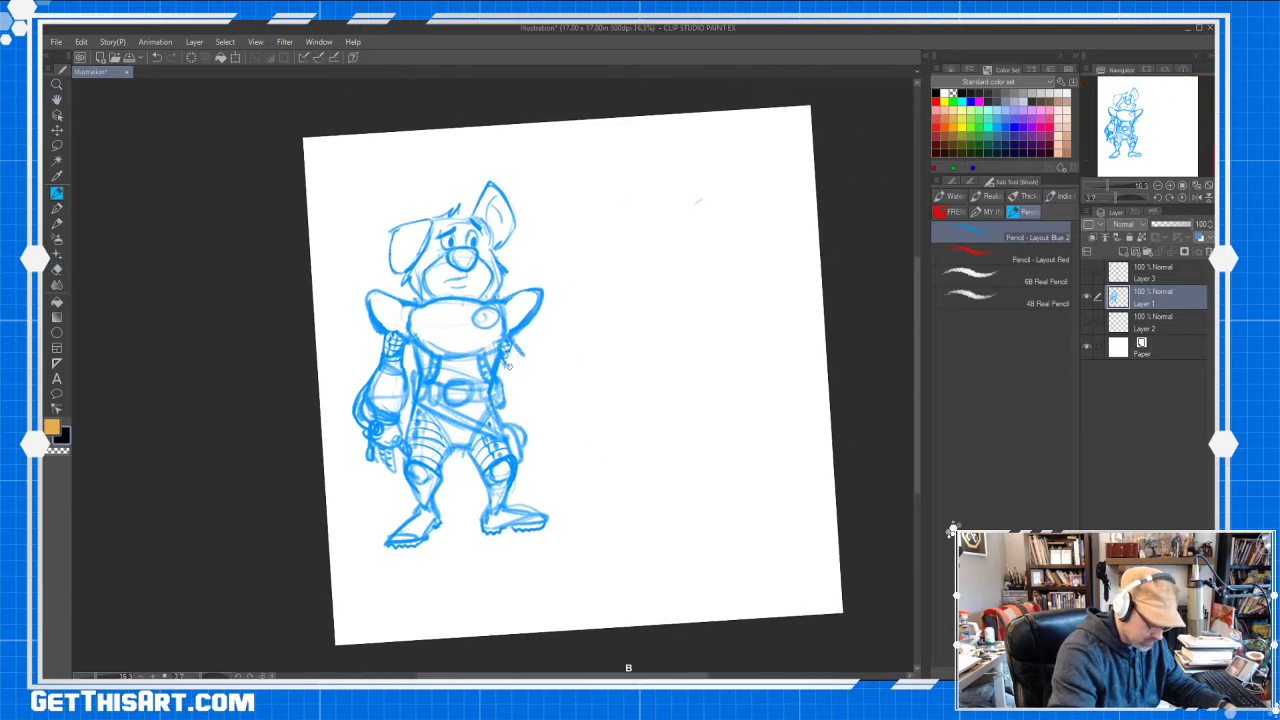
mouse_move(520, 358)
left_mouse_down()
mouse_move(556, 354)
mouse_move(562, 377)
mouse_move(729, 297)
mouse_move(858, 322)
mouse_move(846, 297)
left_mouse_up()
key("r")
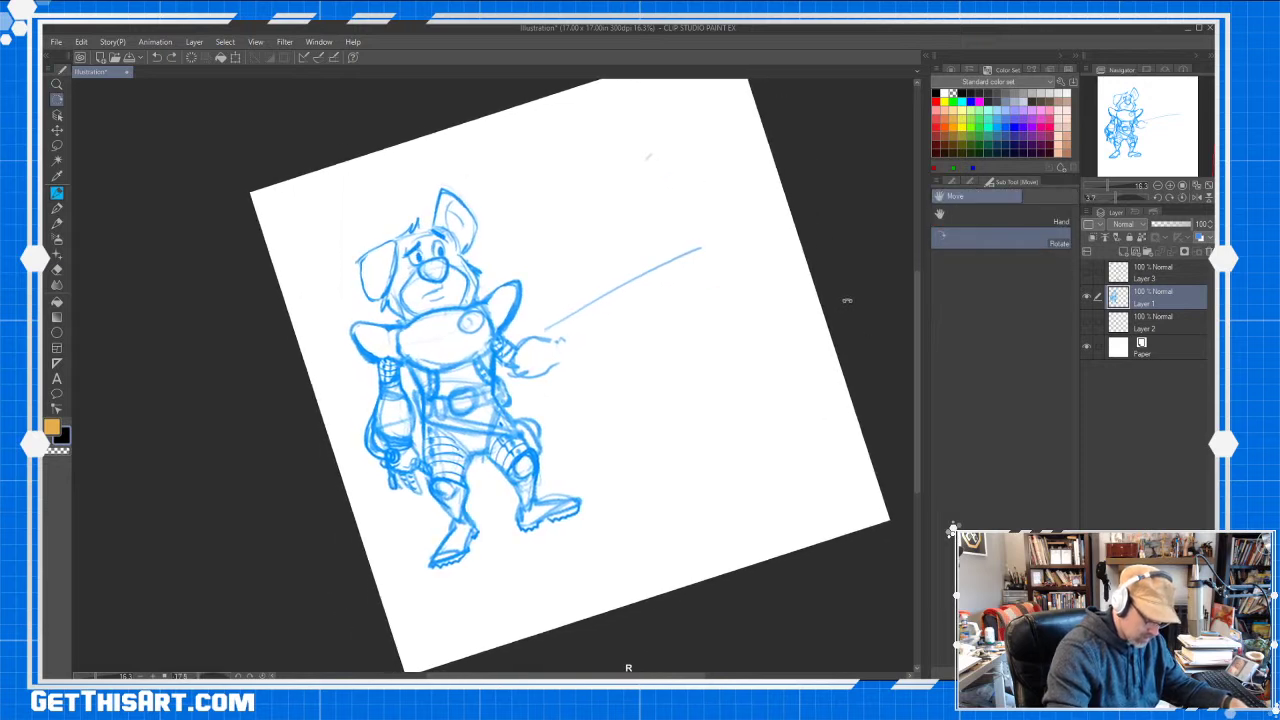
key("b")
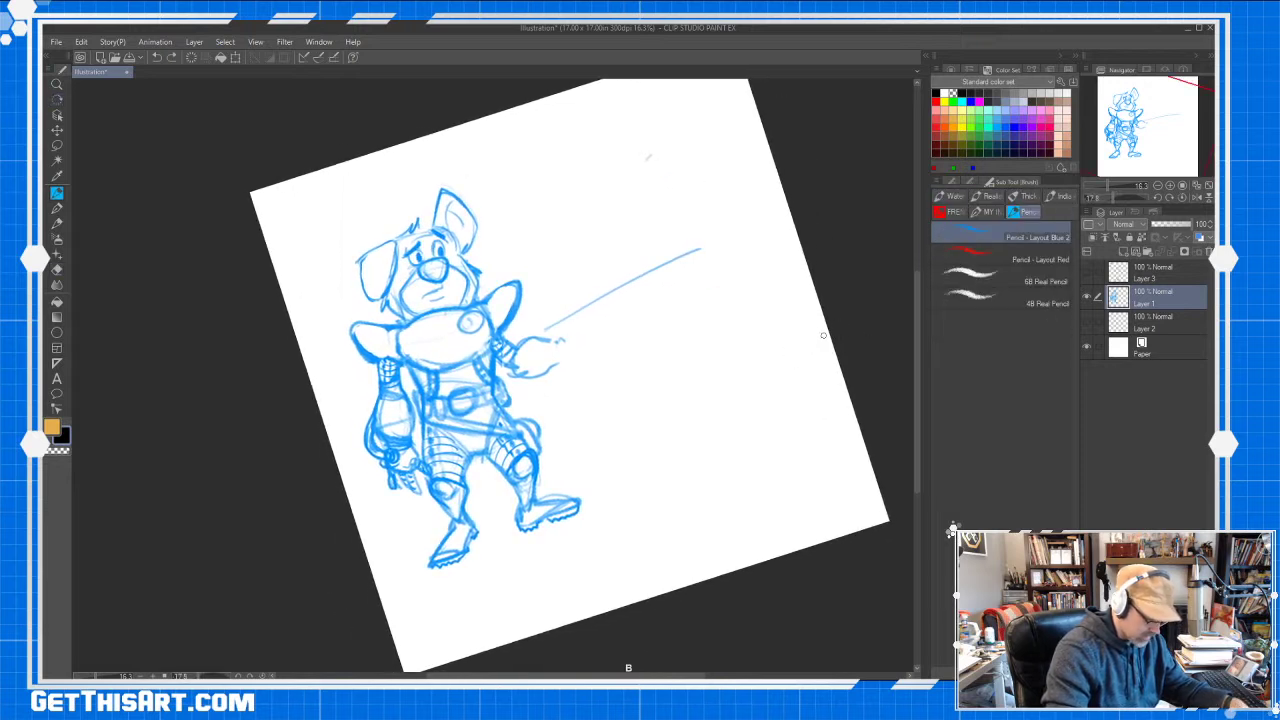
key("ctrl+z")
key("b")
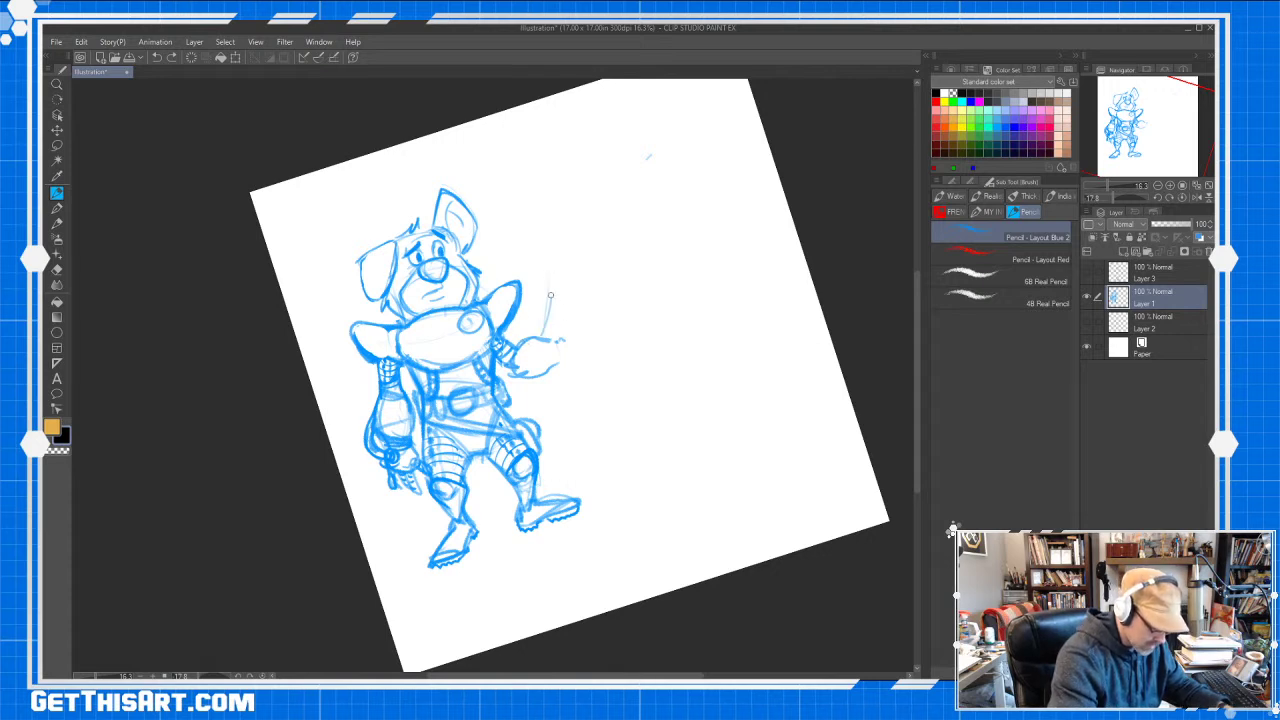
key("e")
mouse_move(500, 345)
left_mouse_down()
mouse_move(541, 367)
mouse_move(549, 334)
left_mouse_up()
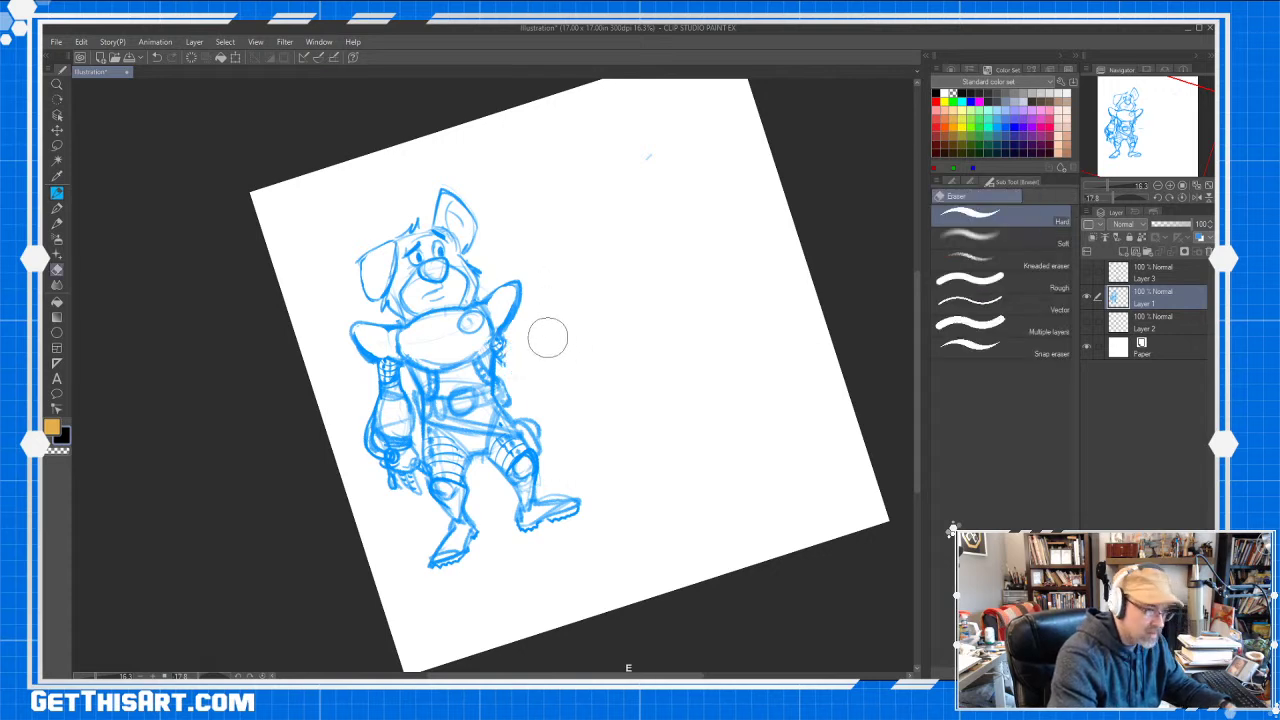
Sketch a short bent elbow below the raised shoulder pad, and erase the pad's outer edge to make room for the gun
key("b")
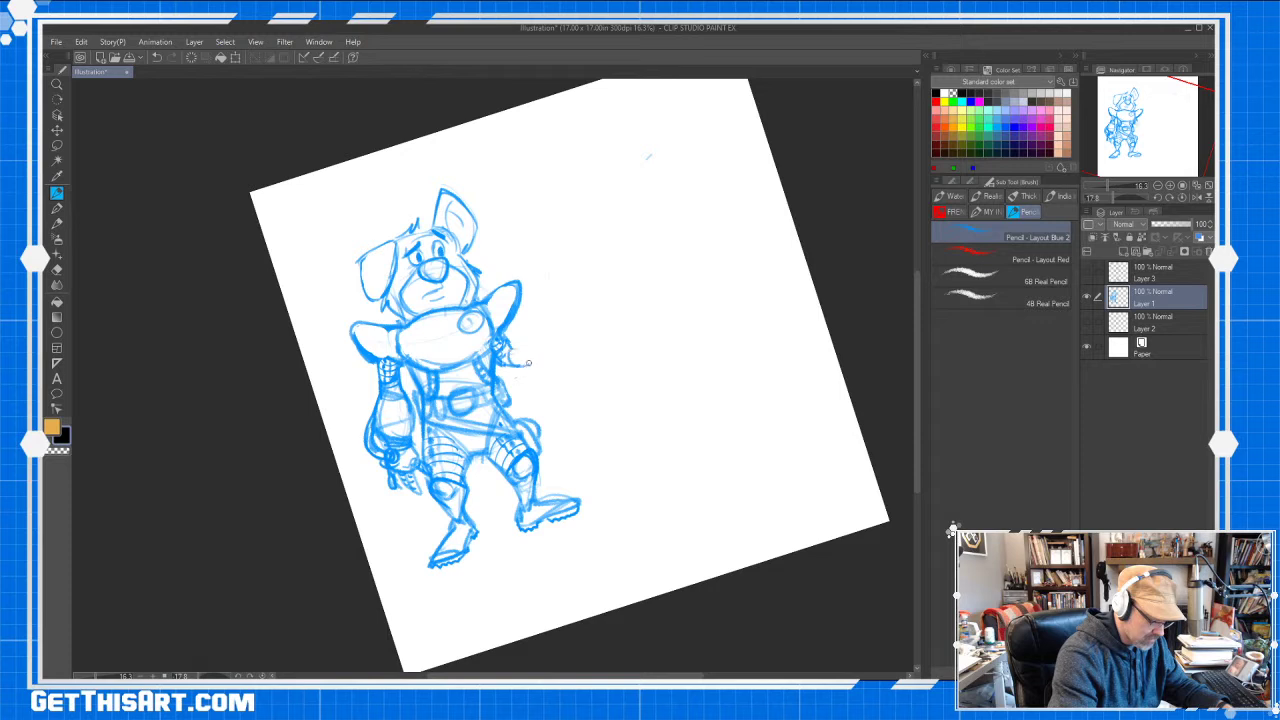
key("e")
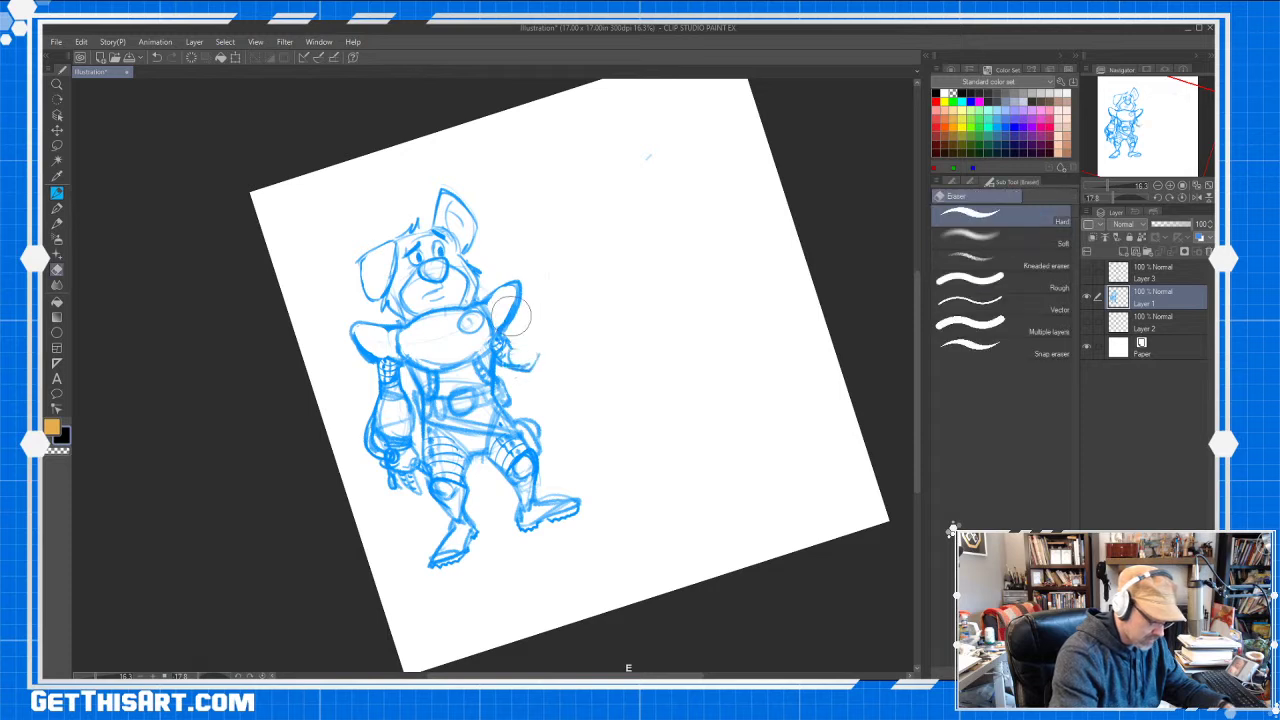
left_click_drag(508, 322, 517, 286)
Rough in a rifle angled upward from the armpit, with a long barrel line, an angular receiver and a loose magazine block
key("b")
left_click_drag(507, 330, 583, 125)
left_click_drag(586, 200, 658, 253)
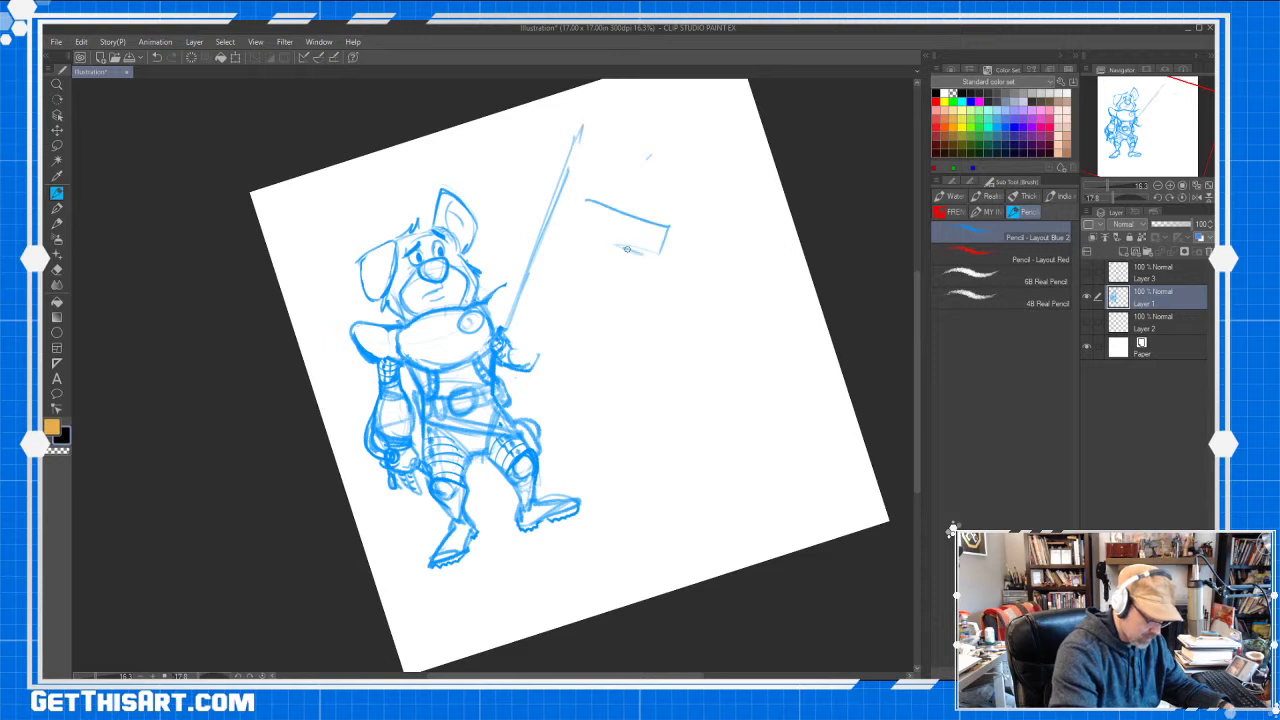
left_click_drag(578, 127, 512, 248)
left_click_drag(562, 170, 530, 205)
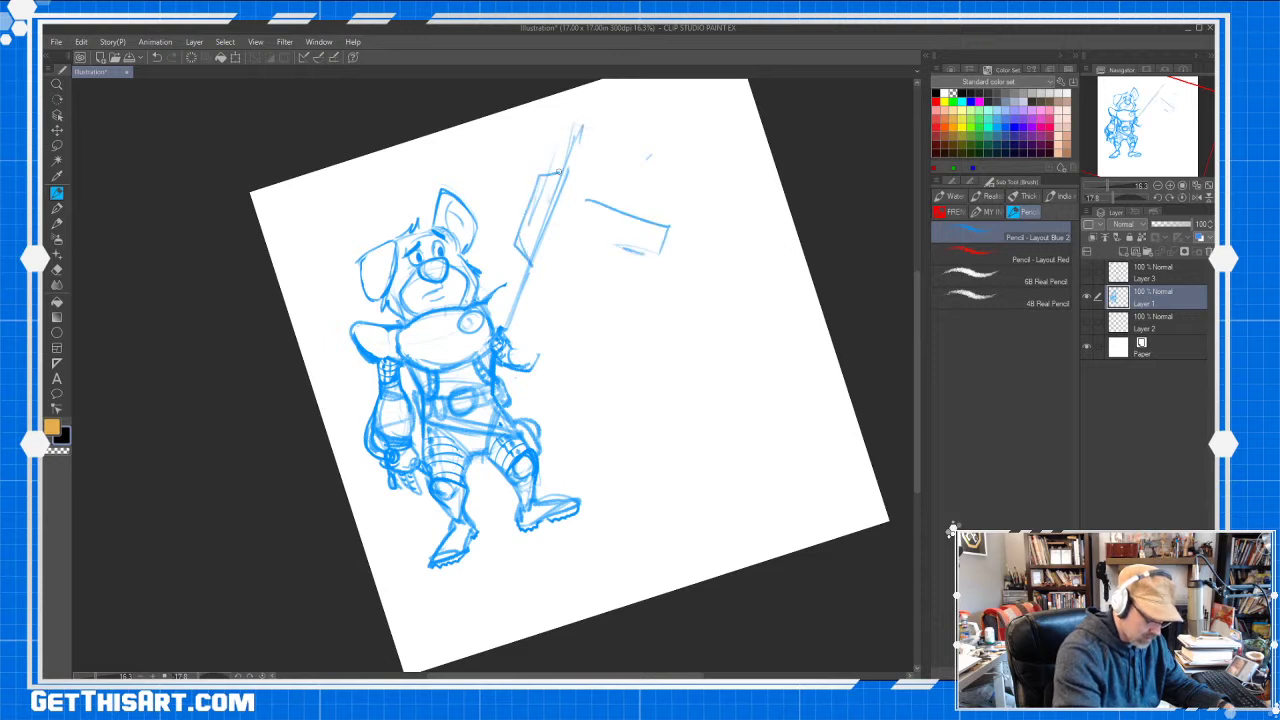
left_click_drag(580, 124, 542, 226)
Sketch the rifle's lower edge and the bent forearm with a hand gripping it
mouse_move(528, 256)
left_mouse_down()
mouse_move(514, 291)
mouse_move(540, 291)
left_mouse_up()
left_click_drag(517, 357, 529, 313)
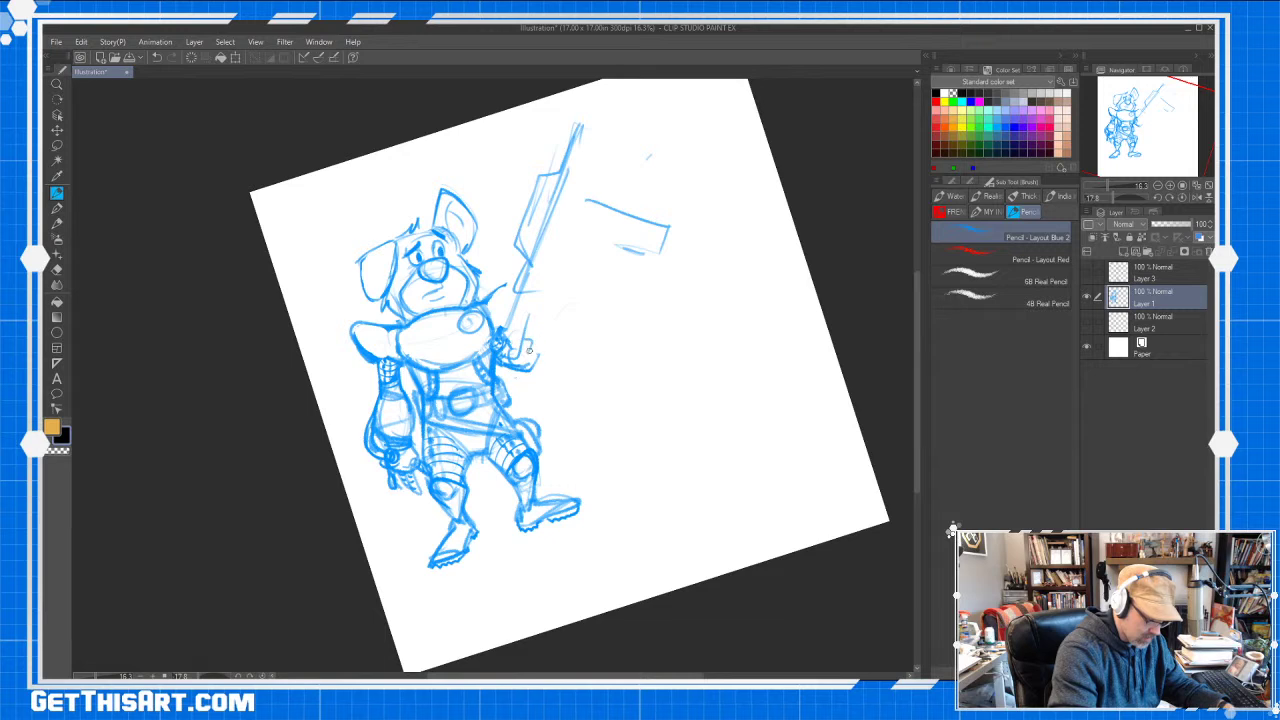
left_click_drag(522, 357, 560, 374)
mouse_move(560, 356)
left_mouse_down()
mouse_move(537, 311)
mouse_move(551, 291)
mouse_move(537, 301)
mouse_move(550, 287)
mouse_move(553, 301)
mouse_move(551, 273)
mouse_move(559, 312)
left_mouse_up()
left_click_drag(558, 262, 561, 238)
left_click_drag(562, 286, 563, 248)
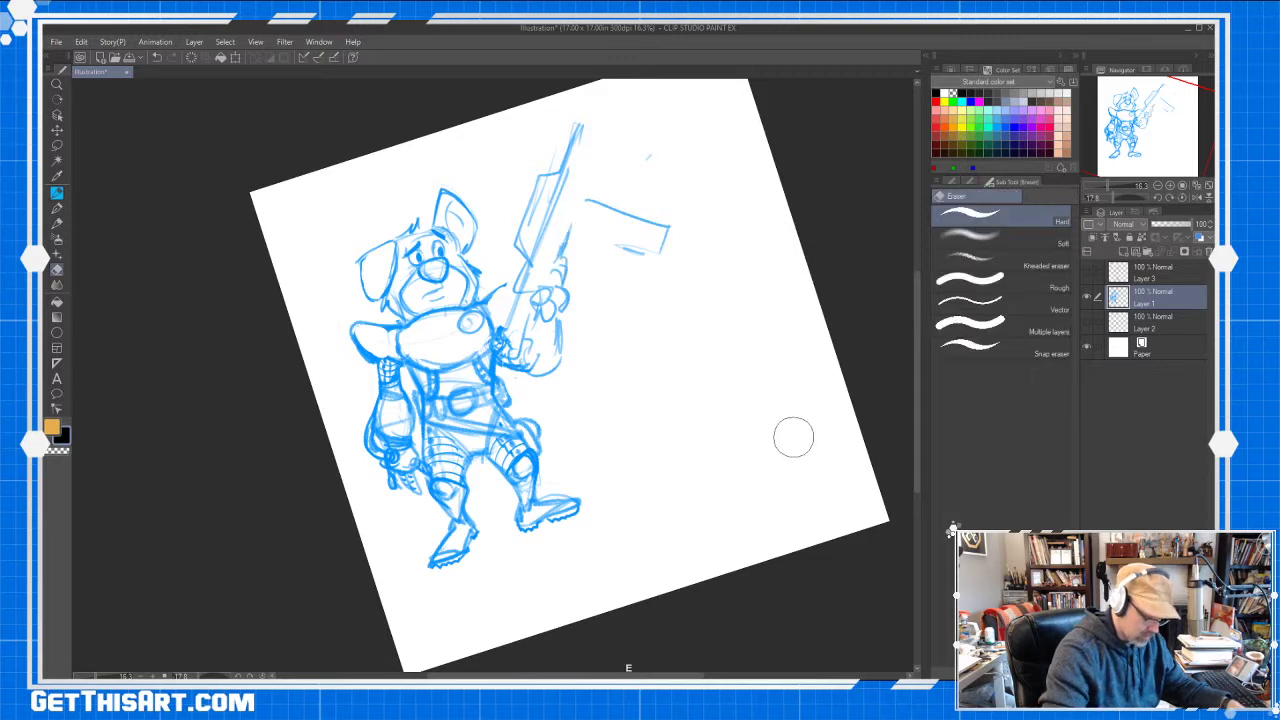
Straighten the canvas view and extend the rifle's outline with a blocky front end and the upper edge of a curved magazine
key("r")
left_click_drag(819, 337, 820, 450)
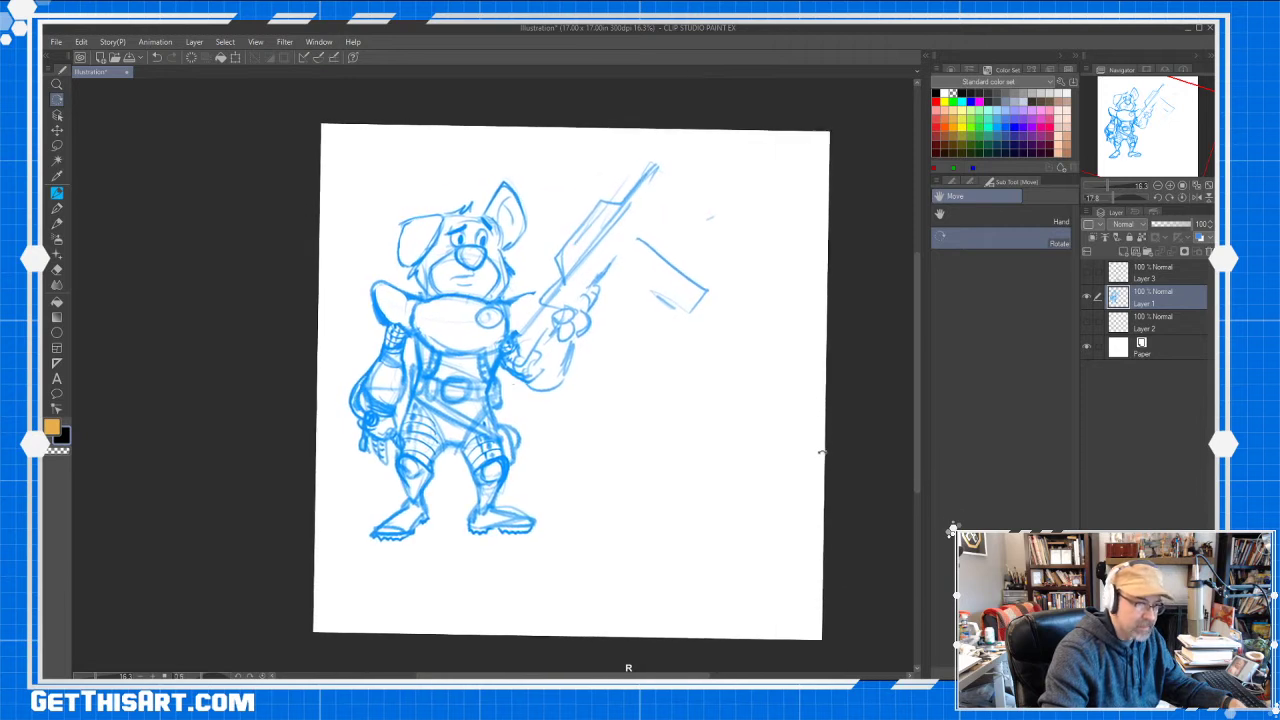
key("h")
left_click_drag(803, 389, 772, 433)
key("p")
mouse_move(493, 376)
left_mouse_down()
mouse_move(581, 245)
mouse_move(637, 193)
mouse_move(672, 240)
mouse_move(665, 231)
mouse_move(603, 294)
mouse_move(674, 318)
left_mouse_up()
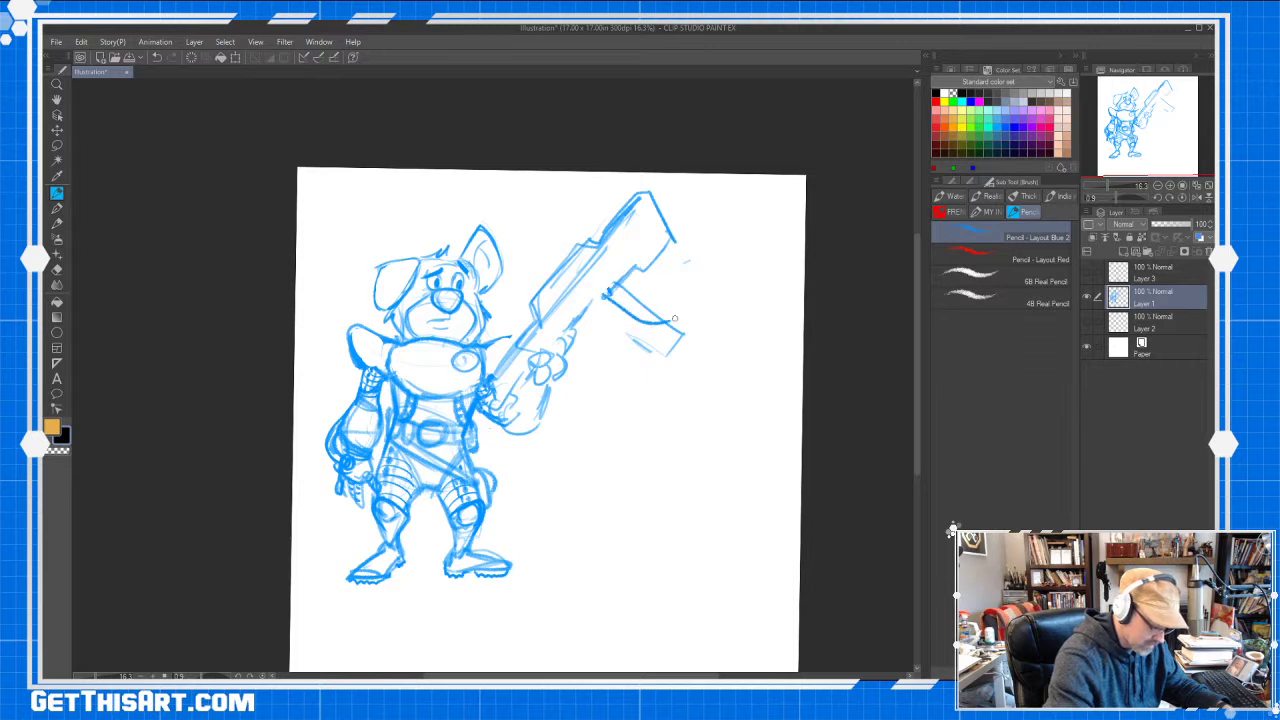
Sketch the curved magazine beneath the rifle, reinforcing its upper and lower edges and closing its end
left_click_drag(585, 329, 667, 349)
left_click_drag(589, 334, 667, 346)
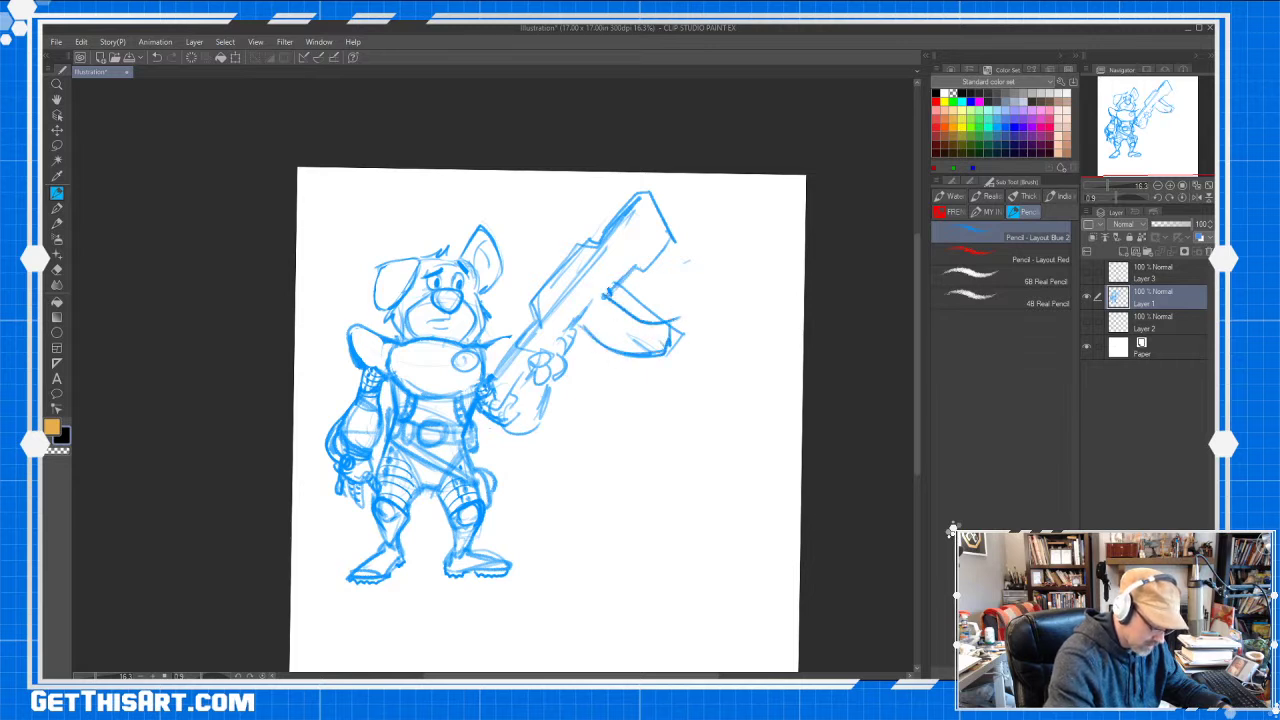
left_click_drag(613, 305, 671, 319)
left_click_drag(600, 292, 674, 318)
left_click_drag(592, 337, 664, 352)
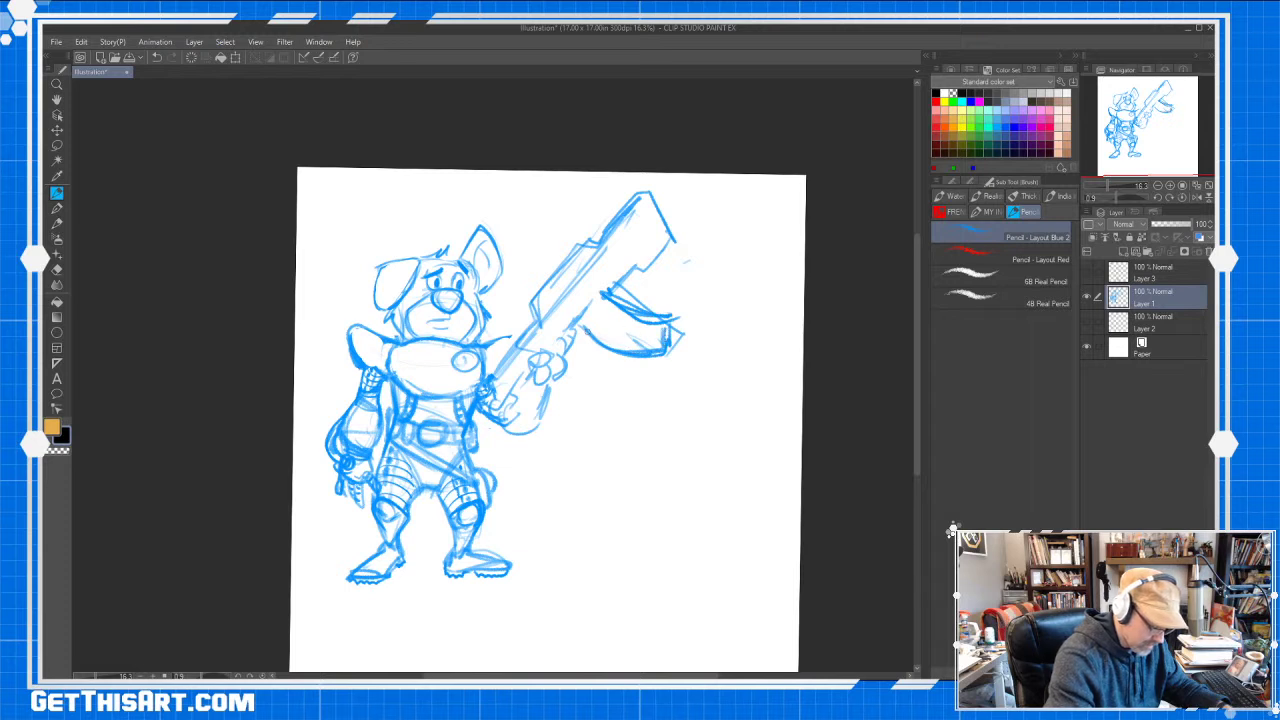
left_click_drag(587, 331, 664, 354)
mouse_move(668, 348)
left_mouse_down()
mouse_move(673, 321)
mouse_move(623, 300)
left_mouse_up()
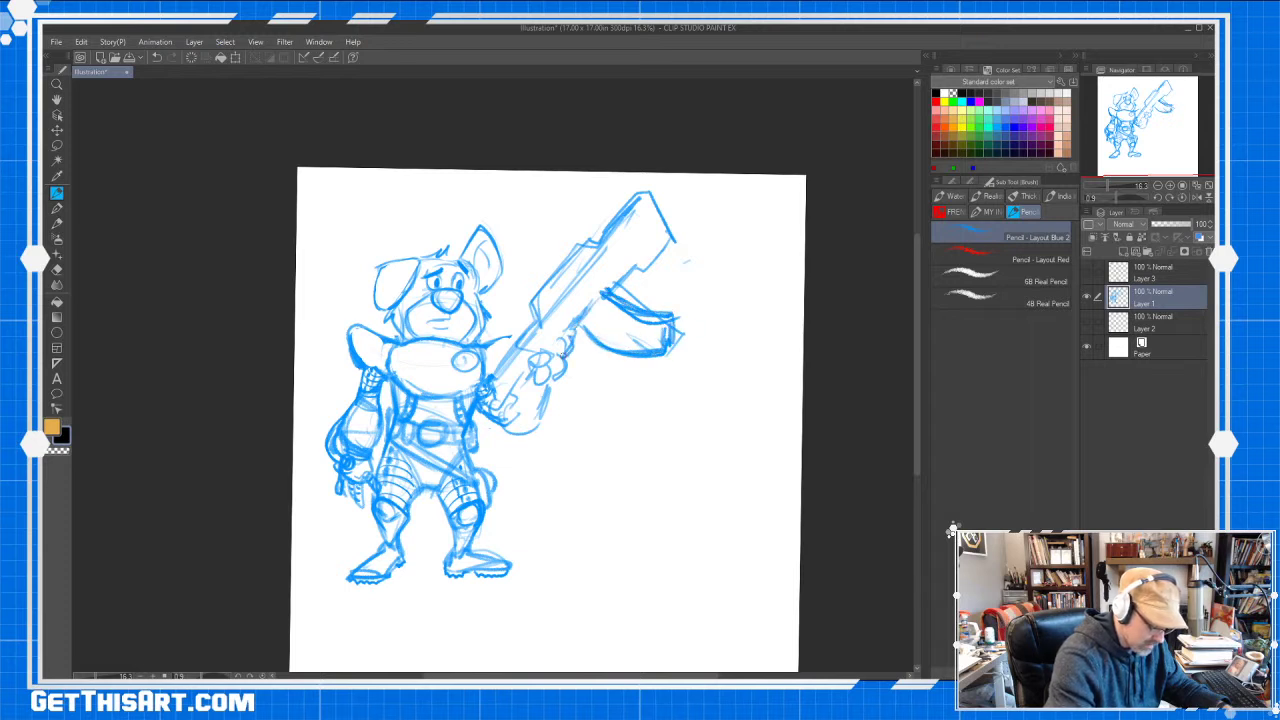
Add a scope on top of the rifle and a small muzzle tip, and strengthen the line along the barrel
left_click_drag(478, 390, 508, 391)
mouse_move(479, 390)
left_mouse_down()
mouse_move(538, 317)
mouse_move(550, 266)
mouse_move(507, 303)
mouse_move(513, 312)
left_mouse_up()
left_click_drag(514, 312, 594, 240)
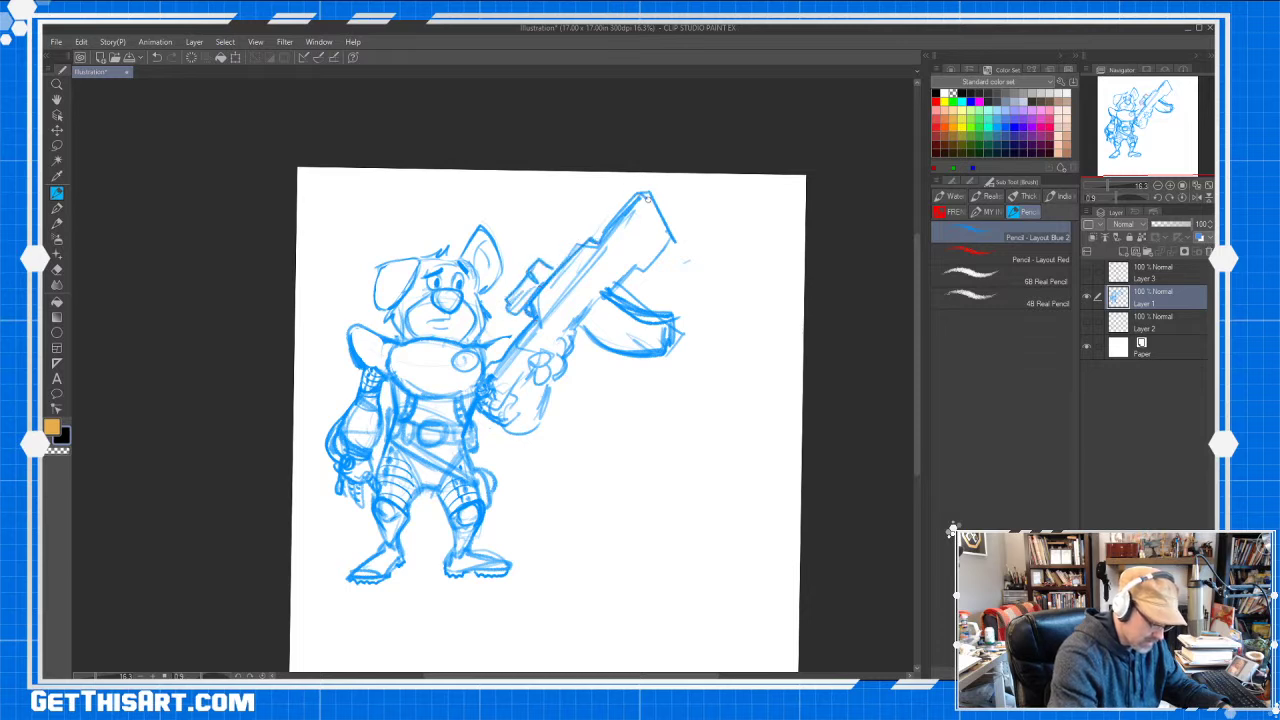
left_click_drag(559, 295, 632, 214)
left_click_drag(584, 270, 661, 194)
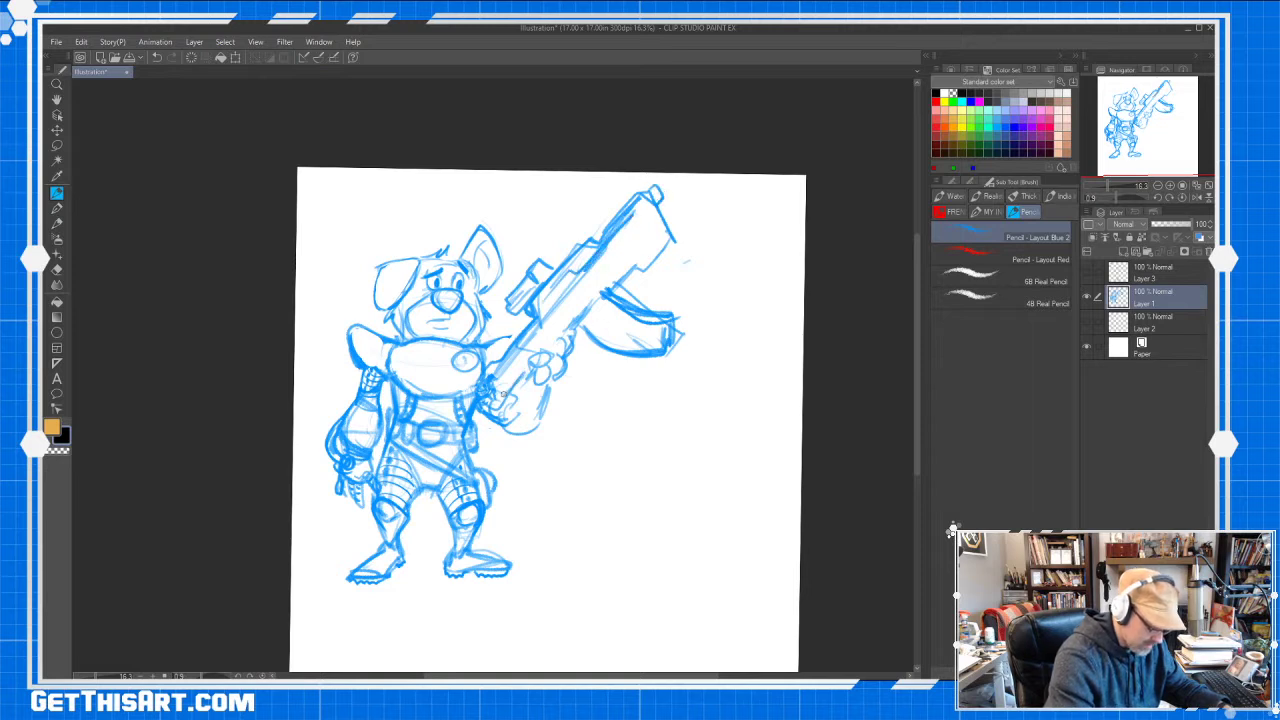
Refine the gripping hand's cuff and redraw the shoulder edge and bent arm behind the rifle stock
left_click_drag(503, 396, 522, 379)
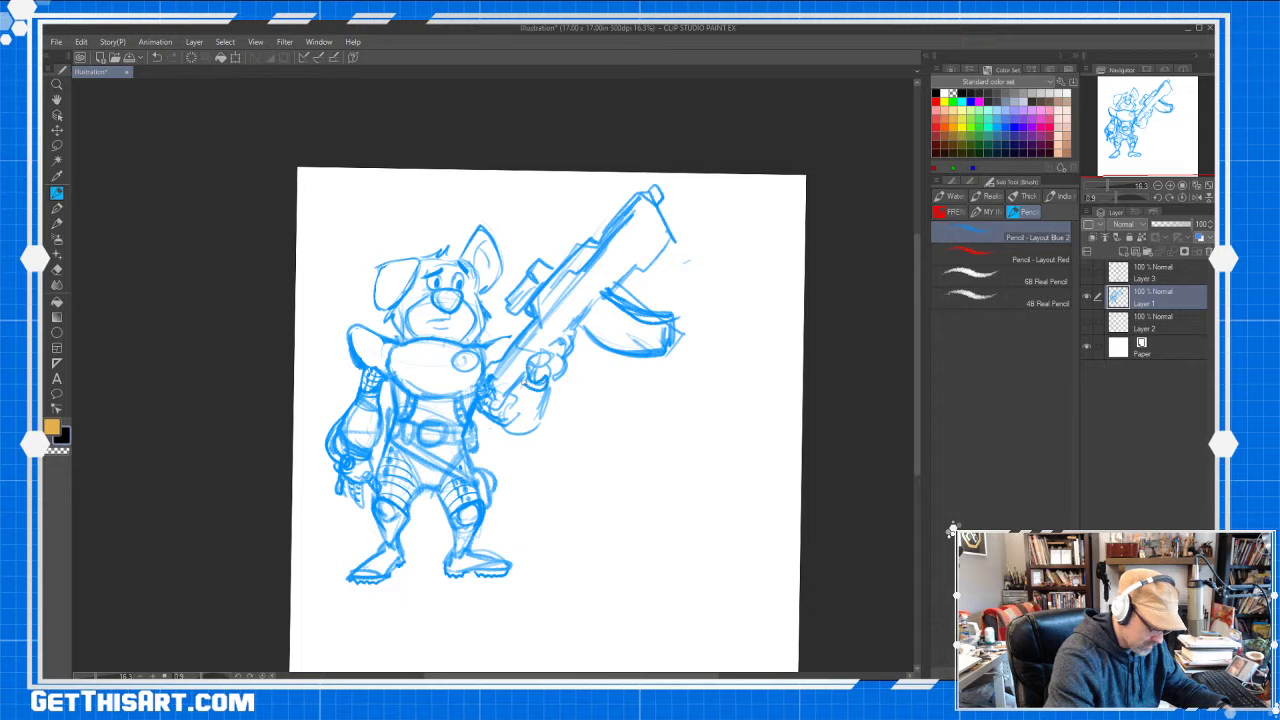
key("e")
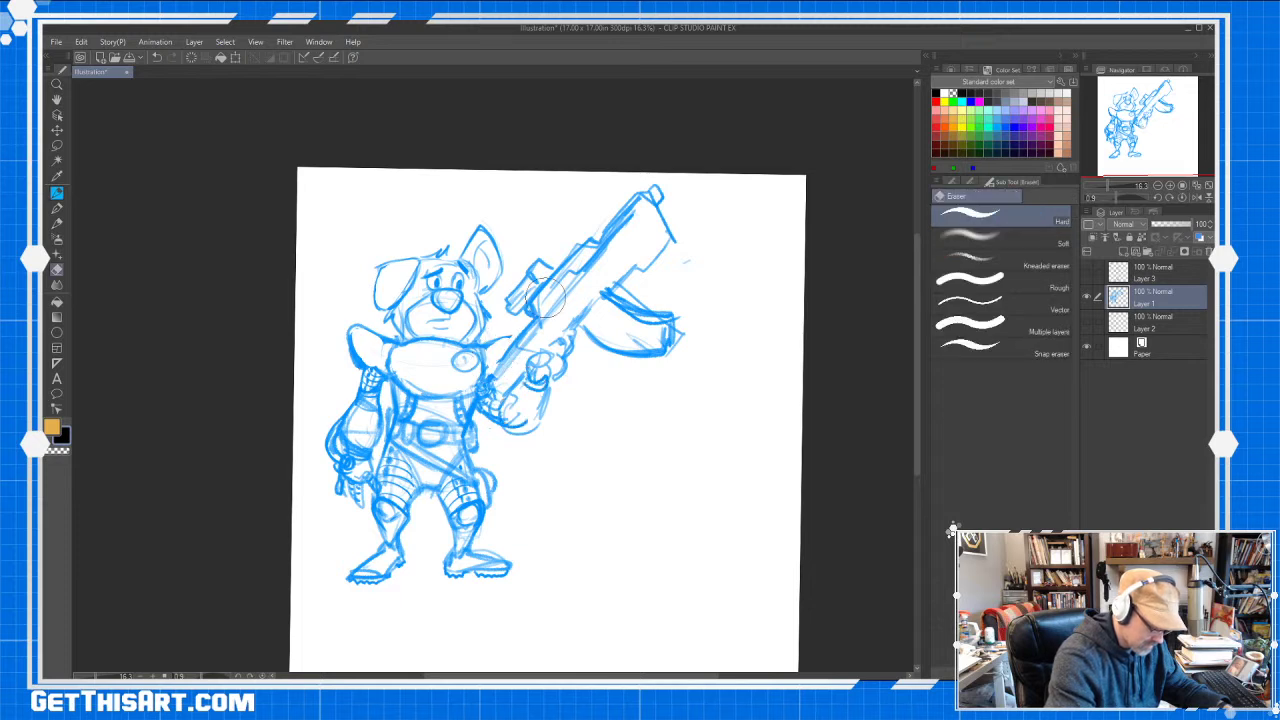
key("p")
left_click_drag(502, 353, 488, 372)
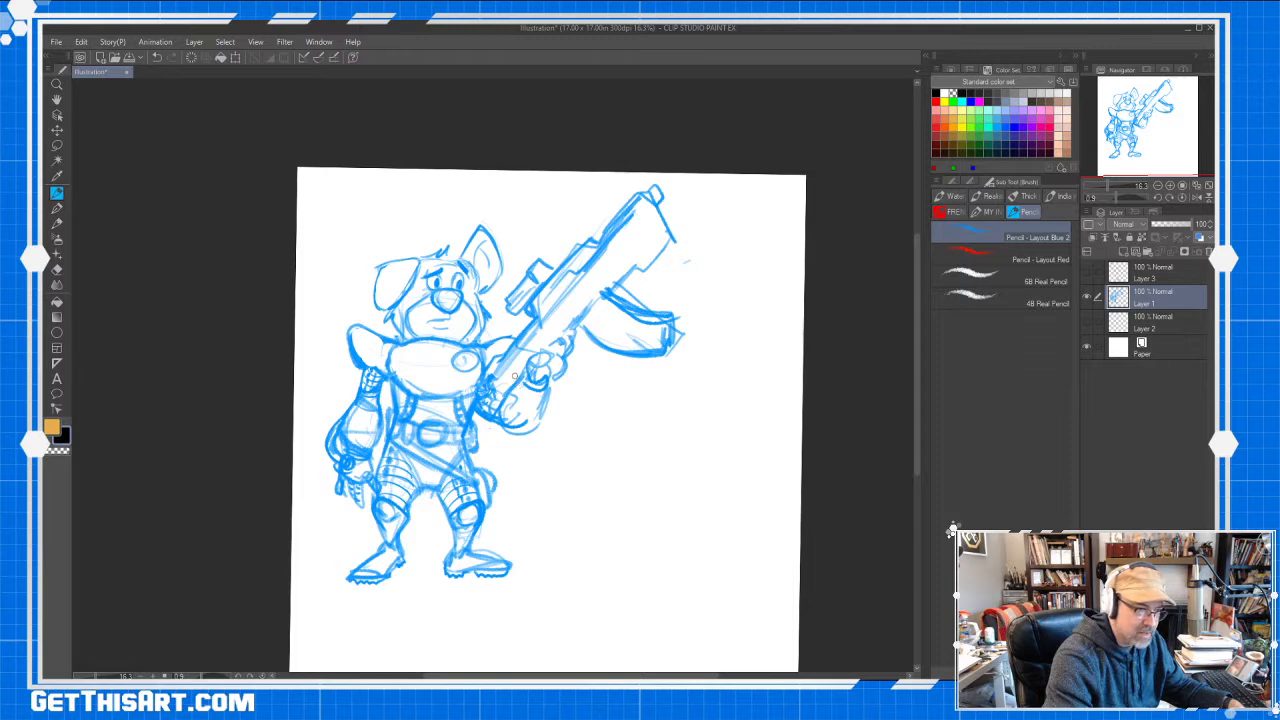
Erase the arm lines crossing the rifle stock and the construction lines inside the rifle body, leaving a clean stock outline
key("ctrl+space")
left_click_drag(522, 374, 585, 404)
key("space")
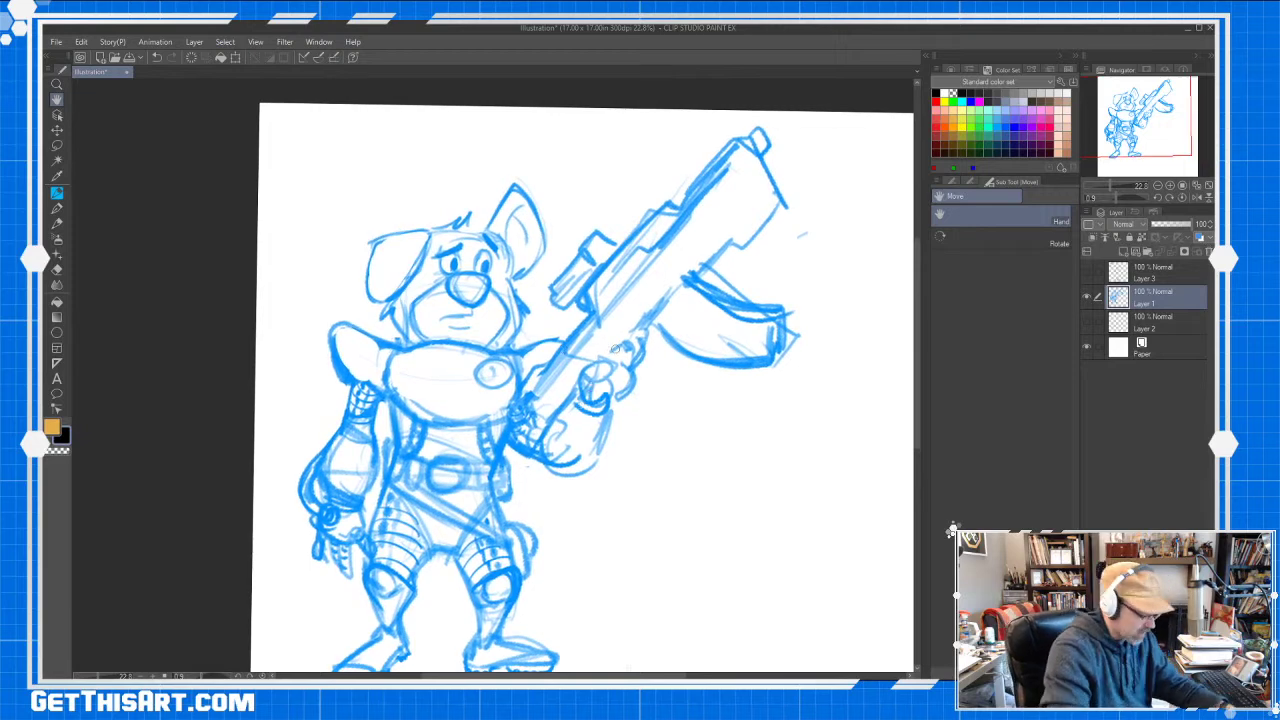
key("e")
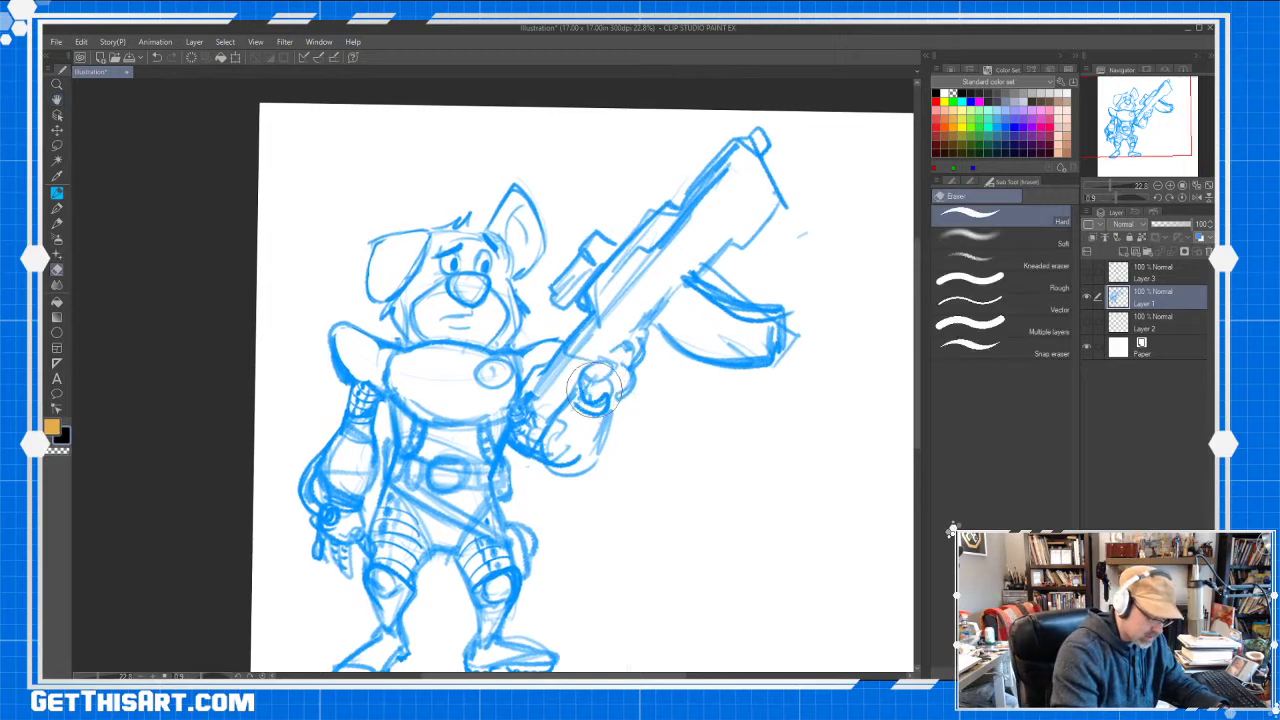
mouse_move(596, 392)
left_mouse_down()
mouse_move(586, 362)
mouse_move(572, 418)
mouse_move(548, 428)
mouse_move(572, 440)
mouse_move(566, 456)
mouse_move(546, 420)
mouse_move(530, 440)
mouse_move(561, 374)
mouse_move(541, 396)
left_mouse_up()
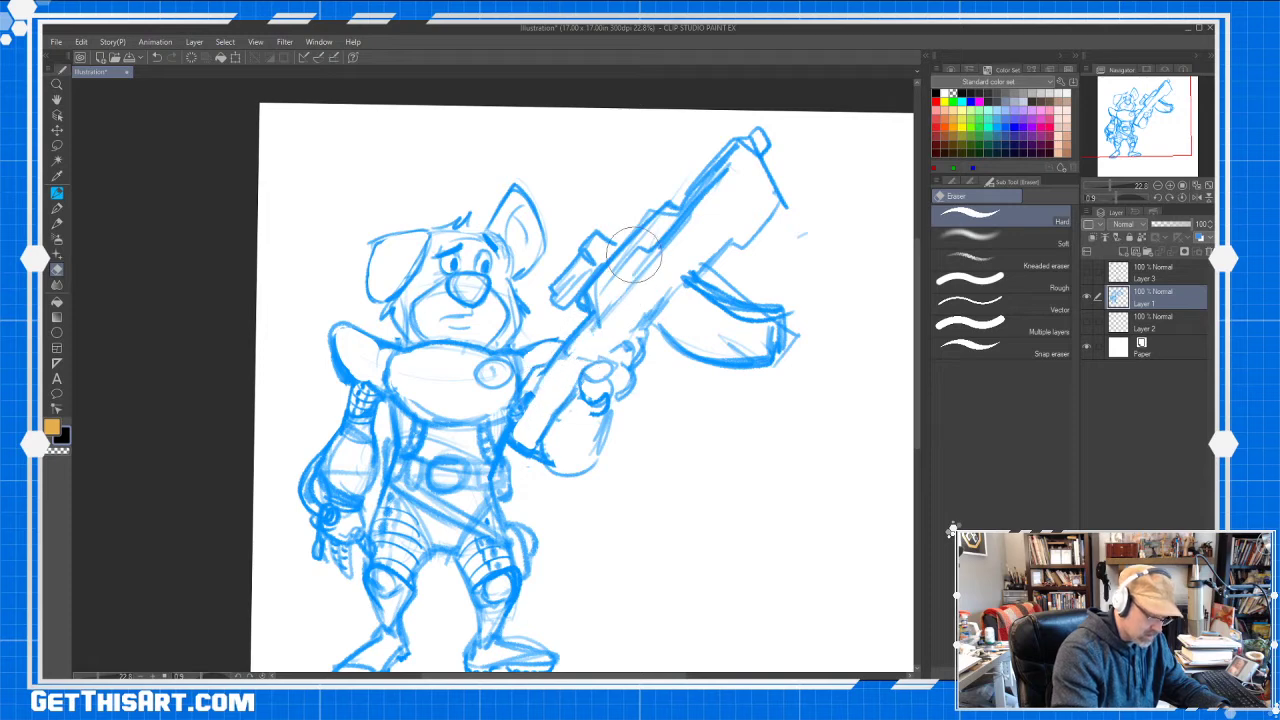
mouse_move(633, 252)
left_mouse_down()
mouse_move(604, 316)
mouse_move(620, 267)
mouse_move(650, 238)
mouse_move(640, 285)
mouse_move(745, 150)
mouse_move(690, 210)
left_mouse_up()
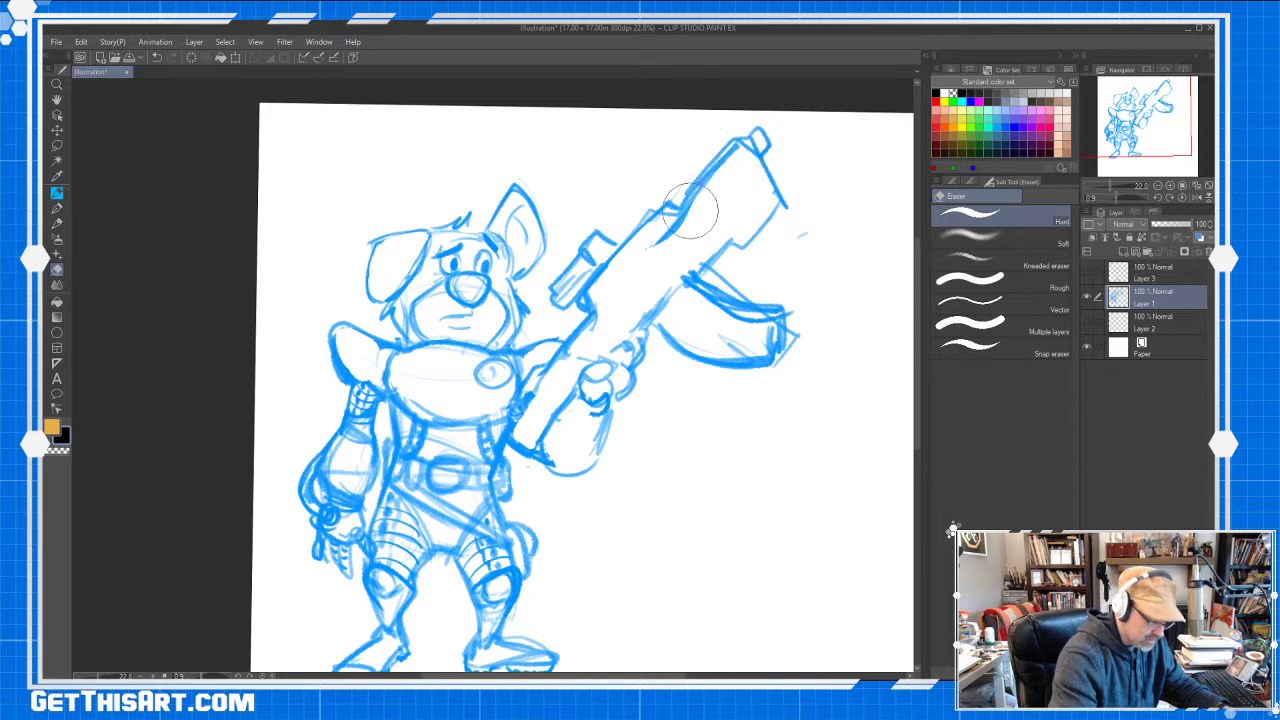
Darken and detail the scope, and erase the chest armour lines overlapping the rifle stock
key("p")
mouse_move(548, 280)
left_mouse_down()
mouse_move(560, 305)
mouse_move(596, 234)
mouse_move(614, 236)
mouse_move(512, 405)
left_mouse_up()
key("e")
mouse_move(546, 362)
left_mouse_down()
mouse_move(540, 390)
mouse_move(600, 320)
left_mouse_up()
key("p")
key("e")
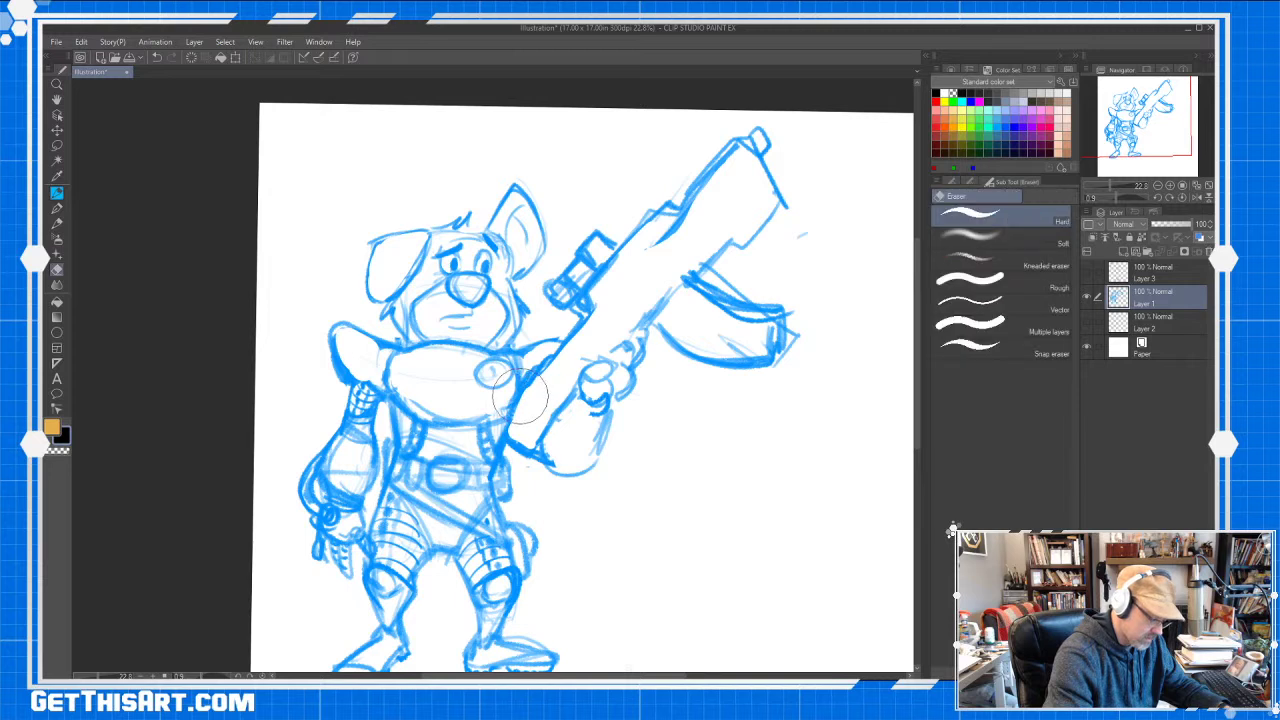
left_click_drag(522, 382, 502, 418)
key("p")
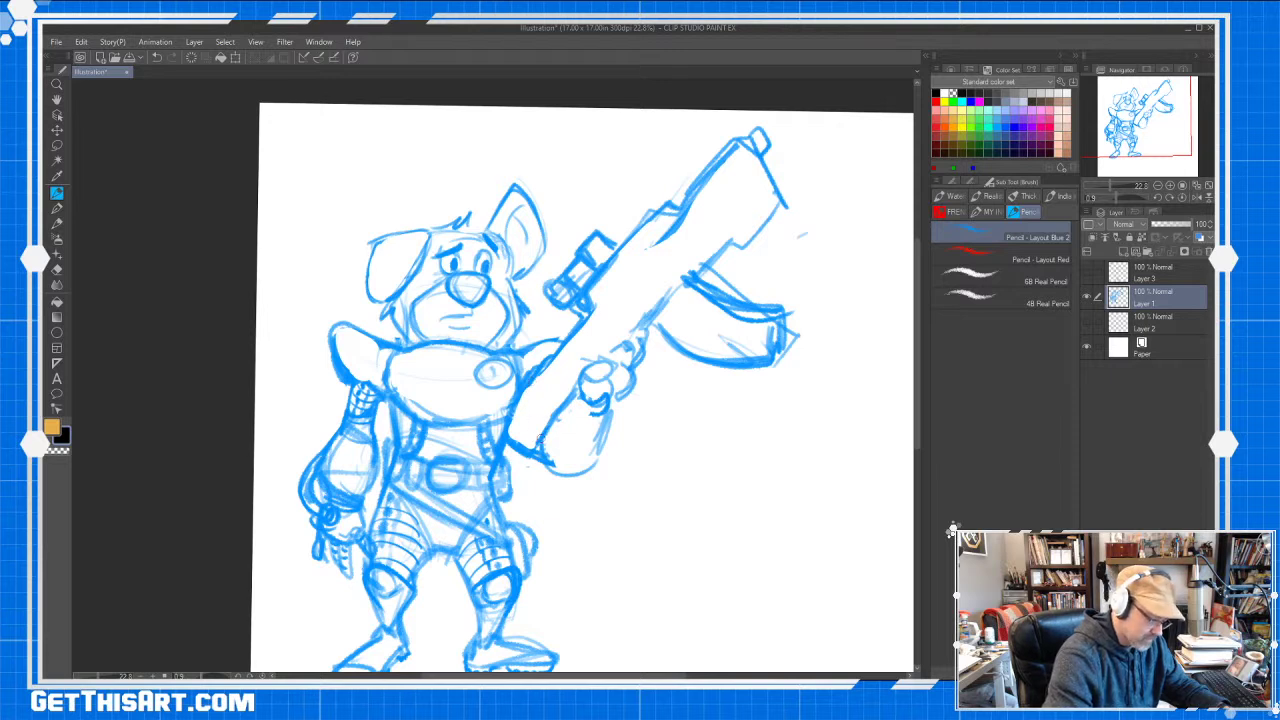
Strengthen the outlines of the stock, receiver and scope, and add inner contour lines to the curved magazine
left_click_drag(538, 448, 561, 411)
left_click_drag(646, 328, 666, 302)
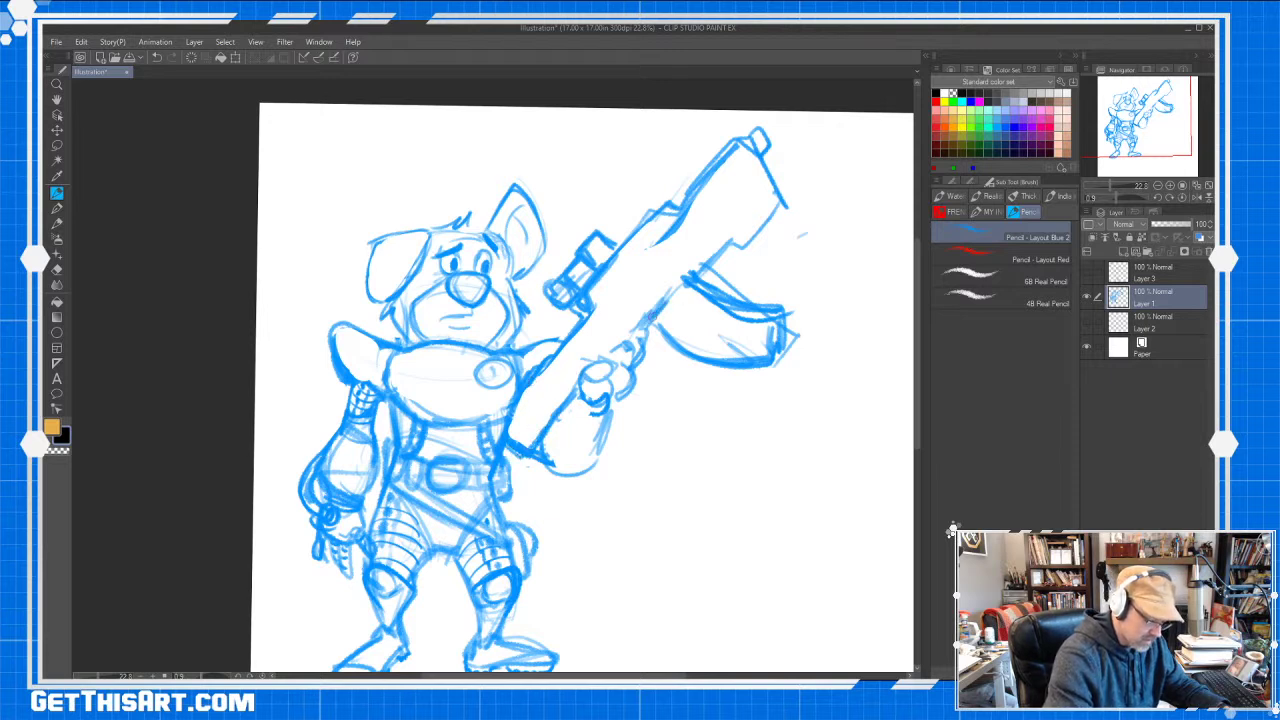
mouse_move(656, 244)
left_mouse_down()
mouse_move(744, 135)
mouse_move(764, 155)
left_mouse_up()
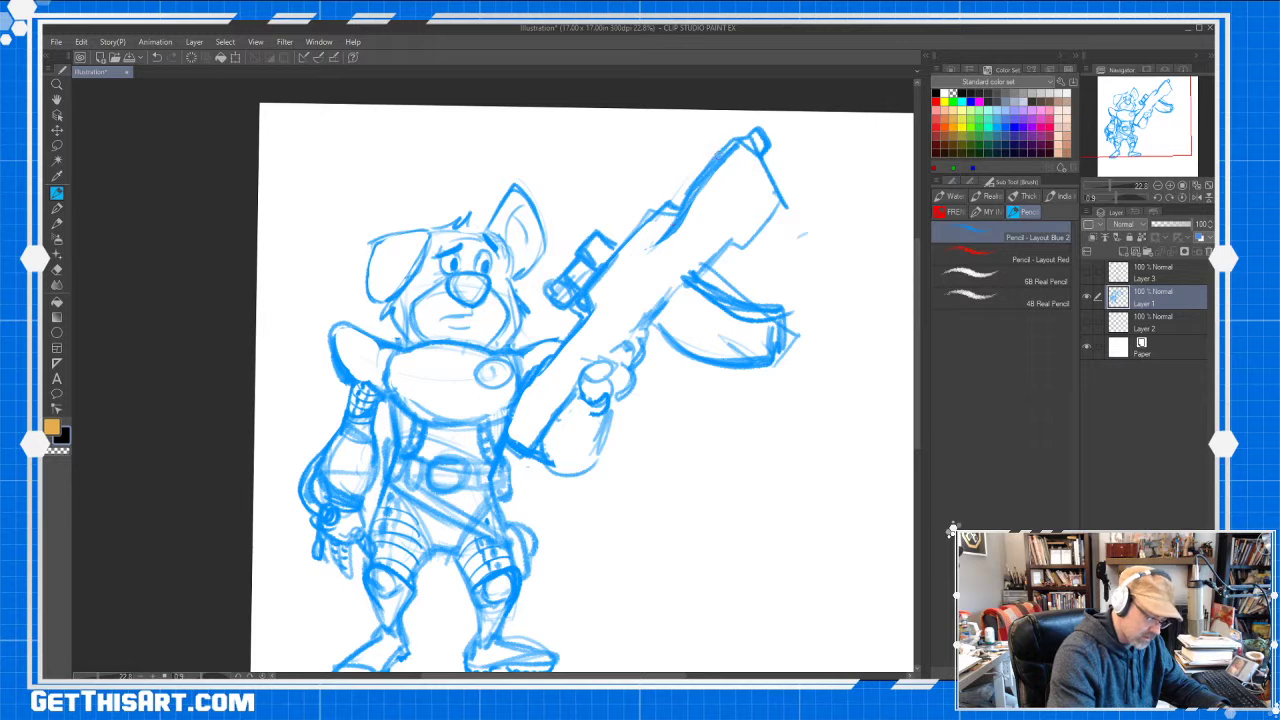
left_click_drag(664, 204, 616, 248)
mouse_move(551, 277)
left_mouse_down()
mouse_move(586, 276)
mouse_move(604, 236)
left_mouse_up()
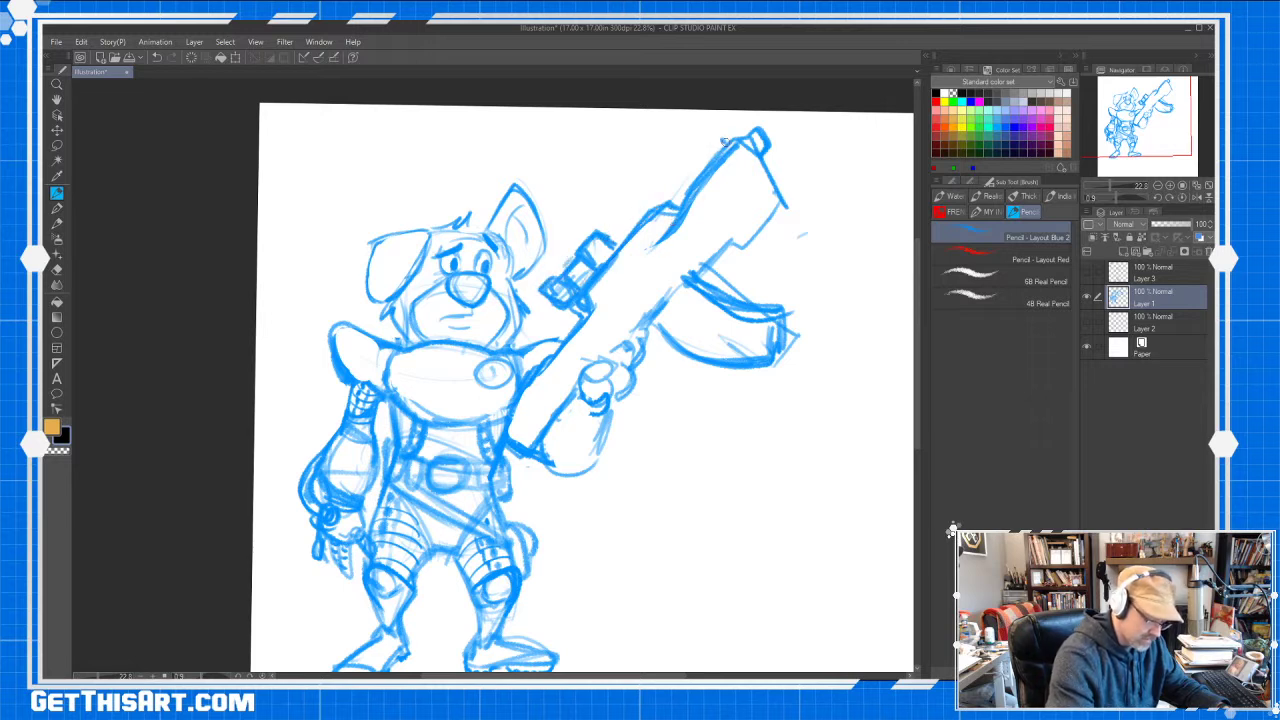
left_click_drag(682, 296, 772, 338)
left_click_drag(674, 330, 750, 352)
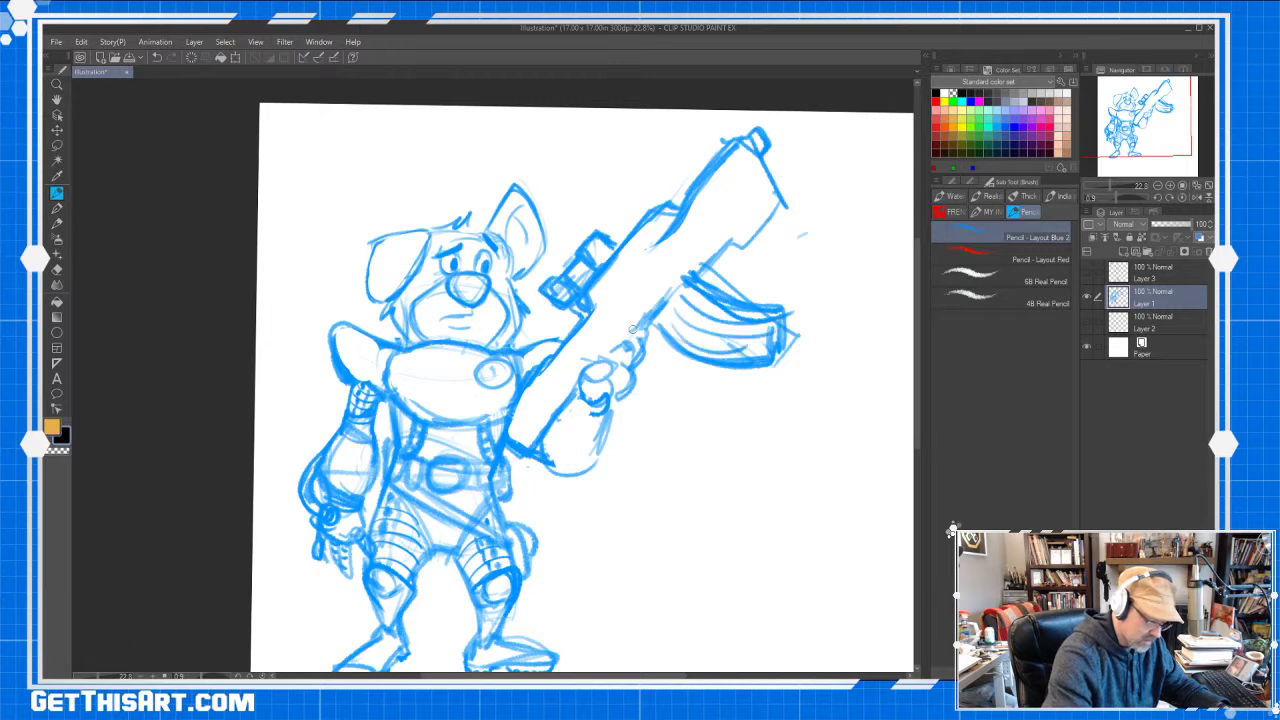
Detail the rifle body with a rectangular port, parallel grooves on the front end, and panel lines across the stock and receiver
mouse_move(706, 266)
left_mouse_down()
mouse_move(638, 346)
mouse_move(624, 284)
mouse_move(588, 323)
mouse_move(599, 333)
mouse_move(633, 295)
left_mouse_up()
left_click_drag(625, 284, 633, 295)
mouse_move(738, 204)
left_mouse_down()
mouse_move(768, 160)
mouse_move(734, 175)
mouse_move(745, 238)
left_mouse_up()
left_click_drag(708, 186, 734, 224)
left_click_drag(568, 368, 542, 396)
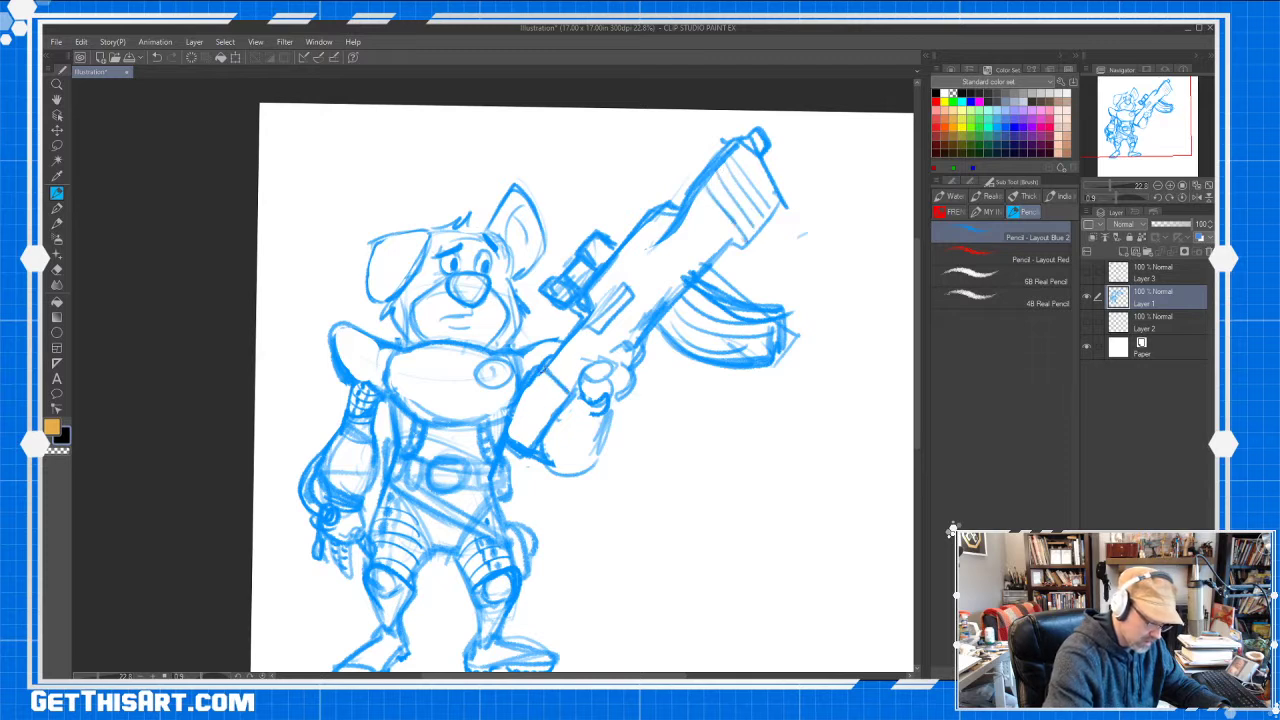
mouse_move(584, 330)
left_mouse_down()
mouse_move(552, 366)
mouse_move(556, 398)
left_mouse_up()
mouse_move(624, 274)
left_mouse_down()
mouse_move(652, 316)
mouse_move(638, 300)
mouse_move(686, 266)
left_mouse_up()
mouse_move(638, 311)
left_mouse_down()
mouse_move(686, 275)
mouse_move(588, 310)
left_mouse_up()
key("ctrl+z")
Draw a notched rail along the rifle's upper edge, and erase the stray lines beyond the magazine's end
left_click_drag(666, 214, 645, 235)
left_click_drag(598, 281, 650, 221)
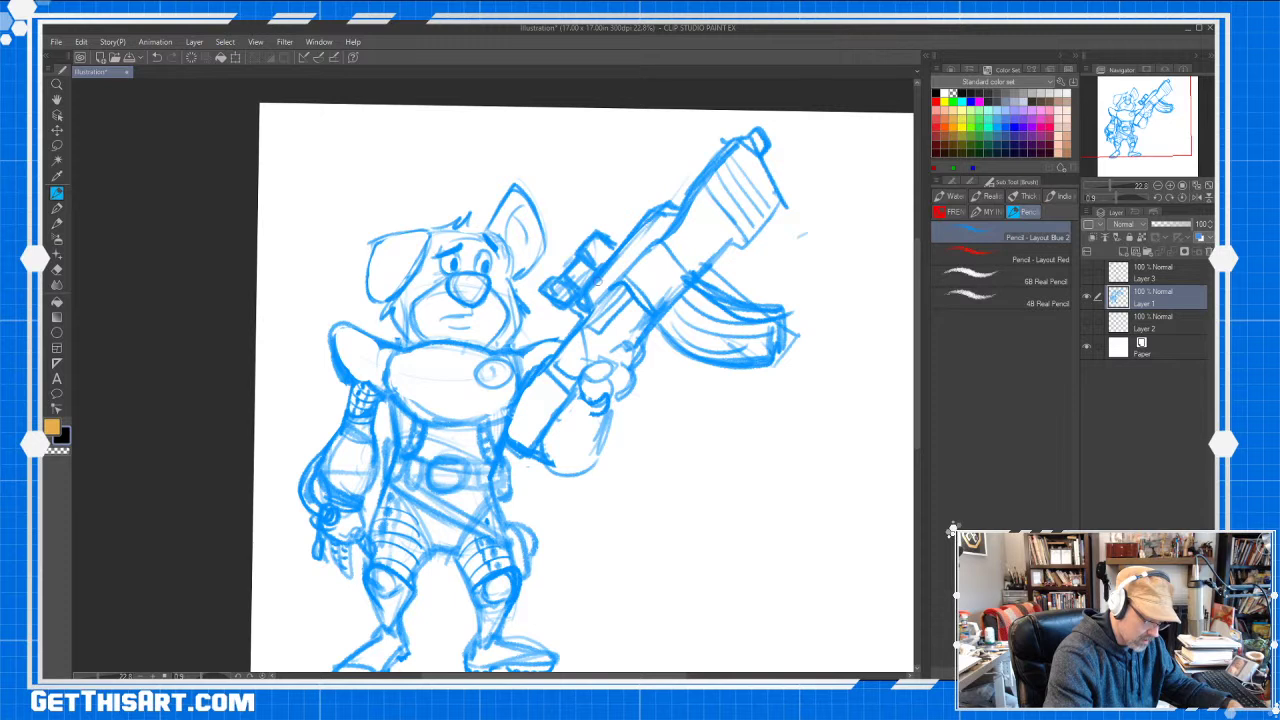
left_click_drag(618, 268, 630, 244)
left_click_drag(626, 260, 646, 237)
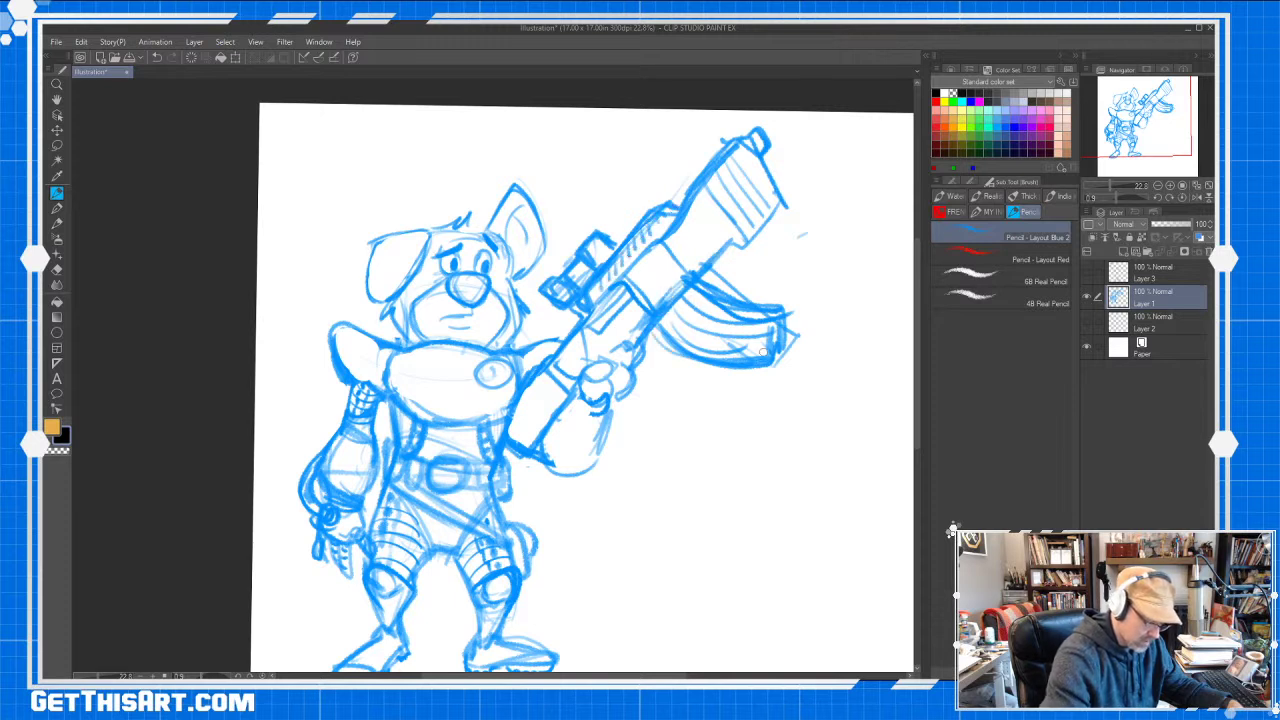
key("e")
left_click_drag(700, 262, 800, 306)
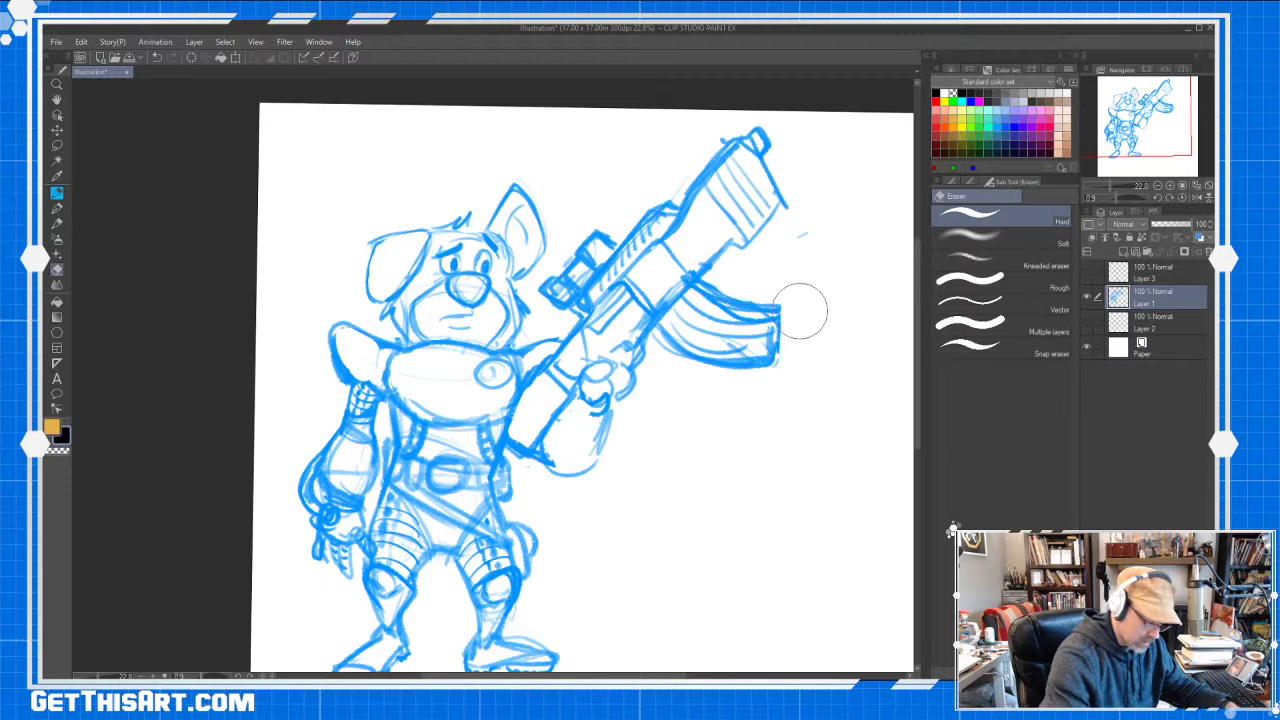
Strengthen the rifle's front-end outline at the muzzle and along its lower edge, and touch up the upper rail
key("p")
mouse_move(740, 247)
left_mouse_down()
mouse_move(784, 207)
mouse_move(739, 243)
left_mouse_up()
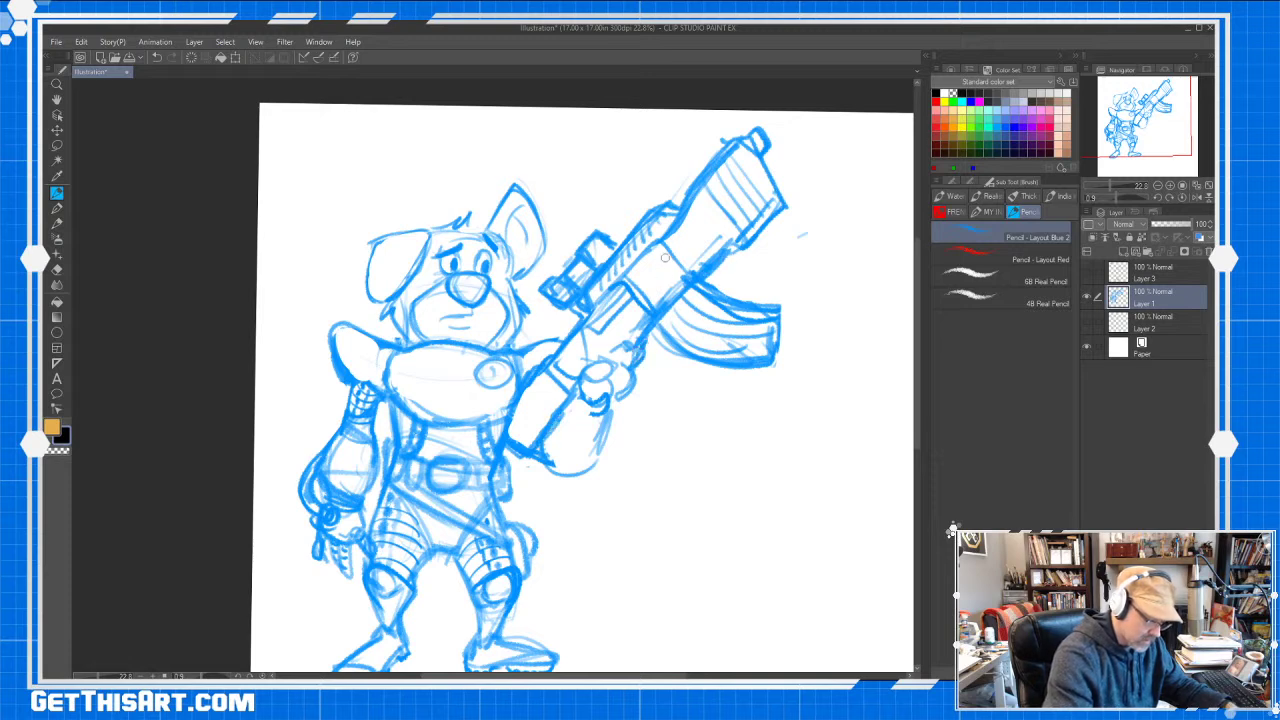
left_click_drag(630, 232, 670, 206)
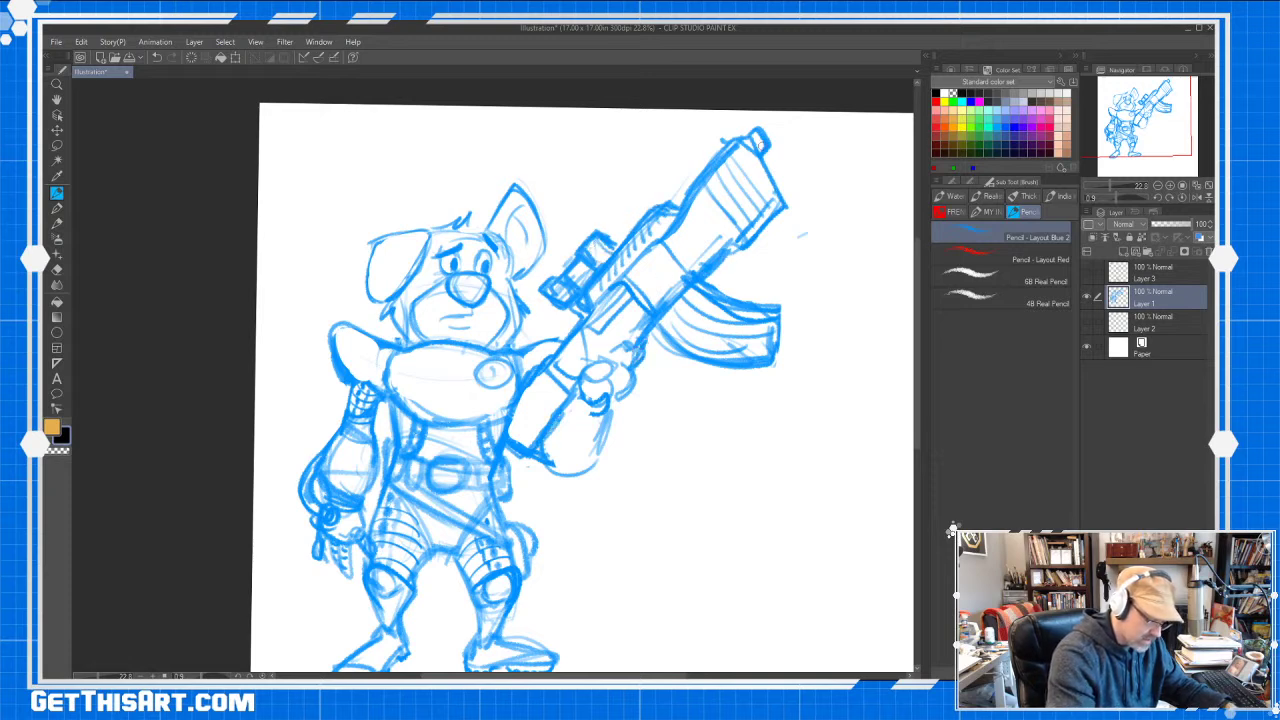
left_click_drag(765, 167, 775, 179)
key("e")
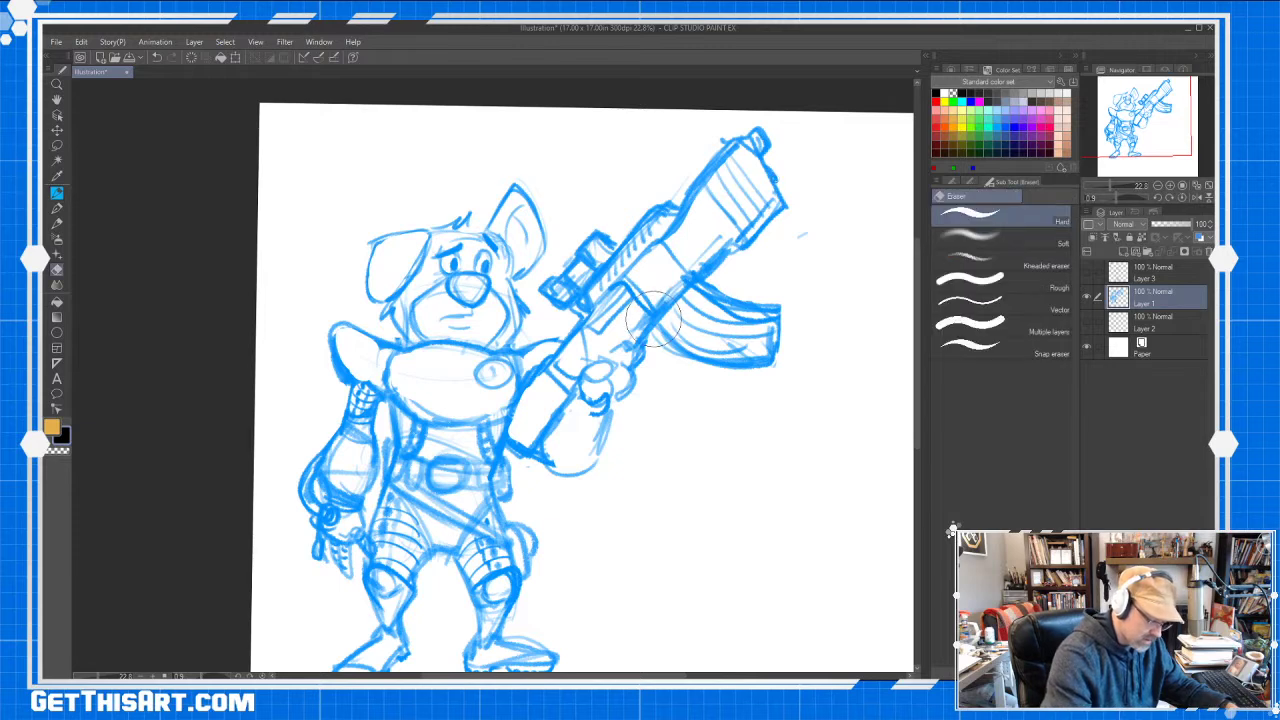
key("p")
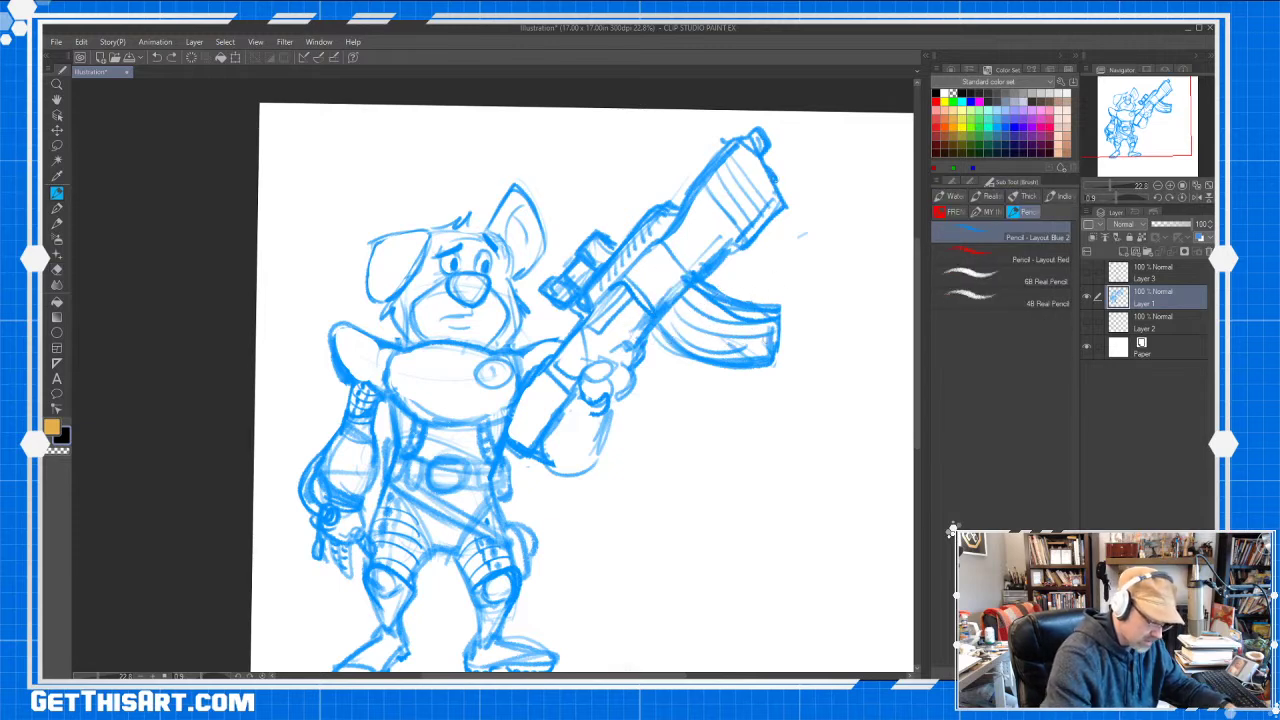
Draw a new inner end line on the curved magazine and erase its outer edges to make it smaller
left_click_drag(768, 320, 765, 356)
key("e")
left_click_drag(716, 292, 776, 292)
left_click_drag(700, 382, 752, 382)
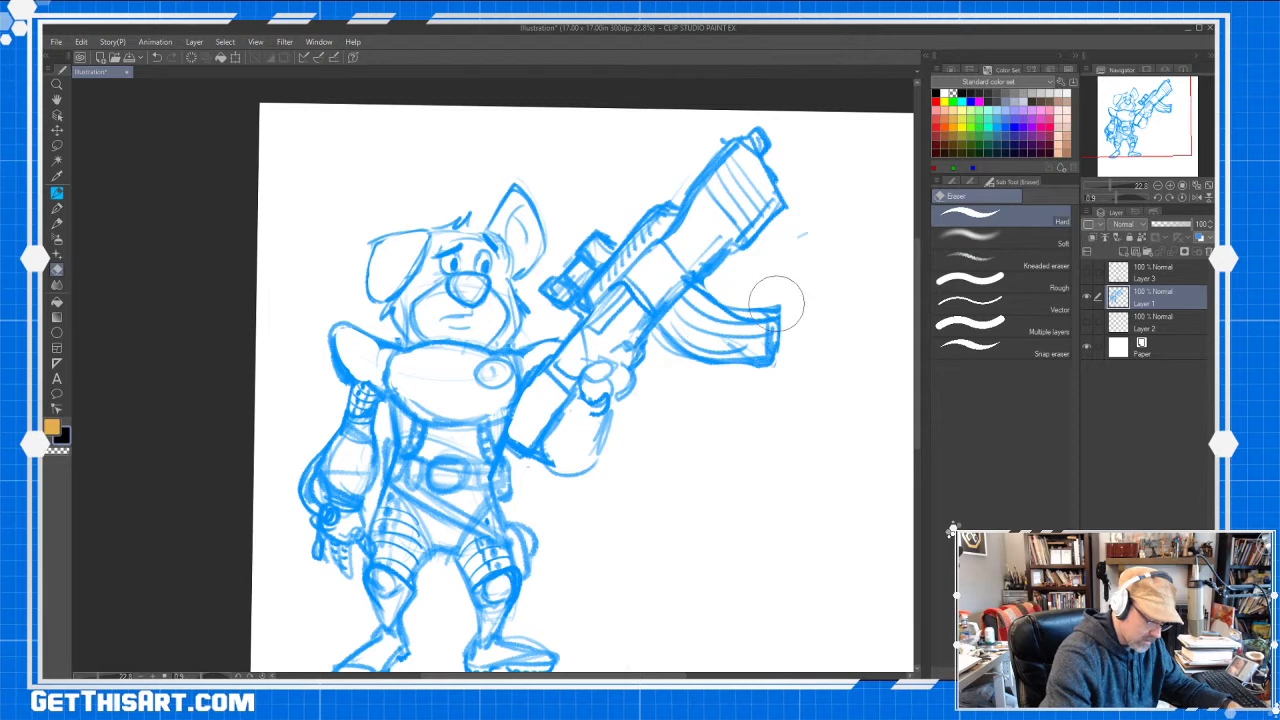
left_click_drag(783, 303, 783, 363)
Redraw the magazine's curved outline, inner contour lines and squared end in layout blue
key("p")
left_click_drag(725, 306, 754, 320)
mouse_move(698, 285)
left_mouse_down()
mouse_move(764, 316)
mouse_move(762, 352)
left_mouse_up()
left_click_drag(710, 326, 766, 358)
left_click_drag(655, 330, 750, 360)
left_click_drag(714, 298, 770, 300)
left_click_drag(768, 300, 766, 355)
left_click_drag(671, 321, 655, 337)
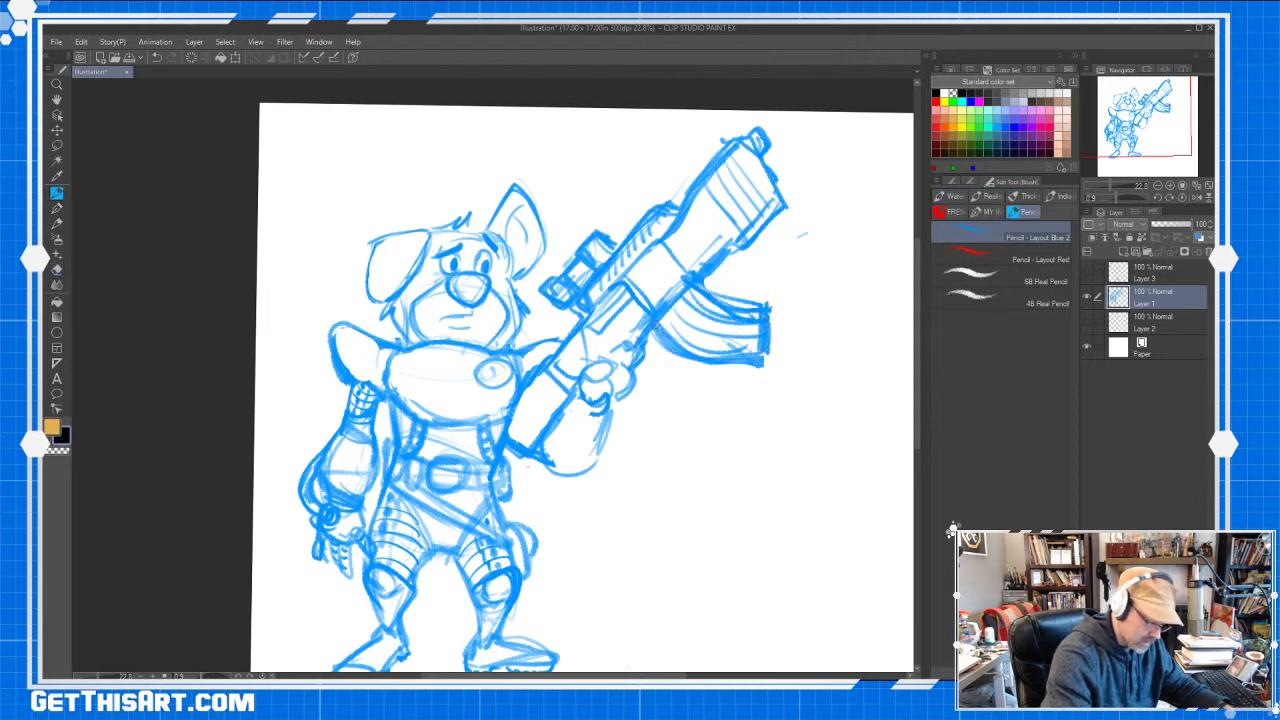
Add a band across the rifle stock, and redraw the gripping fingers and the rounded forearm outline
left_click_drag(559, 401, 543, 426)
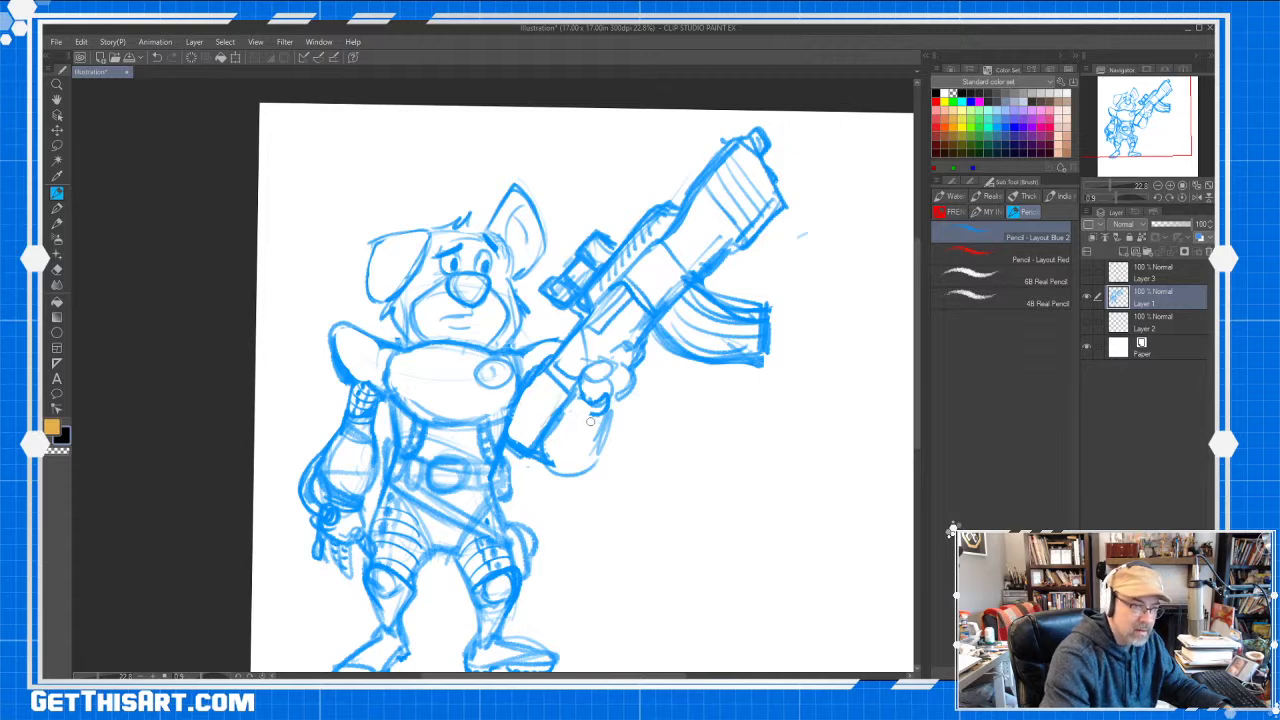
mouse_move(590, 401)
left_mouse_down()
mouse_move(650, 395)
mouse_move(603, 388)
mouse_move(522, 447)
mouse_move(546, 468)
mouse_move(530, 455)
left_mouse_up()
key("e")
key("b")
left_click_drag(535, 465, 584, 471)
mouse_move(603, 428)
left_mouse_down()
mouse_move(609, 373)
mouse_move(589, 370)
mouse_move(574, 392)
mouse_move(592, 357)
mouse_move(599, 380)
mouse_move(626, 369)
mouse_move(628, 345)
mouse_move(628, 402)
left_mouse_up()
key("e")
Erase the fingers under the receiver, and darken the stock's lower edge and the forearm outline
left_click_drag(585, 350, 565, 392)
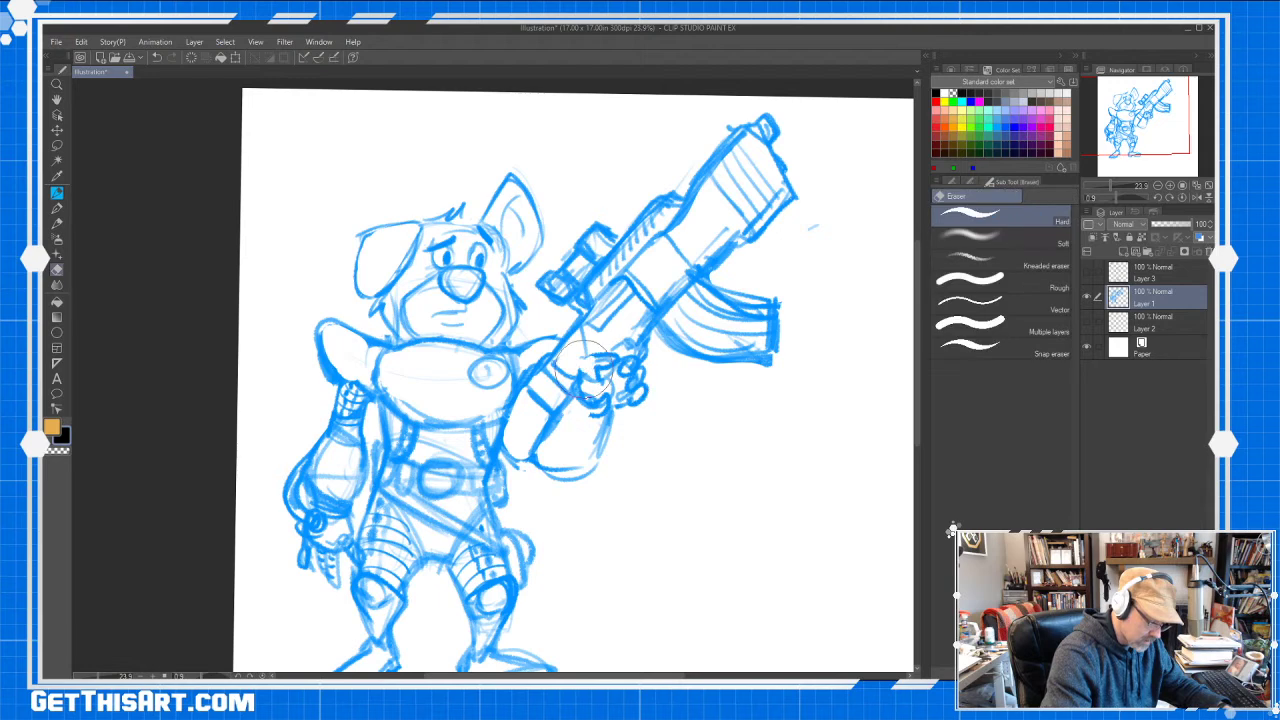
mouse_move(630, 345)
left_mouse_down()
mouse_move(634, 399)
mouse_move(564, 375)
mouse_move(592, 369)
mouse_move(564, 397)
mouse_move(589, 389)
mouse_move(590, 422)
mouse_move(580, 388)
left_mouse_up()
key("p")
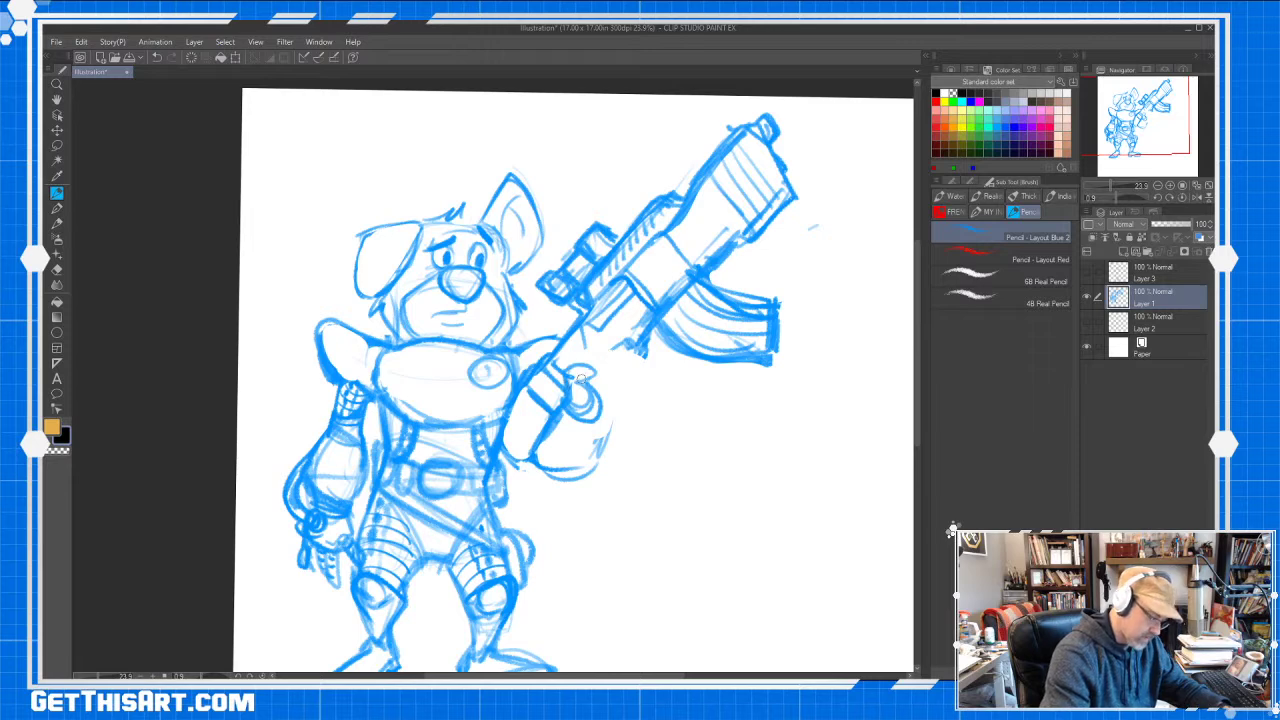
mouse_move(590, 421)
left_mouse_down()
mouse_move(601, 456)
mouse_move(556, 472)
left_mouse_up()
mouse_move(524, 462)
left_mouse_down()
mouse_move(562, 485)
mouse_move(594, 465)
left_mouse_up()
mouse_move(548, 421)
left_mouse_down()
mouse_move(508, 472)
mouse_move(520, 427)
mouse_move(510, 472)
left_mouse_up()
key("e")
key("b")
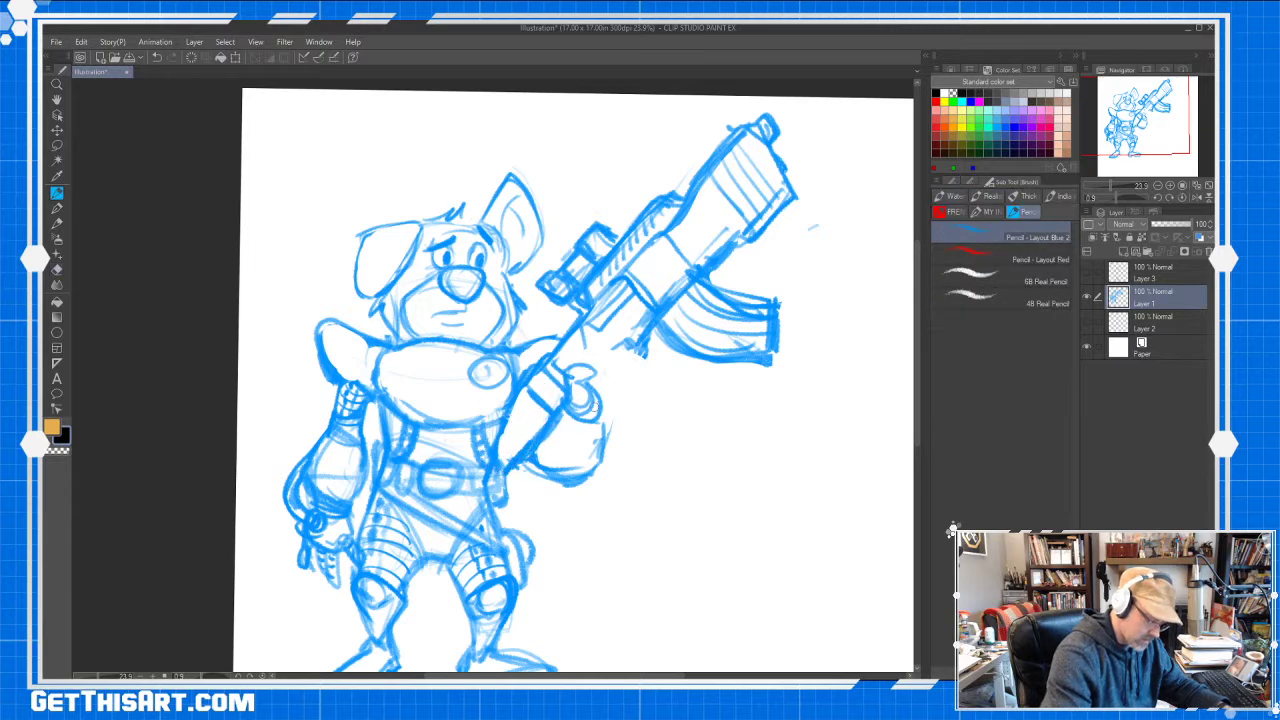
Erase the remaining gripping hand and forearm beside the rifle stock
key("e")
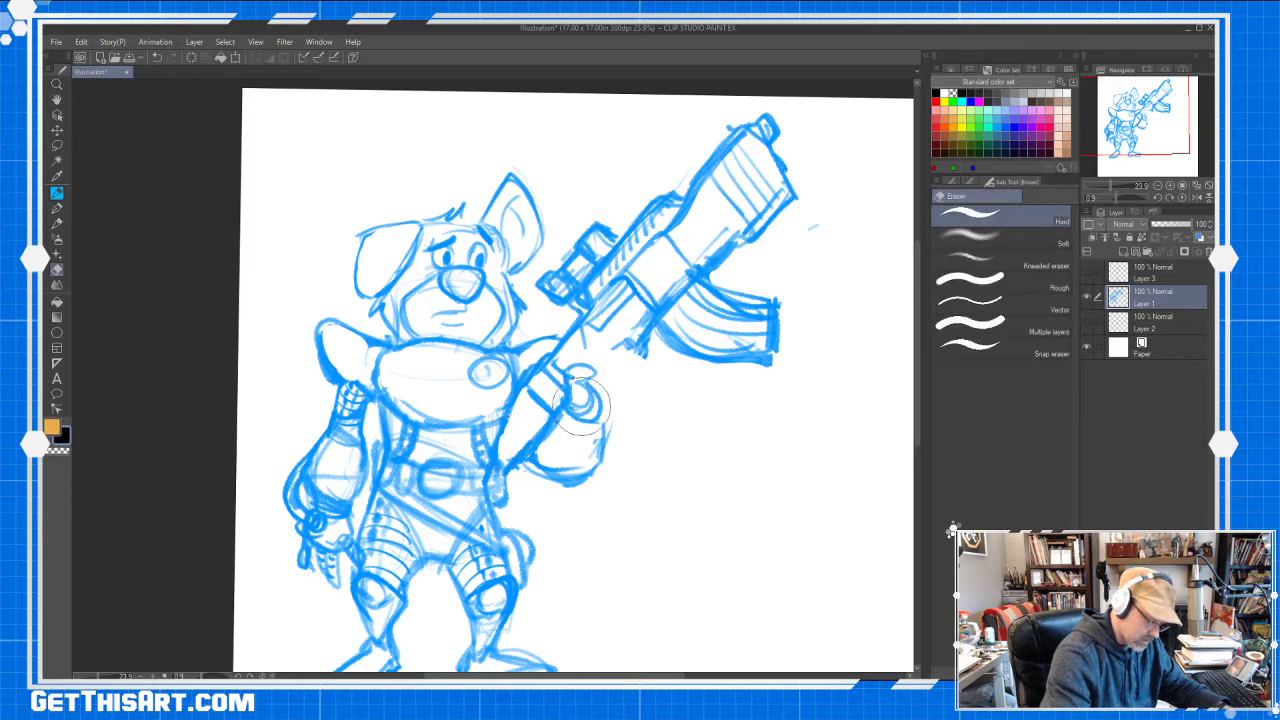
mouse_move(575, 400)
left_mouse_down()
mouse_move(566, 441)
mouse_move(603, 446)
mouse_move(590, 490)
mouse_move(563, 450)
mouse_move(574, 383)
mouse_move(614, 379)
mouse_move(568, 432)
mouse_move(586, 471)
left_mouse_up()
key("p")
key("e")
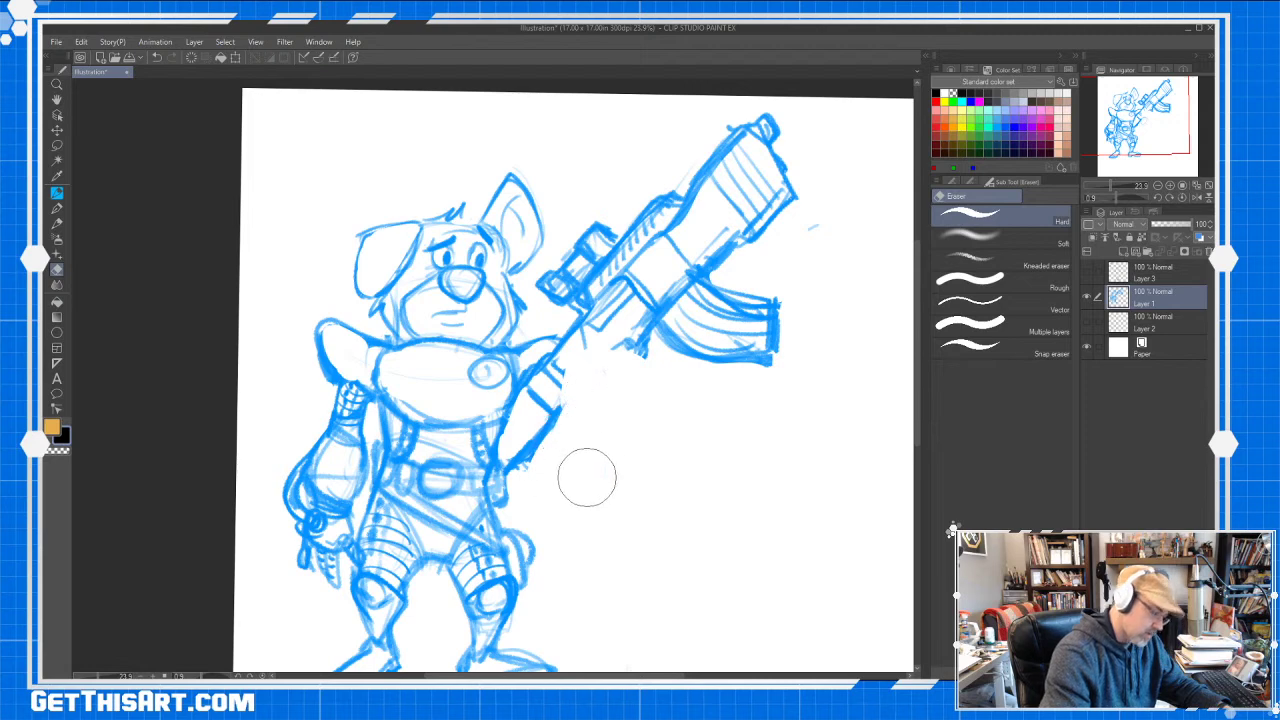
Redraw the stock's lower edge and butt, and rough in a new gripping hand and forearm with light rounded shapes
key("p")
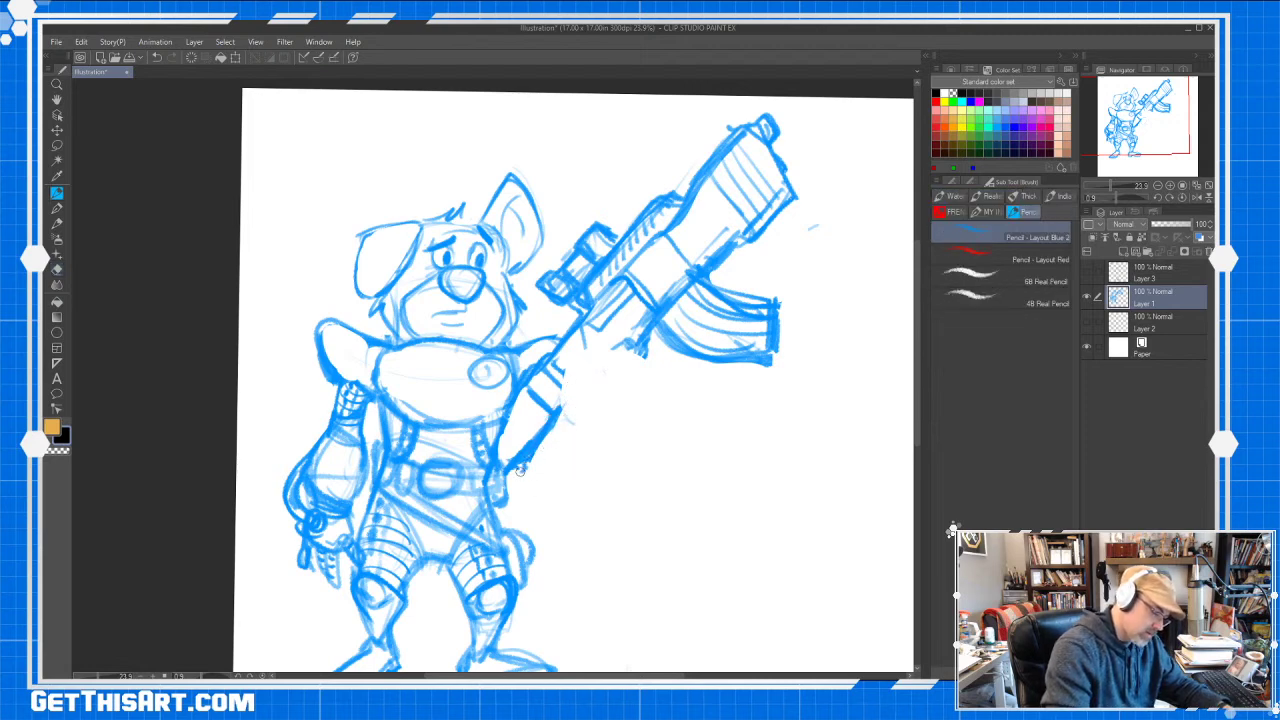
left_click_drag(584, 362, 506, 474)
left_click_drag(568, 372, 619, 339)
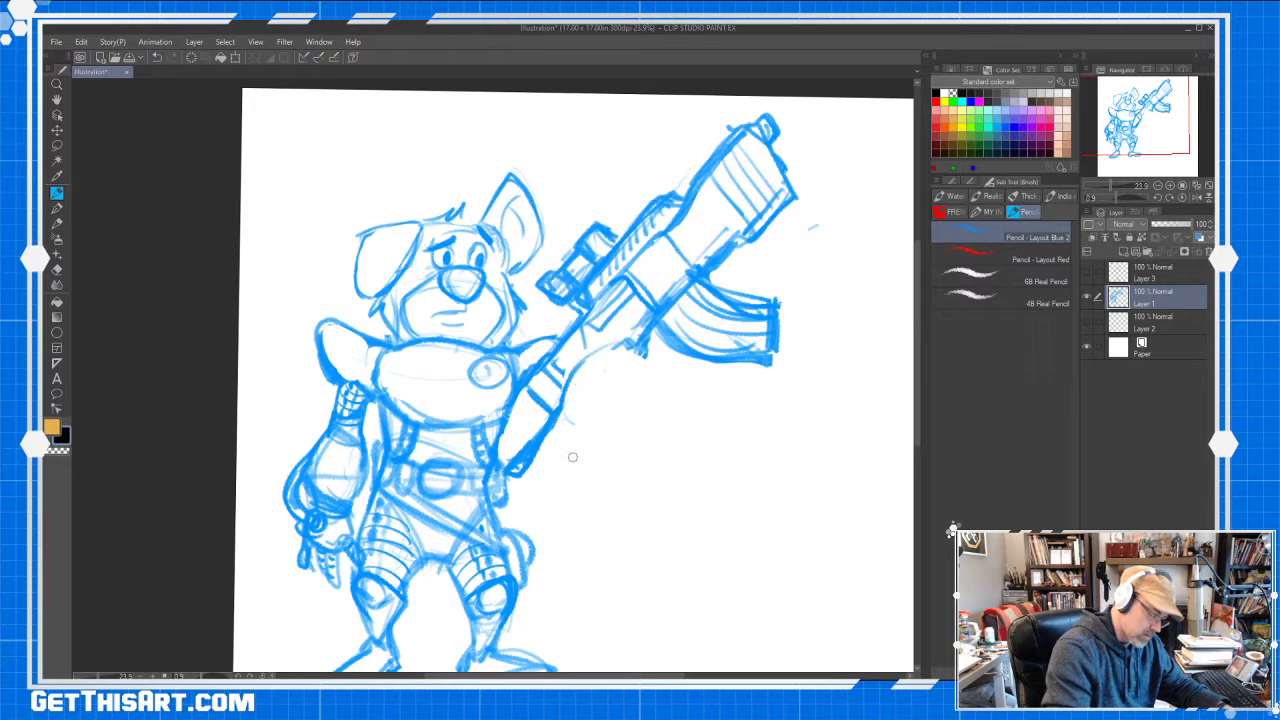
mouse_move(576, 435)
left_mouse_down()
mouse_move(630, 413)
mouse_move(626, 386)
mouse_move(589, 374)
mouse_move(602, 369)
mouse_move(561, 397)
mouse_move(591, 380)
mouse_move(567, 388)
mouse_move(570, 422)
left_mouse_up()
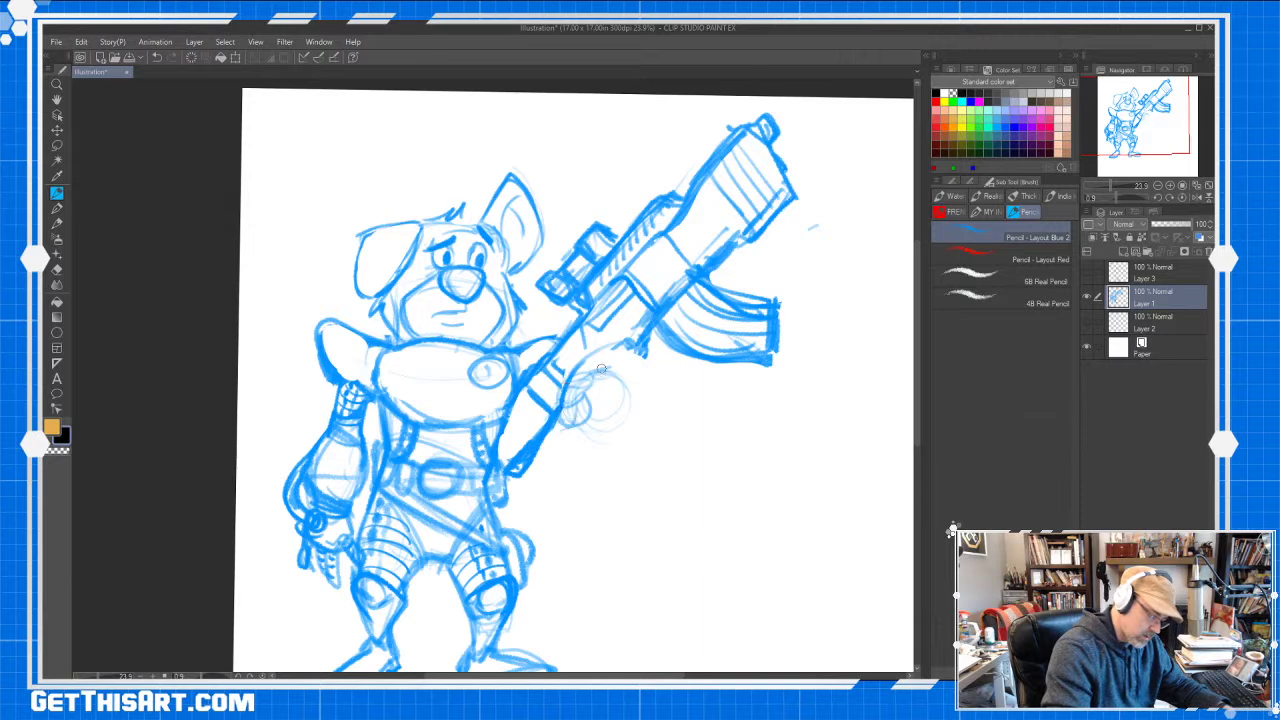
mouse_move(601, 369)
left_mouse_down()
mouse_move(618, 423)
mouse_move(593, 384)
mouse_move(602, 374)
mouse_move(589, 435)
mouse_move(533, 466)
left_mouse_up()
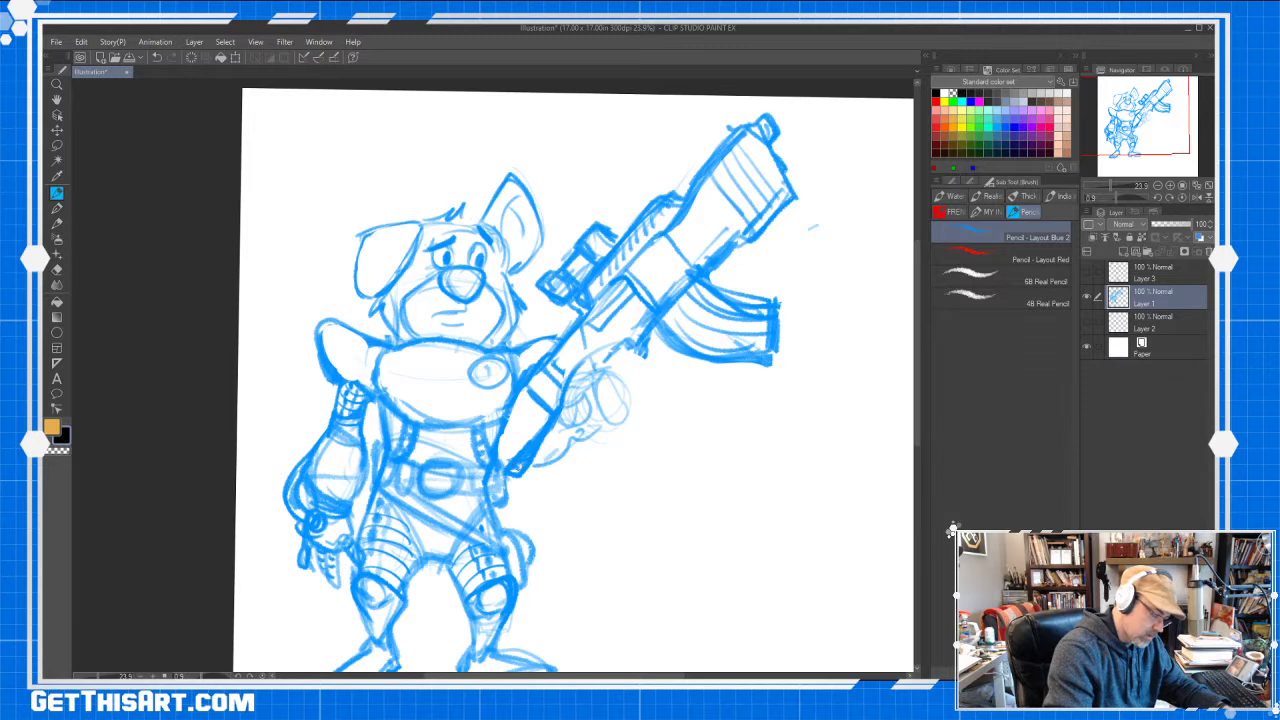
Define the thumb, curled fingers and palm around the rifle grip, and darken the receiver's underside above the hand
scroll(674, 338, "down", 3)
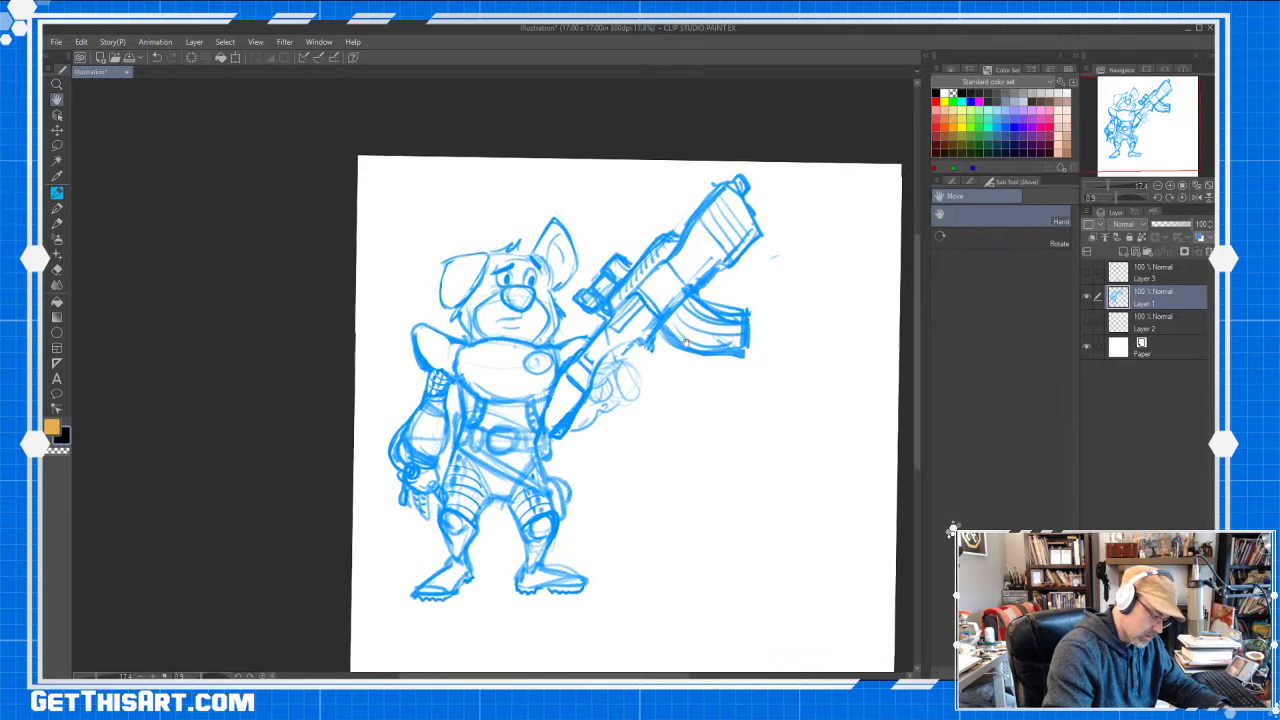
left_click_drag(686, 343, 633, 354)
mouse_move(575, 399)
left_mouse_down()
mouse_move(592, 385)
mouse_move(566, 374)
mouse_move(536, 414)
mouse_move(516, 416)
left_mouse_up()
key("p")
mouse_move(552, 360)
left_mouse_down()
mouse_move(540, 386)
mouse_move(572, 372)
mouse_move(566, 388)
mouse_move(570, 368)
mouse_move(538, 375)
mouse_move(523, 404)
left_mouse_up()
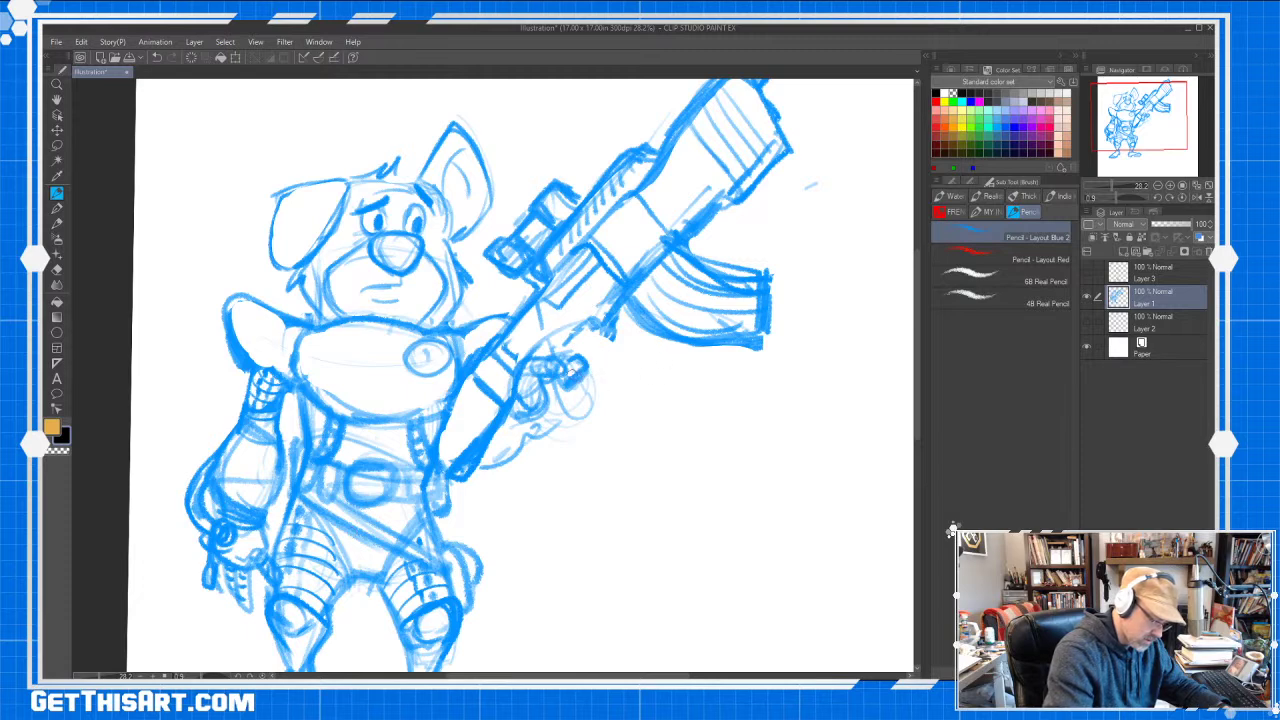
mouse_move(532, 371)
left_mouse_down()
mouse_move(518, 406)
mouse_move(531, 428)
mouse_move(549, 422)
left_mouse_up()
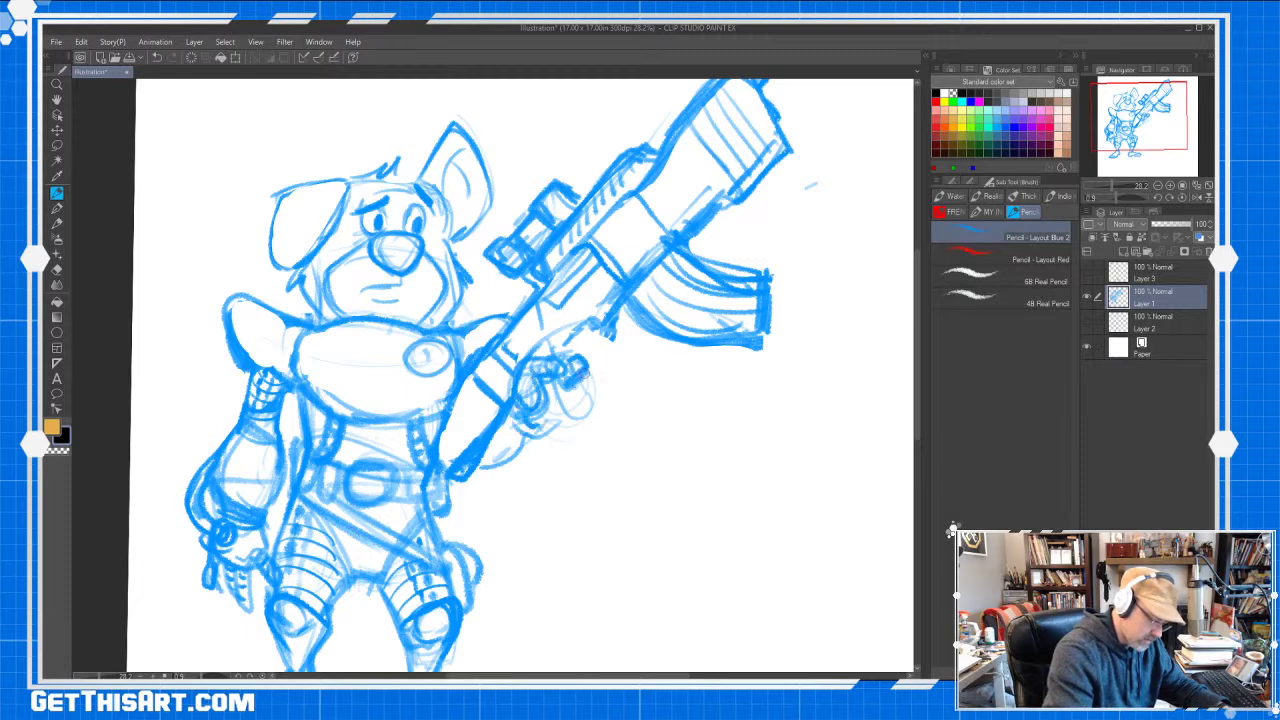
mouse_move(584, 372)
left_mouse_down()
mouse_move(572, 412)
mouse_move(552, 386)
mouse_move(547, 430)
left_mouse_up()
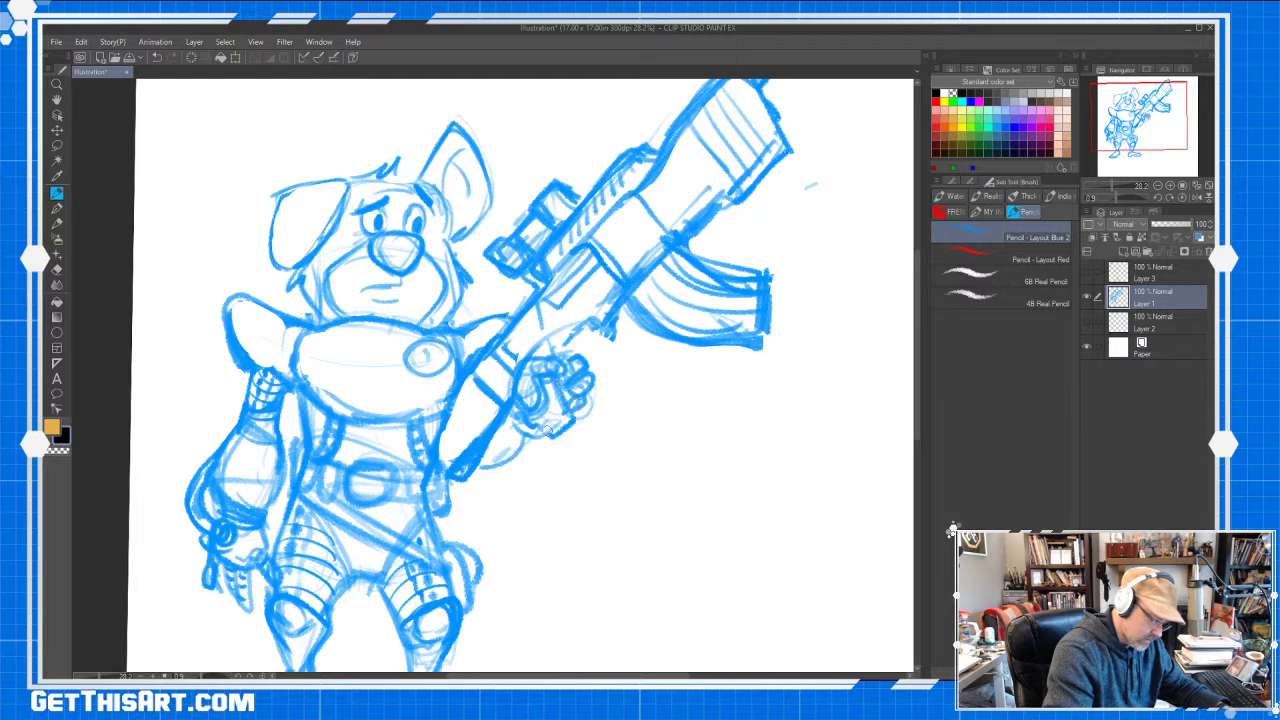
left_click_drag(563, 354, 613, 304)
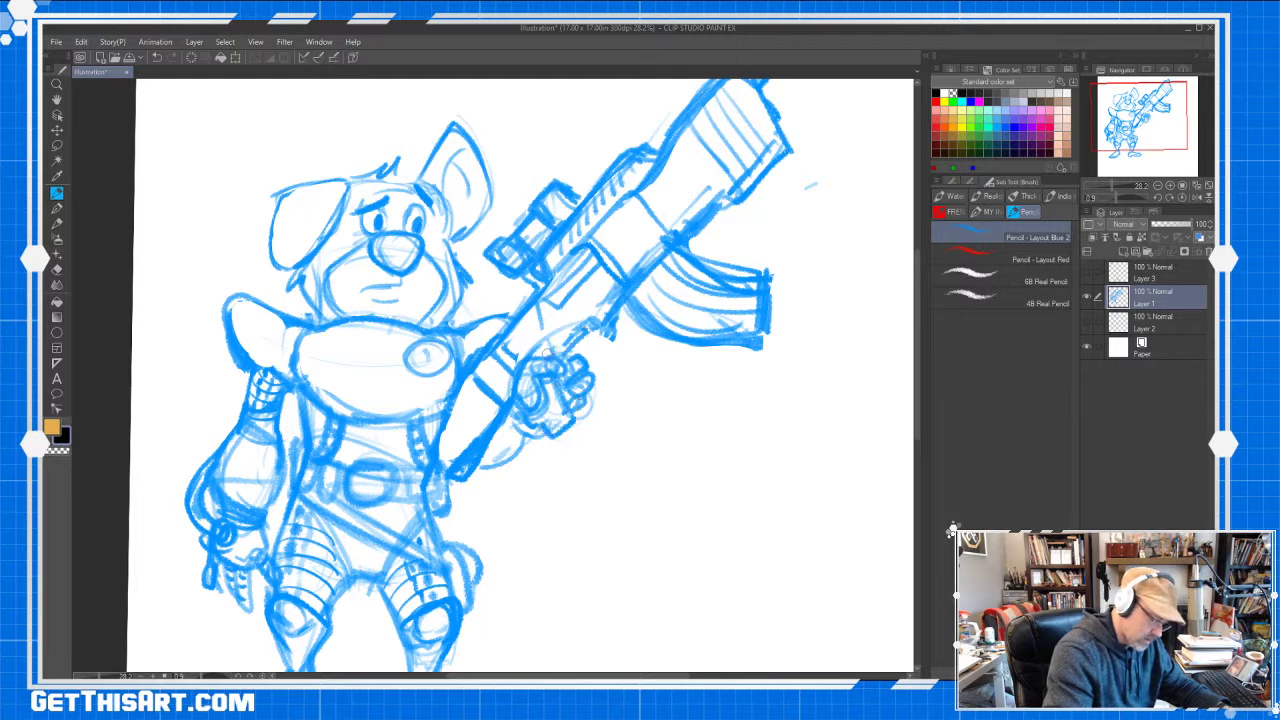
left_click_drag(548, 346, 587, 322)
Clean up the edge between hand and stock, strengthen the forearm outline, and shade the rifle stock in blue
key("e")
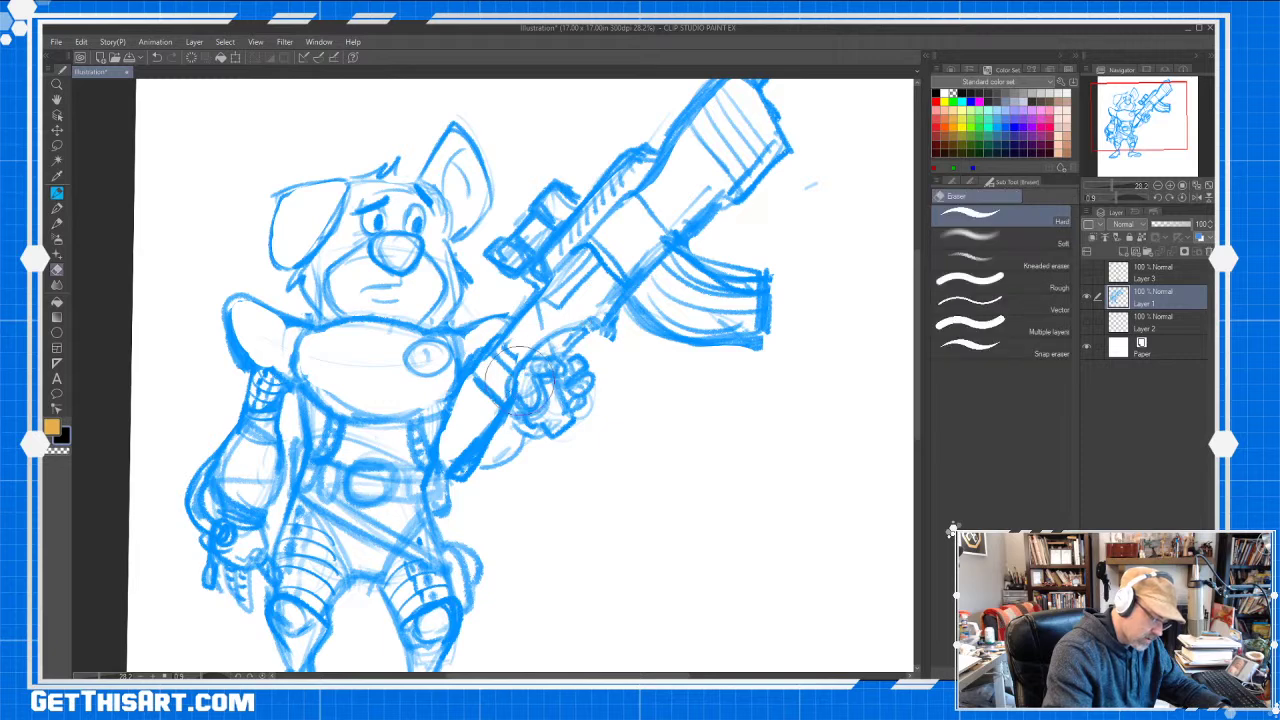
left_click_drag(524, 366, 482, 462)
key("b")
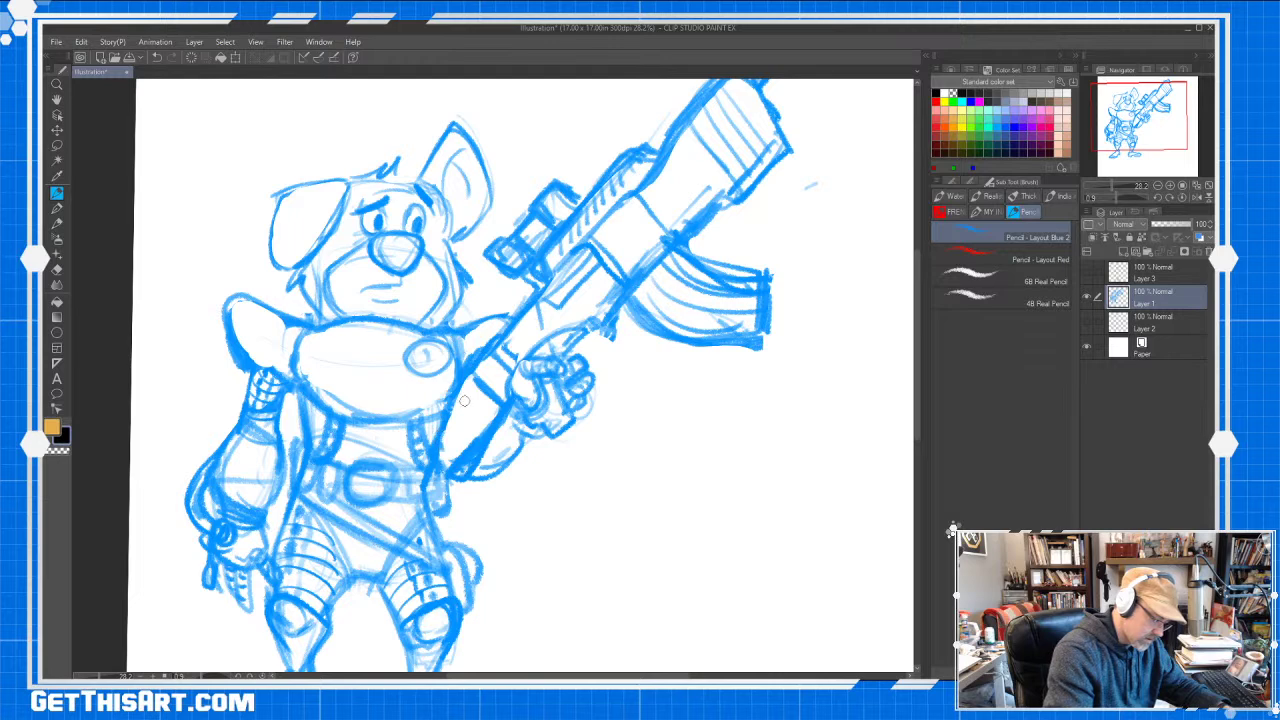
mouse_move(464, 400)
left_mouse_down()
mouse_move(472, 388)
mouse_move(468, 450)
mouse_move(498, 362)
mouse_move(542, 306)
left_mouse_up()
Add curved segment lines across the character's midriff below the chest plate
key("ctrl+space")
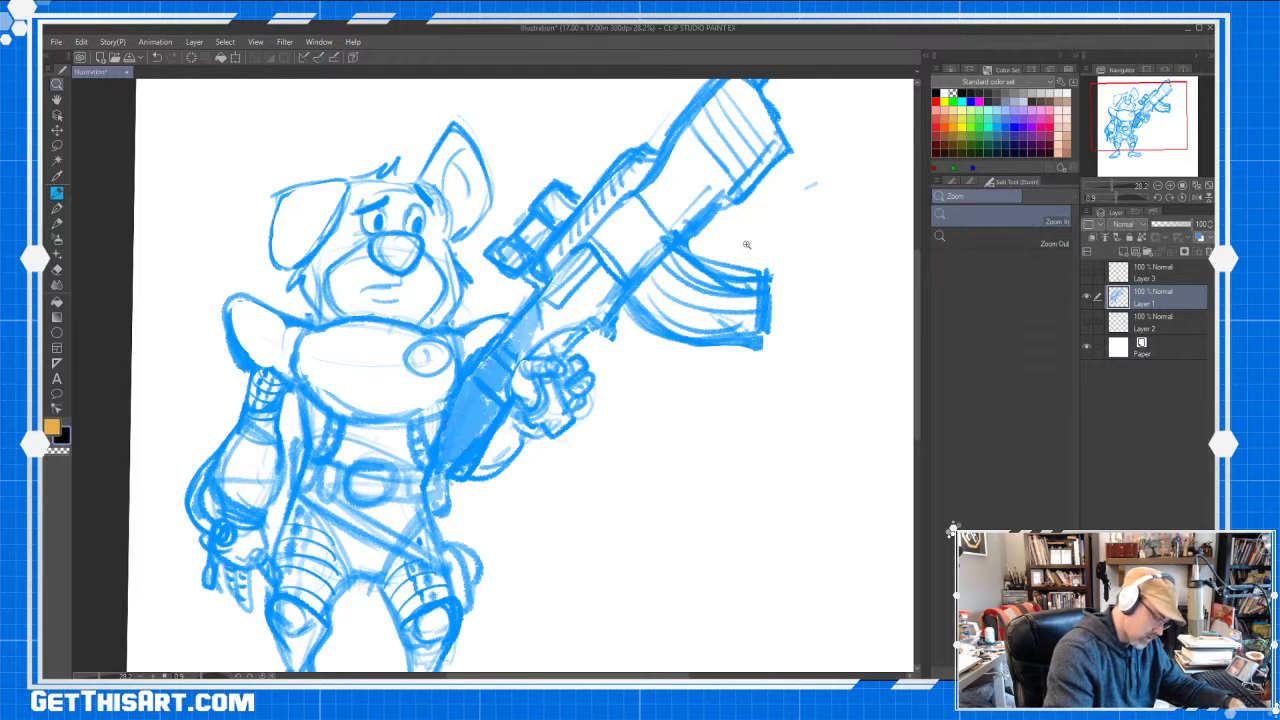
left_click_drag(746, 244, 694, 246)
key("space")
left_click_drag(810, 258, 769, 289)
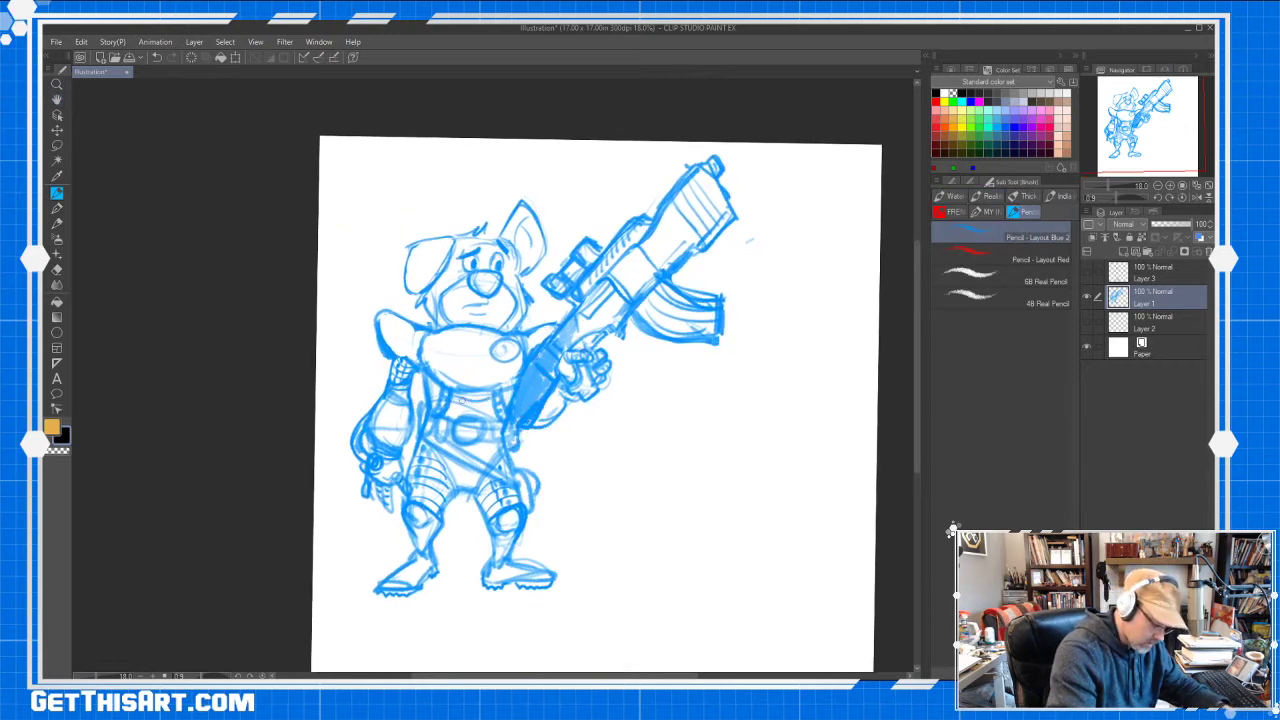
left_click_drag(453, 400, 489, 410)
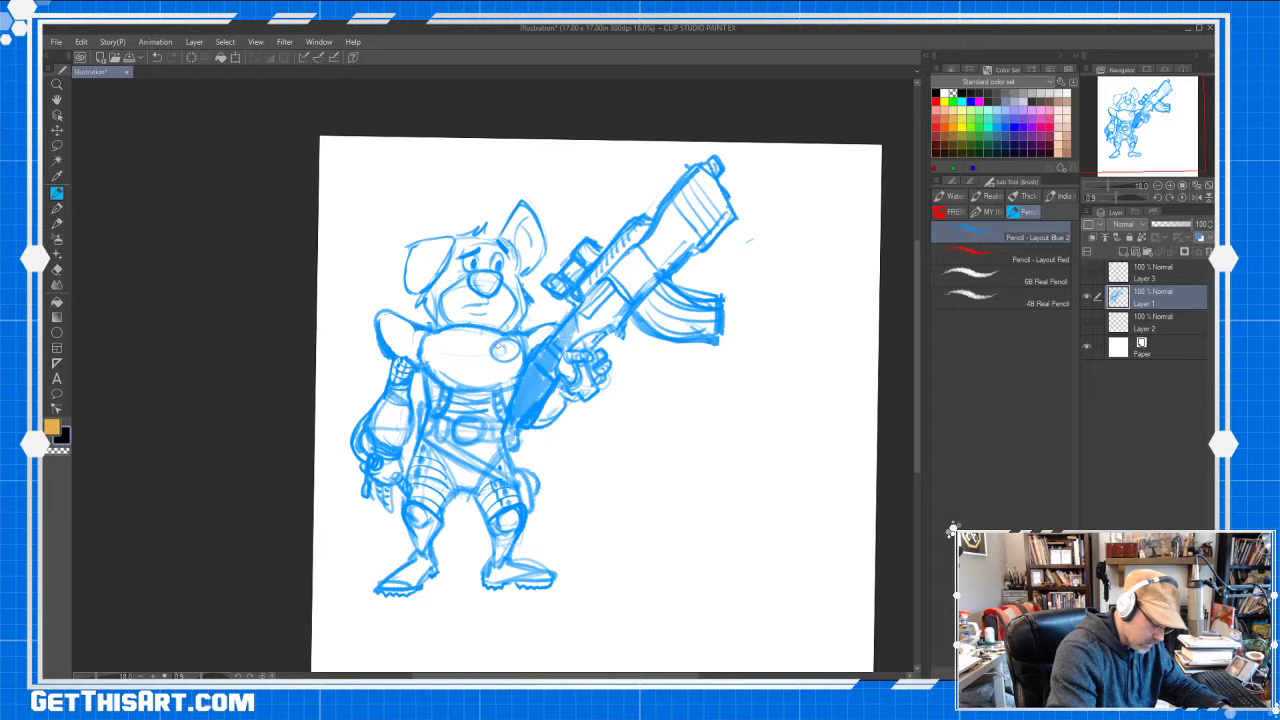
Replace the round emblem on the chest plate with a downward-pointing triangular badge
key("e")
left_click_drag(506, 342, 503, 356)
key("p")
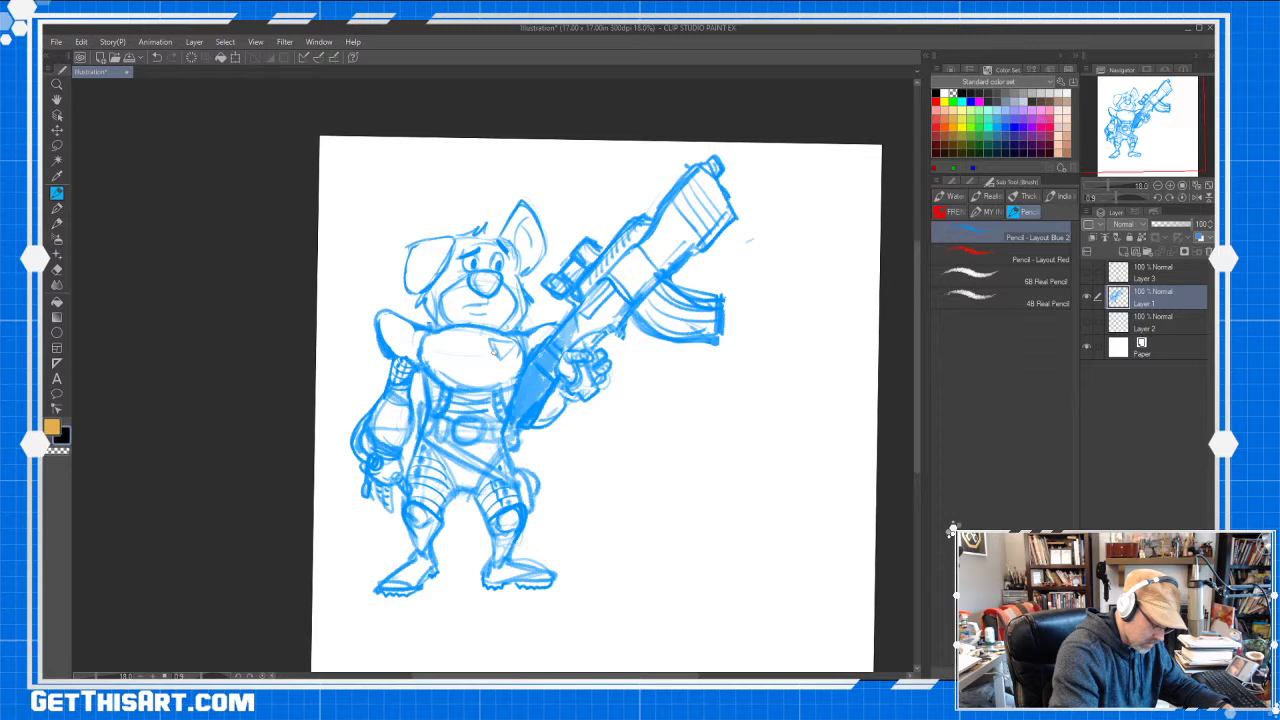
left_click_drag(490, 340, 510, 342)
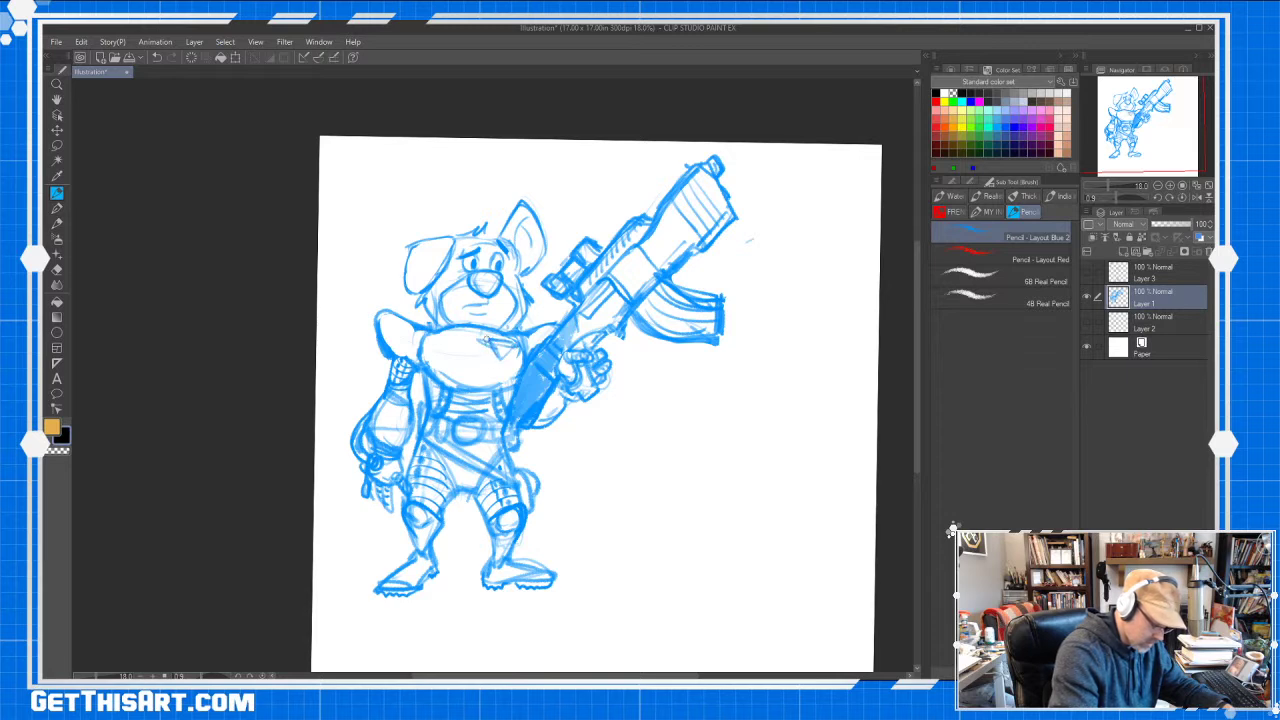
left_click_drag(487, 339, 514, 342)
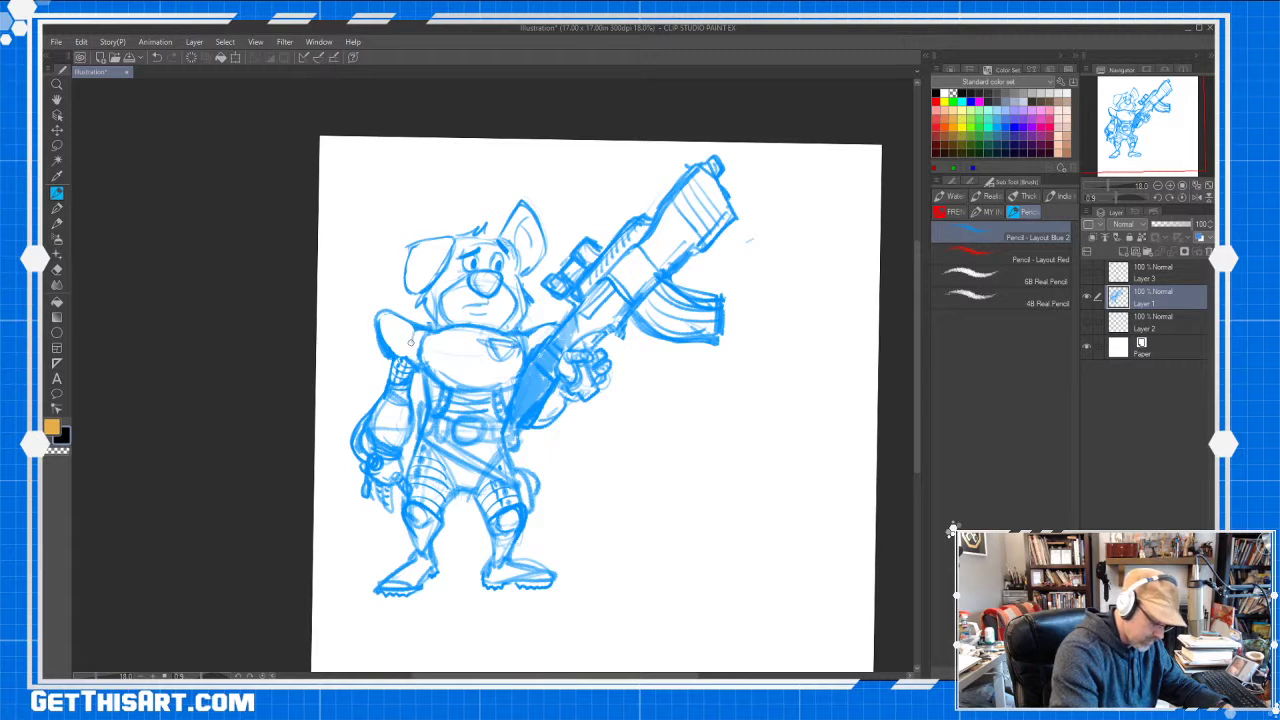
Add inner contour lines to the floppy ear and the upright ear
left_click_drag(438, 255, 421, 289)
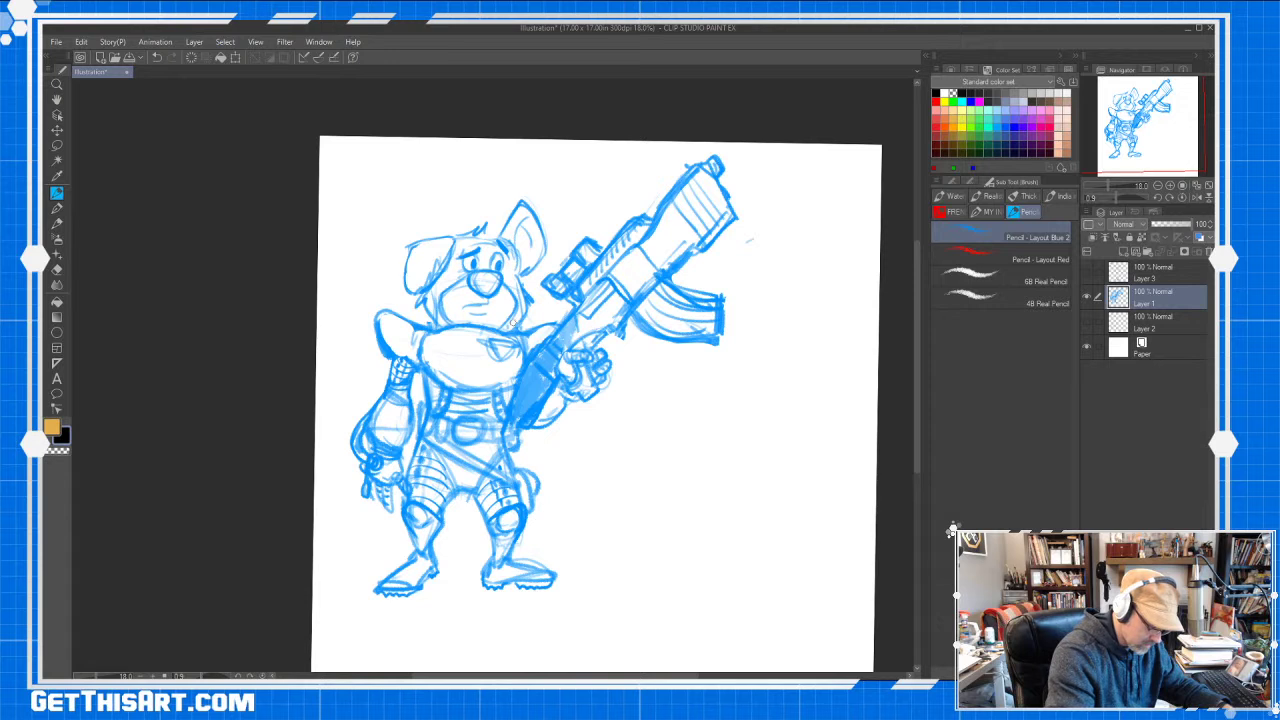
left_click_drag(522, 229, 518, 244)
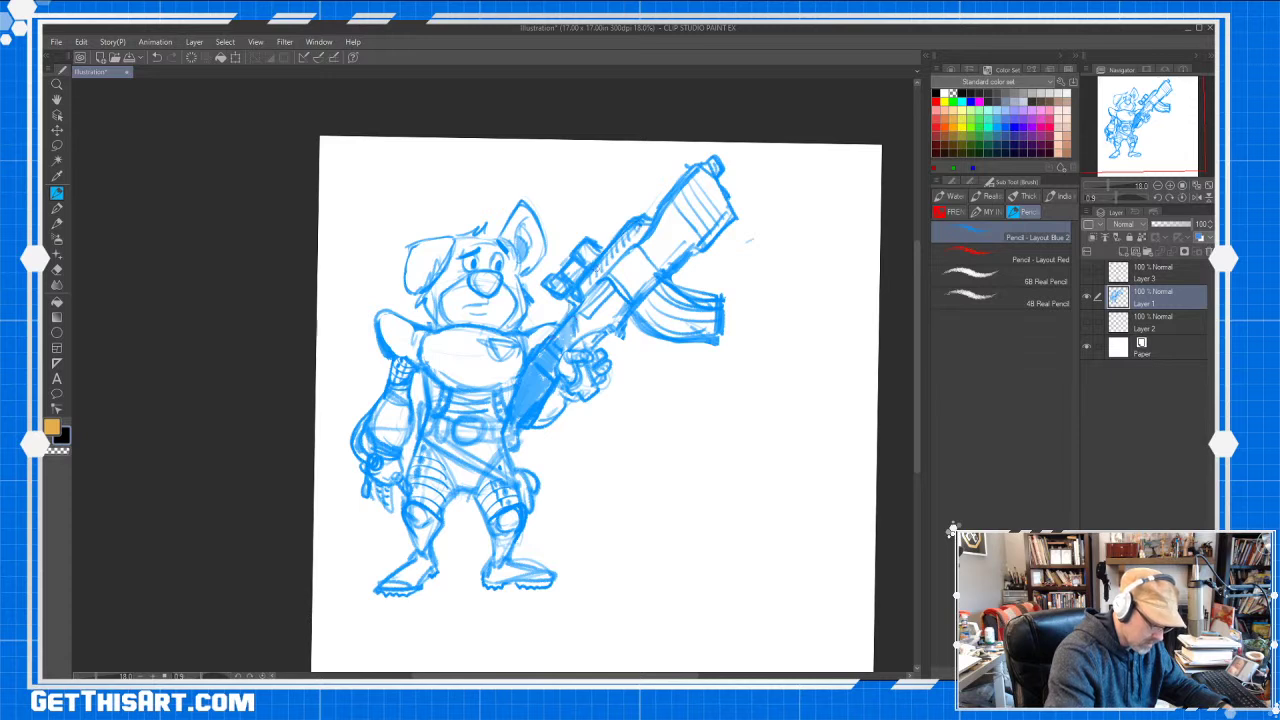
Darken the muzzle tip, and add contour lines to the magazine and the rifle's front end
left_click_drag(716, 159, 731, 191)
left_click_drag(642, 302, 692, 328)
left_click_drag(649, 297, 697, 320)
mouse_move(660, 287)
left_mouse_down()
mouse_move(706, 304)
mouse_move(707, 334)
left_mouse_up()
left_click_drag(688, 241, 660, 260)
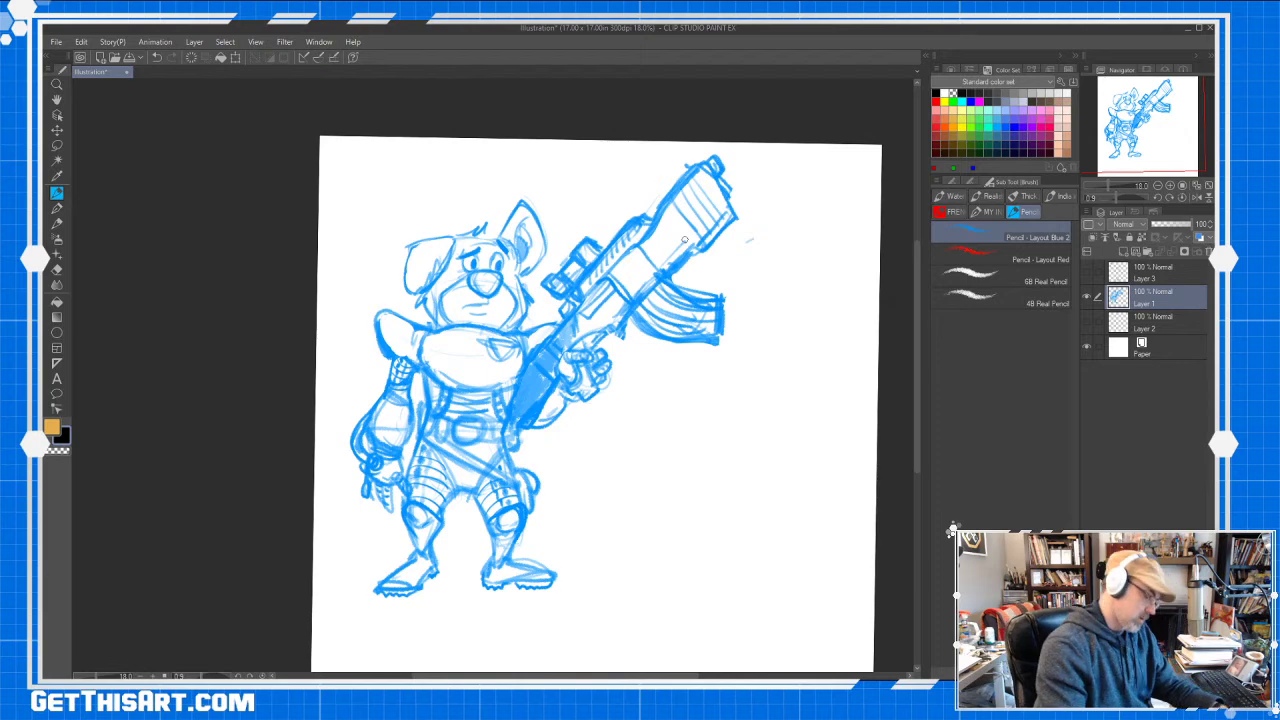
mouse_move(704, 188)
left_mouse_down()
mouse_move(715, 208)
mouse_move(700, 190)
mouse_move(710, 172)
mouse_move(728, 200)
left_mouse_up()
Erase the rifle's muzzle end and scope front, and redraw them with a rounded scope and two round barrel openings
key("e")
mouse_move(690, 290)
left_mouse_down()
mouse_move(728, 314)
mouse_move(686, 363)
left_mouse_up()
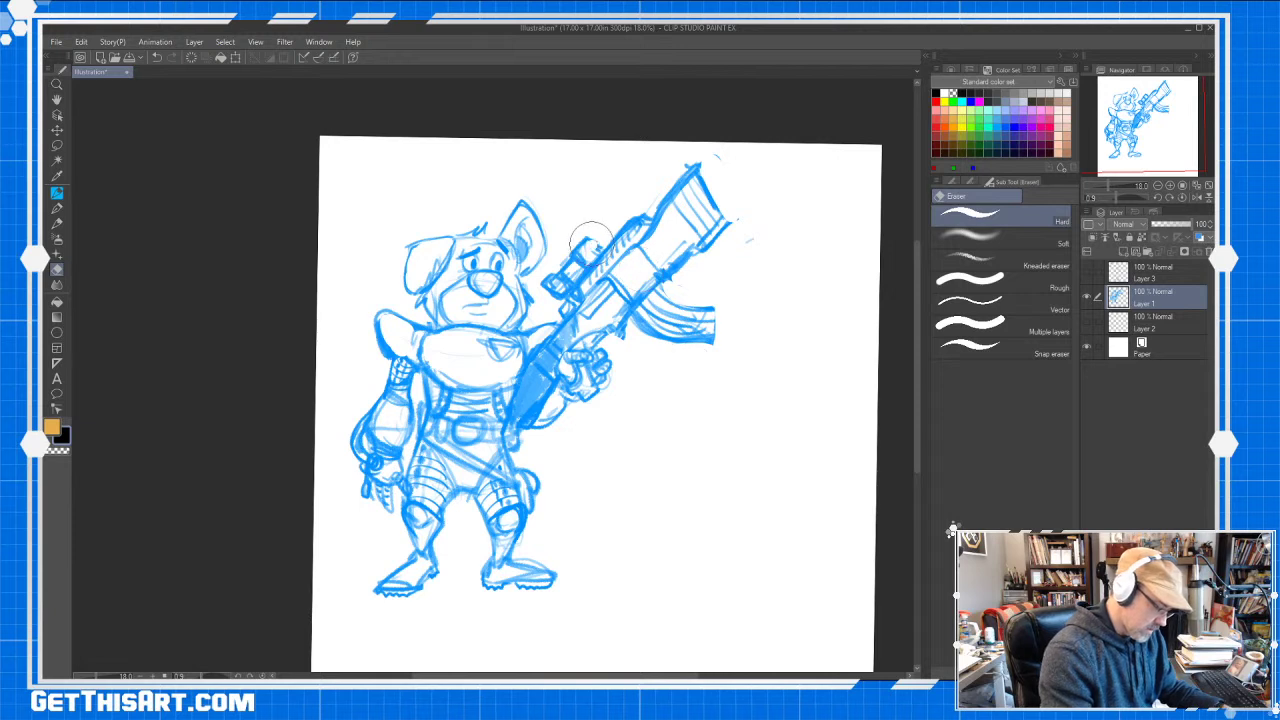
key("b")
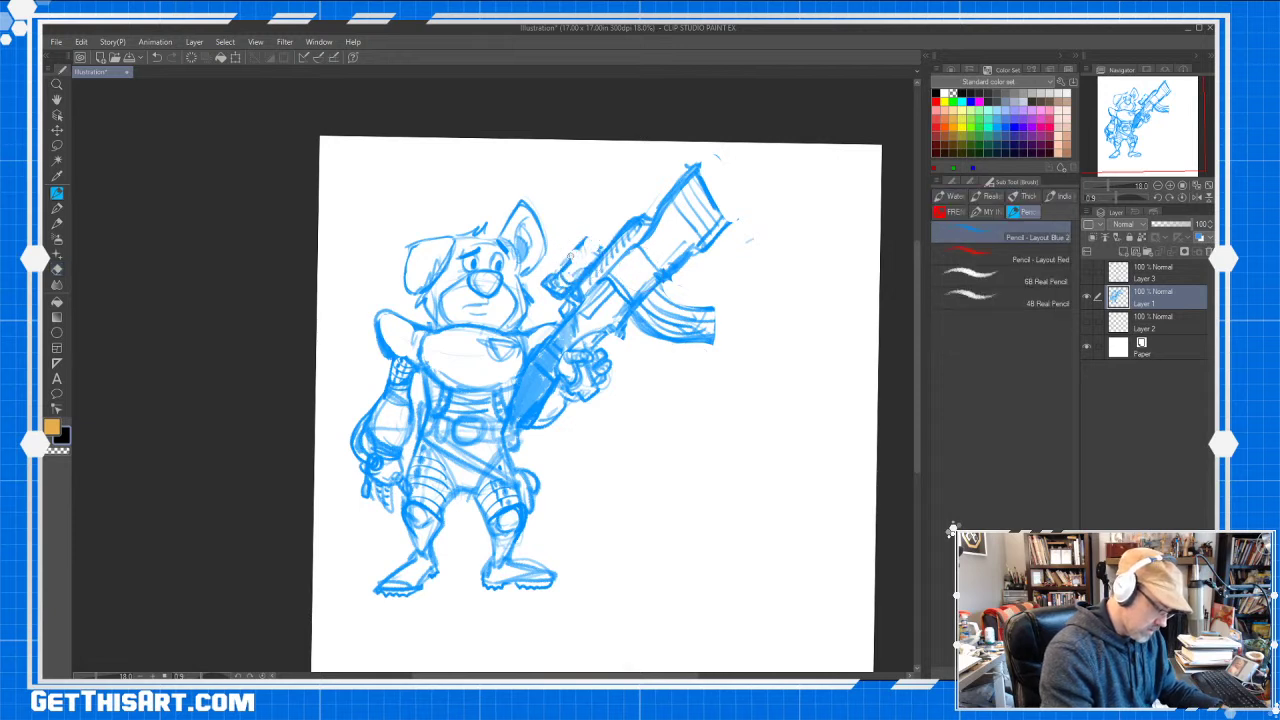
left_click_drag(571, 256, 600, 240)
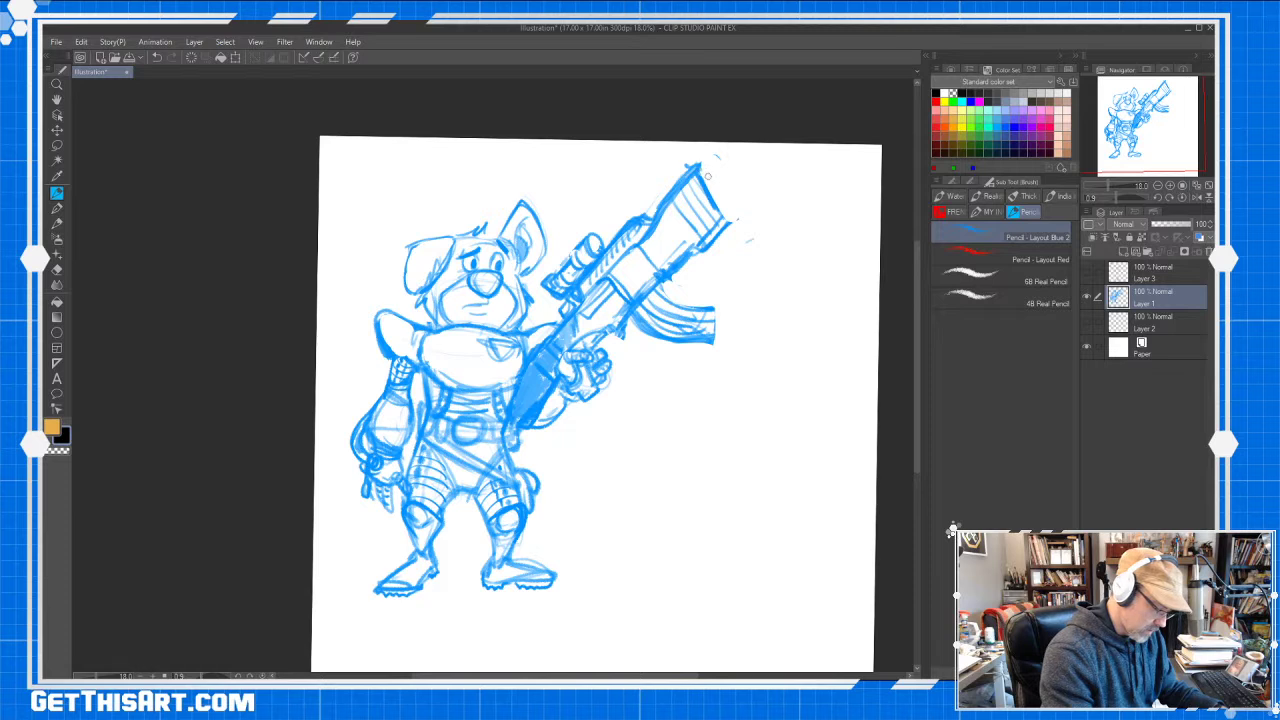
mouse_move(707, 176)
left_mouse_down()
mouse_move(718, 164)
mouse_move(735, 204)
left_mouse_up()
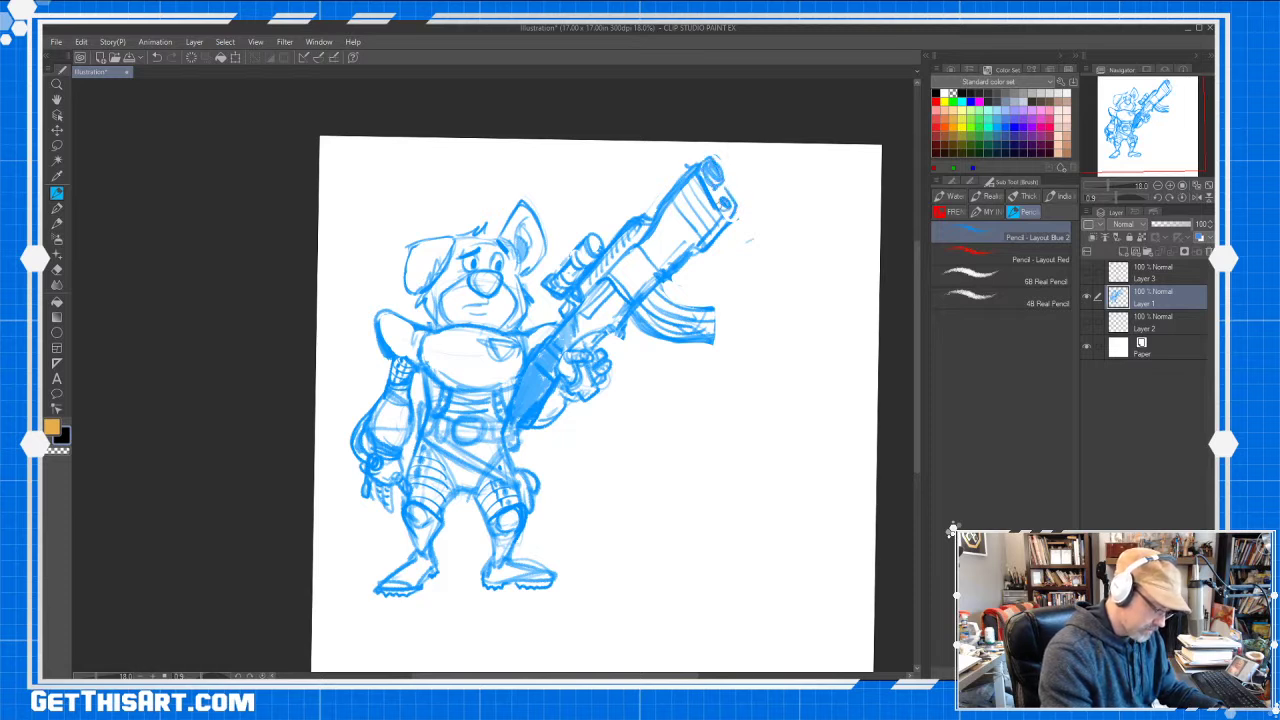
Redraw the magazine's curved outline and end, and clean up the front end of the rifle's top rail
mouse_move(665, 281)
left_mouse_down()
mouse_move(715, 299)
mouse_move(666, 280)
mouse_move(716, 342)
left_mouse_up()
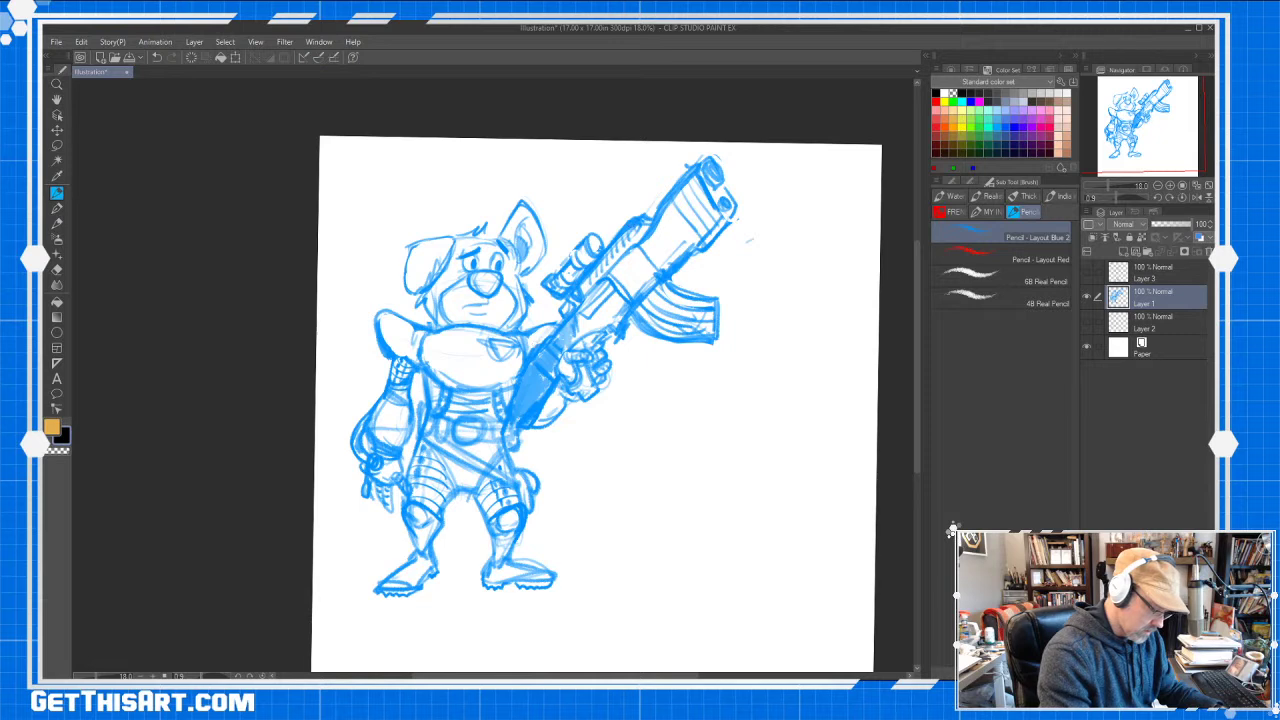
key("e")
left_click_drag(648, 218, 645, 235)
key("b")
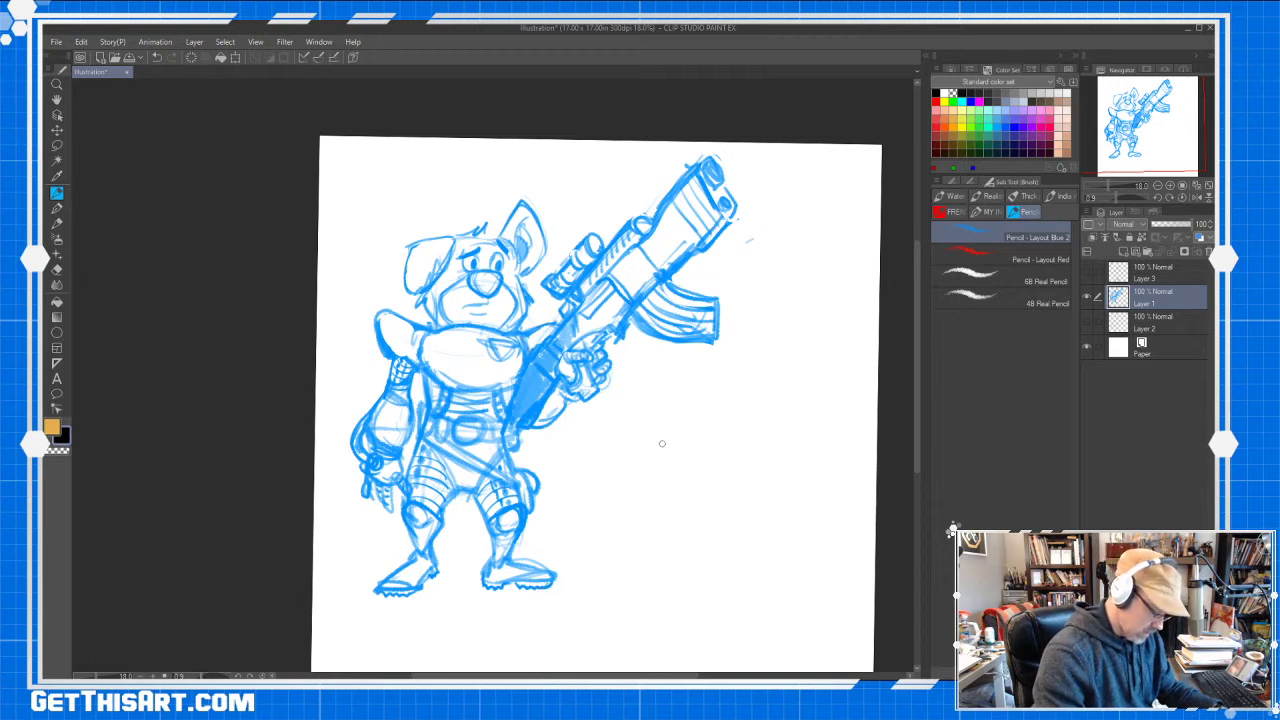
key("h")
scroll(750, 300, "down", 3)
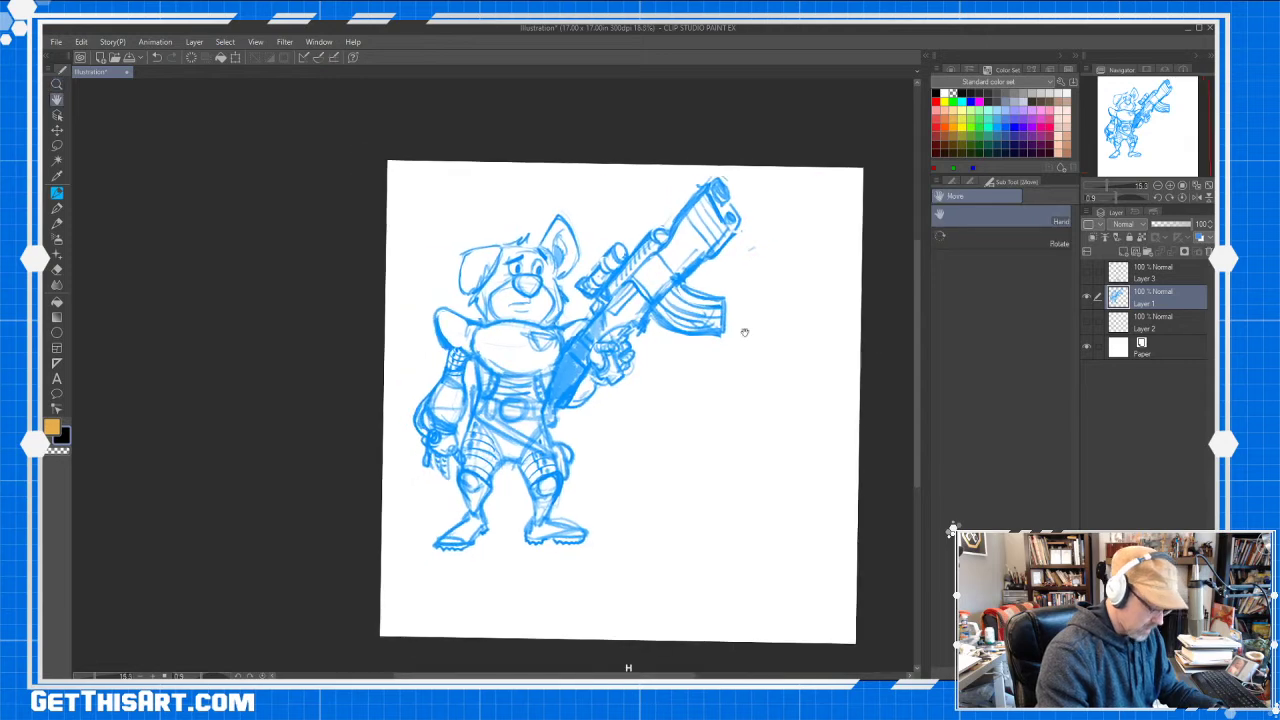
key("ctrl+space")
mouse_move(728, 358)
left_mouse_down()
mouse_move(760, 326)
mouse_move(721, 358)
left_mouse_up()
key("space")
key("ctrl+space")
scroll(718, 348, "down", 2)
key("h")
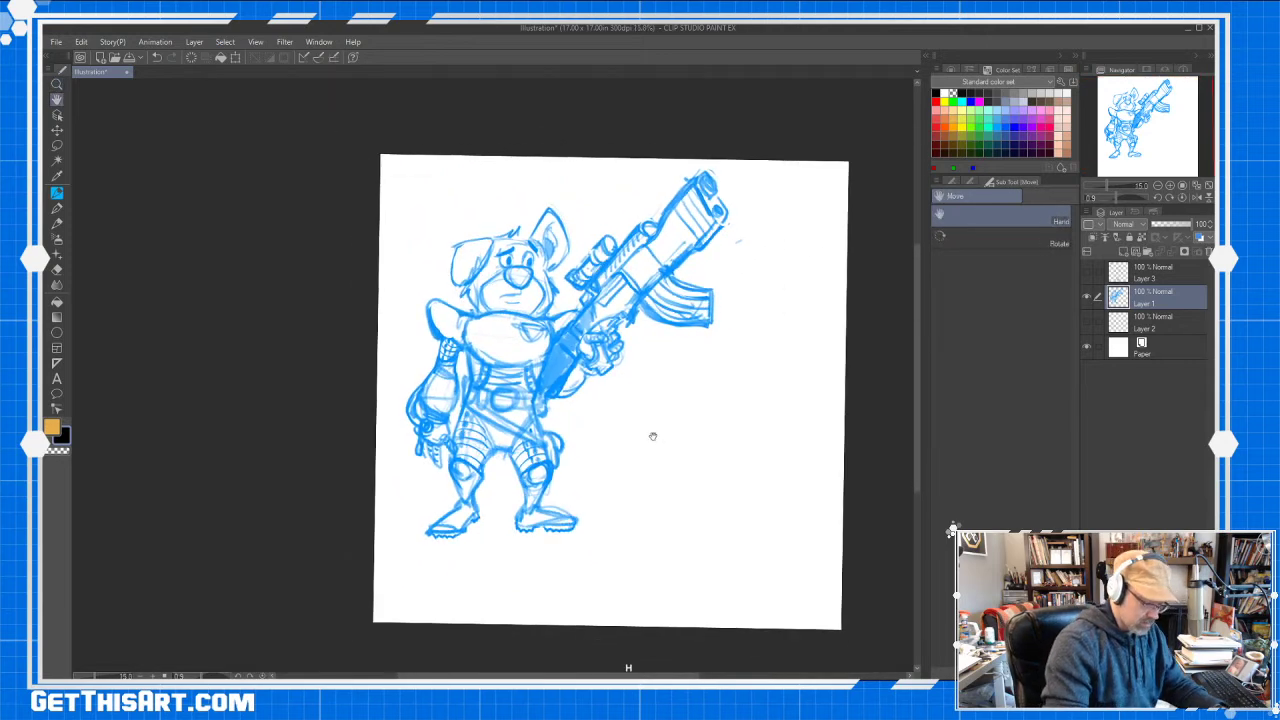
scroll(665, 433, "up", 1)
key("slash")
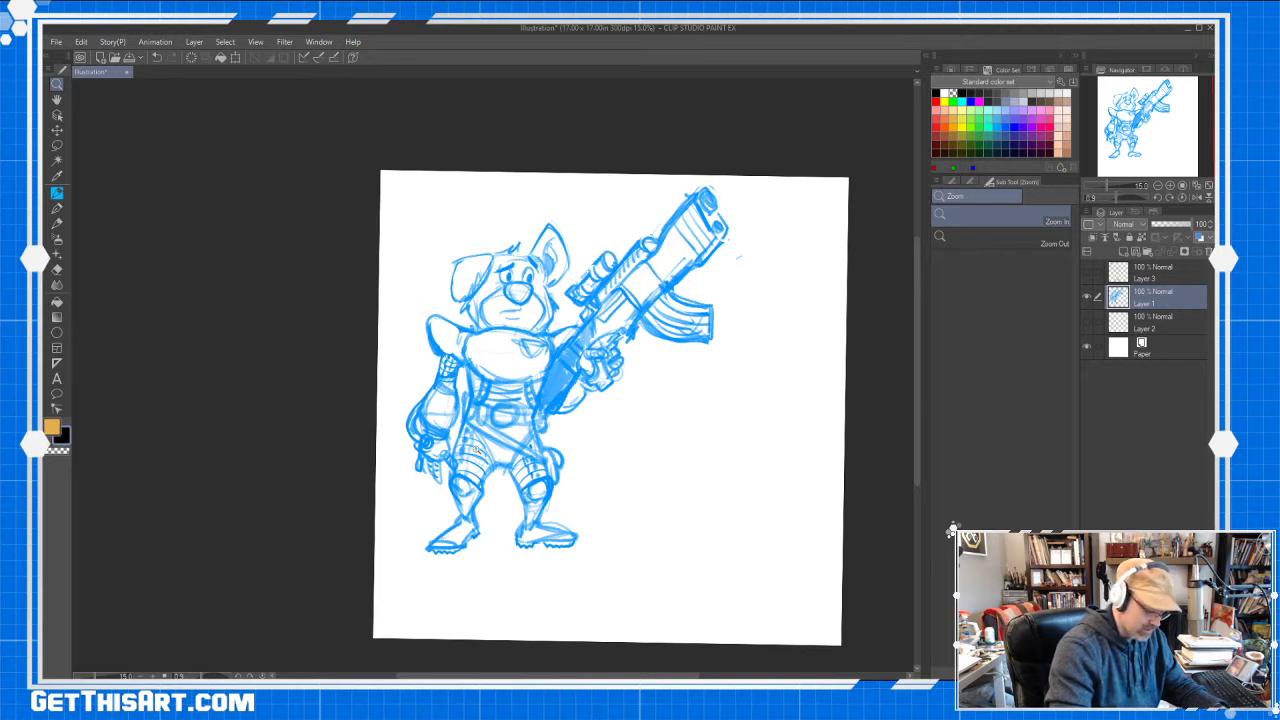
Lower the blue sketch layer's opacity to 30% and add a new layer above it for inking
mouse_move(711, 349)
left_mouse_down()
mouse_move(727, 348)
mouse_move(714, 354)
mouse_move(706, 329)
mouse_move(666, 318)
mouse_move(708, 357)
mouse_move(694, 366)
mouse_move(672, 353)
left_mouse_up()
key("space")
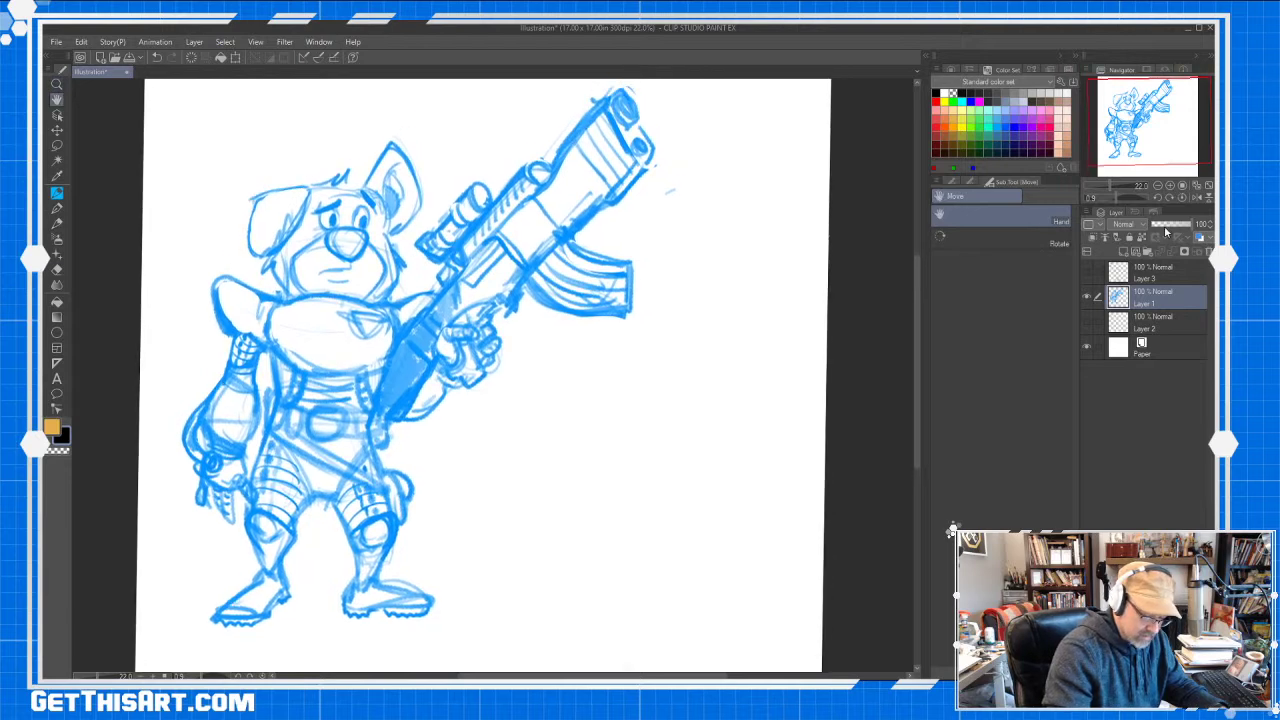
left_click_drag(1190, 226, 1164, 227)
left_click(1124, 252)
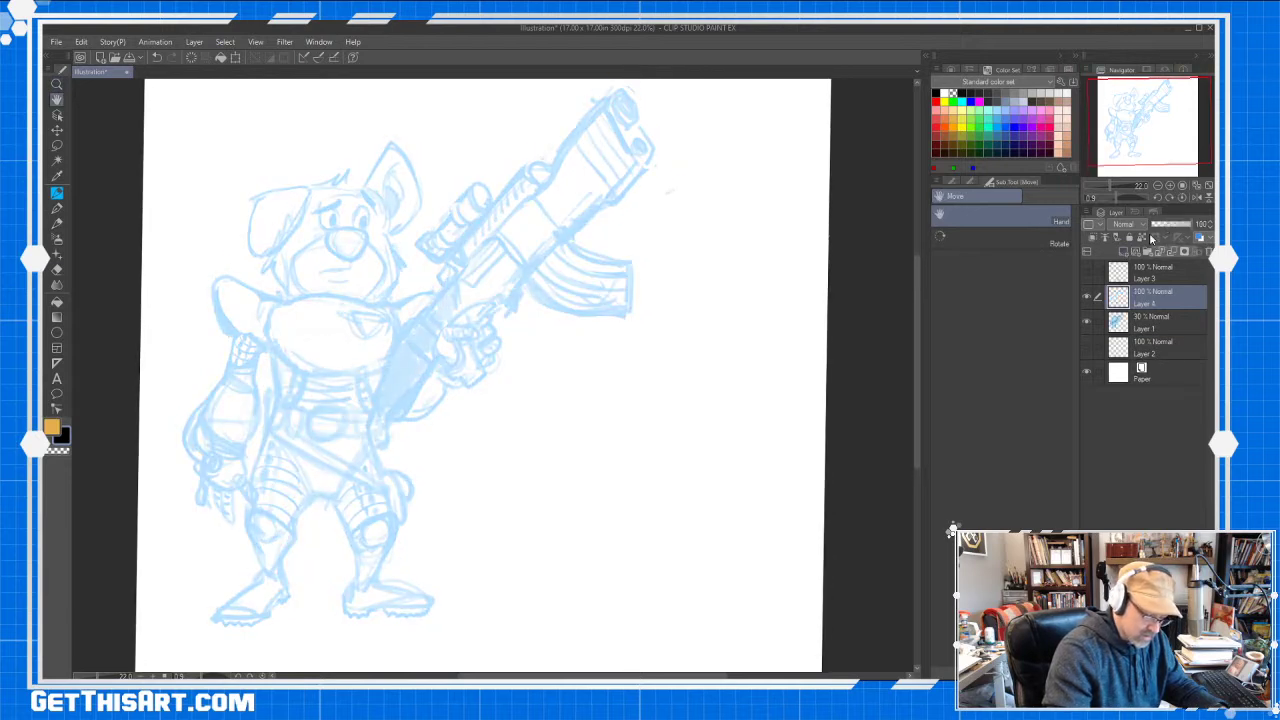
Save the illustration in Clip Studio format as "space dog" in the ART > Sketches > Character Designs folder
left_click(81, 41)
mouse_move(56, 41)
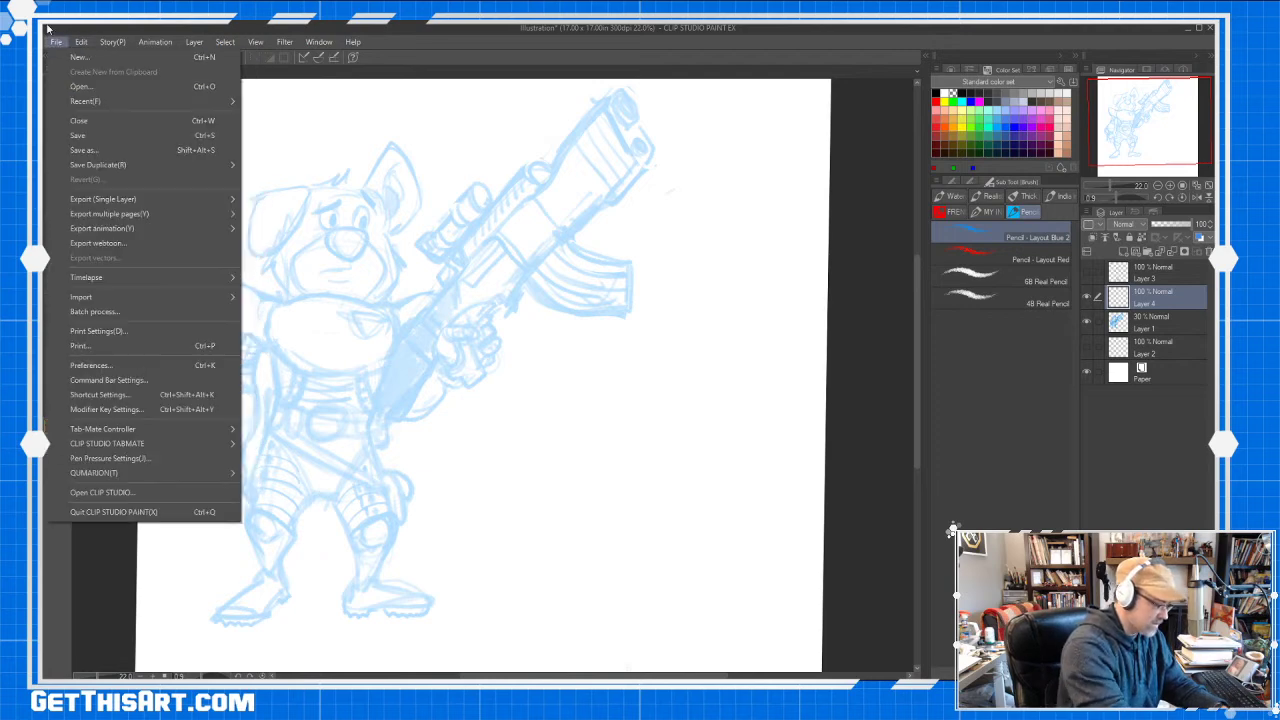
left_click(90, 150)
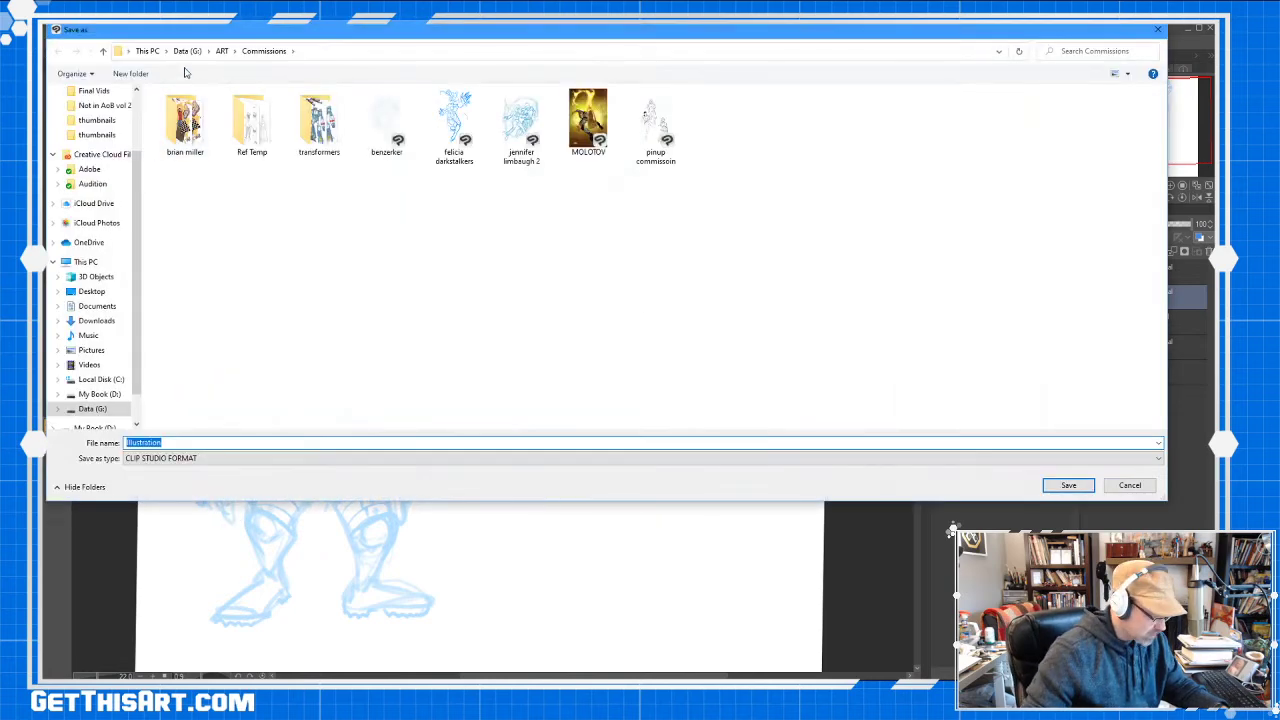
left_click(221, 50)
left_click(203, 277)
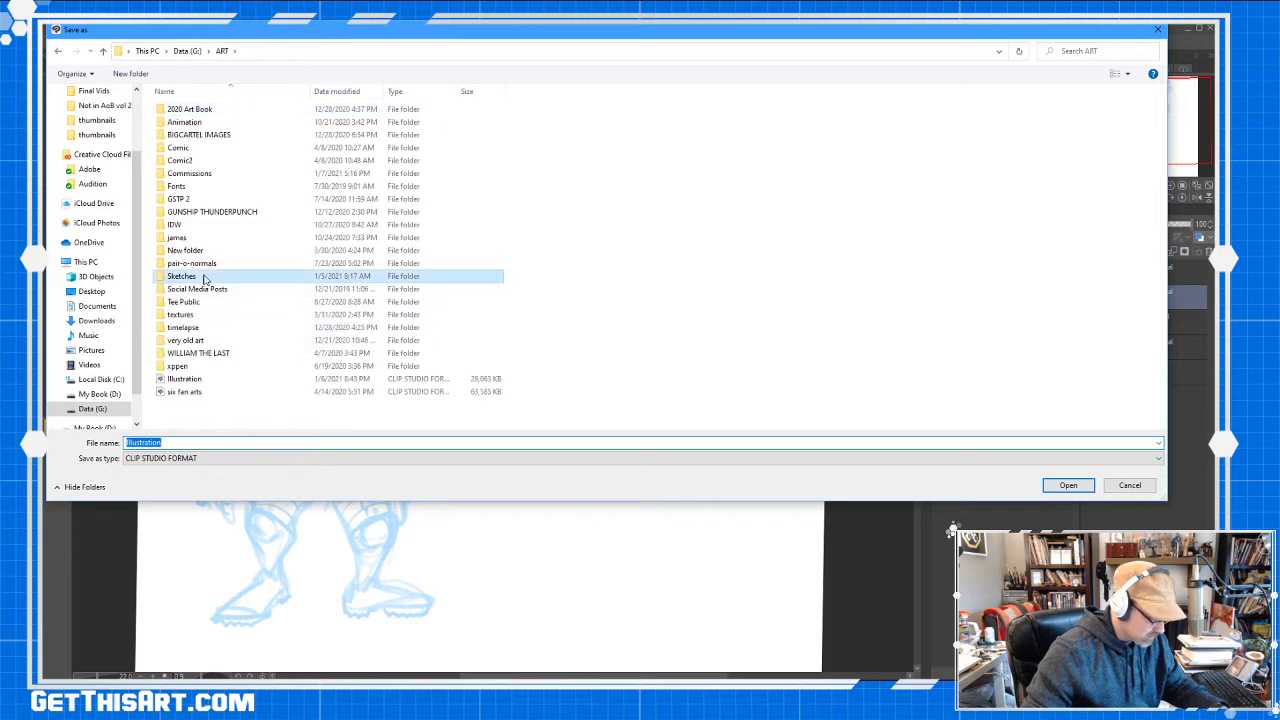
double_click(203, 277)
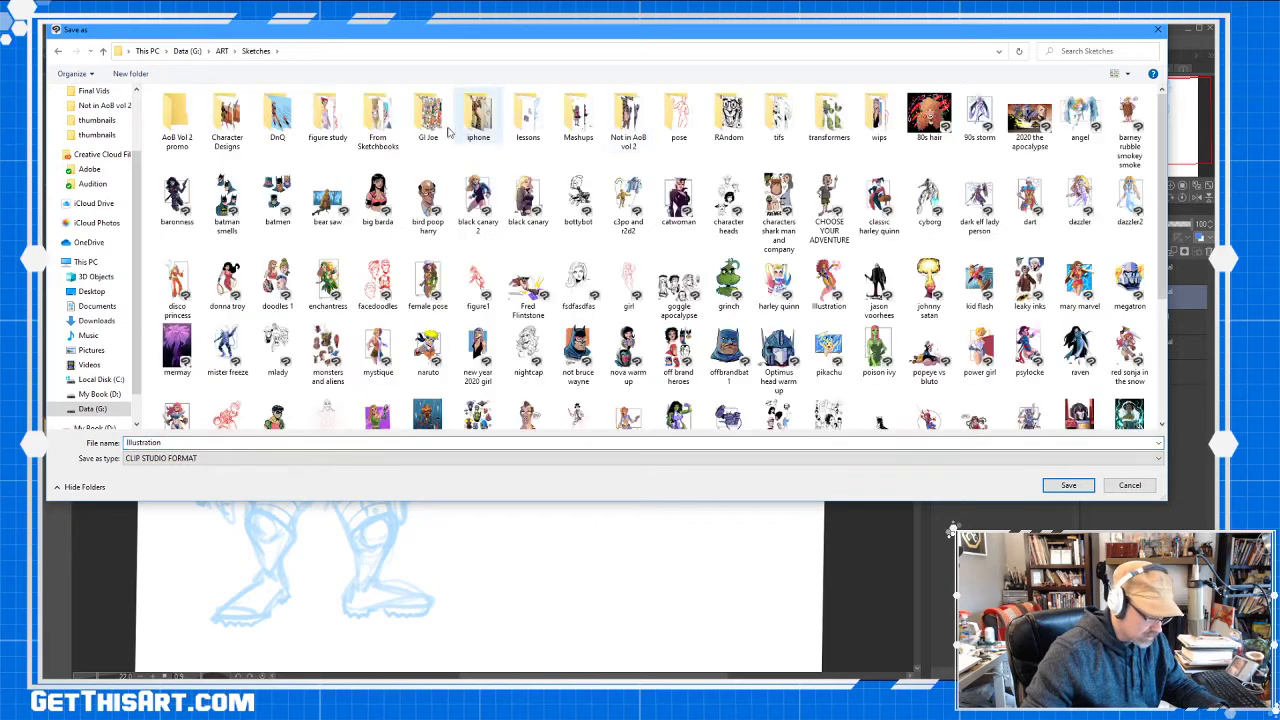
double_click(236, 127)
left_click(236, 127)
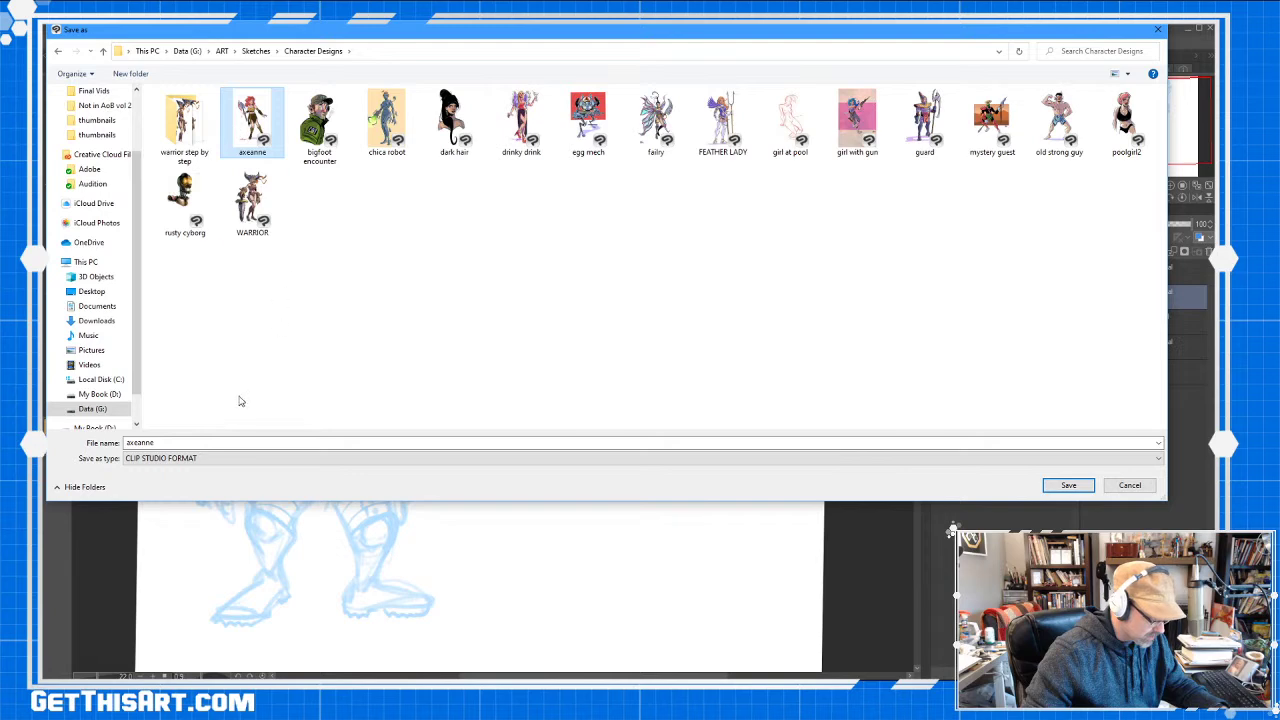
double_click(218, 441)
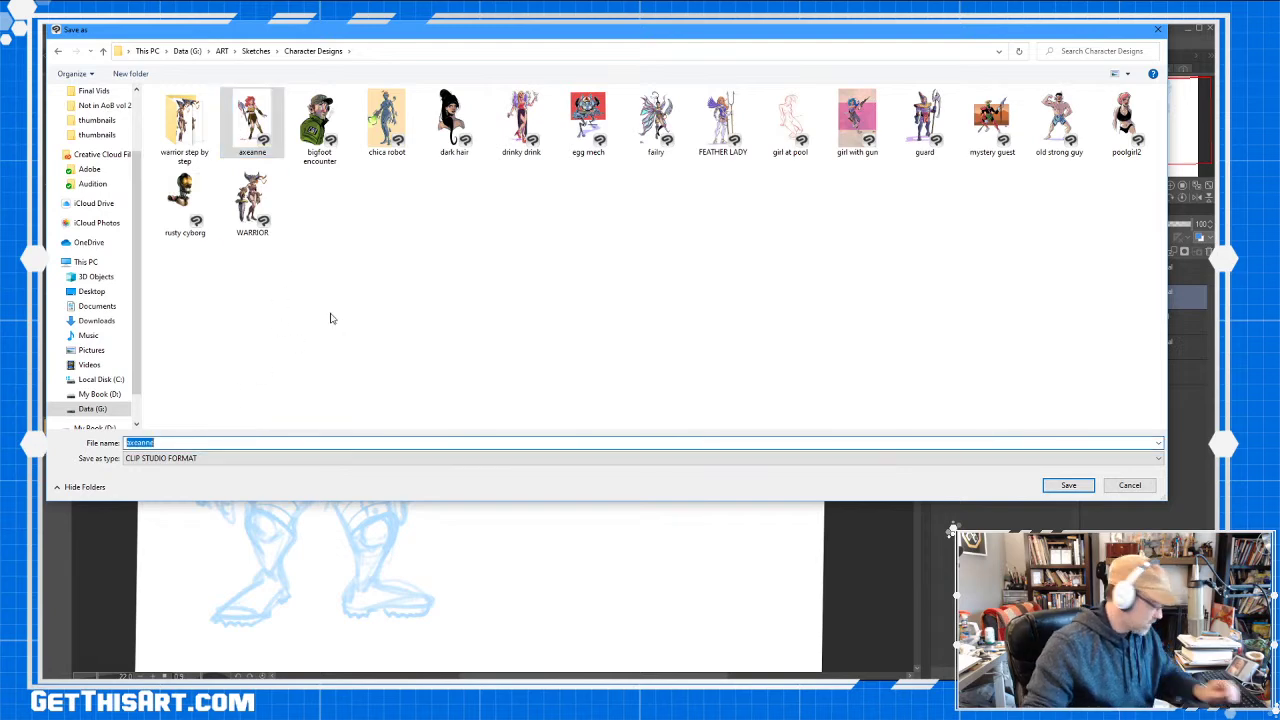
type("space dog")
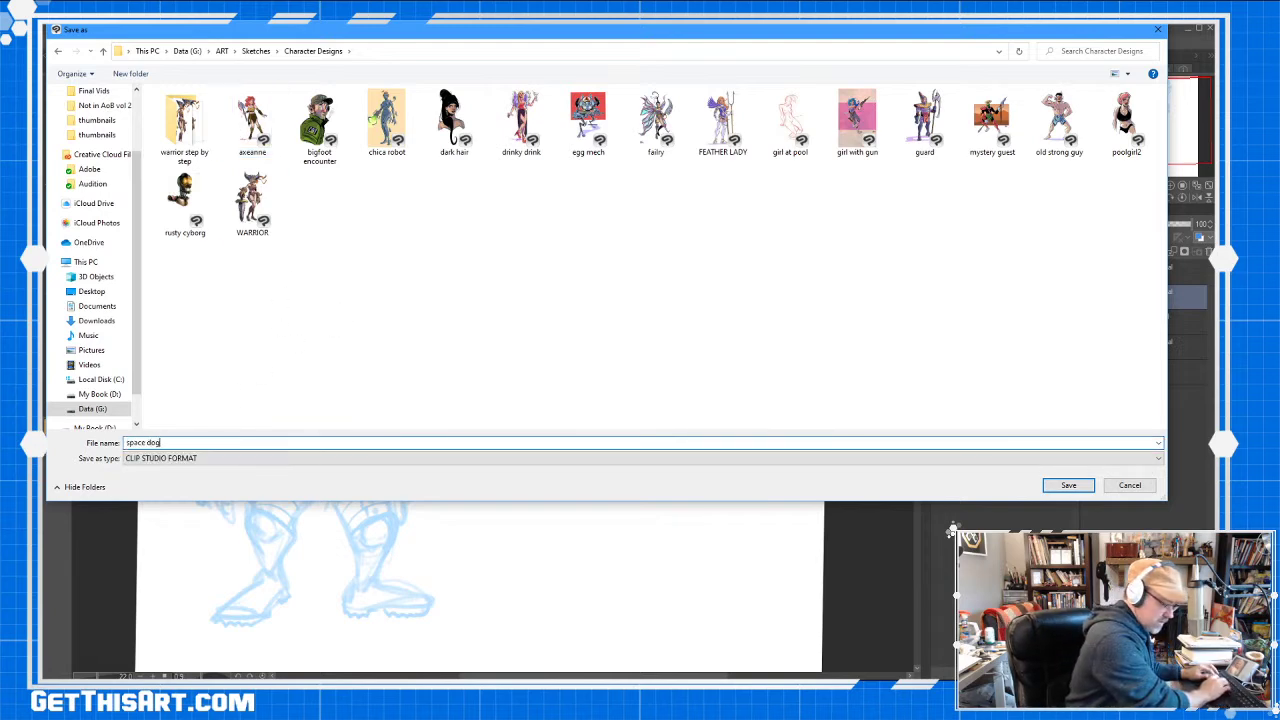
key("Return")
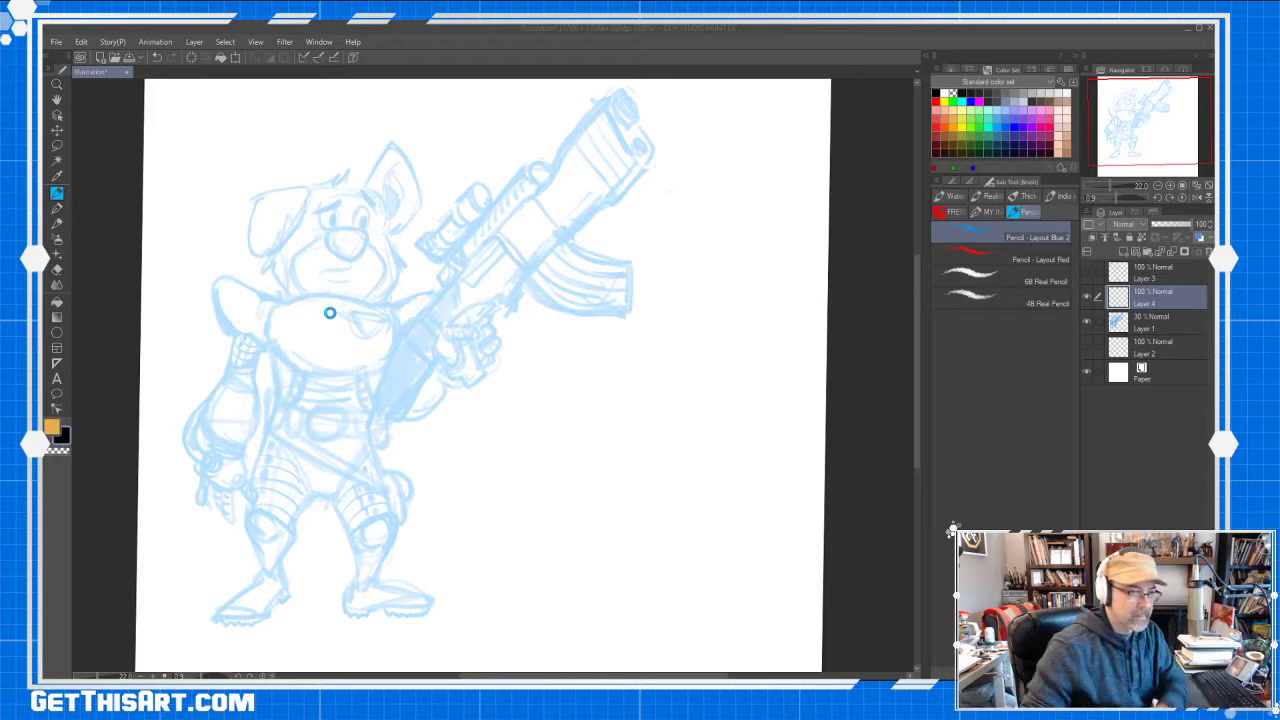
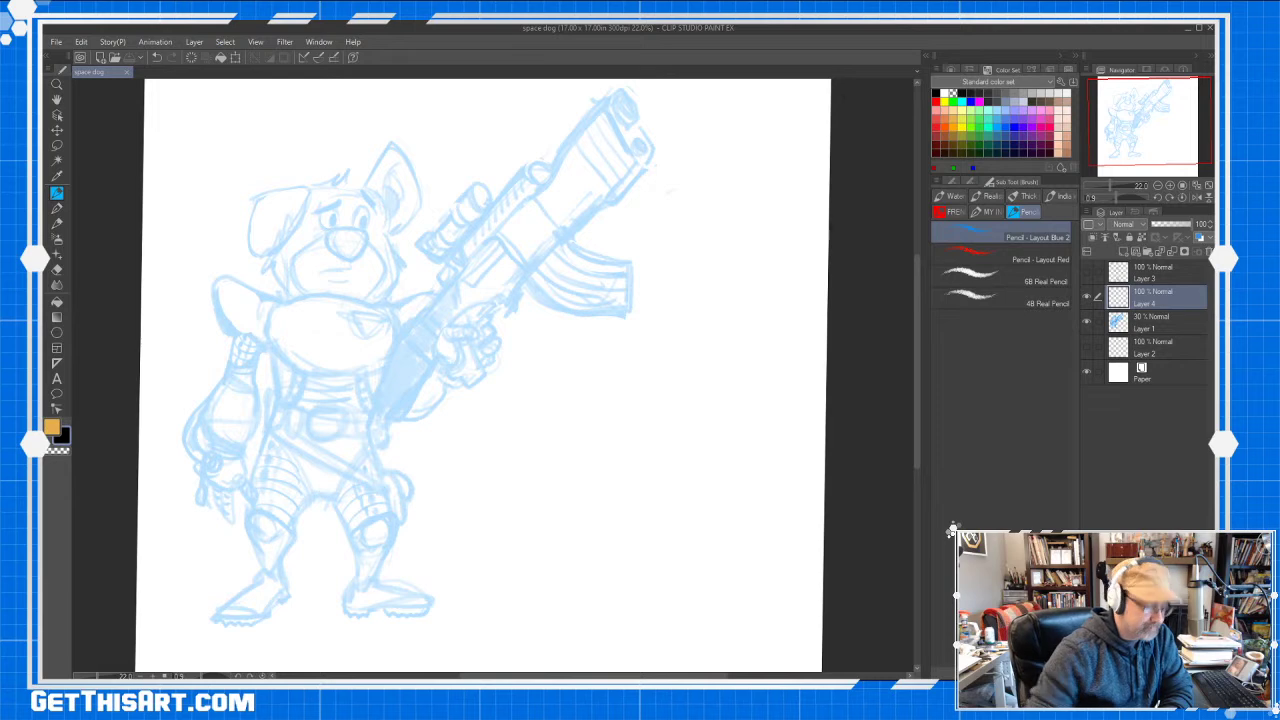
Ink the dog's two eyebrows in black on the new layer with the Inker - Manga Studio 4 Brush v2
left_click_drag(918, 306, 920, 304)
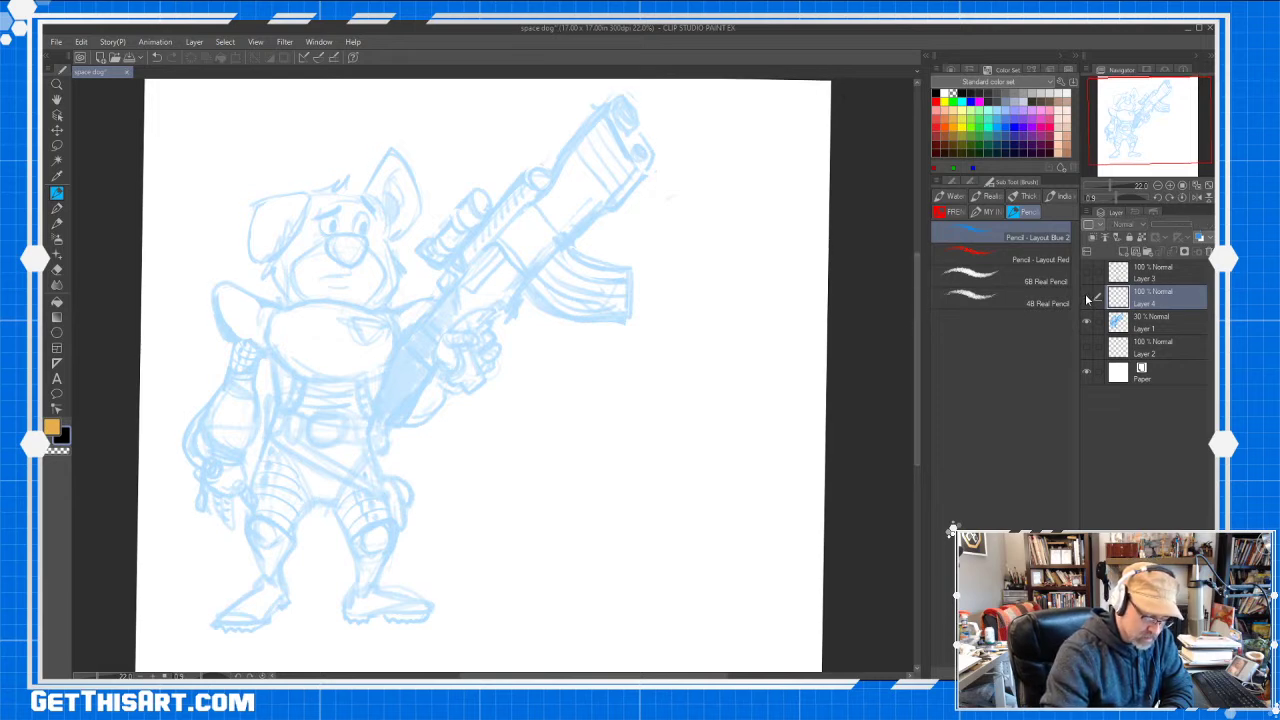
left_click(990, 212)
left_click(1040, 257)
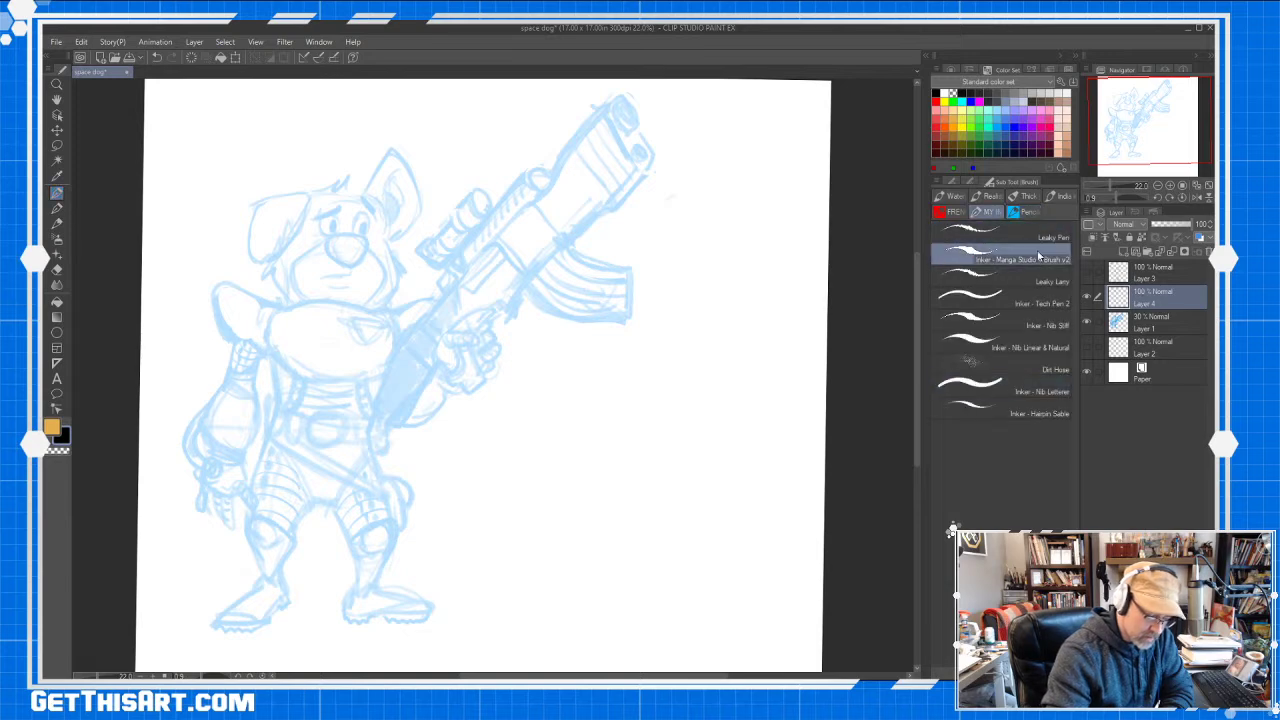
key("space")
left_click_drag(428, 264, 534, 332)
scroll(534, 333, "up", 6)
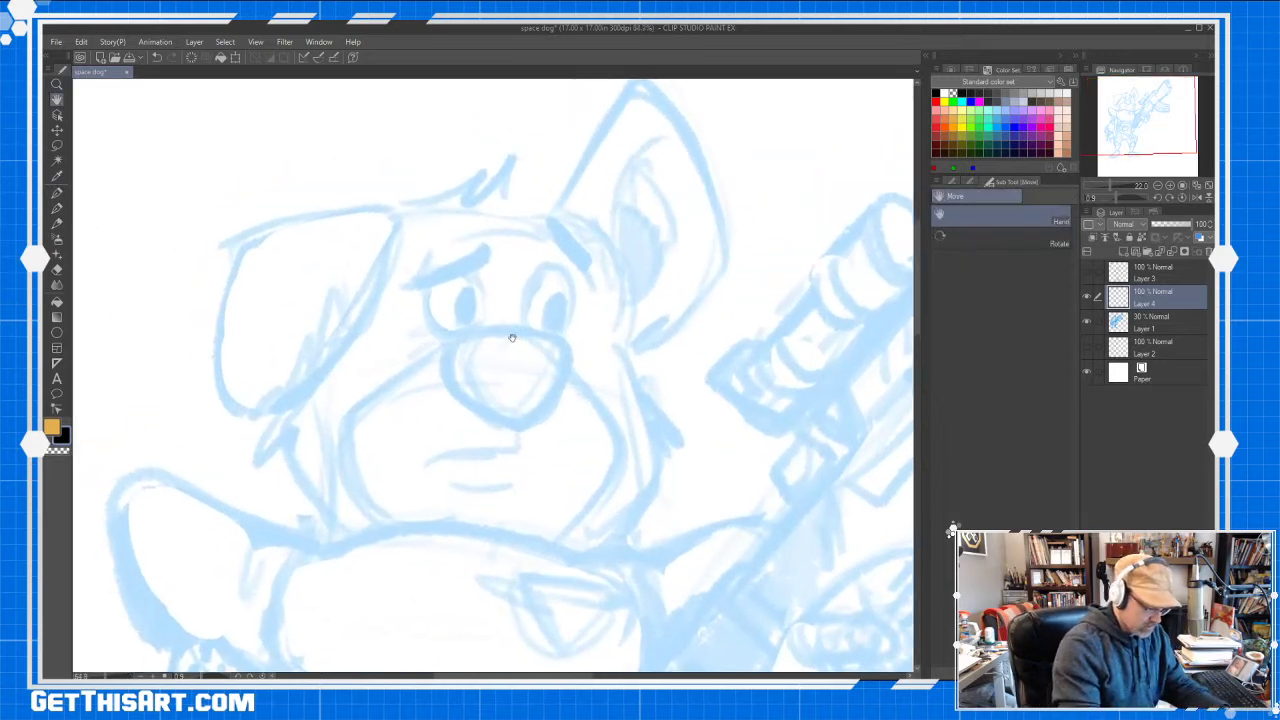
key("p")
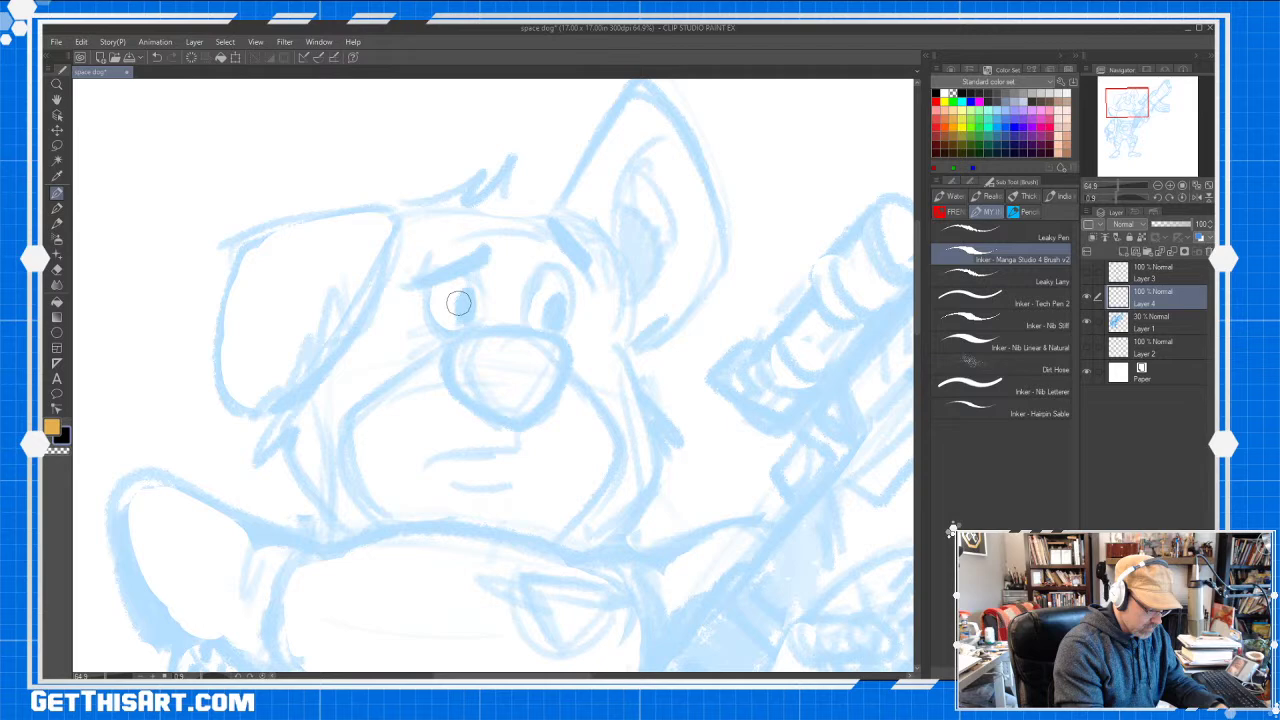
left_click_drag(408, 282, 484, 250)
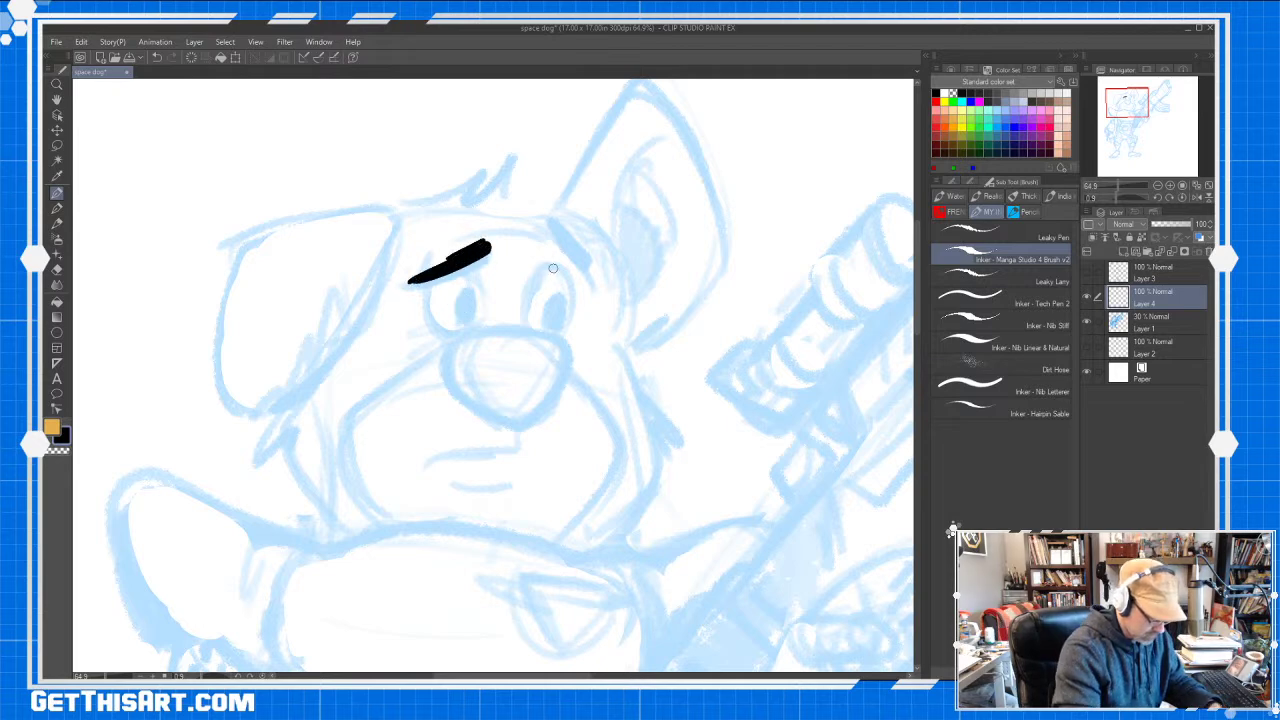
mouse_move(548, 228)
left_mouse_down()
mouse_move(571, 262)
mouse_move(552, 222)
mouse_move(594, 307)
left_mouse_up()
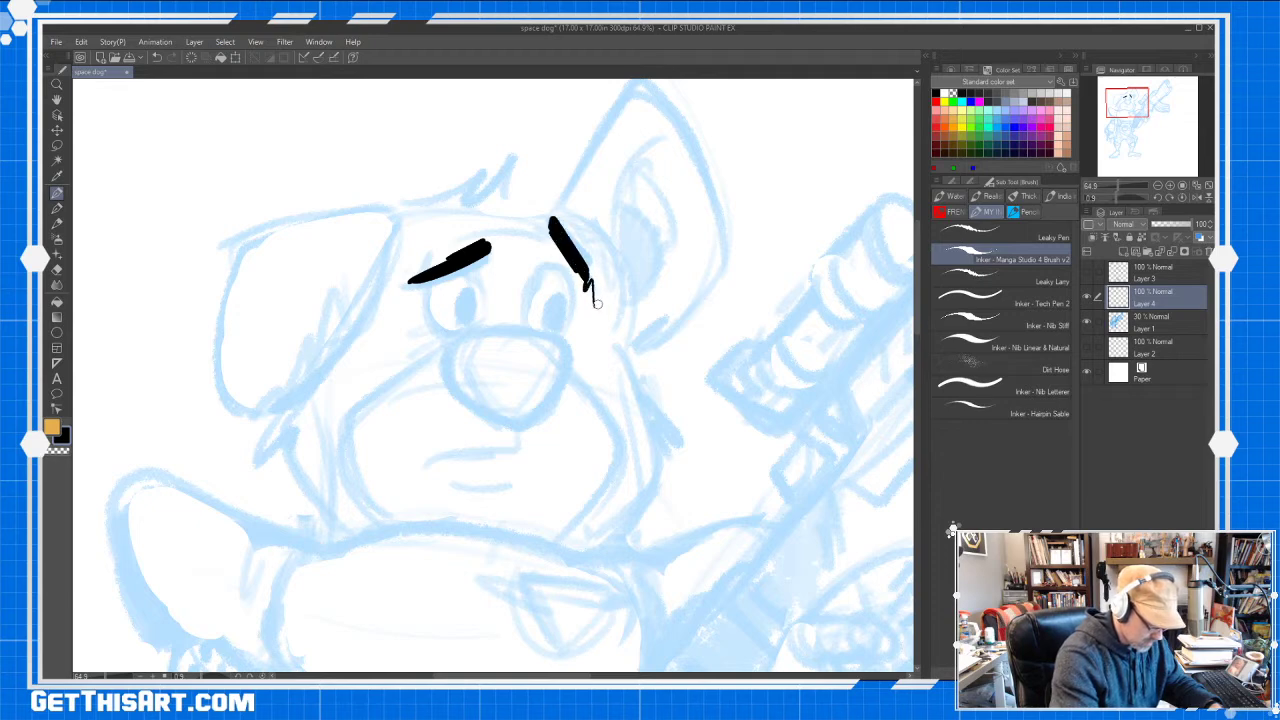
Ink the outlines of both eyes and the rounded nose over the blue sketch on Layer 4
mouse_move(418, 276)
left_mouse_down()
mouse_move(394, 280)
mouse_move(446, 330)
mouse_move(412, 333)
mouse_move(436, 324)
left_mouse_up()
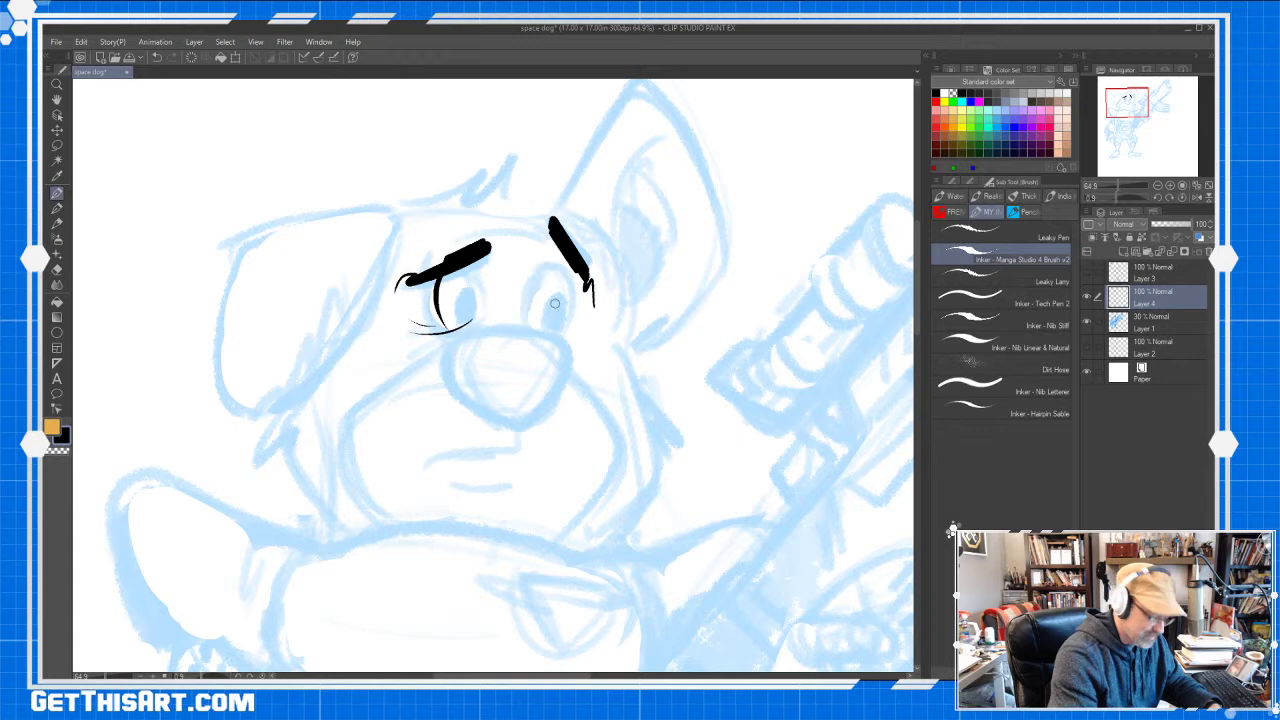
mouse_move(472, 268)
left_mouse_down()
mouse_move(466, 319)
mouse_move(550, 263)
mouse_move(556, 328)
left_mouse_up()
mouse_move(468, 330)
left_mouse_down()
mouse_move(582, 344)
mouse_move(545, 414)
mouse_move(471, 404)
mouse_move(455, 368)
left_mouse_up()
left_click_drag(578, 330, 572, 376)
mouse_move(458, 332)
left_mouse_down()
mouse_move(452, 370)
mouse_move(502, 326)
left_mouse_up()
left_click_drag(576, 339, 562, 386)
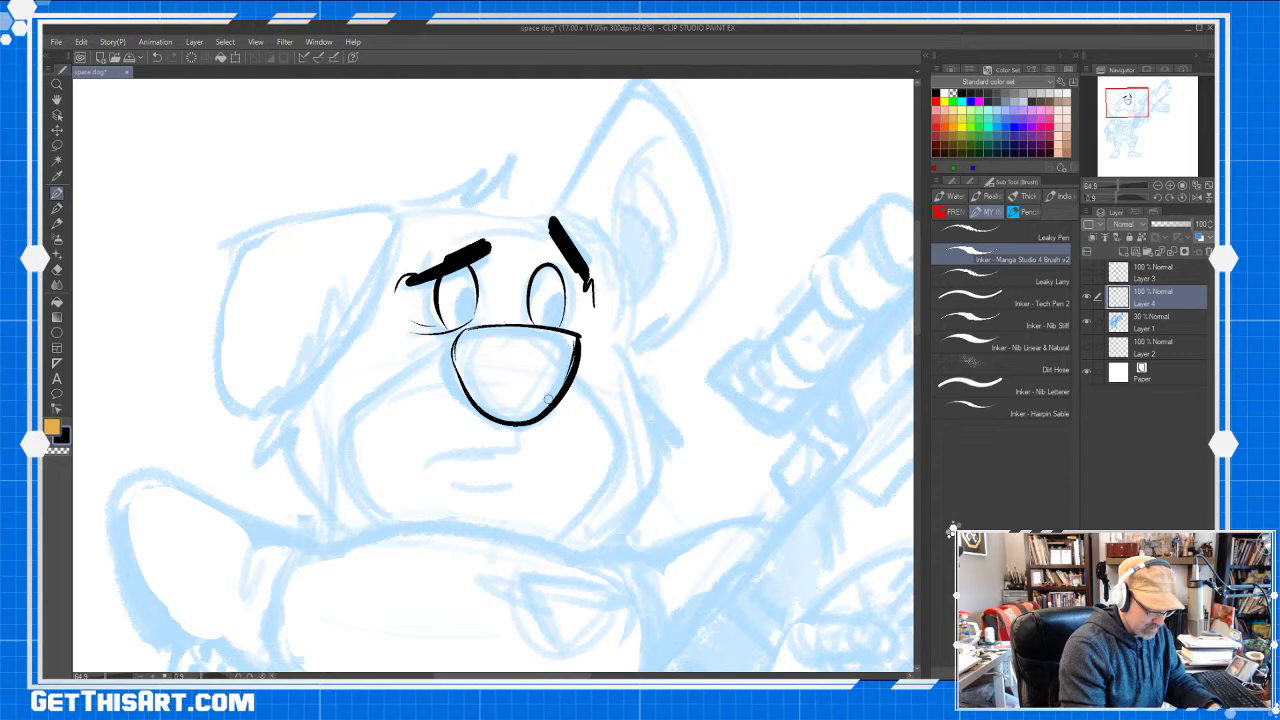
Fill the dog's nose outline with solid black using the Fill tool set to refer only to the editing layer
key("g")
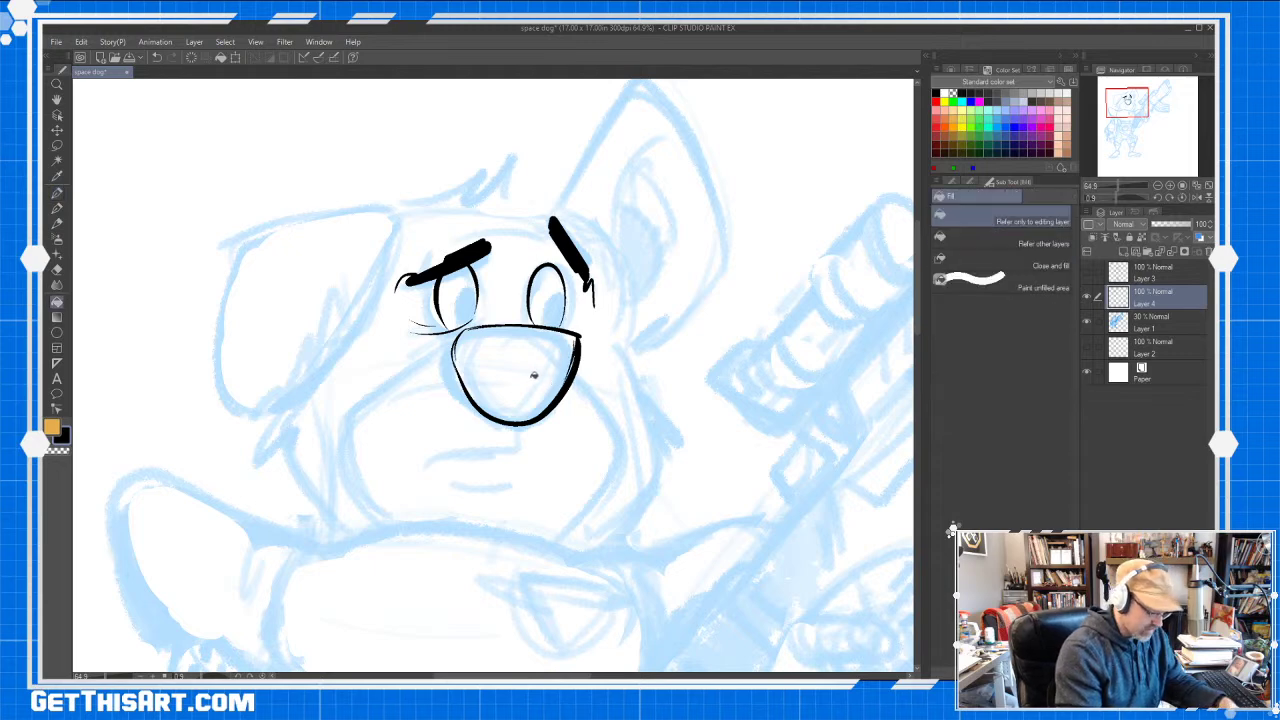
left_click(537, 376)
key("ctrl+z")
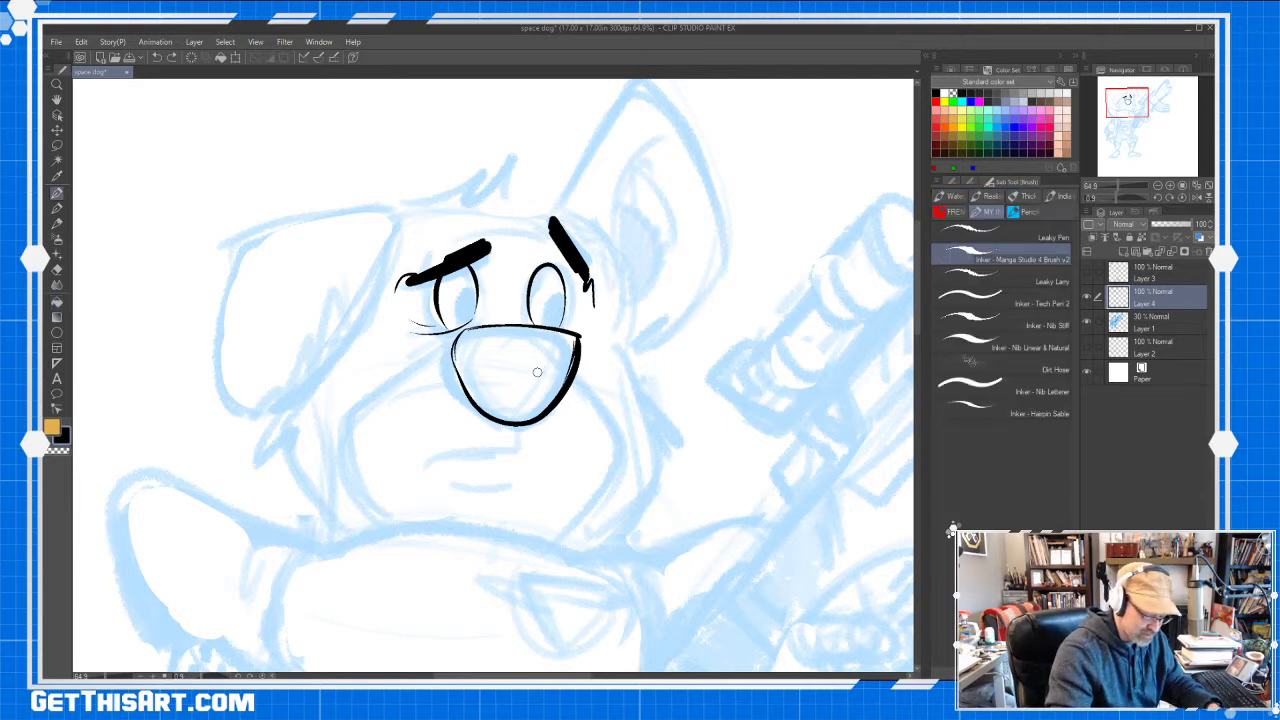
key("b")
key("g")
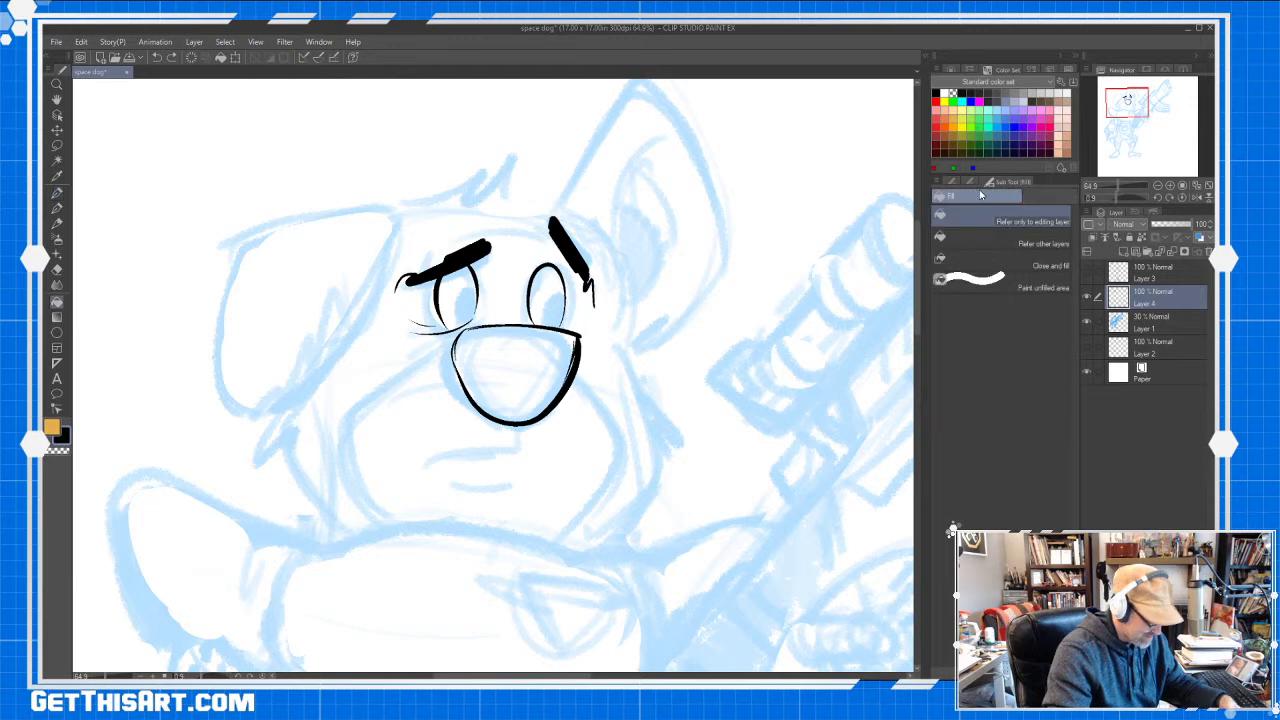
left_click(971, 183)
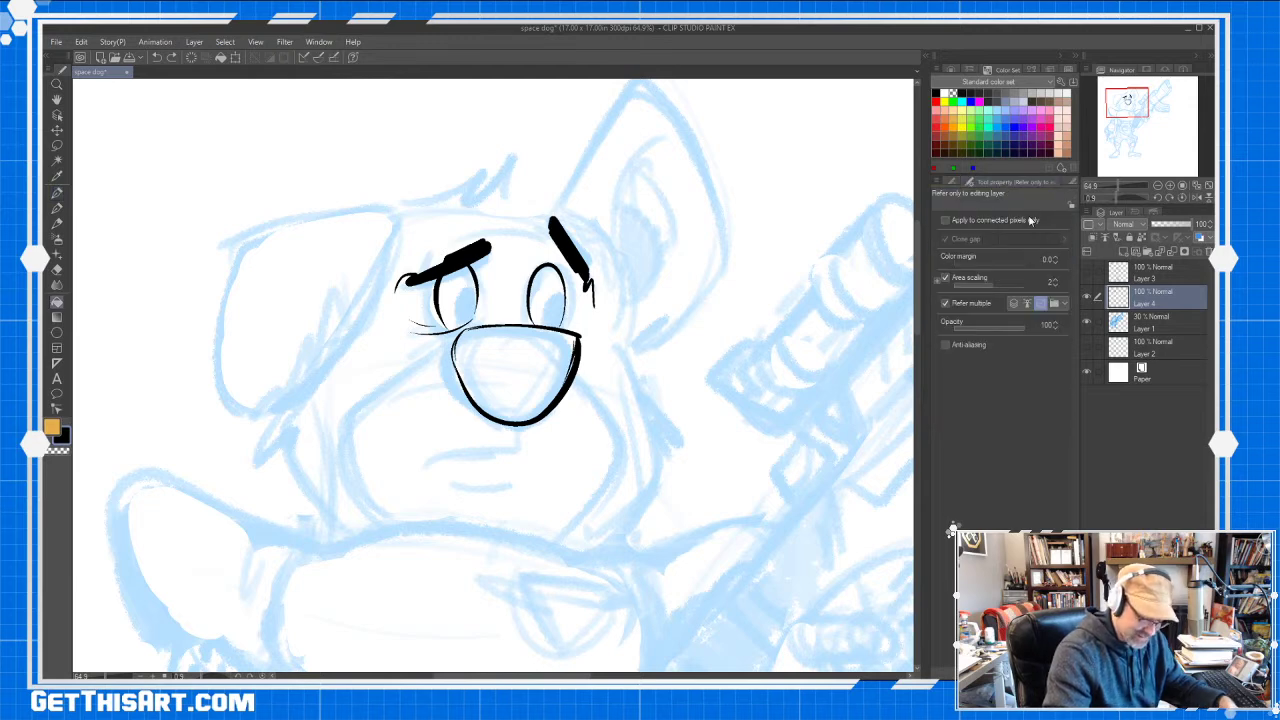
left_click(515, 375)
key("b")
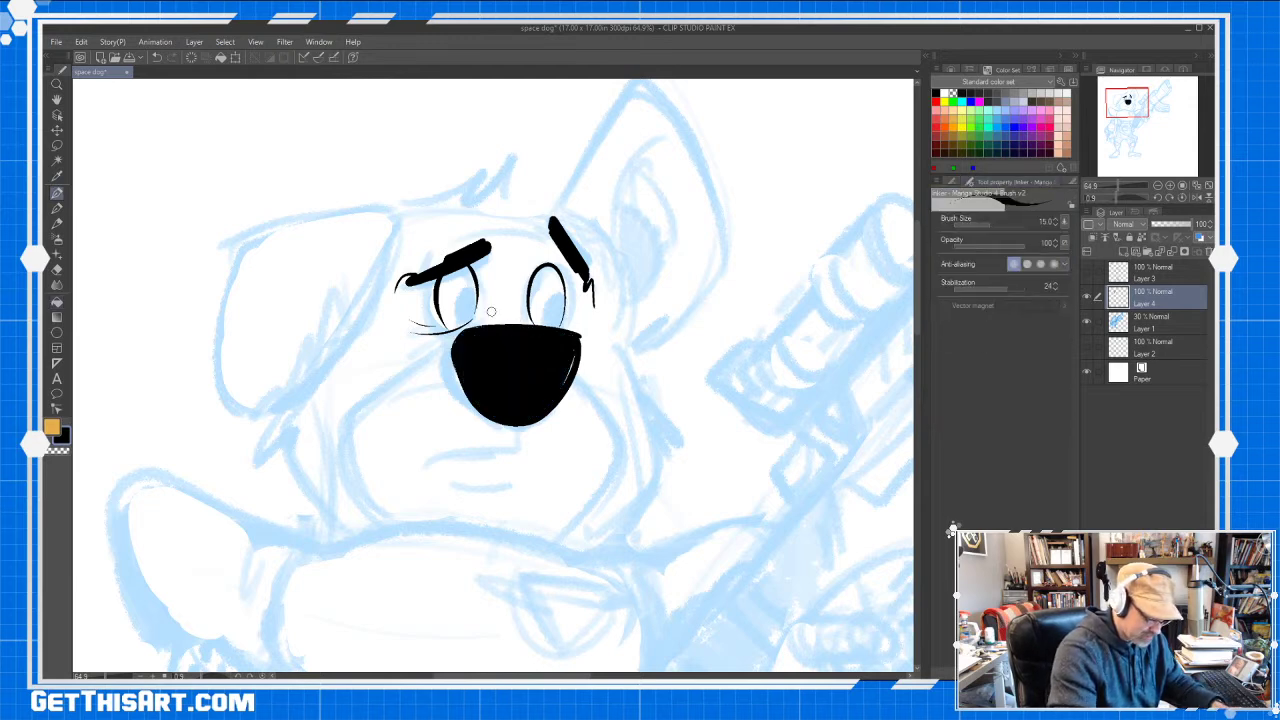
Ink the pupil outlines inside both eyes and fill them with solid black
left_click_drag(476, 284, 462, 328)
mouse_move(564, 292)
left_mouse_down()
mouse_move(556, 284)
mouse_move(545, 325)
left_mouse_up()
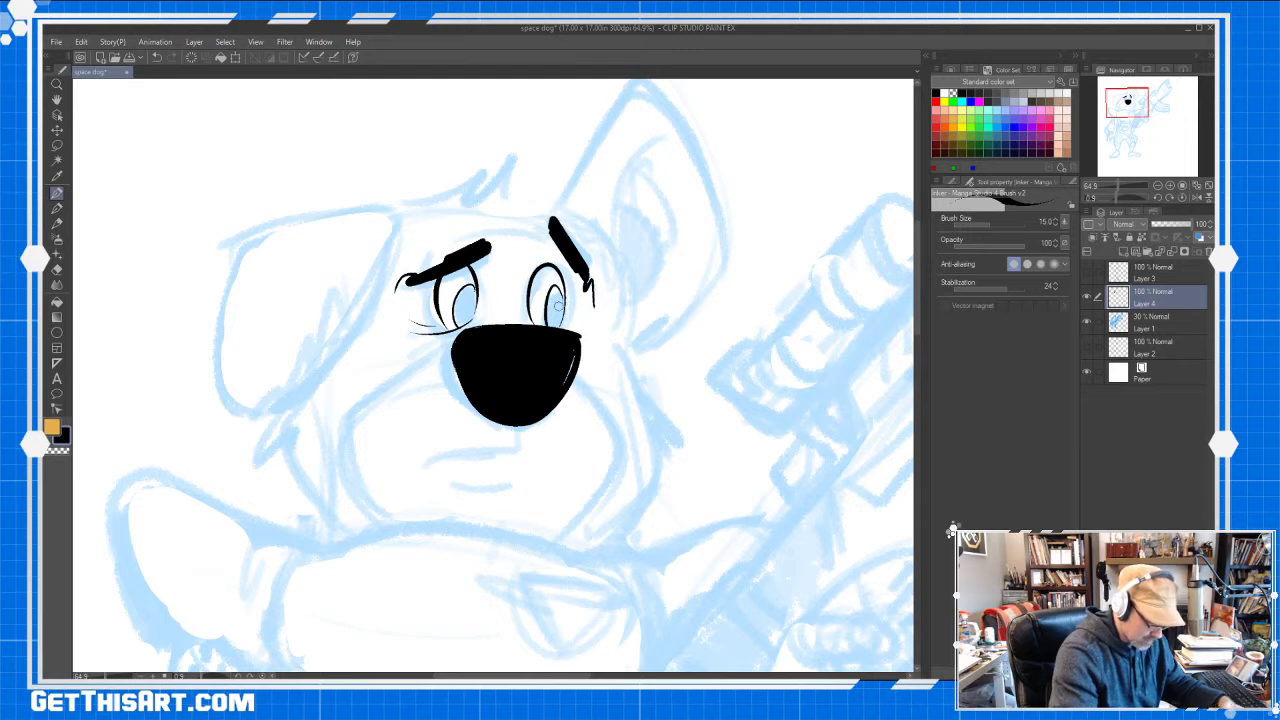
key("g")
left_click(555, 308)
left_click(466, 302)
key("b")
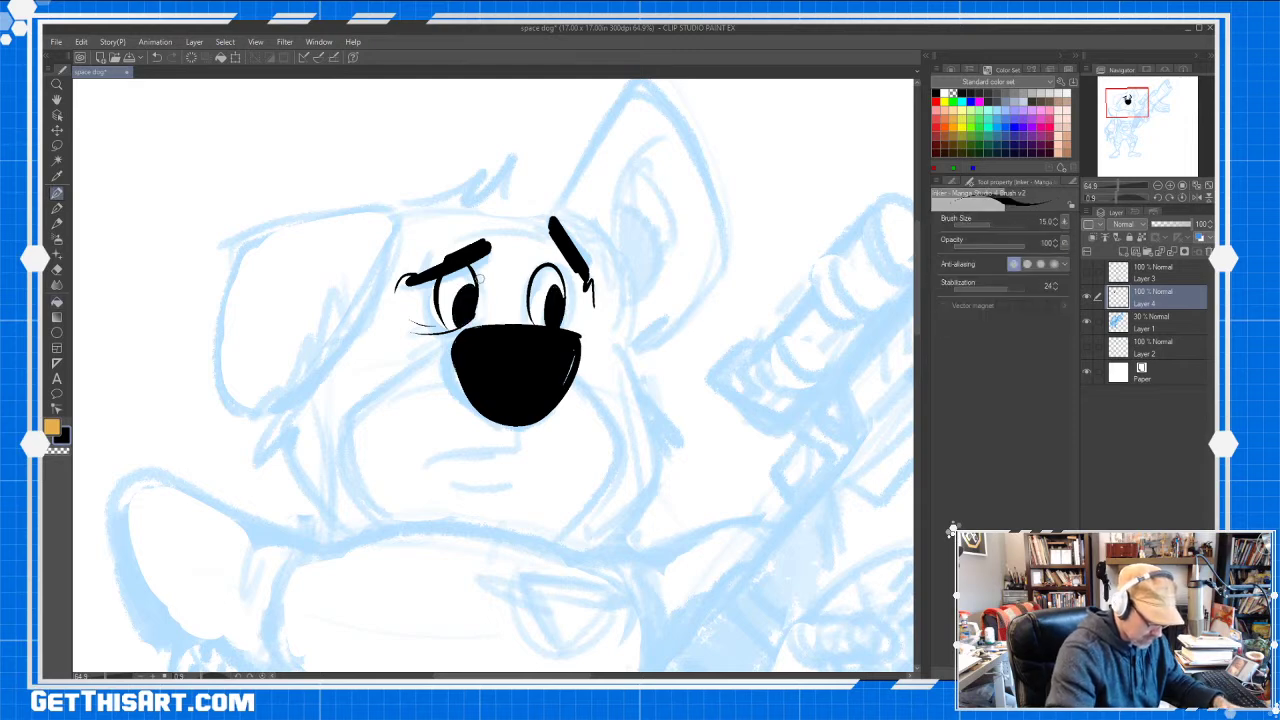
Ink the muzzle and mouth, plus the head contour from the forehead down the cheek with its fur tufts beside the upright ear
mouse_move(460, 340)
left_mouse_down()
mouse_move(342, 427)
mouse_move(386, 526)
left_mouse_up()
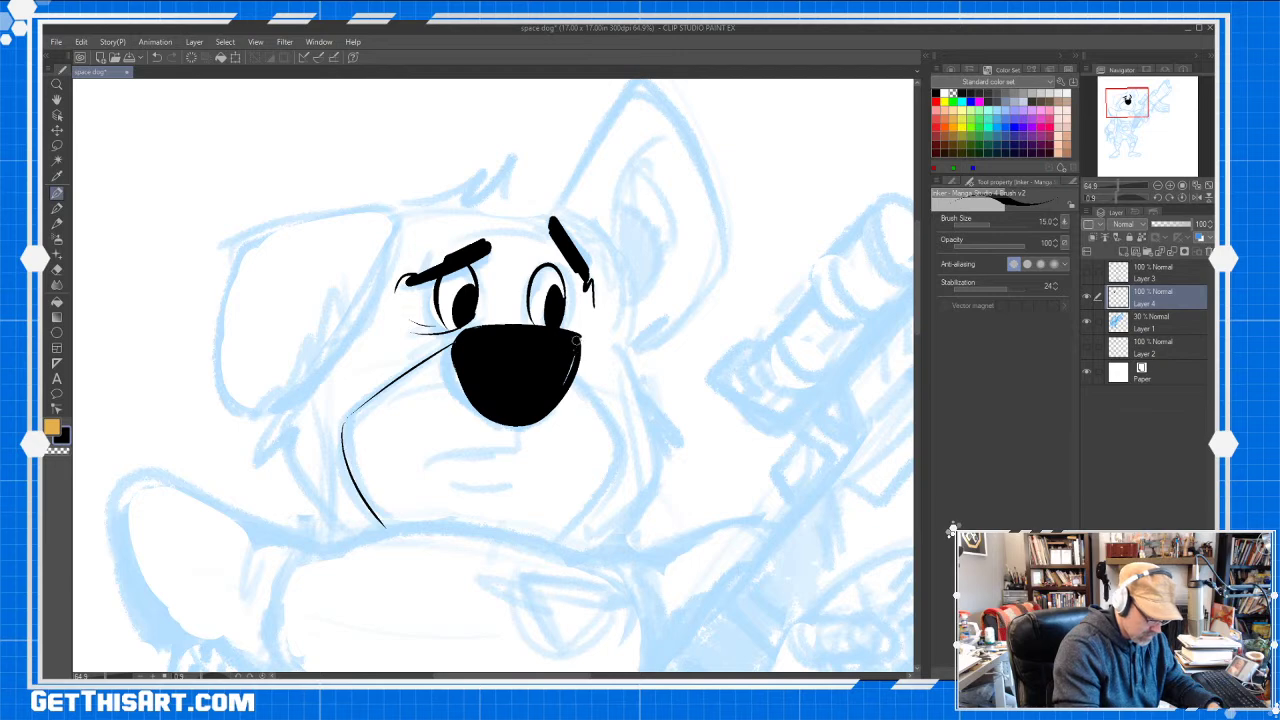
mouse_move(576, 340)
left_mouse_down()
mouse_move(562, 387)
mouse_move(625, 448)
mouse_move(562, 528)
left_mouse_up()
mouse_move(518, 428)
left_mouse_down()
mouse_move(522, 448)
mouse_move(424, 466)
mouse_move(497, 452)
mouse_move(460, 486)
left_mouse_up()
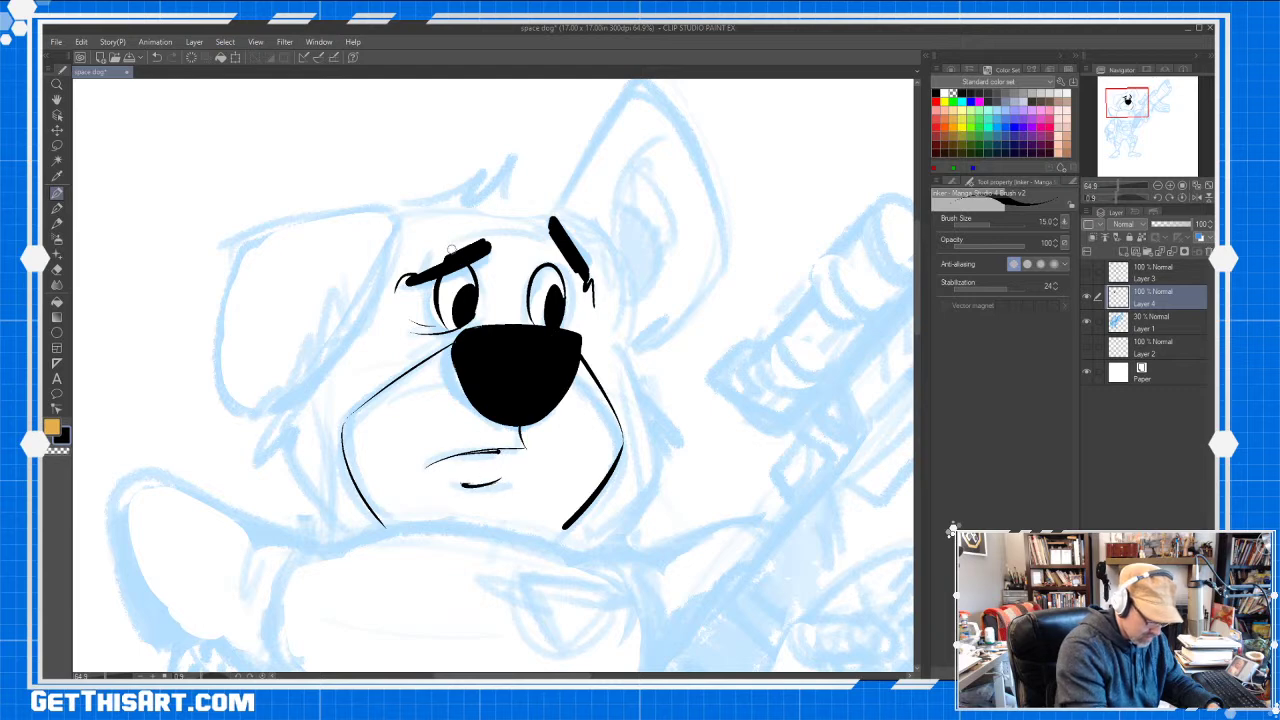
mouse_move(447, 235)
left_mouse_down()
mouse_move(560, 208)
mouse_move(580, 228)
mouse_move(404, 218)
left_mouse_up()
mouse_move(567, 213)
left_mouse_down()
mouse_move(596, 252)
mouse_move(611, 342)
mouse_move(683, 454)
mouse_move(658, 431)
mouse_move(670, 472)
mouse_move(603, 542)
left_mouse_up()
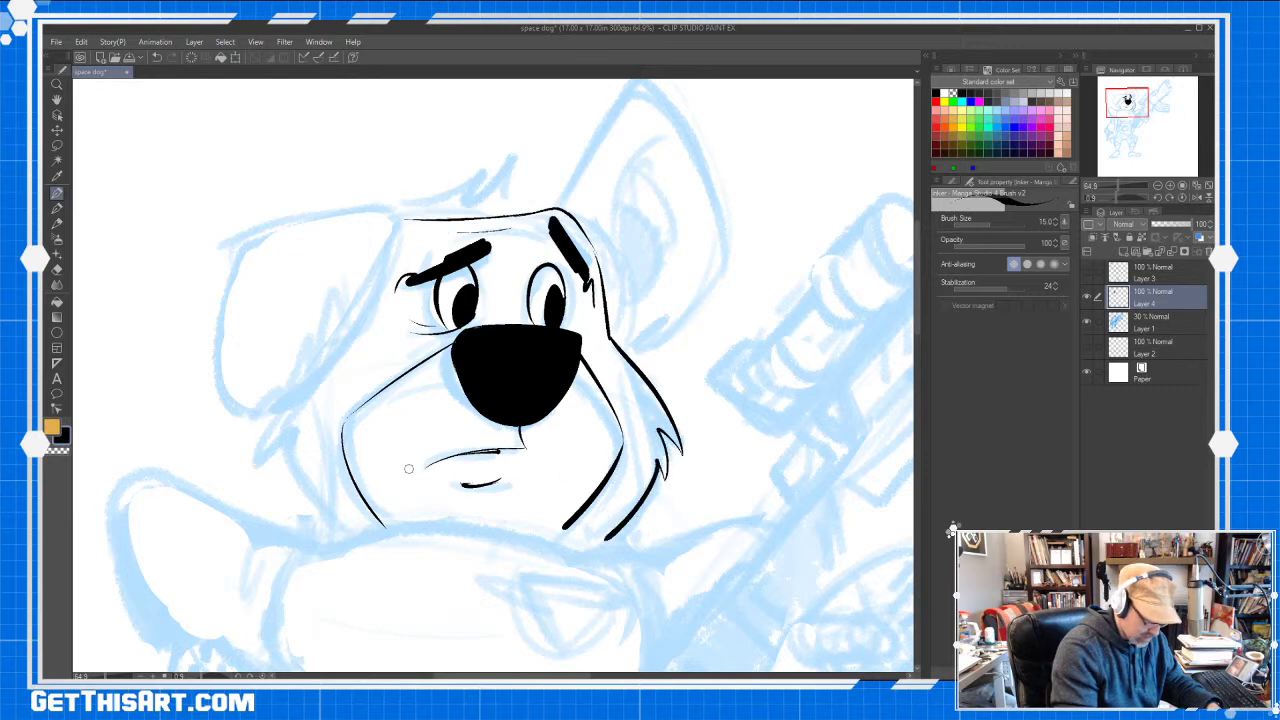
Ink the folded ear and the upright ear, adding the inner contour and shadow line to the upright one
mouse_move(386, 220)
left_mouse_down()
mouse_move(302, 408)
mouse_move(220, 335)
mouse_move(388, 218)
left_mouse_up()
left_click_drag(664, 189, 638, 280)
mouse_move(530, 297)
left_mouse_down()
mouse_move(606, 175)
mouse_move(682, 276)
mouse_move(590, 416)
left_mouse_up()
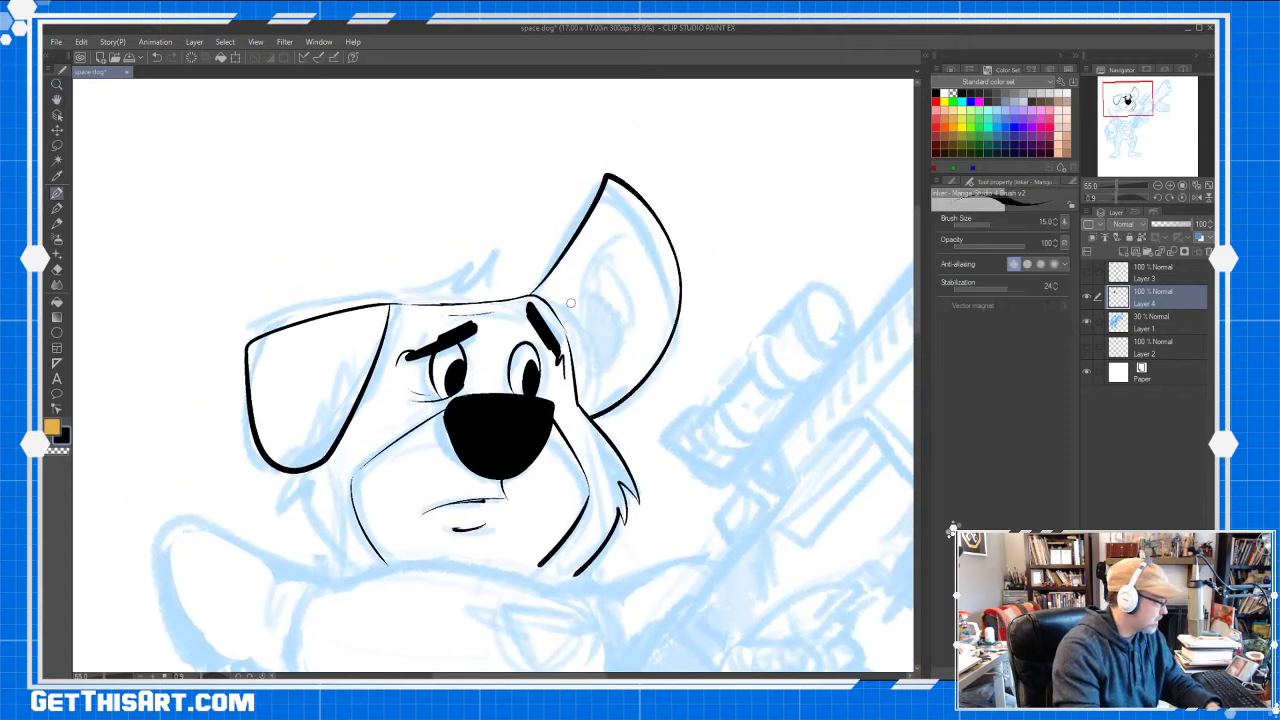
left_click_drag(606, 233, 627, 221)
left_click_drag(591, 262, 602, 388)
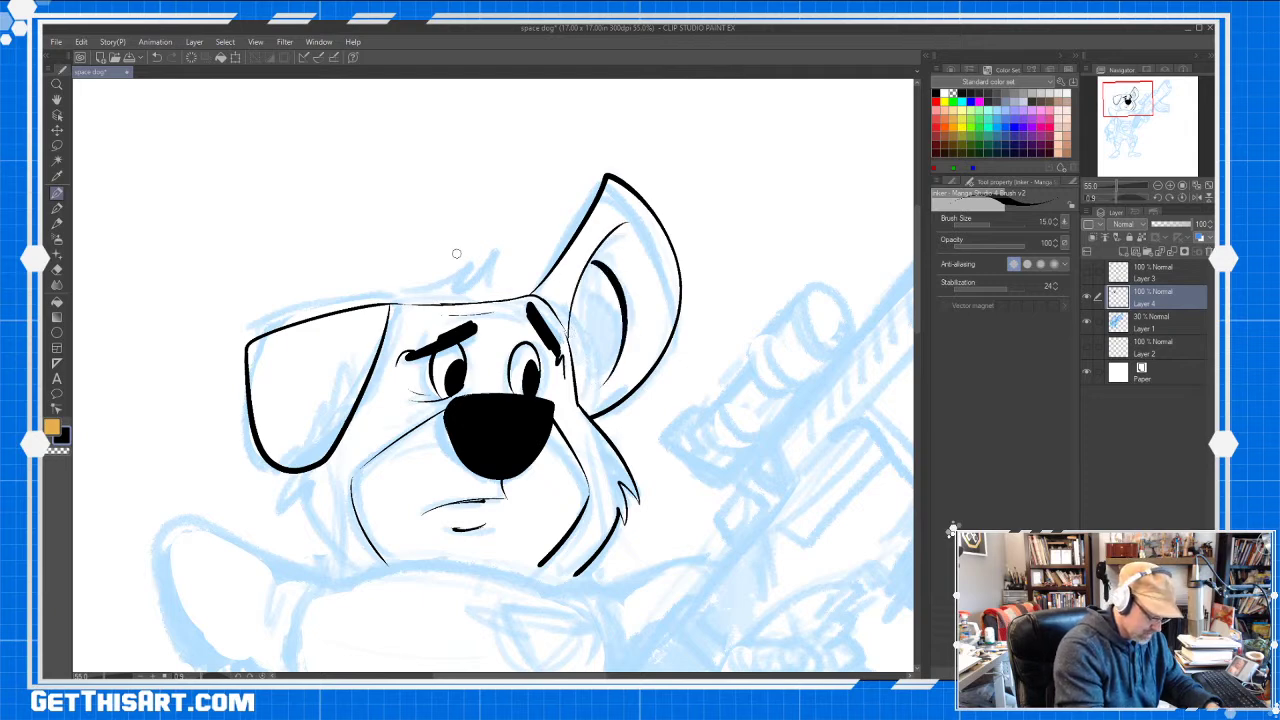
Ink the small forehead, under-eye and mouth-corner creases and the cheek fur below the folded ear
mouse_move(495, 312)
left_mouse_down()
mouse_move(546, 301)
mouse_move(436, 310)
left_mouse_up()
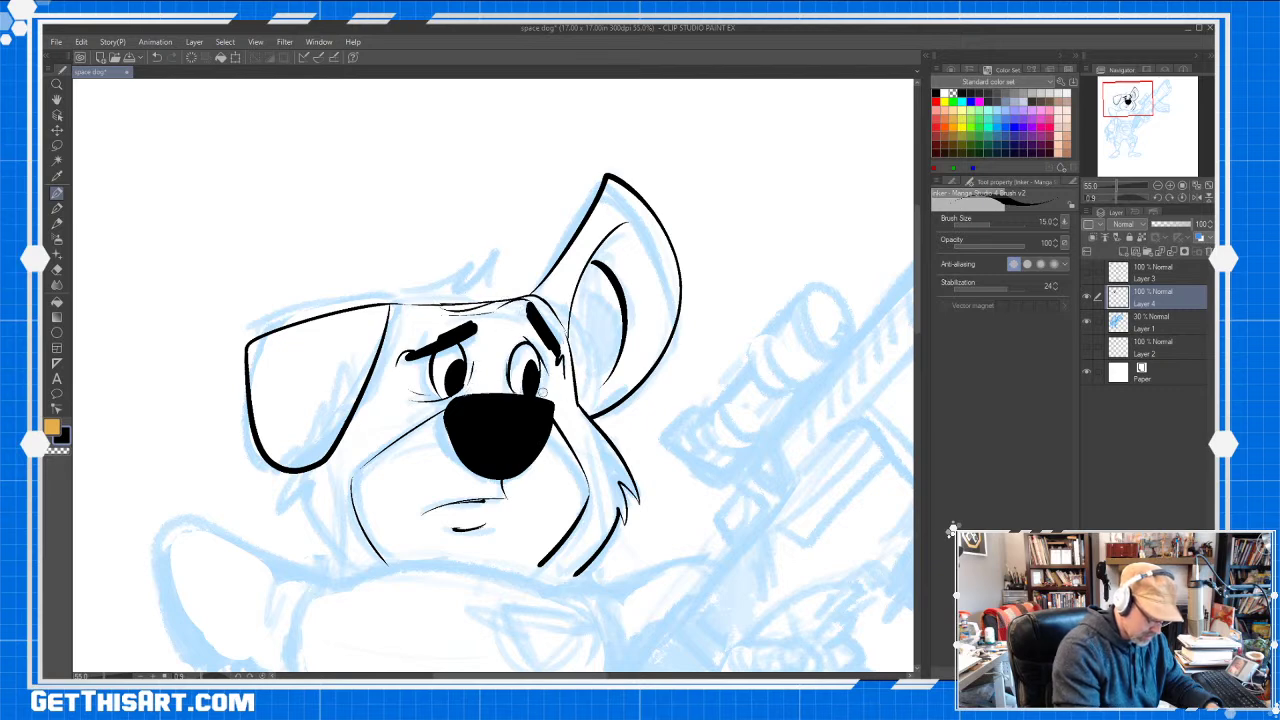
left_click_drag(540, 391, 562, 394)
left_click_drag(428, 511, 418, 521)
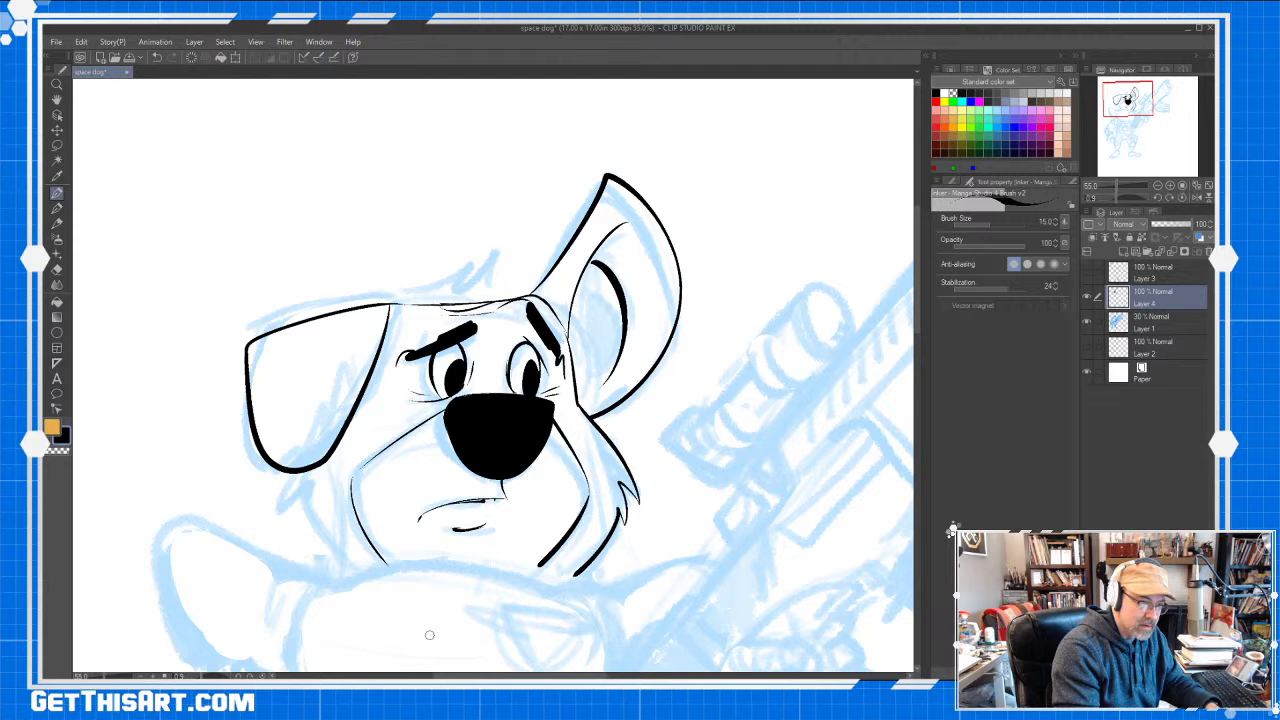
left_click_drag(430, 635, 474, 599)
left_click_drag(338, 438, 327, 463)
mouse_move(352, 447)
left_mouse_down()
mouse_move(341, 479)
mouse_move(391, 530)
left_mouse_up()
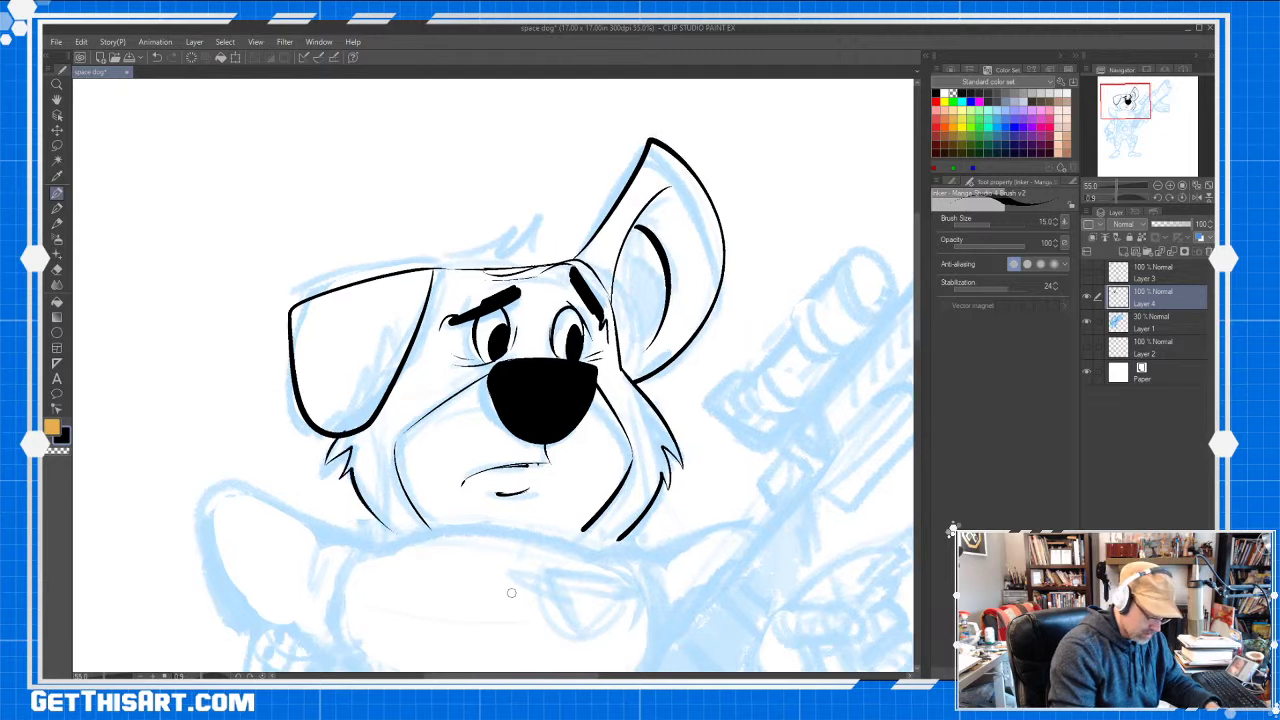
Ink the neckline curve beneath the dog's head and the chest armour edge below the folded-ear side
key("ctrl+space")
key("space")
mouse_move(712, 495)
left_mouse_down()
mouse_move(675, 482)
mouse_move(614, 392)
left_mouse_up()
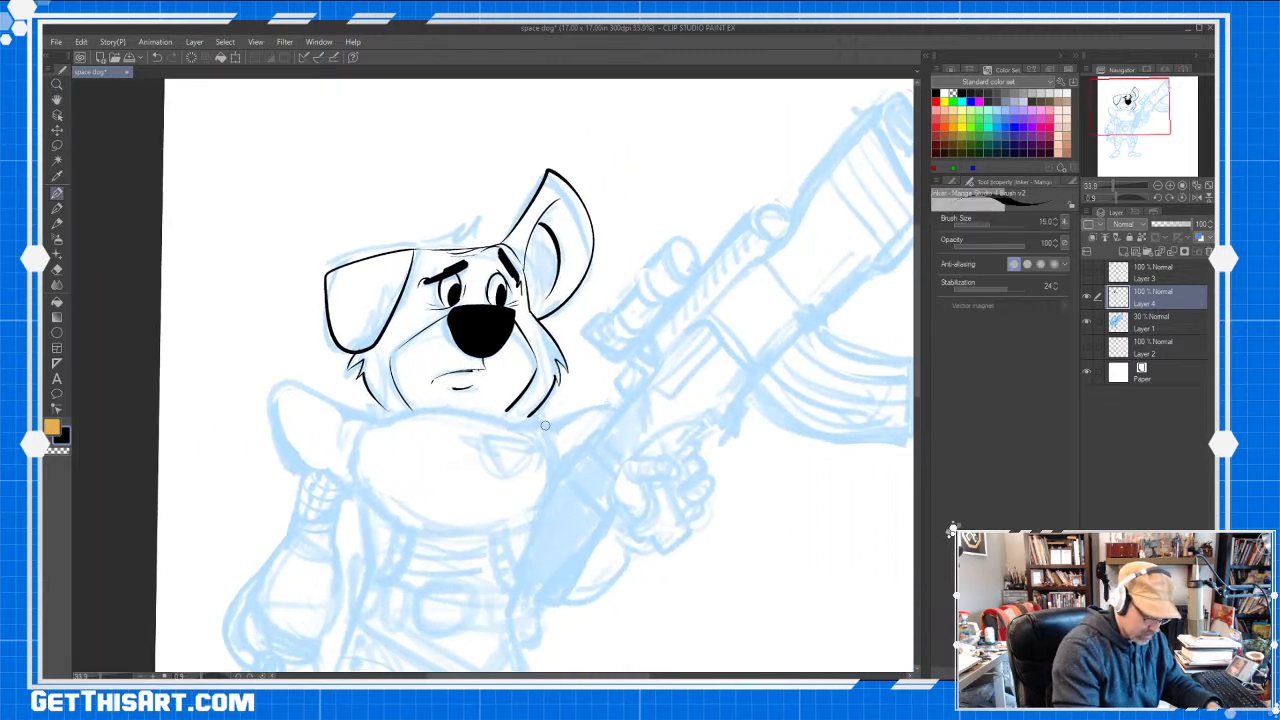
mouse_move(547, 427)
left_mouse_down()
mouse_move(447, 410)
mouse_move(380, 417)
mouse_move(542, 425)
left_mouse_up()
key("ctrl+z")
key("ctrl+z")
mouse_move(379, 404)
left_mouse_down()
mouse_move(396, 418)
mouse_move(537, 423)
left_mouse_up()
left_click_drag(364, 430, 346, 478)
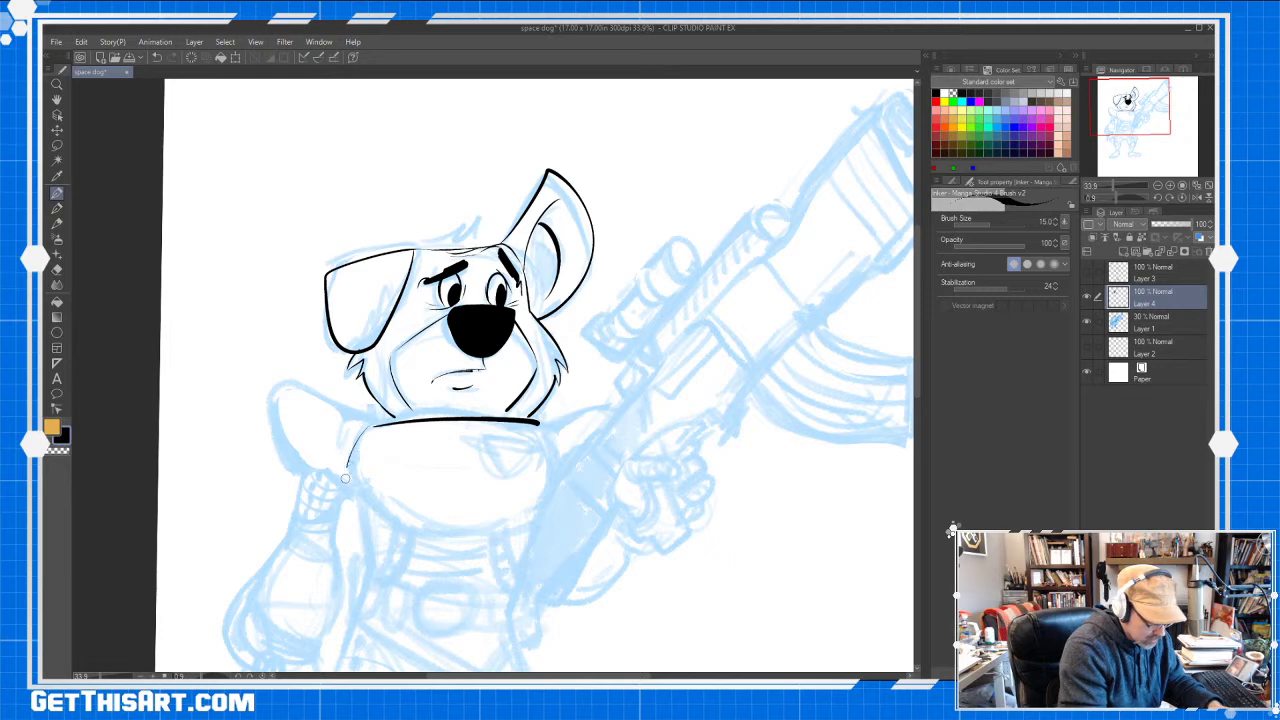
Ink the pointed shoulder pad over the lowered arm and a short chest edge at the neckline's opposite end
left_click_drag(380, 418, 334, 484)
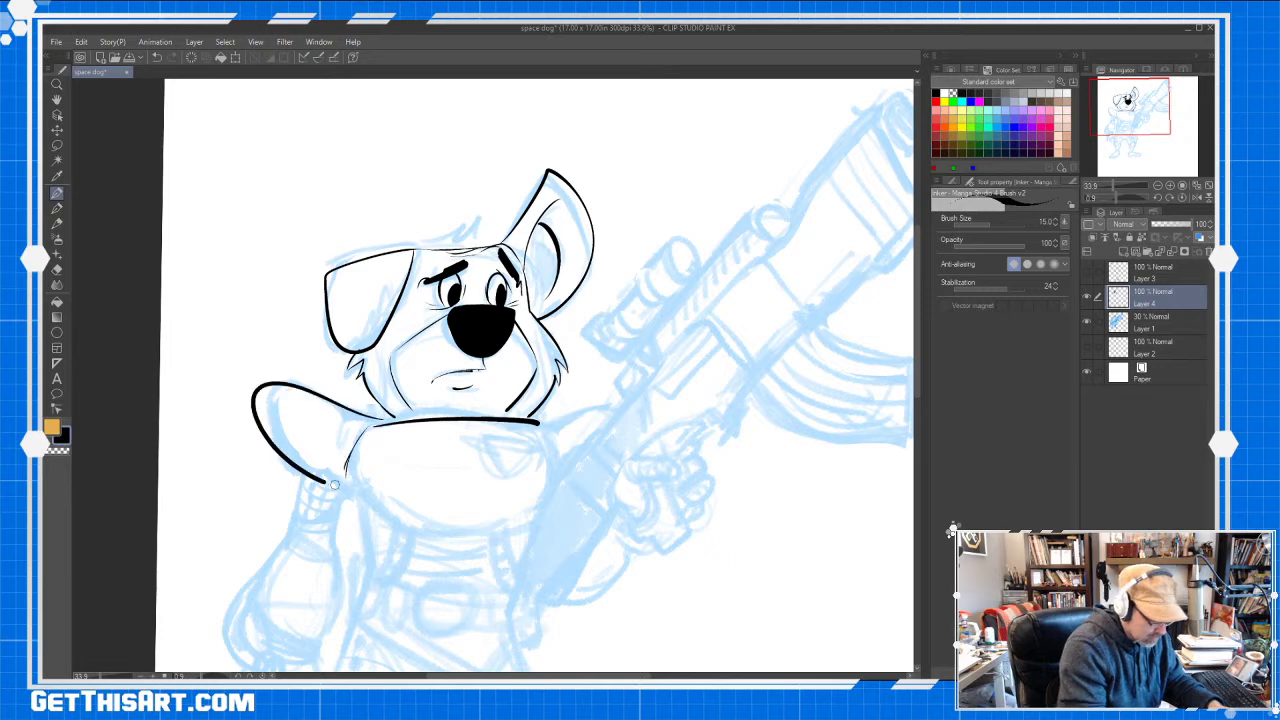
key("ctrl+z")
left_click_drag(372, 420, 345, 476)
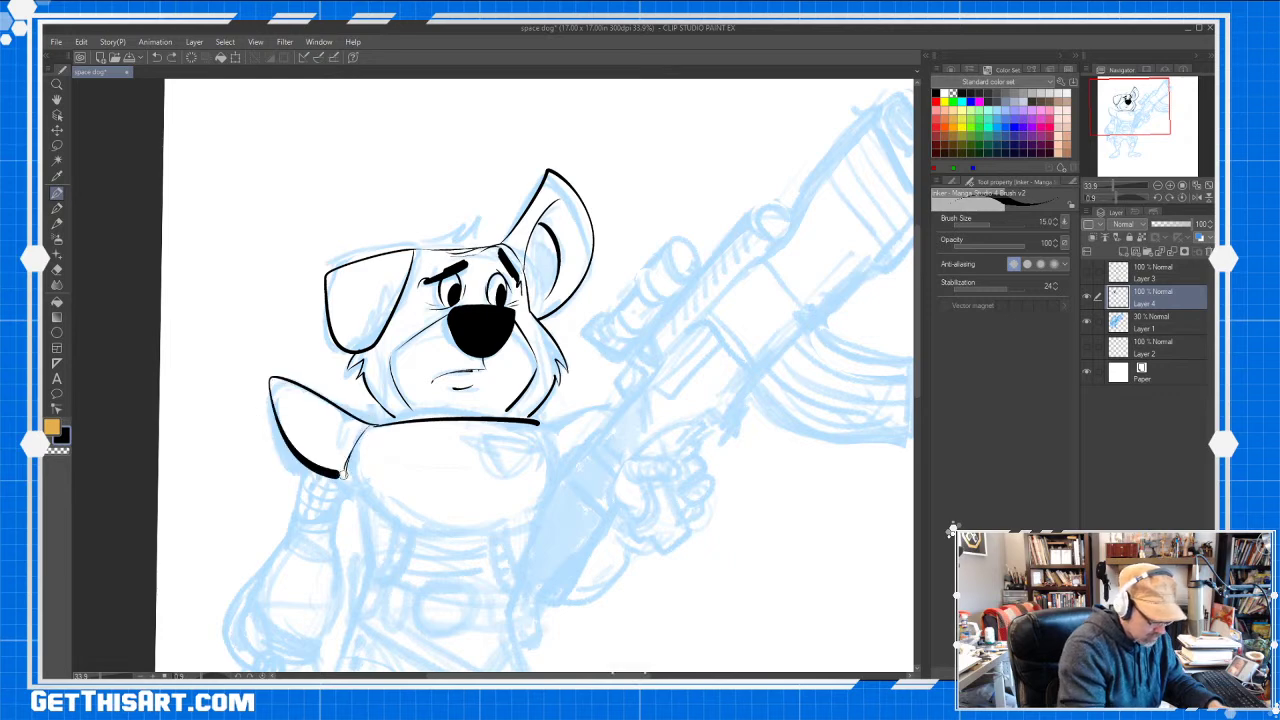
left_click_drag(541, 422, 546, 446)
Ink the upper-arm sleeve below the shoulder pad with curved bands, vertical seams and a black shadow strip
left_click_drag(300, 462, 292, 538)
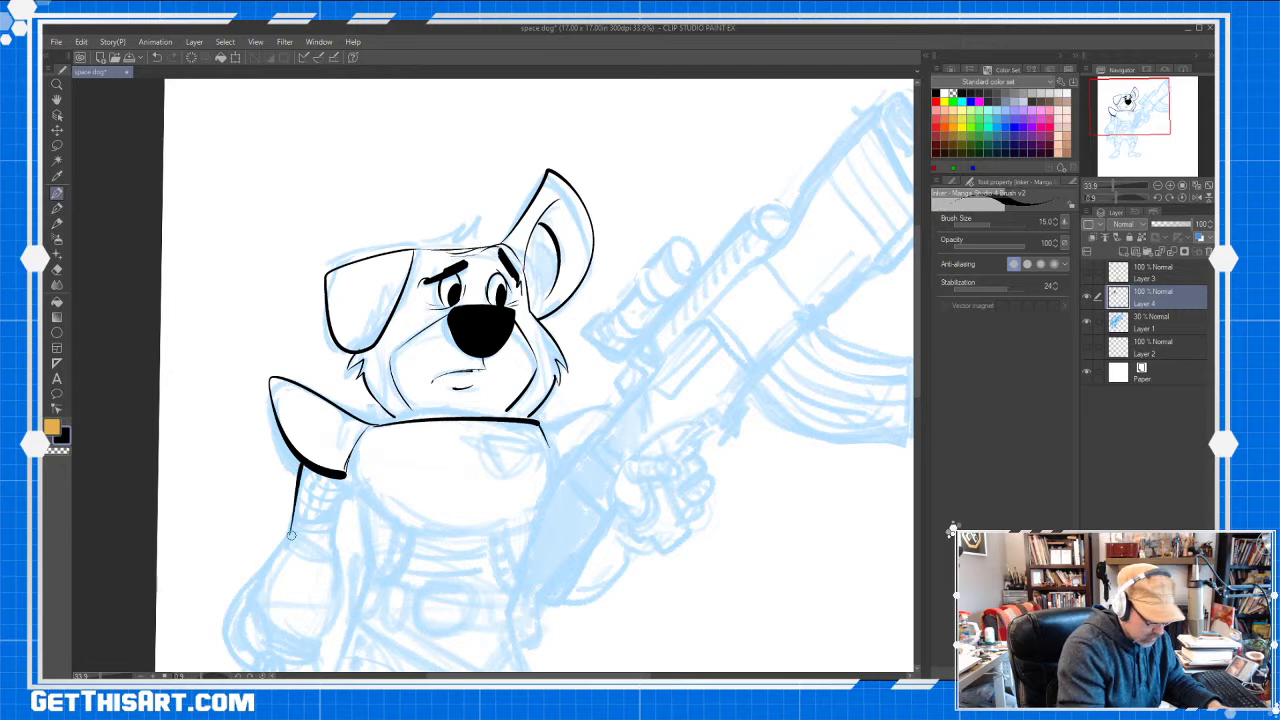
mouse_move(346, 477)
left_mouse_down()
mouse_move(331, 541)
mouse_move(314, 548)
mouse_move(330, 544)
left_mouse_up()
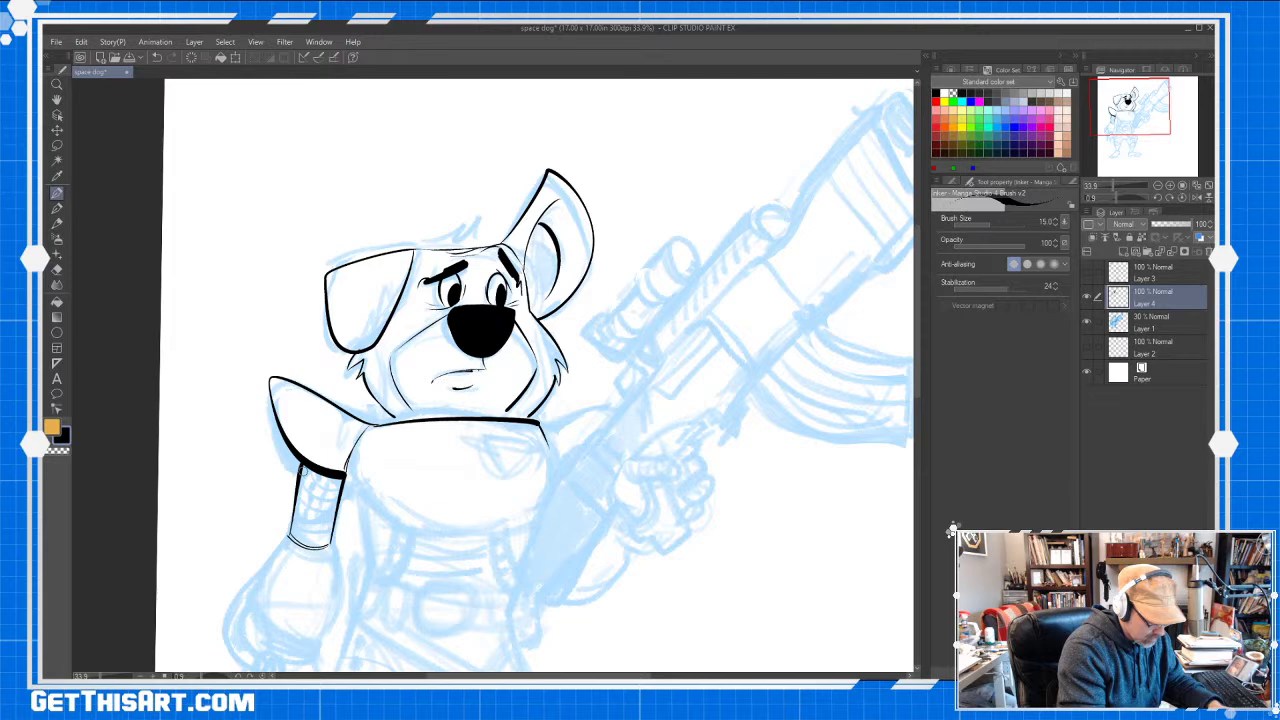
left_click_drag(298, 487, 340, 470)
mouse_move(296, 519)
left_mouse_down()
mouse_move(336, 502)
mouse_move(334, 525)
left_mouse_up()
left_click_drag(312, 472, 311, 546)
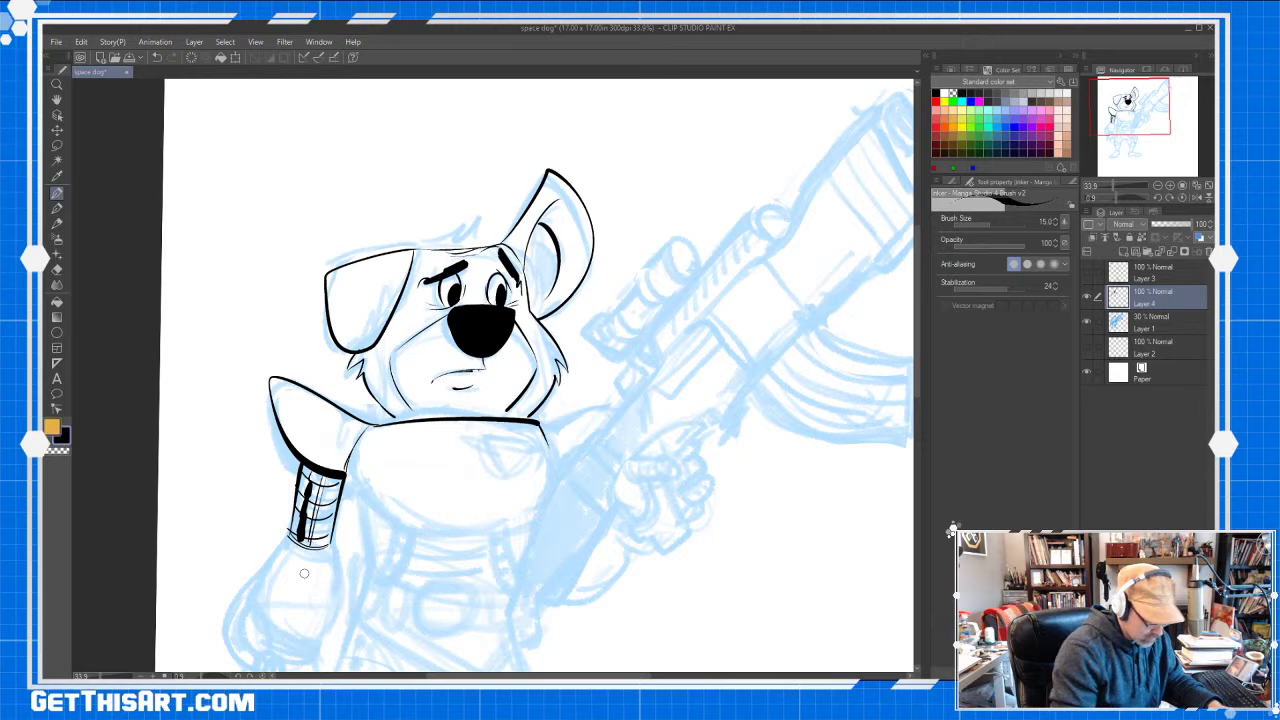
left_click_drag(324, 478, 309, 543)
left_click_drag(311, 468, 310, 478)
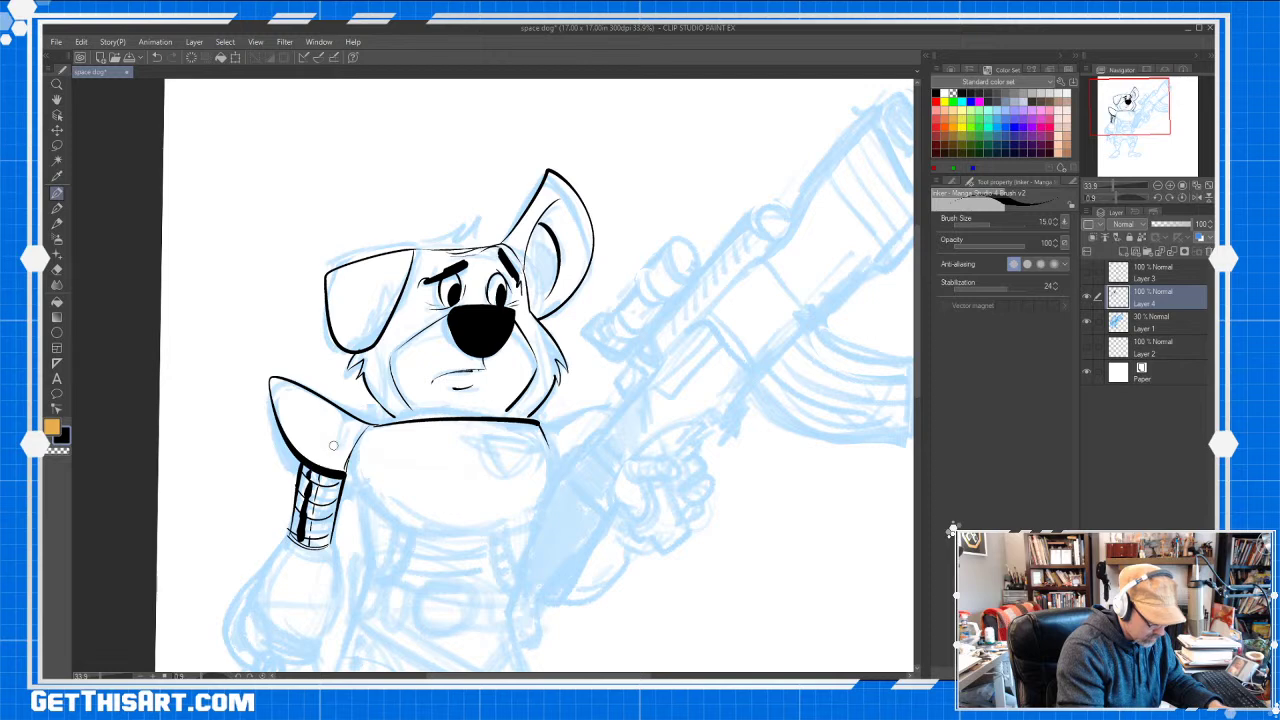
Ink the bulky forearm of the lowered arm with the curved, segmented tube along its outer side
key("ctrl+space")
key("space")
mouse_move(542, 433)
left_mouse_down()
mouse_move(537, 486)
mouse_move(473, 491)
mouse_move(523, 361)
left_mouse_up()
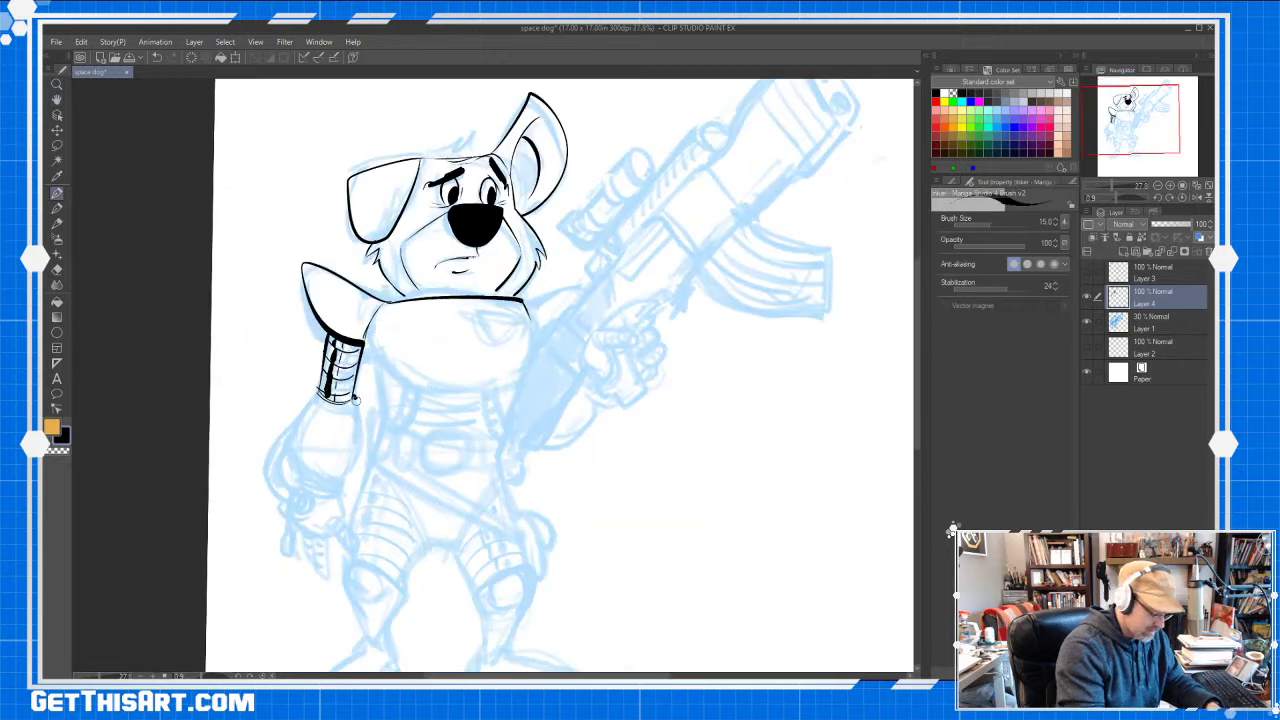
left_click_drag(358, 397, 338, 492)
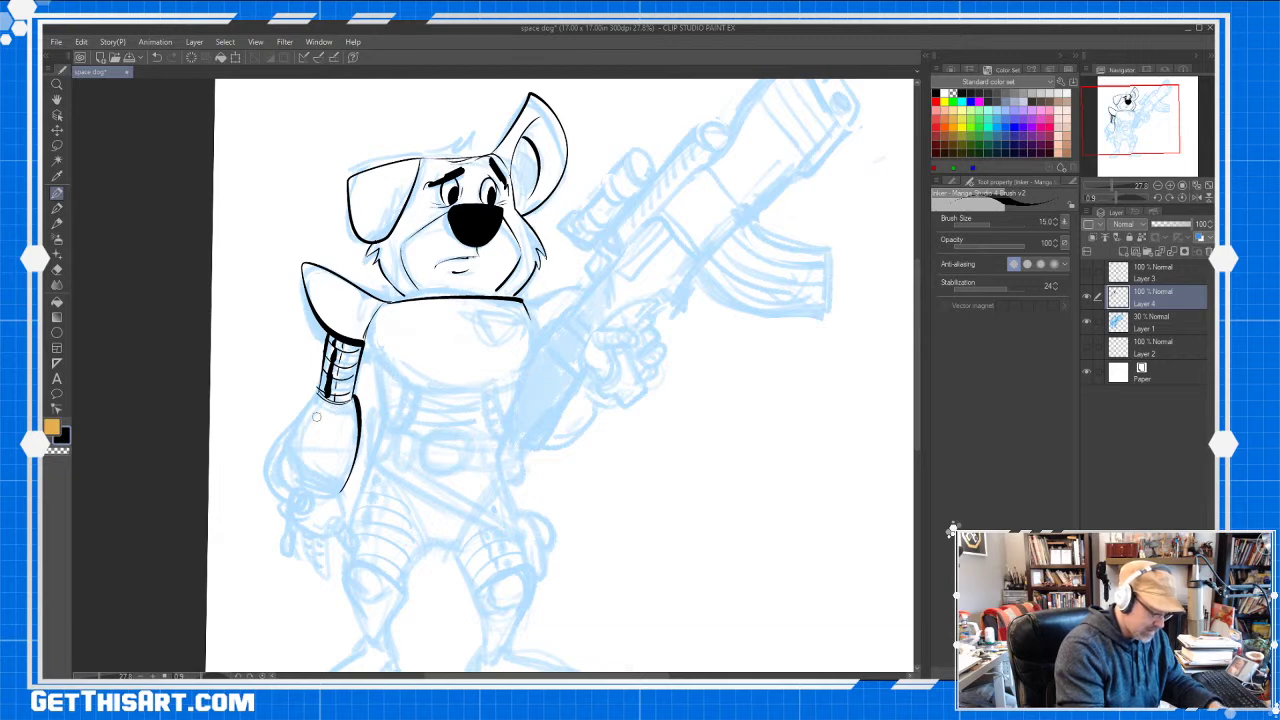
mouse_move(296, 424)
left_mouse_down()
mouse_move(290, 439)
mouse_move(278, 433)
mouse_move(266, 488)
left_mouse_up()
mouse_move(290, 432)
left_mouse_down()
mouse_move(280, 456)
mouse_move(296, 505)
mouse_move(277, 481)
left_mouse_up()
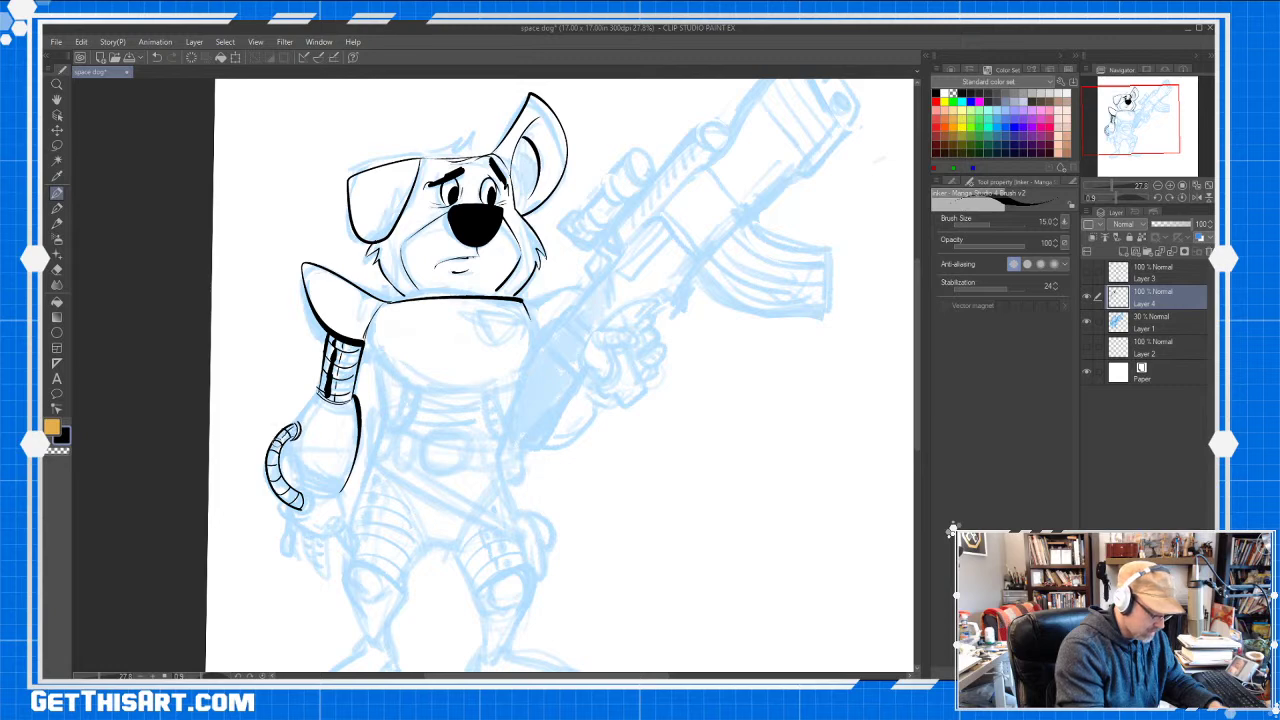
mouse_move(282, 436)
left_mouse_down()
mouse_move(270, 476)
mouse_move(298, 506)
mouse_move(341, 491)
mouse_move(327, 492)
left_mouse_up()
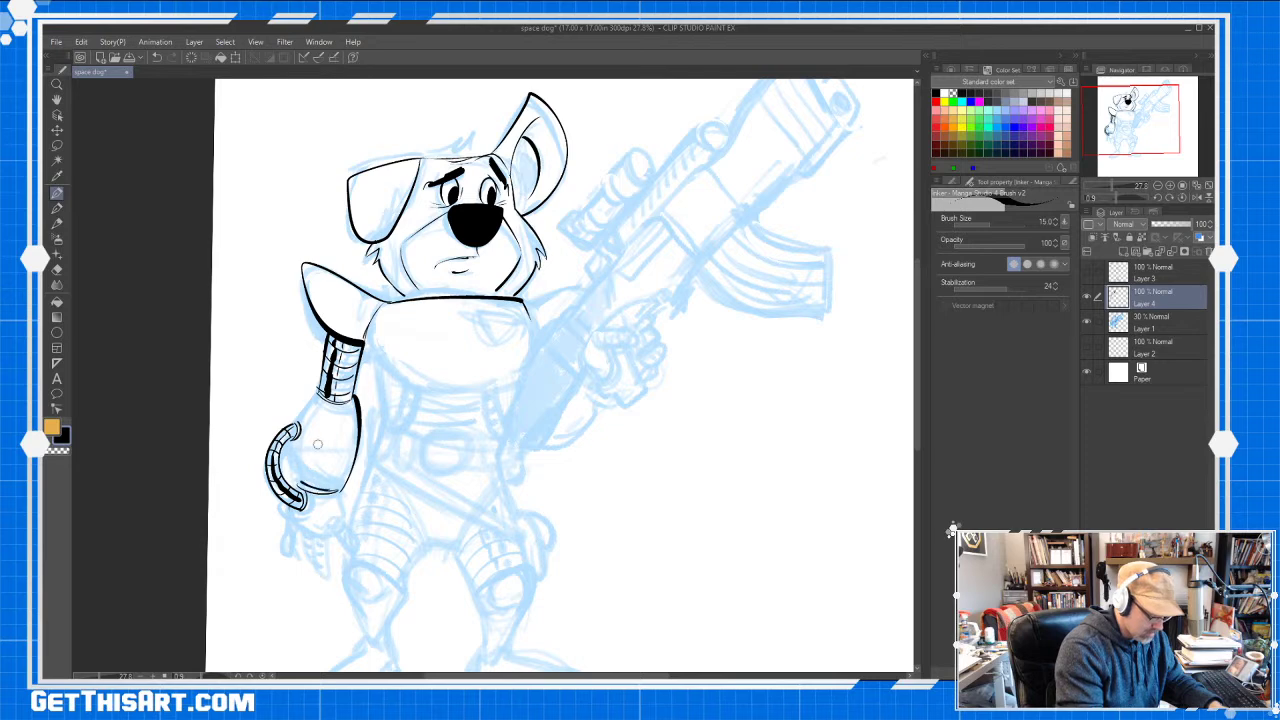
mouse_move(317, 390)
left_mouse_down()
mouse_move(289, 423)
mouse_move(299, 486)
left_mouse_up()
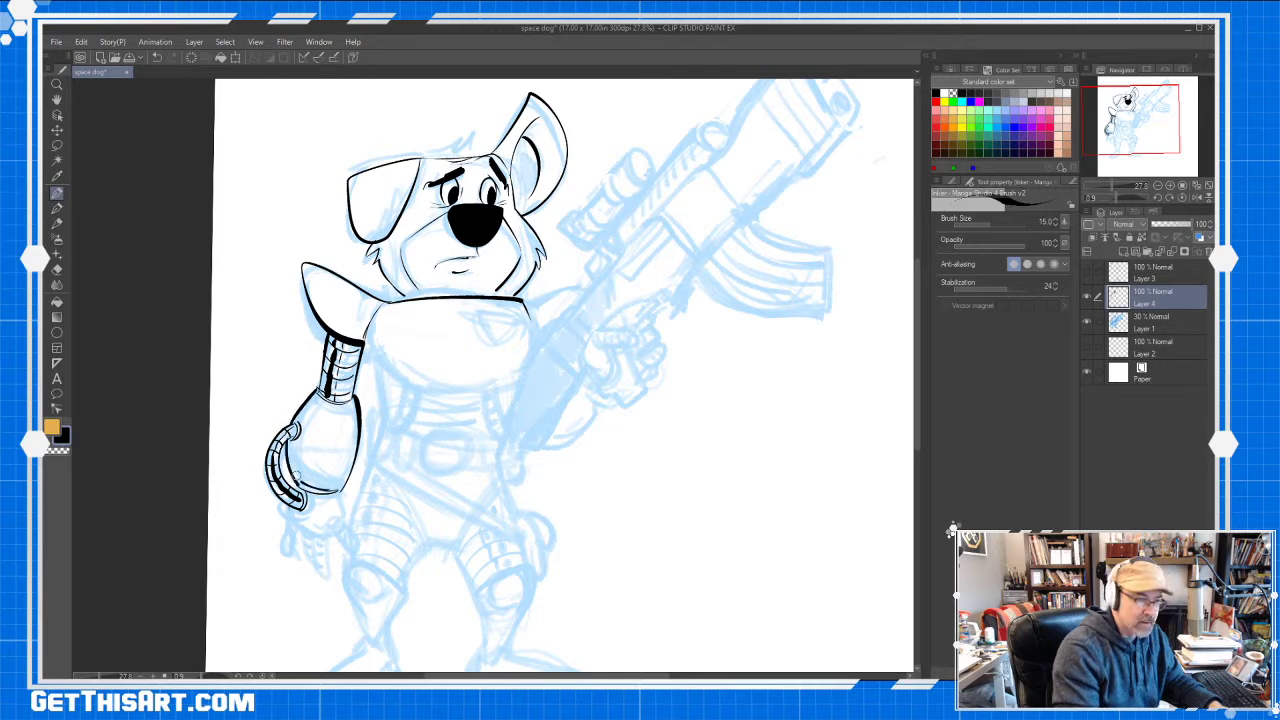
Set the brush size to 12 and ink the lowered hand with its segmented fingers and wrist detail
key("bracketleft")
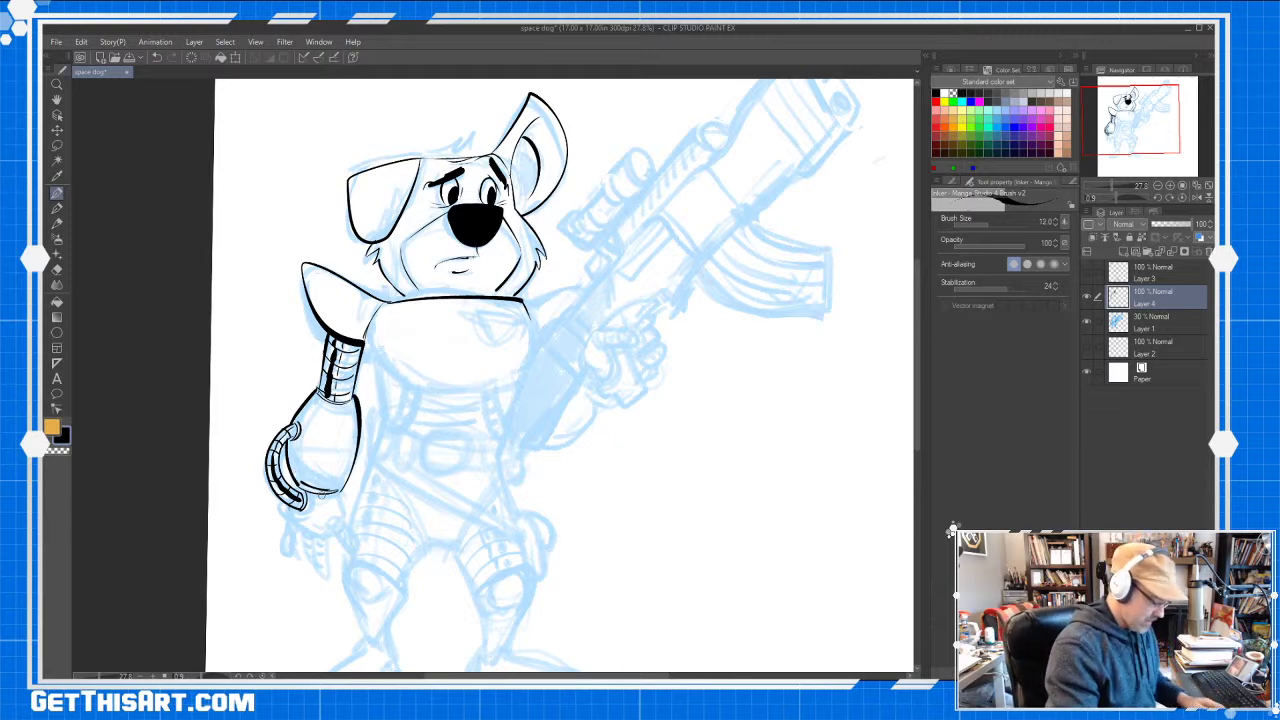
mouse_move(340, 492)
left_mouse_down()
mouse_move(336, 534)
mouse_move(366, 546)
mouse_move(332, 534)
mouse_move(323, 575)
mouse_move(331, 536)
mouse_move(322, 574)
mouse_move(321, 563)
left_mouse_up()
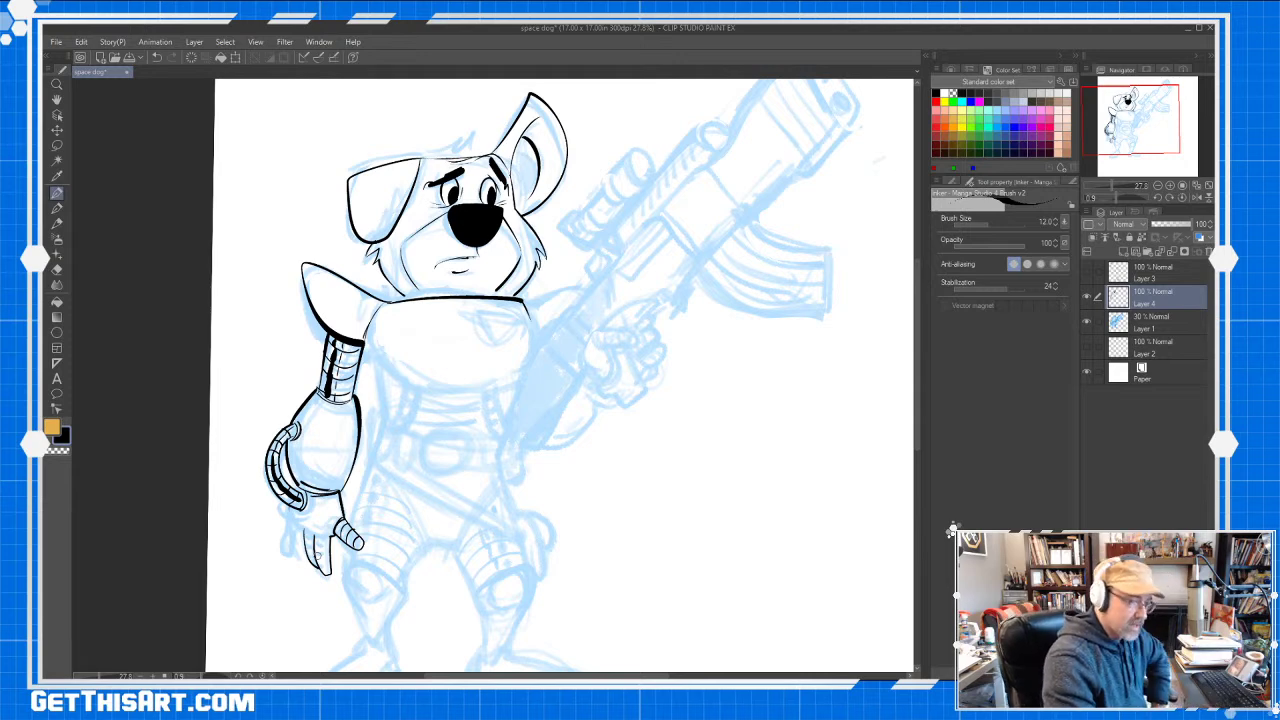
left_click_drag(314, 540, 327, 564)
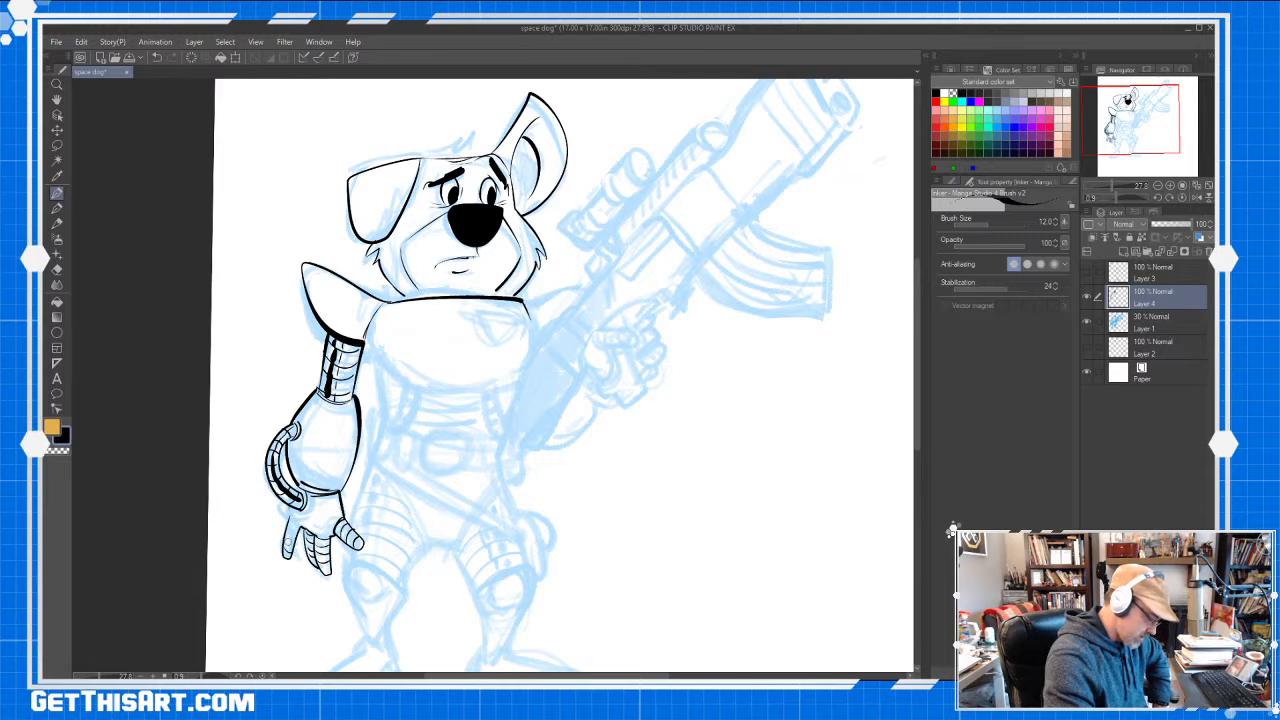
left_click_drag(286, 545, 296, 528)
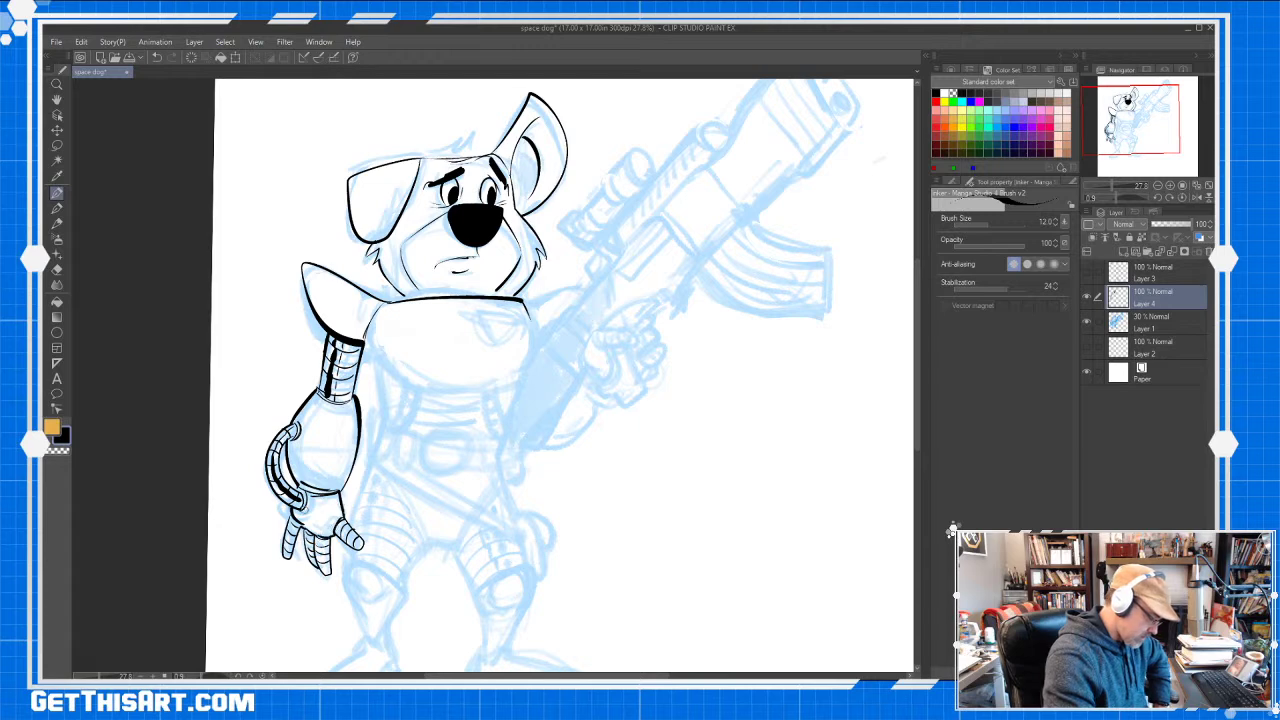
left_click_drag(308, 490, 302, 512)
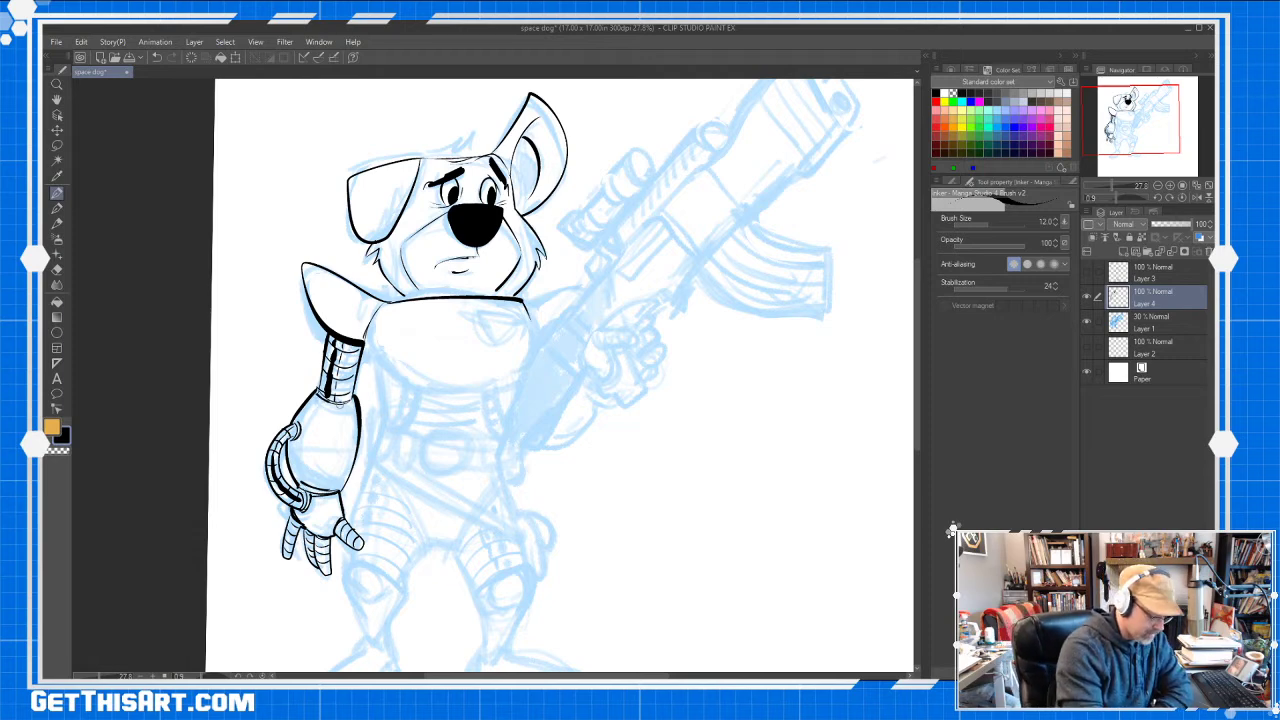
Ink the far shoulder's short edge and the rounded side and lower contour of the chest plate
left_click_drag(521, 298, 568, 287)
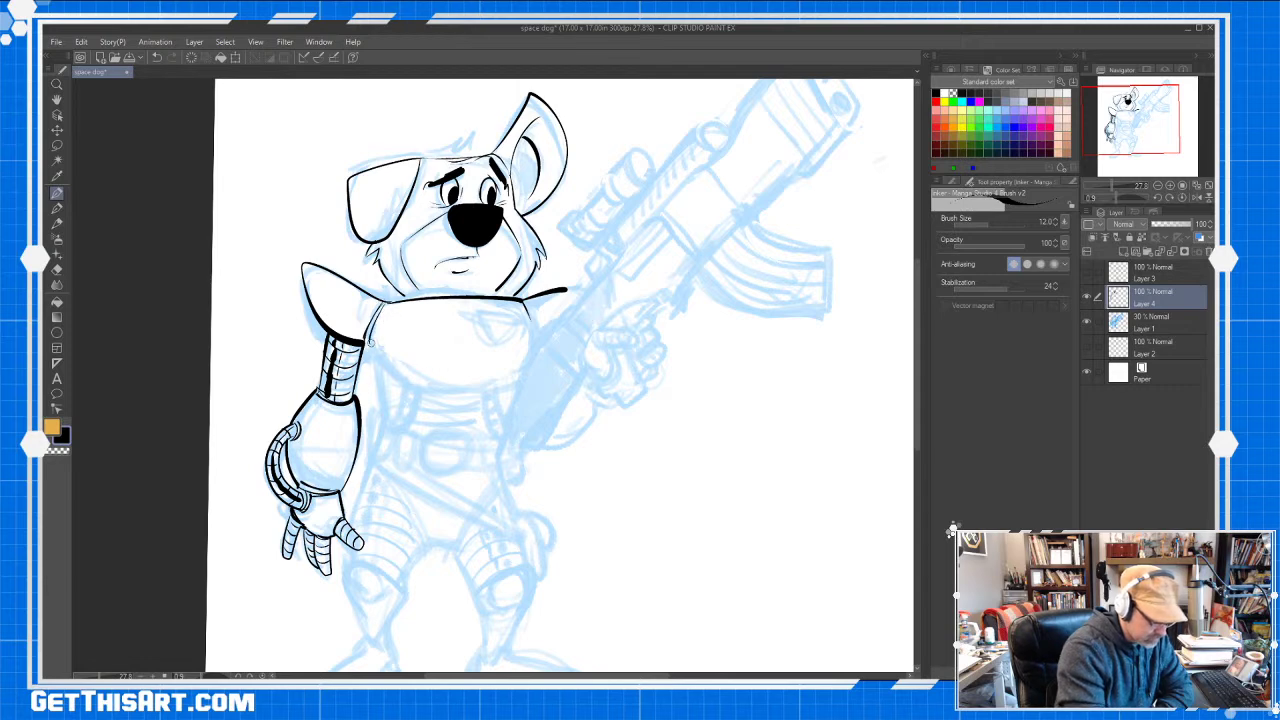
mouse_move(372, 338)
left_mouse_down()
mouse_move(384, 414)
mouse_move(520, 368)
left_mouse_up()
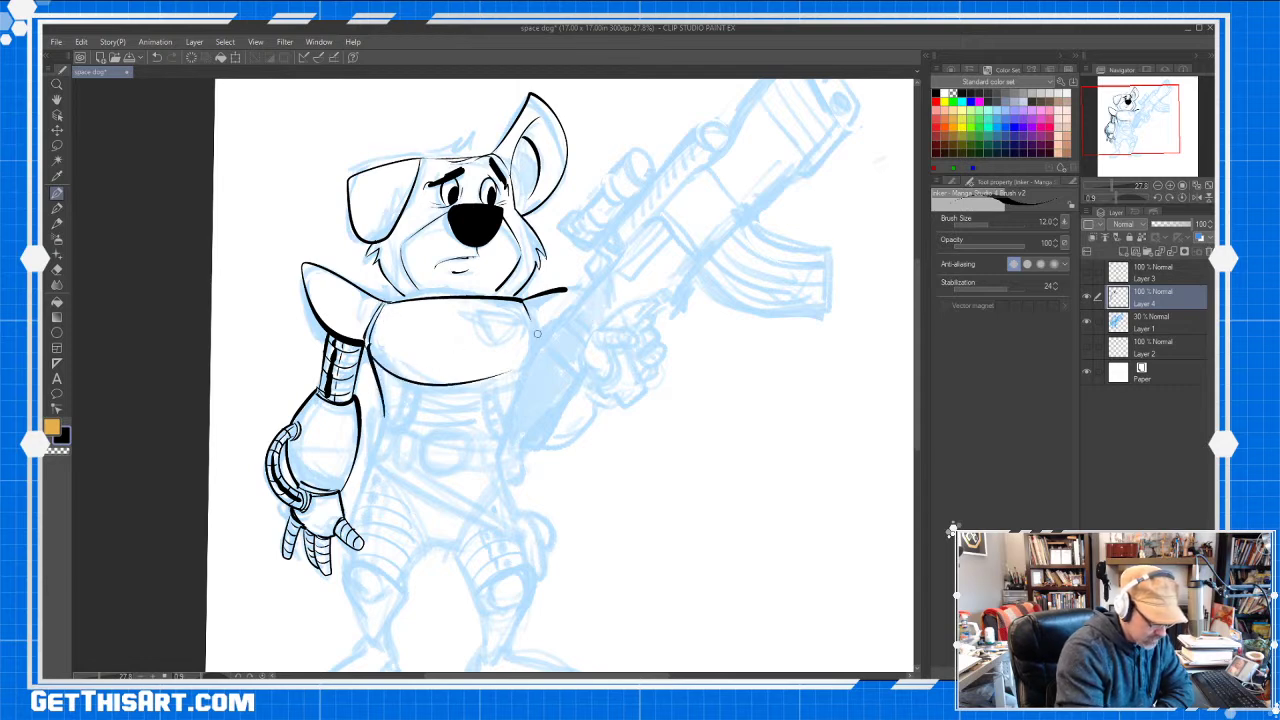
mouse_move(402, 385)
left_mouse_down()
mouse_move(388, 423)
mouse_move(406, 428)
left_mouse_up()
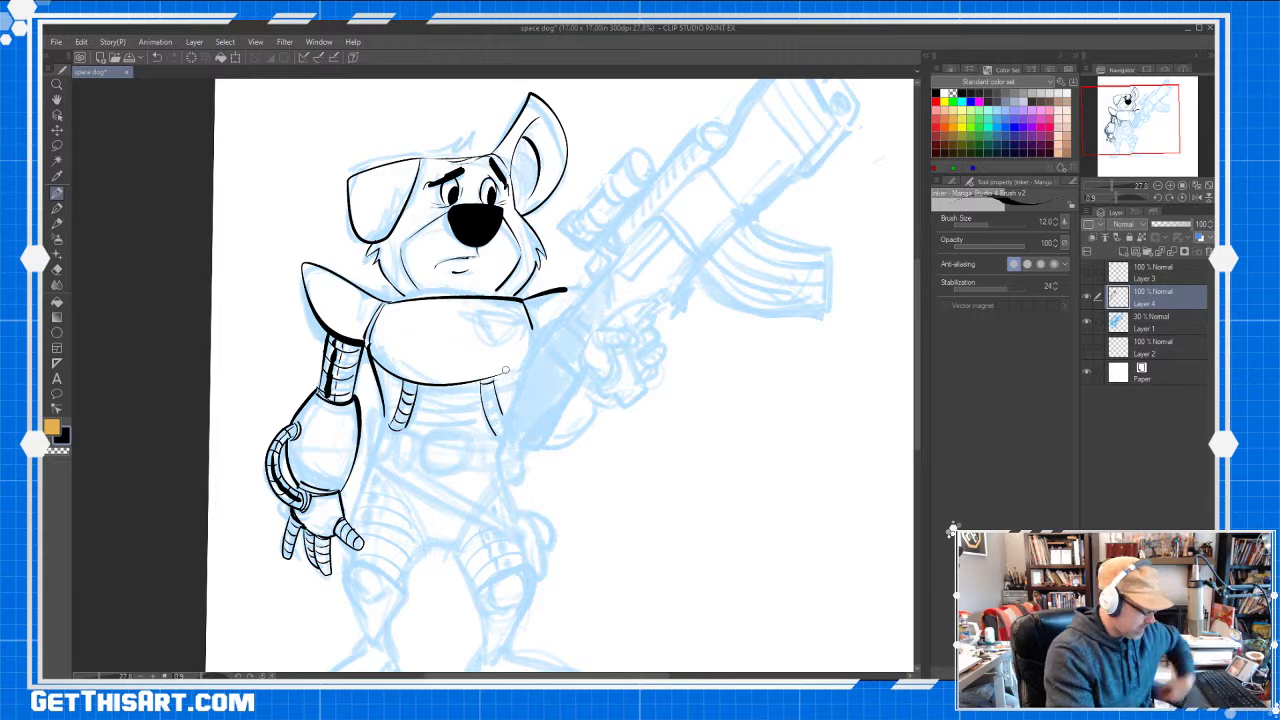
key("e")
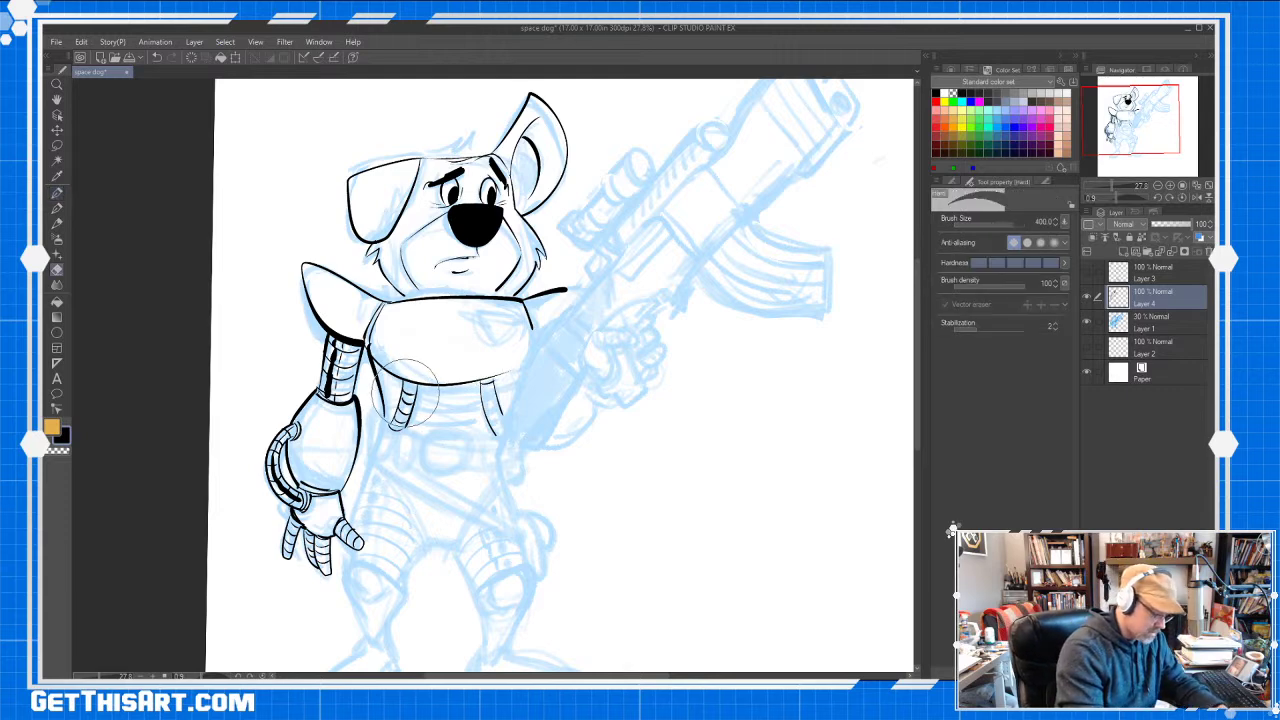
mouse_move(402, 396)
left_mouse_down()
mouse_move(485, 405)
mouse_move(498, 424)
left_mouse_up()
Ink a second parallel line along each side edge of the chest plate
key("p")
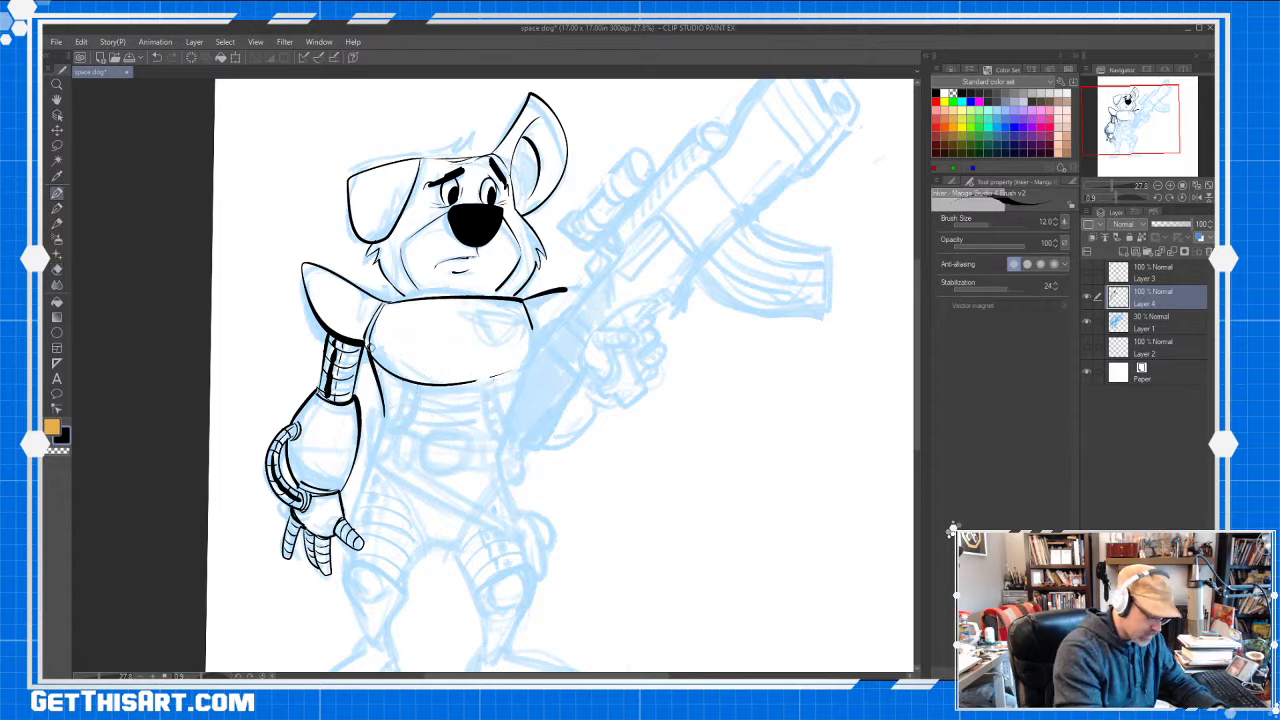
left_click_drag(368, 347, 384, 304)
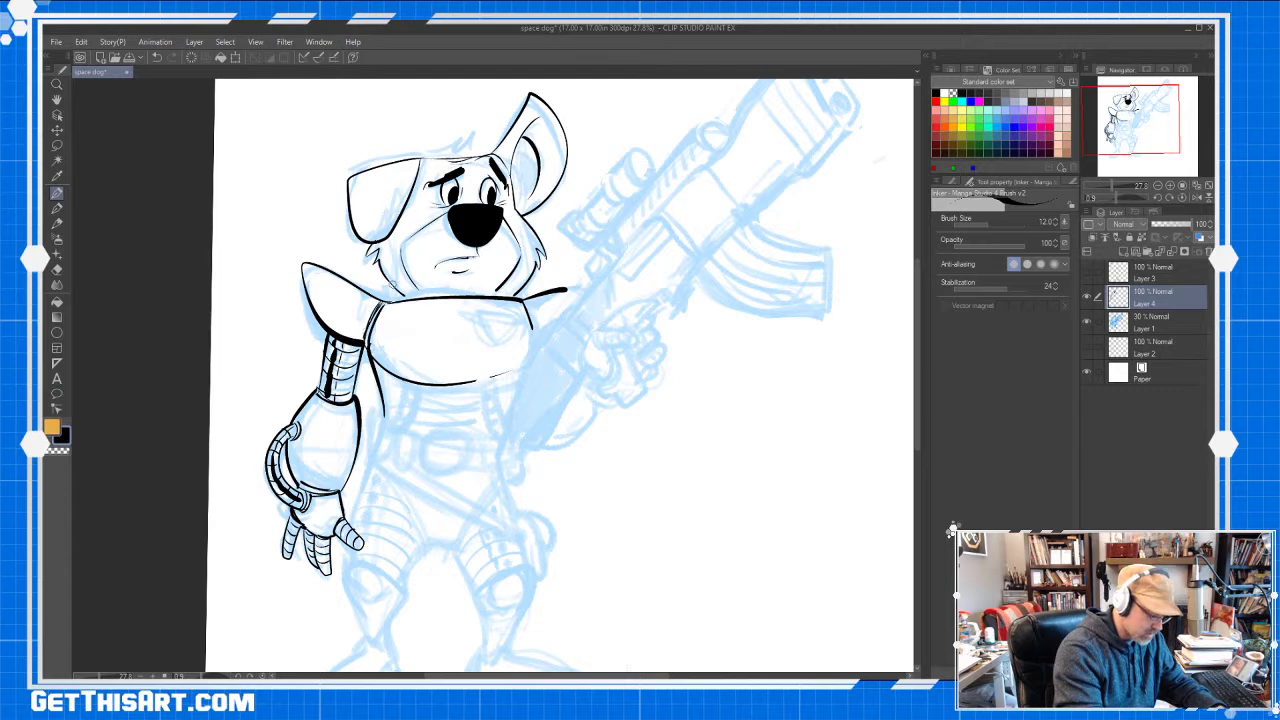
Fill both of the dog's ears with solid black
key("g")
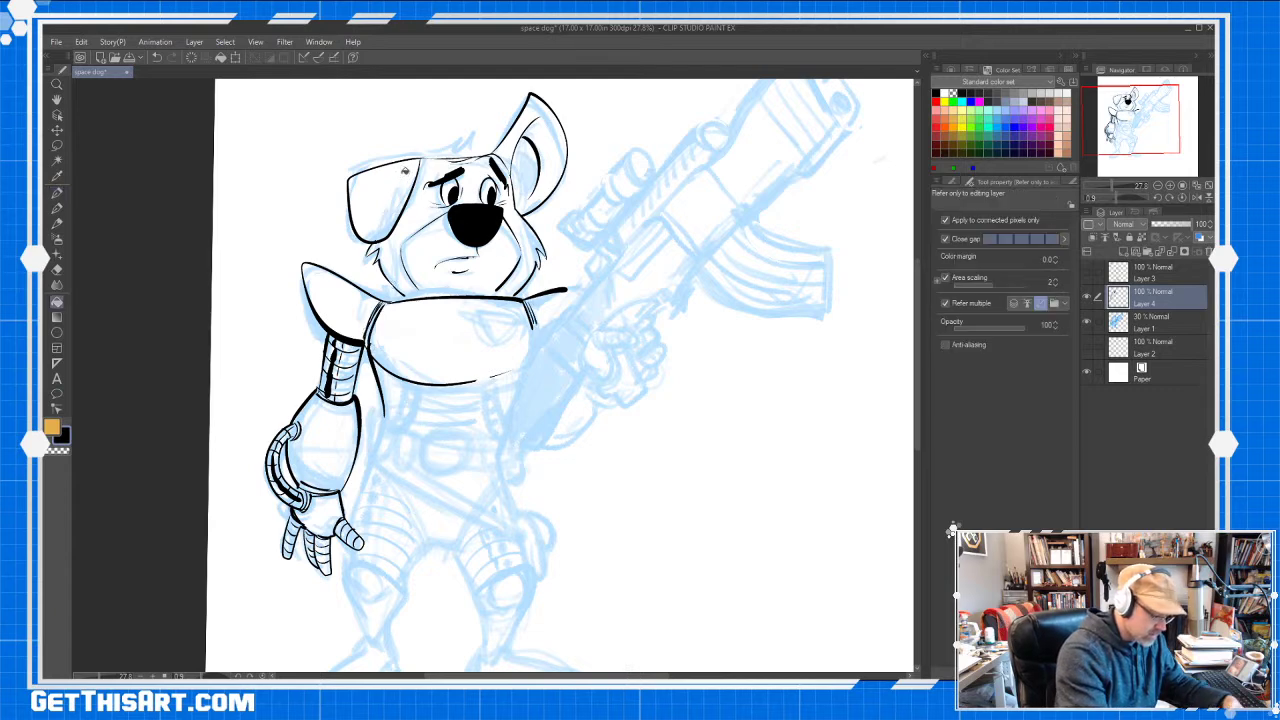
left_click(401, 178)
left_click(536, 110)
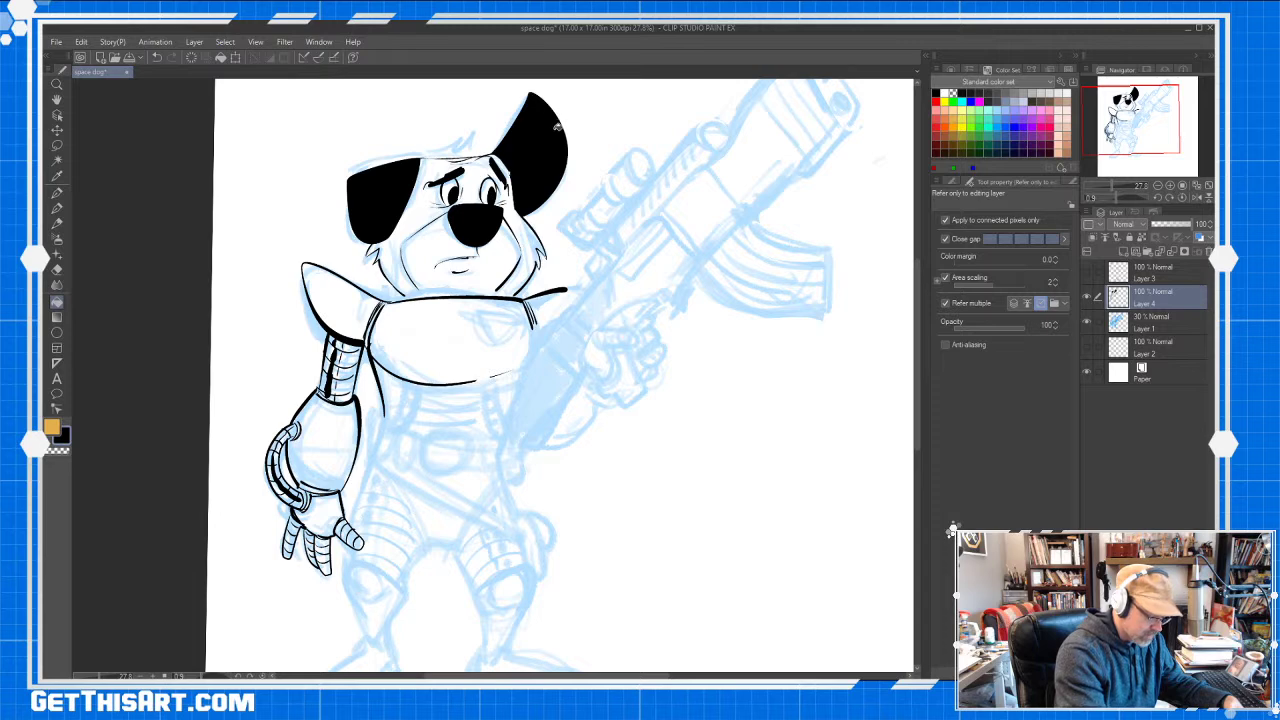
Thicken the dog's jaw lines where they meet the neckline, using a brush size of 25
key("p")
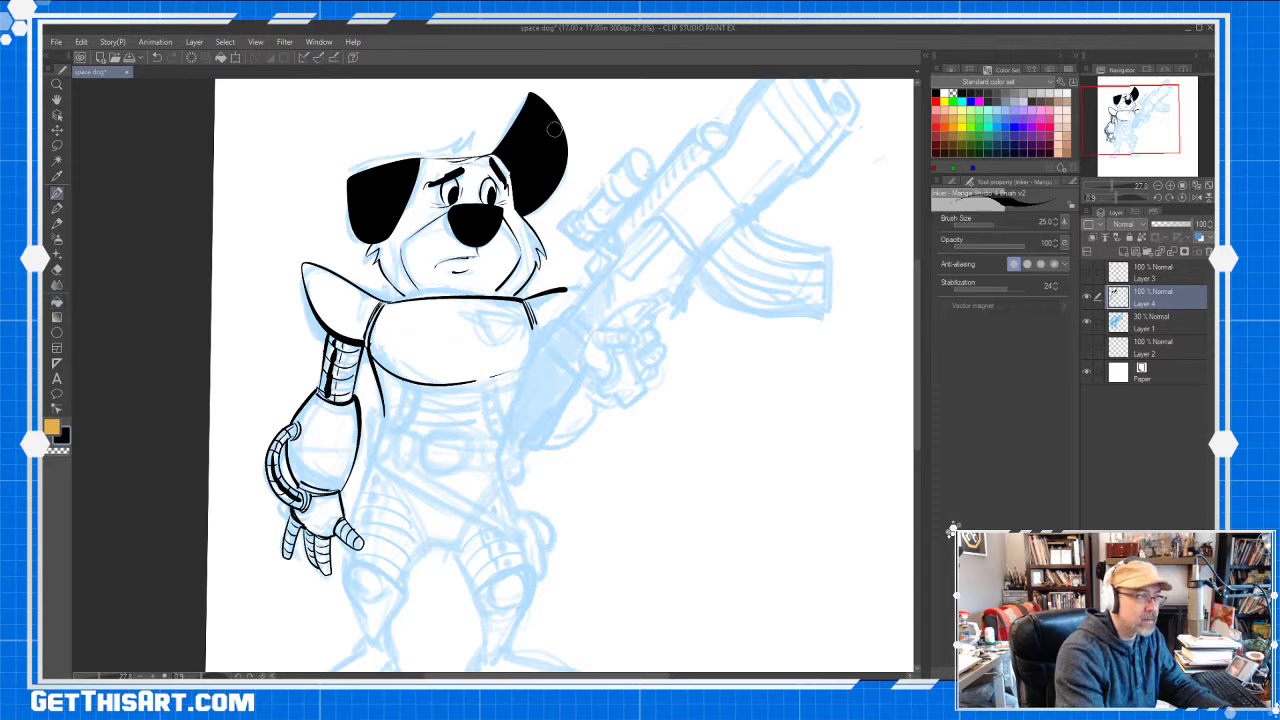
left_click_drag(374, 263, 416, 300)
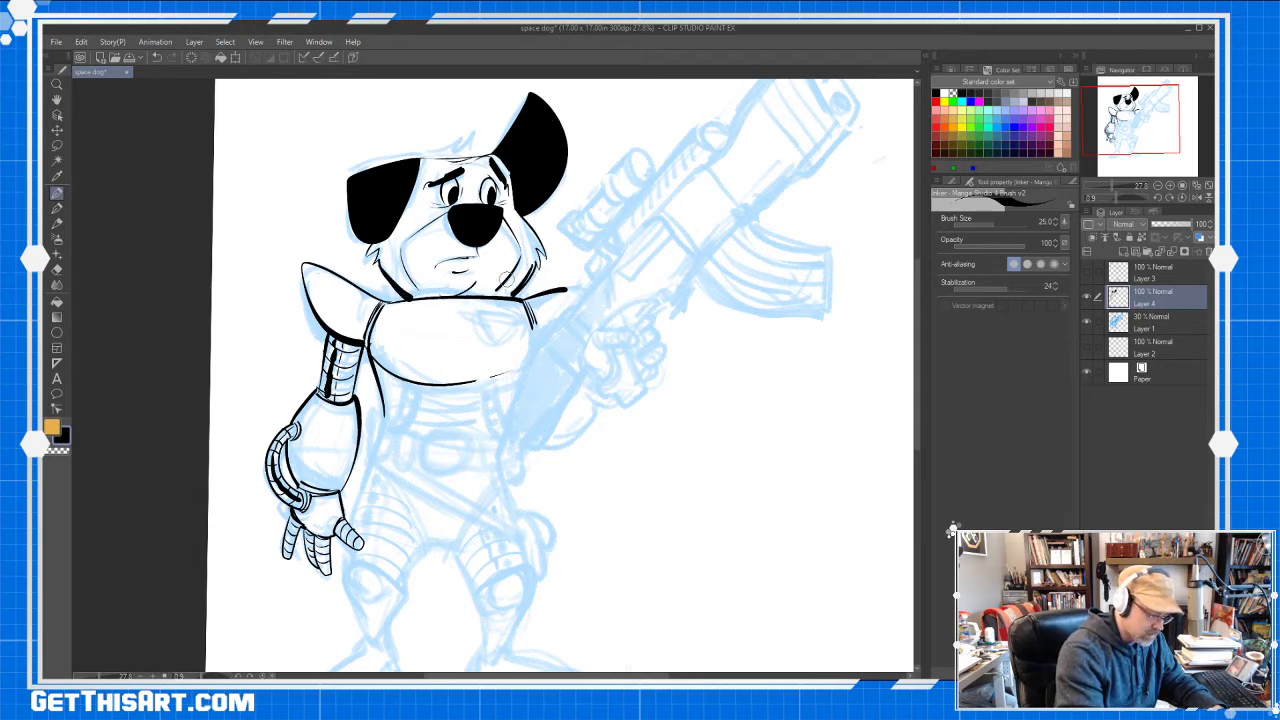
key("g")
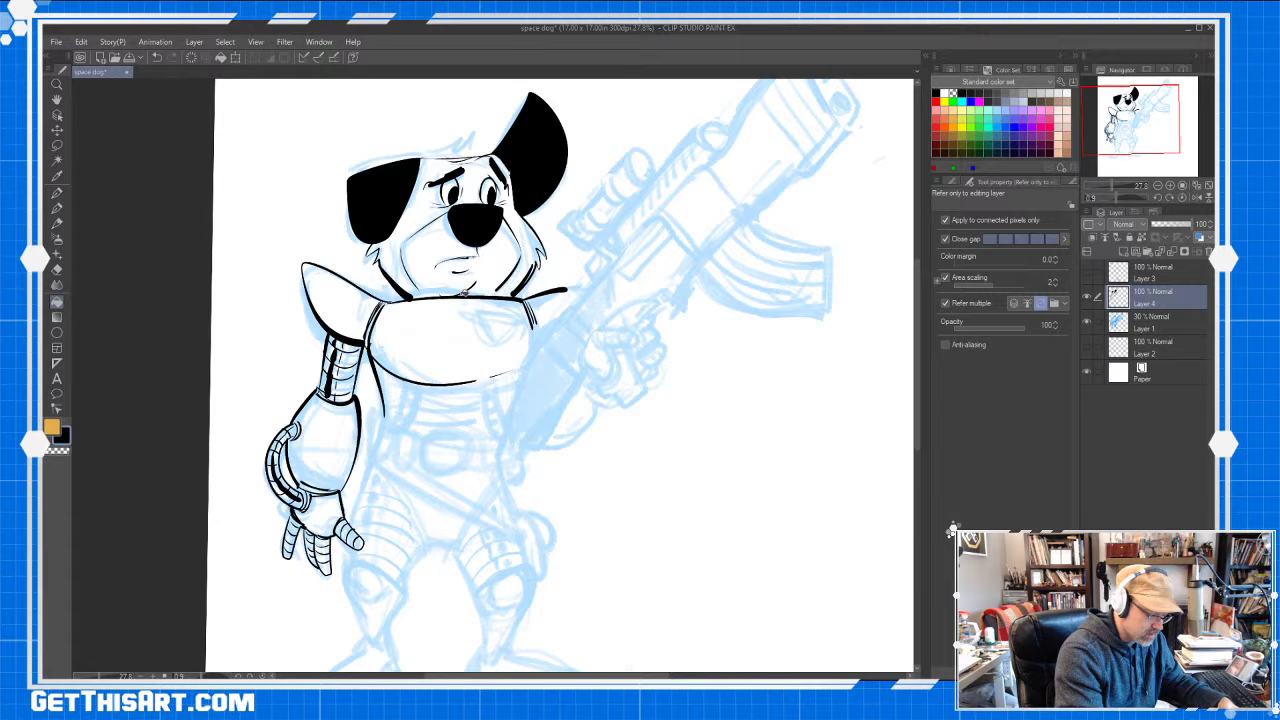
key("p")
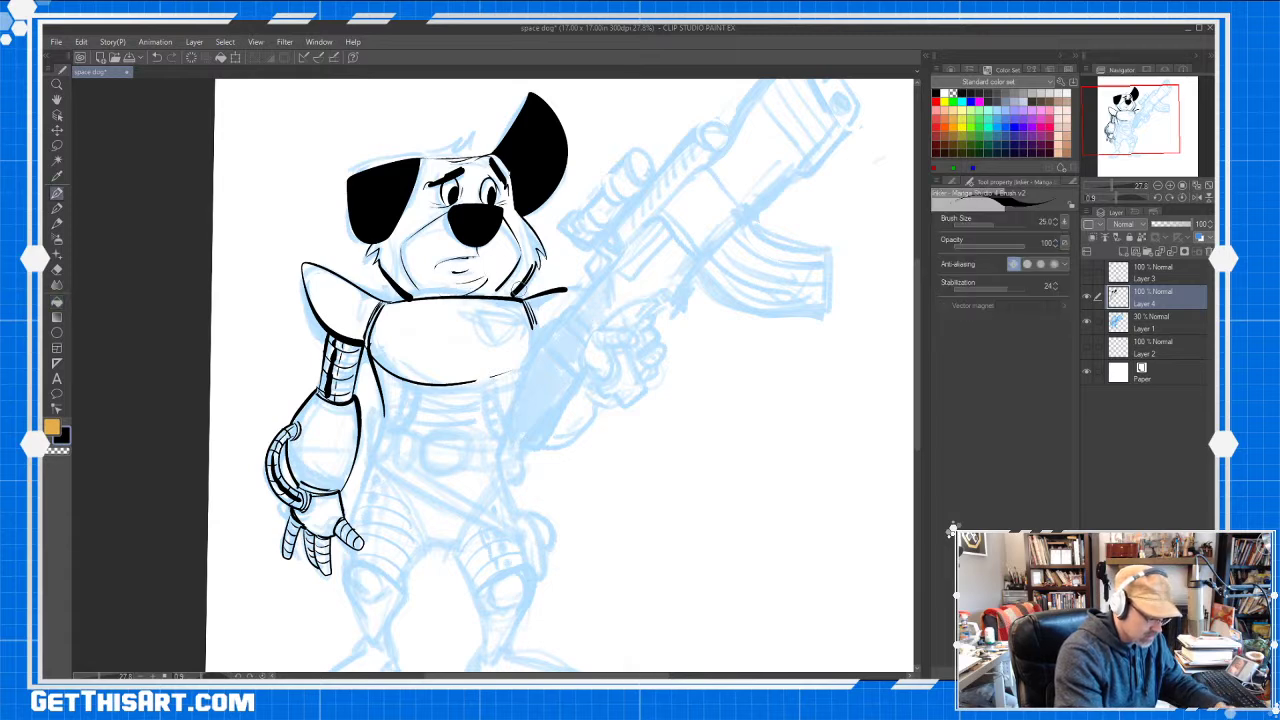
key("g")
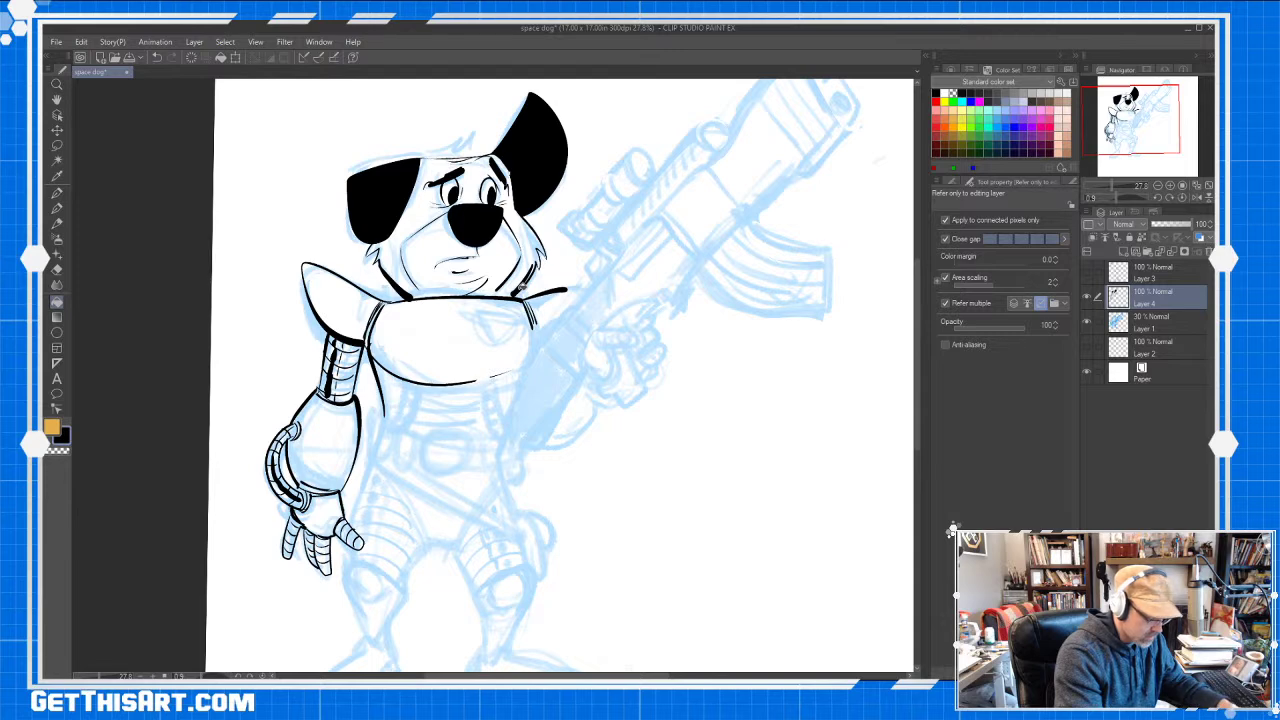
key("p")
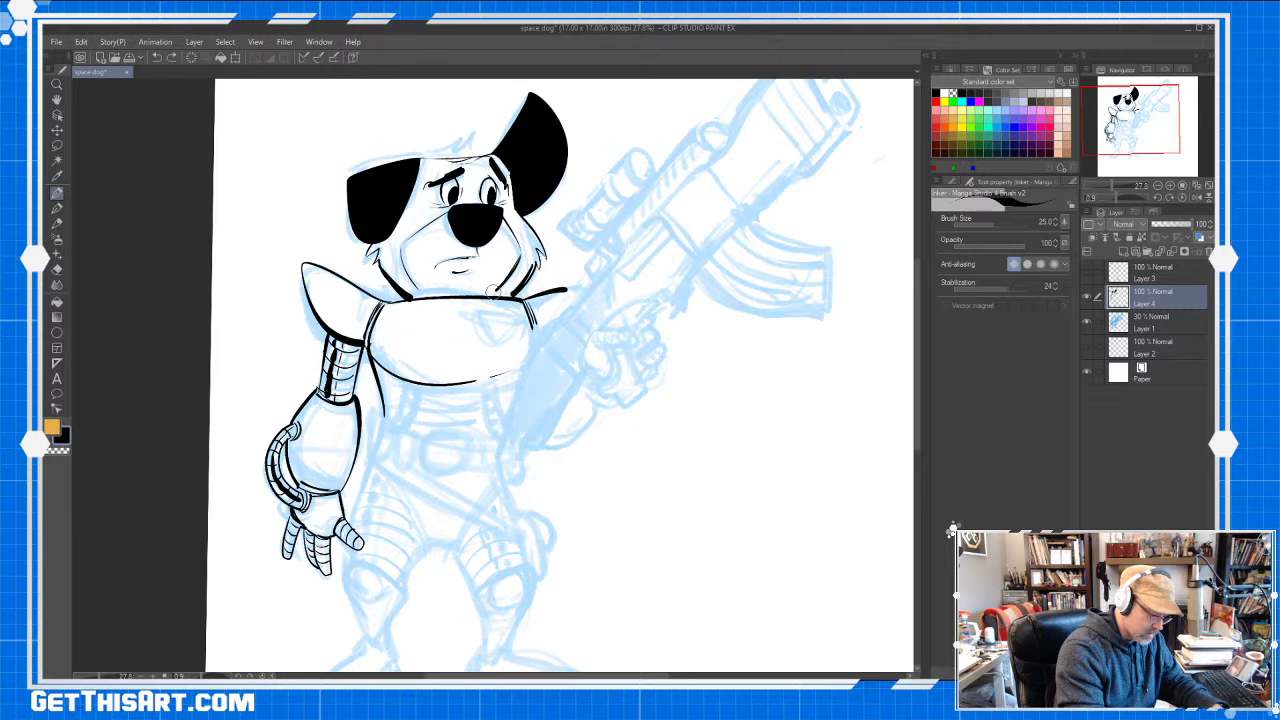
Ink a narrow segmented collar band along the neckline between the jaw and the chest plate
key("r")
left_click_drag(667, 509, 708, 407)
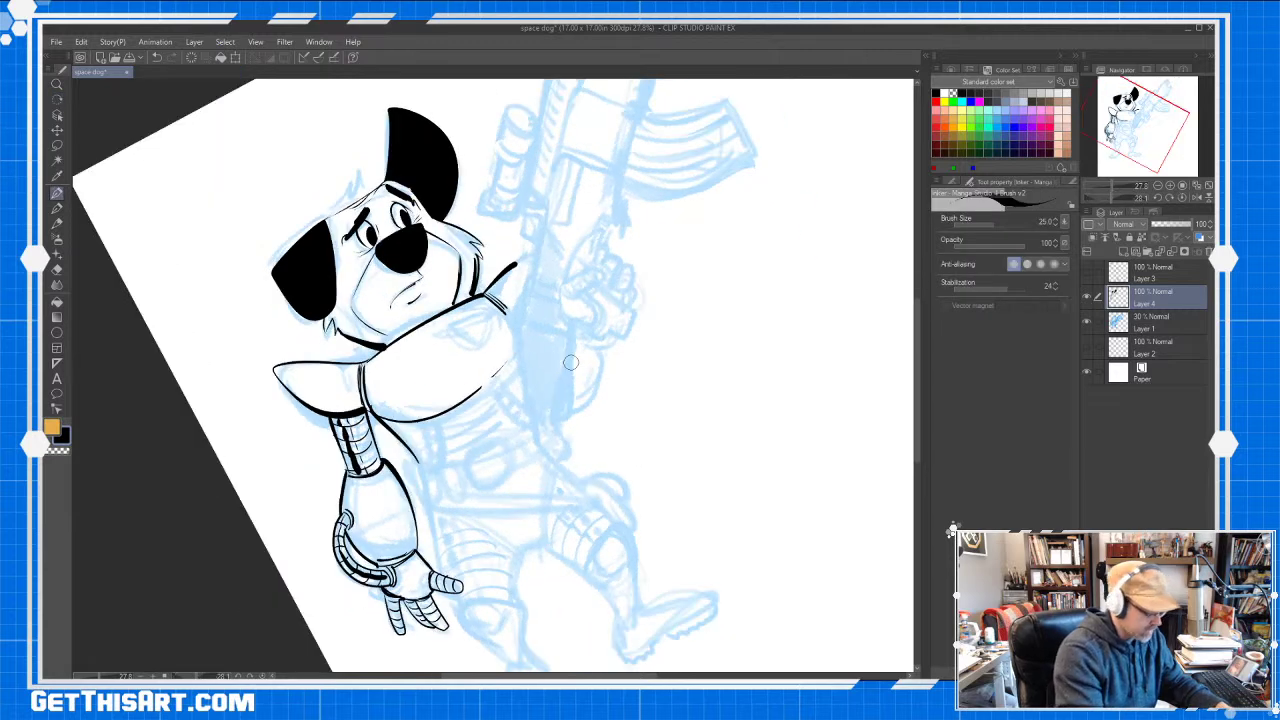
key("e")
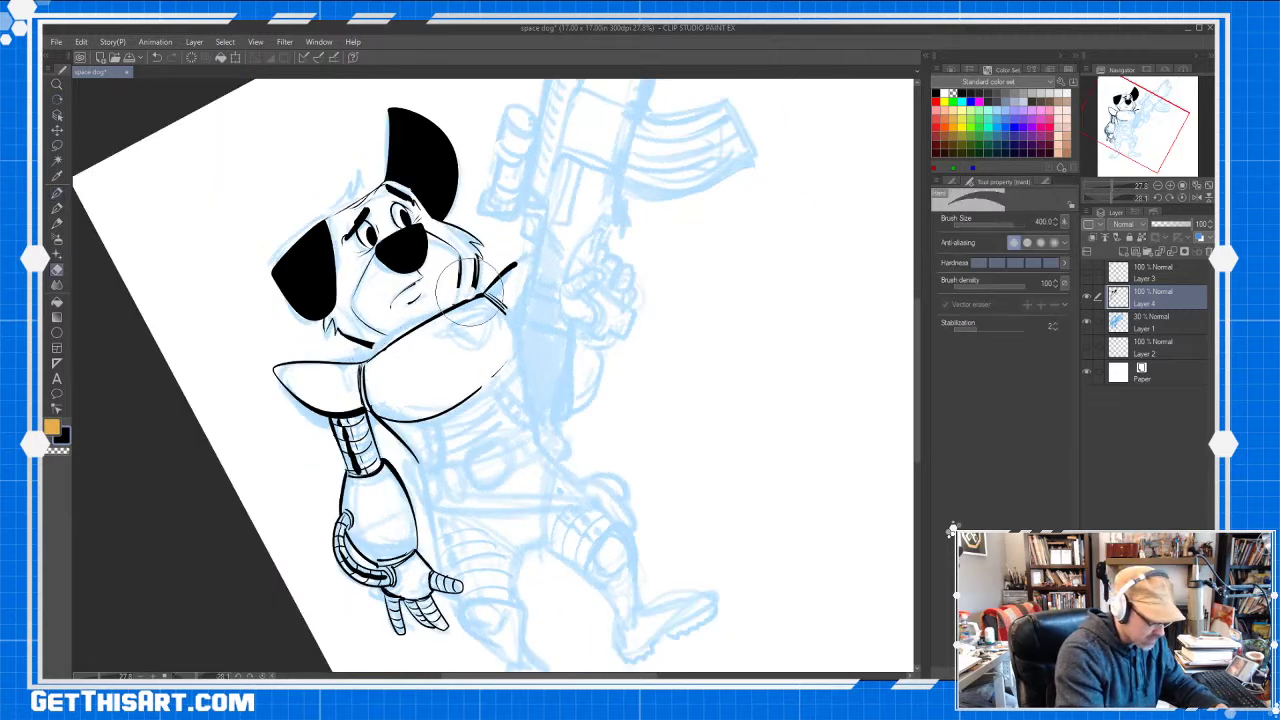
key("p")
left_click_drag(372, 346, 488, 286)
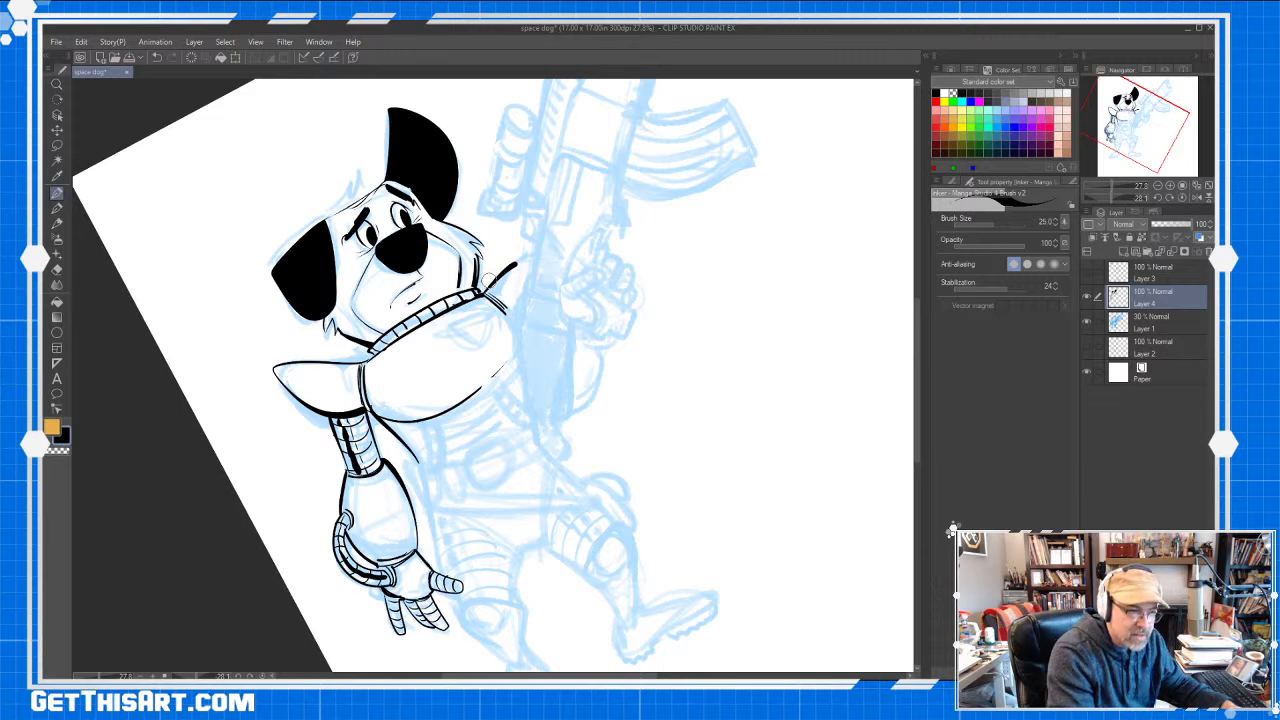
Ink the belt pouches: a narrow one at the near hip, a flapped double one, and a square one with a stepped centre line
key("shift+space")
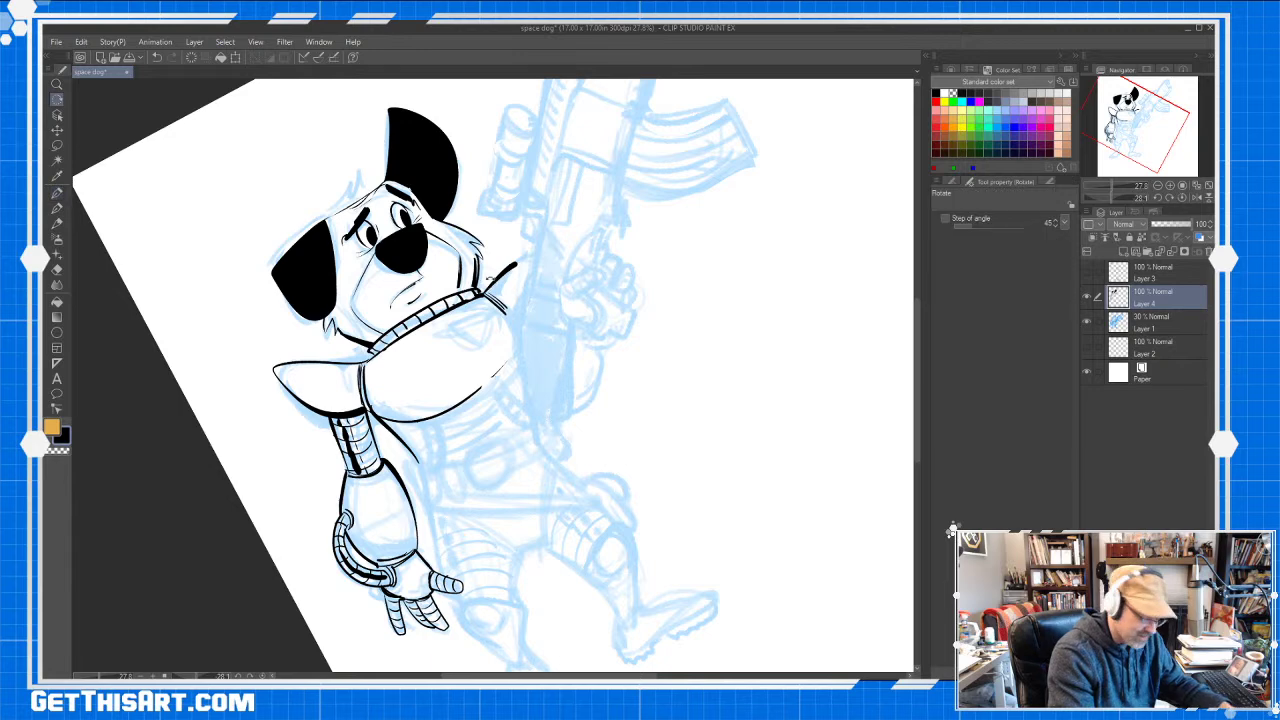
mouse_move(640, 400)
left_mouse_down()
mouse_move(623, 463)
mouse_move(596, 490)
left_mouse_up()
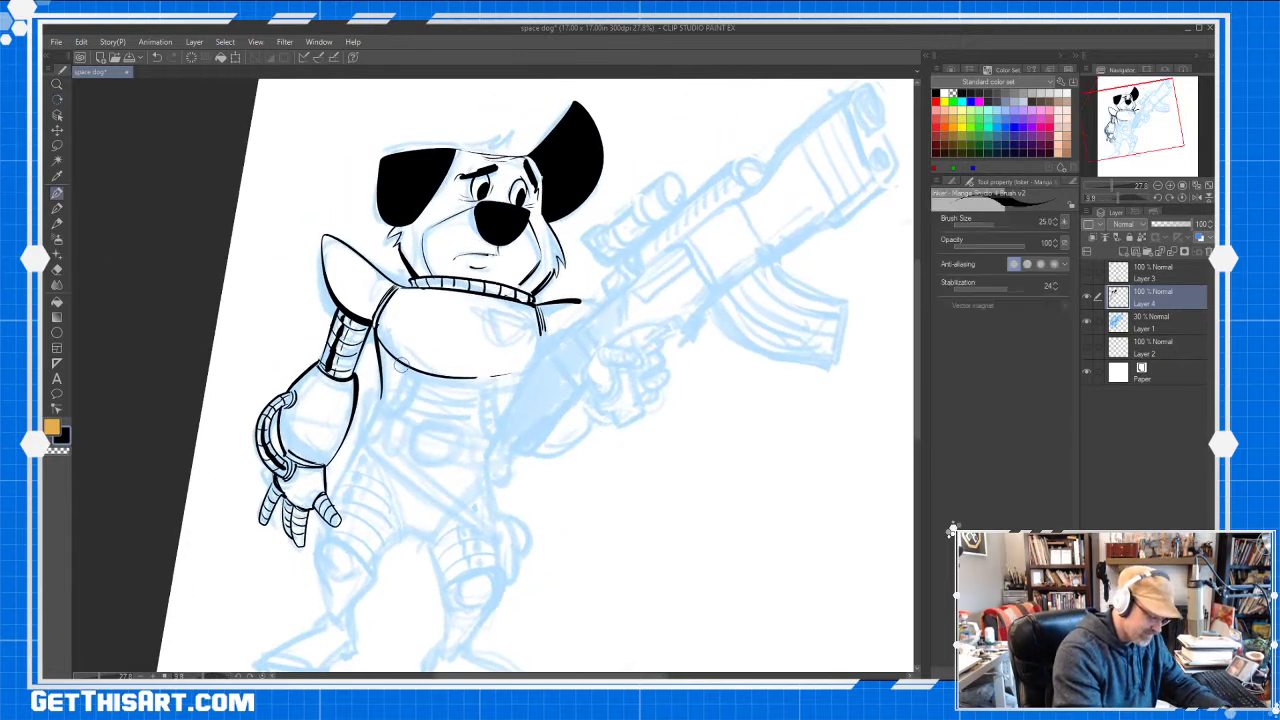
left_click_drag(380, 386, 352, 442)
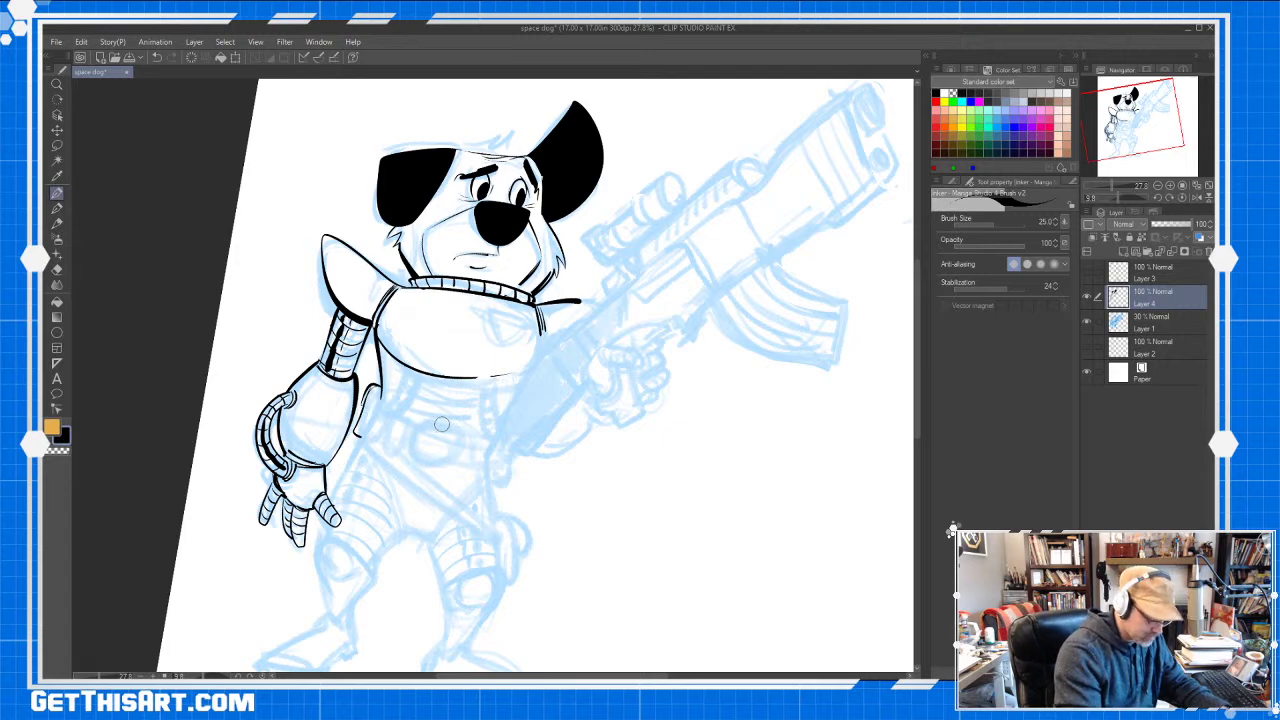
mouse_move(435, 423)
left_mouse_down()
mouse_move(421, 420)
mouse_move(411, 455)
mouse_move(462, 458)
left_mouse_up()
mouse_move(416, 424)
left_mouse_down()
mouse_move(439, 447)
mouse_move(432, 456)
left_mouse_up()
mouse_move(436, 422)
left_mouse_down()
mouse_move(423, 455)
mouse_move(455, 463)
left_mouse_up()
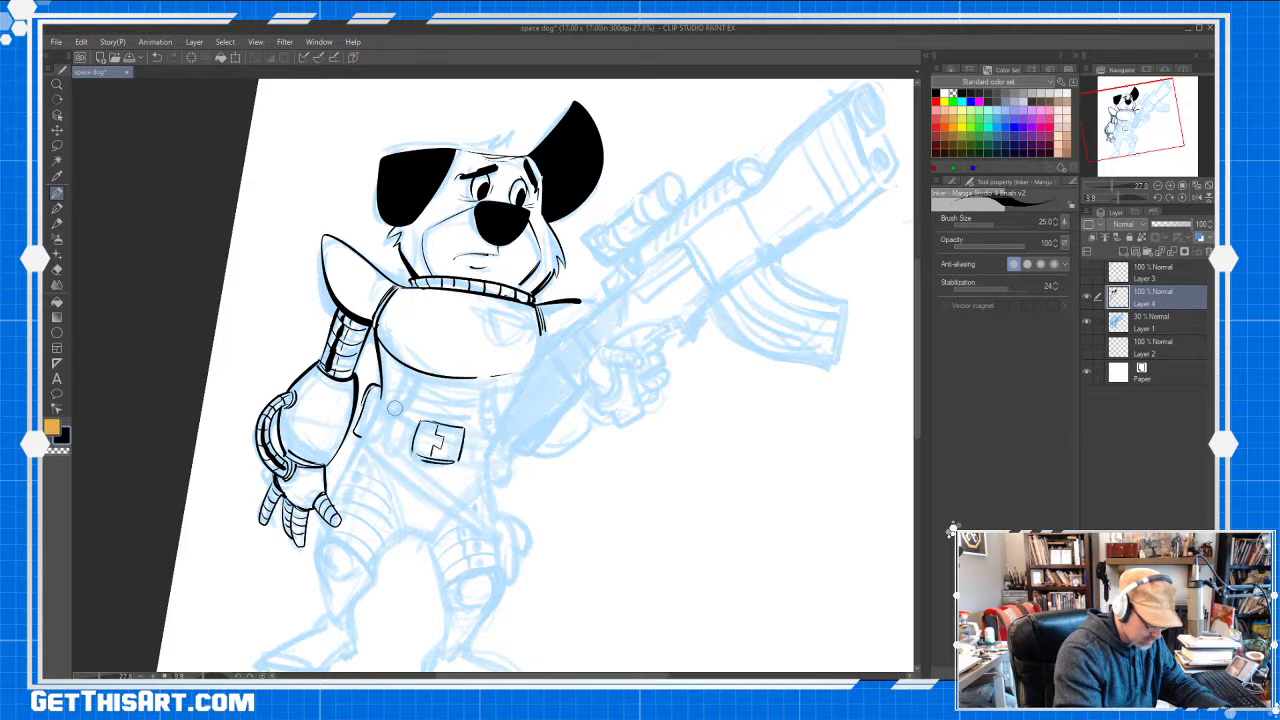
mouse_move(390, 405)
left_mouse_down()
mouse_move(382, 423)
mouse_move(404, 431)
mouse_move(407, 413)
mouse_move(377, 447)
mouse_move(393, 452)
left_mouse_up()
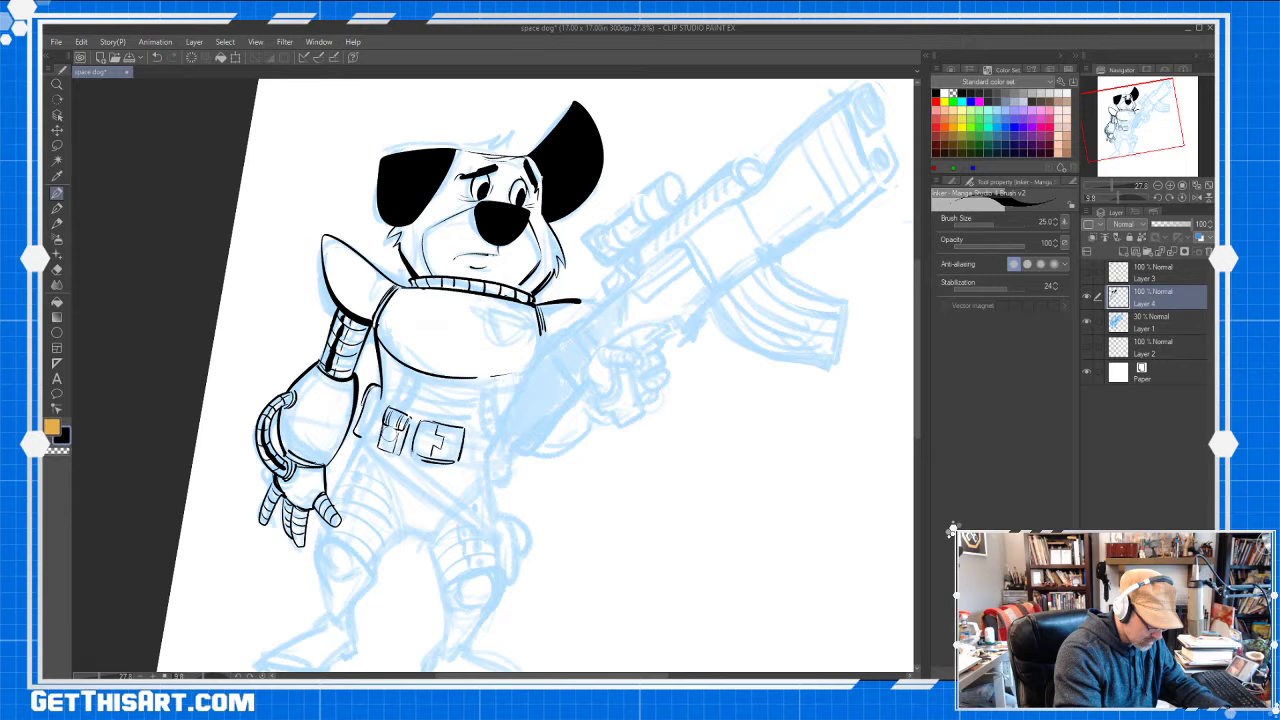
mouse_move(381, 385)
left_mouse_down()
mouse_move(363, 437)
mouse_move(372, 421)
left_mouse_up()
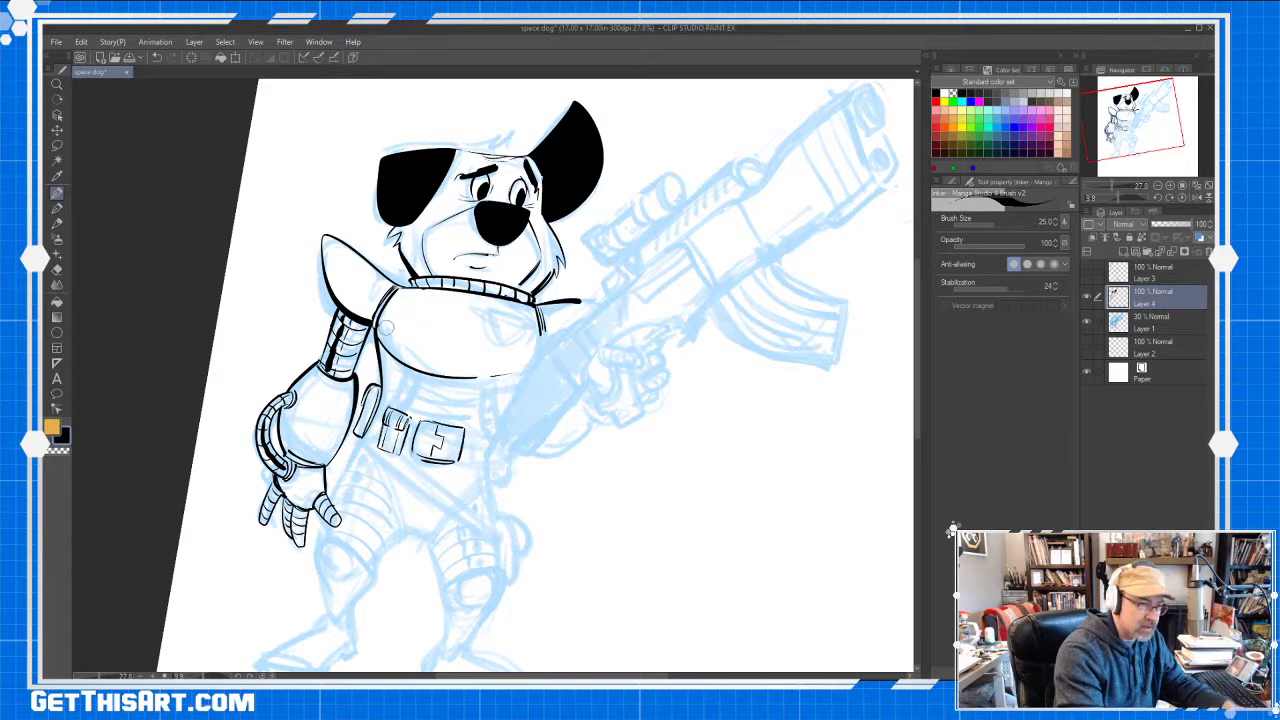
Ink the short belt segments joining the pouches and continuing past the square pouch
key("r")
mouse_move(475, 360)
left_mouse_down()
mouse_move(550, 531)
mouse_move(430, 450)
mouse_move(420, 475)
left_mouse_up()
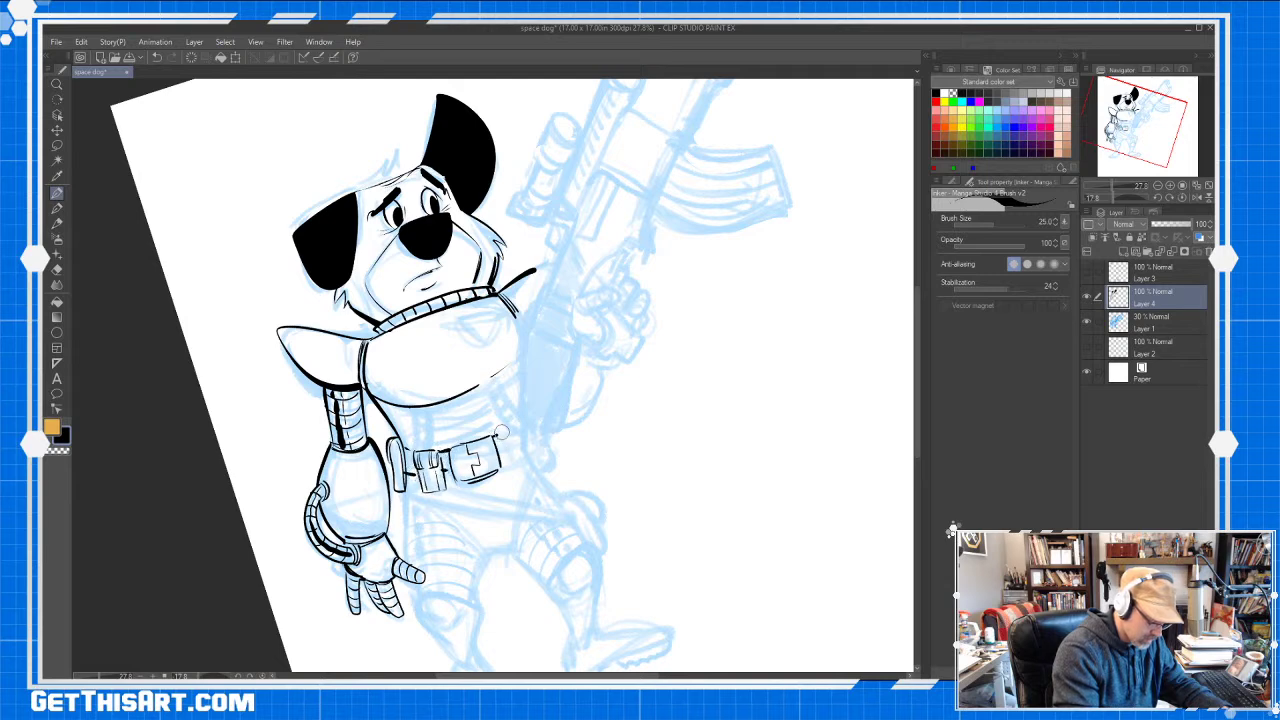
left_click_drag(497, 438, 508, 434)
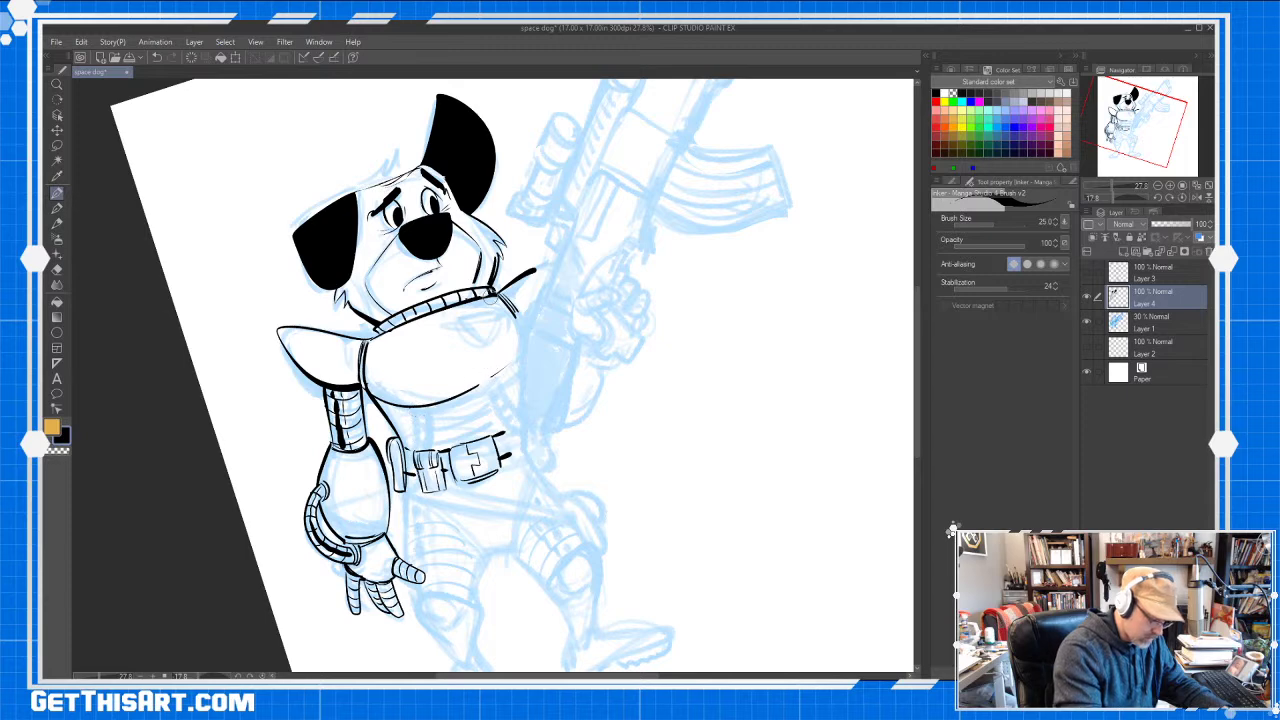
Erase the overlapping chest lines and ink a two-edged diagonal strap from the collar's far end down to the belt
left_click_drag(487, 301, 408, 446)
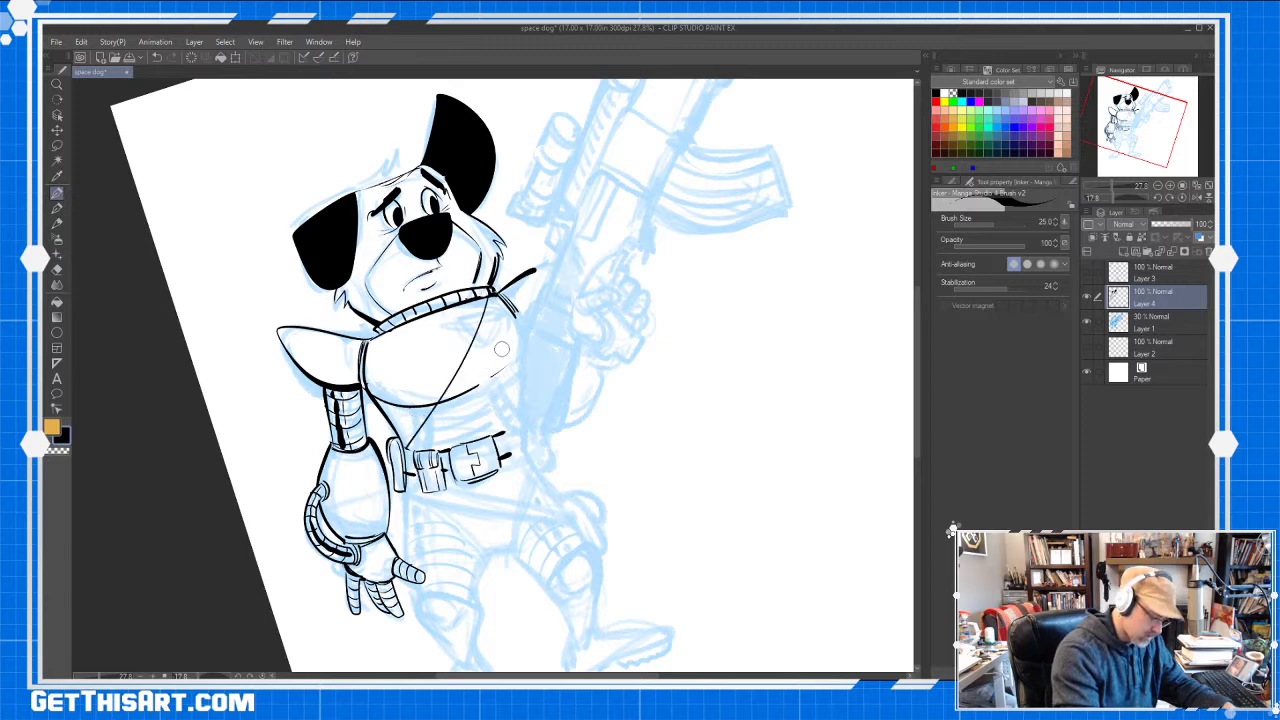
key("ctrl+z")
key("e")
left_click_drag(491, 302, 499, 291)
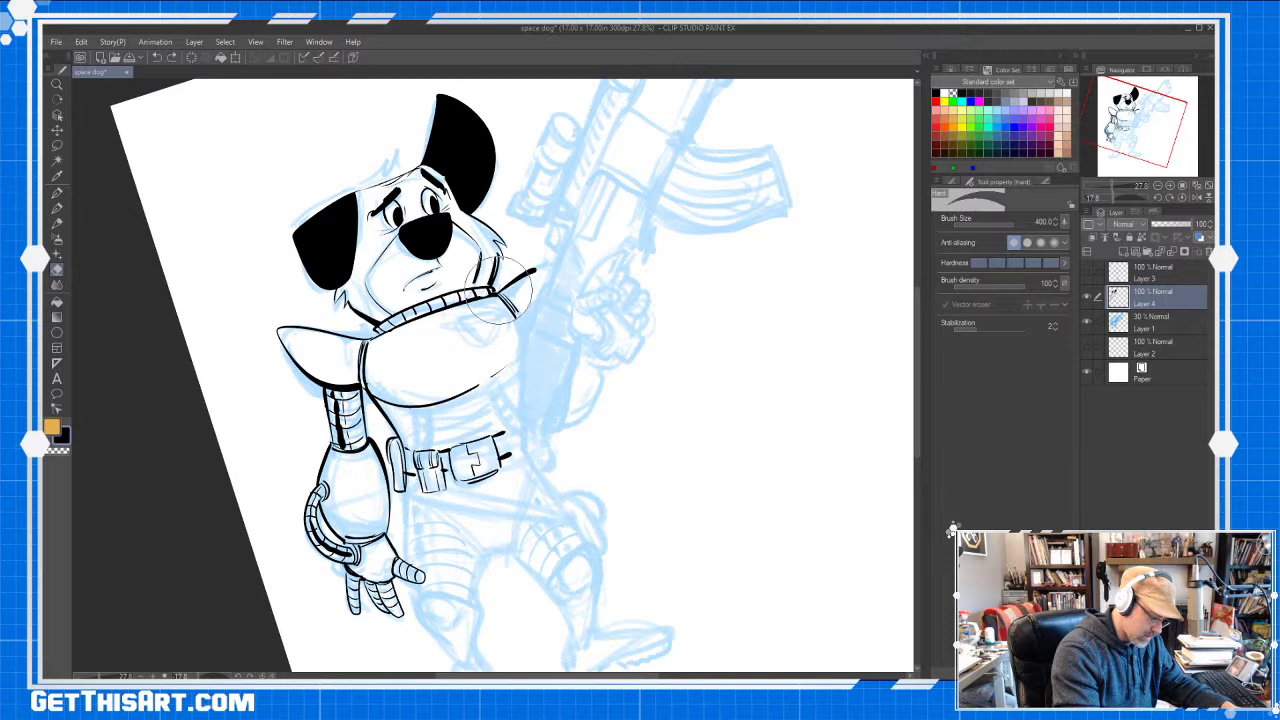
left_click_drag(443, 409, 455, 386)
key("p")
left_click_drag(486, 302, 405, 452)
left_click_drag(506, 285, 428, 455)
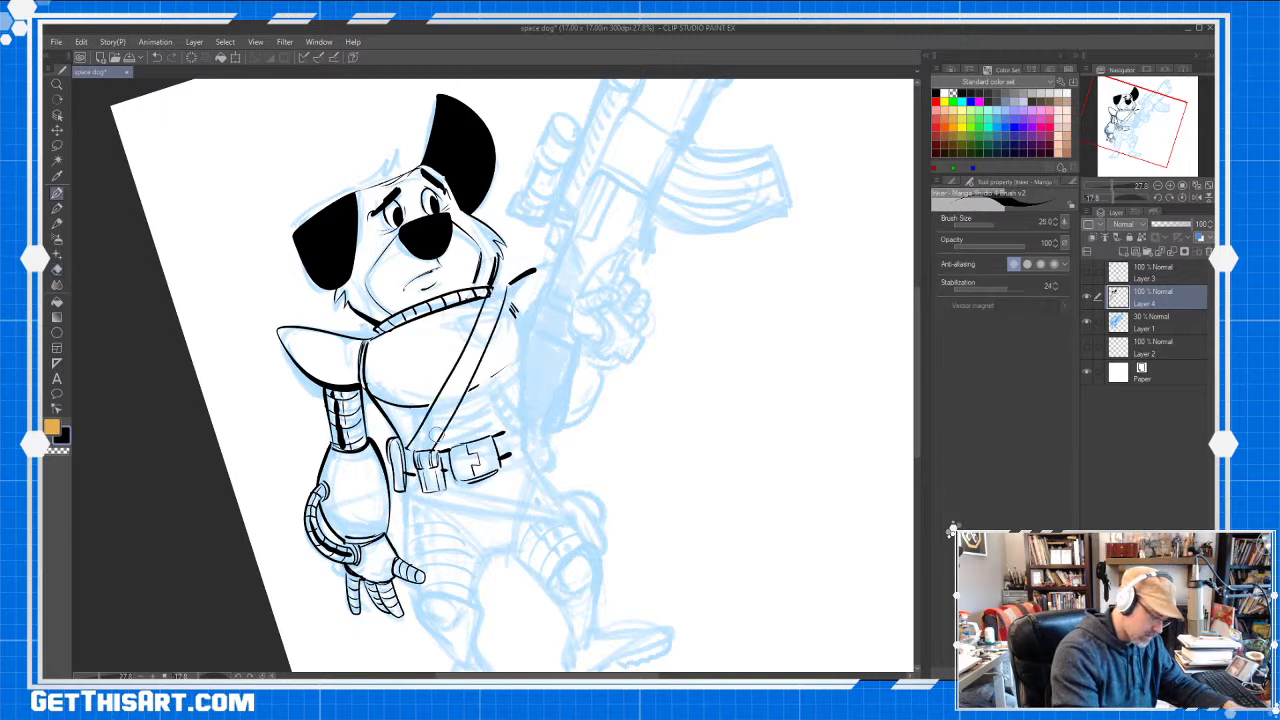
Ink the chest plate's lower edge on the rifle side of the diagonal strap
key("r")
mouse_move(715, 392)
left_mouse_down()
mouse_move(689, 483)
mouse_move(711, 457)
mouse_move(712, 415)
left_mouse_up()
key("p")
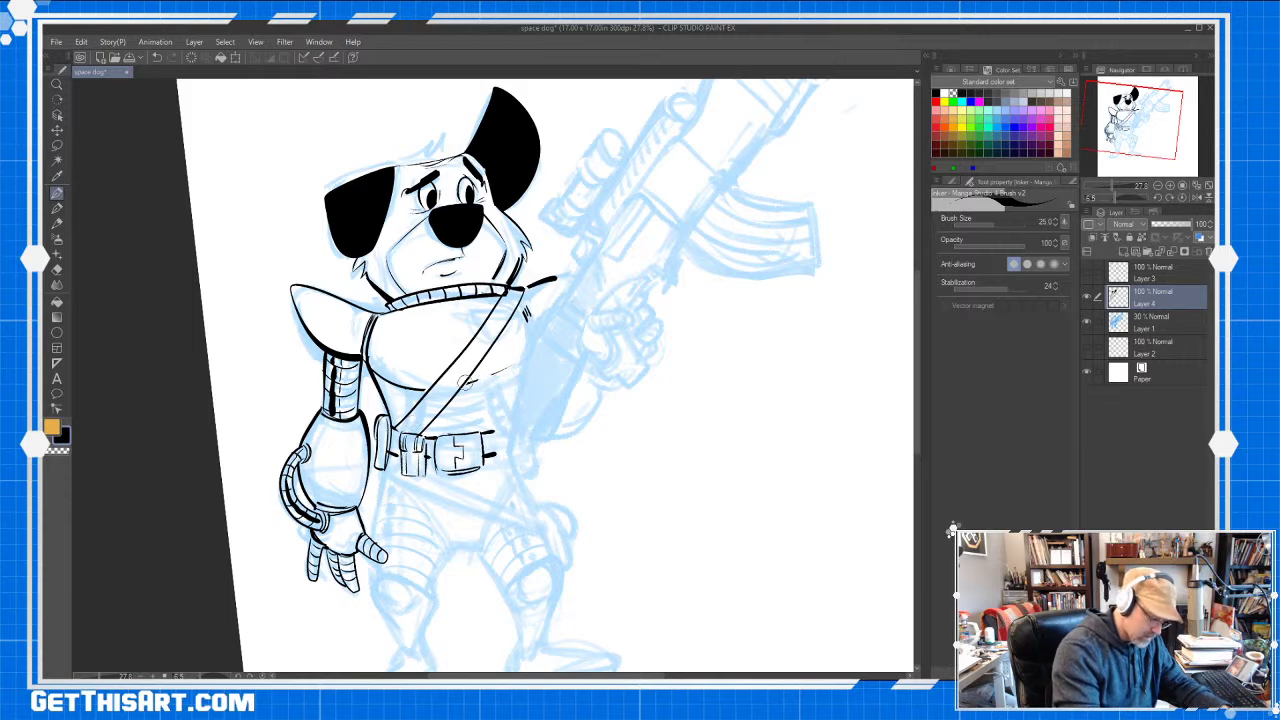
left_click_drag(465, 383, 515, 365)
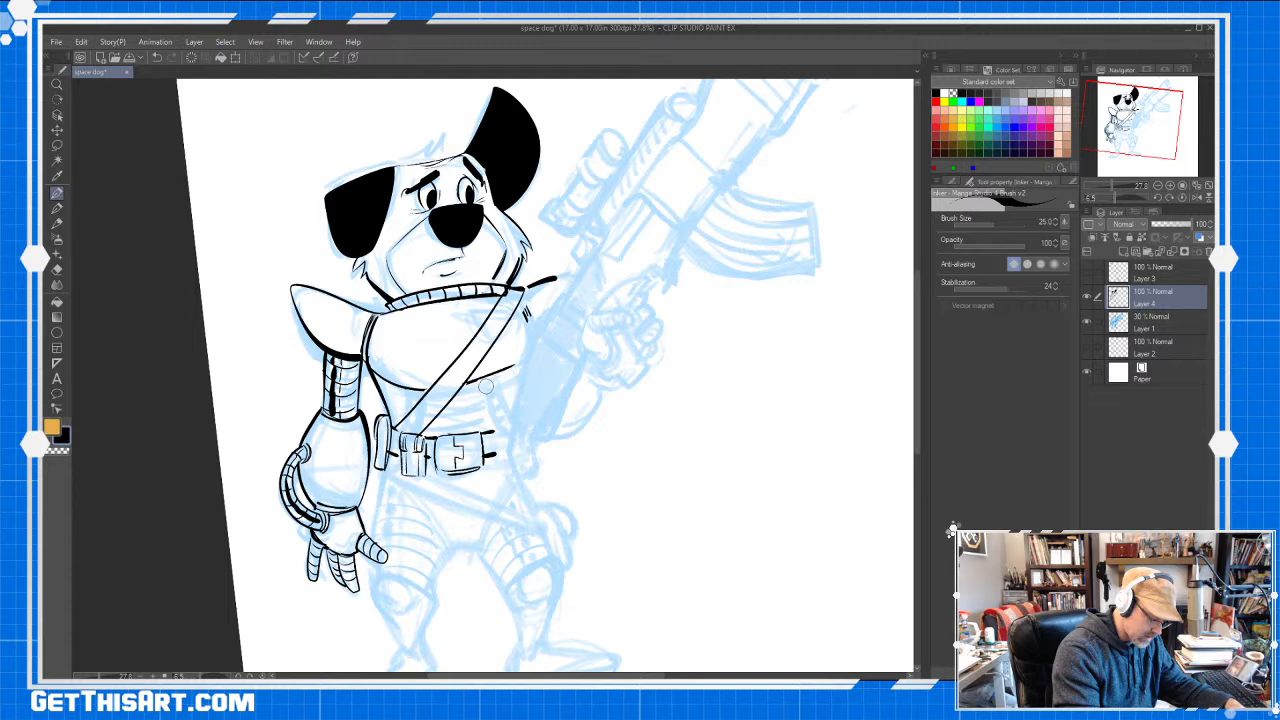
Ink the curved midriff bands between the chest plate and belt on both sides of the diagonal strap
left_click_drag(420, 384, 380, 410)
key("shift+space")
left_click_drag(677, 502, 716, 380)
left_click_drag(489, 393, 516, 364)
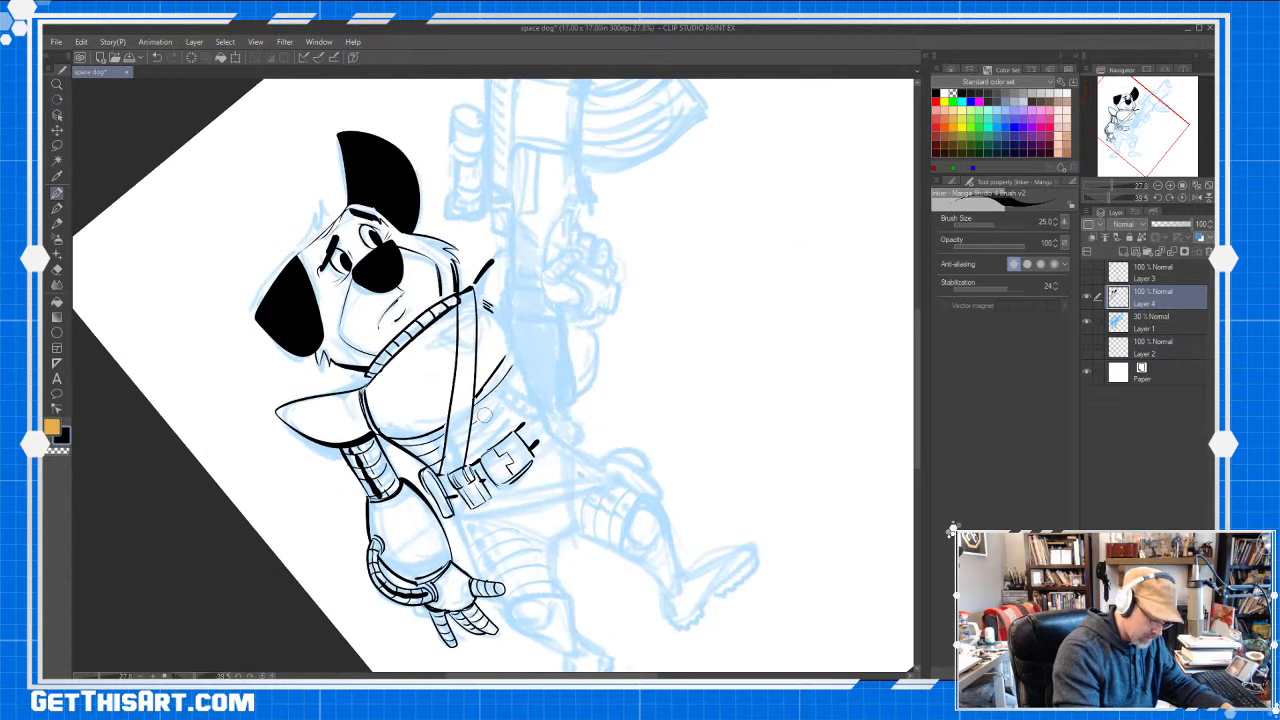
mouse_move(477, 422)
left_mouse_down()
mouse_move(521, 391)
mouse_move(482, 430)
left_mouse_up()
left_click_drag(532, 395, 492, 438)
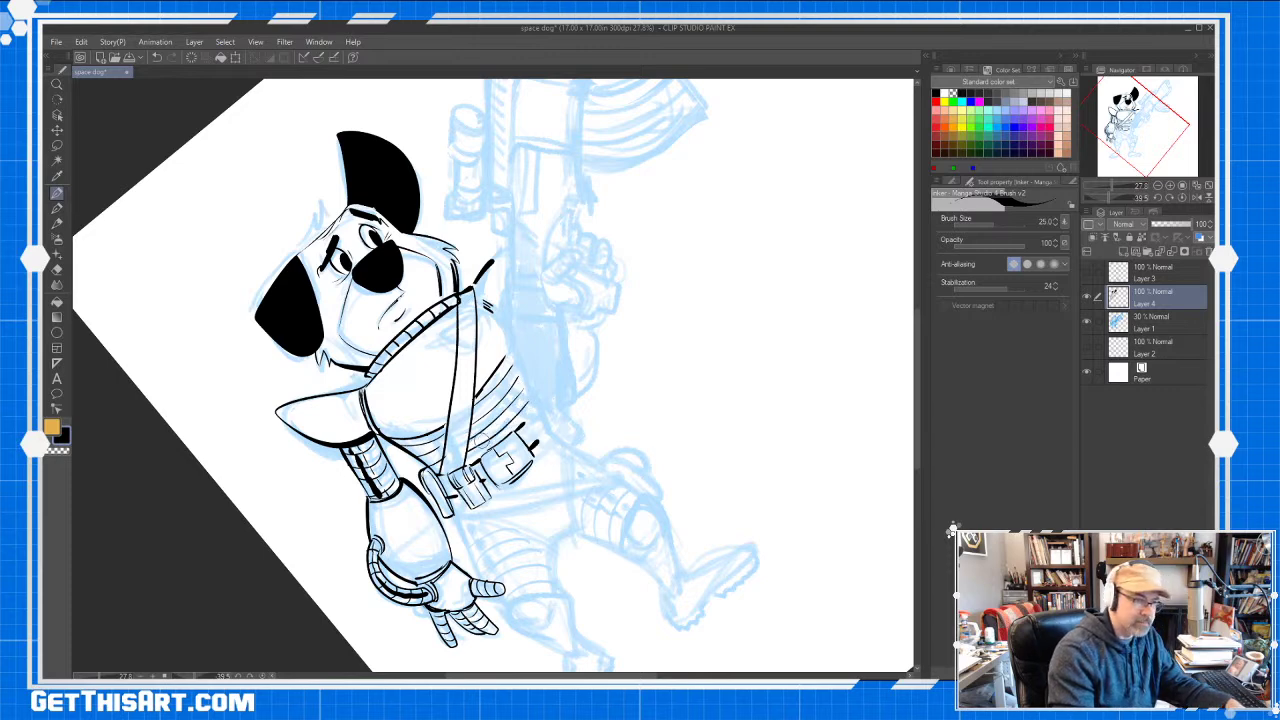
Ink the slanted hip strap from the belt down to the far hip, with the holster outline hanging at its end
key("r")
mouse_move(760, 410)
left_mouse_down()
mouse_move(668, 537)
mouse_move(541, 494)
left_mouse_up()
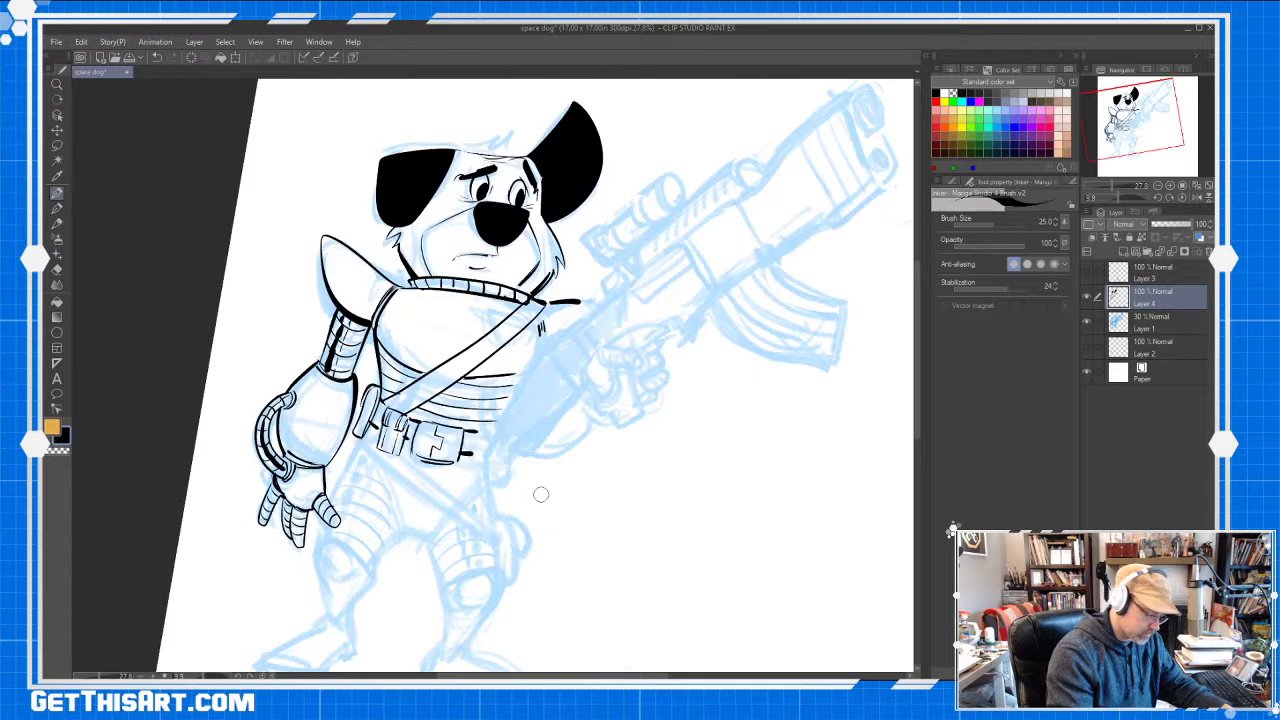
left_click_drag(361, 437, 495, 545)
mouse_move(401, 454)
left_mouse_down()
mouse_move(501, 534)
mouse_move(498, 552)
mouse_move(506, 518)
mouse_move(521, 545)
mouse_move(500, 601)
left_mouse_up()
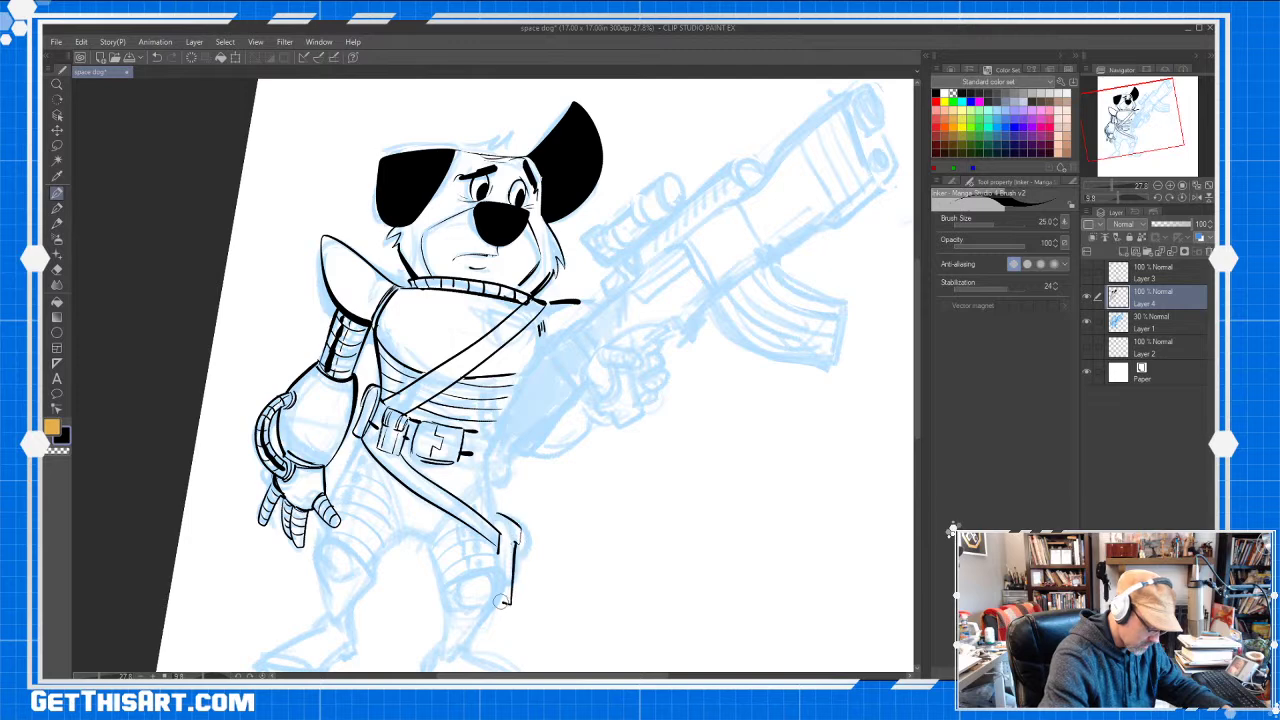
mouse_move(518, 541)
left_mouse_down()
mouse_move(508, 533)
mouse_move(513, 545)
left_mouse_up()
Ink the pelvis outline below the belt with its leg-opening curves and lower crotch edge
mouse_move(404, 528)
left_mouse_down()
mouse_move(432, 536)
mouse_move(482, 482)
left_mouse_up()
left_click_drag(361, 446, 403, 530)
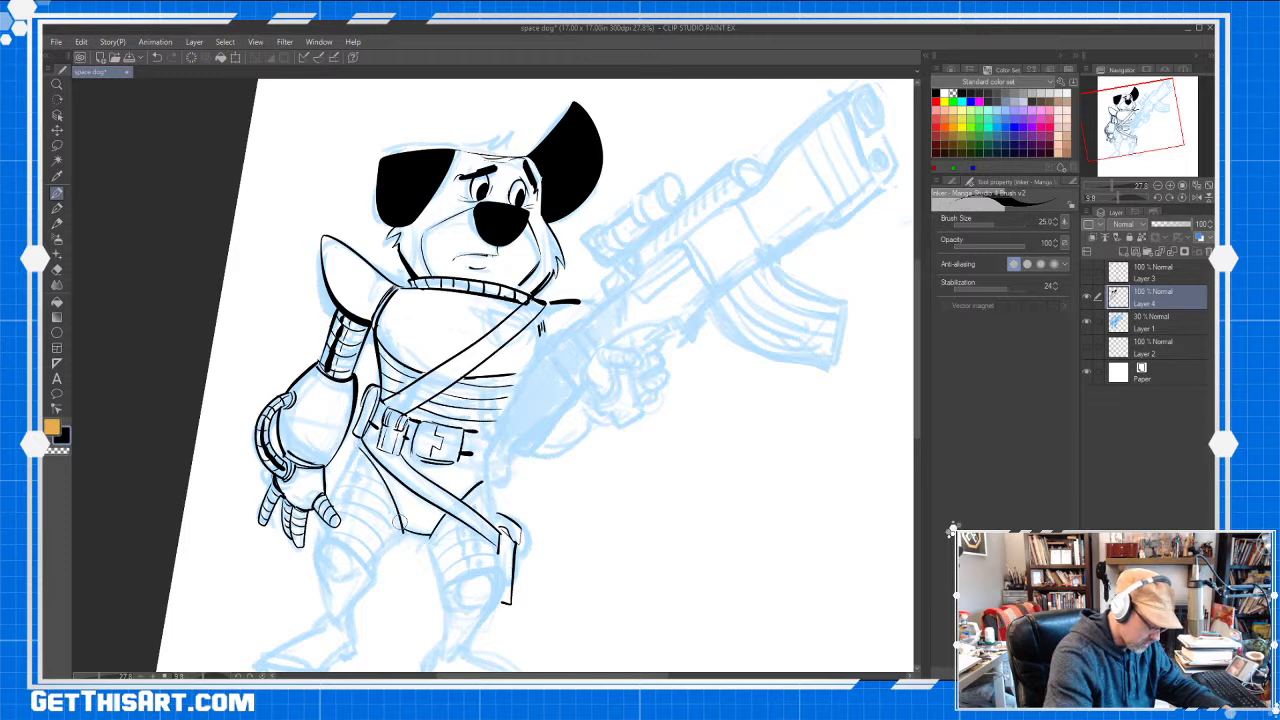
Ink the thigh outlines below the pelvis and the curved armour bands across the rifle-side thigh
mouse_move(337, 494)
left_mouse_down()
mouse_move(325, 534)
mouse_move(389, 541)
mouse_move(407, 518)
mouse_move(444, 579)
left_mouse_up()
key("shift+space")
left_click_drag(728, 544, 785, 350)
key("space")
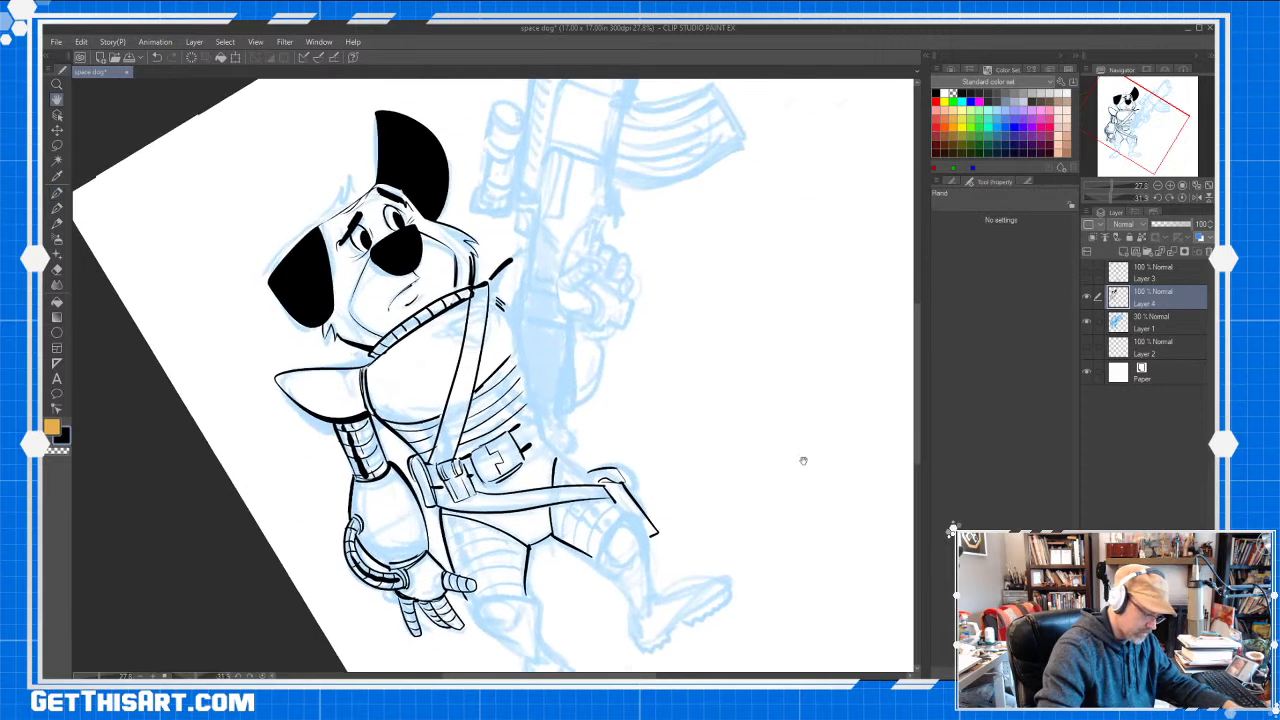
left_click_drag(803, 460, 808, 355)
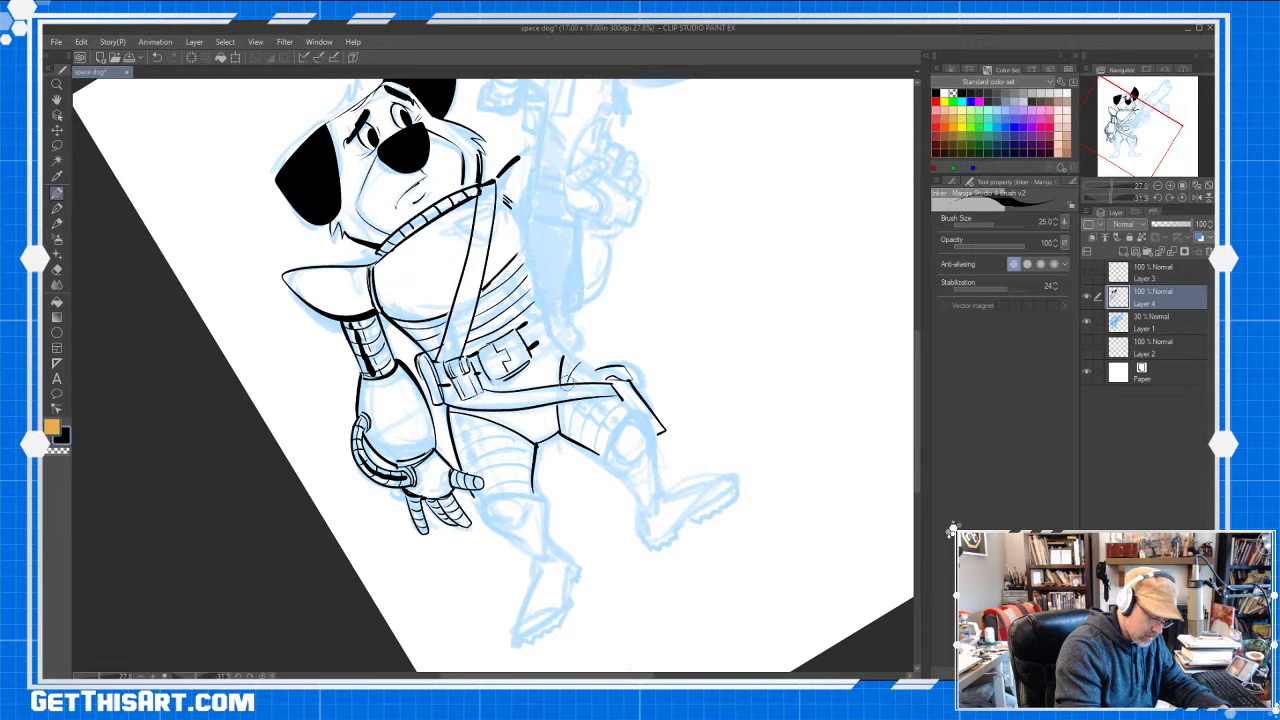
left_click_drag(560, 415, 561, 433)
mouse_move(586, 376)
left_mouse_down()
mouse_move(571, 430)
mouse_move(628, 410)
mouse_move(606, 460)
mouse_move(633, 412)
mouse_move(651, 444)
left_mouse_up()
left_click_drag(471, 493, 477, 503)
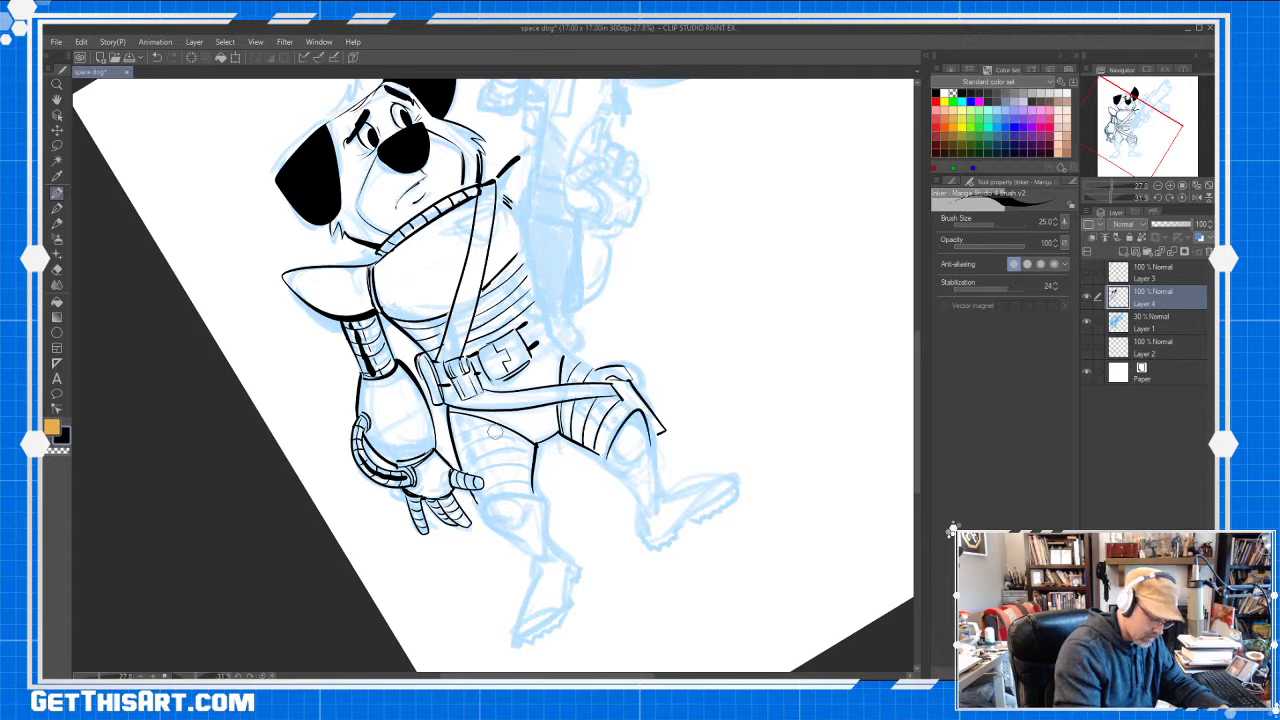
Ink the curved armour bands across the thigh beside the hanging hand, ending with the boot's top edge at the knee
key("r")
left_click_drag(505, 432, 651, 538)
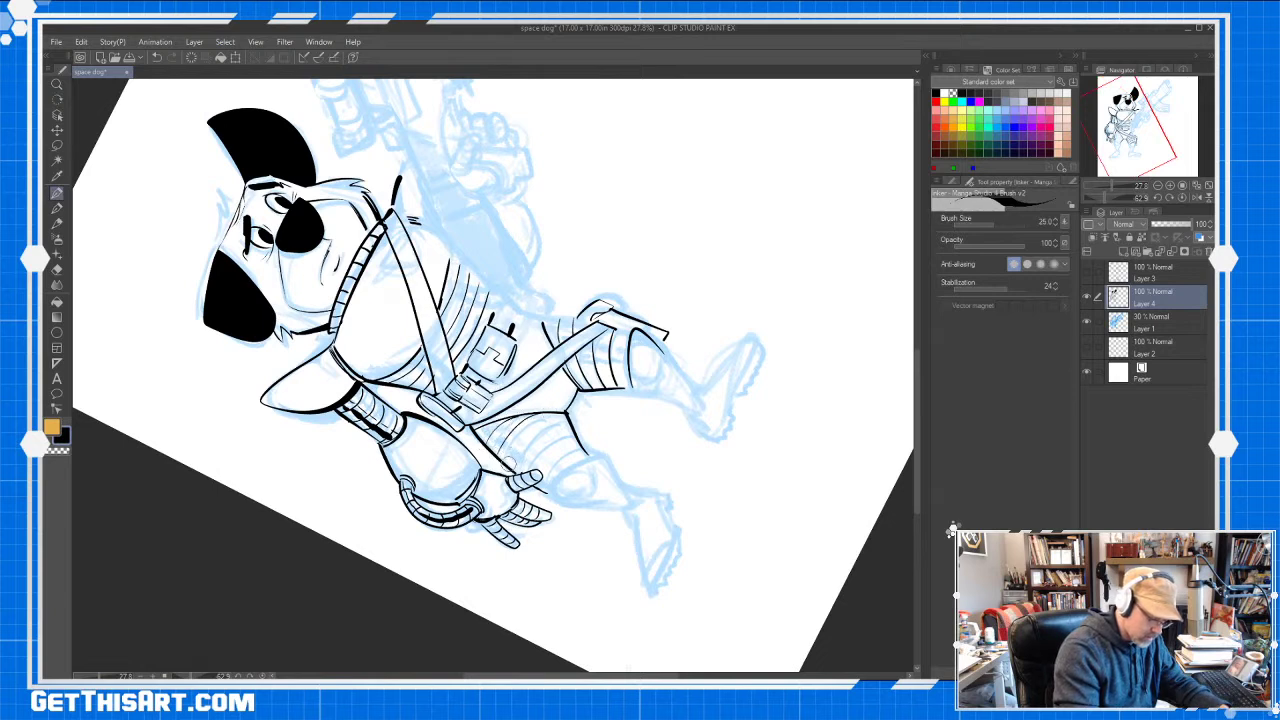
left_click_drag(545, 445, 574, 430)
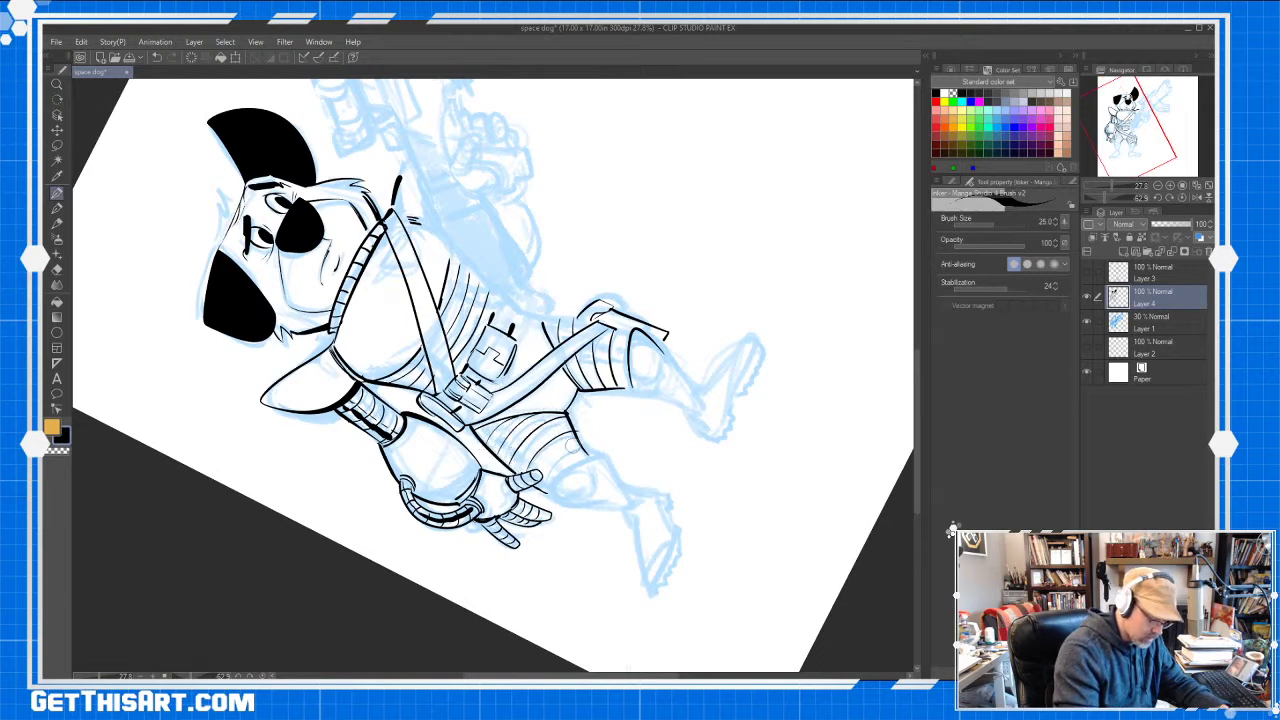
left_click_drag(539, 475, 579, 446)
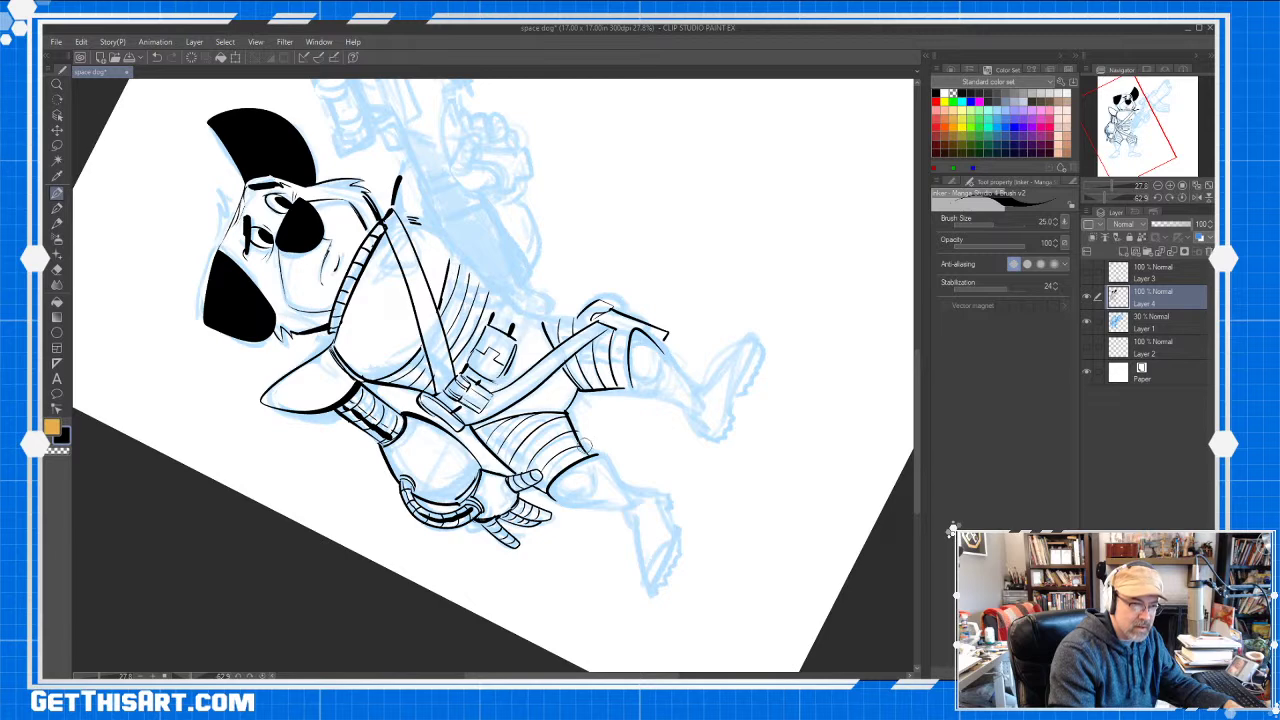
Ink the shin outlines of both boots from the knees down to the ankles
key("r")
mouse_move(737, 377)
left_mouse_down()
mouse_move(680, 470)
mouse_move(720, 420)
mouse_move(630, 490)
mouse_move(393, 515)
mouse_move(390, 546)
left_mouse_up()
key("p")
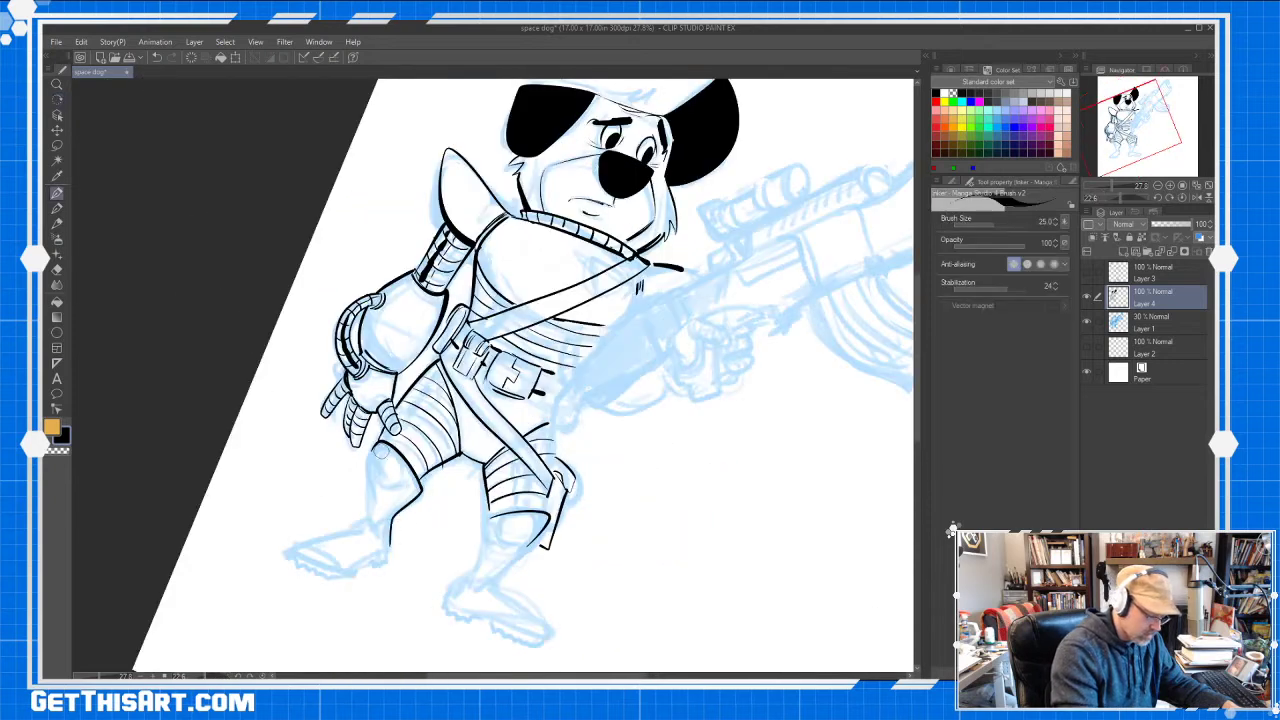
mouse_move(380, 443)
left_mouse_down()
mouse_move(362, 523)
mouse_move(377, 540)
left_mouse_up()
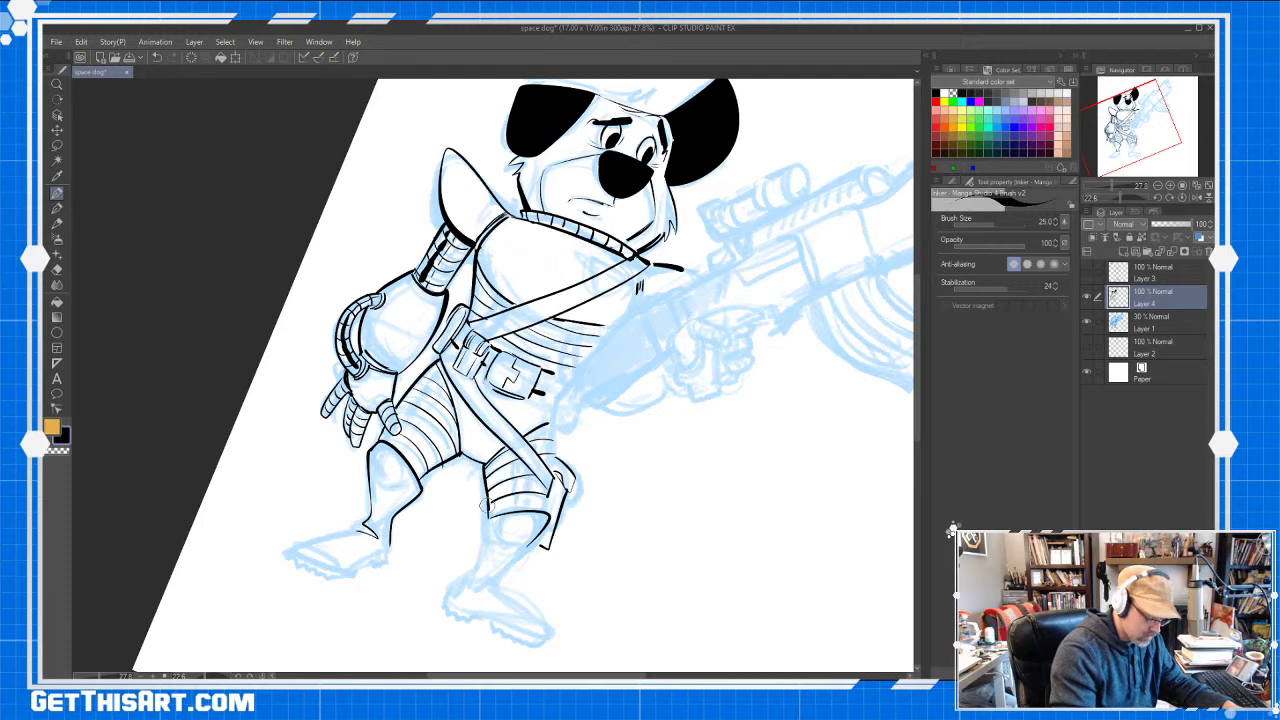
mouse_move(487, 519)
left_mouse_down()
mouse_move(469, 574)
mouse_move(501, 571)
mouse_move(541, 535)
left_mouse_up()
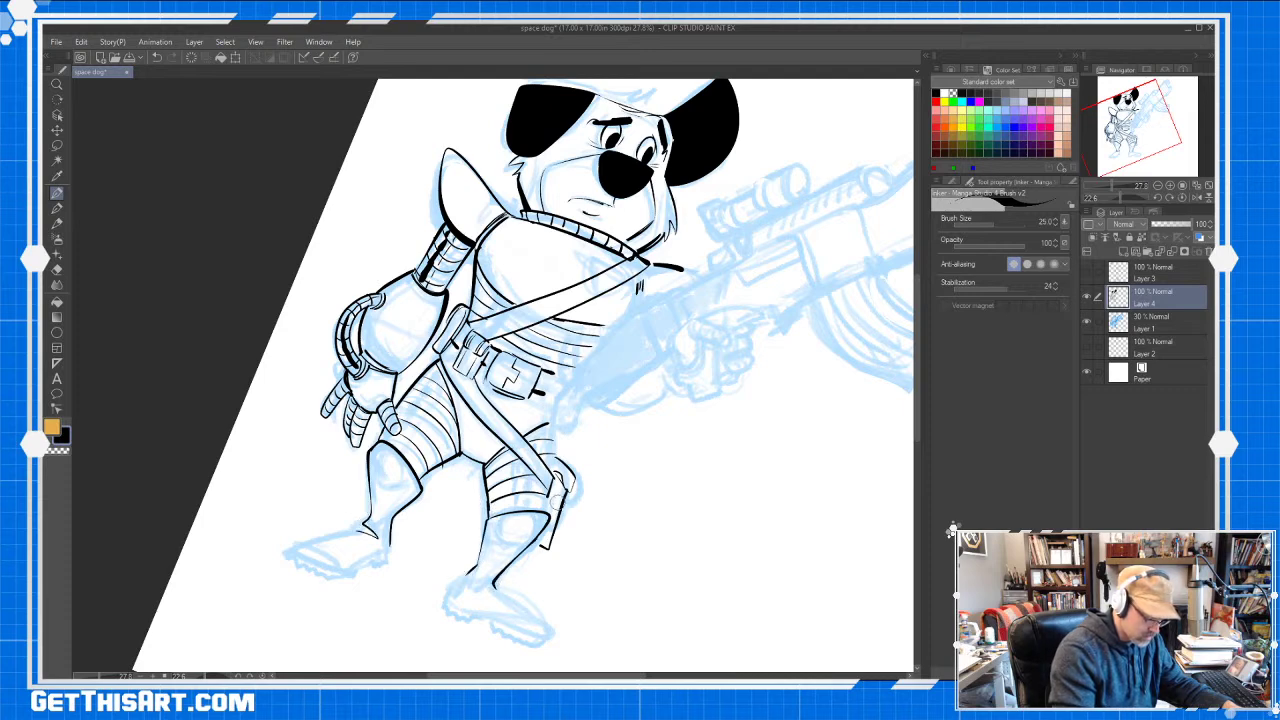
mouse_move(556, 468)
left_mouse_down()
mouse_move(545, 428)
mouse_move(558, 462)
mouse_move(564, 404)
left_mouse_up()
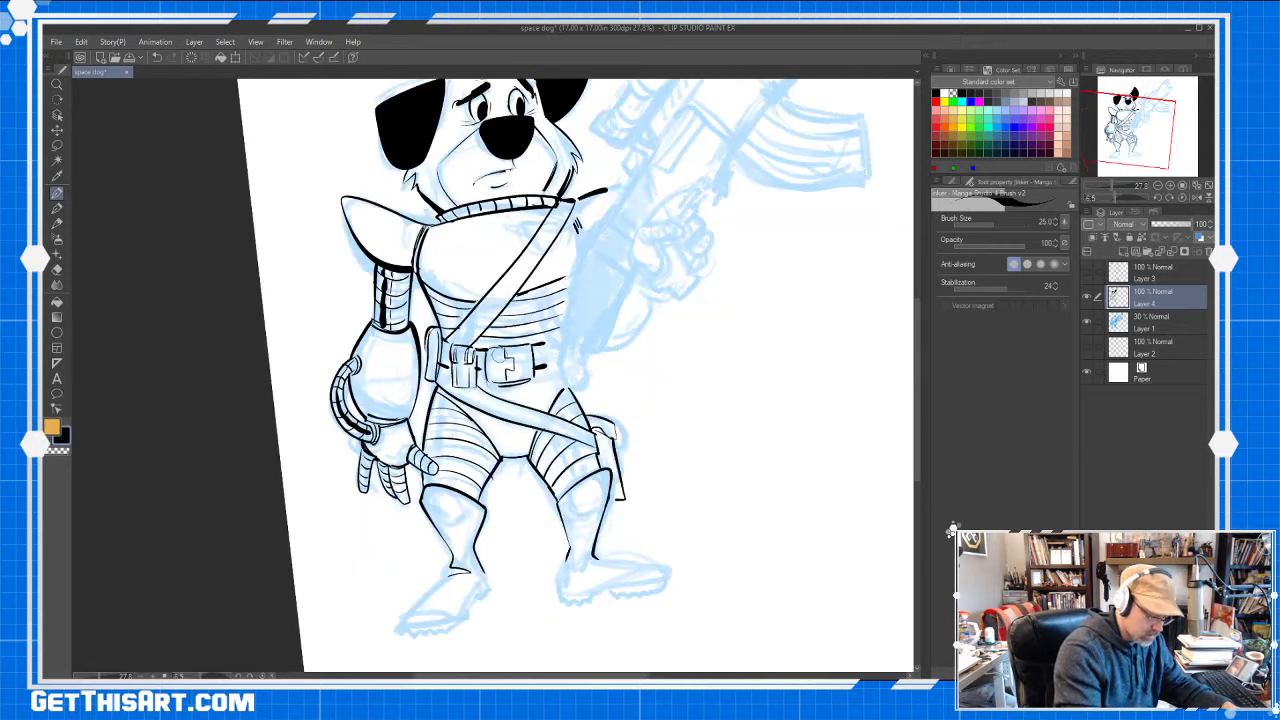
Ink the foot outlines of both boots with insteps, toes and lower sole edges, undoing strokes that miss
left_click_drag(472, 347, 478, 369)
key("ctrl+z")
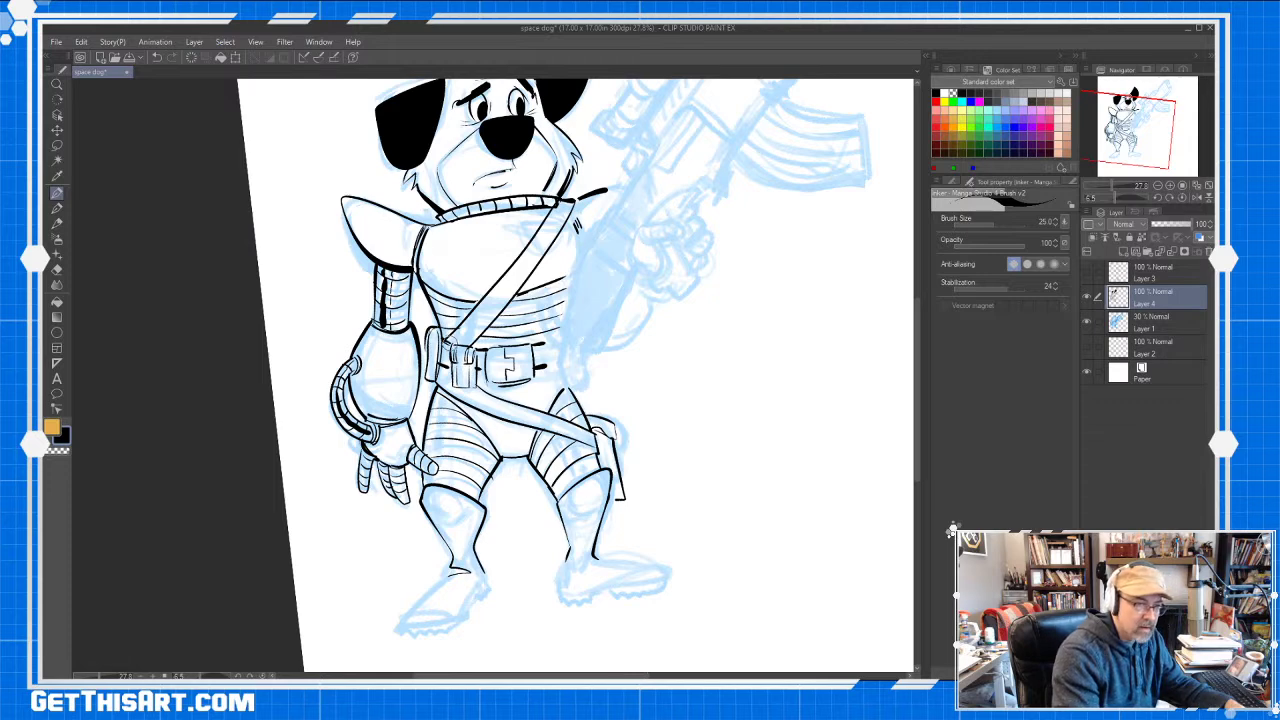
key("ctrl+space")
mouse_move(515, 358)
left_mouse_down()
mouse_move(490, 365)
mouse_move(508, 356)
left_mouse_up()
key("space")
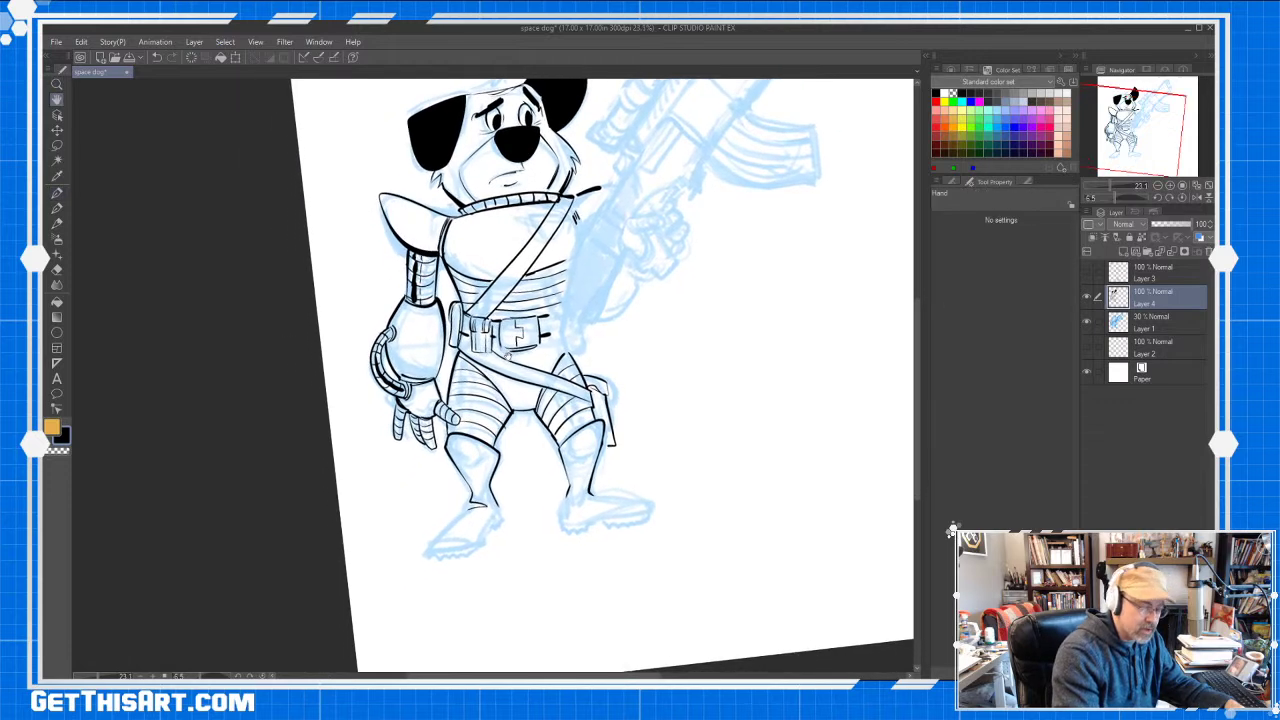
key("space")
left_click_drag(626, 443, 607, 460)
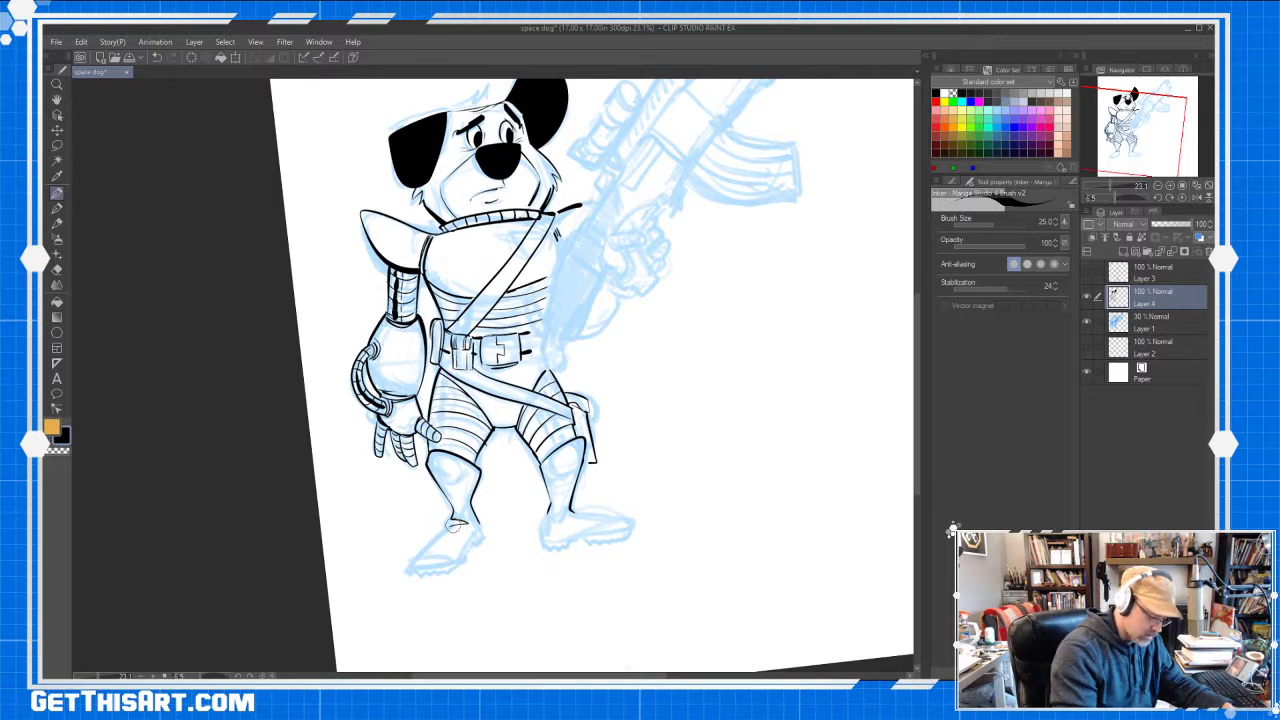
mouse_move(455, 524)
left_mouse_down()
mouse_move(426, 563)
mouse_move(409, 562)
mouse_move(450, 564)
mouse_move(409, 563)
mouse_move(450, 564)
mouse_move(479, 533)
mouse_move(452, 565)
mouse_move(550, 507)
mouse_move(540, 536)
mouse_move(562, 537)
mouse_move(572, 509)
mouse_move(629, 511)
mouse_move(606, 534)
mouse_move(566, 538)
left_mouse_up()
key("ctrl+z")
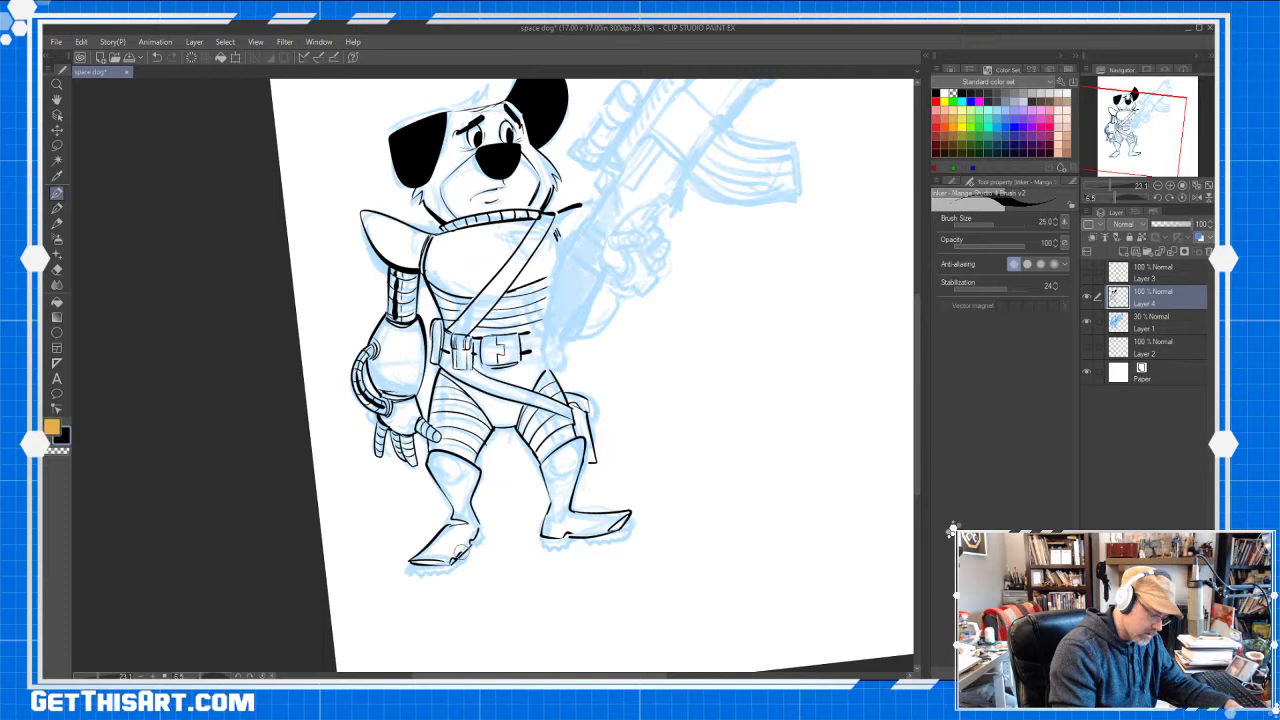
key("ctrl+z")
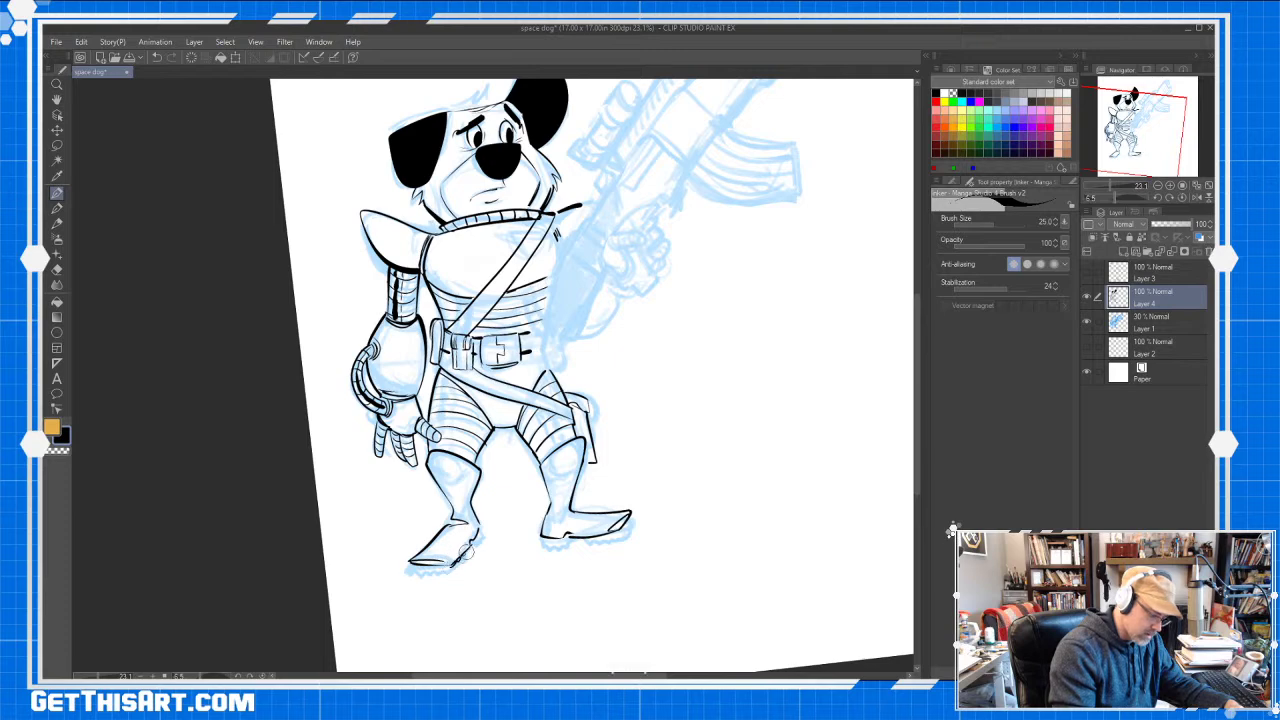
Switch to the Leaky Pen brush and ink the bumpy sole treads and toe edges on both boots
scroll(465, 555, "up", 2)
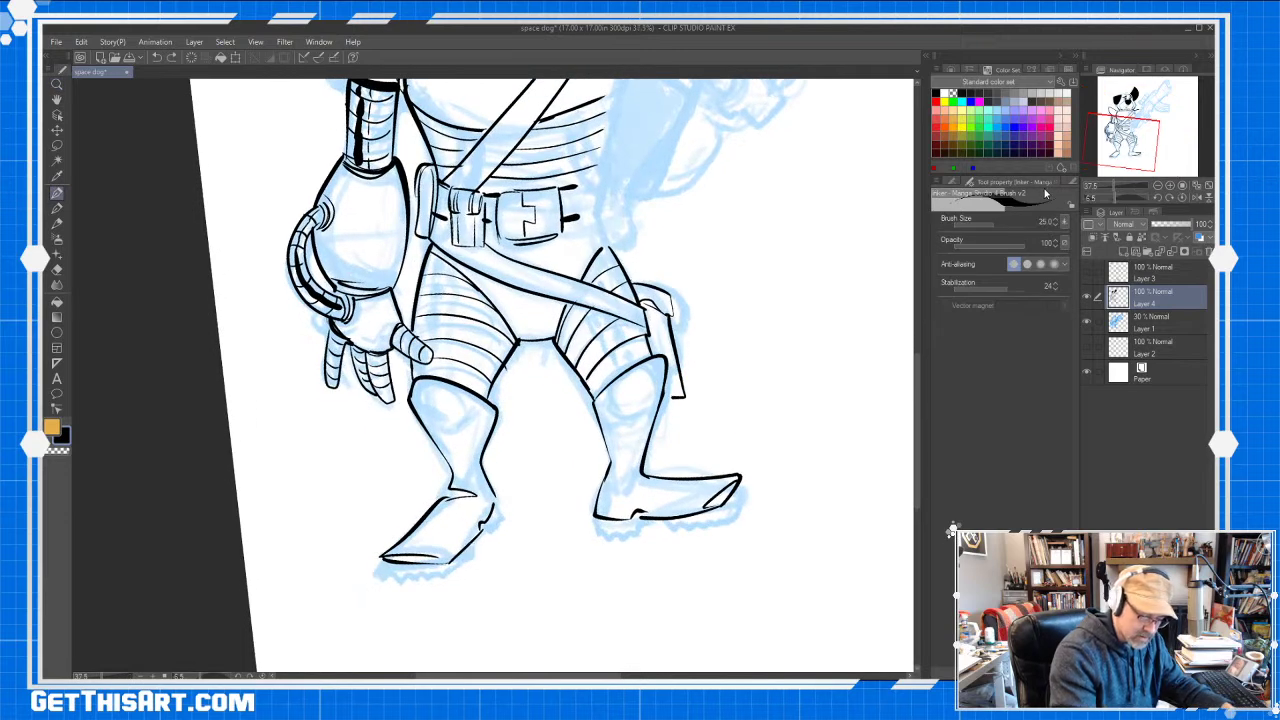
left_click(1071, 183)
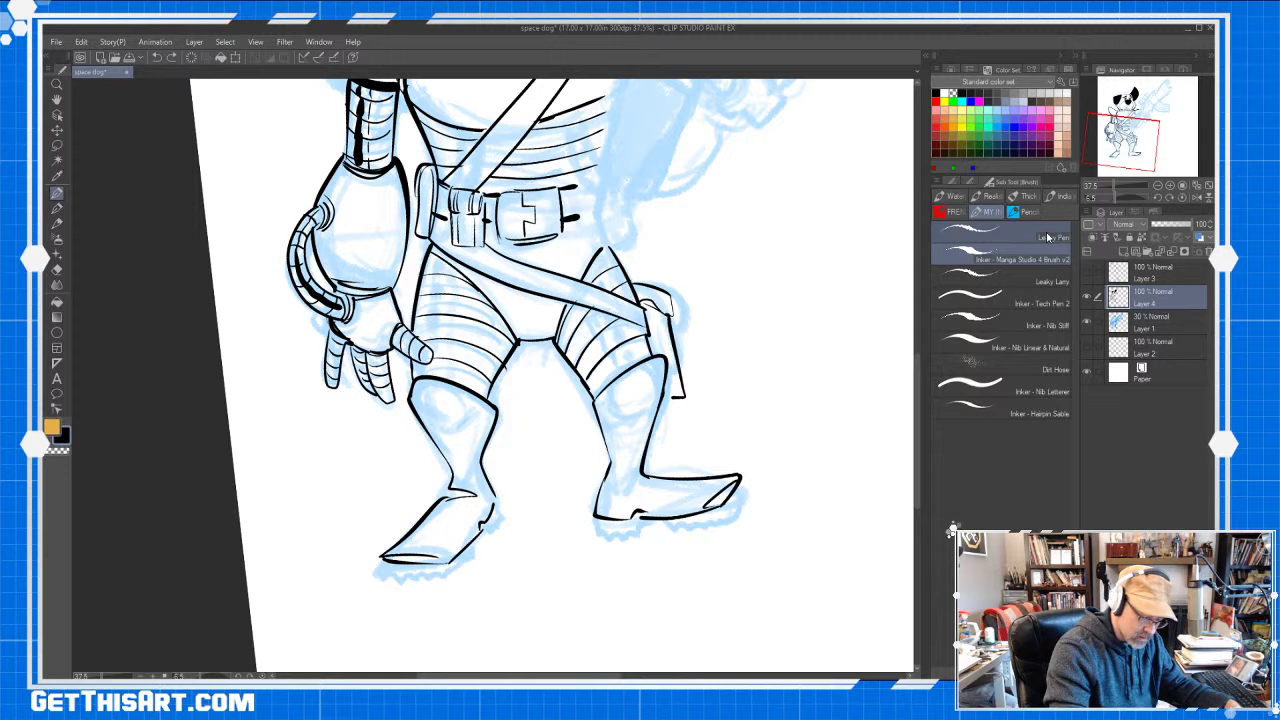
left_click(1046, 238)
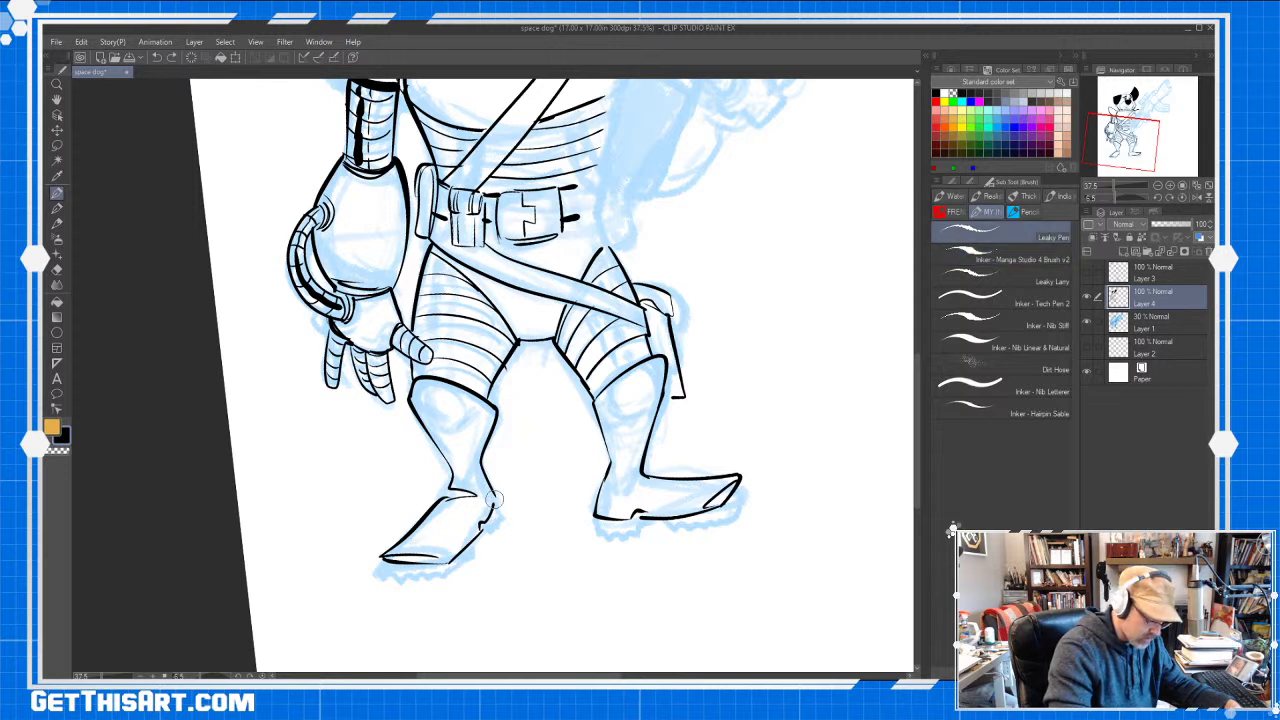
left_click_drag(392, 556, 450, 564)
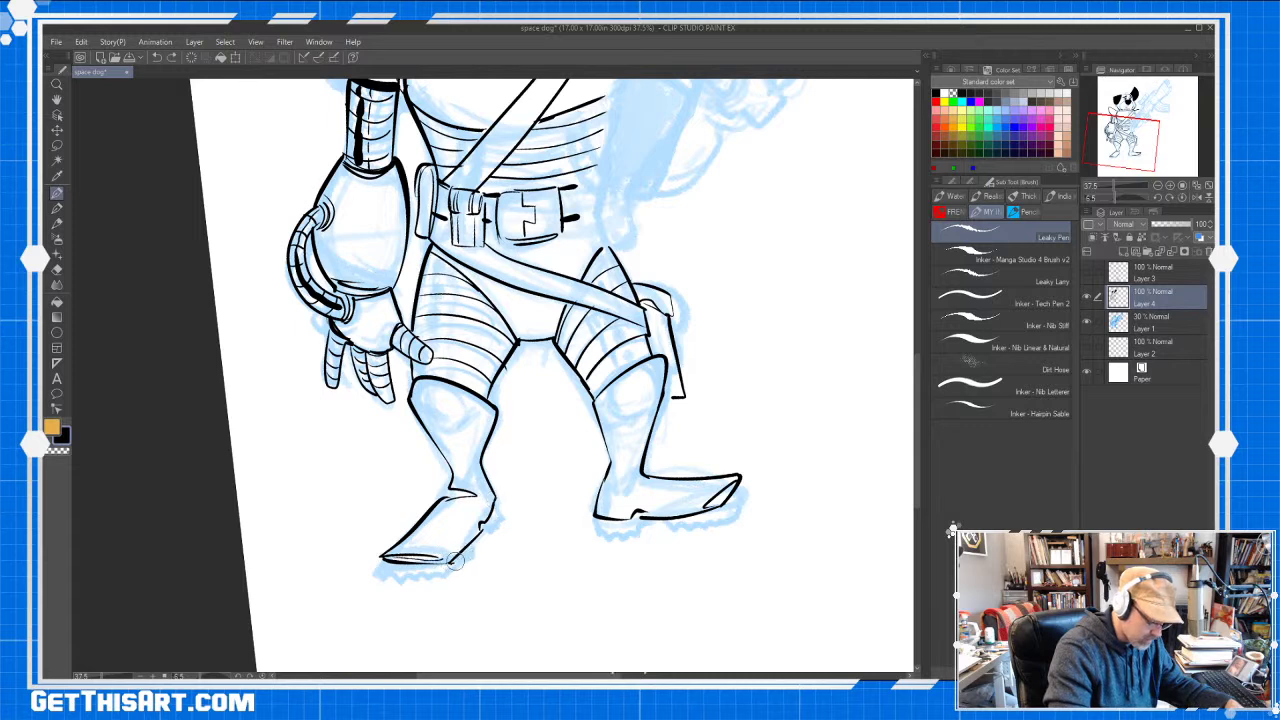
left_click_drag(454, 562, 497, 503)
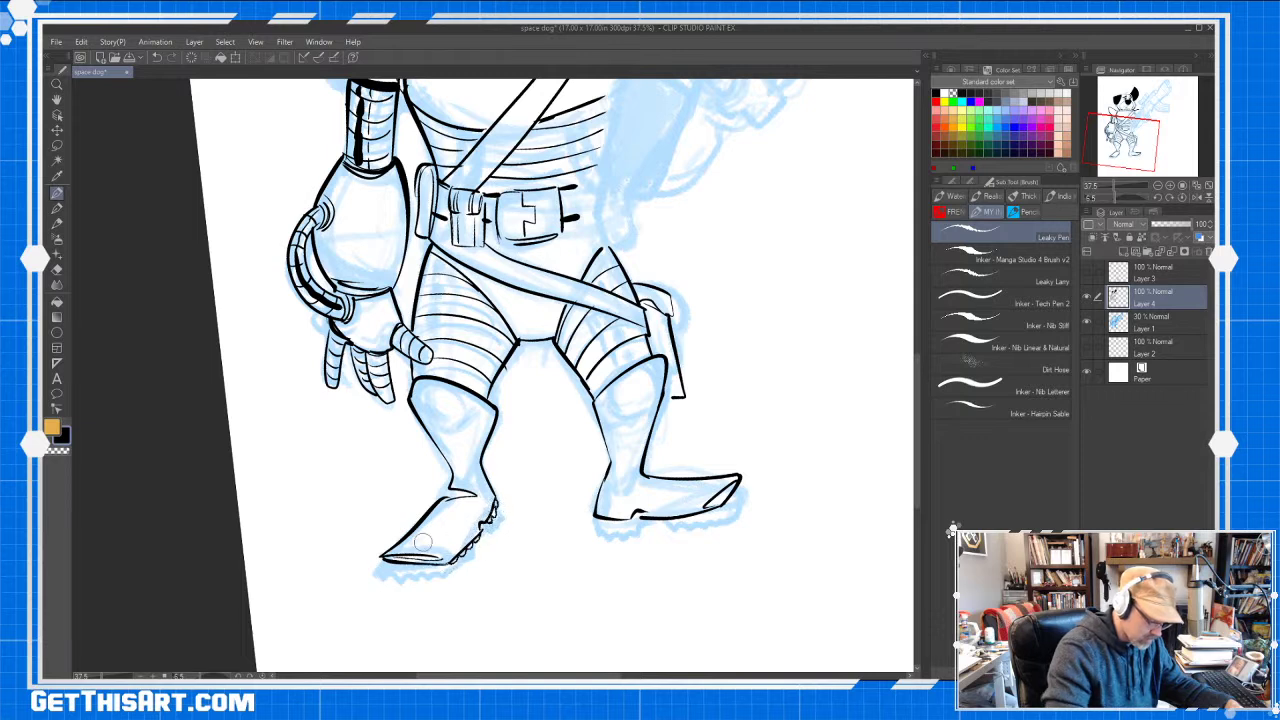
mouse_move(600, 517)
left_mouse_down()
mouse_move(688, 522)
mouse_move(724, 487)
mouse_move(713, 509)
mouse_move(639, 502)
mouse_move(598, 490)
left_mouse_up()
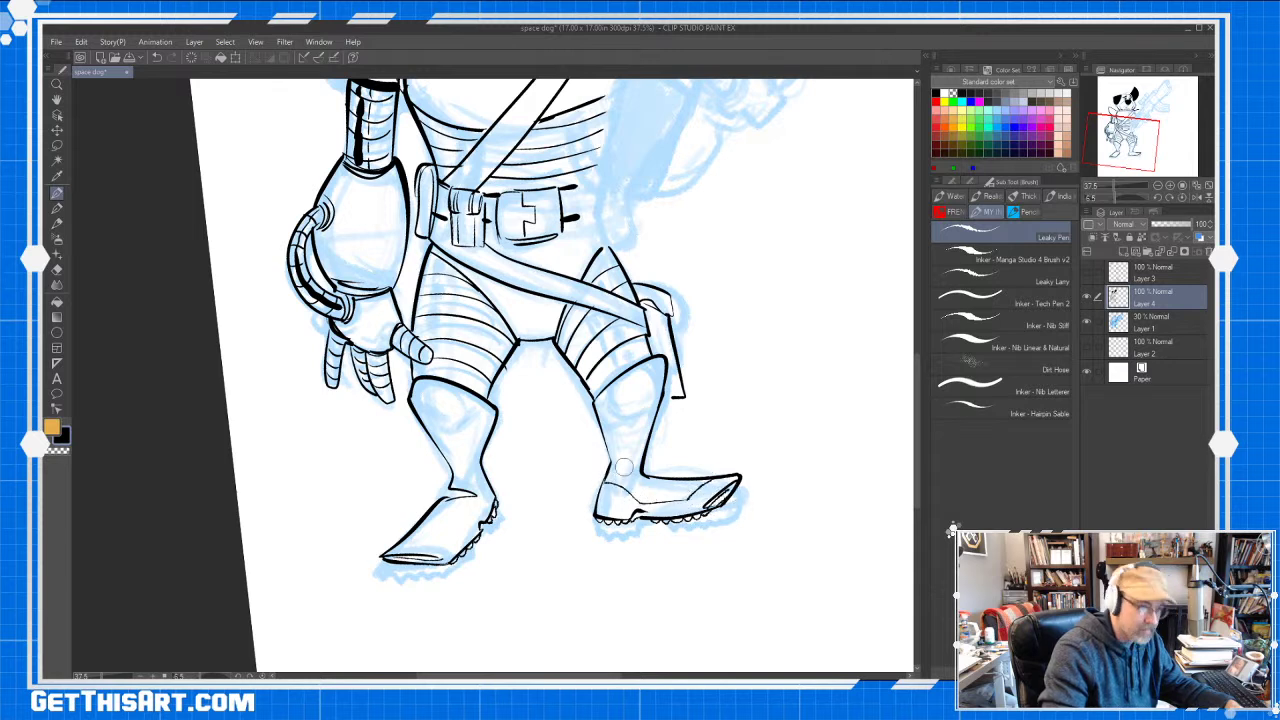
Add thin contour lines on the insteps, shins and kneecaps of both boots
mouse_move(409, 536)
left_mouse_down()
mouse_move(461, 538)
mouse_move(483, 501)
left_mouse_up()
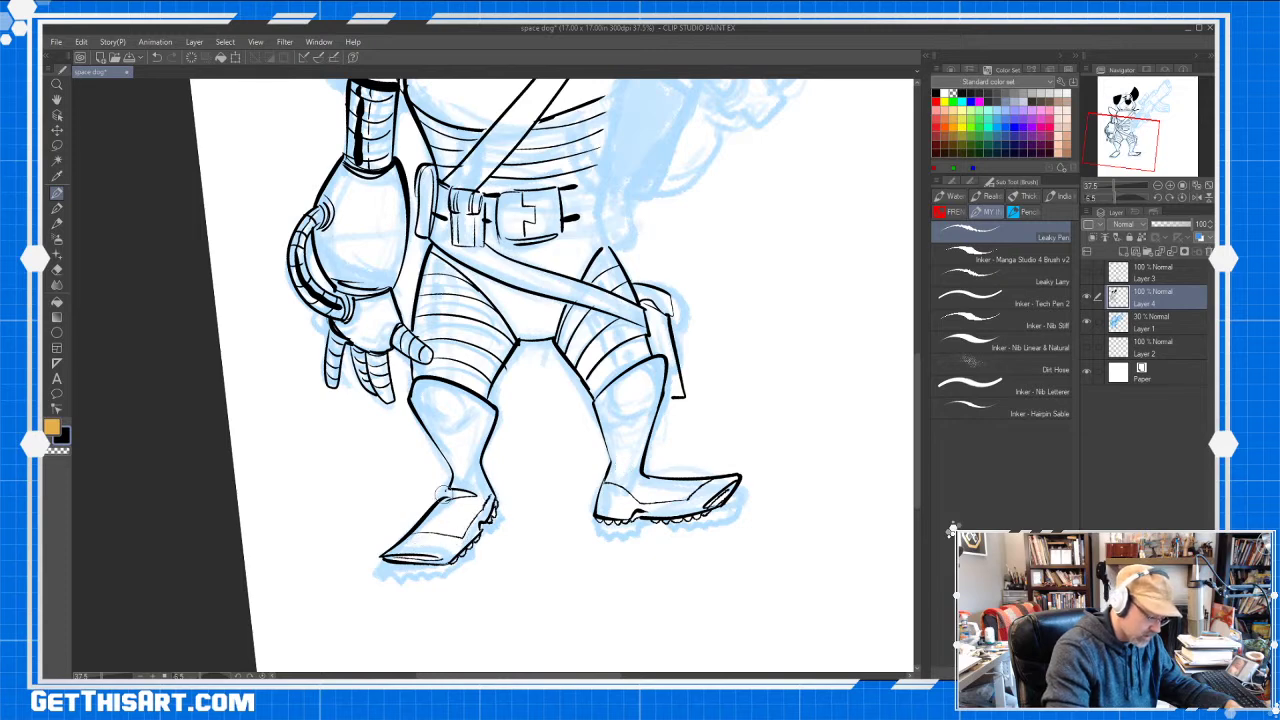
left_click_drag(418, 413, 466, 395)
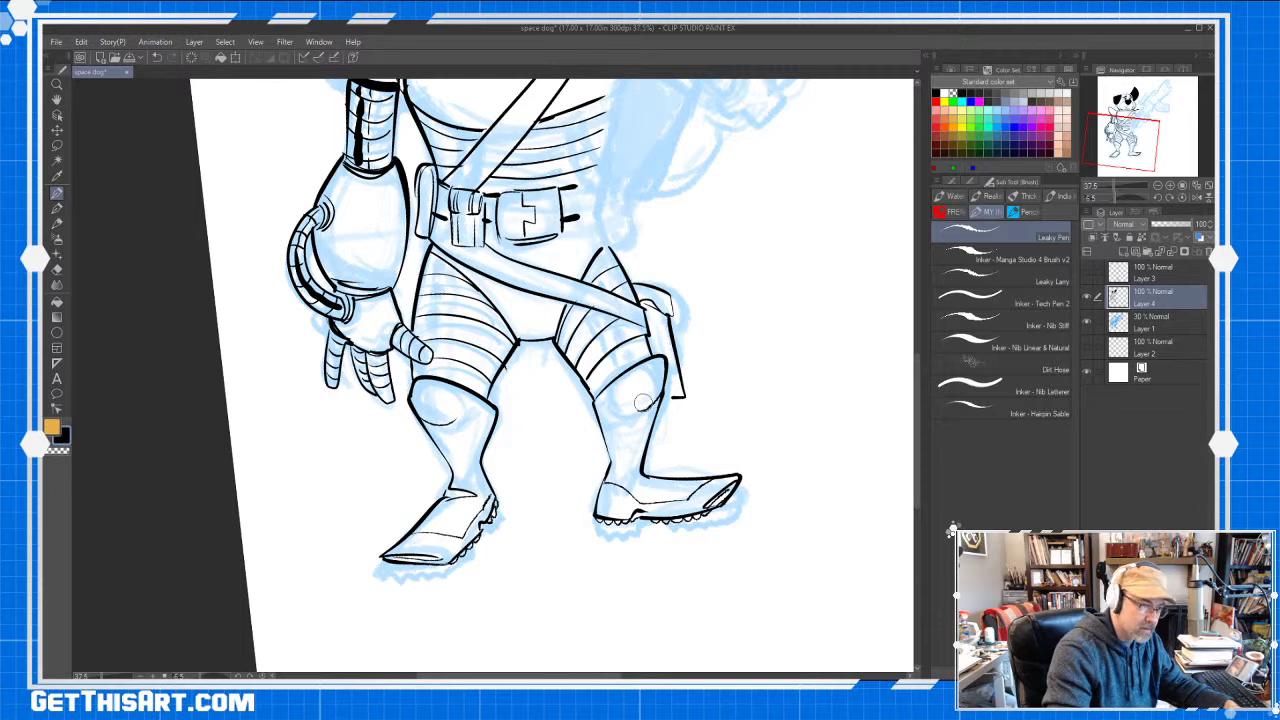
mouse_move(453, 457)
left_mouse_down()
mouse_move(460, 487)
mouse_move(428, 531)
left_mouse_up()
left_click_drag(608, 398, 632, 410)
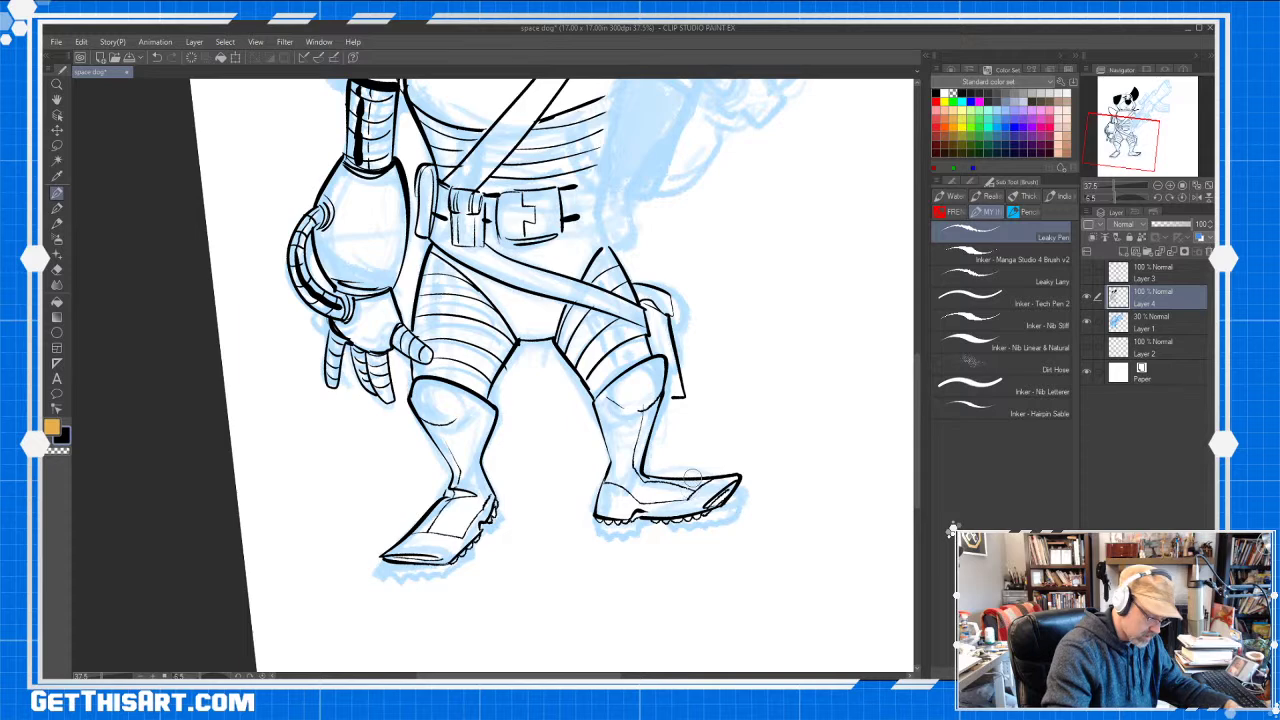
Add rough black shadow marks down the bands of both thighs and on the midriff bands under the chest plate
scroll(693, 478, "down", 3)
left_click_drag(490, 325, 512, 436)
key("p")
left_click_drag(526, 346, 514, 442)
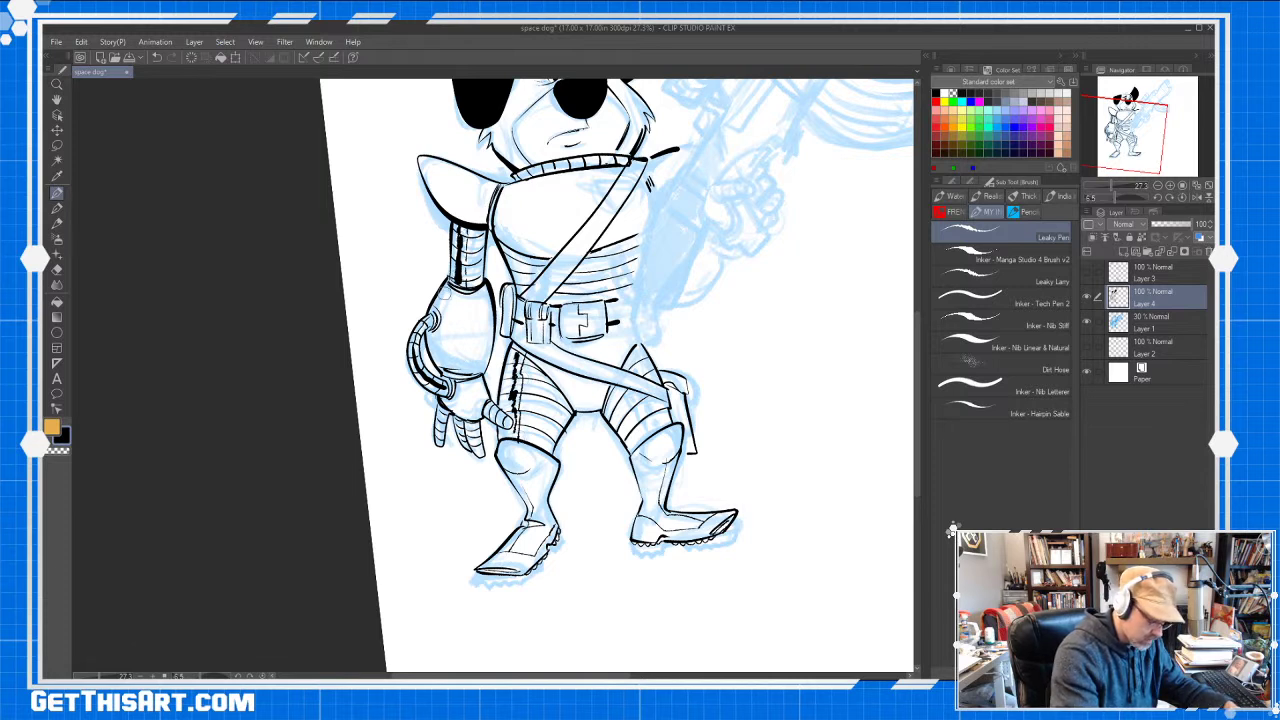
mouse_move(610, 388)
left_mouse_down()
mouse_move(652, 442)
mouse_move(624, 418)
mouse_move(650, 442)
mouse_move(642, 434)
left_mouse_up()
left_click_drag(650, 396, 636, 416)
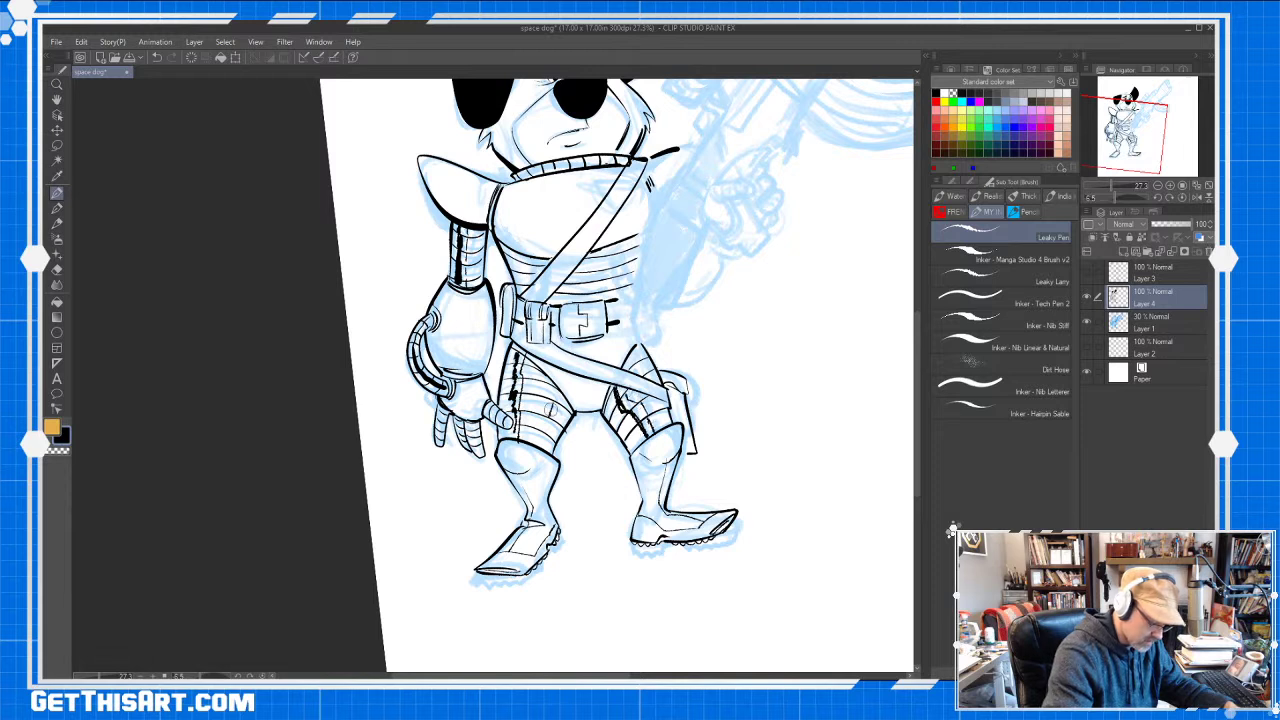
left_click_drag(558, 388, 552, 416)
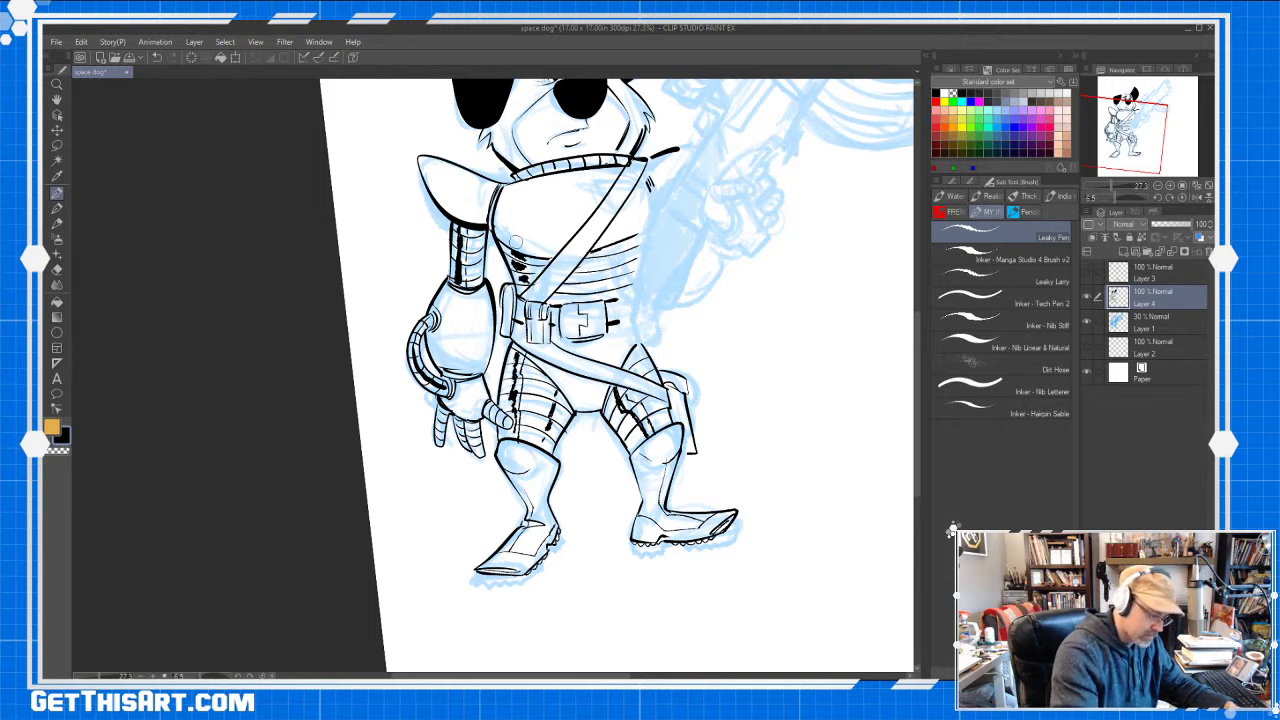
Ink the thumb side and first segmented finger of the rifle hand, using the Inker - Manga Studio 4 Brush v2
key("h")
scroll(695, 220, "down", 2)
left_click_drag(803, 219, 631, 334)
scroll(631, 334, "up", 3)
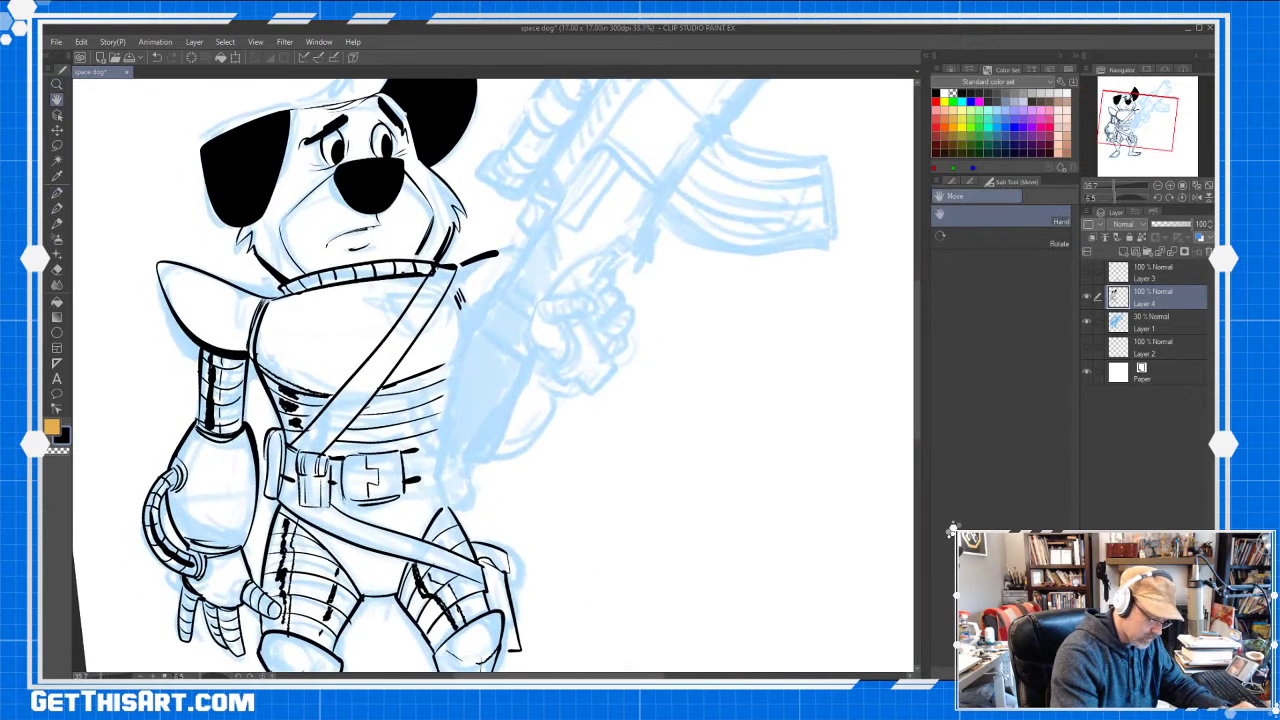
key("p")
mouse_move(548, 300)
left_mouse_down()
mouse_move(536, 316)
mouse_move(555, 326)
mouse_move(534, 322)
mouse_move(538, 358)
mouse_move(563, 335)
mouse_move(568, 297)
mouse_move(596, 304)
mouse_move(575, 318)
mouse_move(570, 306)
mouse_move(598, 308)
mouse_move(580, 292)
mouse_move(572, 316)
mouse_move(554, 294)
mouse_move(536, 336)
mouse_move(540, 312)
left_mouse_up()
left_click(1003, 255)
mouse_move(609, 284)
left_mouse_down()
mouse_move(616, 294)
mouse_move(598, 308)
mouse_move(585, 300)
mouse_move(606, 290)
mouse_move(586, 298)
left_mouse_up()
left_click_drag(600, 288, 592, 308)
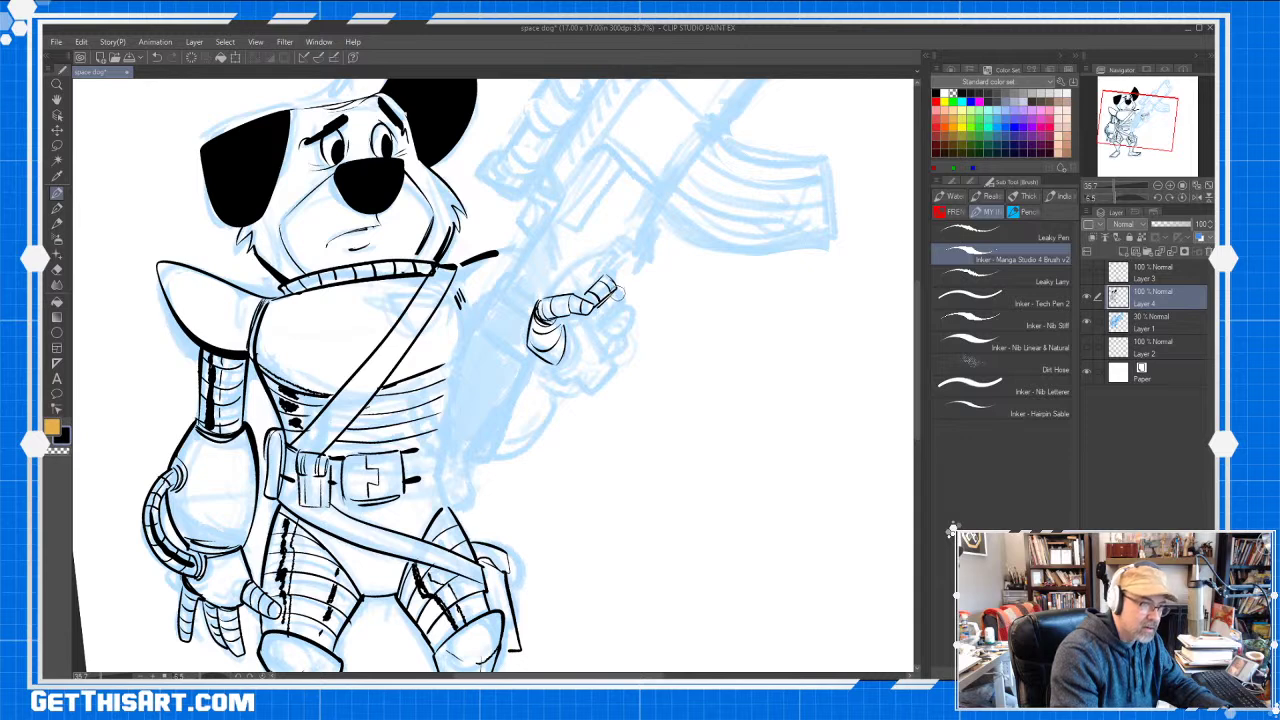
Ink the rifle hand's remaining fingers, the grip's lower end, and the wrist and forearm curve
mouse_move(615, 292)
left_mouse_down()
mouse_move(624, 322)
mouse_move(600, 330)
left_mouse_up()
mouse_move(598, 306)
left_mouse_down()
mouse_move(614, 292)
mouse_move(604, 327)
left_mouse_up()
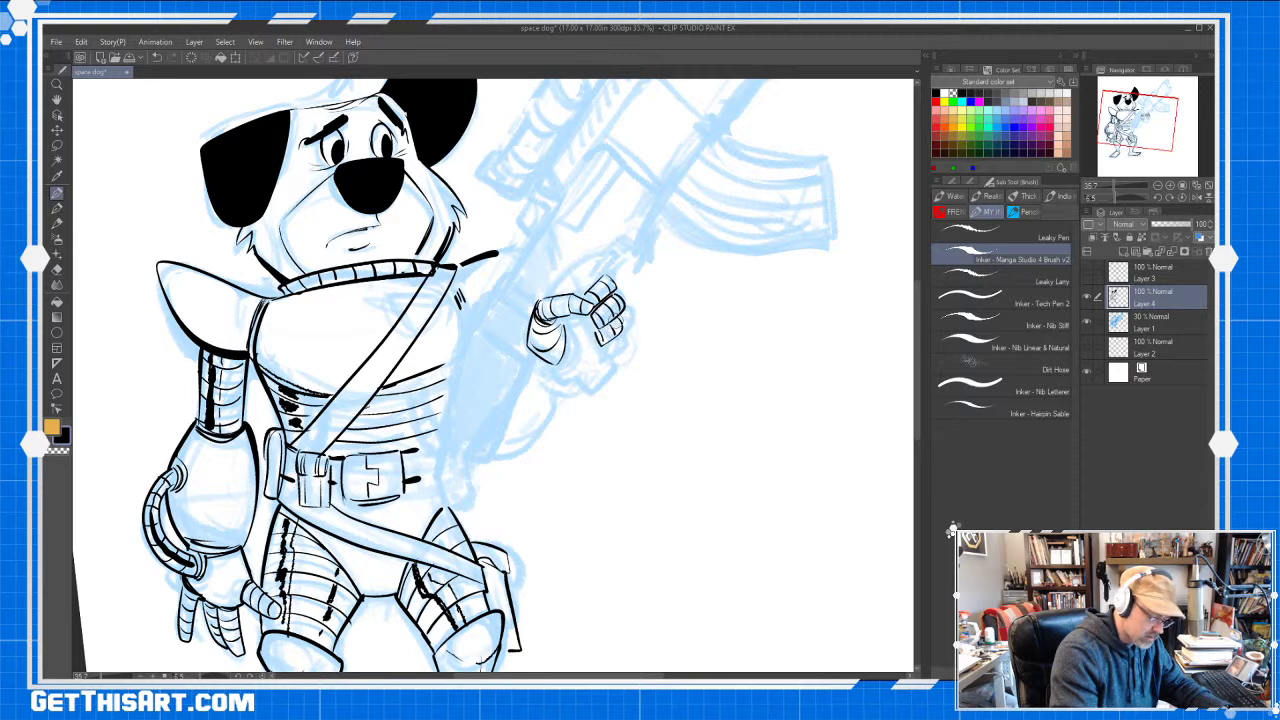
mouse_move(609, 342)
left_mouse_down()
mouse_move(614, 358)
mouse_move(585, 381)
mouse_move(576, 363)
mouse_move(499, 456)
left_mouse_up()
Ink the torso's rifle-side edge from the shoulder to the waist and the pouch at that end of the belt
left_click_drag(455, 279, 466, 304)
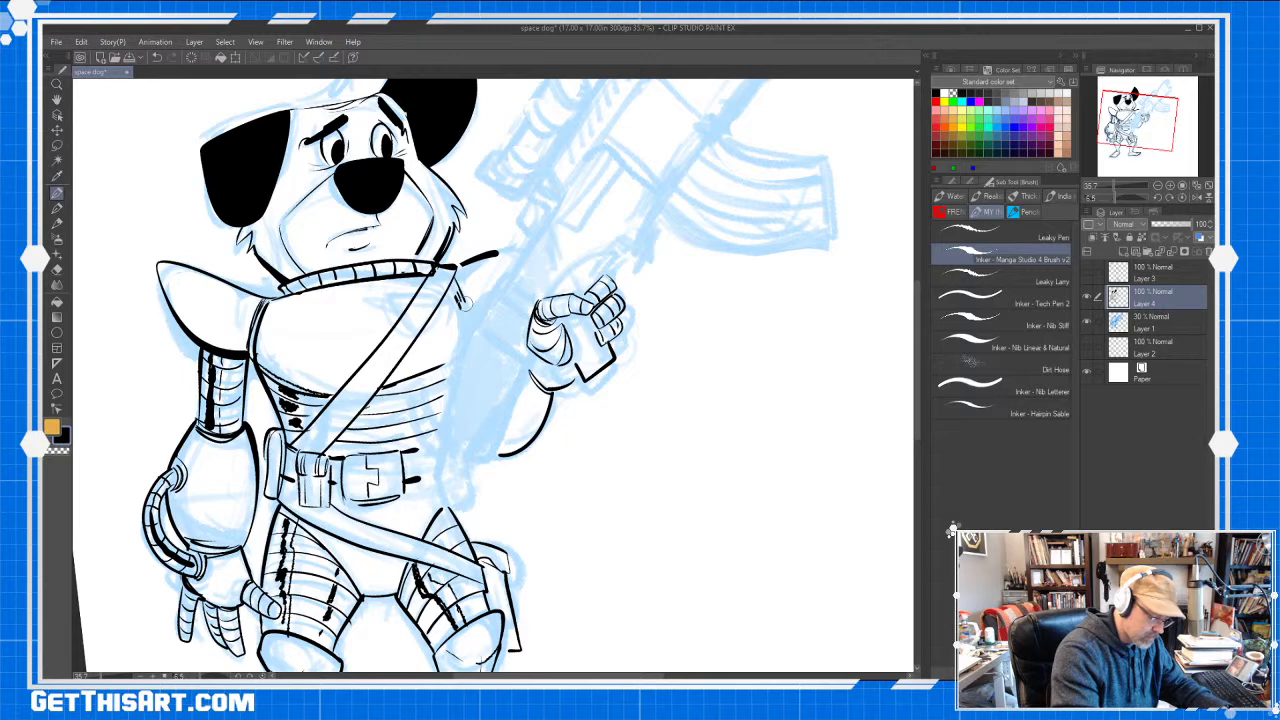
key("ctrl+minus")
key("space")
mouse_move(669, 367)
left_mouse_down()
mouse_move(749, 320)
mouse_move(715, 262)
mouse_move(637, 360)
mouse_move(620, 411)
left_mouse_up()
key("ctrl+space")
left_click_drag(487, 387, 550, 385)
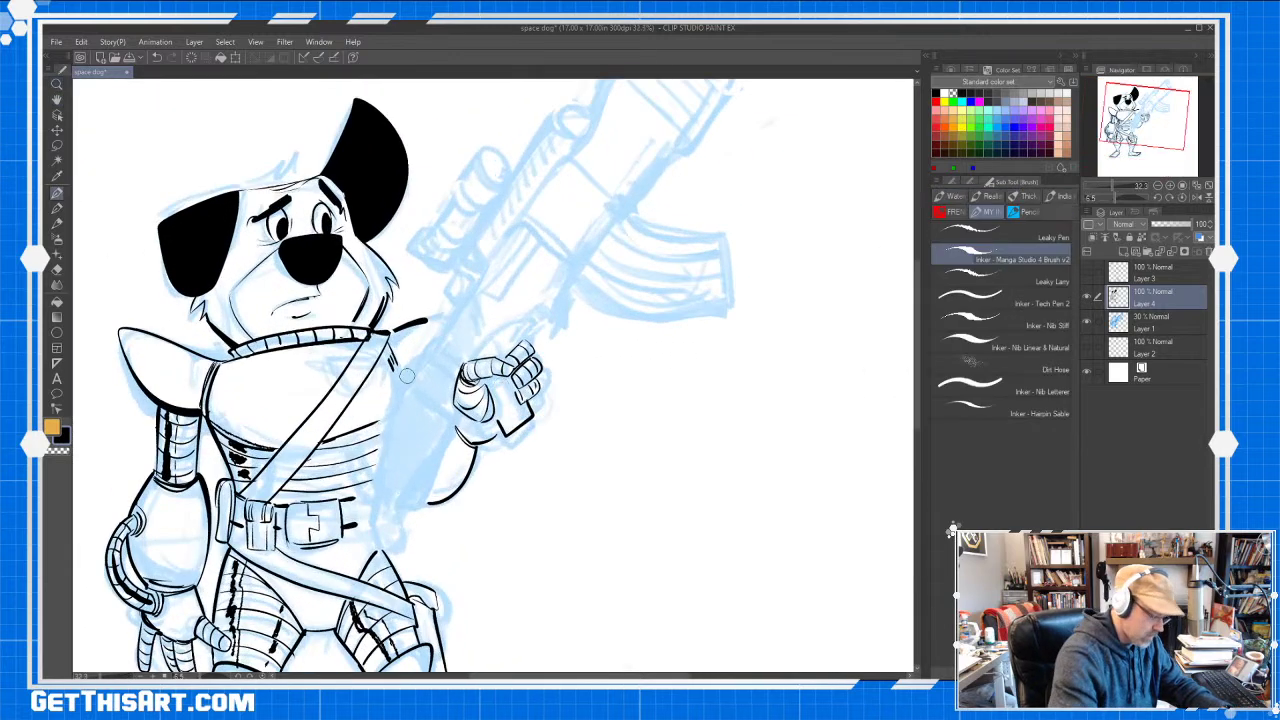
mouse_move(390, 336)
left_mouse_down()
mouse_move(398, 386)
mouse_move(372, 505)
mouse_move(396, 508)
mouse_move(402, 546)
left_mouse_up()
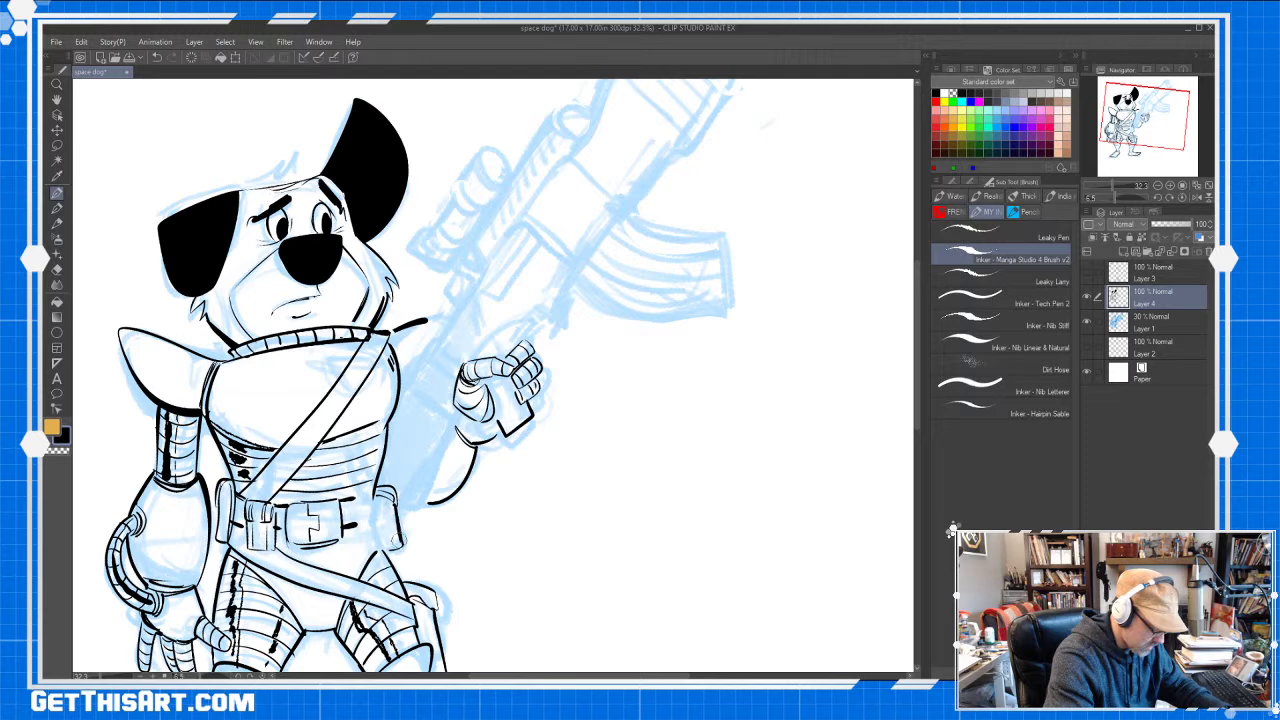
Ink the small buckled belt pouch on the rifle side and fill in the black shadow on the opposite midriff edge
mouse_move(356, 495)
left_mouse_down()
mouse_move(361, 531)
mouse_move(371, 500)
left_mouse_up()
mouse_move(250, 516)
left_mouse_down()
mouse_move(270, 516)
mouse_move(258, 526)
left_mouse_up()
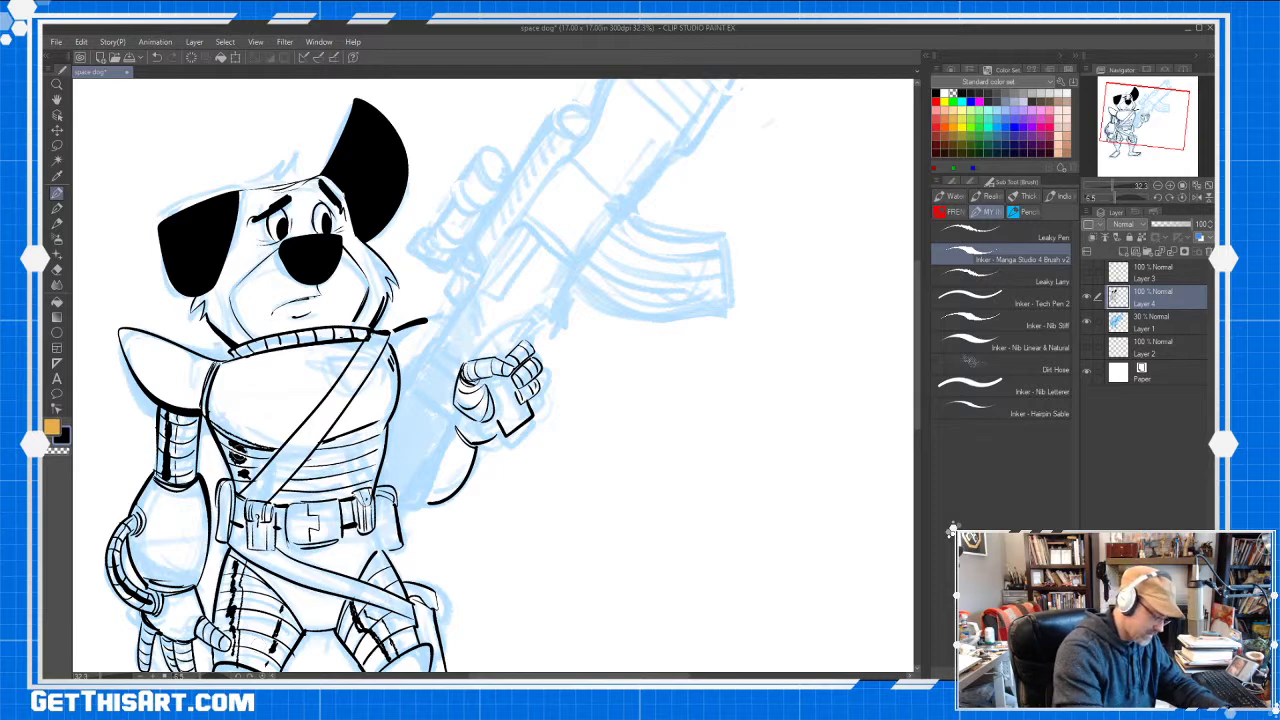
mouse_move(232, 449)
left_mouse_down()
mouse_move(246, 452)
mouse_move(250, 482)
left_mouse_up()
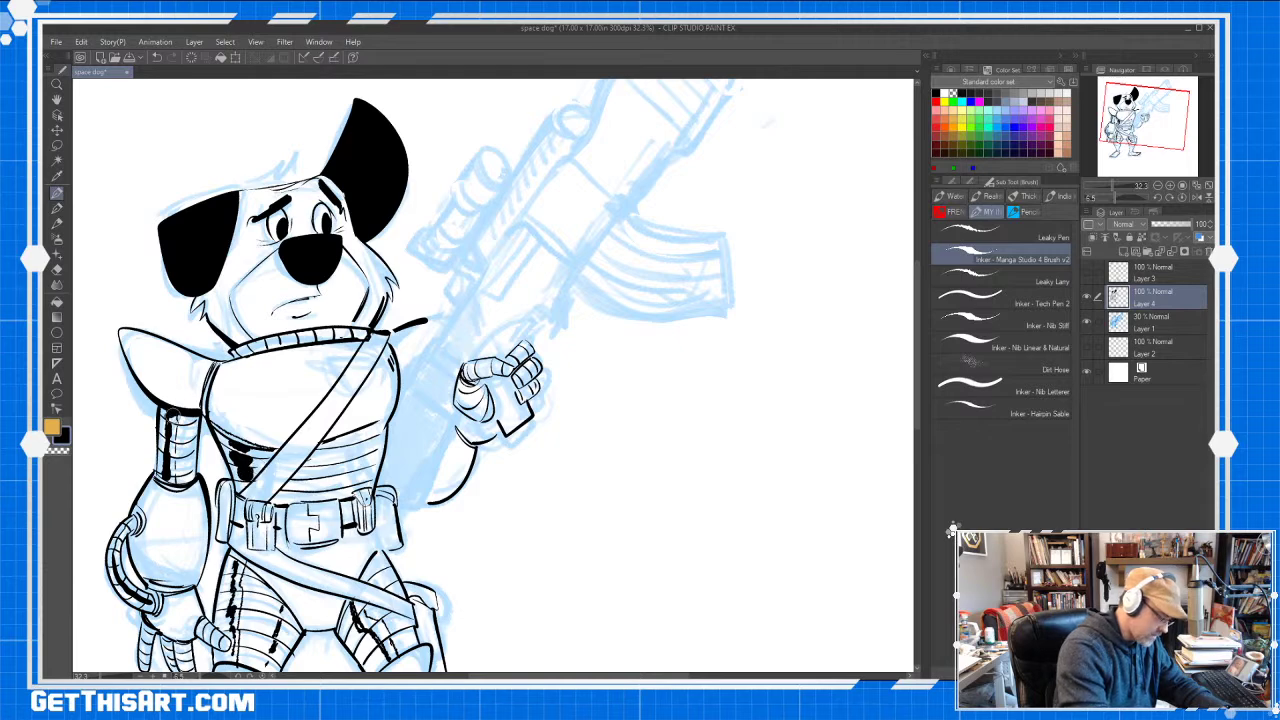
Add black shadow patches to the hanging arm's segmented upper sleeve and black spots along the collar segments
left_click_drag(166, 438, 174, 456)
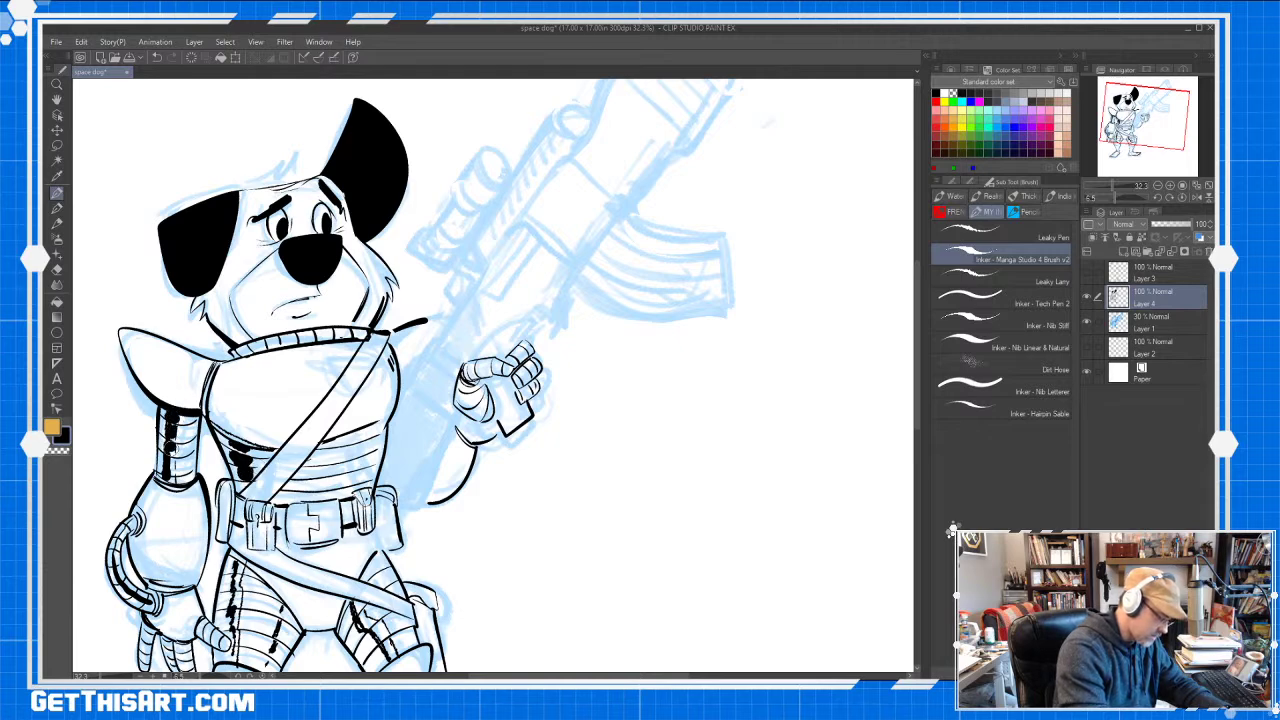
left_click_drag(181, 422, 183, 478)
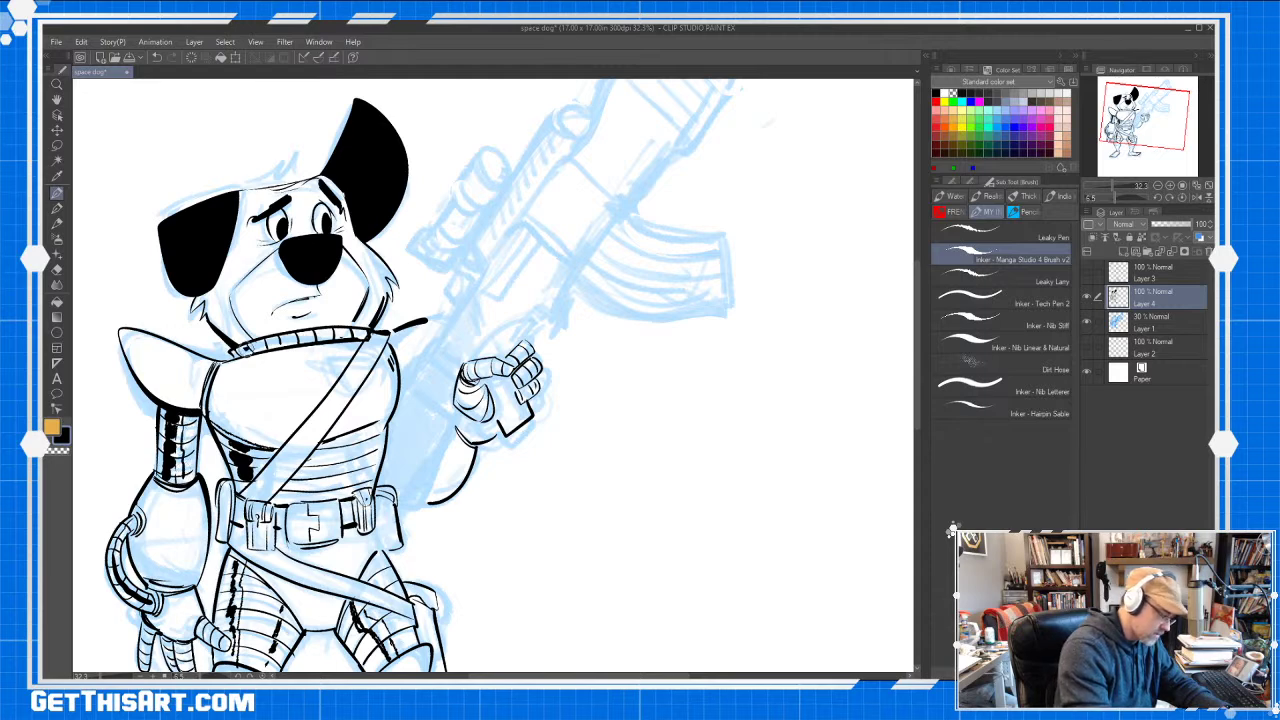
left_click_drag(276, 339, 278, 347)
left_click(296, 341)
left_click(308, 339)
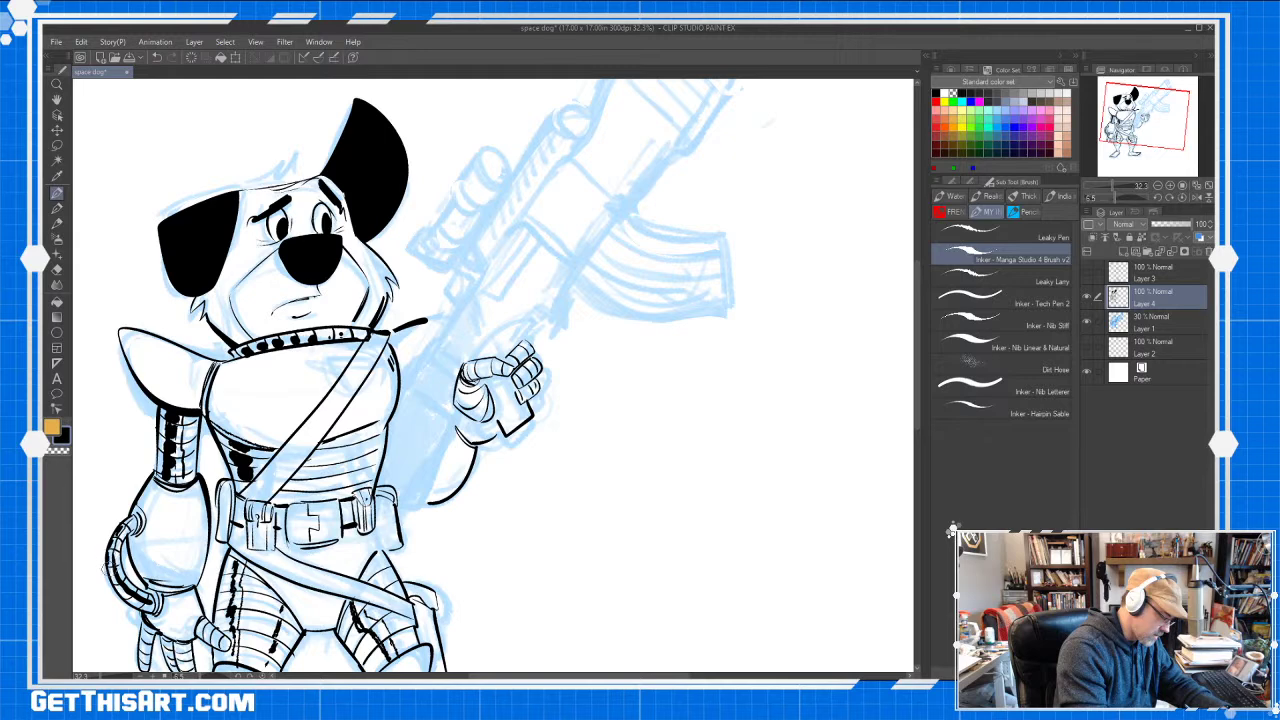
Thicken the forearm hose with black shading and ink the curved contour lines down the hanging arm's forearm armour
left_click_drag(104, 566, 118, 590)
left_click_drag(139, 541, 145, 575)
left_click_drag(144, 510, 158, 478)
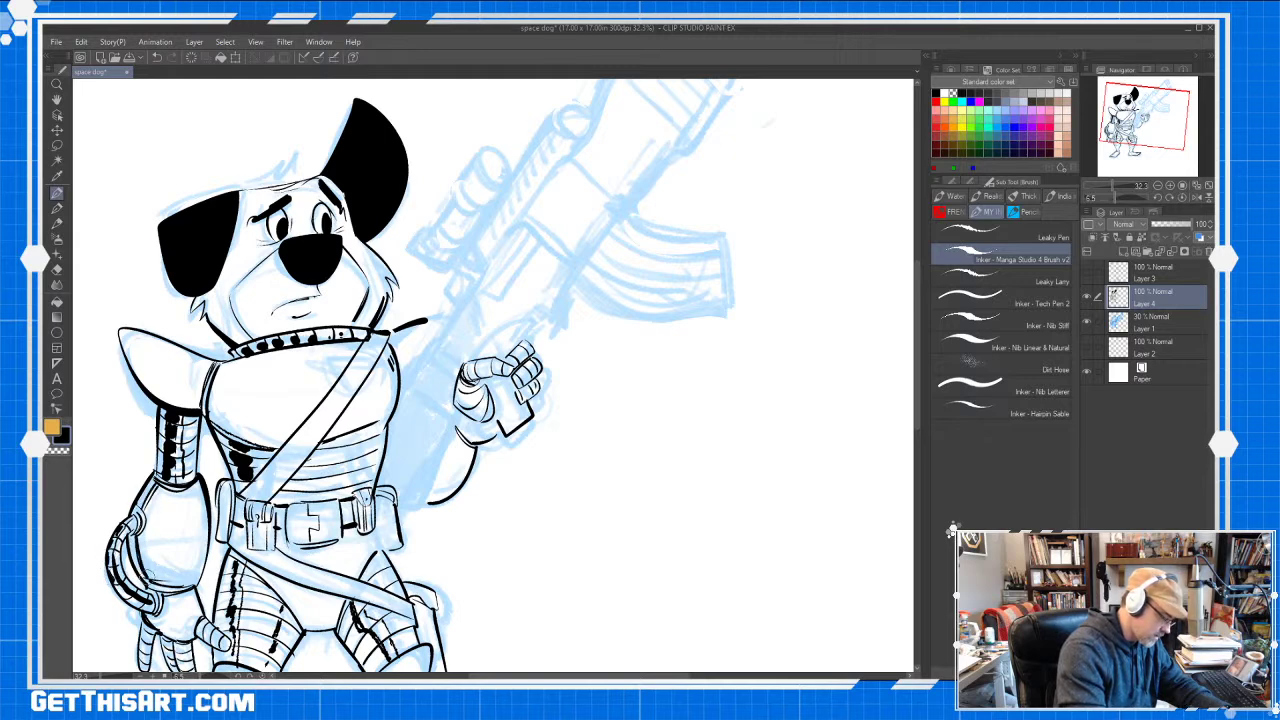
mouse_move(132, 536)
left_mouse_down()
mouse_move(156, 592)
mouse_move(170, 484)
left_mouse_up()
left_click_drag(158, 596, 168, 500)
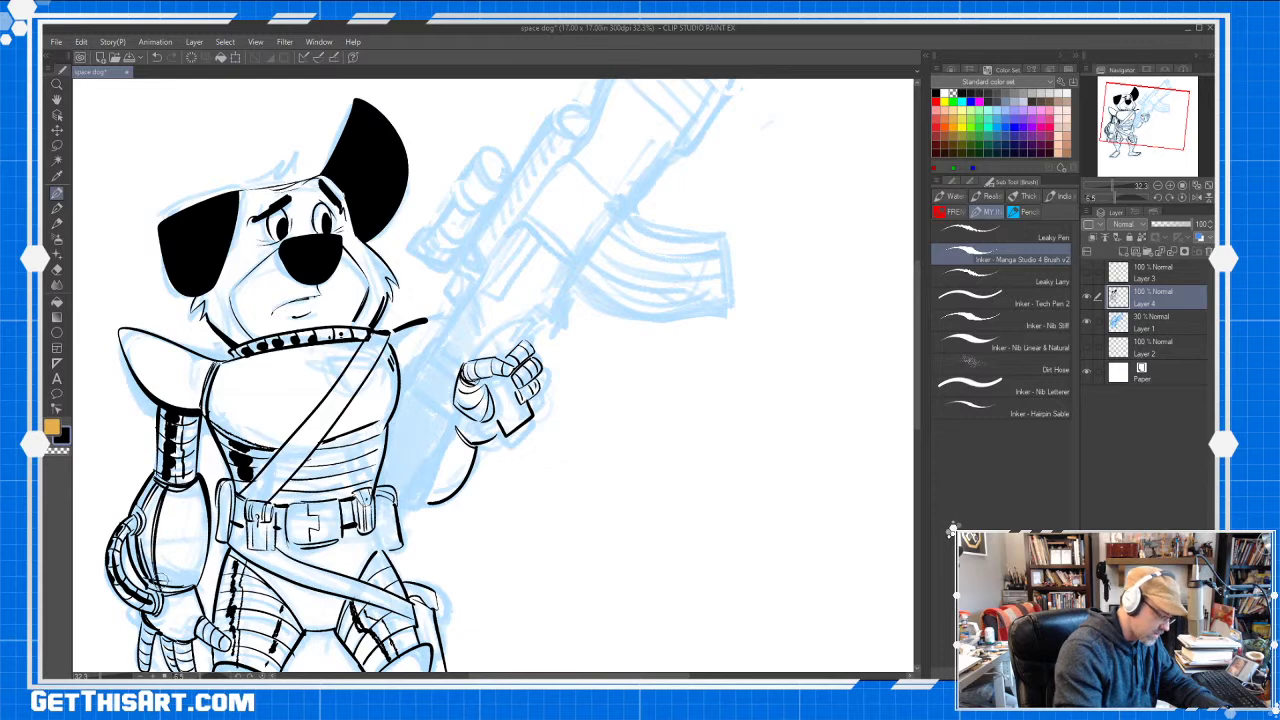
Black in the belt sections showing between the pouches
left_click_drag(510, 435, 503, 371)
left_click_drag(460, 425, 492, 397)
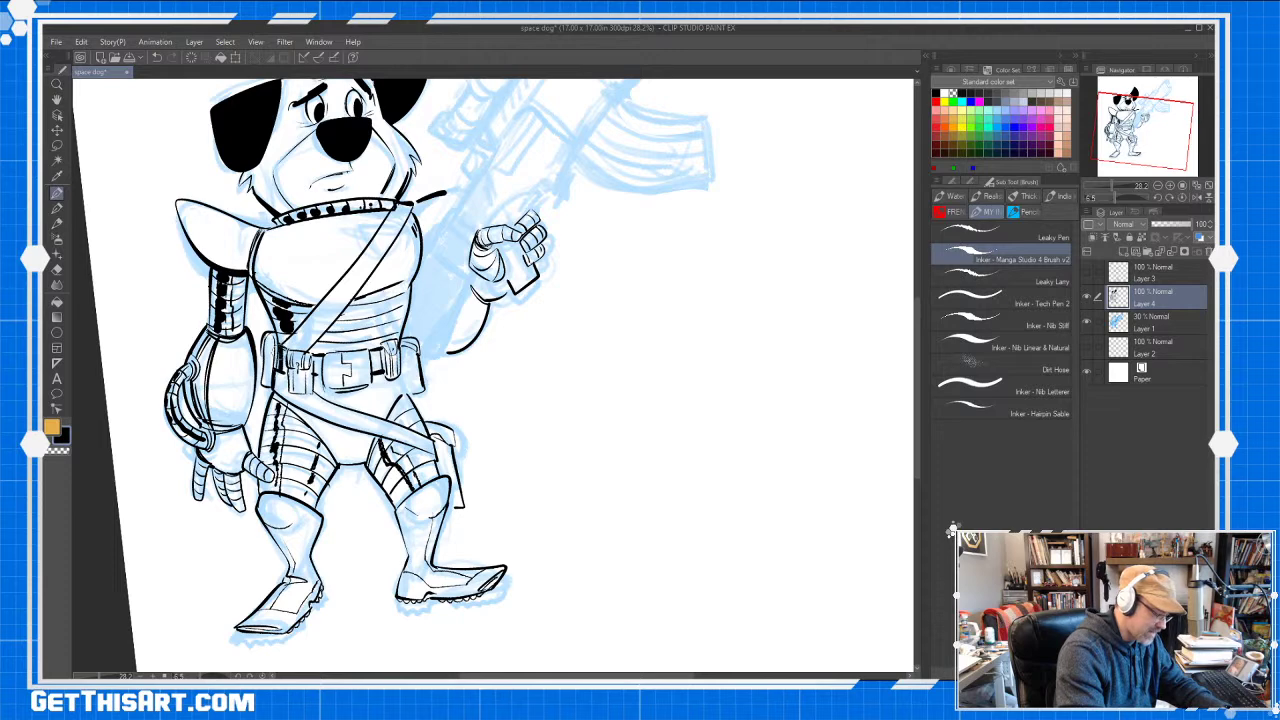
mouse_move(279, 348)
left_mouse_down()
mouse_move(278, 372)
mouse_move(278, 346)
mouse_move(320, 380)
mouse_move(405, 358)
left_mouse_up()
Fill the diagonal chest strap and its continuation across the hips with solid black
key("ctrl+space")
left_click_drag(642, 217, 577, 263)
key("space")
key("ctrl+space")
mouse_move(458, 332)
left_mouse_down()
mouse_move(486, 287)
mouse_move(476, 318)
left_mouse_up()
key("space")
key("ctrl+space")
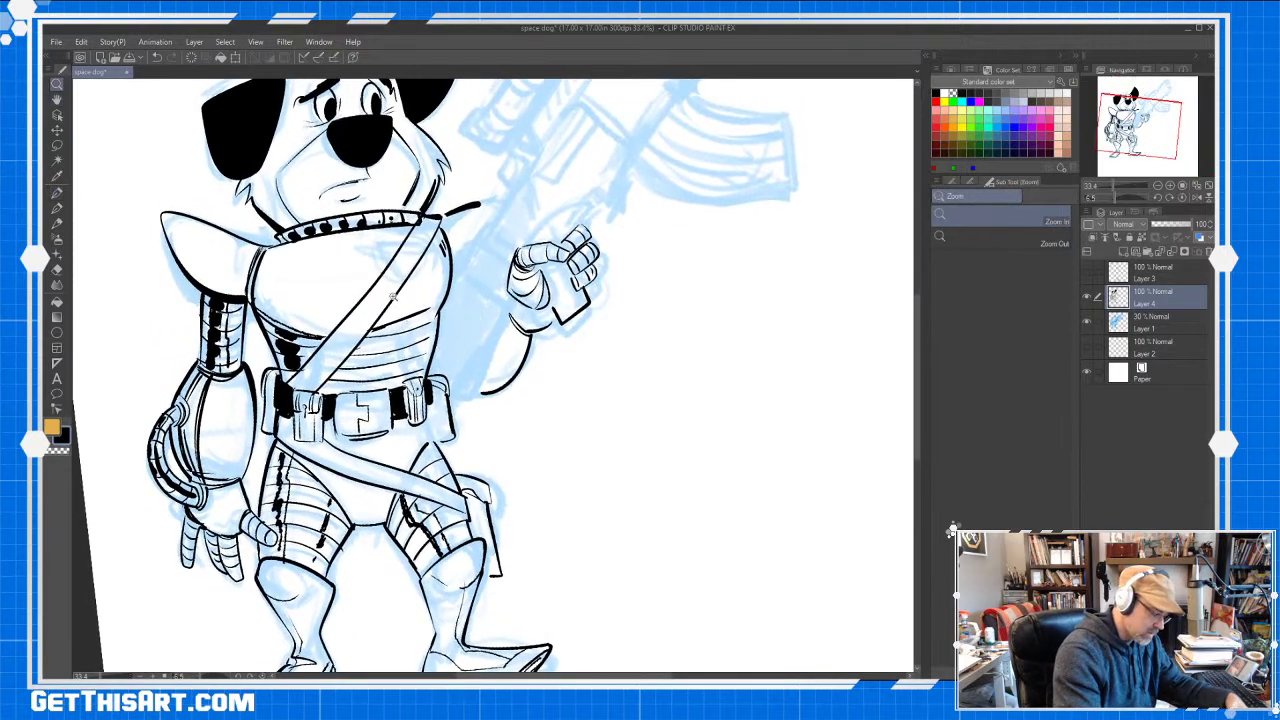
key("g")
left_click(394, 290)
left_click(377, 464)
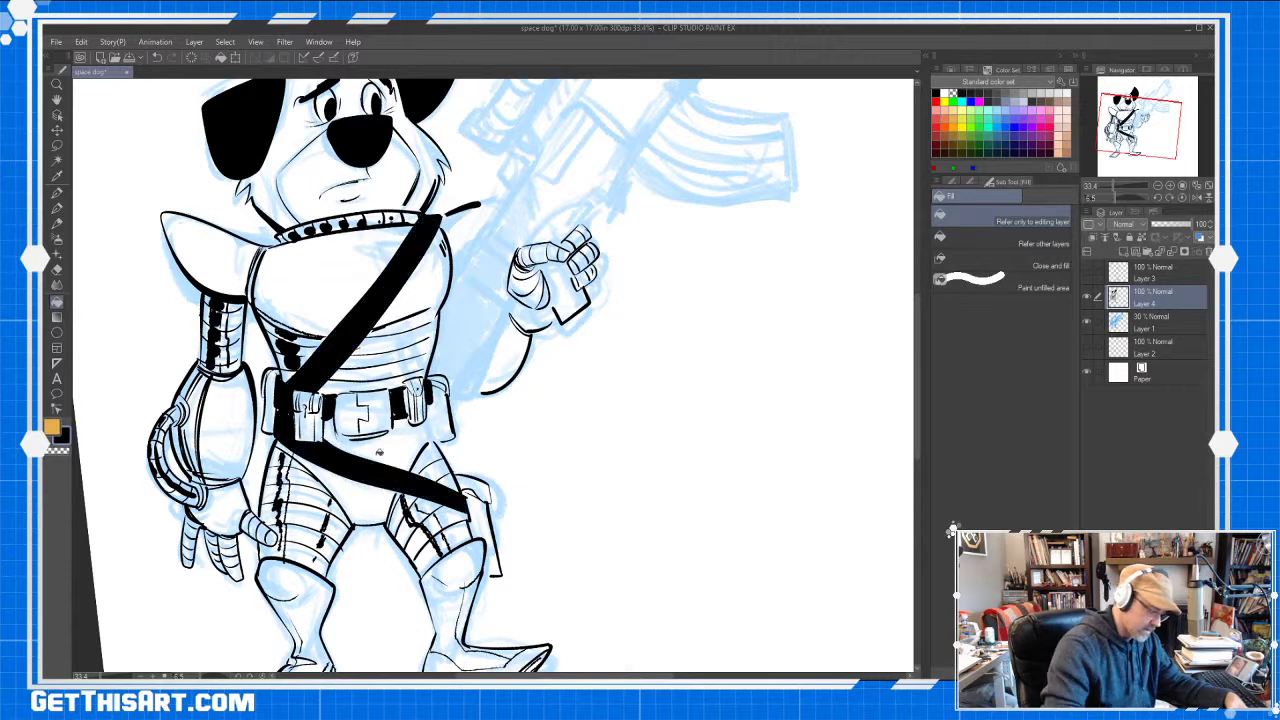
Ink a small bone emblem on the chest plate below the collar, on the hanging-arm side
scroll(714, 443, "down", 3)
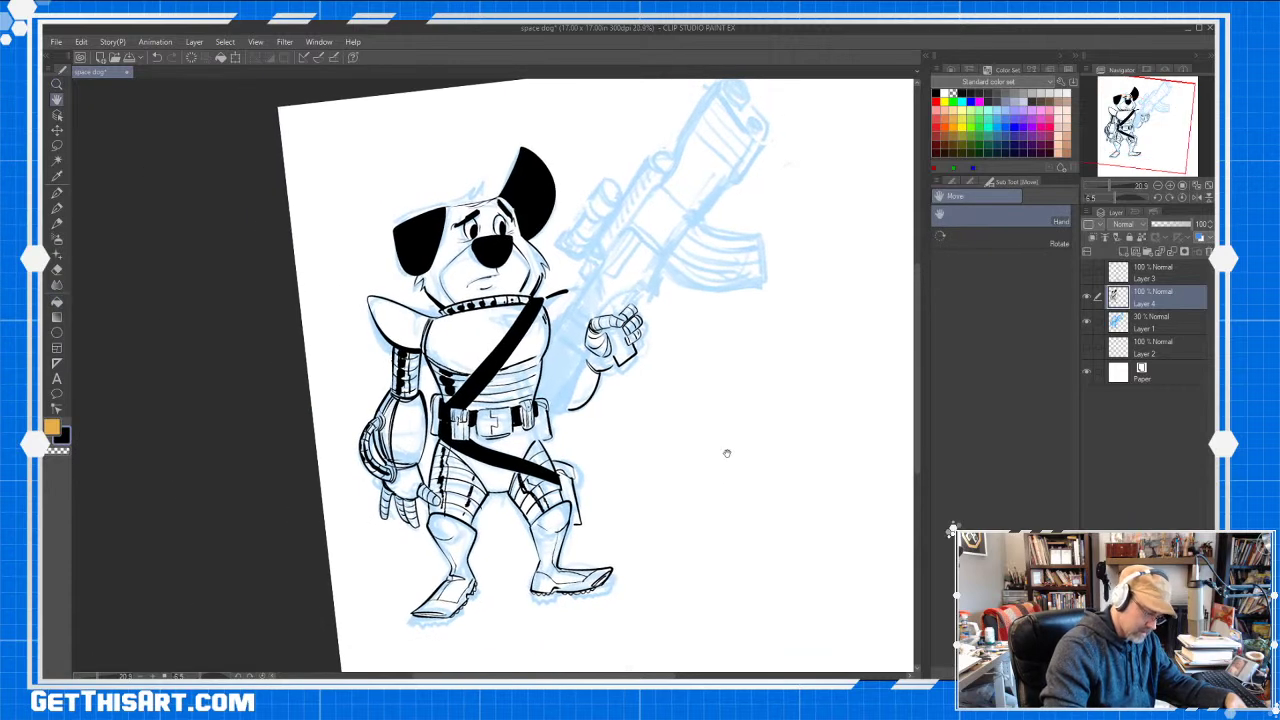
left_click_drag(727, 453, 621, 501)
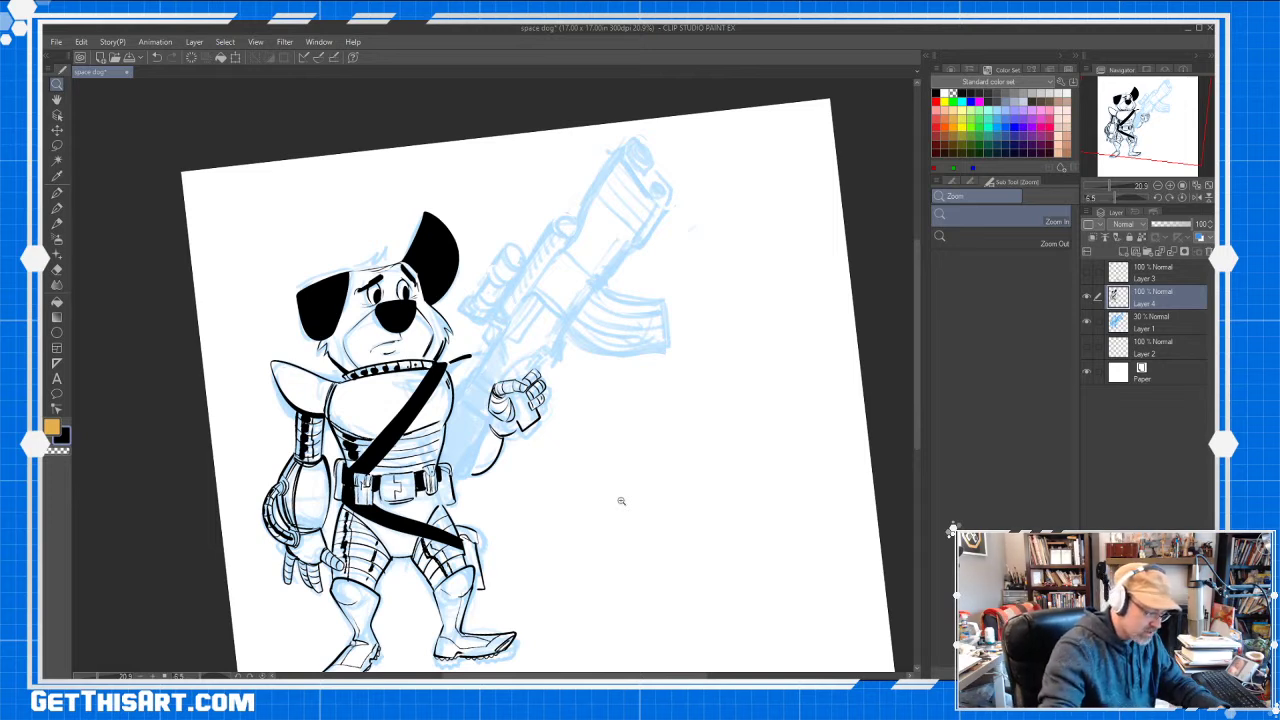
scroll(913, 304, "down", 2)
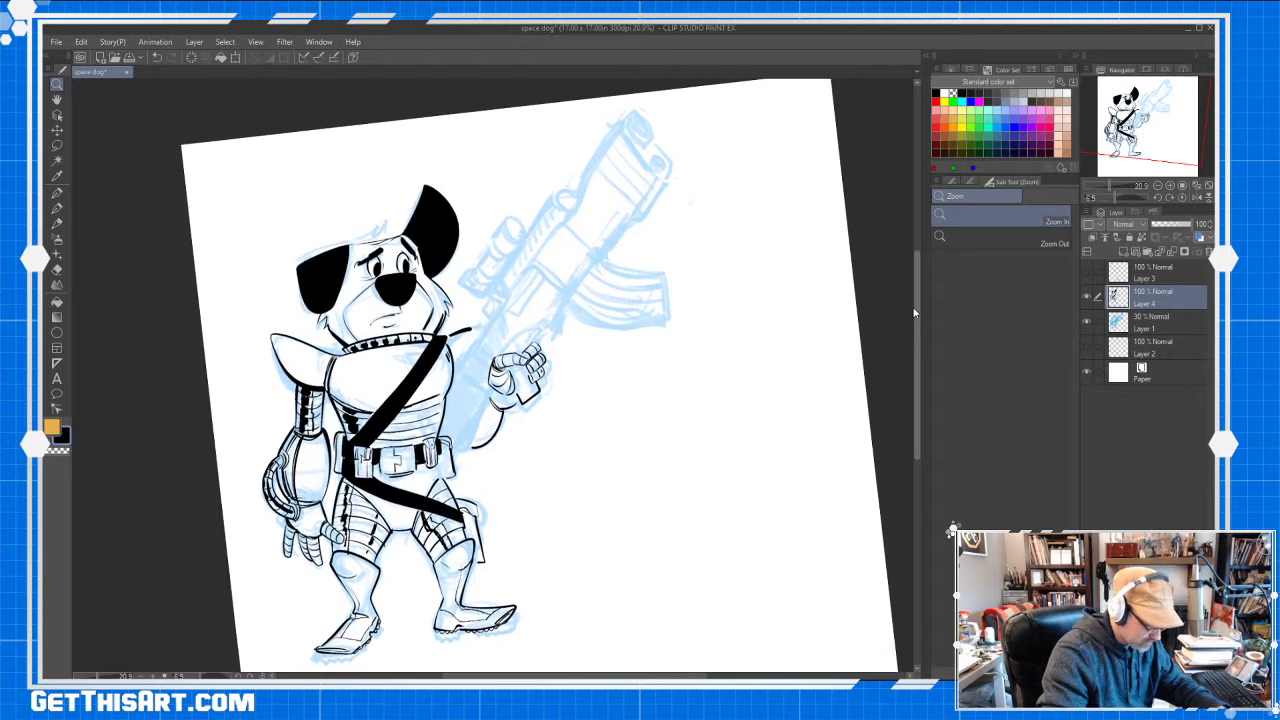
left_click(348, 384)
key("b")
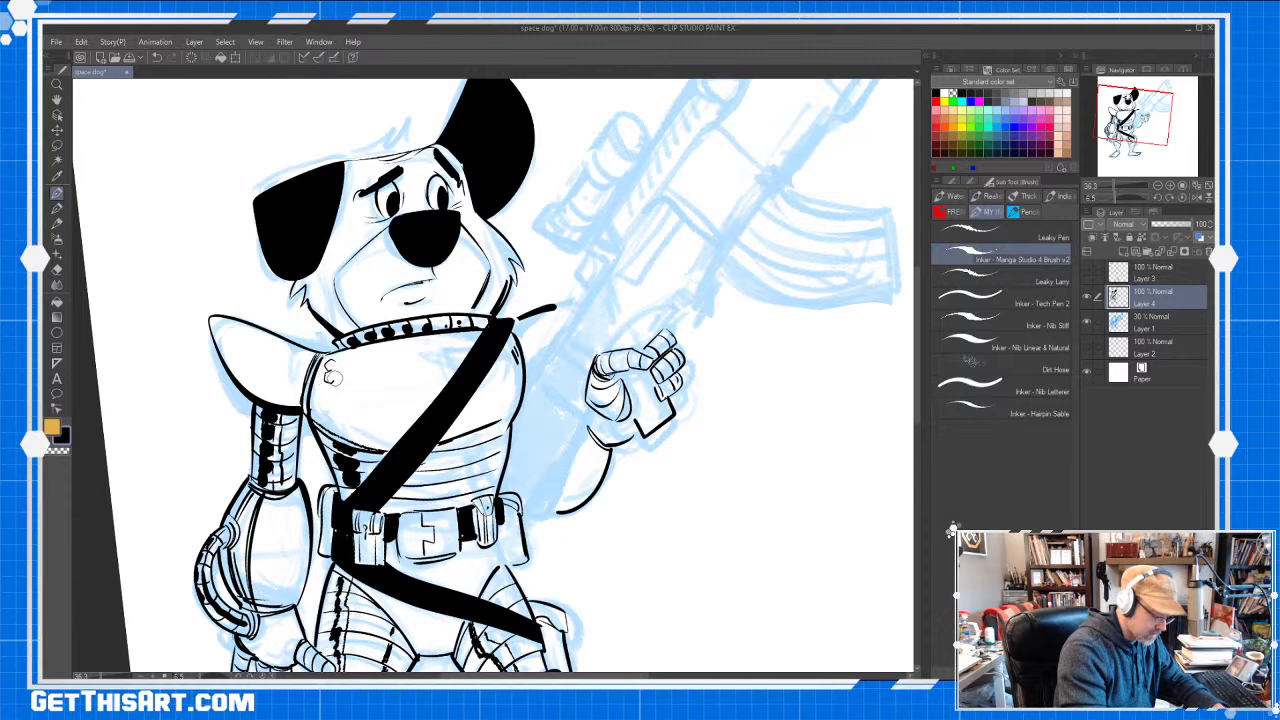
mouse_move(331, 366)
left_mouse_down()
mouse_move(376, 374)
mouse_move(376, 358)
left_mouse_up()
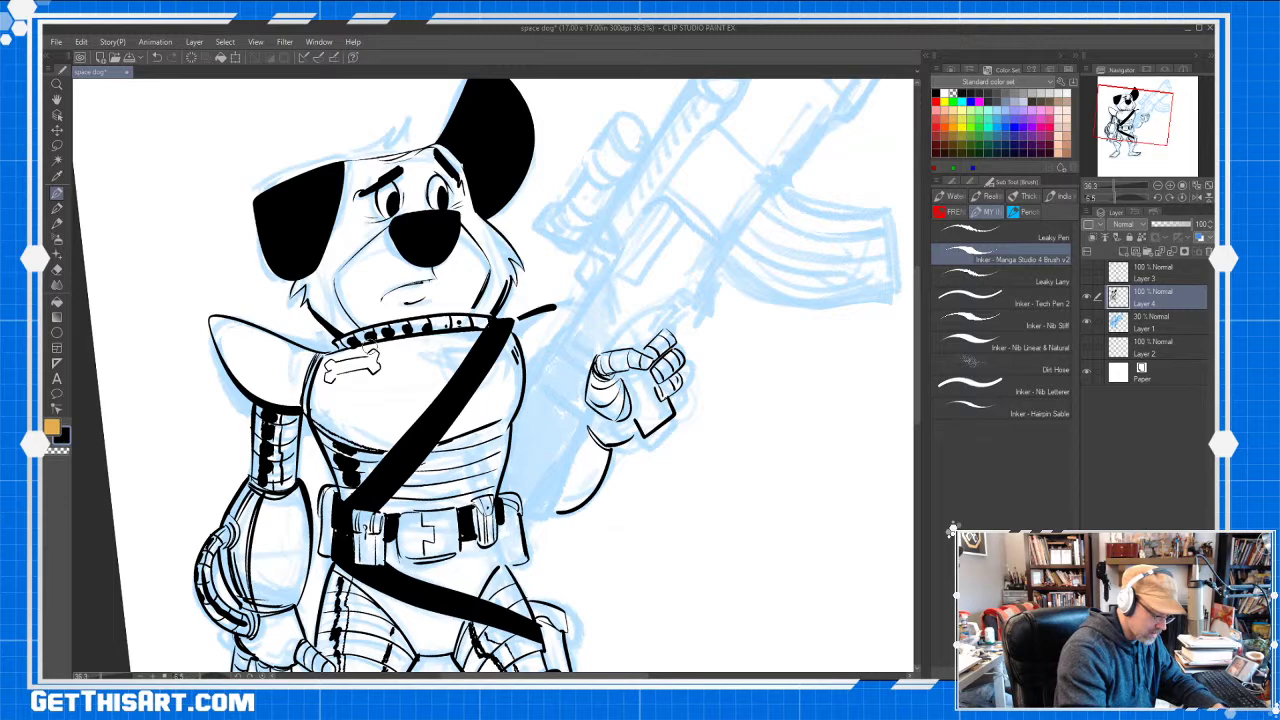
Ink the rifle's upper edge from the shoulder along the top rail to the rounded front end, plus the ridged scope mount
mouse_move(816, 299)
left_mouse_down()
mouse_move(663, 297)
mouse_move(614, 354)
mouse_move(680, 414)
left_mouse_up()
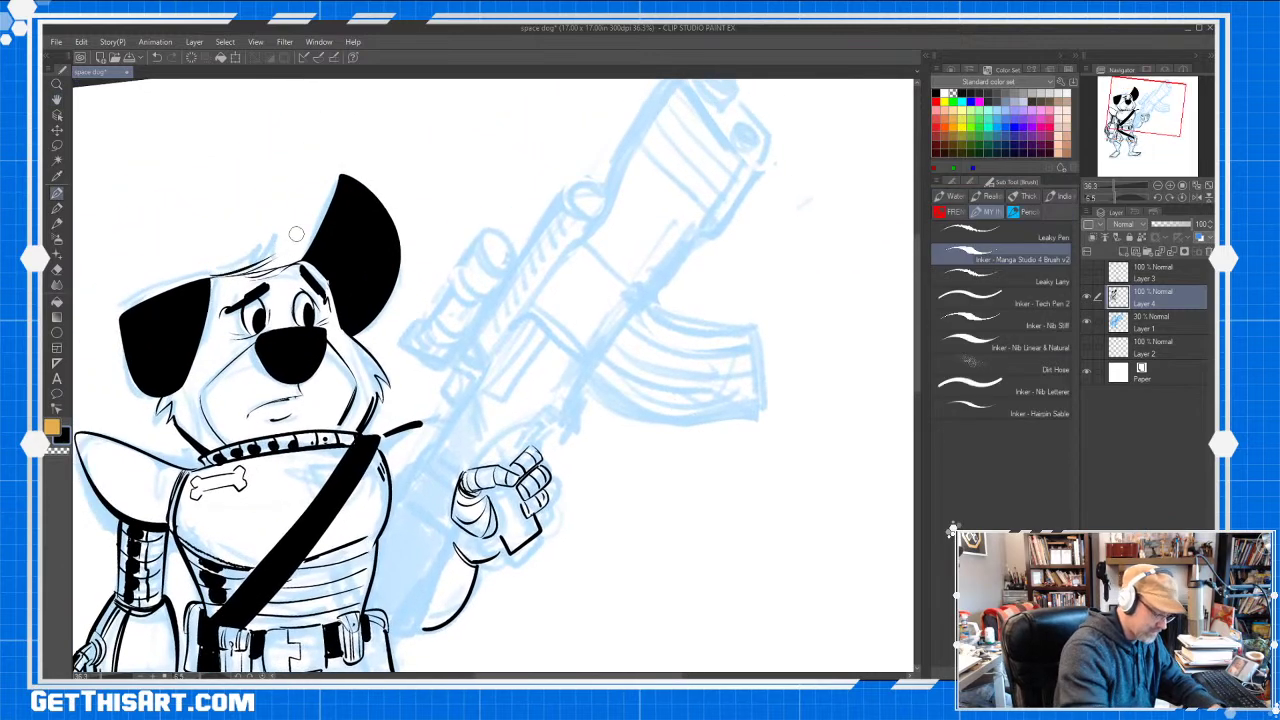
left_click_drag(402, 487, 485, 349)
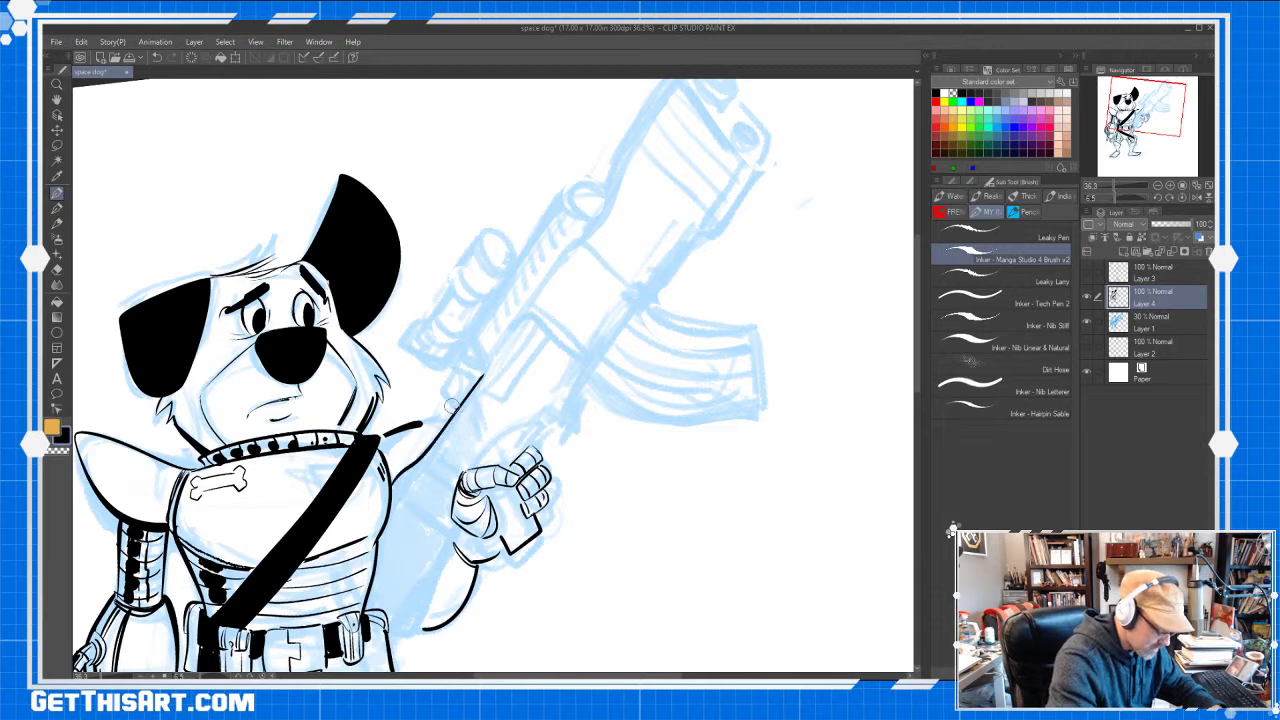
mouse_move(452, 405)
left_mouse_down()
mouse_move(481, 321)
mouse_move(503, 336)
mouse_move(495, 318)
mouse_move(562, 212)
left_mouse_up()
mouse_move(500, 300)
left_mouse_down()
mouse_move(588, 196)
mouse_move(588, 216)
left_mouse_up()
mouse_move(464, 338)
left_mouse_down()
mouse_move(488, 306)
mouse_move(458, 340)
mouse_move(476, 320)
mouse_move(472, 330)
left_mouse_up()
left_click_drag(486, 314, 462, 334)
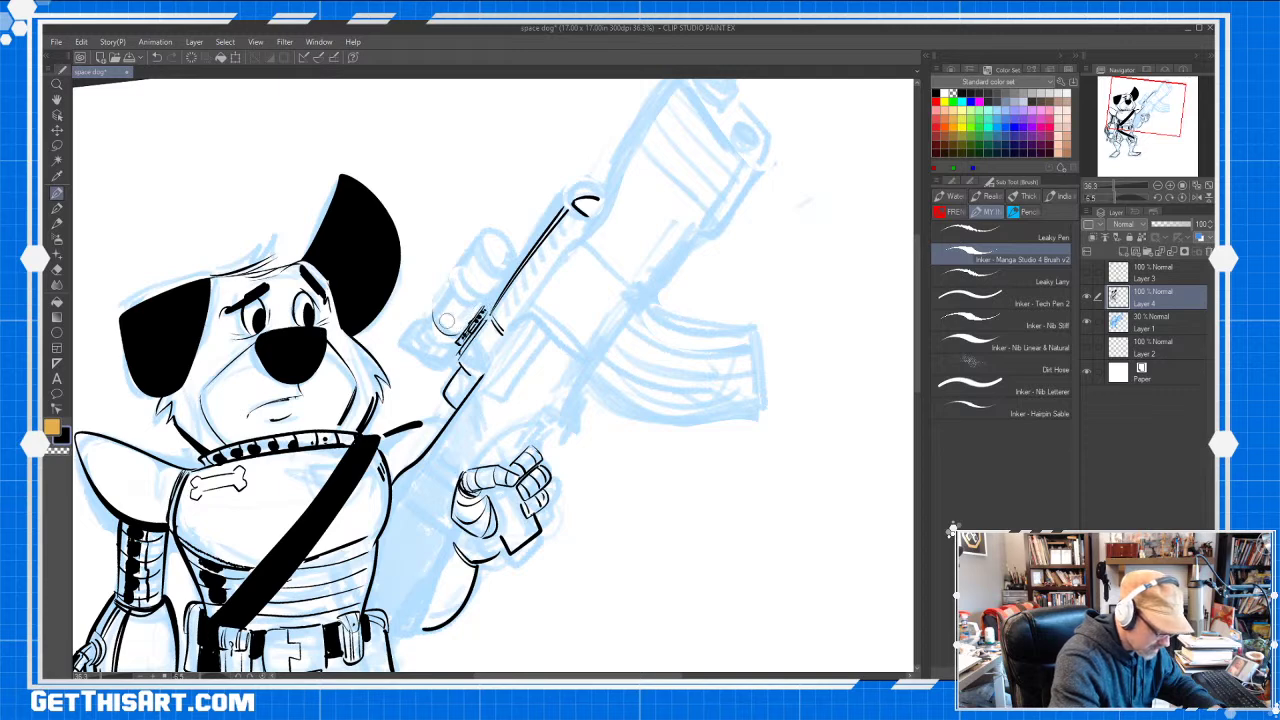
Ink the rifle scope with its flared eyepiece, banded tube and oval front lens
left_click_drag(433, 307, 454, 335)
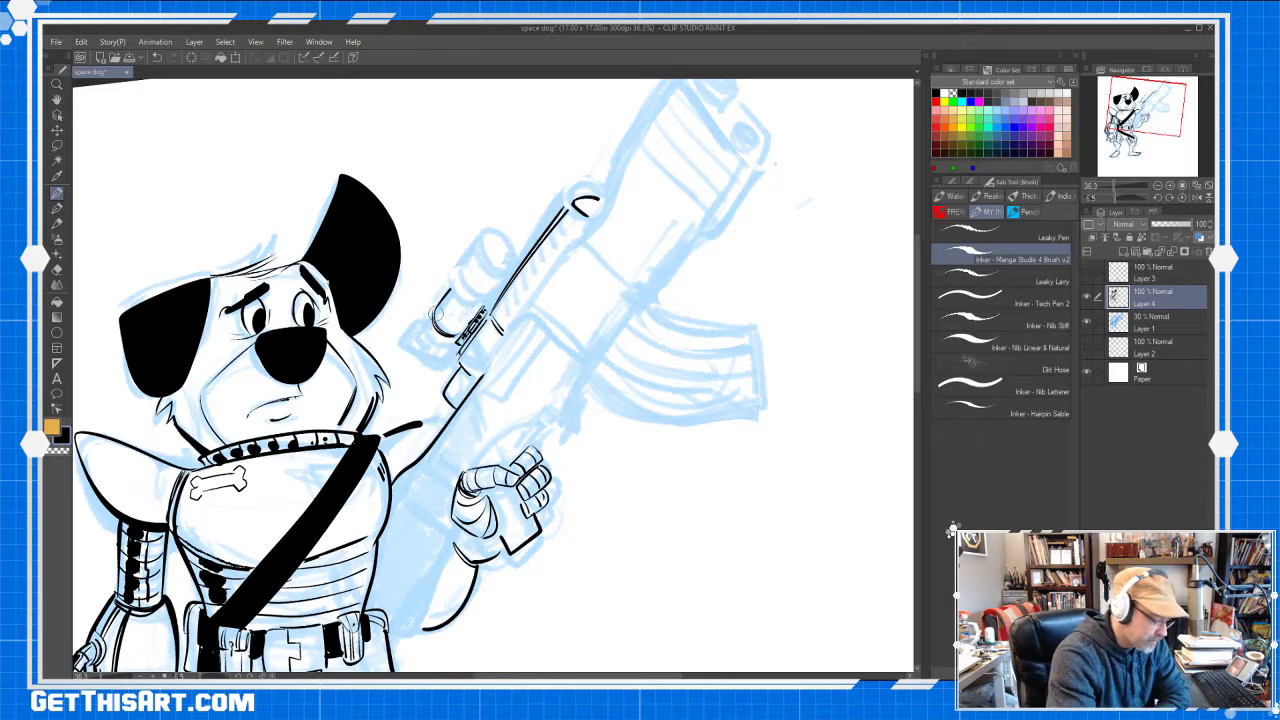
mouse_move(444, 296)
left_mouse_down()
mouse_move(428, 318)
mouse_move(448, 338)
mouse_move(412, 330)
mouse_move(408, 342)
mouse_move(455, 362)
mouse_move(468, 296)
mouse_move(476, 310)
left_mouse_up()
mouse_move(452, 262)
left_mouse_down()
mouse_move(460, 290)
mouse_move(484, 234)
mouse_move(512, 276)
left_mouse_up()
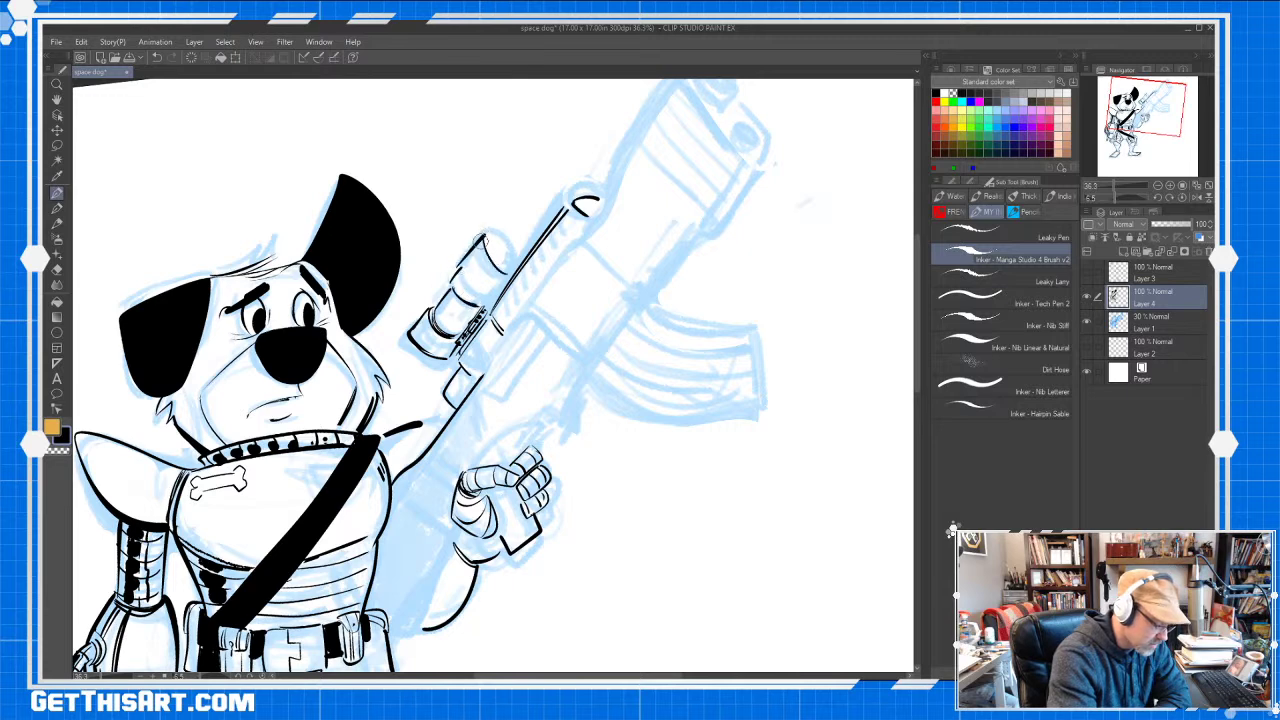
mouse_move(478, 236)
left_mouse_down()
mouse_move(470, 262)
mouse_move(490, 300)
mouse_move(472, 246)
mouse_move(510, 228)
left_mouse_up()
left_click_drag(500, 278, 511, 228)
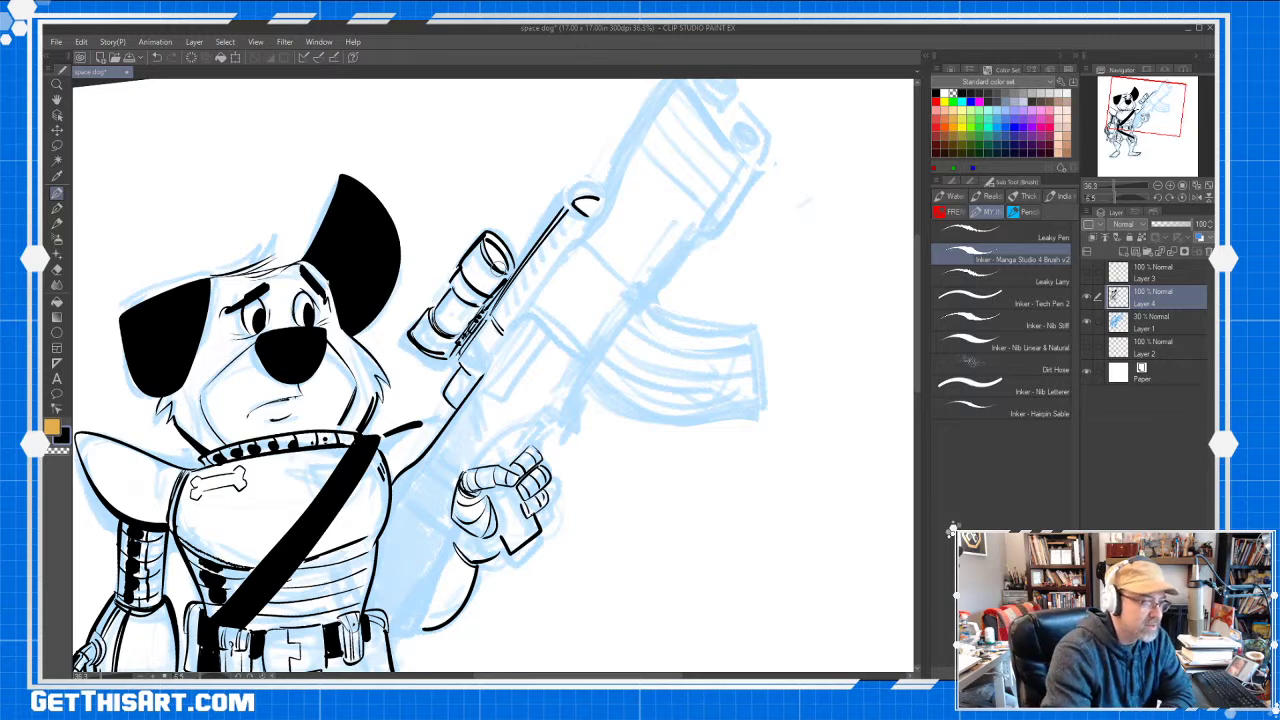
Ink the stock's lower edge, the receiver's side panel and the receiver's underside down to the trigger area
left_click_drag(917, 300, 917, 326)
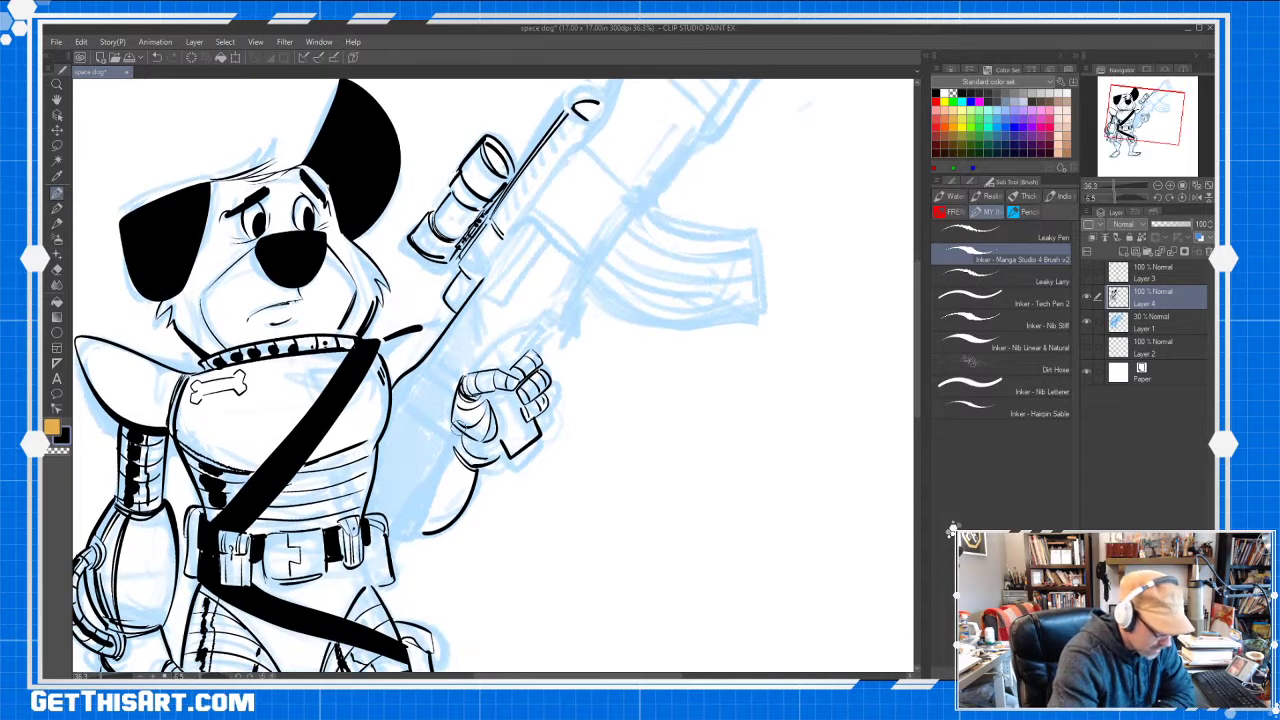
left_click_drag(462, 424, 396, 538)
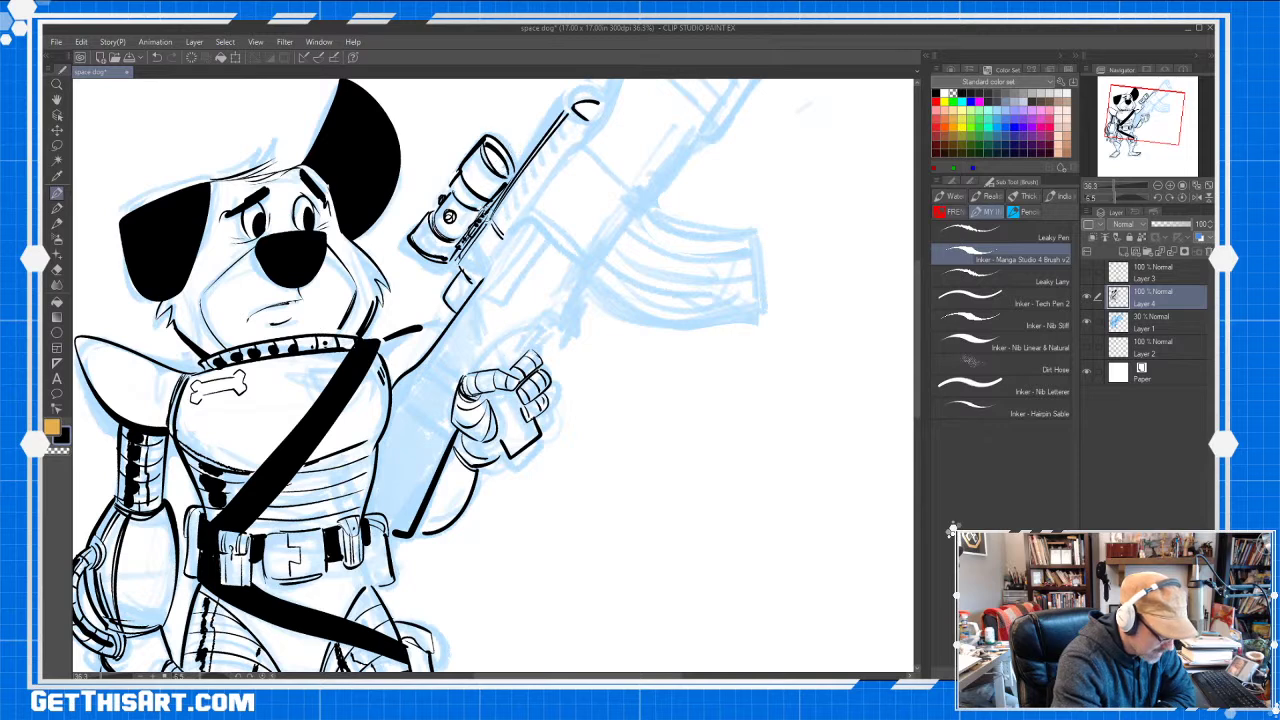
mouse_move(497, 262)
left_mouse_down()
mouse_move(522, 227)
mouse_move(485, 294)
mouse_move(547, 237)
mouse_move(506, 292)
mouse_move(549, 241)
mouse_move(532, 200)
mouse_move(588, 122)
left_mouse_up()
mouse_move(636, 209)
left_mouse_down()
mouse_move(577, 271)
mouse_move(636, 197)
left_mouse_up()
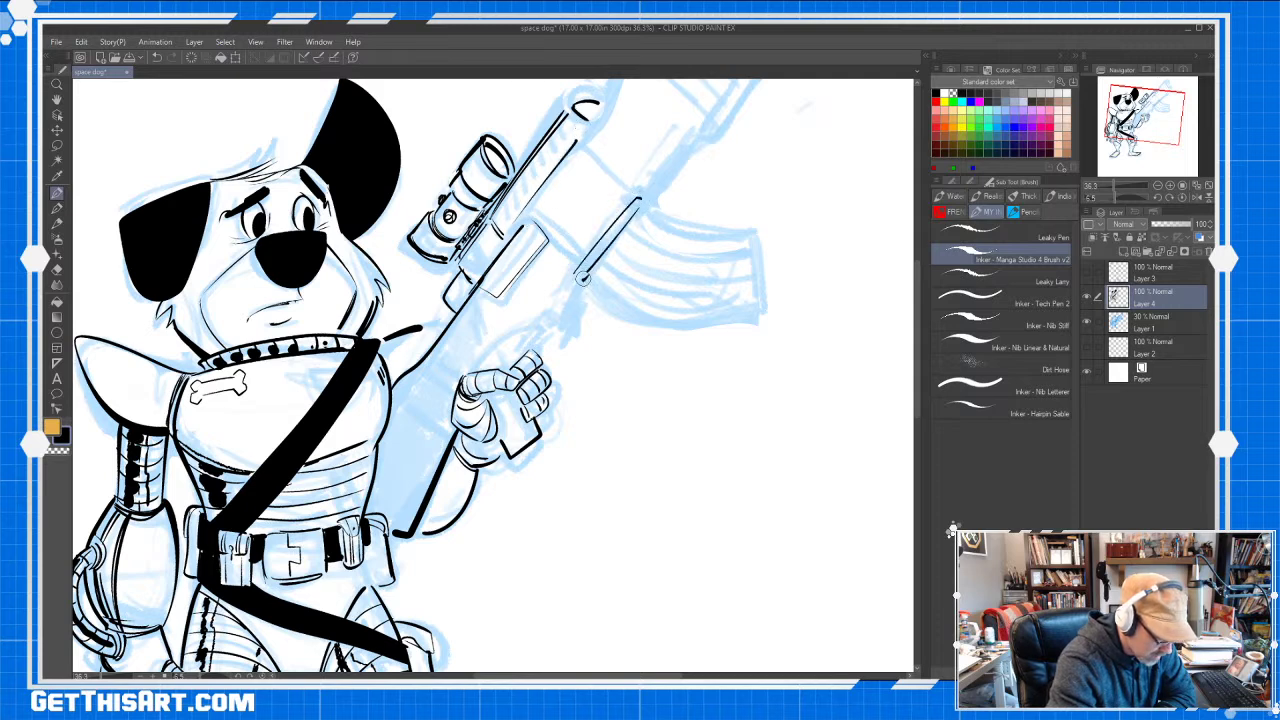
mouse_move(582, 278)
left_mouse_down()
mouse_move(566, 329)
mouse_move(504, 367)
mouse_move(531, 328)
mouse_move(513, 350)
mouse_move(526, 352)
mouse_move(510, 350)
mouse_move(549, 352)
left_mouse_up()
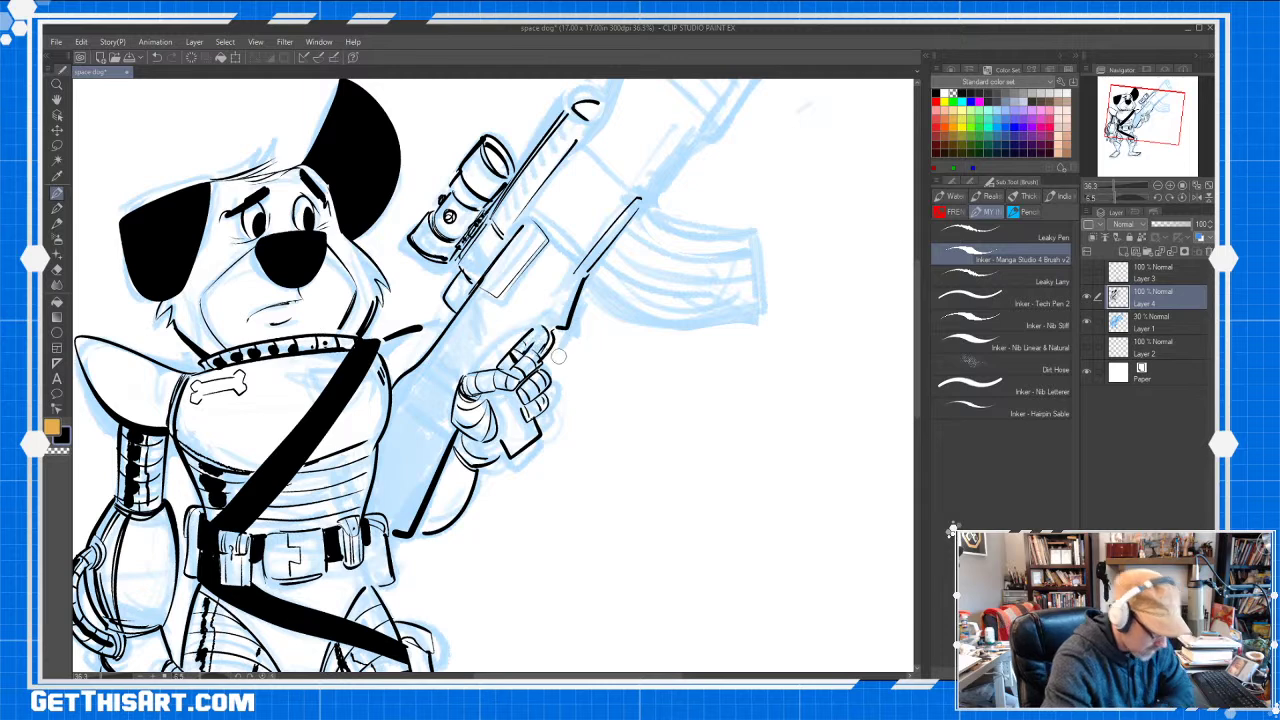
Erase the rifle hand's outer fingers with the Hard eraser and ink the grip's upper curve up to the magazine
key("e")
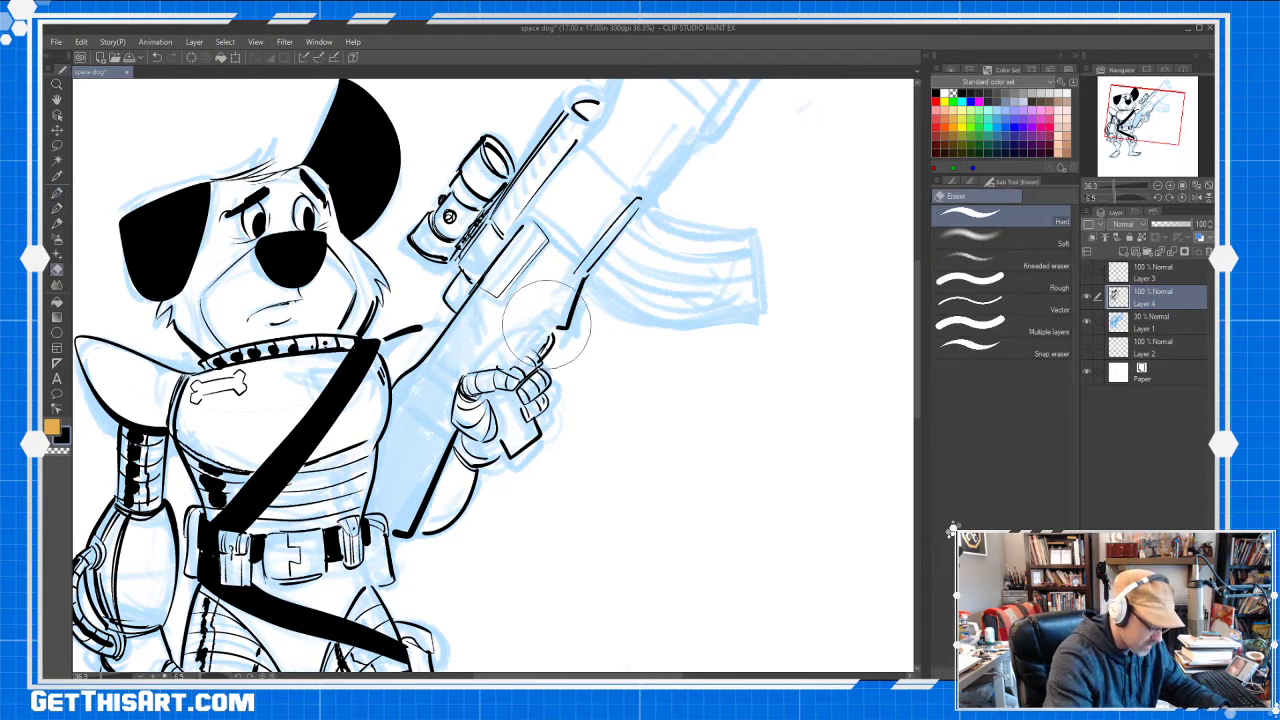
mouse_move(546, 322)
left_mouse_down()
mouse_move(553, 358)
mouse_move(536, 345)
mouse_move(518, 362)
mouse_move(536, 355)
mouse_move(539, 399)
left_mouse_up()
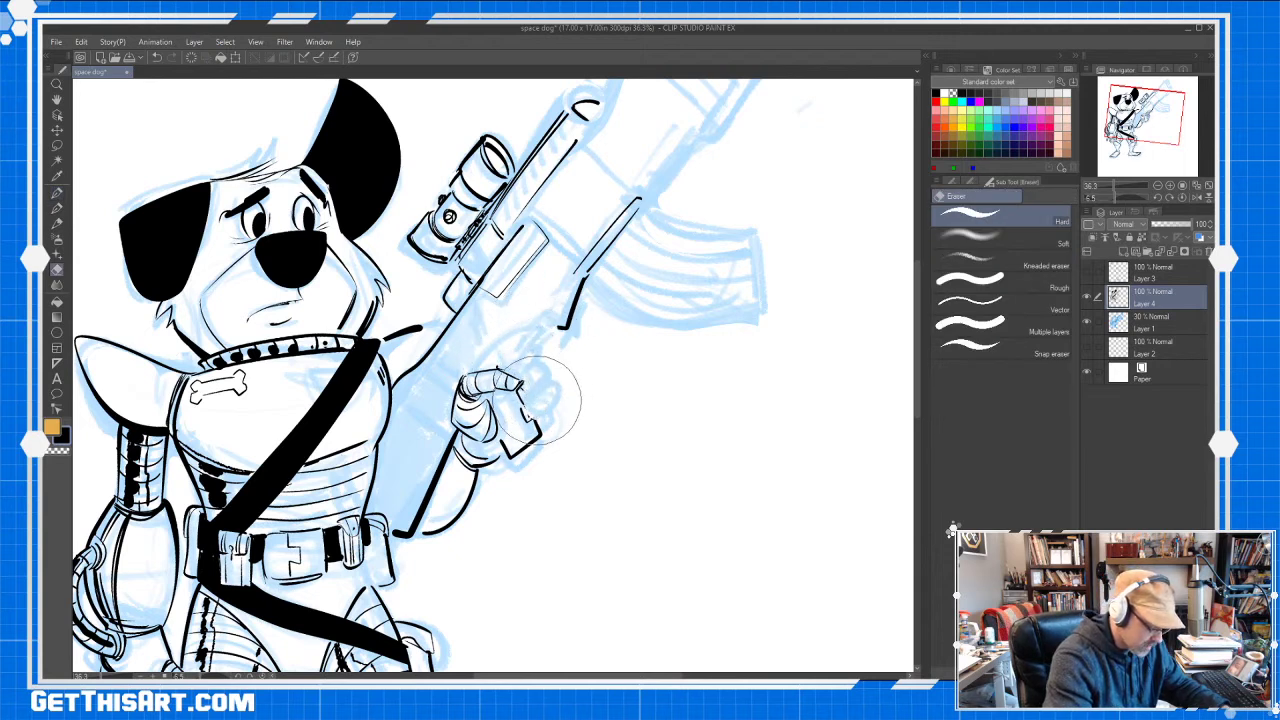
key("b")
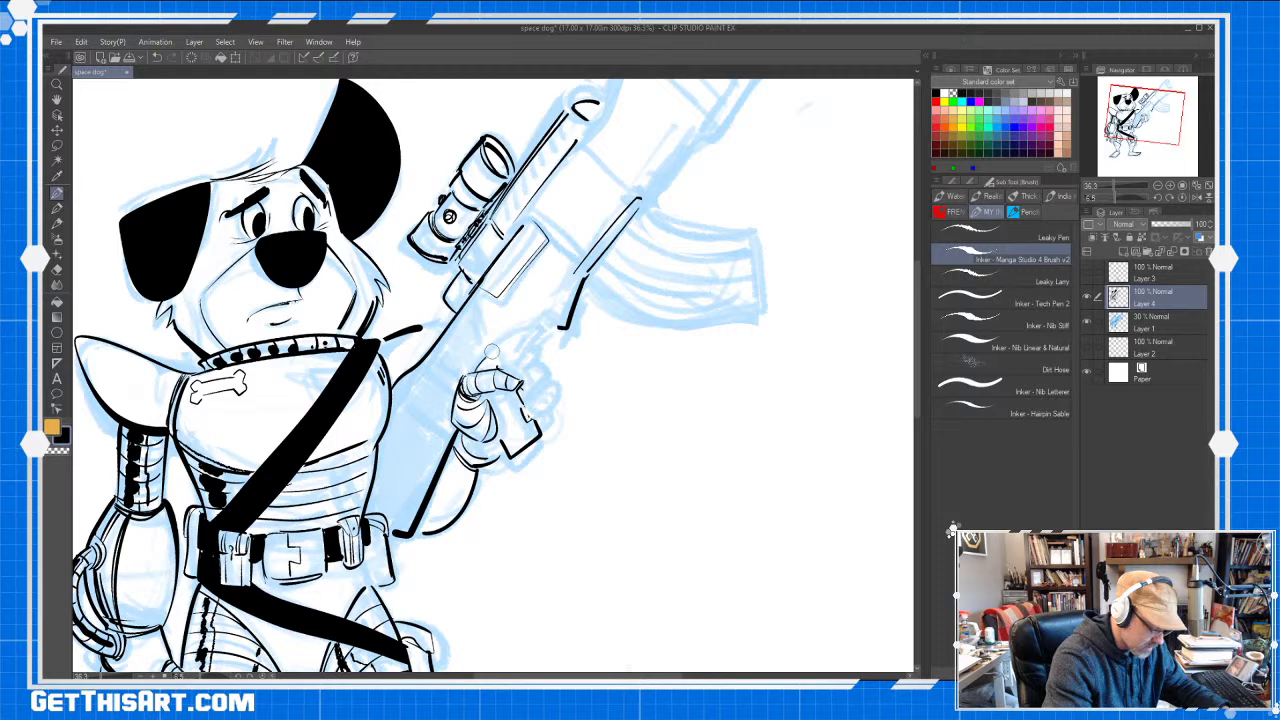
mouse_move(492, 357)
left_mouse_down()
mouse_move(533, 327)
mouse_move(562, 330)
mouse_move(583, 281)
left_mouse_up()
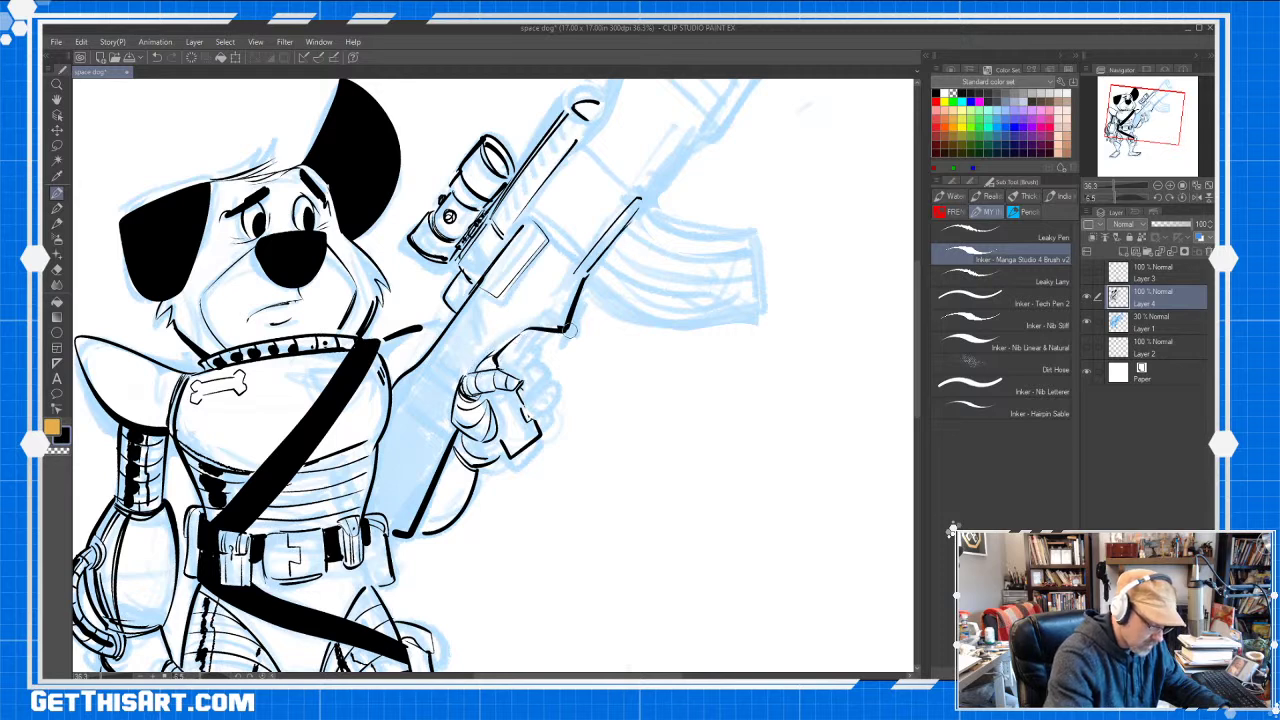
Ink the outline of the curved magazine with a doubled front edge, rotating the canvas for the long strokes
left_click_drag(566, 329, 726, 322)
key("ctrl+z")
left_click_drag(621, 229, 590, 267)
key("r")
mouse_move(708, 435)
left_mouse_down()
mouse_move(545, 598)
mouse_move(551, 436)
mouse_move(593, 614)
left_mouse_up()
left_click_drag(616, 448, 652, 597)
mouse_move(620, 443)
left_mouse_down()
mouse_move(660, 590)
mouse_move(658, 606)
mouse_move(603, 614)
mouse_move(656, 596)
left_mouse_up()
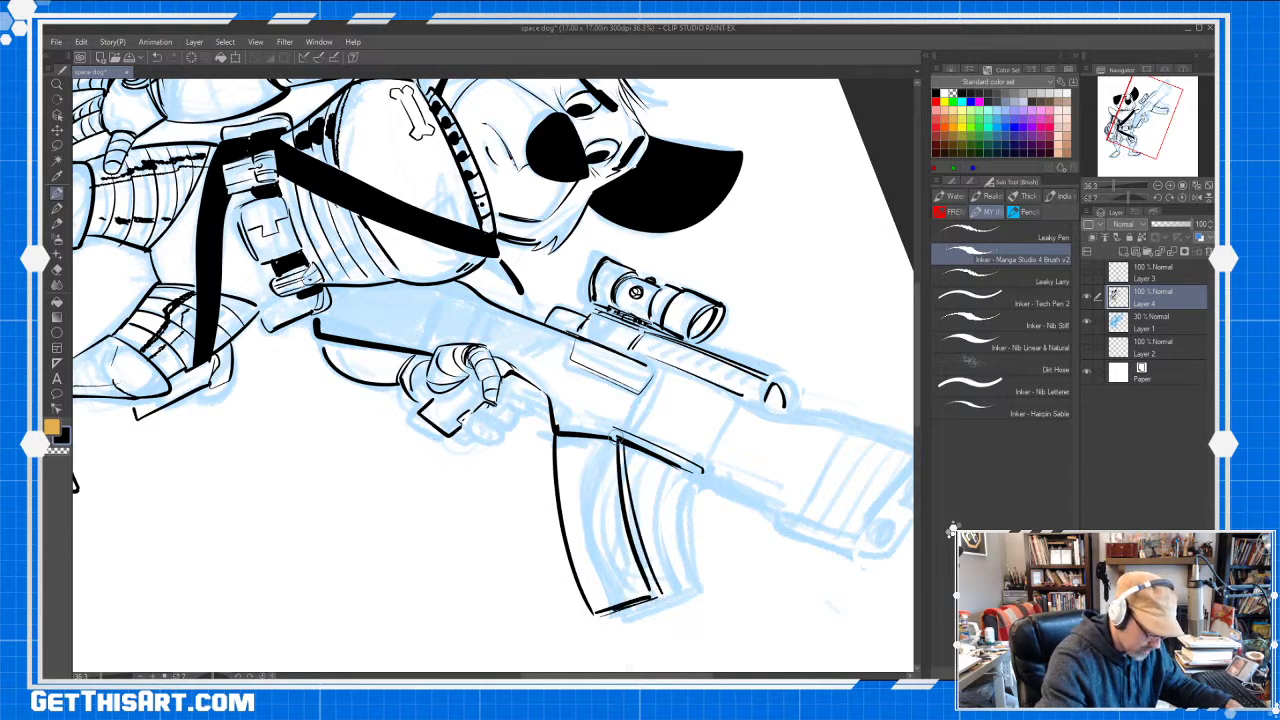
Ink the two cross edges of the block ahead of the receiver, and save the drawing
left_click_drag(657, 367, 621, 430)
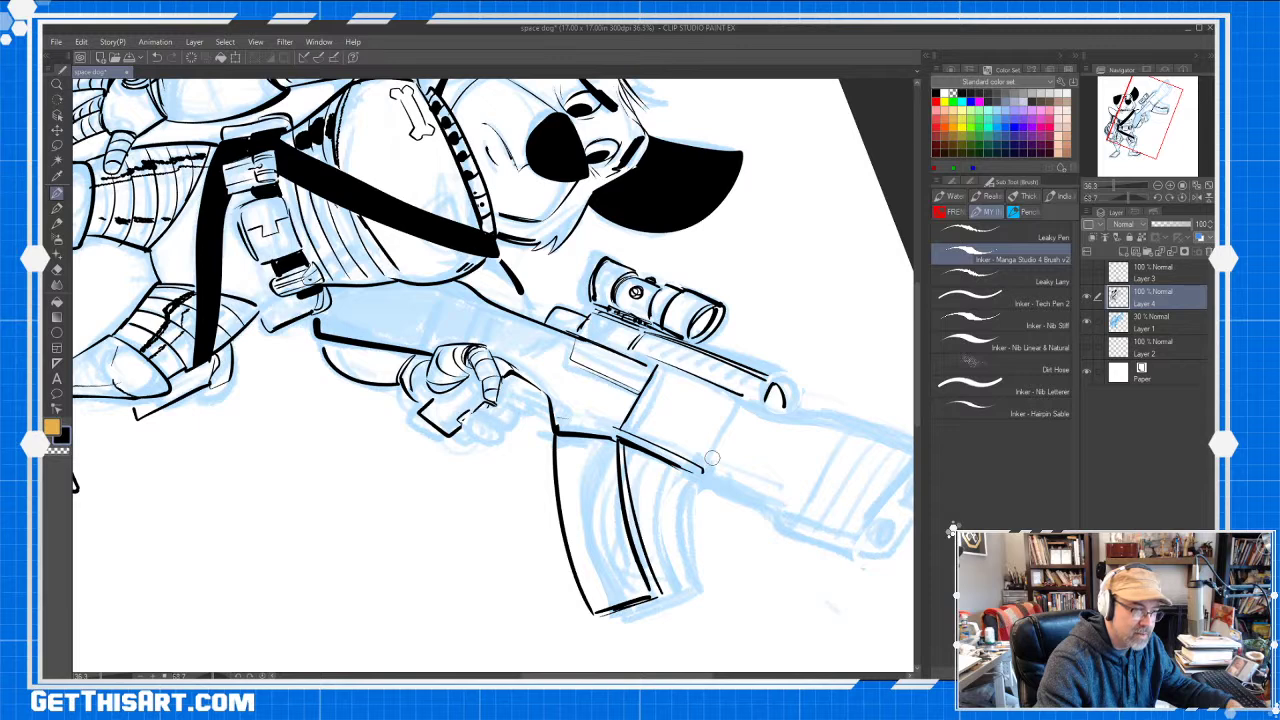
mouse_move(734, 407)
left_mouse_down()
mouse_move(706, 470)
mouse_move(710, 452)
left_mouse_up()
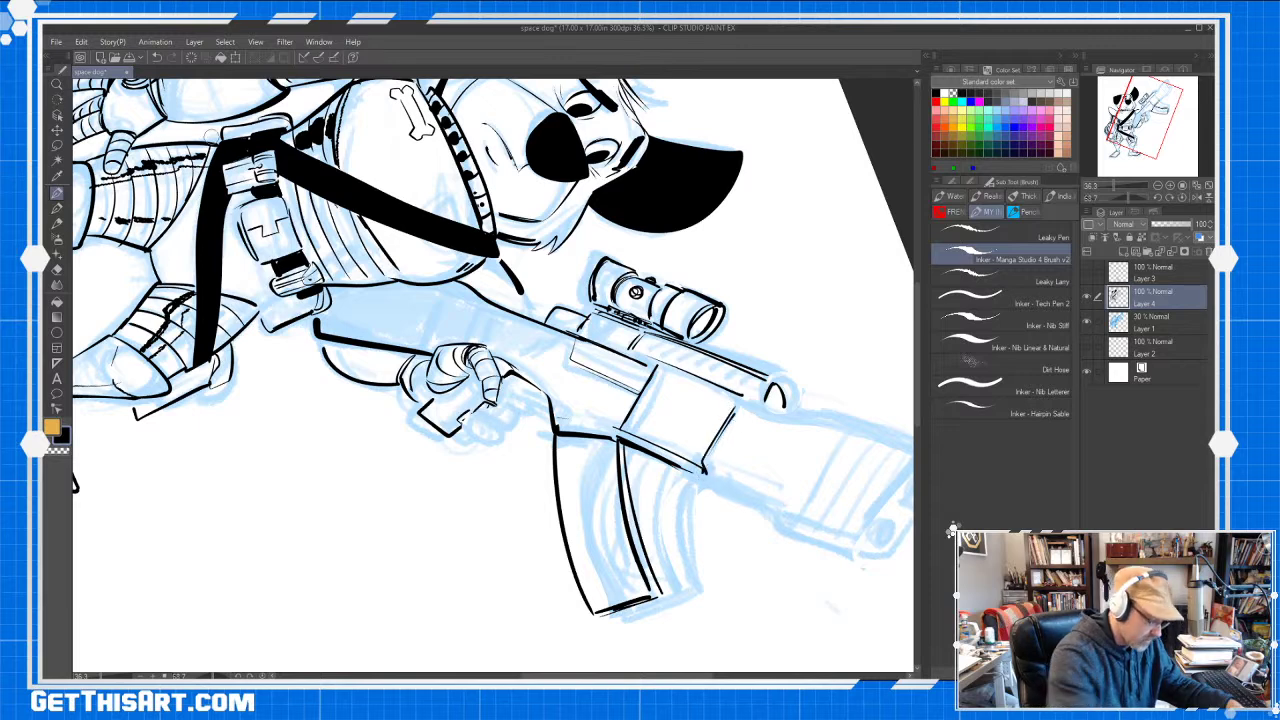
left_click(133, 57)
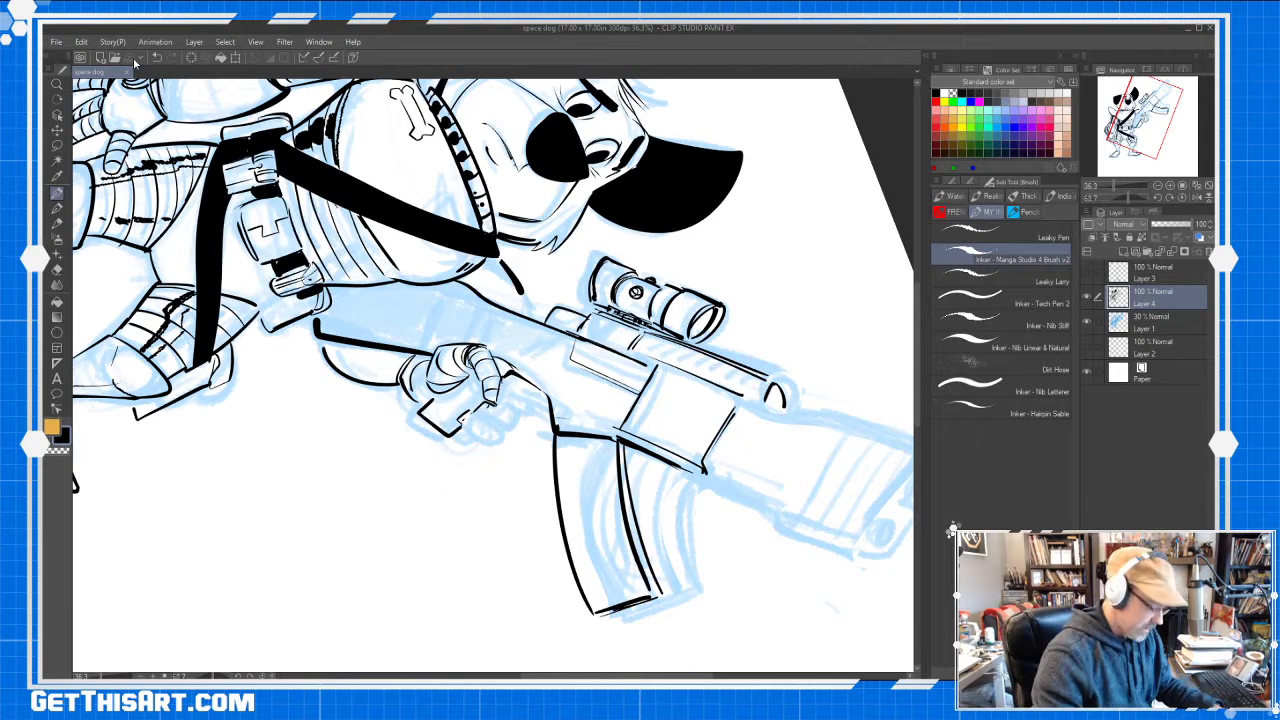
Ink three thin curved ridge lines running down the length of the magazine
left_click_drag(560, 432, 597, 598)
left_click_drag(581, 437, 614, 590)
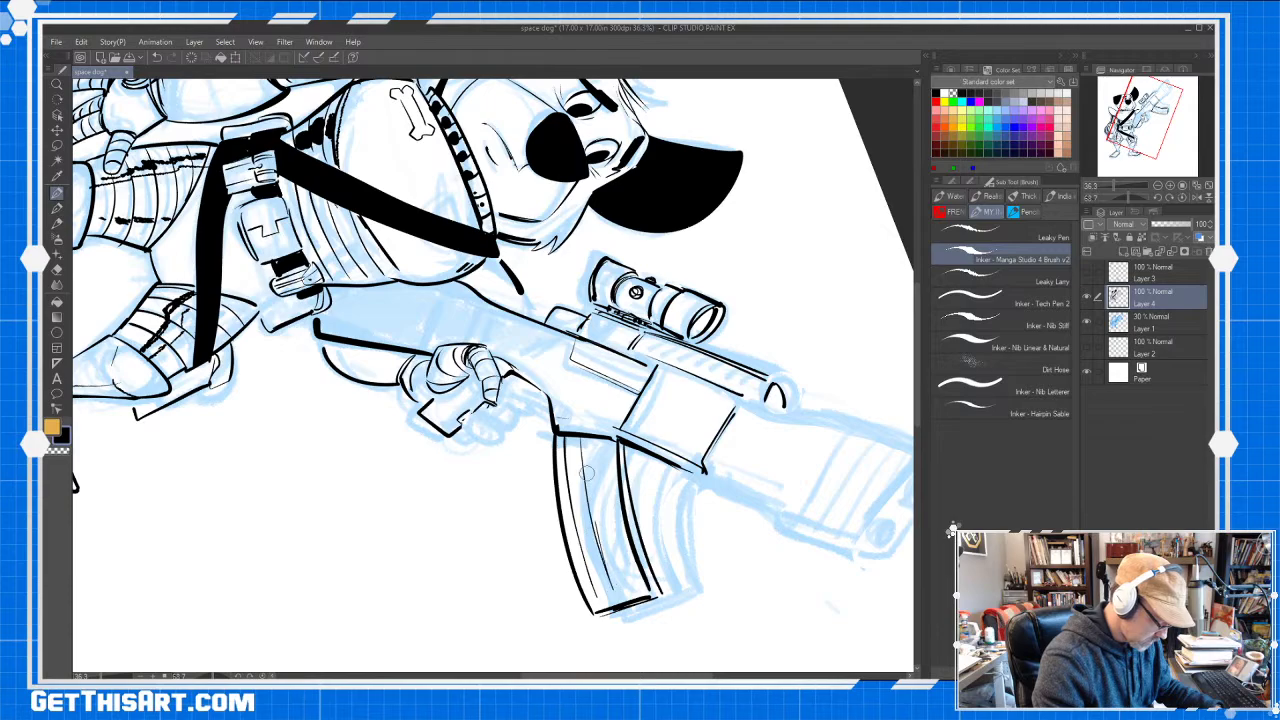
mouse_move(601, 438)
left_mouse_down()
mouse_move(630, 586)
mouse_move(619, 560)
left_mouse_up()
Turn the canvas back upright and fill the rifle stock between the torso and forearm with solid black
key("r")
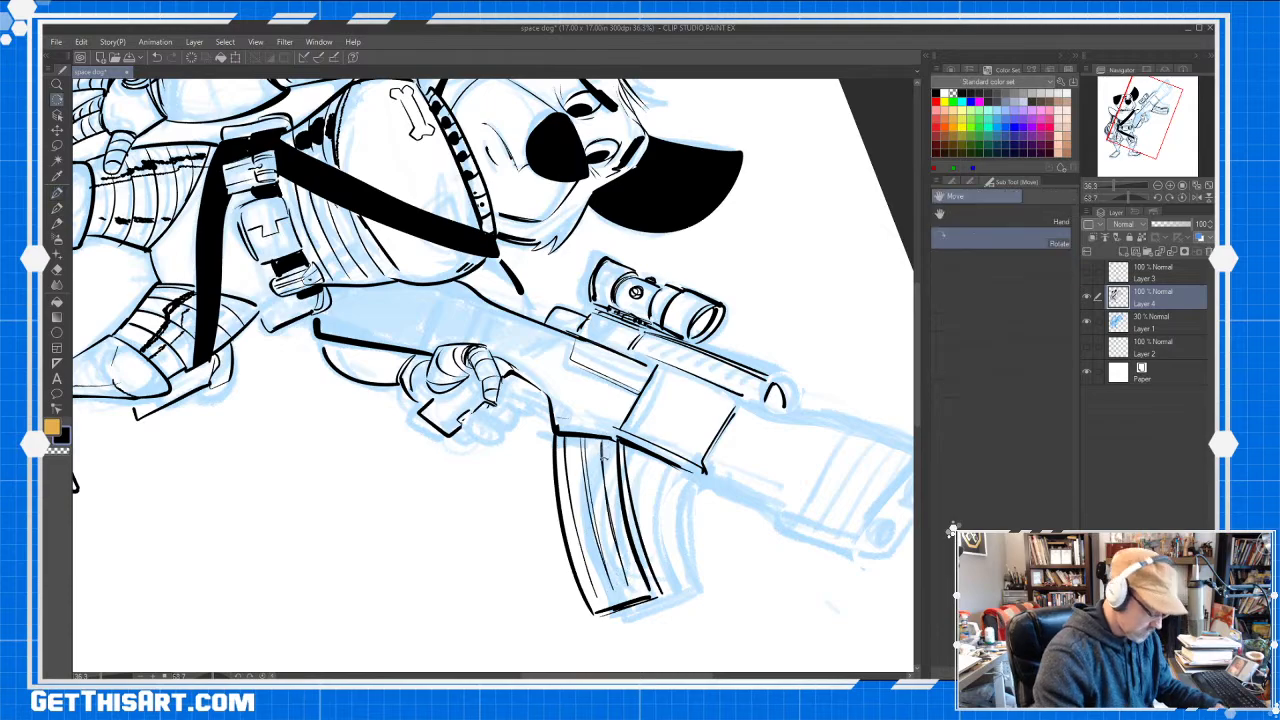
mouse_move(722, 608)
left_mouse_down()
mouse_move(820, 380)
mouse_move(457, 361)
left_mouse_up()
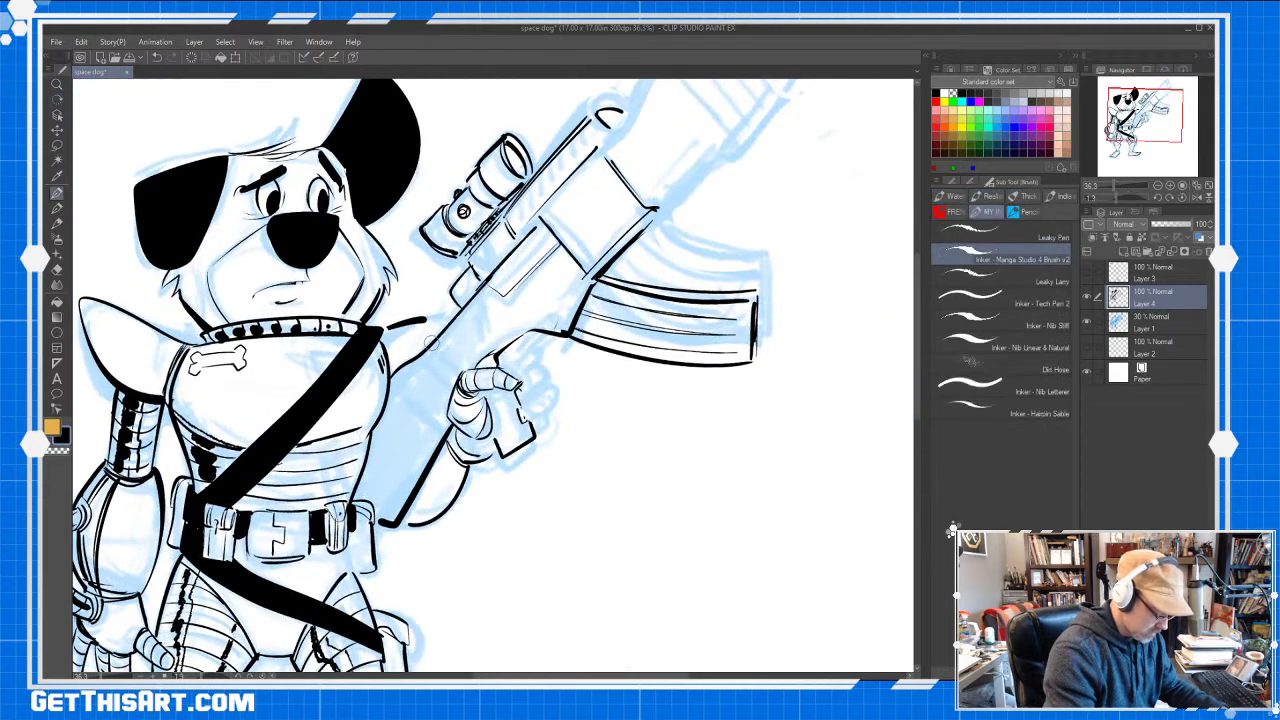
key("g")
left_click(437, 416)
key("p")
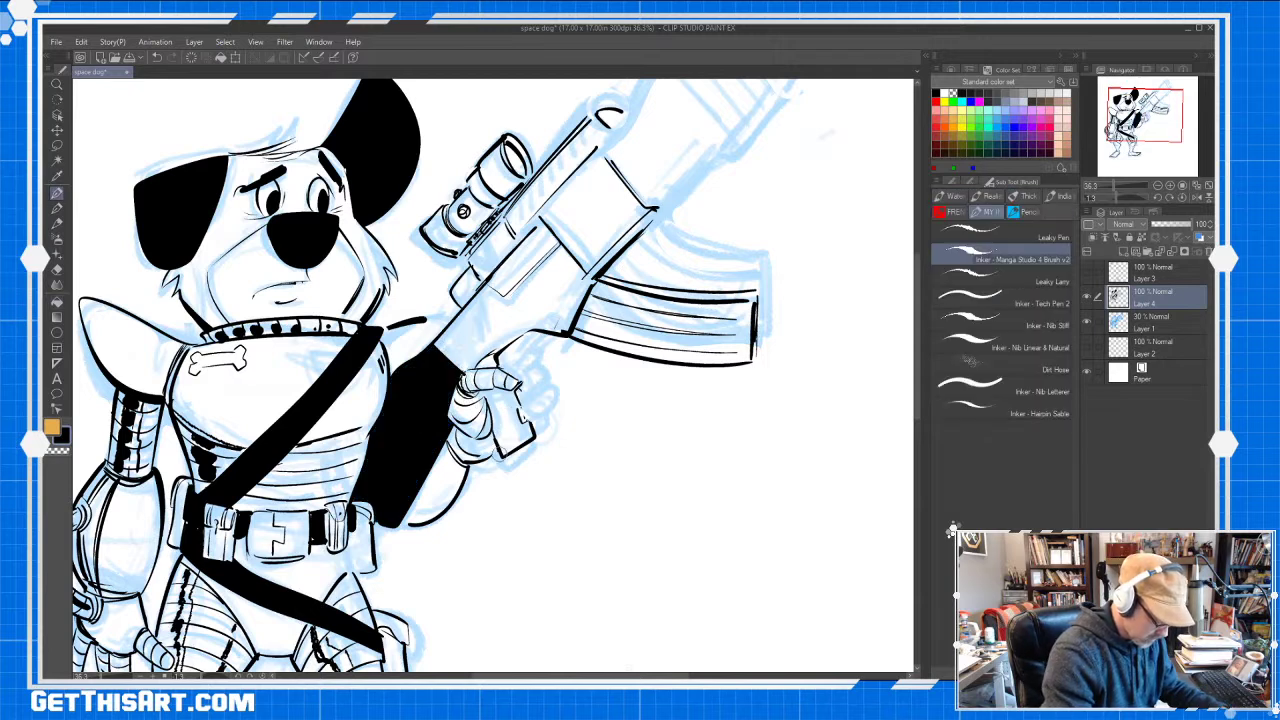
Erase the part of the pistol grip's front edge that the gripping fingers overlap
key("e")
mouse_move(522, 386)
left_mouse_down()
mouse_move(498, 382)
mouse_move(514, 376)
left_mouse_up()
key("p")
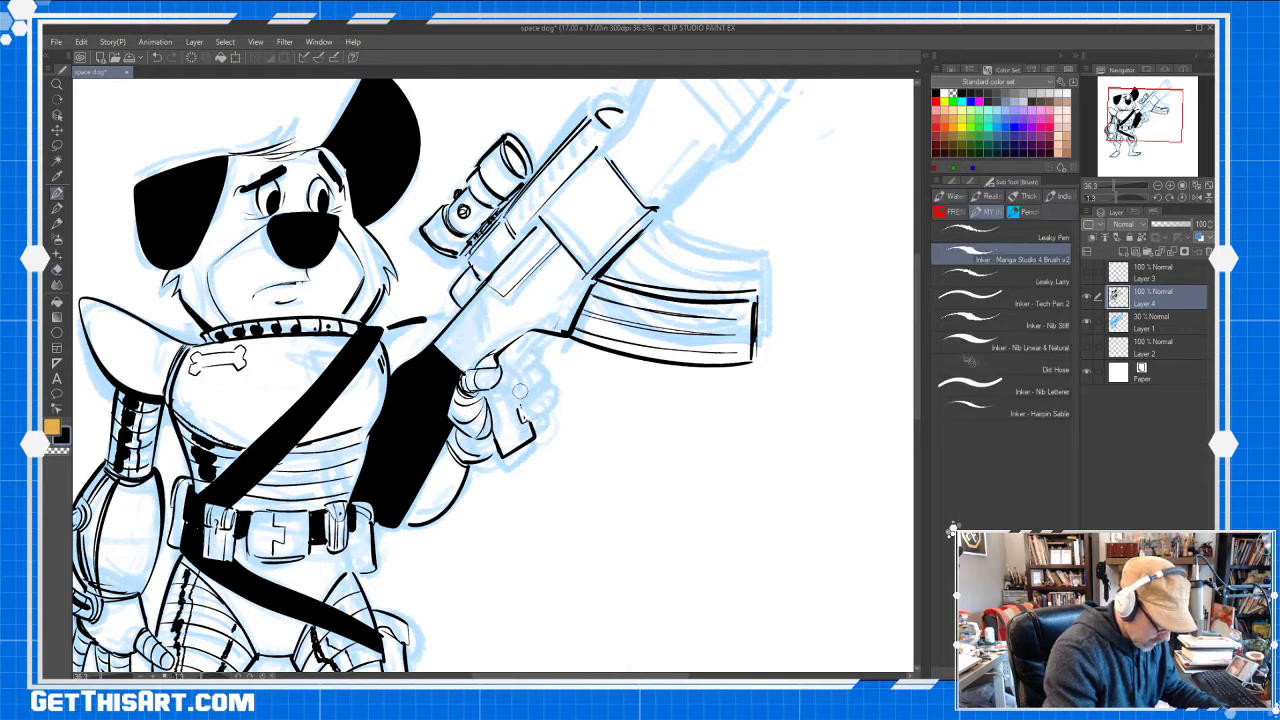
key("e")
key("p")
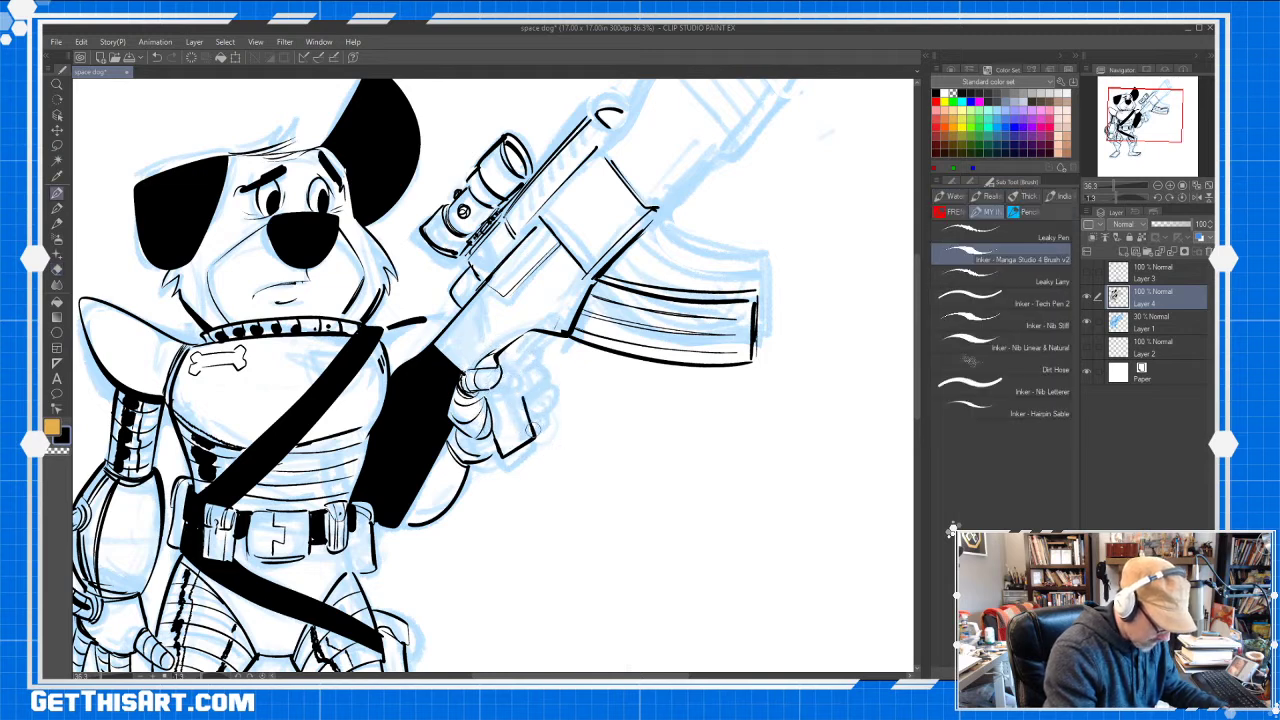
Ink the trigger finger and the curled fingers wrapped around the pistol grip, over the blue sketch
mouse_move(521, 337)
left_mouse_down()
mouse_move(515, 376)
mouse_move(550, 334)
left_mouse_up()
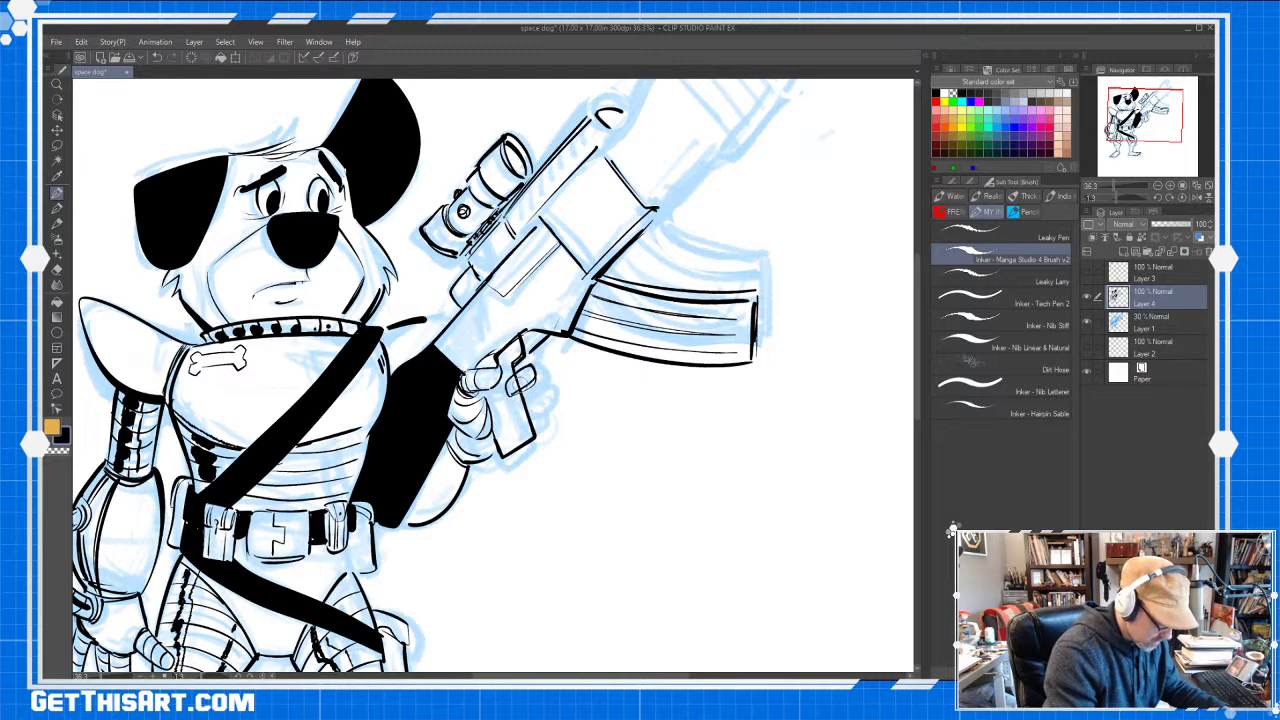
key("e")
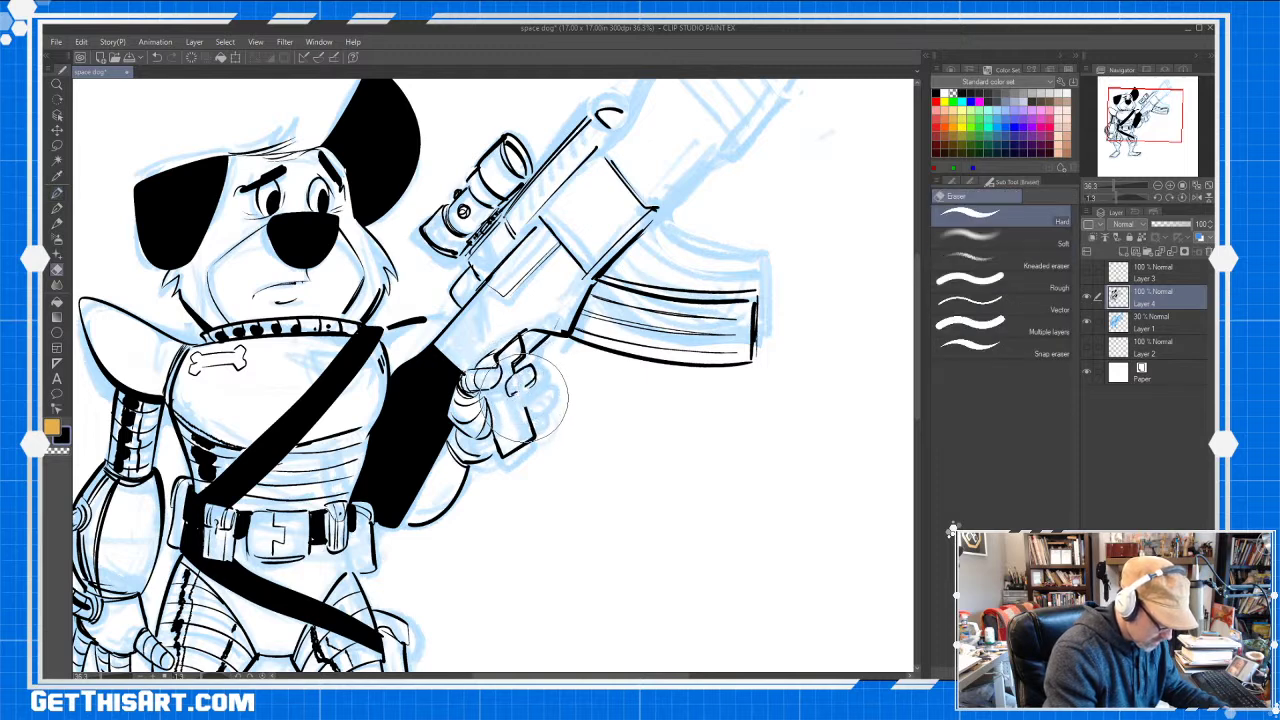
key("p")
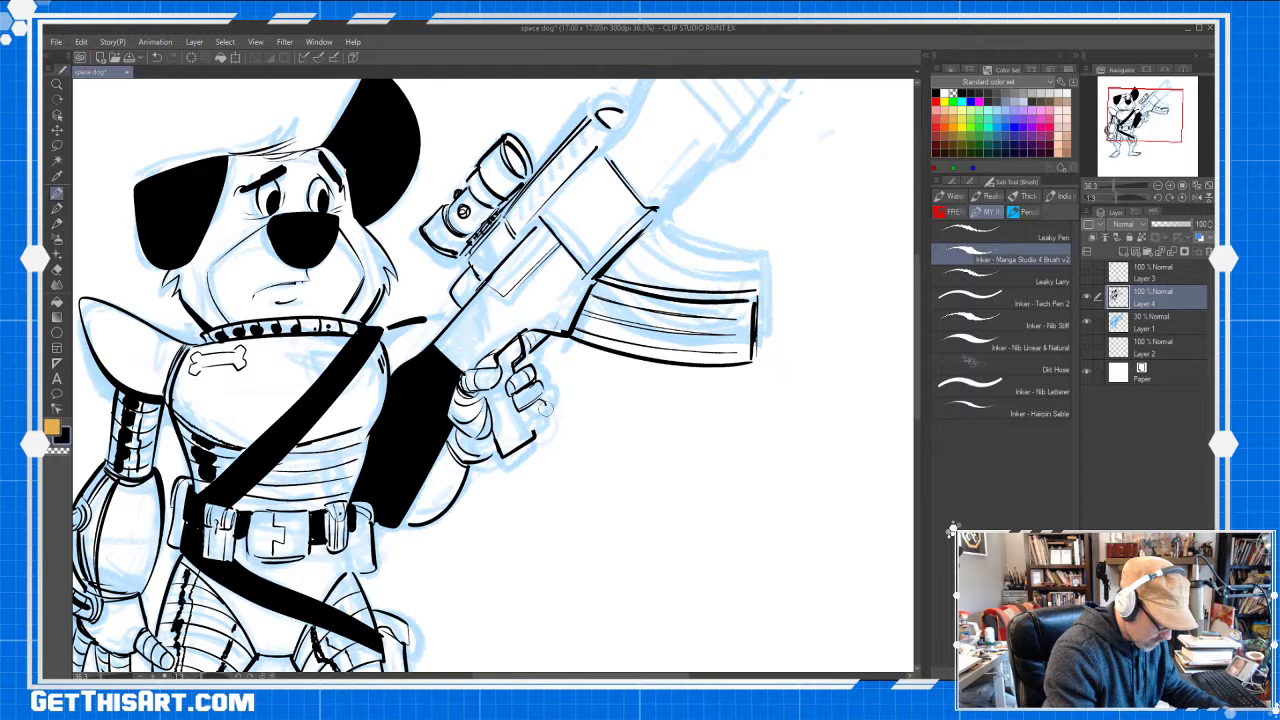
mouse_move(546, 406)
left_mouse_down()
mouse_move(520, 425)
mouse_move(538, 411)
left_mouse_up()
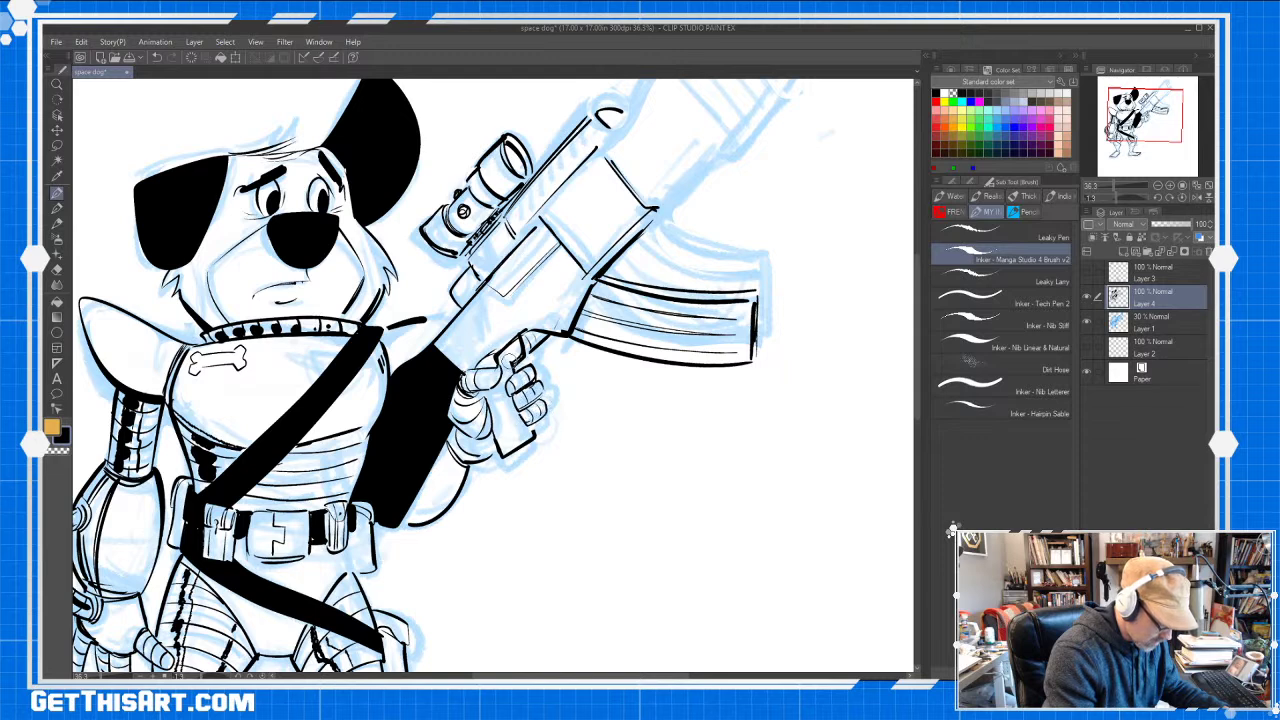
Ink the thumb, palm and knuckle lines of the gripping hand and refine the trigger finger around the trigger
left_click_drag(477, 388, 495, 426)
left_click_drag(494, 370, 484, 387)
left_click_drag(524, 396, 538, 386)
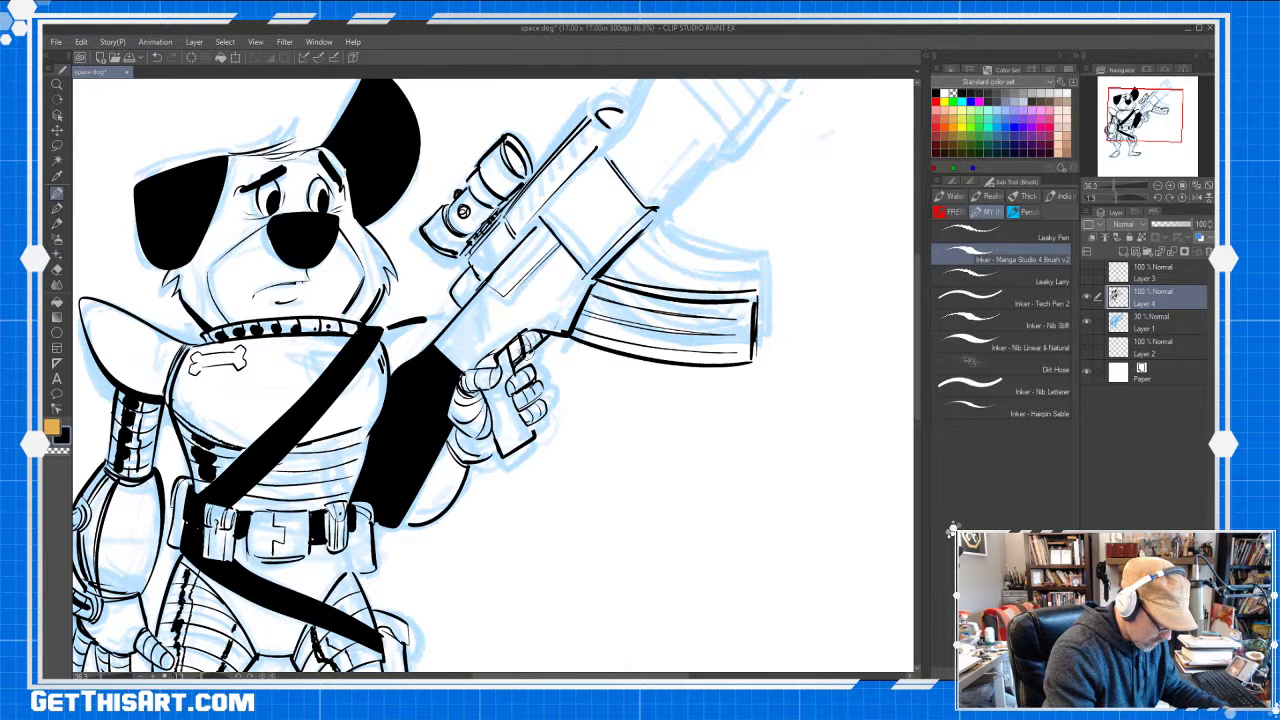
key("e")
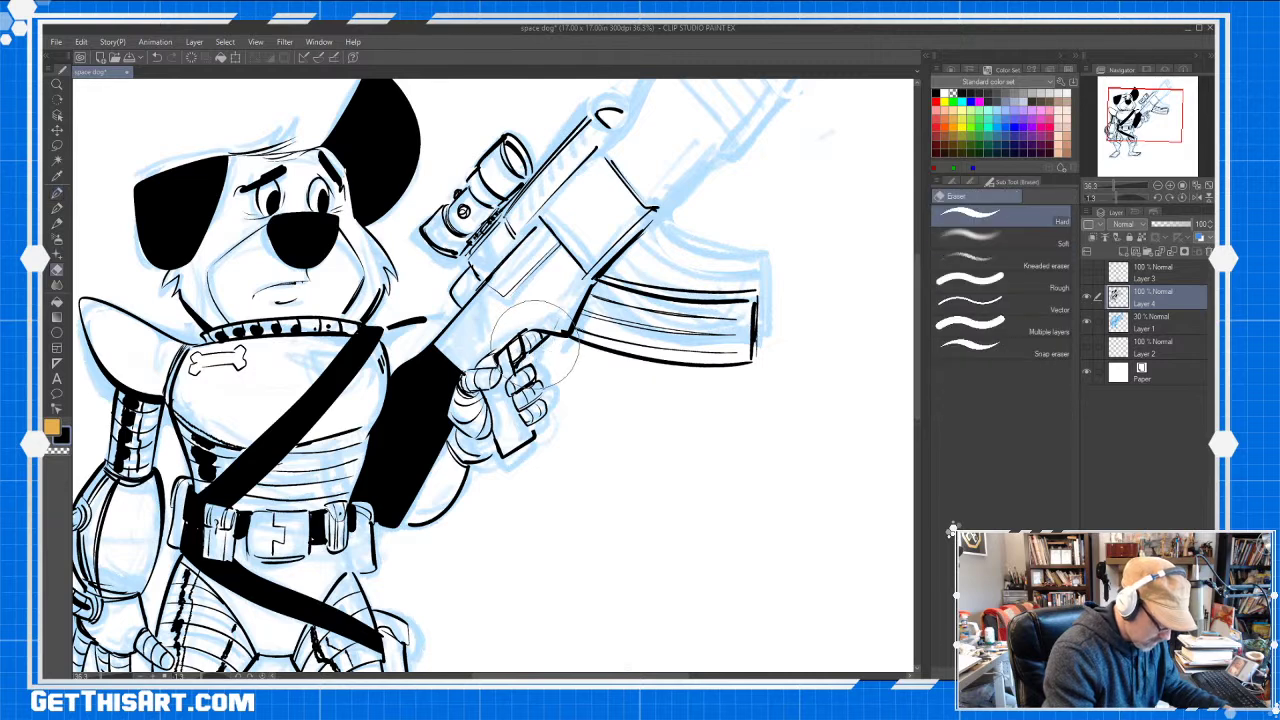
key("b")
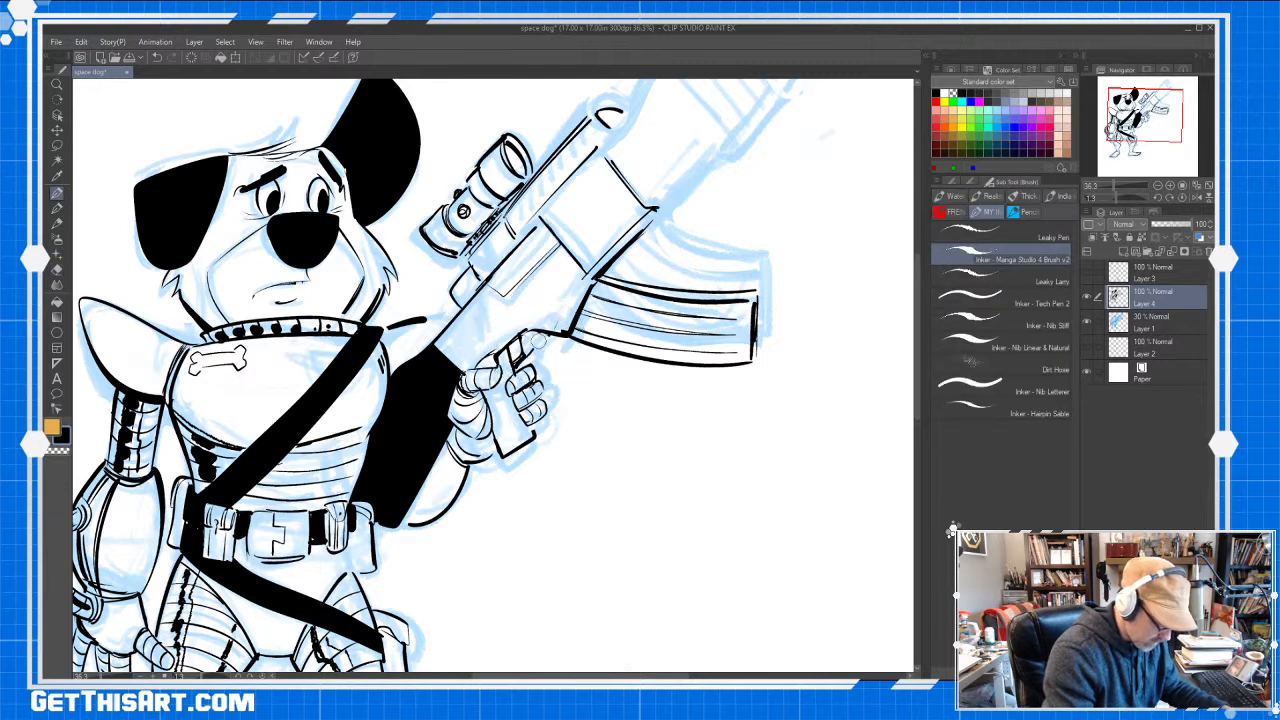
left_click_drag(537, 335, 520, 355)
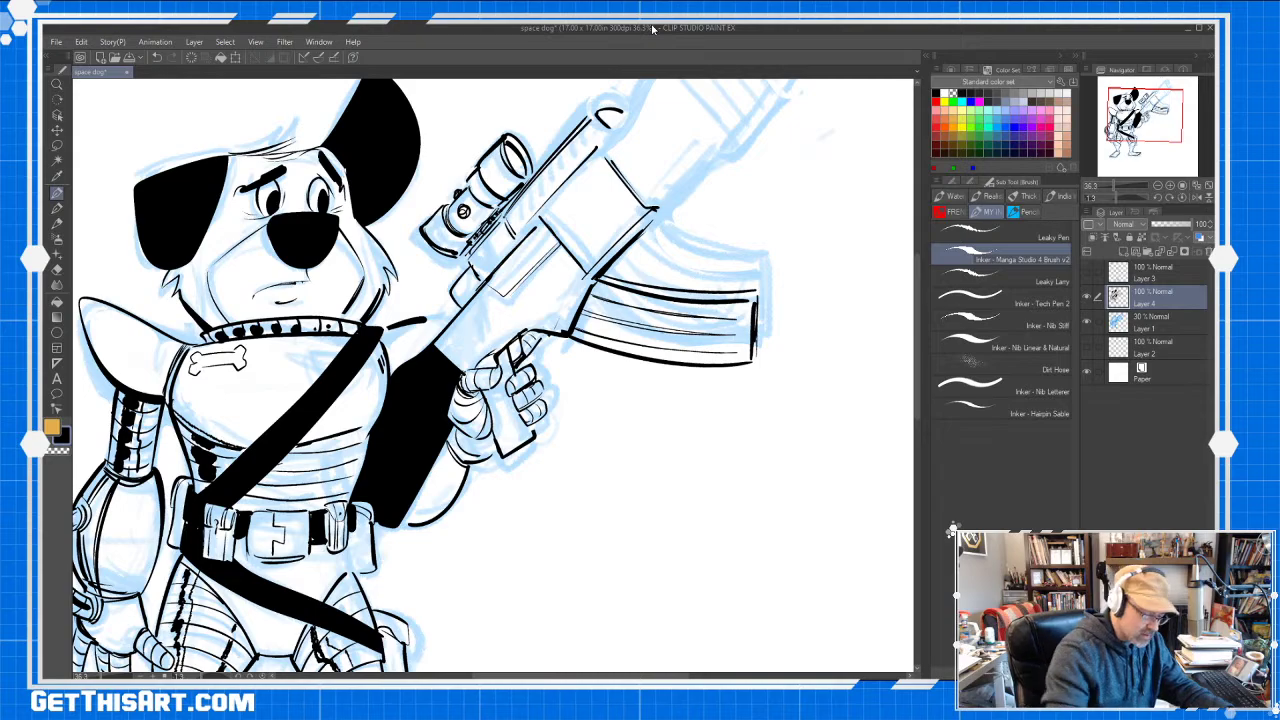
Add black shadow accents to the gripping hand's fingers and wrist cuff, and strengthen the lines at the wrist
left_click_drag(919, 300, 920, 287)
key("space")
mouse_move(630, 480)
left_mouse_down()
mouse_move(683, 471)
mouse_move(860, 494)
mouse_move(820, 471)
mouse_move(734, 486)
mouse_move(734, 449)
mouse_move(737, 474)
mouse_move(764, 443)
mouse_move(737, 443)
left_mouse_up()
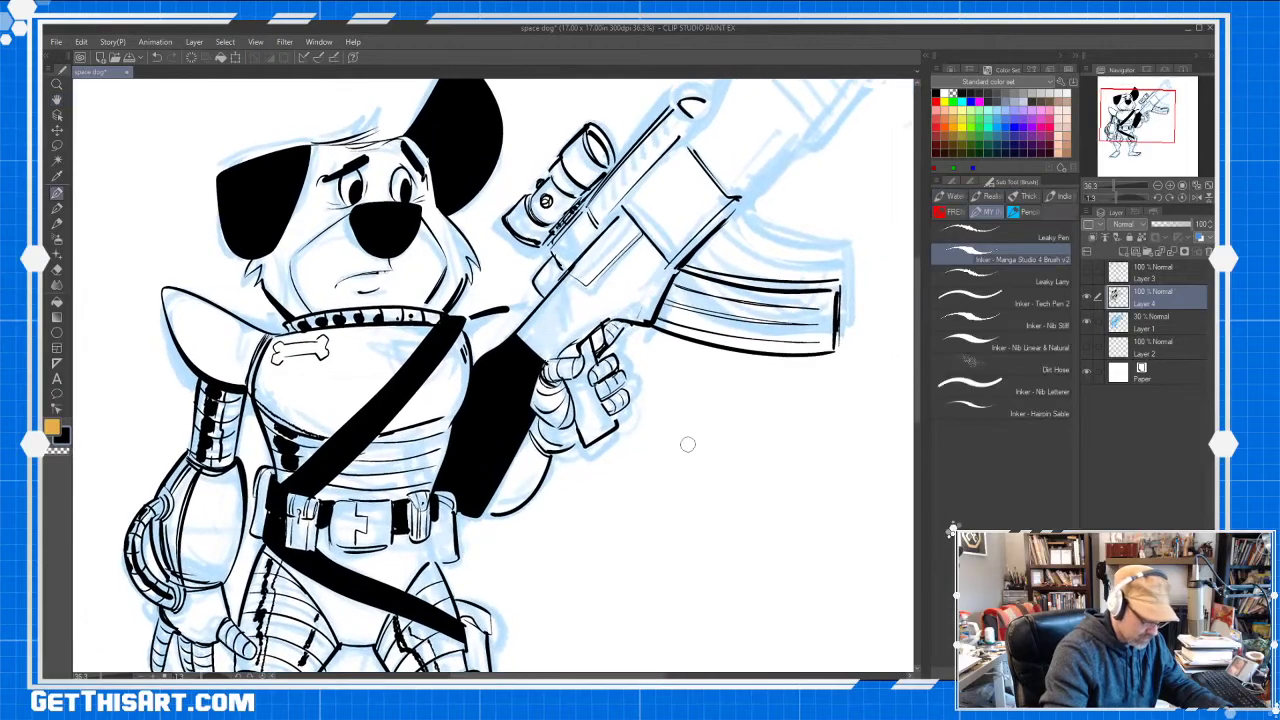
left_click_drag(538, 388, 557, 412)
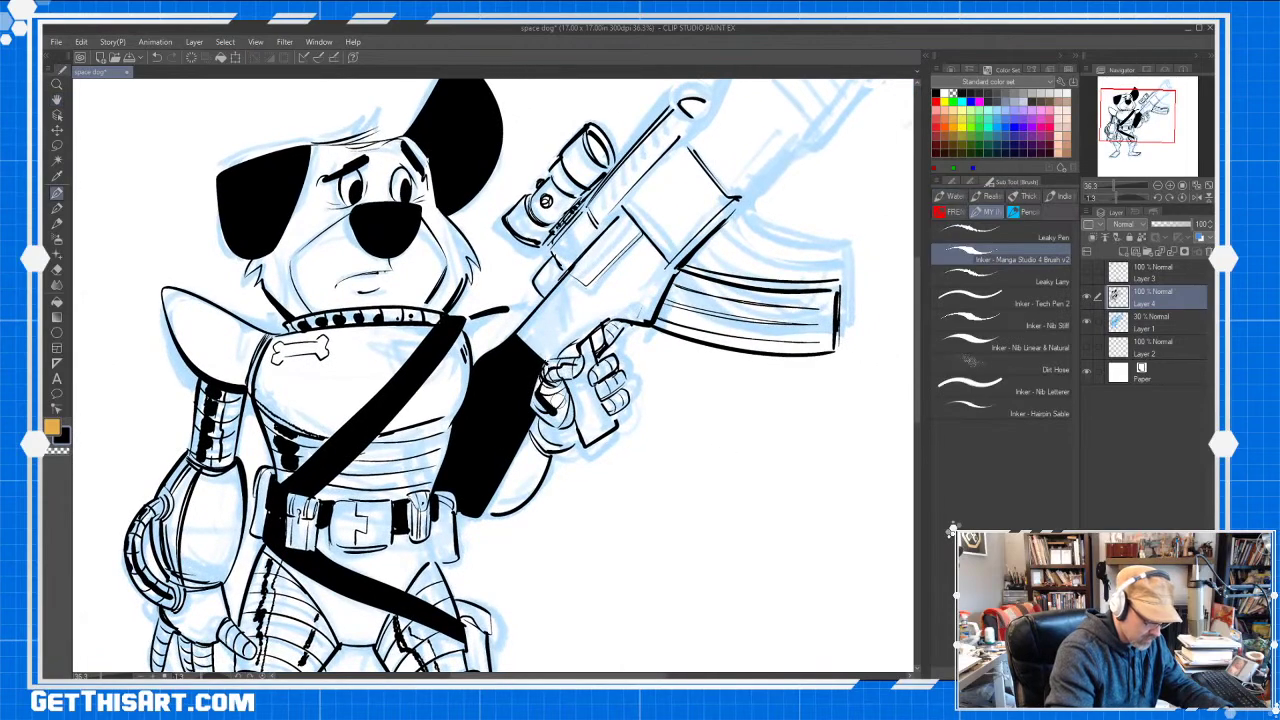
mouse_move(611, 369)
left_mouse_down()
mouse_move(597, 378)
mouse_move(611, 373)
mouse_move(598, 398)
mouse_move(610, 410)
left_mouse_up()
left_click_drag(548, 408, 576, 422)
mouse_move(558, 410)
left_mouse_down()
mouse_move(485, 513)
mouse_move(529, 486)
mouse_move(543, 448)
left_mouse_up()
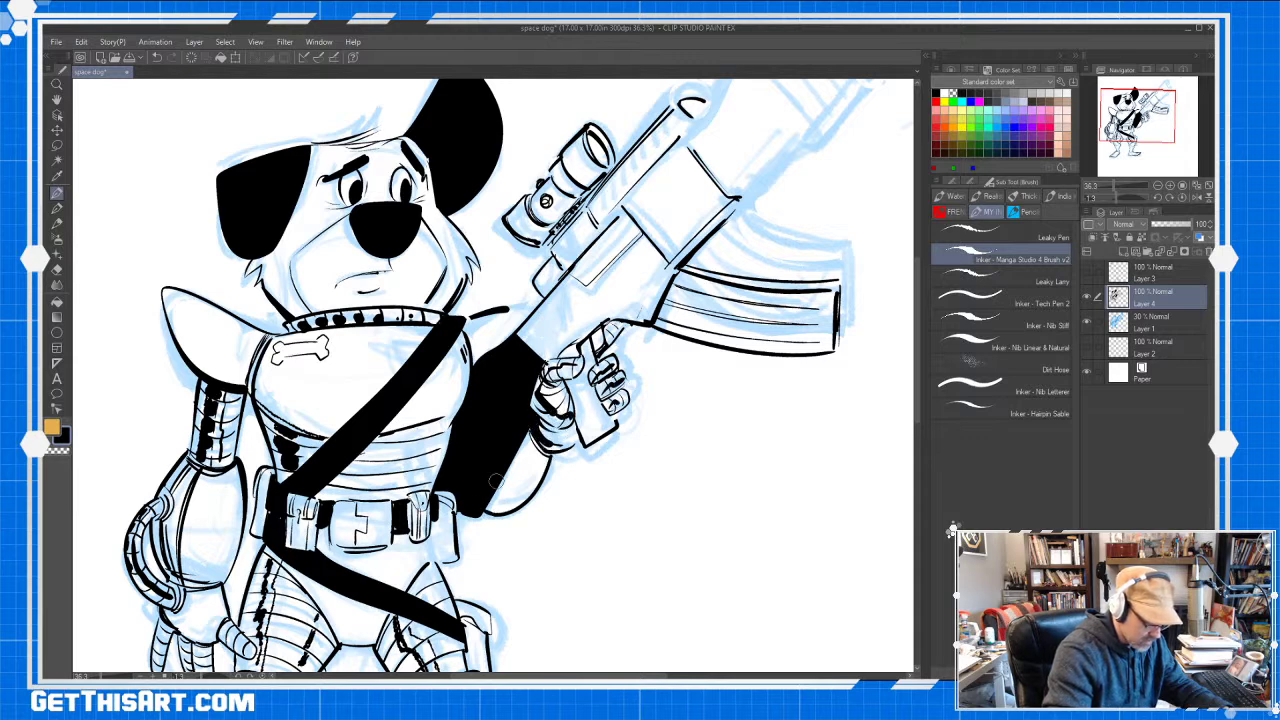
Ink the belt pouch edge and a vertical centre seam with a small collar notch on the chest plate, rotating the canvas as needed
left_click_drag(430, 516, 435, 558)
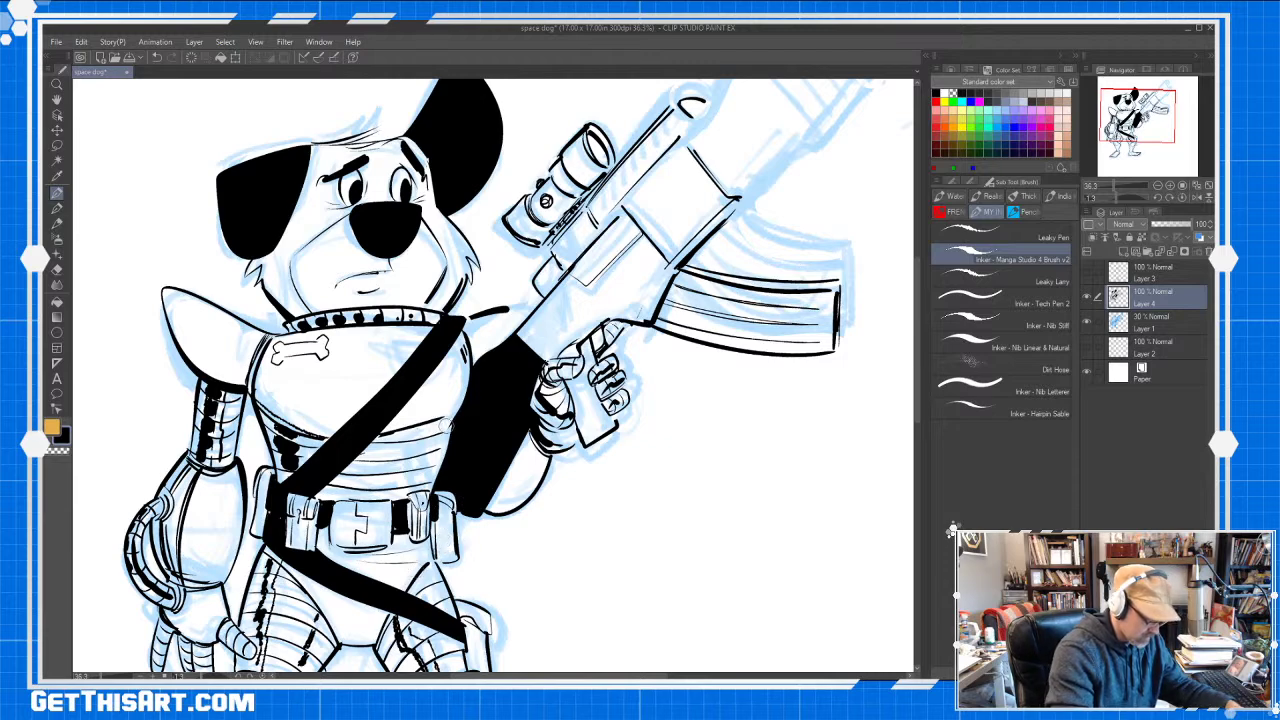
key("r")
left_click_drag(410, 443, 490, 482)
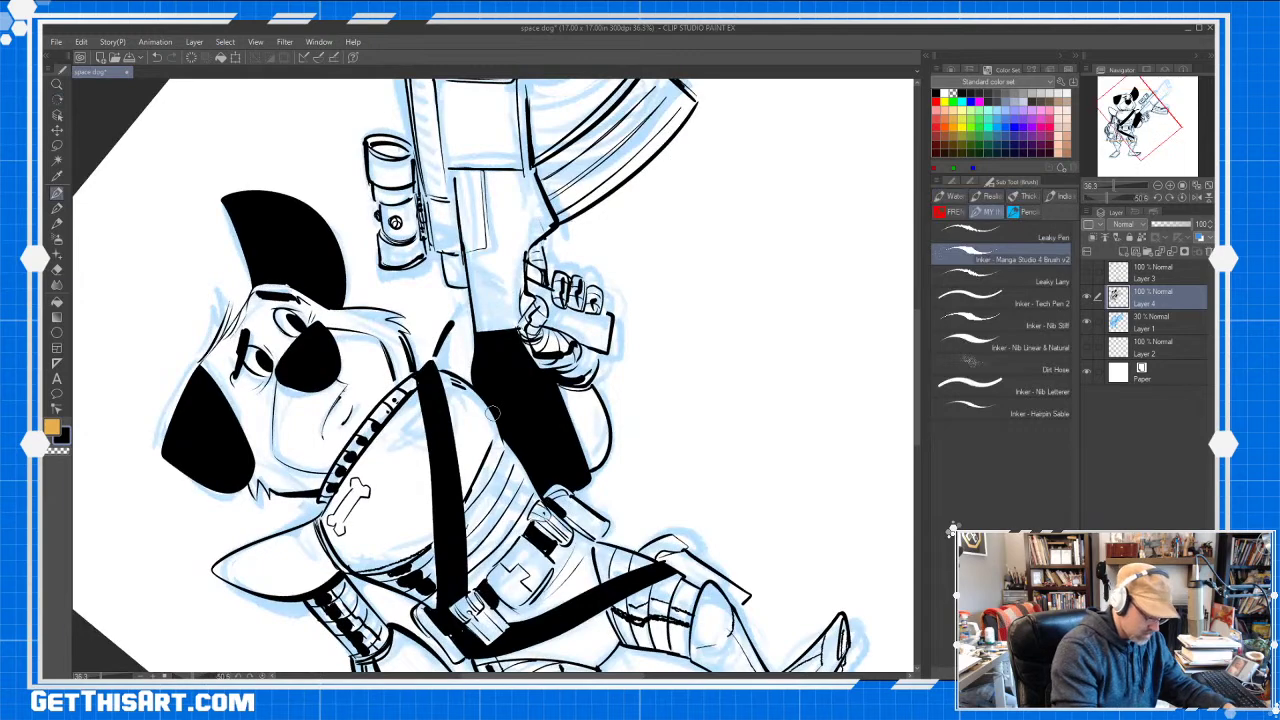
mouse_move(493, 412)
left_mouse_down()
mouse_move(464, 509)
mouse_move(366, 574)
left_mouse_up()
left_click_drag(385, 444, 435, 487)
key("r")
left_click_drag(741, 389, 617, 583)
key("b")
left_click_drag(364, 316, 380, 318)
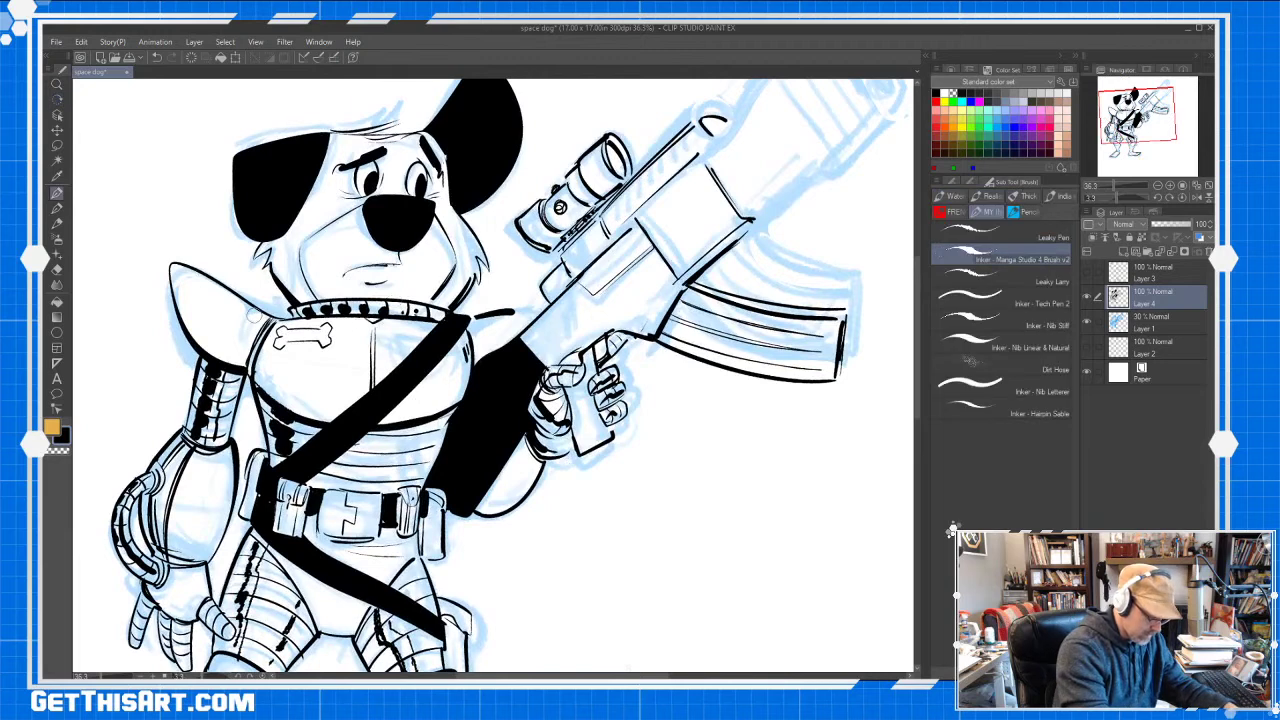
Ink the chest armour's shoulder edge and the top line of the arm running from the strap to the rifle
mouse_move(257, 329)
left_mouse_down()
mouse_move(247, 359)
mouse_move(266, 321)
left_mouse_up()
mouse_move(472, 358)
left_mouse_down()
mouse_move(519, 322)
mouse_move(474, 310)
mouse_move(549, 305)
left_mouse_up()
key("ctrl+z")
left_click_drag(470, 319, 547, 291)
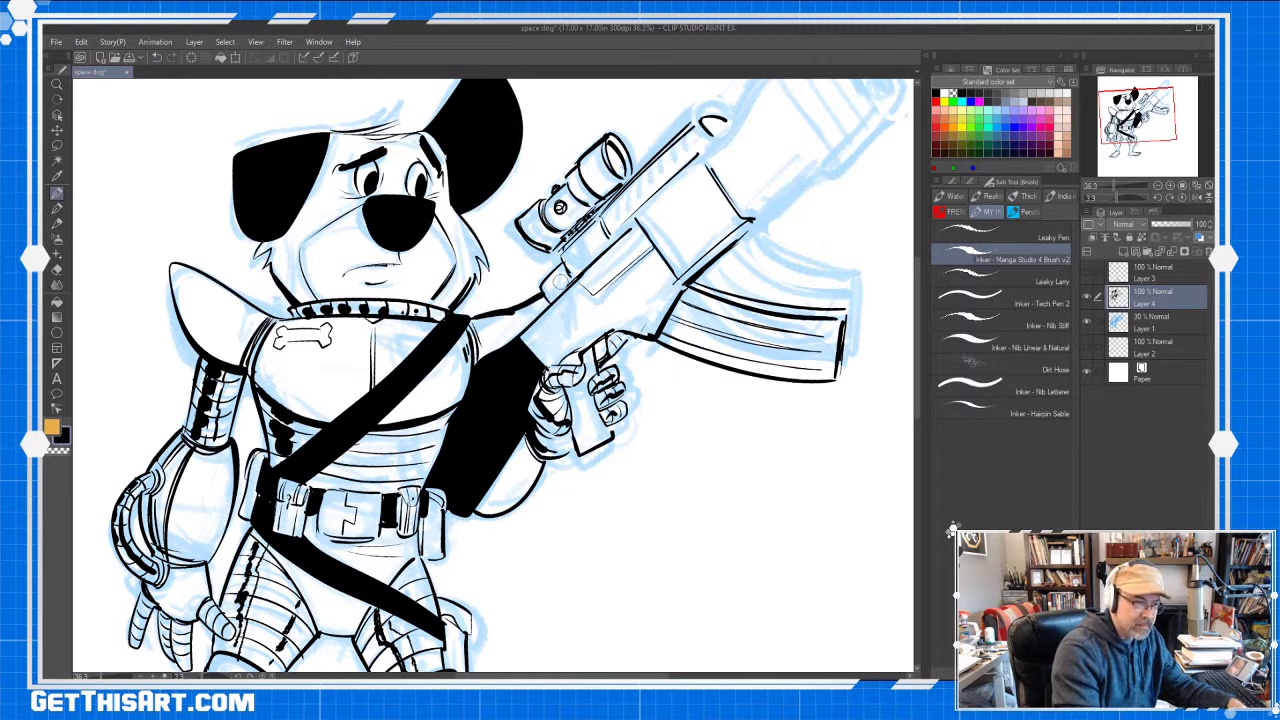
Thicken the shin line of the leg below the holster and touch up the top of the opposite boot
key("space")
scroll(560, 283, "down", 3)
mouse_move(625, 504)
left_mouse_down()
mouse_move(577, 511)
mouse_move(628, 472)
mouse_move(748, 309)
left_mouse_up()
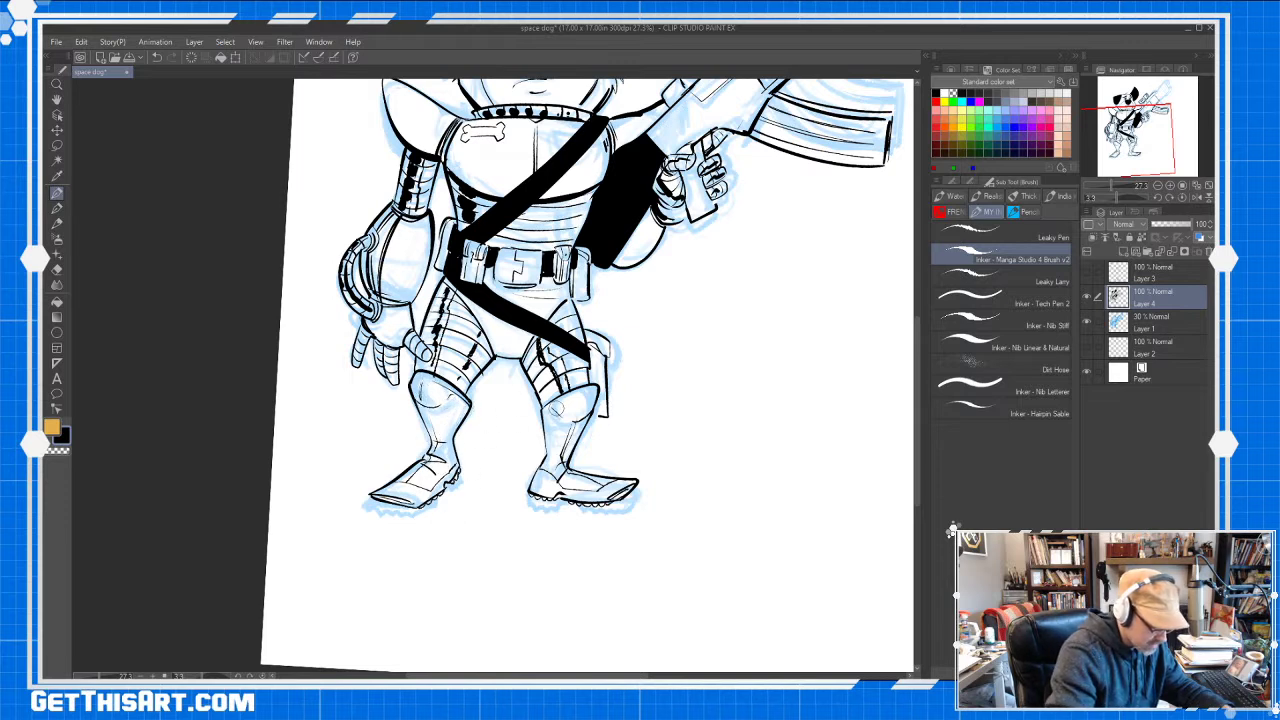
mouse_move(548, 409)
left_mouse_down()
mouse_move(591, 389)
mouse_move(544, 452)
left_mouse_up()
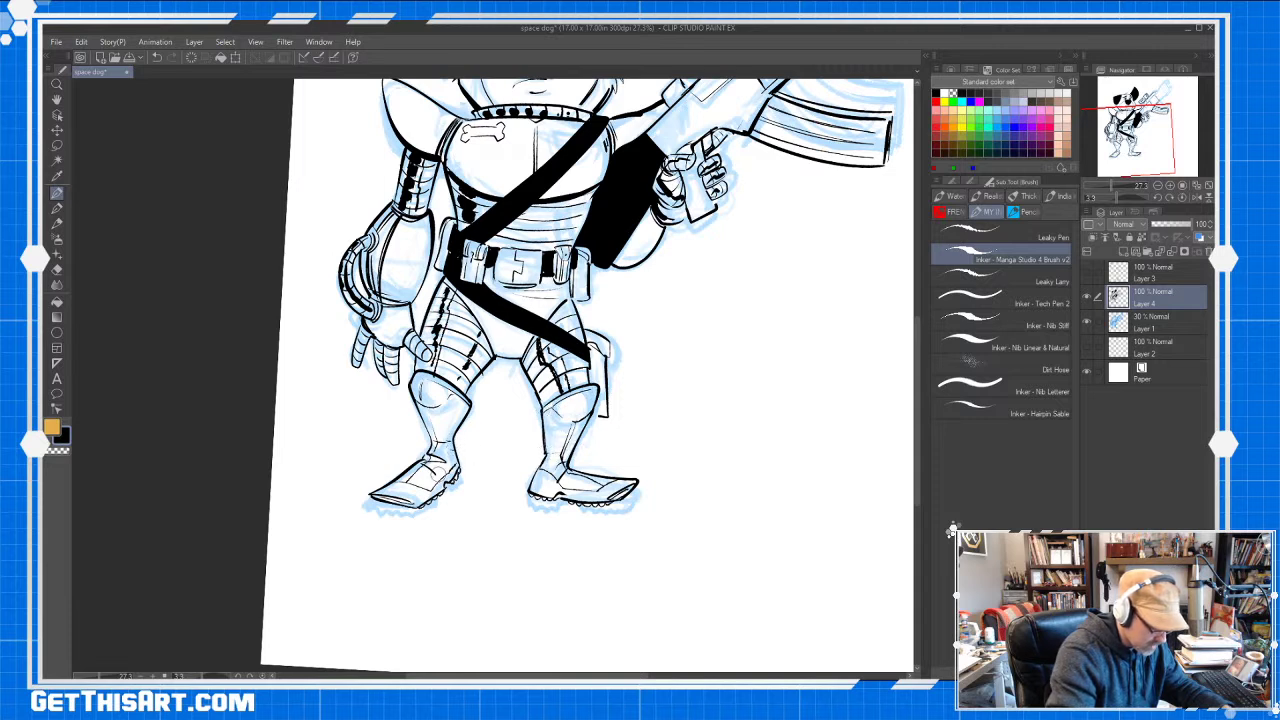
left_click_drag(395, 481, 425, 491)
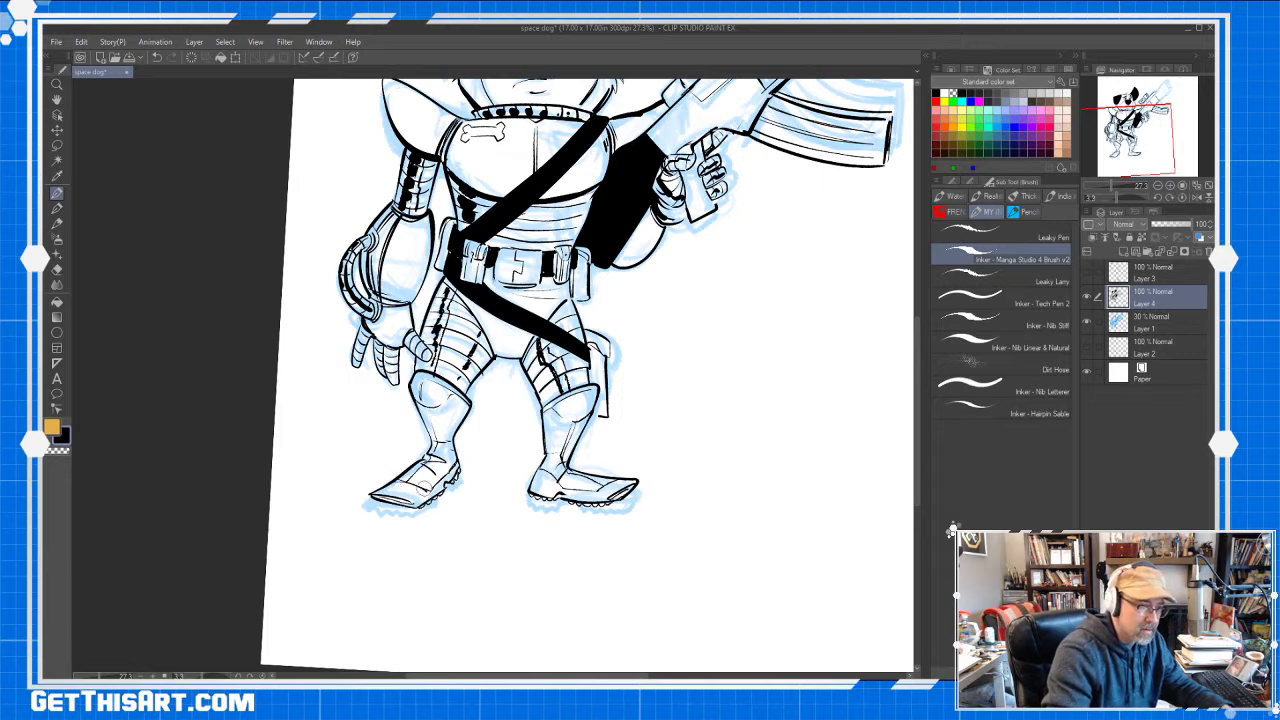
Darken the strap end at the holster and thicken the black seam stripes down both thighs
scroll(603, 457, "down", 1)
mouse_move(603, 457)
left_mouse_down()
mouse_move(599, 531)
mouse_move(579, 500)
left_mouse_up()
scroll(597, 466, "up", 3)
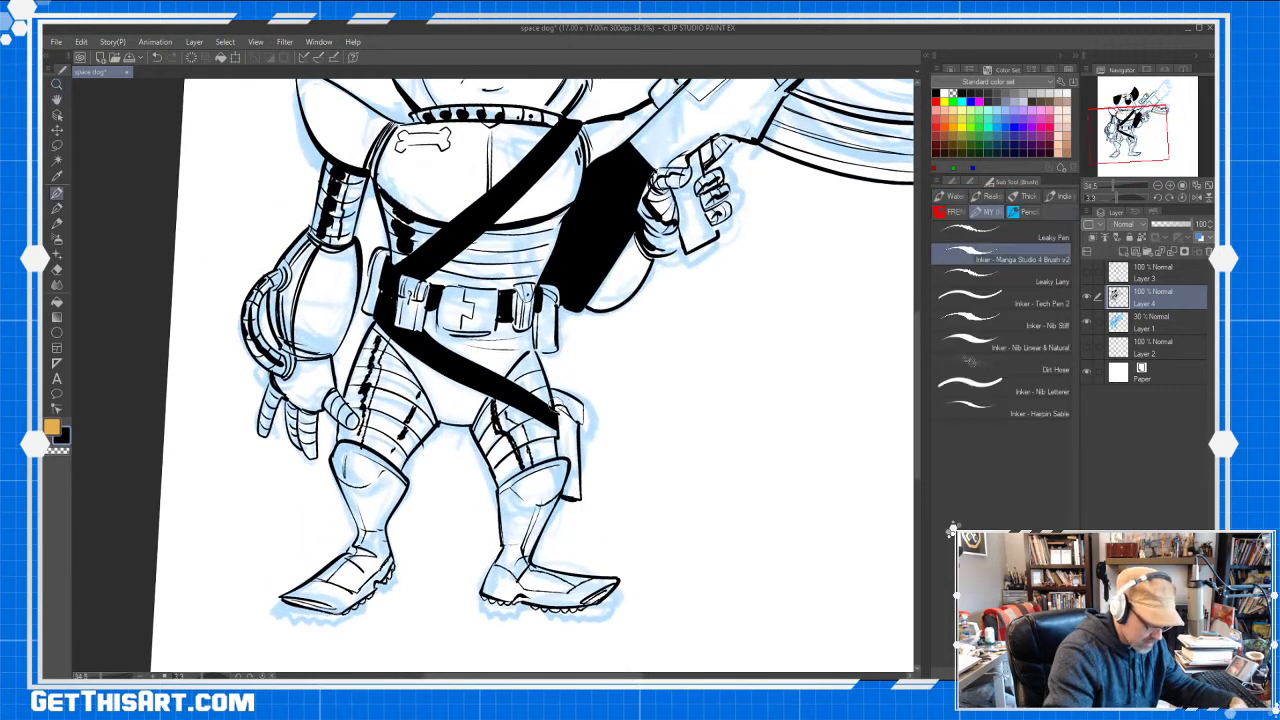
left_click_drag(557, 411, 560, 435)
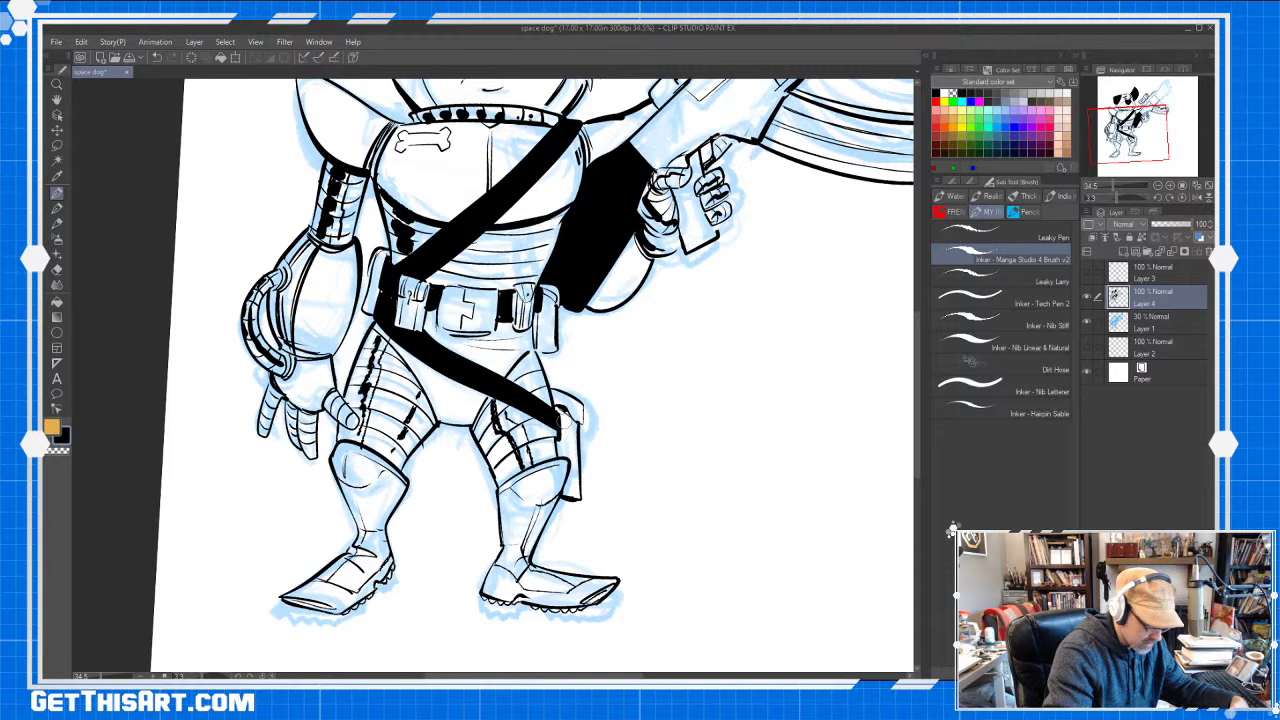
left_click_drag(486, 394, 524, 468)
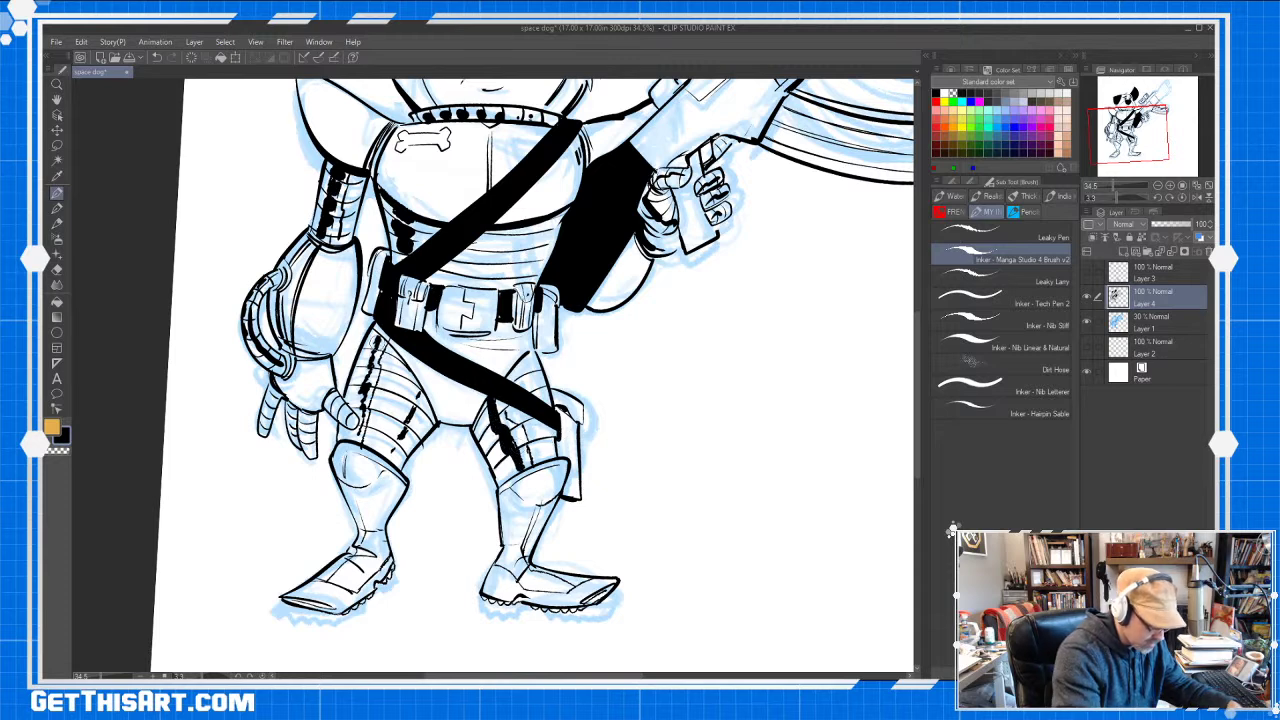
left_click_drag(382, 334, 348, 446)
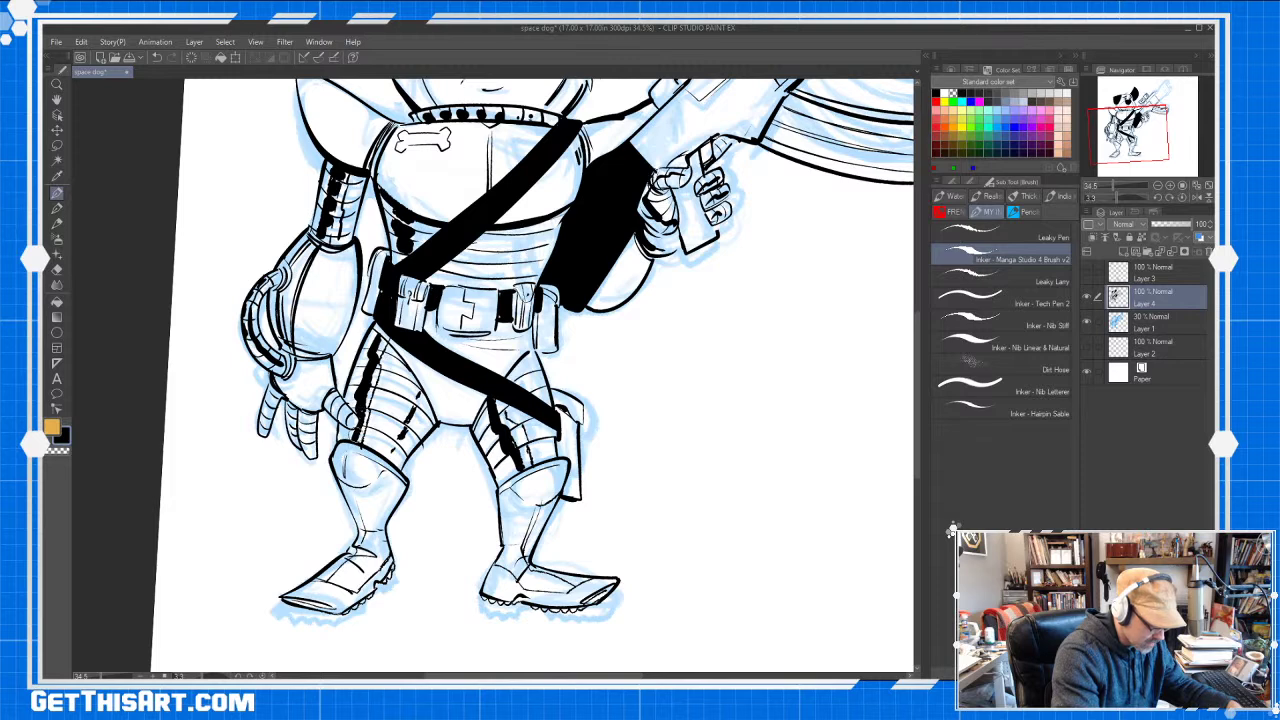
left_click_drag(390, 336, 358, 440)
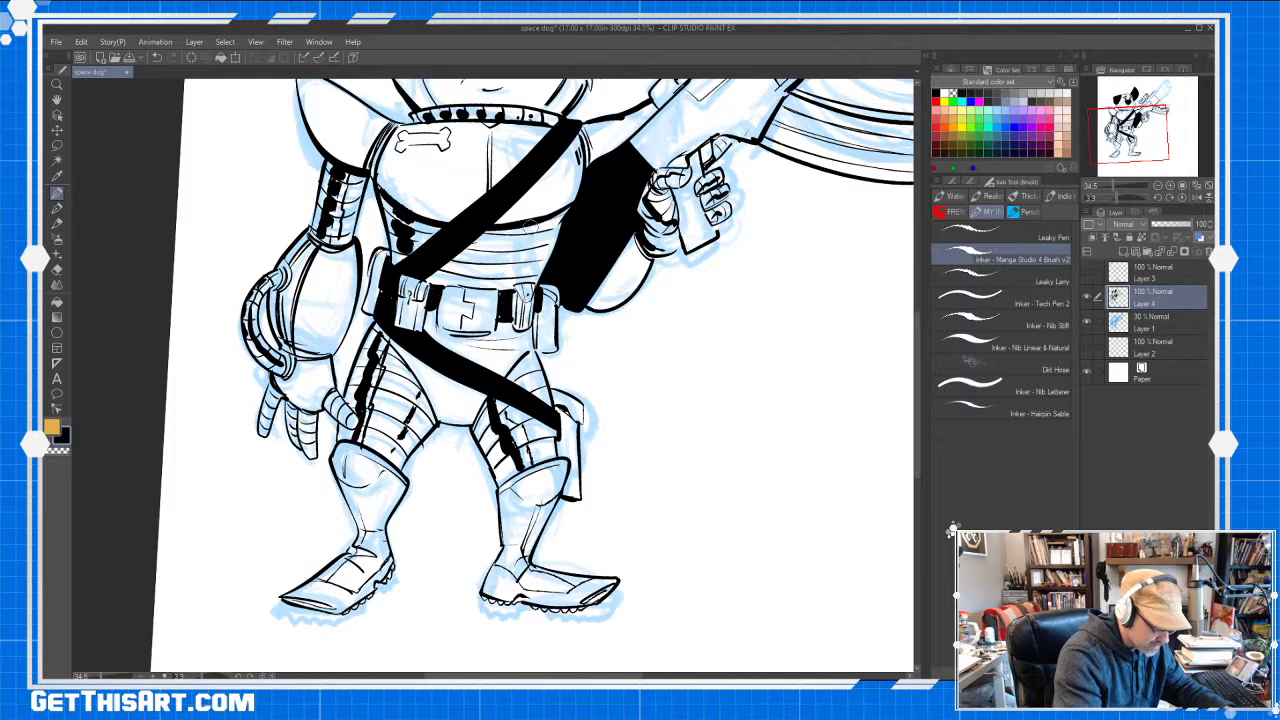
Add tapered black accents to the ribbed midsection beneath the chest plate, and save the drawing
mouse_move(525, 232)
left_mouse_down()
mouse_move(507, 272)
mouse_move(467, 246)
mouse_move(492, 278)
left_mouse_up()
mouse_move(570, 237)
left_mouse_down()
mouse_move(547, 229)
mouse_move(521, 314)
left_mouse_up()
key("b")
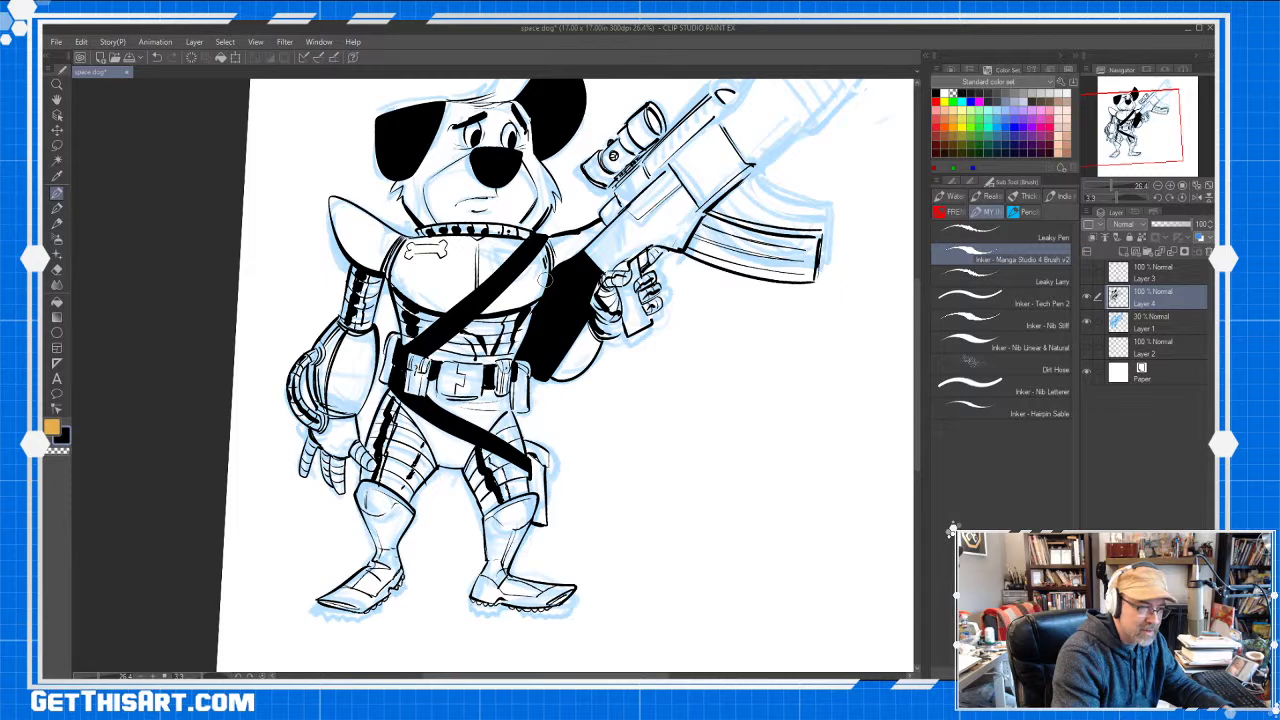
key("space")
scroll(545, 285, "down", 2)
mouse_move(524, 292)
left_mouse_down()
mouse_move(485, 376)
mouse_move(481, 365)
left_mouse_up()
left_click(131, 58)
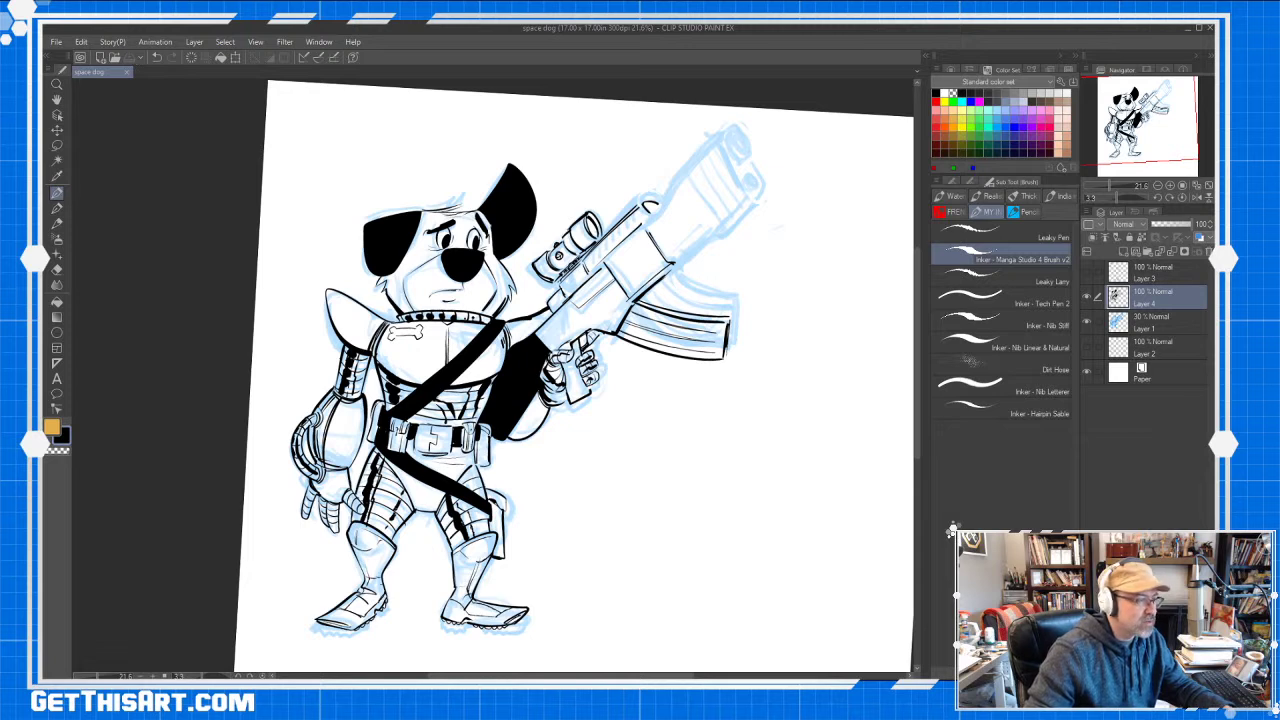
Ink the outline of the rifle's front barrel housing and muzzle, with a heavy black block along its underside
left_click_drag(917, 333, 917, 336)
mouse_move(645, 204)
left_mouse_down()
mouse_move(724, 125)
mouse_move(746, 140)
mouse_move(748, 152)
mouse_move(724, 128)
mouse_move(742, 144)
mouse_move(743, 187)
left_mouse_up()
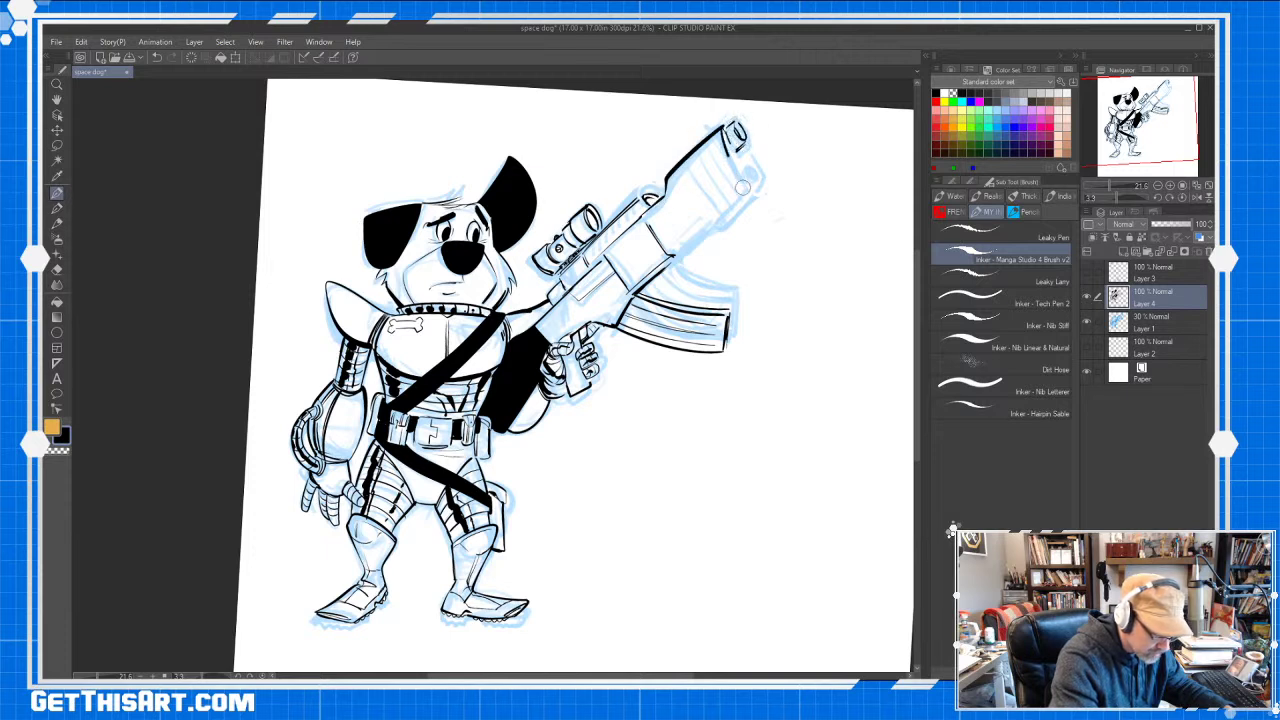
mouse_move(722, 132)
left_mouse_down()
mouse_move(744, 190)
mouse_move(764, 171)
mouse_move(722, 213)
left_mouse_up()
left_click_drag(761, 175, 665, 266)
mouse_move(729, 210)
left_mouse_down()
mouse_move(694, 243)
mouse_move(713, 226)
left_mouse_up()
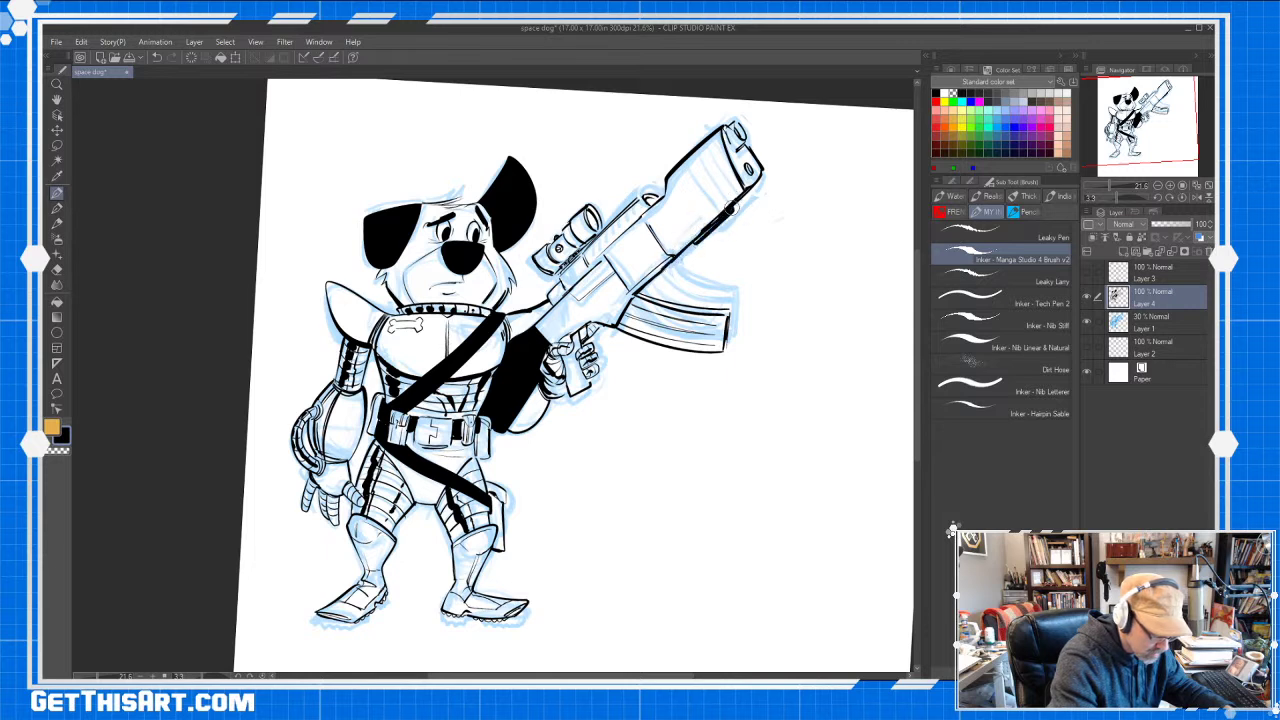
Ink the cross bands on the barrel housing and the row of notches along the rifle's top rail
mouse_move(680, 177)
left_mouse_down()
mouse_move(703, 226)
mouse_move(690, 210)
left_mouse_up()
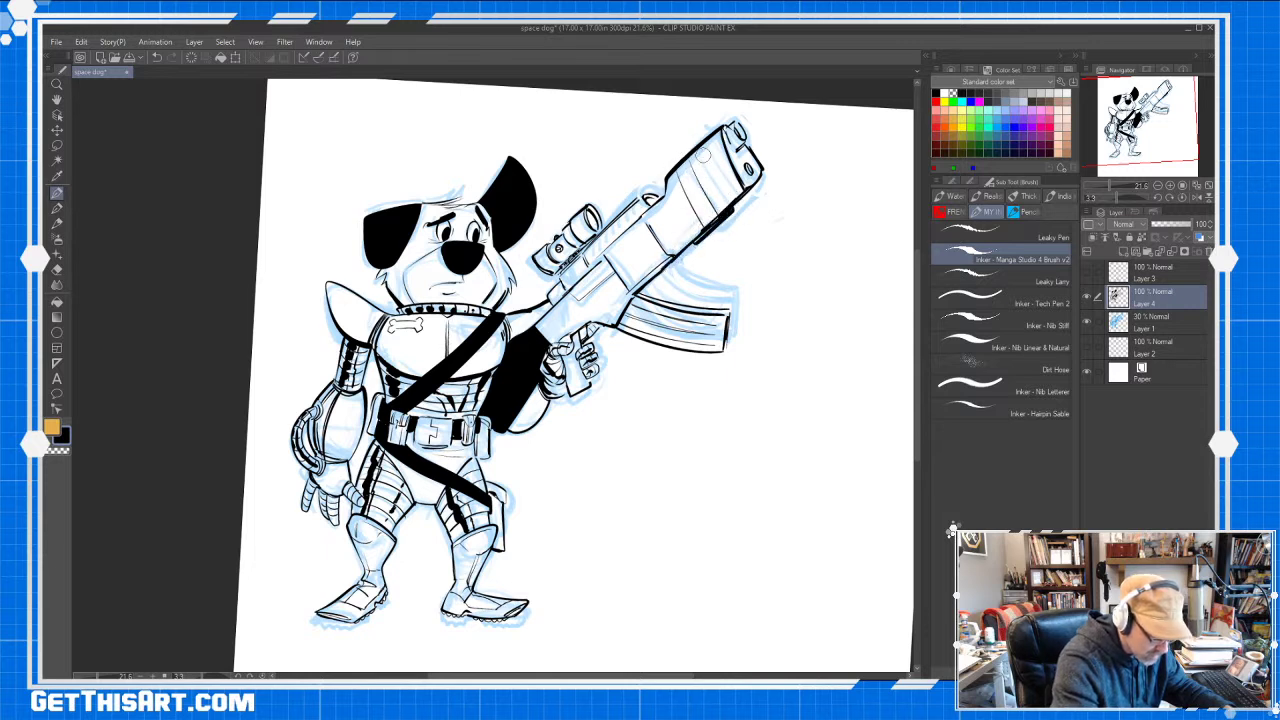
mouse_move(718, 150)
left_mouse_down()
mouse_move(700, 202)
mouse_move(712, 192)
left_mouse_up()
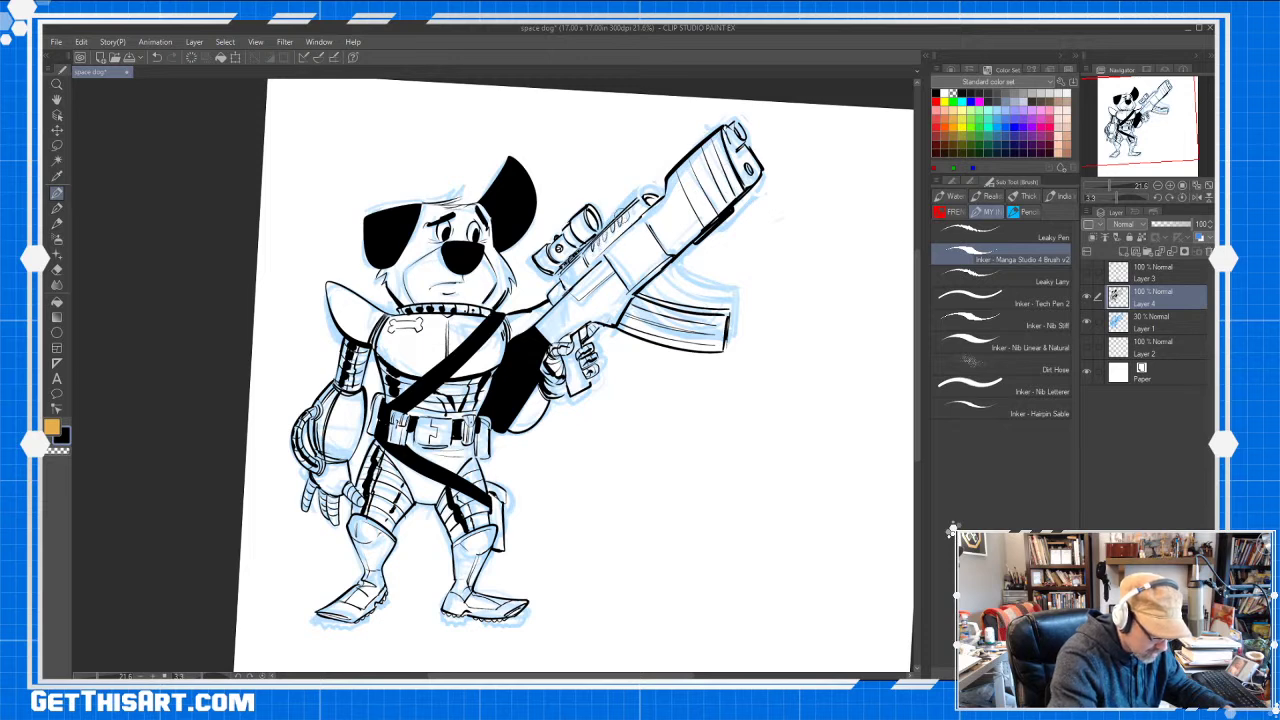
left_click_drag(646, 196, 624, 216)
left_click_drag(646, 190, 630, 212)
Hide the blue sketch on Layer 1 and straighten the canvas to show the inked figure alone
left_click(1087, 321)
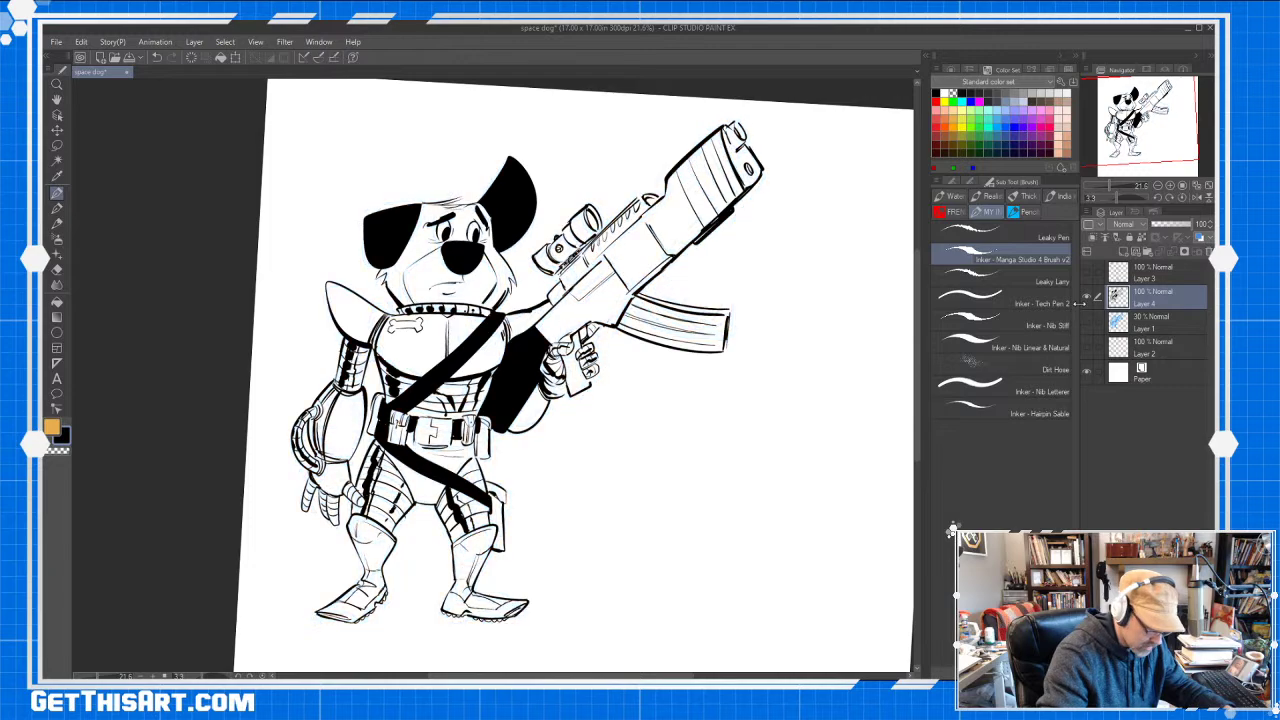
key("ctrl+space")
left_click_drag(740, 386, 752, 374)
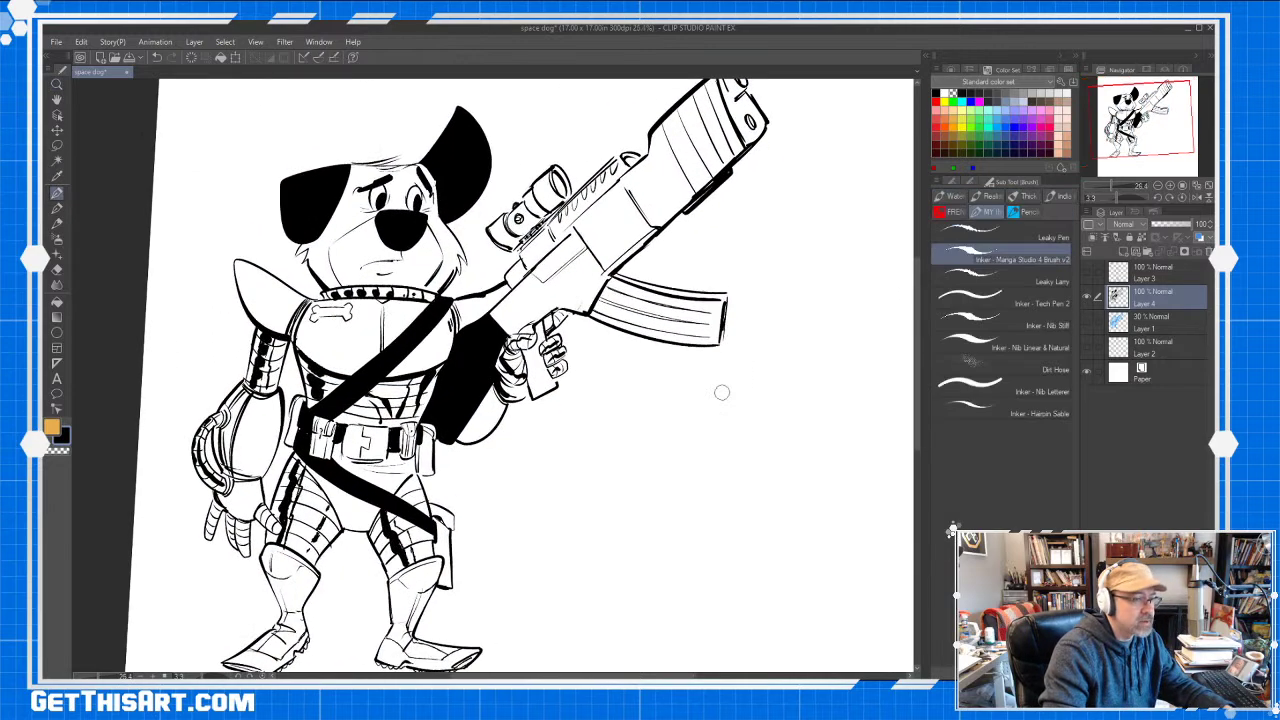
key("space")
left_click_drag(715, 436, 730, 437)
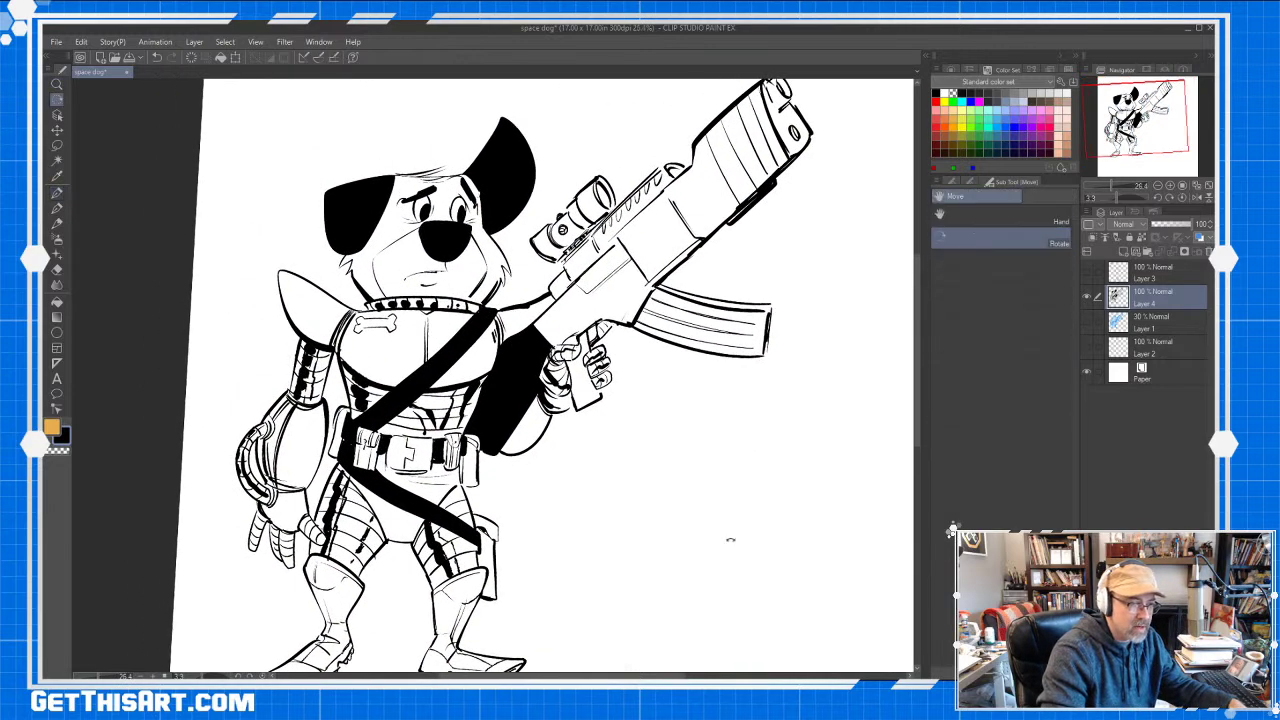
scroll(738, 527, "up", 1)
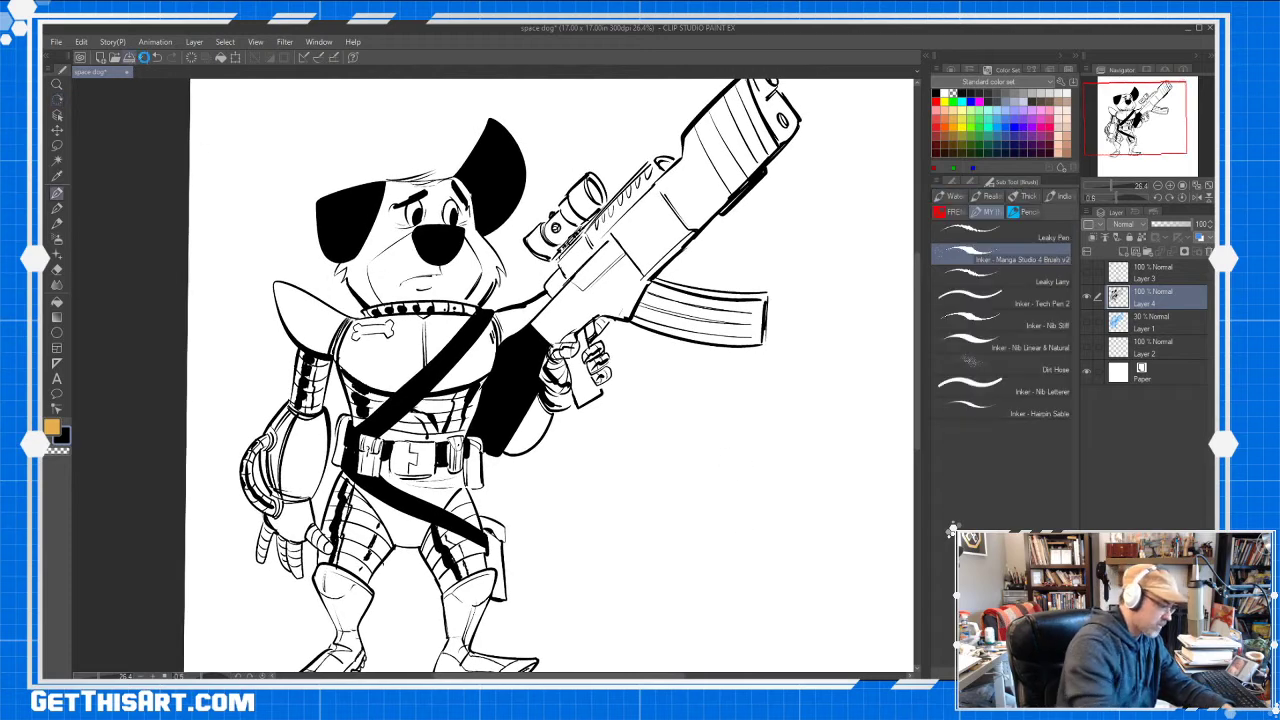
Save the drawing, and rework the outlines of the pointed shoulder pad and upper arm with the Leaky Pen brush
left_click(144, 57)
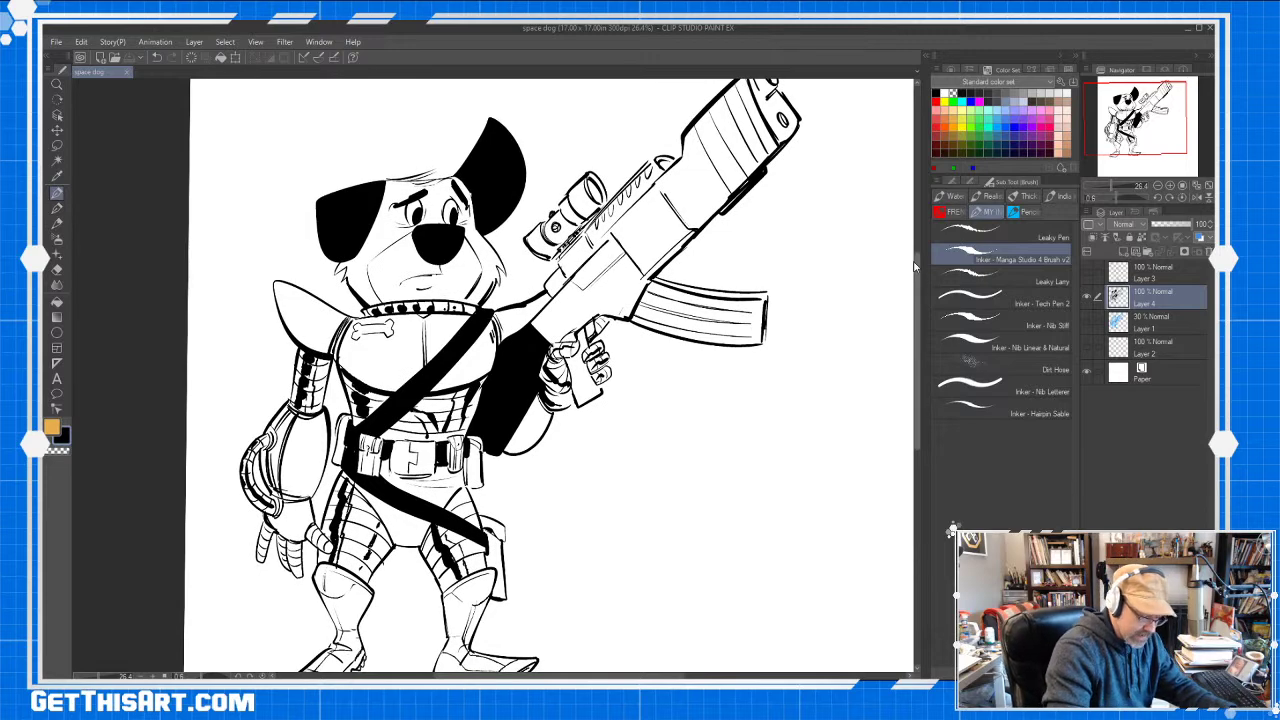
left_click(1045, 237)
mouse_move(534, 391)
left_mouse_down()
mouse_move(650, 391)
mouse_move(575, 391)
left_mouse_up()
scroll(601, 492, "up", 5)
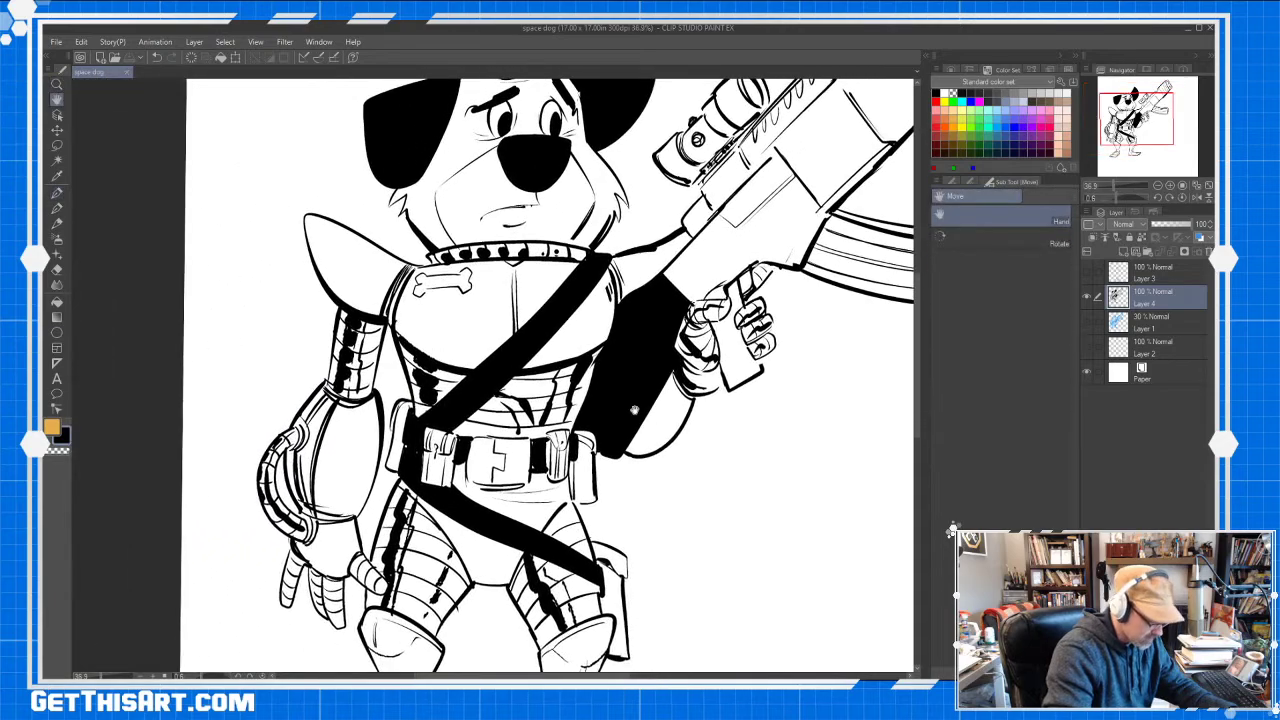
mouse_move(601, 492)
left_mouse_down()
mouse_move(654, 574)
mouse_move(694, 432)
left_mouse_up()
key("p")
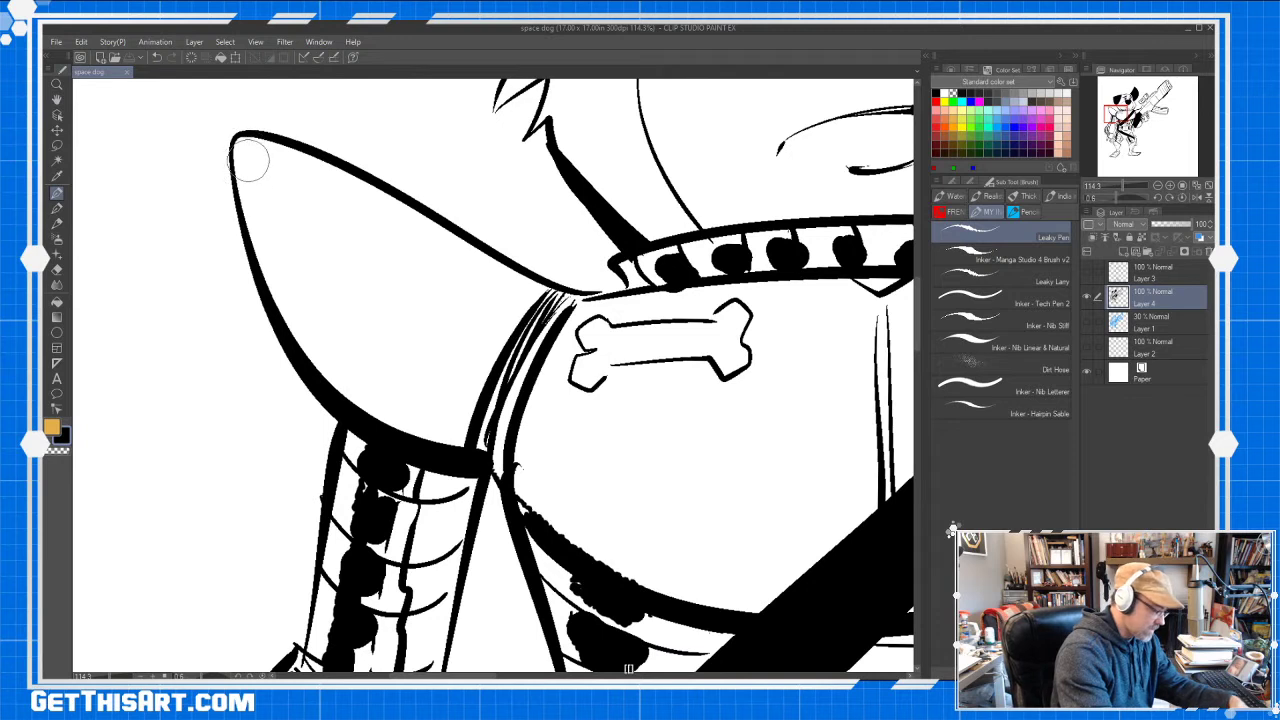
left_click_drag(240, 143, 251, 238)
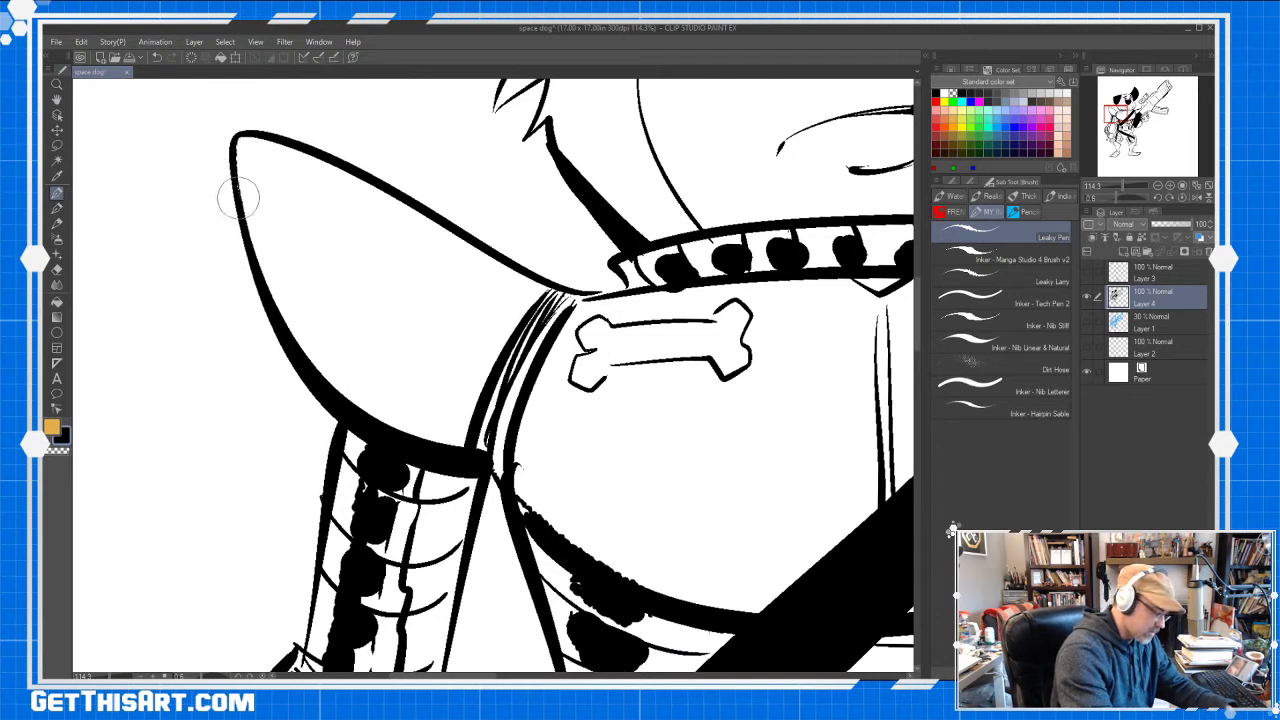
mouse_move(303, 350)
left_mouse_down()
mouse_move(408, 433)
mouse_move(371, 406)
mouse_move(391, 426)
mouse_move(470, 456)
mouse_move(523, 457)
mouse_move(522, 406)
left_mouse_up()
mouse_move(346, 430)
left_mouse_down()
mouse_move(309, 632)
mouse_move(318, 611)
left_mouse_up()
mouse_move(452, 559)
left_mouse_down()
mouse_move(700, 383)
mouse_move(486, 337)
mouse_move(476, 278)
left_mouse_up()
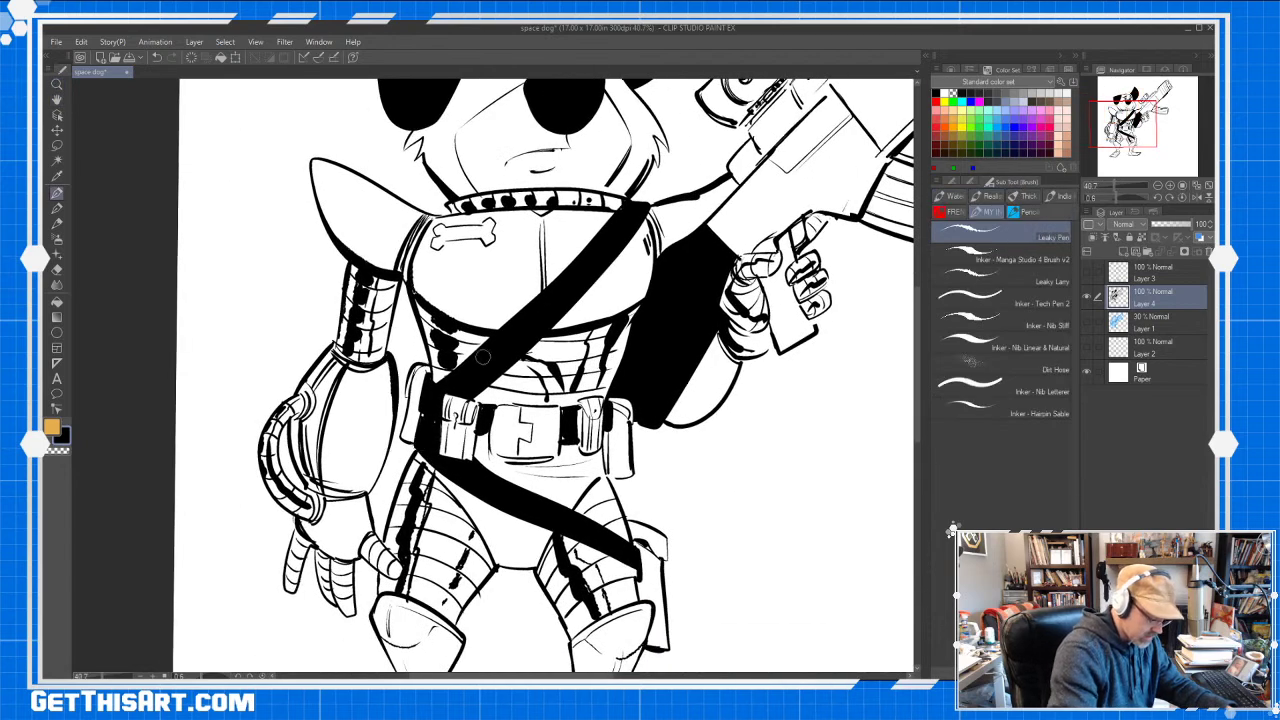
Roughen the elbow curve behind the black rifle stock and add contour strokes inside the lowered arm's gauntlet
left_click_drag(614, 208, 443, 374)
key("ctrl+z")
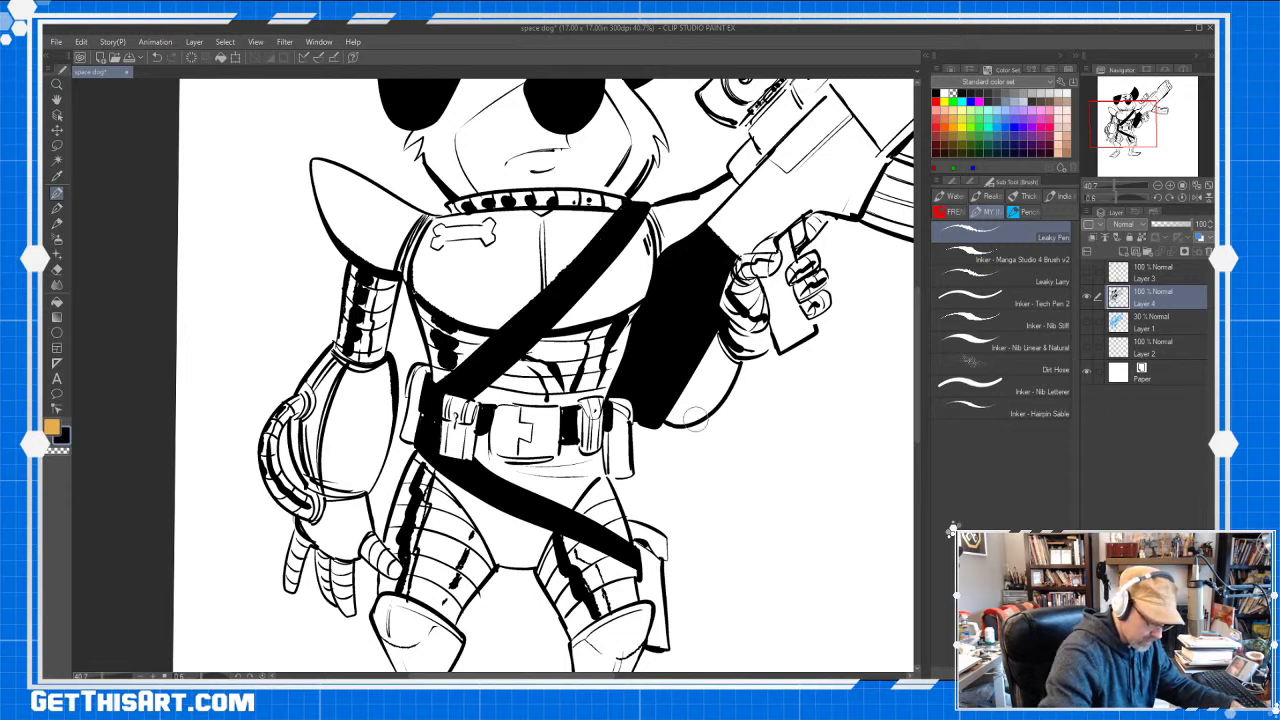
left_click_drag(669, 423, 738, 372)
left_click_drag(665, 418, 712, 398)
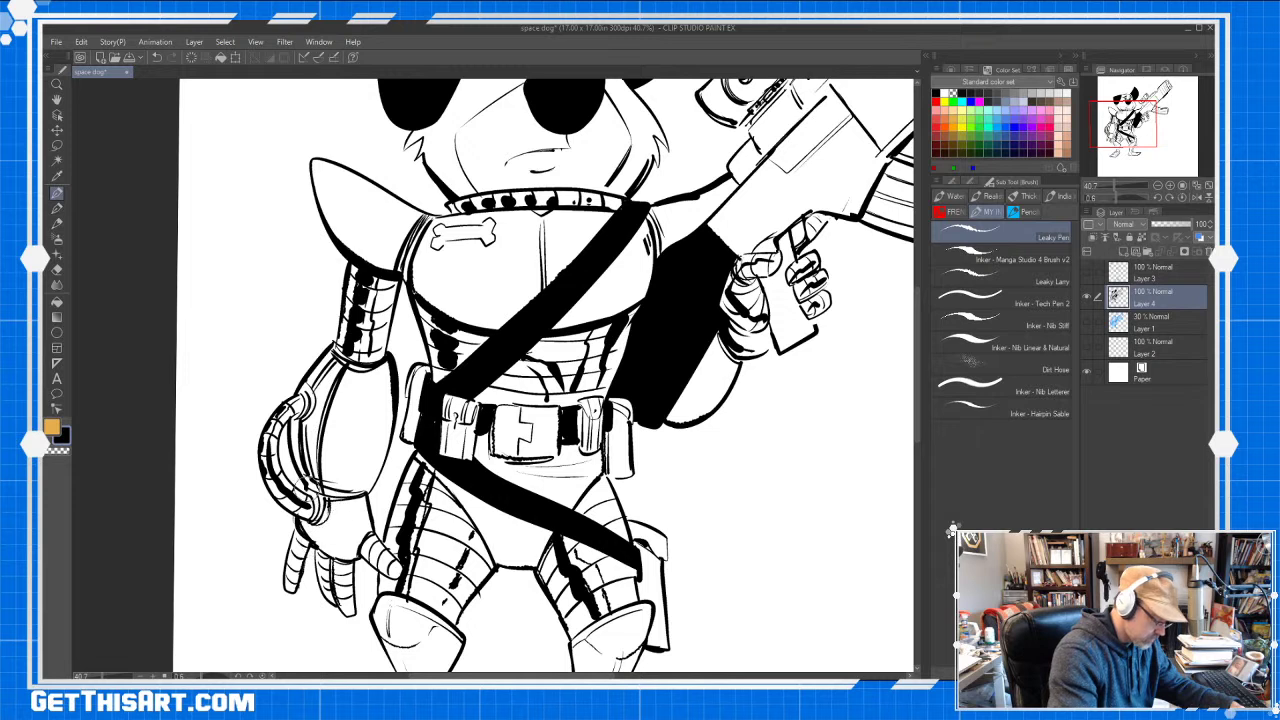
left_click_drag(295, 421, 305, 481)
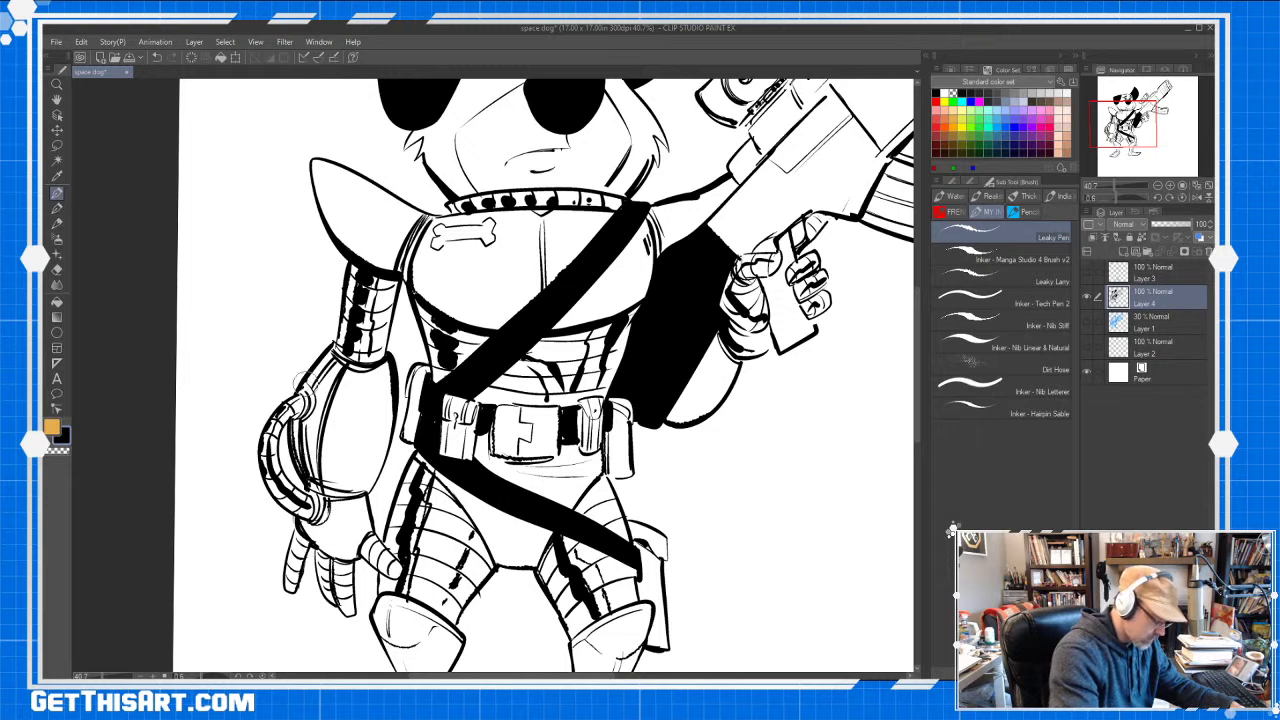
mouse_move(291, 398)
left_mouse_down()
mouse_move(266, 484)
mouse_move(314, 506)
left_mouse_up()
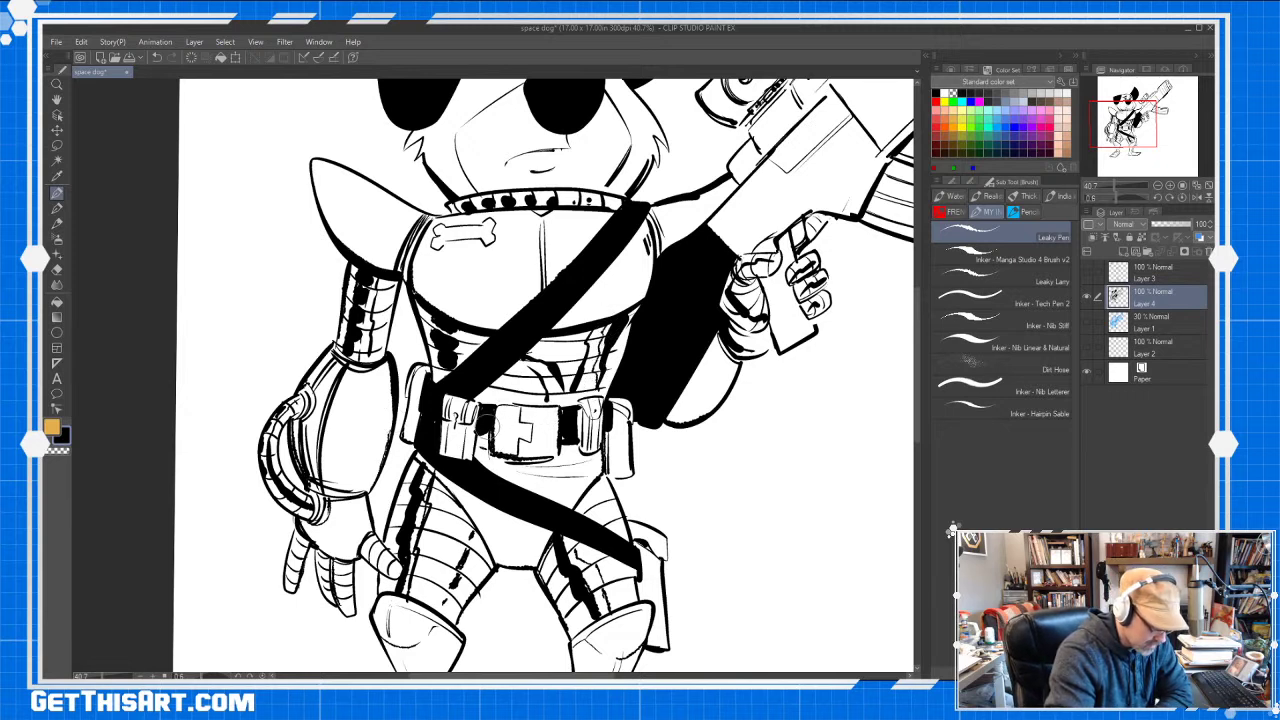
Add rough shading lines to the belt pouches and around the belt buckle
left_click_drag(459, 427, 456, 456)
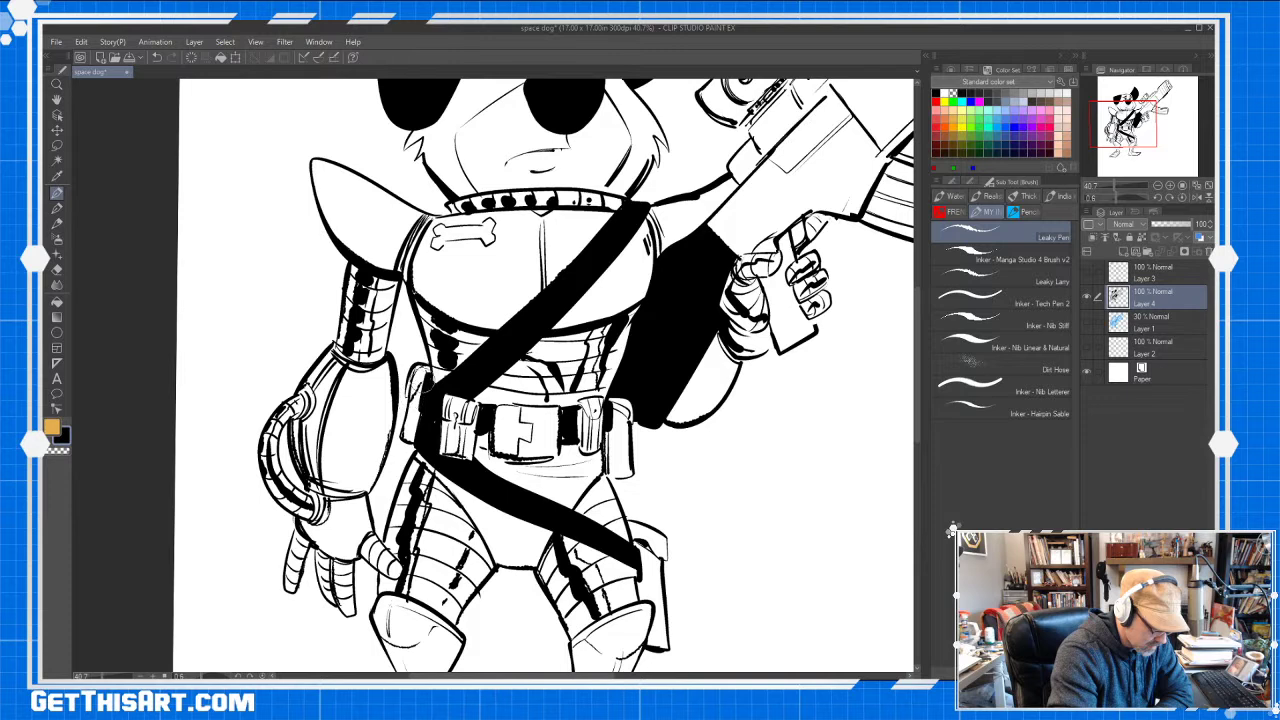
left_click_drag(429, 381, 414, 438)
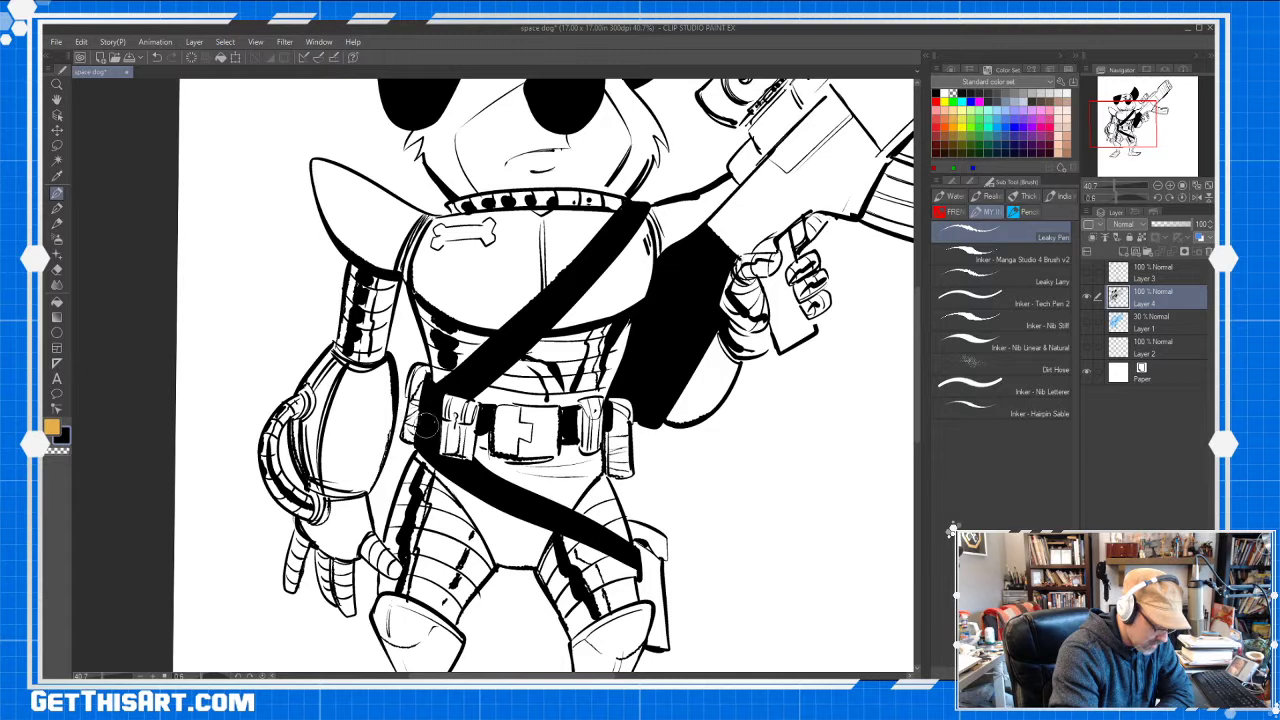
mouse_move(516, 405)
left_mouse_down()
mouse_move(538, 445)
mouse_move(520, 455)
left_mouse_up()
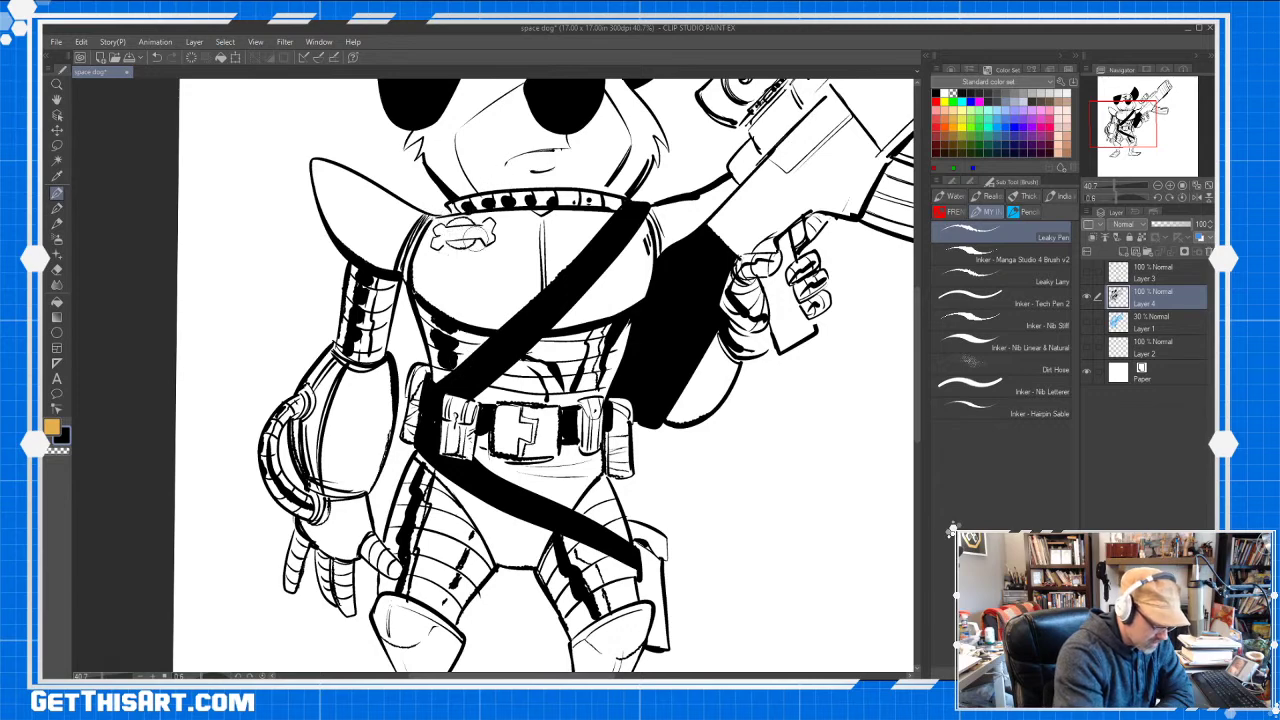
Roughen the inner edge of the folded black ear and the cheek fur, undoing the last stroke beside the raised ear
key("space")
left_click_drag(445, 245, 363, 421)
left_click_drag(700, 515, 705, 522)
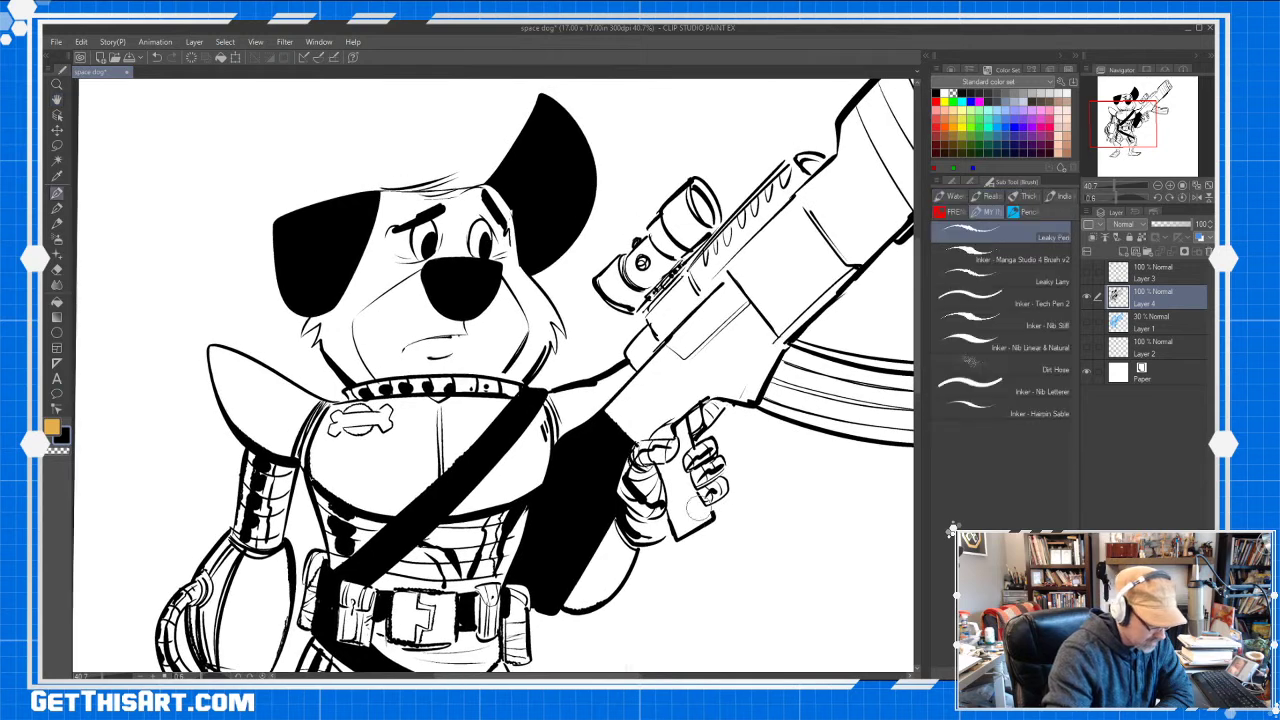
mouse_move(315, 331)
left_mouse_down()
mouse_move(381, 195)
mouse_move(359, 260)
mouse_move(340, 272)
left_mouse_up()
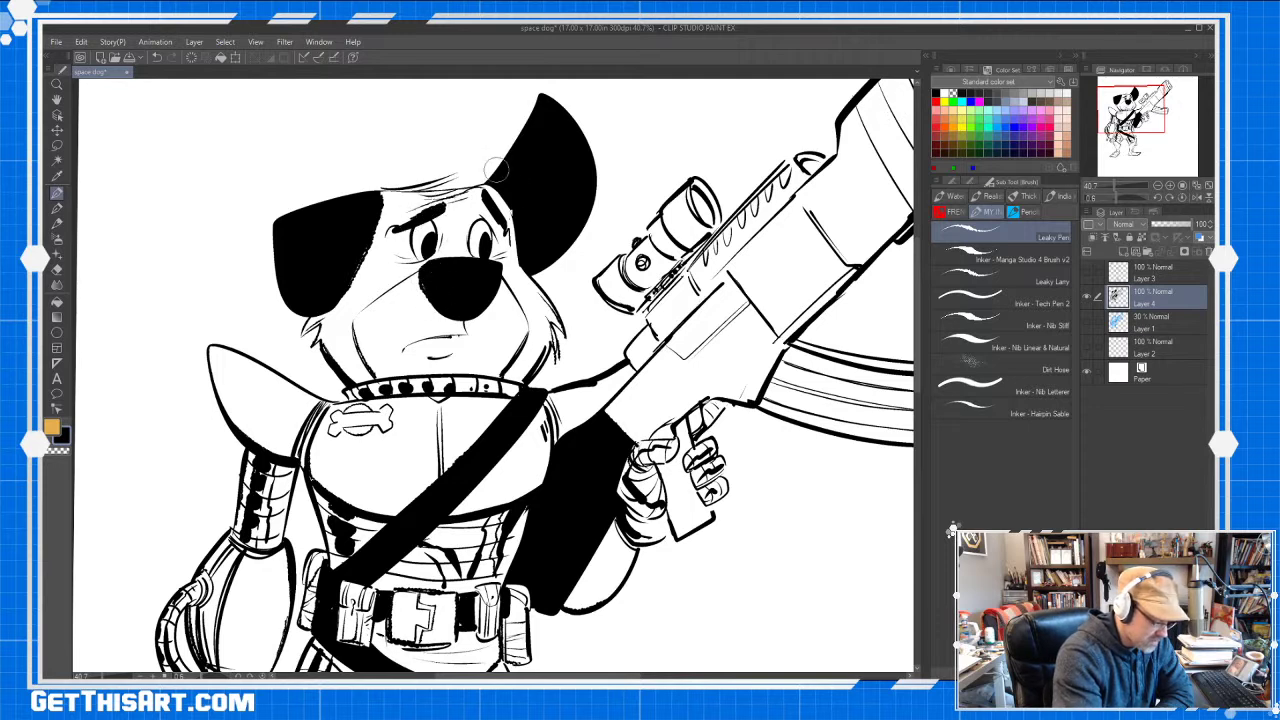
left_click_drag(478, 180, 491, 203)
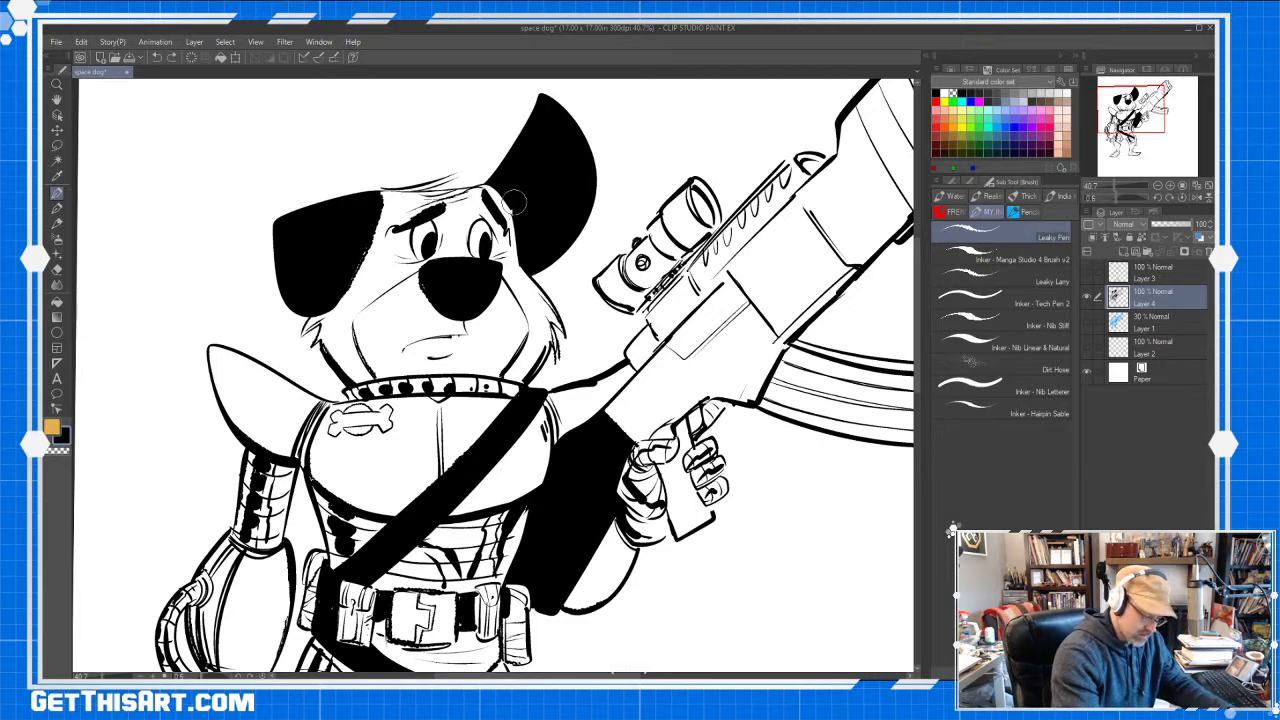
key("ctrl+z")
Add rough detail strokes to the rifle's muzzle tip and front sight
key("ctrl+space")
left_click_drag(755, 174, 741, 185)
key("space")
left_click_drag(741, 185, 535, 274)
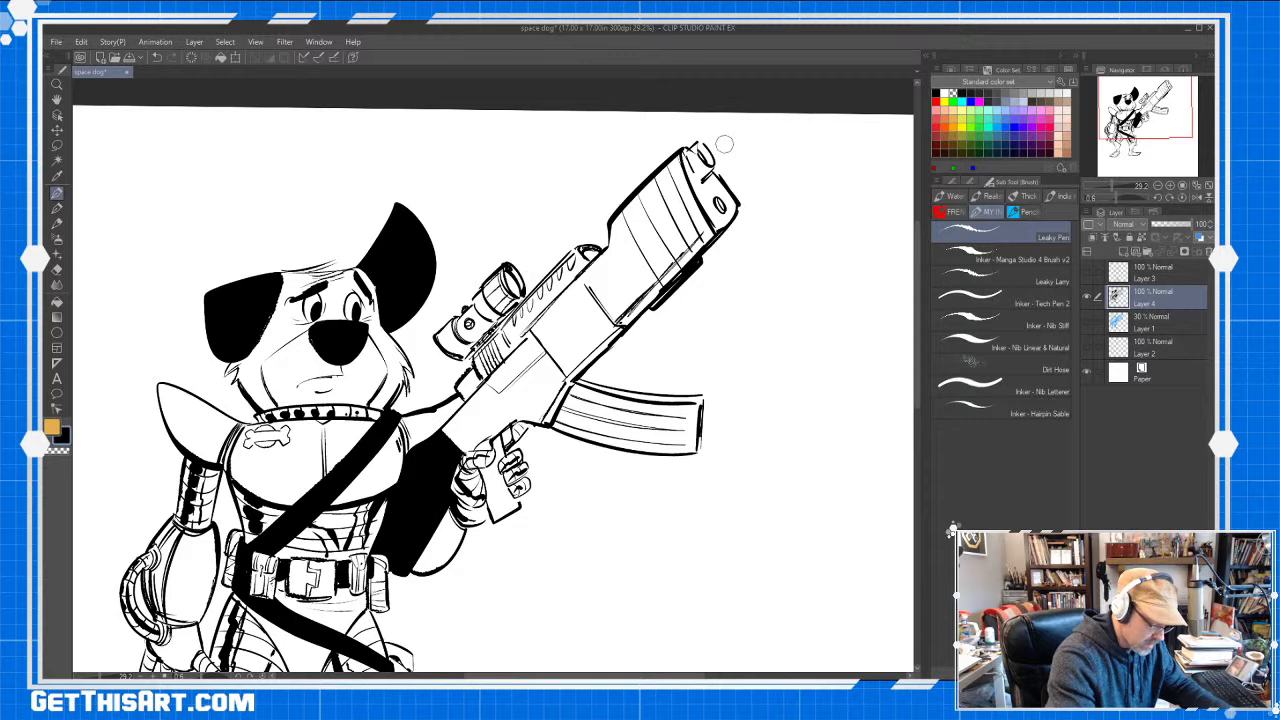
left_click_drag(686, 150, 700, 180)
left_click_drag(694, 172, 708, 188)
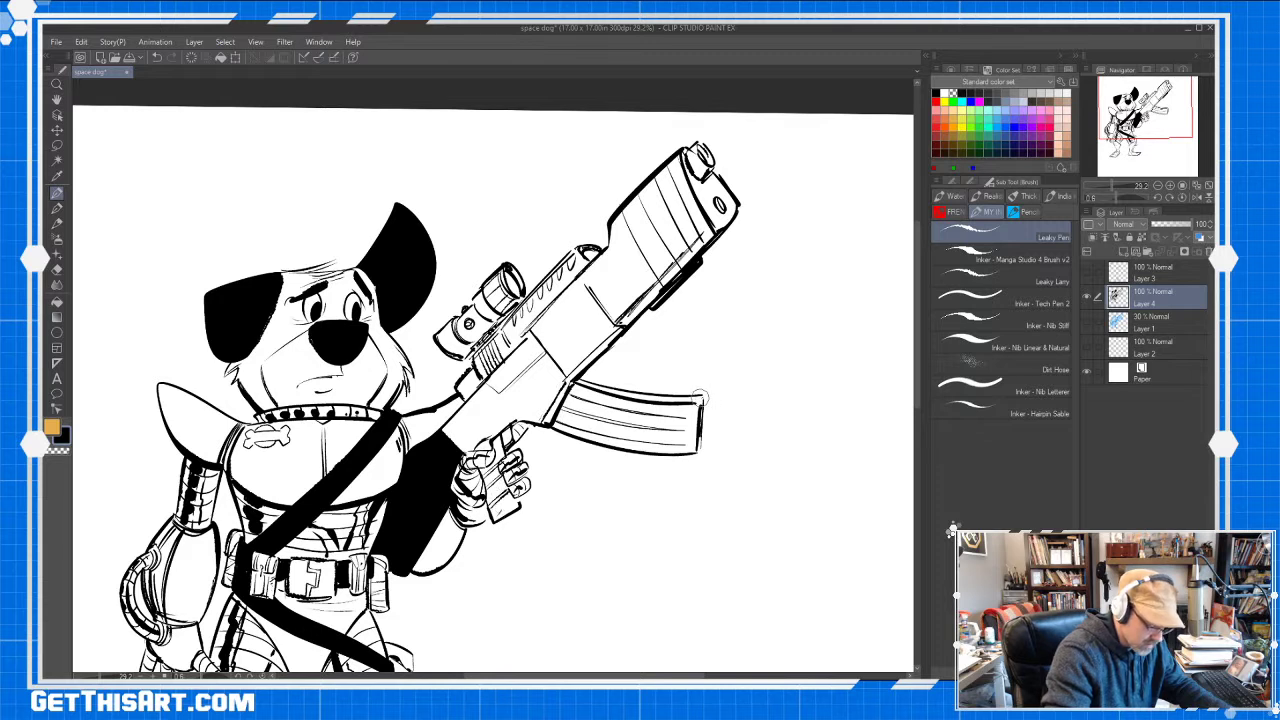
Thicken the end edge of the rifle's curved magazine and add lines along its ribs
mouse_move(700, 398)
left_mouse_down()
mouse_move(695, 450)
mouse_move(698, 394)
left_mouse_up()
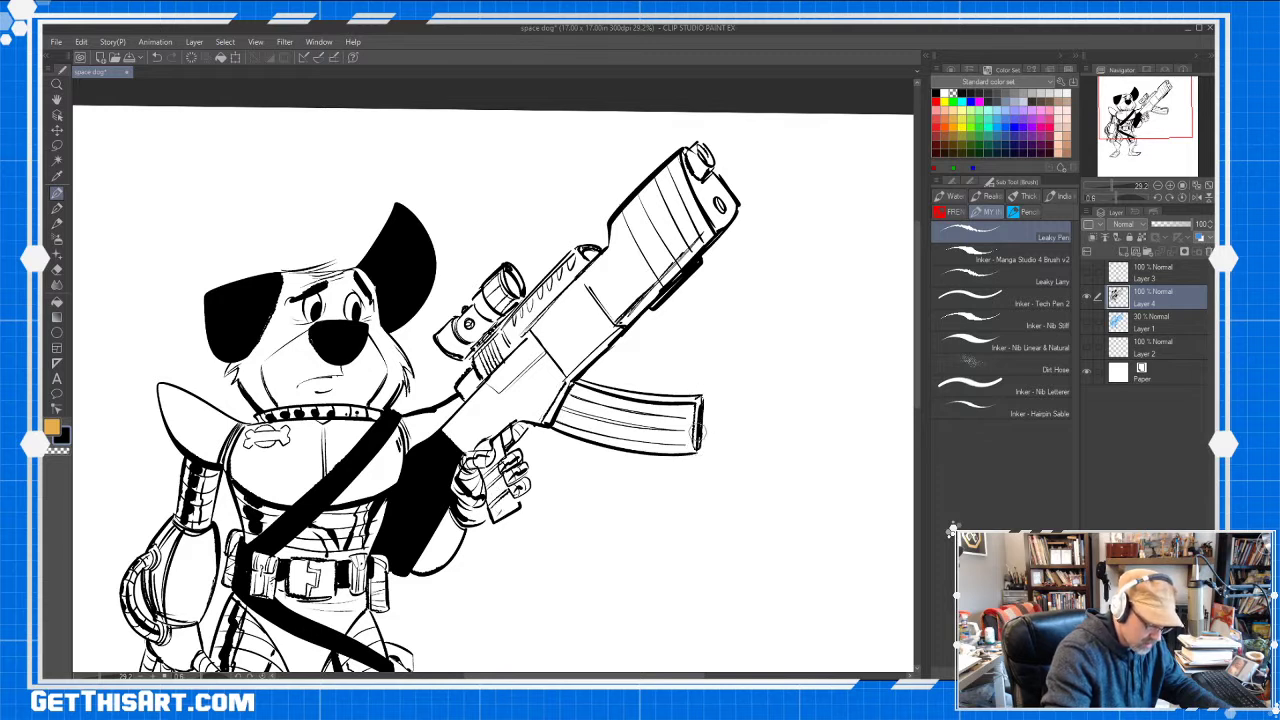
key("r")
mouse_move(821, 431)
left_mouse_down()
mouse_move(578, 611)
mouse_move(546, 618)
left_mouse_up()
key("e")
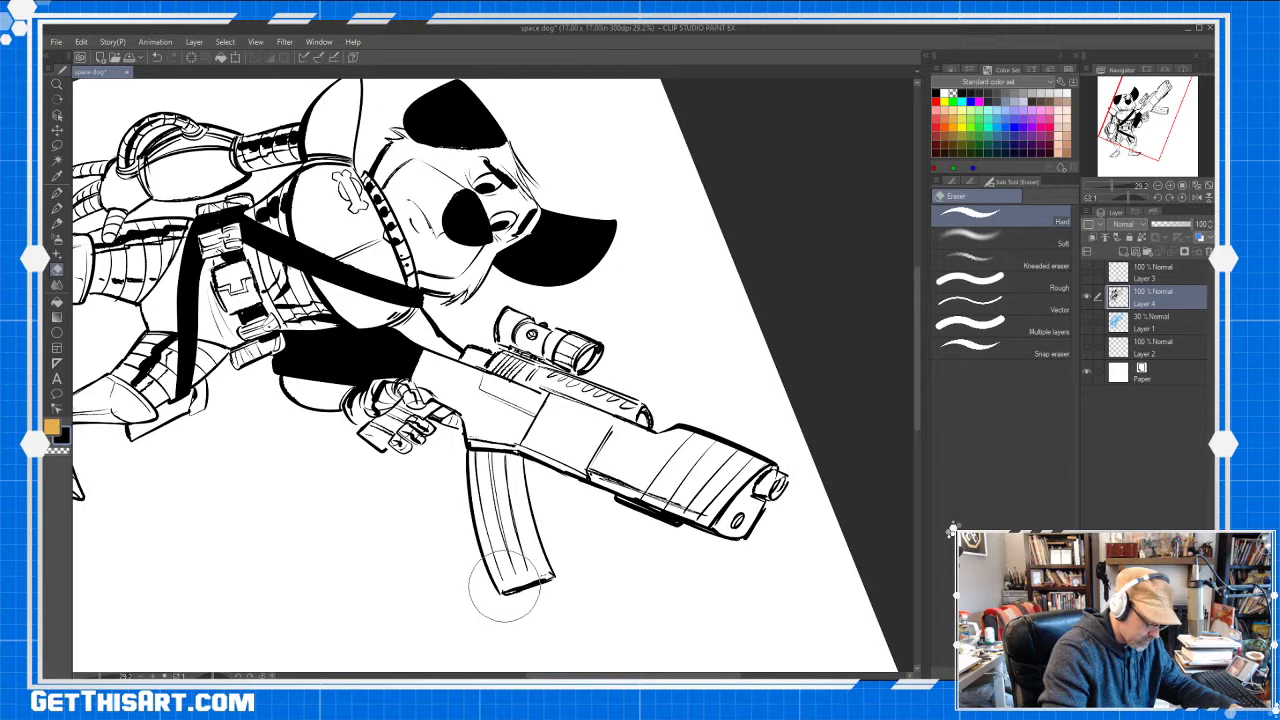
key("p")
left_click_drag(499, 585, 540, 572)
left_click_drag(514, 468, 536, 550)
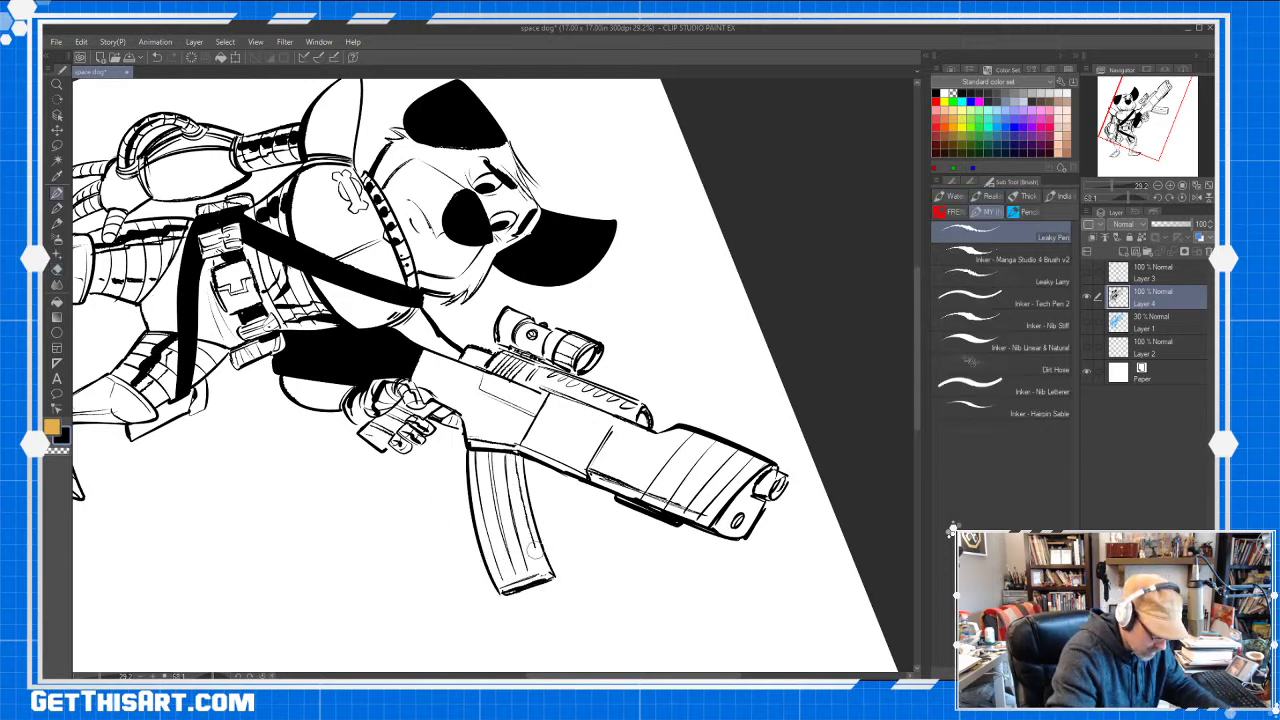
mouse_move(500, 455)
left_mouse_down()
mouse_move(519, 548)
mouse_move(481, 458)
mouse_move(506, 578)
left_mouse_up()
Go over the upper edge of the rifle's receiver from the stock to beneath the scope with rough strokes
key("r")
left_click_drag(714, 603, 803, 311)
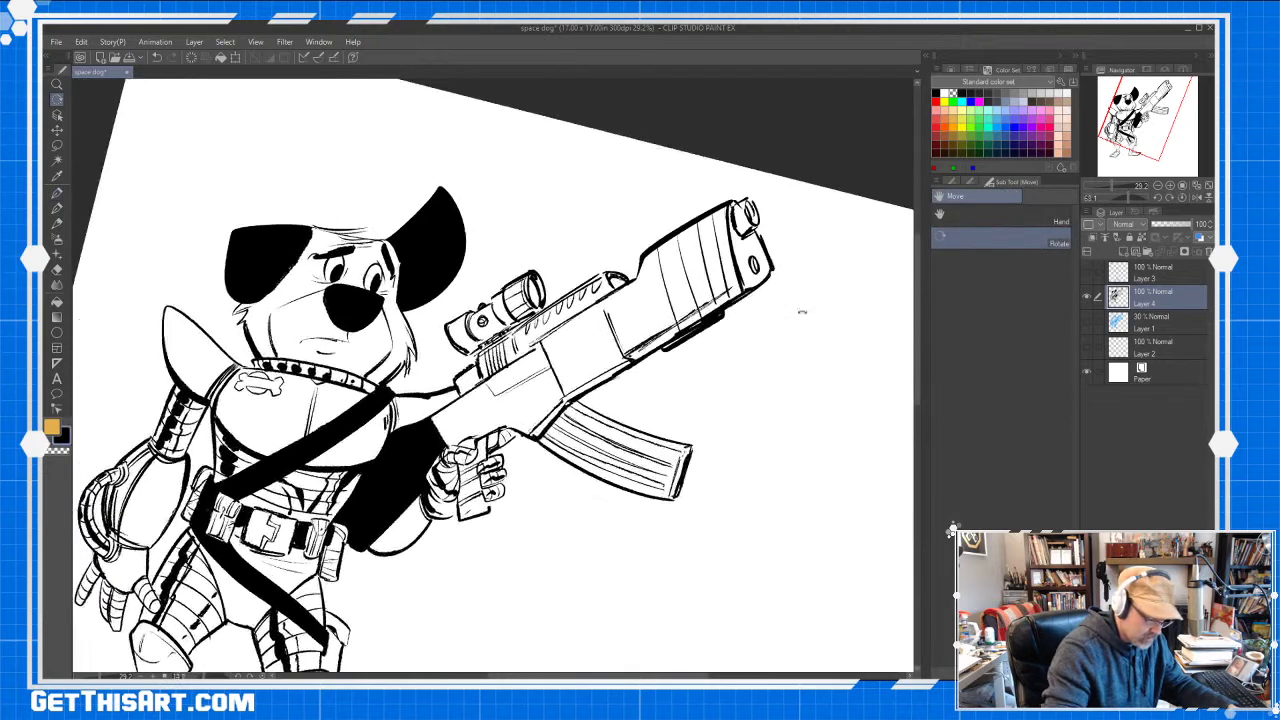
left_click_drag(601, 305, 541, 342)
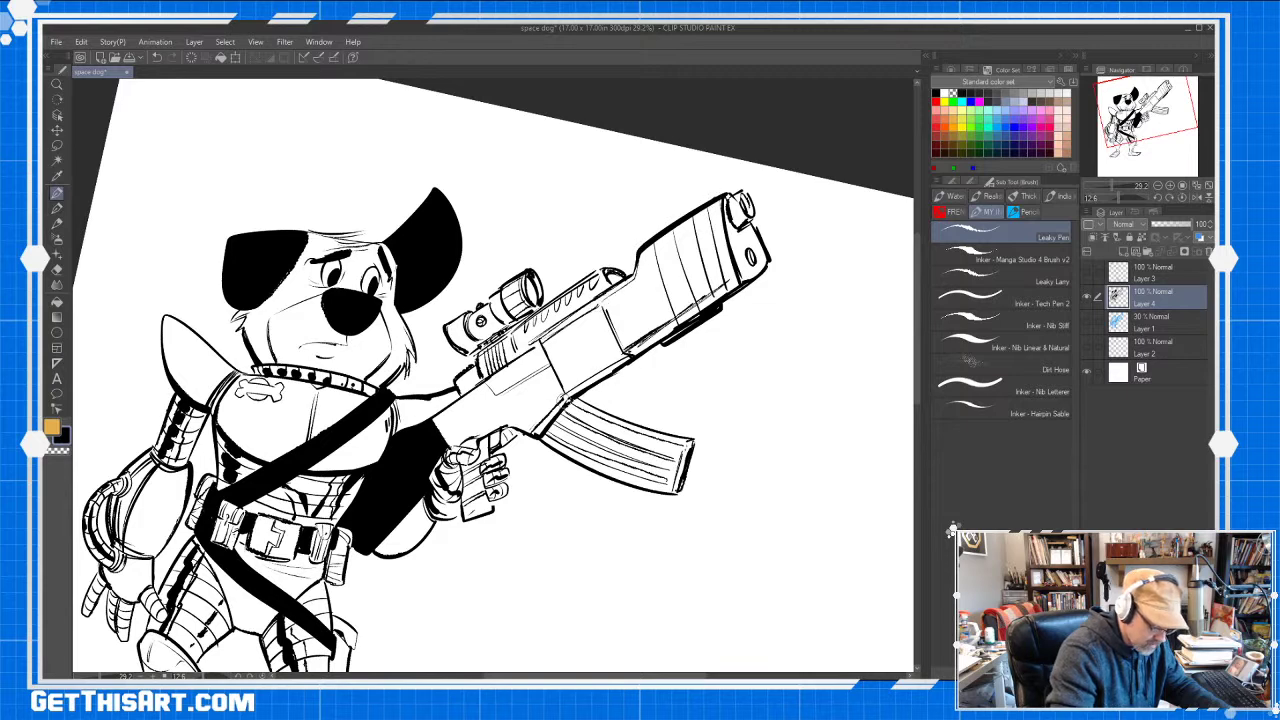
left_click_drag(439, 418, 537, 347)
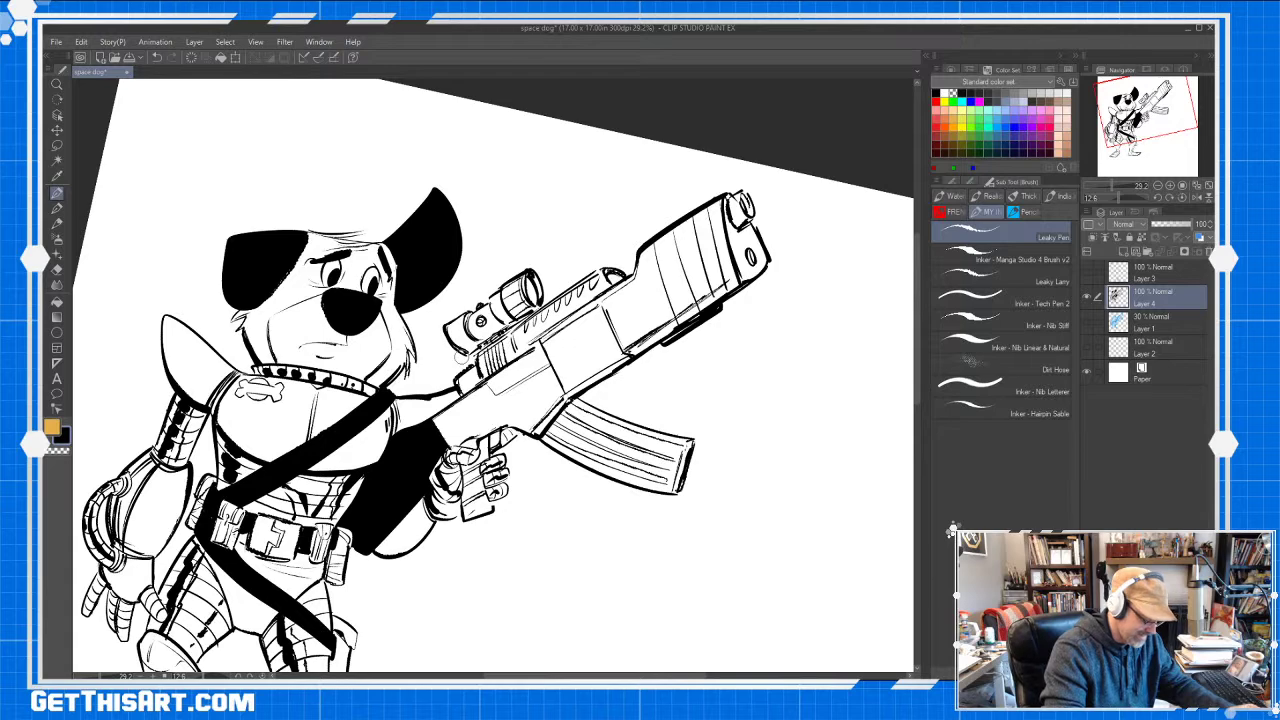
Add small dents, specks and scratch marks to the shoulder pad, chest plate, gauntlet and knee armour
key("r")
mouse_move(534, 589)
left_mouse_down()
mouse_move(608, 560)
mouse_move(623, 509)
mouse_move(594, 511)
left_mouse_up()
key("p")
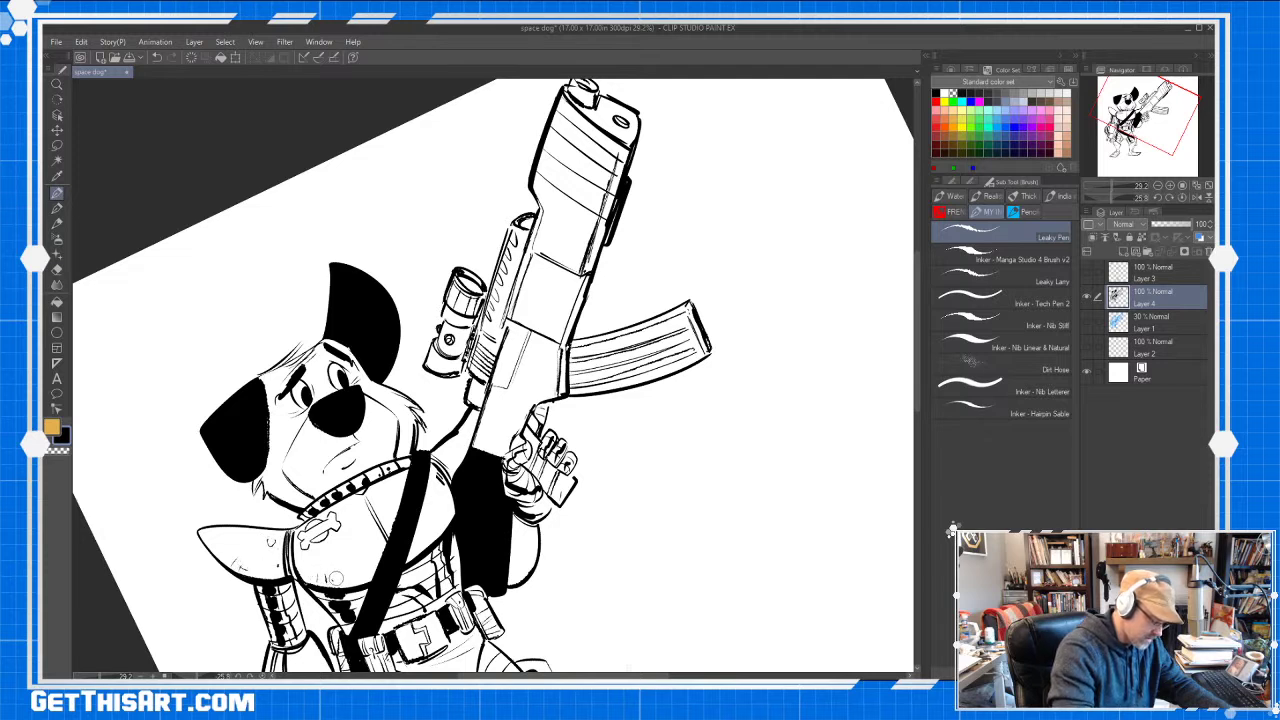
left_click_drag(613, 508, 614, 358)
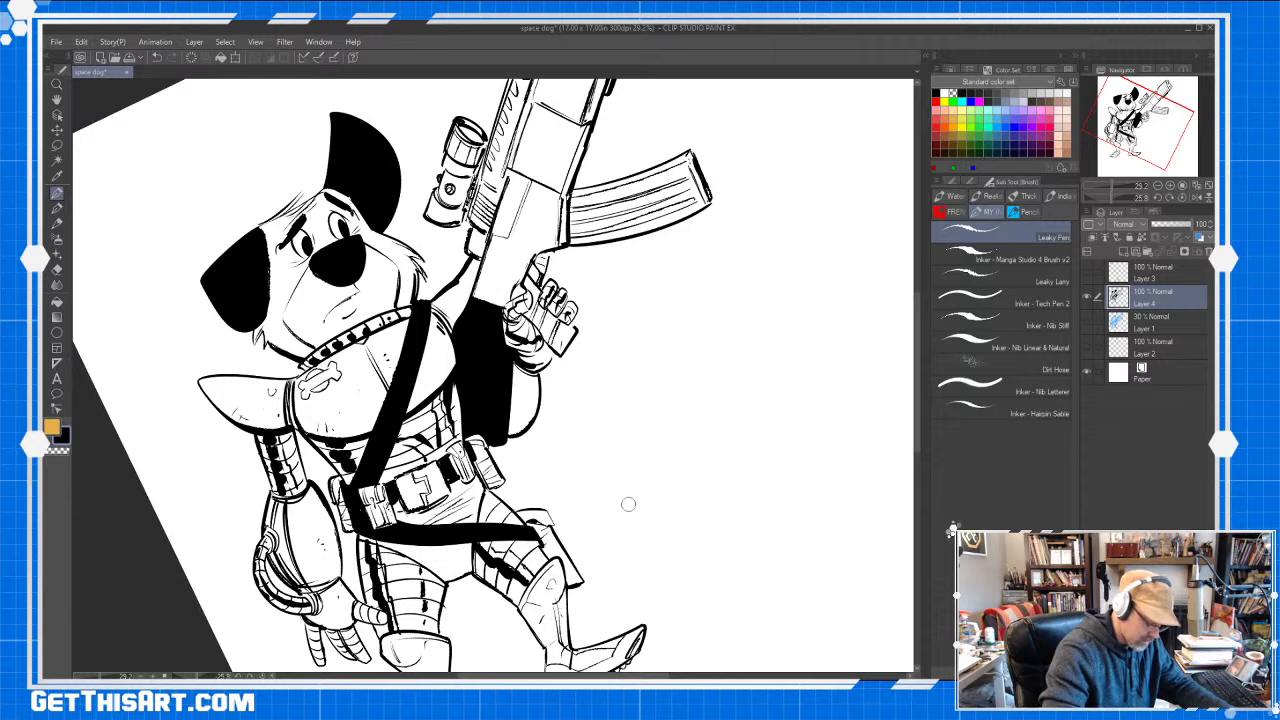
left_click_drag(656, 540, 643, 423)
Switch to white and add highlights to the nose and short dashes on the folded black ear
key("ctrl+space")
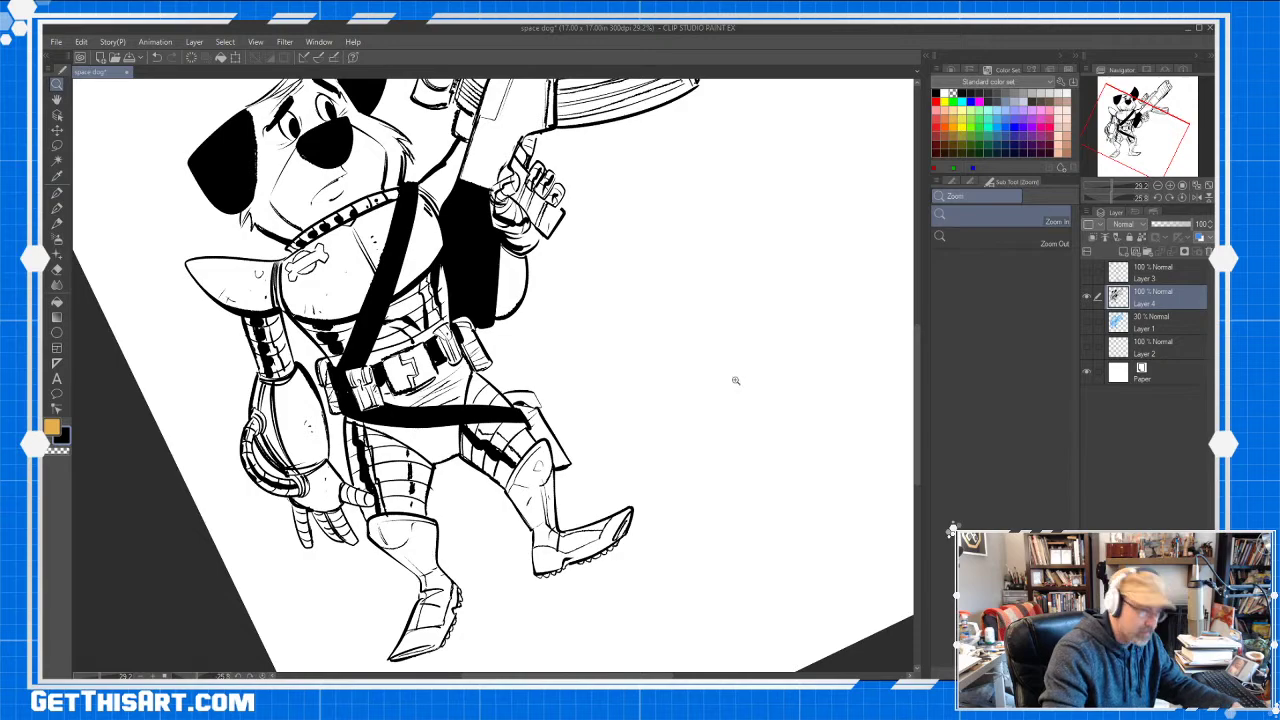
key("r")
left_click_drag(757, 380, 694, 491)
key("ctrl+space")
key("space")
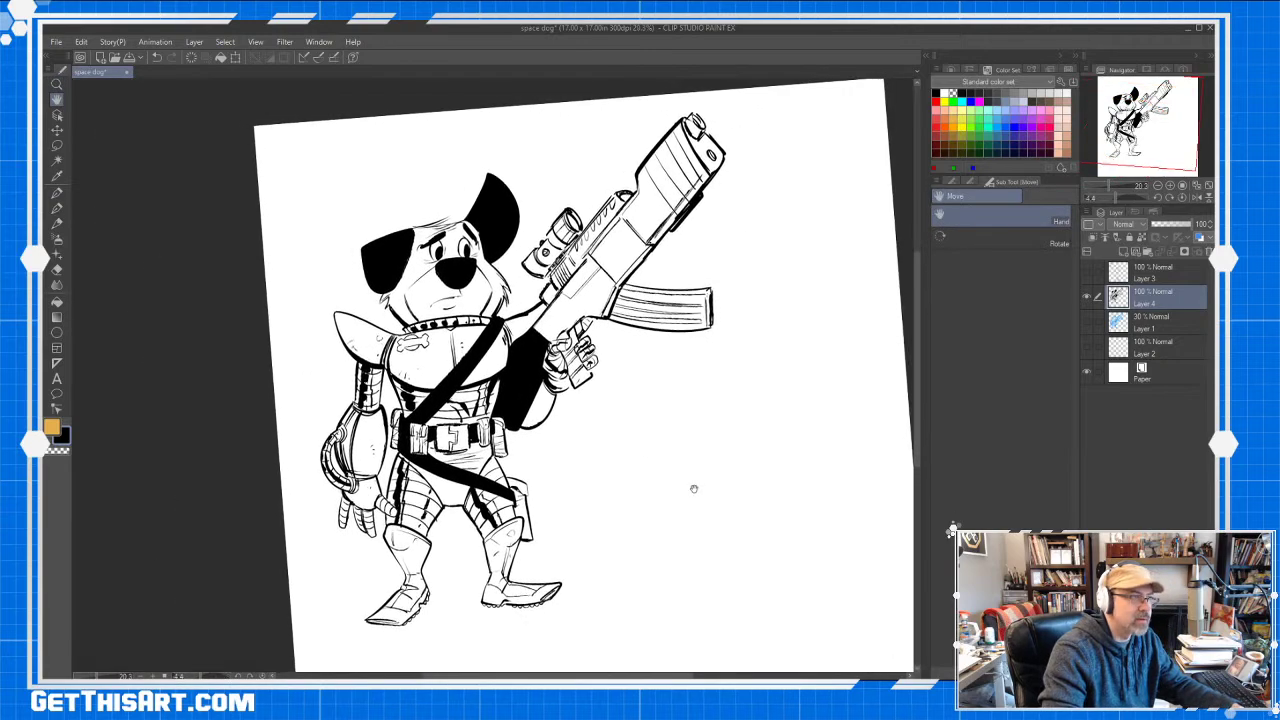
key("ctrl+space")
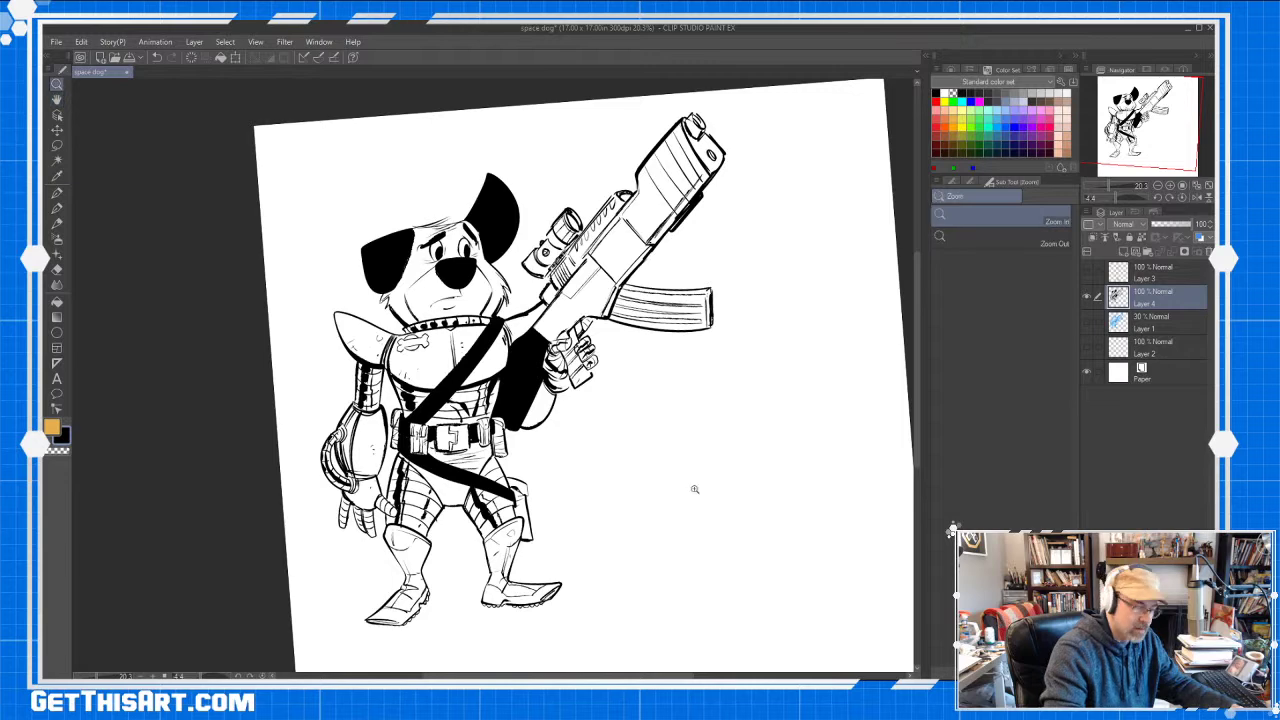
left_click(945, 92)
left_click_drag(474, 262, 520, 262)
key("b")
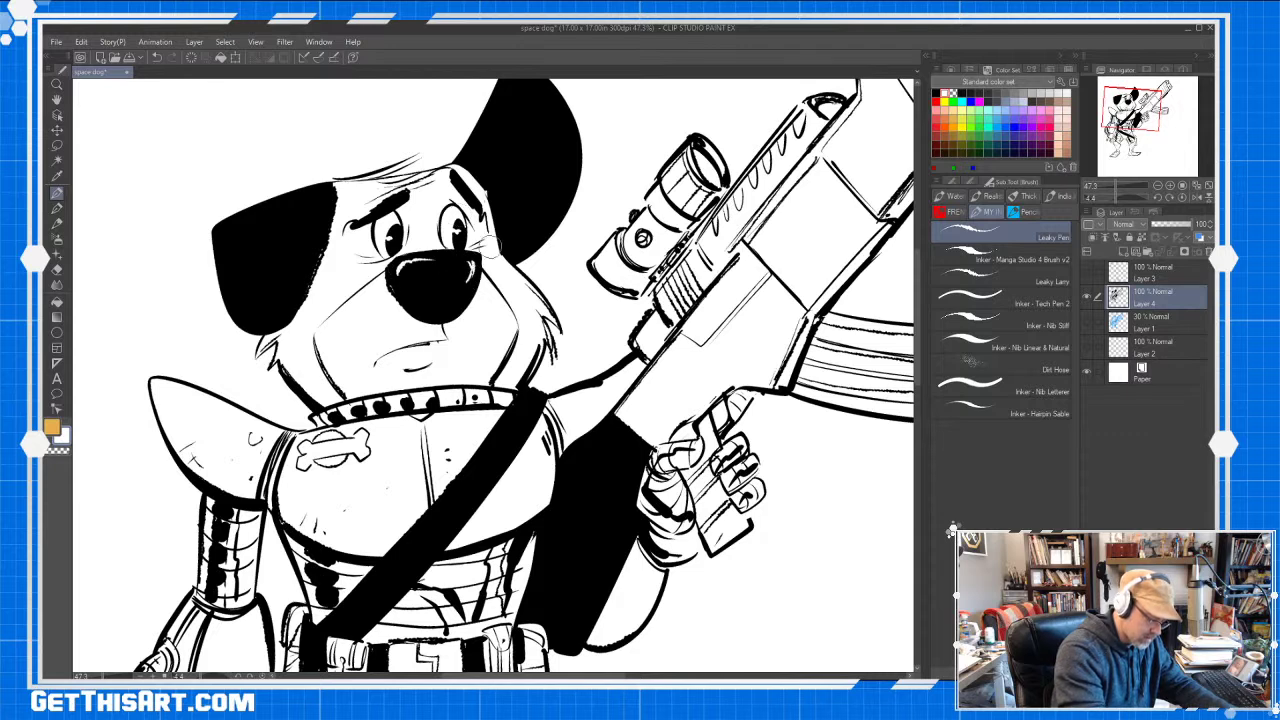
left_click_drag(297, 246, 290, 262)
left_click_drag(292, 258, 285, 273)
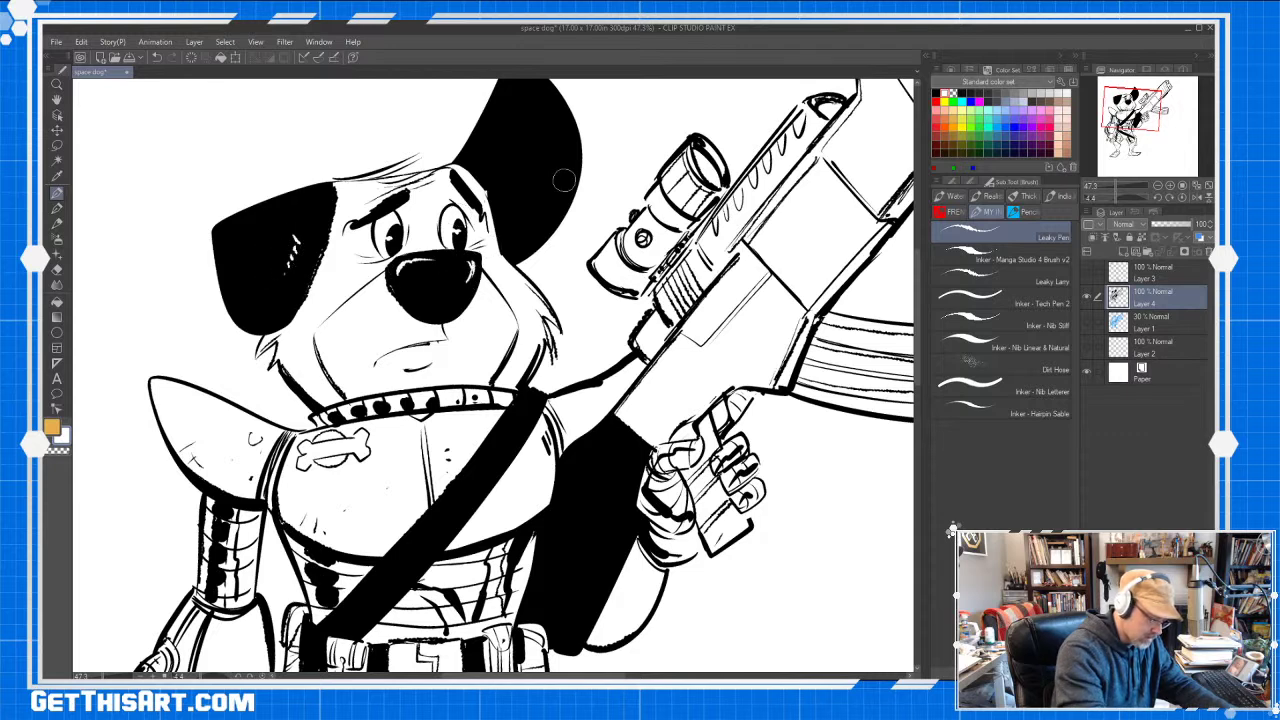
Paint a rough white textured patch with a curved edge for the inside of the raised black ear
left_click_drag(499, 199, 541, 112)
mouse_move(507, 155)
left_mouse_down()
mouse_move(509, 215)
mouse_move(509, 160)
mouse_move(541, 106)
left_mouse_up()
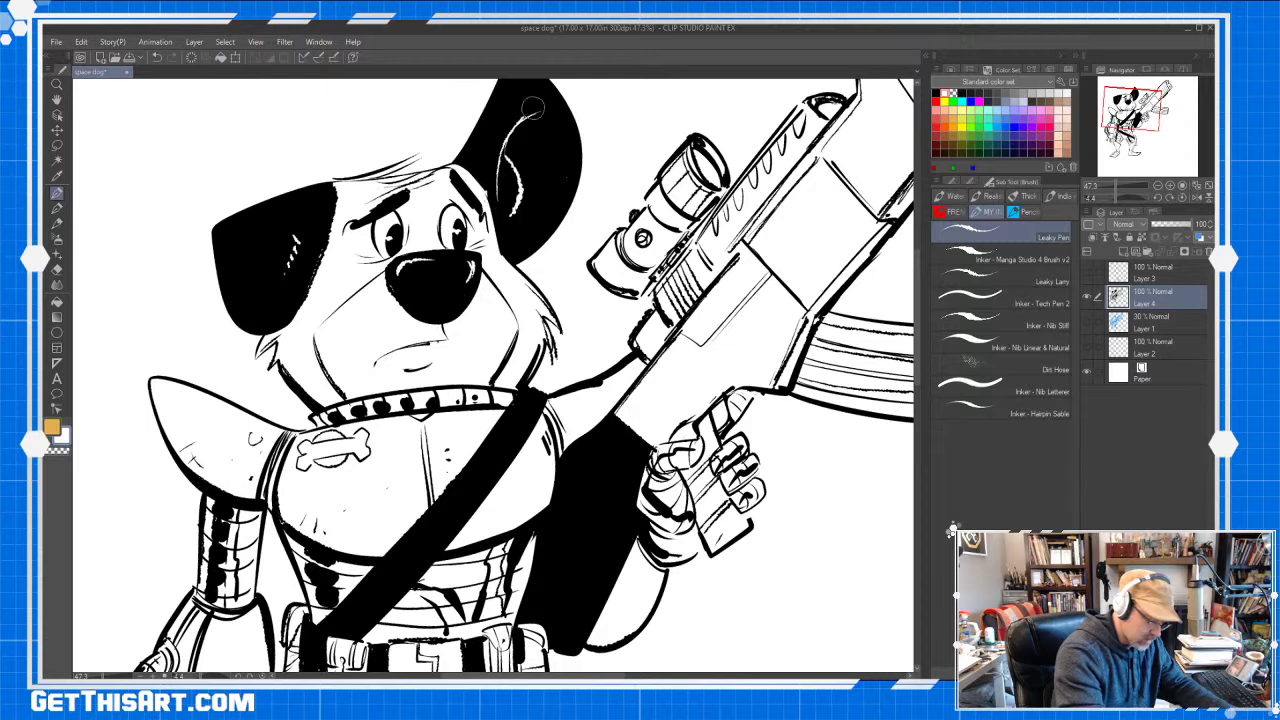
mouse_move(508, 156)
left_mouse_down()
mouse_move(518, 207)
mouse_move(501, 162)
mouse_move(506, 185)
mouse_move(511, 152)
mouse_move(524, 170)
mouse_move(526, 157)
mouse_move(502, 152)
mouse_move(511, 127)
mouse_move(531, 190)
mouse_move(514, 135)
mouse_move(524, 125)
mouse_move(534, 182)
mouse_move(541, 117)
mouse_move(528, 215)
mouse_move(503, 200)
mouse_move(529, 222)
mouse_move(519, 137)
mouse_move(548, 204)
left_mouse_up()
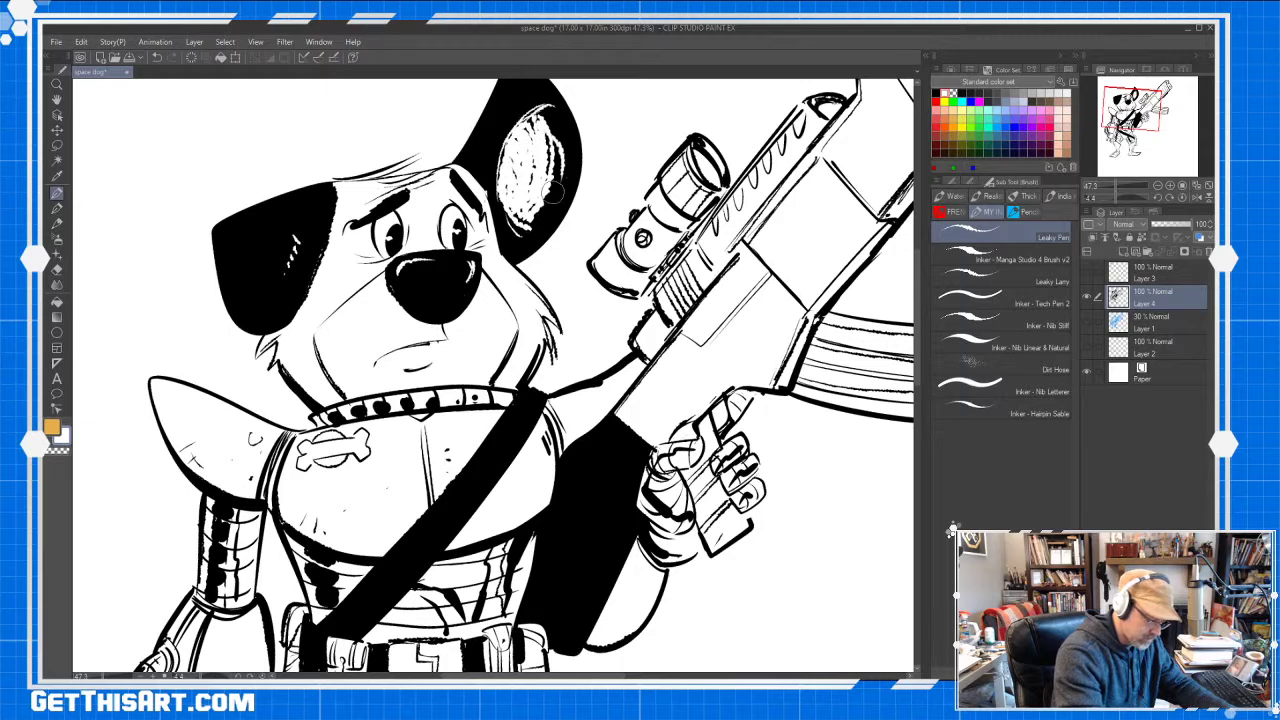
Draw white stripe lines across the lower part of the solid black rifle stock
key("space")
scroll(655, 218, "down", 2)
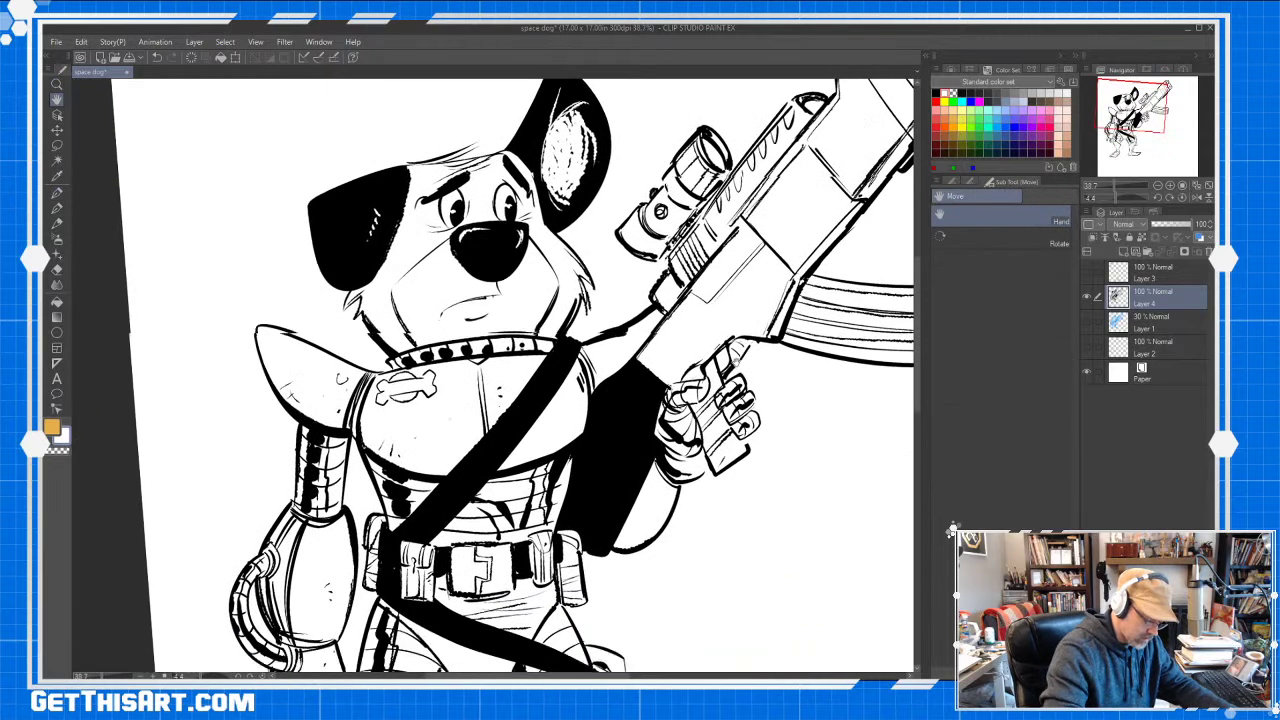
left_click_drag(738, 360, 749, 332)
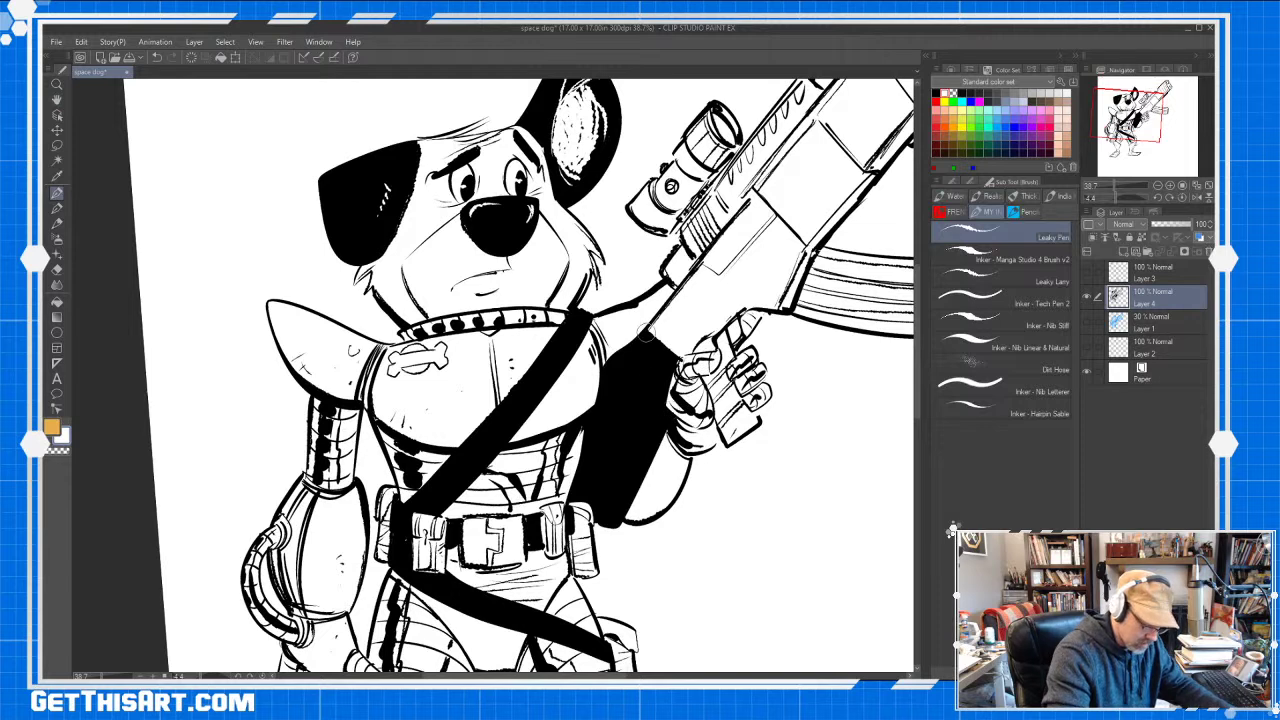
left_click_drag(584, 466, 634, 492)
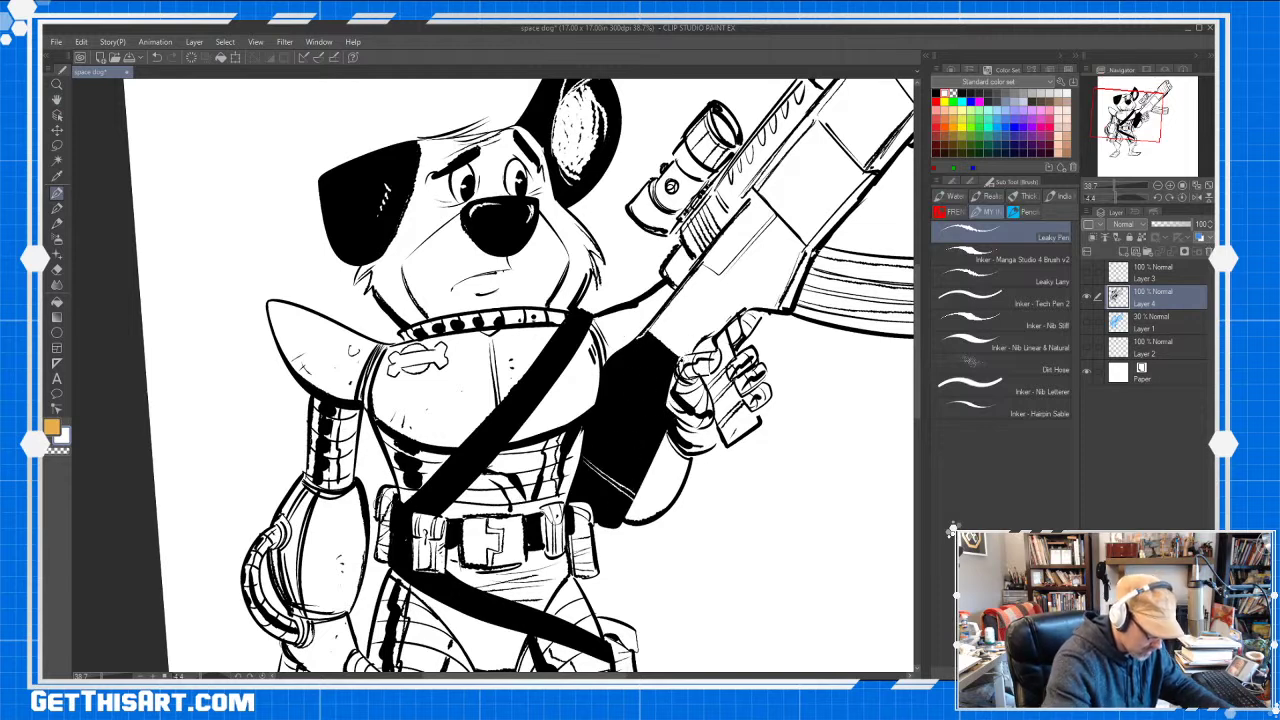
Draw short white separation lines across the black shading on the dog's lowered upper arm
mouse_move(316, 428)
left_mouse_down()
mouse_move(332, 428)
mouse_move(338, 407)
left_mouse_up()
left_click_drag(328, 451, 318, 447)
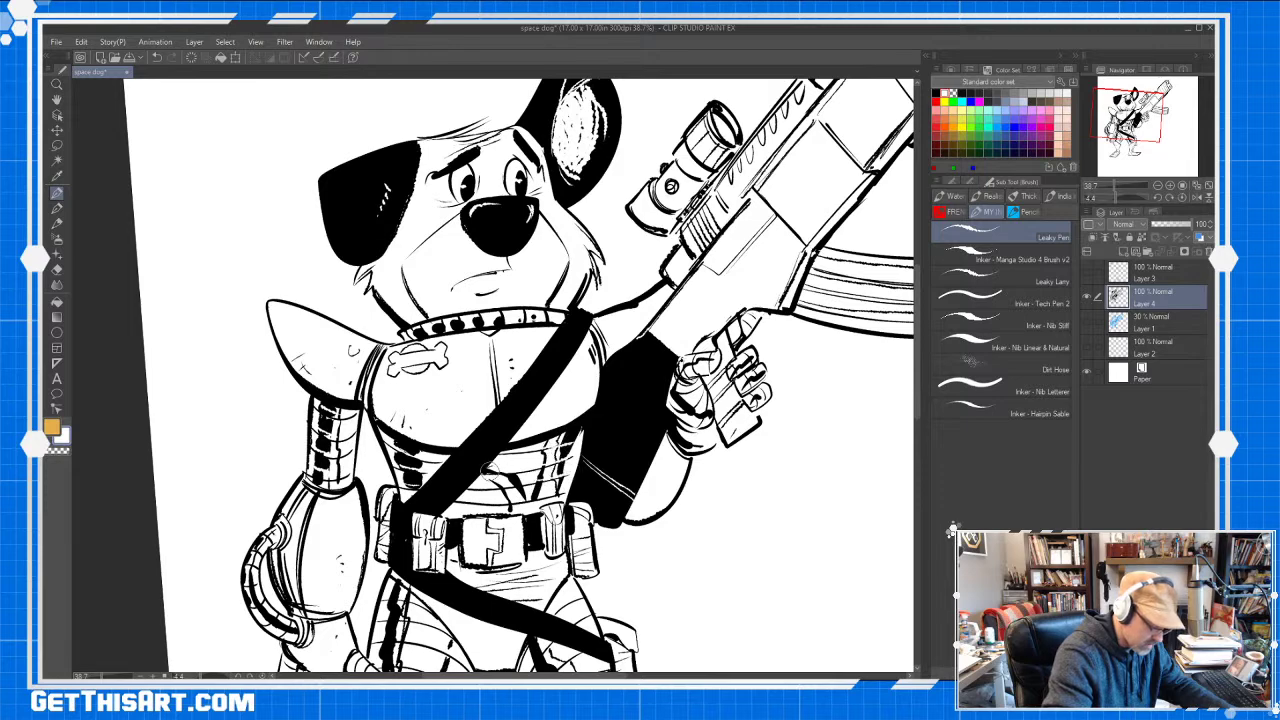
left_click_drag(746, 514, 769, 335)
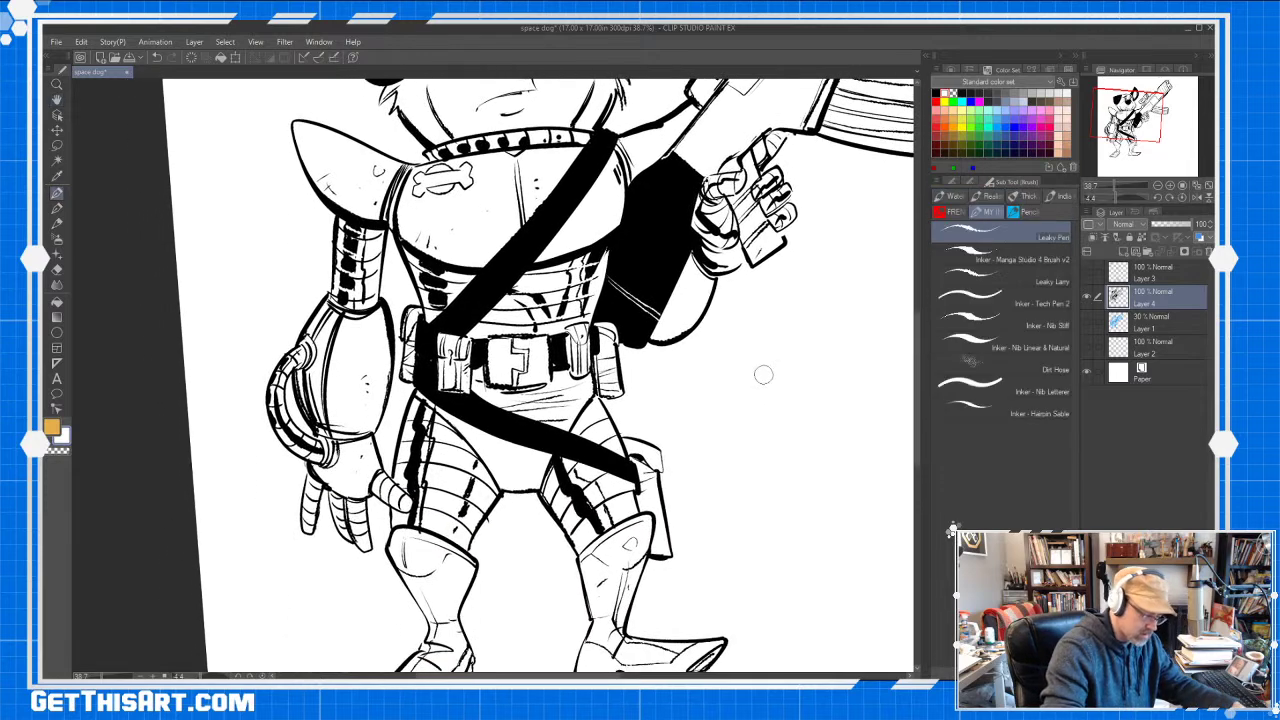
mouse_move(730, 625)
left_mouse_down()
mouse_move(825, 486)
mouse_move(835, 320)
left_mouse_up()
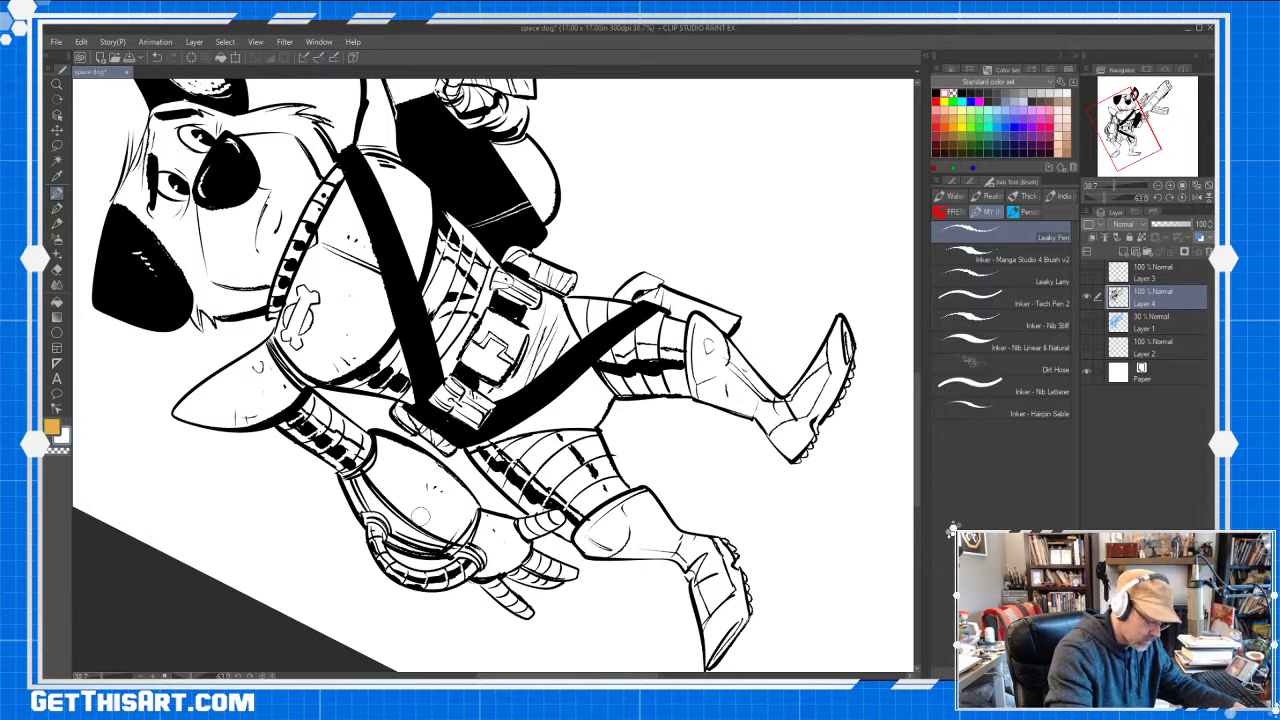
left_click_drag(688, 235, 698, 571)
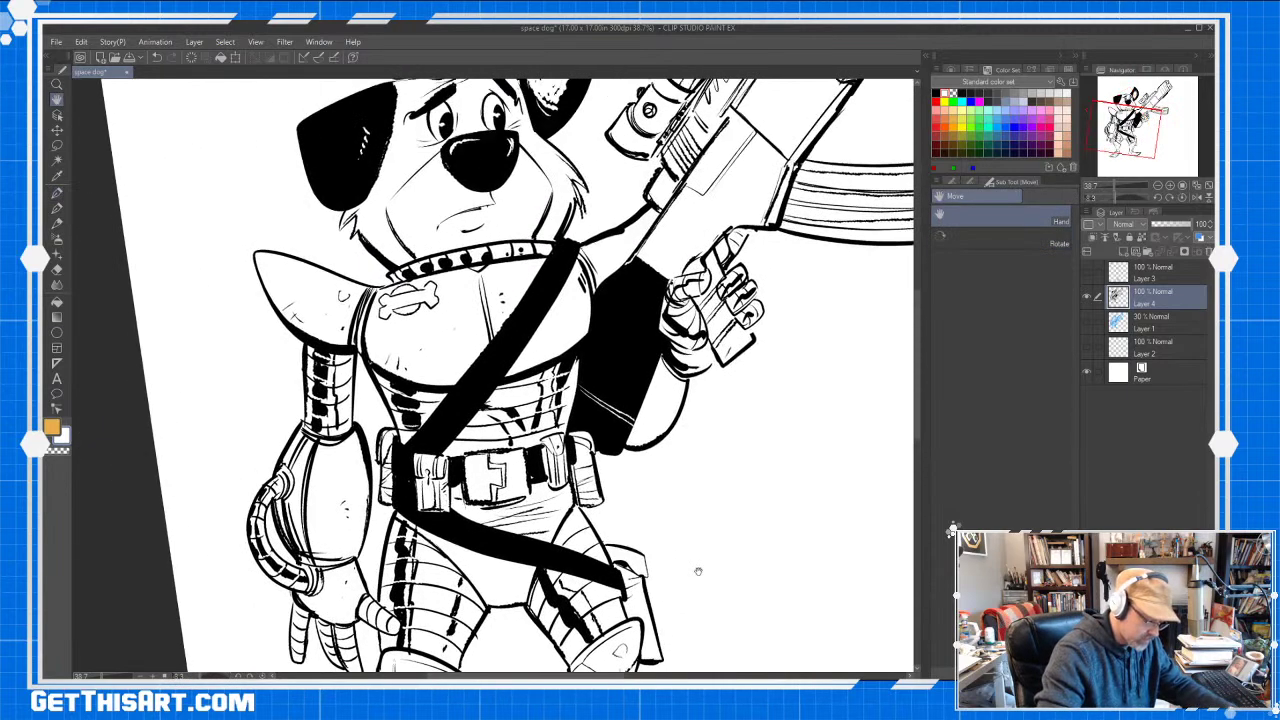
Draw a white outlined buckle with a curved strap end and small holes on the black chest strap
left_click_drag(511, 317, 536, 330)
left_click_drag(522, 355, 489, 339)
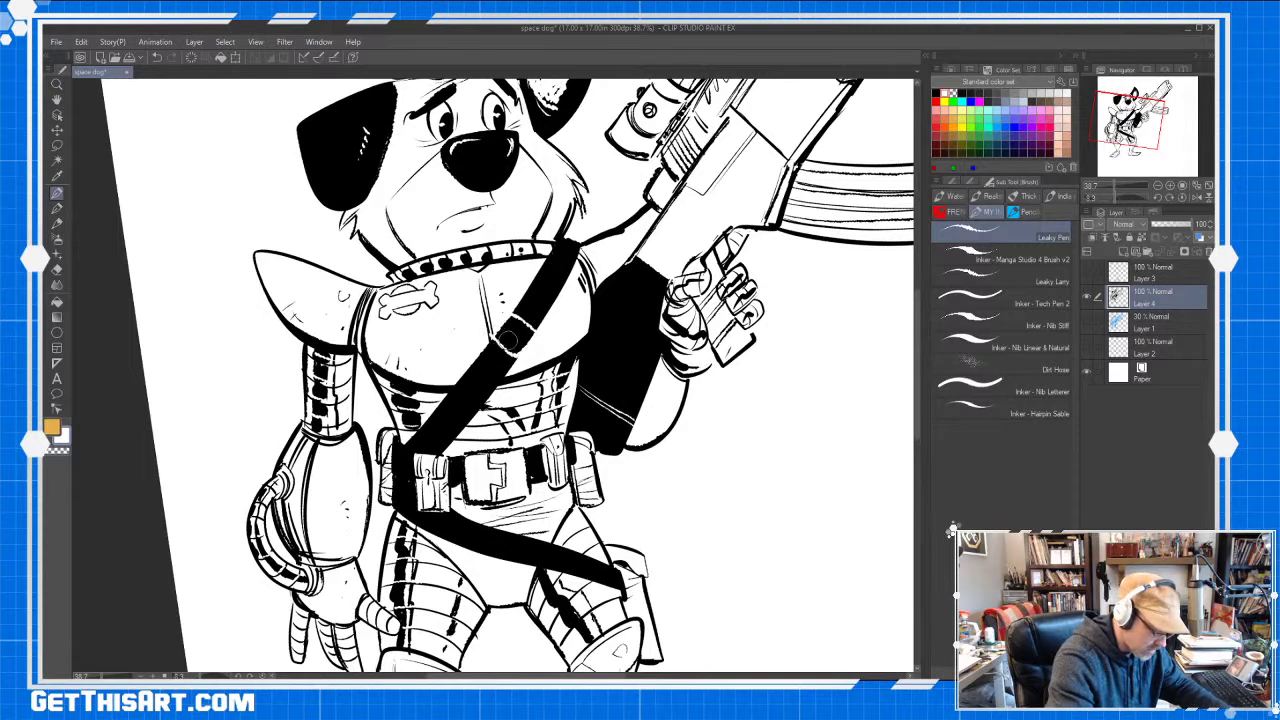
left_click_drag(531, 284, 552, 303)
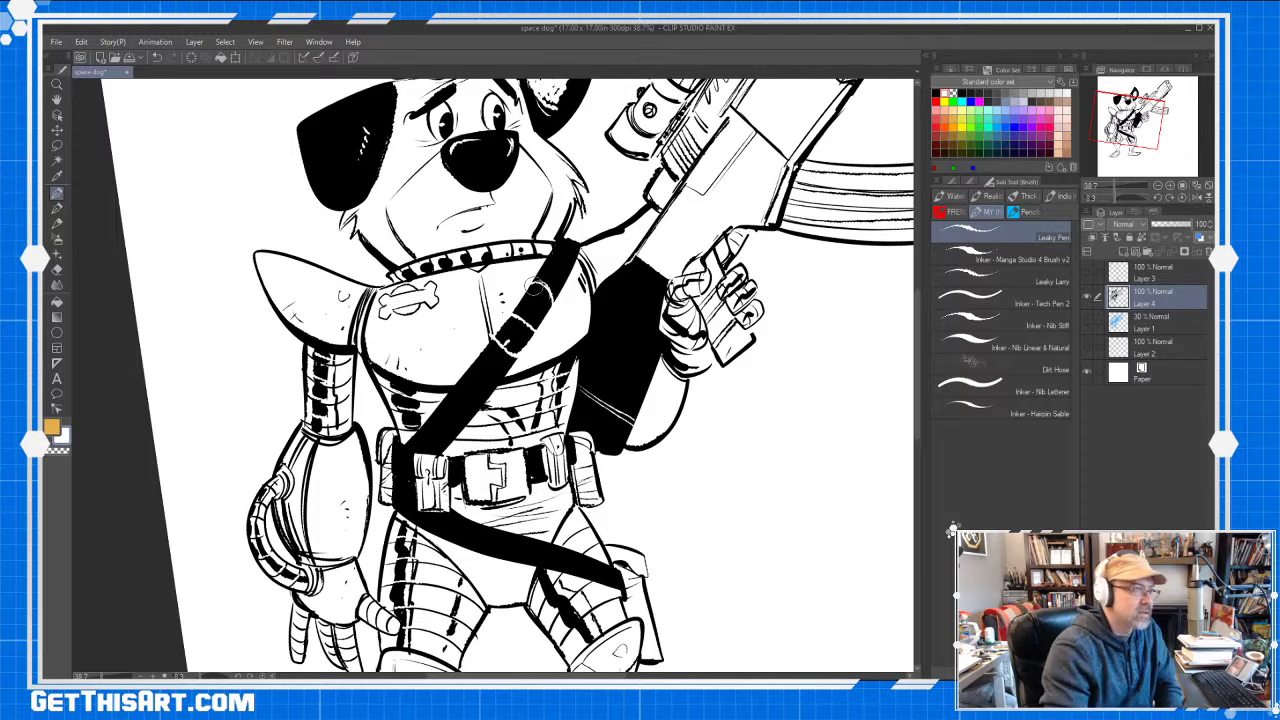
left_click_drag(492, 337, 519, 355)
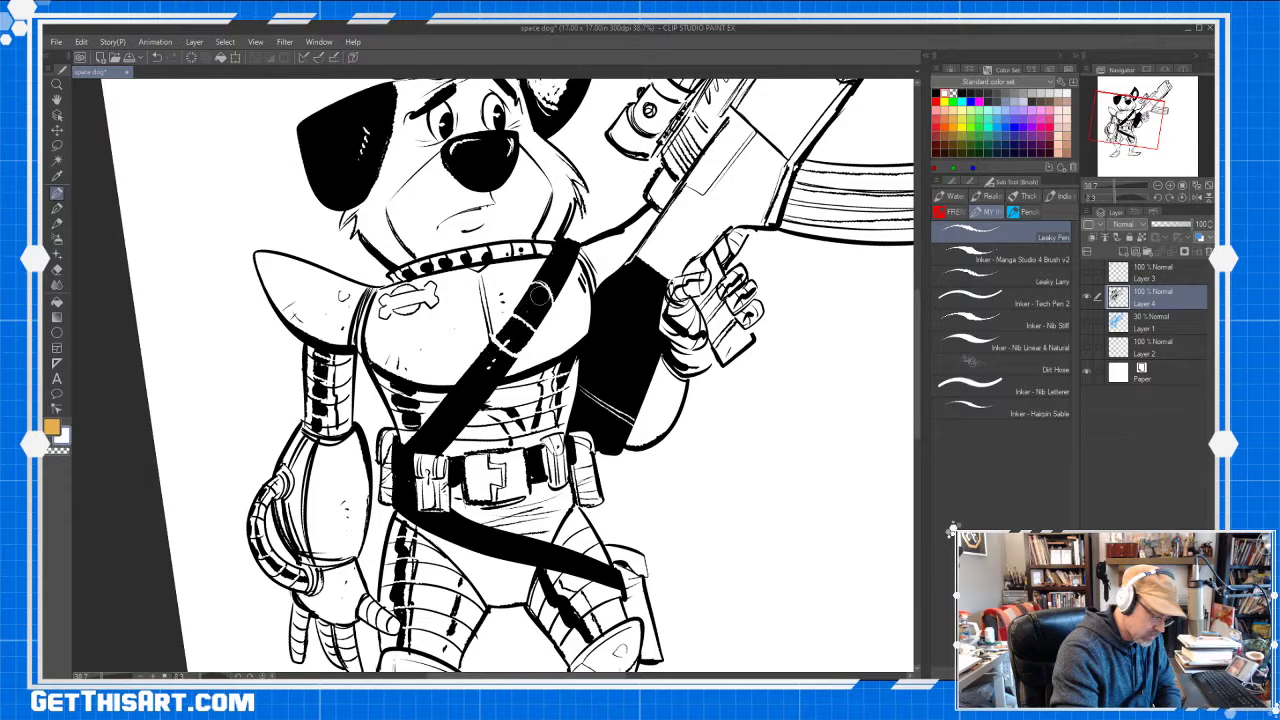
Save the drawing and set the line art layer's blending mode to Multiply
key("space")
scroll(745, 372, "down", 2)
mouse_move(745, 372)
left_mouse_down()
mouse_move(797, 403)
mouse_move(801, 297)
mouse_move(748, 355)
mouse_move(731, 346)
mouse_move(754, 329)
mouse_move(727, 344)
left_mouse_up()
key("ctrl+space")
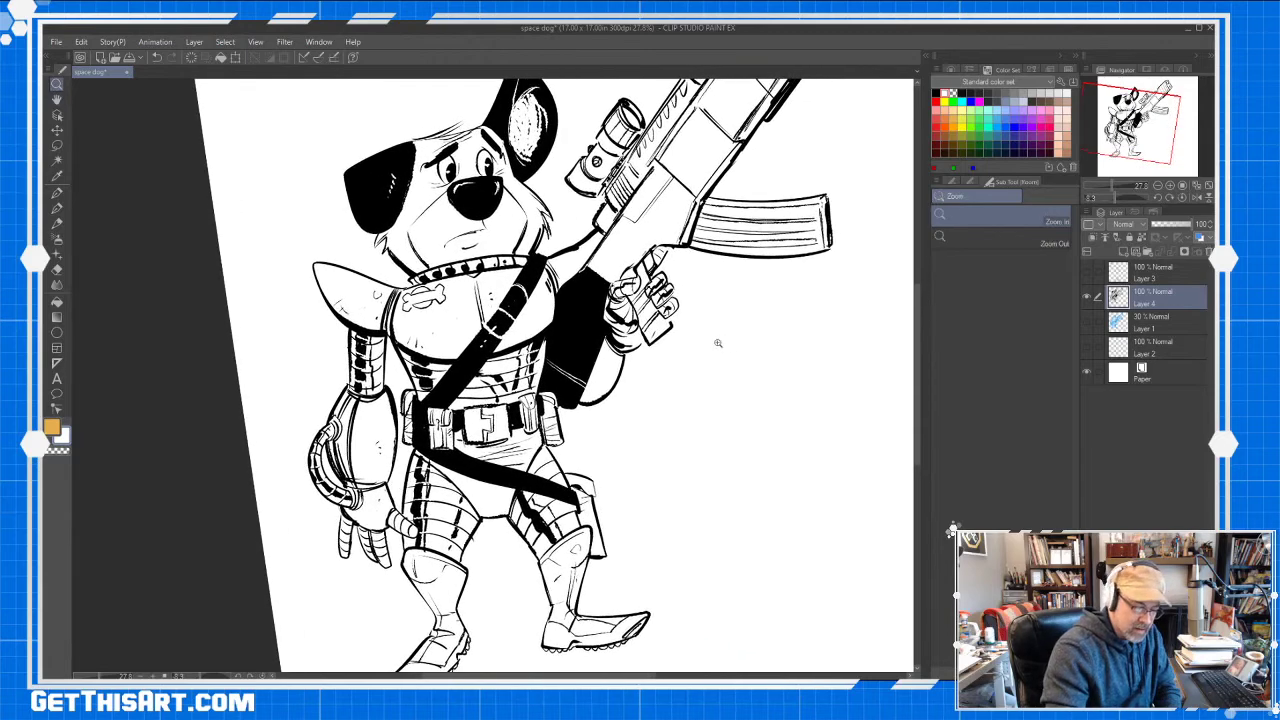
left_click(129, 57)
left_click(1136, 228)
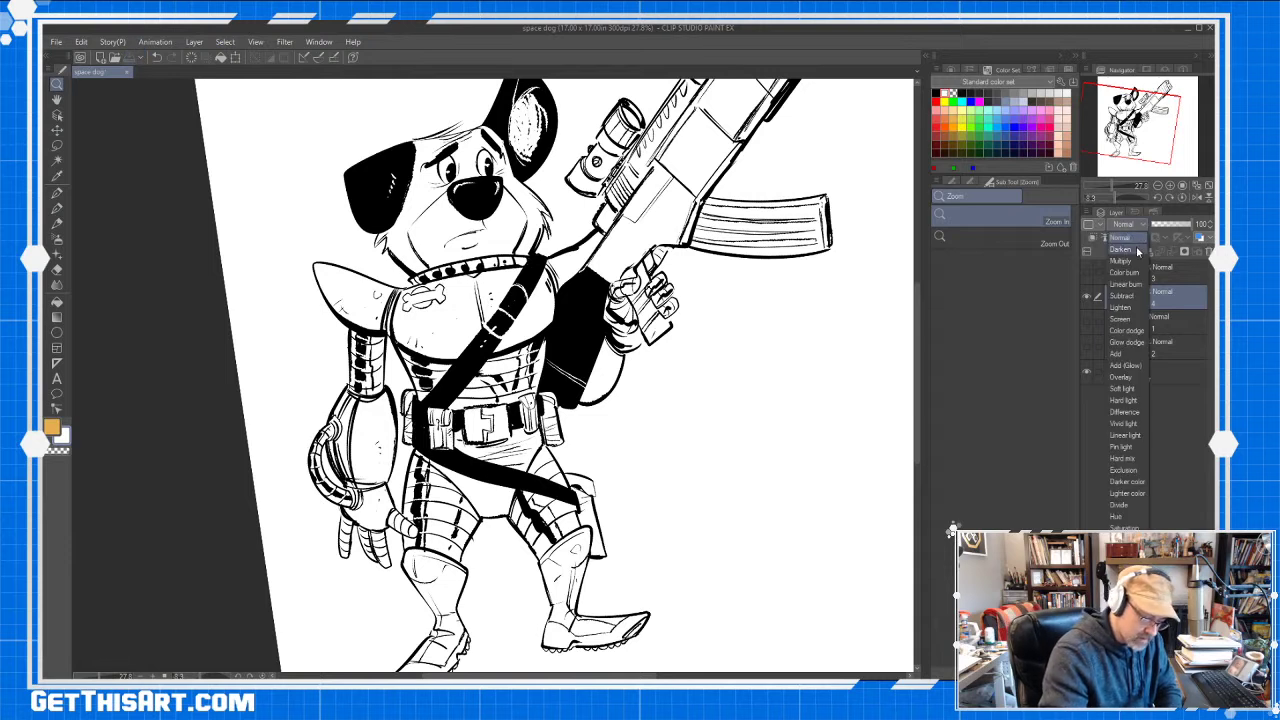
left_click(1140, 266)
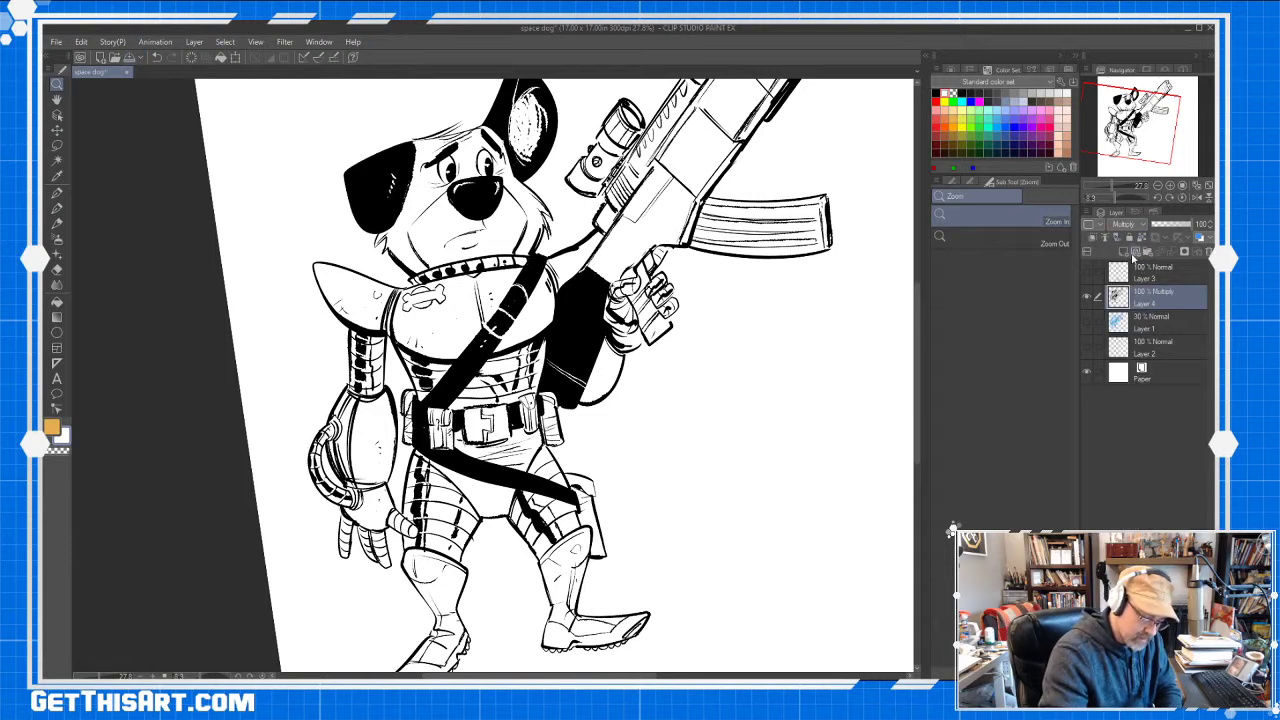
Add a new layer directly beneath the line art layer and choose orange as the colour
left_click(1148, 320)
left_click(1127, 256)
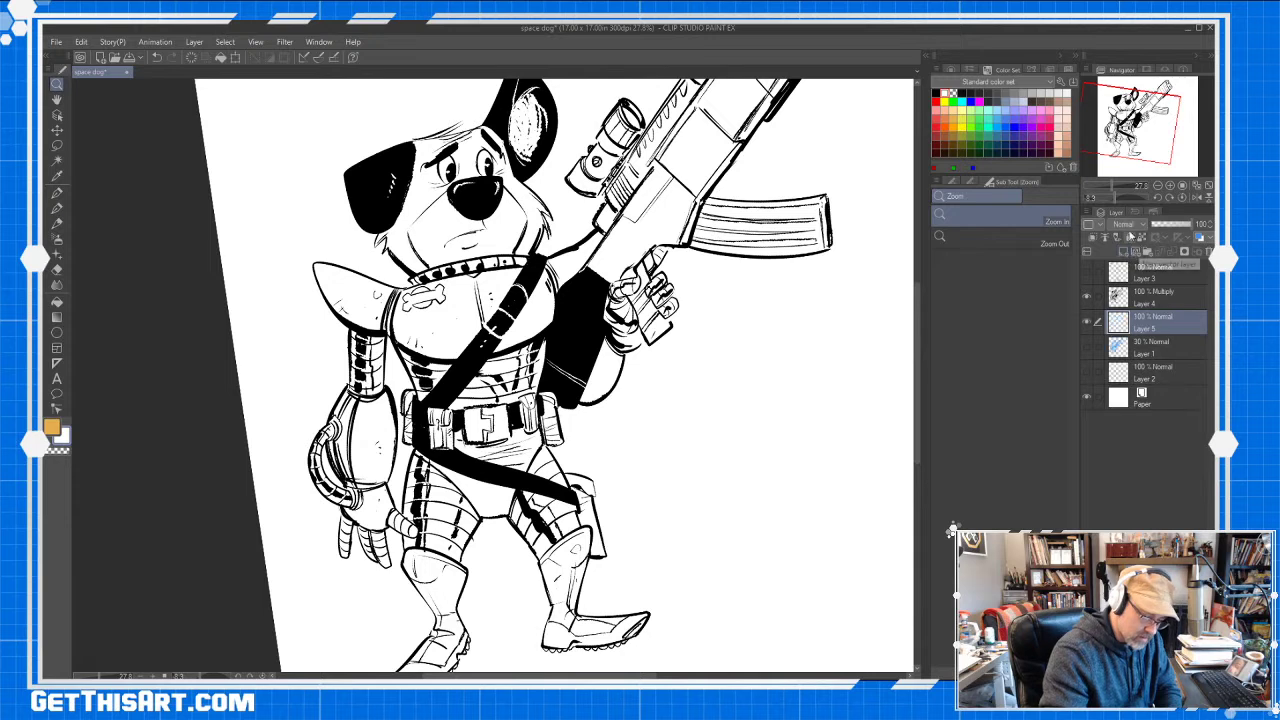
key("space")
left_click_drag(752, 289, 746, 296)
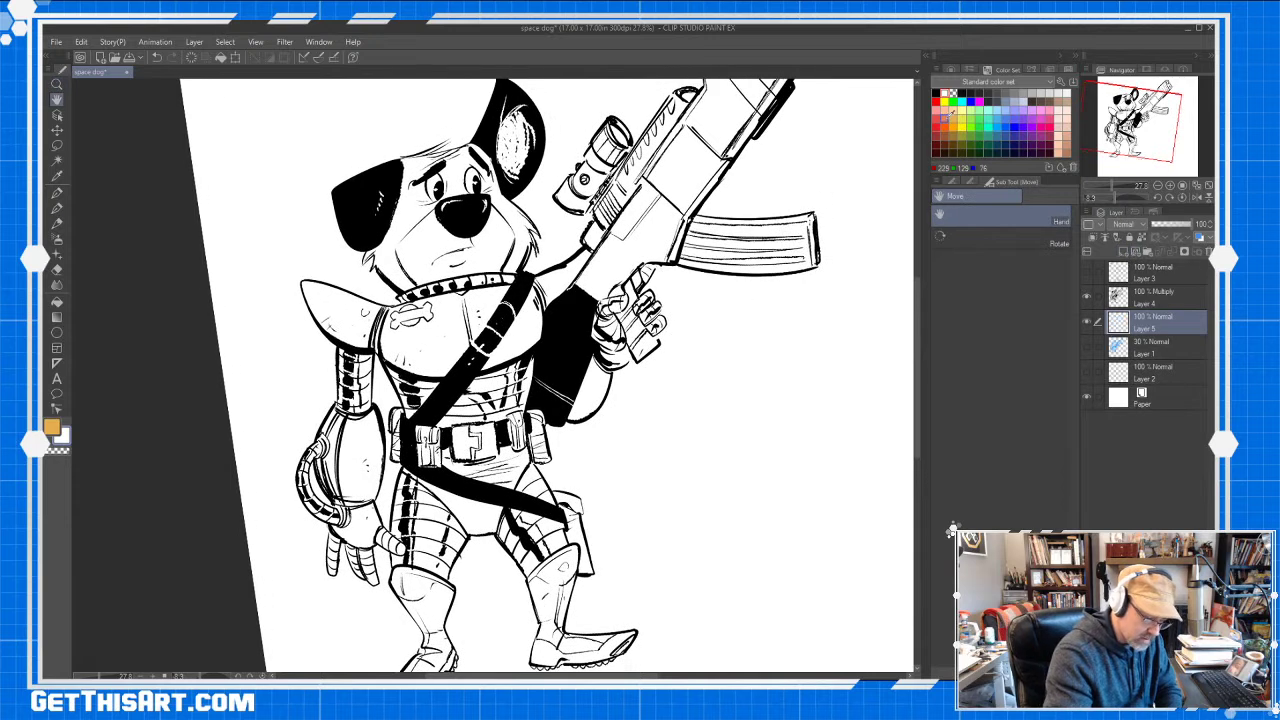
left_click(945, 118)
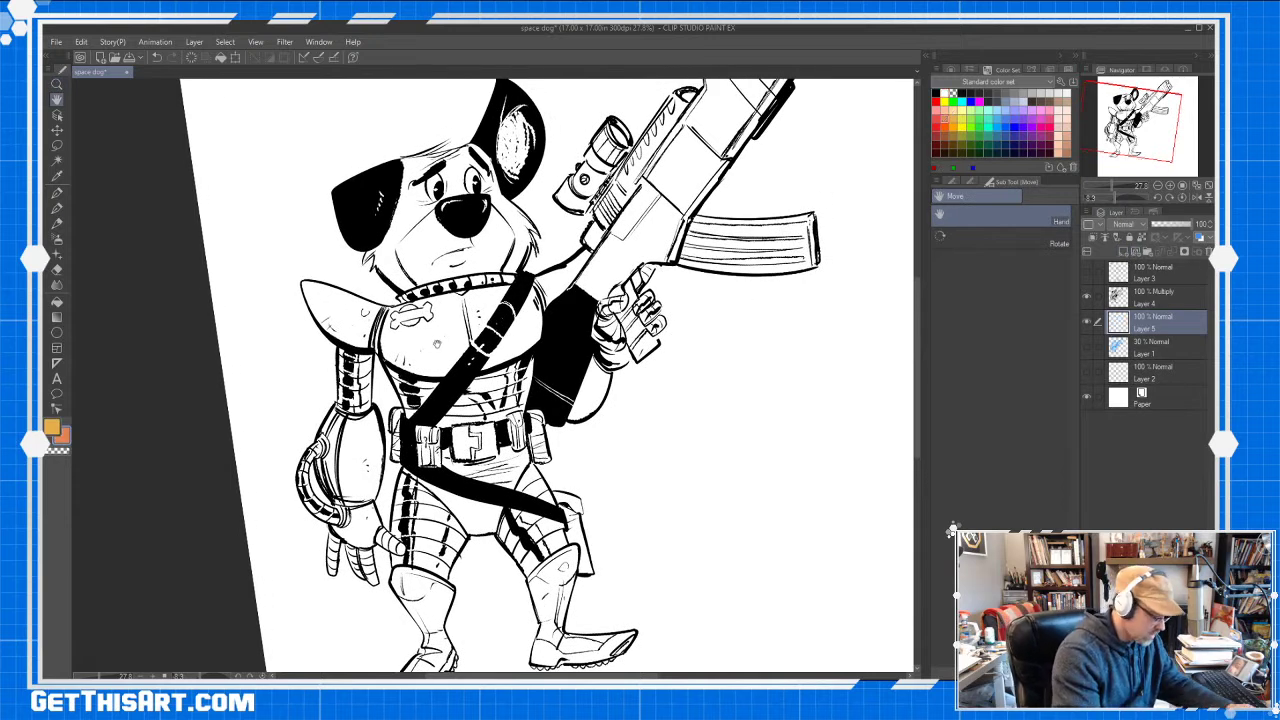
Try to fill the new layer with the orange colour and undo the fill
key("e")
key("g")
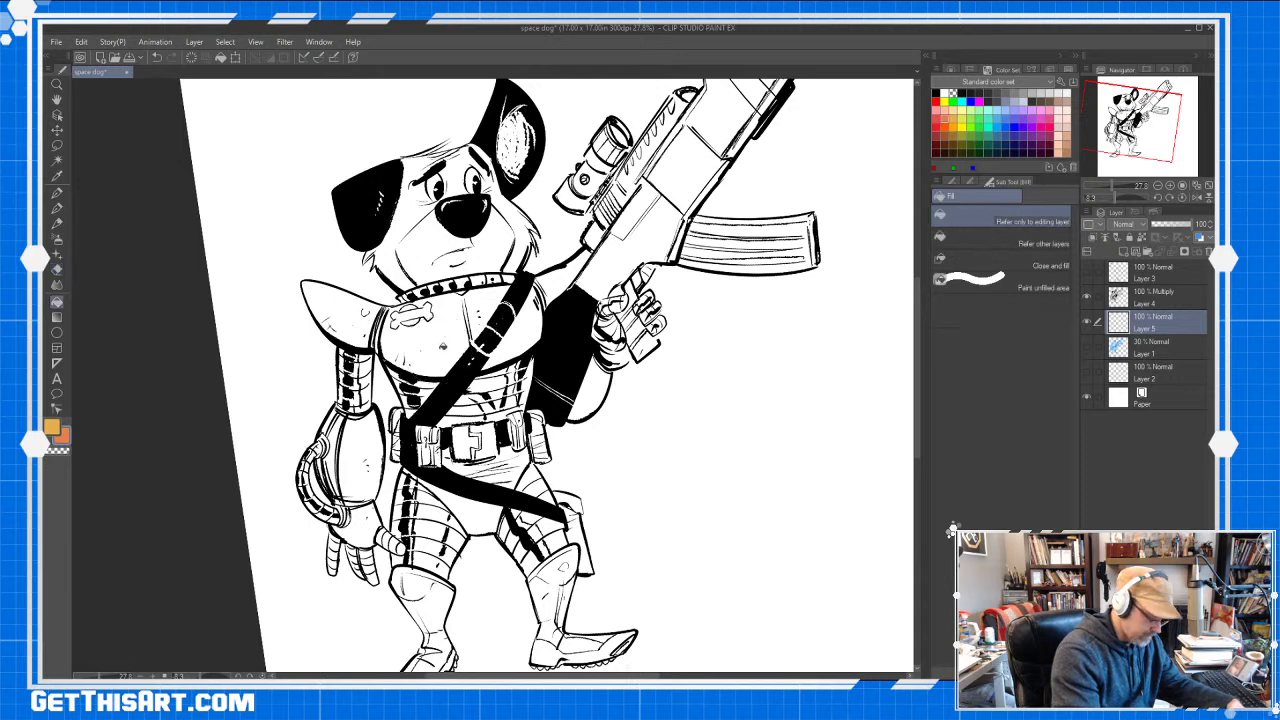
key("alt+BackSpace")
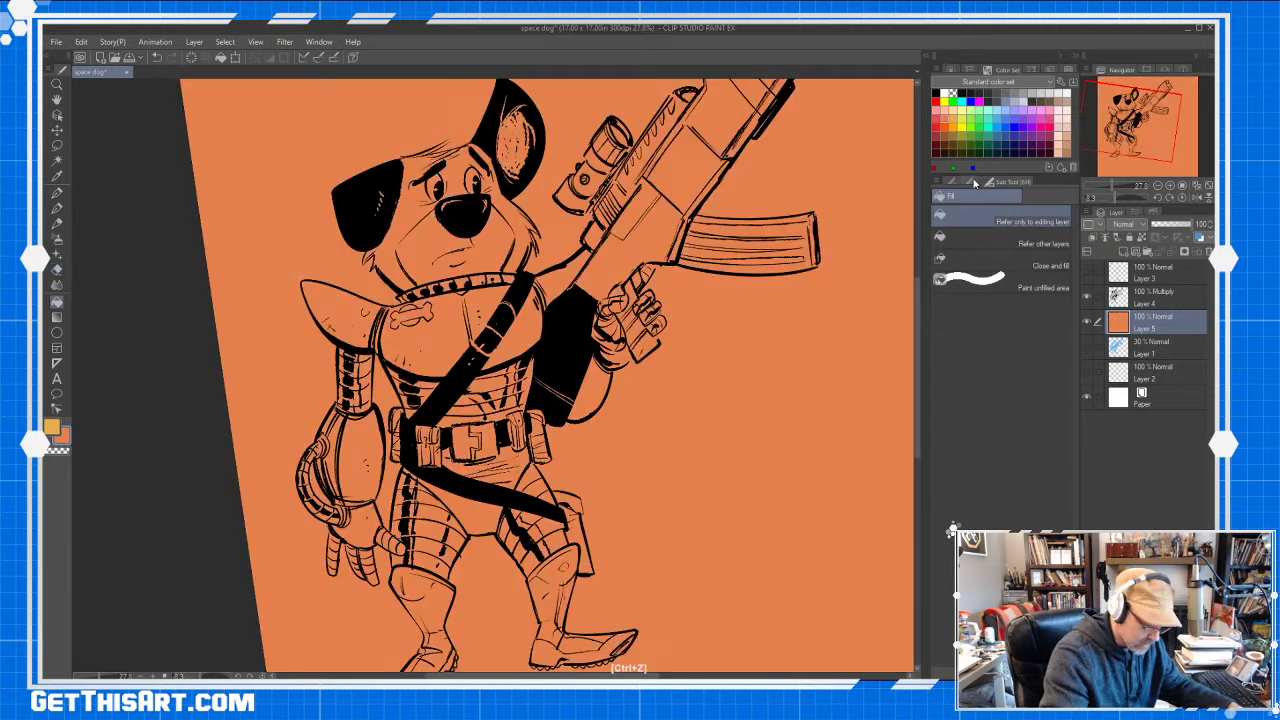
key("ctrl+z")
Make the Fill tool refer to all layers and fill the shoulder pad, the chest plate beside the bone emblem and the gauntlet orange
left_click(977, 181)
left_click(1015, 303)
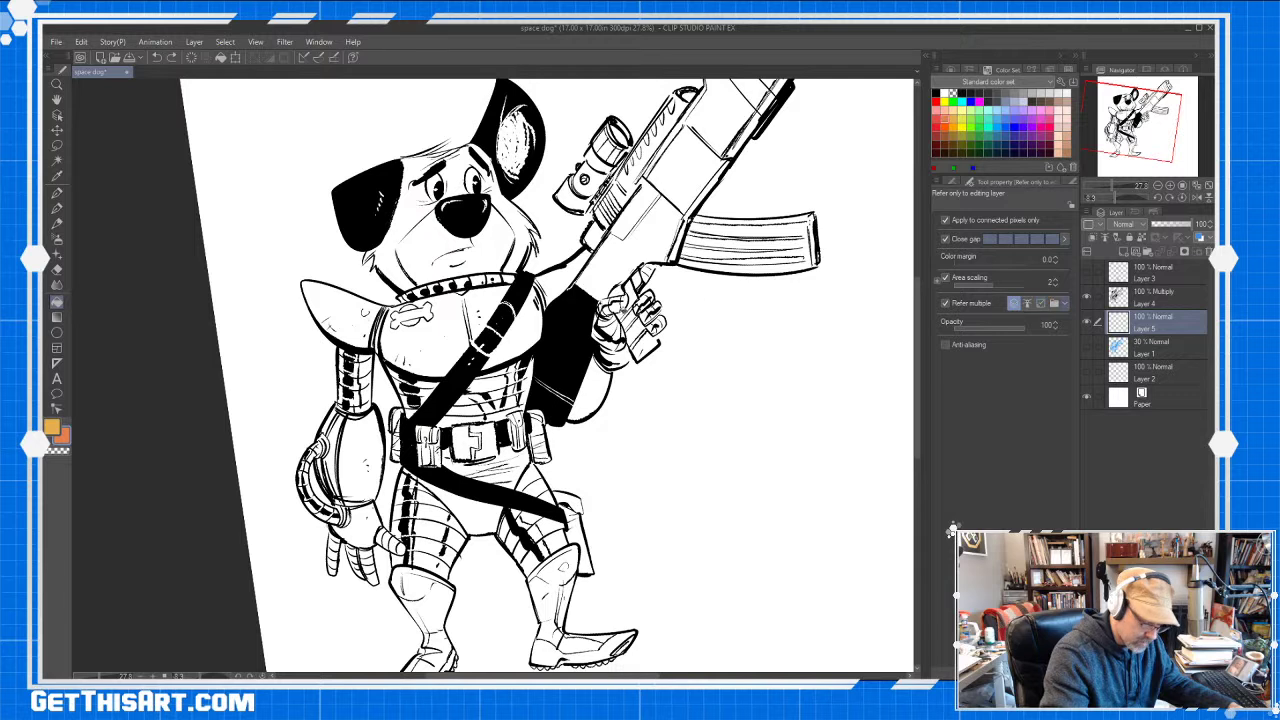
left_click(437, 343)
left_click(347, 310)
left_click(362, 455)
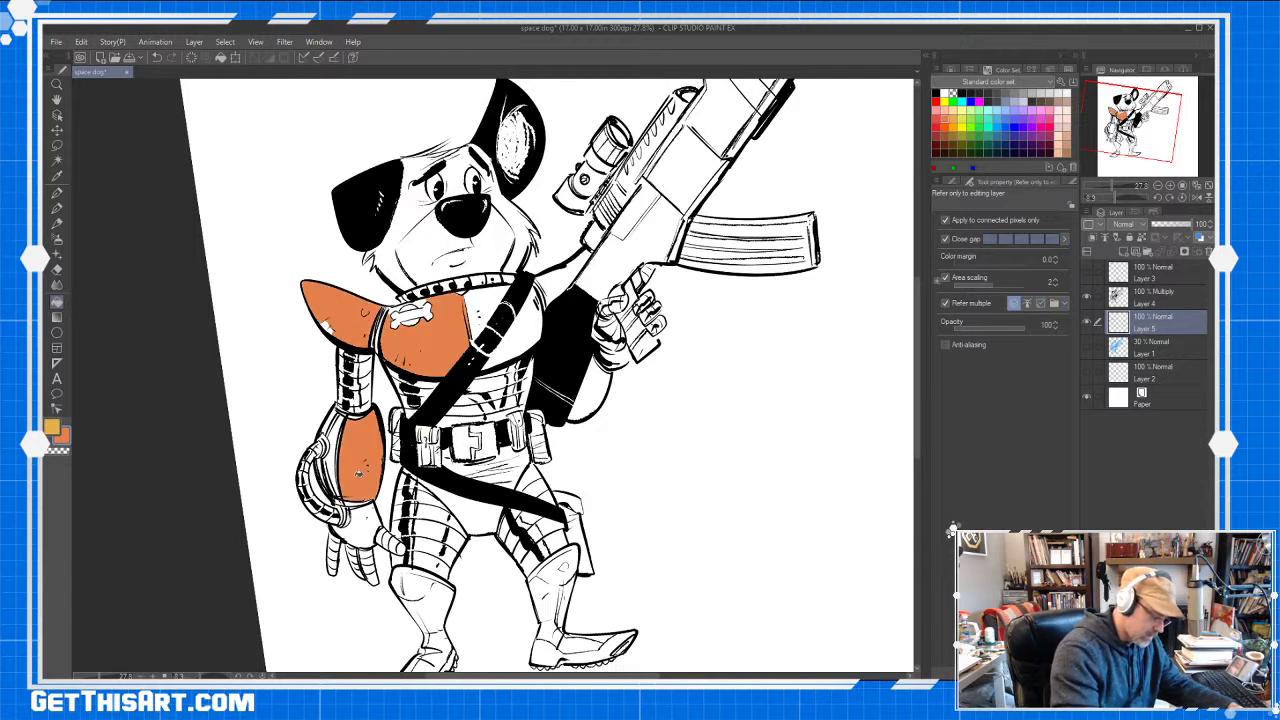
left_click(334, 455)
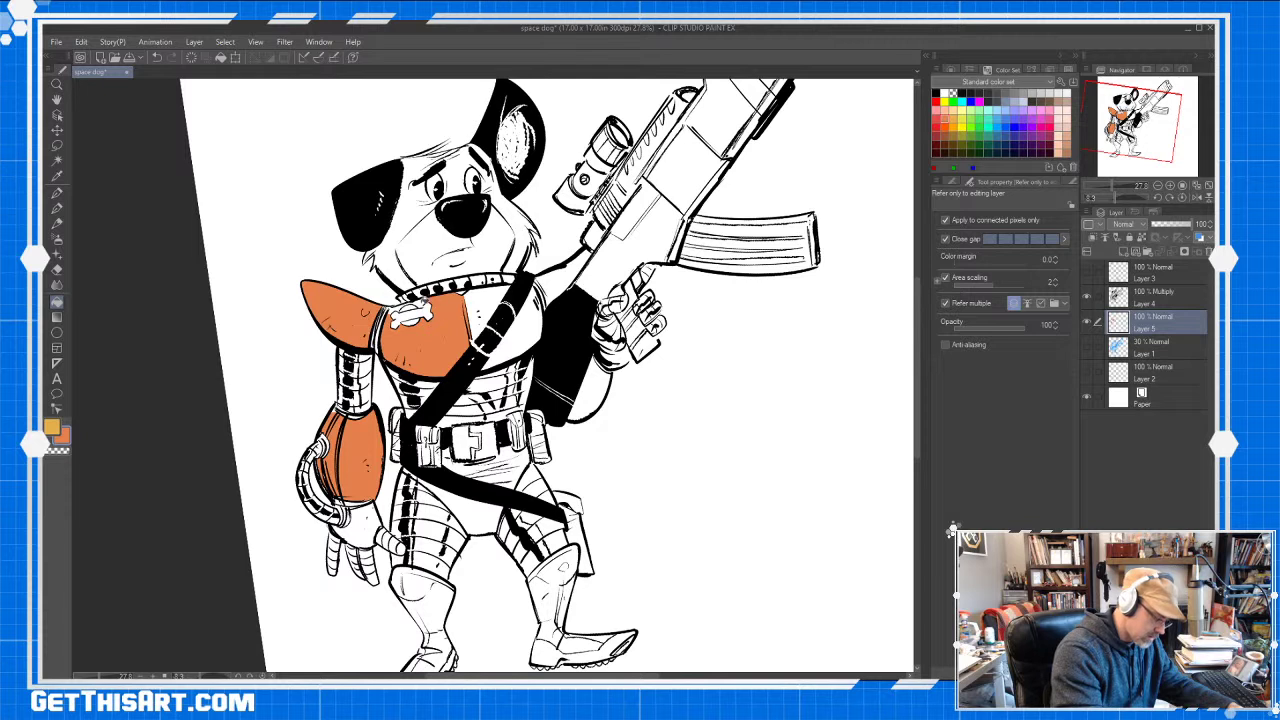
Fill the rest of the chest plate around the strap and the rifle-side shoulder orange
left_click(490, 308)
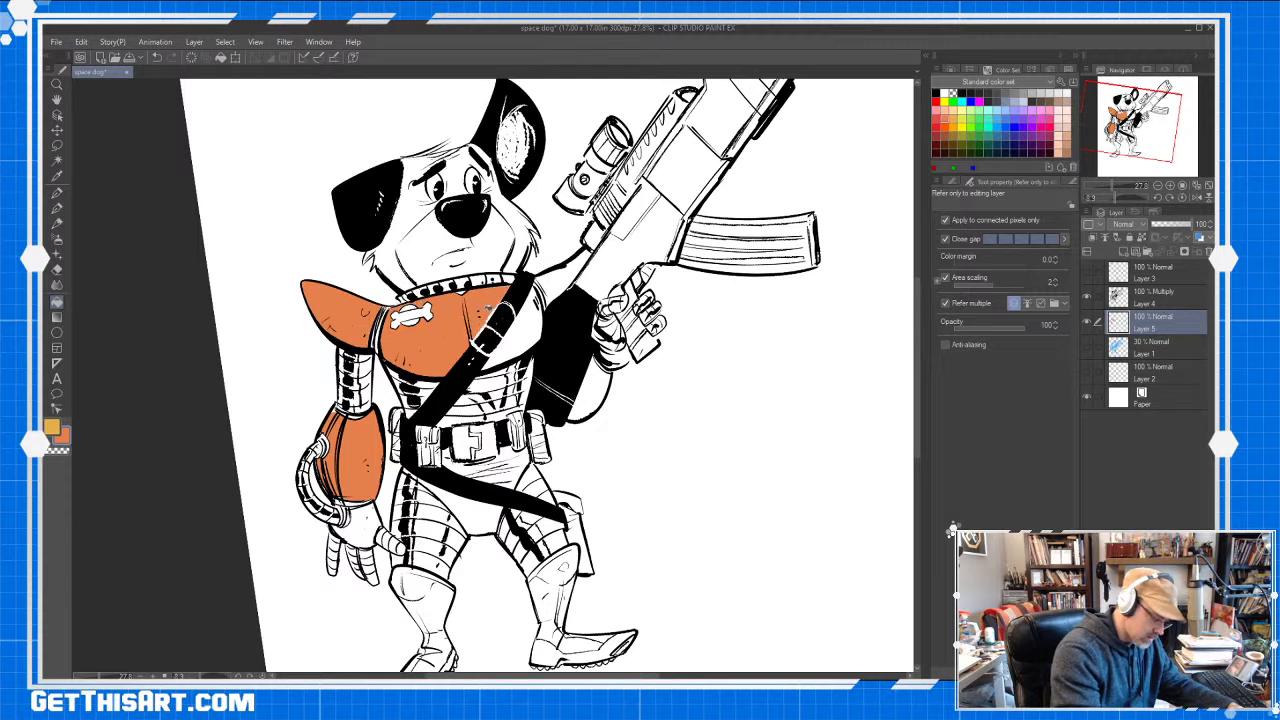
left_click(516, 332)
left_click(555, 285)
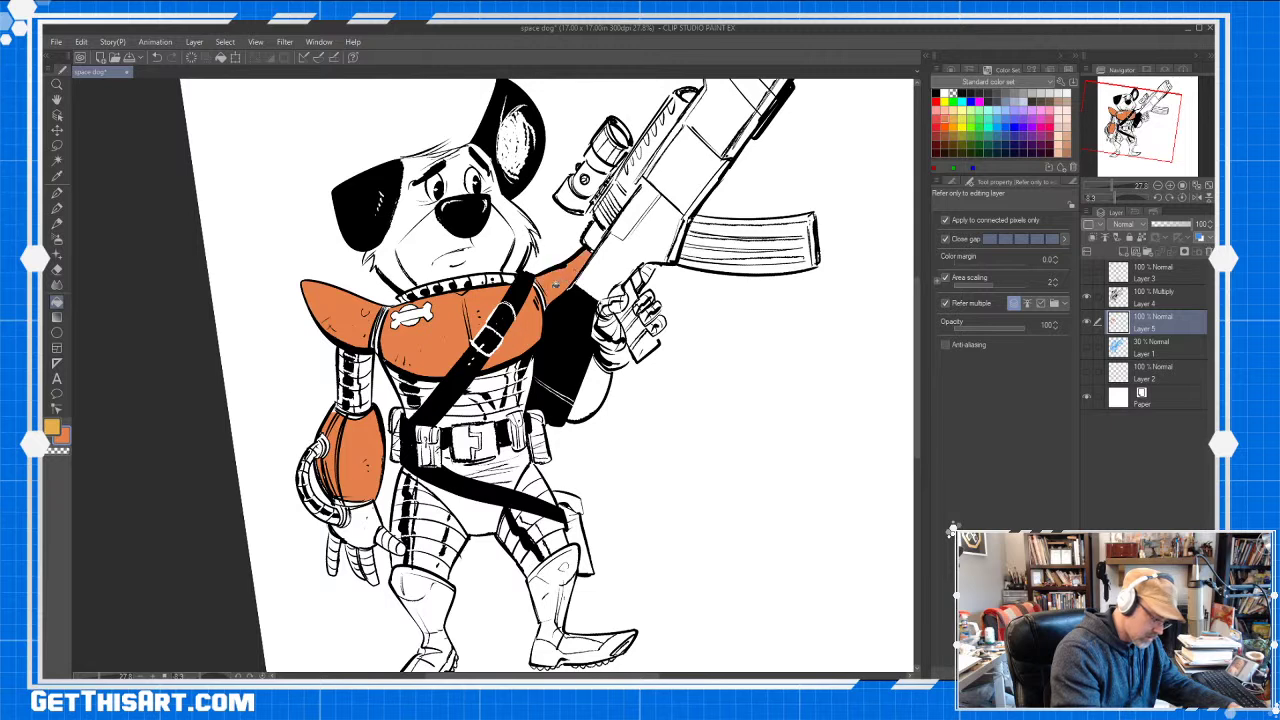
Fill the boot on the holster side orange, from the knee guard and shin down to the foot
left_click(556, 585)
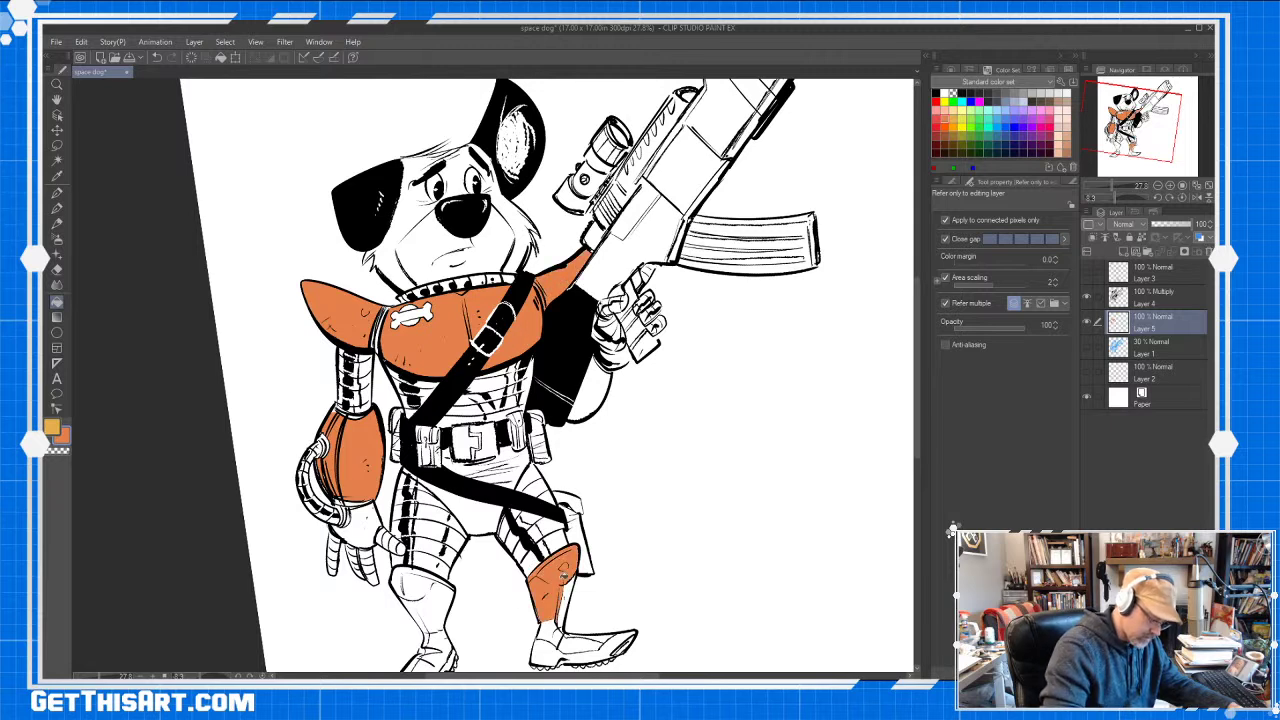
left_click_drag(709, 505, 741, 390)
key("ctrl+z")
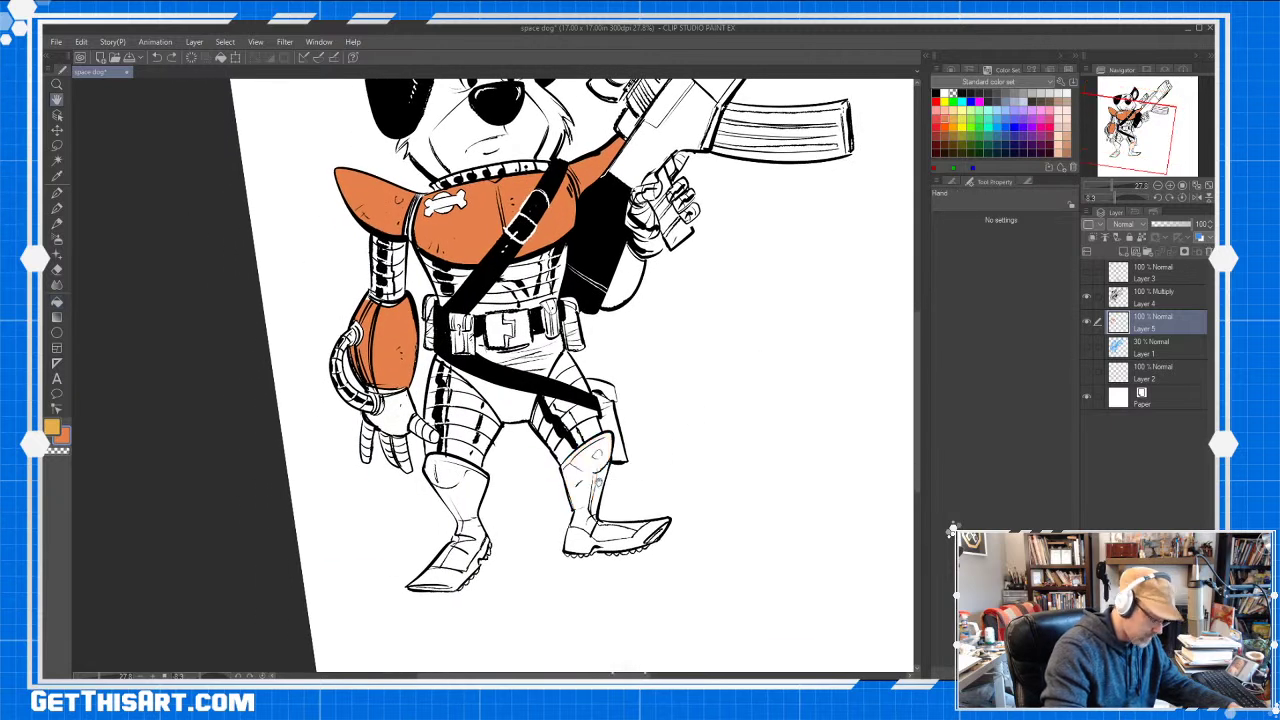
key("g")
left_click(598, 480)
left_click(588, 508)
left_click(582, 540)
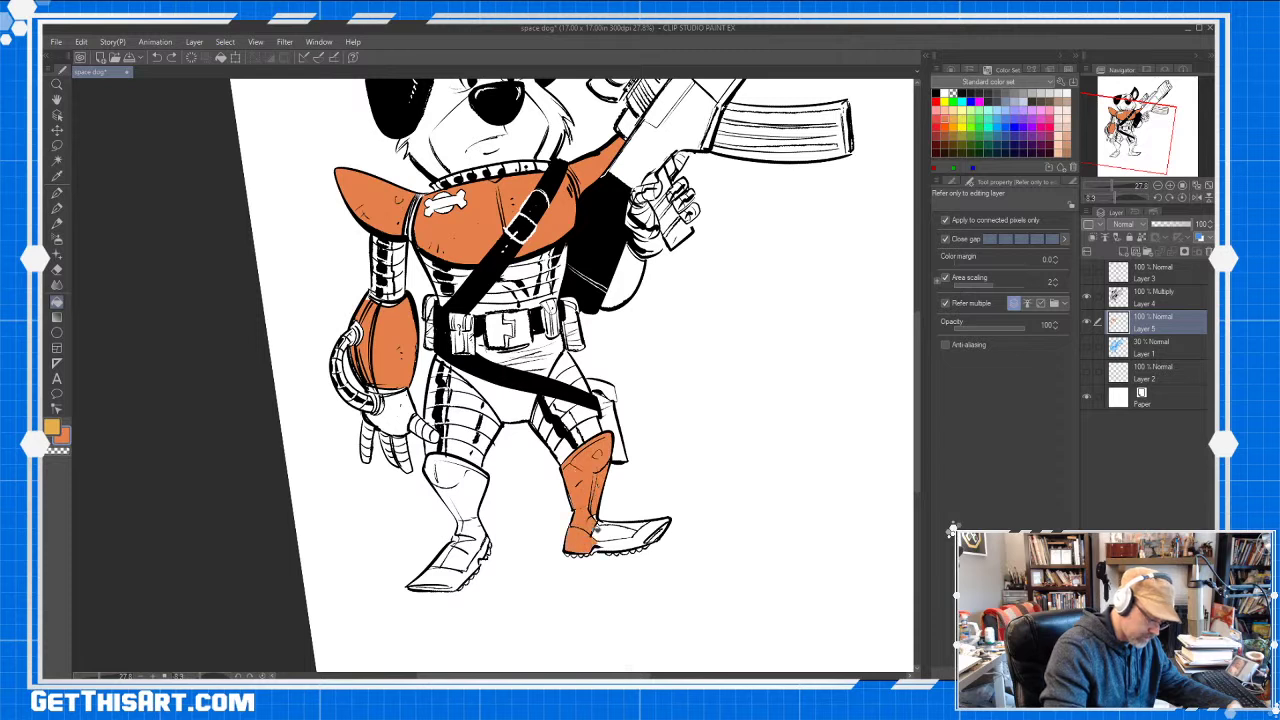
left_click(597, 530)
left_click(610, 523)
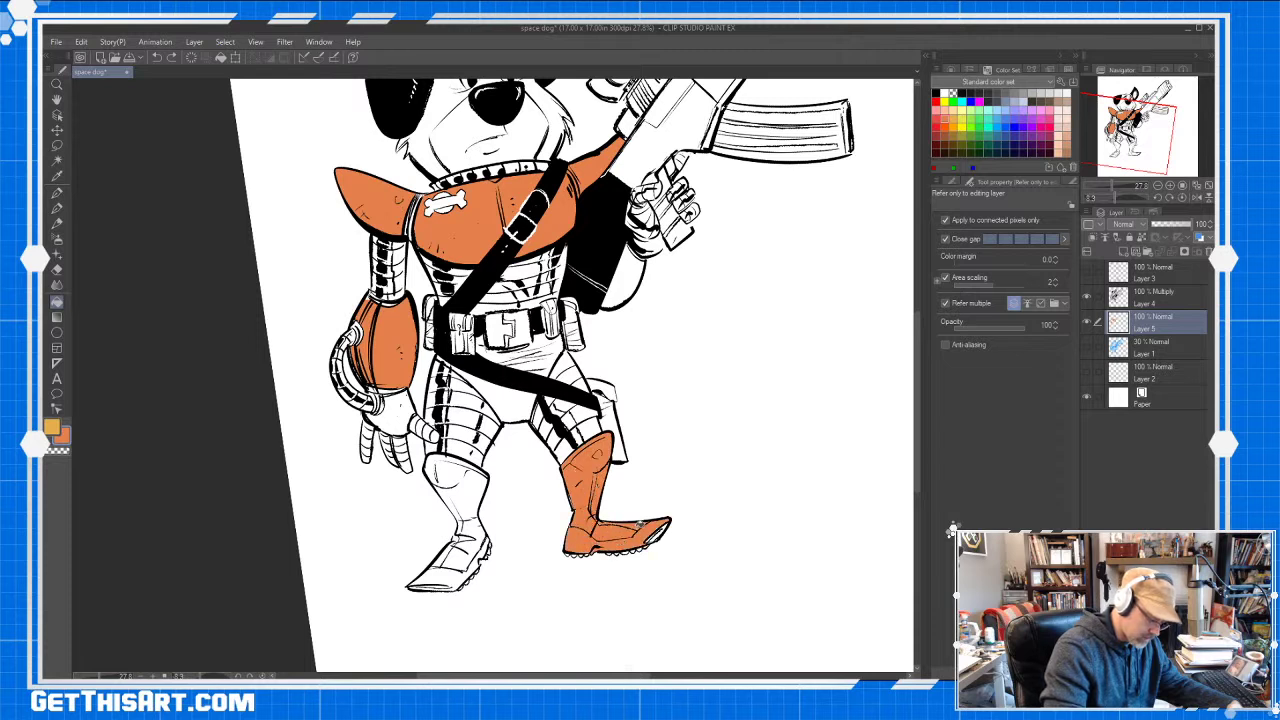
Fill the other boot orange, including the knee guard, shin, foot and toe sections
left_click(458, 492)
left_click(450, 554)
left_click(445, 550)
left_click(462, 533)
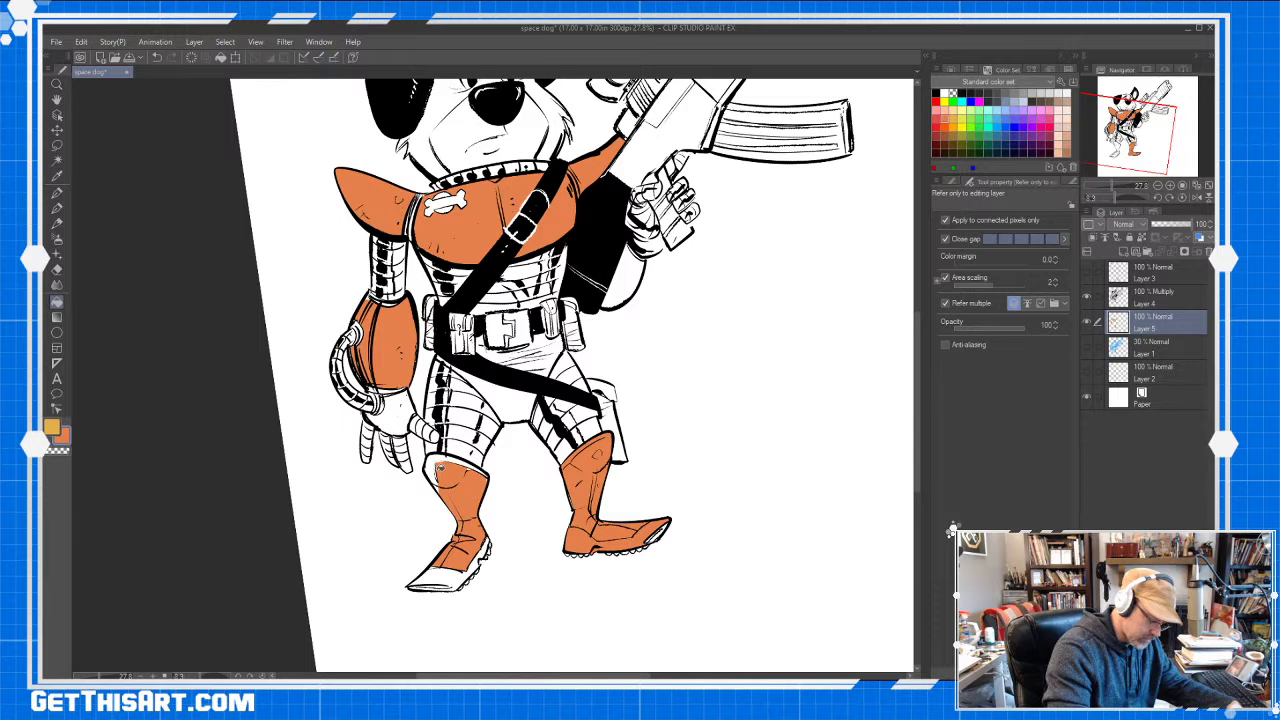
left_click(440, 470)
left_click(472, 466)
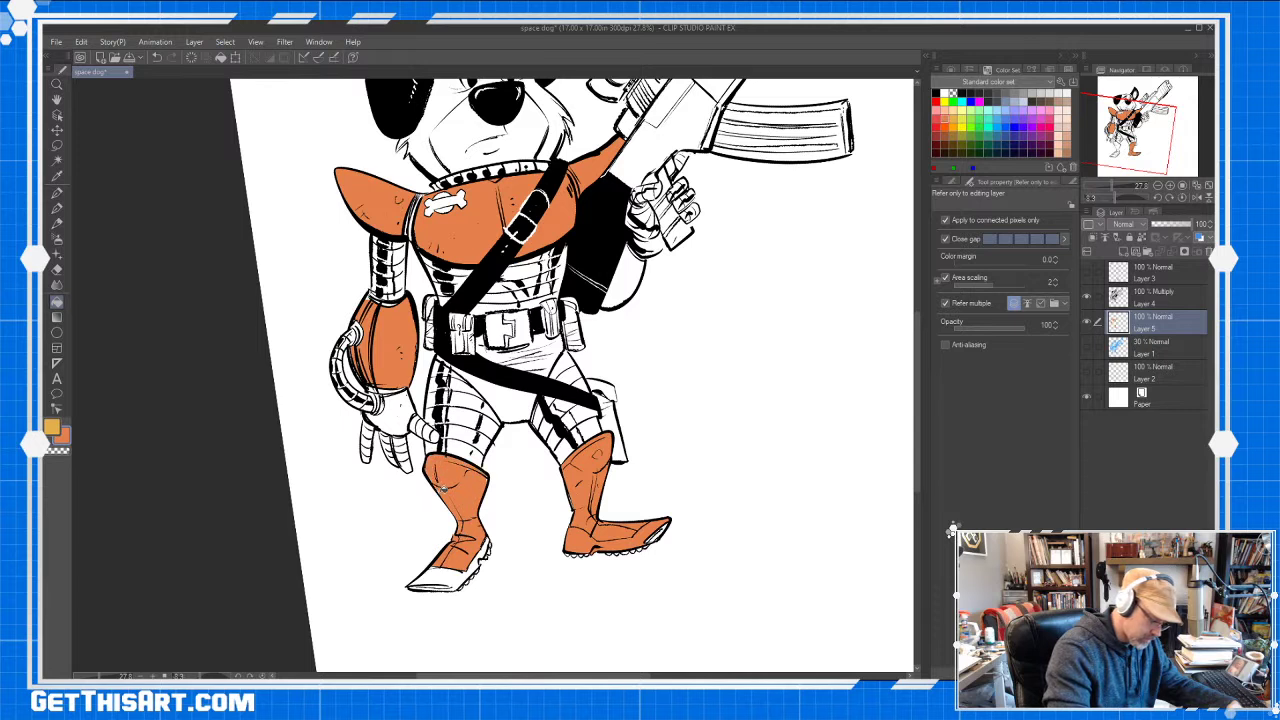
left_click(460, 566)
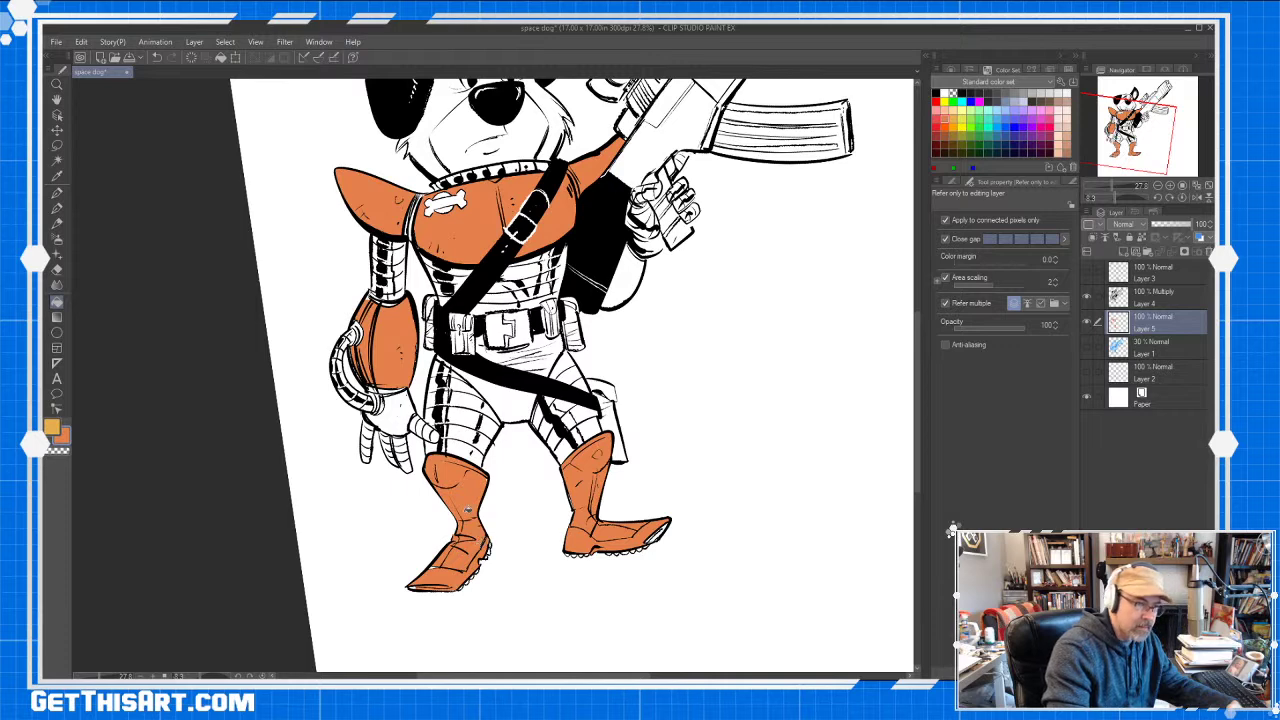
Paint the sole treads of both boots orange, switching from Leaky Pen to the Inker - Manga Studio 4 Brush v2 brush
left_click_drag(460, 484, 490, 471)
key("p")
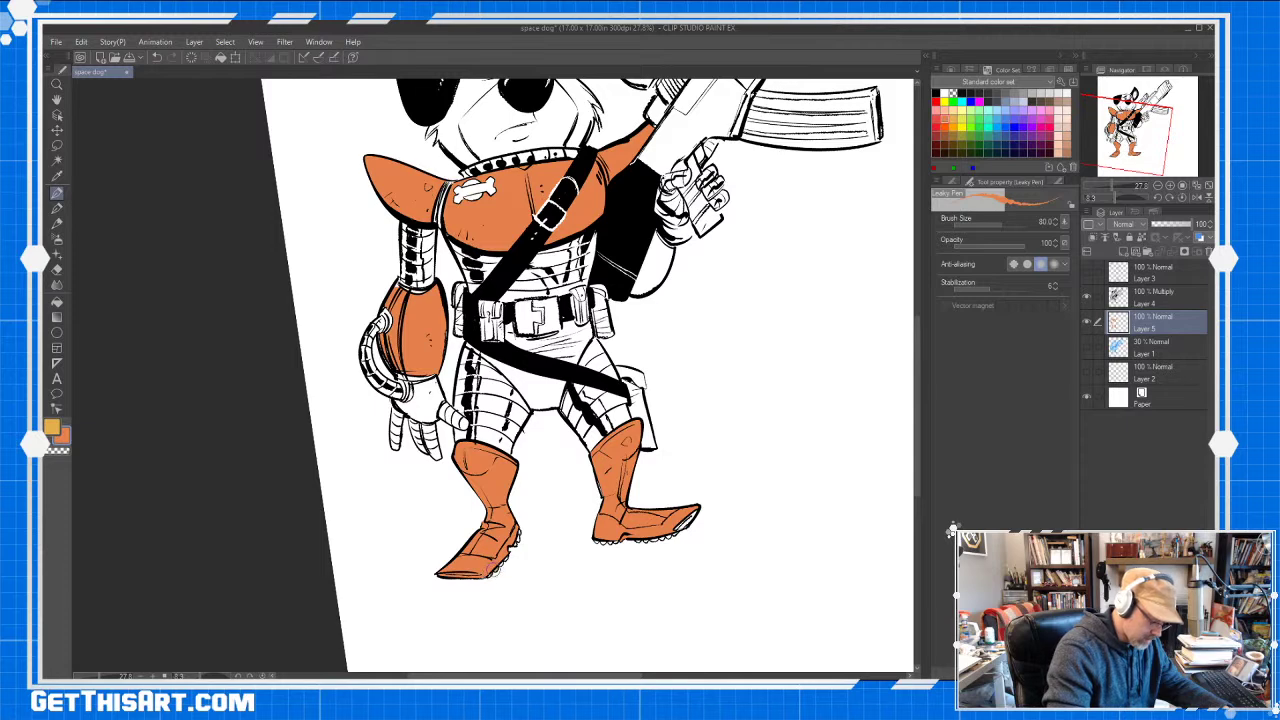
mouse_move(510, 553)
left_mouse_down()
mouse_move(535, 548)
mouse_move(522, 540)
left_mouse_up()
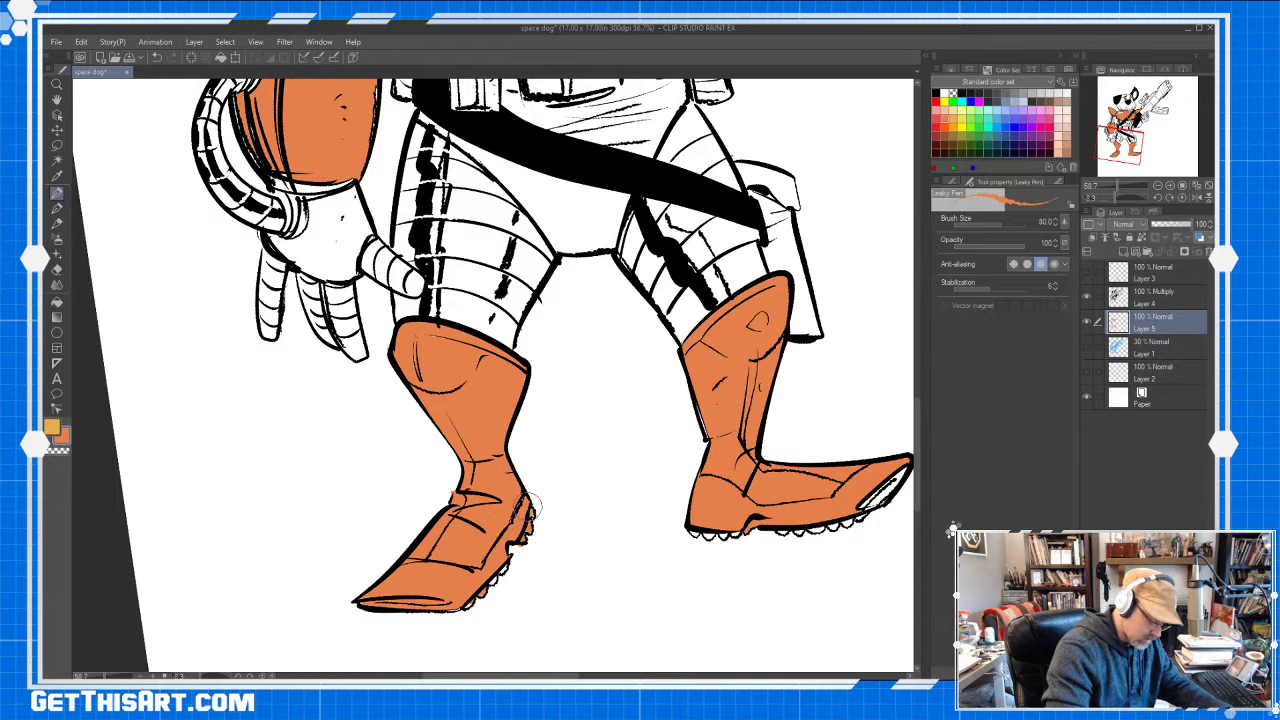
left_click(1064, 183)
left_click(990, 255)
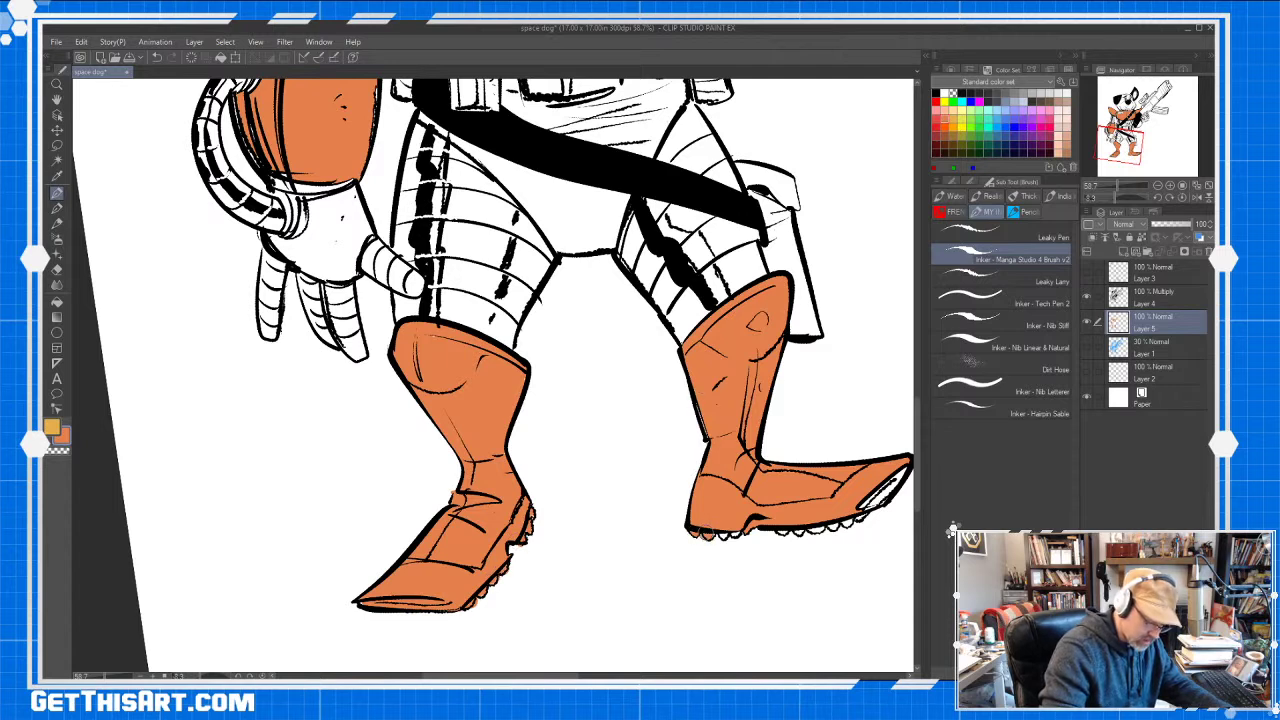
left_click_drag(793, 480, 644, 464)
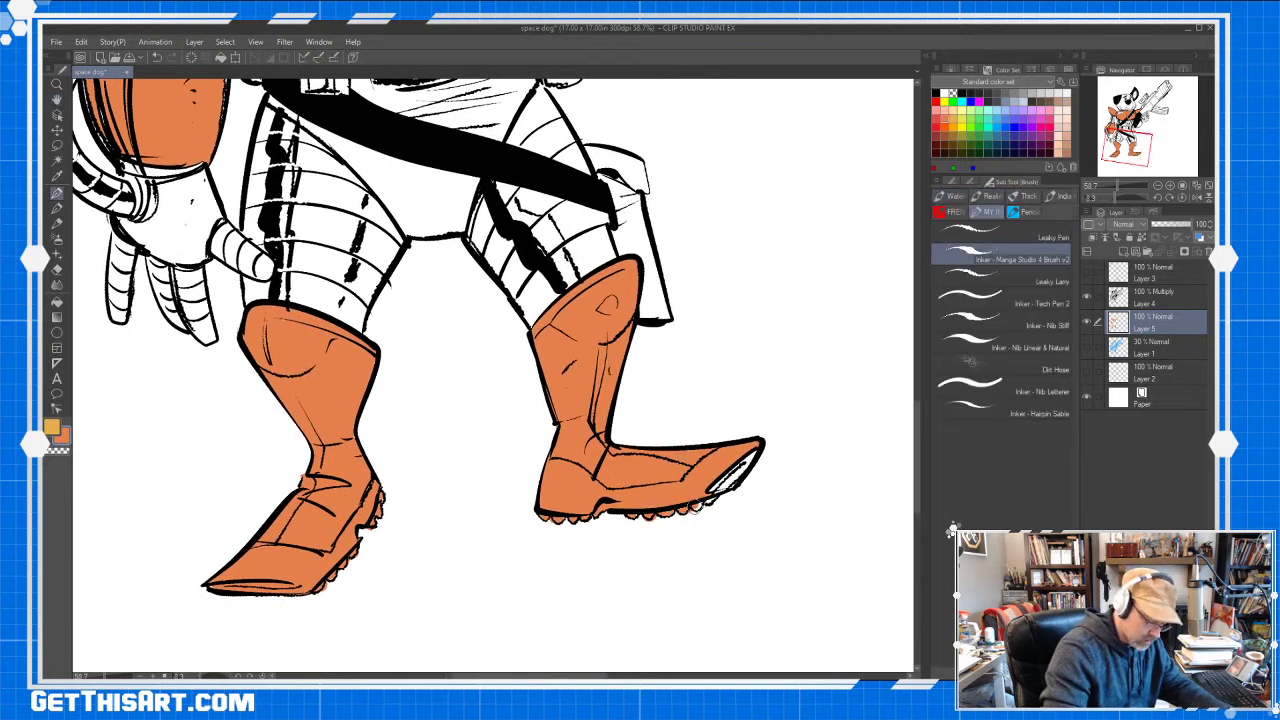
Paint over the unfilled gaps along the upper and lower edges of the gauntlet in orange
left_click_drag(733, 408, 755, 590)
mouse_move(720, 435)
left_mouse_down()
mouse_move(751, 560)
mouse_move(800, 583)
left_mouse_up()
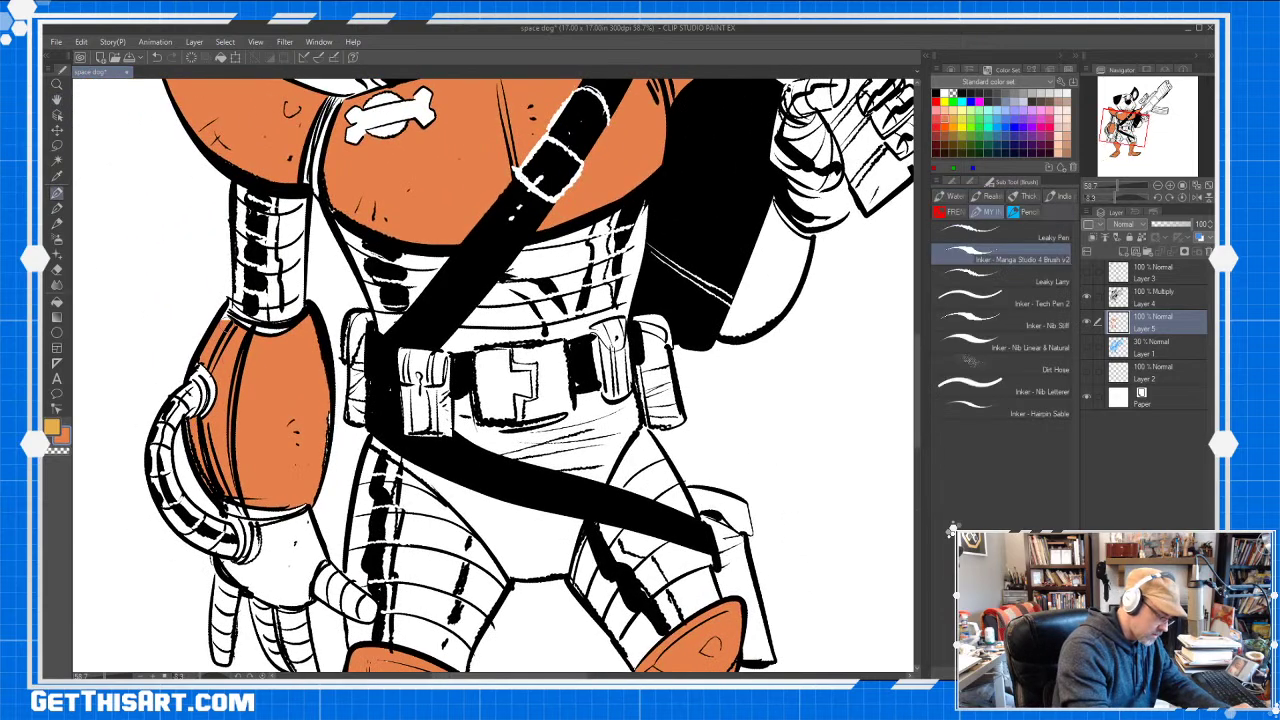
left_click_drag(234, 310, 283, 338)
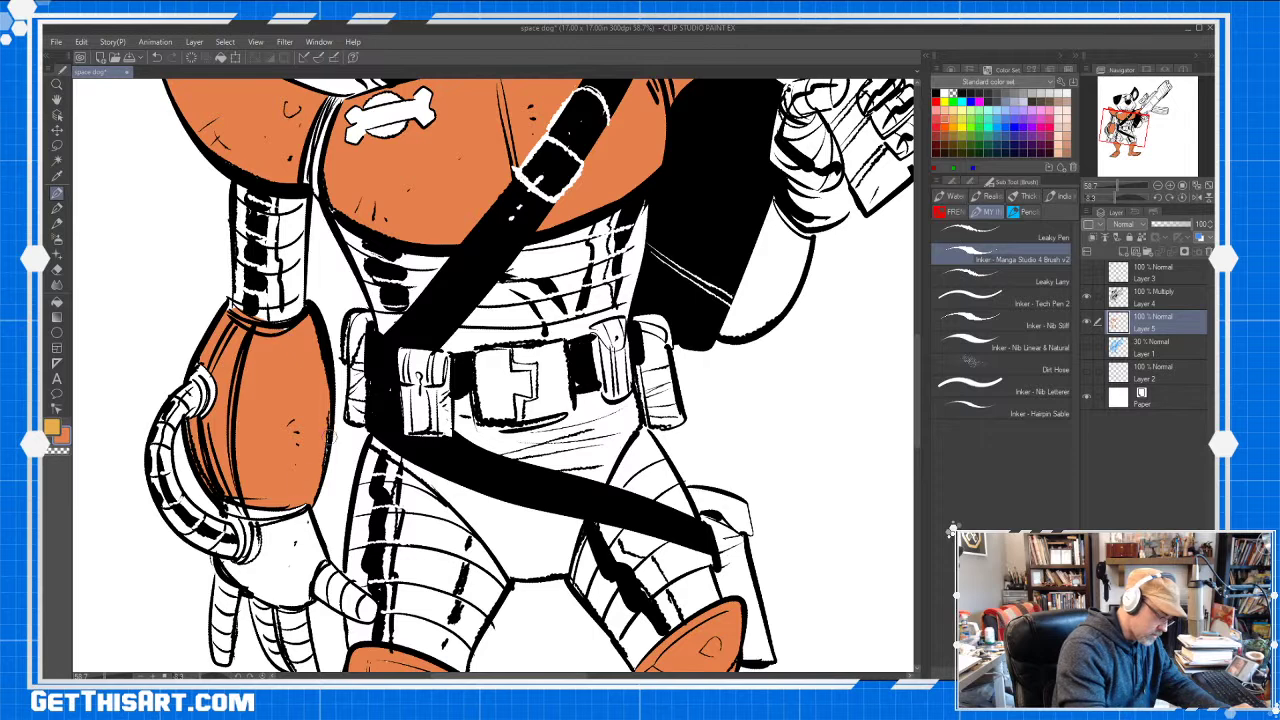
mouse_move(226, 498)
left_mouse_down()
mouse_move(268, 512)
mouse_move(308, 500)
mouse_move(225, 585)
mouse_move(286, 597)
mouse_move(312, 560)
mouse_move(268, 540)
mouse_move(282, 578)
mouse_move(180, 627)
mouse_move(259, 487)
left_mouse_up()
Fill the back of the lowered hand and the waist and pelvis sections around the strap with orange
key("space")
key("g")
left_click_drag(583, 380, 565, 350)
left_click(442, 360)
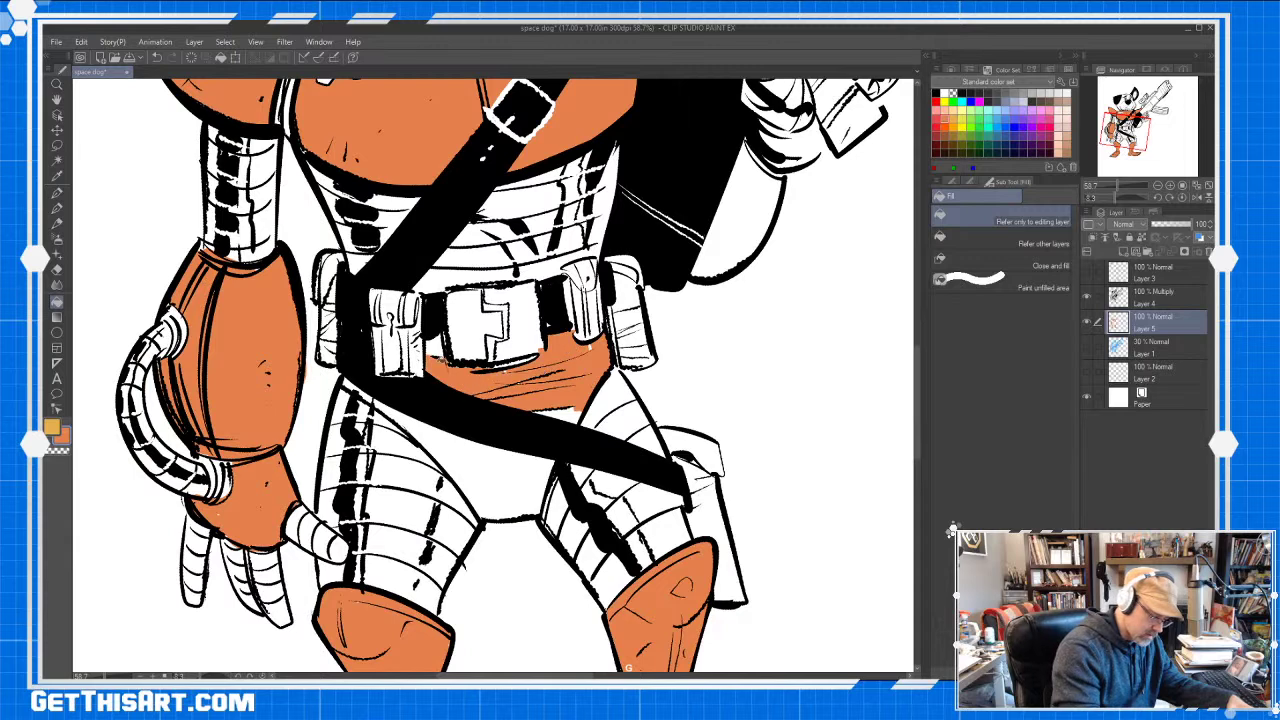
left_click(449, 409)
left_click(567, 409)
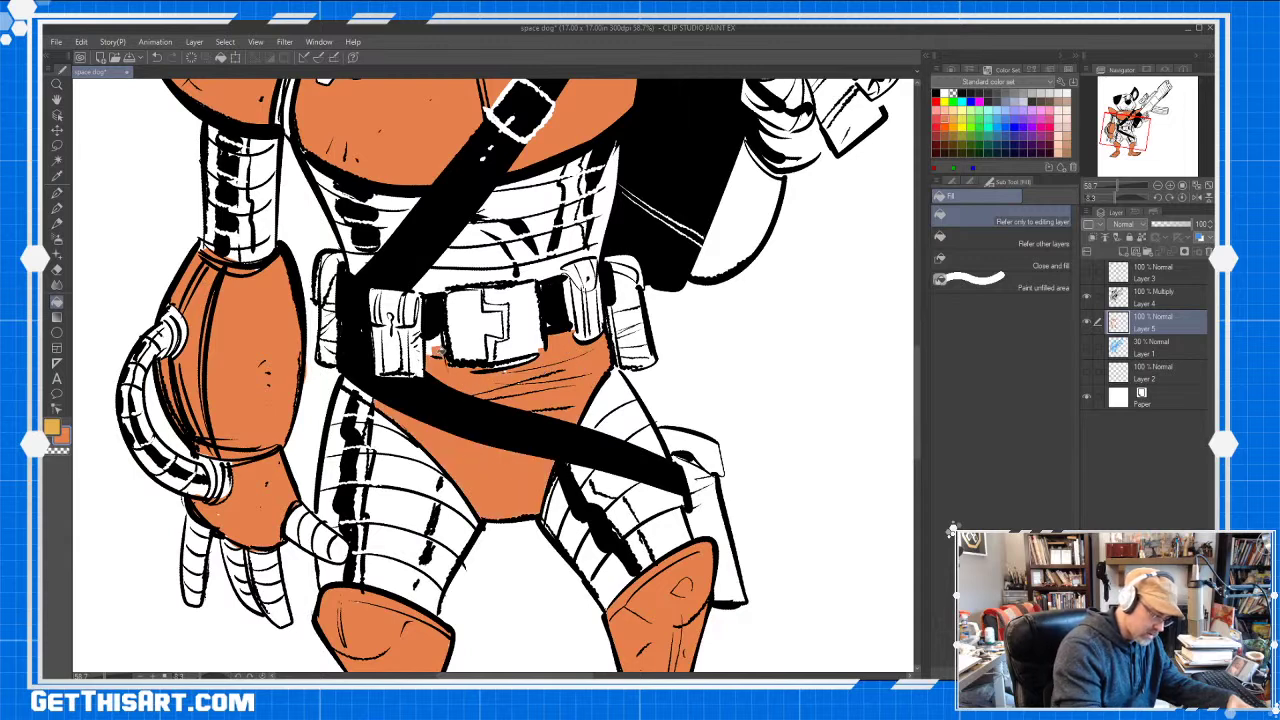
Paint over the unfilled gaps below the belt buckle and colour the elbow of the raised arm orange
key("b")
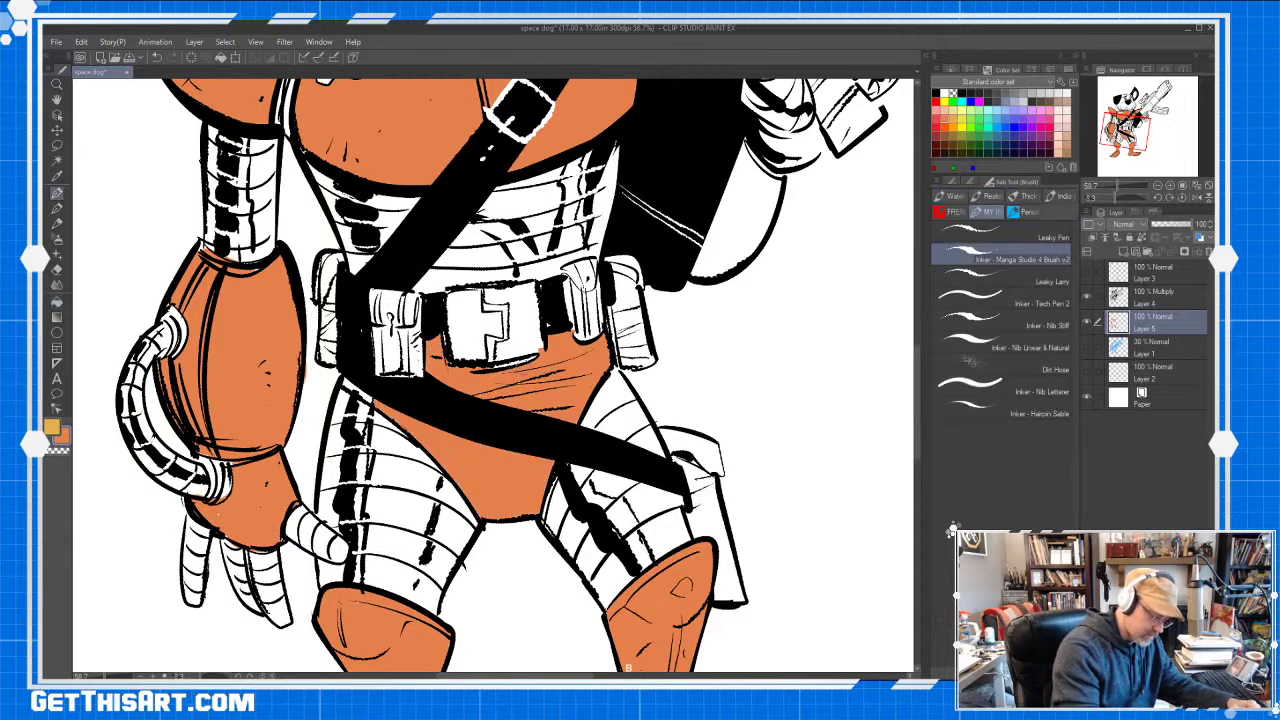
left_click(549, 350)
key("ctrl+space")
mouse_move(590, 340)
left_mouse_down()
mouse_move(545, 342)
mouse_move(544, 404)
mouse_move(491, 569)
mouse_move(408, 517)
mouse_move(457, 482)
mouse_move(382, 545)
left_mouse_up()
key("space")
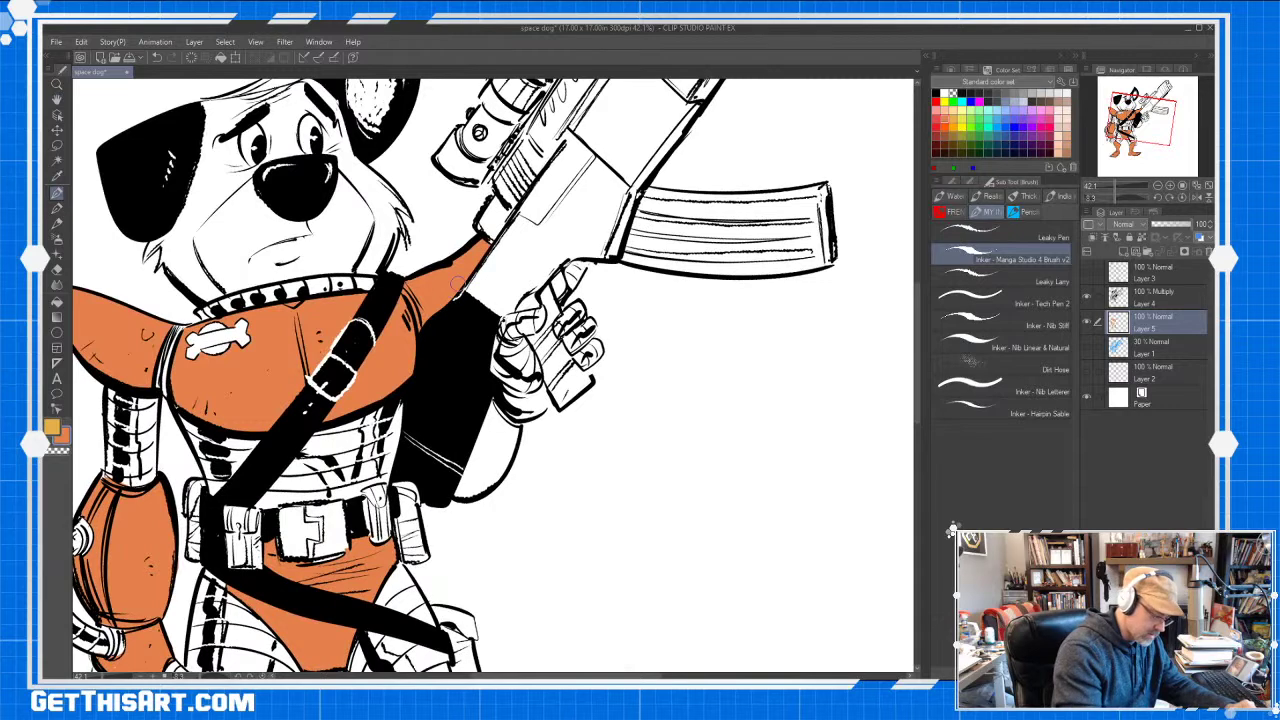
mouse_move(493, 405)
left_mouse_down()
mouse_move(462, 492)
mouse_move(485, 440)
mouse_move(476, 490)
mouse_move(511, 423)
mouse_move(608, 335)
mouse_move(635, 358)
left_mouse_up()
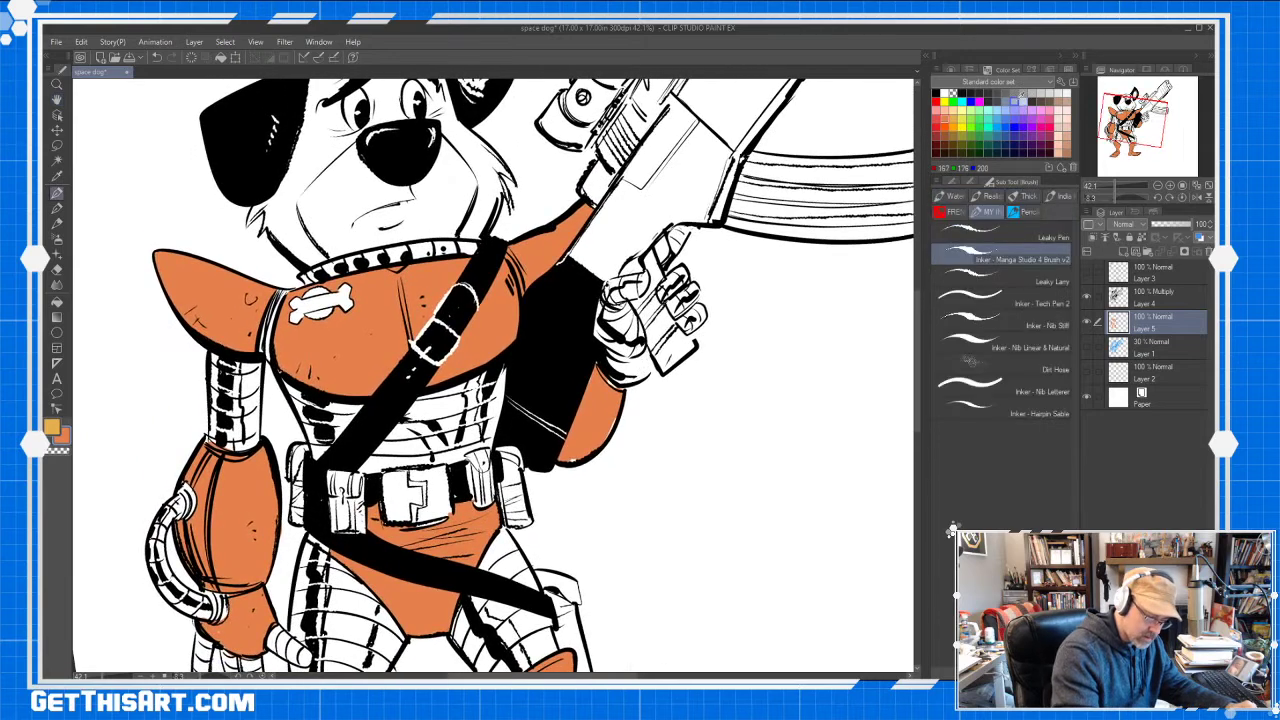
Fill the ribbed midriff sections on both sides of the chest strap with pale blue-grey and paint over the remaining gaps
key("g")
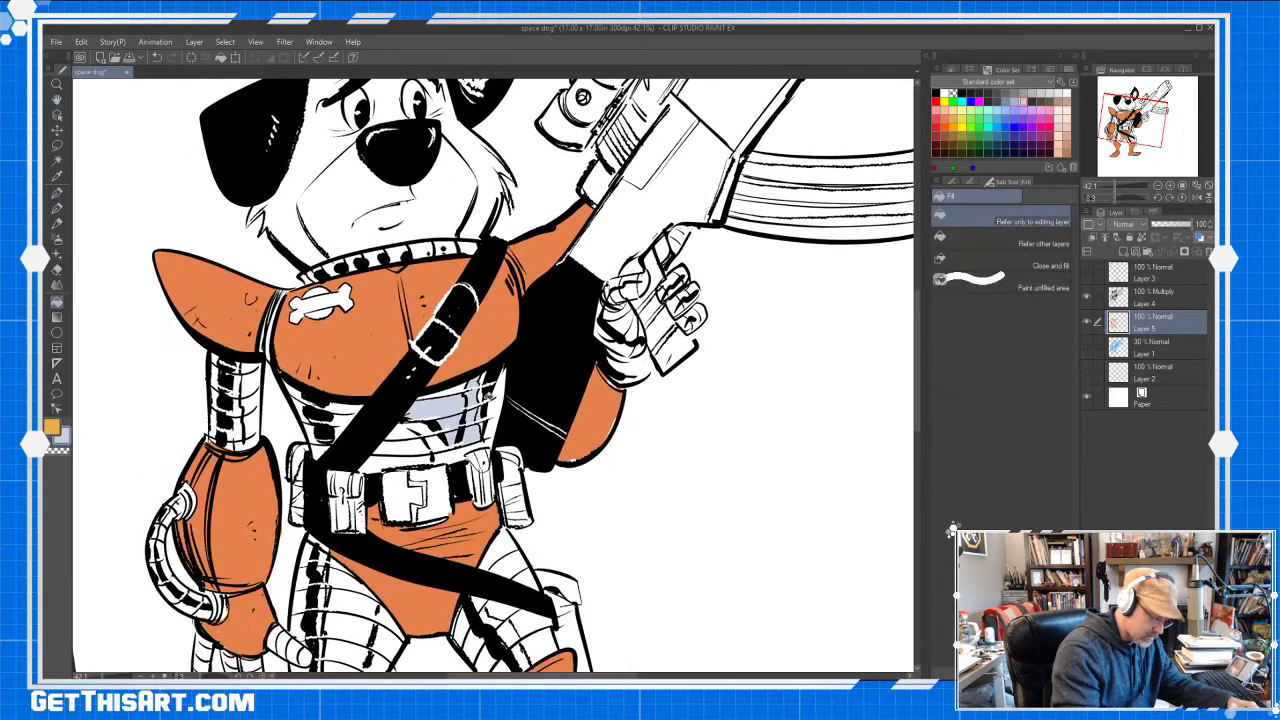
left_click(410, 430)
left_click(457, 449)
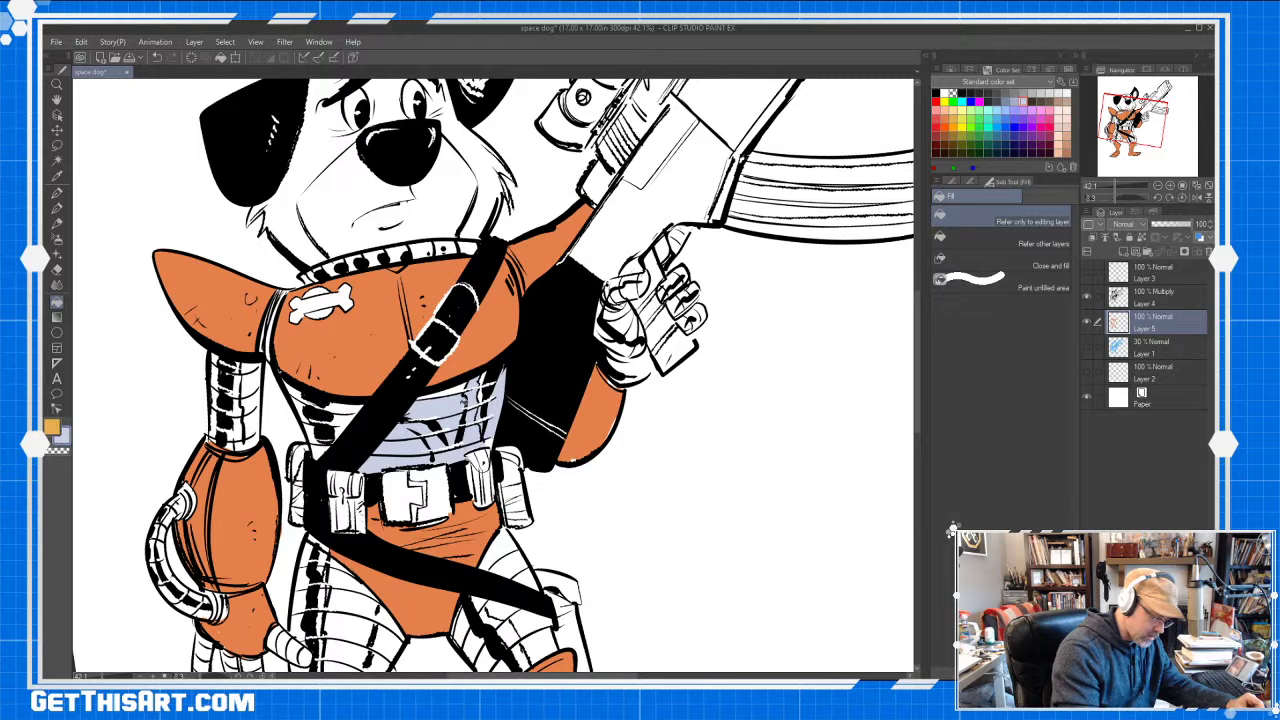
left_click(341, 431)
left_click(314, 424)
left_click(343, 409)
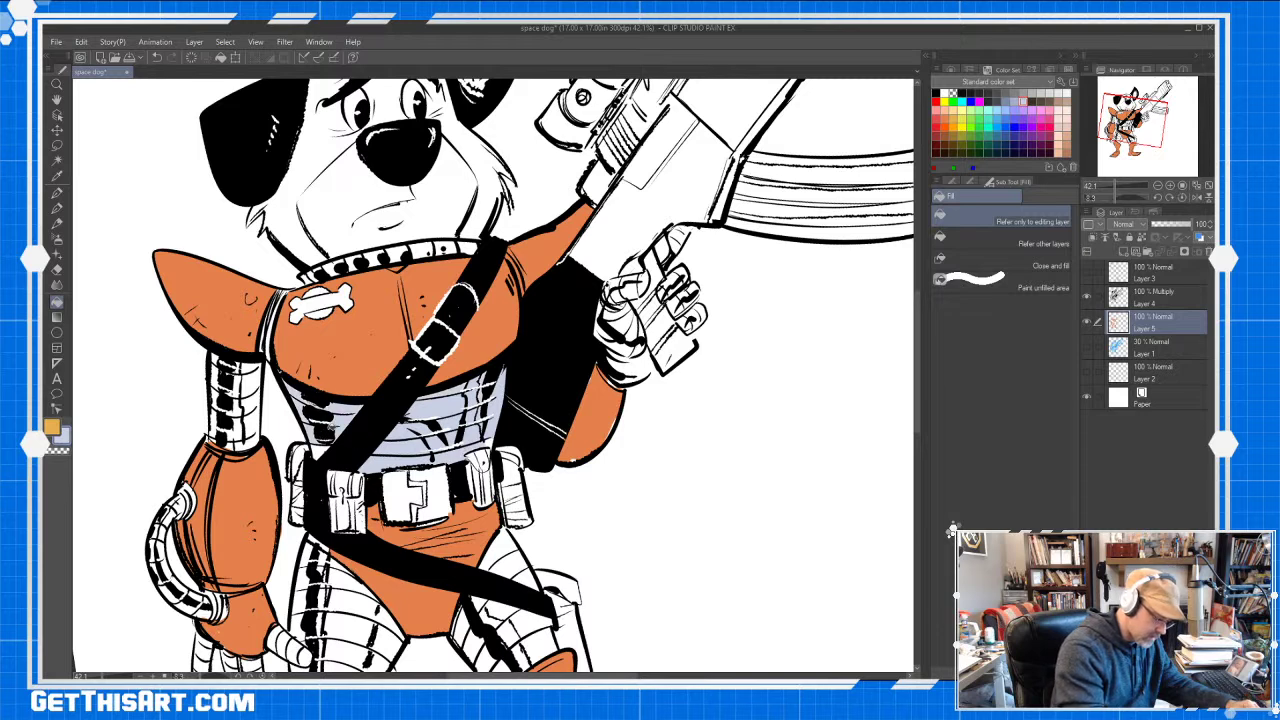
key("p")
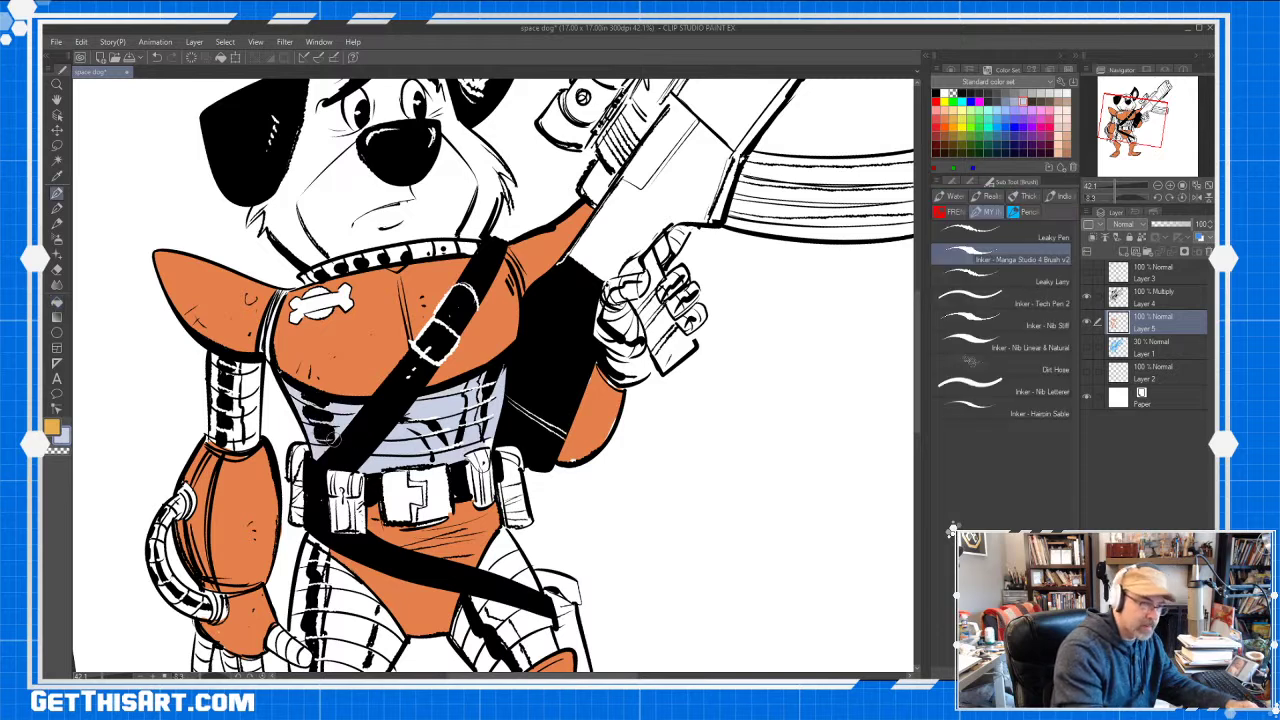
mouse_move(484, 424)
left_mouse_down()
mouse_move(460, 431)
mouse_move(476, 388)
mouse_move(440, 434)
left_mouse_up()
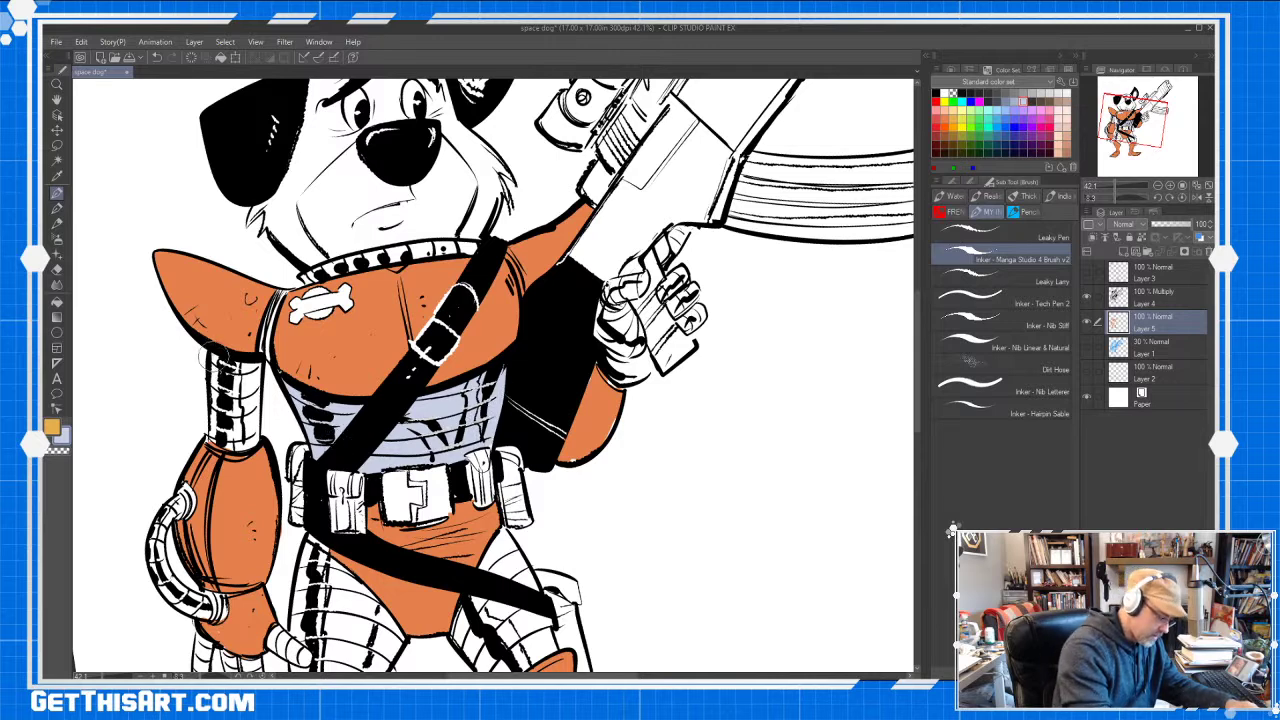
Paint the ribbed upper sleeve of the lowered arm and the thigh beside its hand pale blue-grey
mouse_move(213, 356)
left_mouse_down()
mouse_move(214, 434)
mouse_move(222, 420)
mouse_move(250, 430)
left_mouse_up()
mouse_move(255, 365)
left_mouse_down()
mouse_move(258, 450)
mouse_move(229, 432)
left_mouse_up()
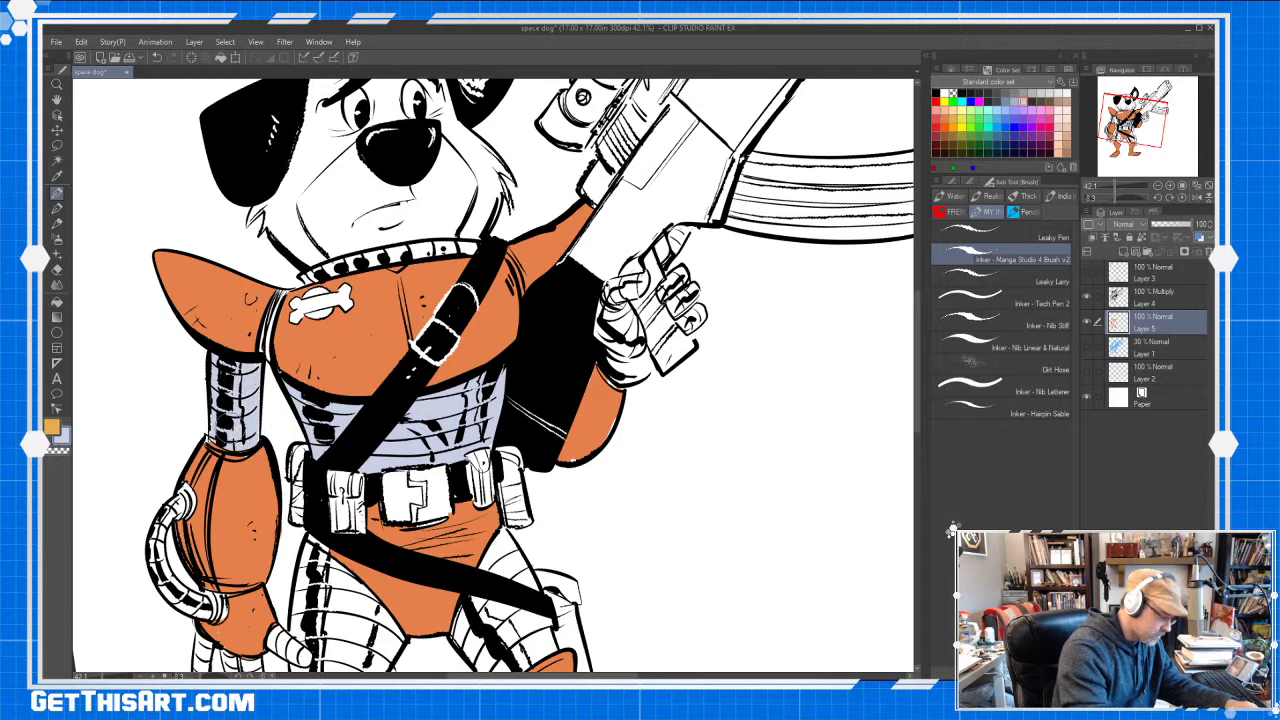
key("space")
left_click_drag(503, 532, 554, 435)
left_click_drag(550, 355, 565, 250)
mouse_move(343, 445)
left_mouse_down()
mouse_move(340, 434)
mouse_move(357, 467)
mouse_move(378, 345)
mouse_move(458, 437)
mouse_move(450, 490)
mouse_move(400, 485)
mouse_move(380, 420)
mouse_move(395, 470)
mouse_move(405, 440)
mouse_move(440, 465)
mouse_move(365, 478)
left_mouse_up()
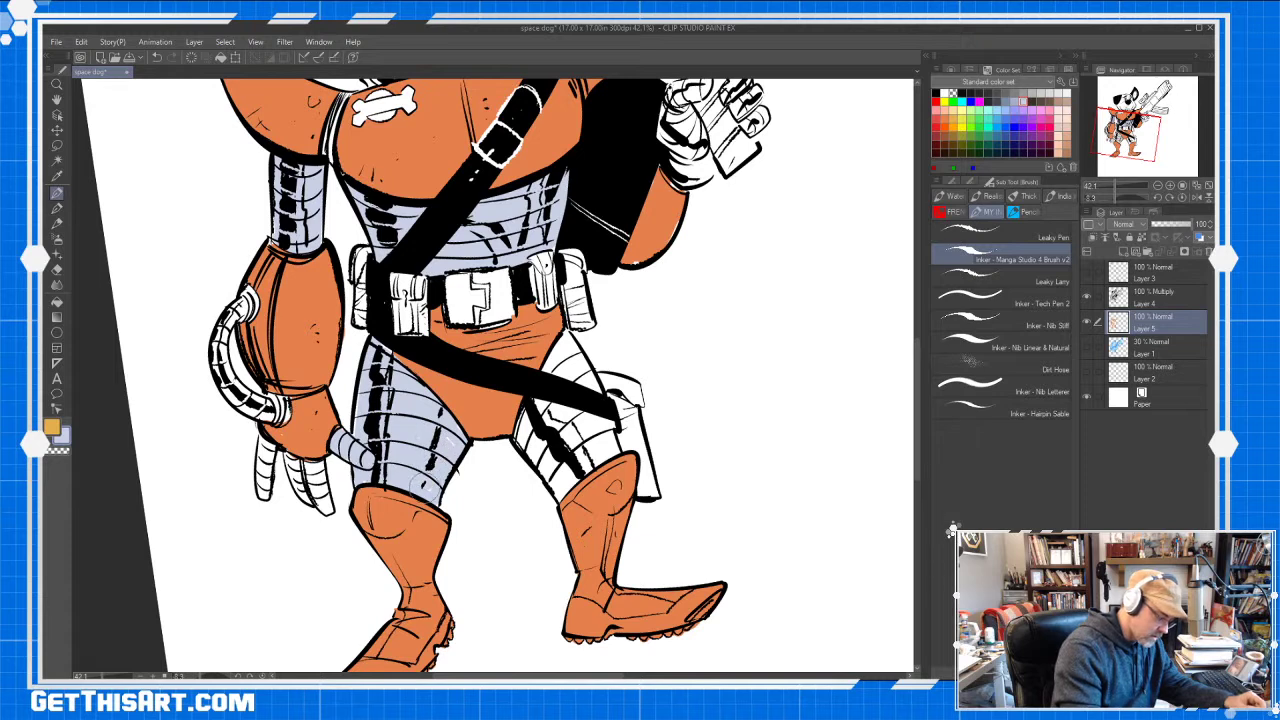
Paint the fingers of the lowered hand and the ribbed hose on the gauntlet pale blue-grey
mouse_move(290, 440)
left_mouse_down()
mouse_move(310, 505)
mouse_move(300, 500)
mouse_move(296, 465)
mouse_move(320, 505)
mouse_move(318, 470)
mouse_move(290, 455)
mouse_move(262, 495)
mouse_move(270, 395)
mouse_move(285, 420)
mouse_move(220, 374)
mouse_move(222, 360)
mouse_move(220, 385)
mouse_move(225, 320)
mouse_move(215, 330)
mouse_move(255, 285)
left_mouse_up()
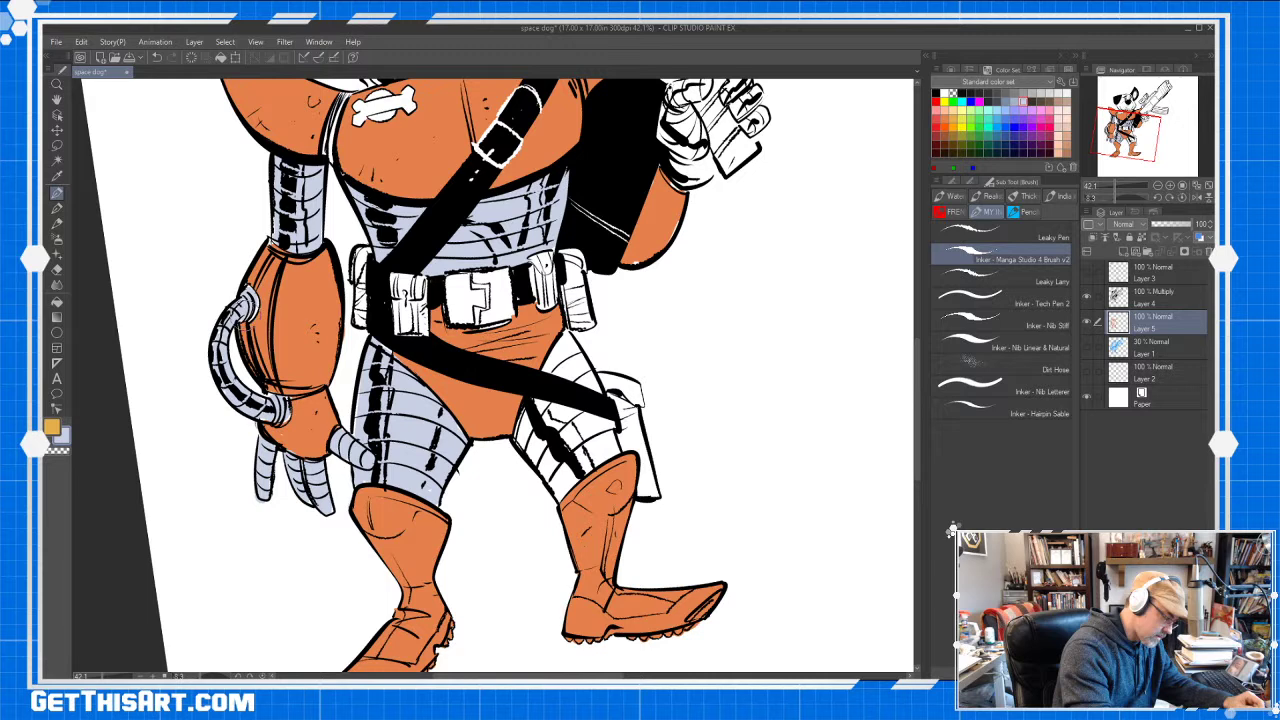
mouse_move(226, 329)
left_mouse_down()
mouse_move(230, 391)
mouse_move(272, 400)
left_mouse_up()
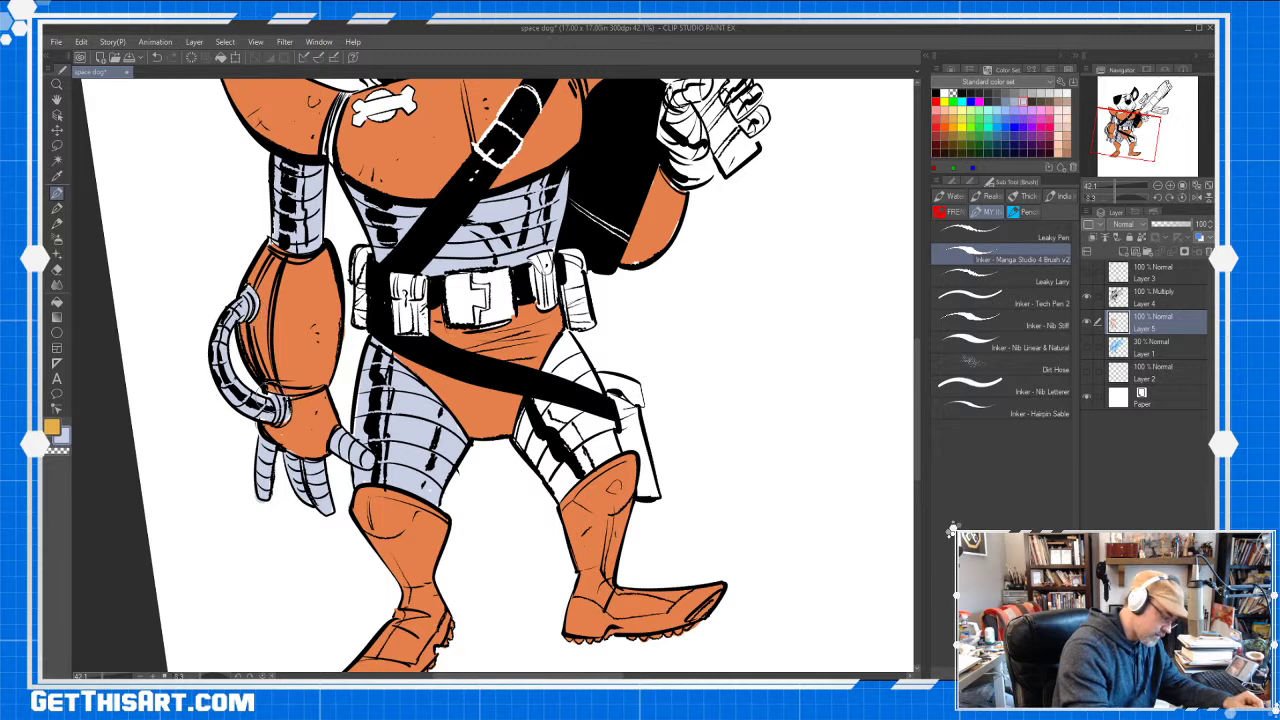
mouse_move(686, 318)
left_mouse_down()
mouse_move(669, 343)
mouse_move(651, 296)
left_mouse_up()
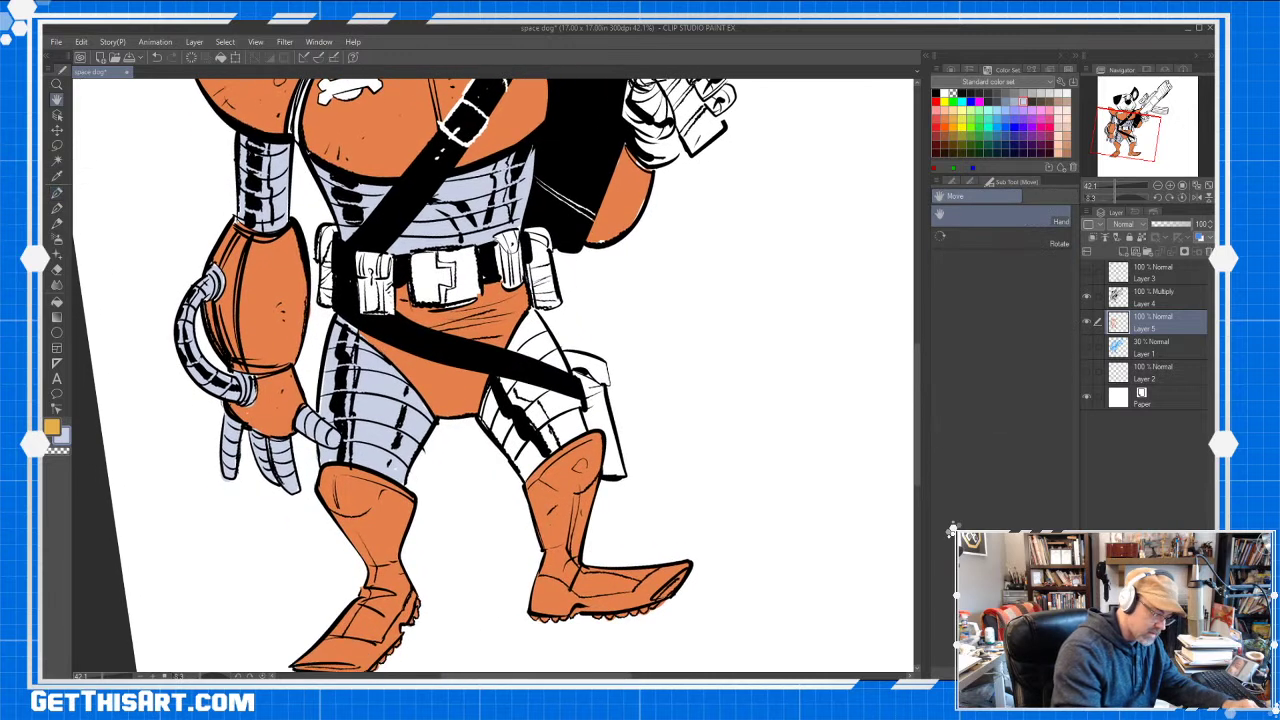
left_click_drag(338, 456, 284, 490)
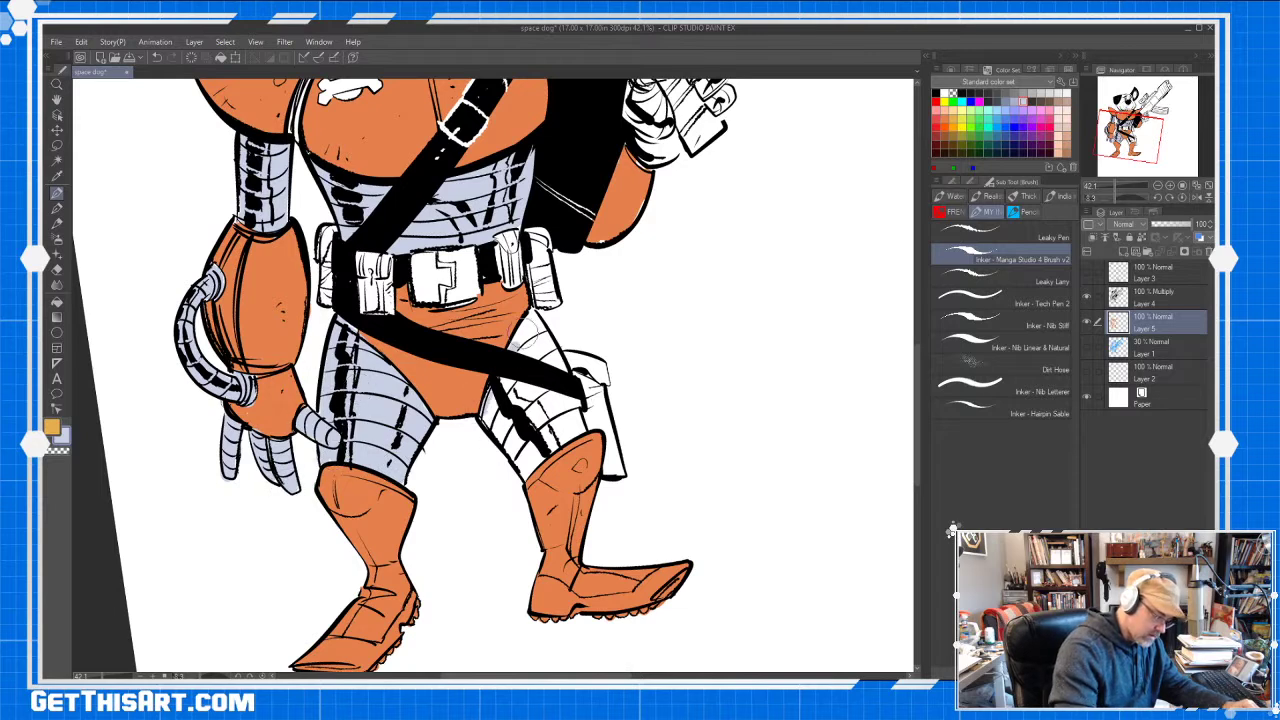
Paint the thigh on the holster side and the belt buckle pale blue-grey
mouse_move(514, 342)
left_mouse_down()
mouse_move(542, 335)
mouse_move(524, 355)
mouse_move(534, 320)
mouse_move(574, 405)
mouse_move(552, 400)
mouse_move(522, 465)
mouse_move(502, 415)
mouse_move(487, 415)
mouse_move(497, 388)
mouse_move(517, 440)
mouse_move(522, 420)
mouse_move(557, 402)
mouse_move(542, 378)
mouse_move(562, 410)
mouse_move(575, 350)
mouse_move(570, 362)
mouse_move(532, 333)
left_mouse_up()
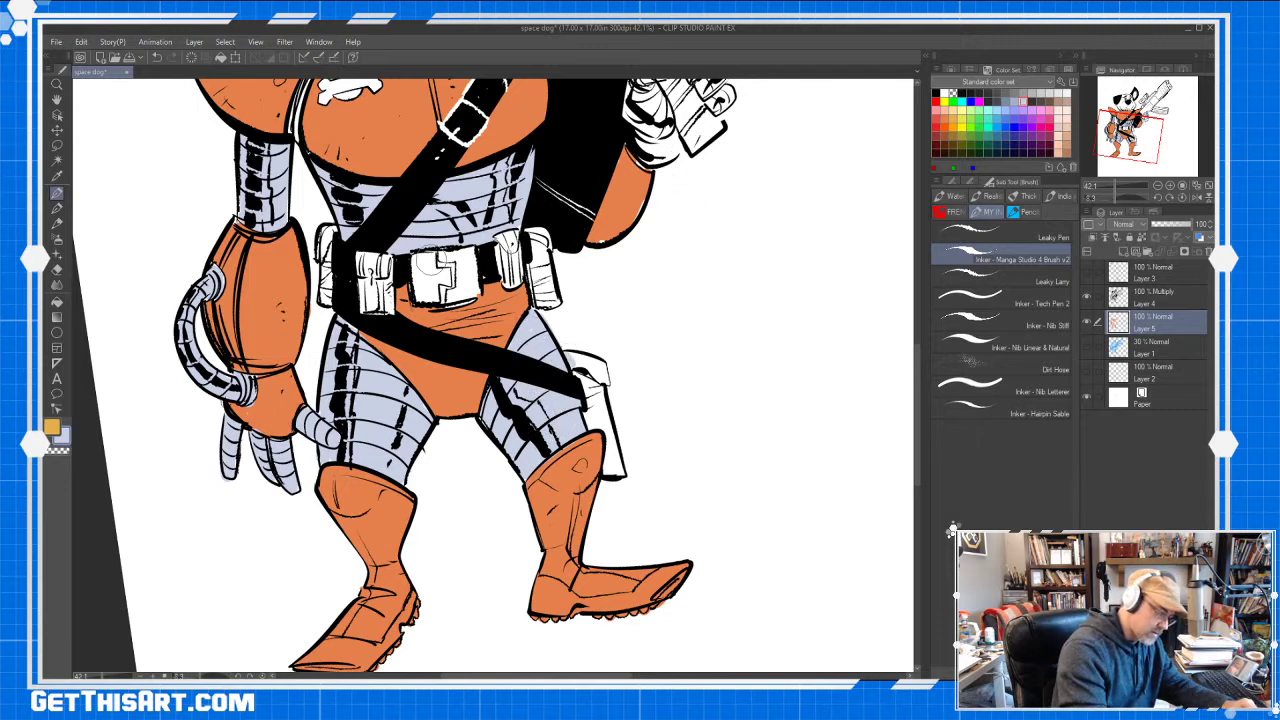
mouse_move(413, 256)
left_mouse_down()
mouse_move(422, 292)
mouse_move(435, 254)
mouse_move(427, 282)
mouse_move(468, 272)
mouse_move(450, 254)
mouse_move(460, 284)
mouse_move(465, 254)
mouse_move(505, 386)
mouse_move(458, 412)
left_mouse_up()
key("space")
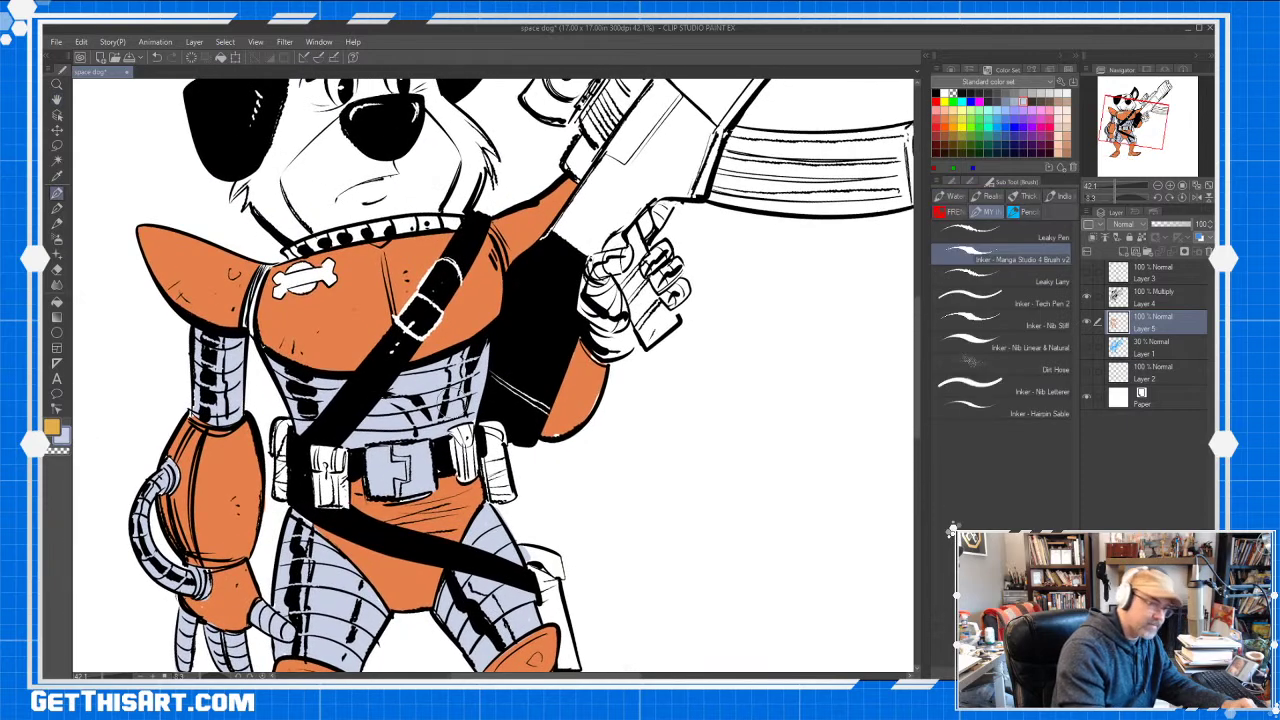
key("space")
mouse_move(444, 350)
left_mouse_down()
mouse_move(447, 373)
mouse_move(452, 361)
left_mouse_up()
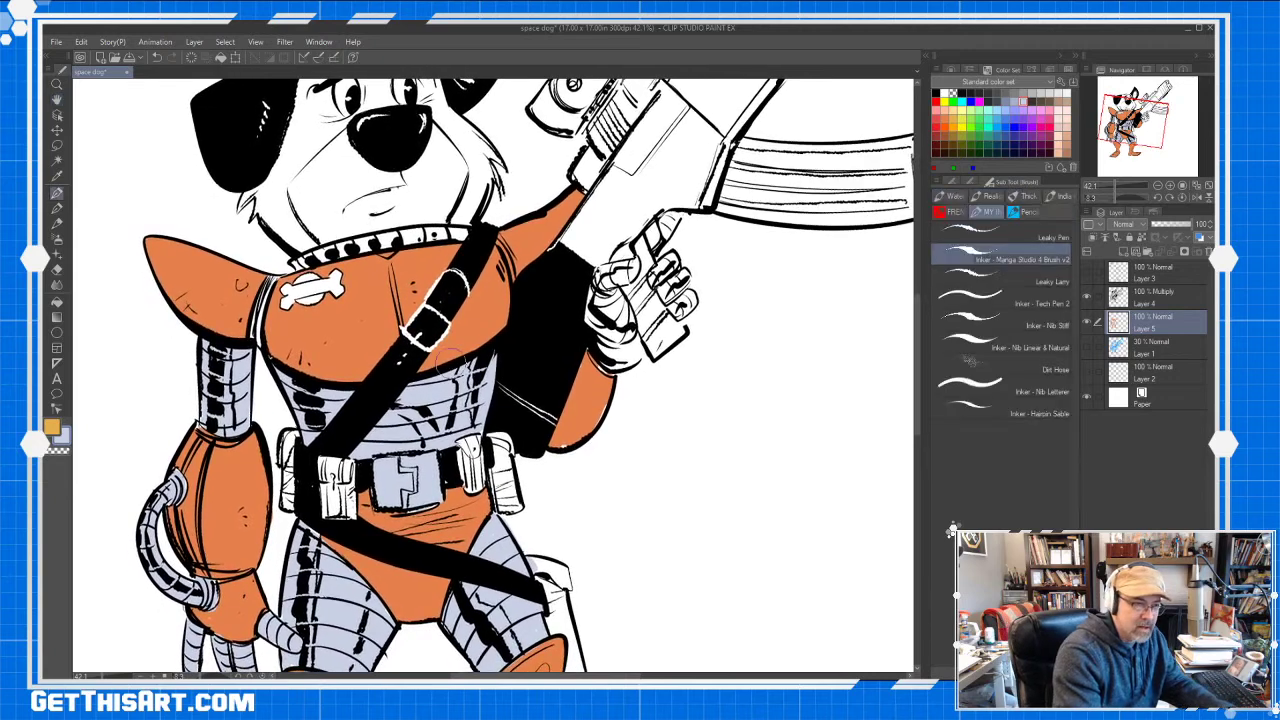
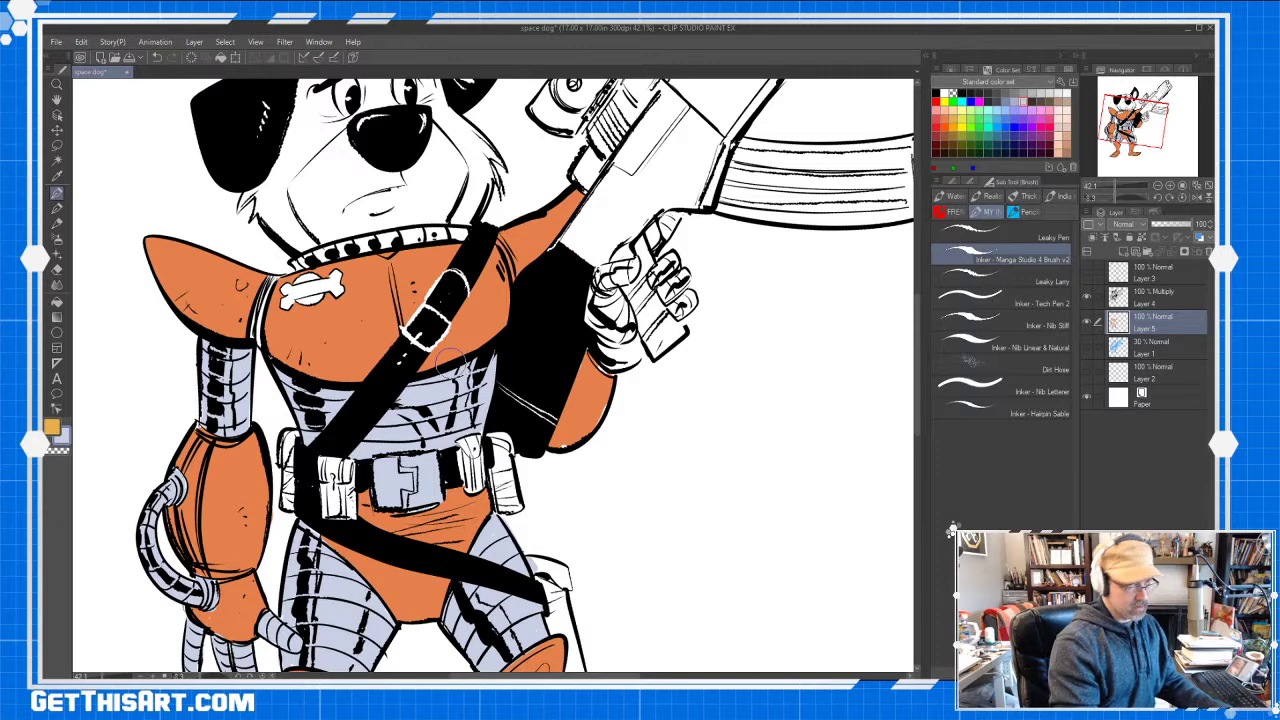
Paint the studded collar ring around the dog's neck pale blue-grey
key("shift+space")
mouse_move(393, 212)
left_mouse_down()
mouse_move(300, 383)
mouse_move(369, 289)
left_mouse_up()
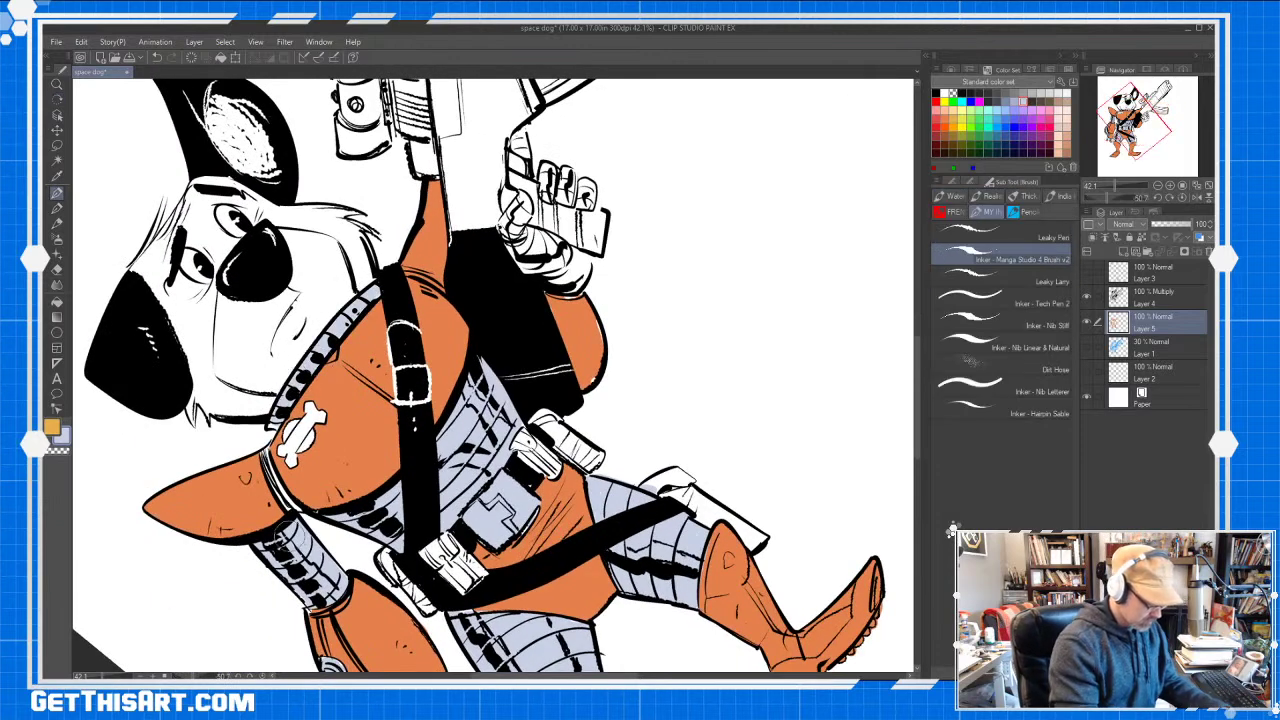
key("shift+space")
mouse_move(830, 360)
left_mouse_down()
mouse_move(766, 580)
mouse_move(734, 615)
left_mouse_up()
Paint the wrist, palm and fingers of the hand gripping the rifle pale blue-grey
mouse_move(618, 288)
left_mouse_down()
mouse_move(598, 338)
mouse_move(616, 372)
mouse_move(632, 306)
mouse_move(648, 300)
mouse_move(630, 336)
mouse_move(638, 376)
left_mouse_up()
left_click_drag(650, 262, 692, 226)
mouse_move(660, 294)
left_mouse_down()
mouse_move(684, 270)
mouse_move(694, 286)
left_mouse_up()
left_click_drag(672, 322, 696, 300)
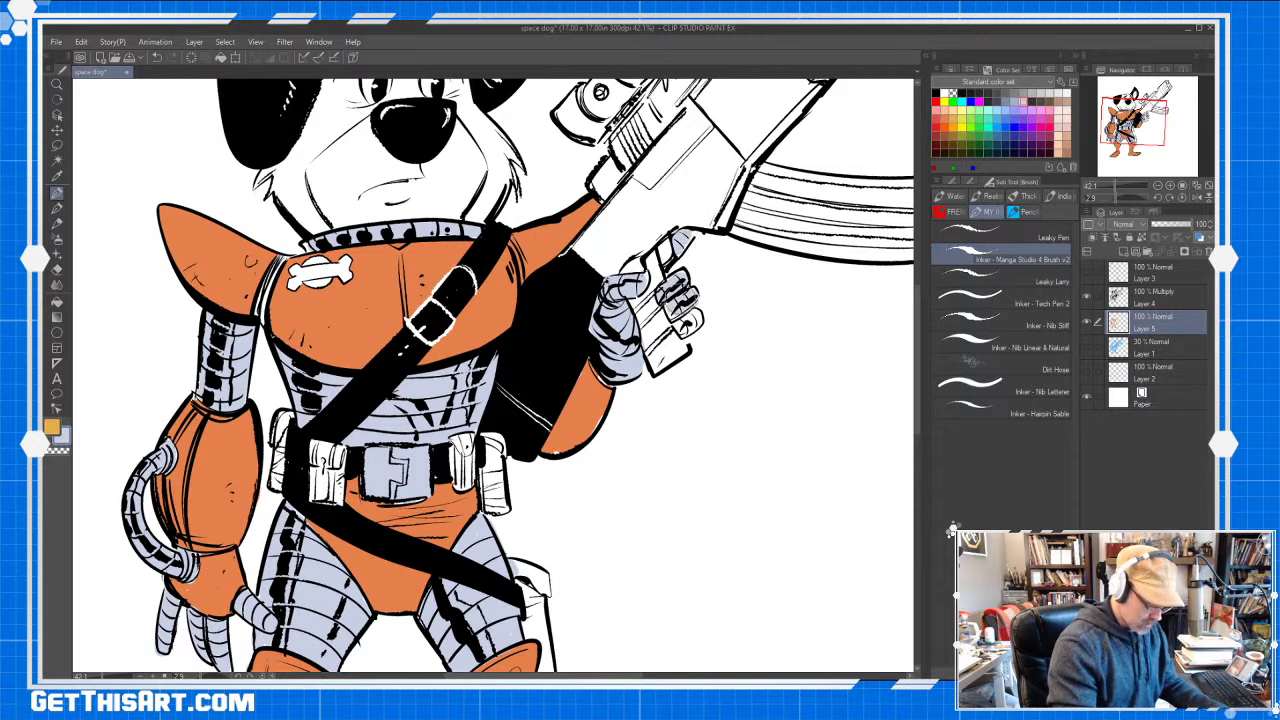
mouse_move(688, 234)
left_mouse_down()
mouse_move(670, 260)
mouse_move(690, 230)
mouse_move(676, 250)
left_mouse_up()
left_click_drag(682, 336, 696, 312)
left_click_drag(674, 340, 698, 306)
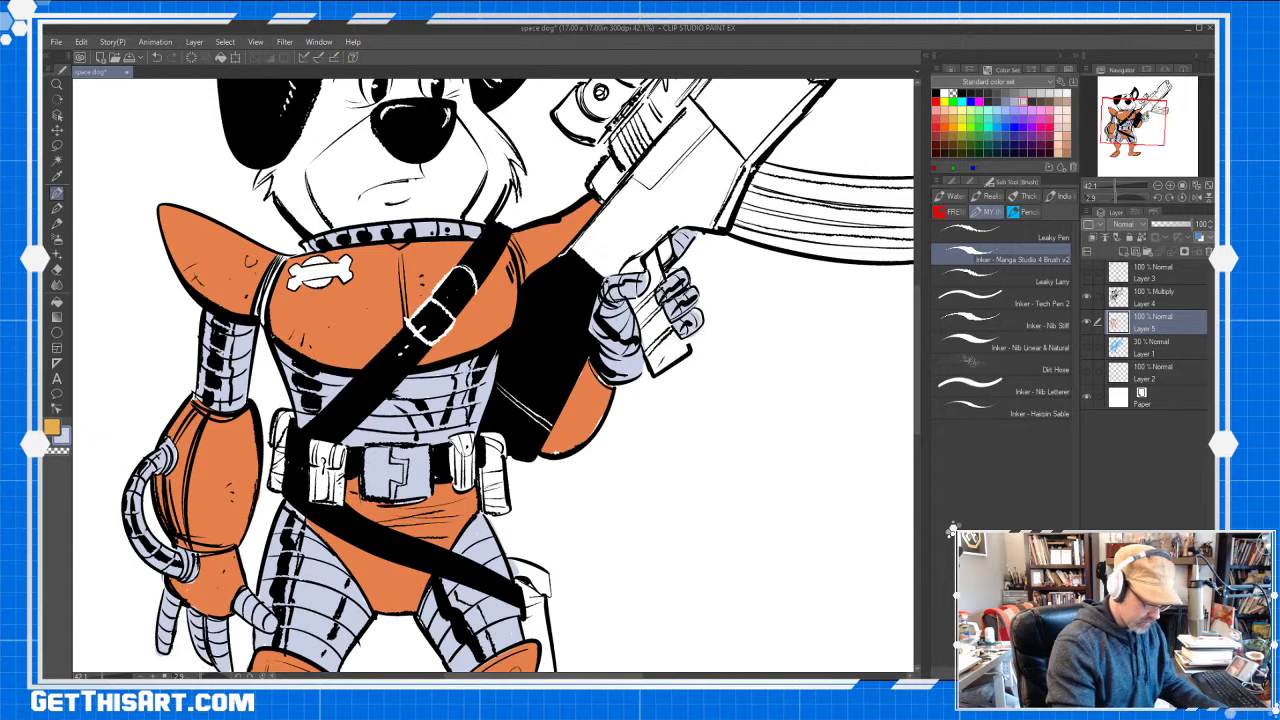
Choose a brown from the standard colour set and paint the thigh holster with it
key("h")
scroll(699, 254, "down", 5)
left_click_drag(773, 392, 754, 413)
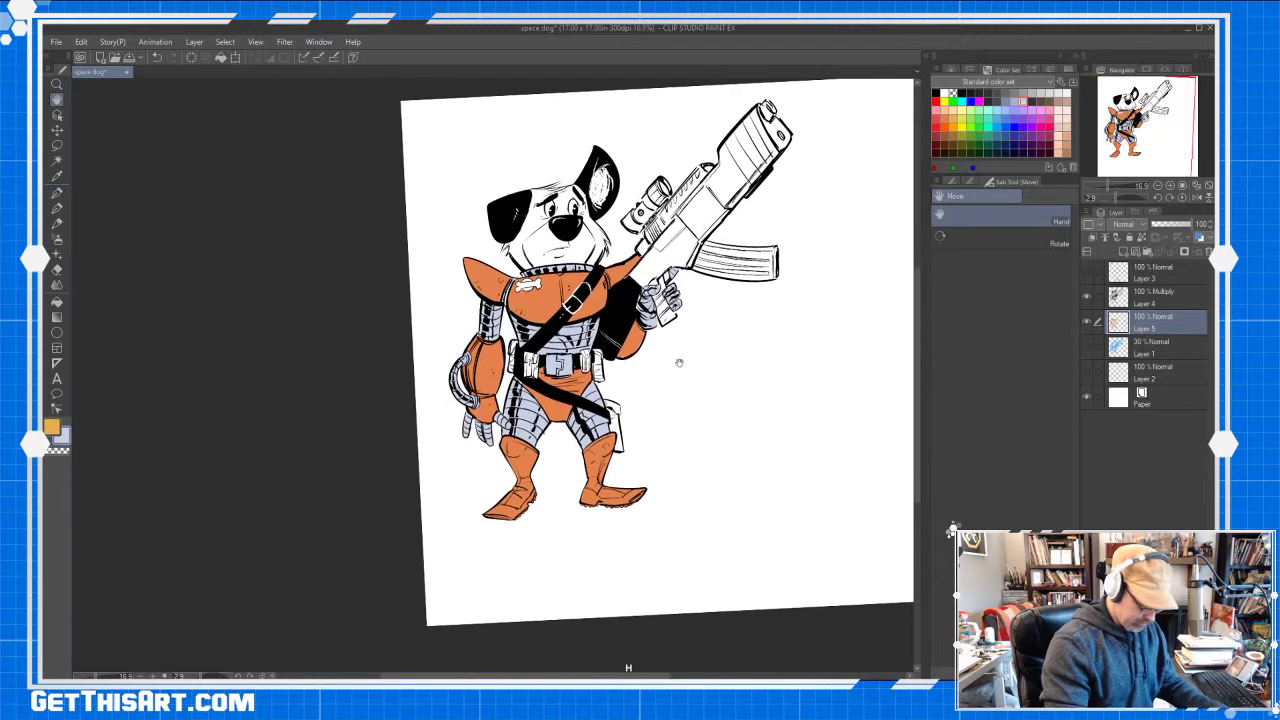
key("ctrl+space")
left_click_drag(658, 371, 667, 368)
left_click(948, 134)
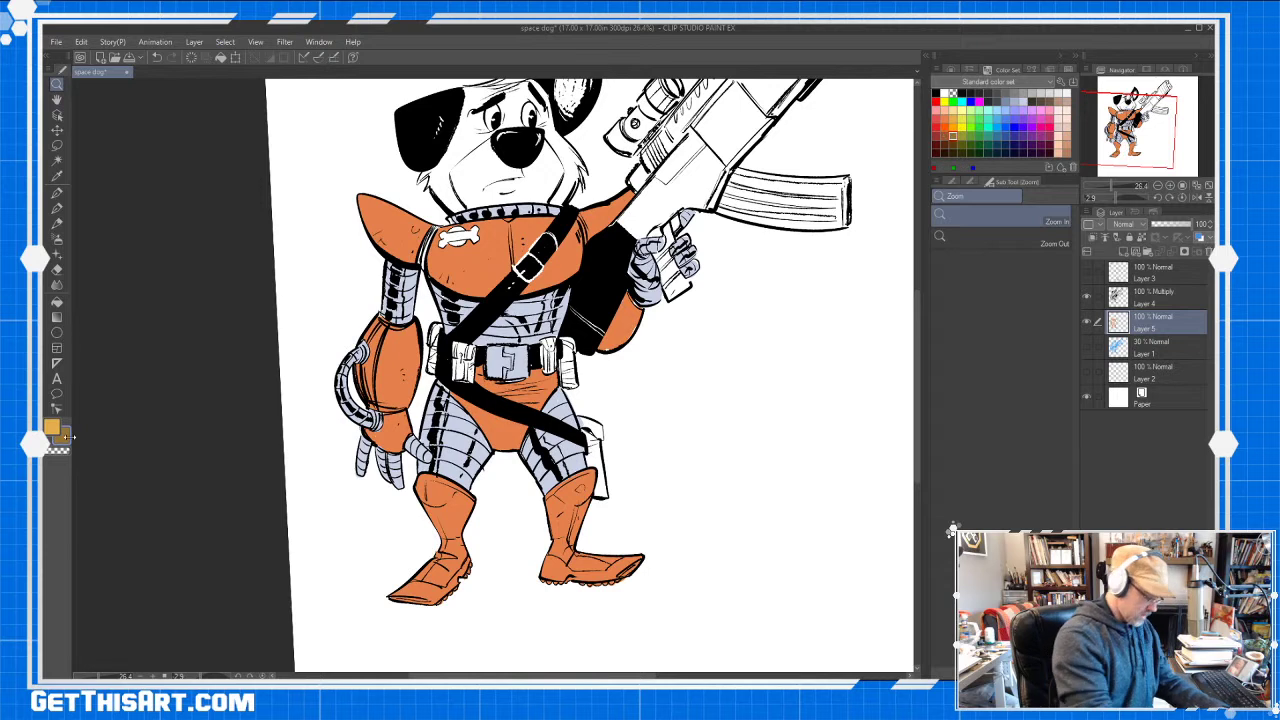
key("p")
mouse_move(604, 452)
left_mouse_down()
mouse_move(584, 413)
mouse_move(601, 428)
mouse_move(592, 456)
mouse_move(604, 458)
mouse_move(604, 488)
mouse_move(605, 450)
left_mouse_up()
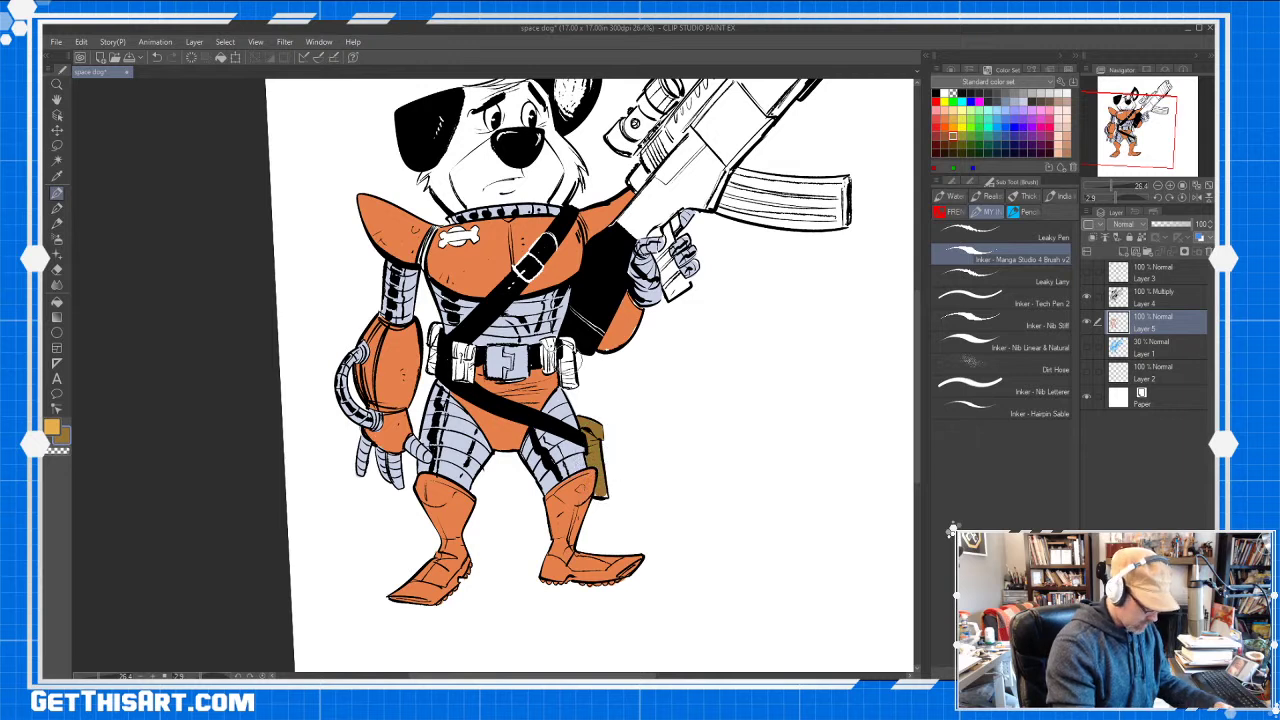
Fill the belt pouches on both sides of the buckle with brown
key("g")
left_click(569, 360)
left_click(570, 375)
left_click(568, 347)
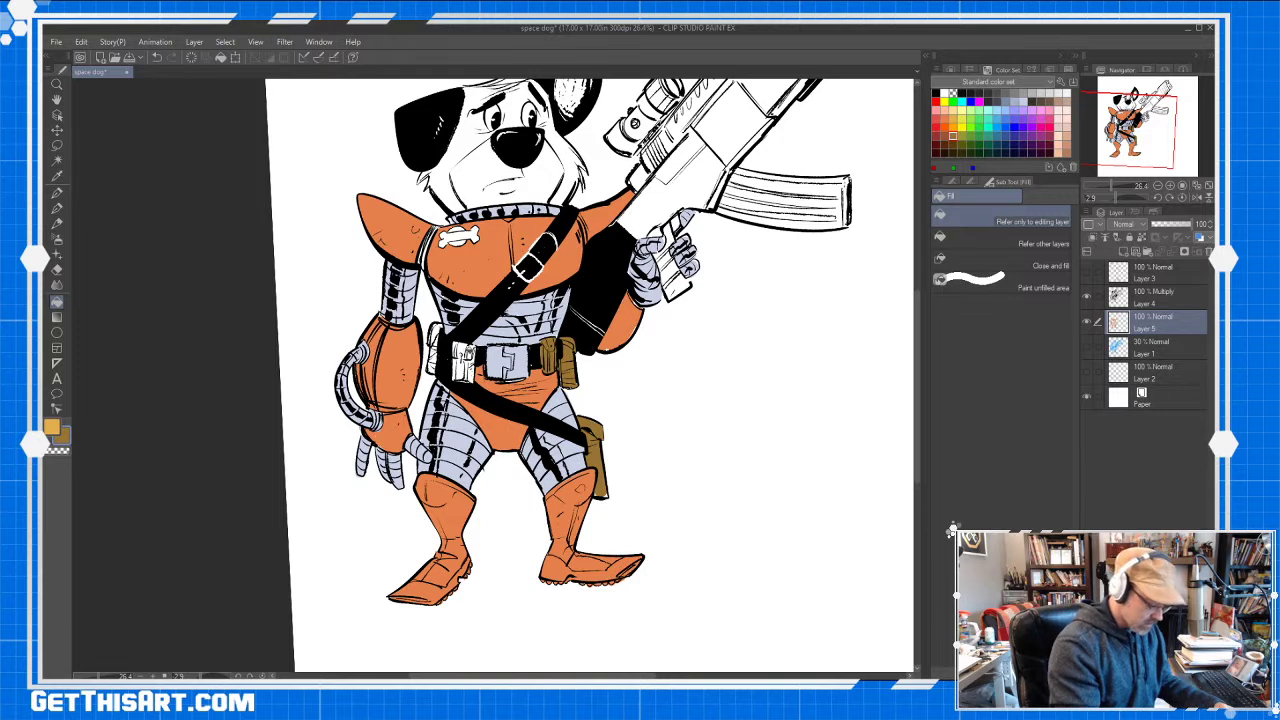
left_click(462, 362)
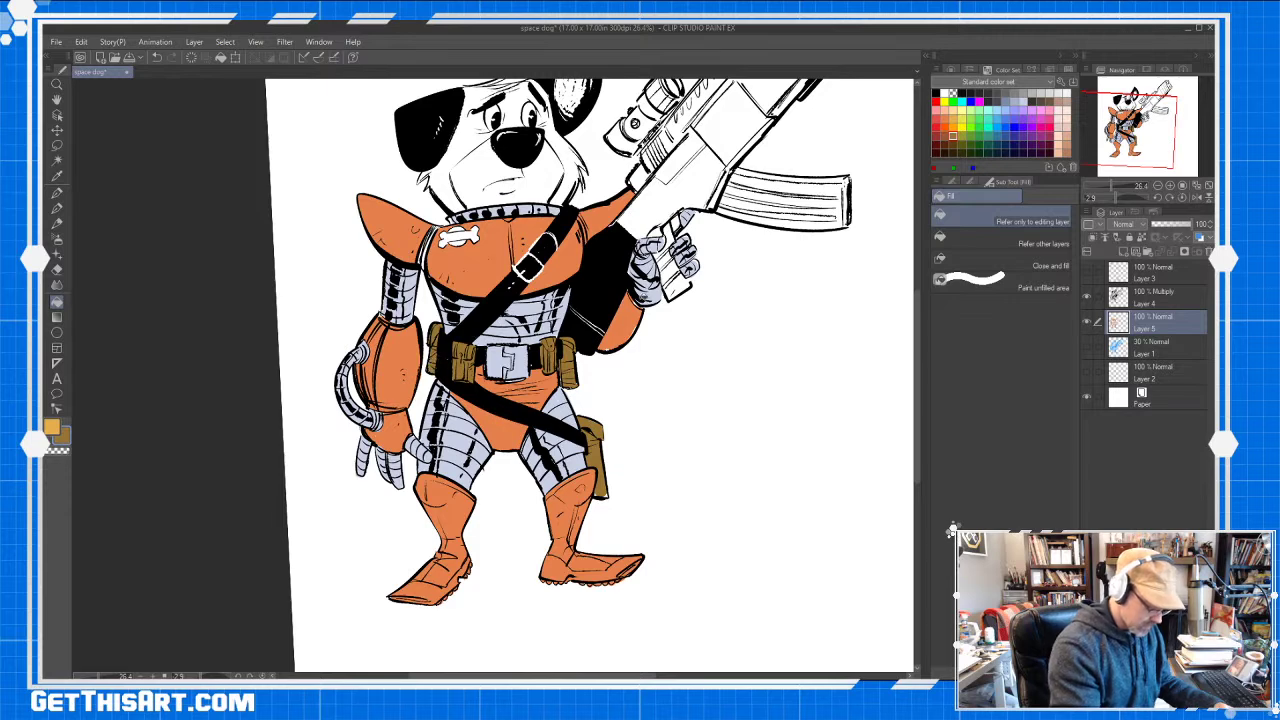
Paint the edges, loop and holes of the diagonal chest strap brown, leaving its buckle white
scroll(550, 245, "up", 4)
key("p")
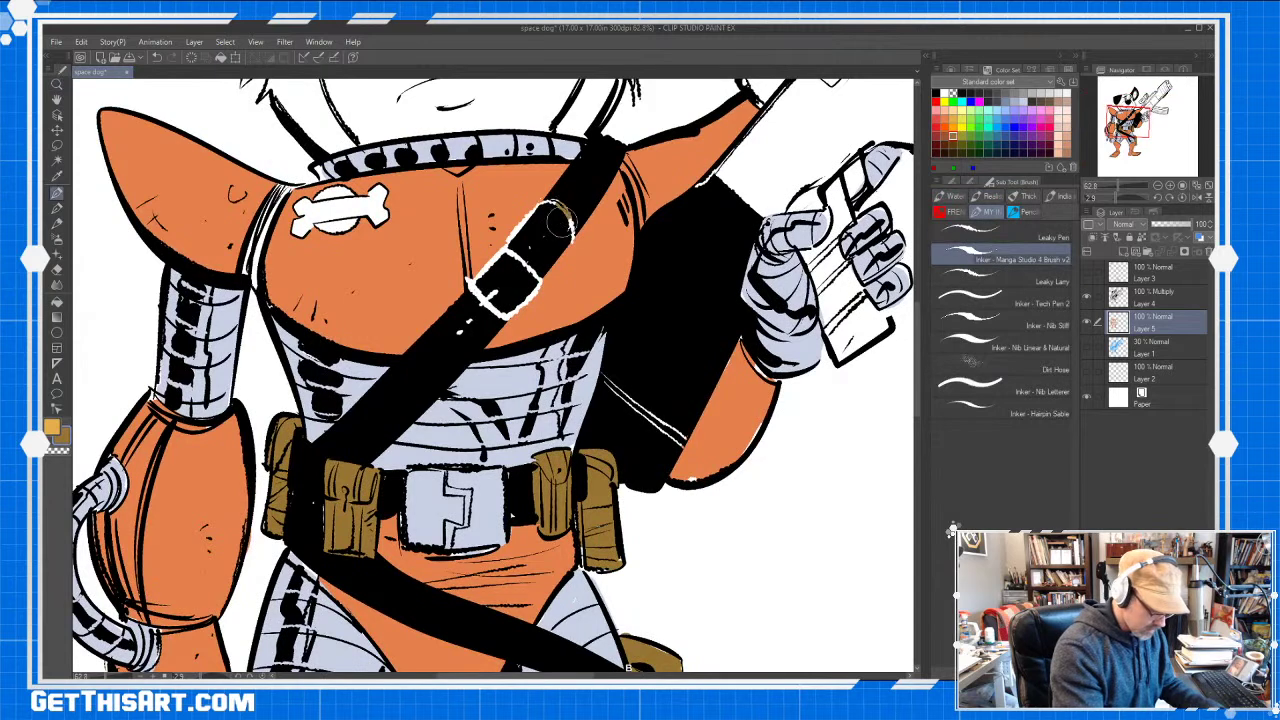
left_click_drag(516, 233, 571, 168)
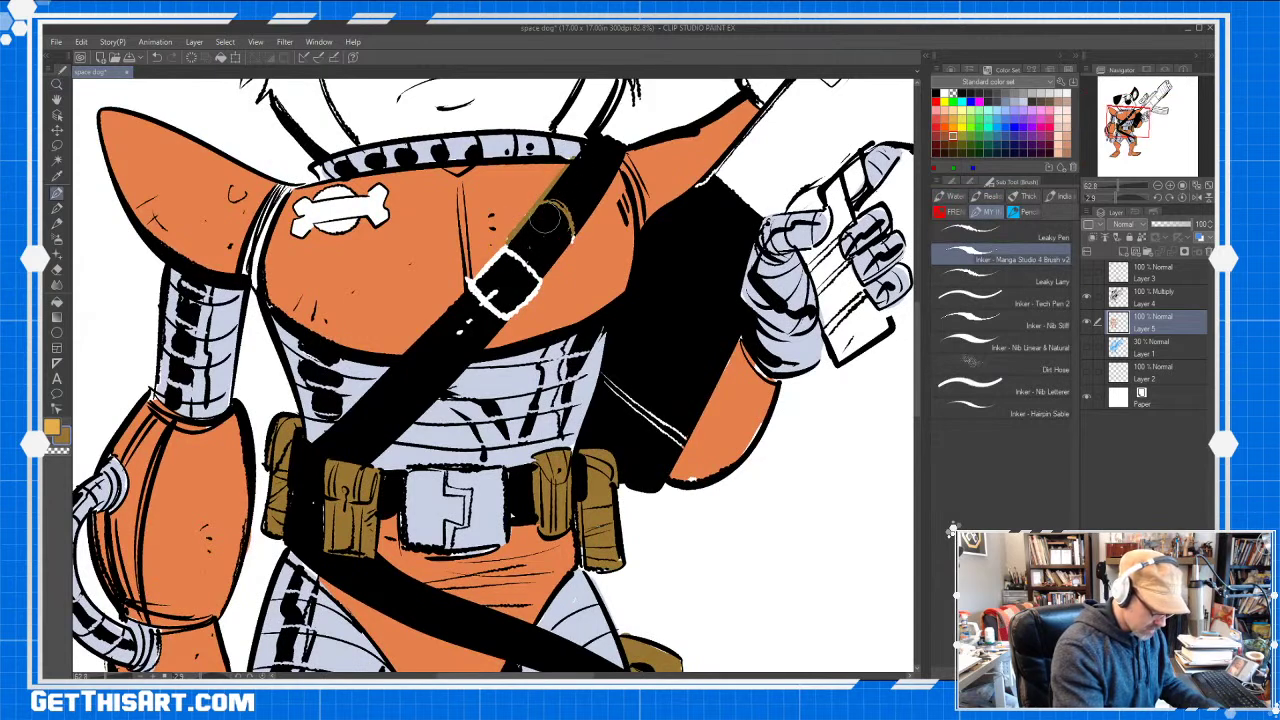
left_click_drag(458, 290, 312, 445)
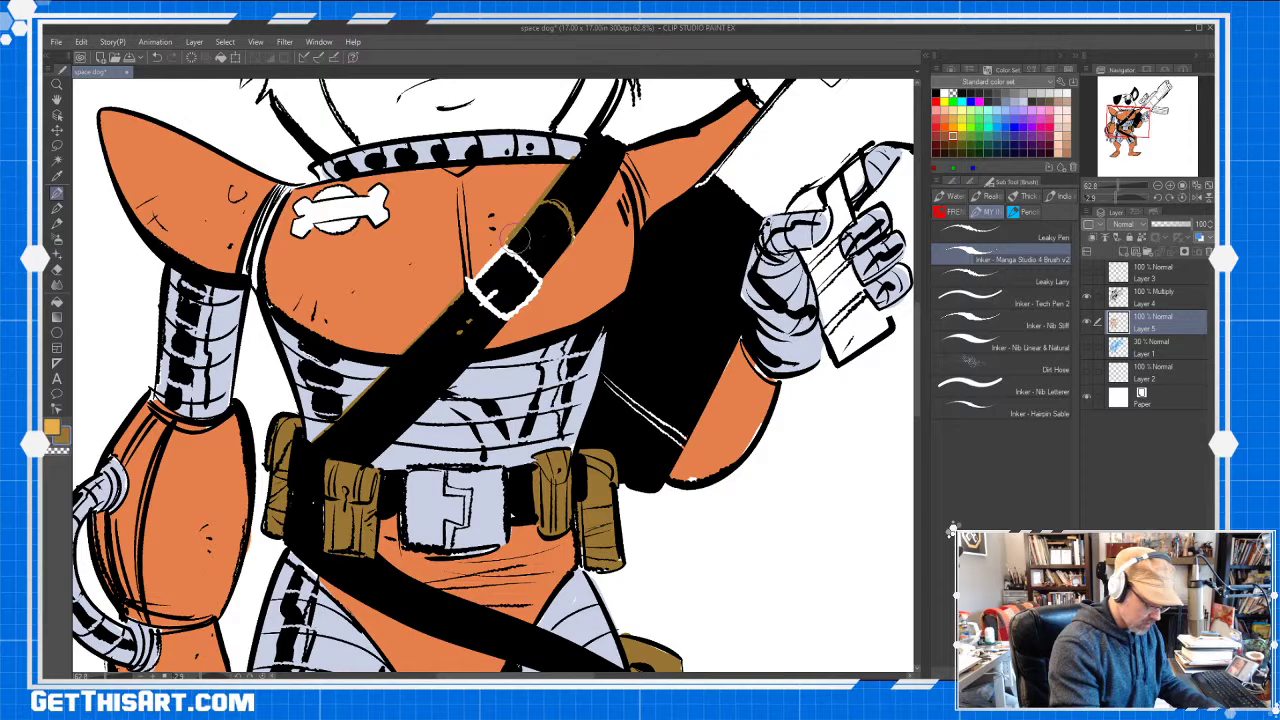
Paint the edge of the strap running across the hips to the holster brown
scroll(684, 405, "down", 5)
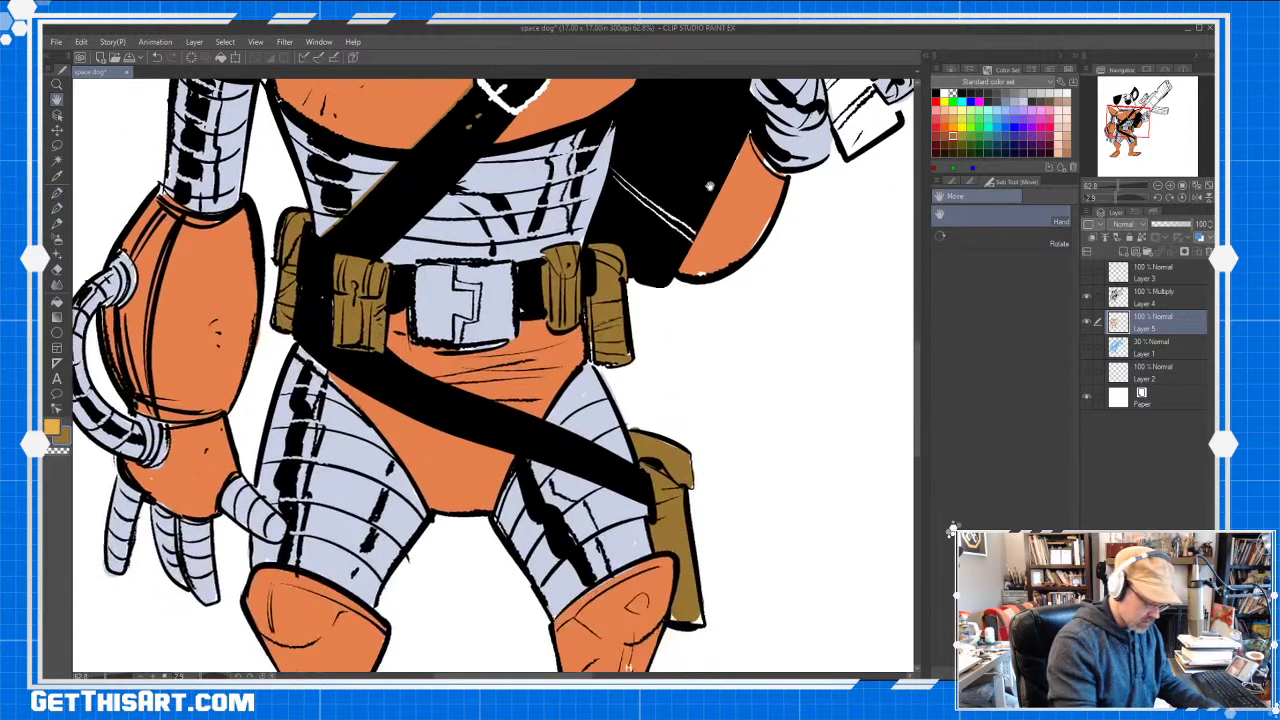
mouse_move(684, 407)
left_mouse_down()
mouse_move(754, 171)
mouse_move(614, 115)
left_mouse_up()
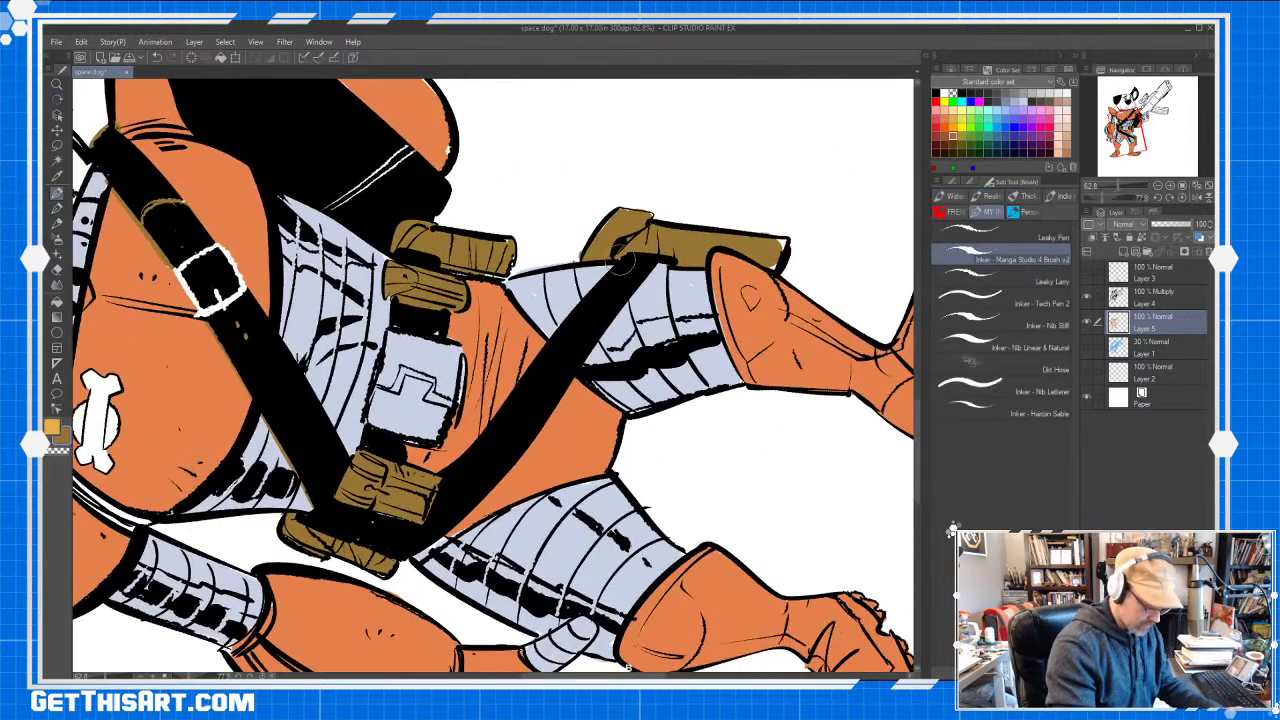
mouse_move(578, 302)
left_mouse_down()
mouse_move(514, 393)
mouse_move(593, 288)
mouse_move(455, 459)
left_mouse_up()
left_click_drag(769, 200, 725, 562)
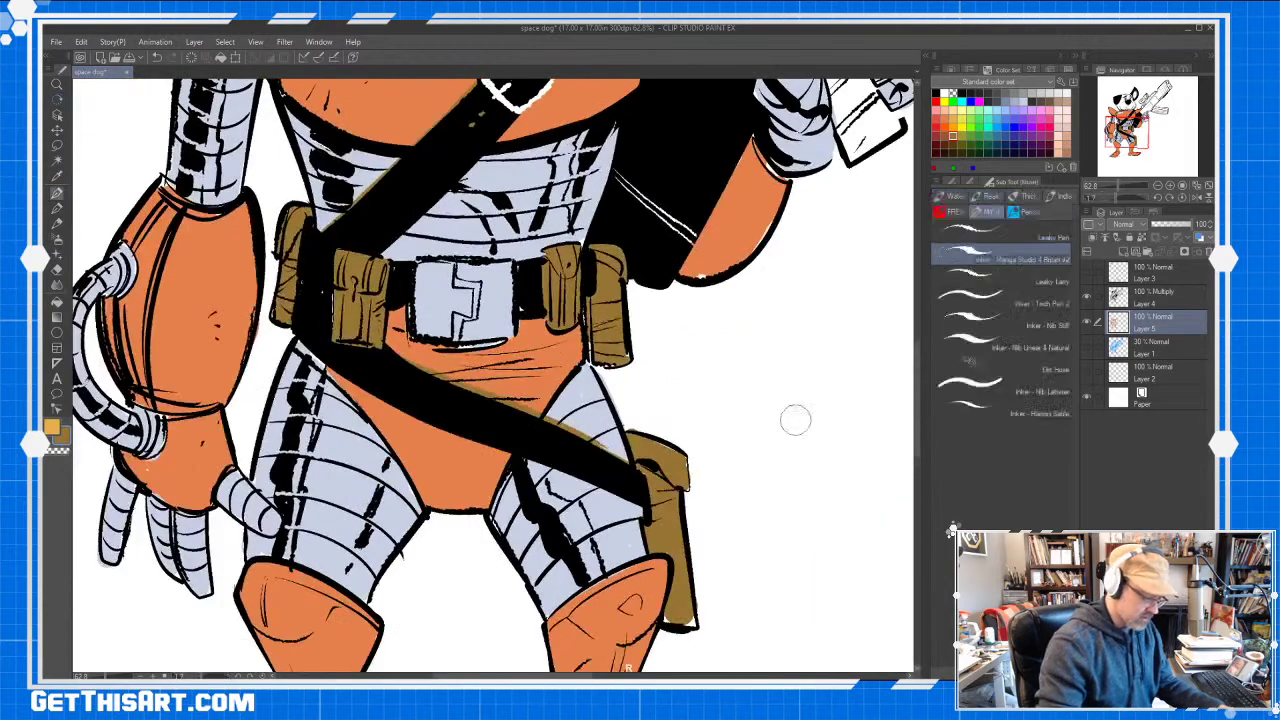
left_click_drag(794, 420, 769, 439)
left_click_drag(790, 437, 721, 538)
Switch back to pale blue-grey and paint the narrow seams between the chest plate and both shoulders
key("ctrl+space")
left_click_drag(510, 364, 530, 357)
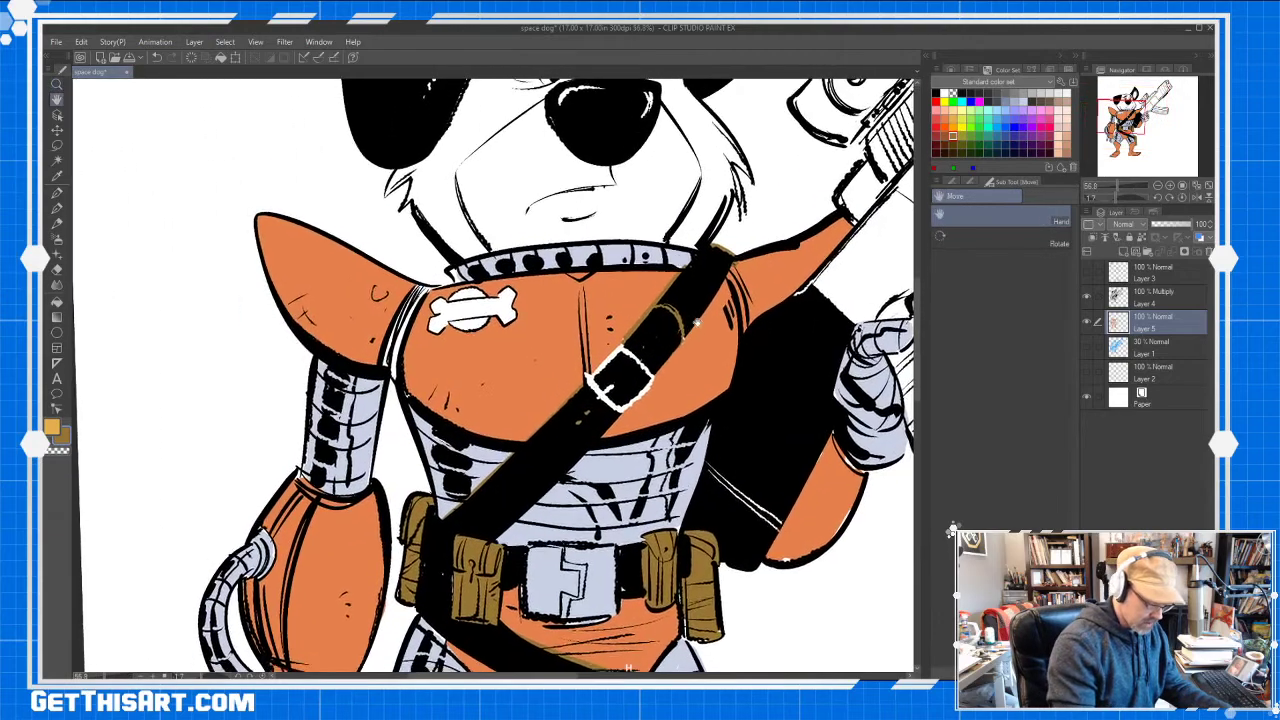
left_click_drag(690, 328, 702, 306)
key("b")
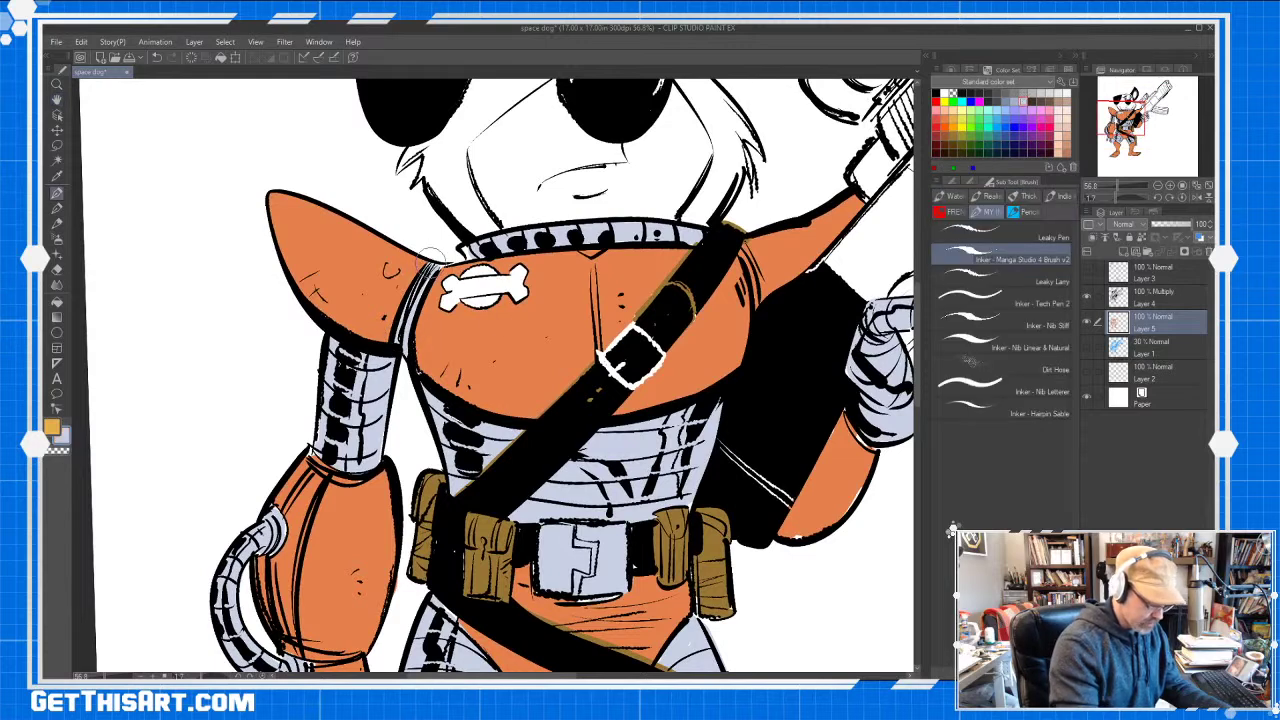
left_click_drag(743, 250, 759, 300)
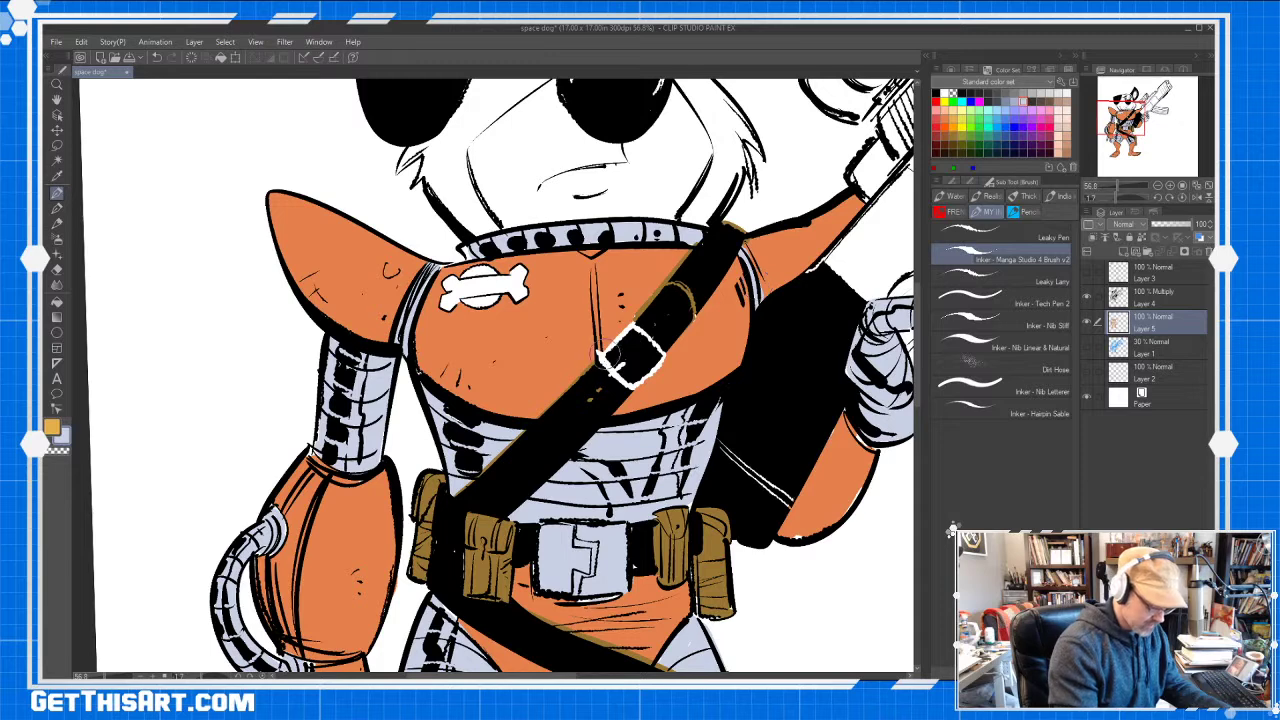
Paint the frame of the buckle on the diagonal chest strap pale blue-grey
left_click_drag(601, 358, 613, 373)
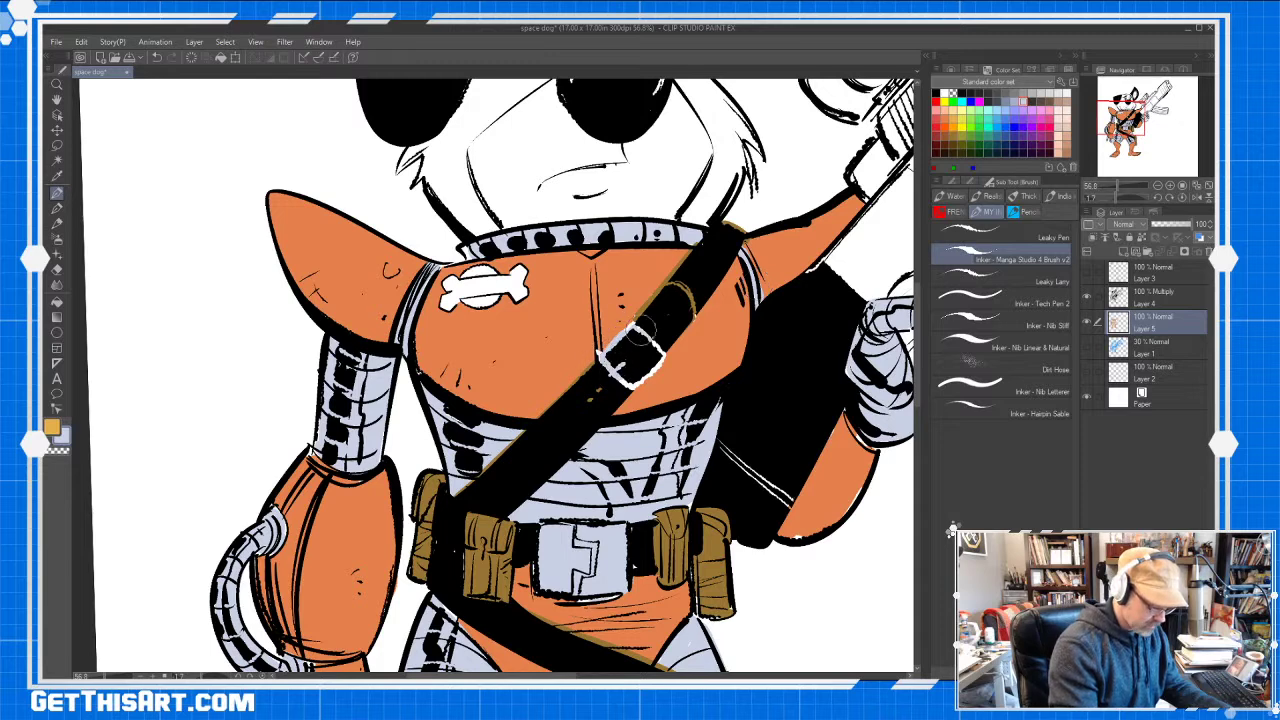
mouse_move(640, 329)
left_mouse_down()
mouse_move(616, 375)
mouse_move(636, 363)
mouse_move(648, 346)
left_mouse_up()
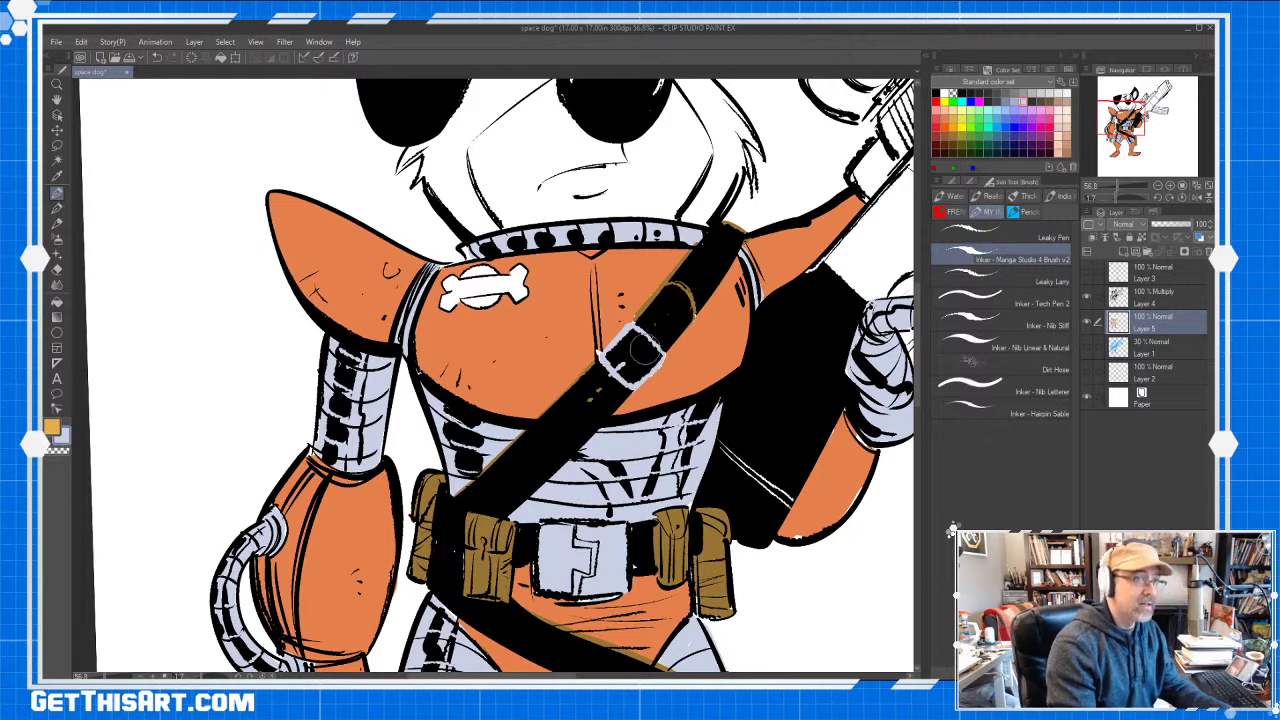
scroll(640, 395, "down", 4)
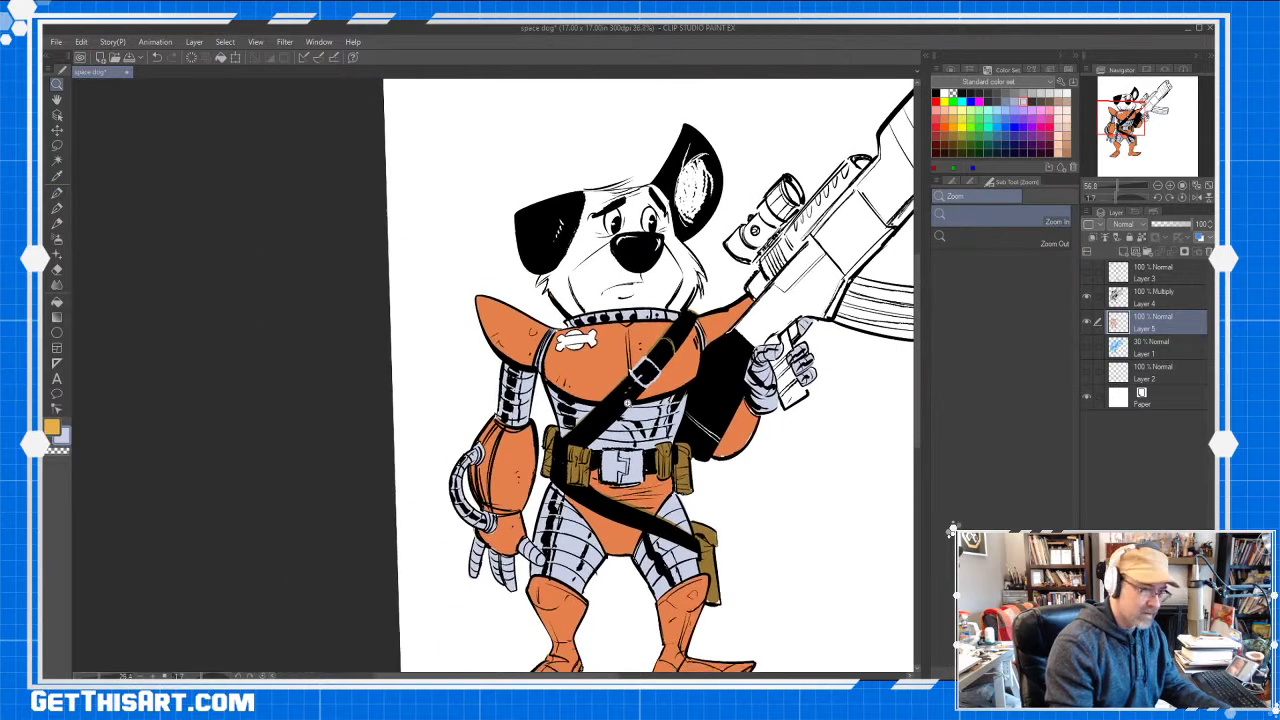
key("space")
mouse_move(871, 543)
left_mouse_down()
mouse_move(875, 521)
mouse_move(779, 369)
mouse_move(729, 420)
mouse_move(711, 478)
mouse_move(700, 471)
left_mouse_up()
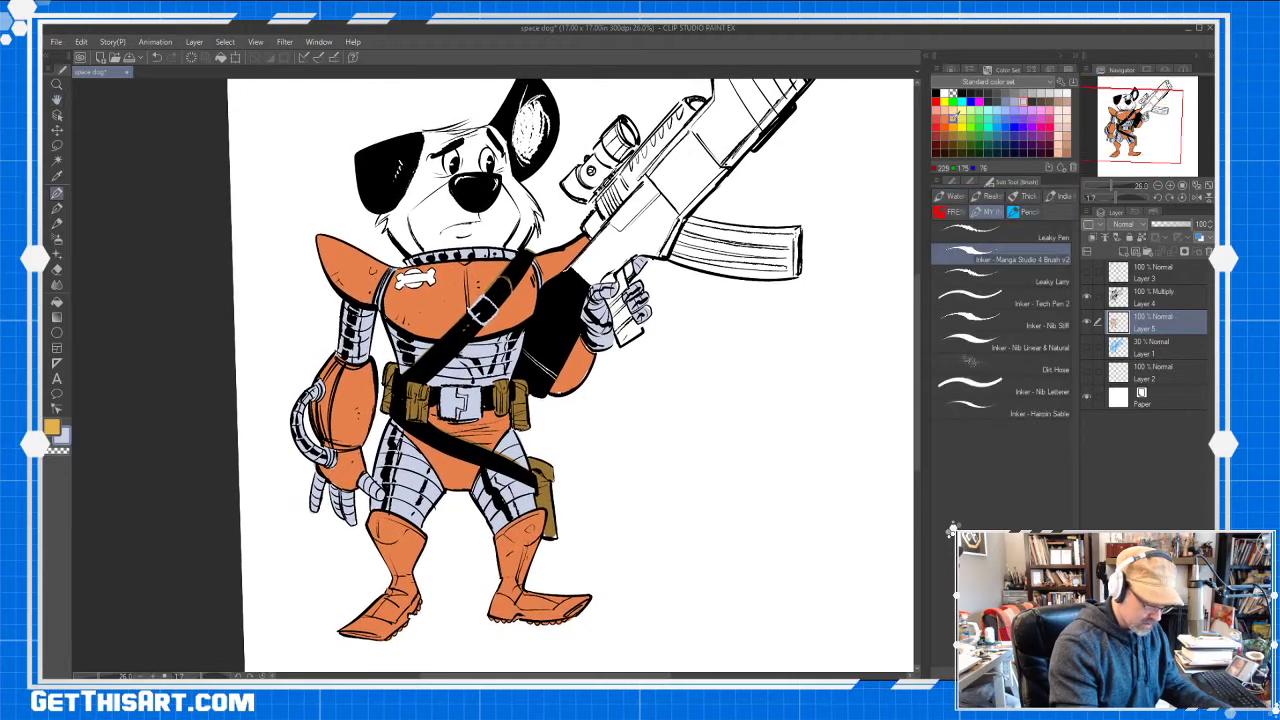
left_click(951, 113)
left_click_drag(588, 372, 606, 346)
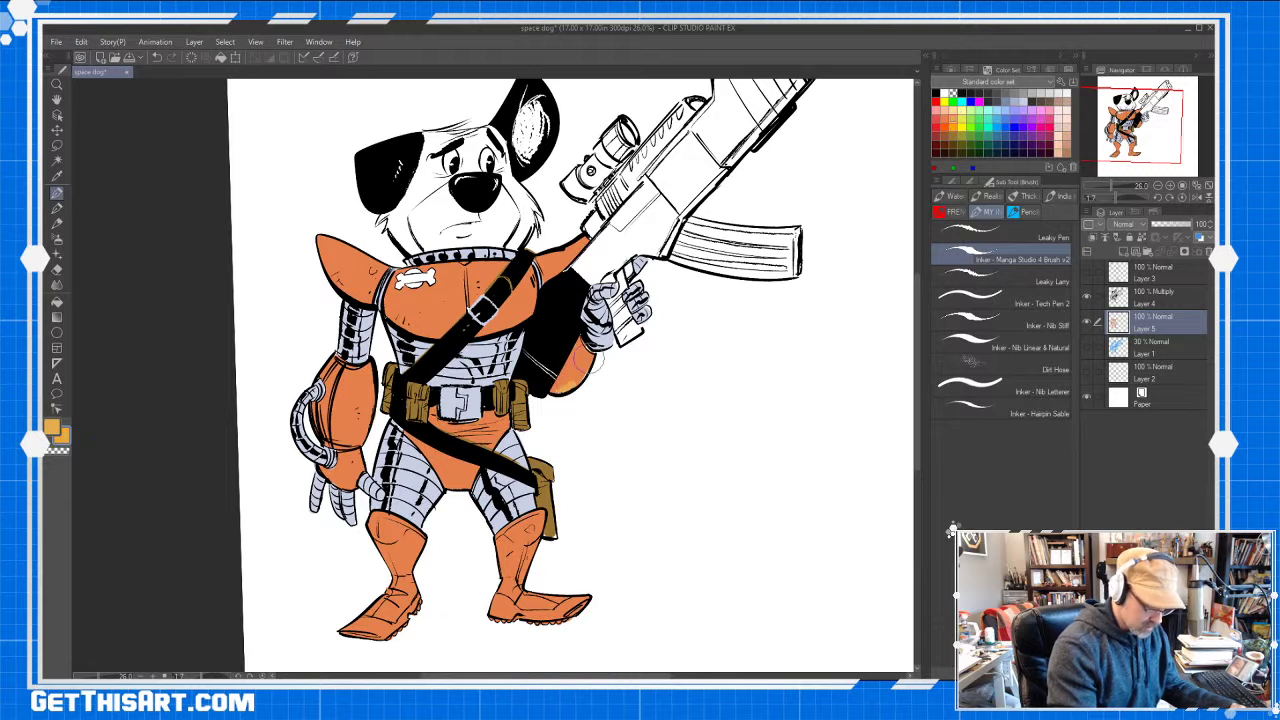
left_click(953, 127)
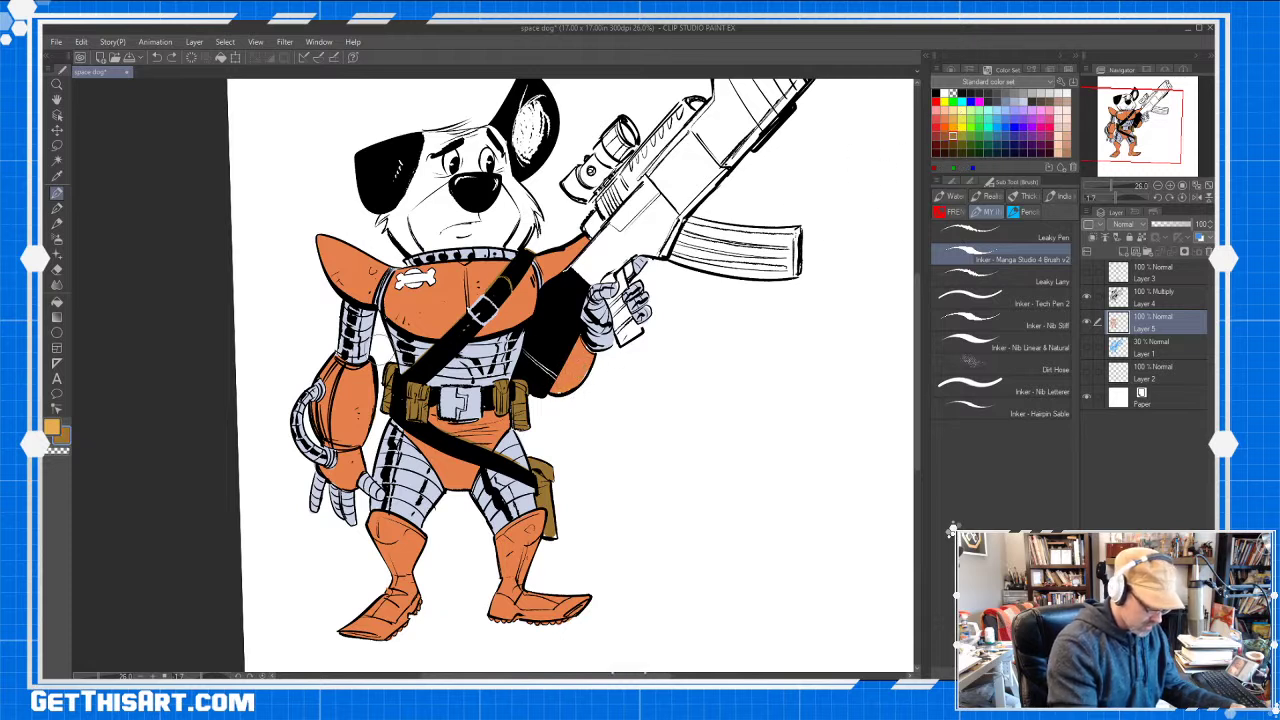
left_click(57, 175)
key("b")
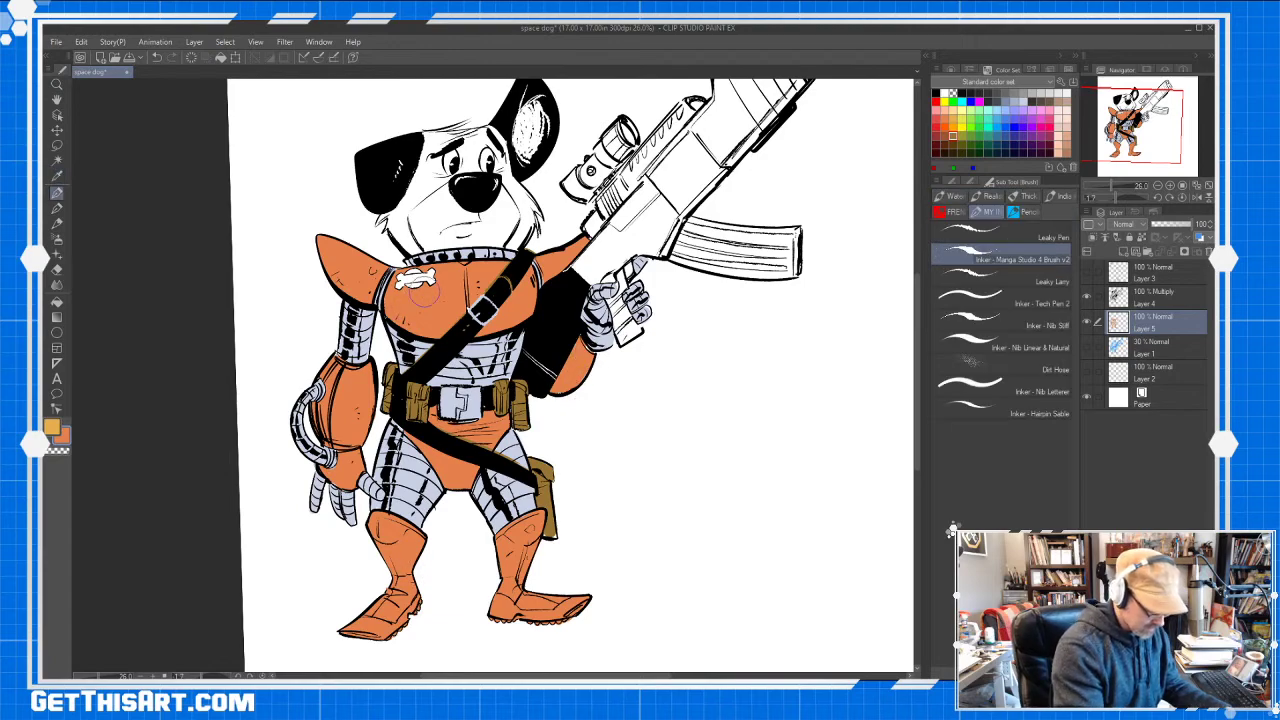
Fill the bone of the chest plate emblem with medium blue
key("ctrl+space")
left_click_drag(426, 295, 492, 268)
key("space")
left_click_drag(492, 268, 568, 424)
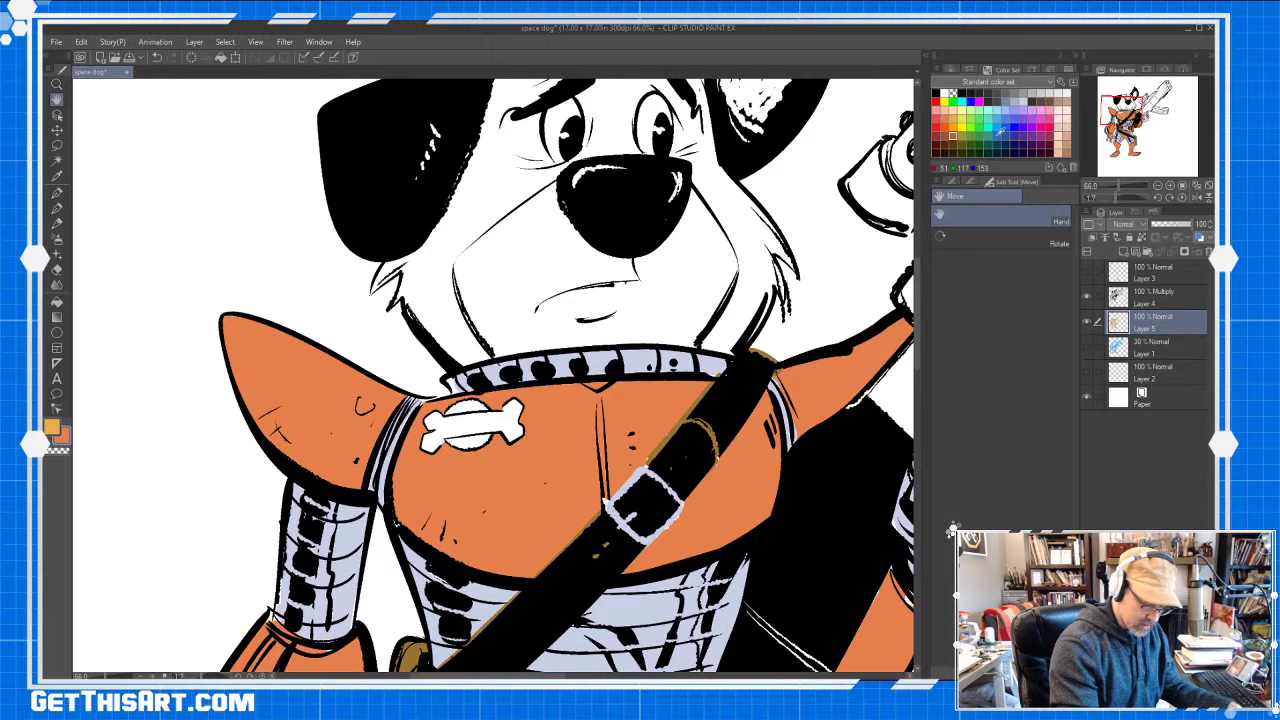
left_click(997, 135)
key("g")
left_click(490, 422)
Fill the circle behind the bone emblem on the chest plate with pale yellow
scroll(433, 441, "down", 5)
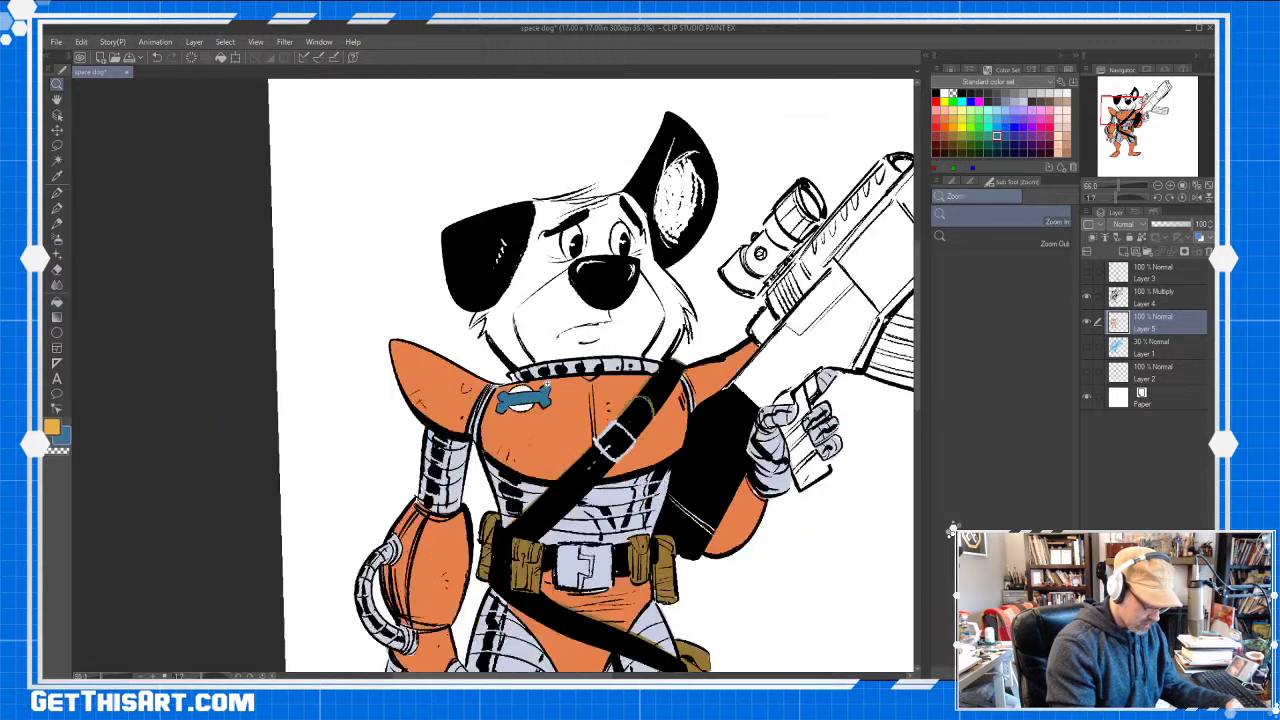
left_click_drag(731, 389, 758, 448)
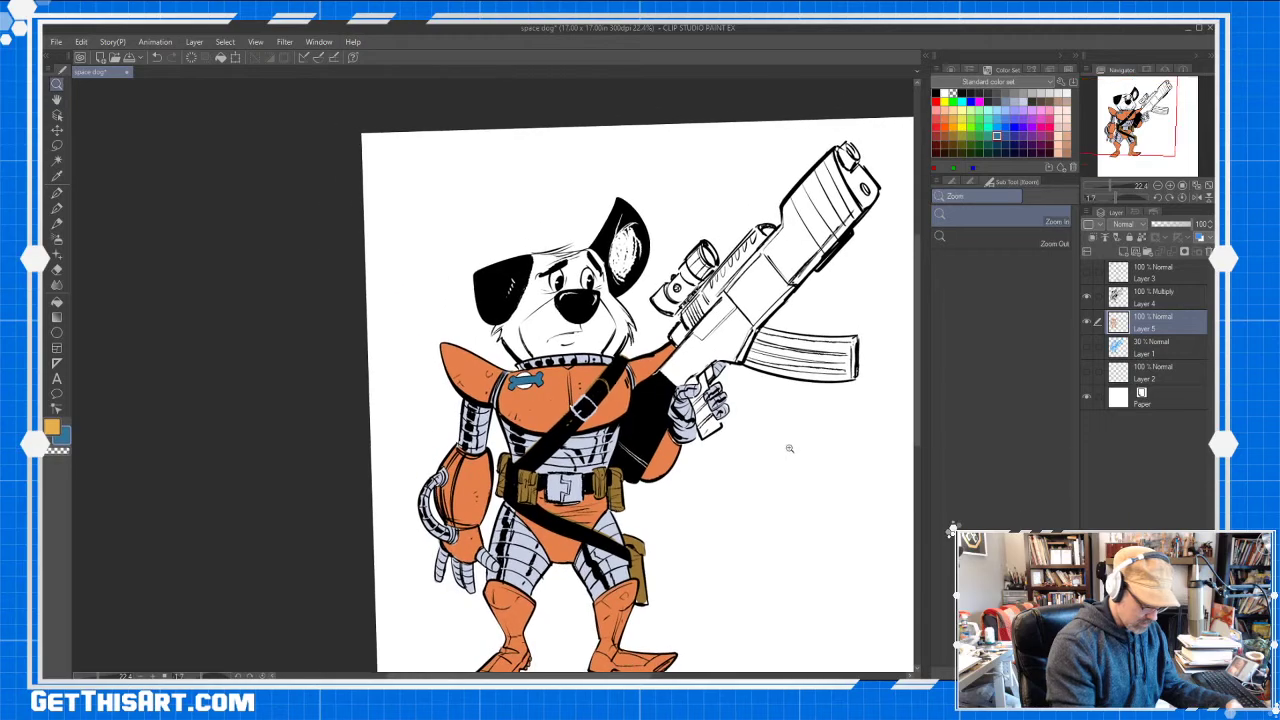
scroll(483, 367, "up", 4)
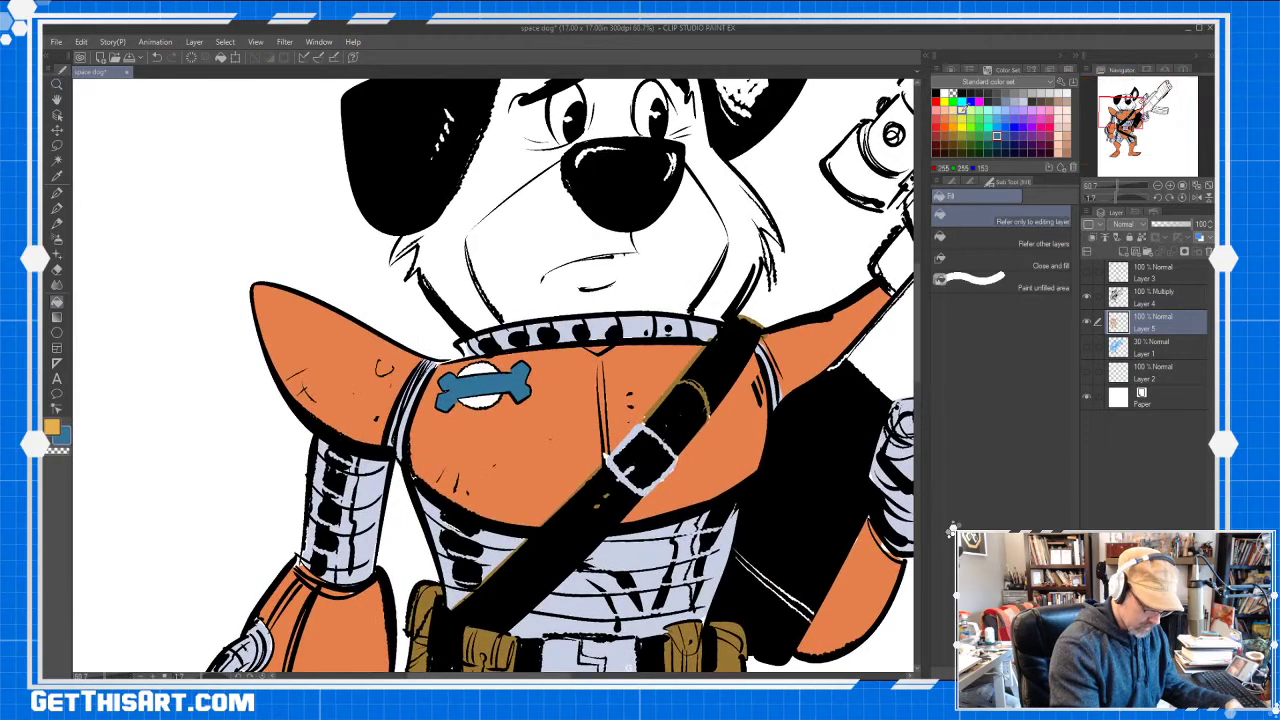
left_click(963, 110)
left_click_drag(845, 357, 710, 365)
left_click_drag(895, 414, 679, 399)
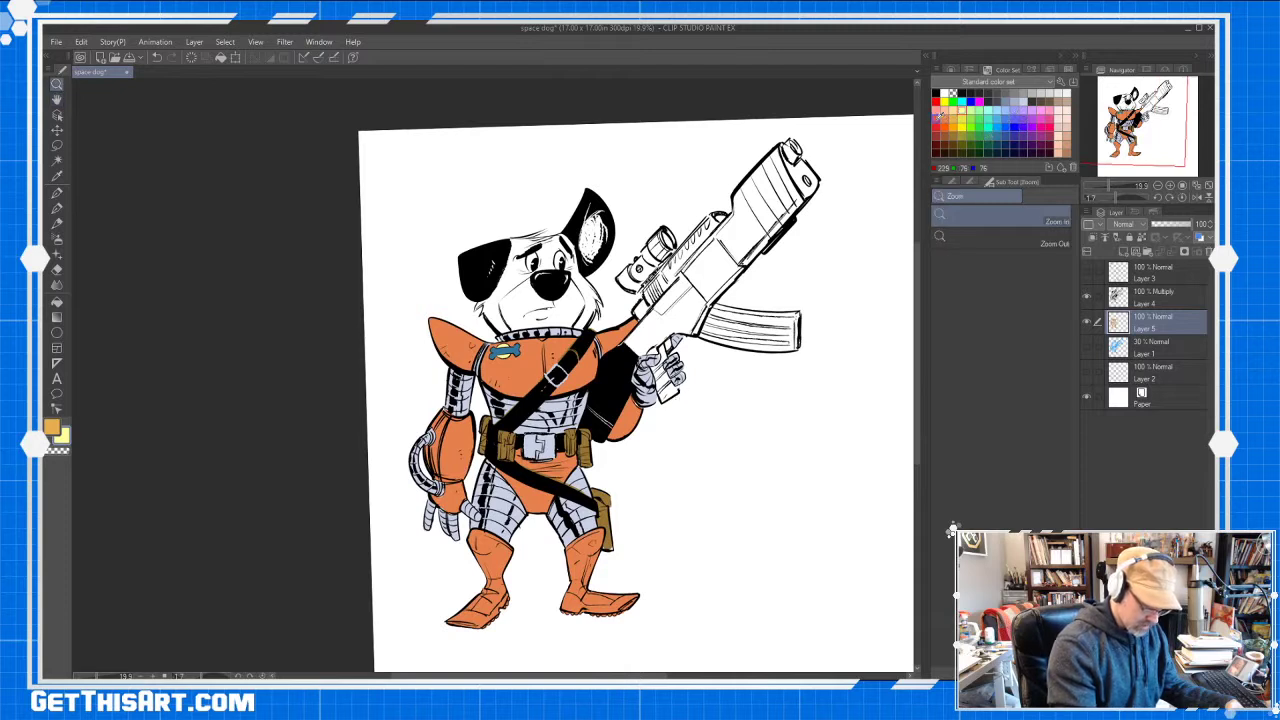
Recolour the bone of the chest emblem red
left_click(937, 117)
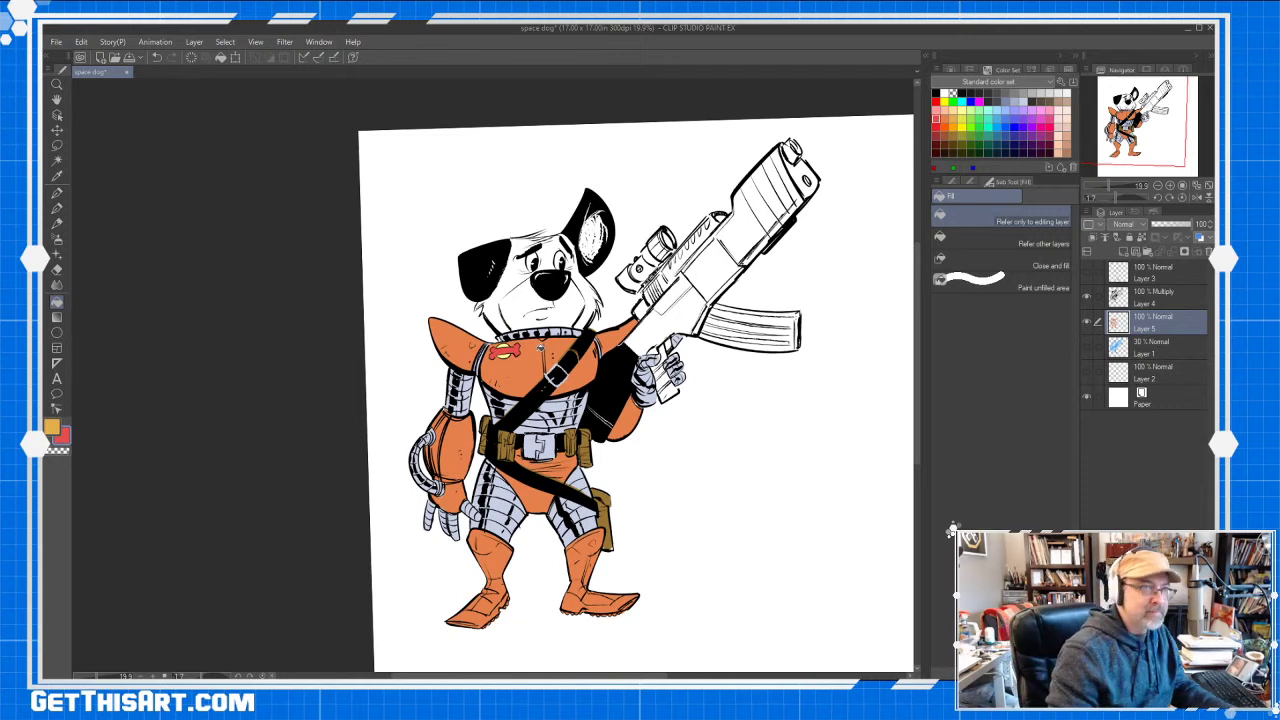
left_click_drag(918, 319, 918, 317)
scroll(917, 315, "up", 3)
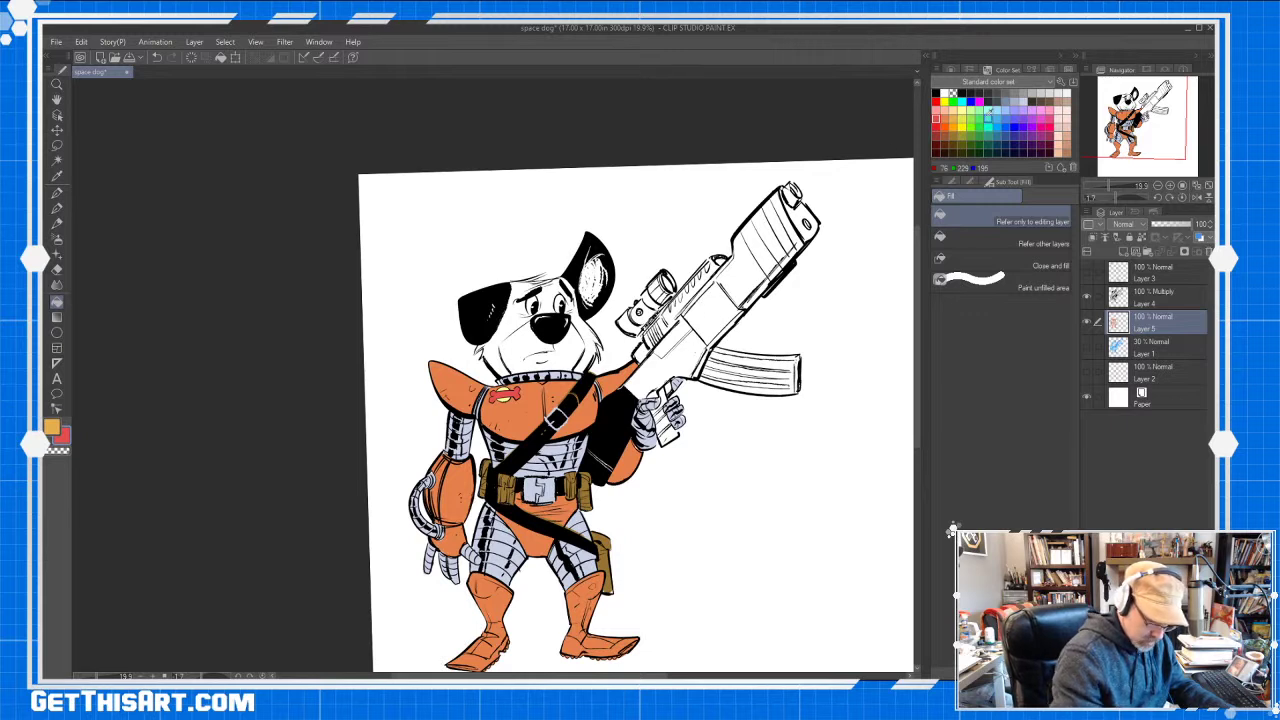
Choose a darker grey-blue and fill the large panels of the rifle's main body
left_click(1006, 101)
left_click(717, 300)
left_click(738, 279)
left_click(672, 362)
left_click(763, 247)
left_click(684, 332)
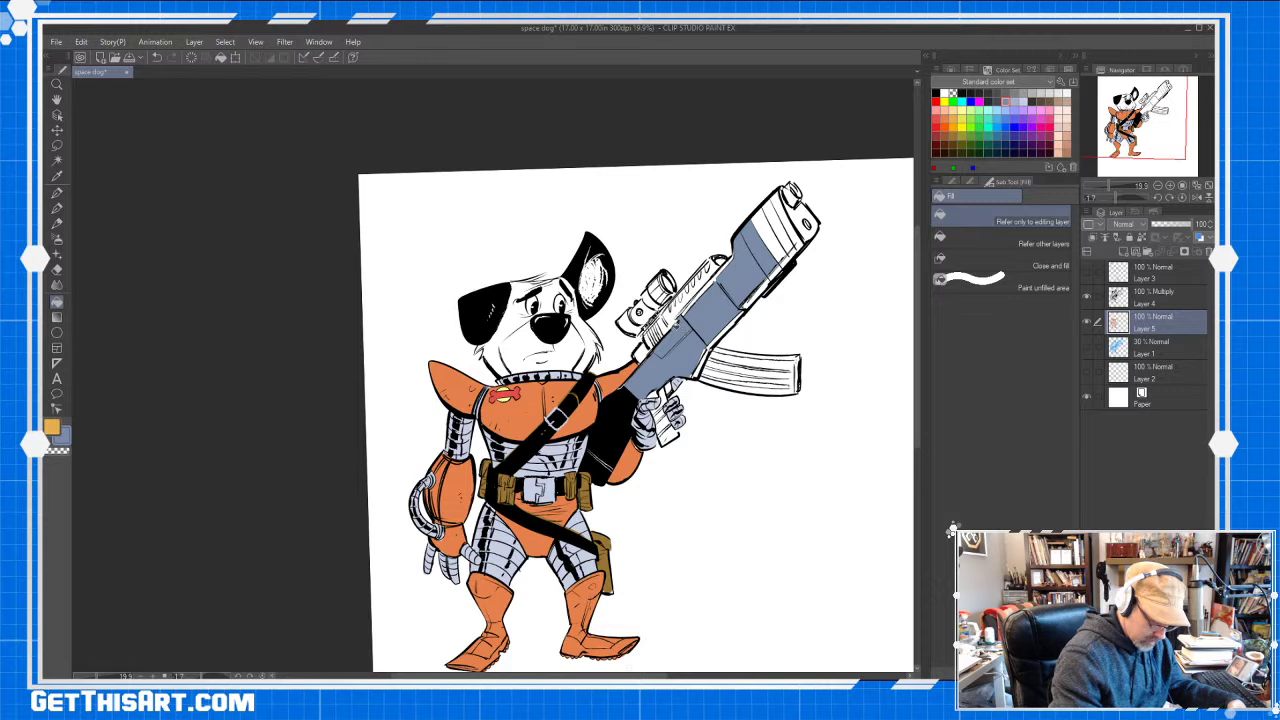
Fill the rifle's top rail and the white bands near the muzzle with the same grey-blue
left_click(676, 318)
left_click(722, 265)
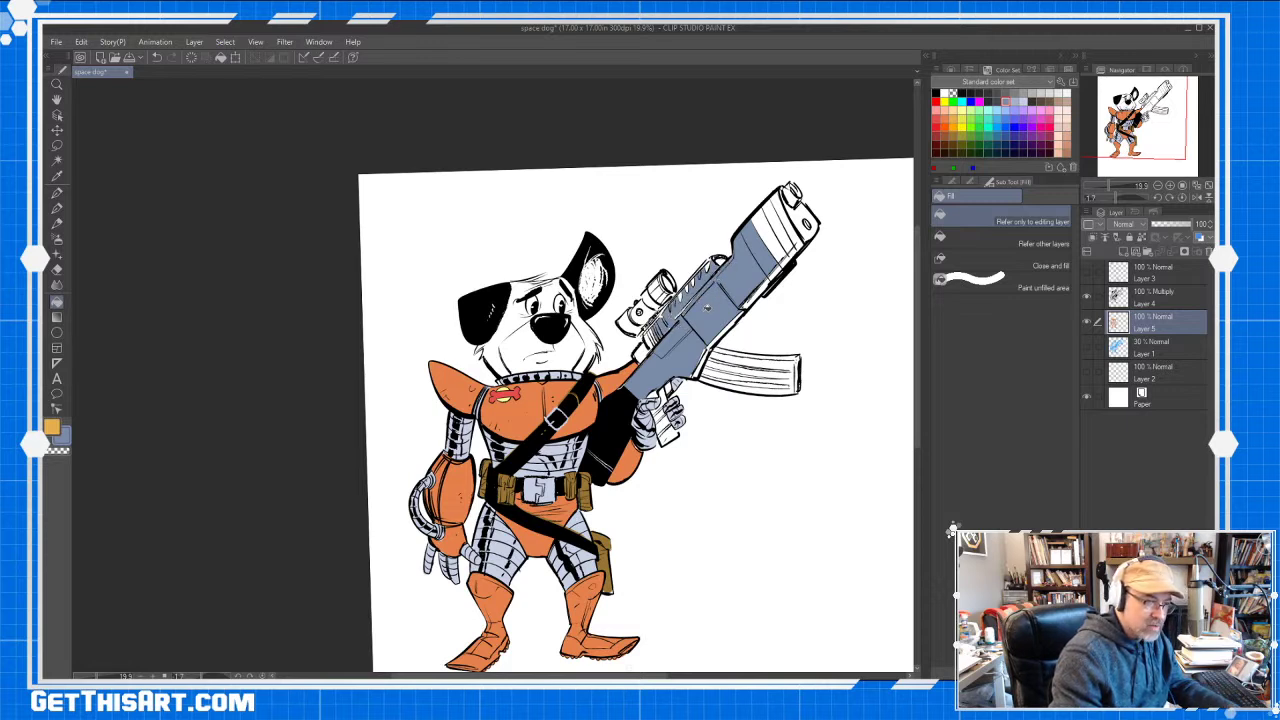
left_click(760, 235)
left_click(786, 215)
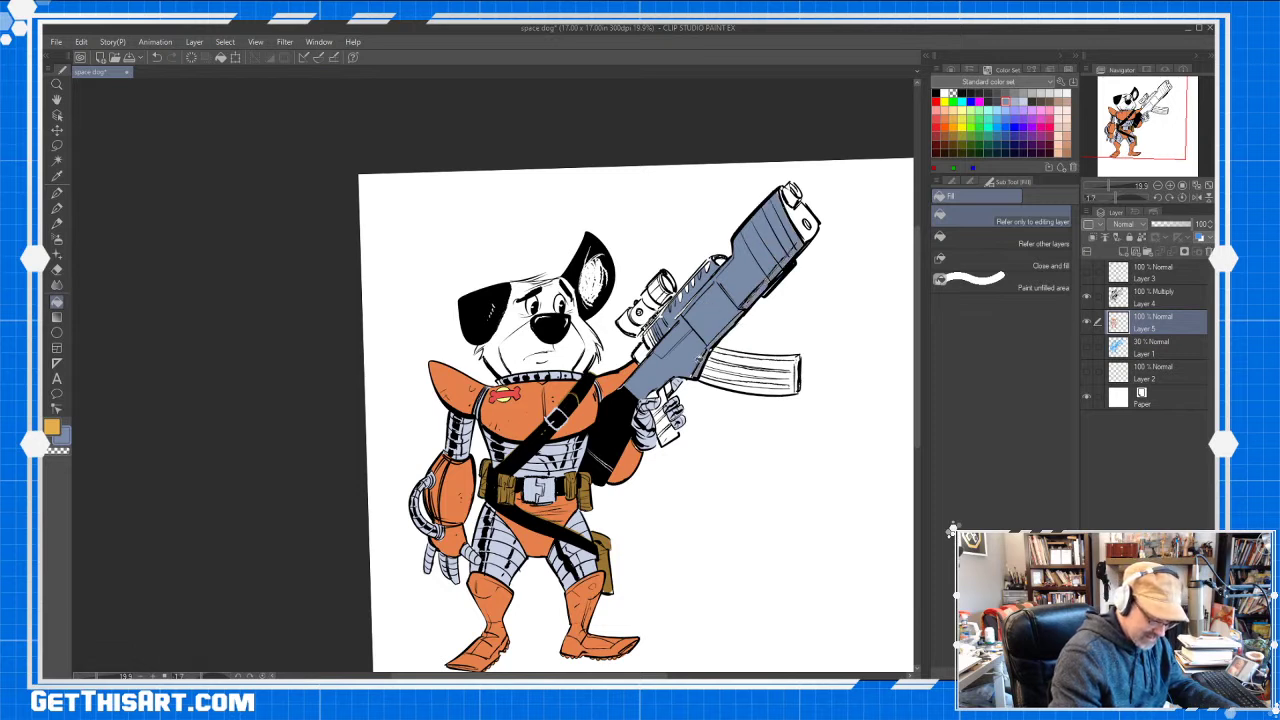
Fill the small leftover areas along the rifle's upper edge and ribbed rear end with grey-blue
left_click(691, 285)
left_click(677, 297)
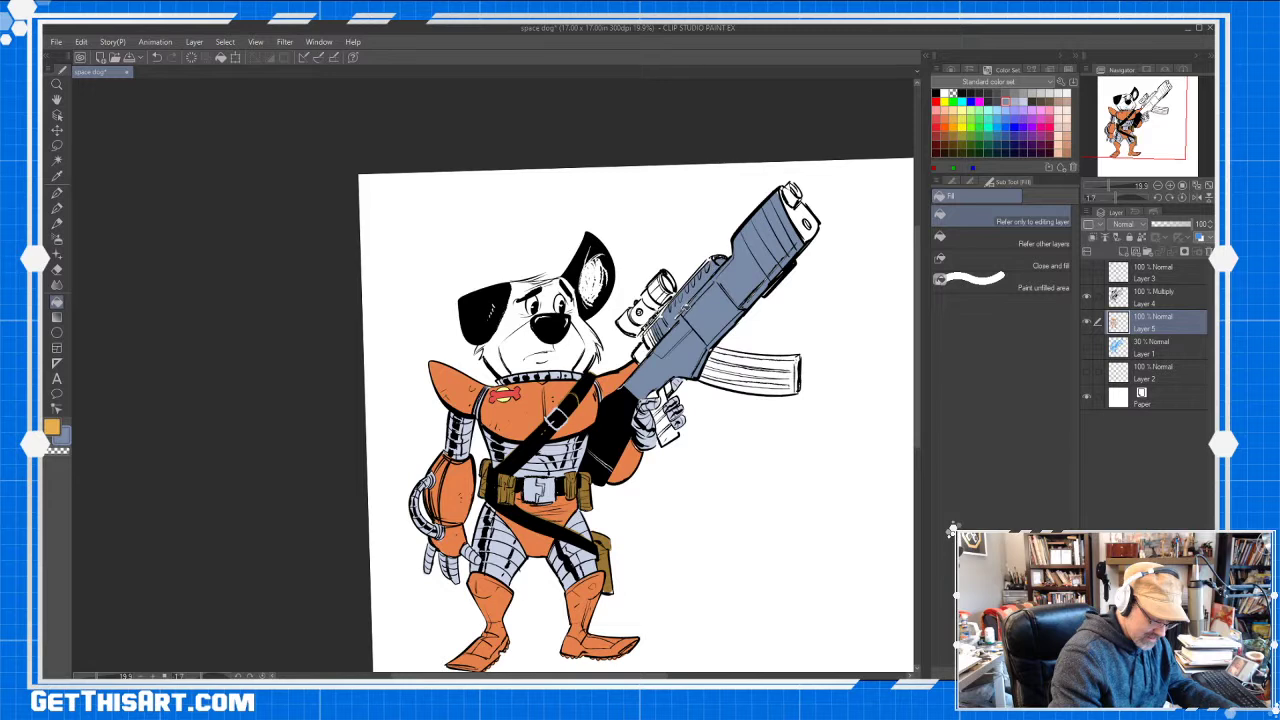
left_click(652, 340)
left_click(645, 350)
Fill the scope's tube, knob, front rings and mount above the rifle with grey-blue
left_click(648, 315)
left_click(653, 298)
left_click(638, 313)
left_click(626, 322)
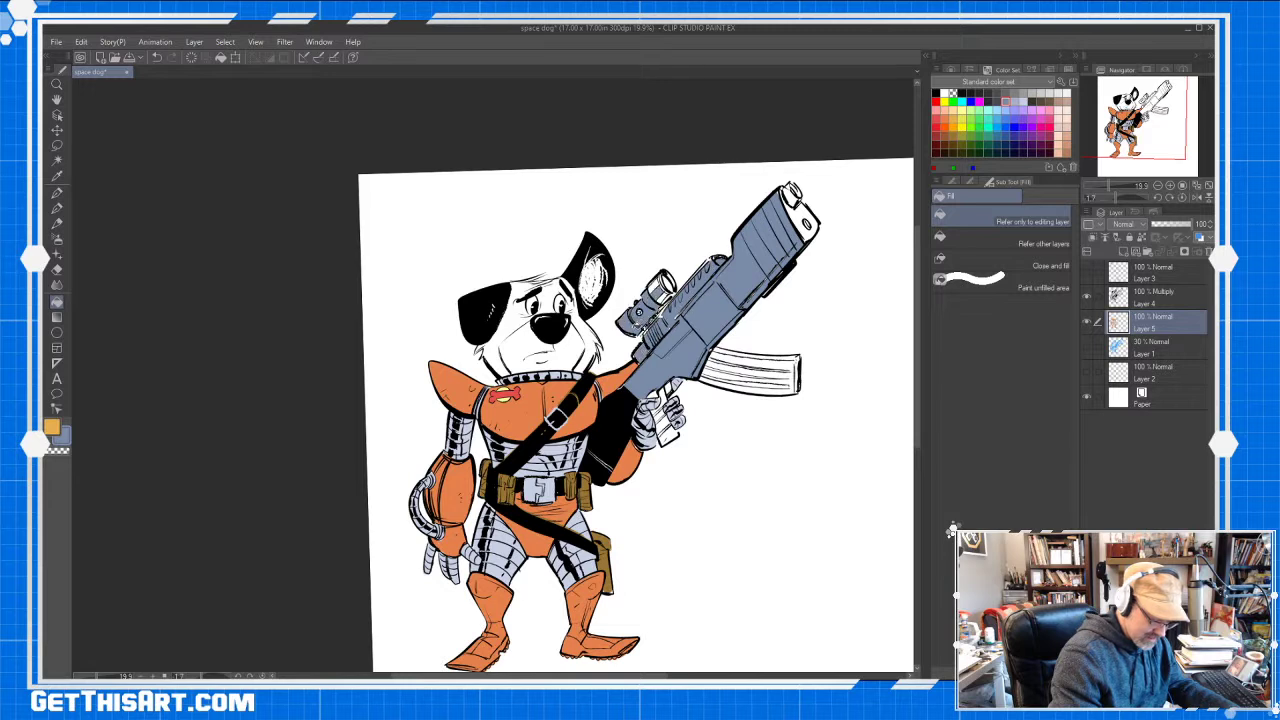
left_click(659, 287)
left_click(667, 283)
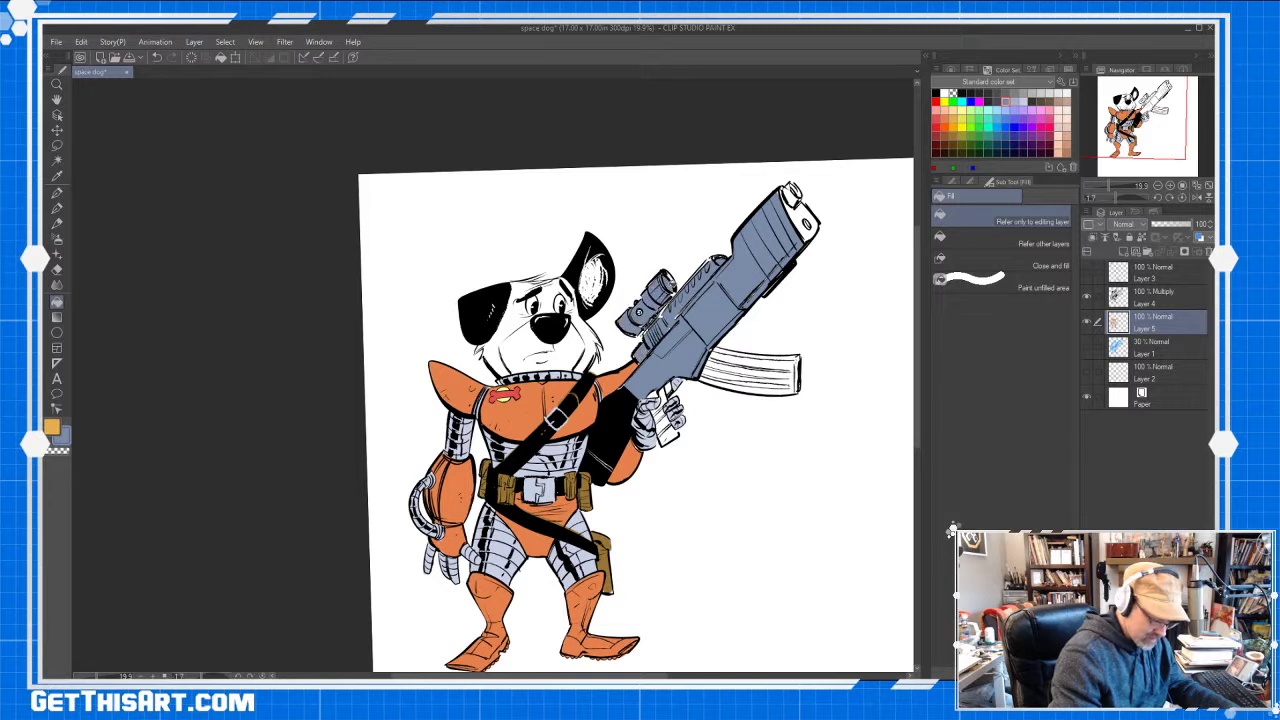
left_click(666, 305)
left_click(664, 320)
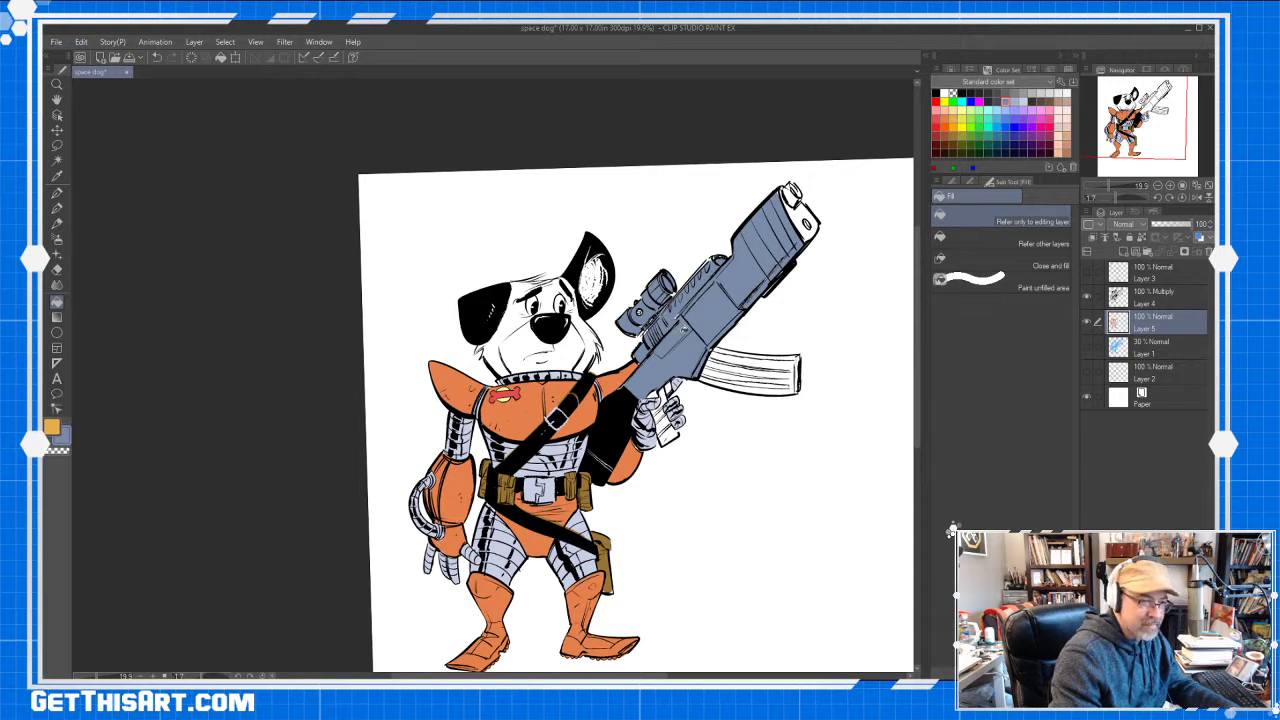
left_click(690, 326)
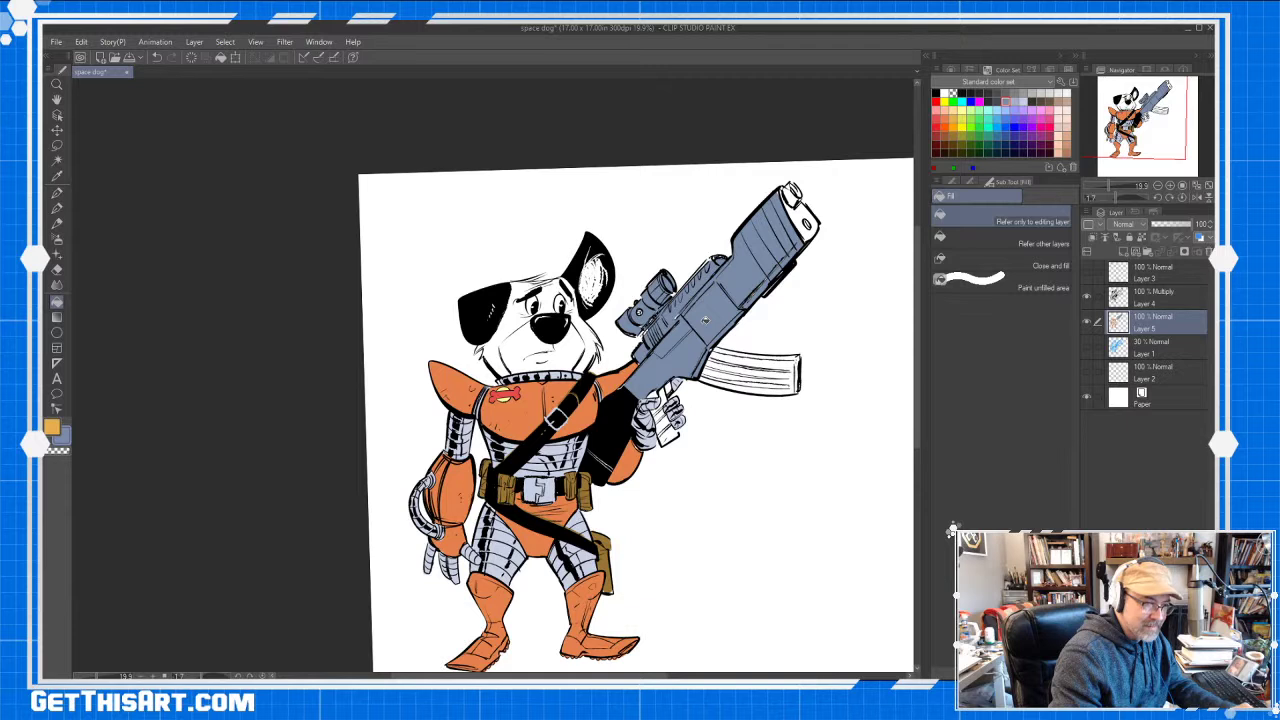
Paint the rifle's grip and curved magazine in the same blue-grey as the gun body on Layer 5
key("p")
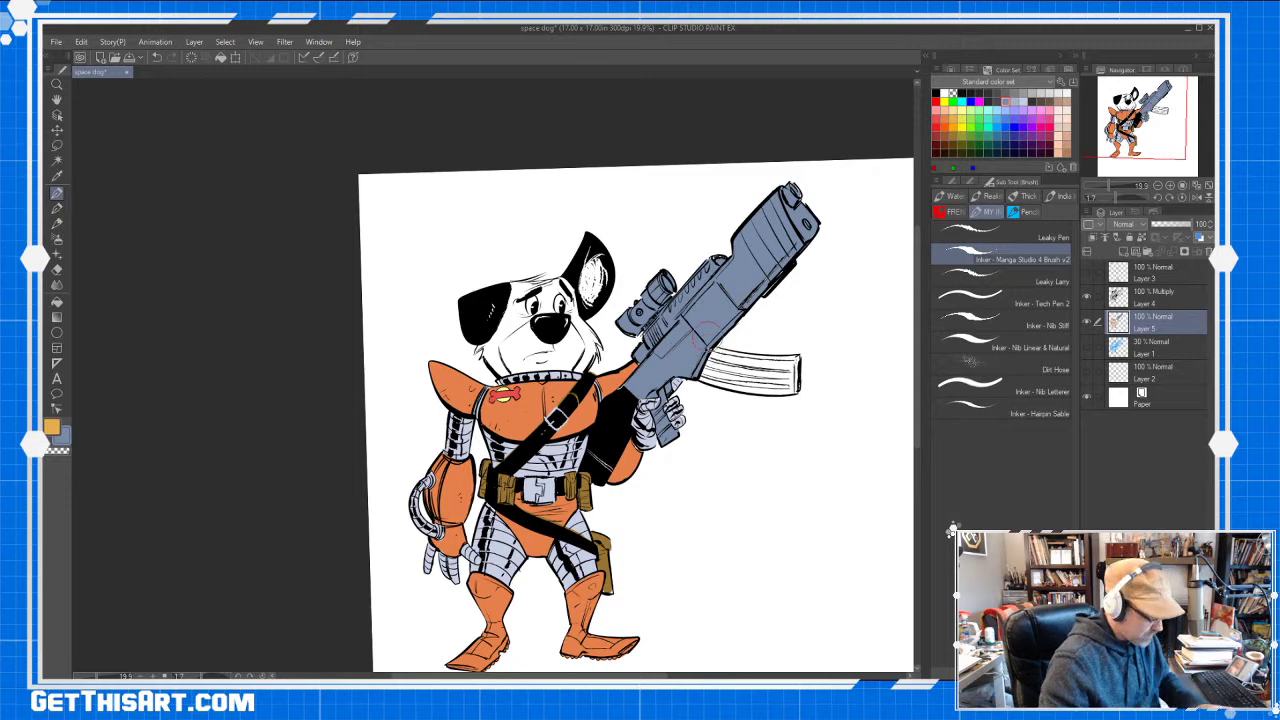
key("h")
left_click_drag(819, 434, 628, 650)
mouse_move(645, 560)
left_mouse_down()
mouse_move(611, 429)
mouse_move(588, 426)
mouse_move(579, 434)
mouse_move(602, 472)
left_mouse_up()
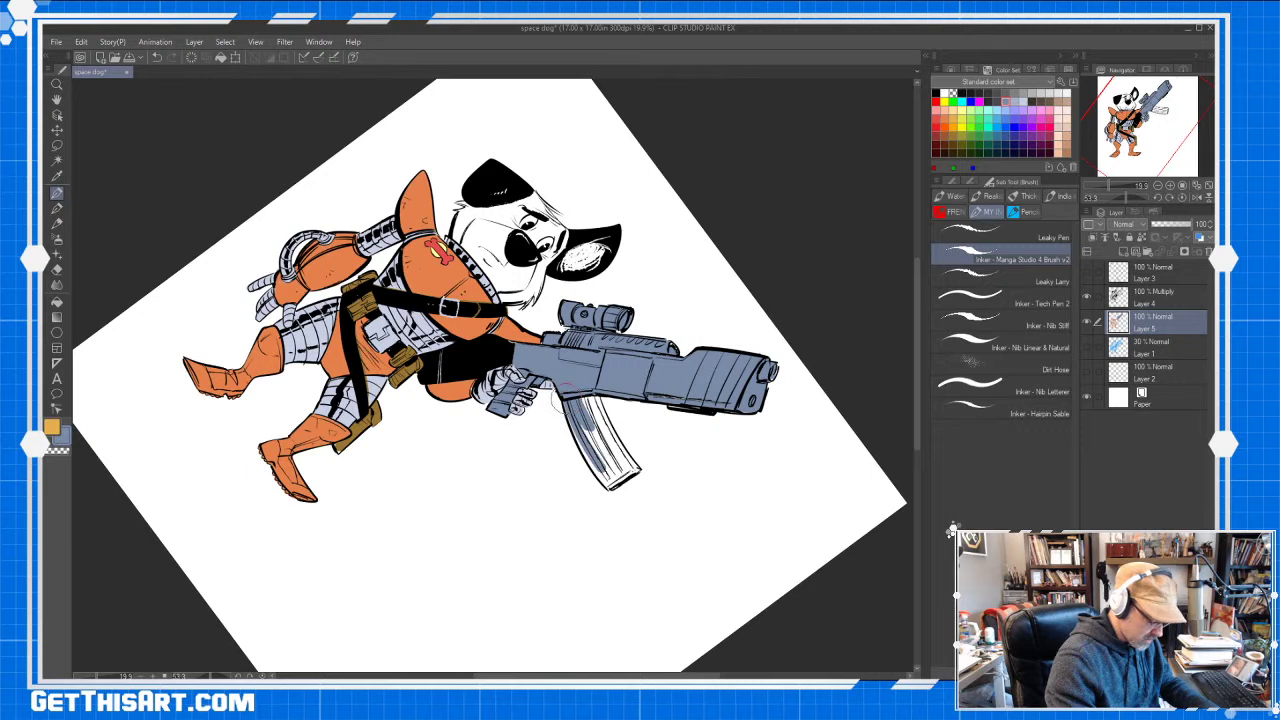
mouse_move(566, 402)
left_mouse_down()
mouse_move(607, 486)
mouse_move(603, 408)
mouse_move(610, 478)
mouse_move(628, 484)
left_mouse_up()
left_click_drag(612, 436, 624, 468)
left_click_drag(608, 404, 625, 478)
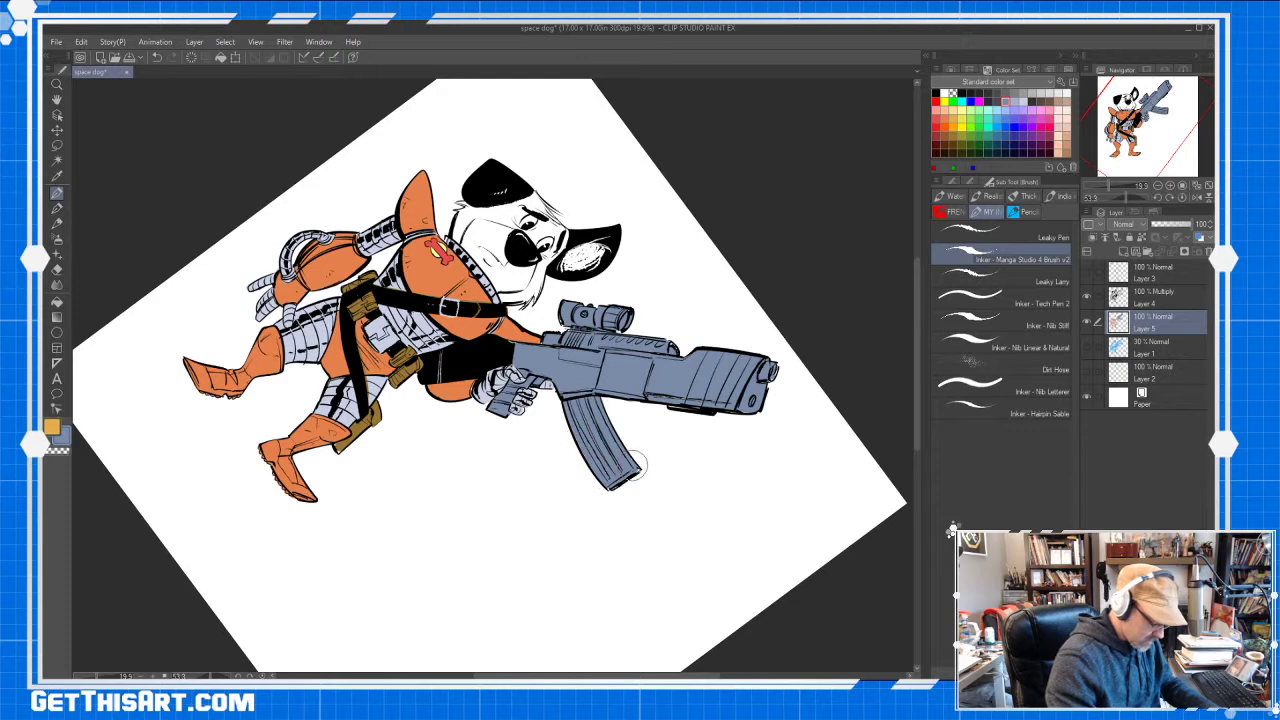
Save the space dog illustration
key("shift+space")
mouse_move(600, 565)
left_mouse_down()
mouse_move(666, 526)
mouse_move(723, 423)
left_mouse_up()
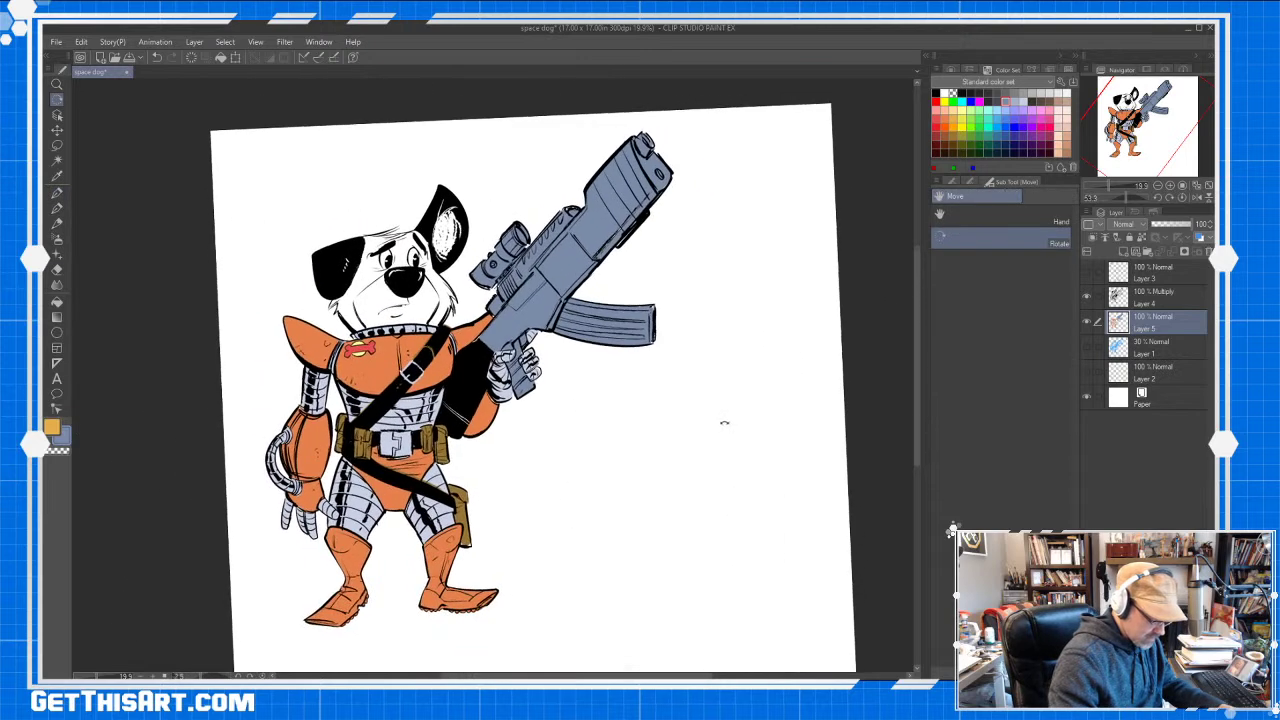
key("space")
mouse_move(506, 438)
left_mouse_down()
mouse_move(631, 391)
mouse_move(614, 398)
left_mouse_up()
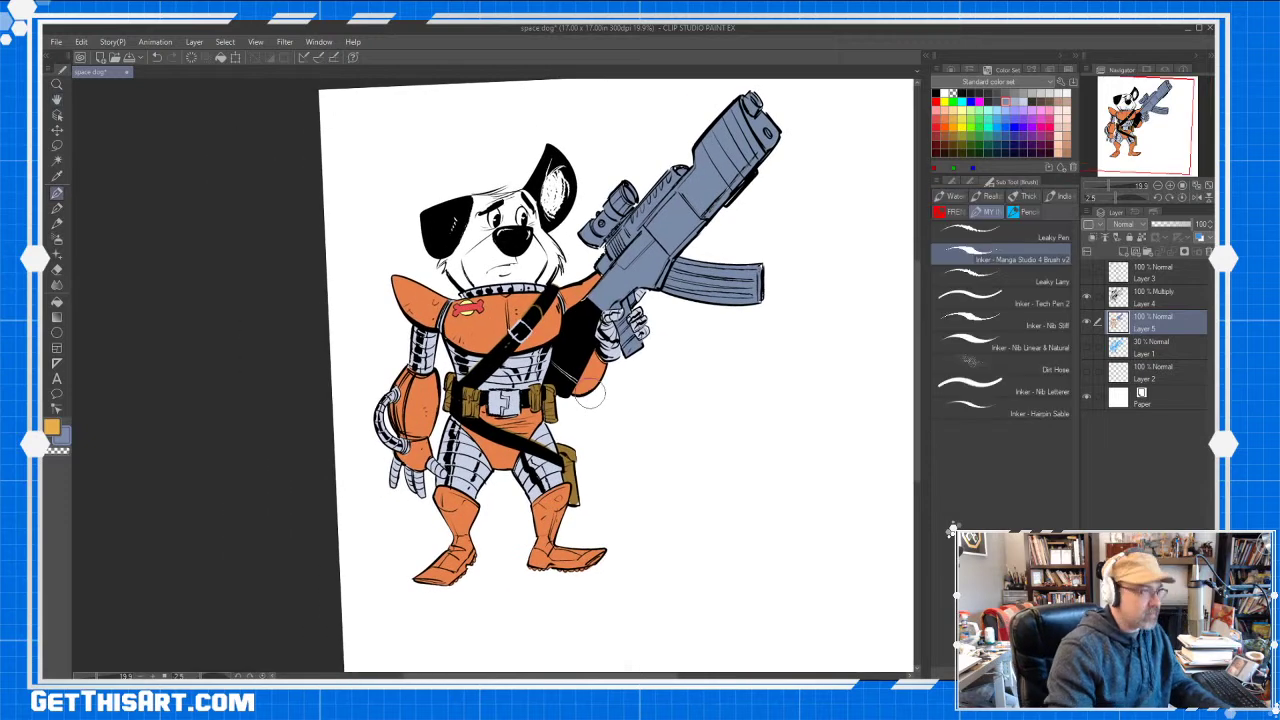
key("space")
left_click_drag(600, 456, 547, 455)
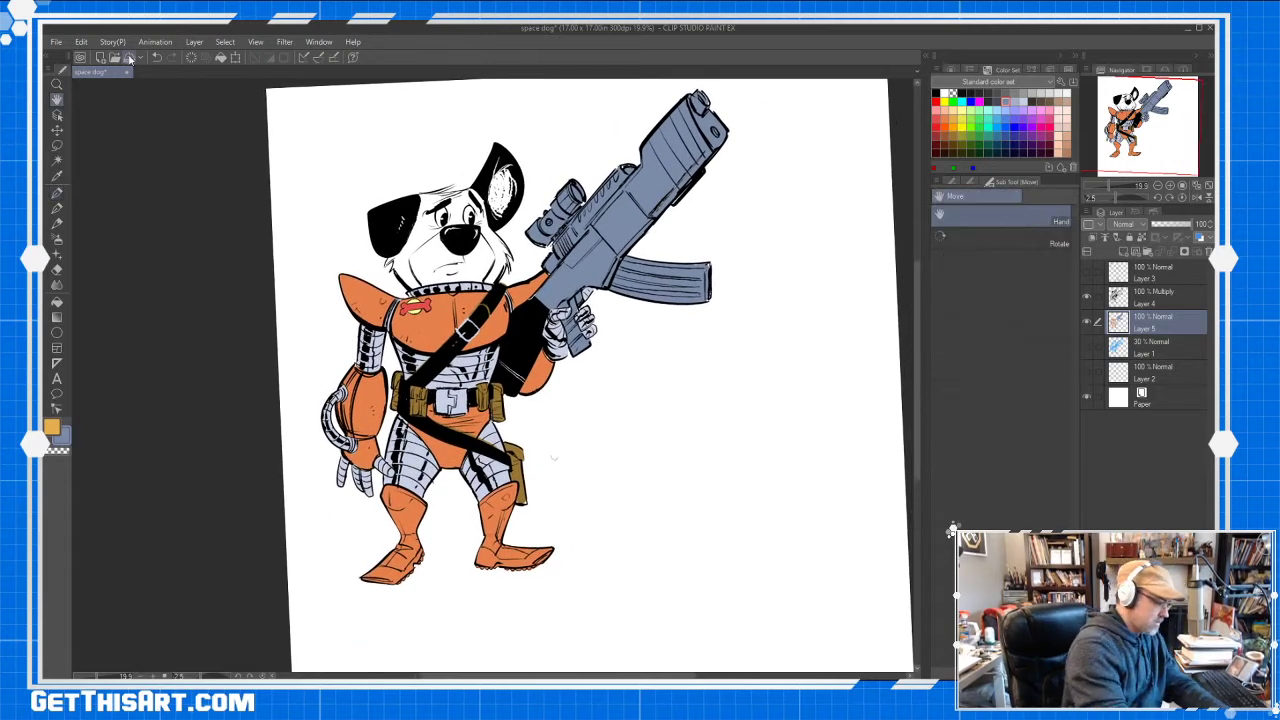
left_click(129, 57)
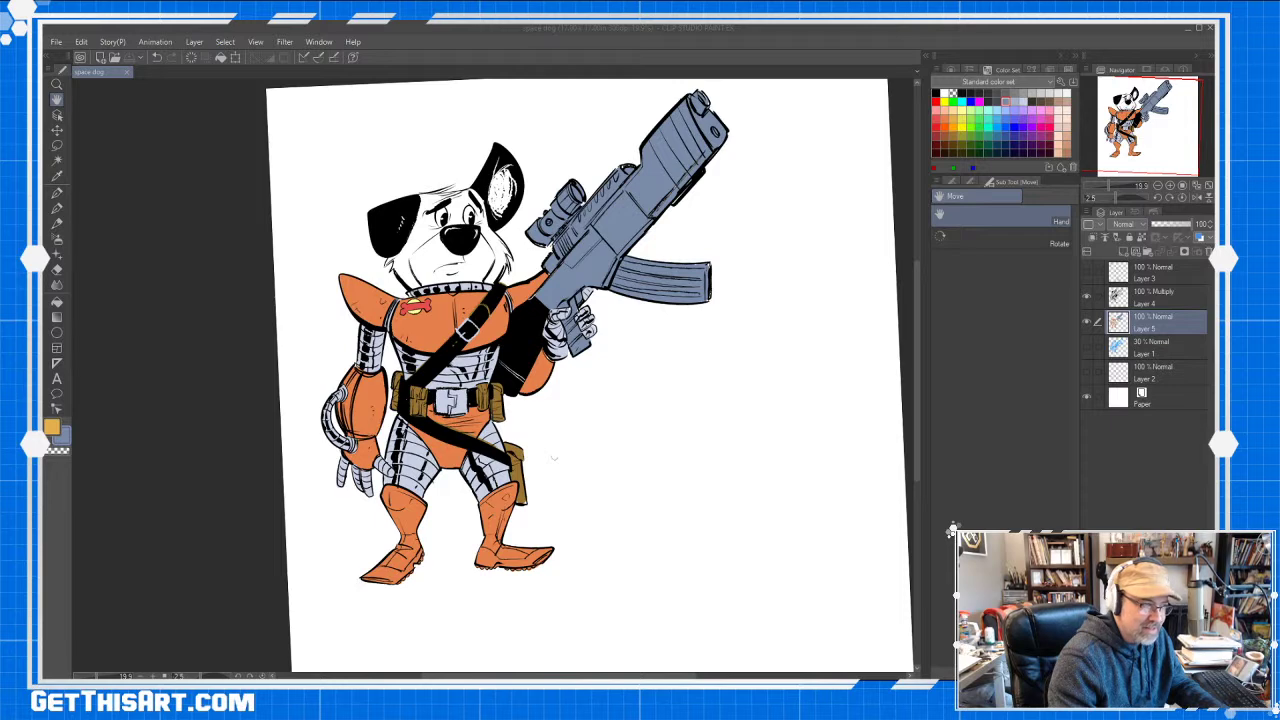
Paint the inside of the dog's raised ear pink (RGB 255, 153, 153), including the thin gaps between the ink strokes
left_click_drag(918, 271, 915, 249)
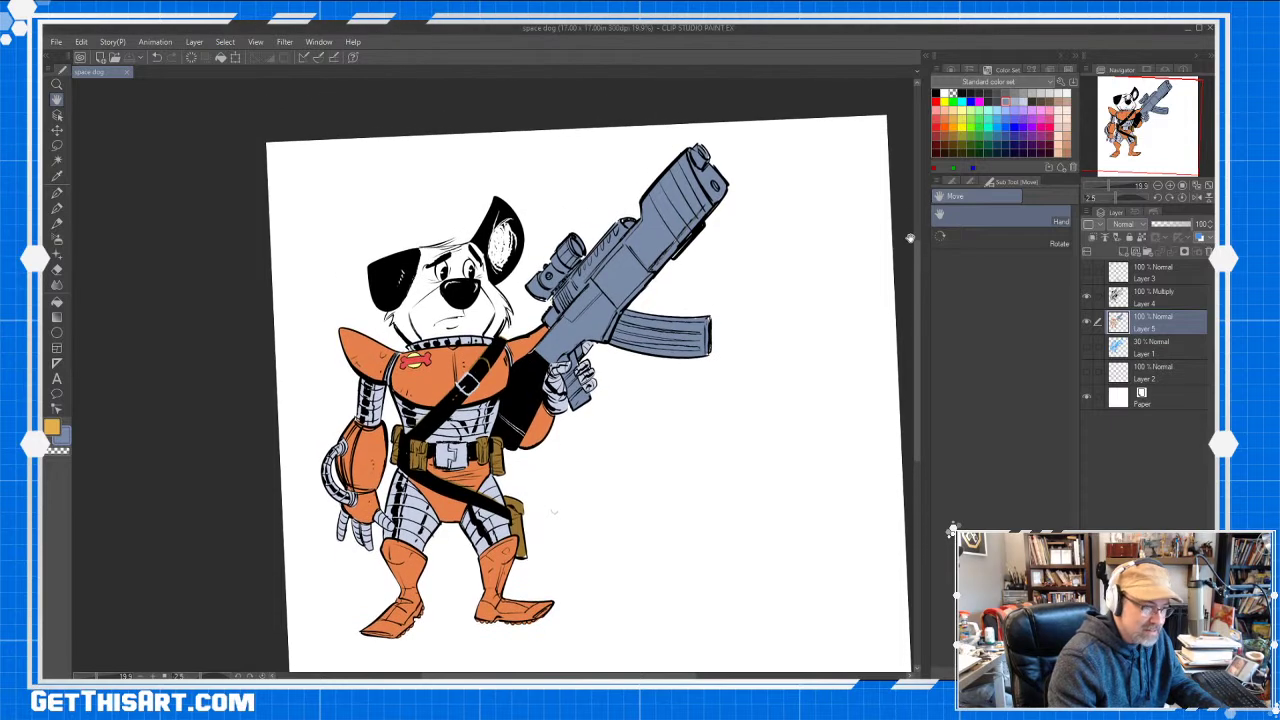
left_click_drag(485, 295, 594, 347)
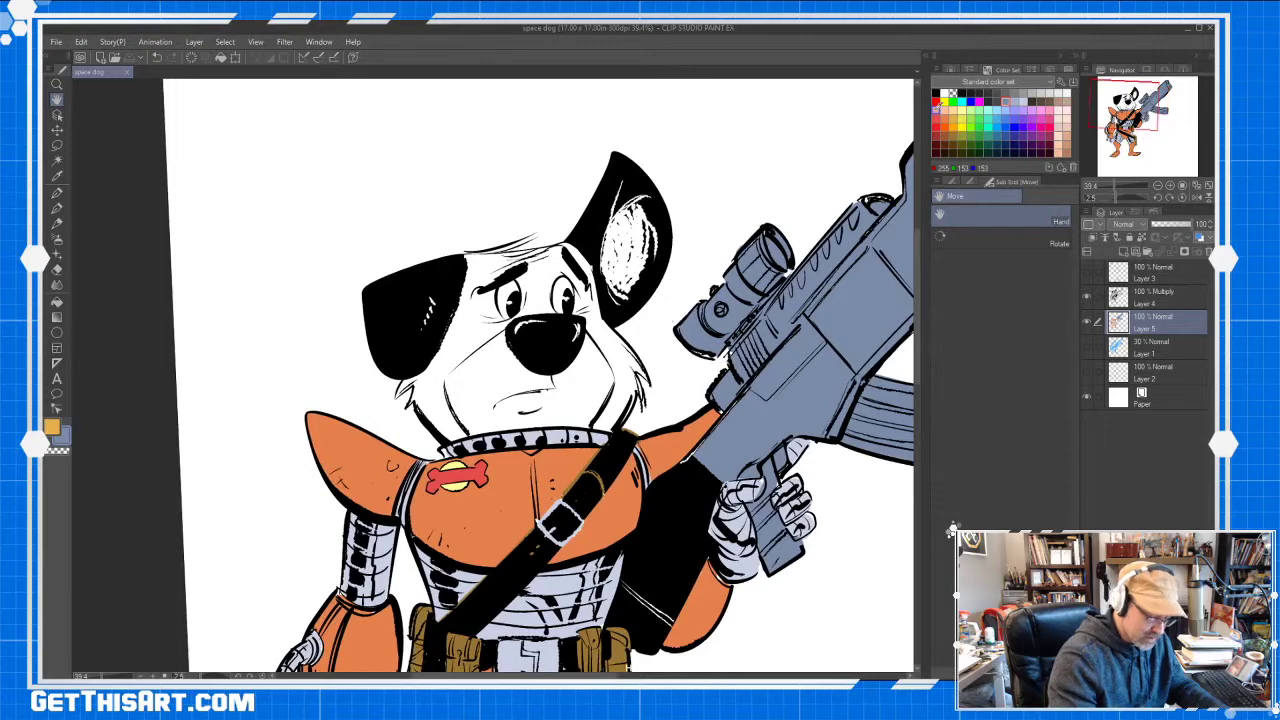
left_click(937, 109)
left_click_drag(630, 208, 610, 280)
left_click_drag(607, 216, 619, 240)
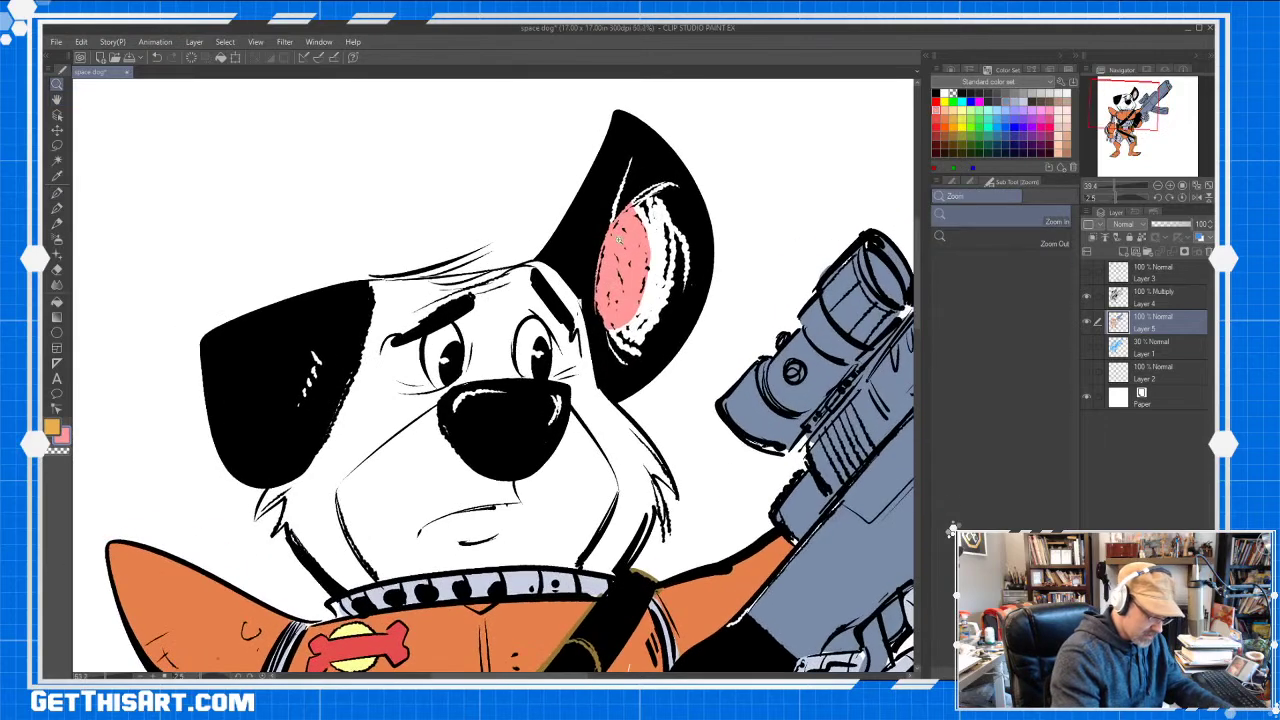
mouse_move(630, 162)
left_mouse_down()
mouse_move(617, 202)
mouse_move(648, 236)
mouse_move(664, 300)
mouse_move(624, 335)
mouse_move(638, 353)
left_mouse_up()
left_click_drag(688, 276, 687, 250)
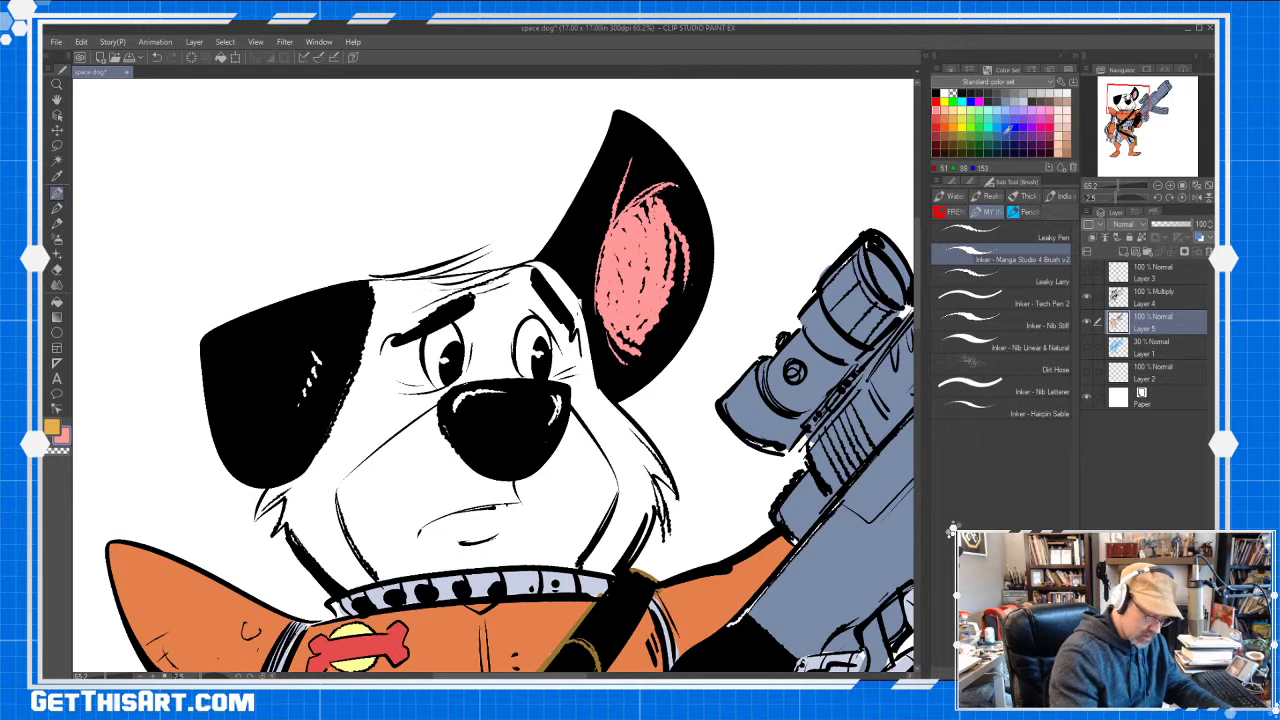
Colour the small highlights on the black drooping ear and on the nose in medium blue
left_click(998, 133)
left_click_drag(316, 352, 311, 395)
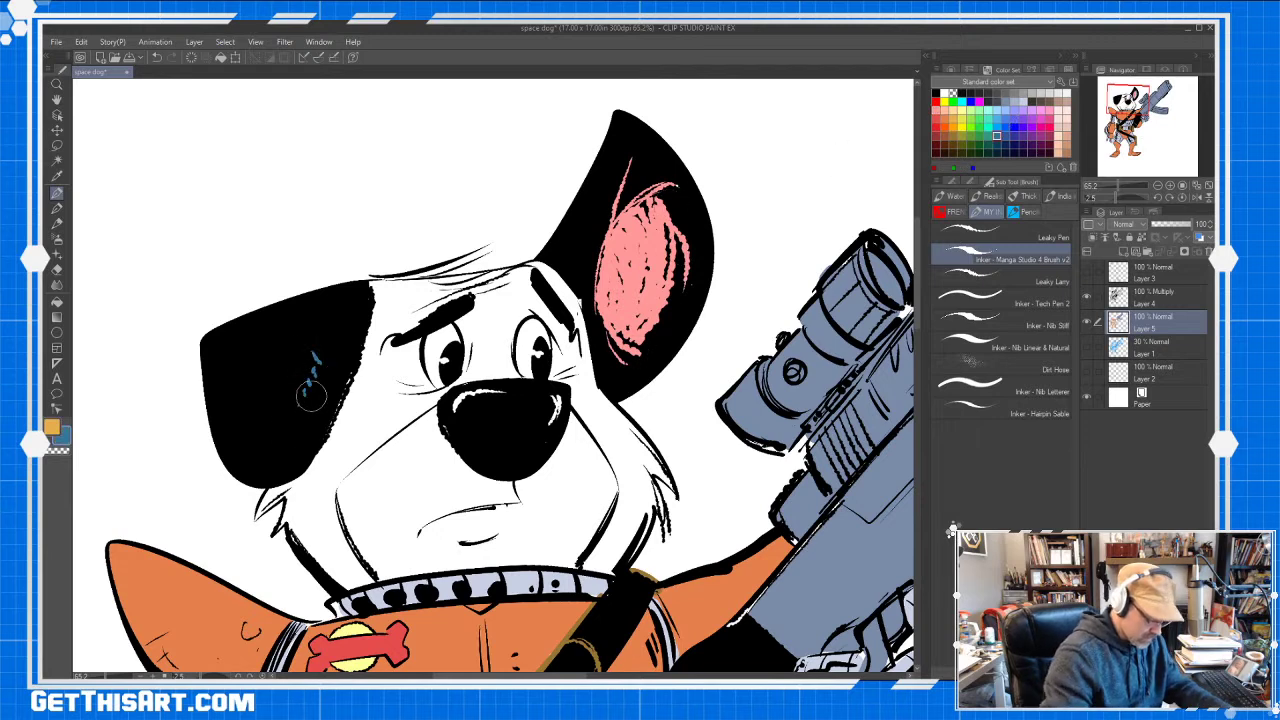
mouse_move(462, 400)
left_mouse_down()
mouse_move(556, 397)
mouse_move(563, 418)
left_mouse_up()
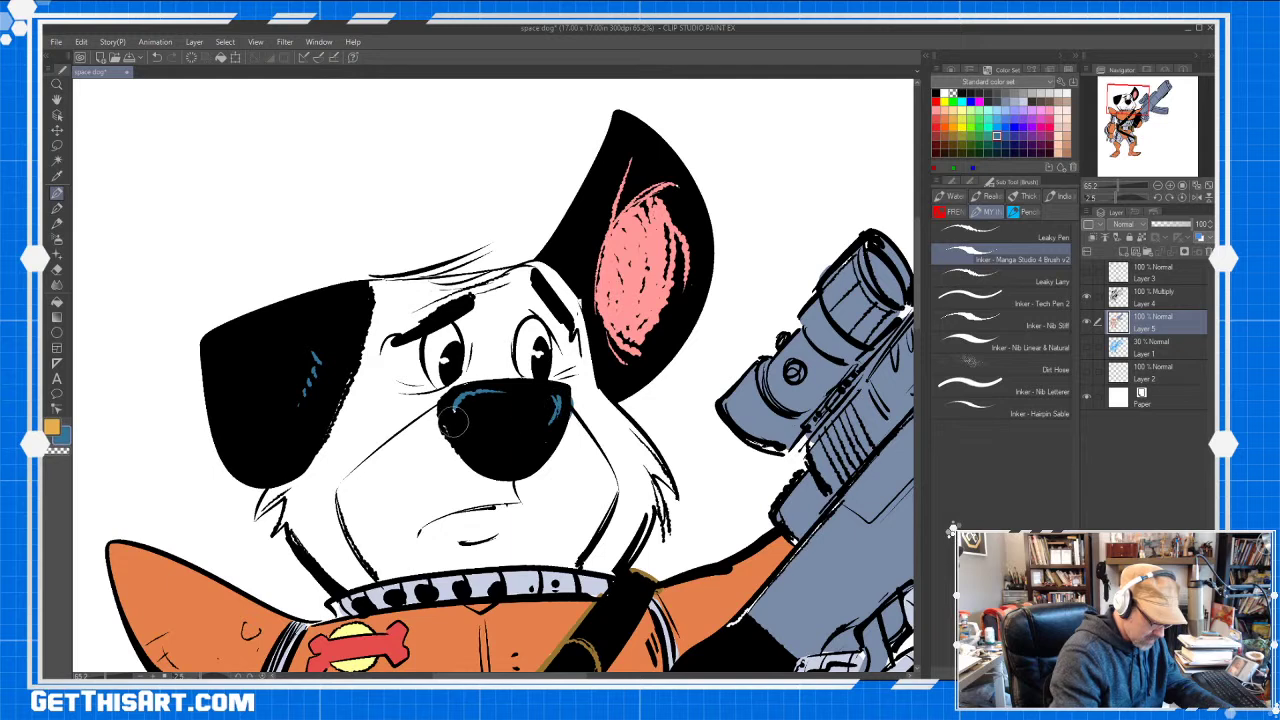
Paint the irises of both of the dog's eyes in light blue
key("b")
left_click(998, 118)
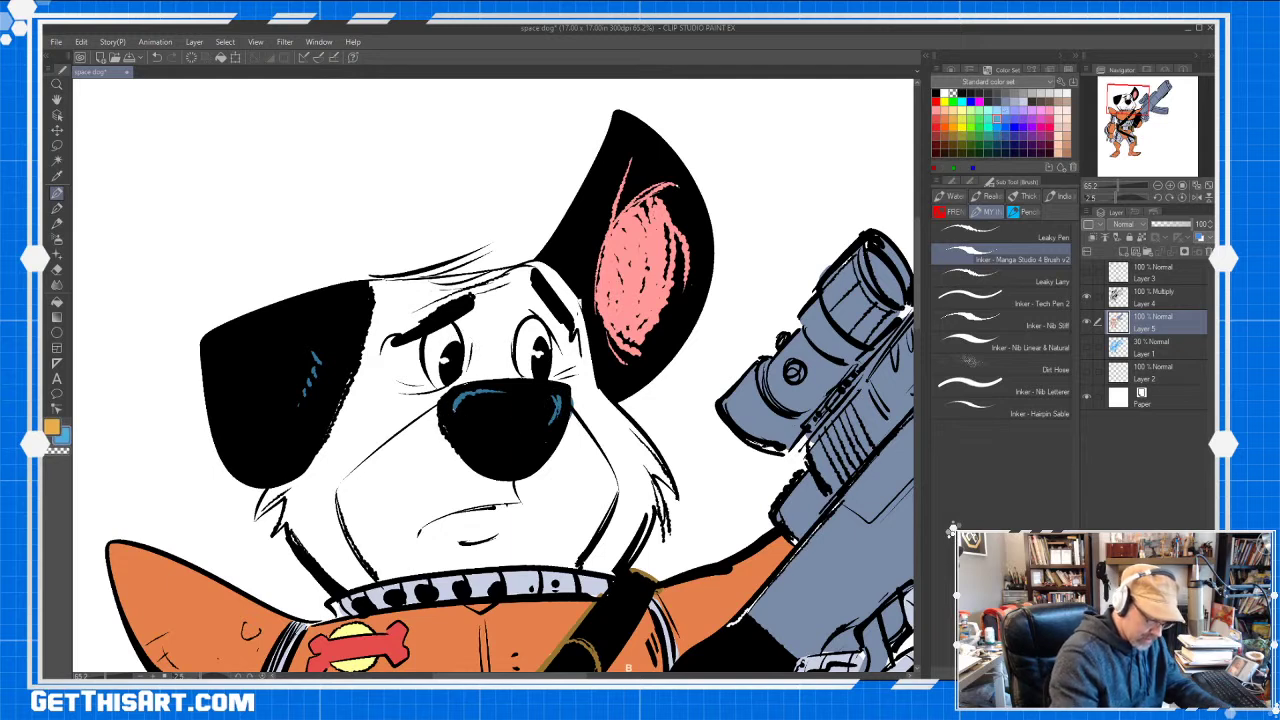
mouse_move(456, 339)
left_mouse_down()
mouse_move(439, 366)
mouse_move(448, 394)
left_mouse_up()
mouse_move(548, 332)
left_mouse_down()
mouse_move(530, 352)
mouse_move(555, 360)
mouse_move(525, 356)
mouse_move(540, 380)
left_mouse_up()
Fill the dog's face around the muzzle, including the cheek beside the raised ear, with a muted brown
key("space")
scroll(797, 262, "down", 3)
mouse_move(800, 280)
left_mouse_down()
mouse_move(776, 211)
mouse_move(750, 243)
left_mouse_up()
left_click_drag(761, 310, 759, 228)
key("ctrl+space")
key("space")
left_click_drag(790, 212, 689, 290)
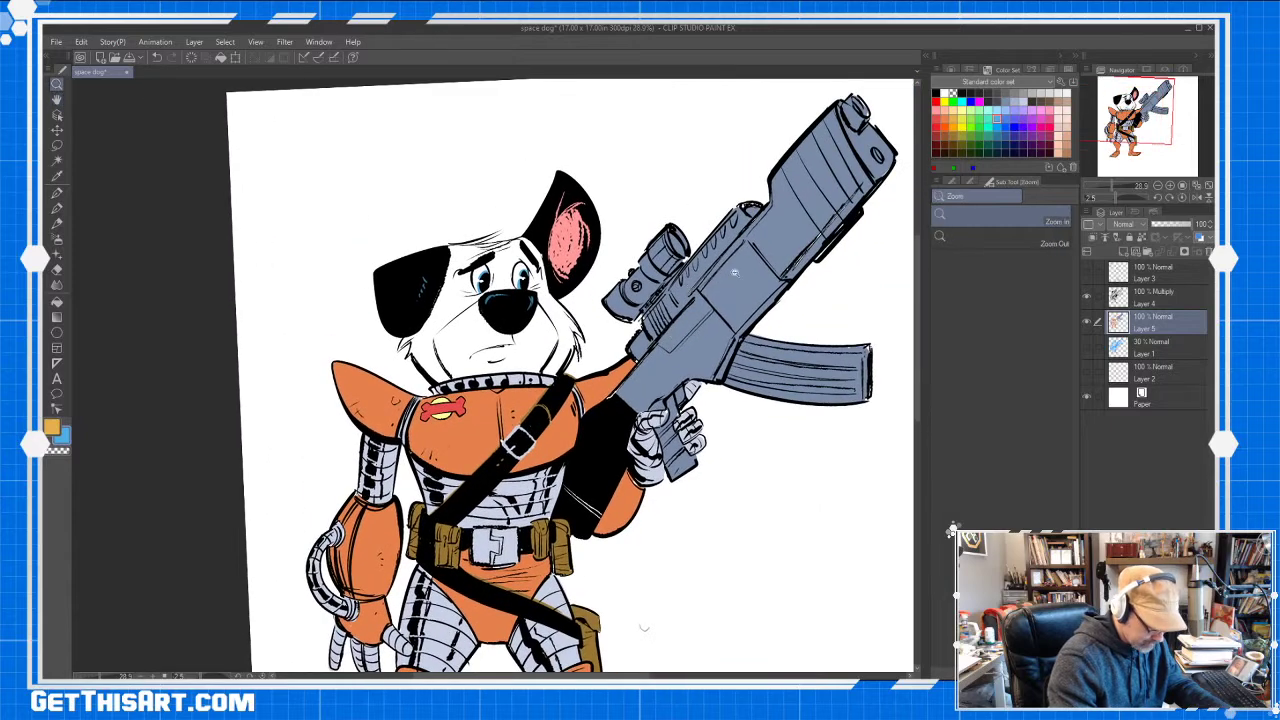
scroll(643, 628, "down", 2)
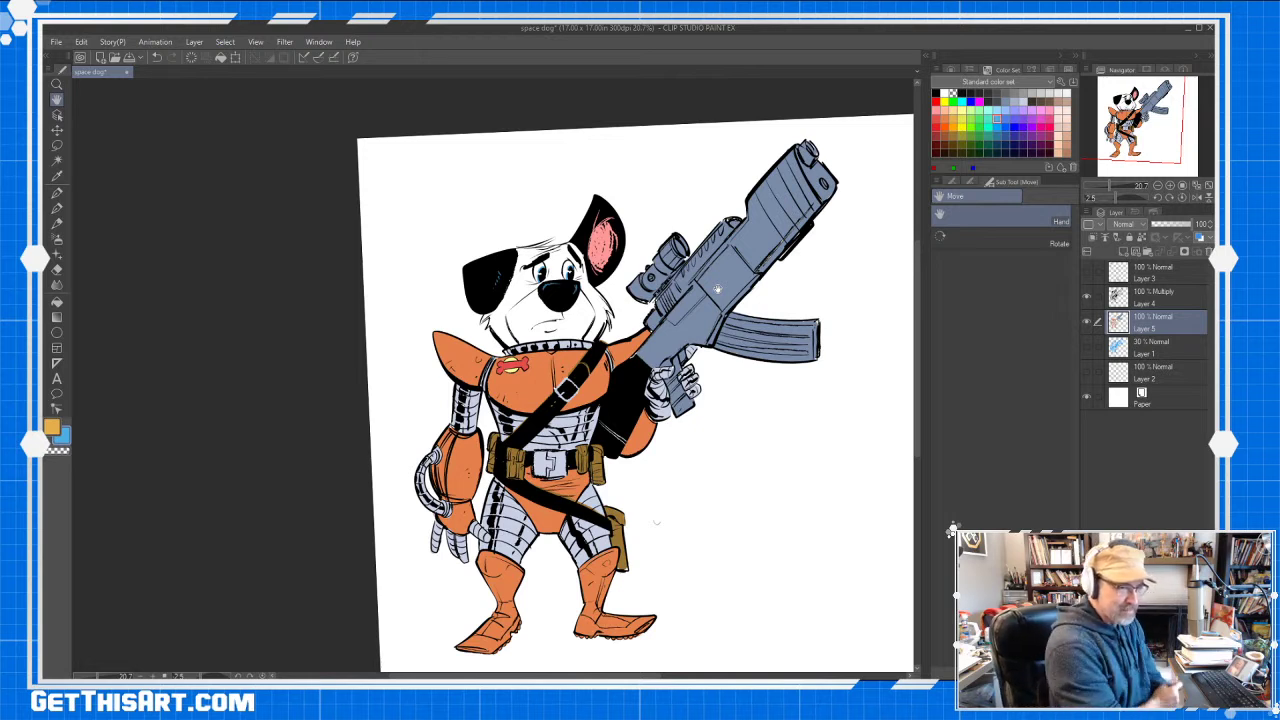
left_click_drag(920, 294, 917, 327)
left_click(1053, 101)
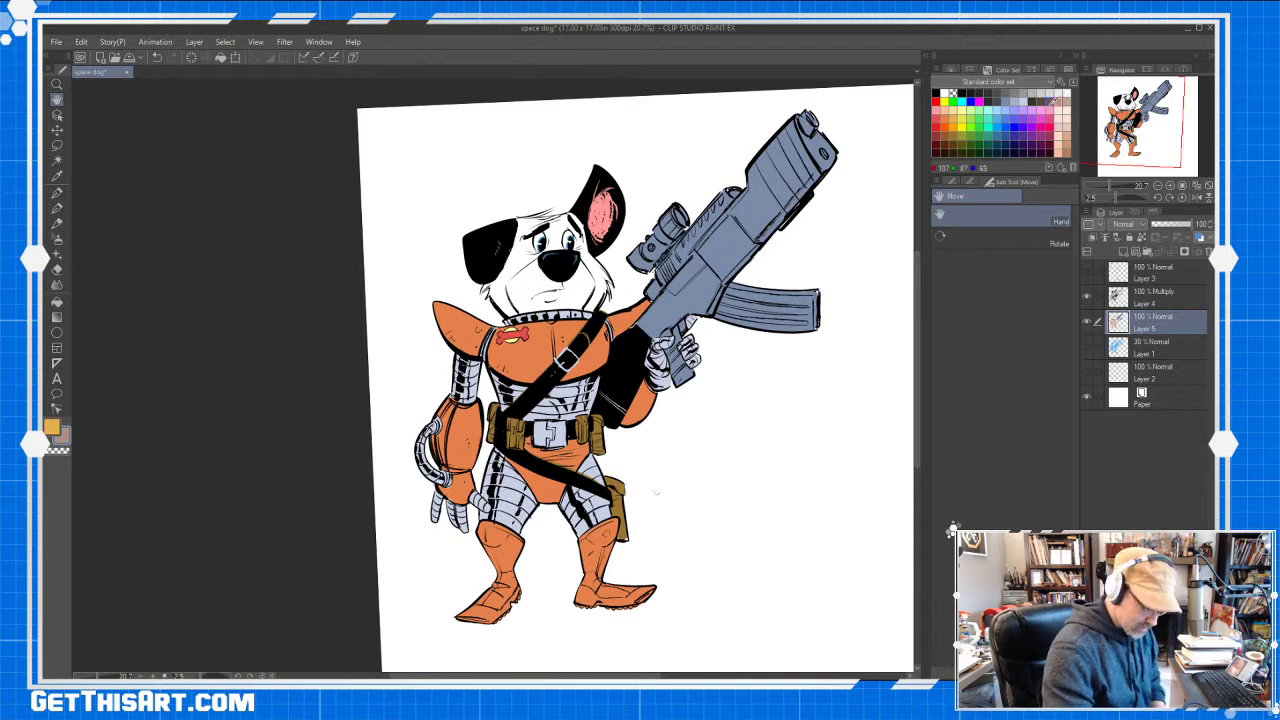
key("g")
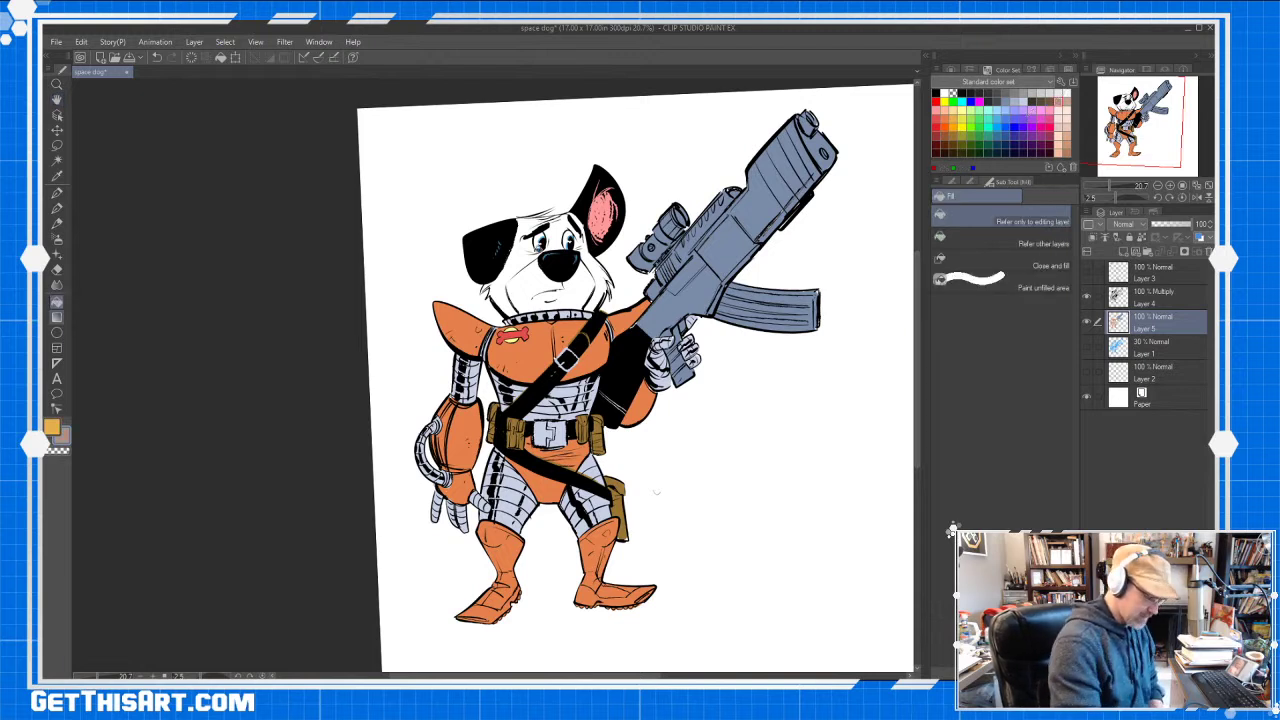
left_click(526, 255)
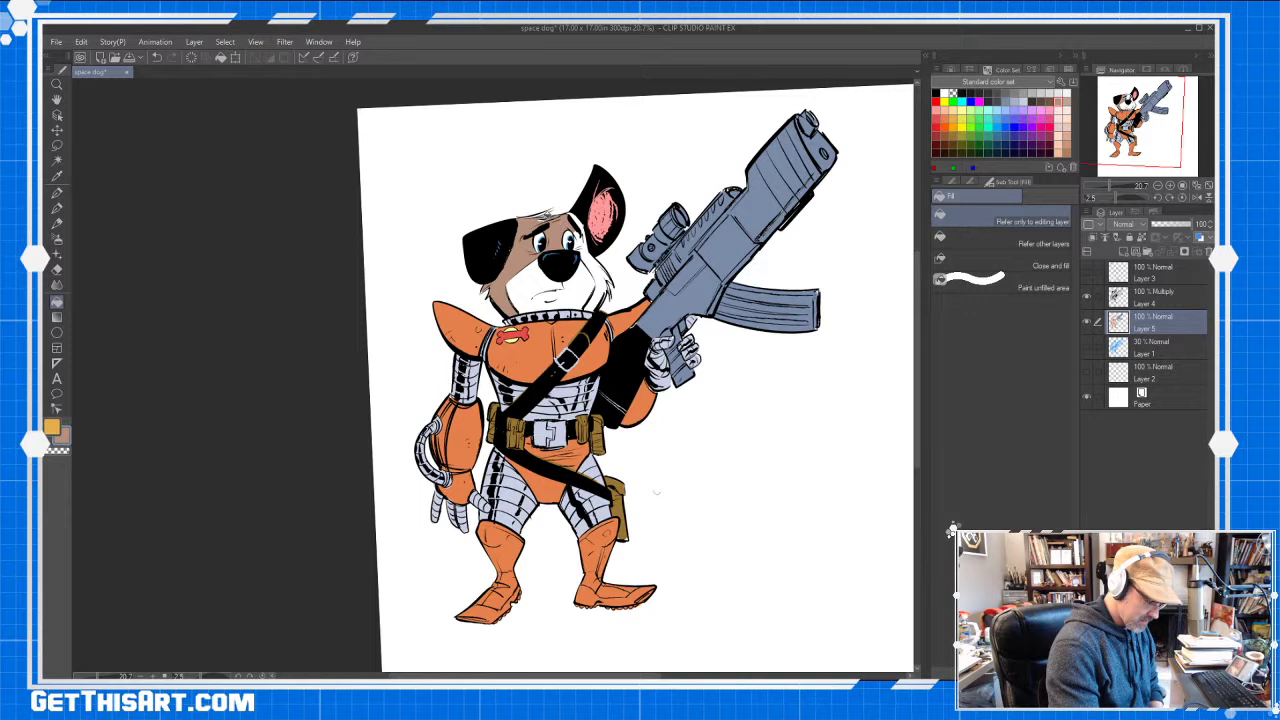
left_click(589, 256)
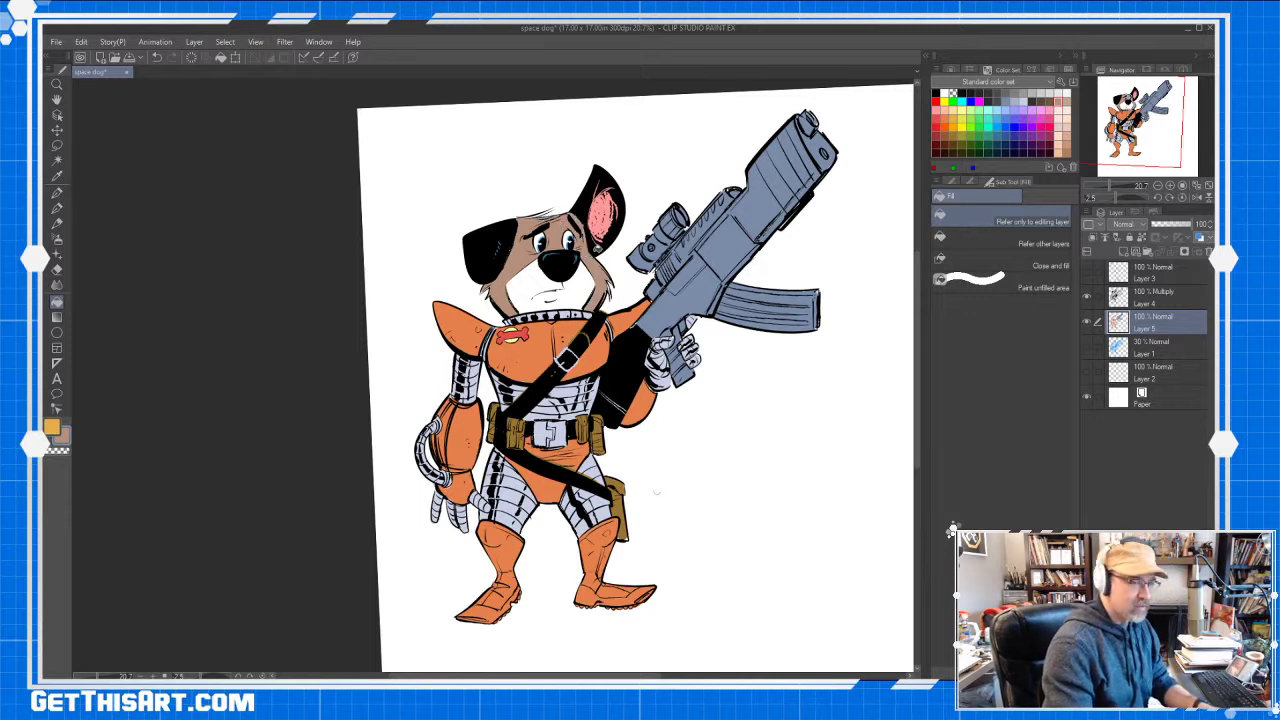
Fill the dog's white muzzle with a pale peach skin tone
left_click_drag(590, 314, 668, 310)
left_click_drag(616, 255, 638, 313)
key("b")
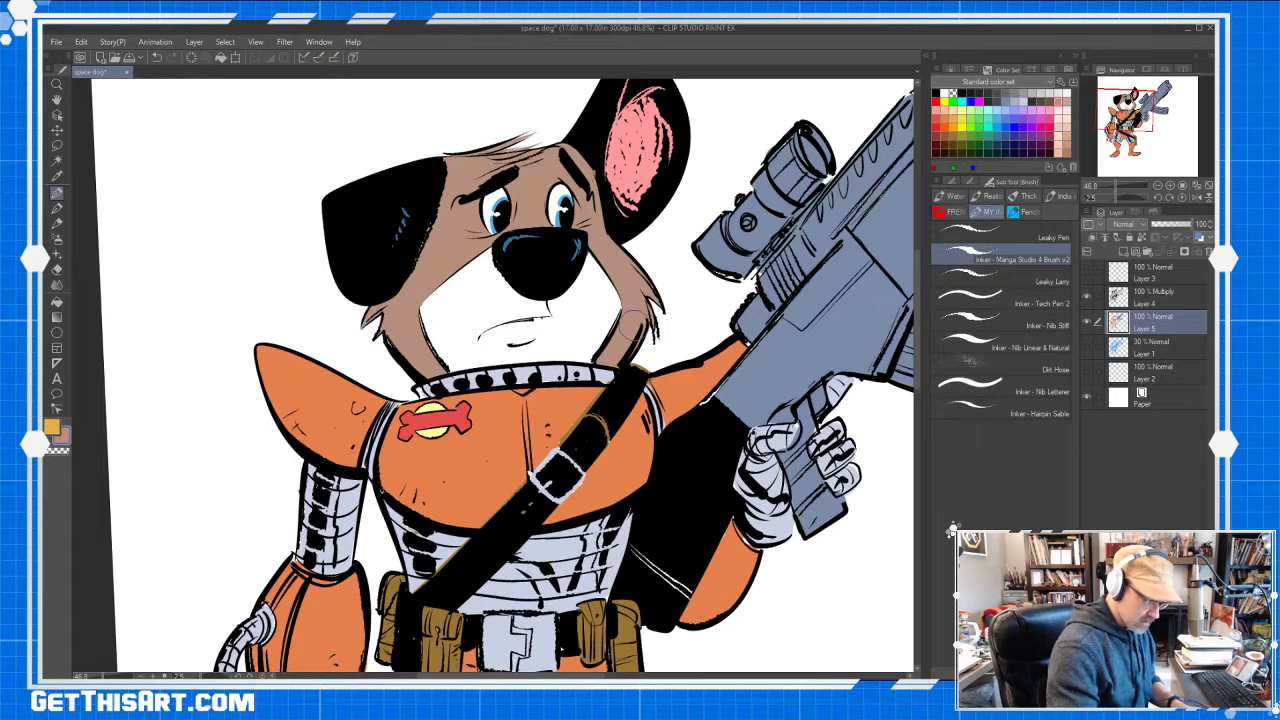
left_click(1060, 132)
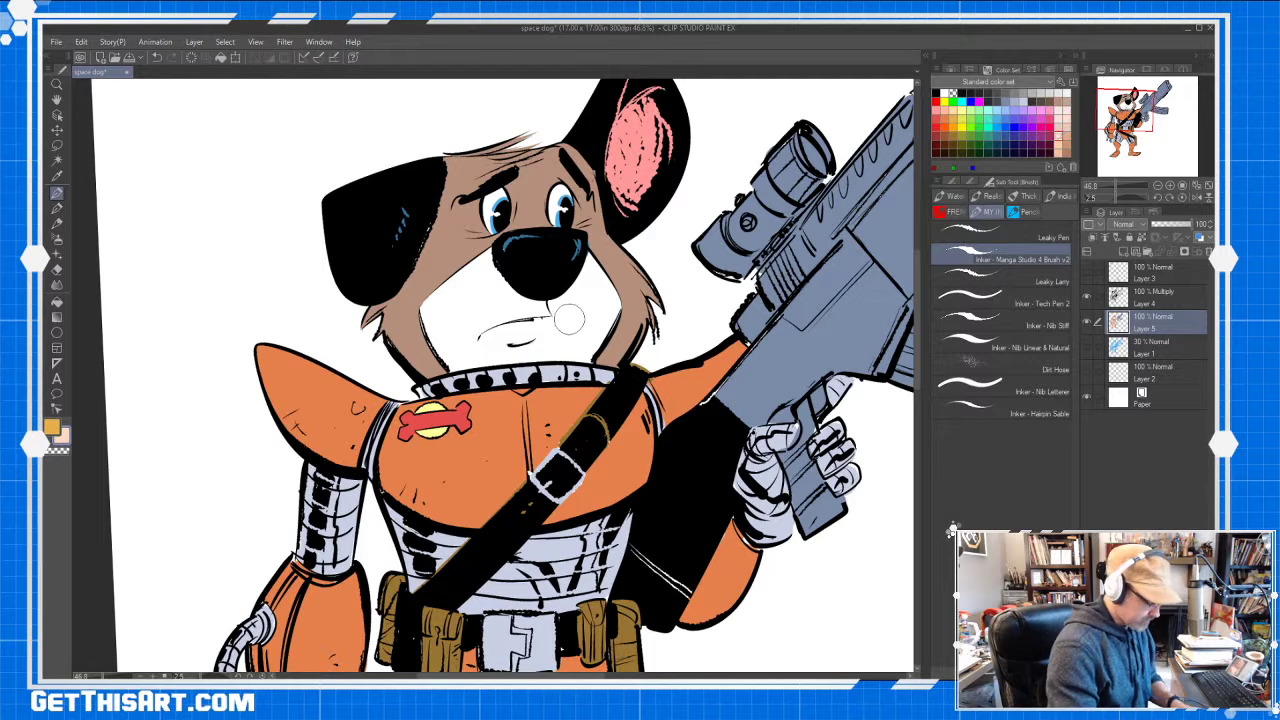
key("g")
left_click(575, 314)
Examine the coloured head up close and the whole figure to judge the colour scheme
scroll(791, 181, "down", 5)
key("h")
left_click_drag(889, 278, 768, 367)
key("slash")
left_click_drag(595, 300, 652, 290)
scroll(628, 275, "down", 1)
key("p")
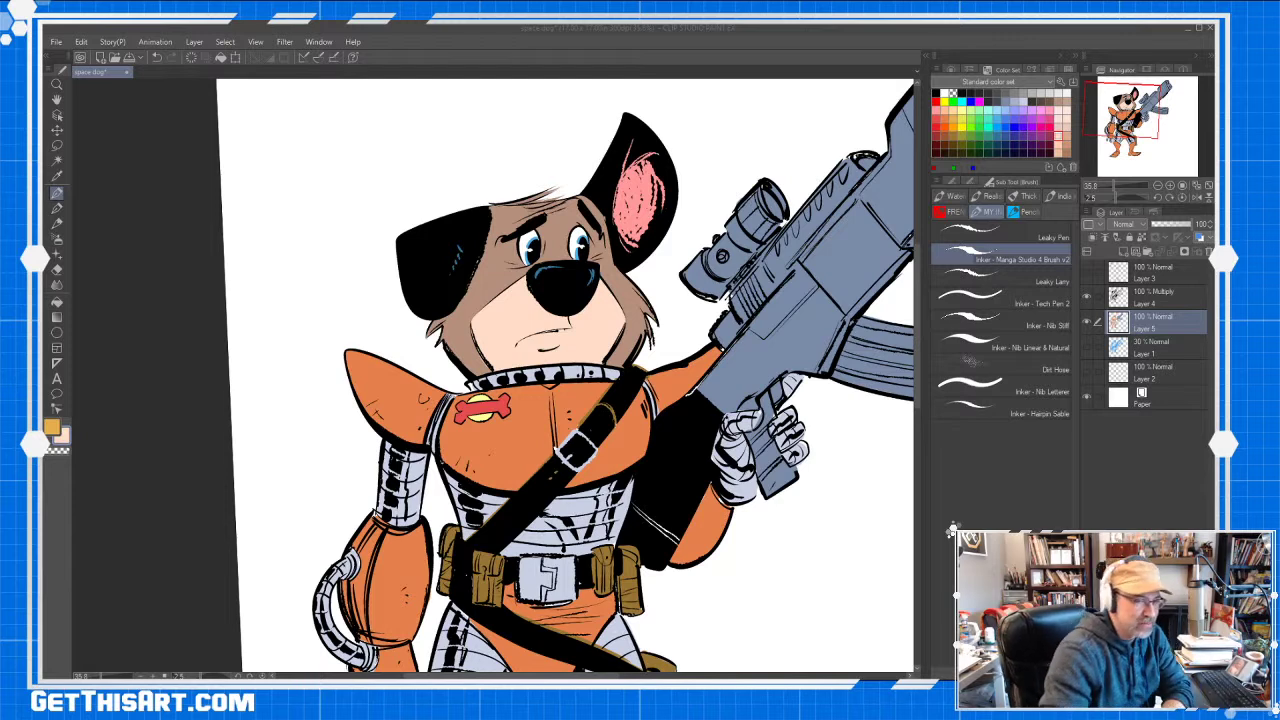
scroll(920, 323, "down", 1)
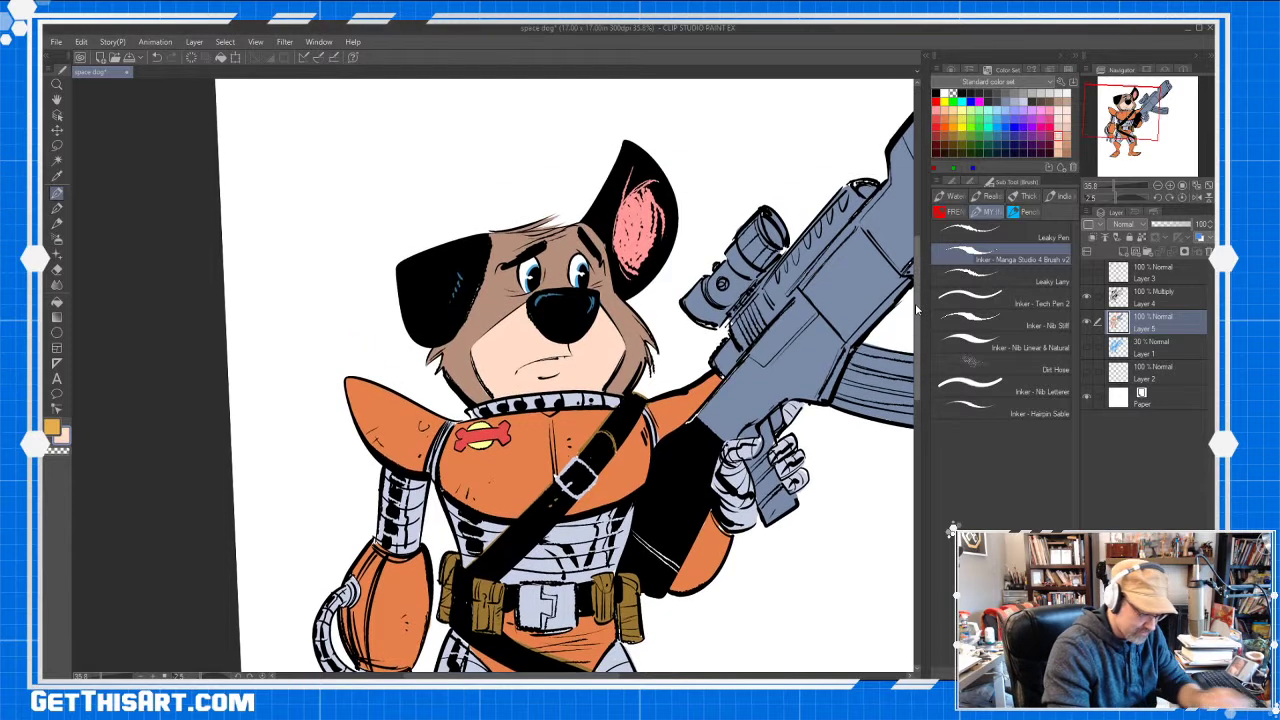
scroll(920, 323, "up", 2)
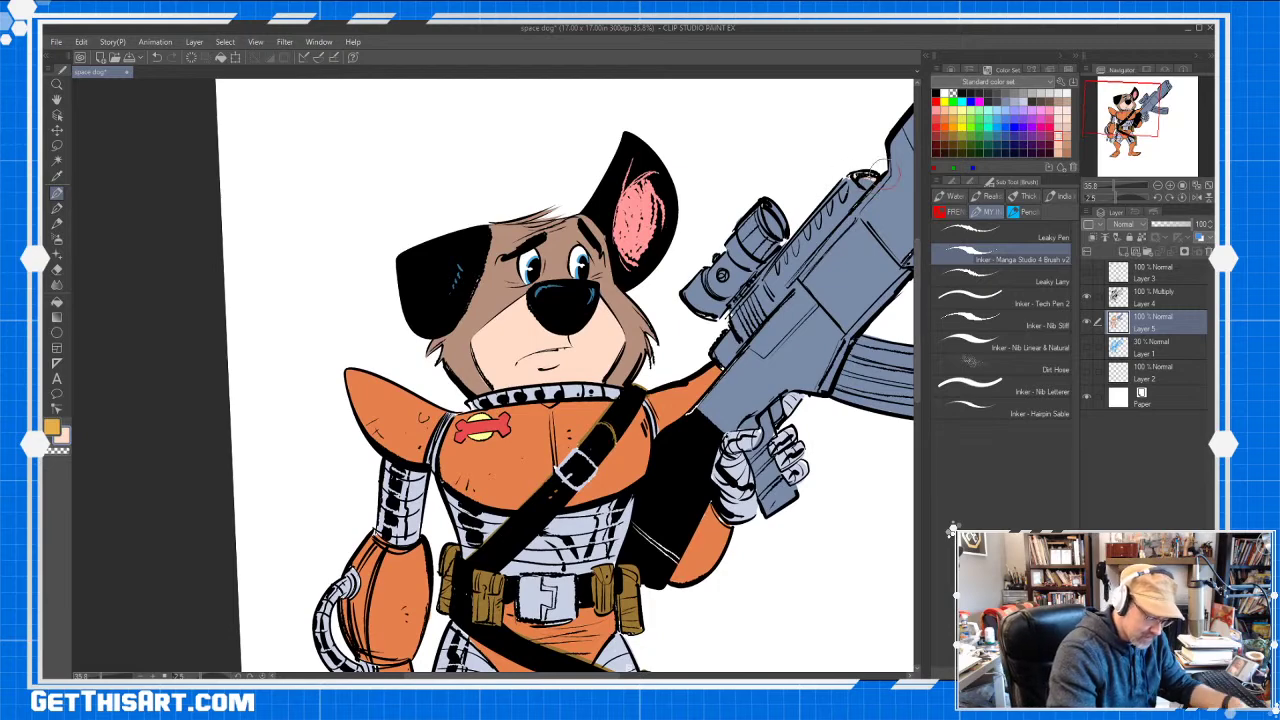
key("ctrl+z")
key("ctrl+space")
mouse_move(562, 271)
left_mouse_down()
mouse_move(578, 262)
mouse_move(565, 284)
left_mouse_up()
key("space")
key("ctrl+space")
key("space")
left_click_drag(579, 292, 538, 303)
key("ctrl+space")
key("space")
key("ctrl+space")
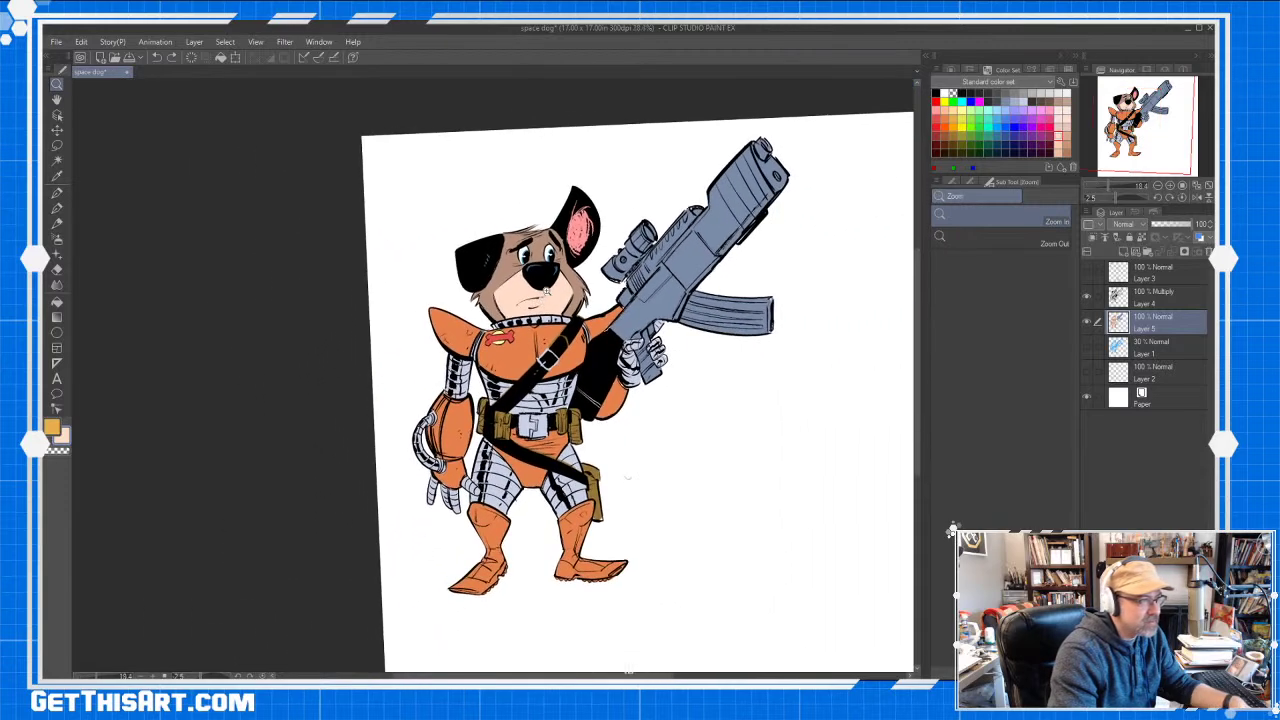
key("shift+space")
mouse_move(763, 225)
left_mouse_down()
mouse_move(783, 269)
mouse_move(769, 236)
left_mouse_up()
key("ctrl+space")
mouse_move(600, 289)
left_mouse_down()
mouse_move(629, 267)
mouse_move(611, 281)
left_mouse_up()
key("space")
left_click_drag(758, 337, 698, 359)
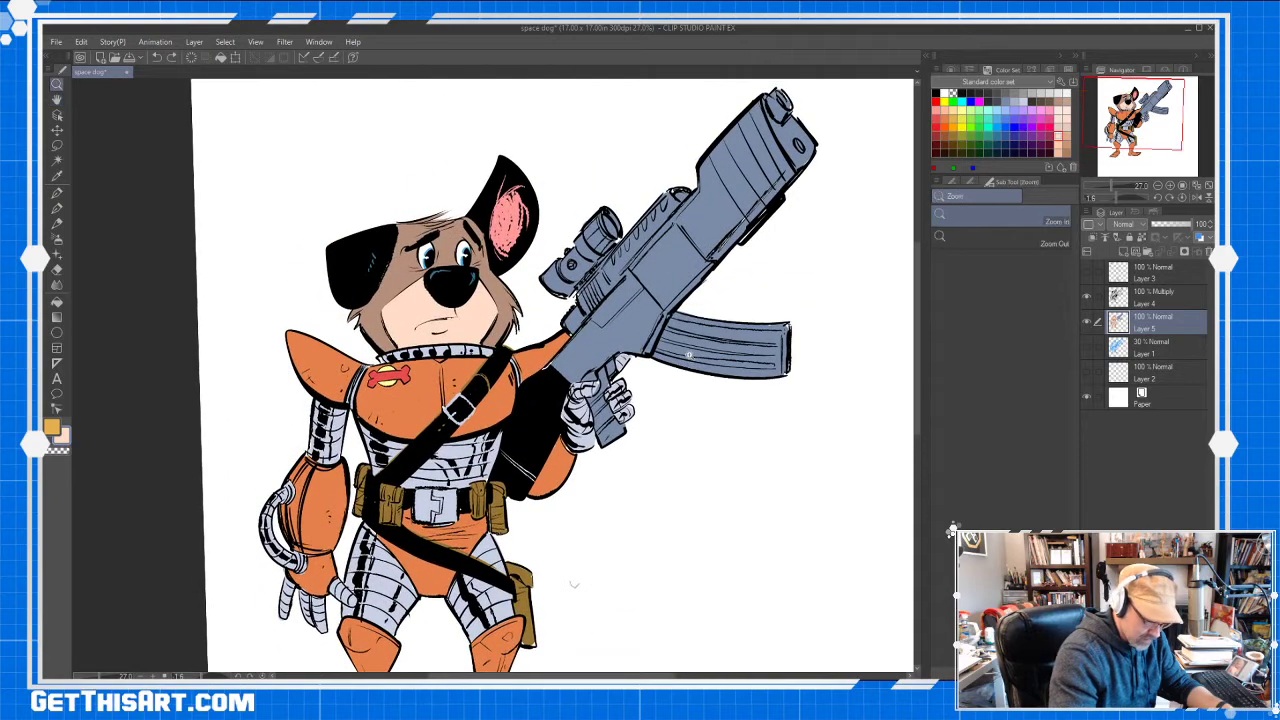
Try filling the brown areas of the dog's head one by one with dark blue, and undo these fills
left_click(1005, 136)
key("g")
left_click(512, 301)
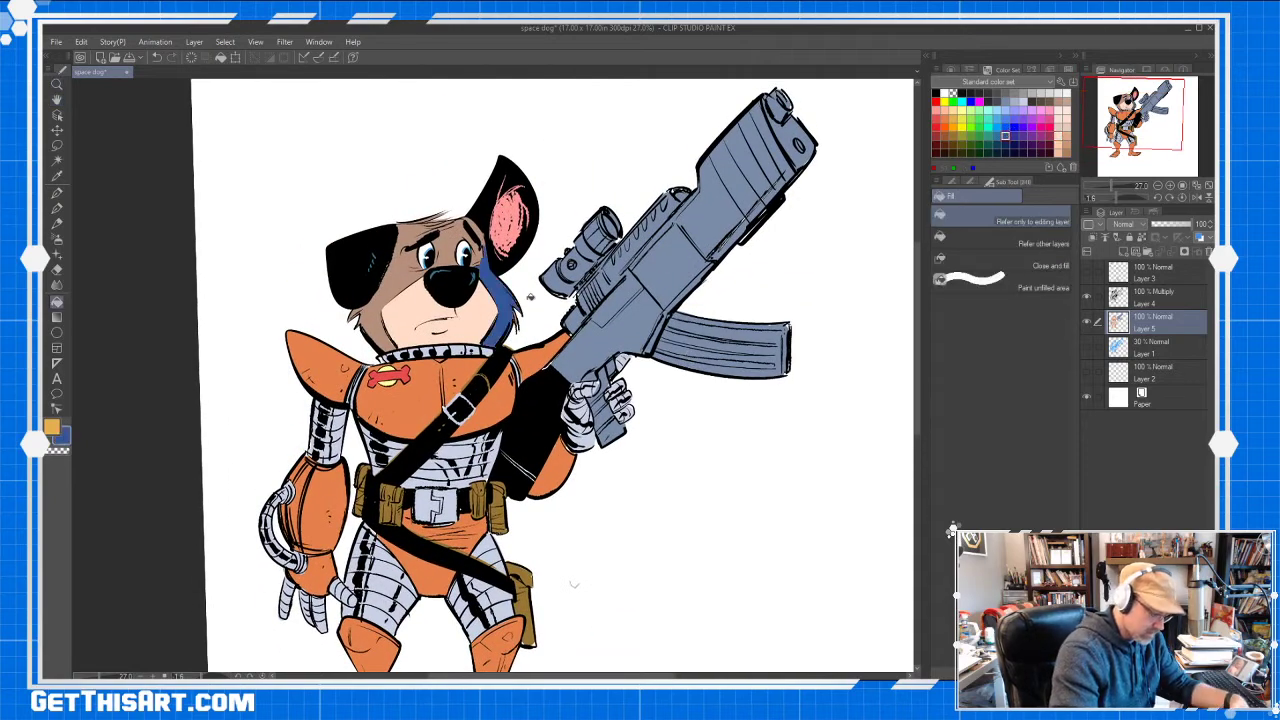
left_click(450, 246)
left_click(477, 257)
left_click(473, 231)
left_click(441, 218)
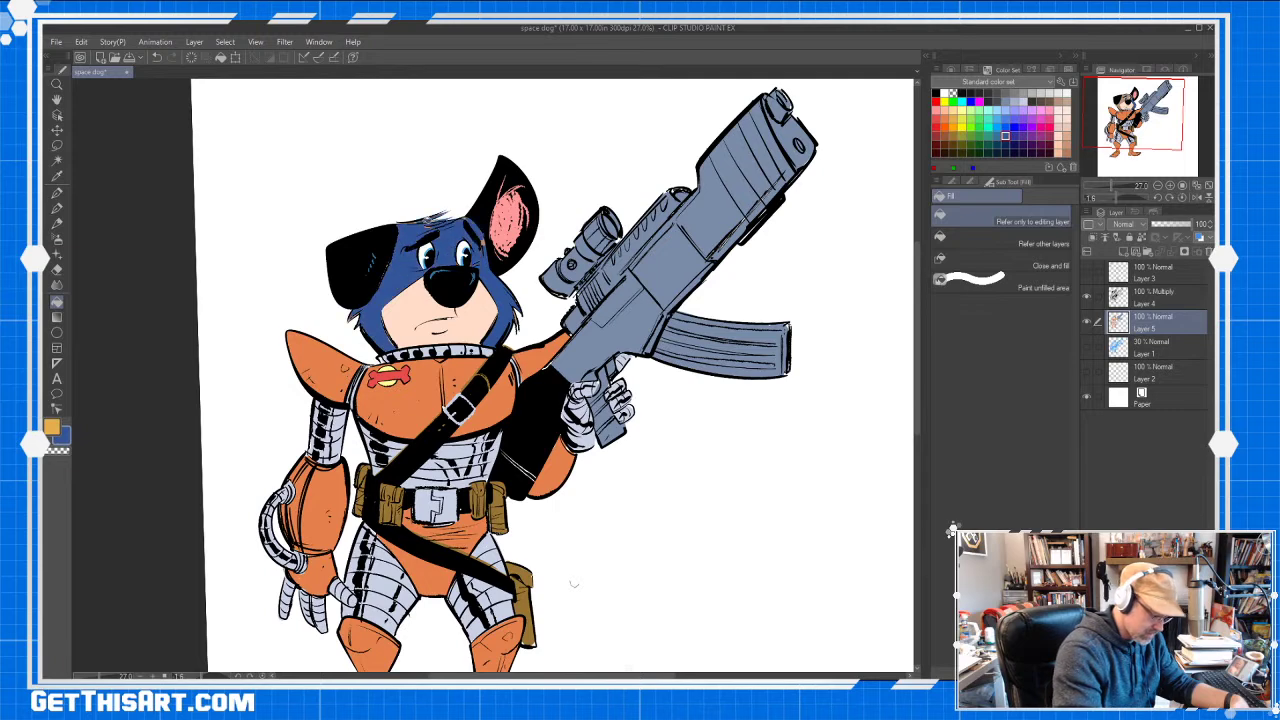
left_click(427, 220)
left_click(438, 217)
left_click_drag(798, 274, 782, 280)
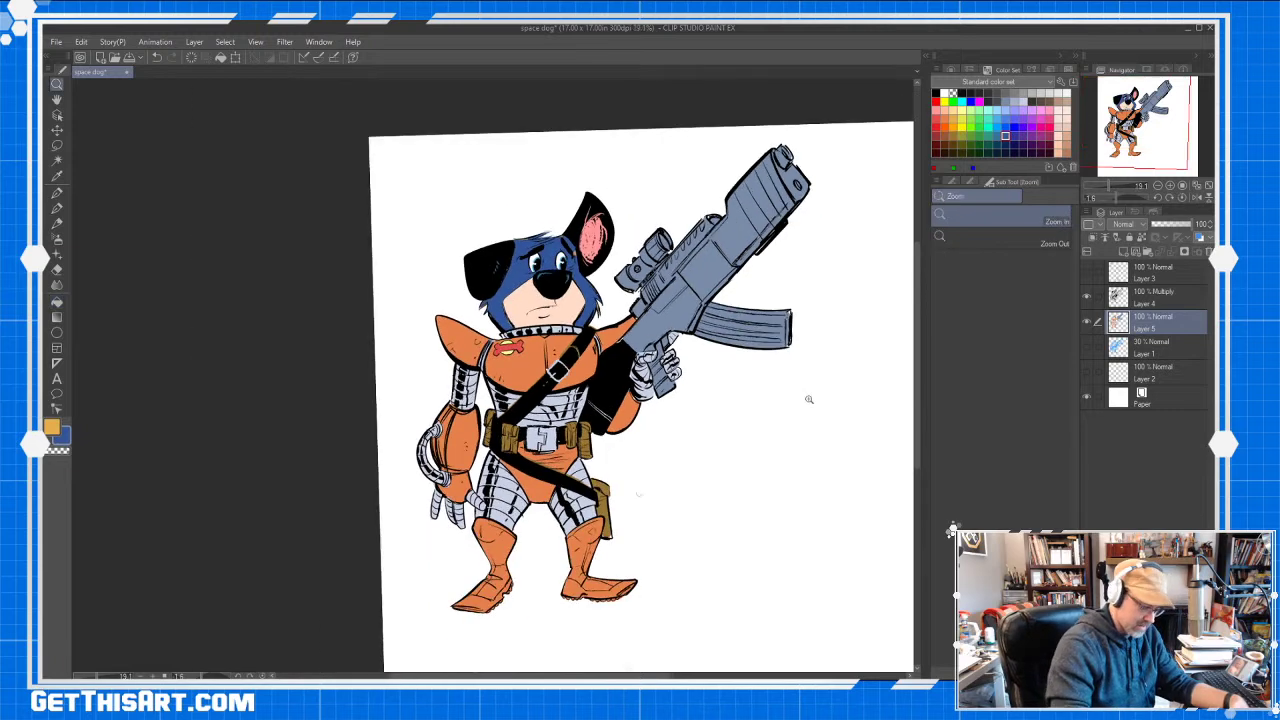
left_click_drag(808, 400, 780, 440)
left_click_drag(546, 322, 592, 307)
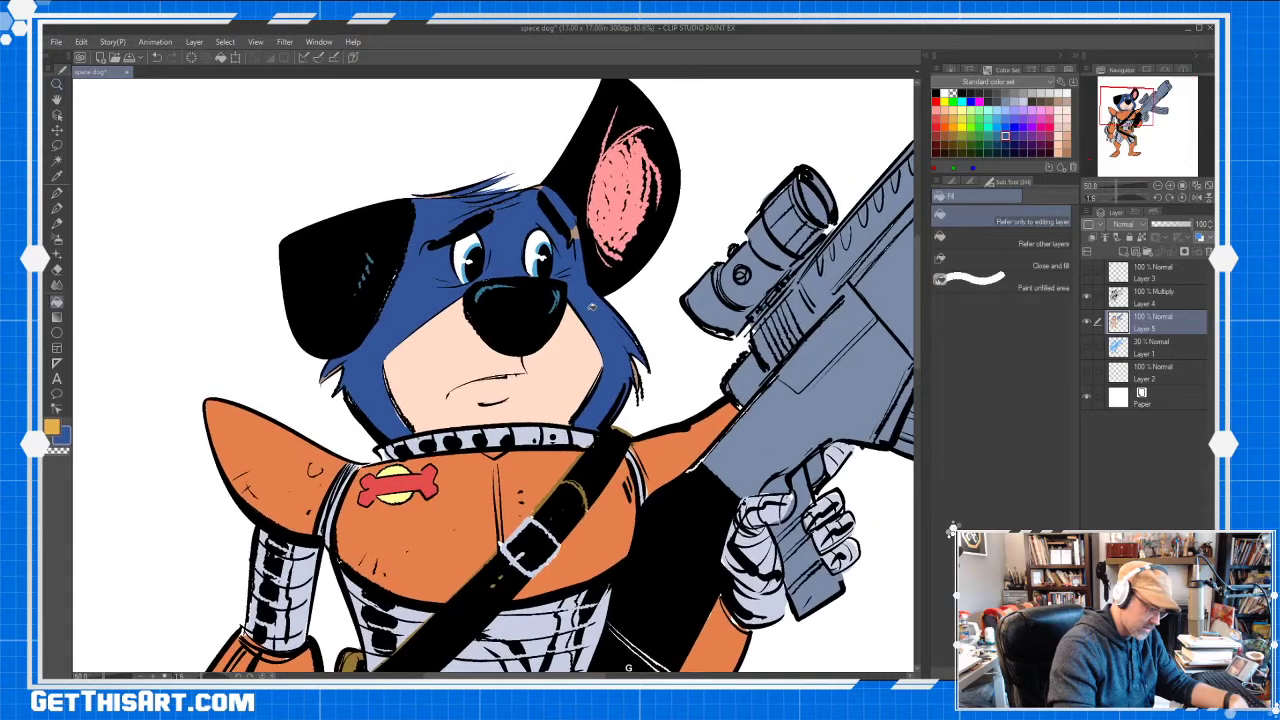
key("ctrl+z")
key("ctrl+z")
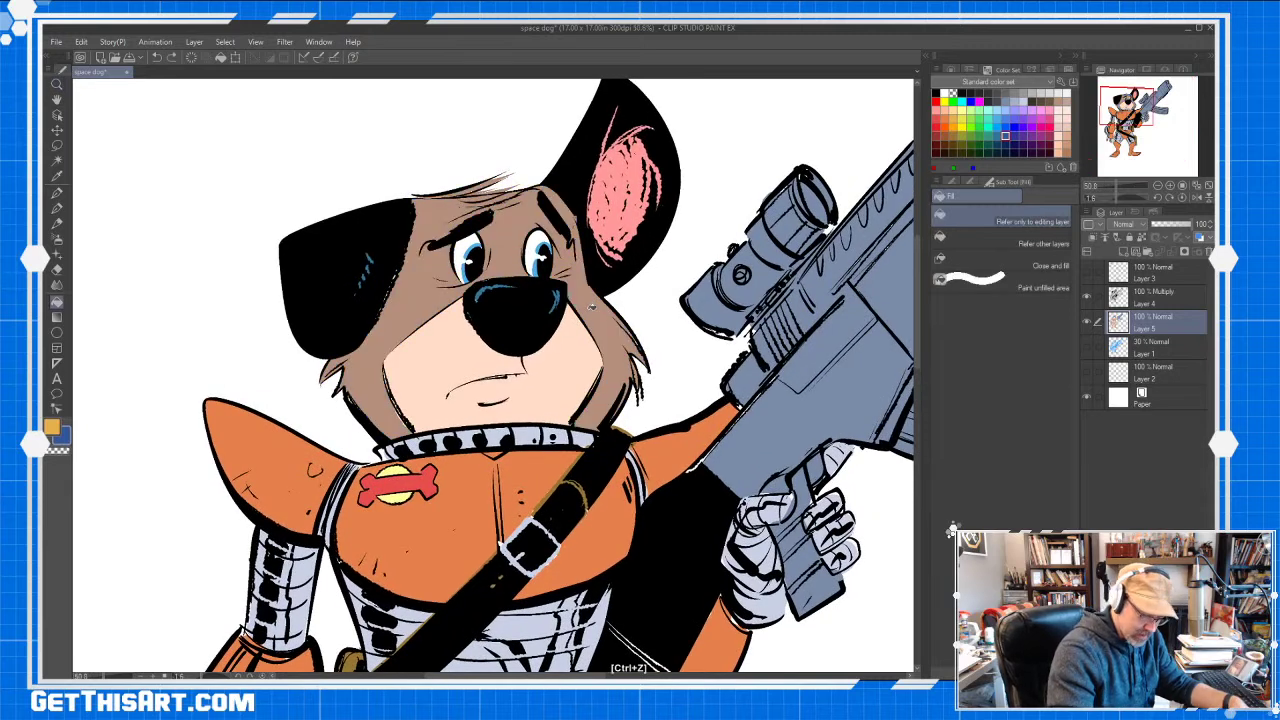
Turn off the fill's Apply to connected pixels only option and recolour all brown areas of the head dark blue at once
left_click(974, 183)
left_click(945, 239)
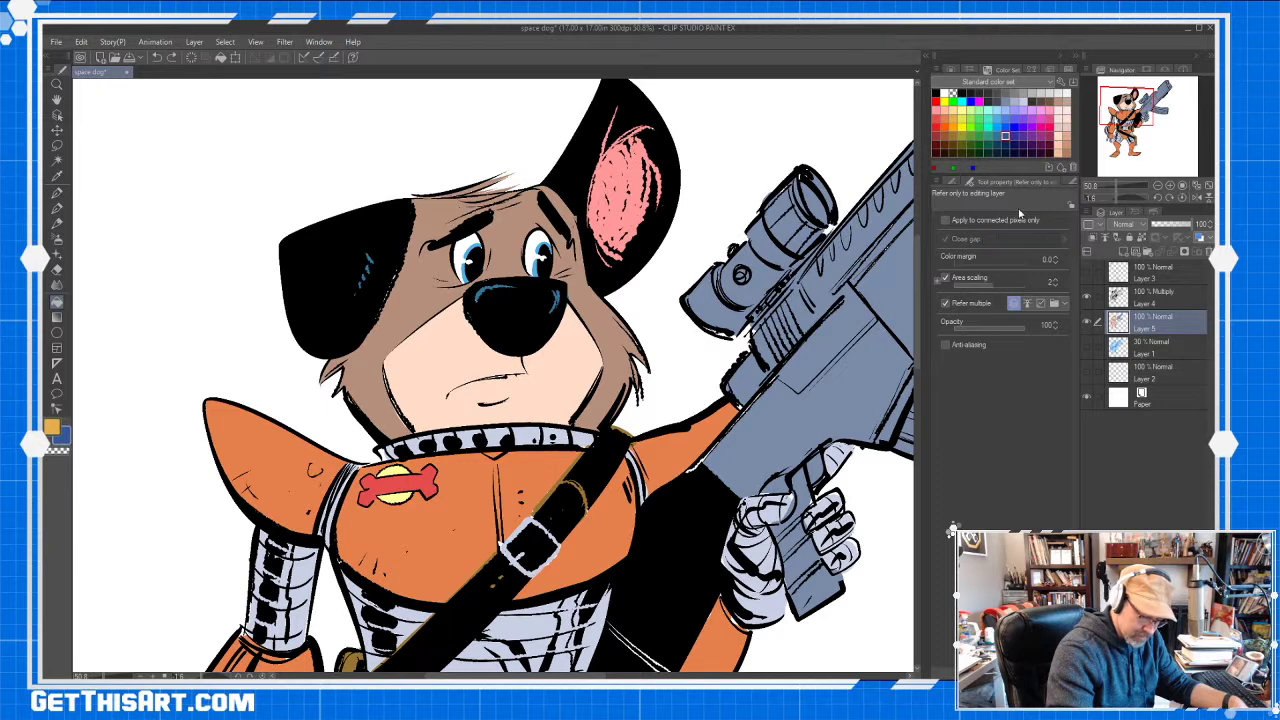
left_click(538, 213)
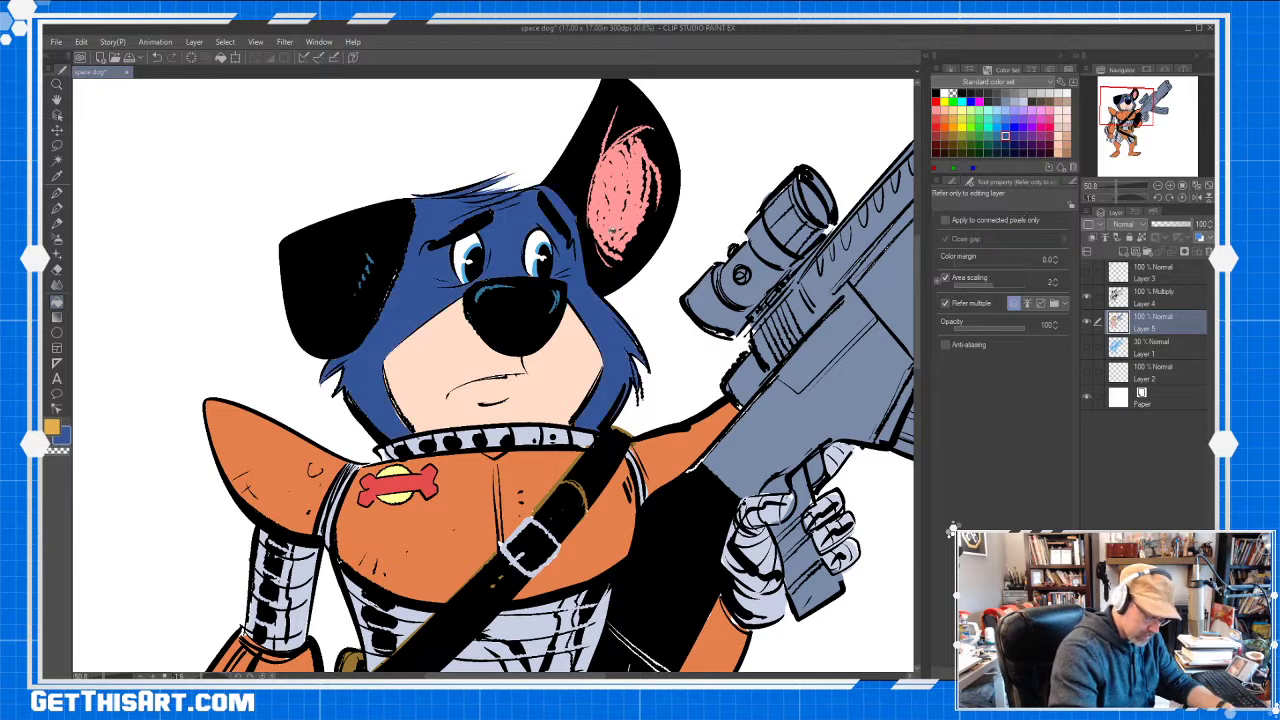
key("b")
scroll(640, 224, "up", 2)
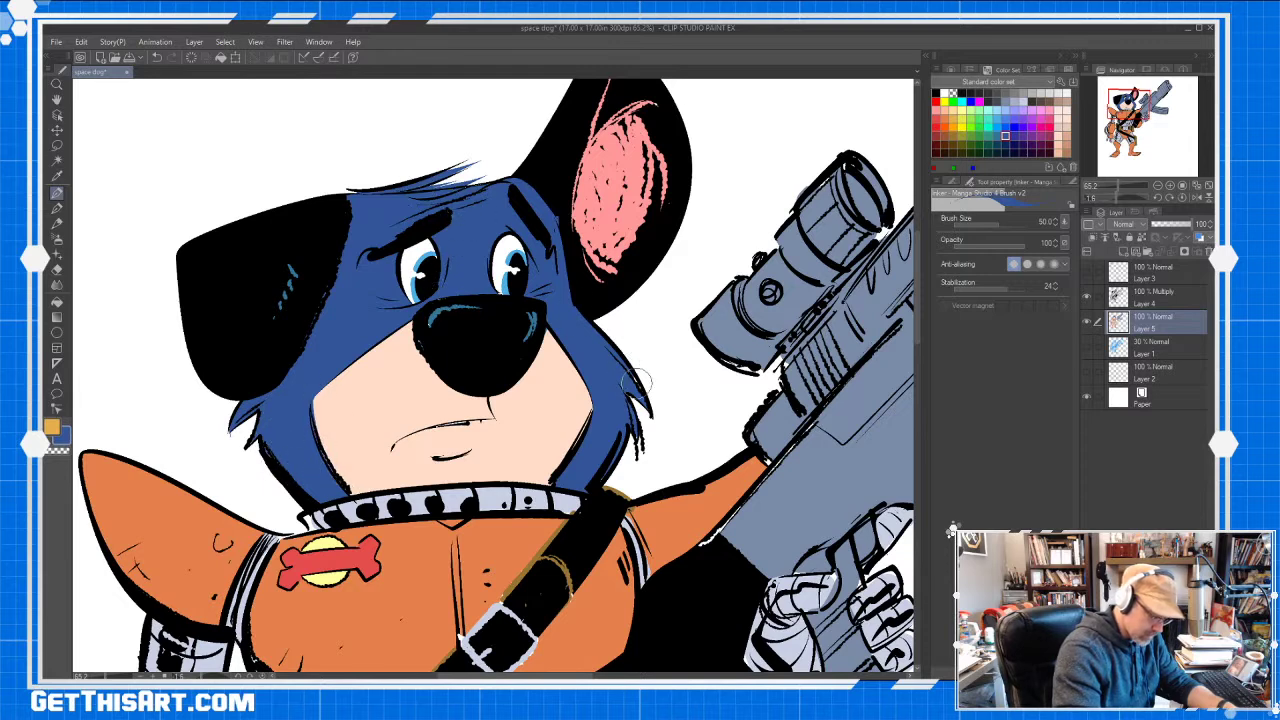
Paint the lens at the front of the rifle's scope bright green
key("ctrl+space")
left_click_drag(713, 186, 620, 190)
key("space")
mouse_move(846, 266)
left_mouse_down()
mouse_move(639, 267)
mouse_move(703, 253)
mouse_move(624, 209)
mouse_move(625, 277)
left_mouse_up()
key("ctrl+space")
key("space")
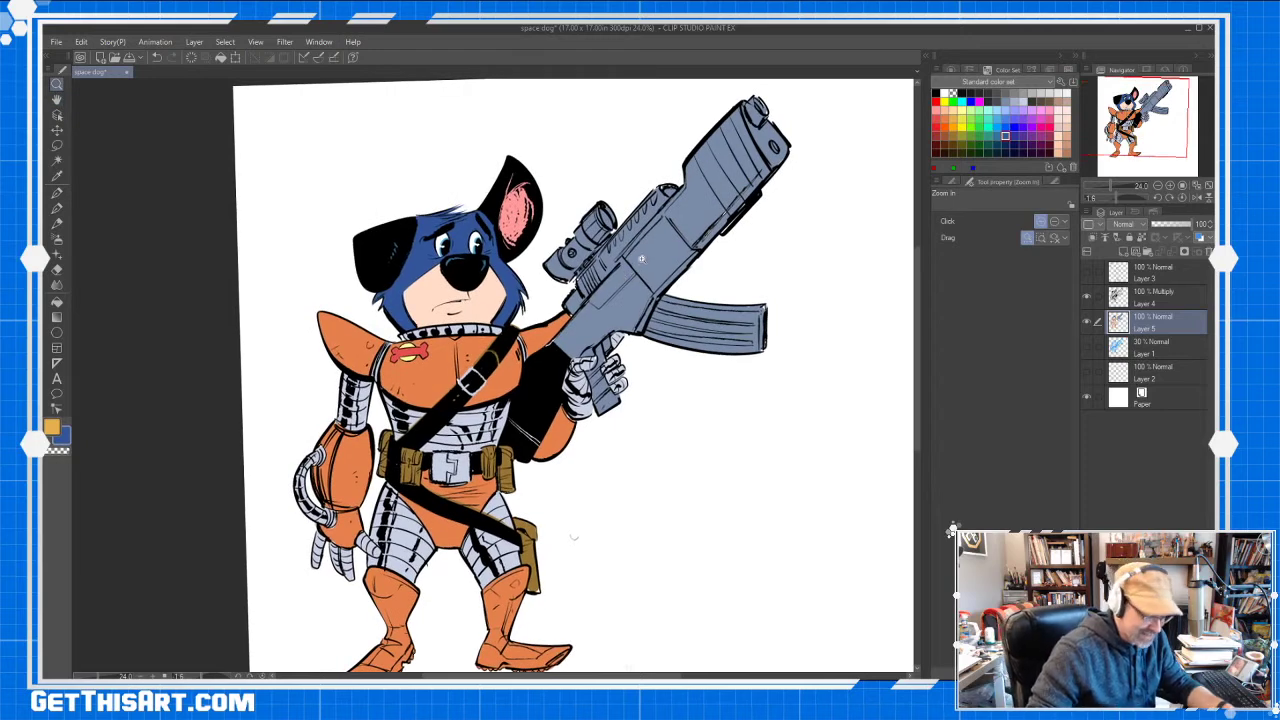
scroll(918, 273, "down", 1)
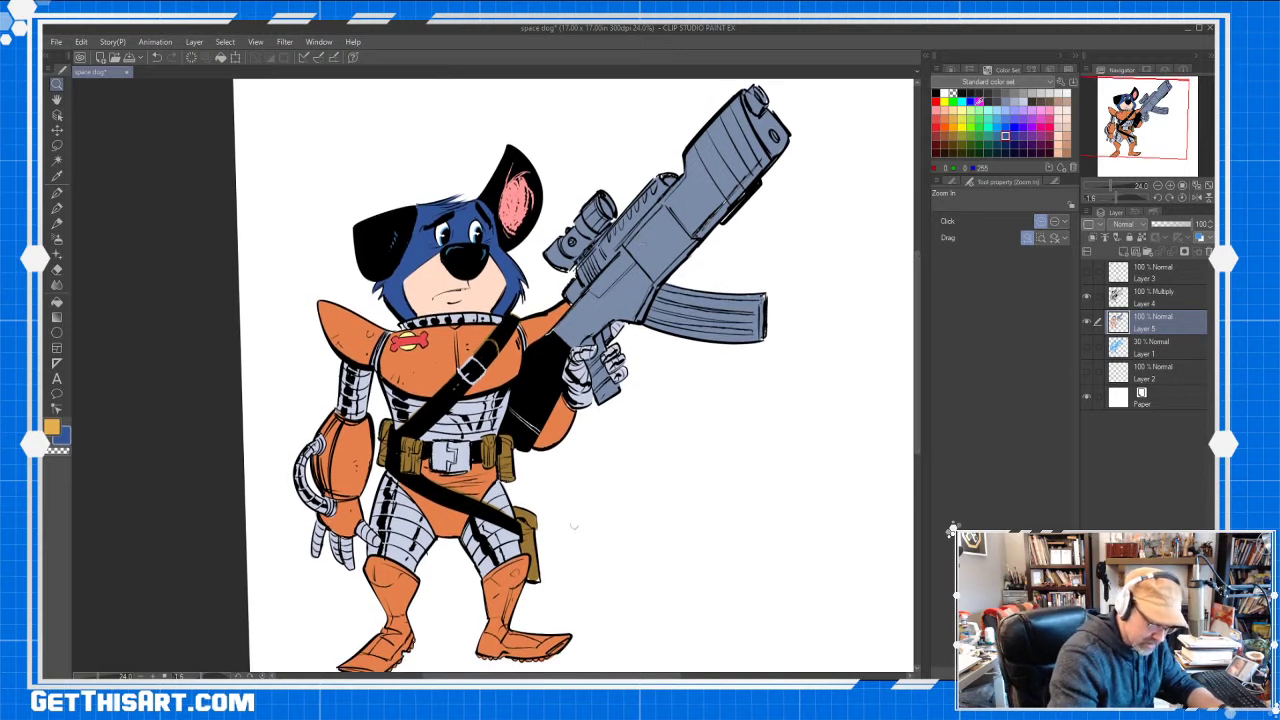
left_click(979, 118)
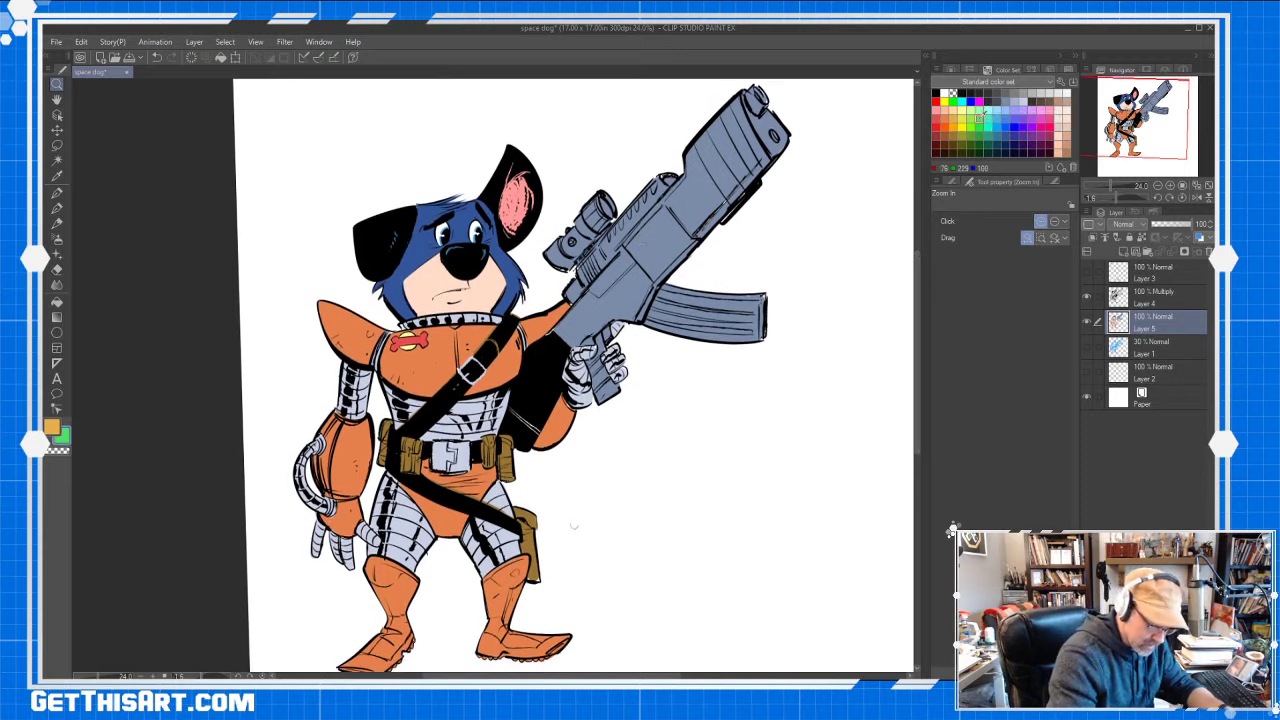
key("p")
left_click_drag(604, 200, 606, 206)
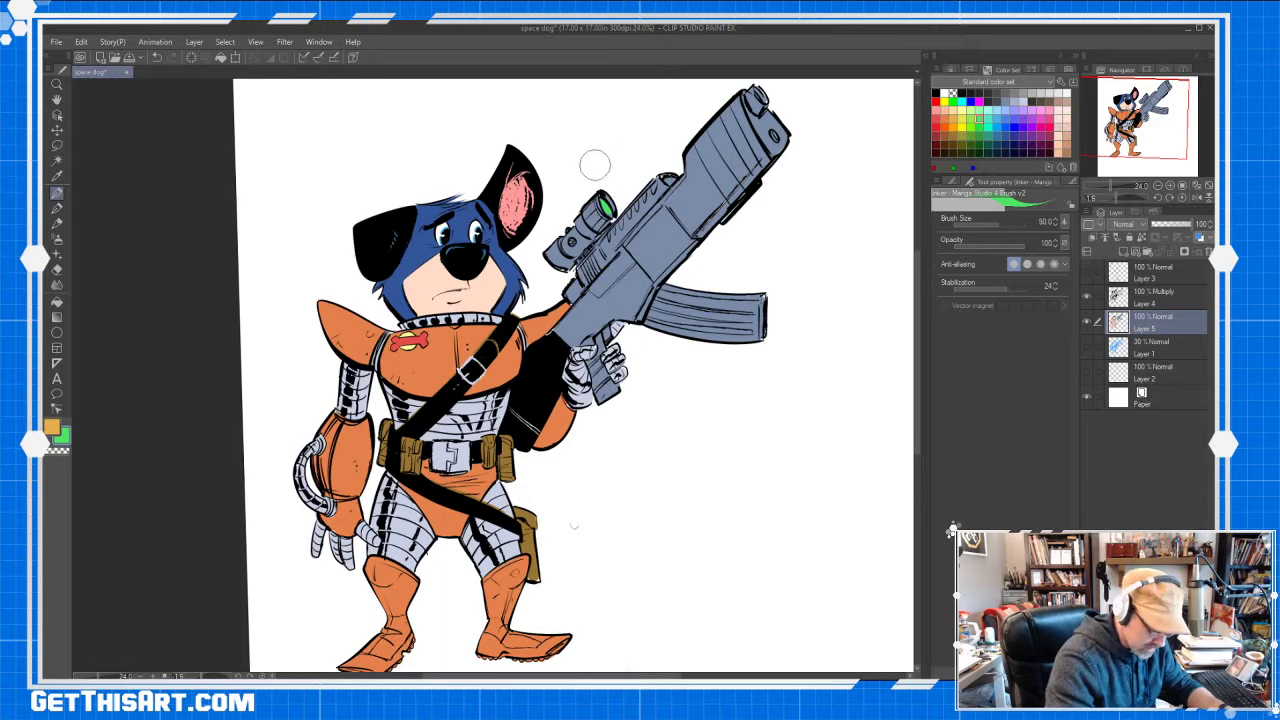
Lower the colour layer's opacity to 80%
left_click_drag(846, 171, 810, 265)
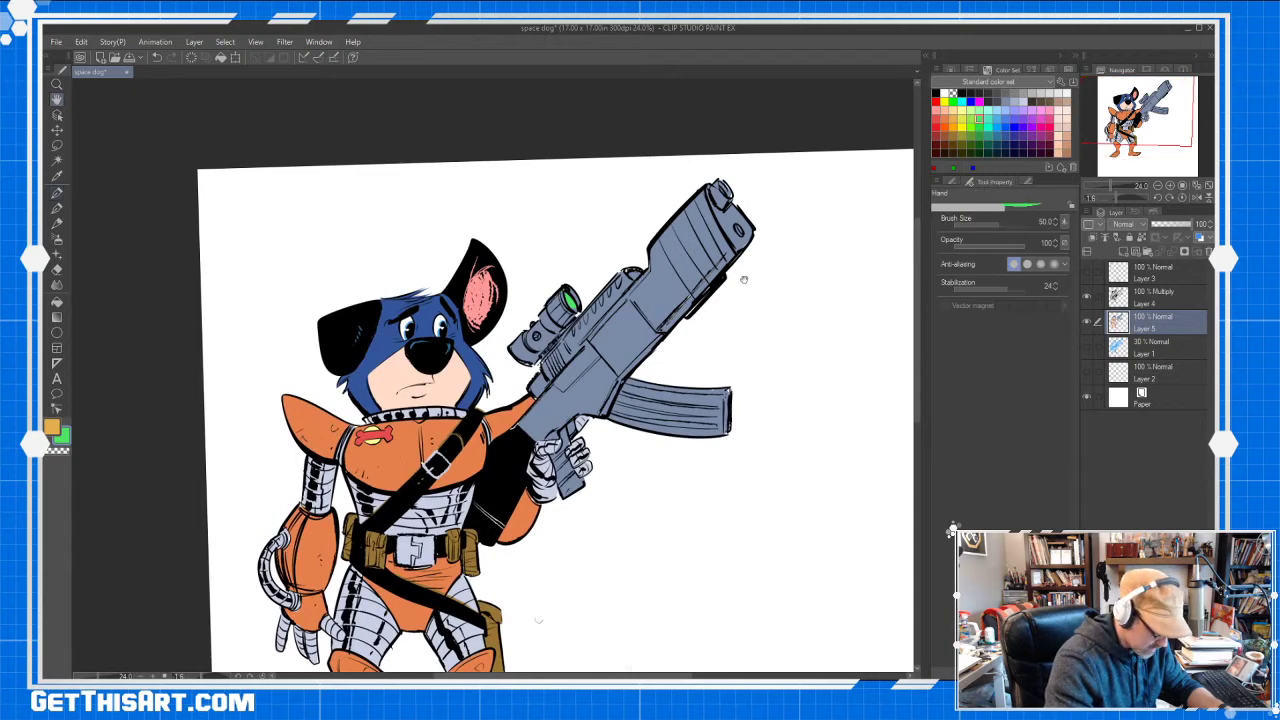
left_click_drag(746, 277, 763, 176)
left_click_drag(1180, 224, 1186, 227)
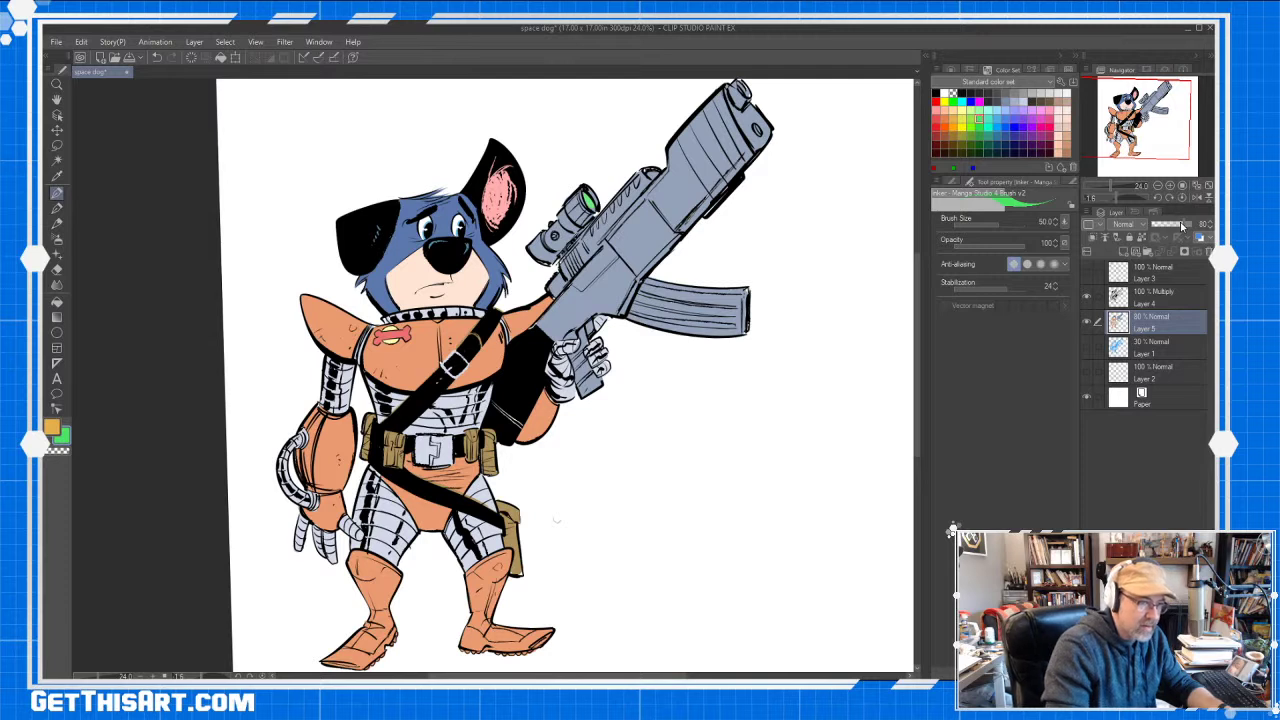
Add a new layer above the line art and paint a black eye patch with a strap over the eye nearer the drooping ear
left_click(1143, 298)
left_click(1121, 251)
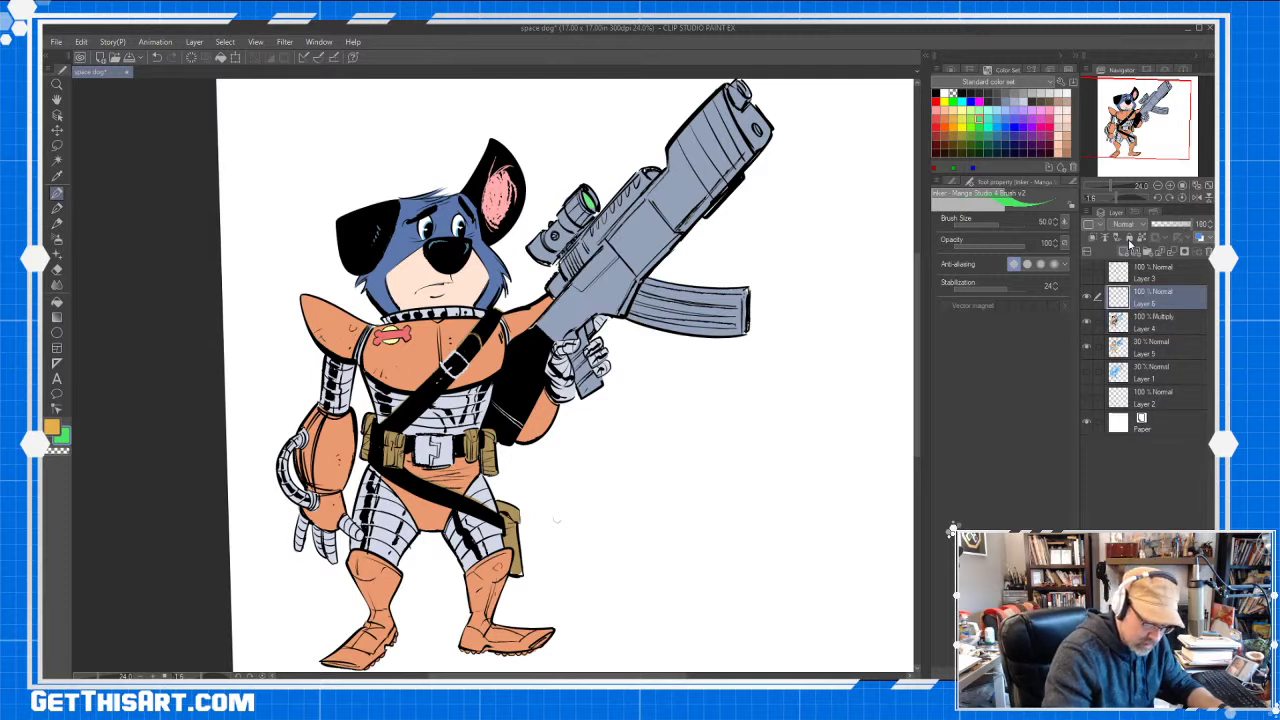
left_click(937, 93)
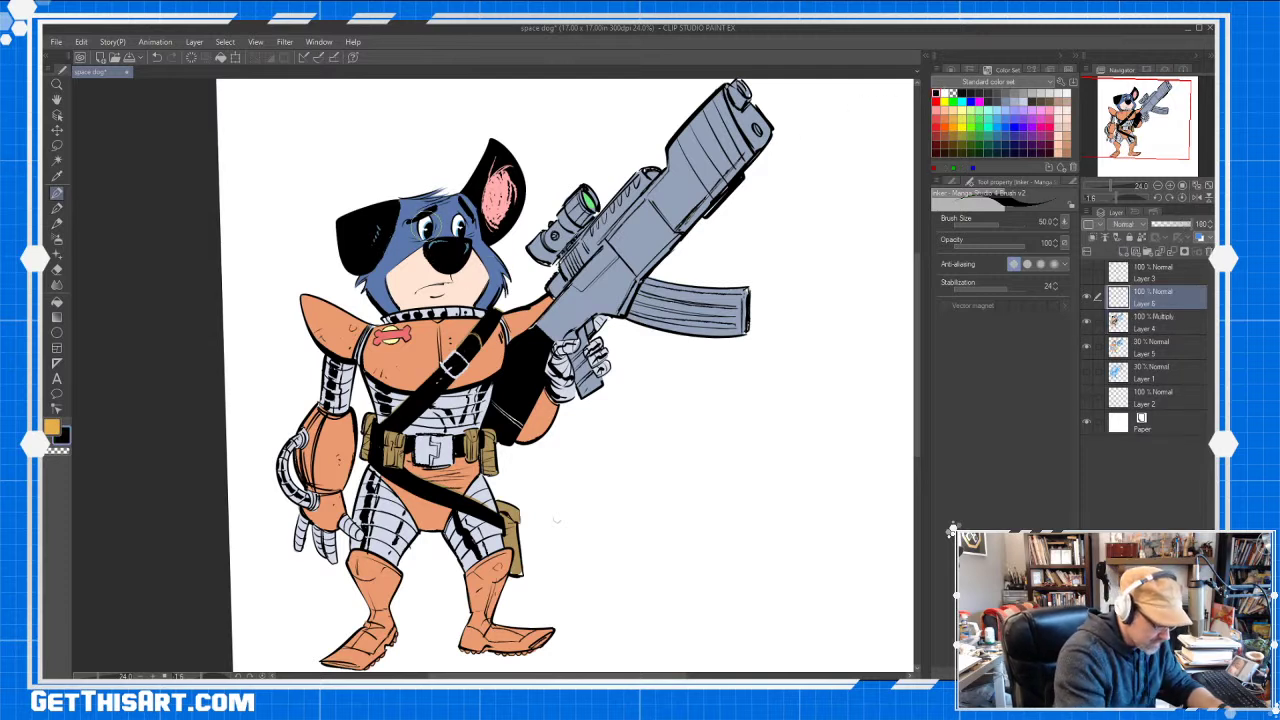
mouse_move(428, 226)
left_mouse_down()
mouse_move(461, 186)
mouse_move(420, 223)
left_mouse_up()
key("ctrl+z")
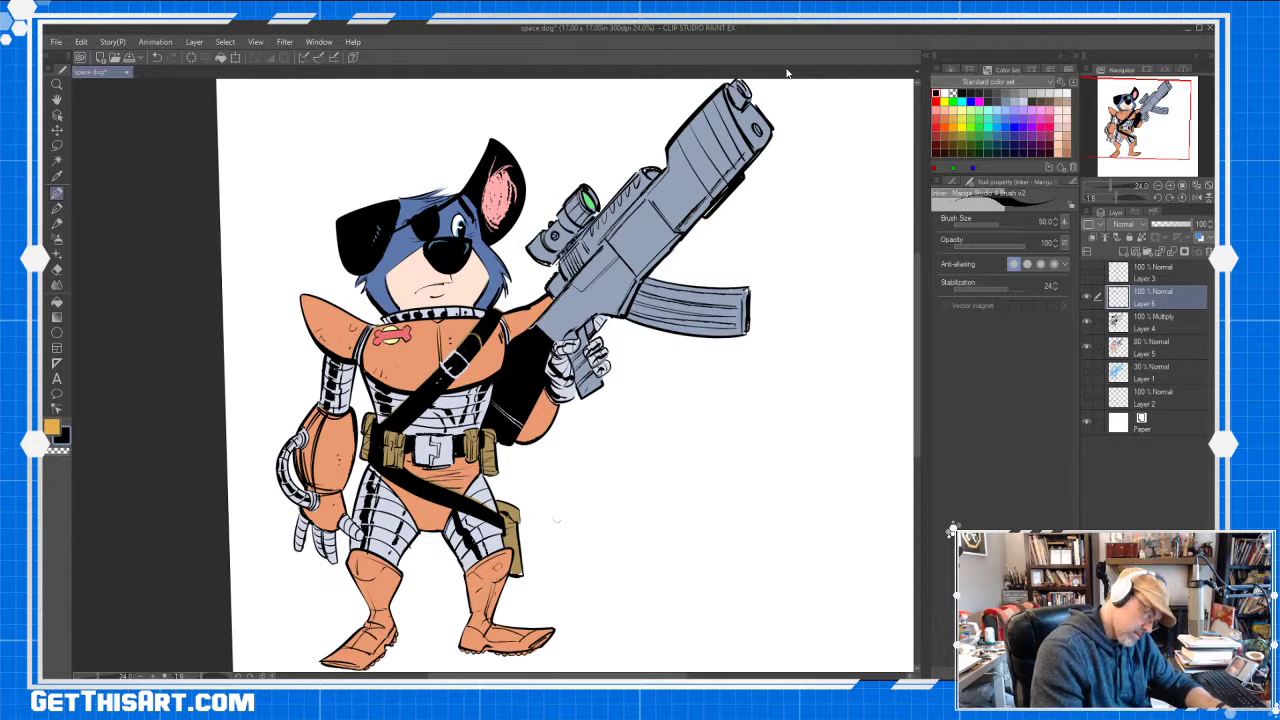
mouse_move(922, 266)
left_mouse_down()
mouse_move(920, 307)
mouse_move(919, 265)
mouse_move(920, 288)
left_mouse_up()
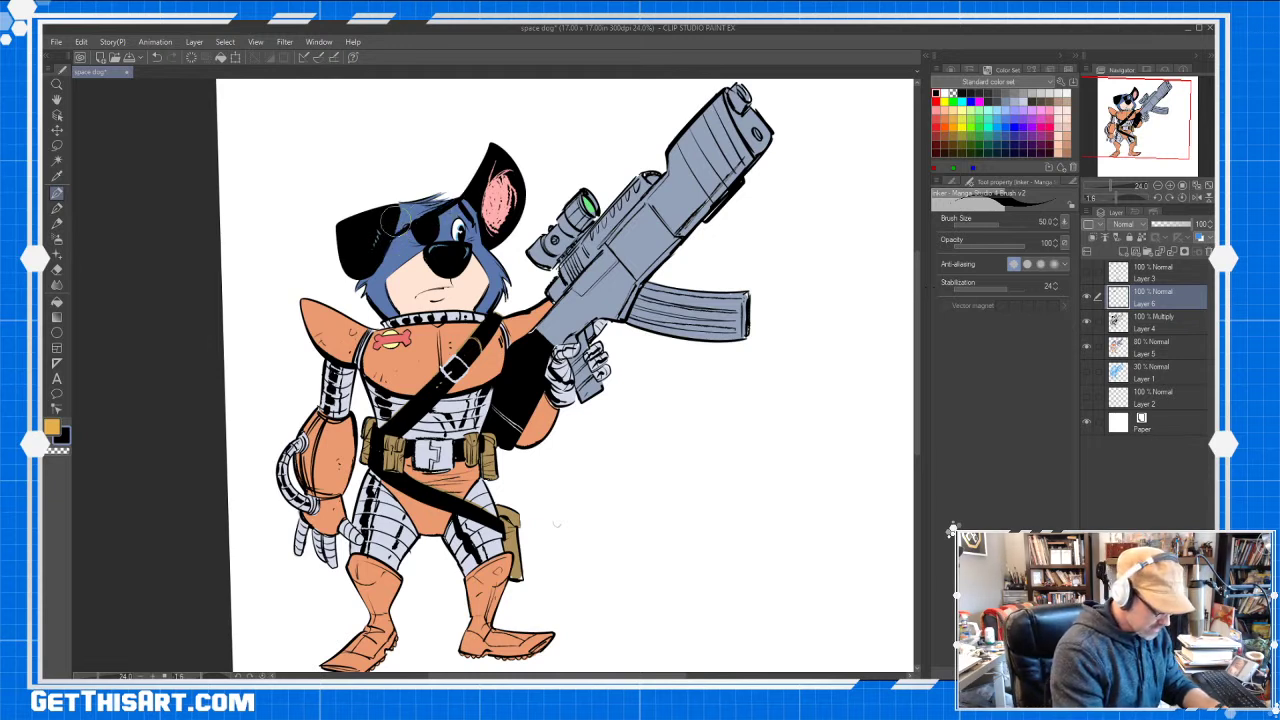
scroll(434, 230, "up", 4)
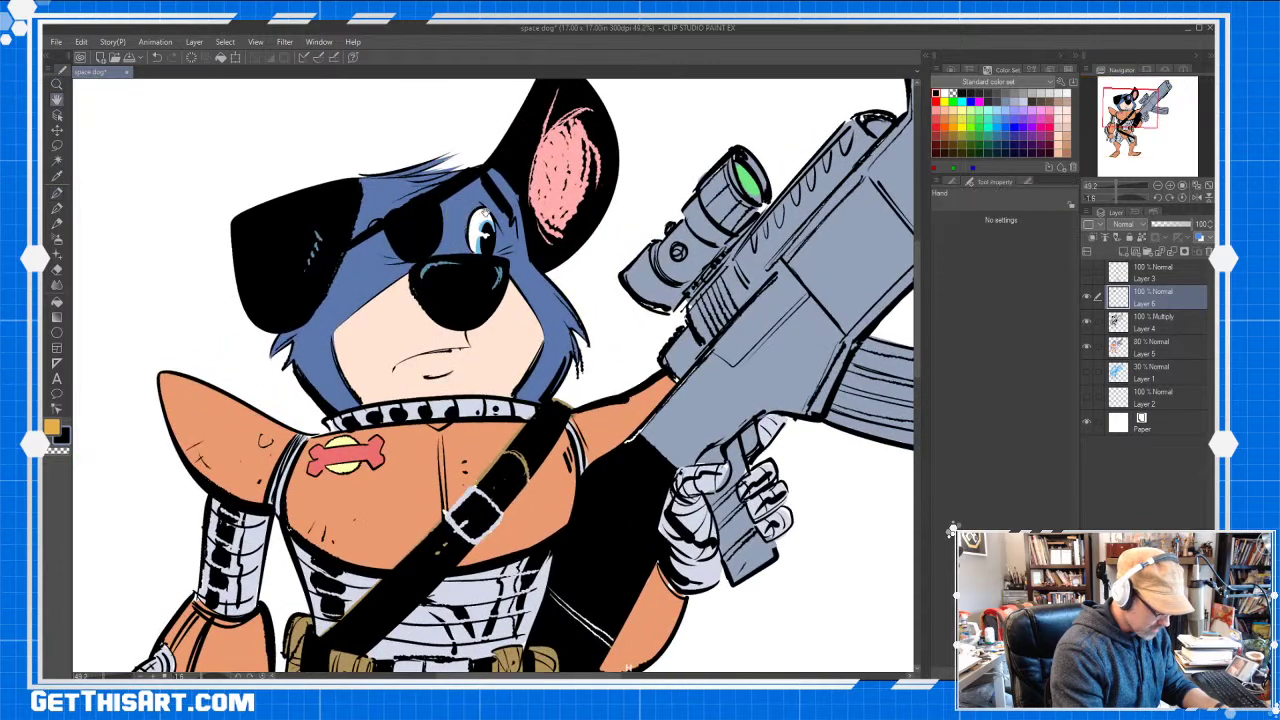
left_click_drag(483, 215, 473, 245)
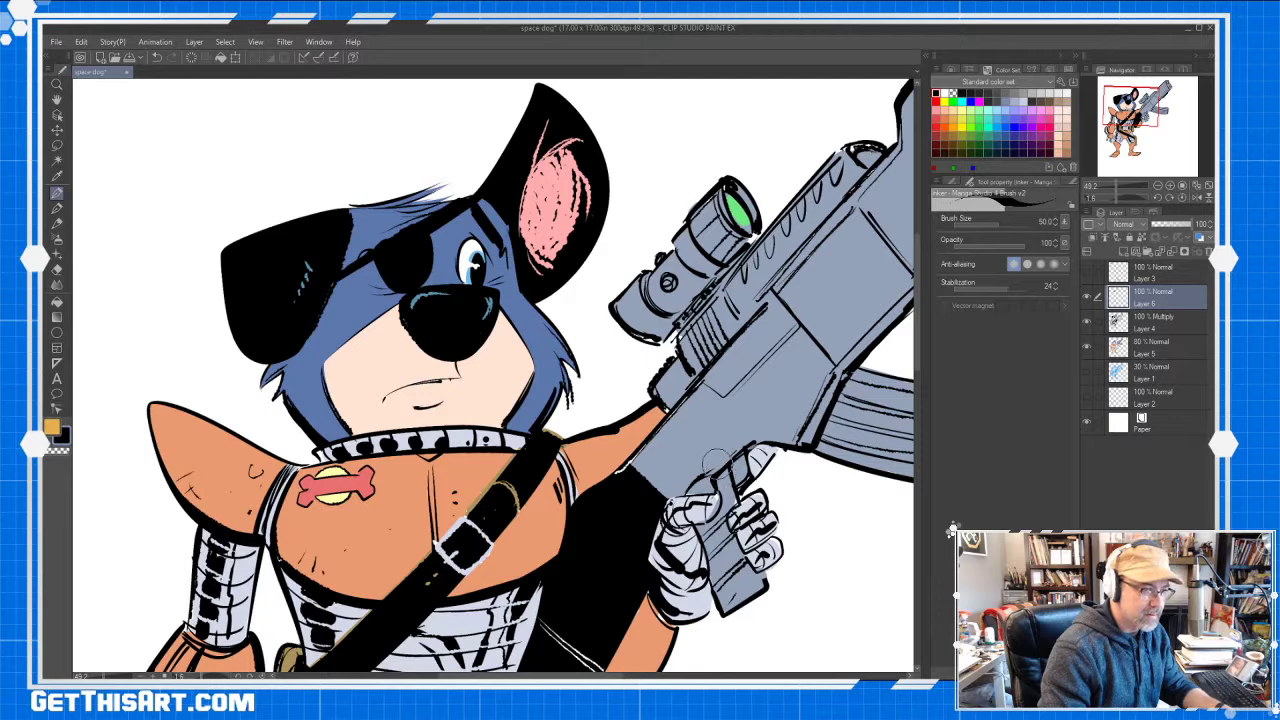
left_click_drag(720, 470, 658, 482)
On the colour layer, paint a round yellow smiley emblem with black eyes and mouth on the side of the rifle's body
scroll(673, 443, "down", 4)
key("ctrl+space")
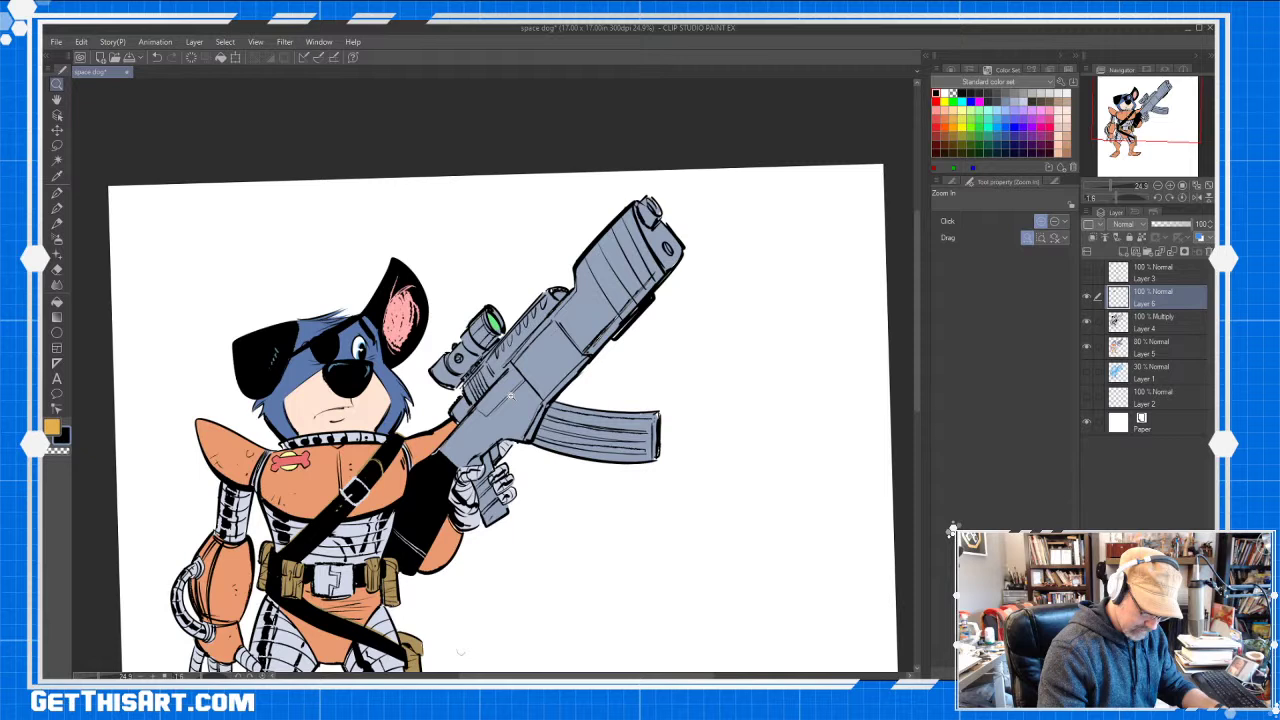
left_click(1164, 348)
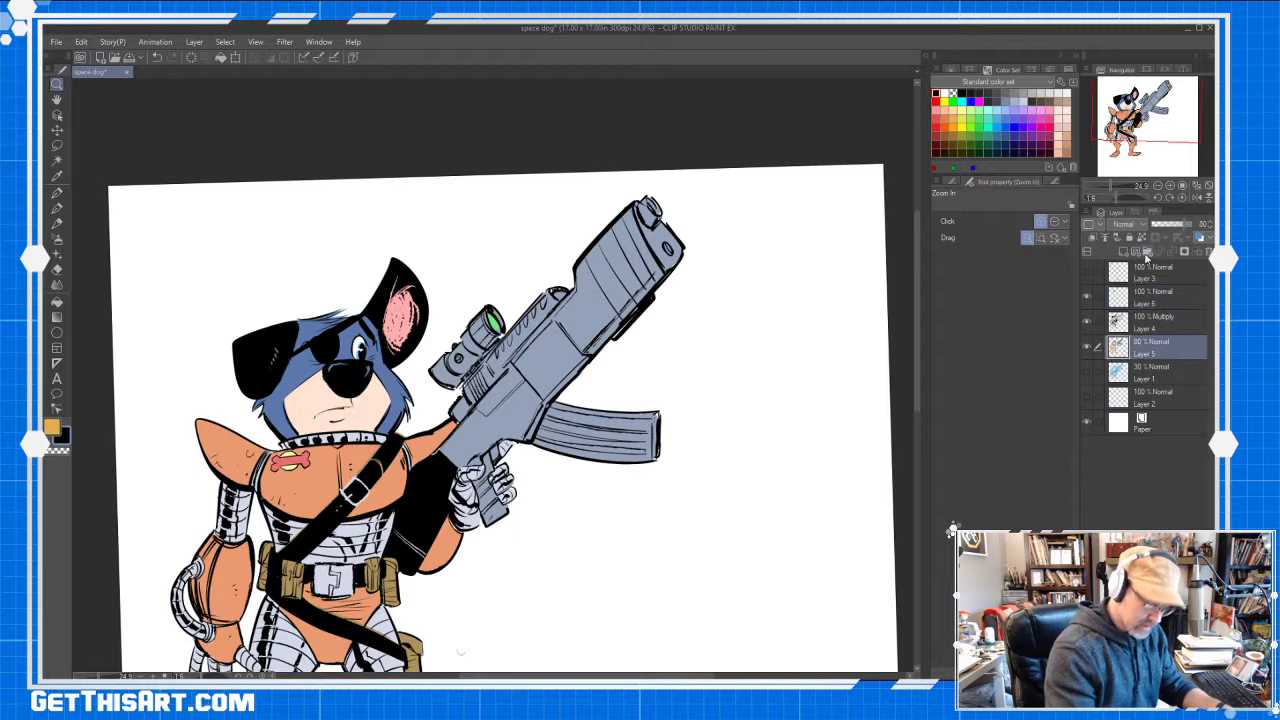
left_click(960, 117)
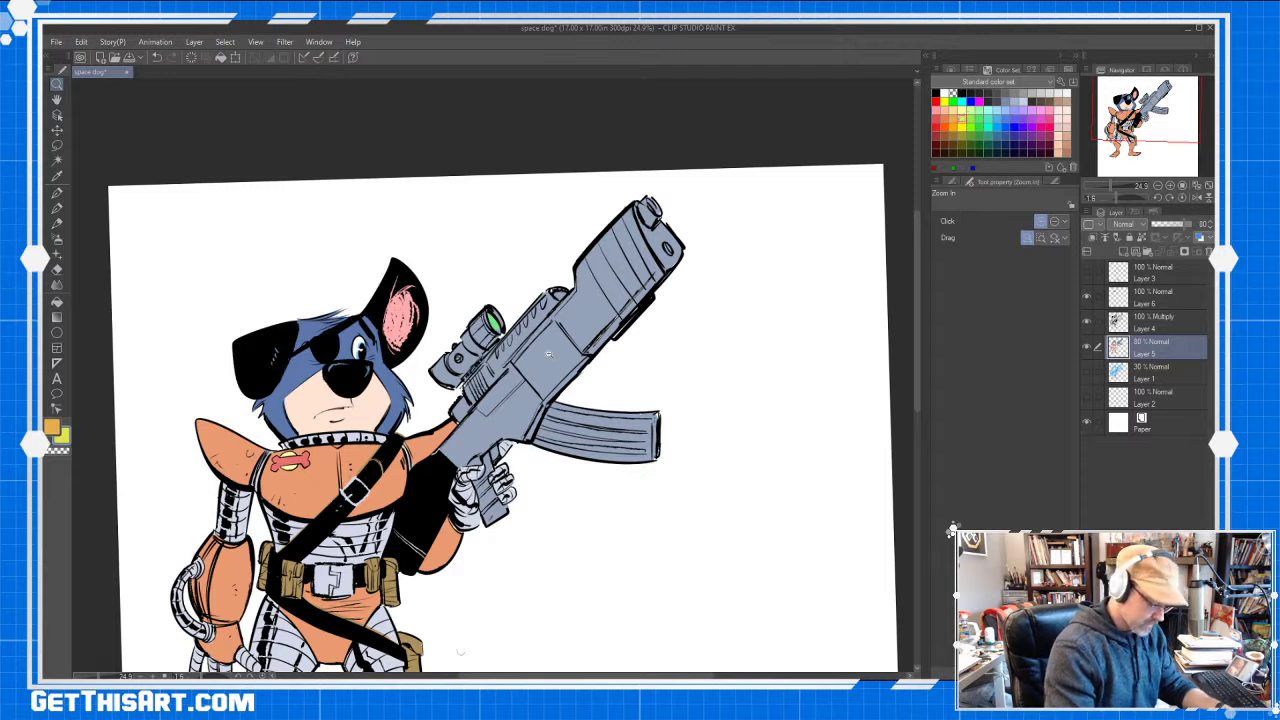
key("p")
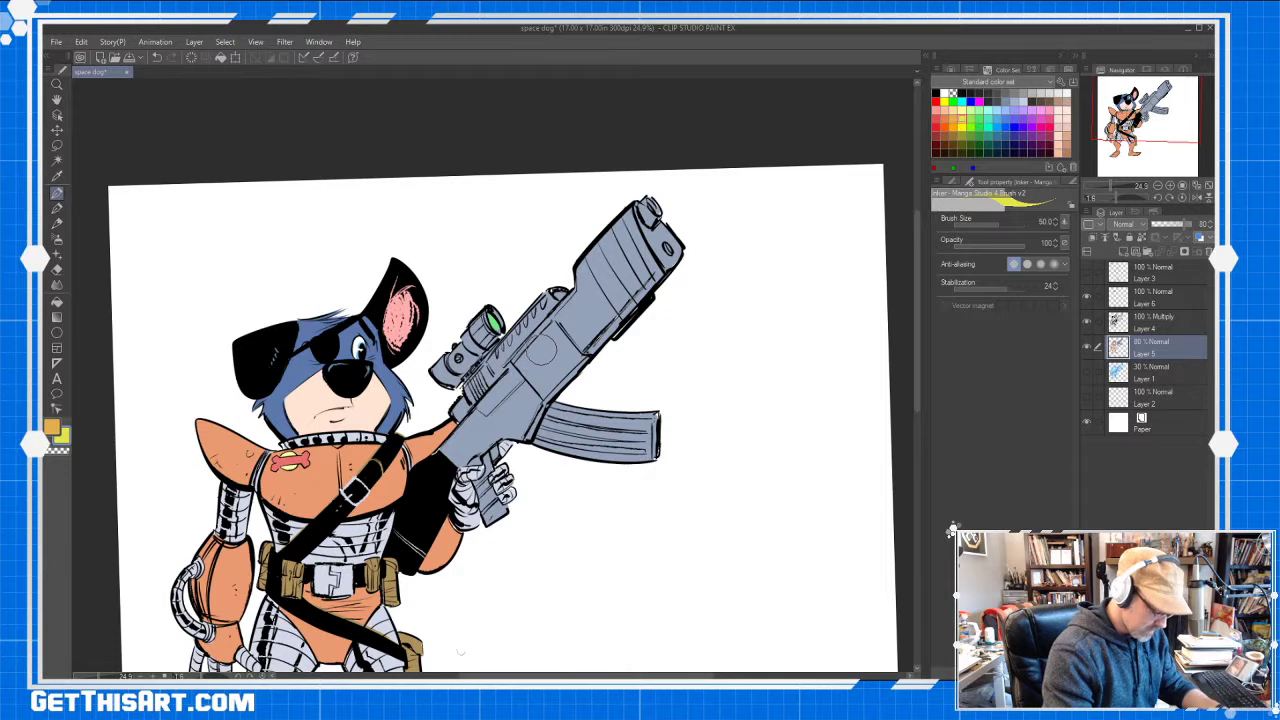
left_click_drag(545, 349, 544, 374)
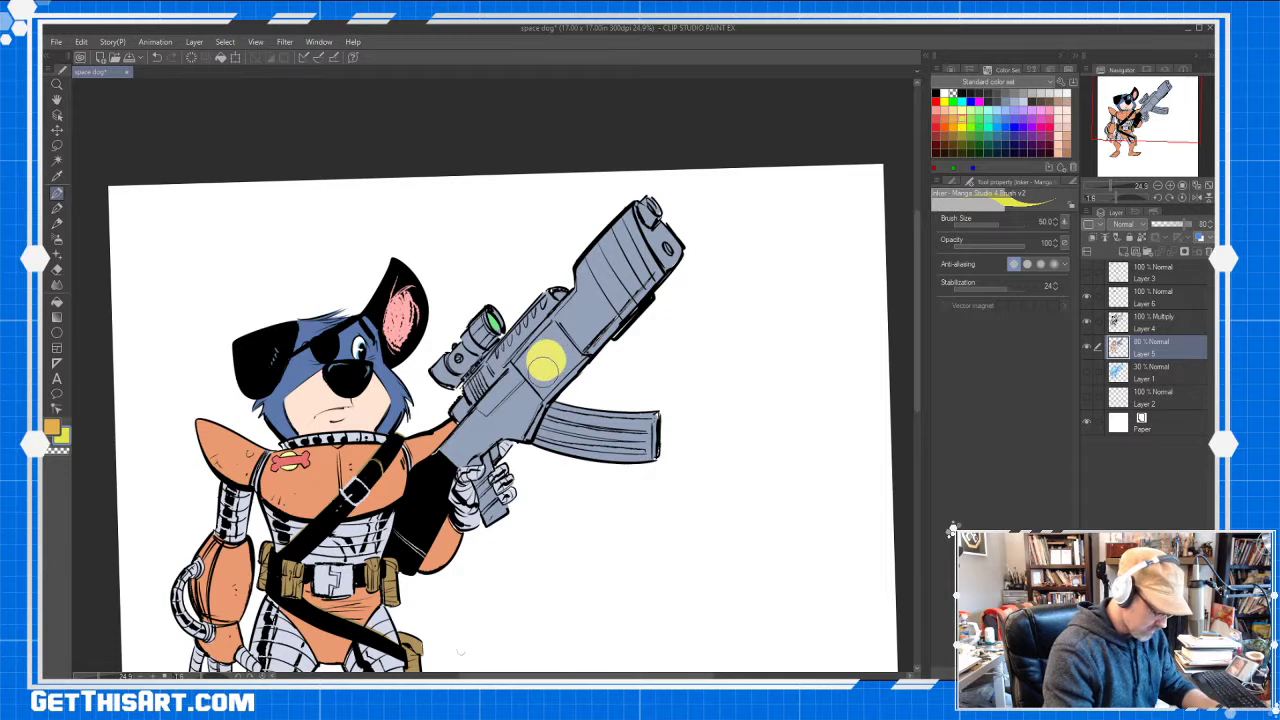
left_click(937, 93)
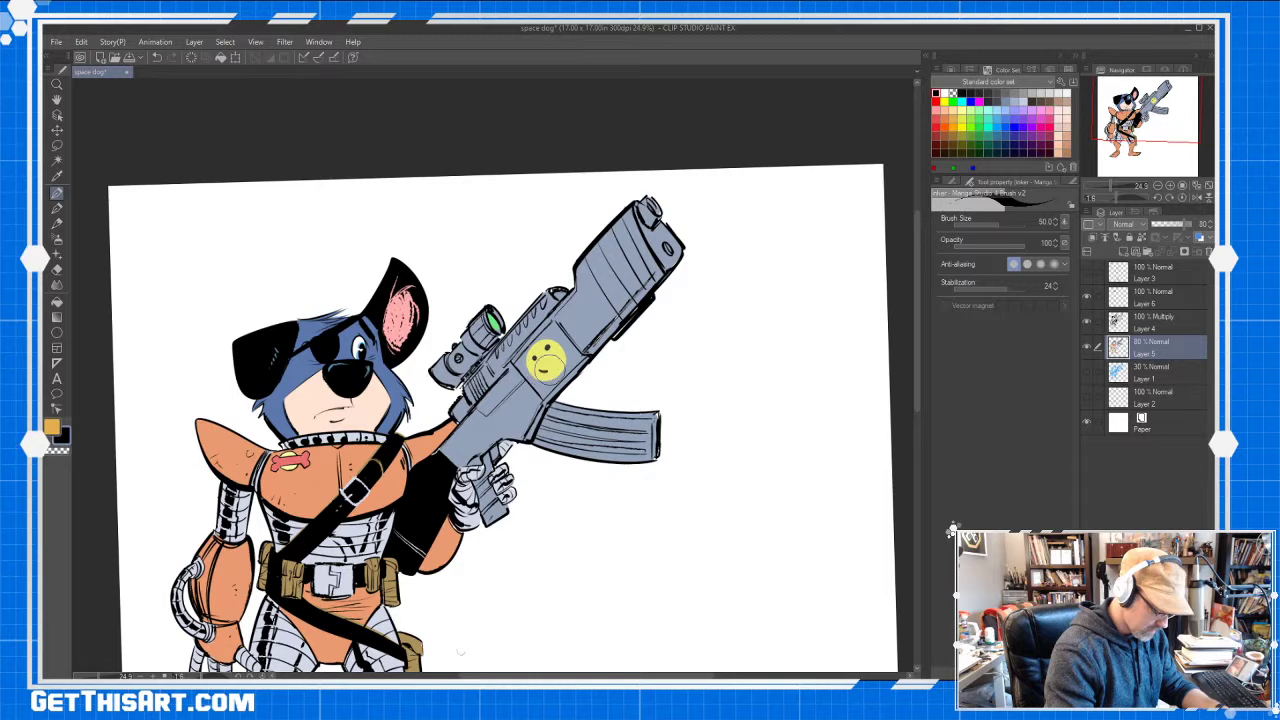
key("ctrl+space")
left_click_drag(823, 214, 770, 275)
key("space")
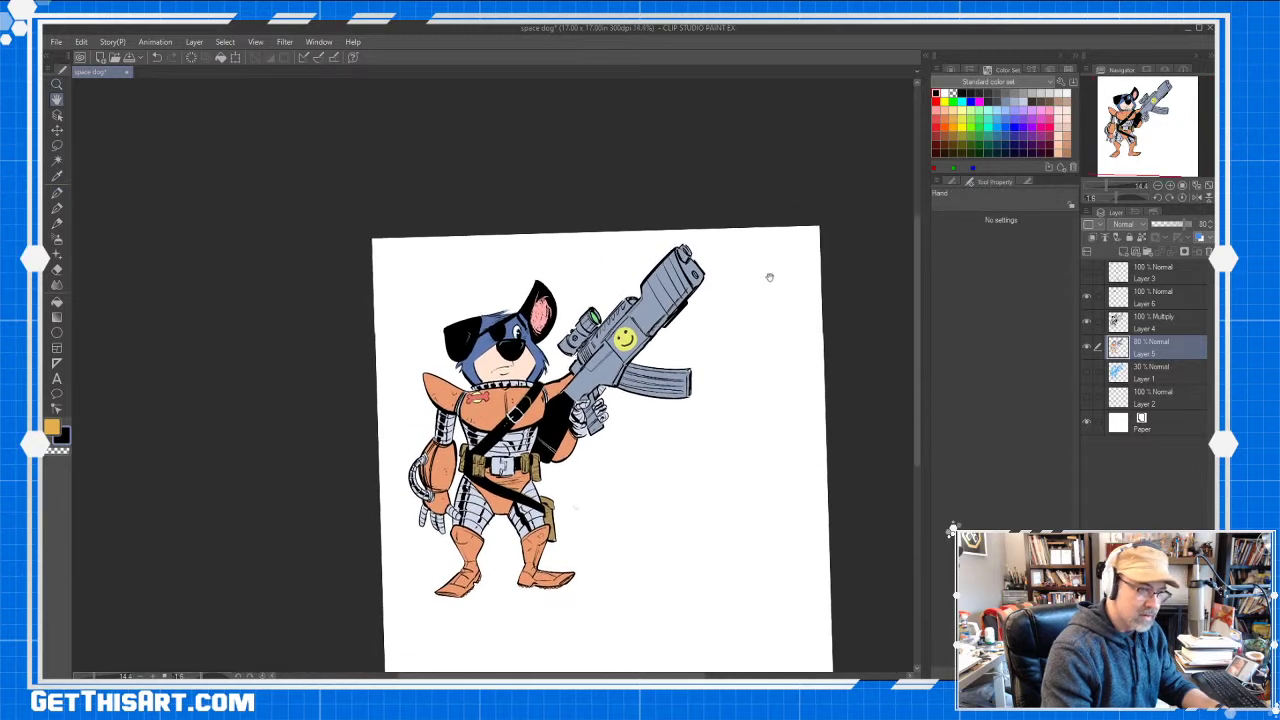
left_click_drag(769, 275, 765, 290)
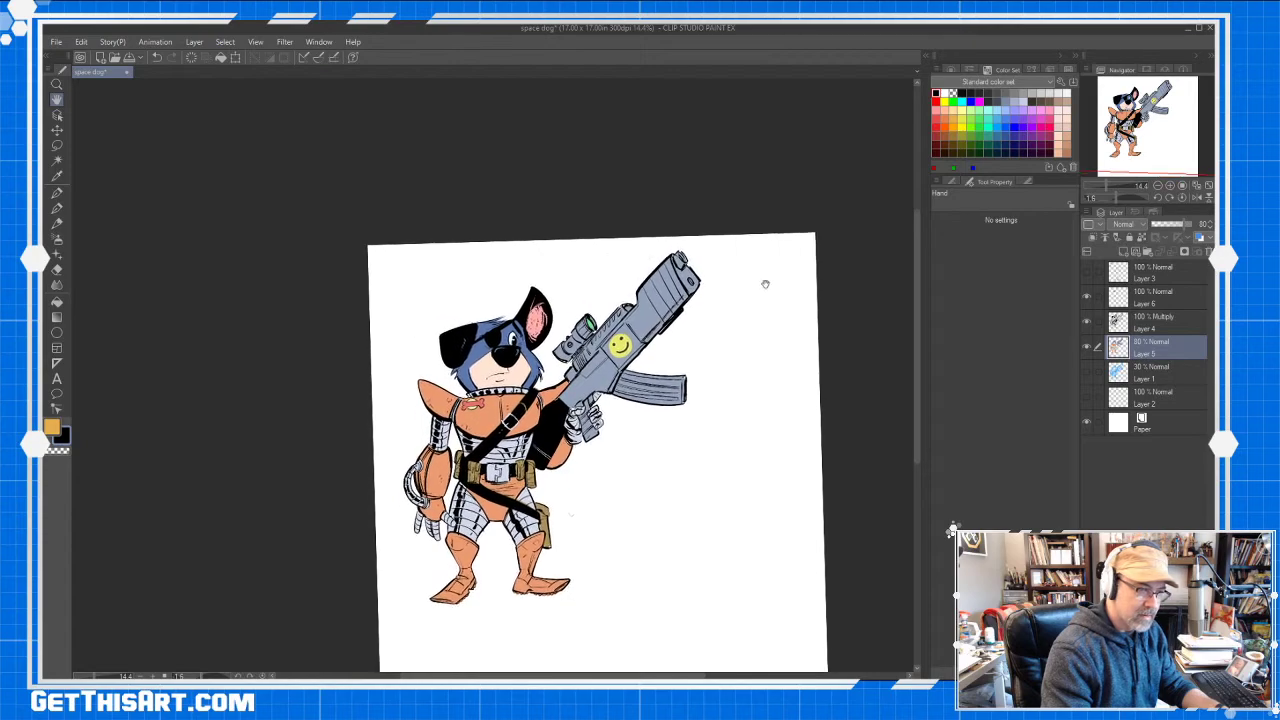
Chip away the edges of the yellow smiley with small grey-blue brush marks so the emblem looks worn
key("slash")
left_click(644, 316)
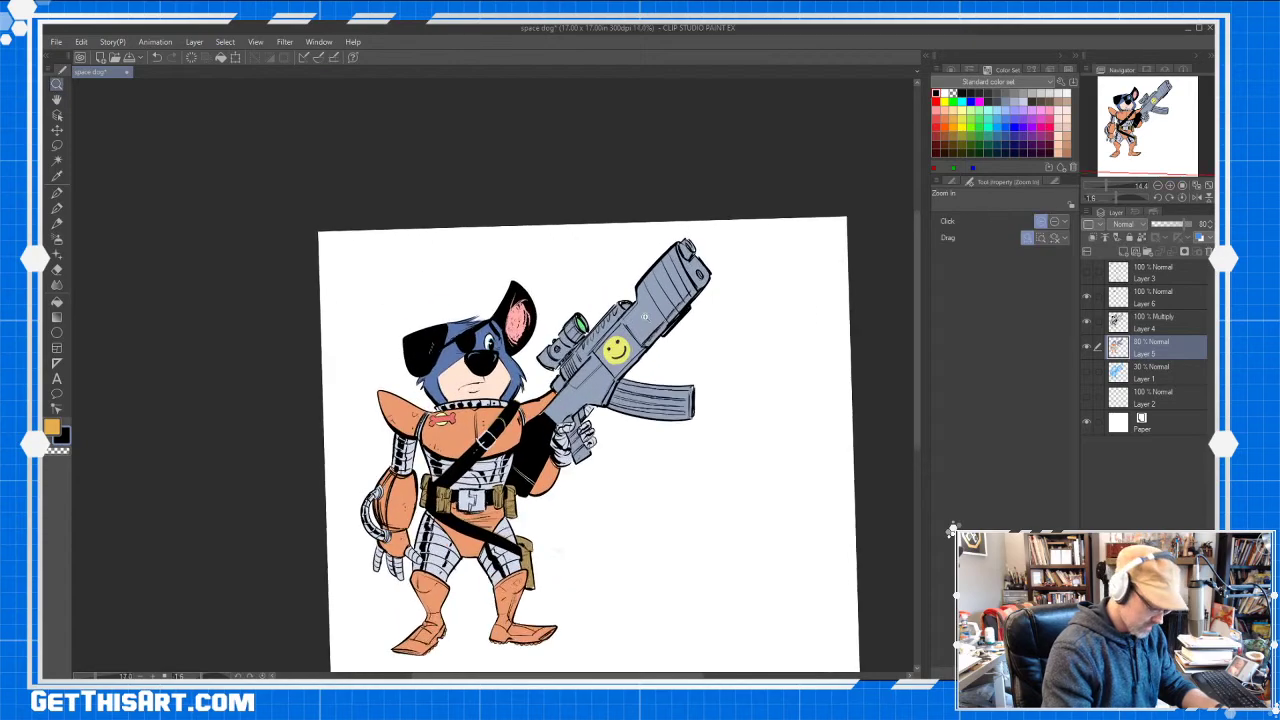
left_click_drag(645, 316, 662, 296)
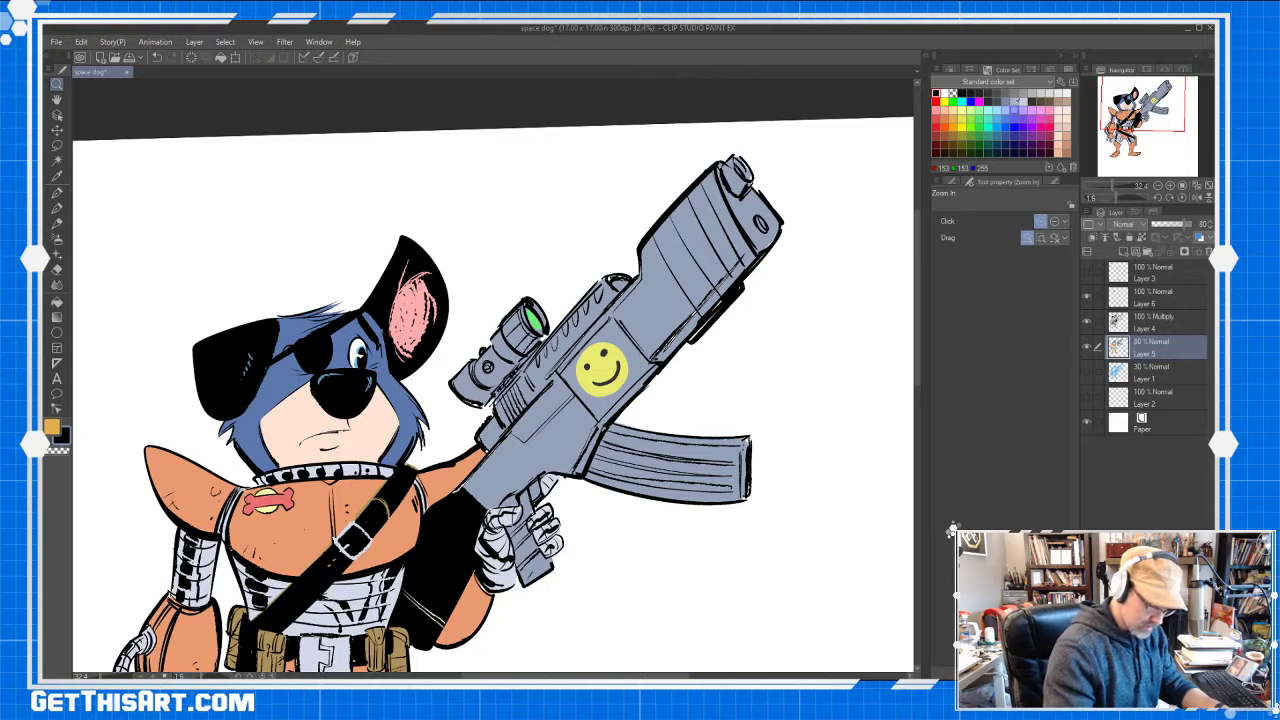
key("p")
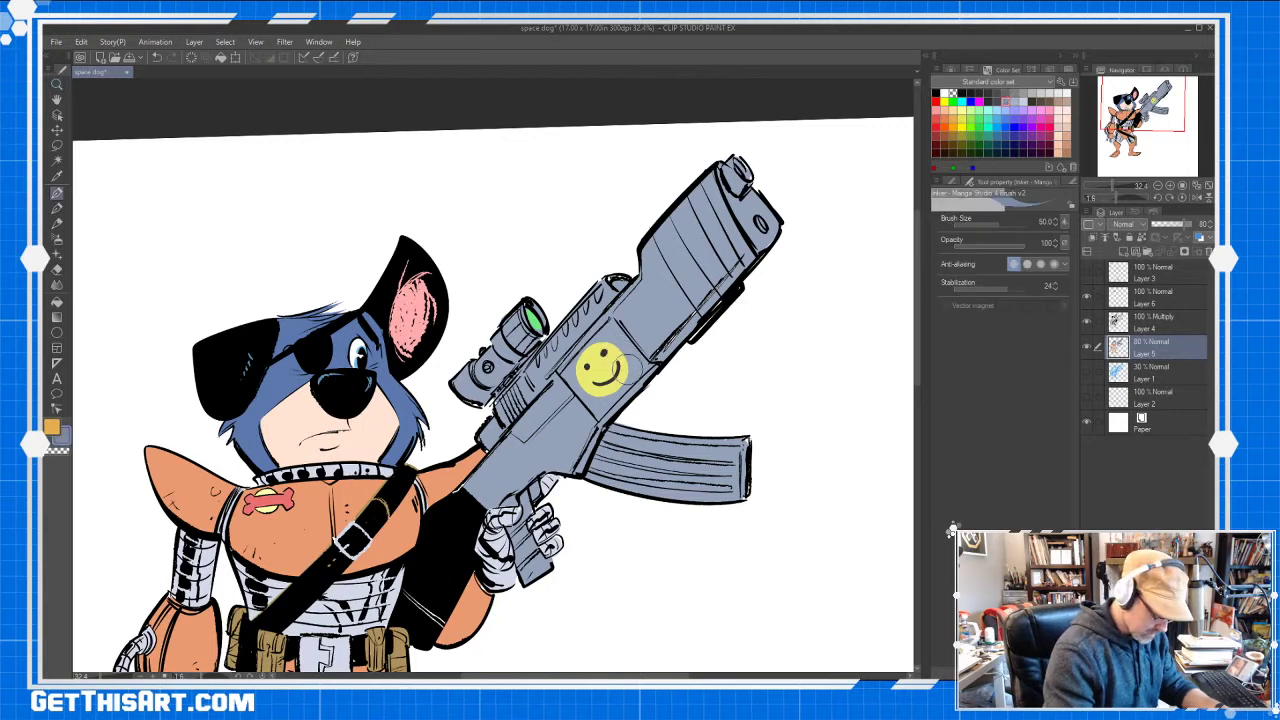
mouse_move(632, 372)
left_mouse_down()
mouse_move(610, 402)
mouse_move(580, 388)
mouse_move(596, 394)
left_mouse_up()
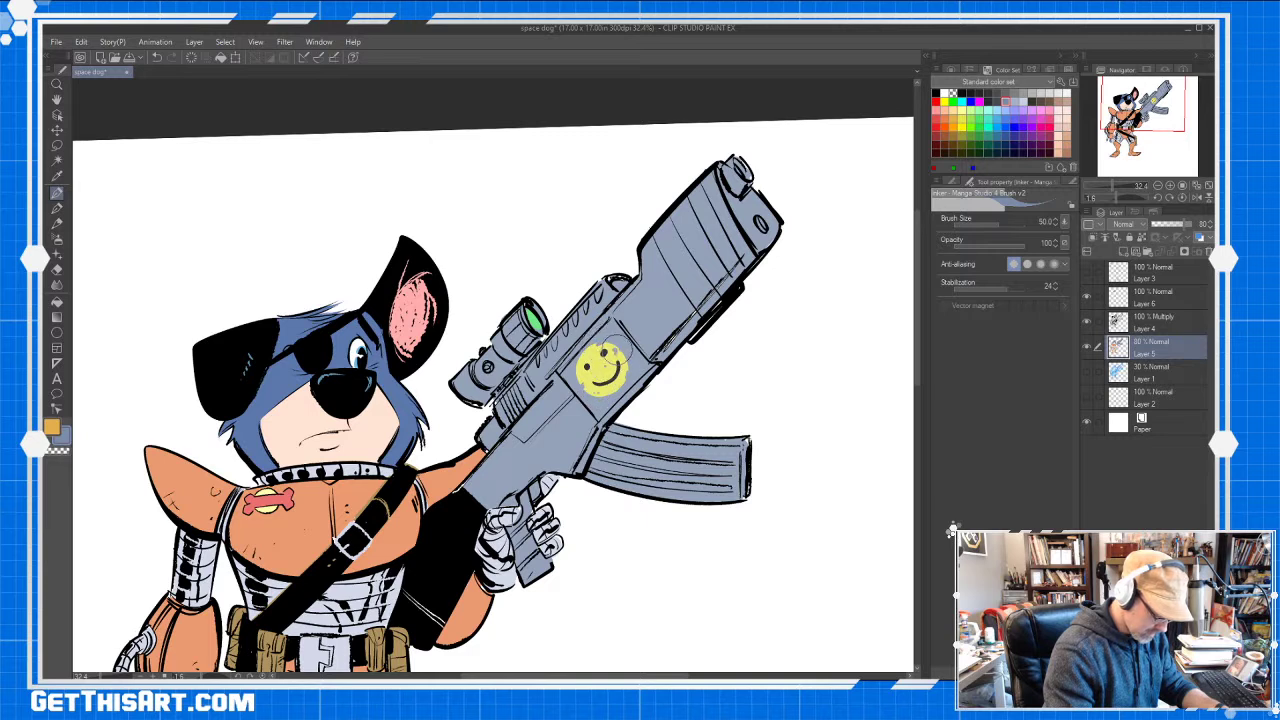
mouse_move(617, 350)
left_mouse_down()
mouse_move(604, 386)
mouse_move(598, 352)
mouse_move(614, 314)
mouse_move(592, 373)
left_mouse_up()
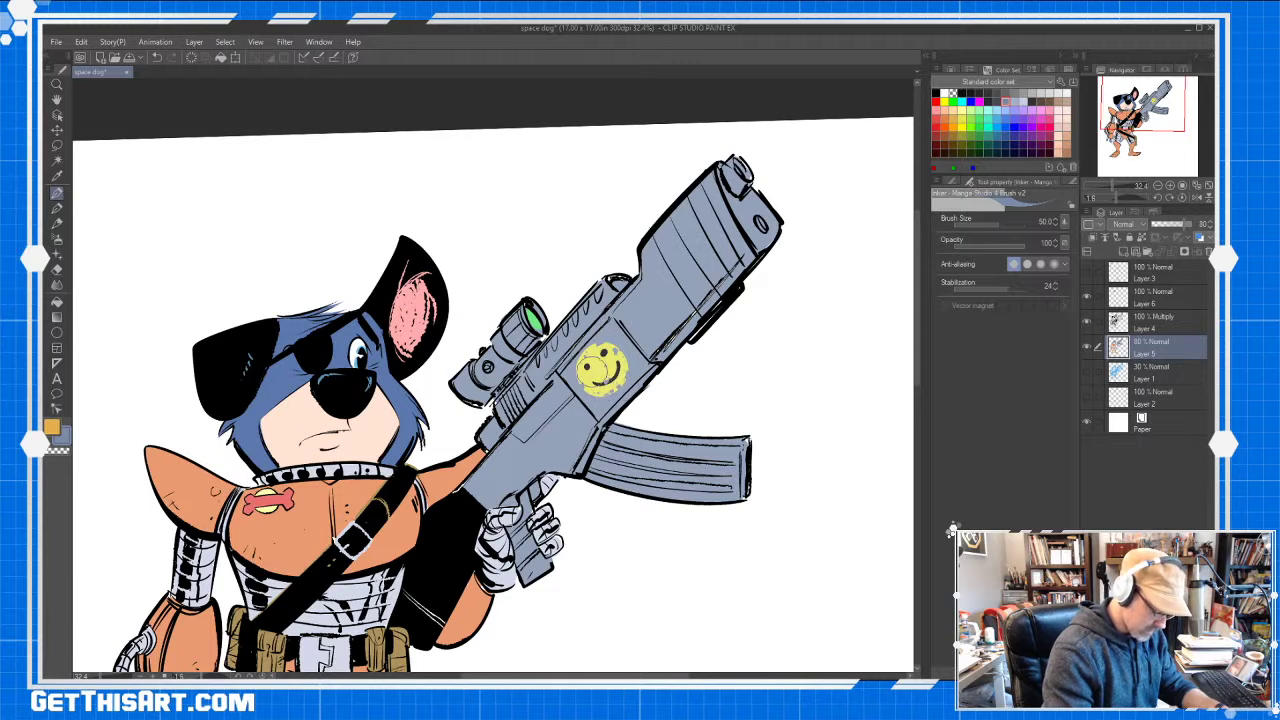
key("ctrl+space")
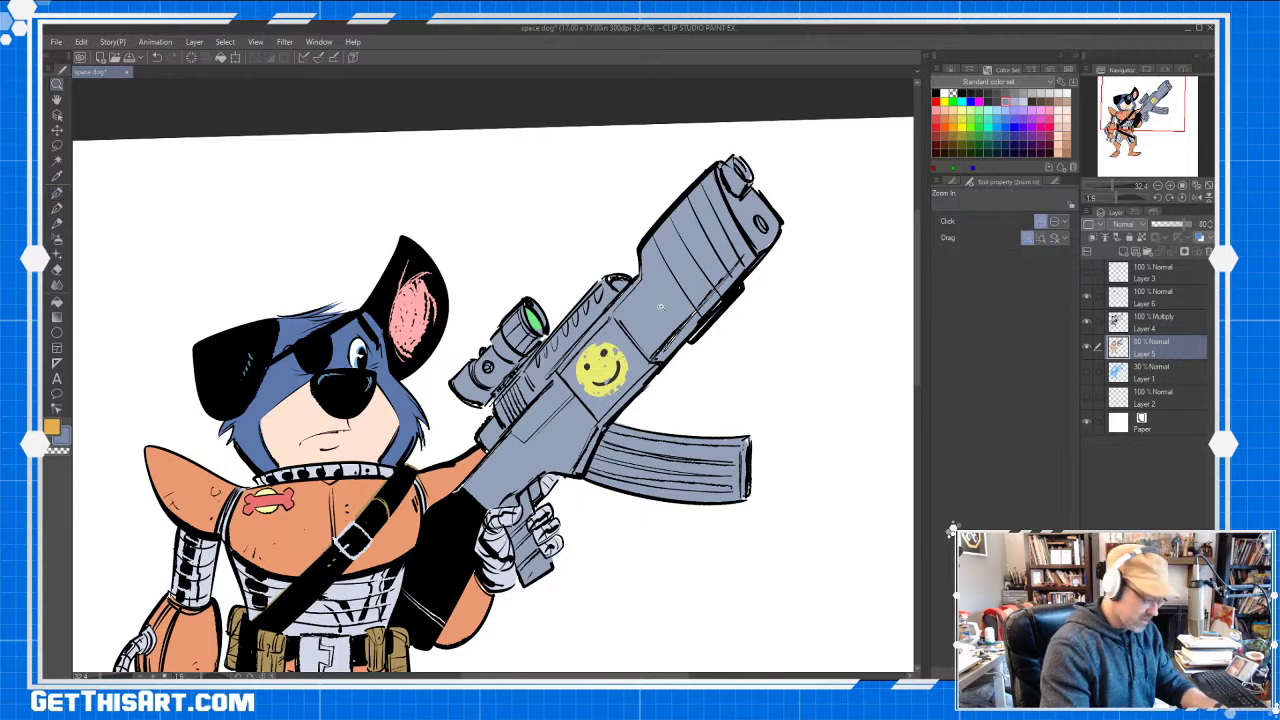
View the whole coloured figure and save the drawing
left_click_drag(662, 304, 751, 329)
key("space")
key("ctrl+space")
key("space")
key("/")
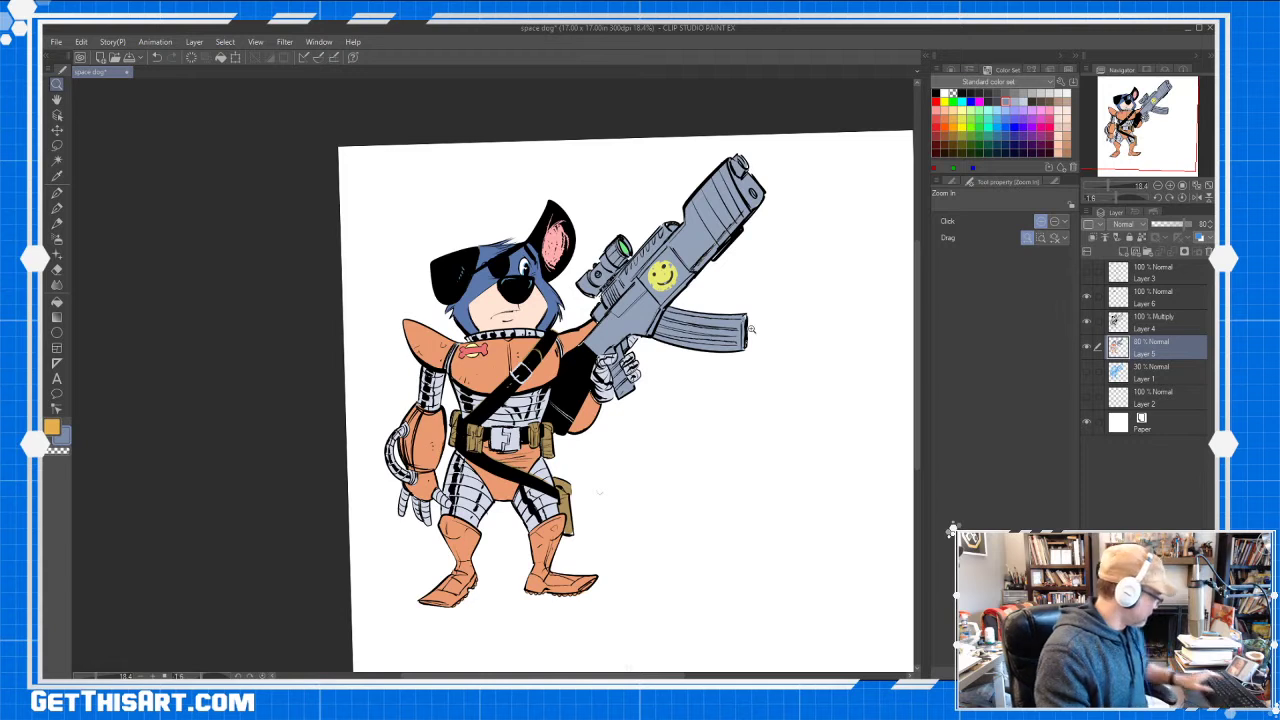
key("ctrl+s")
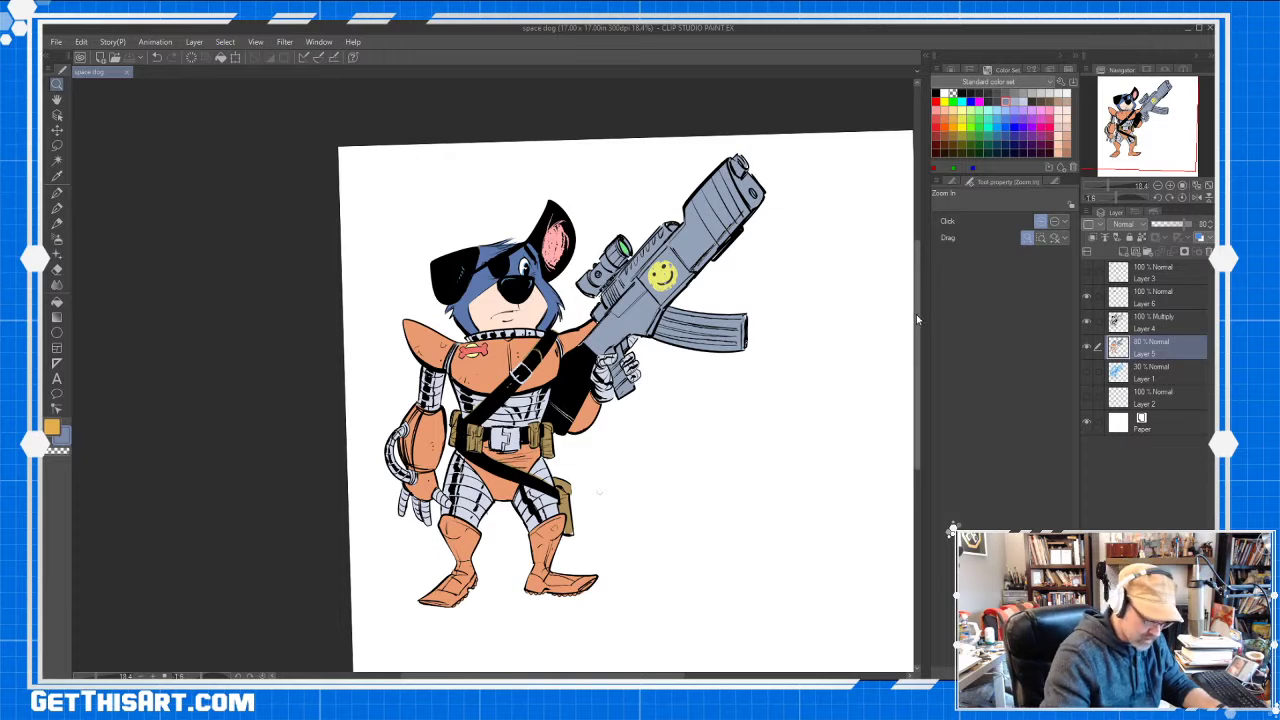
Turn on the fill's Apply to connected pixels only option and fill the rifle's front barrel sections with a lighter grey-blue
left_click_drag(916, 314, 917, 350)
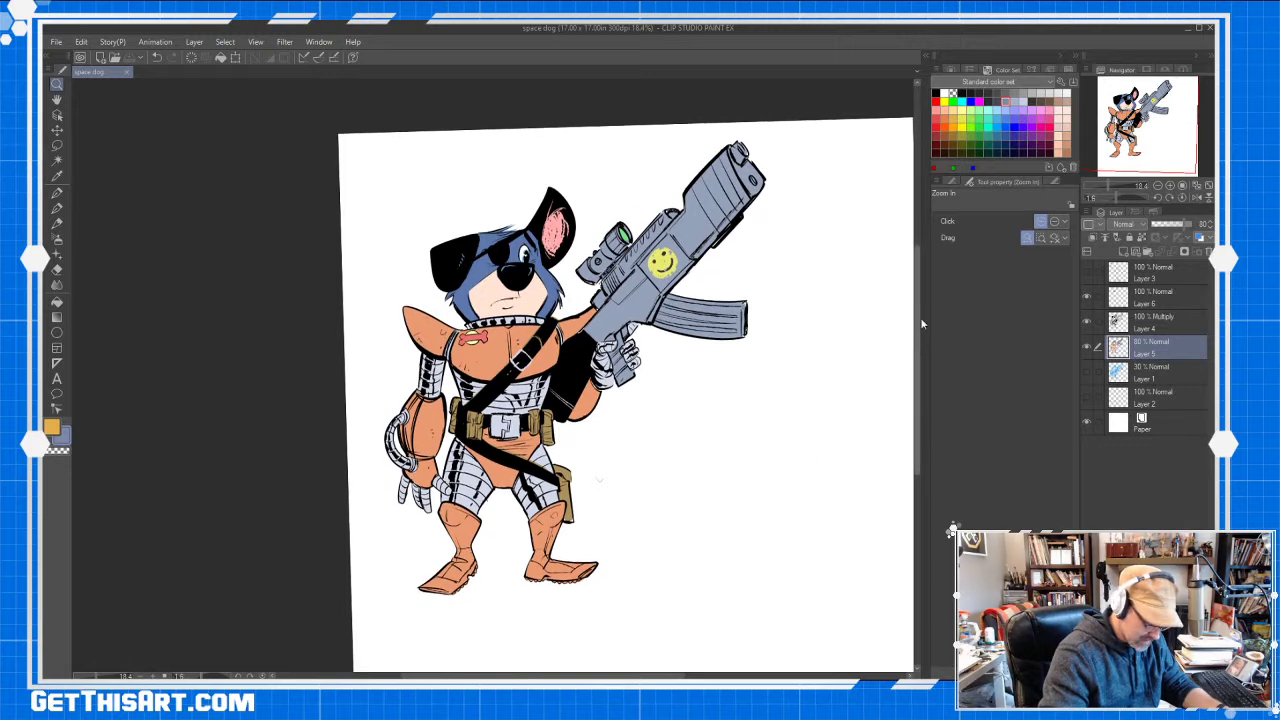
key("space")
left_click_drag(711, 392, 671, 506)
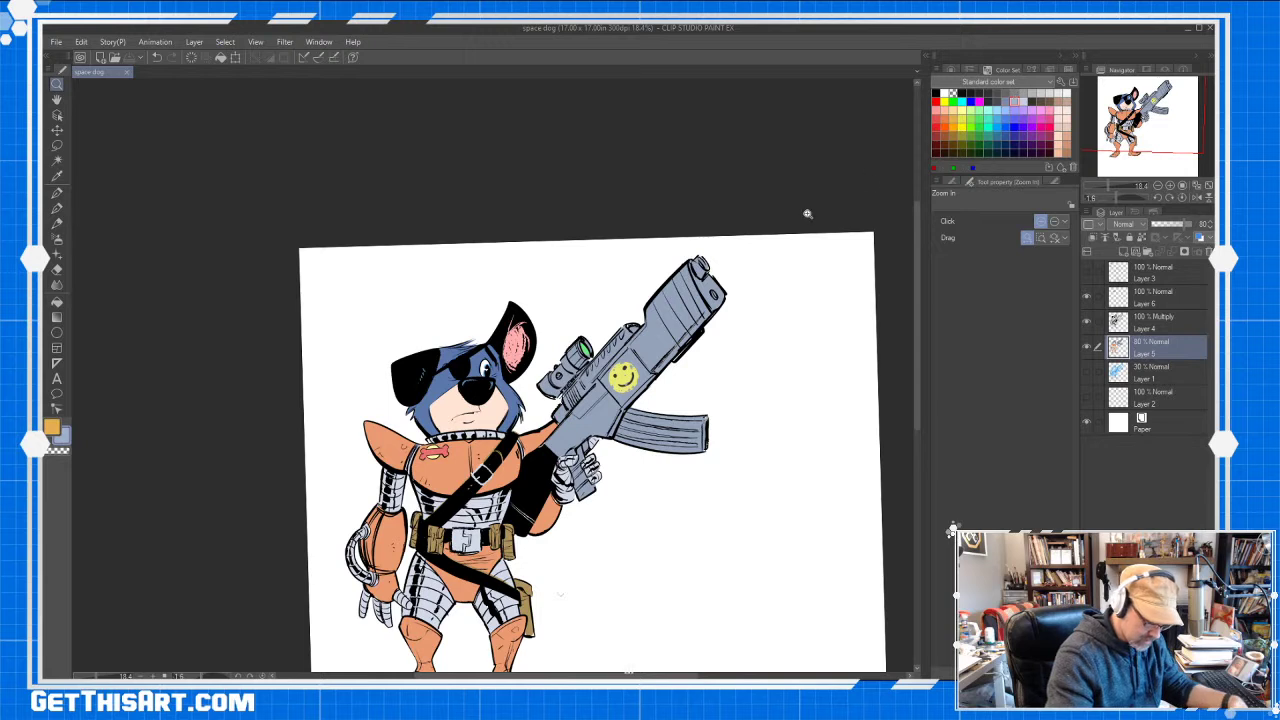
key("g")
left_click(679, 312)
key("ctrl+z")
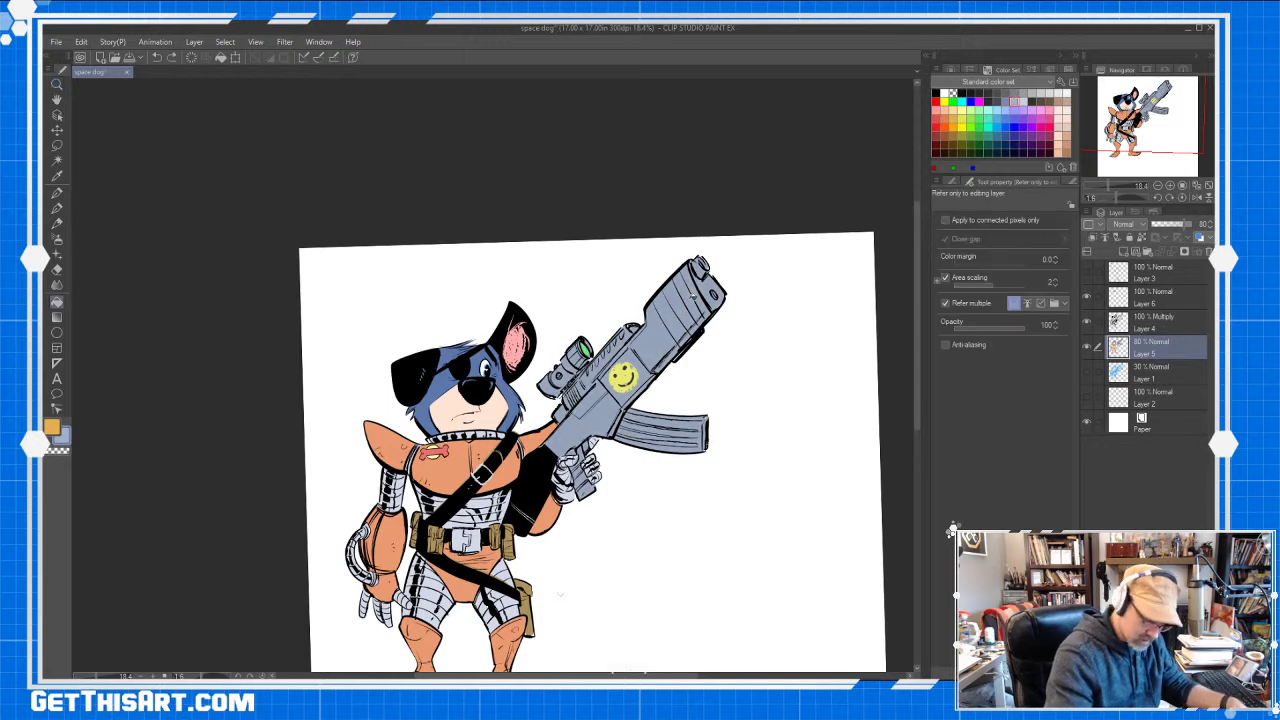
left_click(987, 221)
left_click(689, 297)
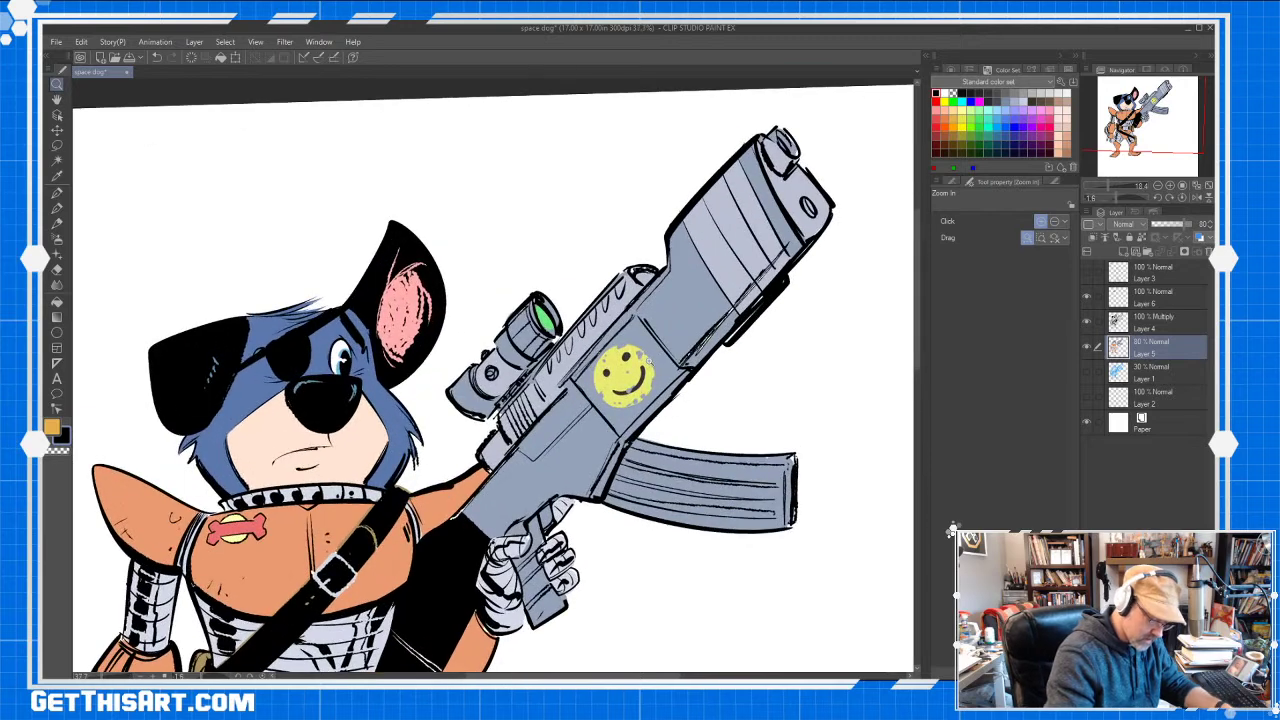
Dab small black chips around the rim of the rifle's smiley emblem and check the figure
key("p")
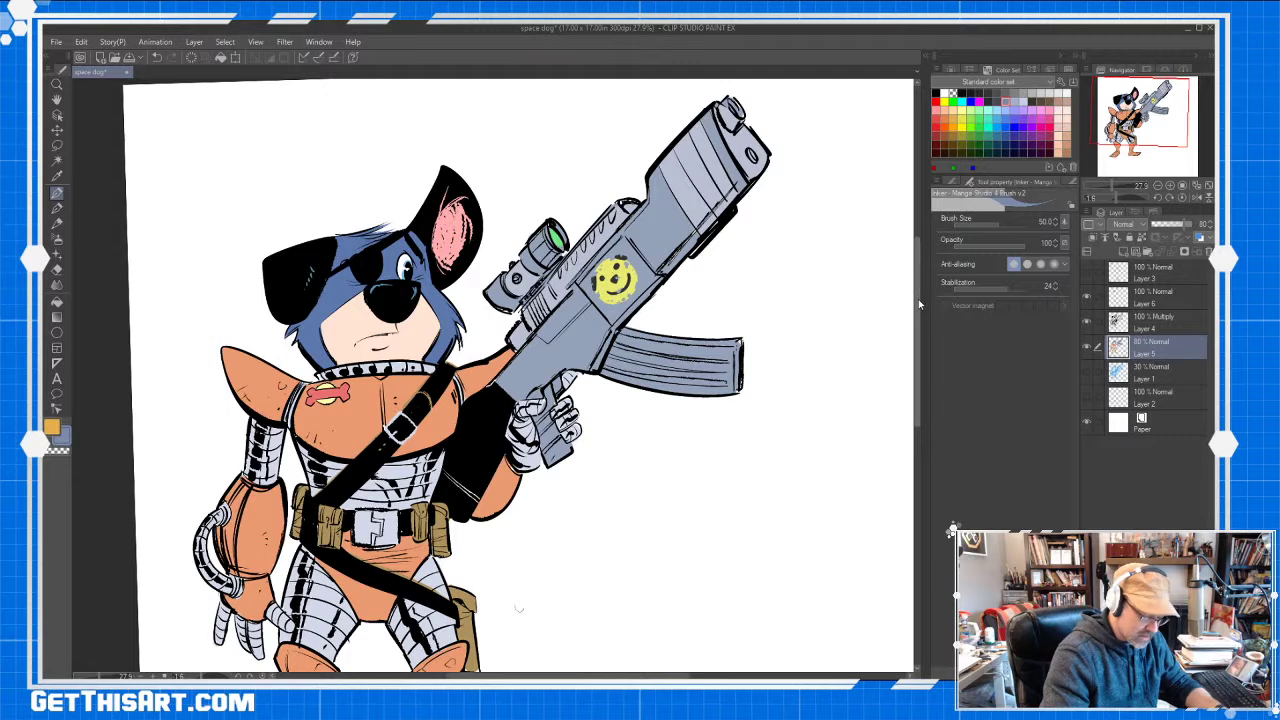
scroll(920, 305, "down", 1)
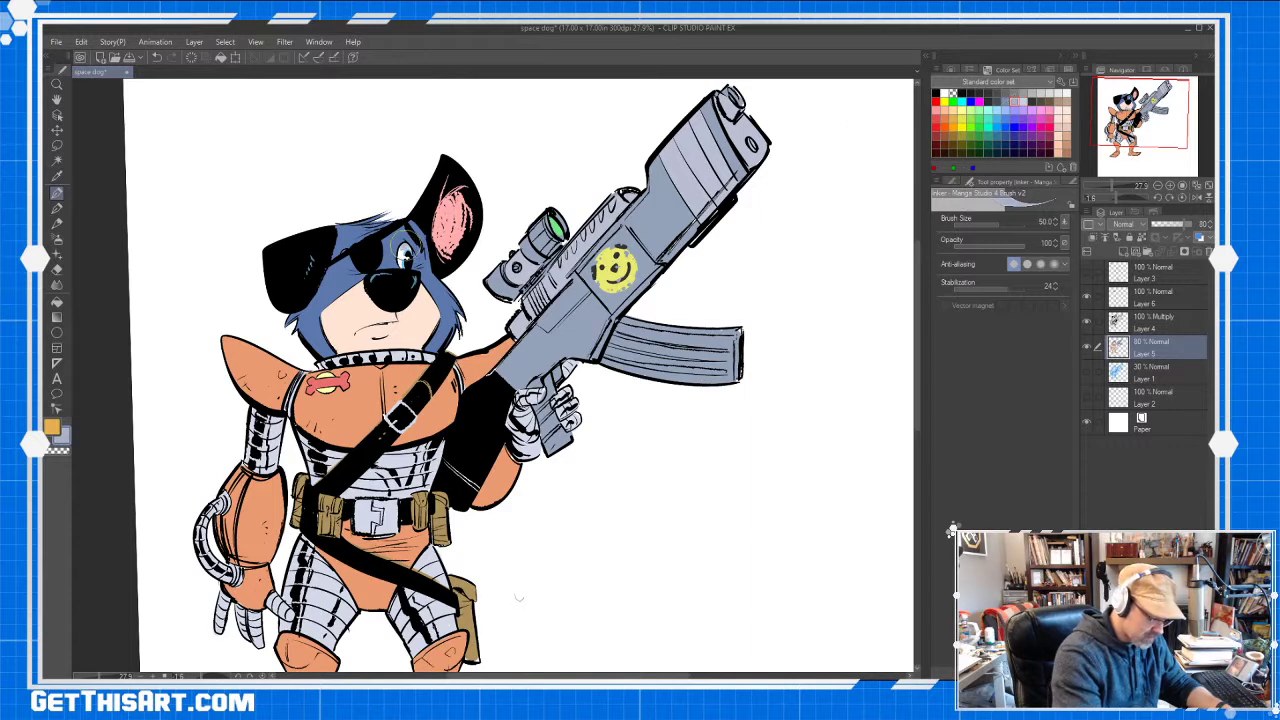
key("ctrl+space")
left_click_drag(788, 354, 713, 396)
key("space")
key("ctrl+space")
left_click_drag(678, 441, 761, 429)
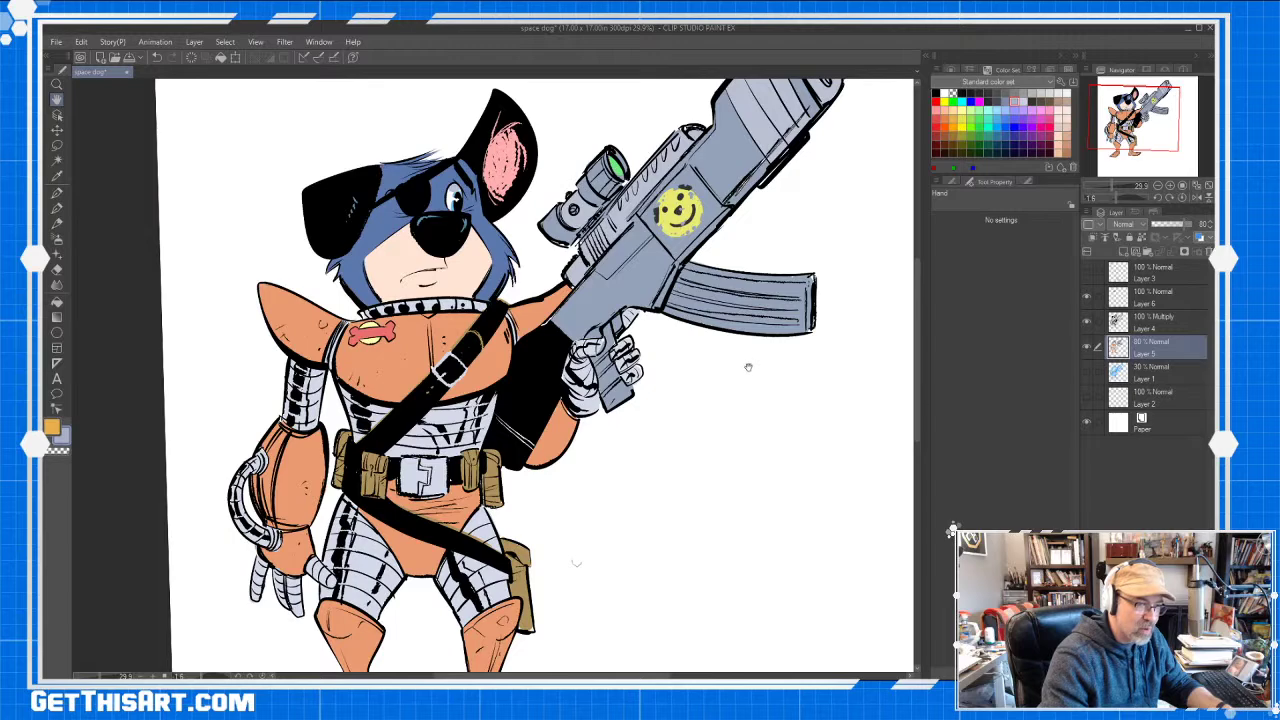
Add a new layer above the flat colour layer and set it to Multiply at 45% opacity
left_click_drag(751, 383, 753, 412)
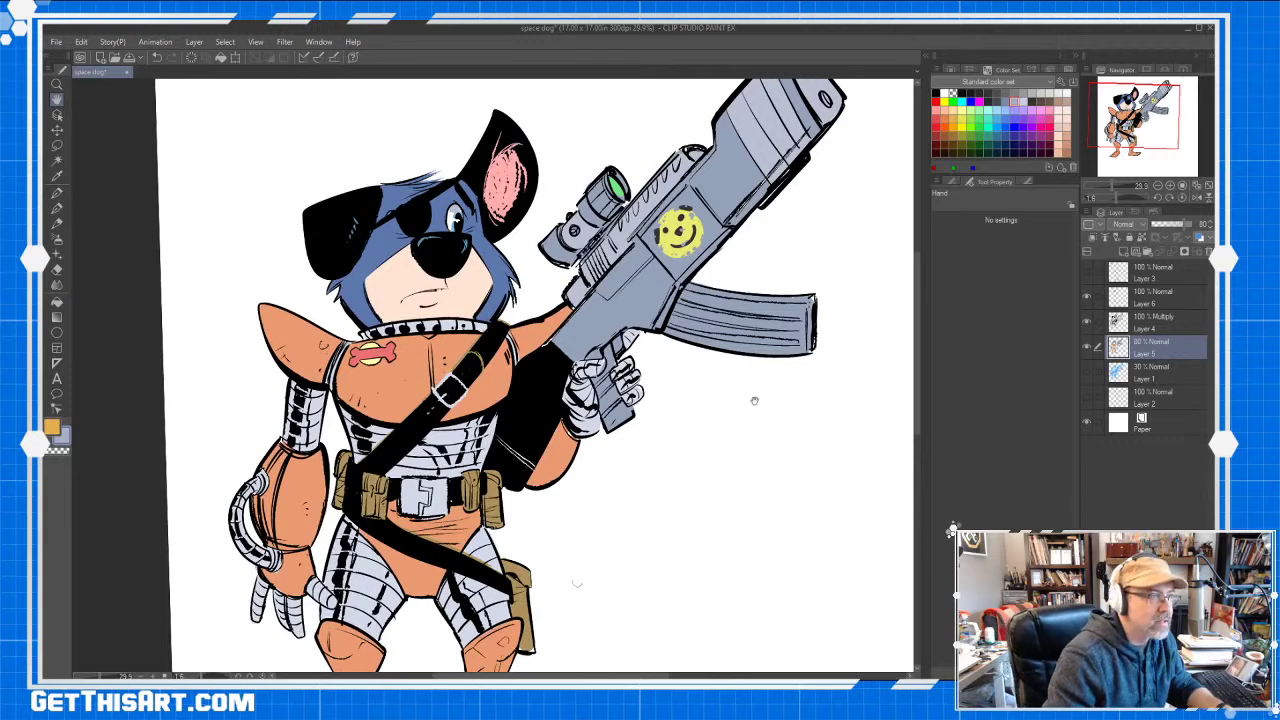
mouse_move(764, 455)
left_mouse_down()
mouse_move(763, 499)
mouse_move(743, 423)
mouse_move(746, 486)
mouse_move(736, 527)
mouse_move(717, 523)
mouse_move(700, 546)
mouse_move(704, 589)
mouse_move(790, 371)
left_mouse_up()
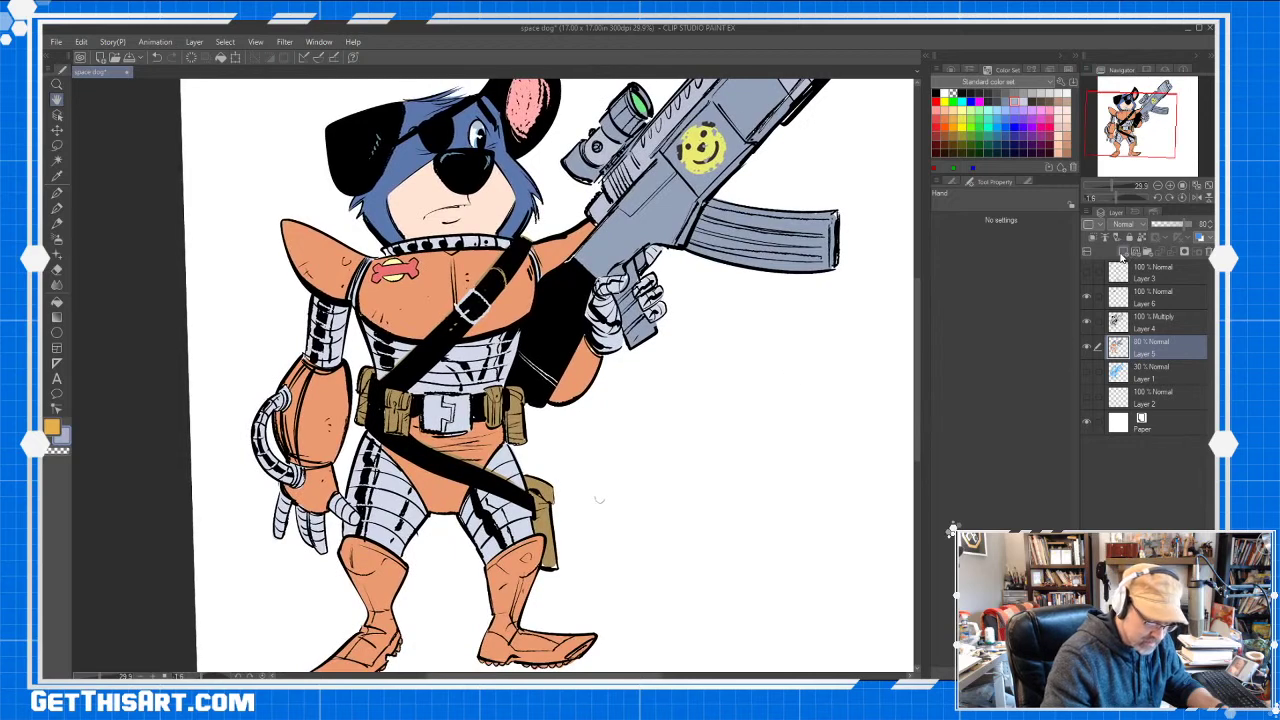
left_click(1122, 253)
left_click(1128, 225)
left_click(1130, 262)
left_click_drag(1175, 228, 1170, 226)
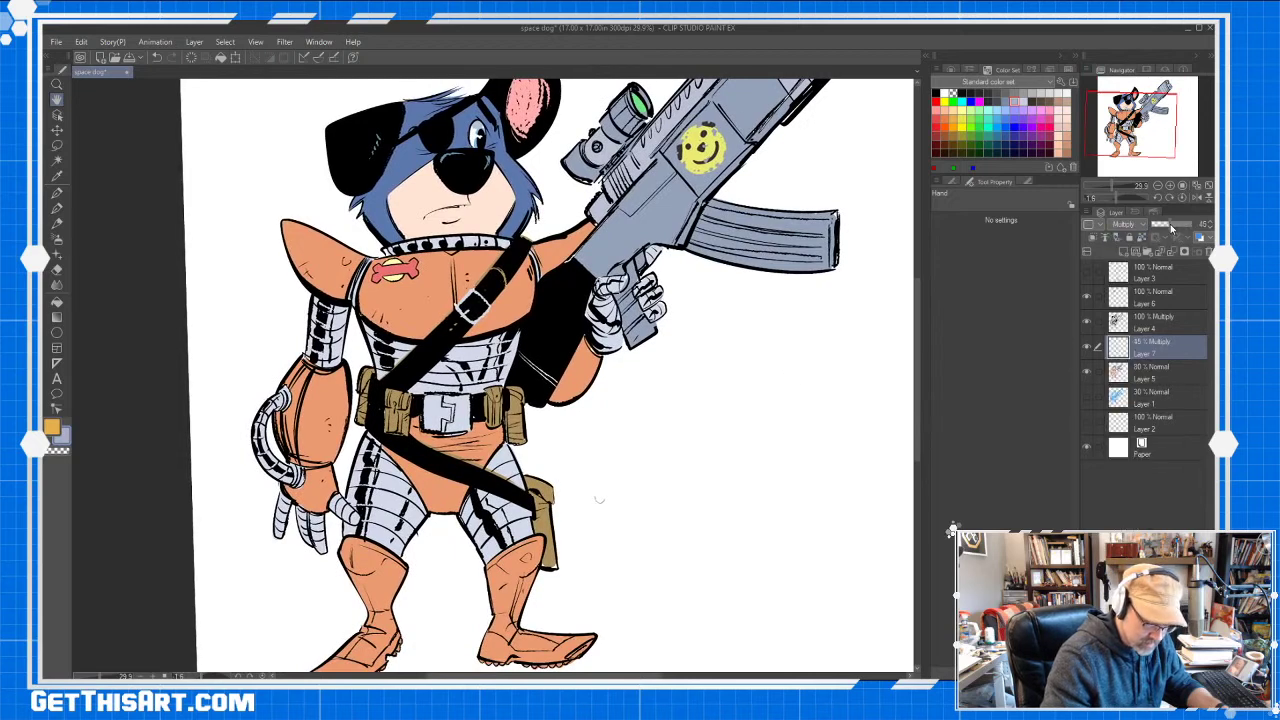
Brush light purple shadow over the dog's face and muzzle, erasing the excess to leave the muzzle's far side lit
key("p")
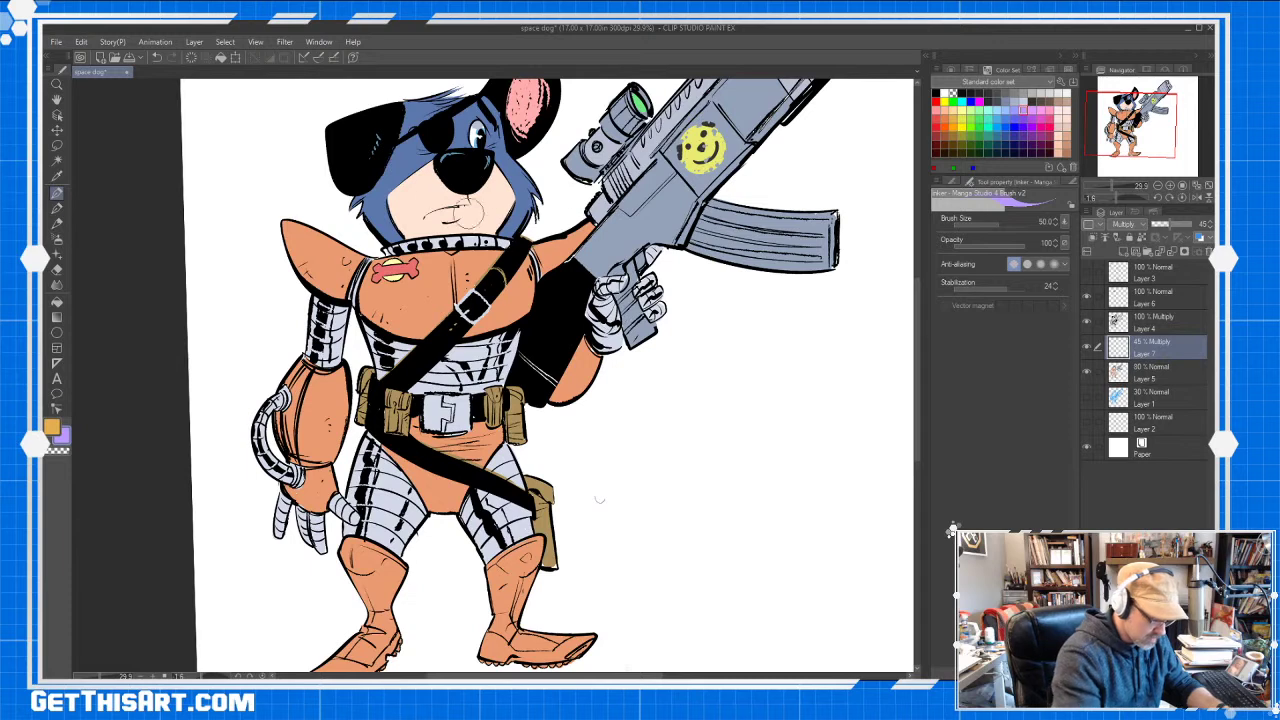
mouse_move(440, 170)
left_mouse_down()
mouse_move(400, 220)
mouse_move(420, 190)
mouse_move(445, 212)
mouse_move(402, 135)
mouse_move(368, 207)
mouse_move(377, 140)
mouse_move(430, 158)
mouse_move(424, 130)
mouse_move(459, 146)
mouse_move(435, 146)
mouse_move(468, 147)
mouse_move(432, 165)
left_mouse_up()
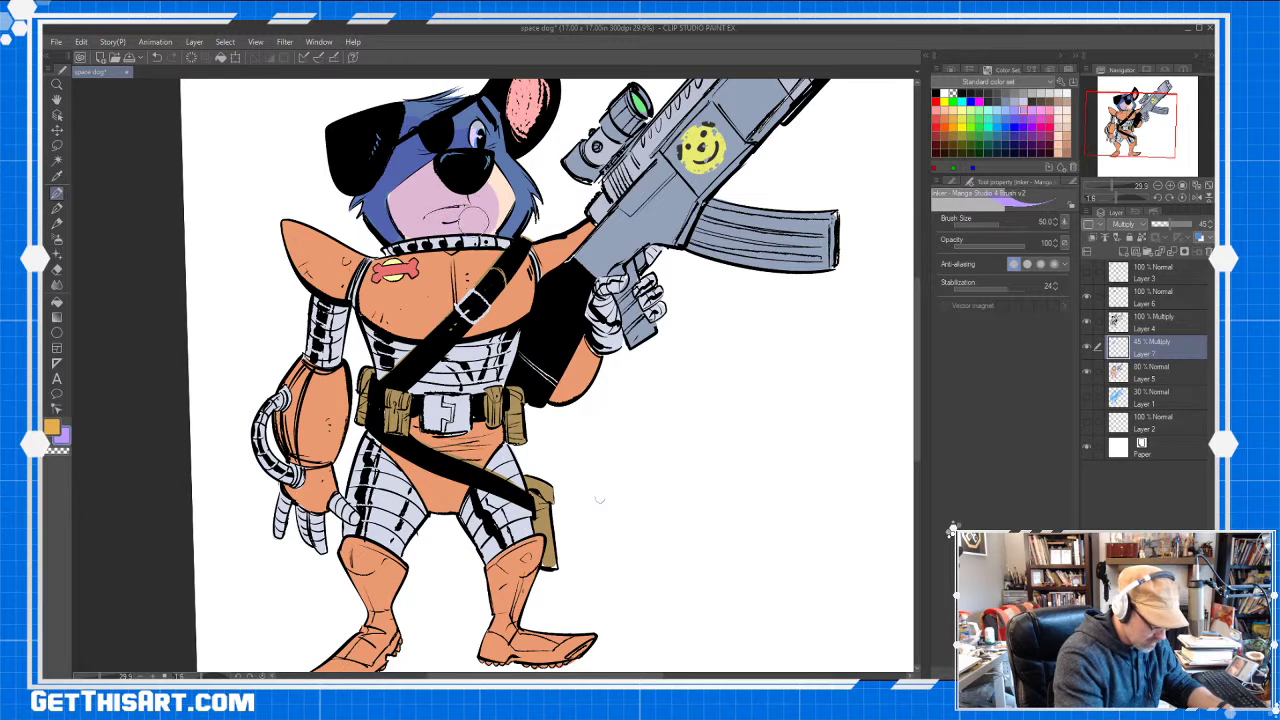
key("e")
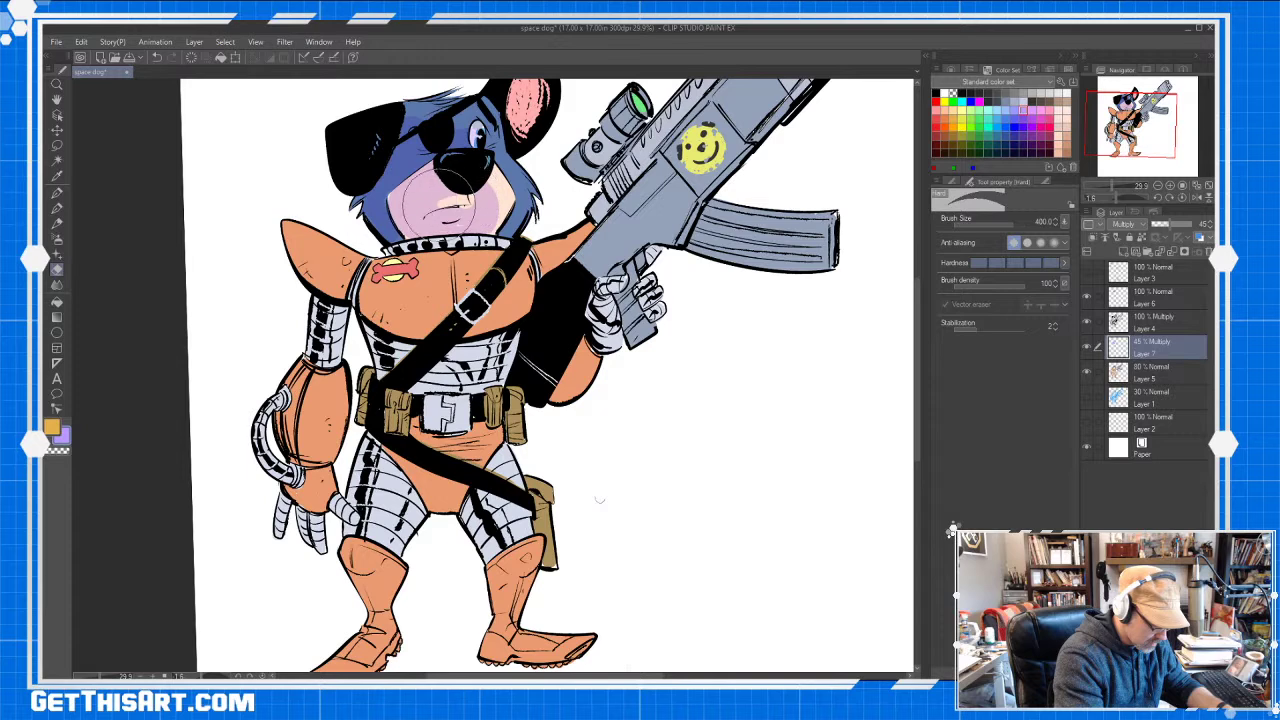
mouse_move(468, 197)
left_mouse_down()
mouse_move(453, 225)
mouse_move(448, 180)
mouse_move(412, 208)
mouse_move(447, 178)
mouse_move(465, 183)
mouse_move(407, 213)
left_mouse_up()
key("p")
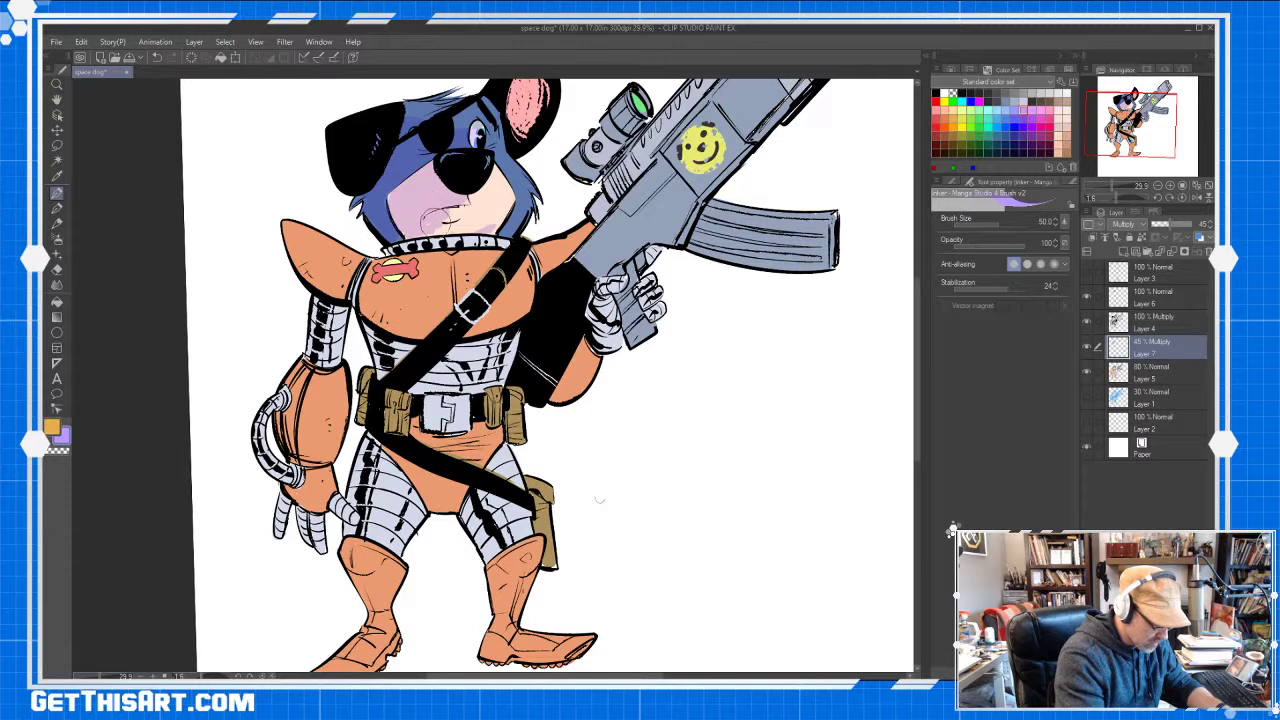
left_click_drag(420, 224, 495, 240)
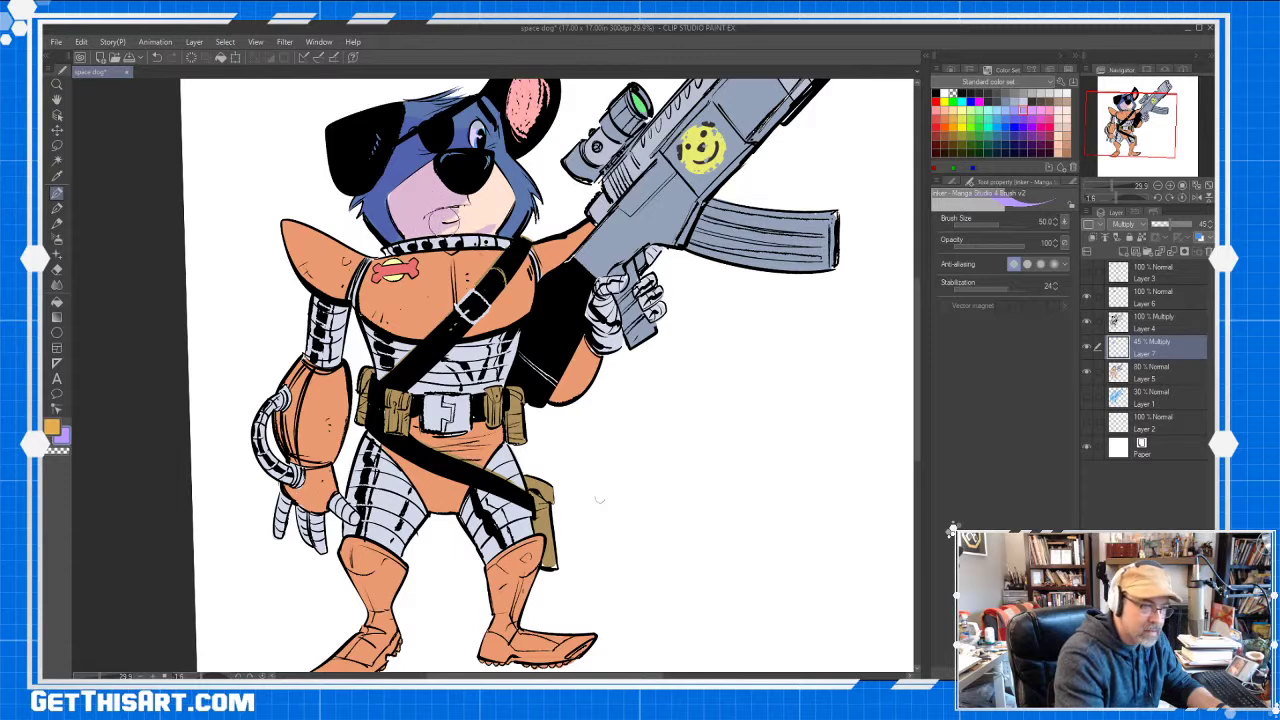
left_click_drag(448, 210, 445, 215)
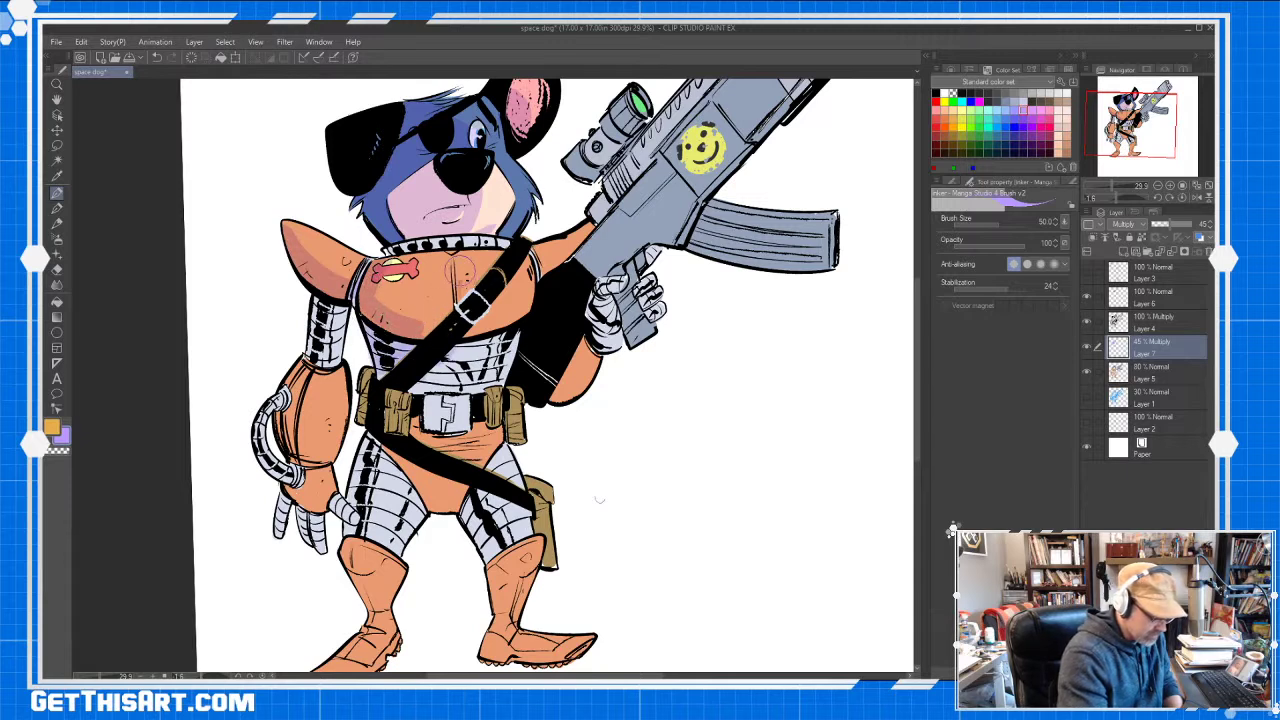
Brush purple shadow onto the orange chest armour, leaving lit areas, and shade the neck ring under the chin
left_click_drag(376, 330, 458, 270)
left_click_drag(458, 268, 432, 338)
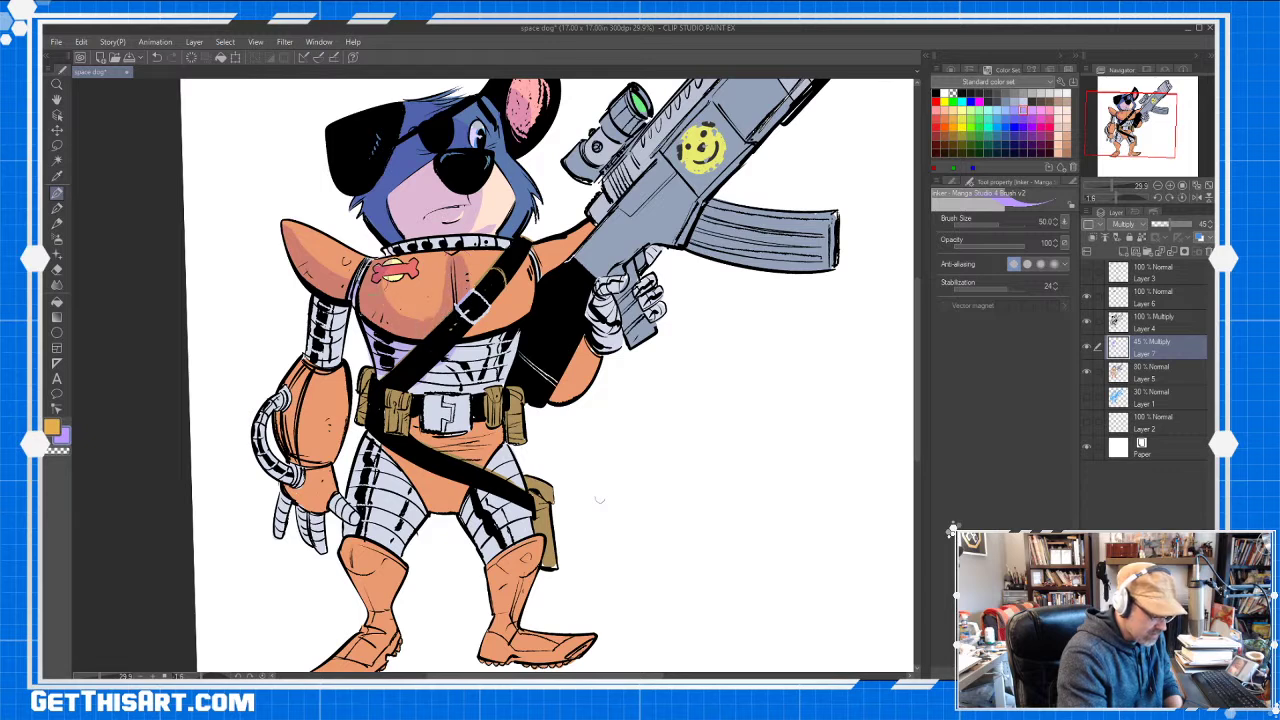
left_click_drag(412, 345, 440, 326)
left_click_drag(450, 336, 476, 304)
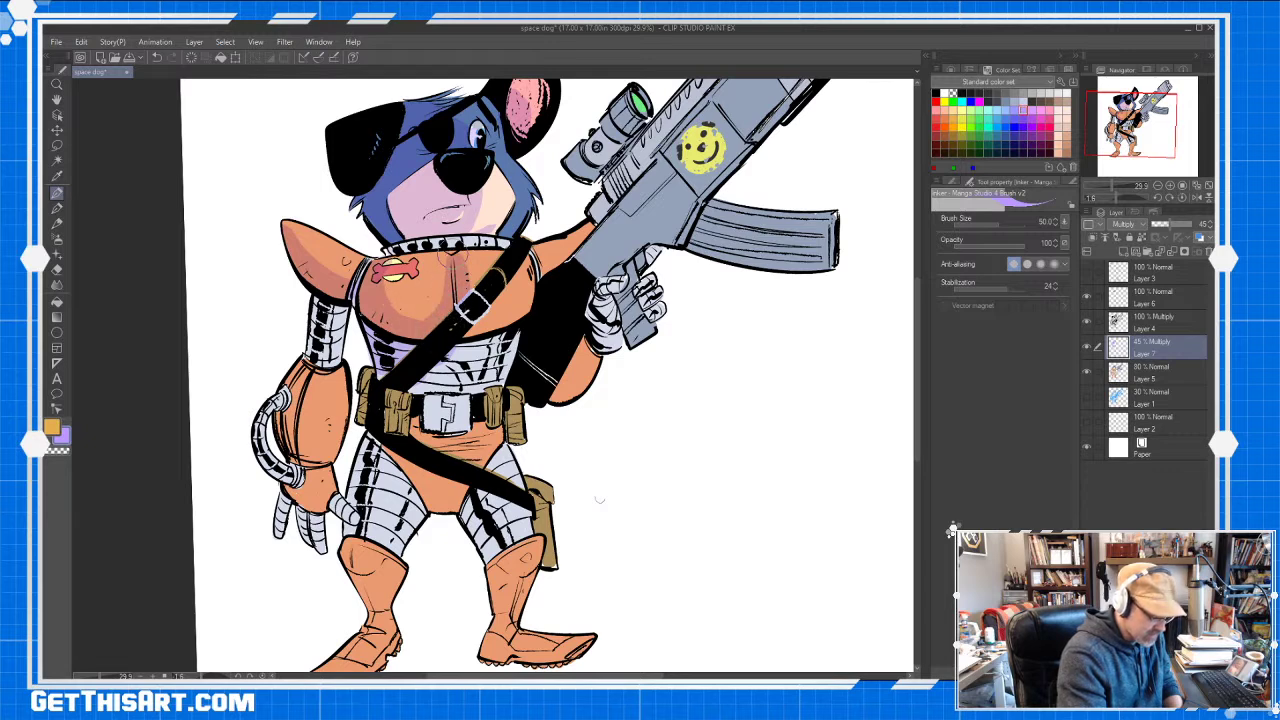
left_click_drag(405, 252, 455, 240)
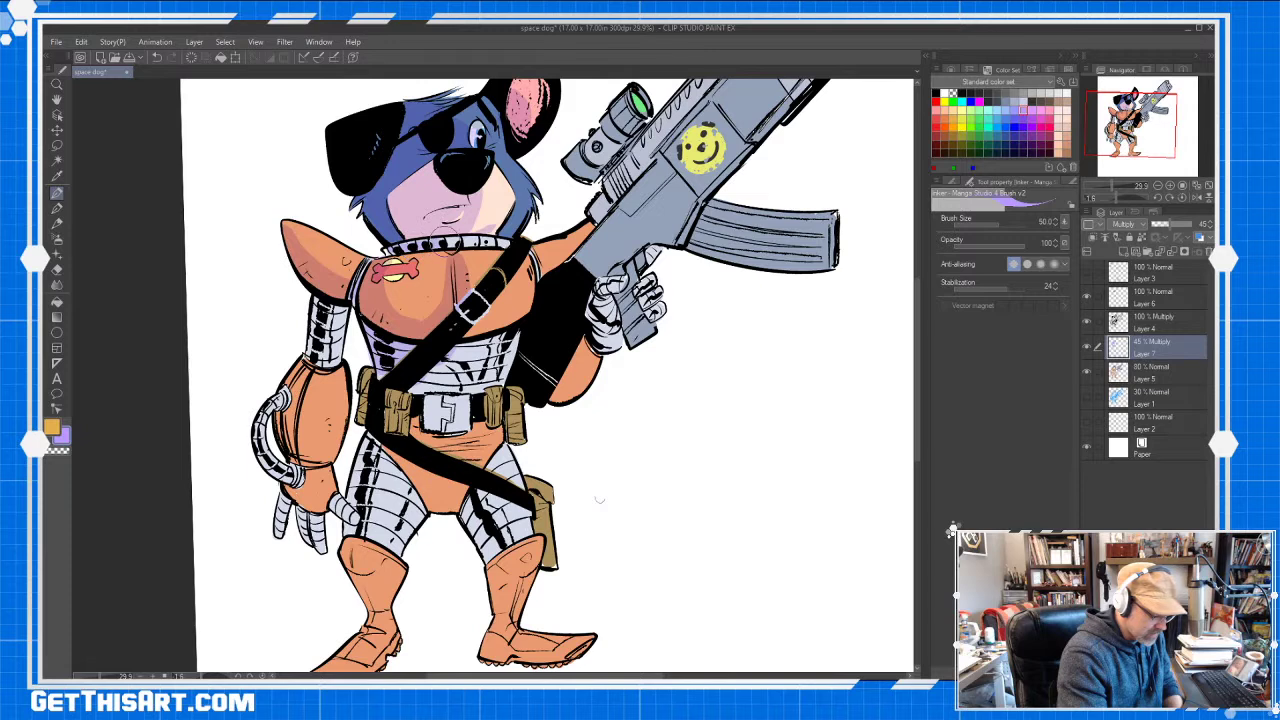
left_click_drag(436, 250, 478, 210)
Shade the hanging arm with light purple, covering the shadow side of the silver upper arm and orange forearm
left_click_drag(330, 288, 304, 356)
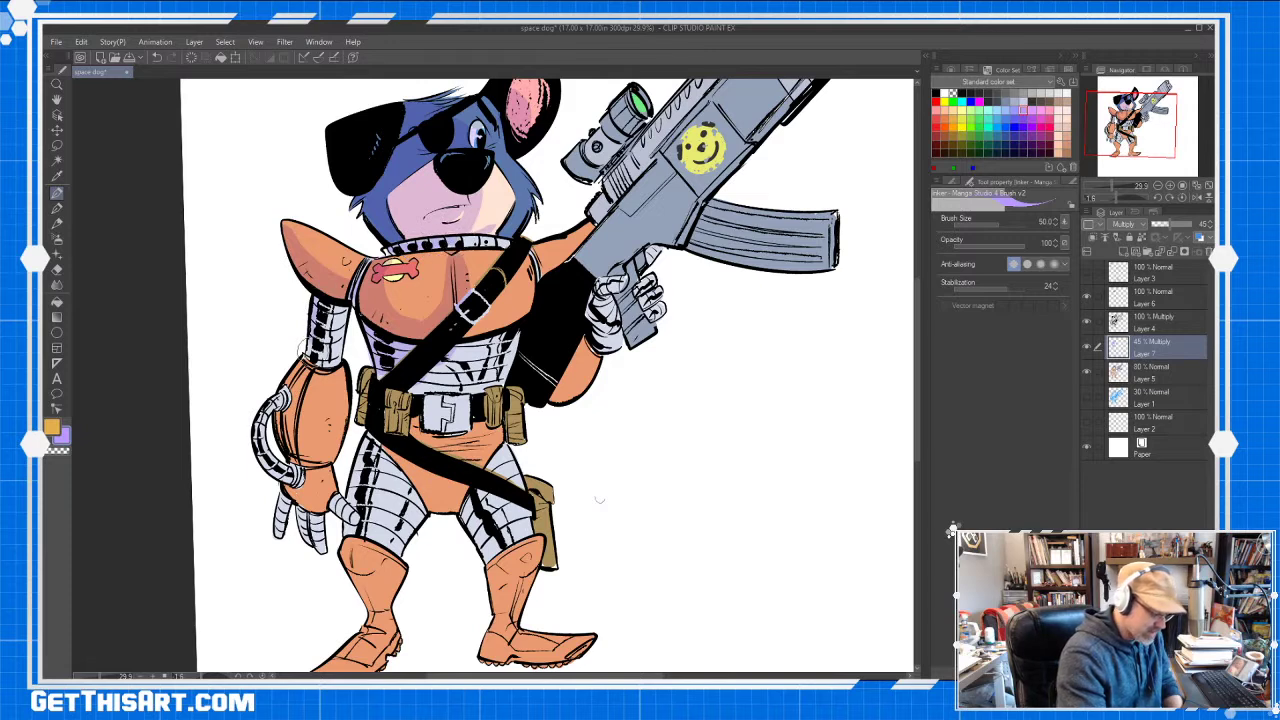
left_click_drag(326, 300, 316, 360)
left_click_drag(300, 340, 280, 390)
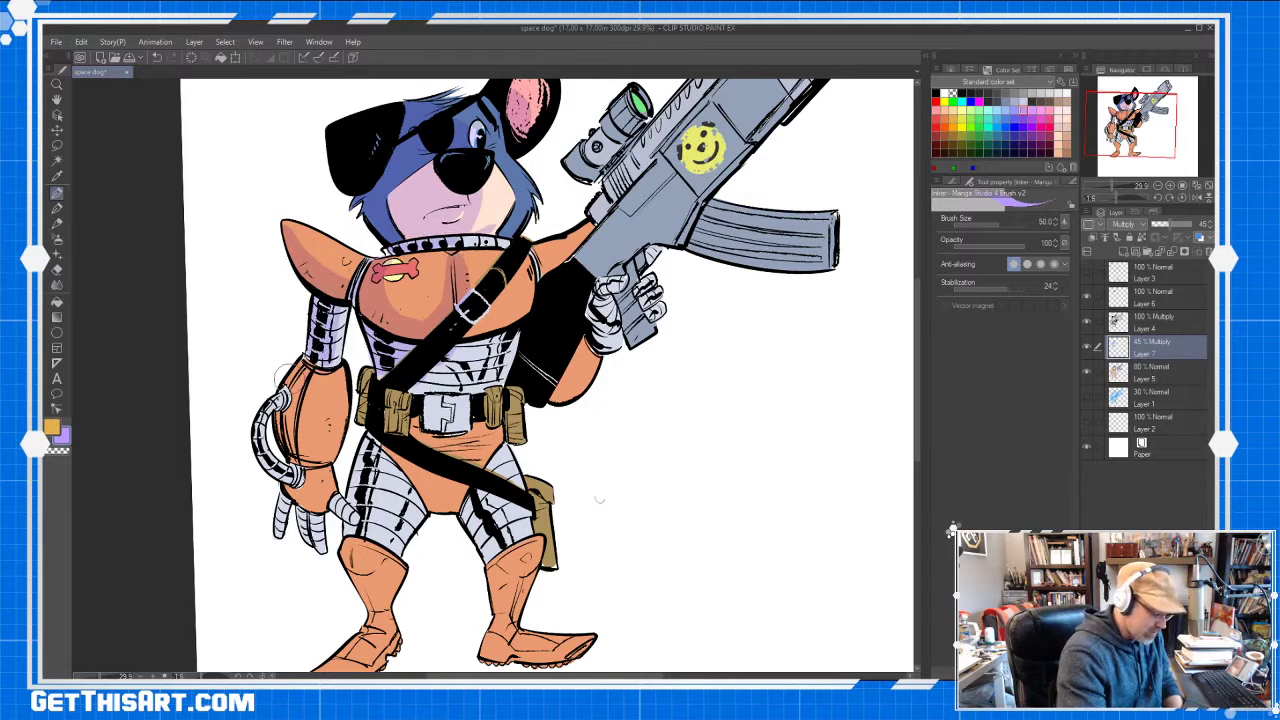
left_click_drag(310, 360, 290, 400)
left_click_drag(290, 405, 275, 450)
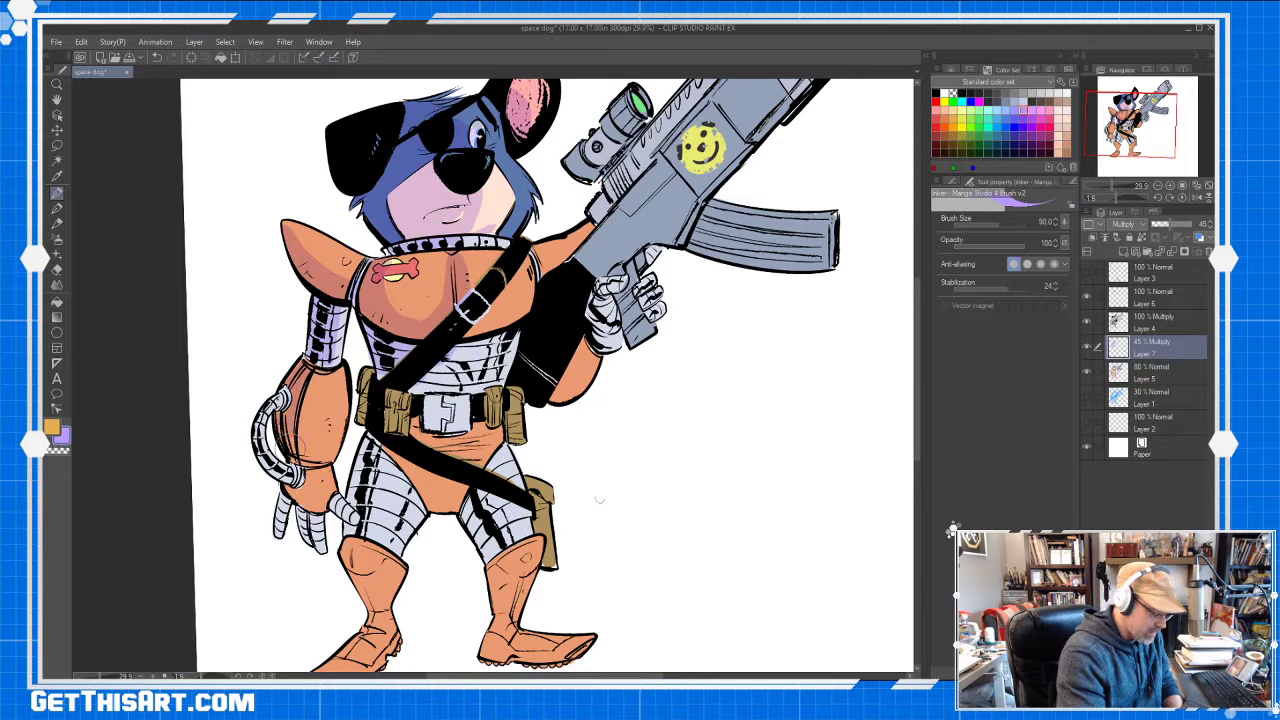
left_click_drag(318, 380, 296, 440)
left_click_drag(314, 420, 306, 462)
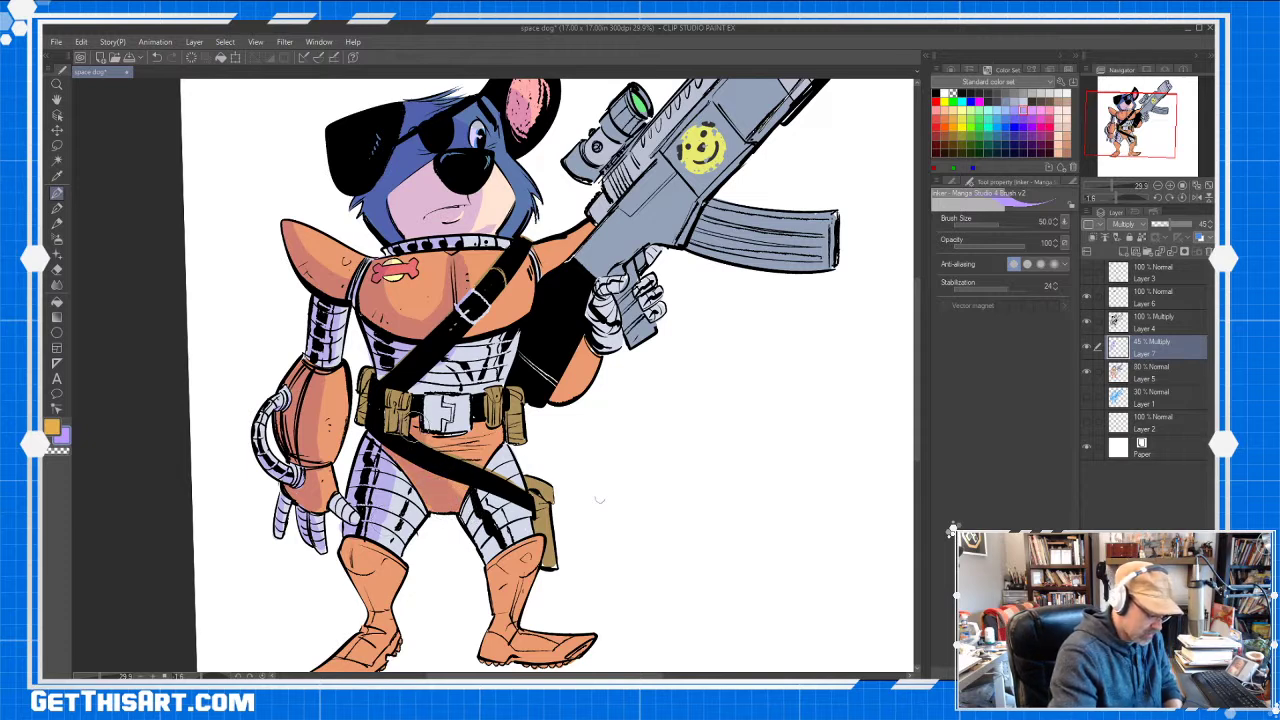
Shade the silver midriff, belt buckle, orange hips, thighs and both orange boots with light purple
left_click_drag(390, 428, 395, 394)
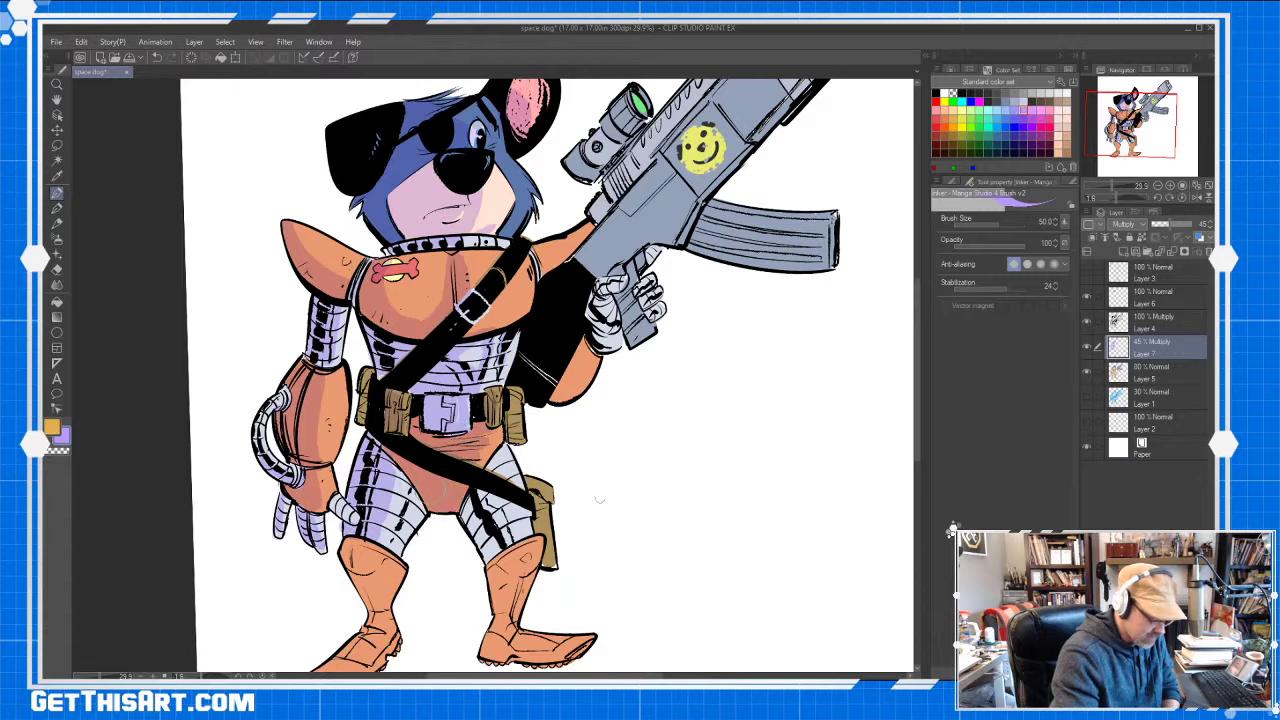
mouse_move(464, 510)
left_mouse_down()
mouse_move(494, 556)
mouse_move(486, 486)
mouse_move(482, 550)
left_mouse_up()
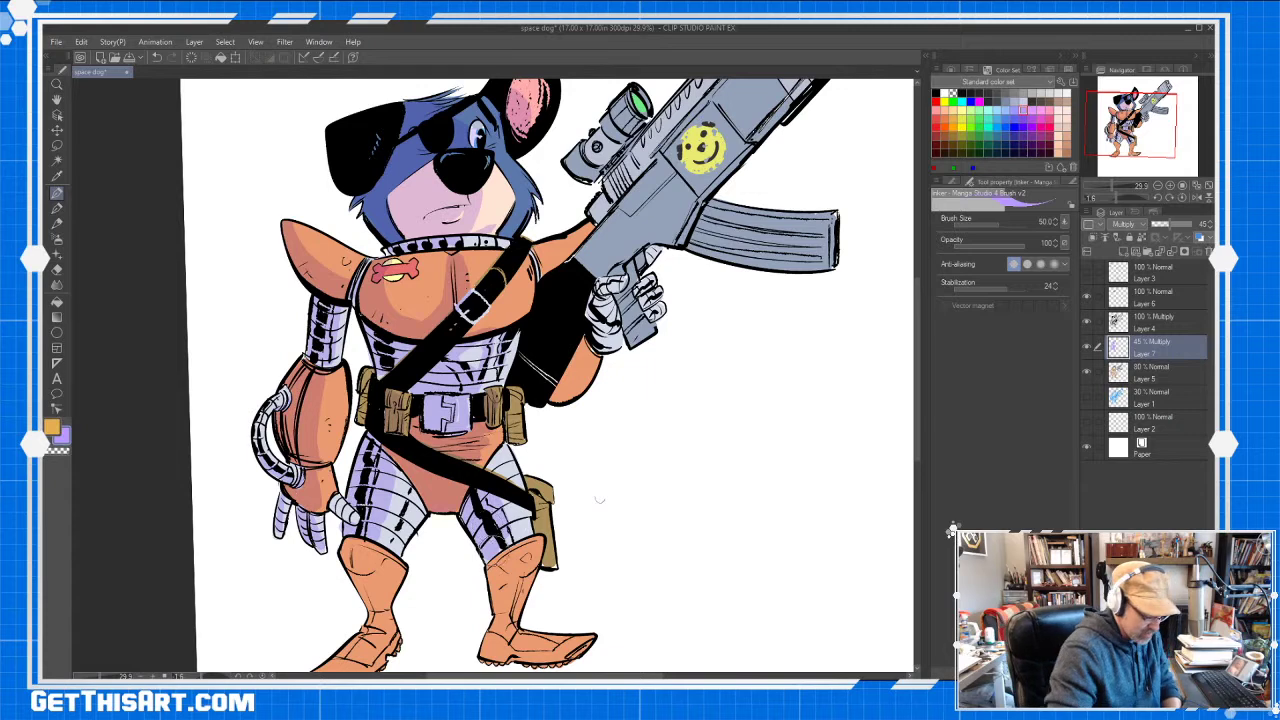
mouse_move(498, 566)
left_mouse_down()
mouse_move(496, 618)
mouse_move(522, 612)
mouse_move(485, 656)
mouse_move(546, 656)
left_mouse_up()
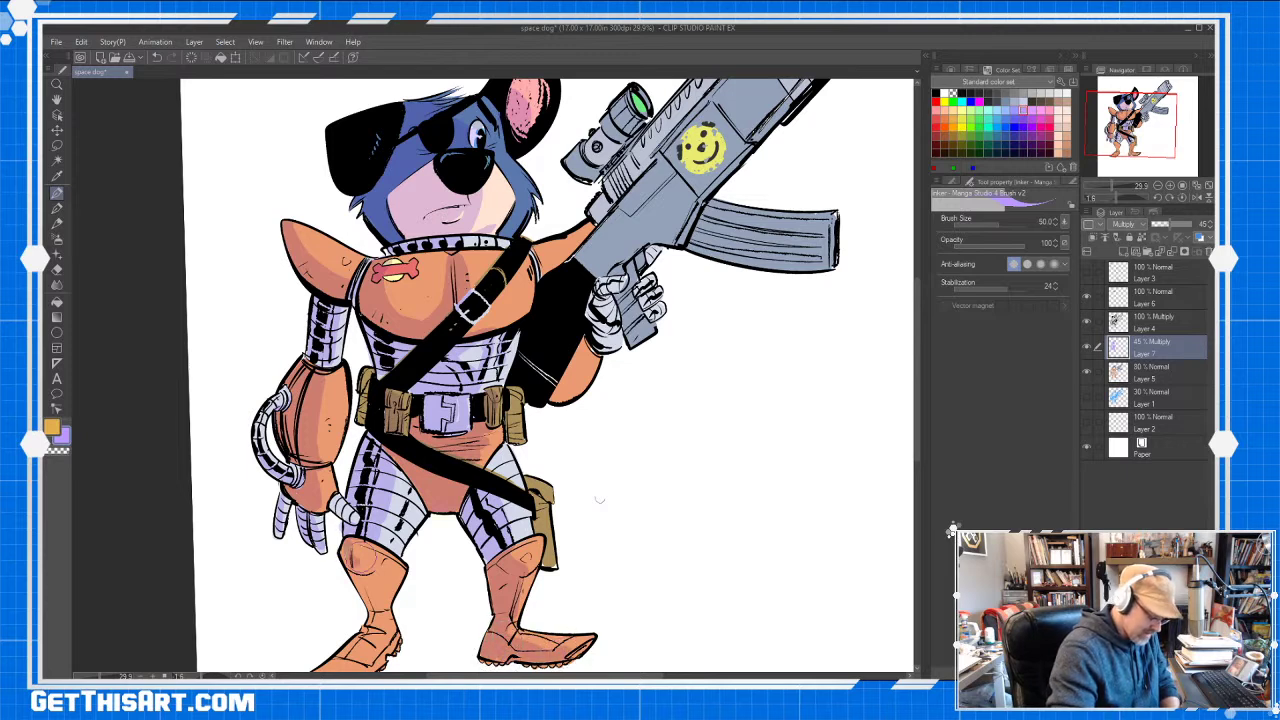
left_click_drag(345, 555, 380, 602)
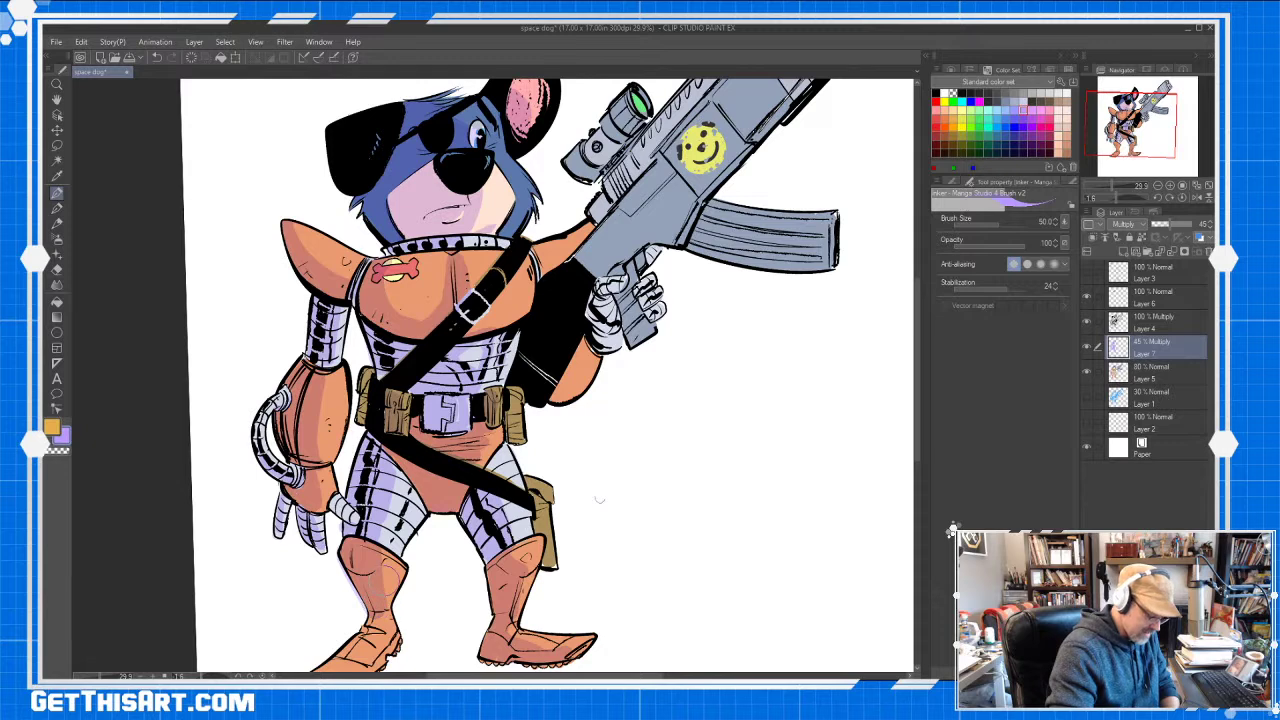
Refine the purple shadows on both silver thighs below the strap and shade the pouch on the dog's thigh
left_click_drag(599, 499, 762, 340)
mouse_move(523, 464)
left_mouse_down()
mouse_move(475, 512)
mouse_move(499, 521)
mouse_move(521, 470)
mouse_move(507, 522)
mouse_move(533, 416)
left_mouse_up()
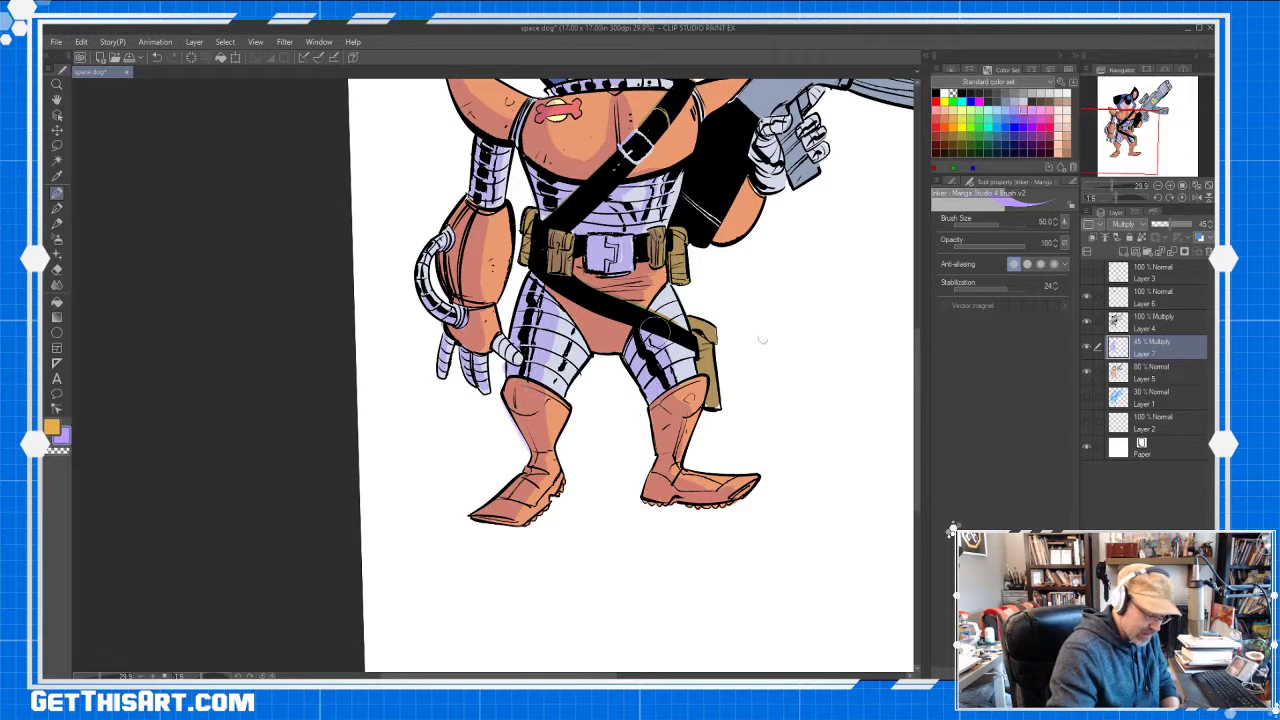
mouse_move(653, 331)
left_mouse_down()
mouse_move(619, 357)
mouse_move(649, 399)
mouse_move(647, 349)
mouse_move(654, 364)
mouse_move(668, 296)
left_mouse_up()
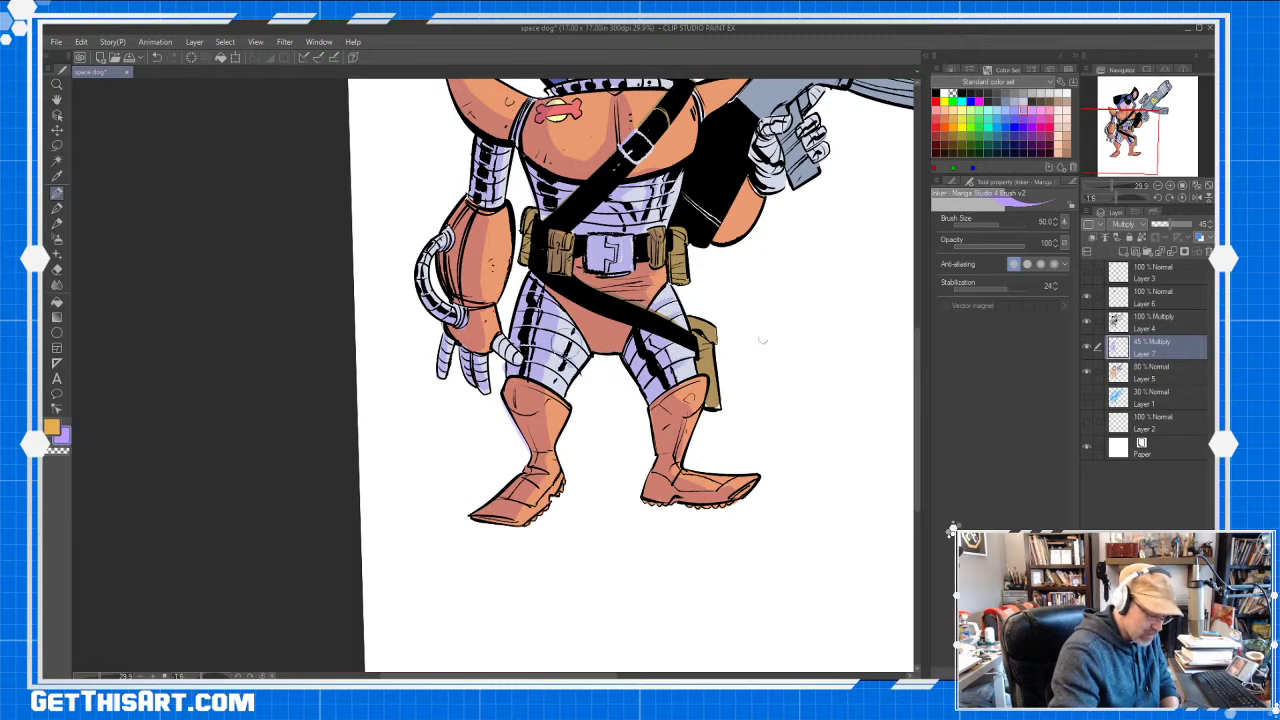
mouse_move(566, 349)
left_mouse_down()
mouse_move(558, 318)
mouse_move(575, 382)
left_mouse_up()
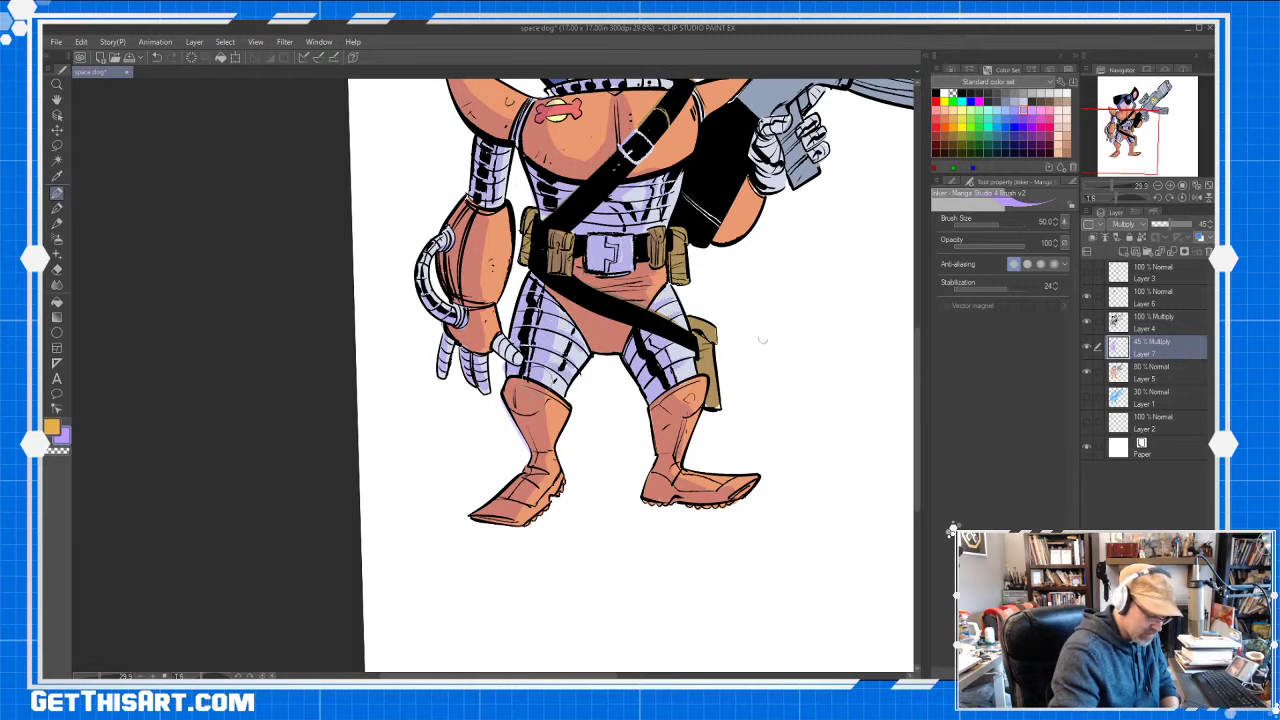
mouse_move(709, 349)
left_mouse_down()
mouse_move(699, 361)
mouse_move(695, 340)
mouse_move(711, 402)
left_mouse_up()
Raise the Multiply shading layer's opacity to 61%
key("space")
left_click_drag(712, 310, 685, 480)
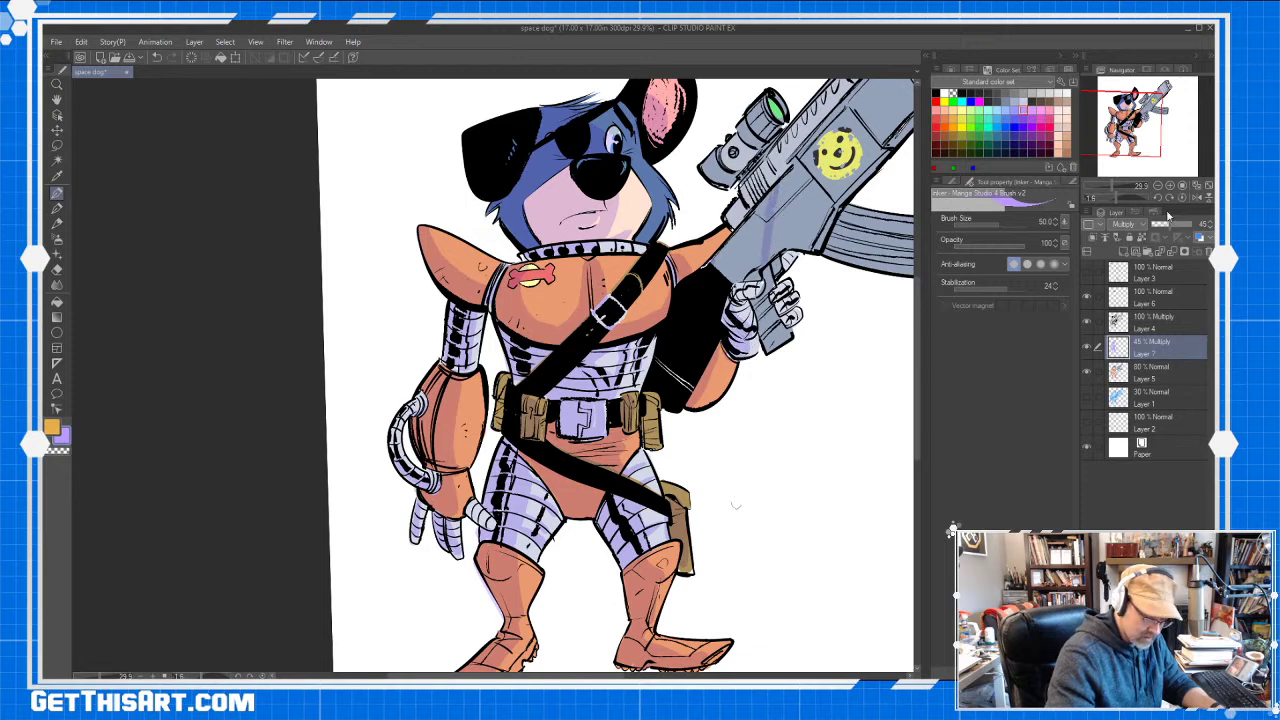
left_click(1180, 226)
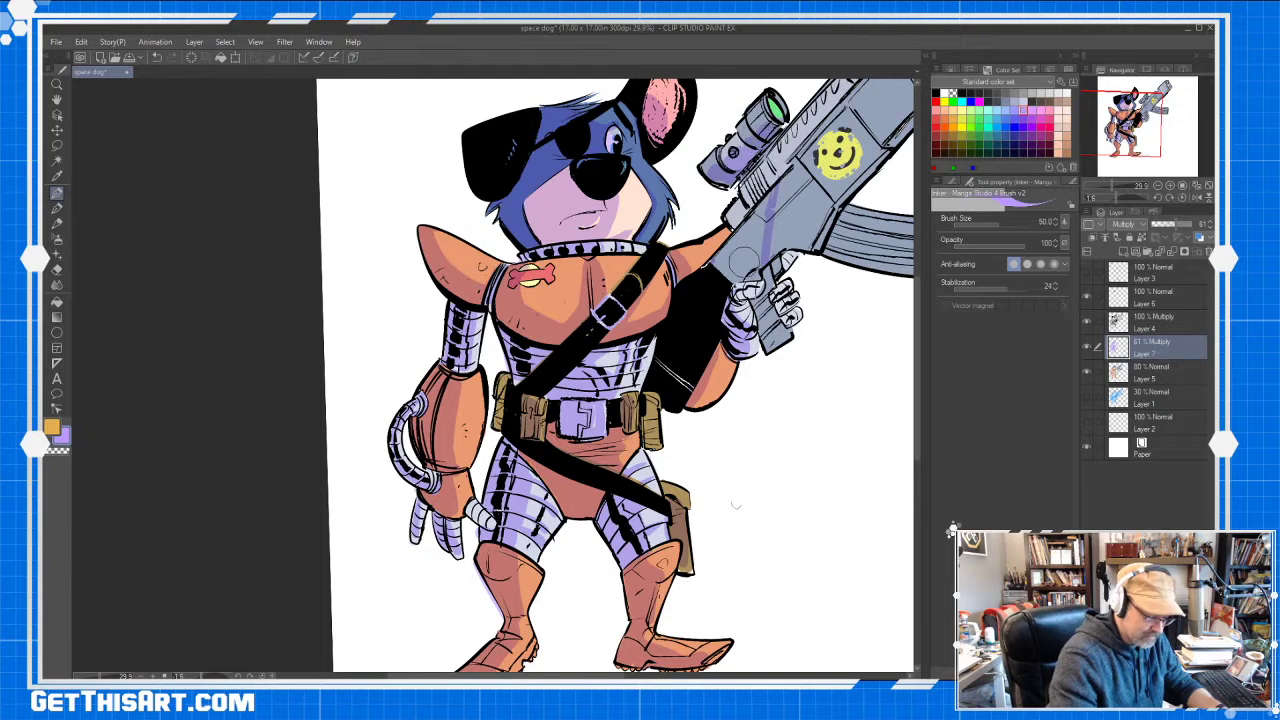
Brush purple shadows along the lower edge of the rifle's body and onto its pistol grip
mouse_move(745, 262)
left_mouse_down()
mouse_move(786, 218)
mouse_move(786, 230)
mouse_move(885, 151)
left_mouse_up()
left_click_drag(832, 202, 864, 175)
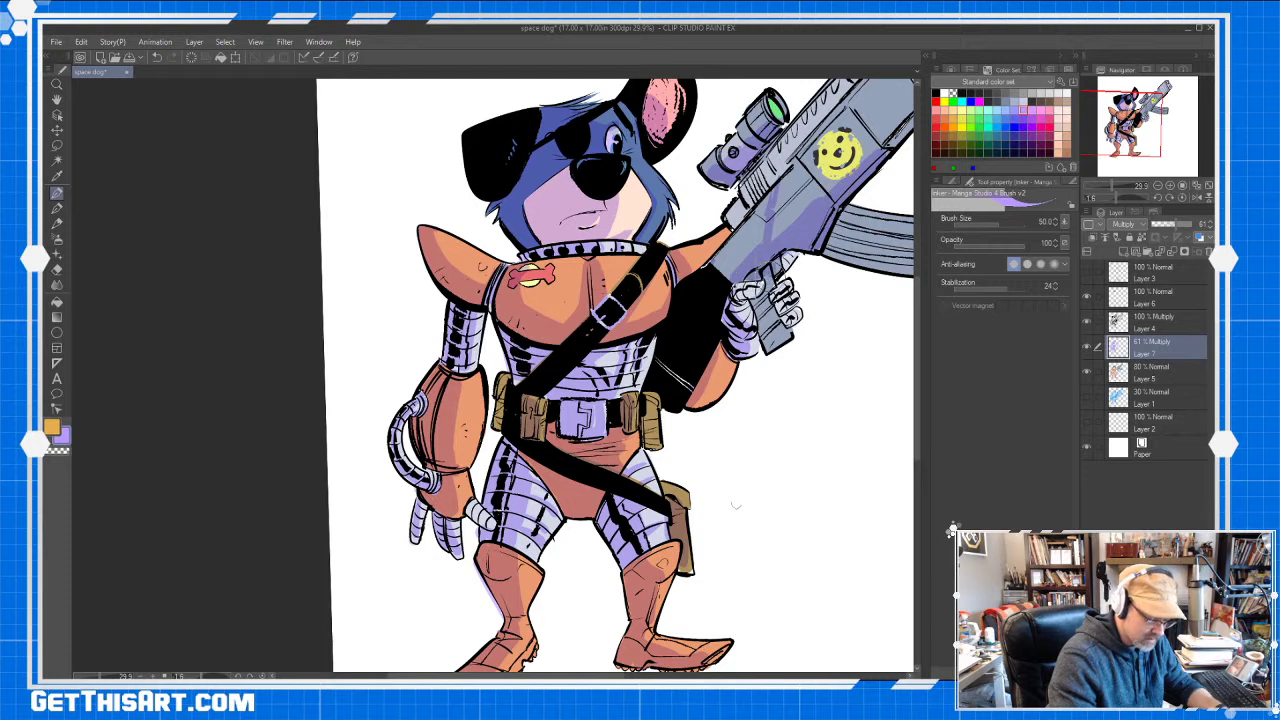
mouse_move(785, 258)
left_mouse_down()
mouse_move(760, 320)
mouse_move(782, 338)
left_mouse_up()
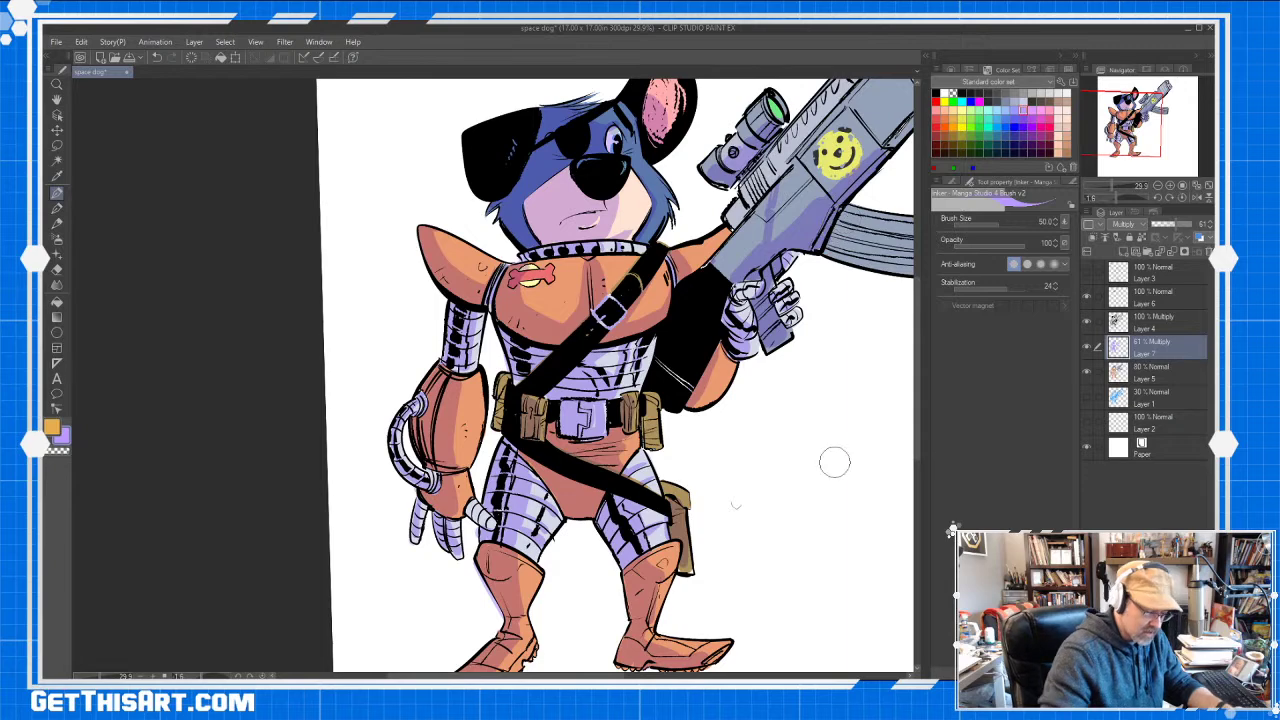
Rotate the canvas until the rifle lies level and shade its curved magazine and the body beside the smiley
key("space")
left_click_drag(826, 475, 672, 471)
key("shift+space")
mouse_move(743, 420)
left_mouse_down()
mouse_move(620, 600)
mouse_move(603, 593)
left_mouse_up()
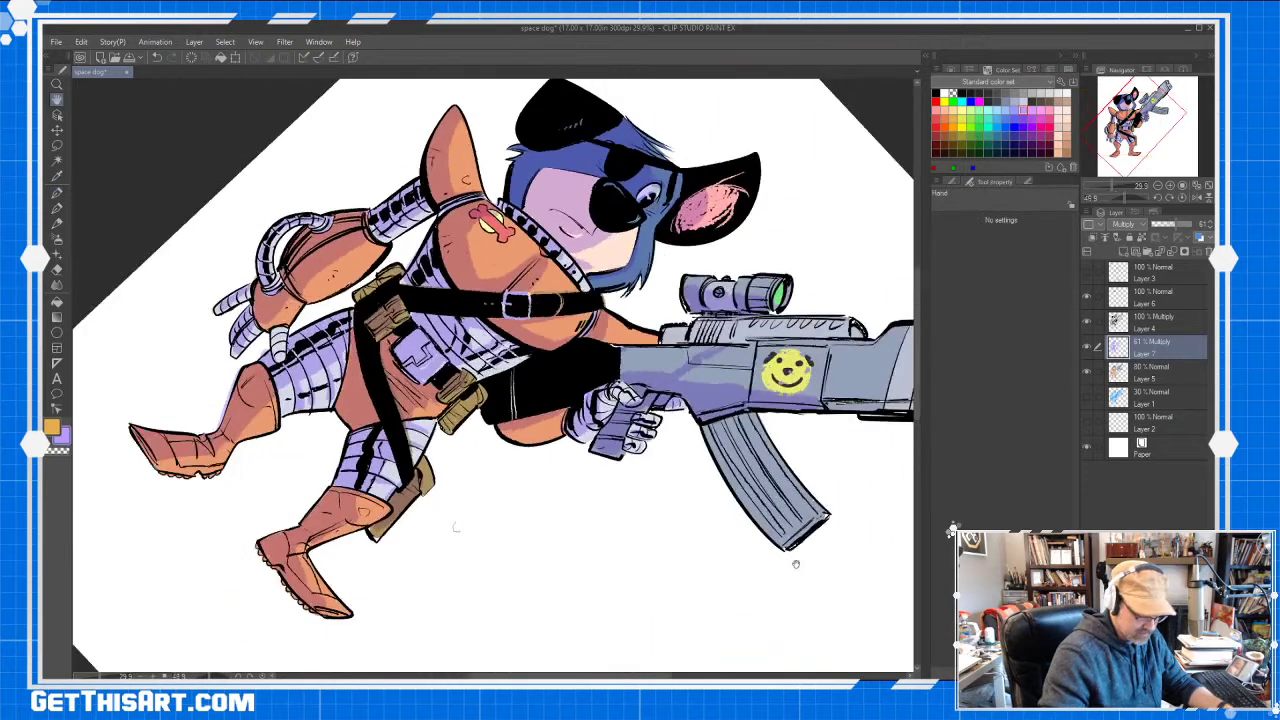
left_click_drag(790, 560, 690, 482)
left_click_drag(630, 376, 696, 478)
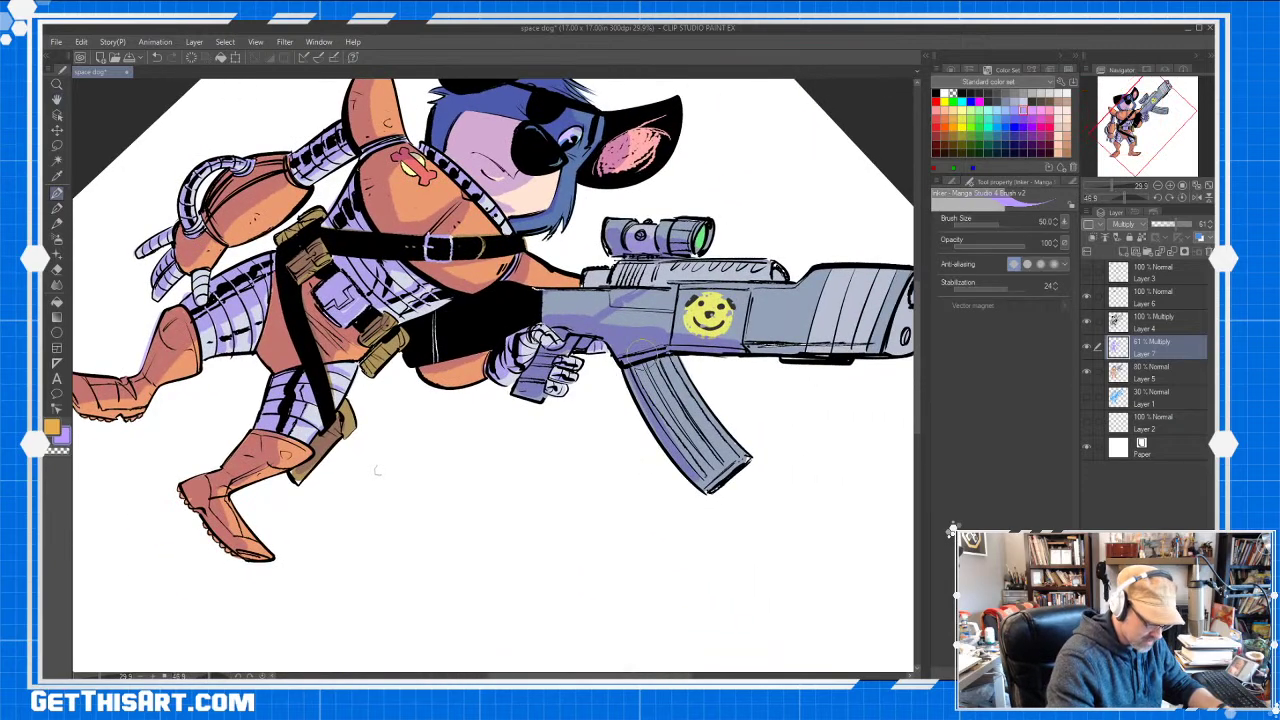
left_click_drag(635, 357, 714, 472)
left_click_drag(664, 376, 722, 474)
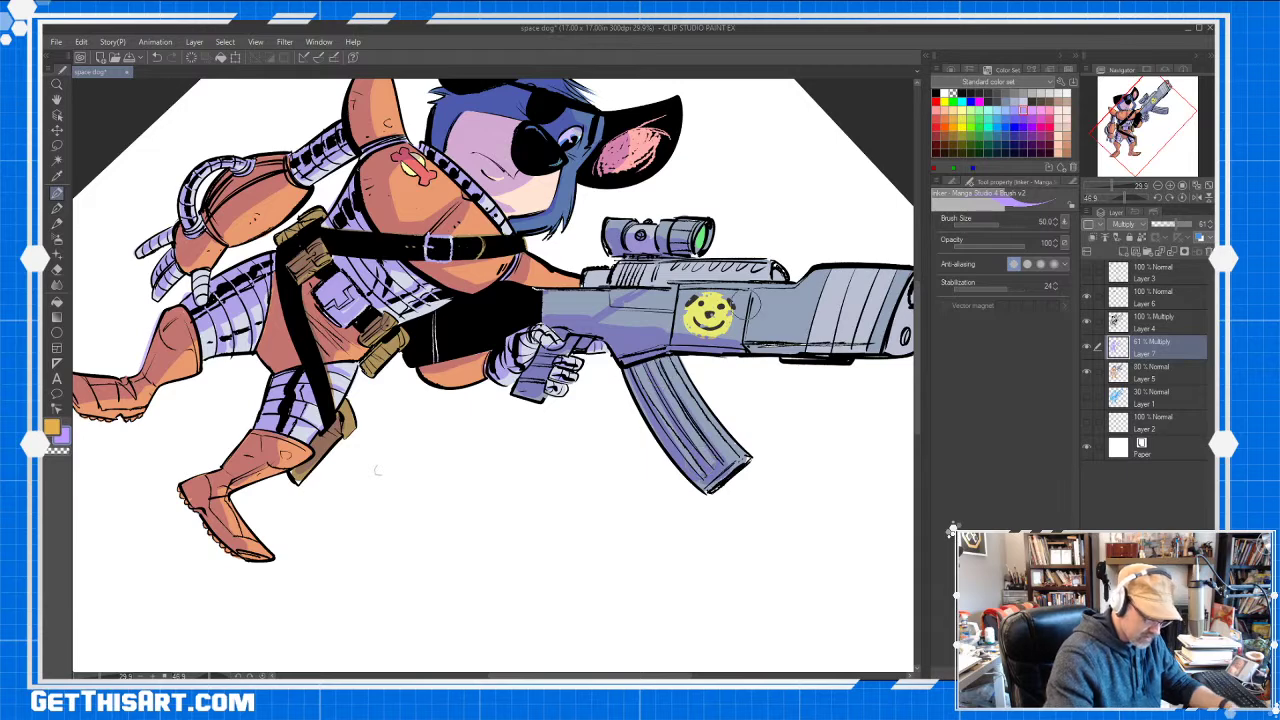
mouse_move(738, 304)
left_mouse_down()
mouse_move(735, 345)
mouse_move(738, 288)
left_mouse_up()
Turn the canvas back towards upright and shade the rifle's front barrel sections and muzzle with light purple
key("shift+space")
mouse_move(677, 586)
left_mouse_down()
mouse_move(810, 459)
mouse_move(774, 394)
left_mouse_up()
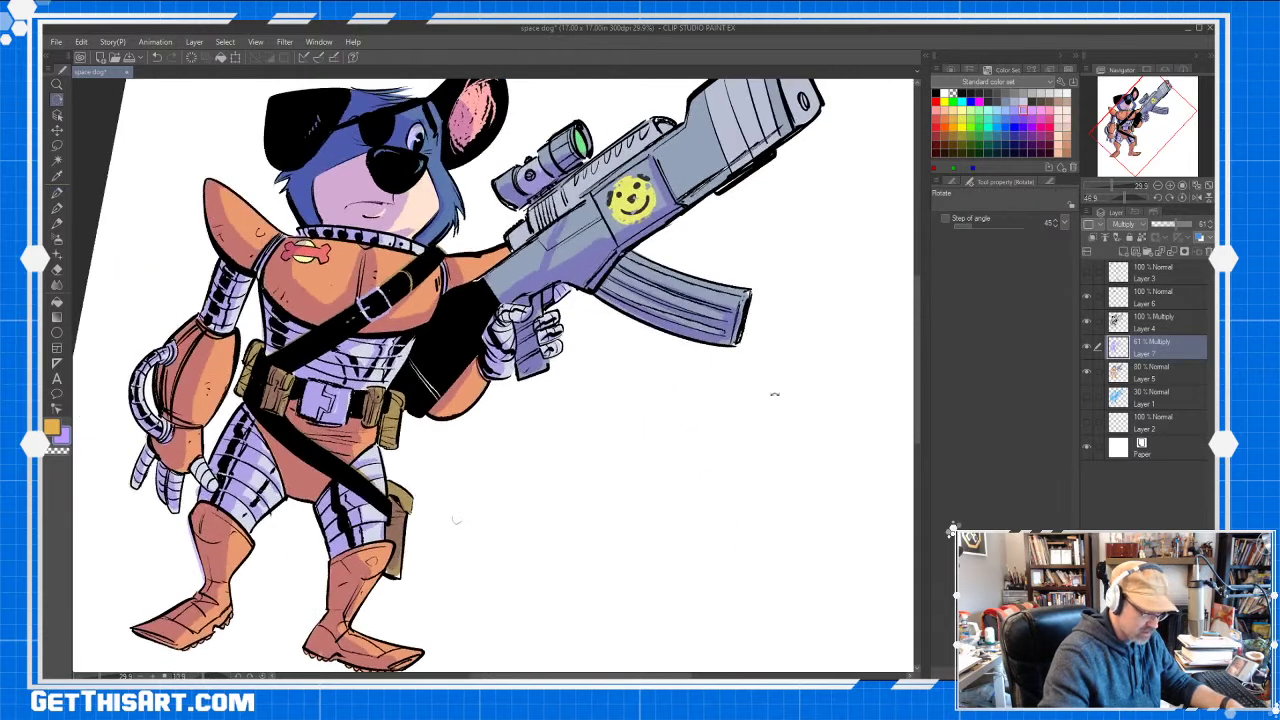
key("space")
left_click_drag(720, 336, 698, 442)
key("p")
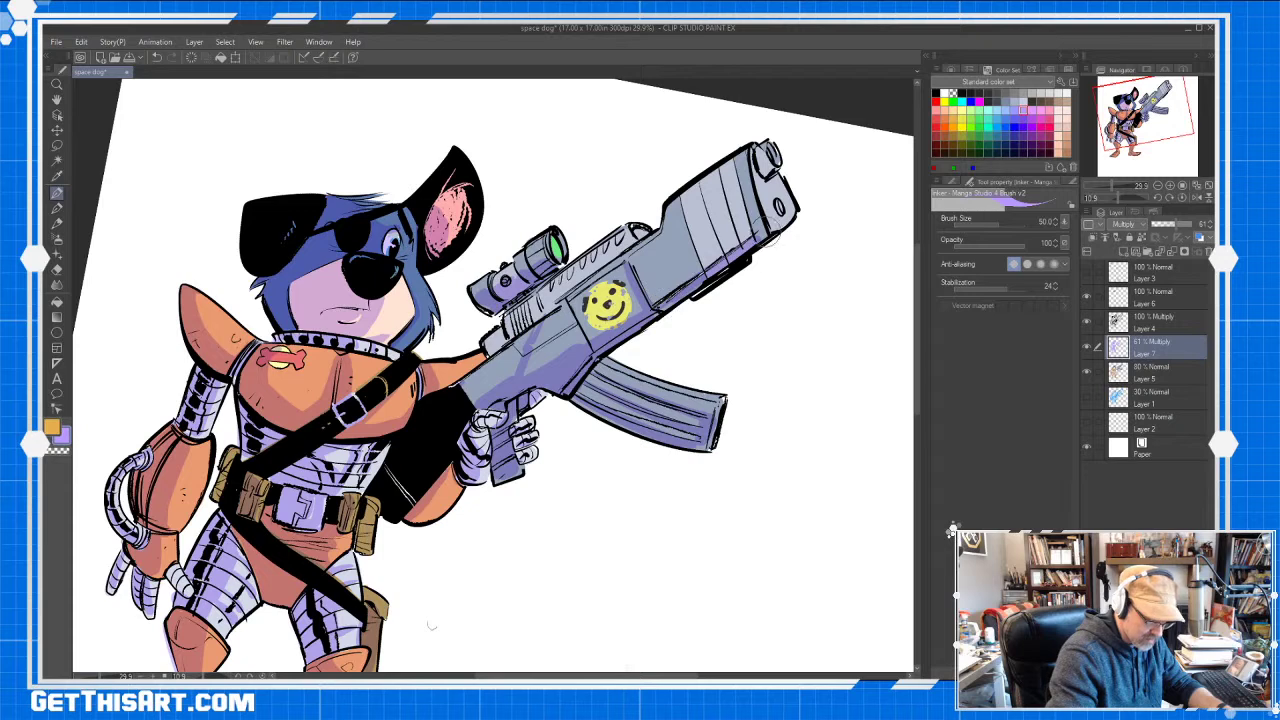
left_click_drag(762, 163, 768, 168)
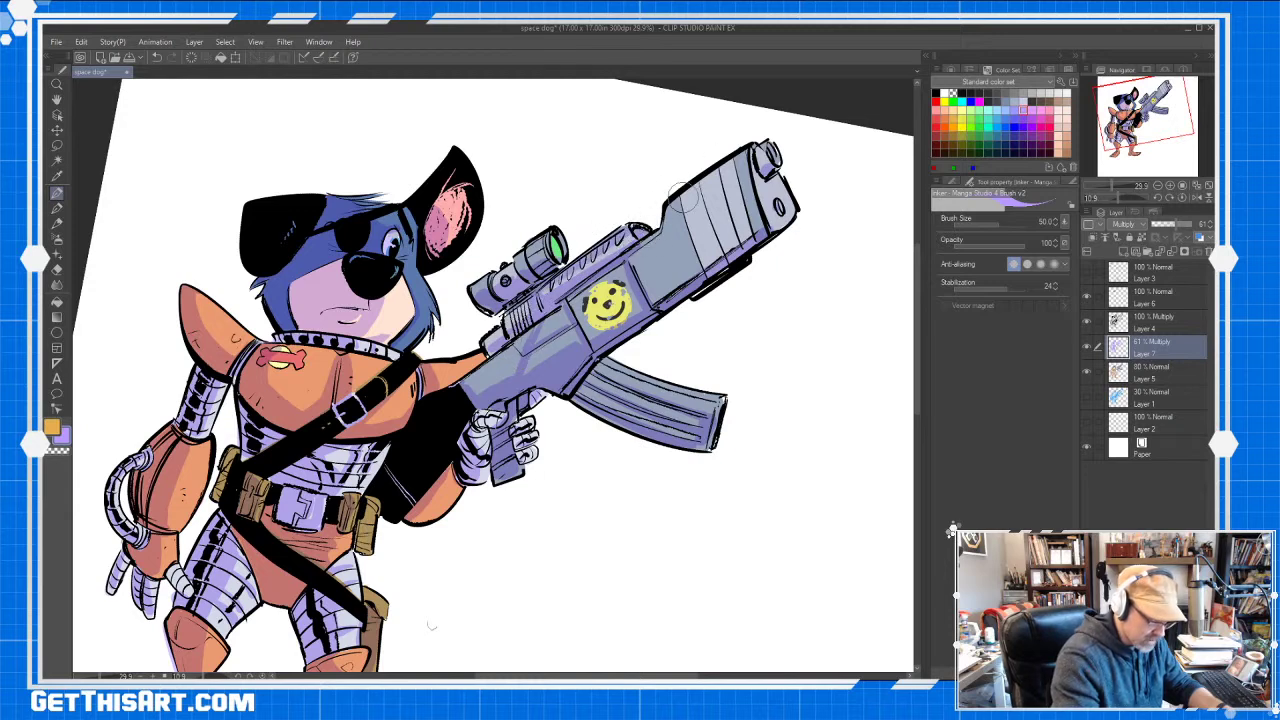
mouse_move(728, 256)
left_mouse_down()
mouse_move(730, 158)
mouse_move(760, 243)
mouse_move(754, 161)
mouse_move(780, 232)
left_mouse_up()
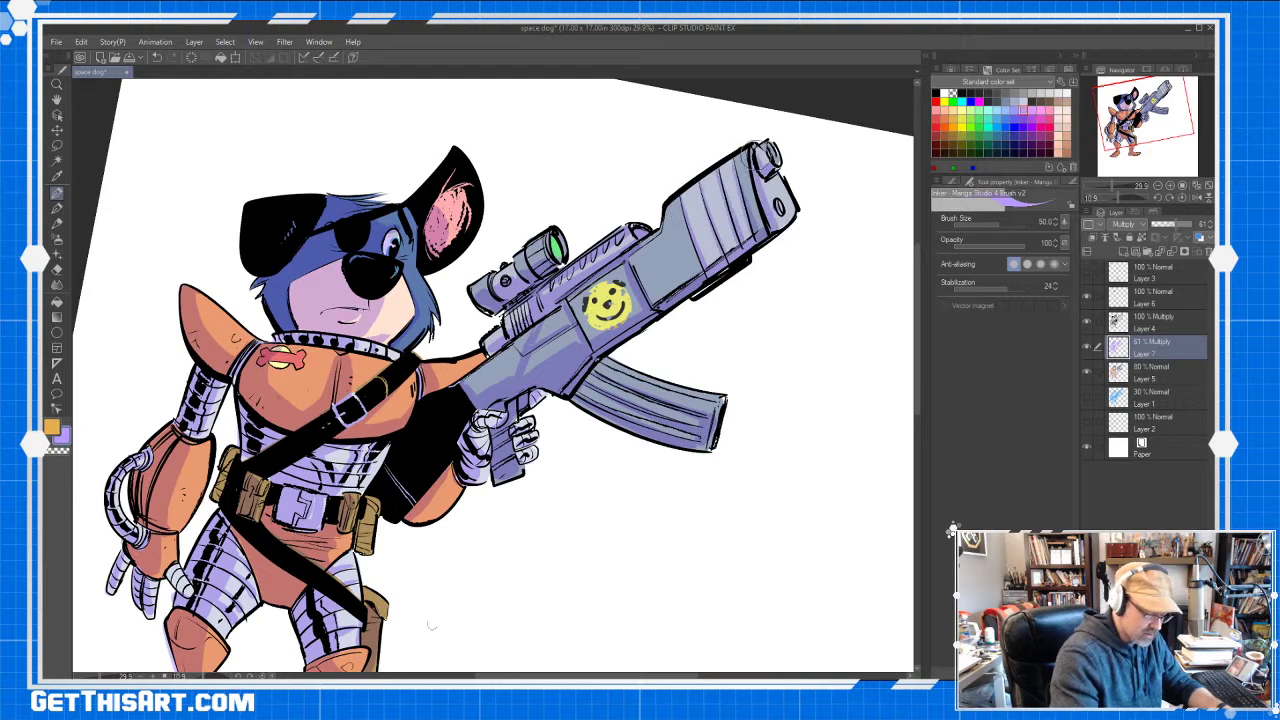
left_click_drag(760, 150, 770, 168)
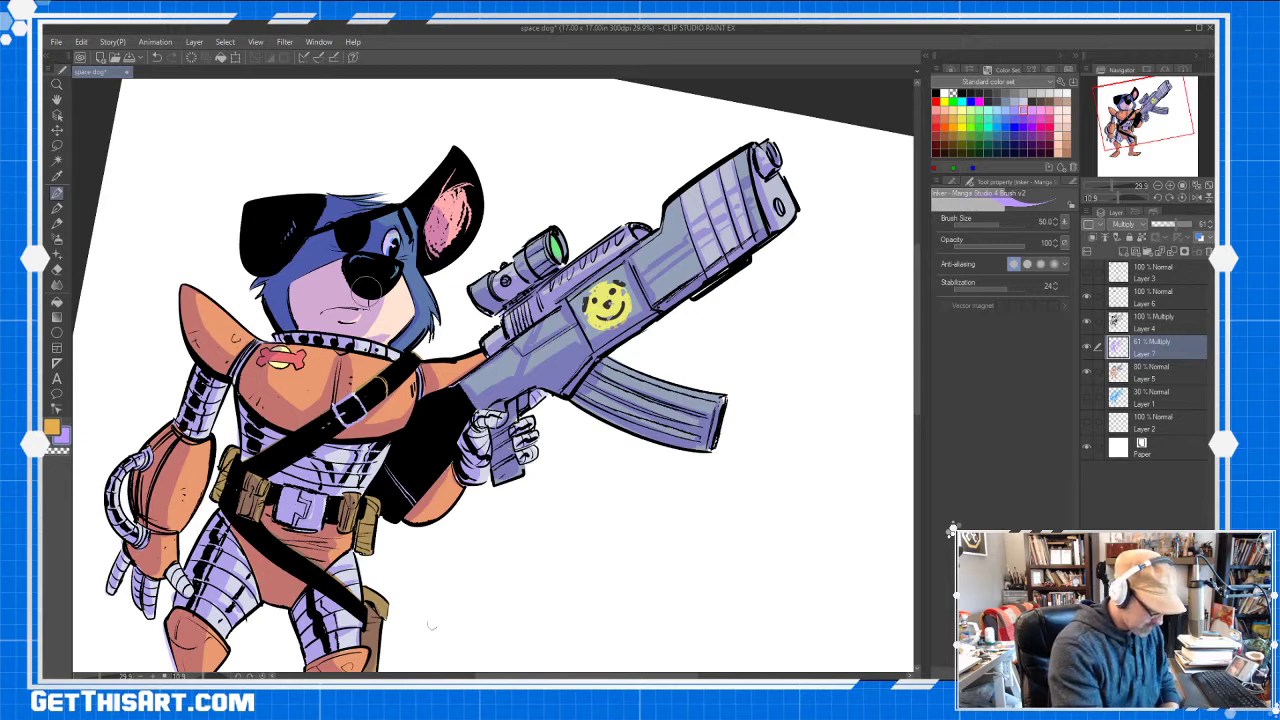
Take the Hard eraser on the Multiply shading layer and reduce its size to 20
key("space")
mouse_move(620, 480)
left_mouse_down()
mouse_move(797, 221)
mouse_move(722, 425)
left_mouse_up()
key("shift+space")
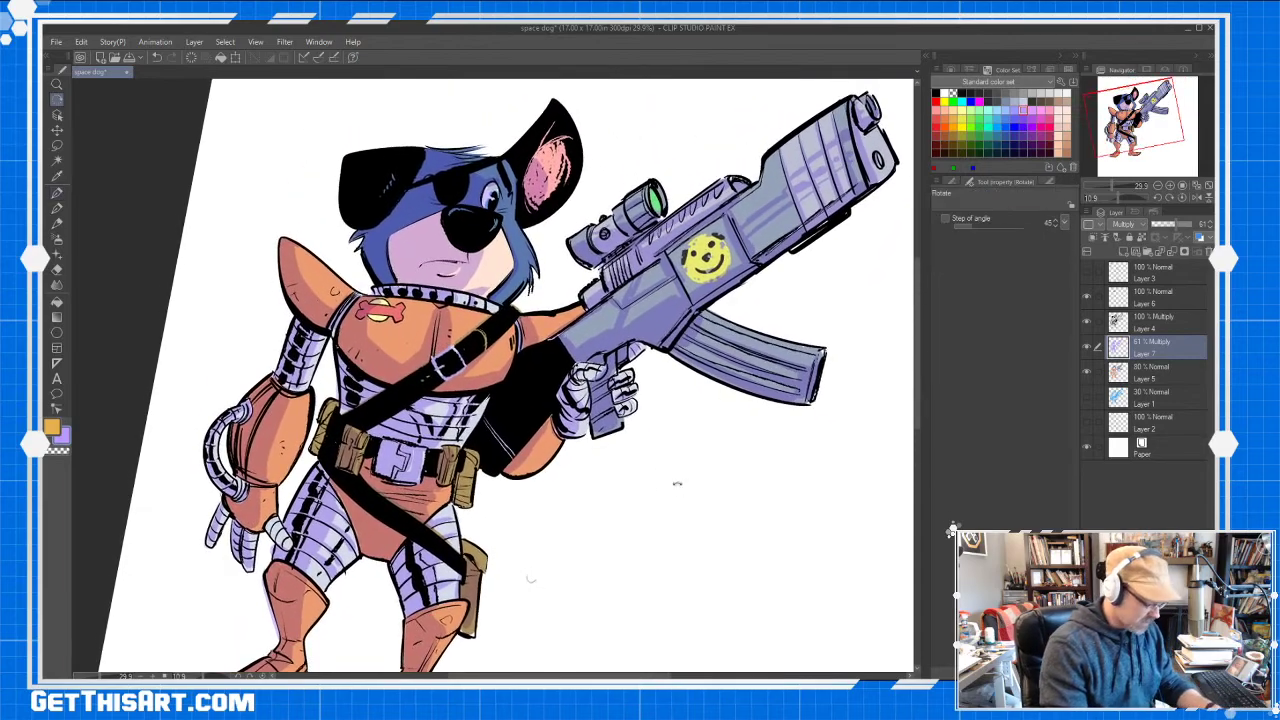
mouse_move(677, 484)
left_mouse_down()
mouse_move(709, 403)
mouse_move(740, 365)
mouse_move(754, 383)
mouse_move(749, 349)
mouse_move(723, 349)
left_mouse_up()
key("e")
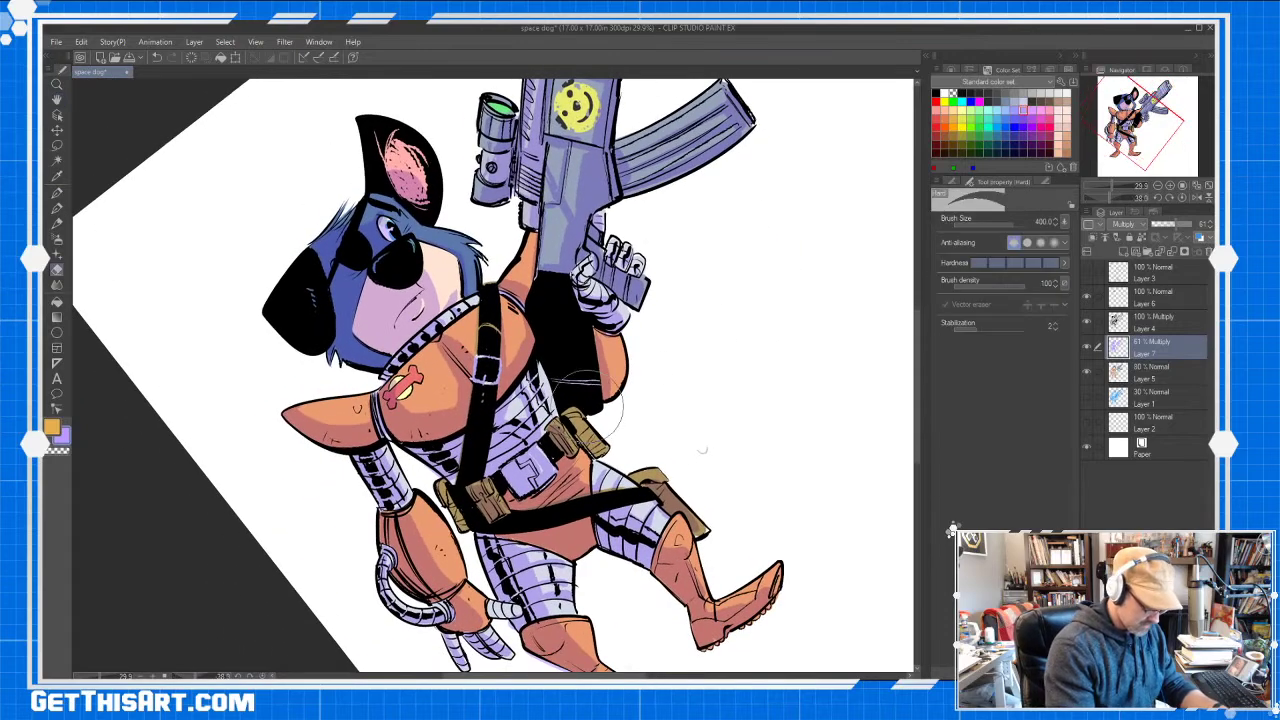
key("[")
key("[")
key("[")
key("[")
key("[")
key("[")
key("[")
key("[")
key("[")
key("[")
key("[")
key("[")
key("[")
key("[")
key("[")
key("[")
key("[")
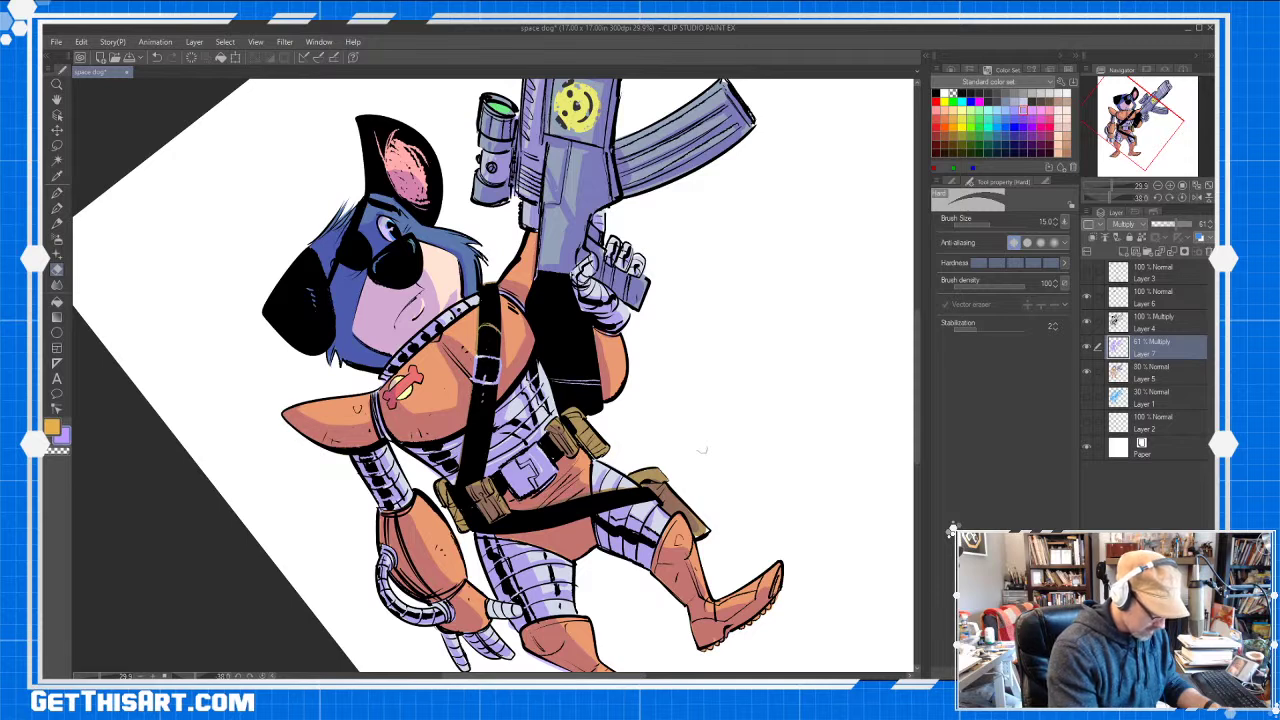
key("bracketright")
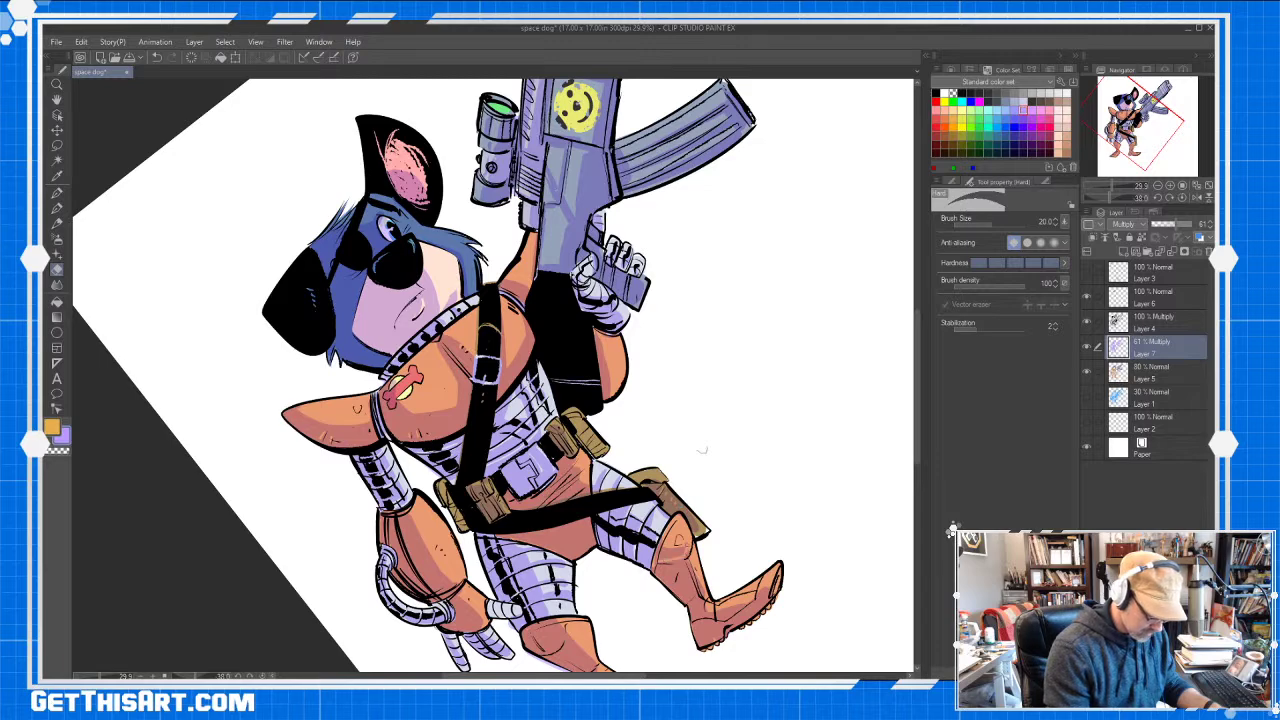
Erase highlight areas out of the purple shading on the dog's chest armour and the rifle
key("shift+space")
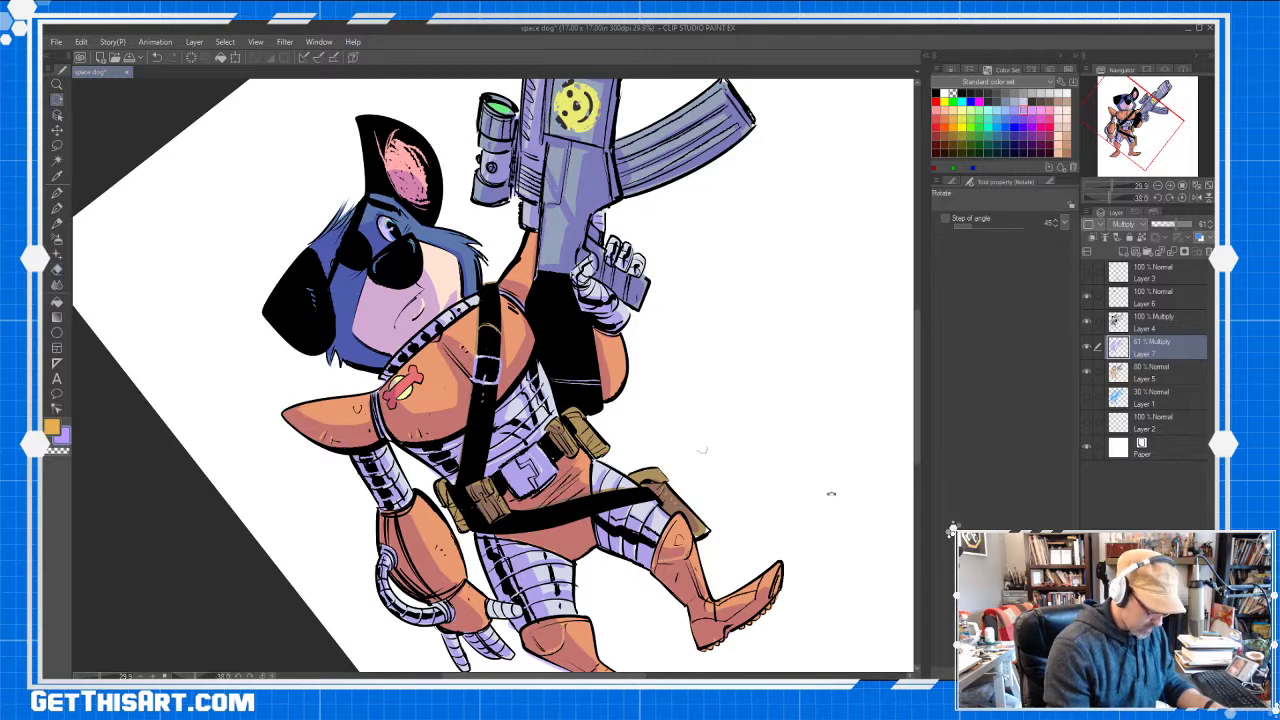
left_click_drag(831, 491, 754, 618)
key("space")
left_click_drag(742, 565, 763, 377)
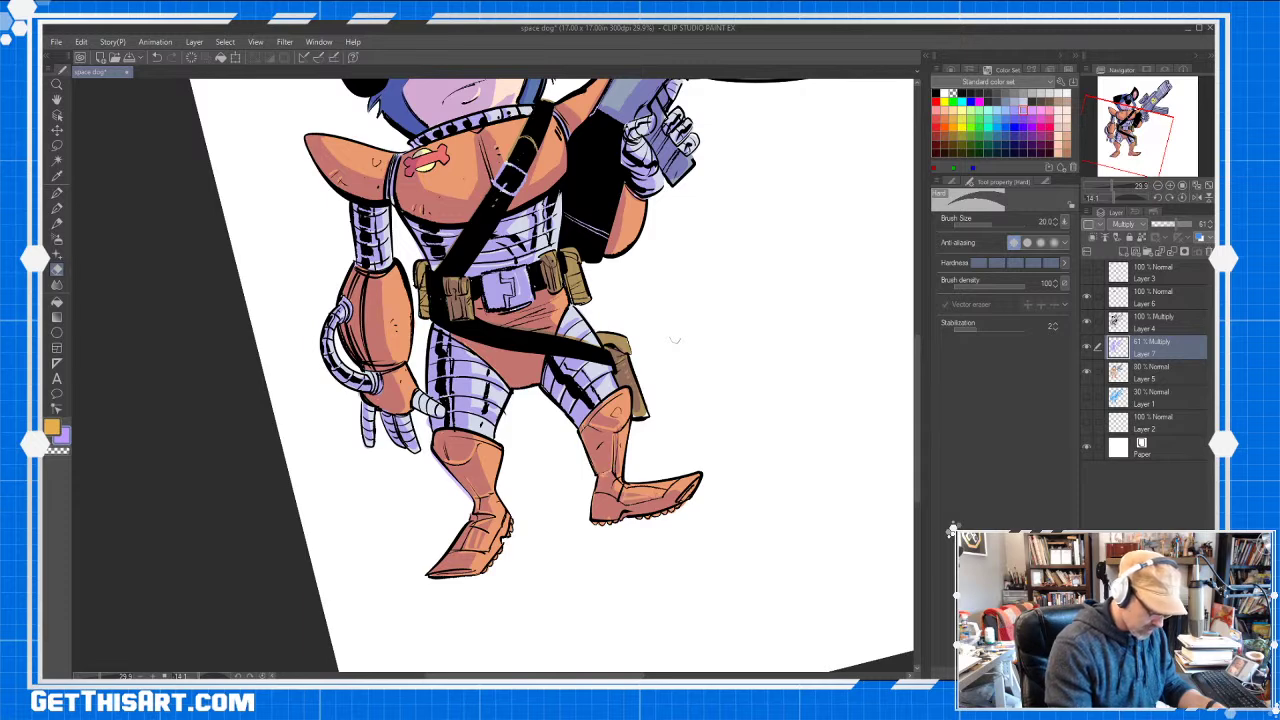
left_click_drag(675, 340, 673, 420)
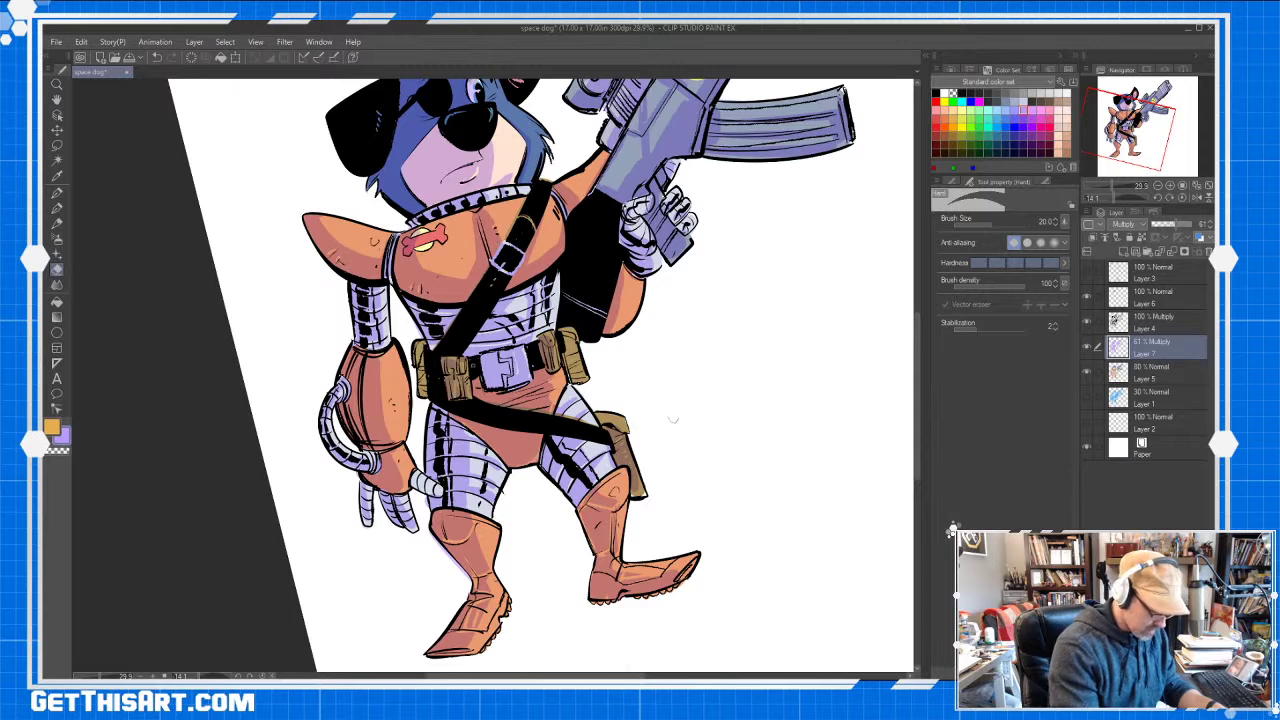
mouse_move(562, 252)
left_mouse_down()
mouse_move(507, 289)
mouse_move(402, 282)
left_mouse_up()
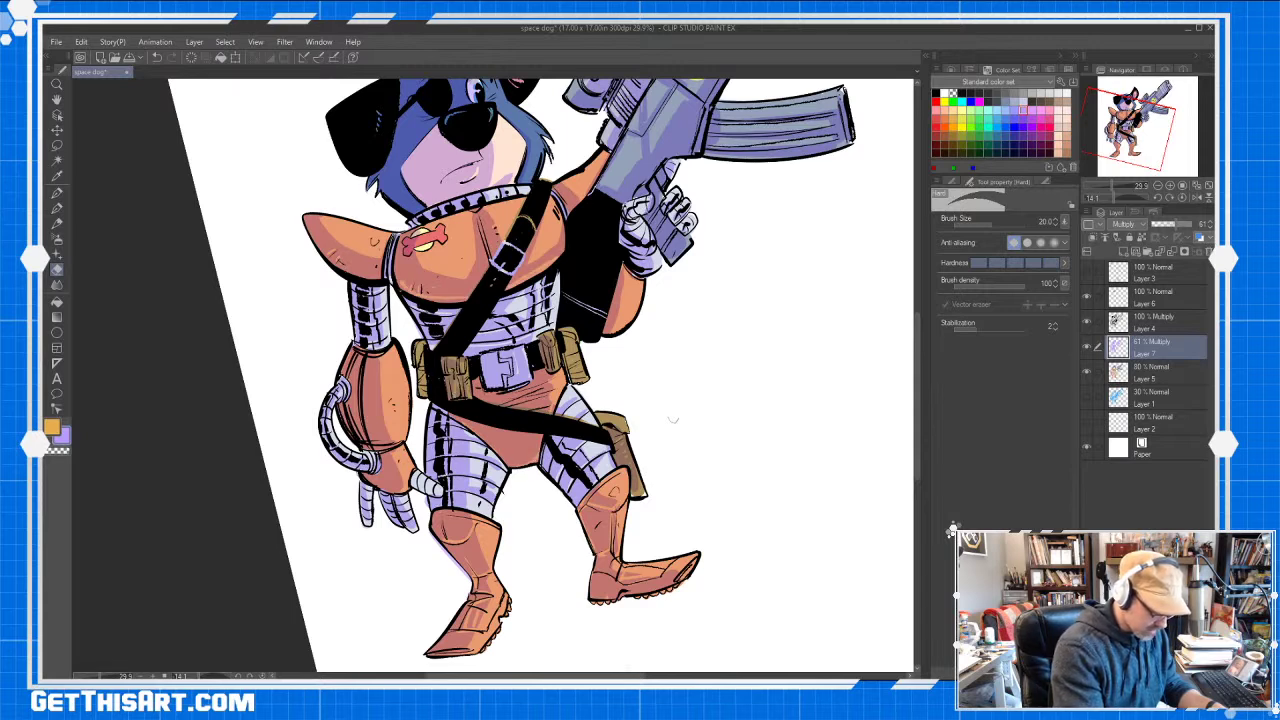
left_click_drag(728, 277, 714, 371)
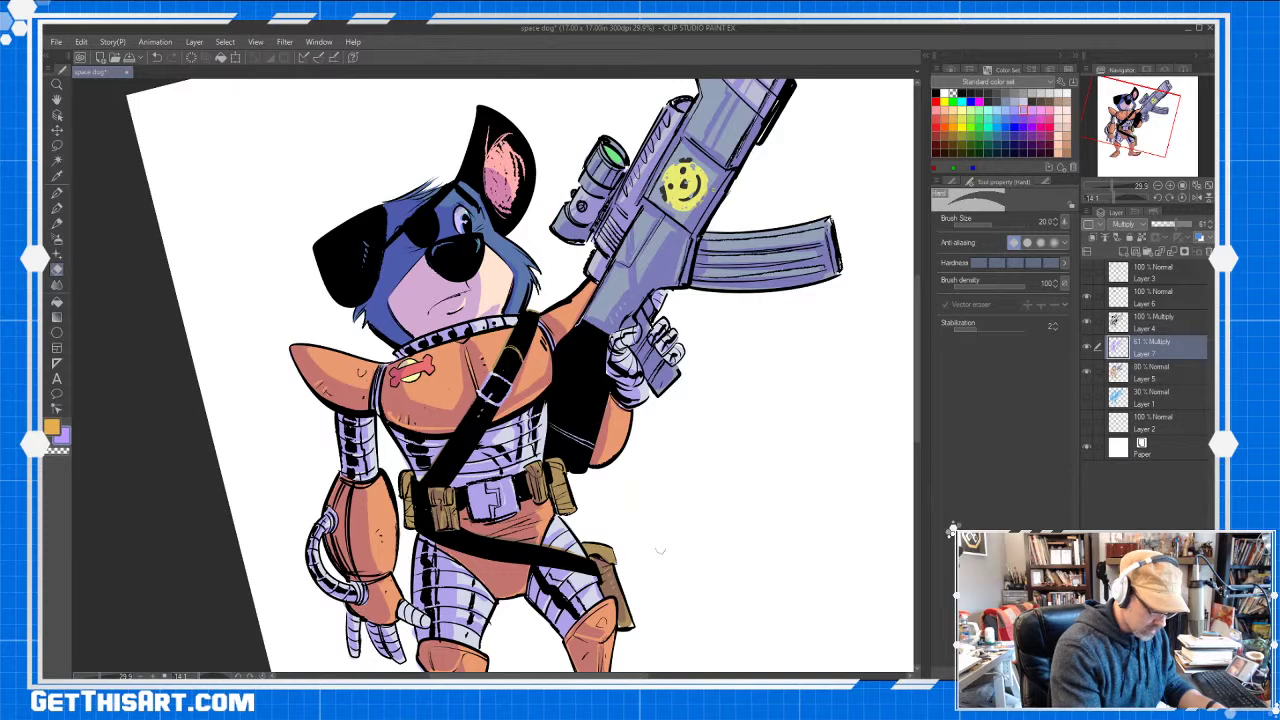
left_click_drag(756, 284, 683, 358)
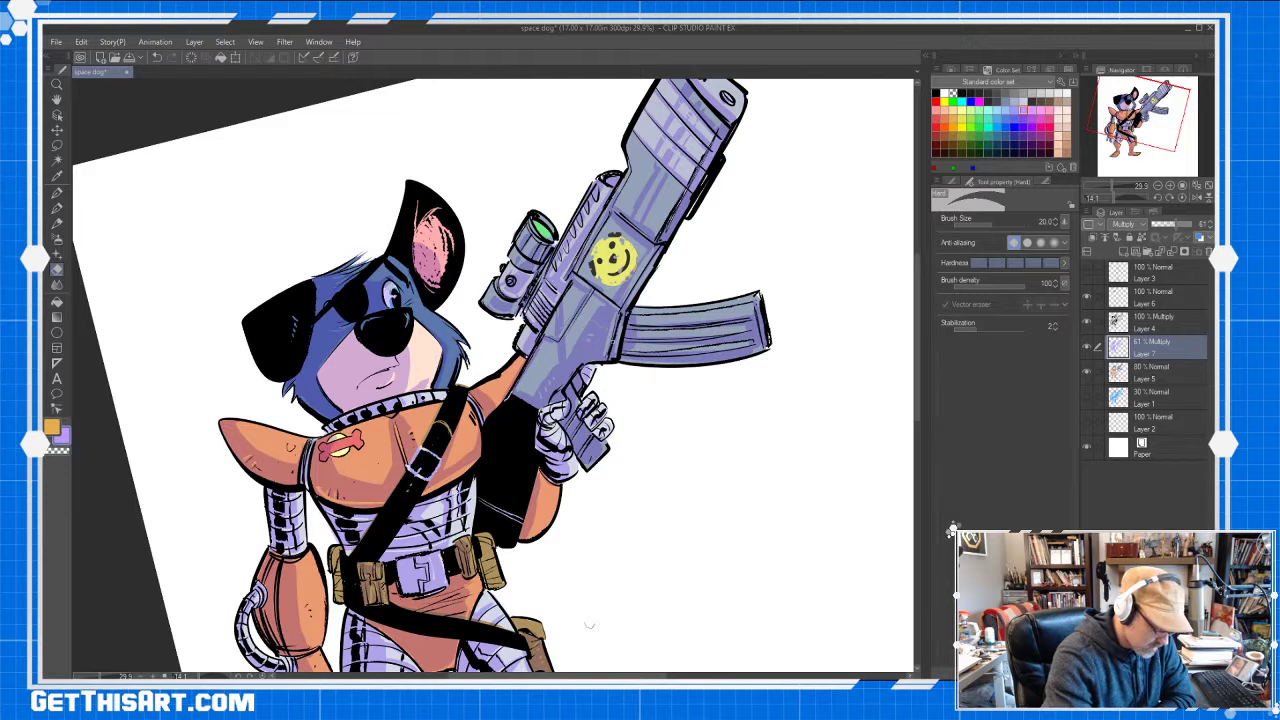
Set the Hard eraser to size 40 and erase highlights on the belt buckle and the muzzle beside the mouth
key("space")
left_click_drag(589, 625, 627, 343)
key("p")
key("e")
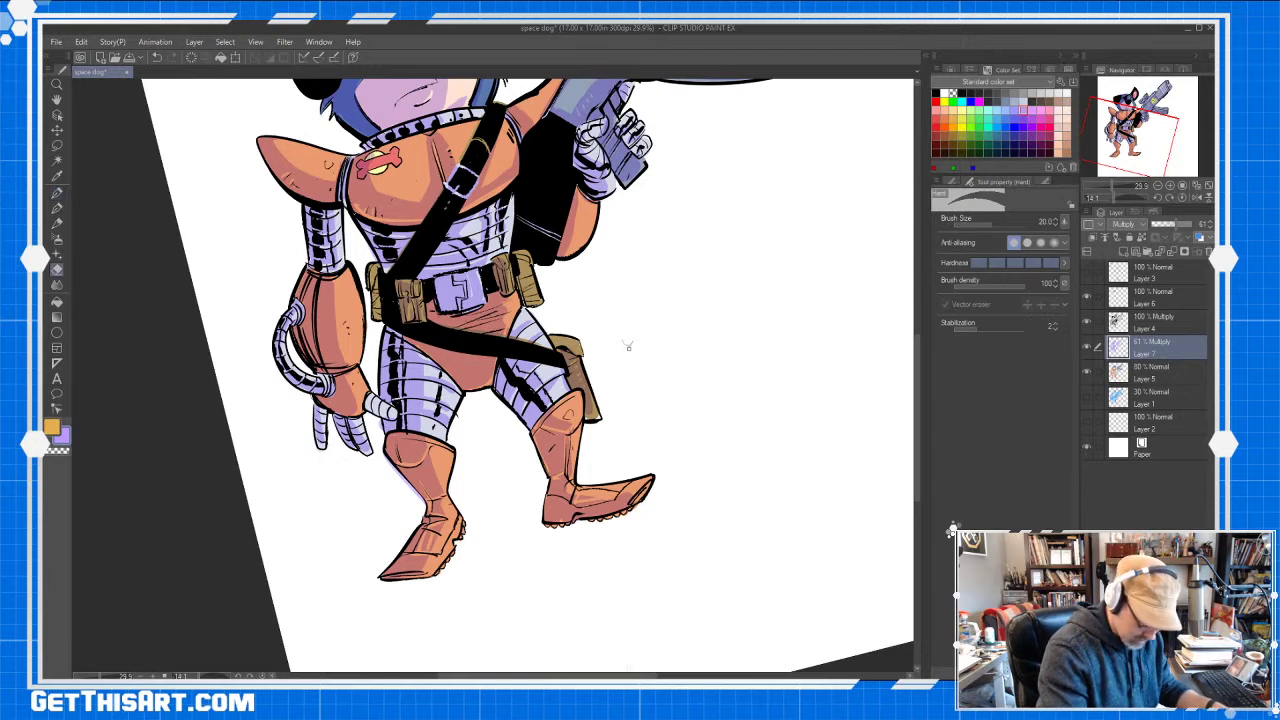
key("alt+bracketleft")
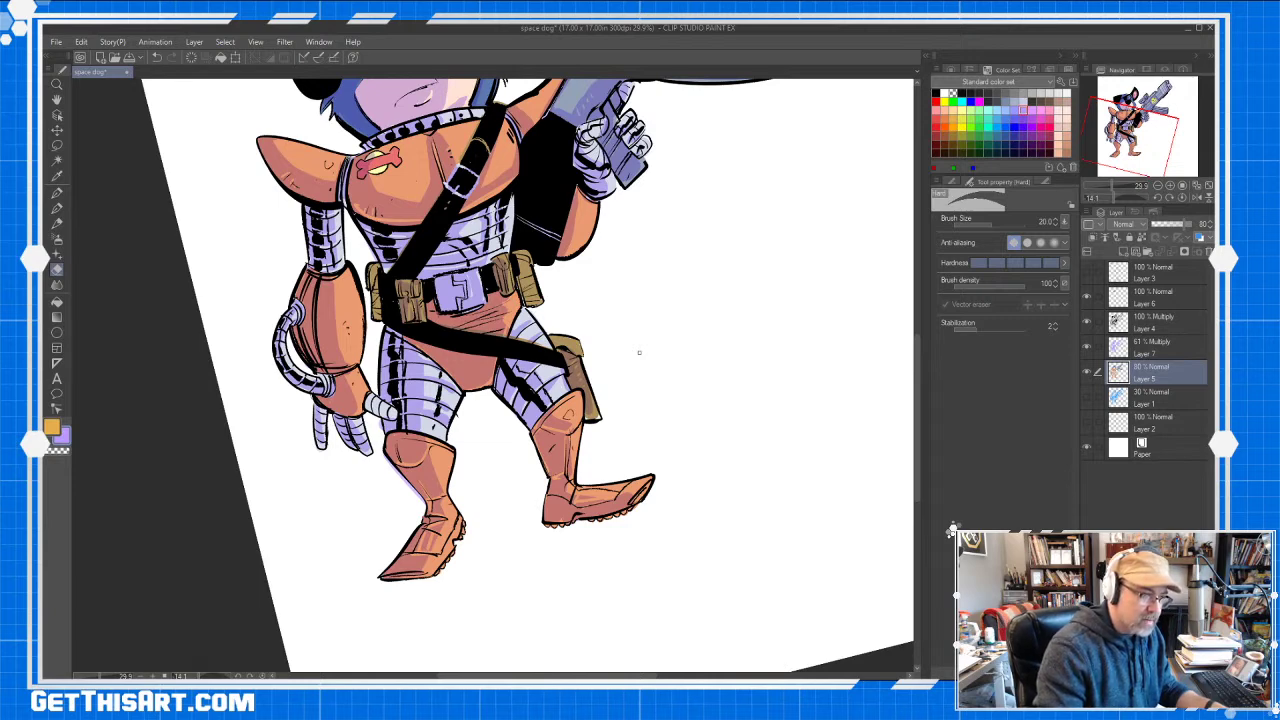
left_click(734, 386, "ctrl")
left_click(737, 383, "ctrl")
left_click_drag(735, 407, 725, 596)
left_click_drag(723, 474, 722, 525)
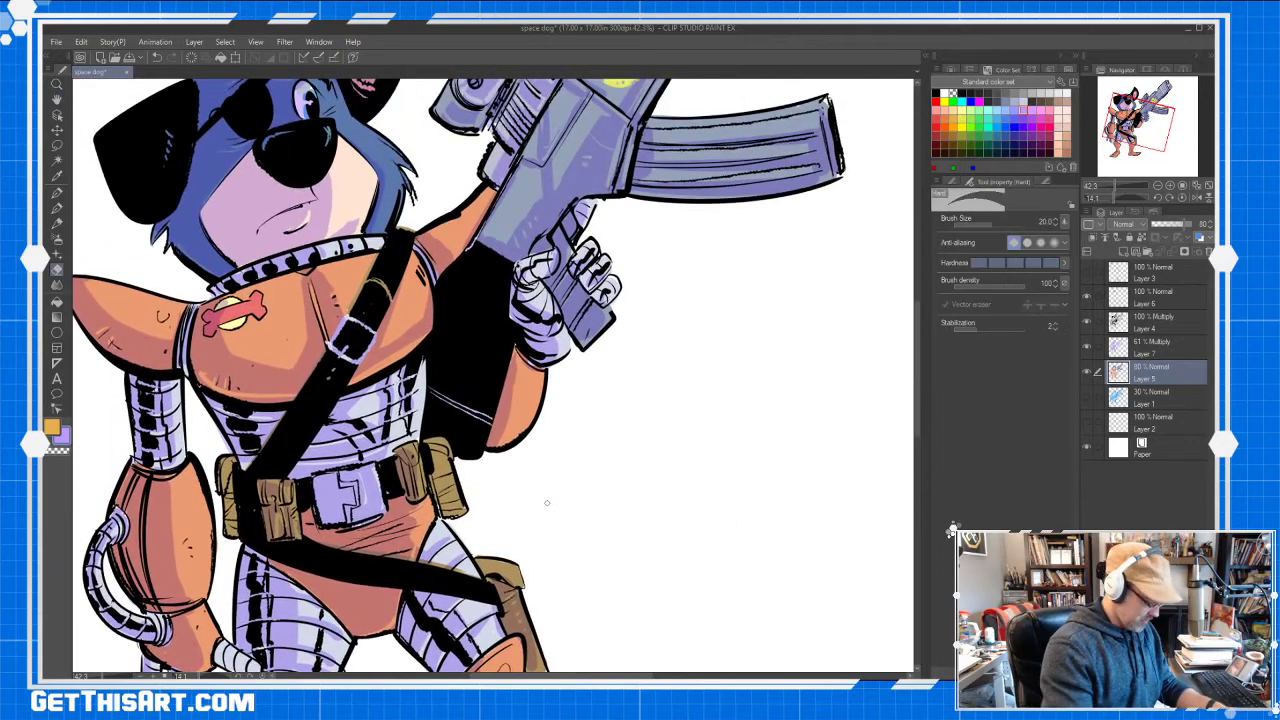
key("bracketright")
key("bracketright")
key("bracketright")
left_click_drag(315, 479, 324, 523)
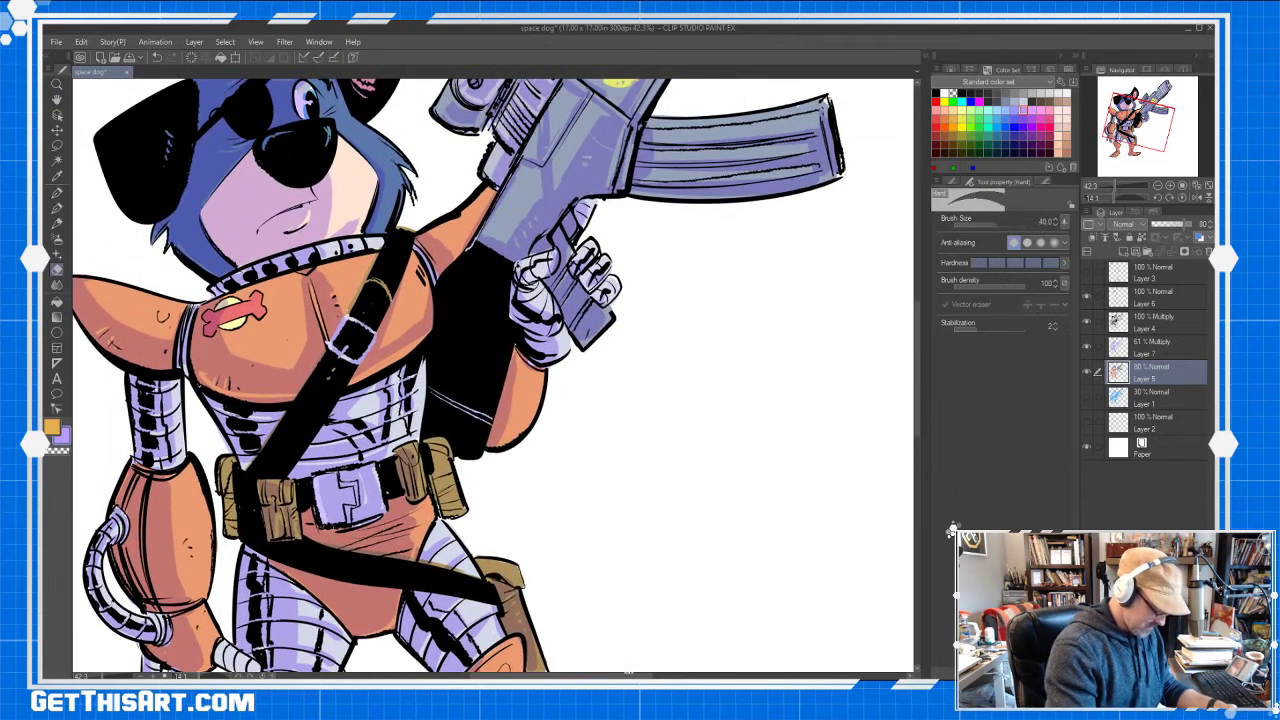
key("alt+bracketright")
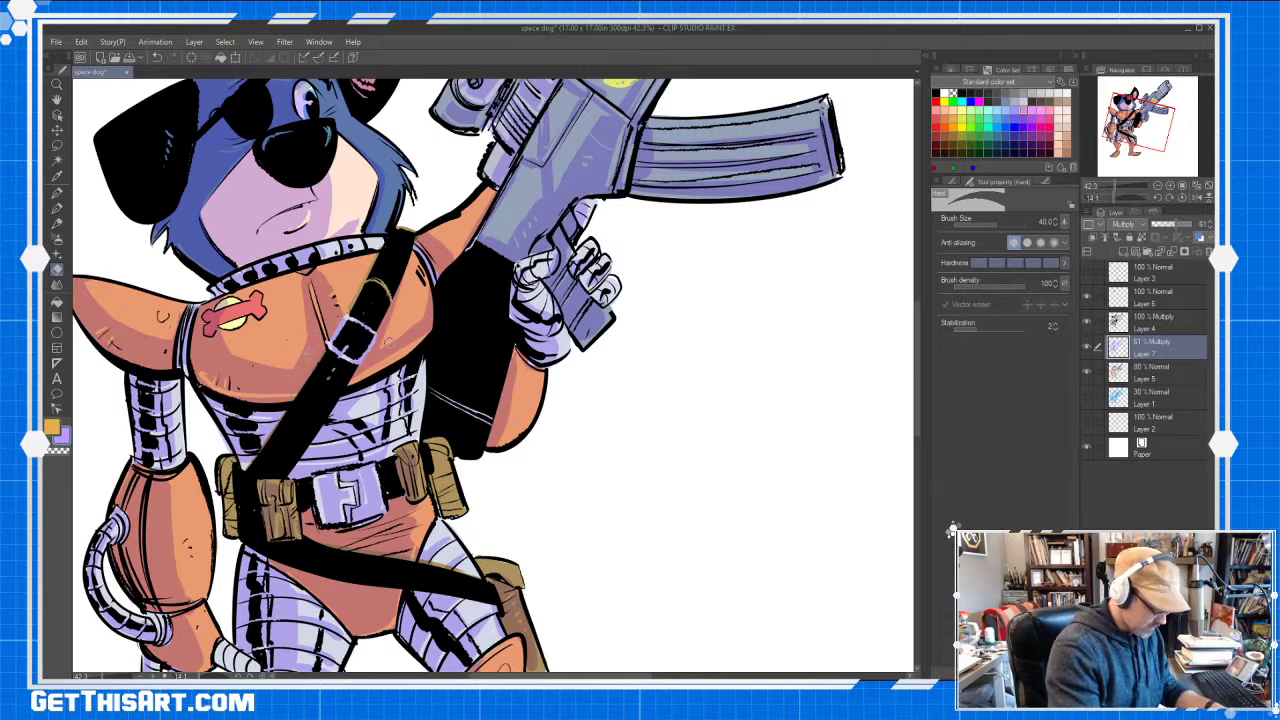
mouse_move(264, 228)
left_mouse_down()
mouse_move(312, 201)
mouse_move(292, 226)
left_mouse_up()
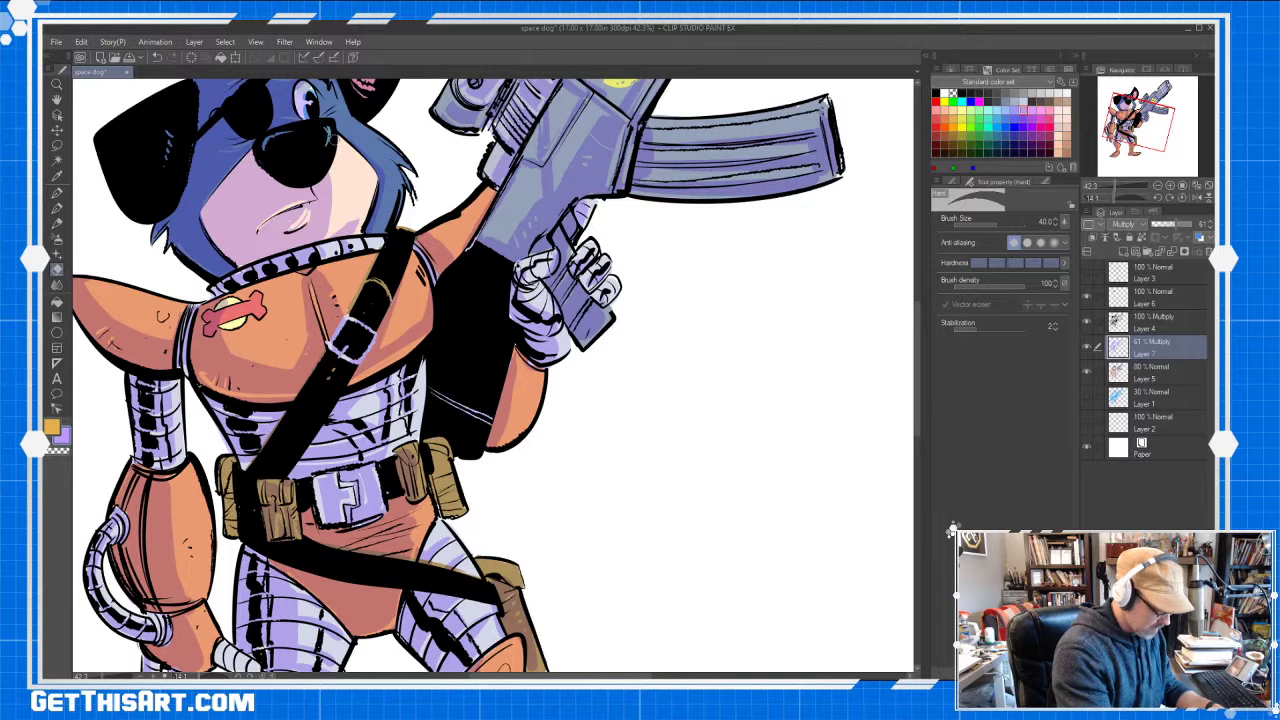
Add a new layer above the Multiply shading layer, set its blending mode to Screen and choose orange
left_click_drag(703, 476, 725, 397)
left_click(1107, 252)
left_click(1124, 224)
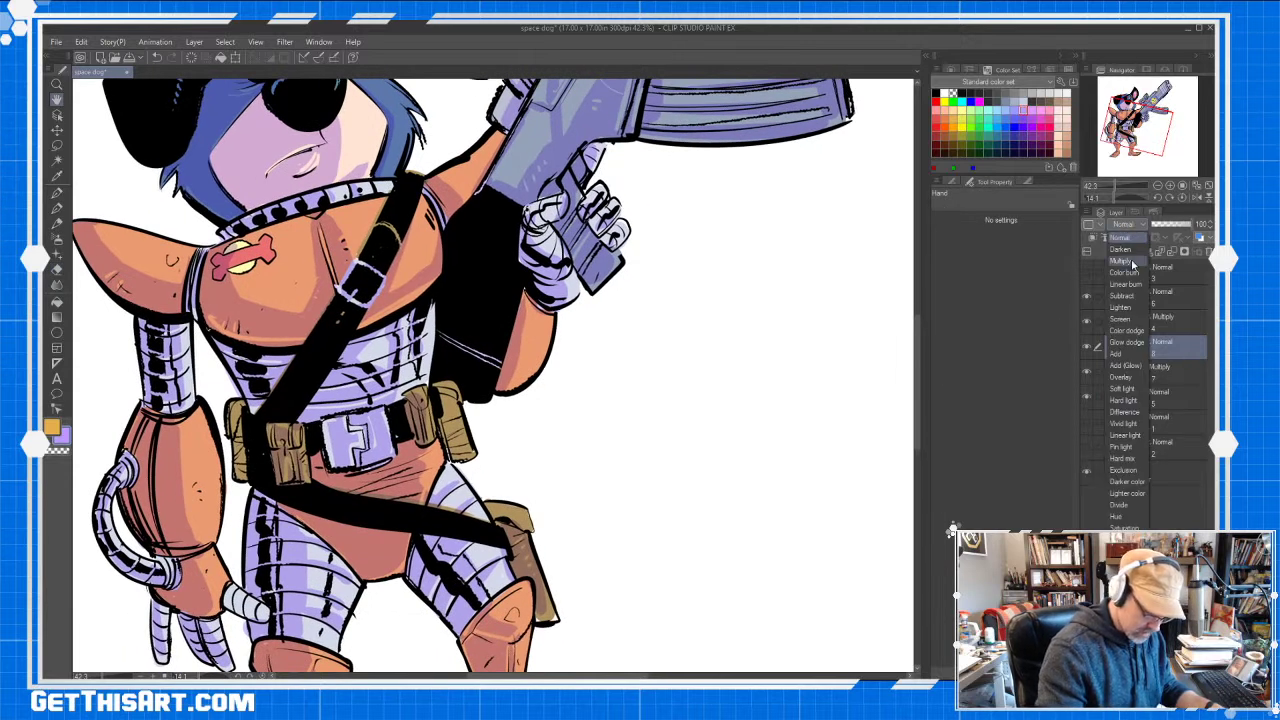
left_click(1128, 316)
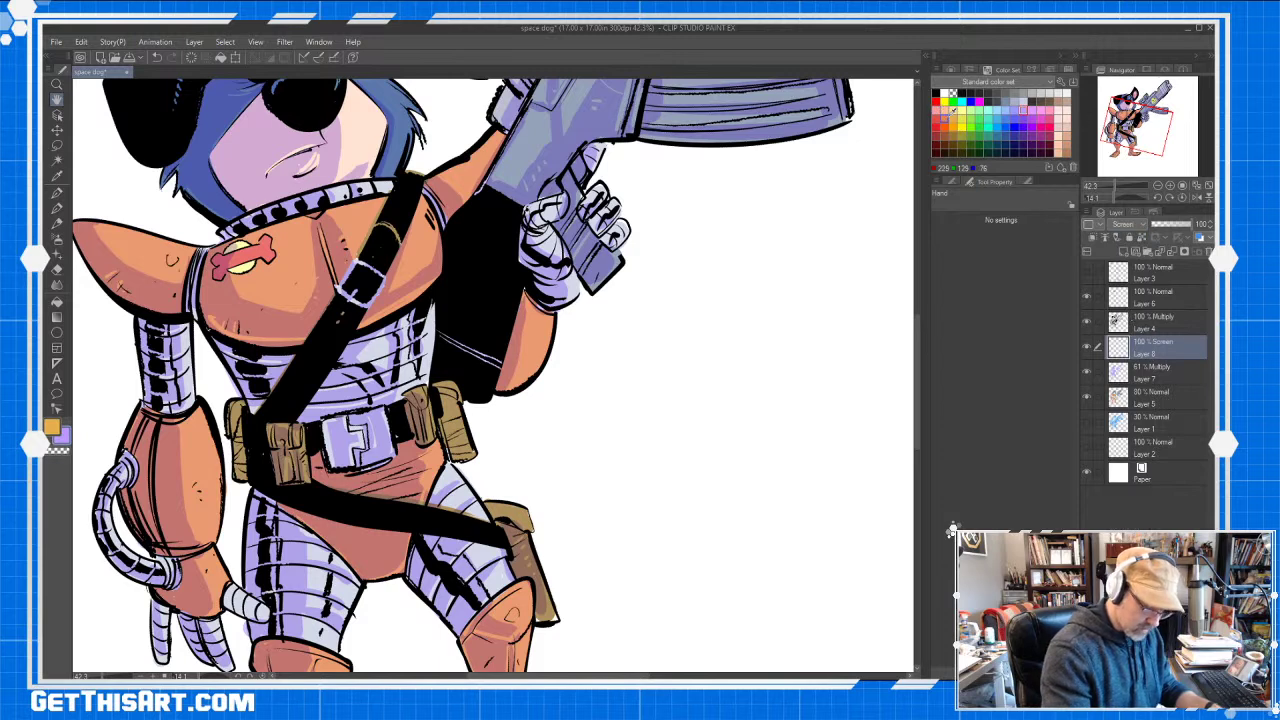
left_click(952, 118)
Undo the trial highlight stroke and switch to the Leaky Pen brush
left_click_drag(575, 399, 819, 443)
key("p")
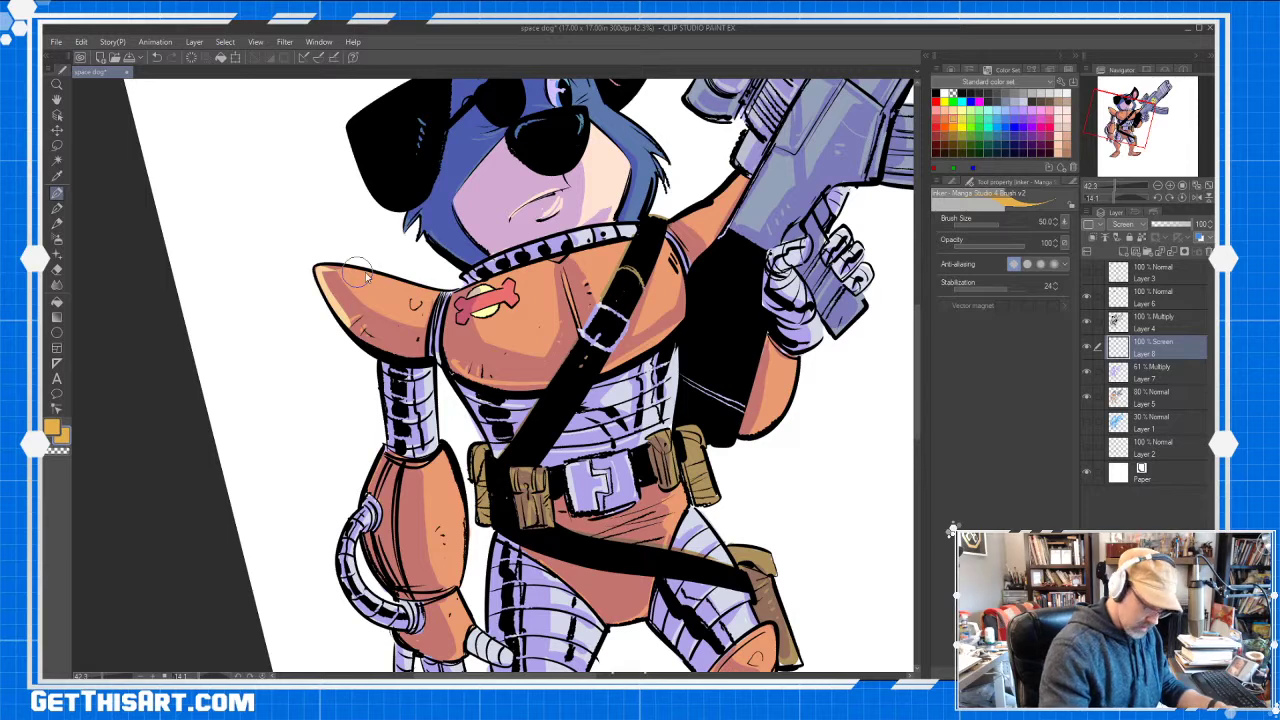
key("ctrl+z")
left_click(1072, 182)
left_click(1022, 232)
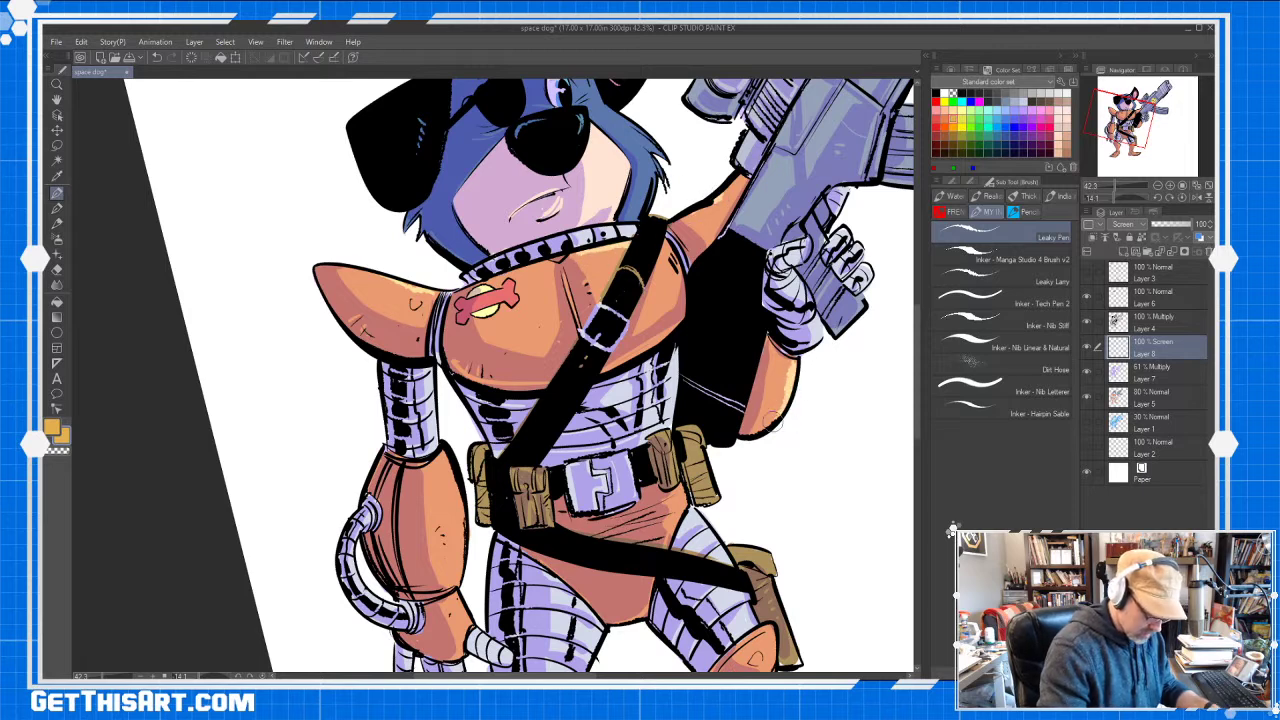
Paint warm highlights on the rifle's muzzle face and along the bands of its front barrel section
mouse_move(883, 118)
left_mouse_down()
mouse_move(832, 252)
mouse_move(664, 520)
left_mouse_up()
key("space")
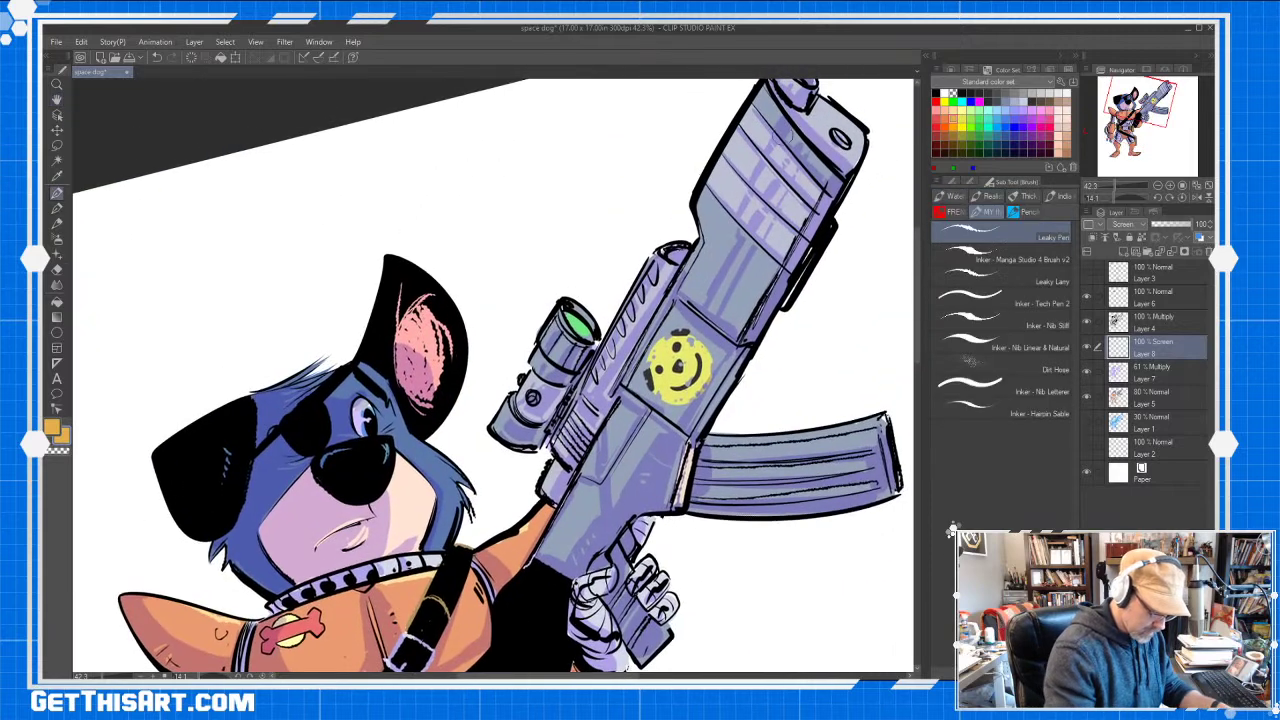
mouse_move(800, 104)
left_mouse_down()
mouse_move(836, 150)
mouse_move(826, 108)
mouse_move(852, 130)
mouse_move(838, 160)
left_mouse_up()
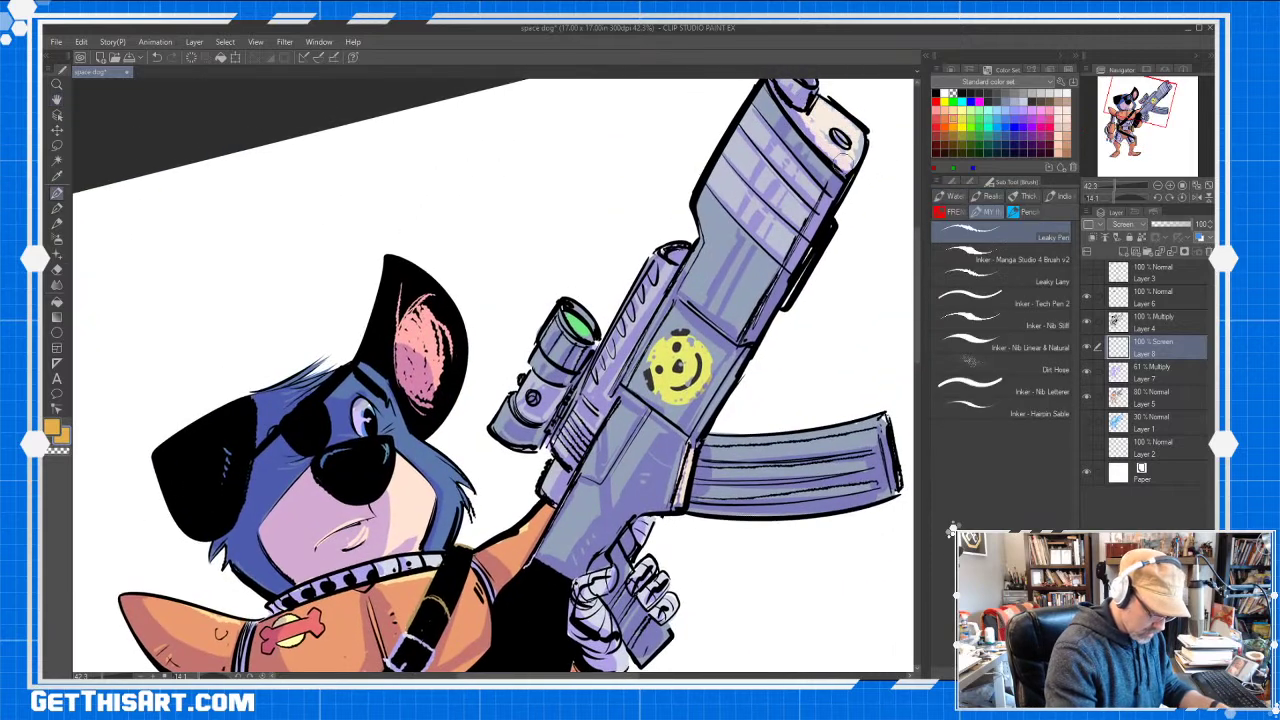
mouse_move(724, 158)
left_mouse_down()
mouse_move(784, 232)
mouse_move(747, 138)
mouse_move(787, 192)
mouse_move(757, 115)
mouse_move(810, 188)
left_mouse_up()
left_click_drag(710, 191, 775, 264)
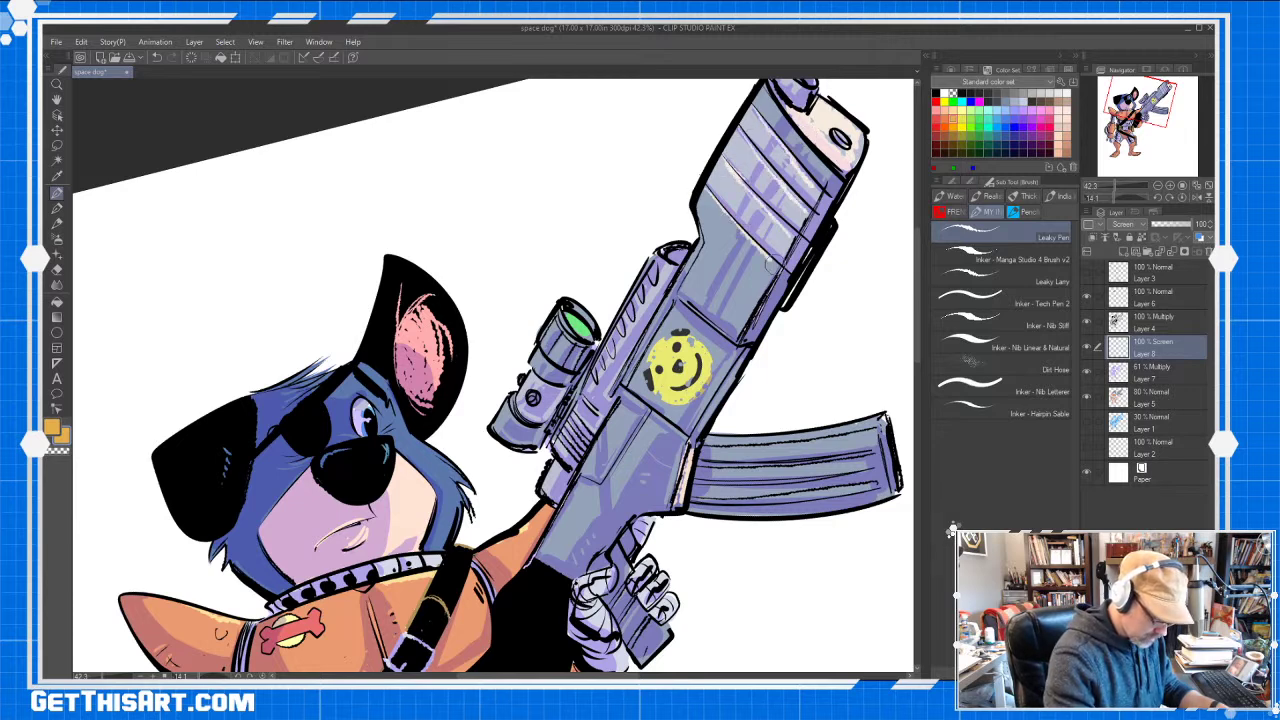
Add highlight strokes to the rifle's scope lens, its ribbed upper rail and the edges of its body
left_click_drag(675, 247, 668, 260)
left_click_drag(560, 317, 581, 338)
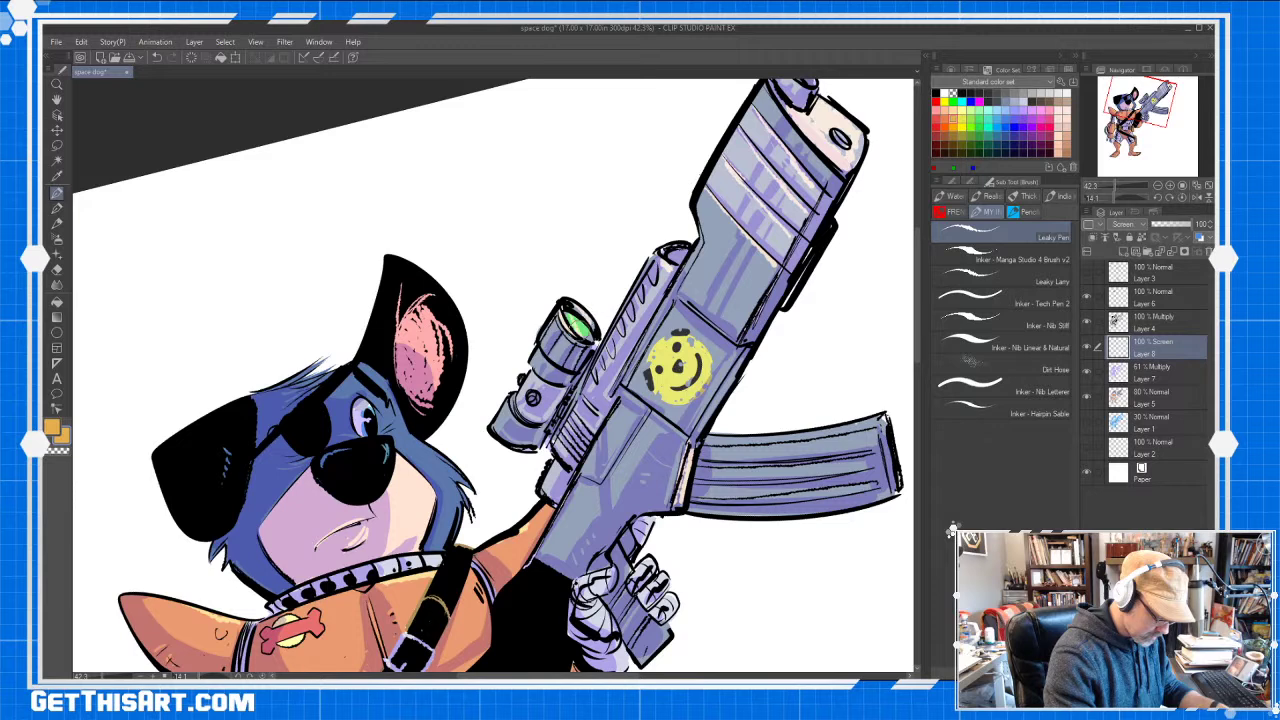
left_click_drag(668, 254, 606, 342)
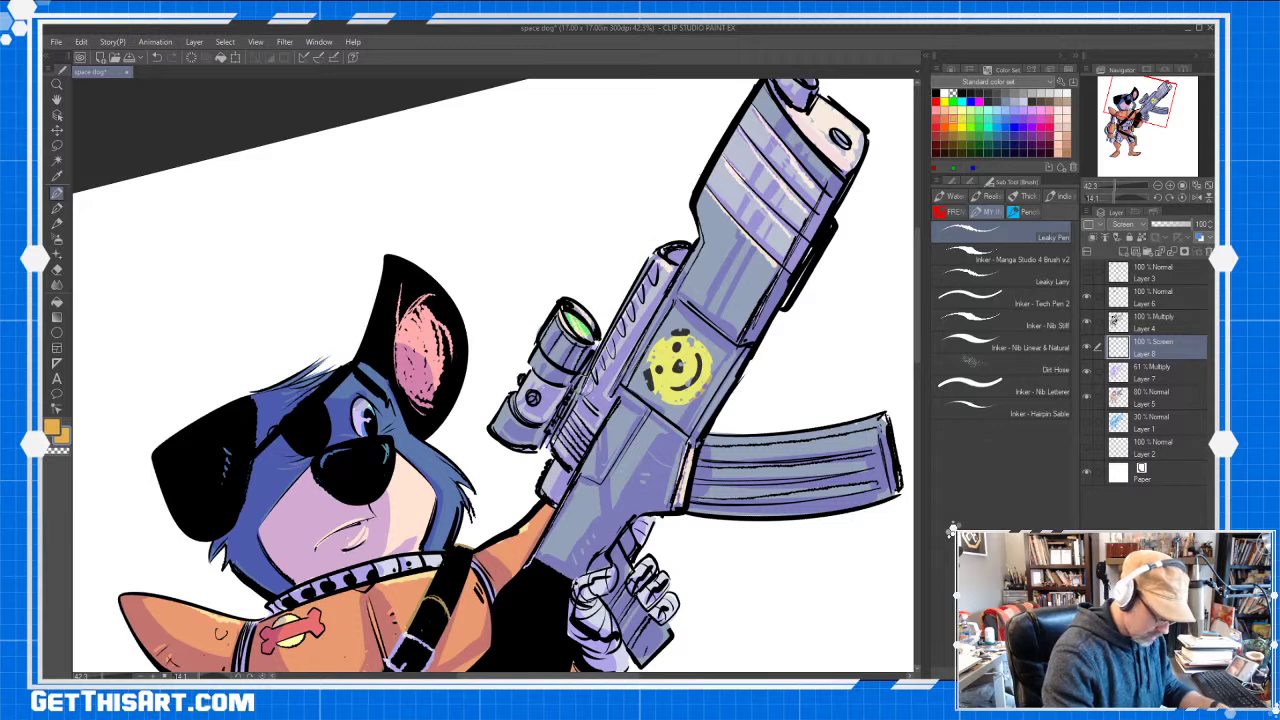
left_click_drag(628, 385, 680, 308)
left_click_drag(699, 203, 723, 288)
Paint a highlight along the upper edge of the rifle's curved magazine
left_click_drag(818, 526, 775, 451)
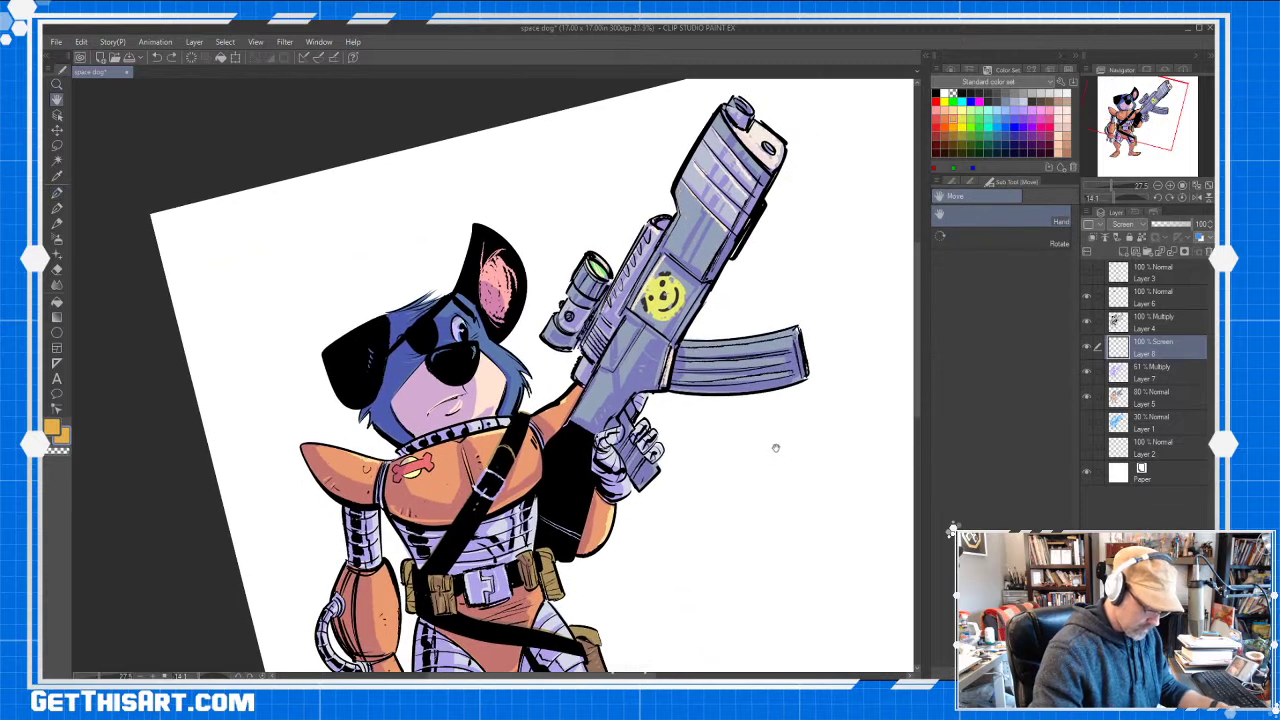
key("b")
left_click_drag(686, 346, 788, 330)
left_click_drag(686, 347, 788, 330)
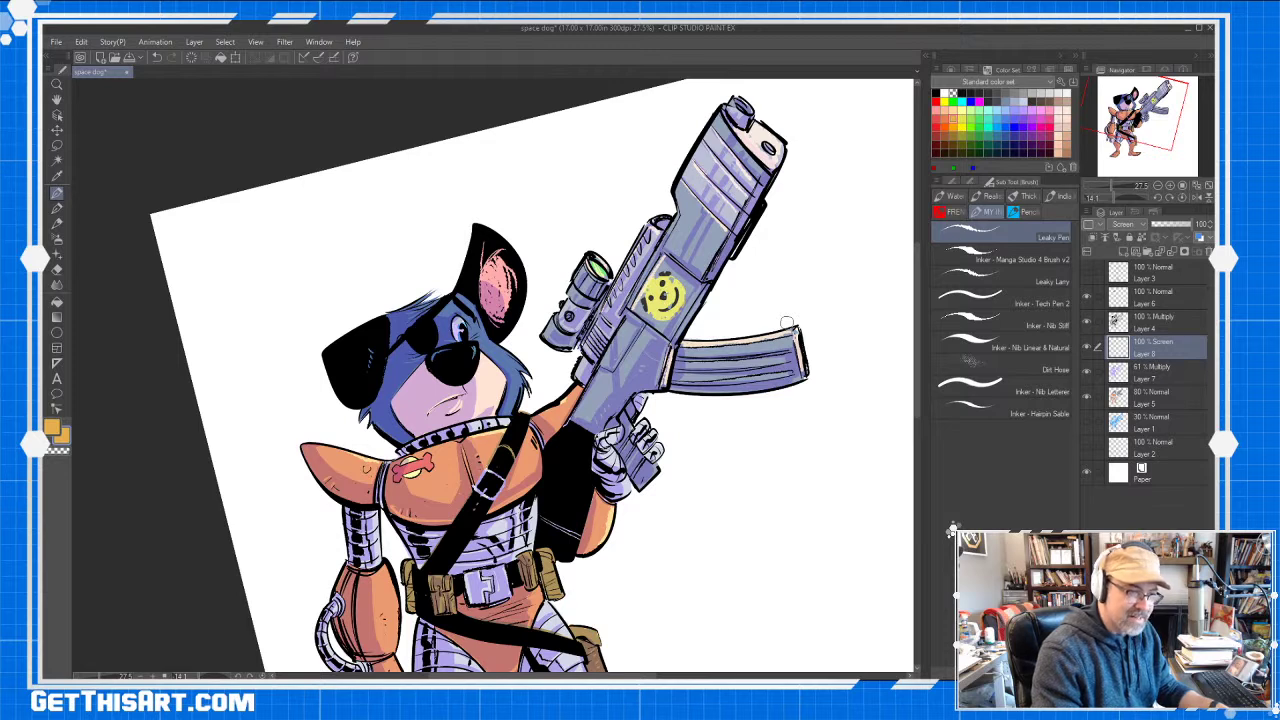
Brush warm highlights down the rifle's lower edge, beside the magazine and around the smiley panel
key("space")
mouse_move(730, 482)
left_mouse_down()
mouse_move(811, 263)
mouse_move(831, 257)
left_mouse_up()
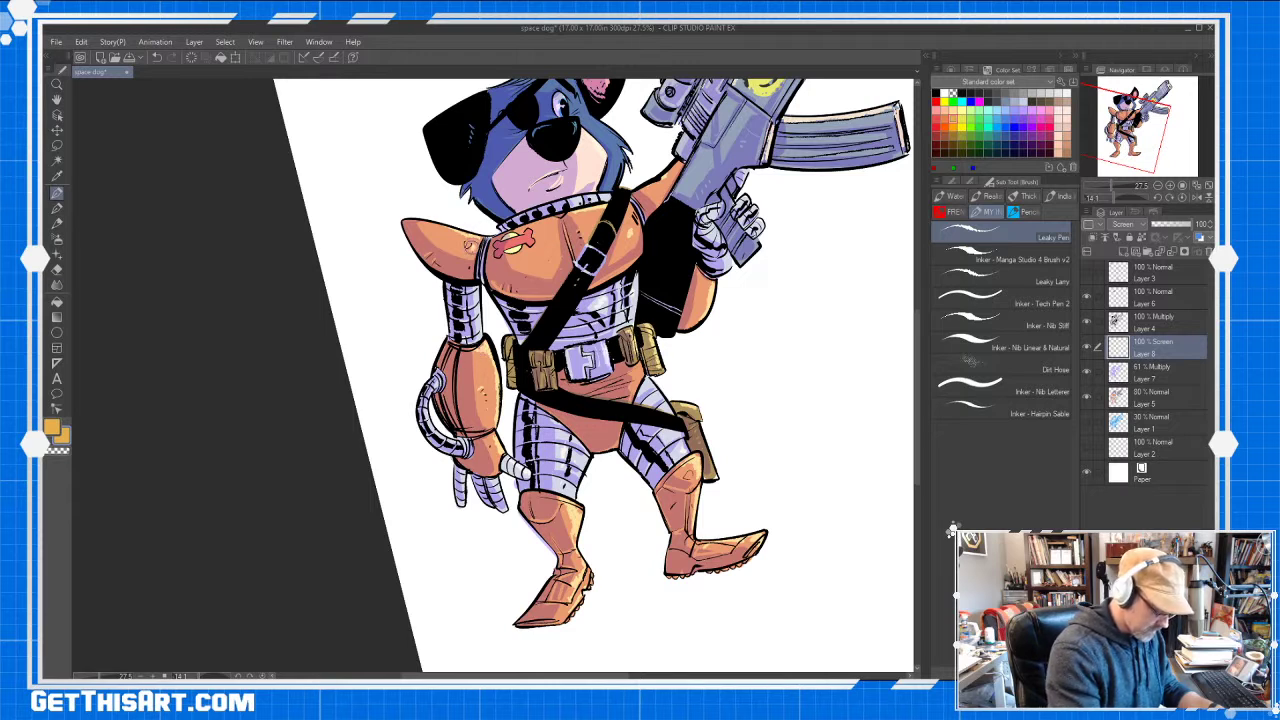
mouse_move(683, 402)
left_mouse_down()
mouse_move(648, 432)
mouse_move(659, 405)
mouse_move(629, 480)
mouse_move(650, 470)
mouse_move(634, 486)
mouse_move(561, 506)
left_mouse_up()
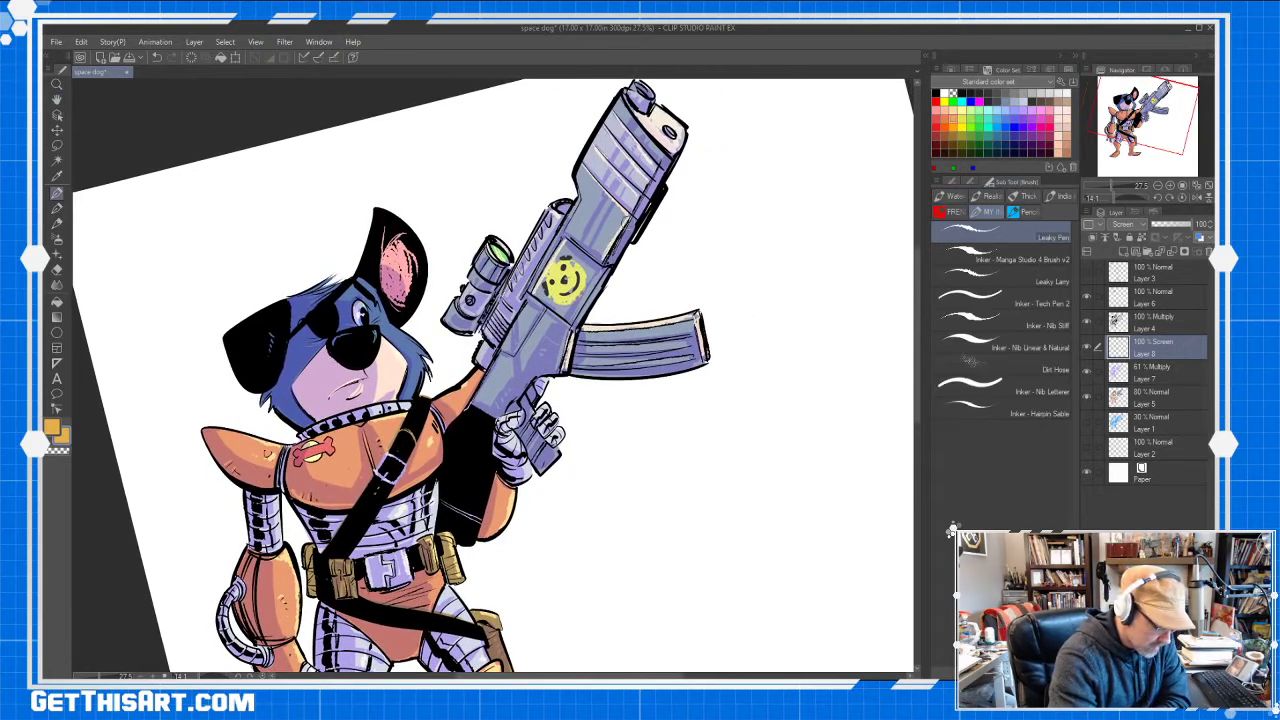
left_click_drag(661, 158, 612, 252)
left_click_drag(567, 327, 558, 371)
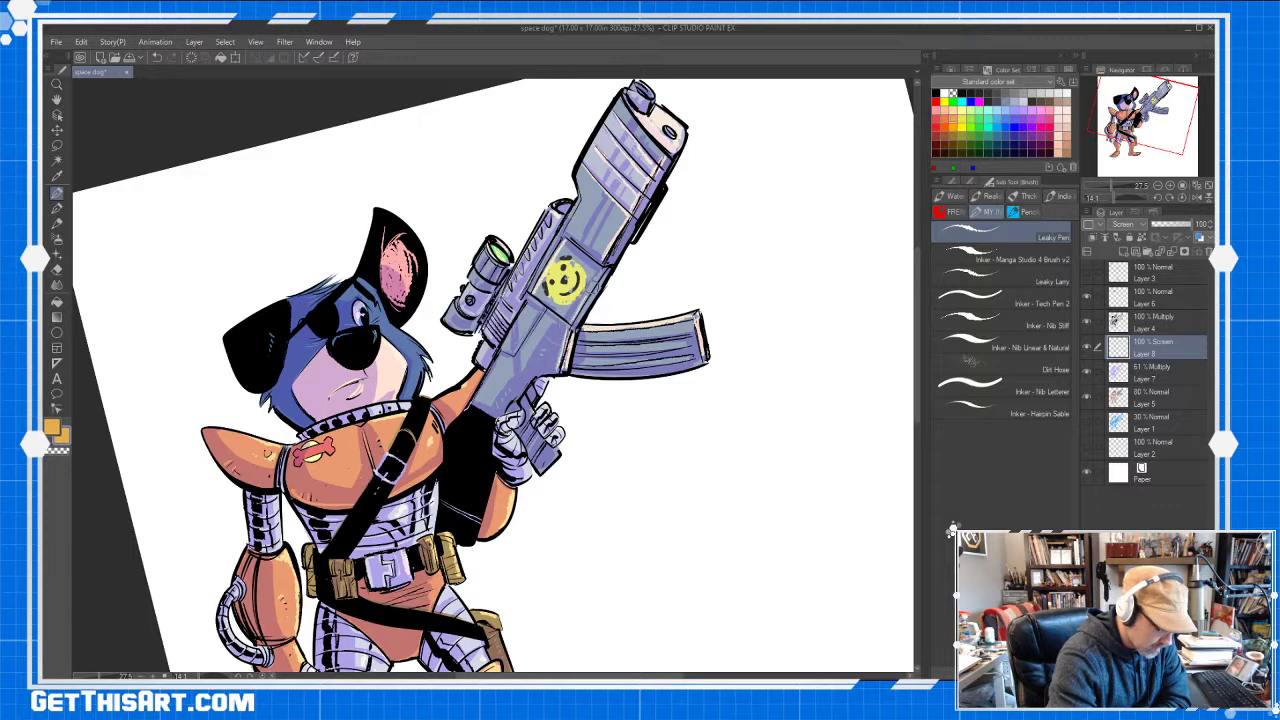
mouse_move(602, 274)
left_mouse_down()
mouse_move(573, 320)
mouse_move(516, 357)
mouse_move(507, 322)
mouse_move(519, 296)
left_mouse_up()
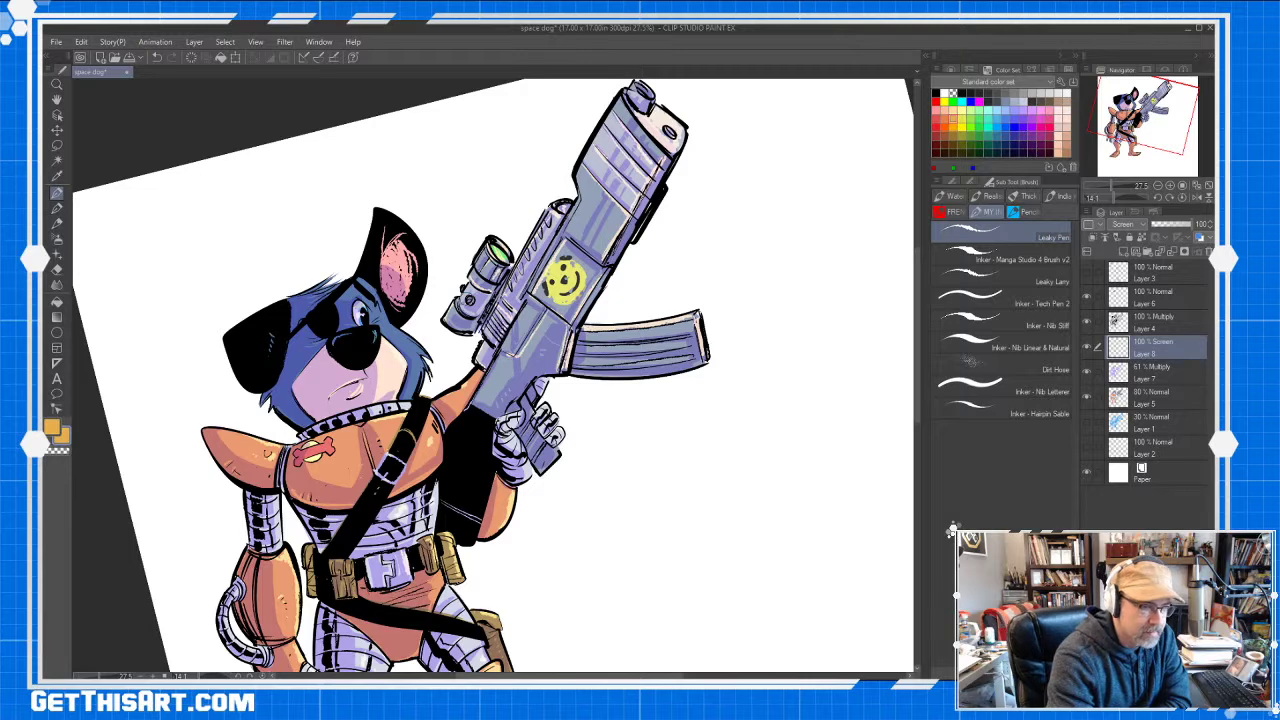
Add a new layer above the Screen layer, set it to Add (Glow) and choose a bright green
key("h")
scroll(585, 208, "down", 6)
left_click_drag(731, 242, 718, 217)
key("ctrl+space")
left_click_drag(585, 256, 606, 237)
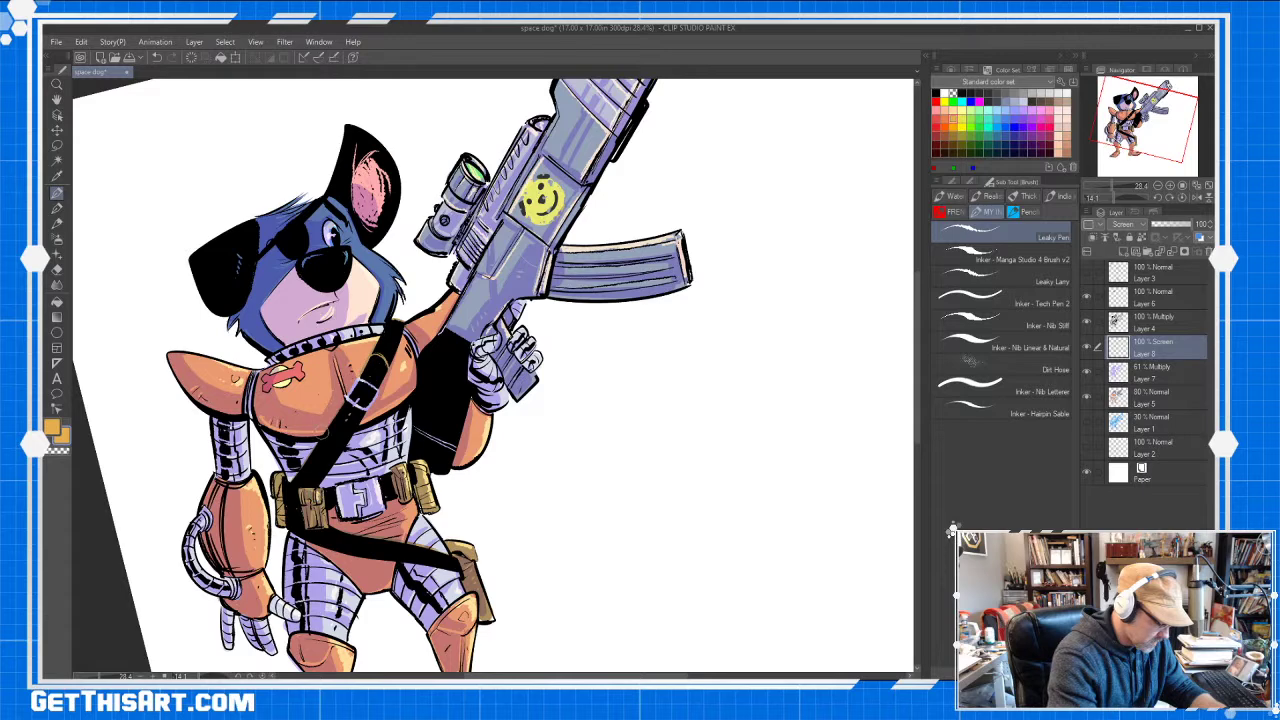
key("ctrl+space")
left_click_drag(338, 480, 345, 439)
key("space")
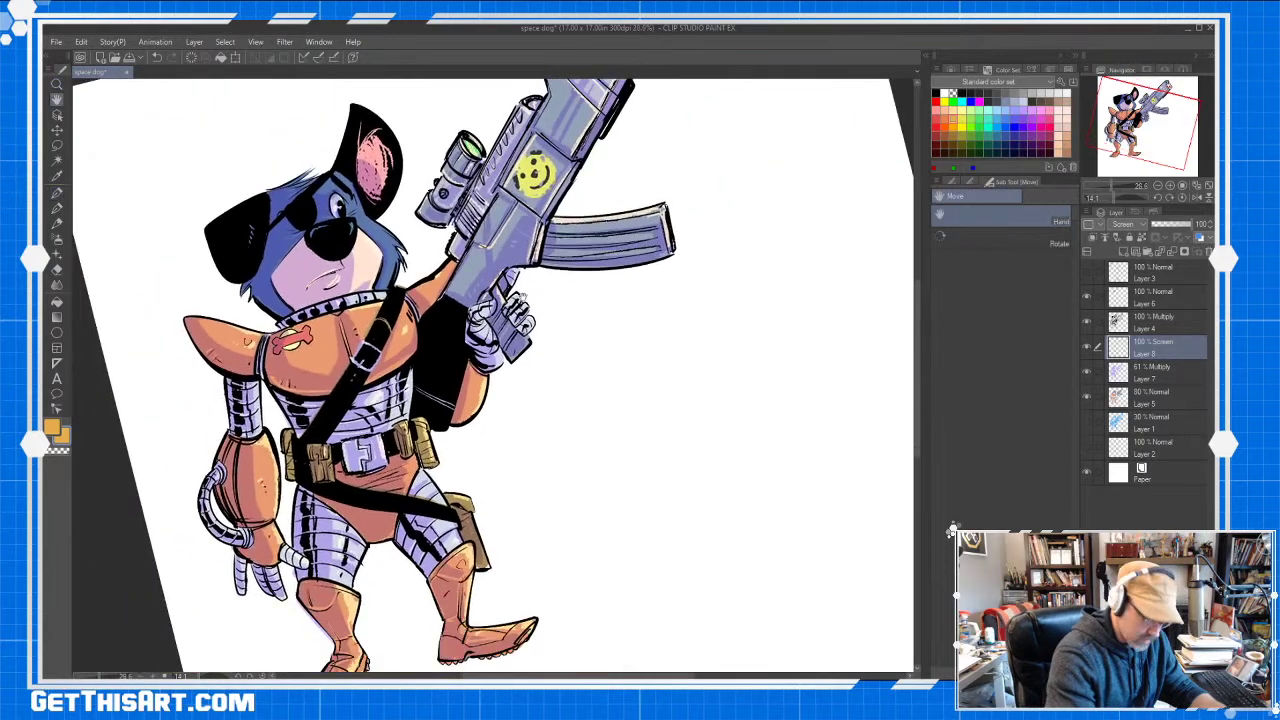
left_click(1124, 224)
left_click(1127, 366)
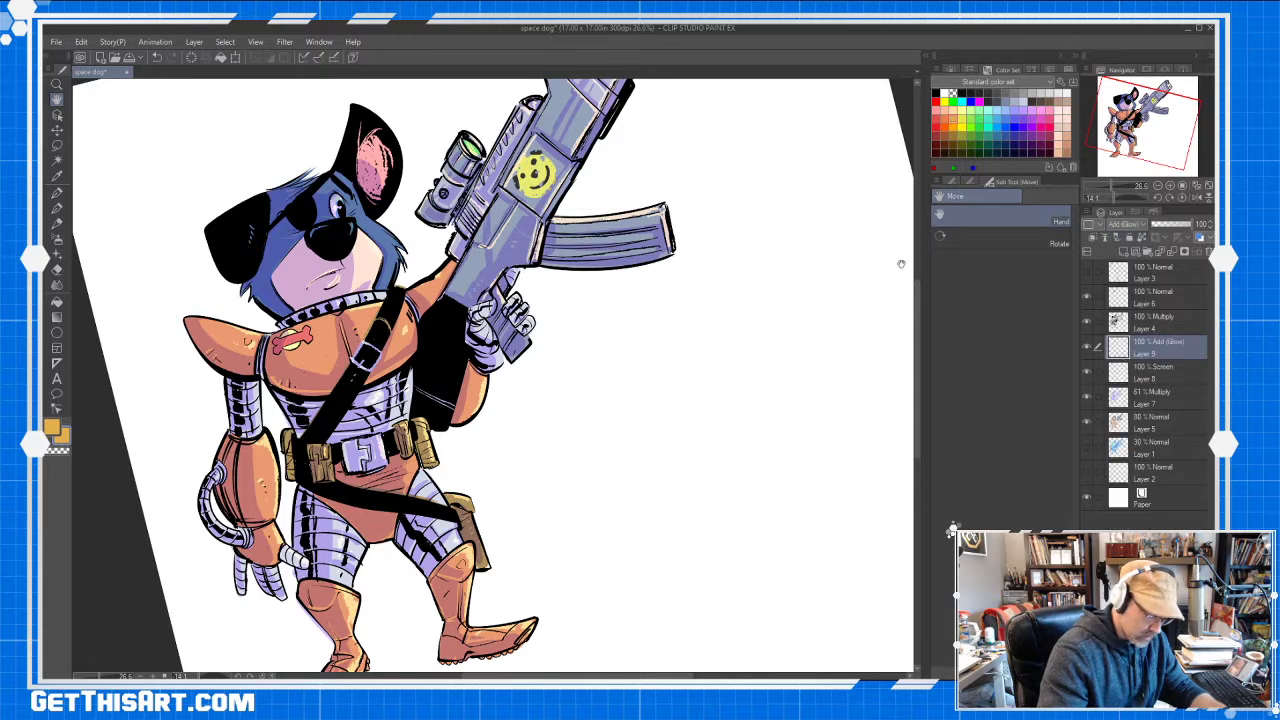
left_click(979, 118)
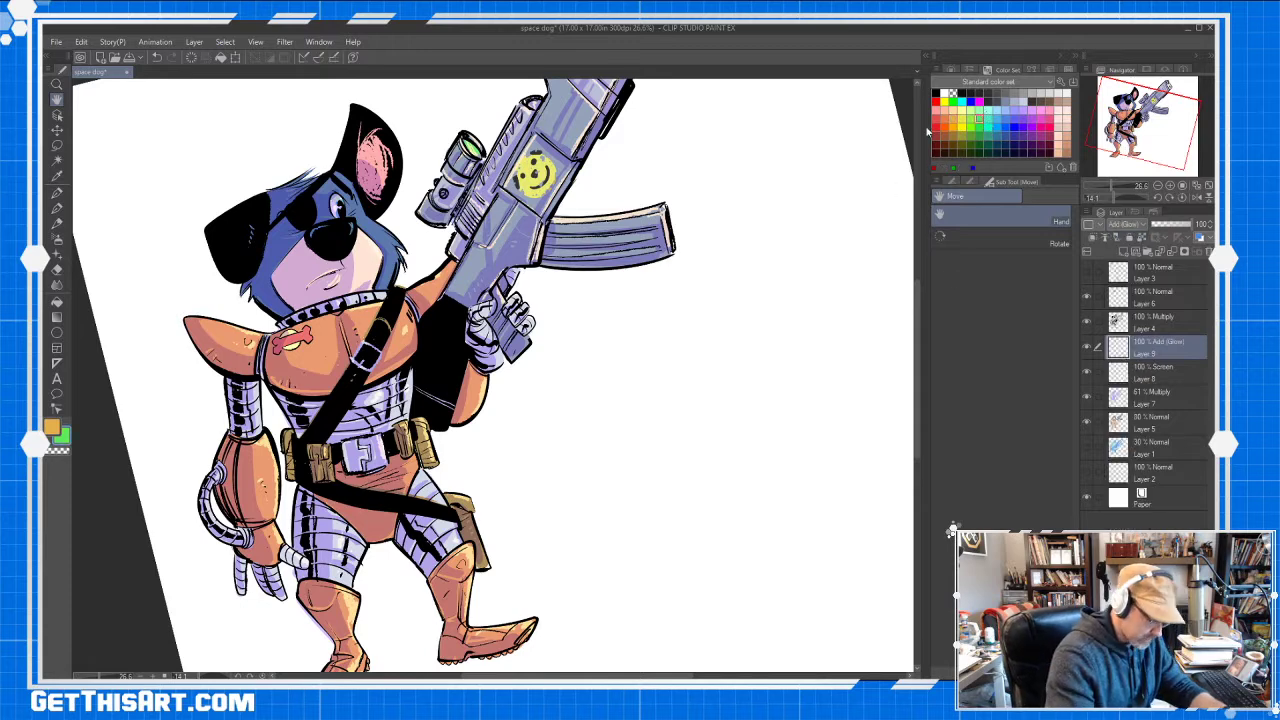
Paint dark teal glow strokes with the pen along the outer edges of the dog's hanging metal arm and thigh
key("p")
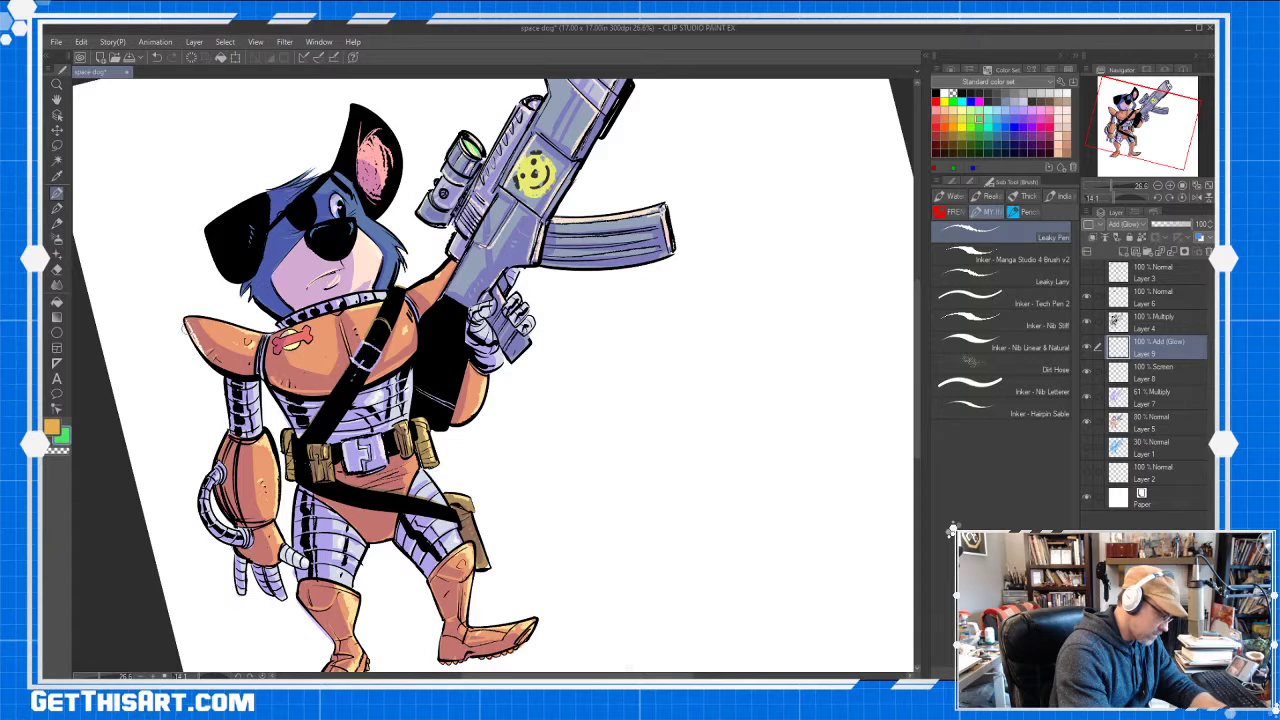
left_click(988, 144)
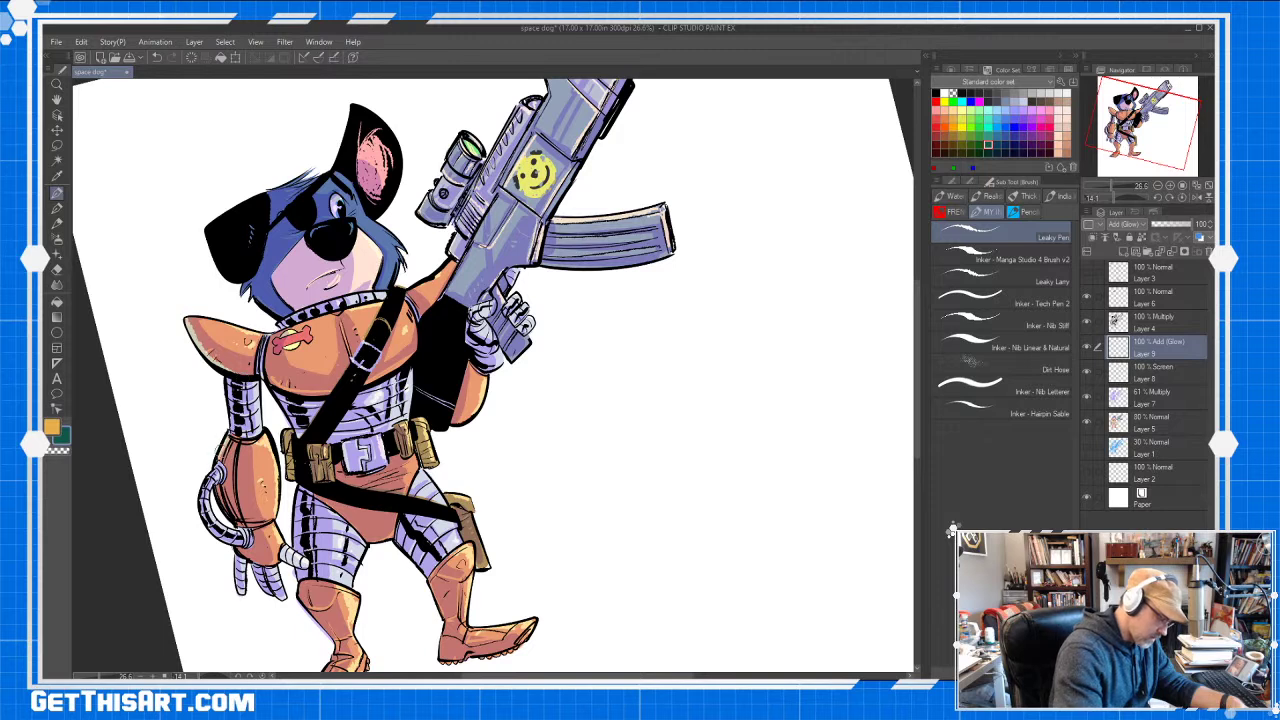
left_click_drag(230, 380, 231, 425)
left_click_drag(299, 492, 297, 535)
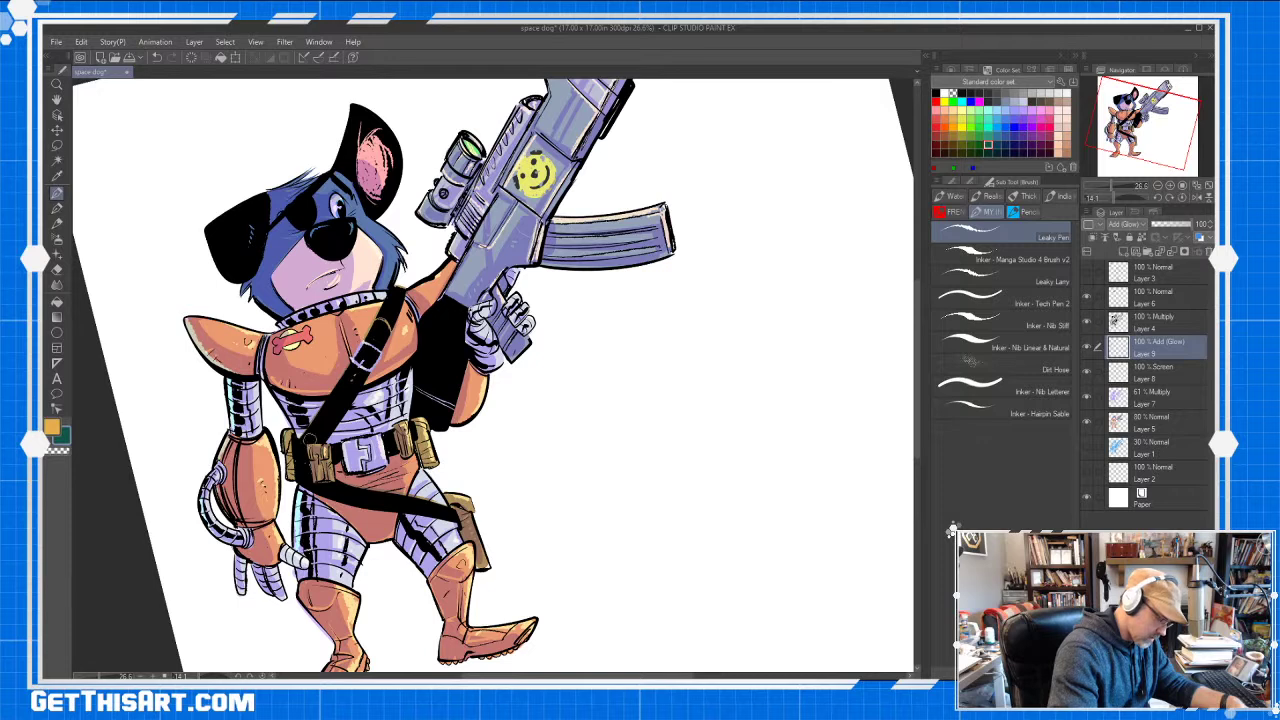
Add teal glow strokes to the ribbed torso, the other thigh and the rifle's scope, and save the file
left_click_drag(277, 392, 292, 424)
left_click_drag(364, 541, 424, 568)
mouse_move(468, 254)
left_mouse_down()
mouse_move(443, 297)
mouse_move(465, 206)
mouse_move(444, 174)
mouse_move(476, 133)
left_mouse_up()
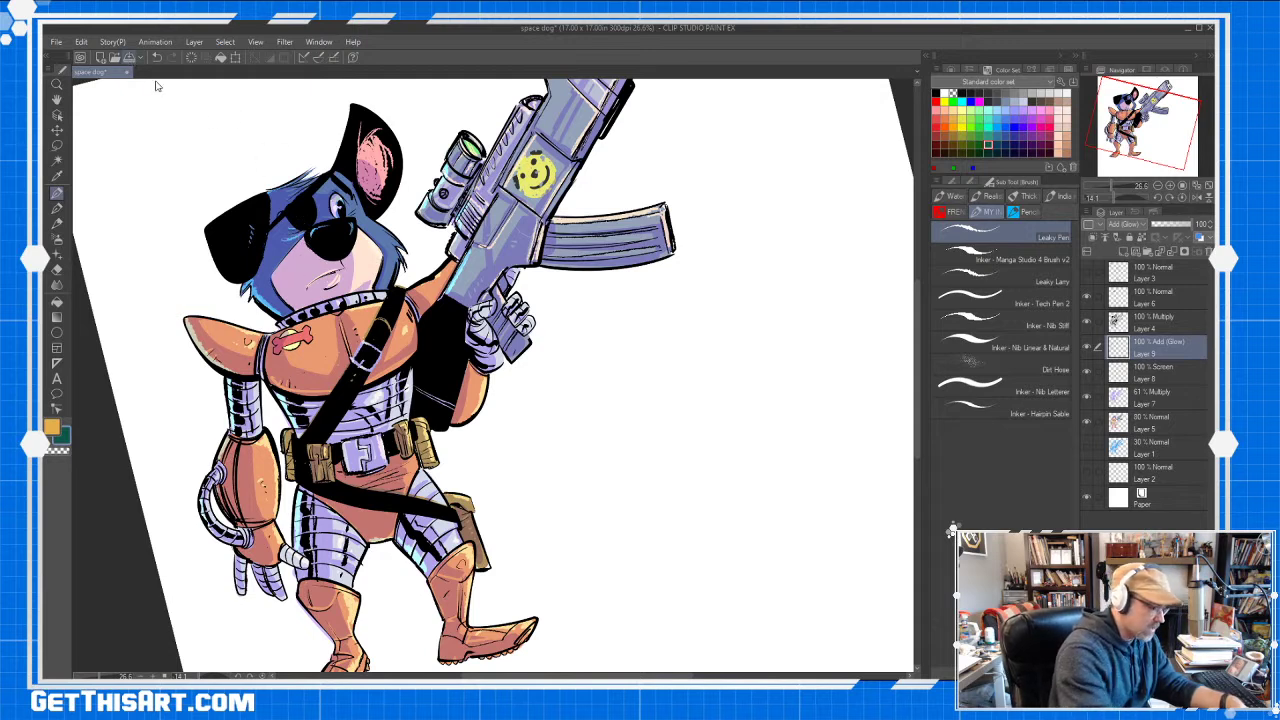
left_click(129, 57)
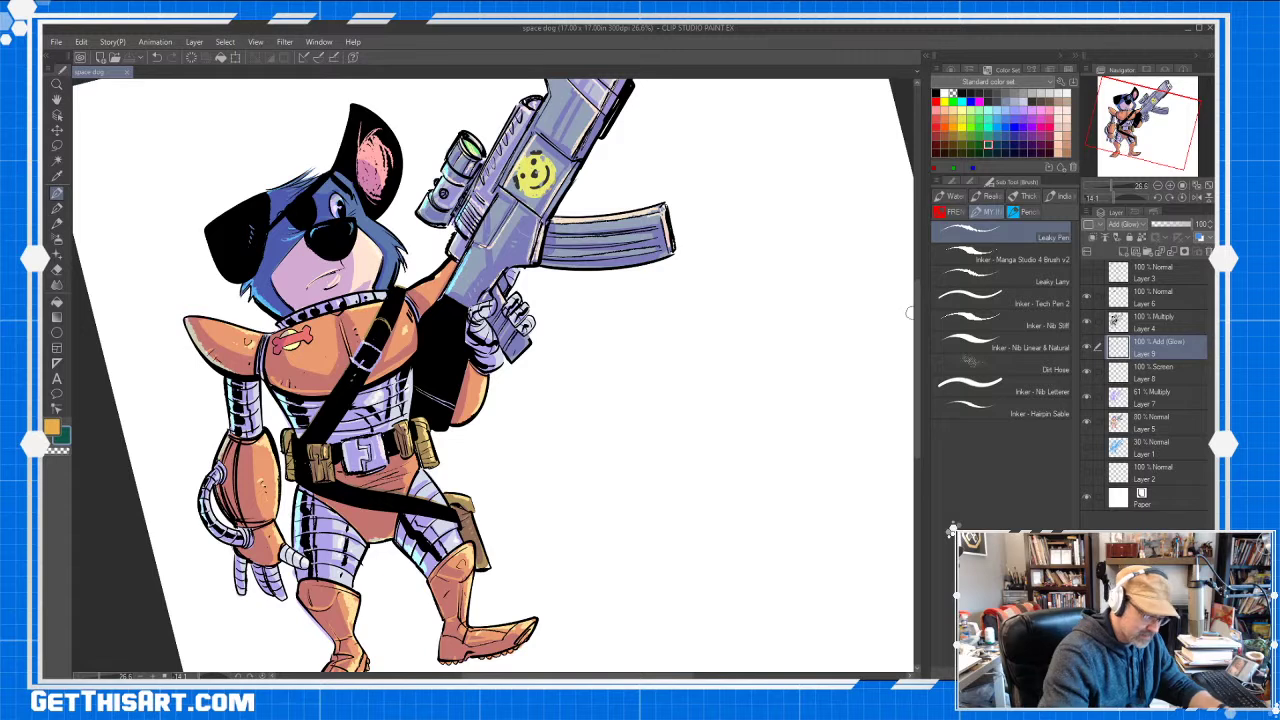
Brush more teal glow along the dog's head and the upper edge of the rifle's body
left_click_drag(917, 312, 917, 302)
left_click_drag(331, 253, 323, 258)
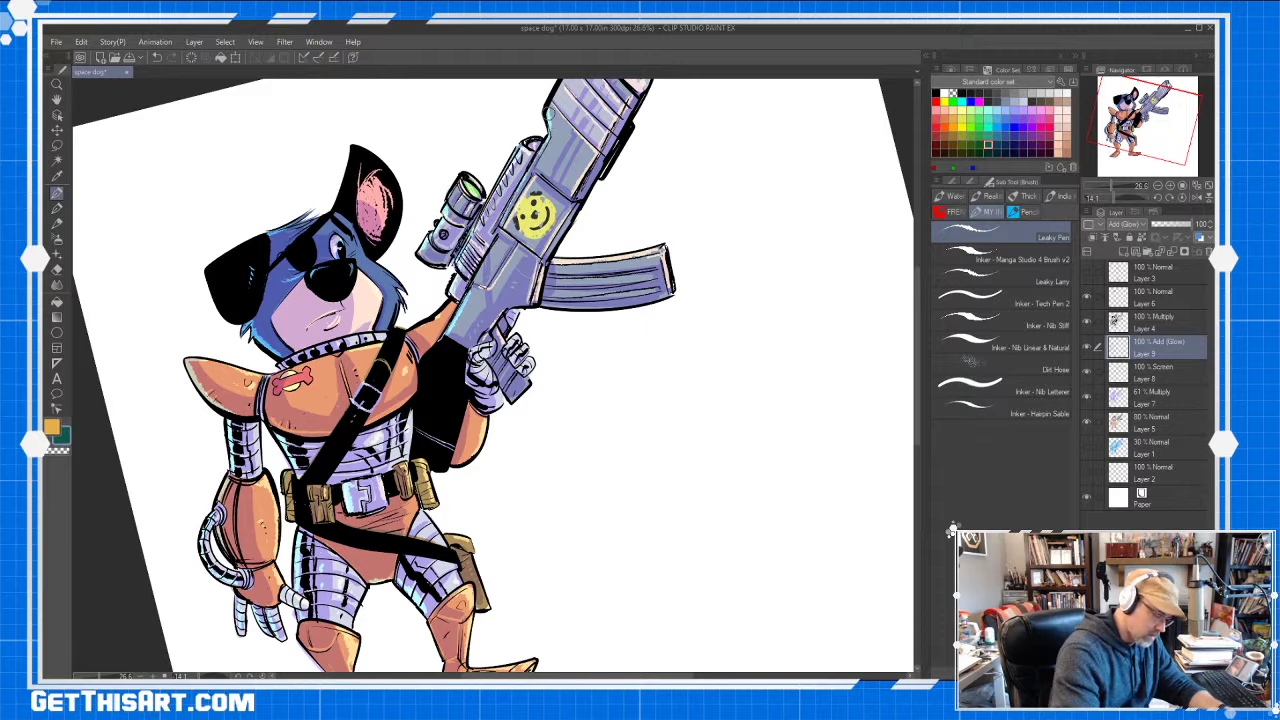
left_click_drag(552, 104, 497, 331)
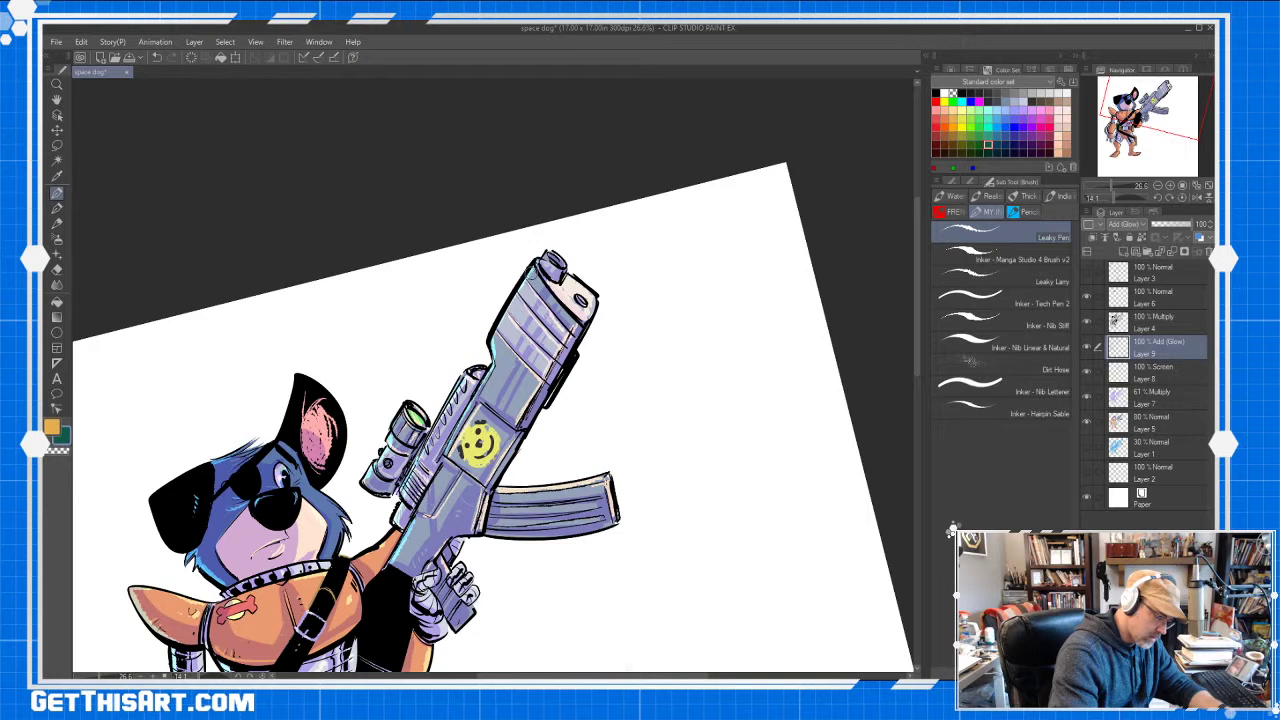
left_click_drag(496, 338, 480, 396)
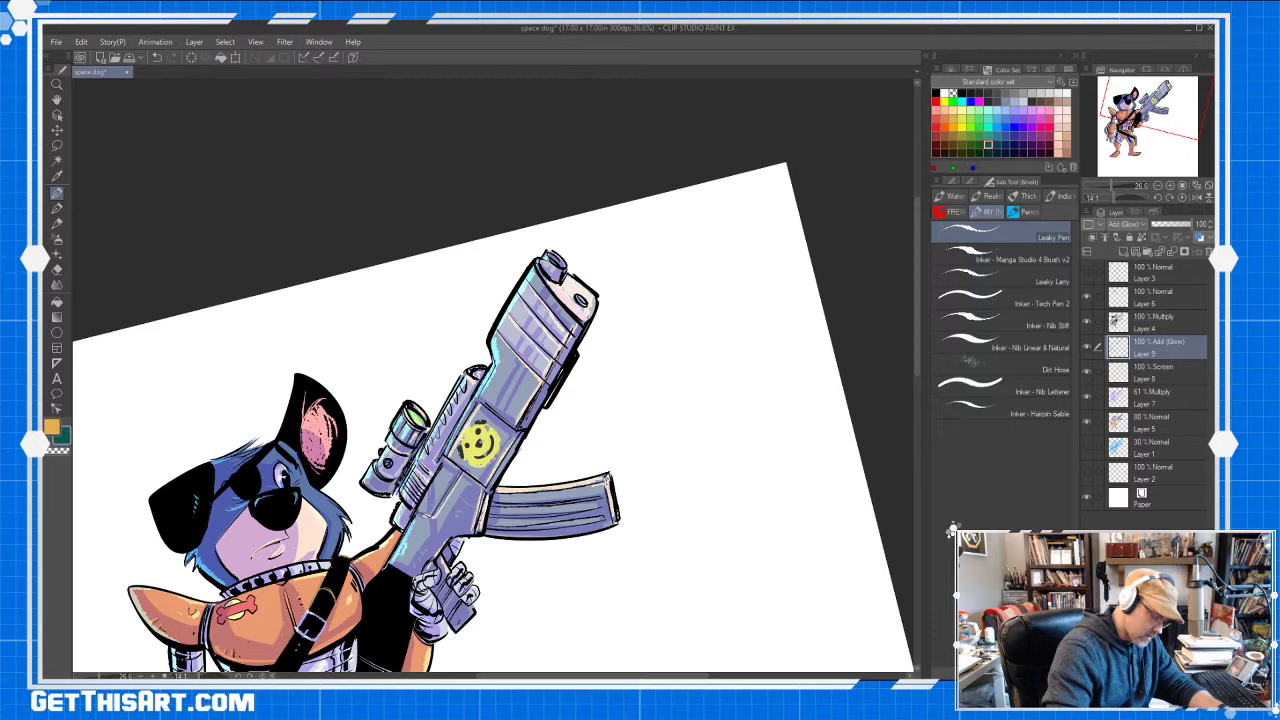
left_click_drag(660, 509, 821, 161)
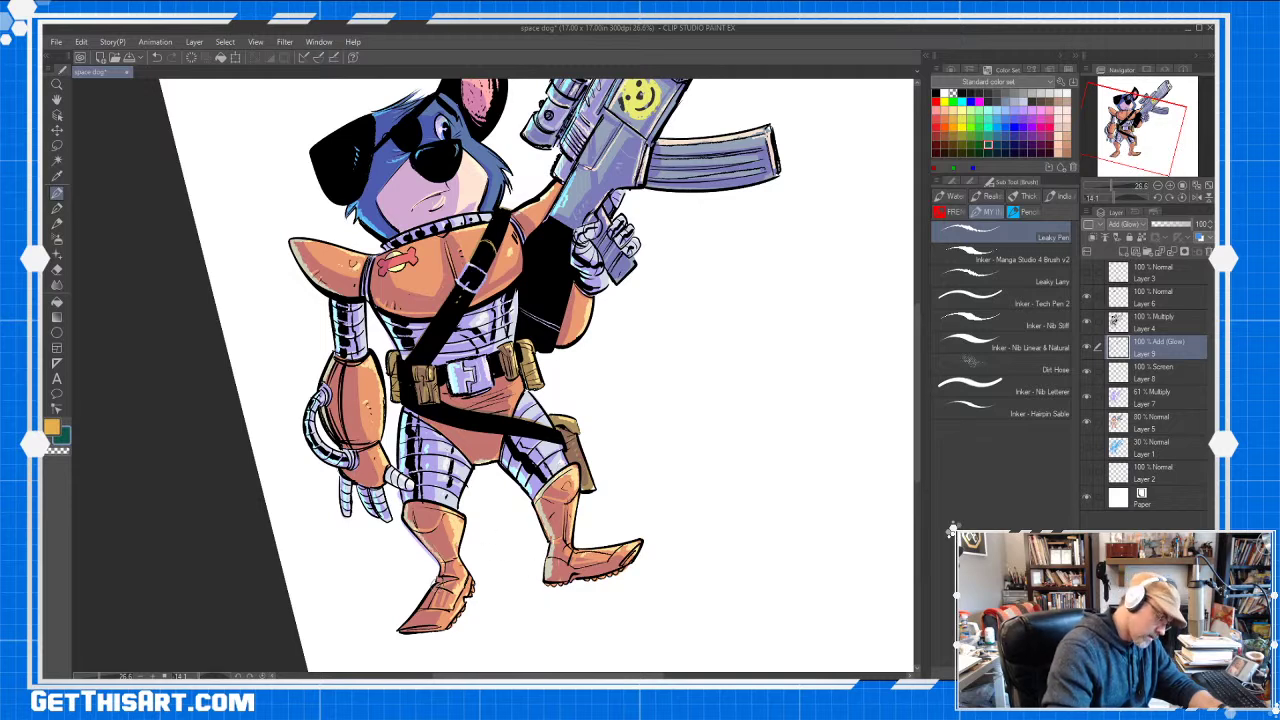
left_click_drag(651, 400, 576, 483)
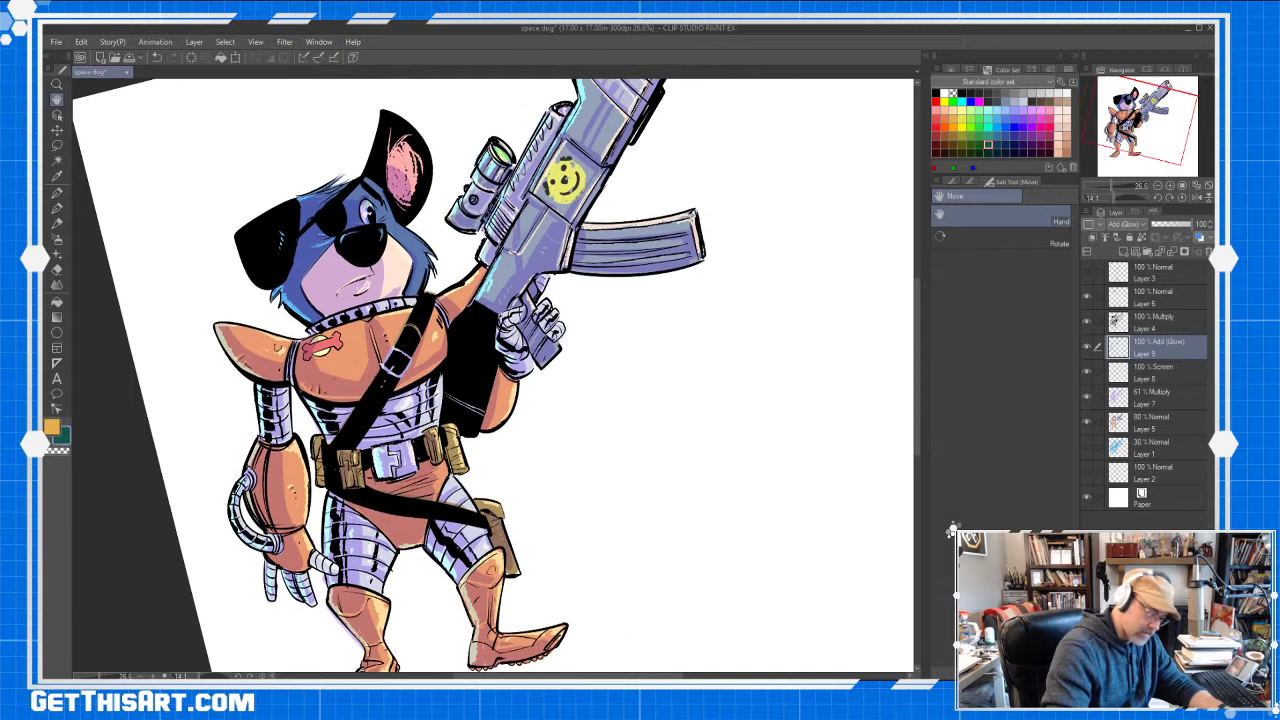
Add a new layer above the Multiply line art layer and choose white with the Inker - Manga Studio 4 Brush v2
left_click(1152, 318)
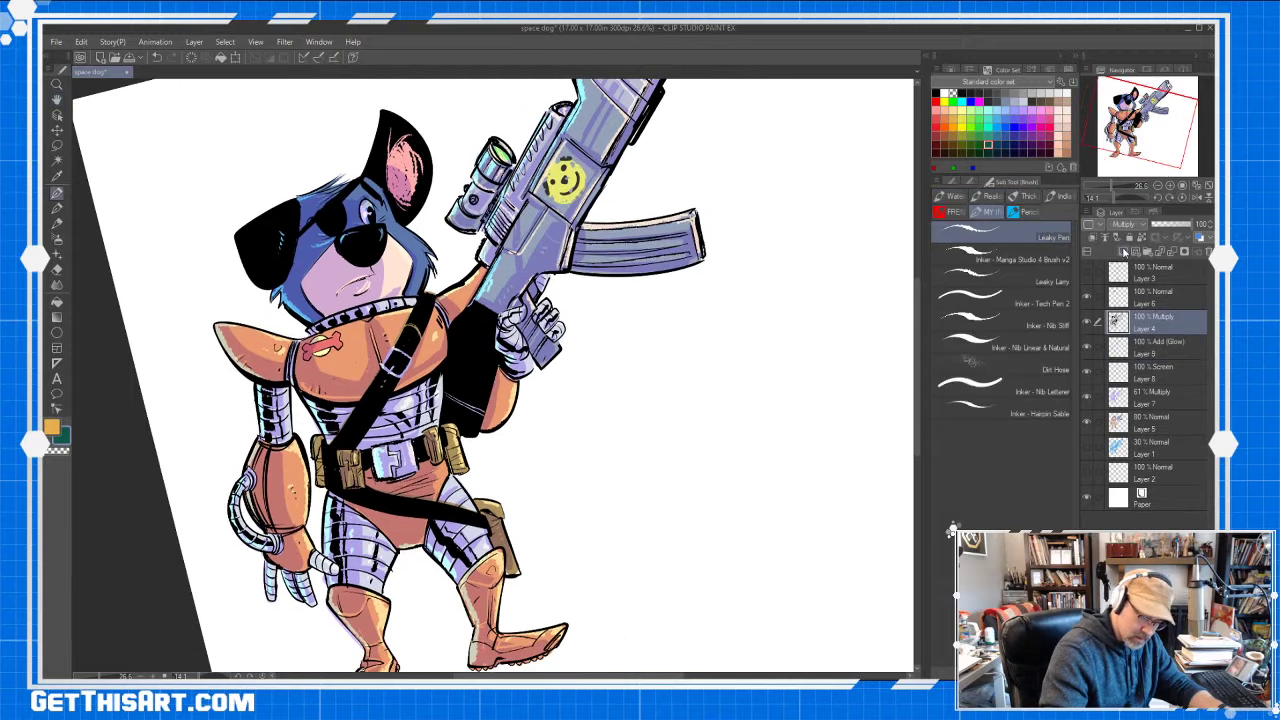
left_click(1125, 252)
left_click(944, 94)
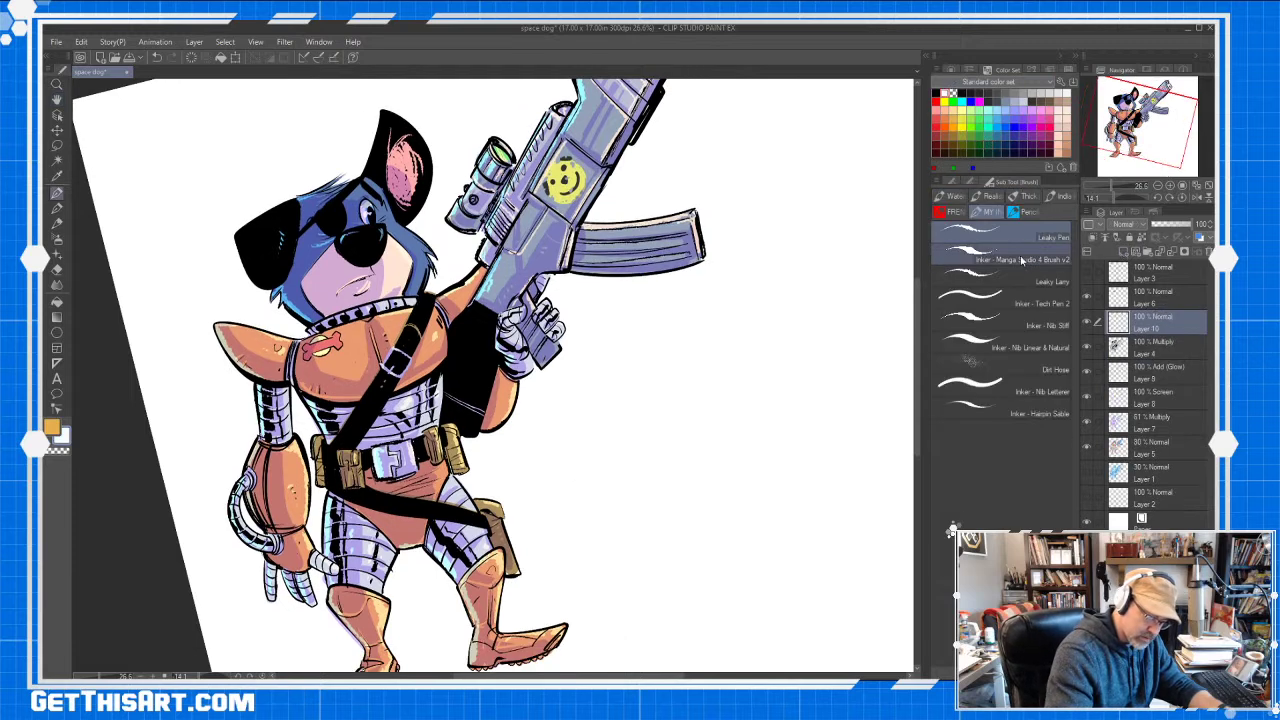
left_click(1045, 254)
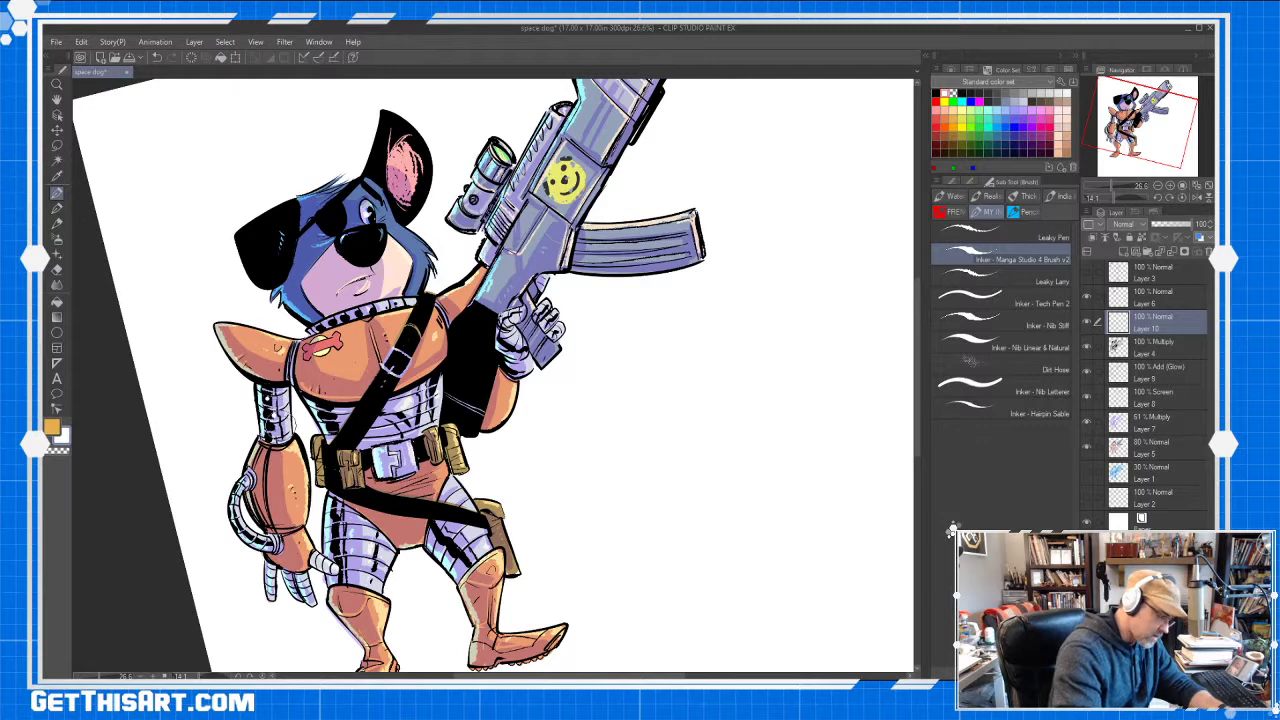
Dab small white highlight spots on the metal upper arm and both metal thighs
left_click_drag(677, 477, 789, 463)
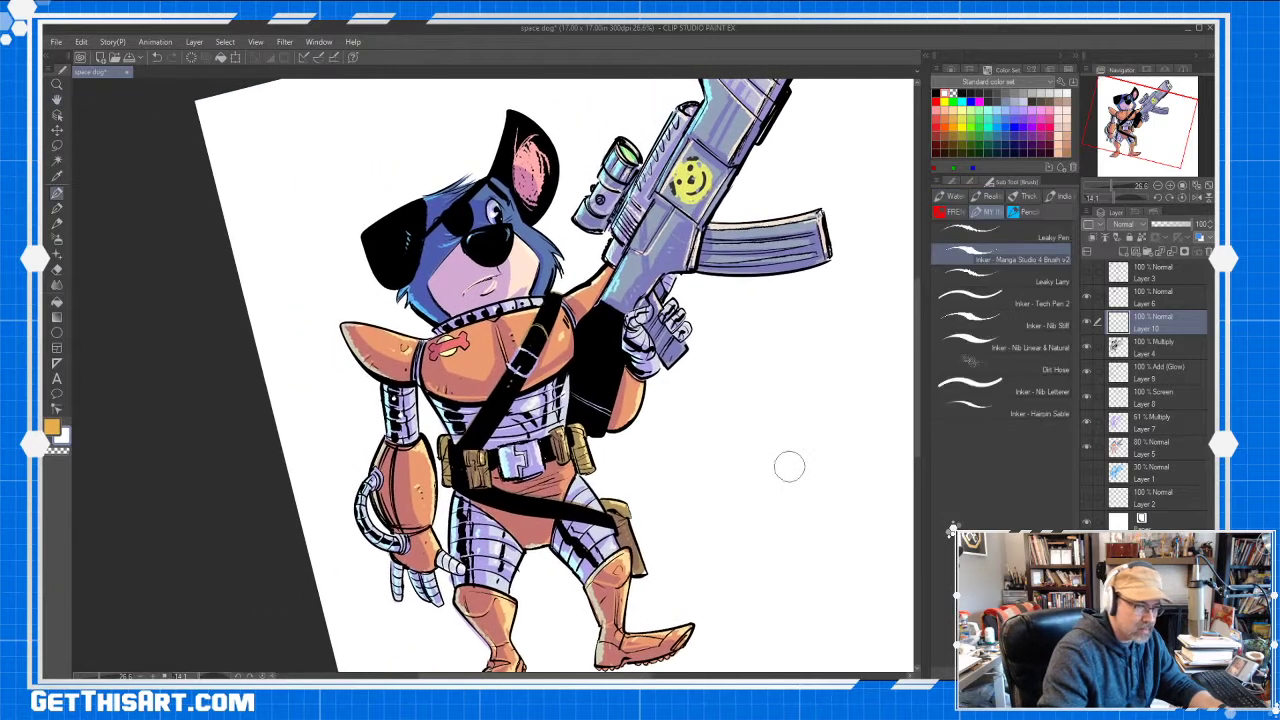
left_click_drag(476, 488, 560, 480)
left_click_drag(455, 595, 467, 446)
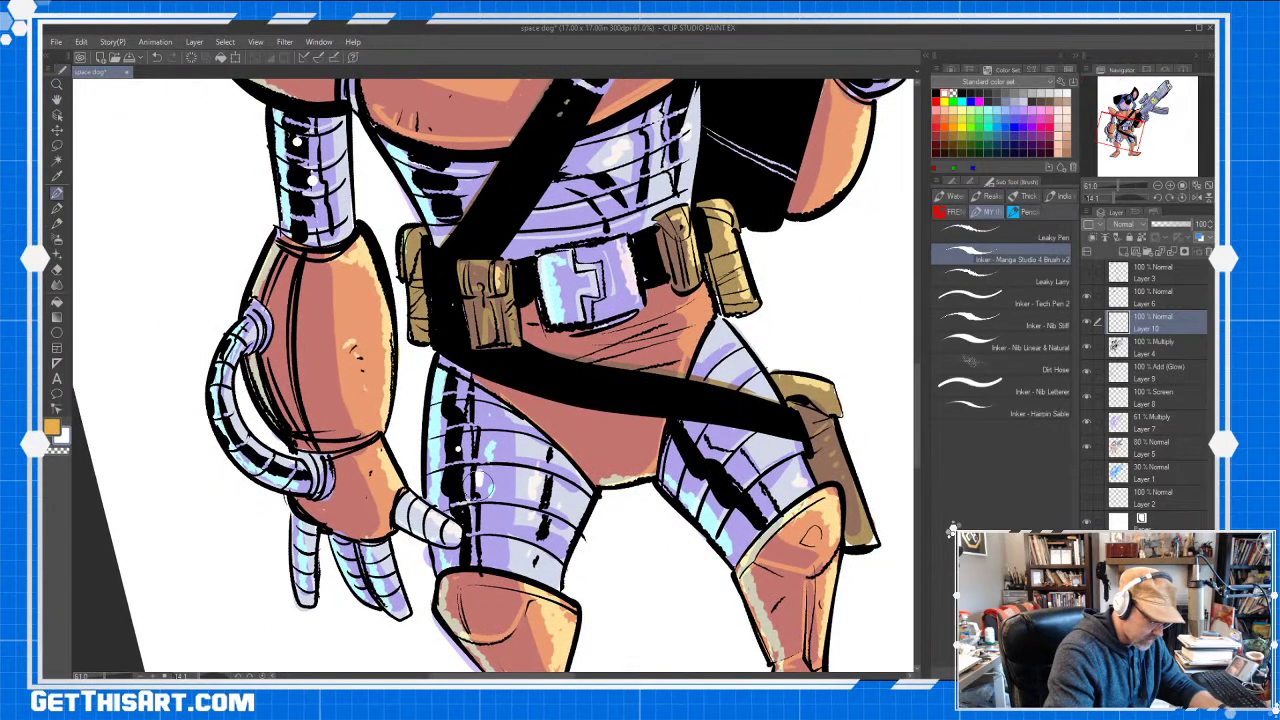
left_click_drag(484, 377, 396, 362)
left_click_drag(610, 434, 628, 445)
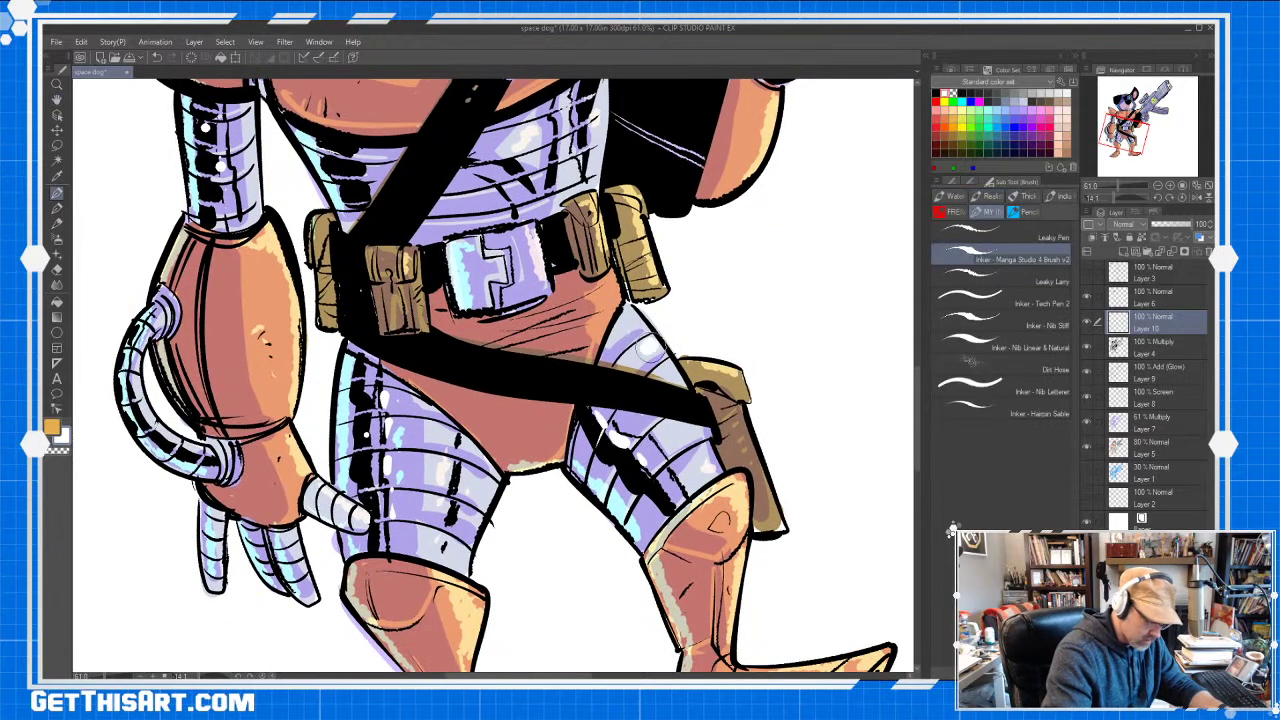
Switch to the 61% Multiply shadow layer and paint dark purple shadows across the ribbed metal abdomen
left_click_drag(711, 287, 744, 491)
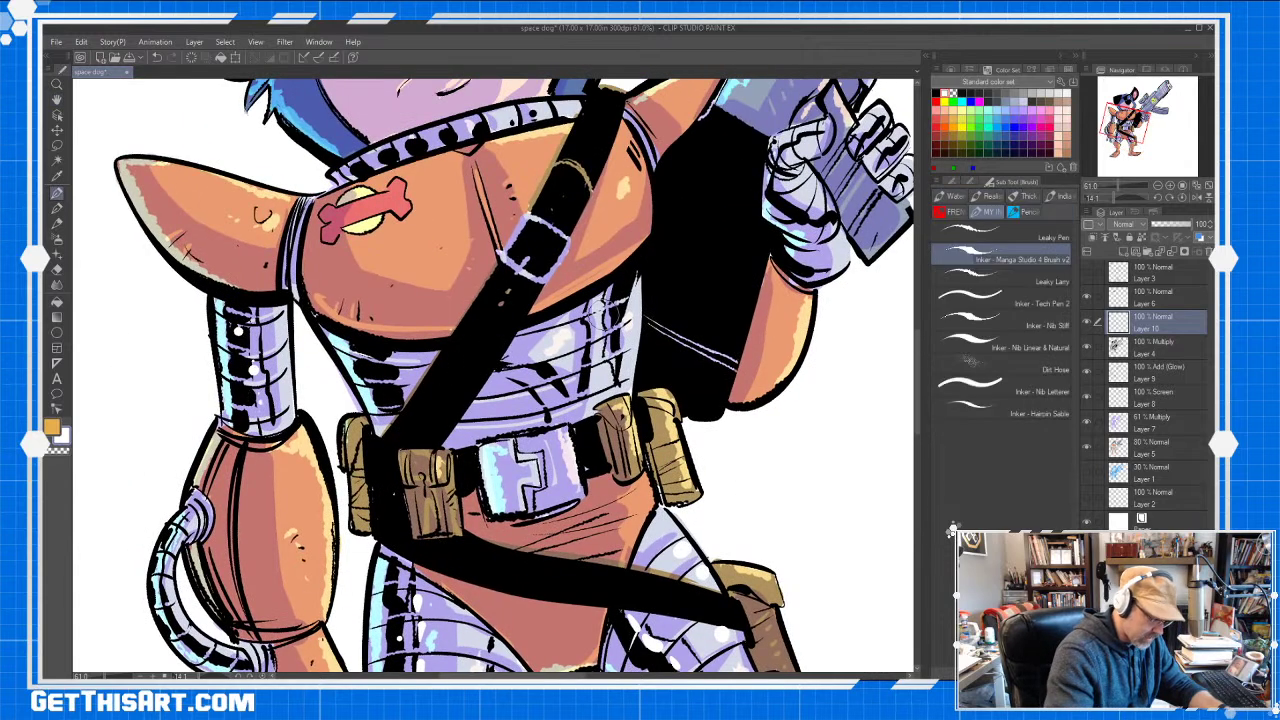
left_click(1165, 372)
left_click(1159, 426)
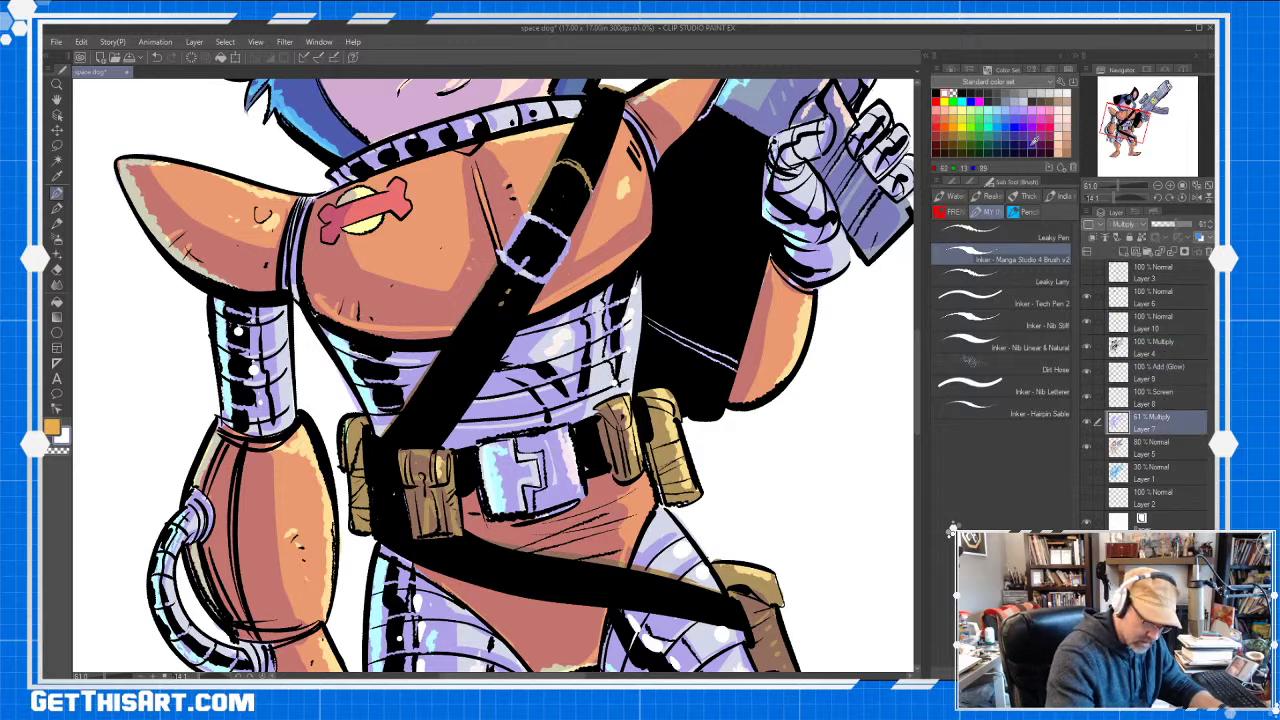
left_click(1033, 144)
mouse_move(504, 375)
left_mouse_down()
mouse_move(540, 405)
mouse_move(558, 389)
mouse_move(562, 405)
left_mouse_up()
mouse_move(401, 361)
left_mouse_down()
mouse_move(399, 391)
mouse_move(423, 353)
left_mouse_up()
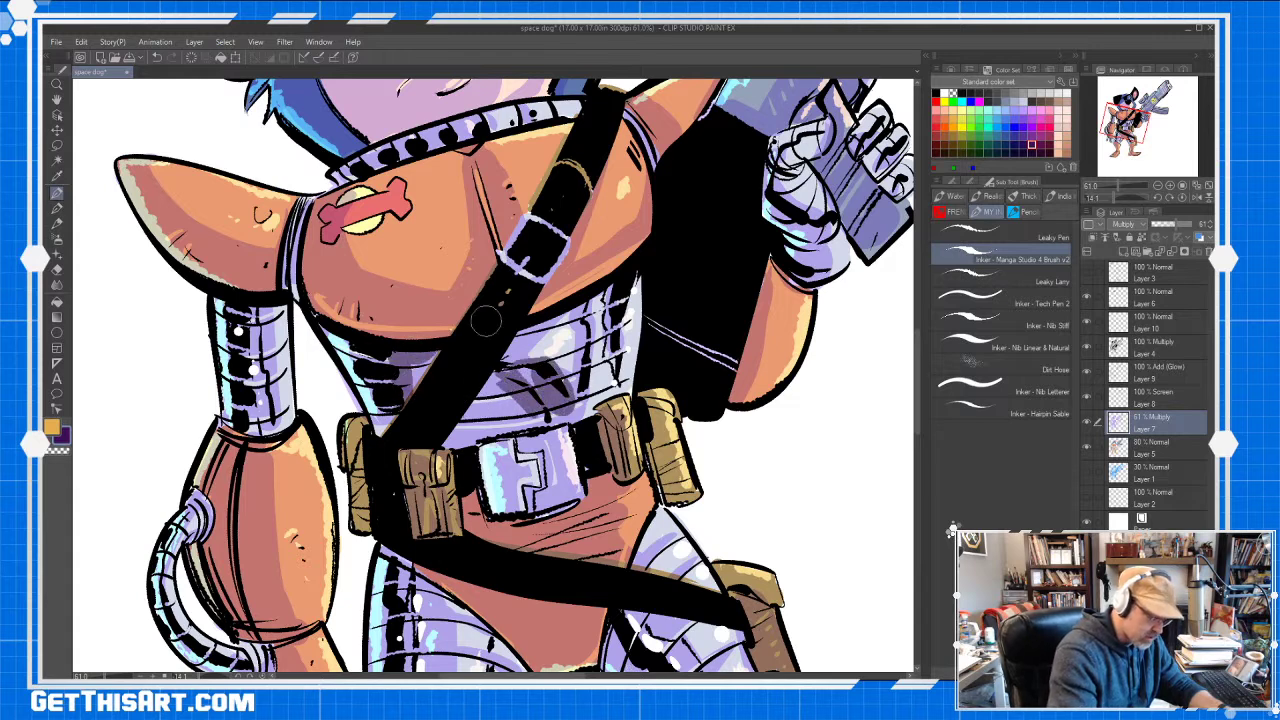
mouse_move(500, 345)
left_mouse_down()
mouse_move(545, 378)
mouse_move(528, 372)
left_mouse_up()
left_click_drag(604, 300, 618, 398)
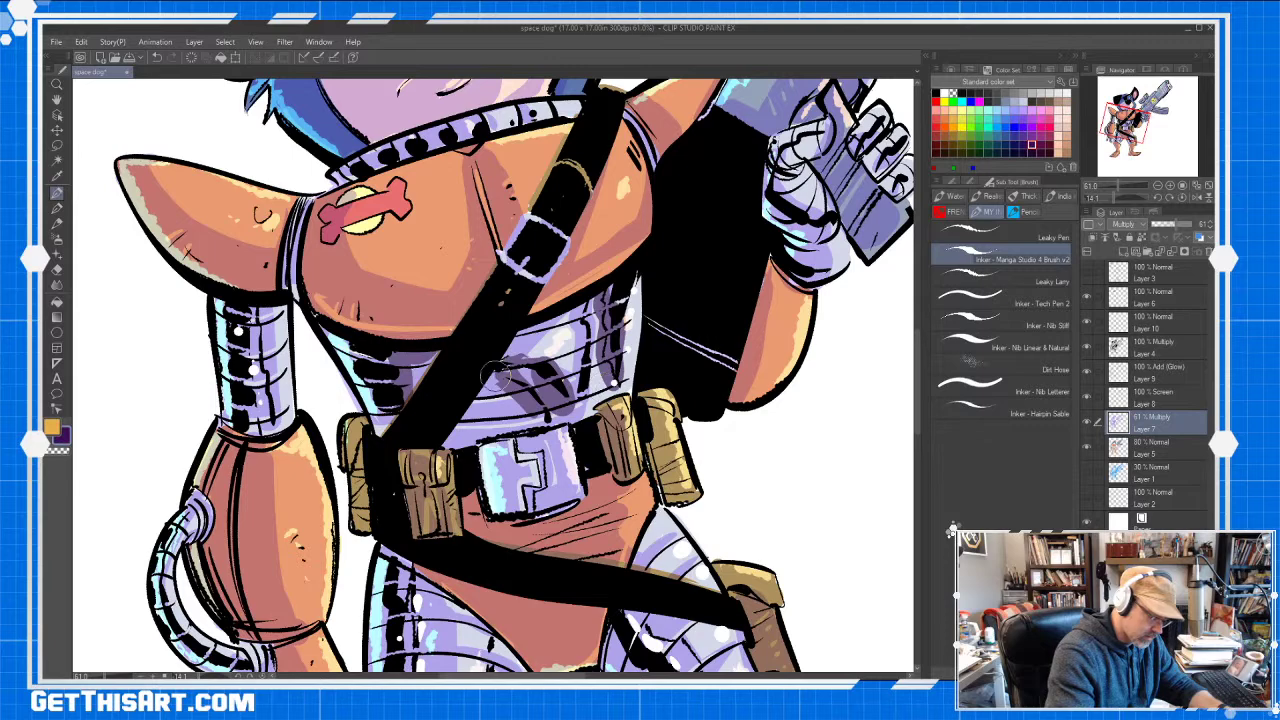
mouse_move(495, 375)
left_mouse_down()
mouse_move(528, 411)
mouse_move(519, 422)
left_mouse_up()
Paint dark purple shadows down the hanging metal upper arm and the thigh below it
key("space")
scroll(604, 298, "down", 4)
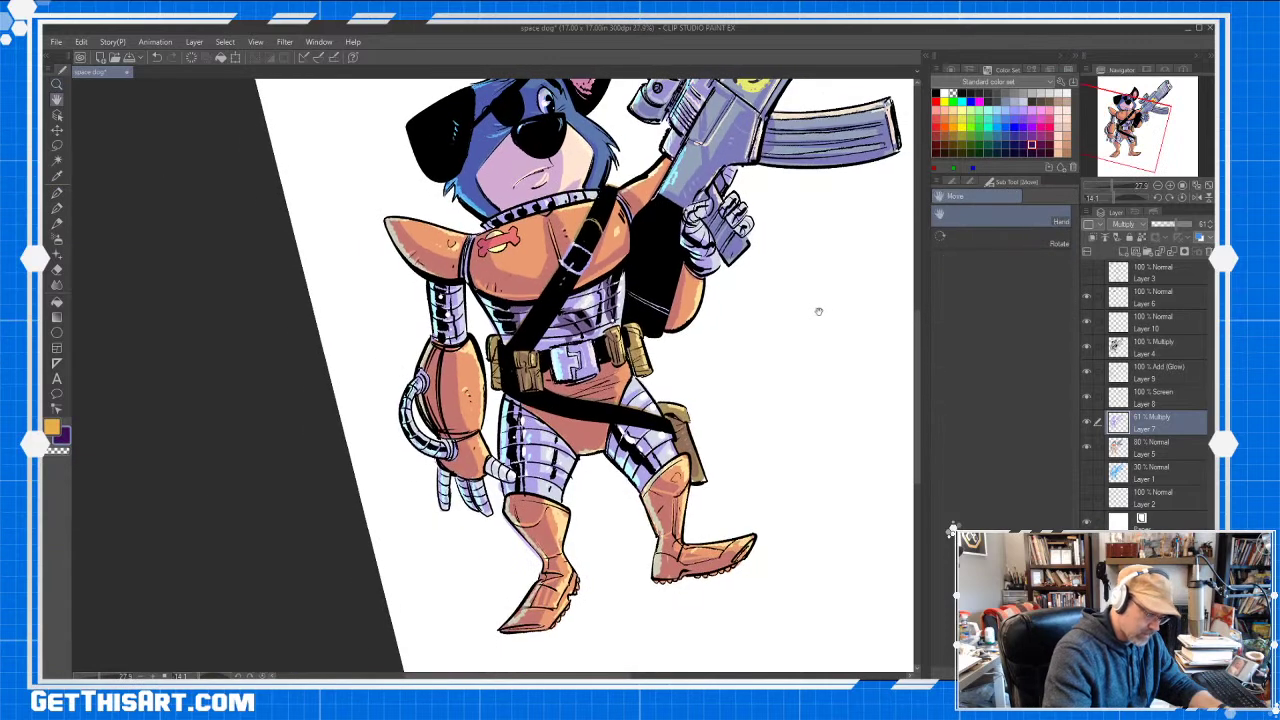
key("ctrl+space")
left_click_drag(640, 372, 652, 360)
left_click_drag(399, 262, 398, 331)
left_click_drag(480, 424, 494, 514)
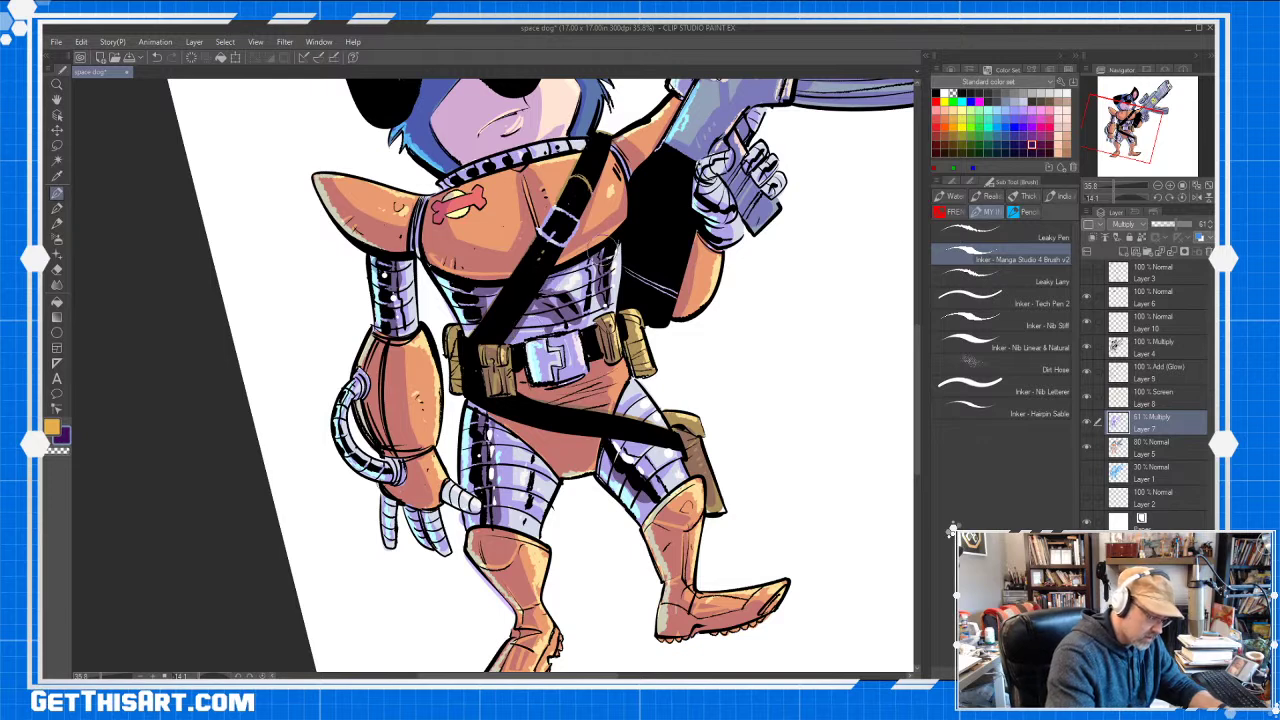
Add dark purple shadows to the metal hand holding the rifle, its wrist and the collar
key("space")
left_click_drag(686, 243, 651, 351)
mouse_move(666, 280)
left_mouse_down()
mouse_move(694, 314)
mouse_move(676, 272)
mouse_move(702, 275)
left_mouse_up()
left_click_drag(690, 323, 696, 349)
left_click_drag(722, 224, 733, 278)
mouse_move(470, 266)
left_mouse_down()
mouse_move(440, 276)
mouse_move(484, 266)
left_mouse_up()
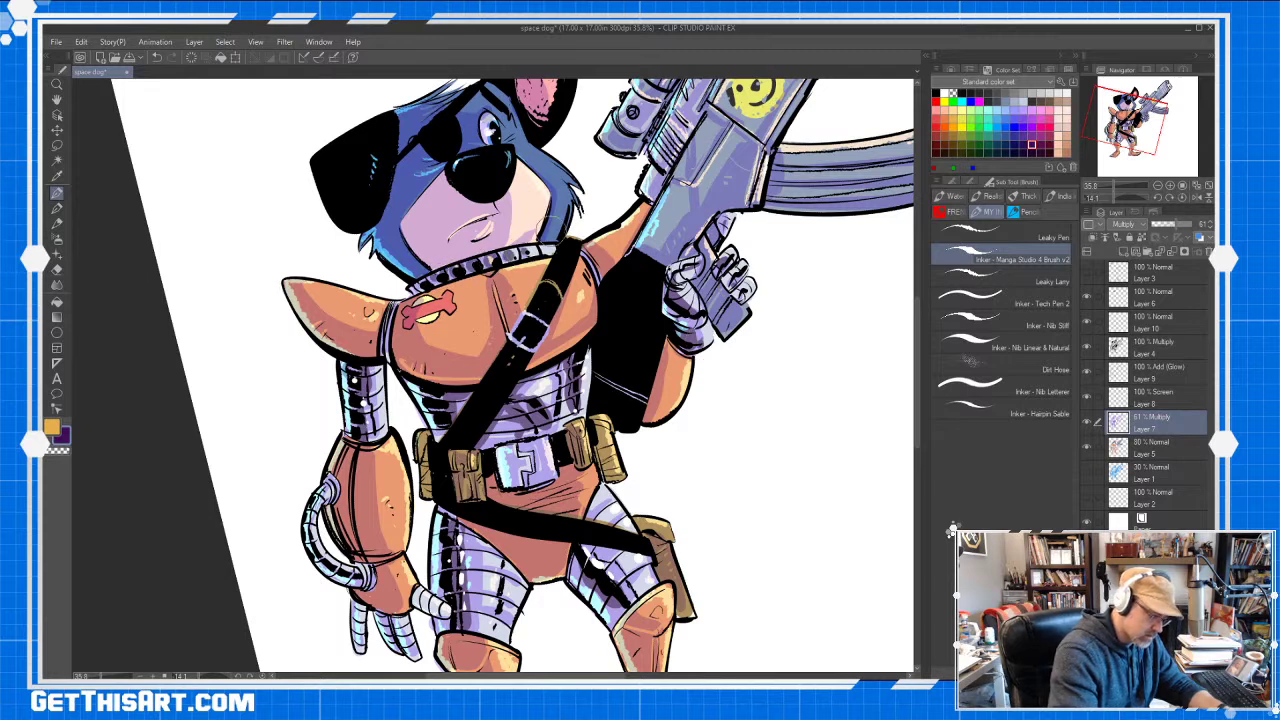
Shade the rifle's body, scope and ribbed upper rail with dark purple strokes
key("space")
mouse_move(739, 319)
left_mouse_down()
mouse_move(612, 423)
mouse_move(593, 462)
left_mouse_up()
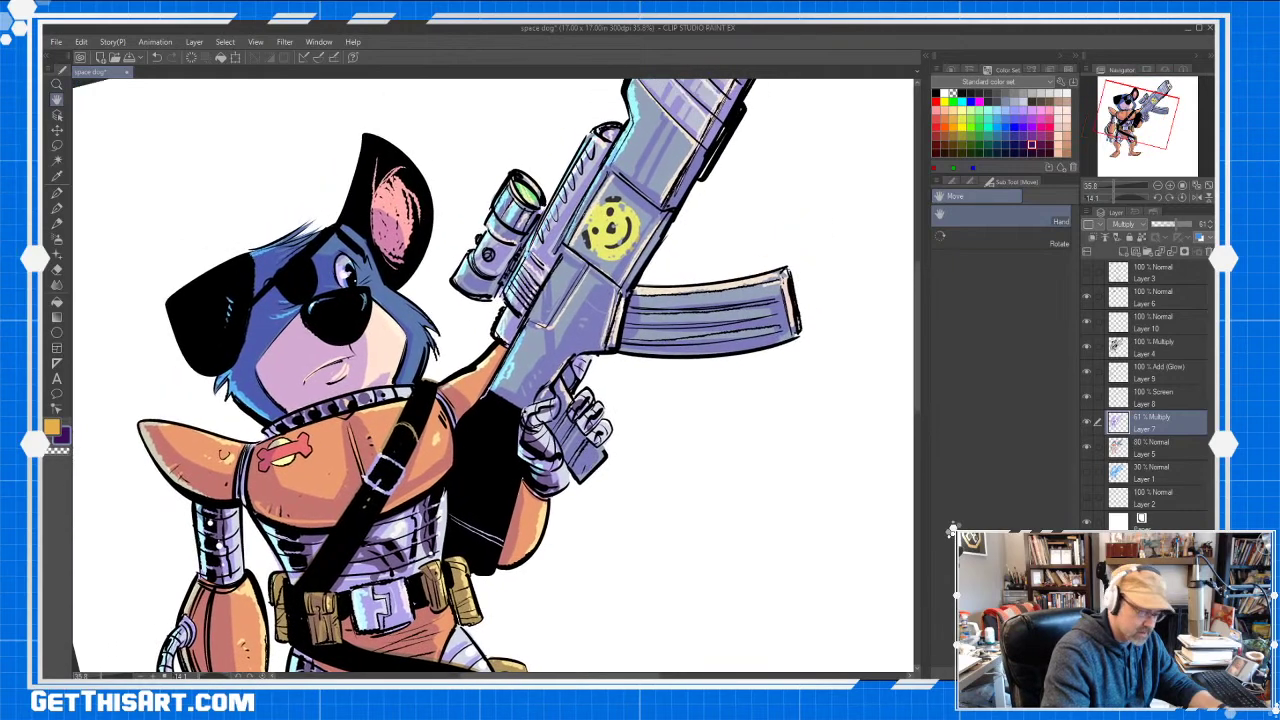
mouse_move(544, 383)
left_mouse_down()
mouse_move(587, 340)
mouse_move(605, 297)
mouse_move(686, 208)
left_mouse_up()
left_click_drag(556, 246, 513, 323)
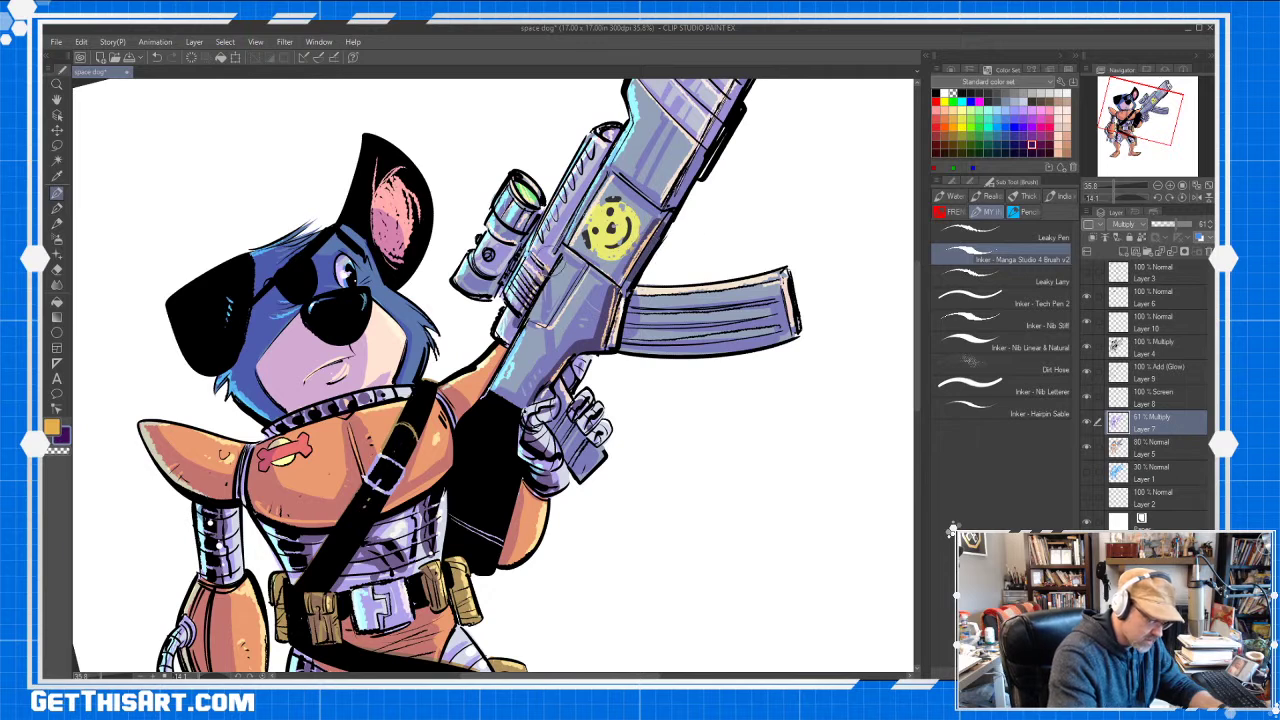
mouse_move(522, 240)
left_mouse_down()
mouse_move(496, 281)
mouse_move(503, 258)
left_mouse_up()
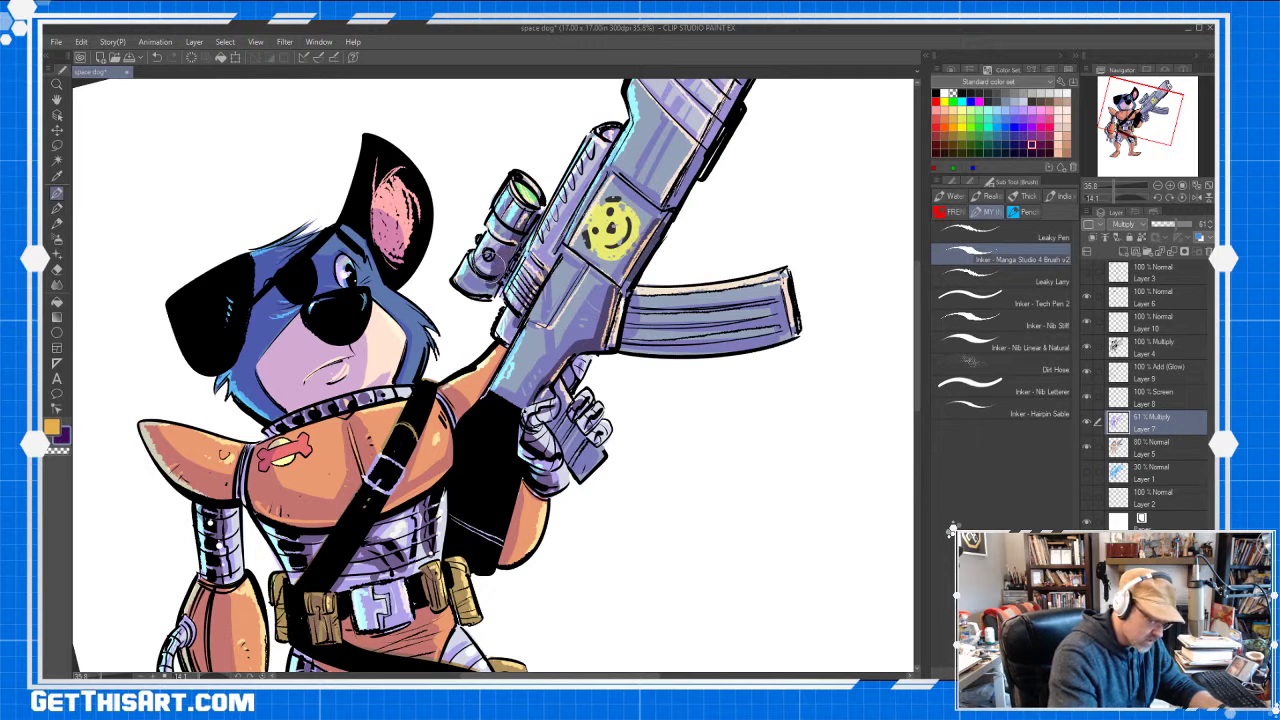
left_click_drag(484, 300, 510, 264)
left_click_drag(536, 220, 554, 194)
Deepen the purple shadows on the magazine's end, the gripping hand and the panels around the smiley face
left_click_drag(786, 270, 798, 302)
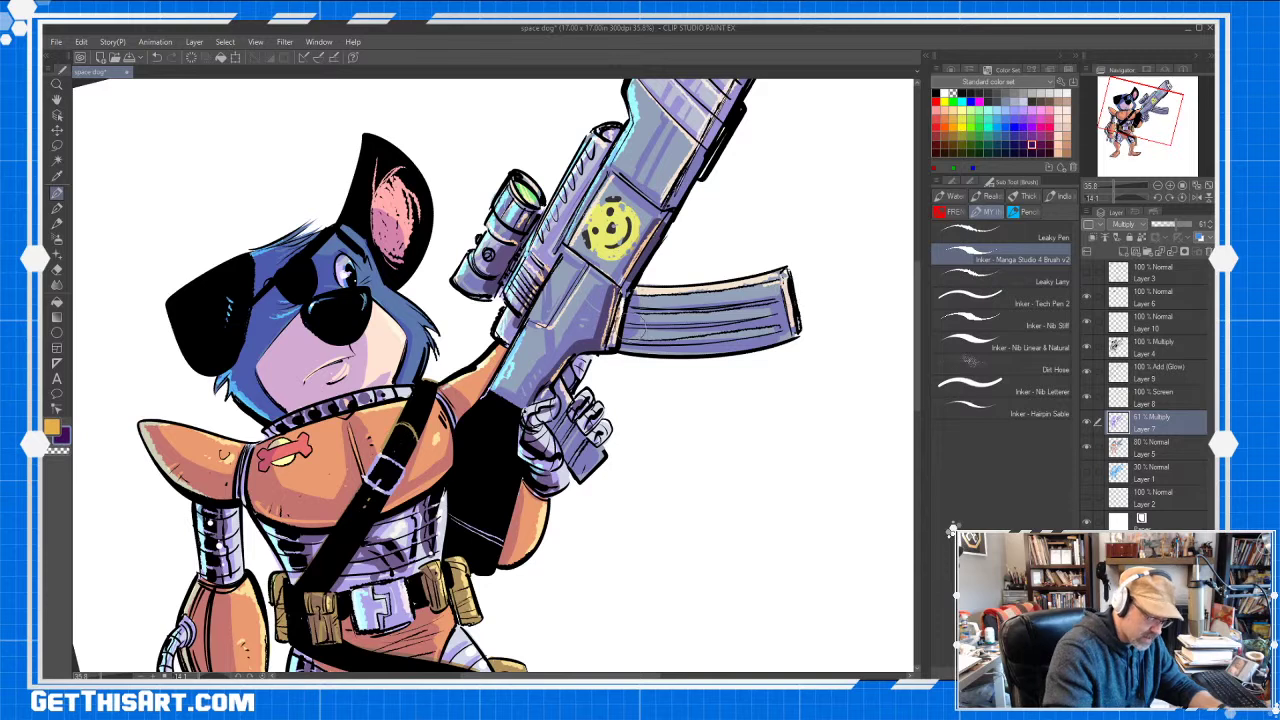
left_click_drag(548, 379, 535, 402)
mouse_move(580, 364)
left_mouse_down()
mouse_move(556, 386)
mouse_move(586, 474)
left_mouse_up()
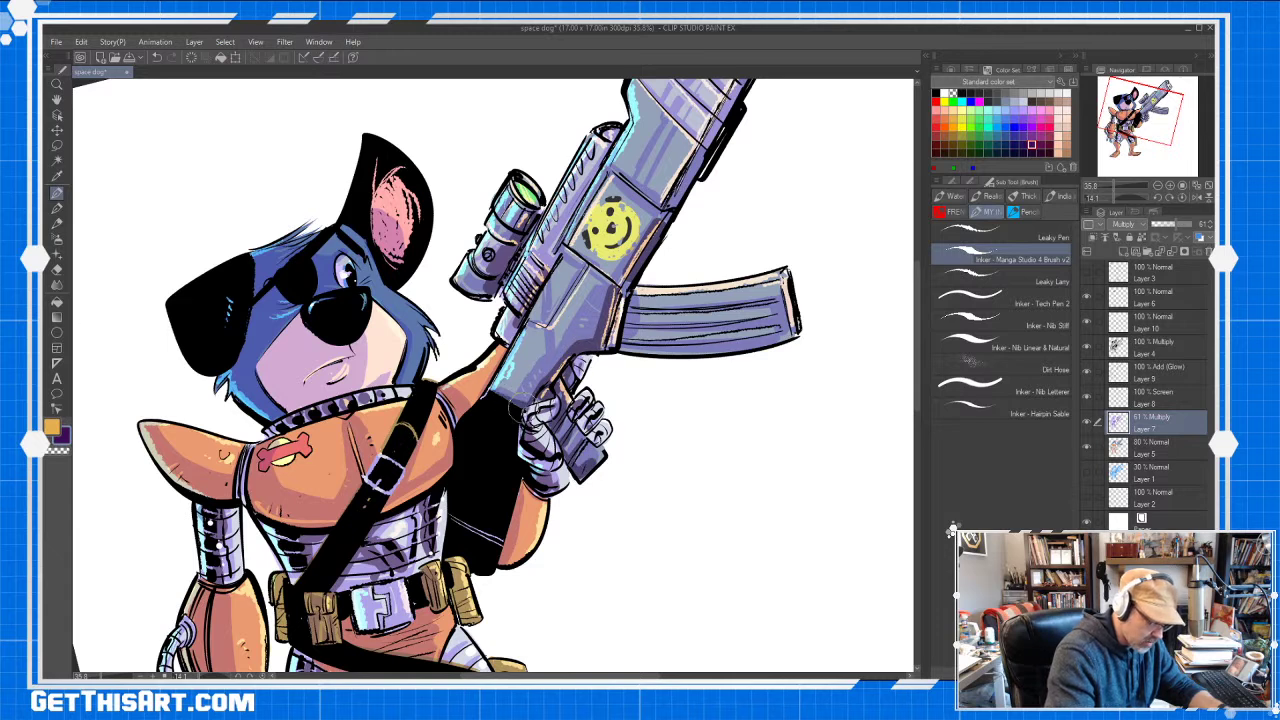
mouse_move(545, 325)
left_mouse_down()
mouse_move(572, 282)
mouse_move(527, 323)
left_mouse_up()
mouse_move(598, 175)
left_mouse_down()
mouse_move(541, 258)
mouse_move(614, 278)
left_mouse_up()
left_click_drag(688, 163, 674, 200)
Shade the lower edge of the rifle's barrel and the end and underside of its magazine
left_click_drag(734, 156, 643, 334)
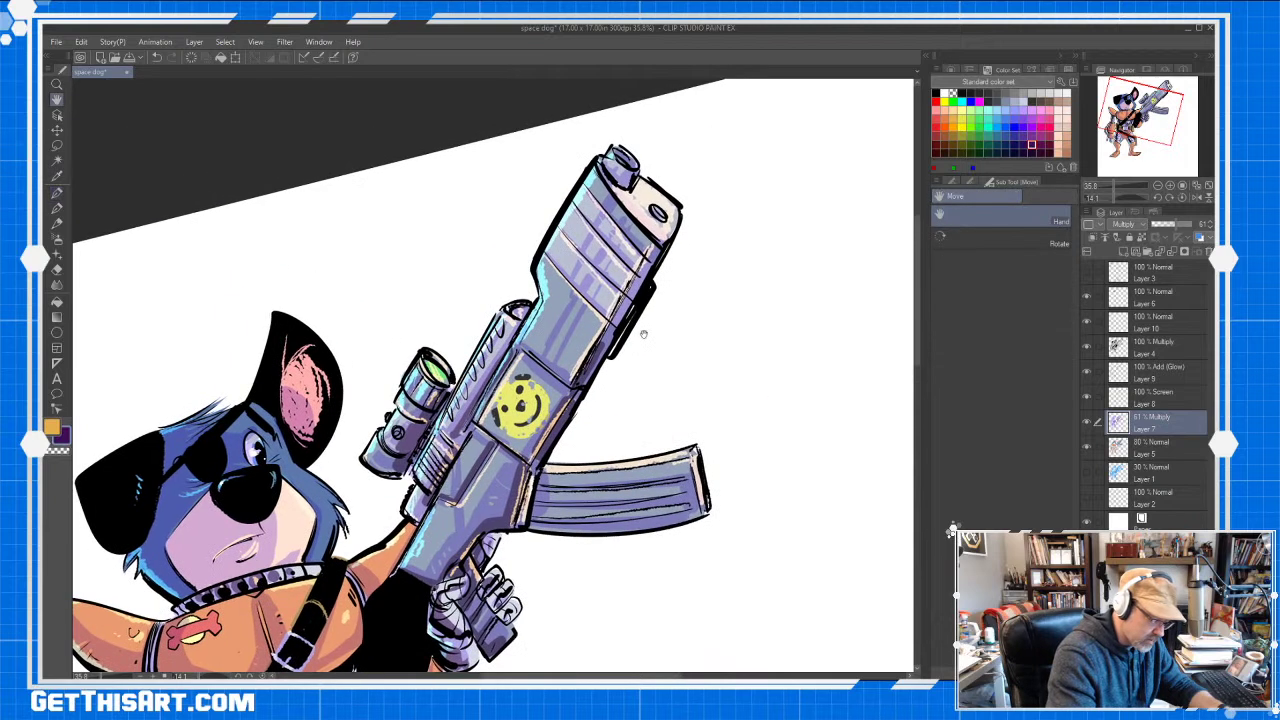
left_click_drag(653, 266, 606, 354)
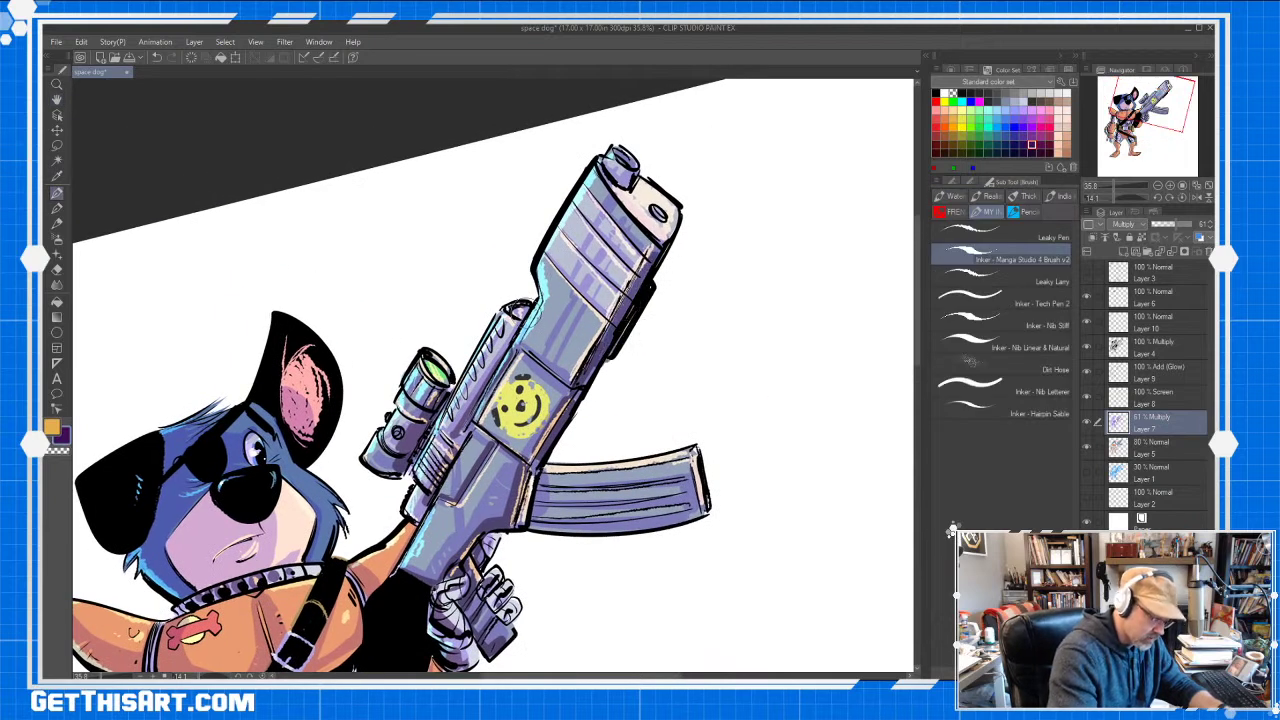
left_click_drag(702, 476, 708, 506)
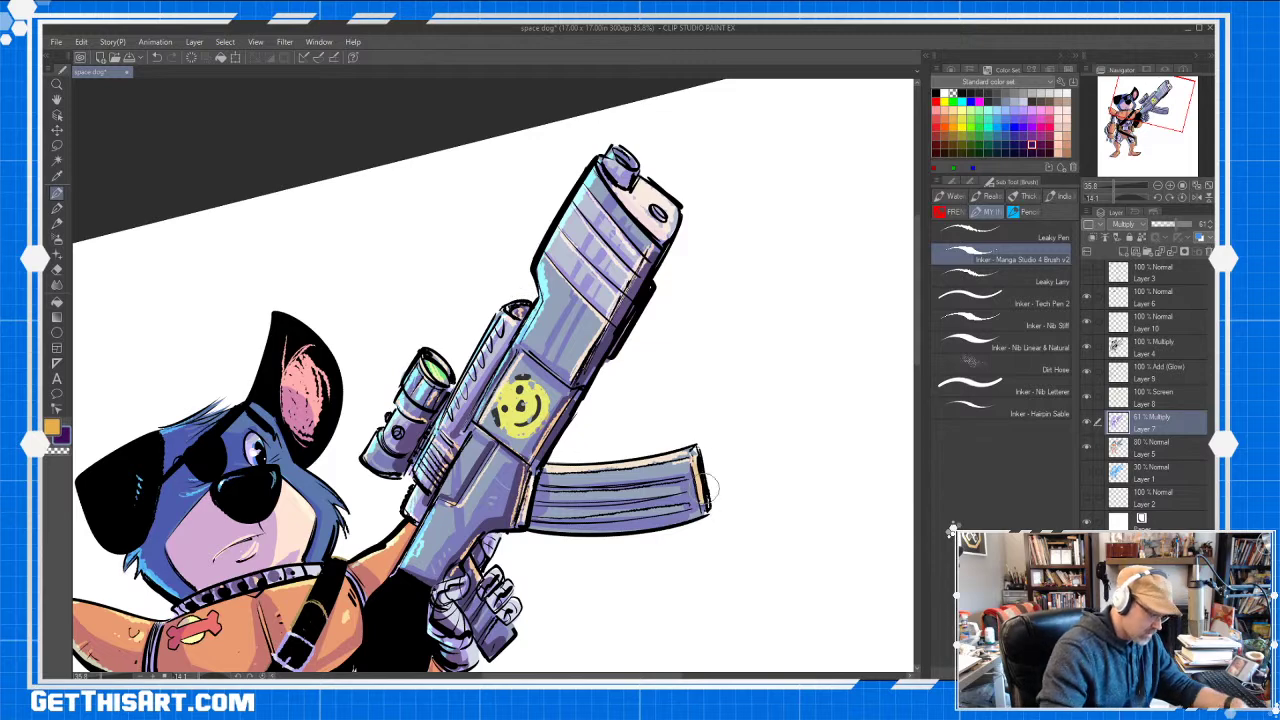
key("minus")
key("minus")
key("minus")
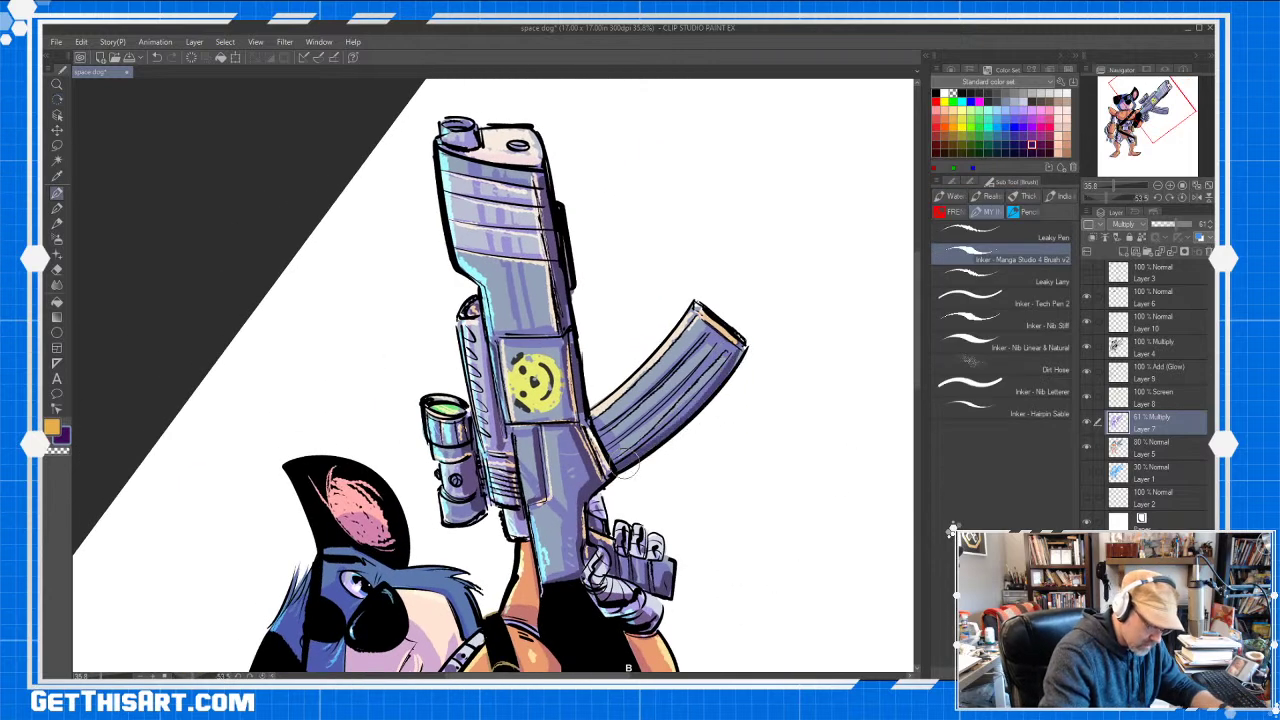
mouse_move(634, 458)
left_mouse_down()
mouse_move(745, 348)
mouse_move(788, 466)
mouse_move(615, 630)
left_mouse_up()
Darken the muzzle tube, the barrel opening and the ribbed bands behind them with purple strokes
key("r")
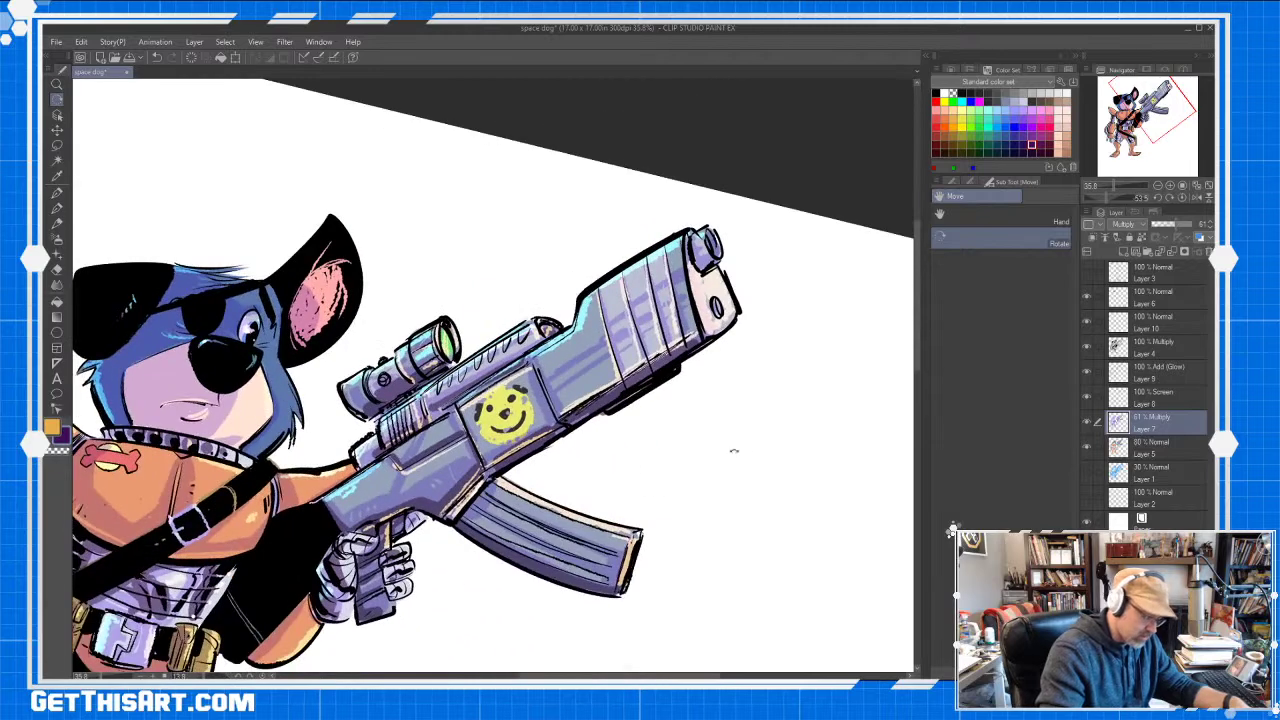
left_click_drag(734, 451, 751, 466)
key("b")
mouse_move(698, 250)
left_mouse_down()
mouse_move(709, 268)
mouse_move(692, 264)
mouse_move(709, 246)
left_mouse_up()
left_click_drag(715, 306, 716, 317)
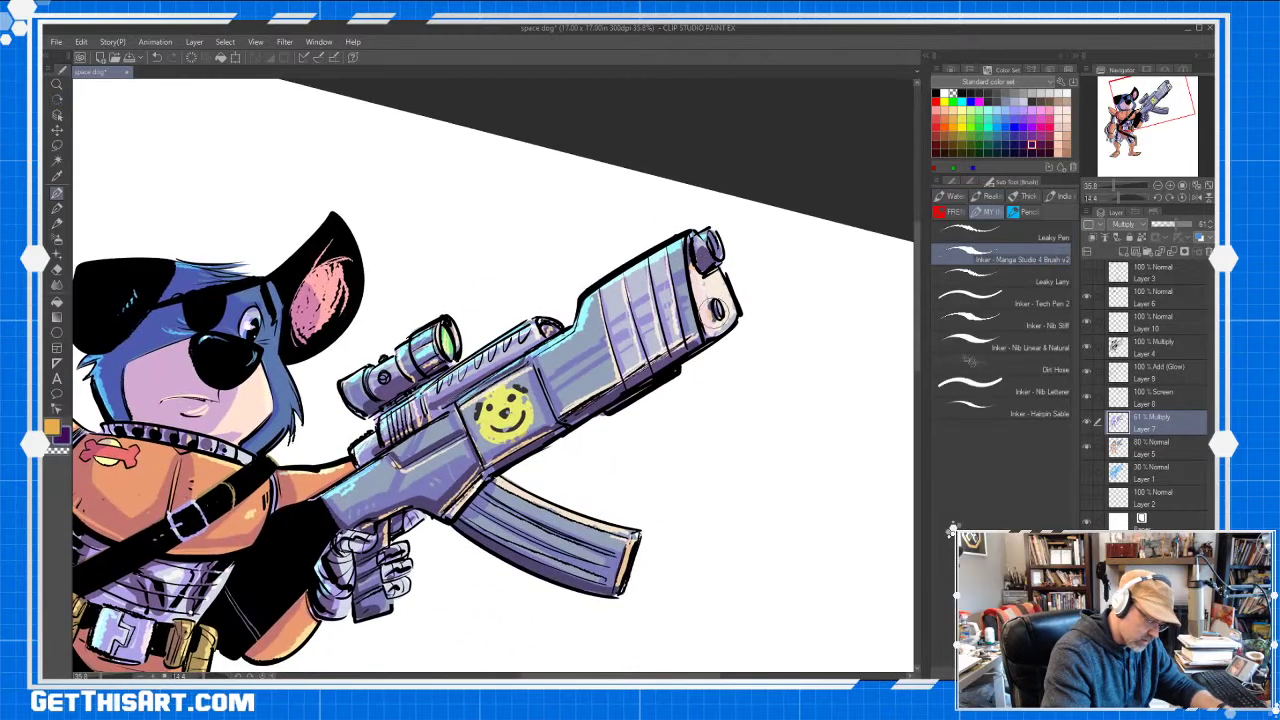
mouse_move(604, 287)
left_mouse_down()
mouse_move(628, 377)
mouse_move(654, 347)
left_mouse_up()
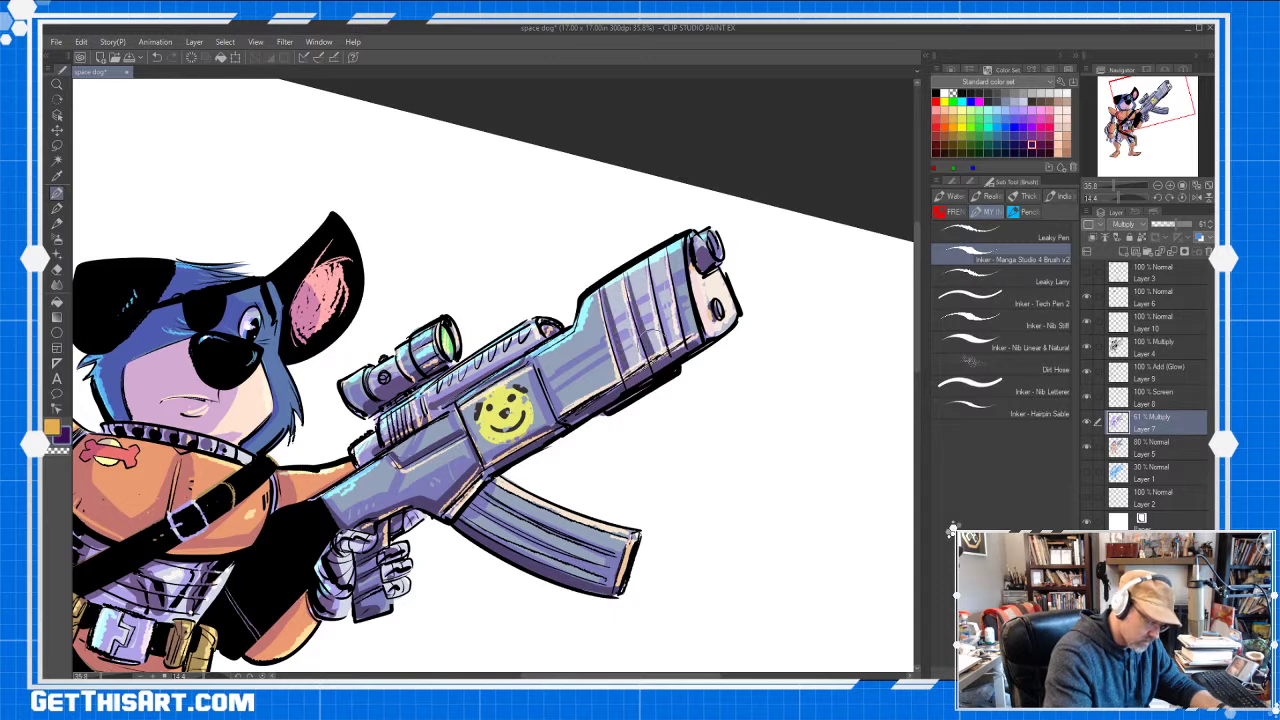
Add finishing purple shading strokes to the rifle's ribbed barrel section and upper body, and save the drawing
mouse_move(650, 257)
left_mouse_down()
mouse_move(672, 343)
mouse_move(689, 337)
left_mouse_up()
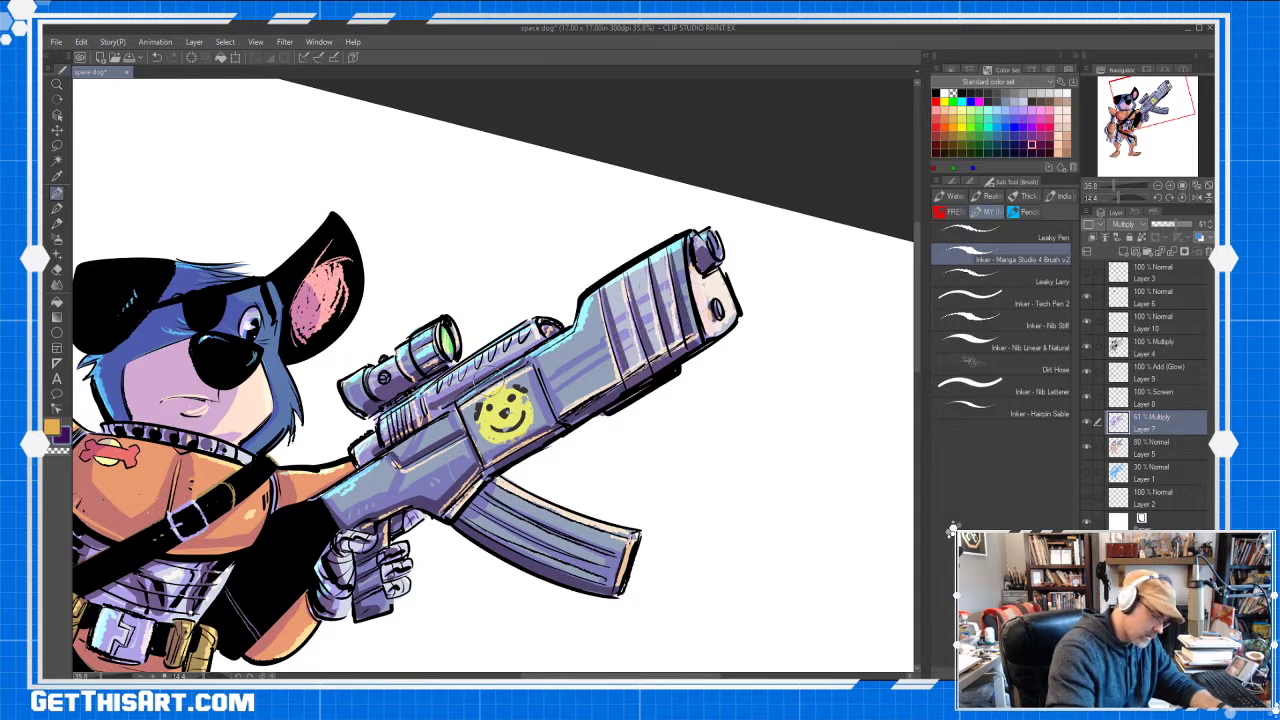
left_click_drag(463, 402, 571, 326)
key("ctrl+space")
left_click_drag(811, 251, 786, 260)
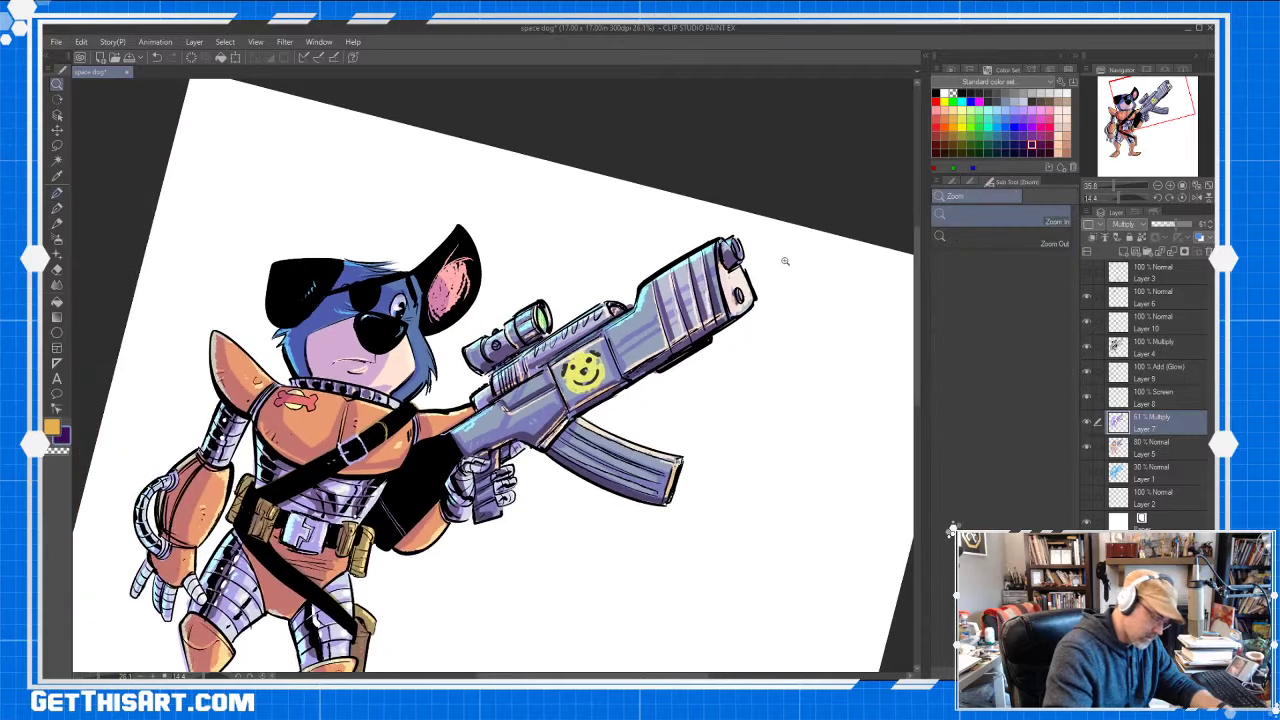
key("space")
mouse_move(740, 404)
left_mouse_down()
mouse_move(823, 326)
mouse_move(804, 323)
mouse_move(800, 339)
mouse_move(817, 326)
mouse_move(766, 354)
mouse_move(771, 337)
left_mouse_up()
key("shift+space")
key("space")
left_click_drag(786, 426, 797, 393)
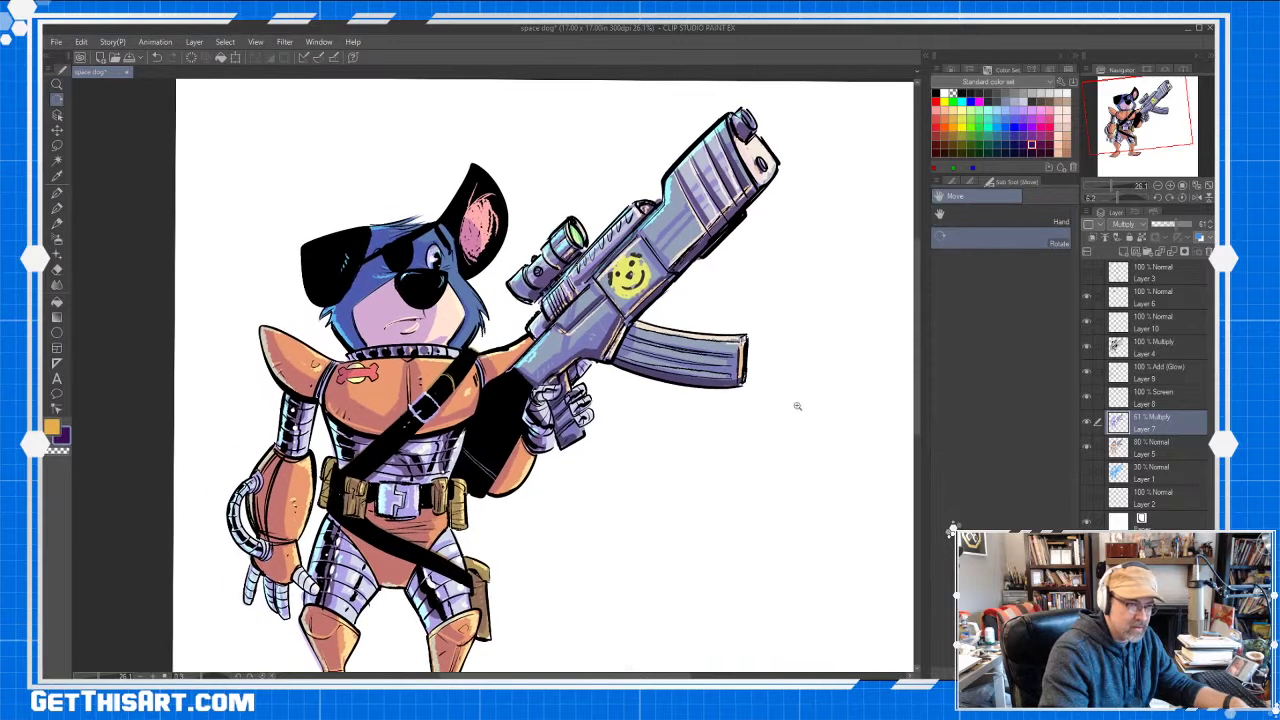
key("ctrl+space")
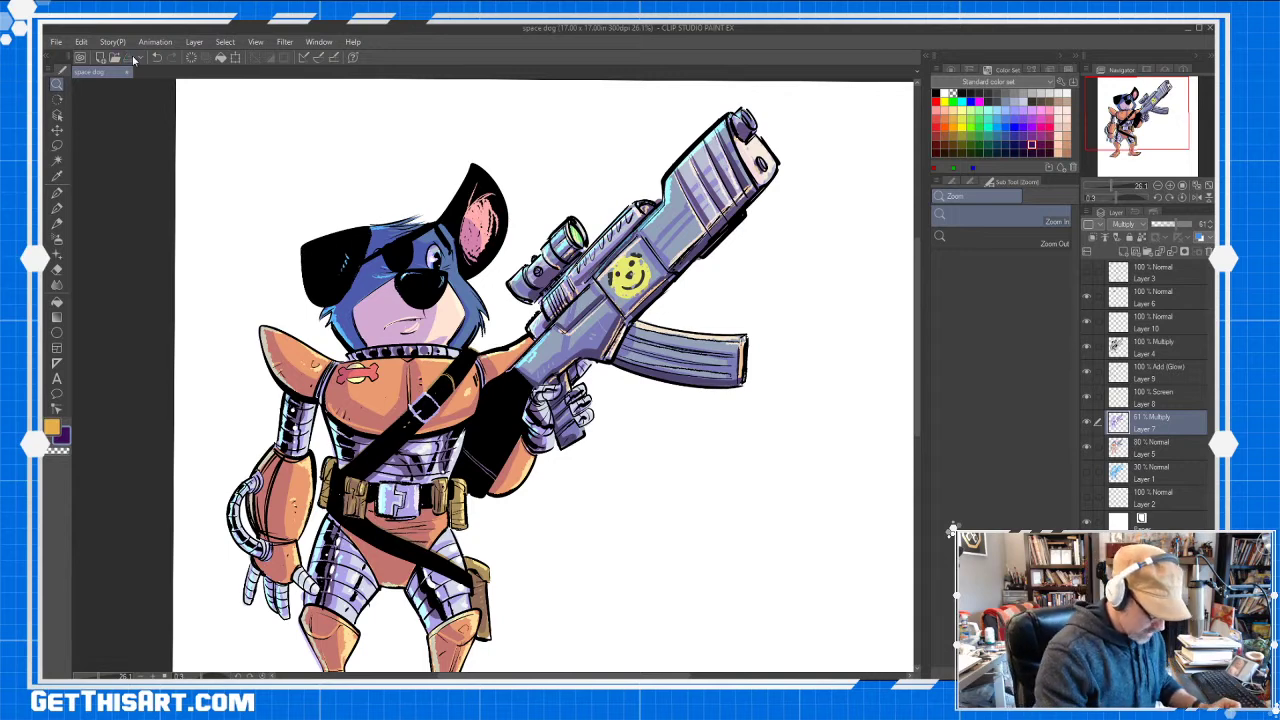
left_click_drag(806, 294, 794, 300)
key("space")
left_click_drag(761, 342, 739, 362)
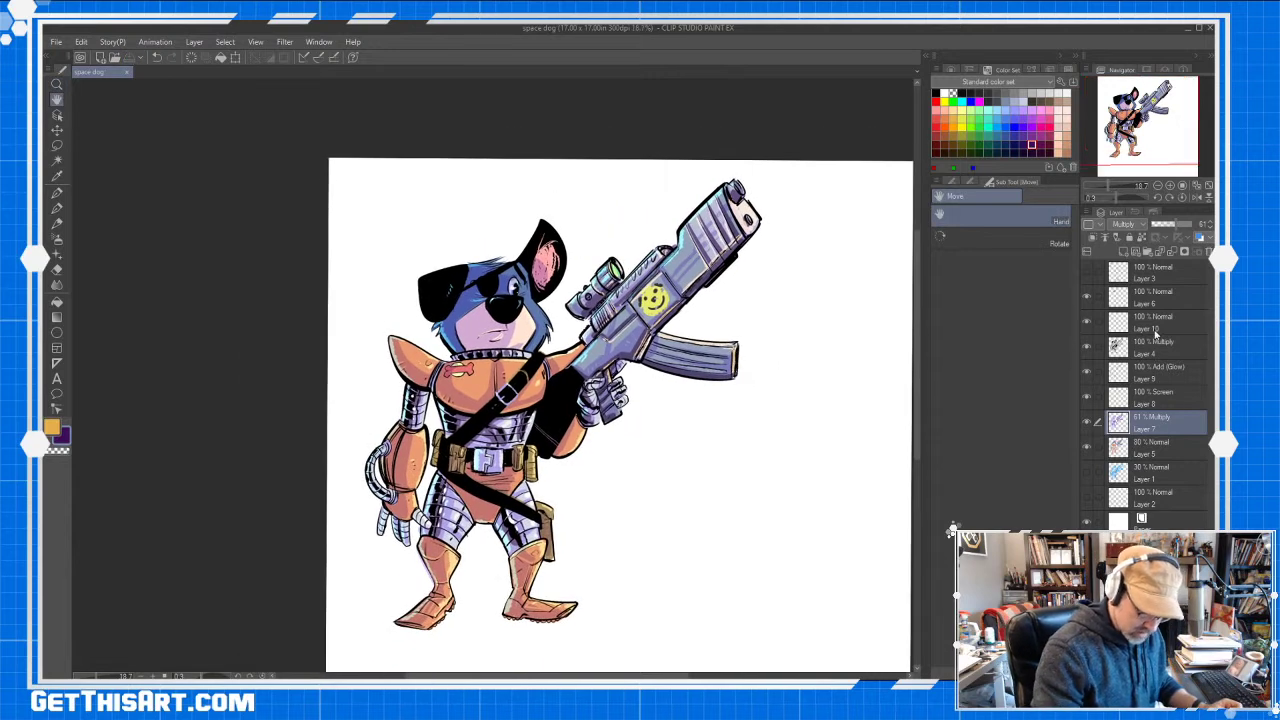
Draw a curling grey smoke trail from the rifle's muzzle over the dog's head, highlight it on the Screen layer, and save
left_click(1014, 92)
key("p")
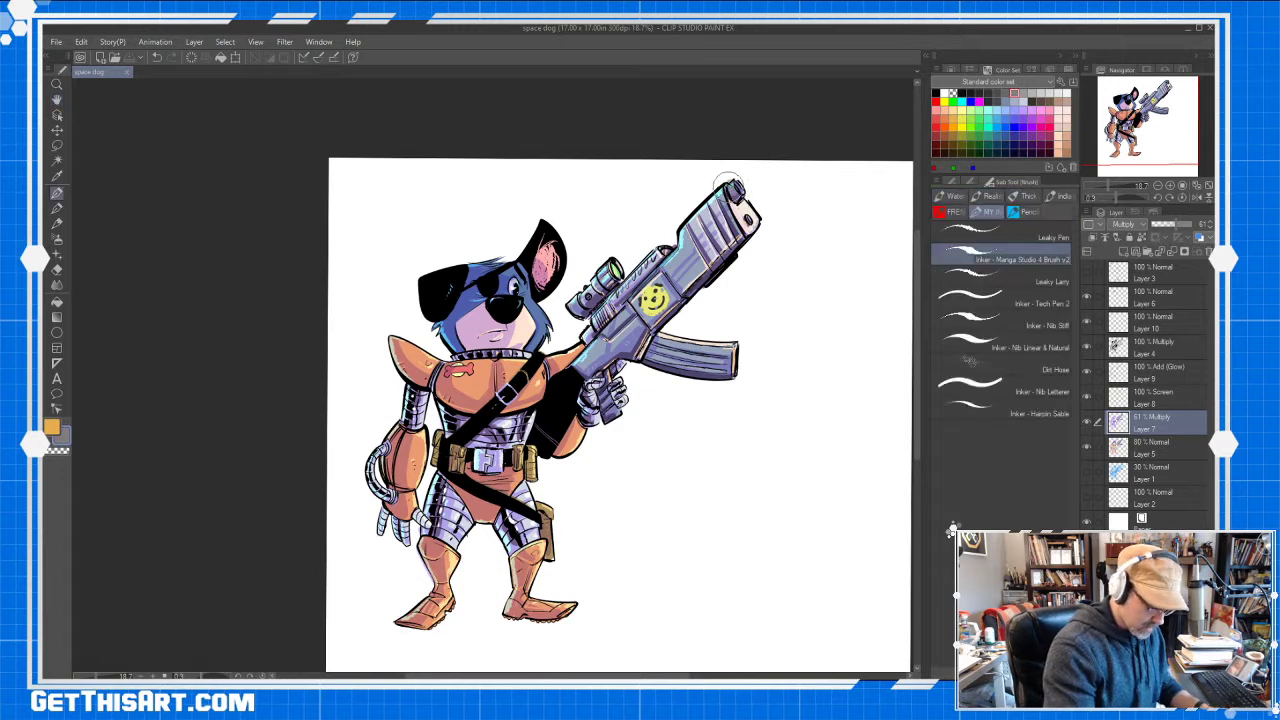
mouse_move(645, 197)
left_mouse_down()
mouse_move(543, 183)
mouse_move(408, 214)
left_mouse_up()
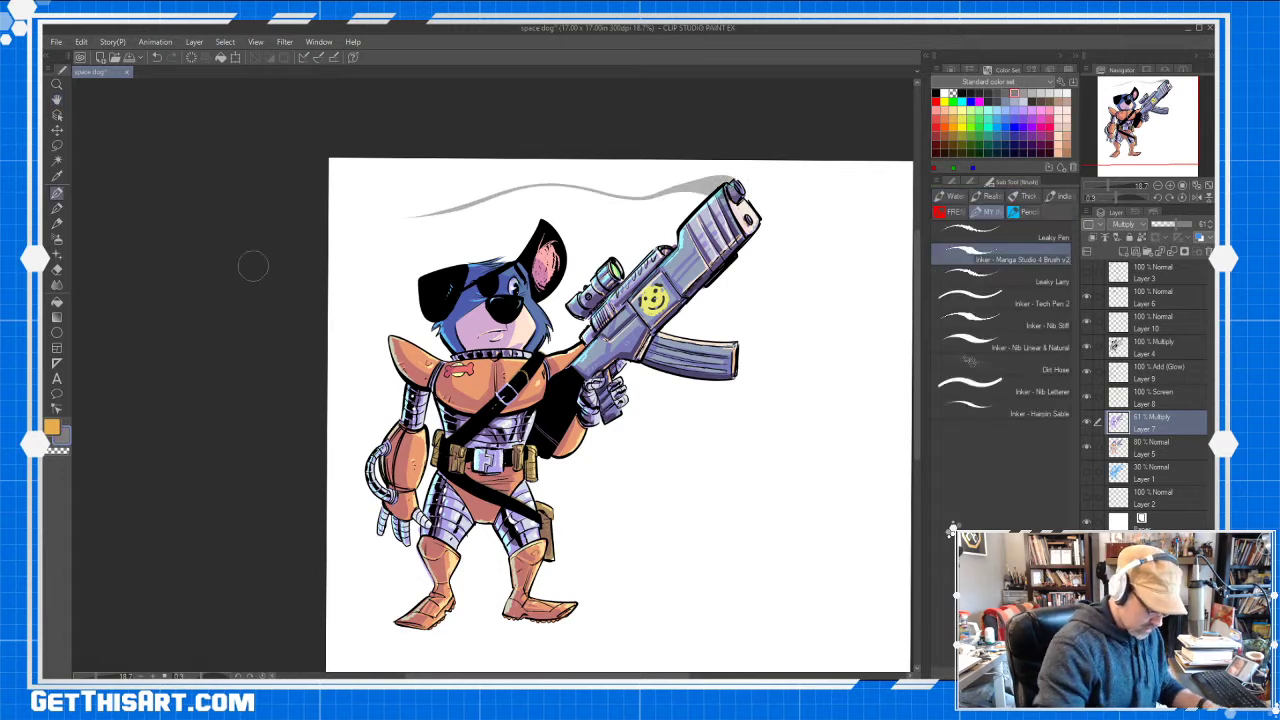
key("ctrl+z")
mouse_move(729, 198)
left_mouse_down()
mouse_move(614, 180)
mouse_move(591, 219)
mouse_move(510, 178)
mouse_move(455, 225)
left_mouse_up()
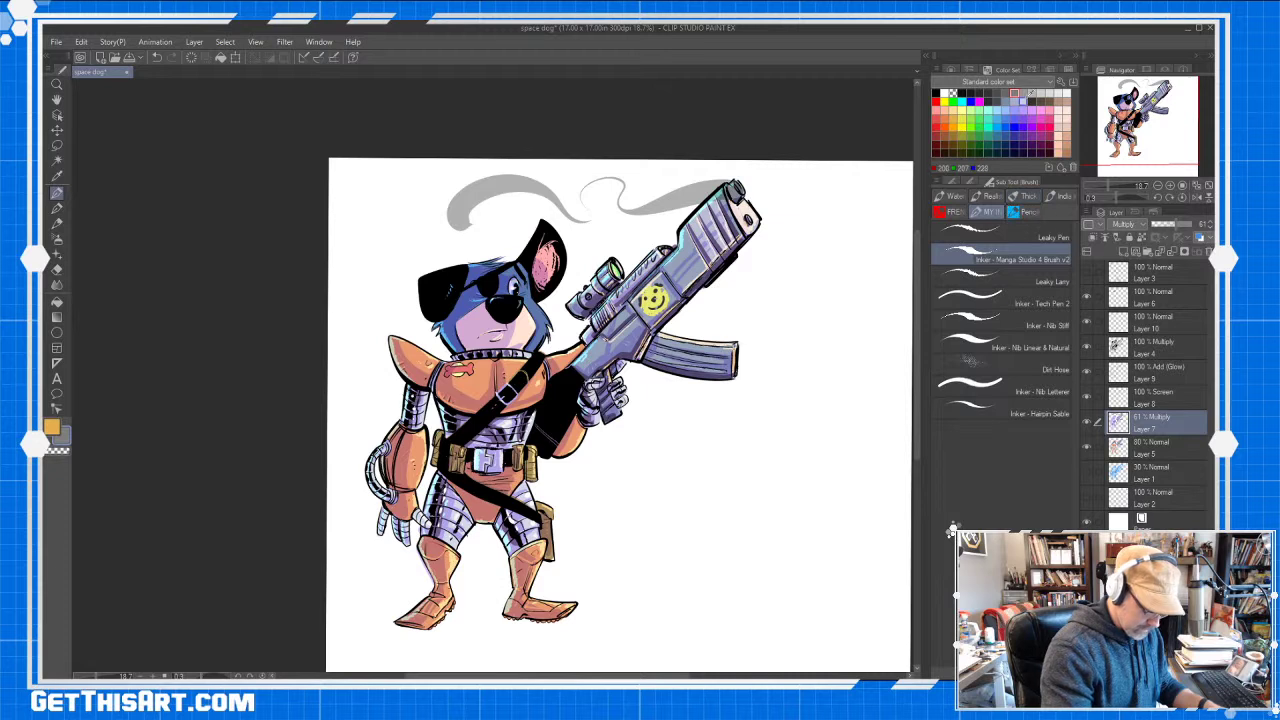
left_click(1155, 398)
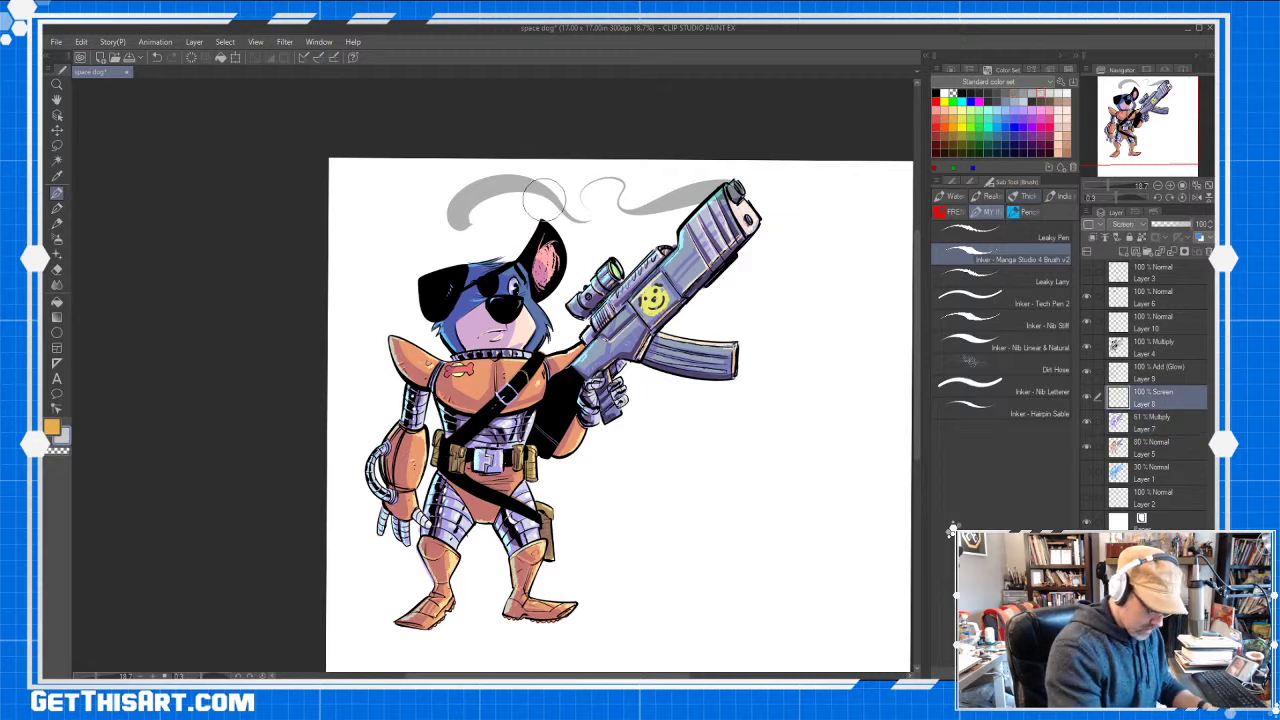
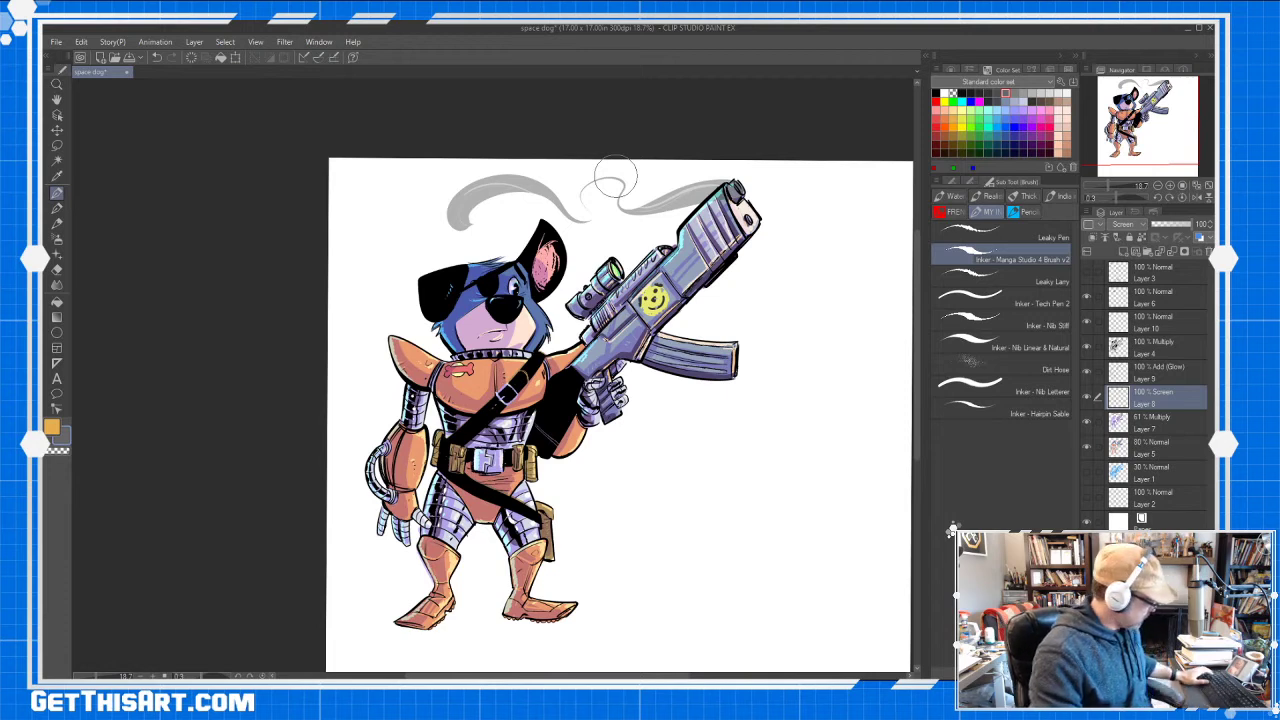
key("ctrl+s")
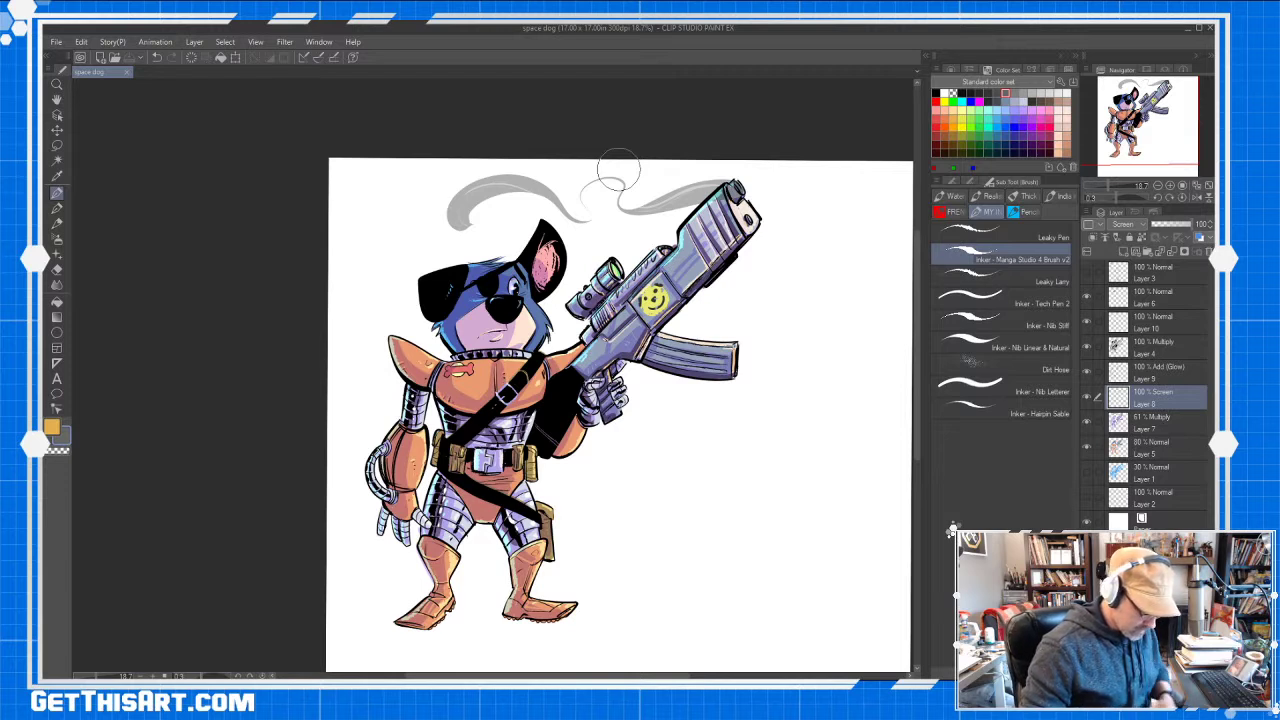
Paint a pale blue-grey ground shadow beneath and between the boots on the 61% Multiply layer
left_click_drag(917, 386, 916, 408)
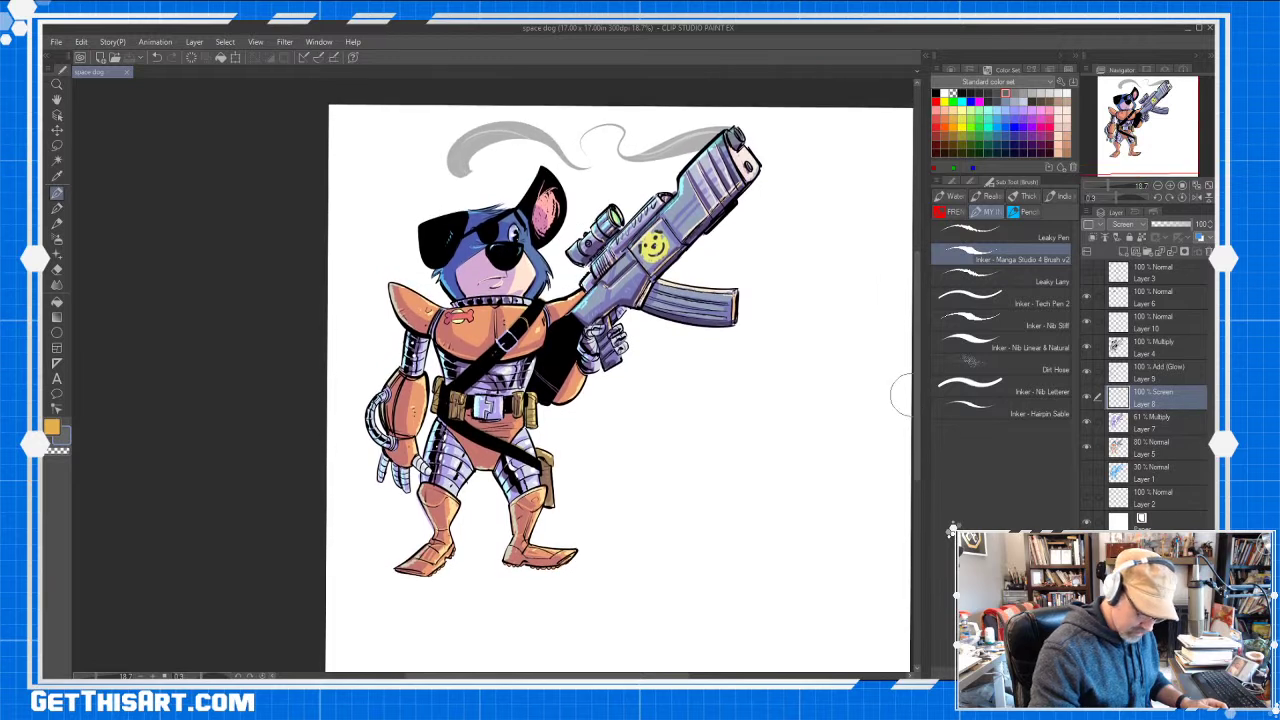
left_click(1163, 420)
key("shift+space")
mouse_move(671, 523)
left_mouse_down()
mouse_move(711, 526)
mouse_move(741, 560)
mouse_move(651, 541)
left_mouse_up()
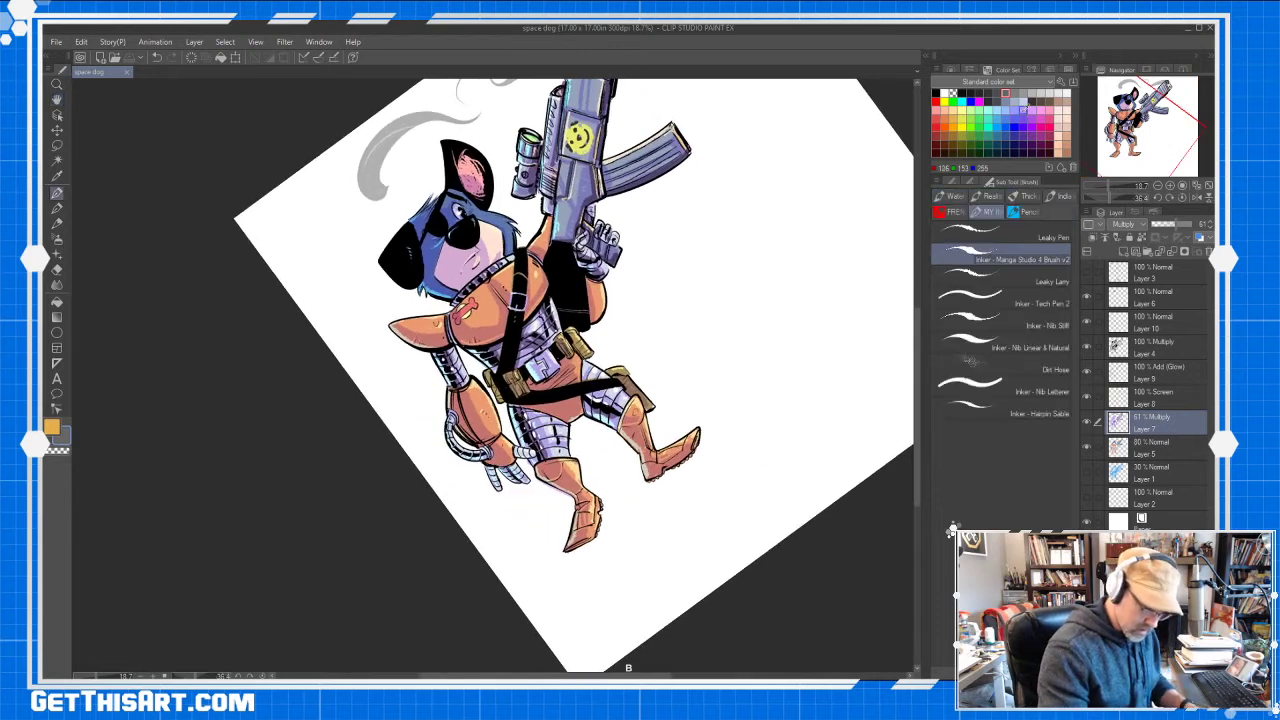
mouse_move(620, 508)
left_mouse_down()
mouse_move(611, 517)
mouse_move(676, 464)
mouse_move(604, 528)
left_mouse_up()
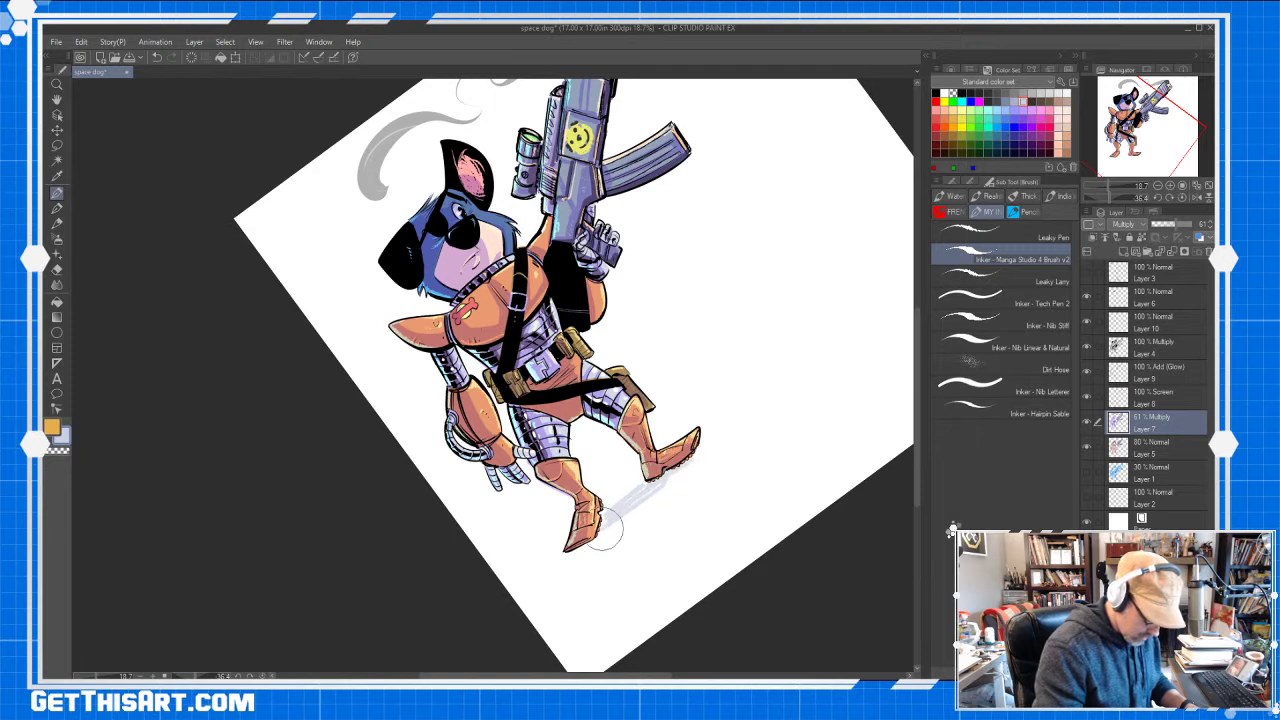
mouse_move(547, 565)
left_mouse_down()
mouse_move(708, 447)
mouse_move(602, 527)
mouse_move(642, 480)
mouse_move(571, 549)
mouse_move(600, 515)
left_mouse_up()
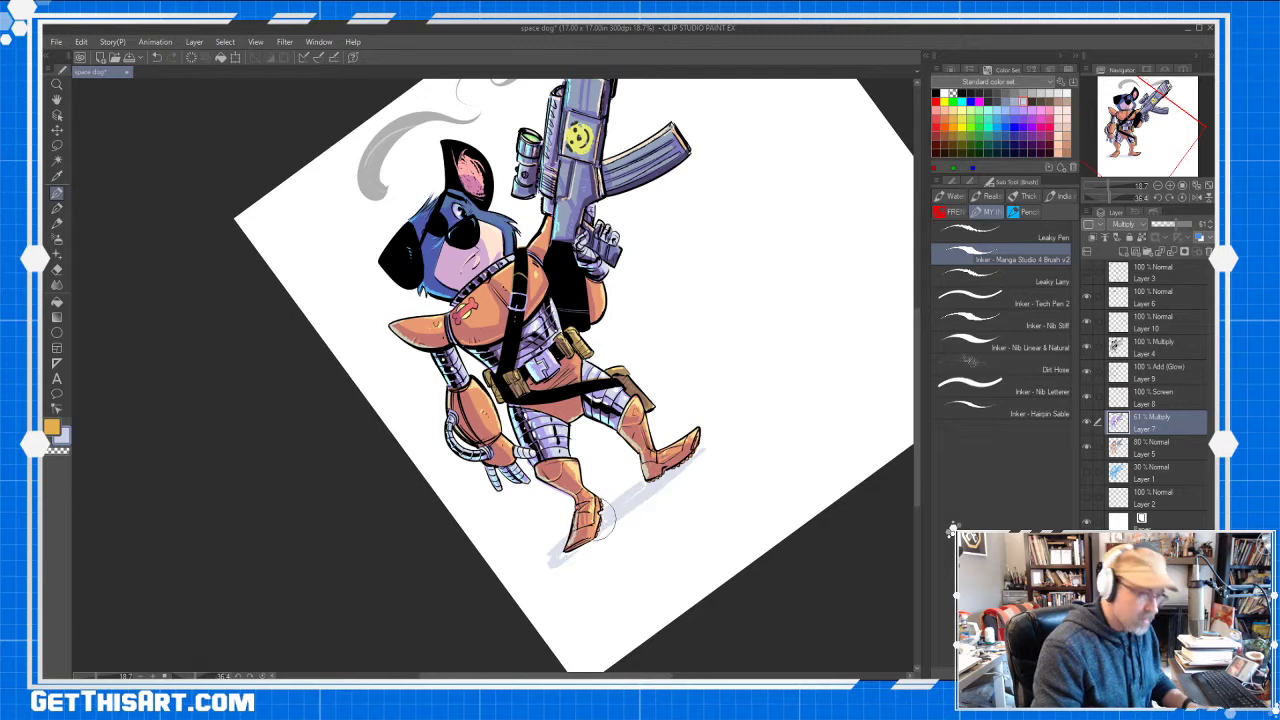
key("r")
mouse_move(818, 437)
left_mouse_down()
mouse_move(811, 480)
mouse_move(763, 557)
mouse_move(797, 491)
left_mouse_up()
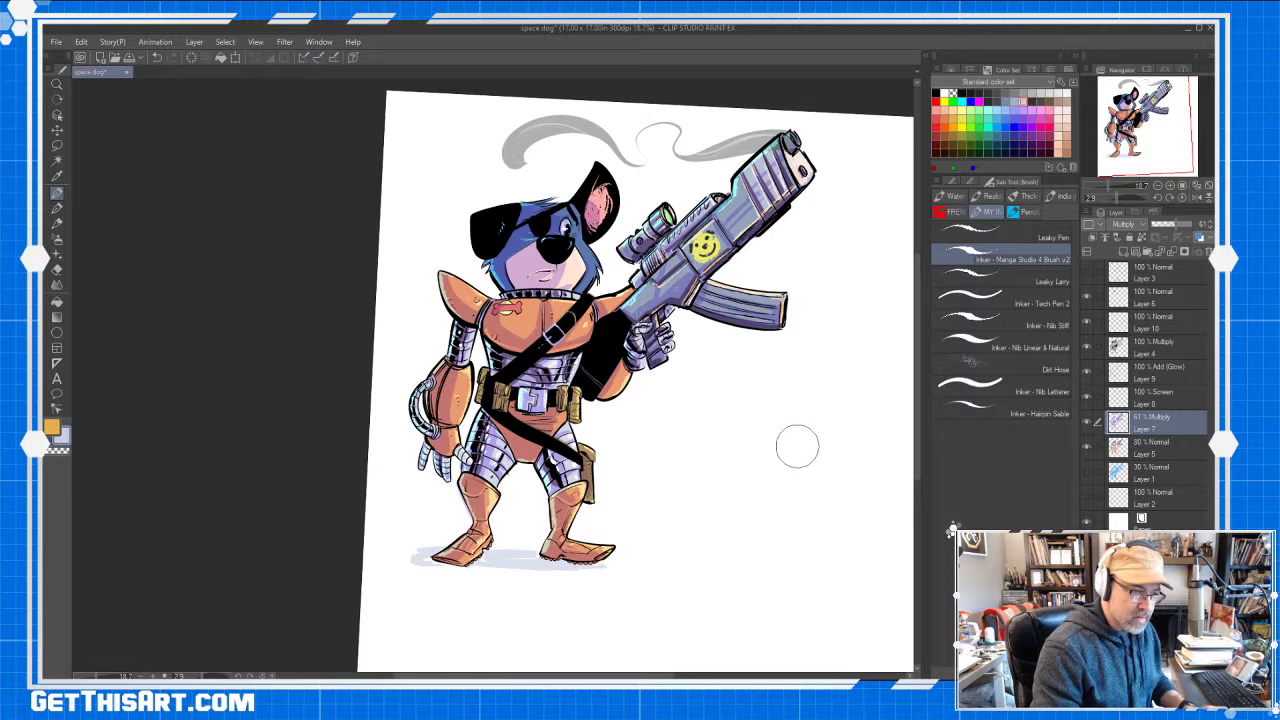
Dot a few small darker specks onto the ground shadow between the boots
key("ctrl+space")
mouse_move(811, 424)
left_mouse_down()
mouse_move(797, 431)
mouse_move(822, 442)
left_mouse_up()
key("space")
key("ctrl+space")
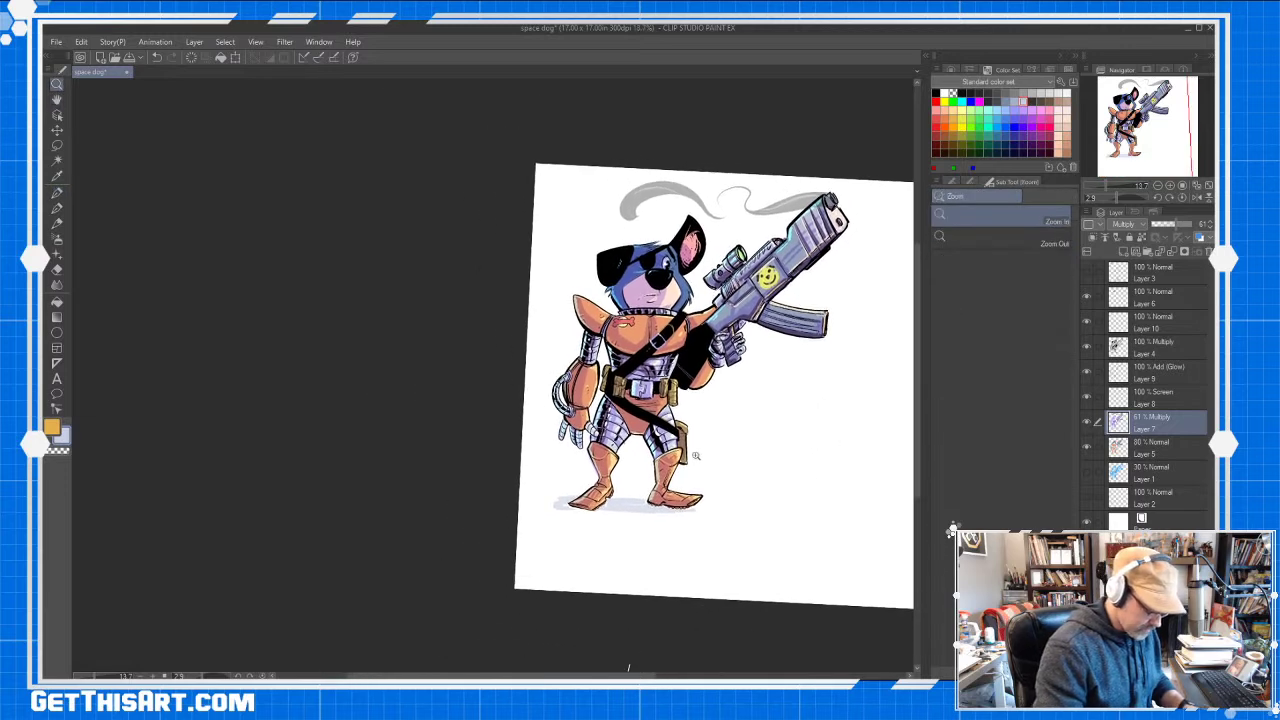
left_click(700, 450)
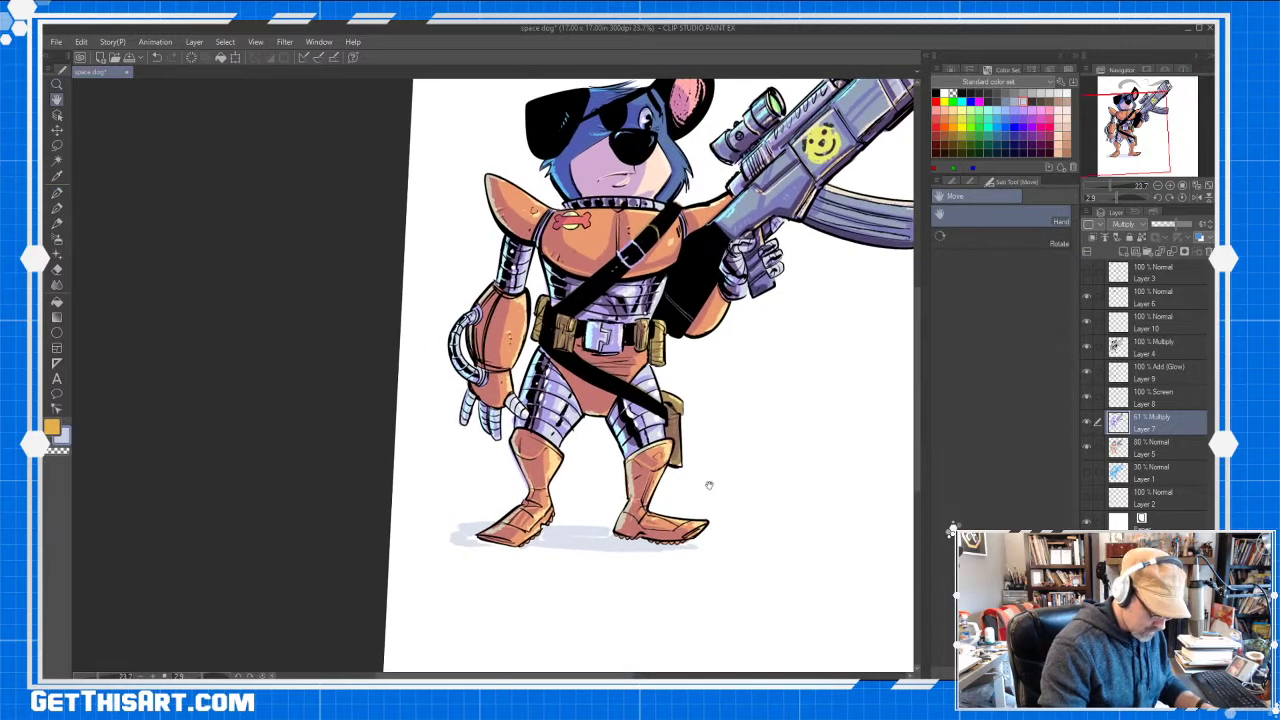
left_click(1007, 101)
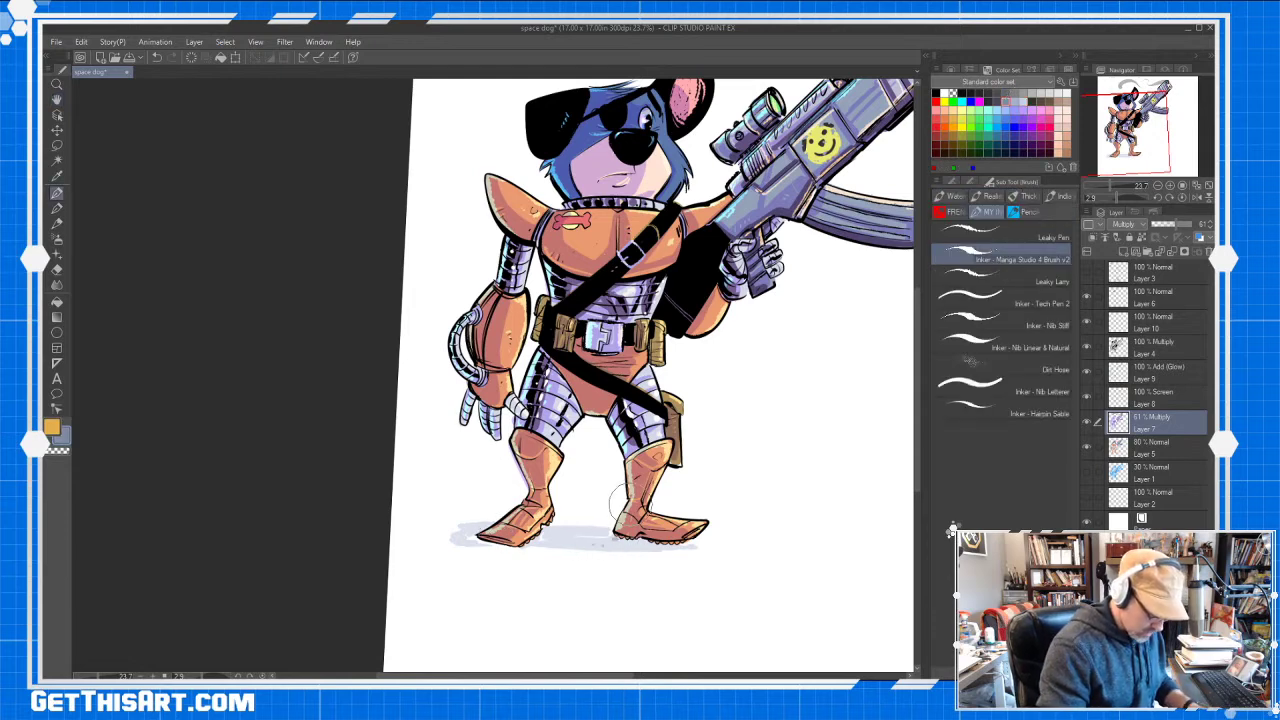
Add a new layer beneath the colour layers, directly above the 30% sketch layer
left_click(1158, 453)
left_click(1164, 471)
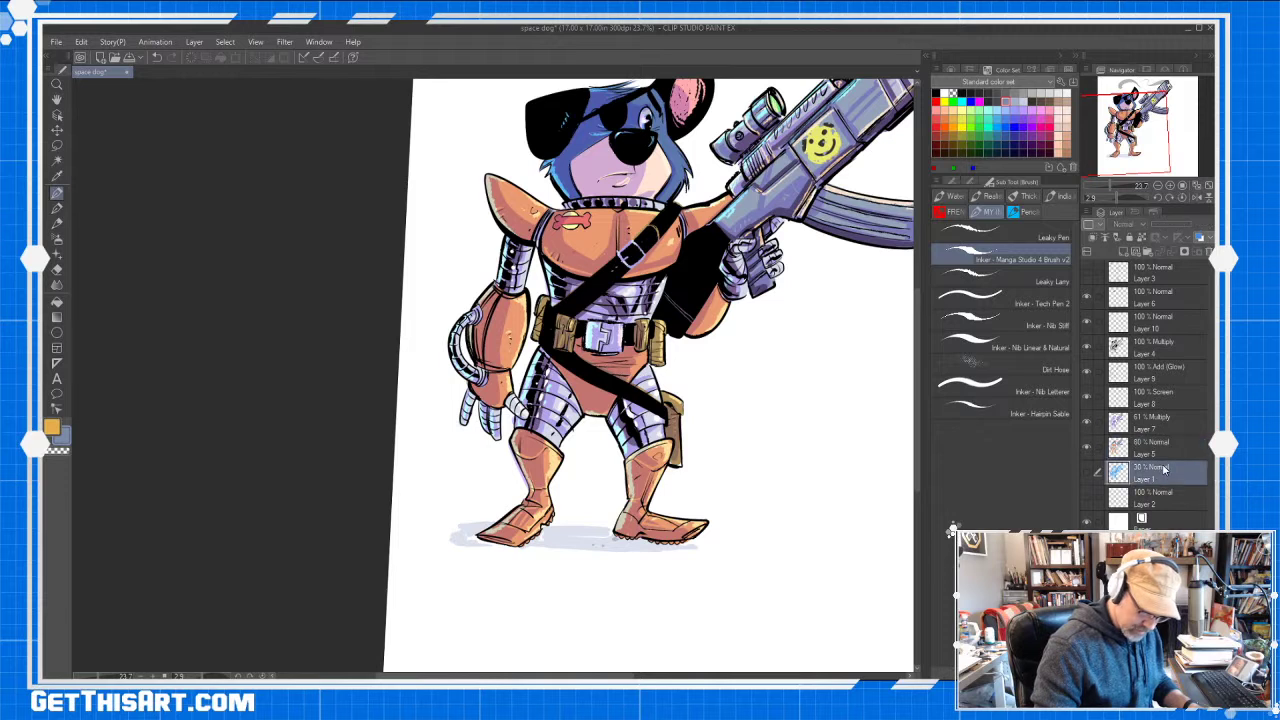
left_click(1125, 251)
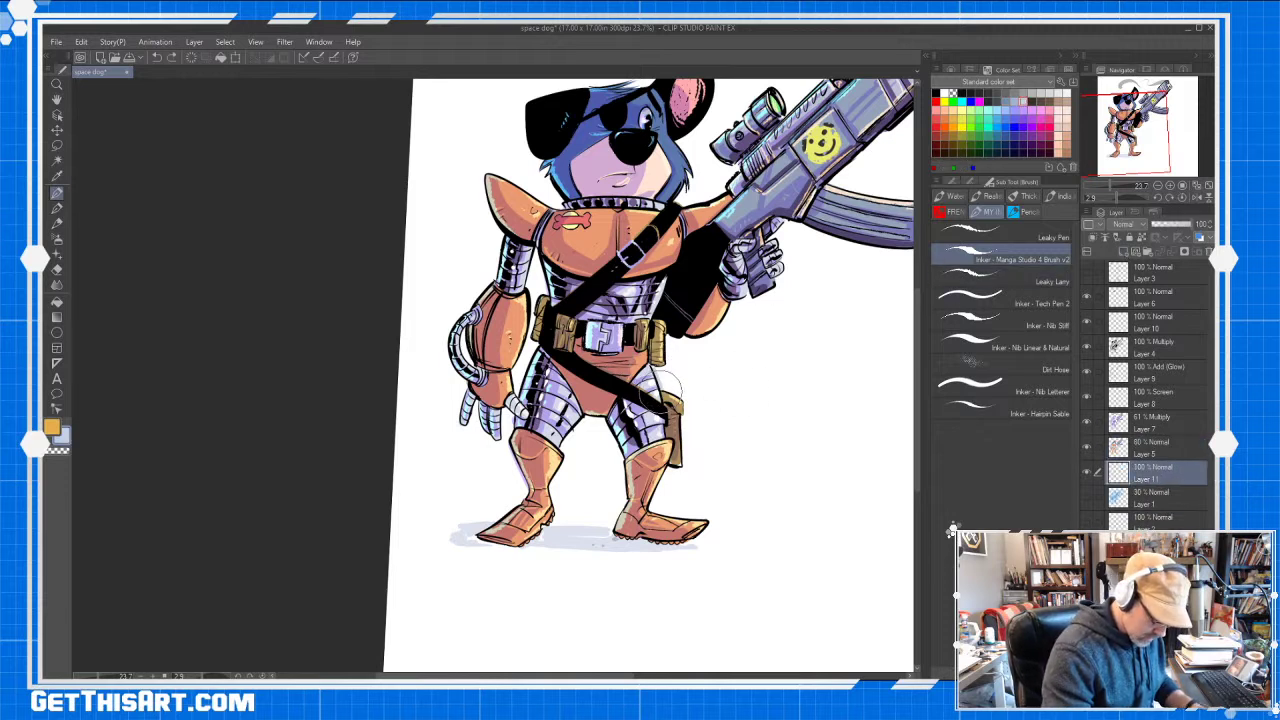
left_click(1014, 93)
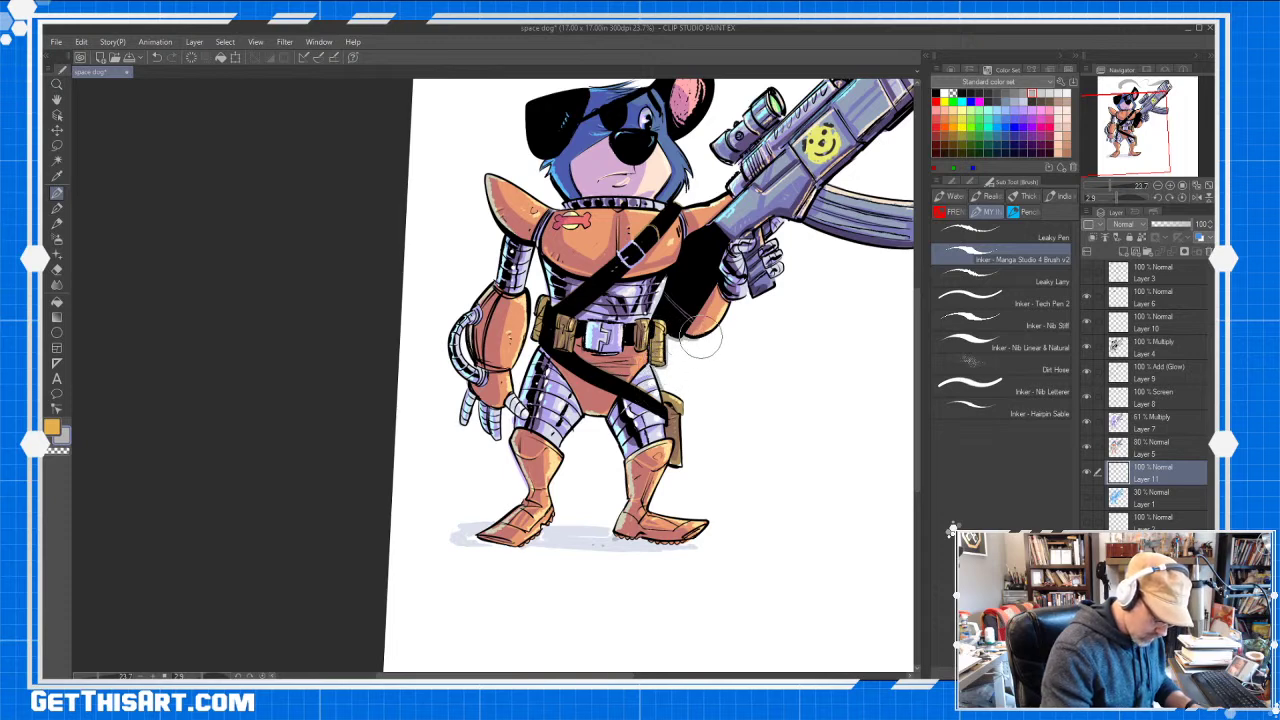
key("ctrl+space")
left_click_drag(836, 284, 803, 300)
key("space")
left_click_drag(814, 302, 660, 389)
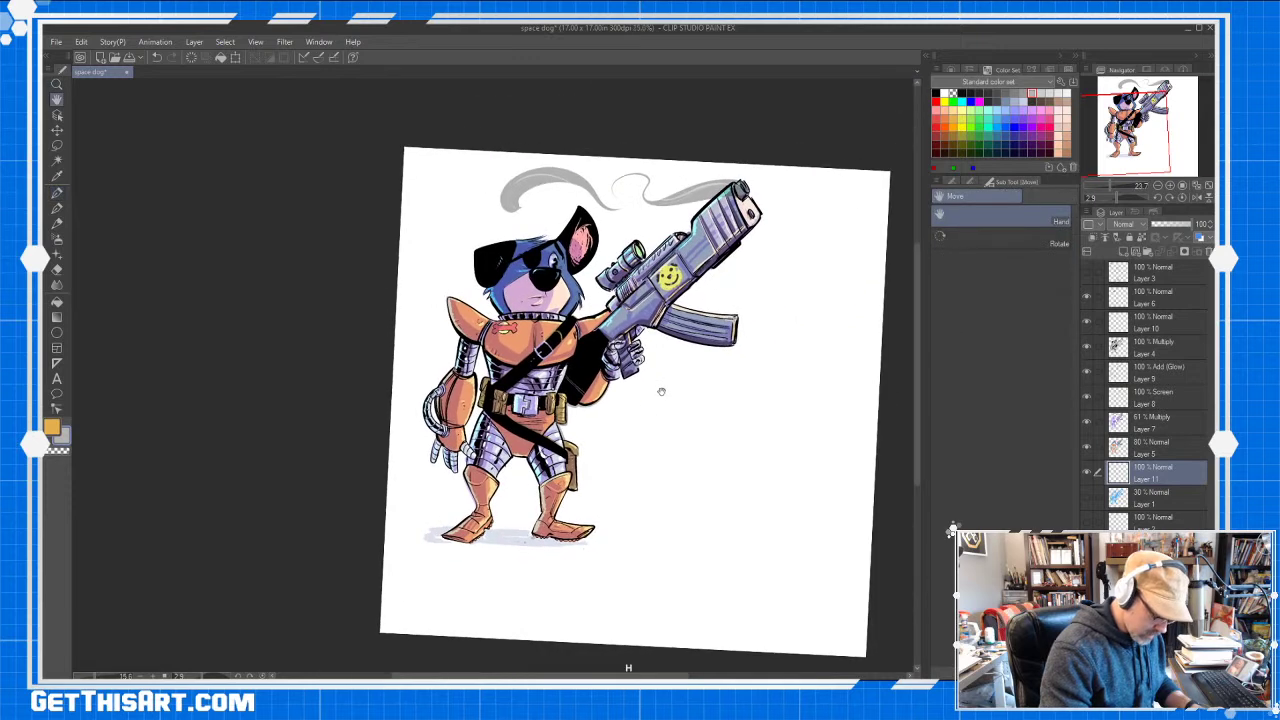
key("ctrl+space")
key("ctrl+z")
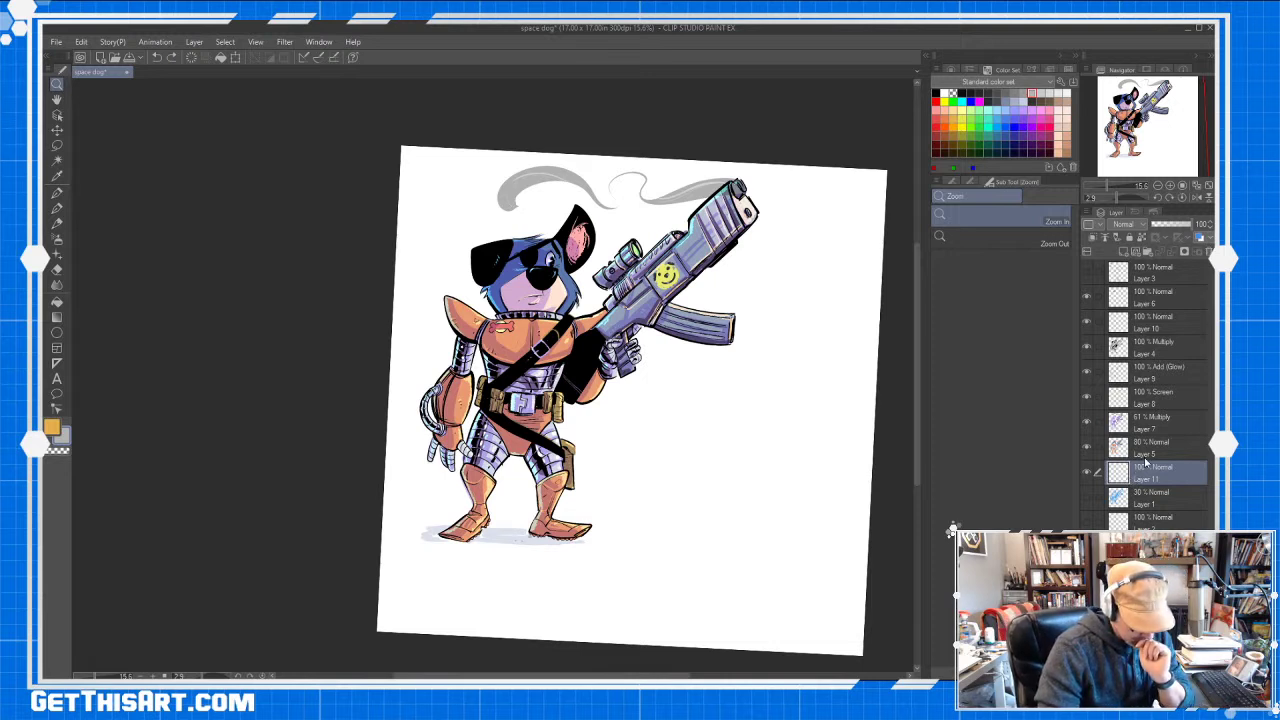
Straighten the canvas rotation and make a wide rectangular selection spanning the dog from forehead to knees
left_click(58, 145)
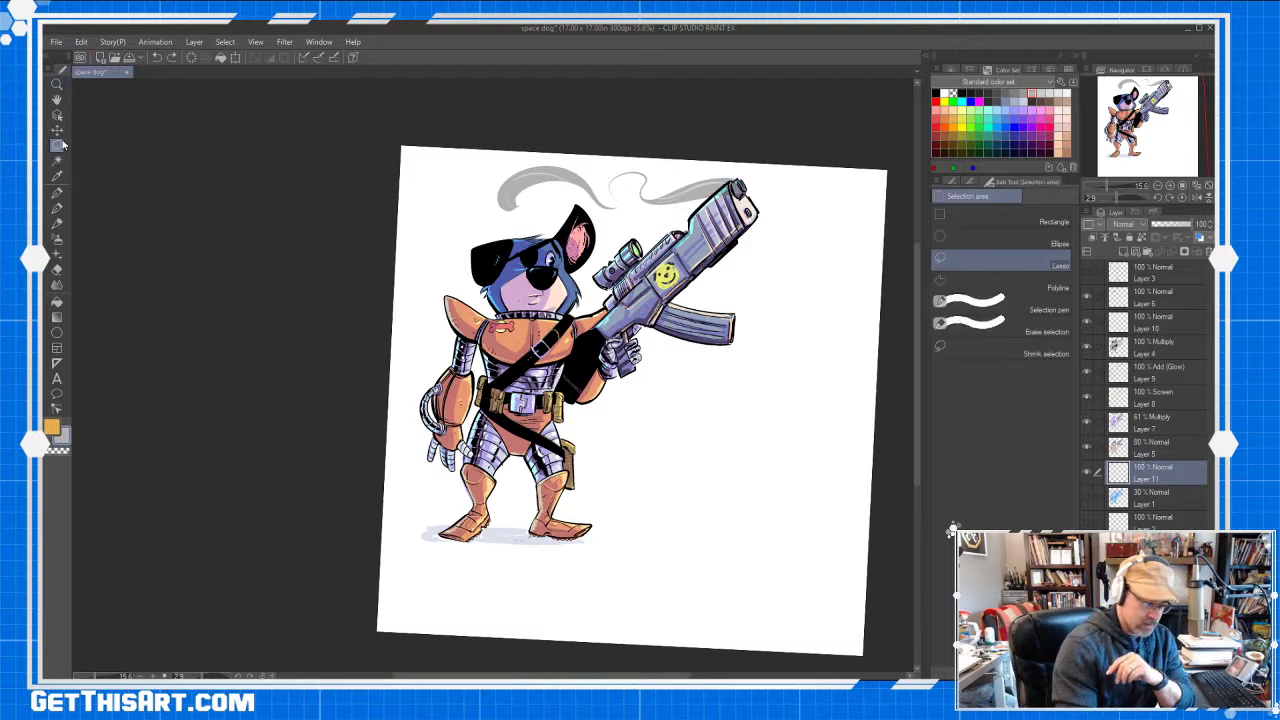
left_click(1011, 215)
left_click(1182, 198)
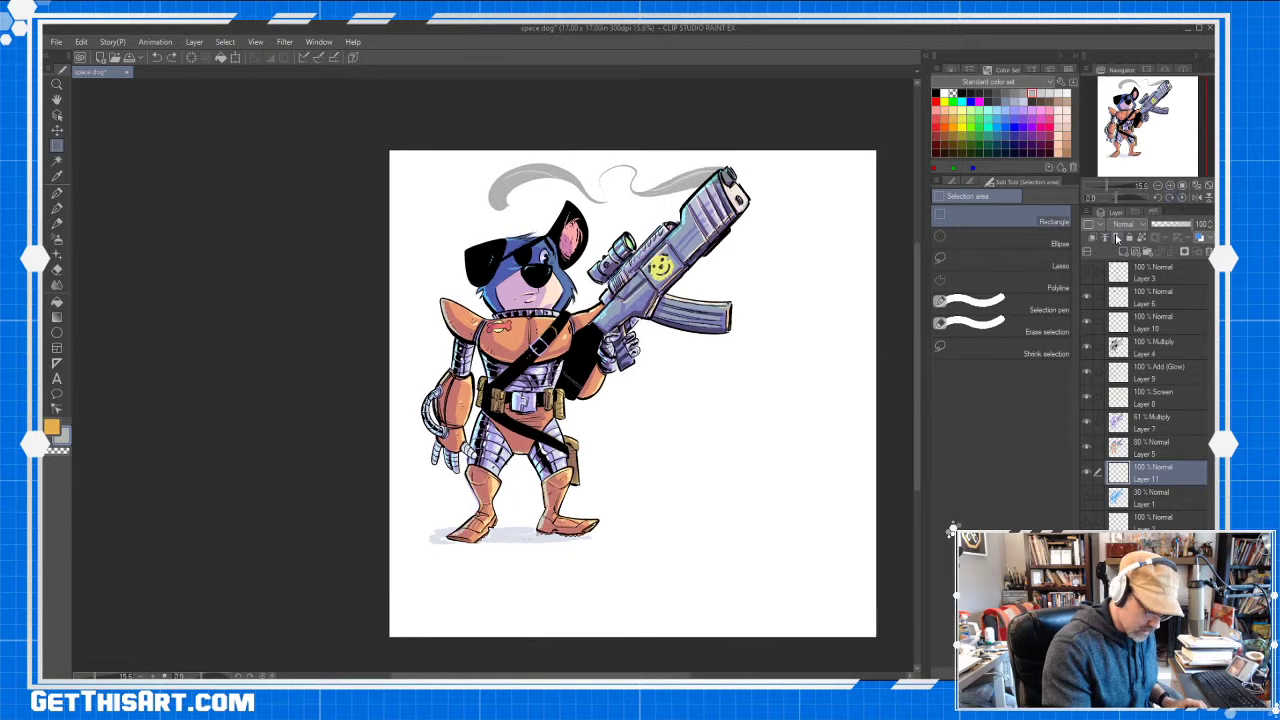
left_click_drag(410, 230, 838, 484)
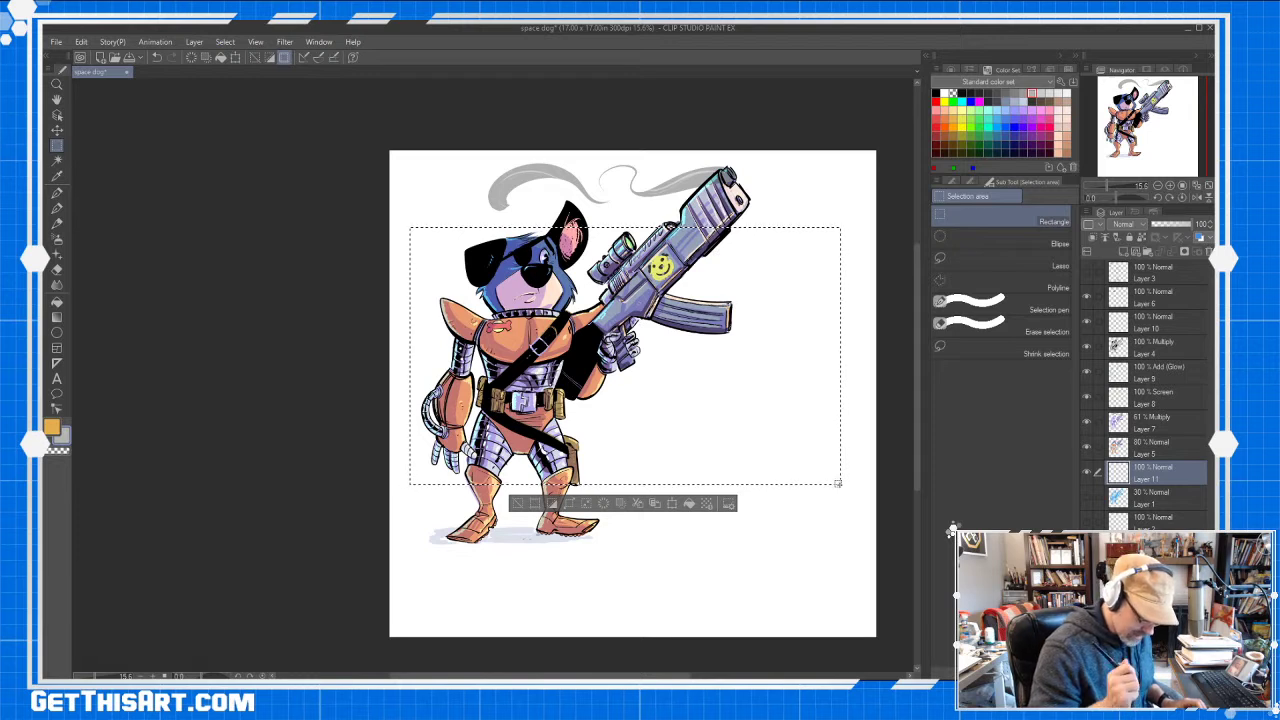
Fill the rectangular selection with black around both sides of the dog and rifle on the new layer
left_click(58, 303)
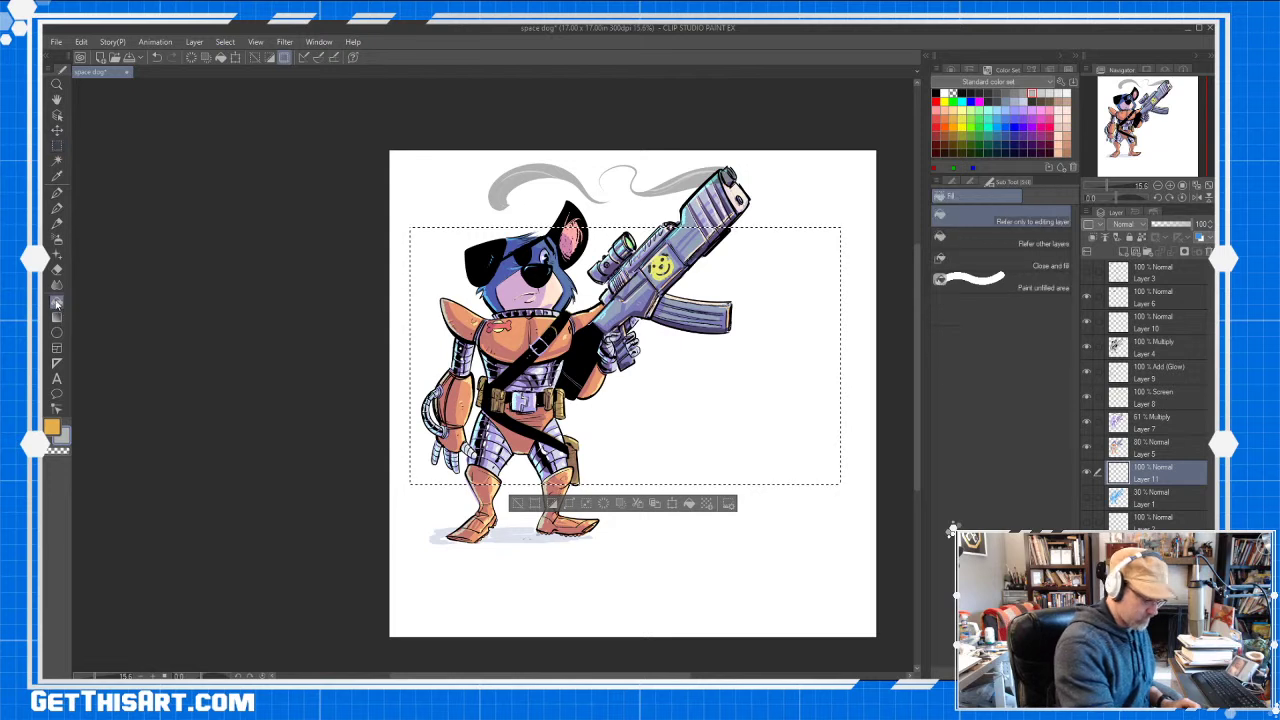
left_click(938, 91)
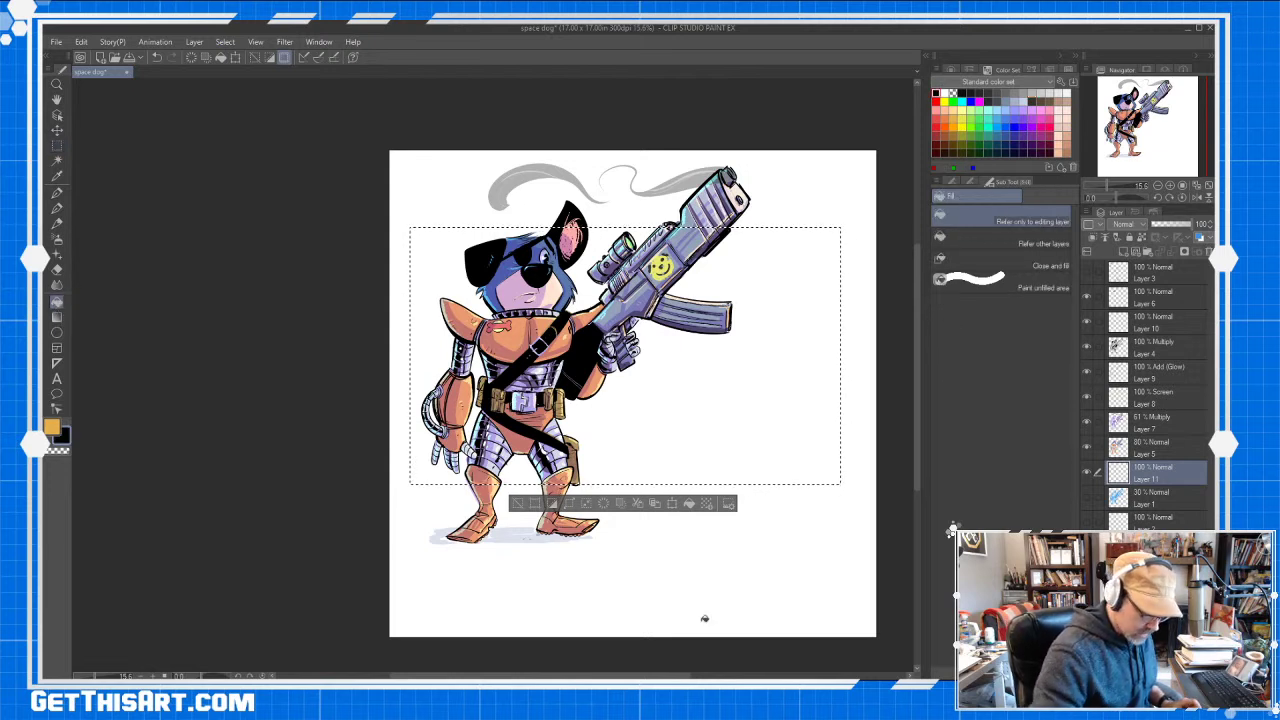
left_click(988, 181)
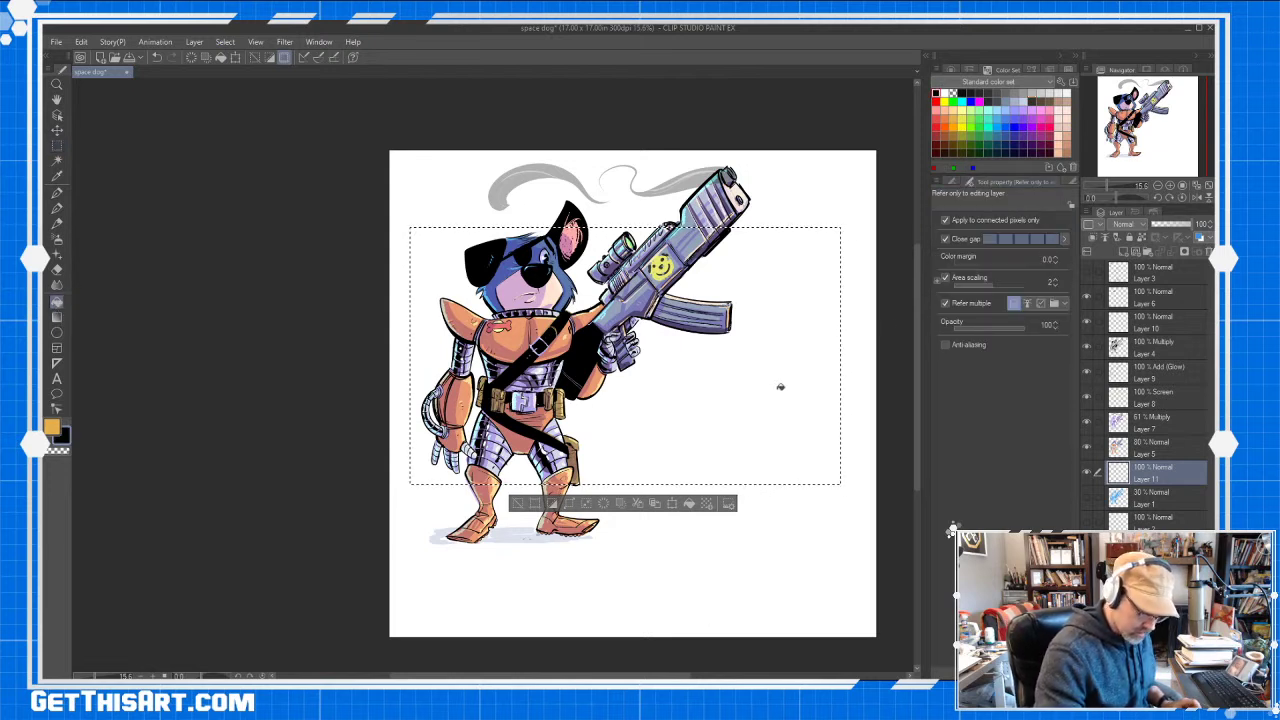
left_click(767, 476)
left_click(595, 254)
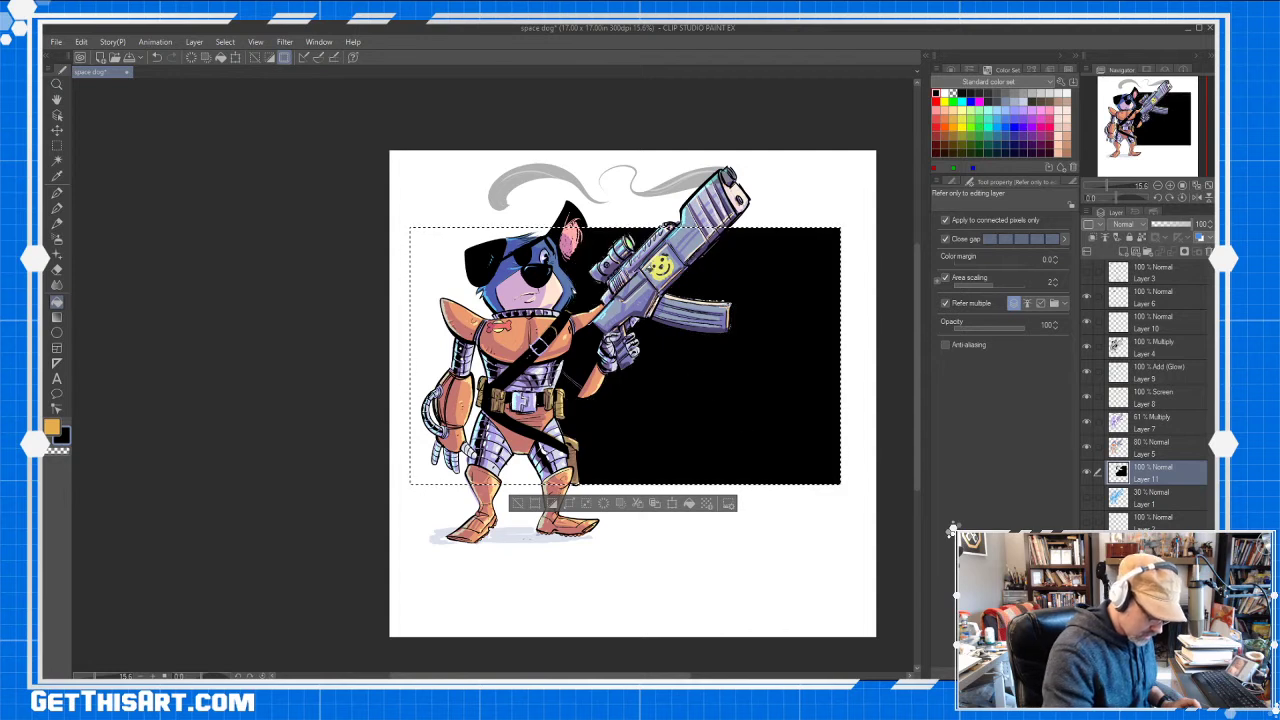
left_click(443, 265)
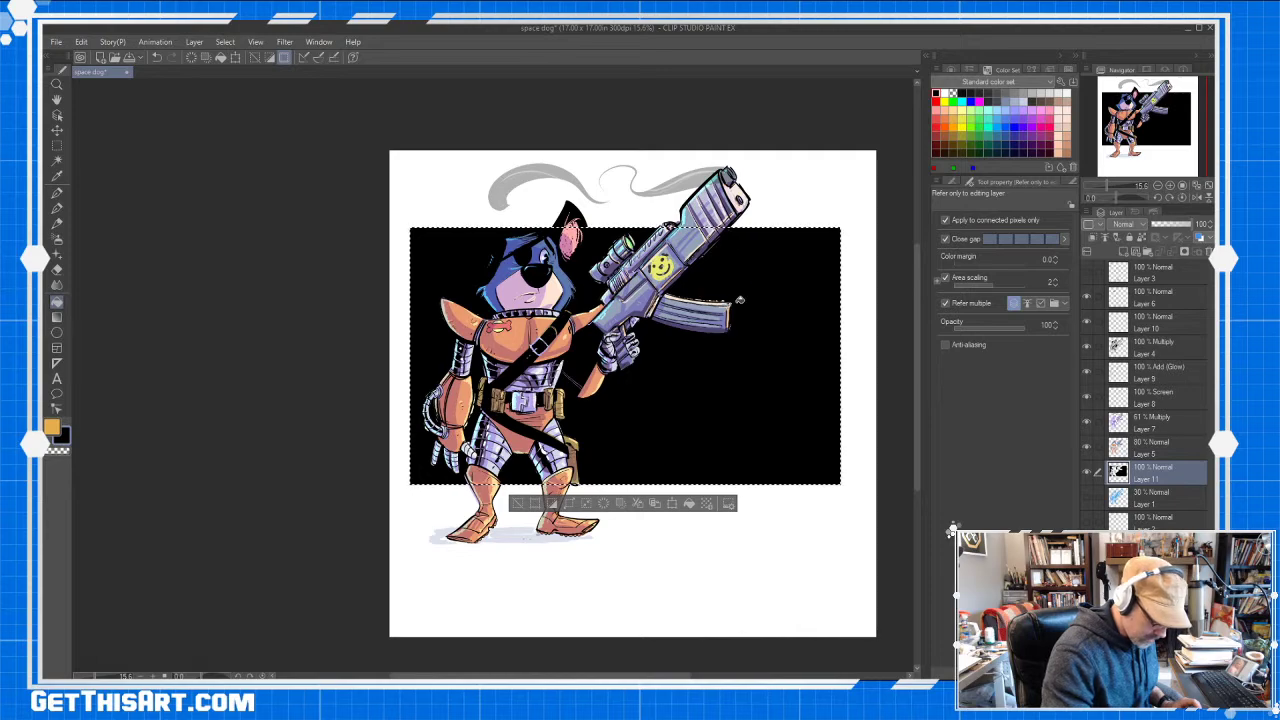
Inspect the edges of the black fill around the dog's head, arms and rifle up close
key("ctrl+space")
left_click(695, 293)
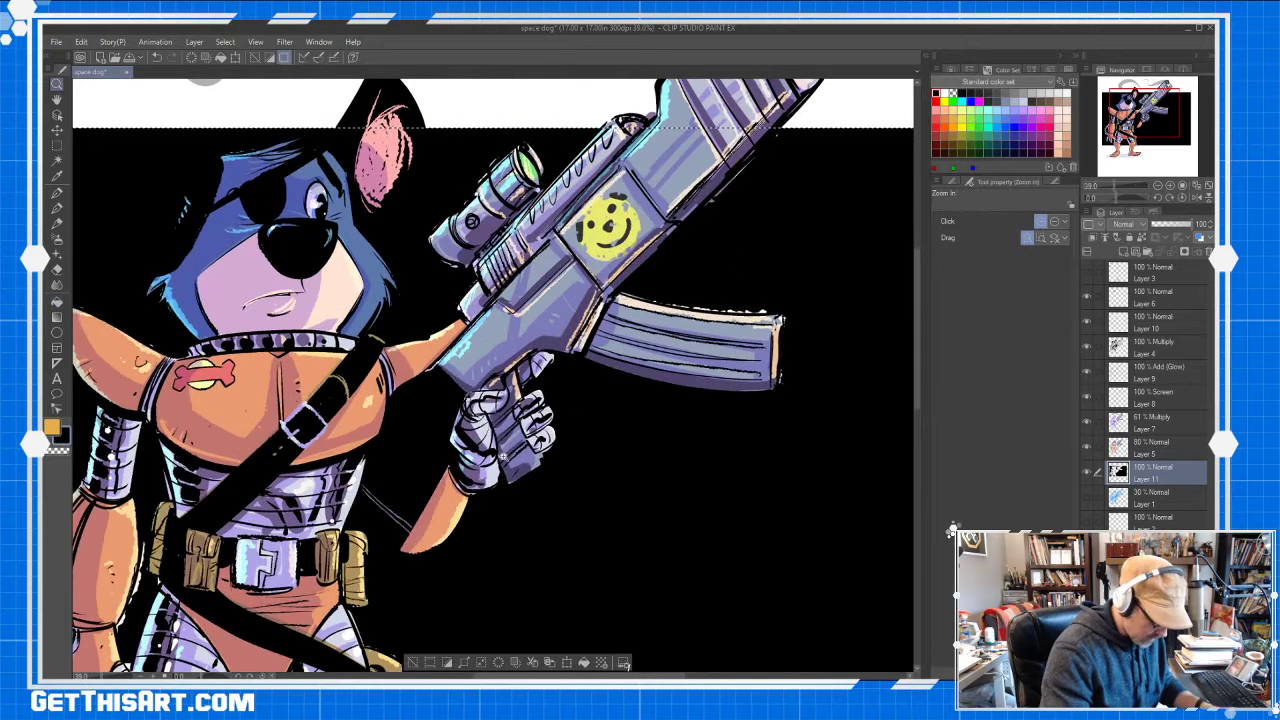
key("space")
left_click_drag(503, 457, 716, 466)
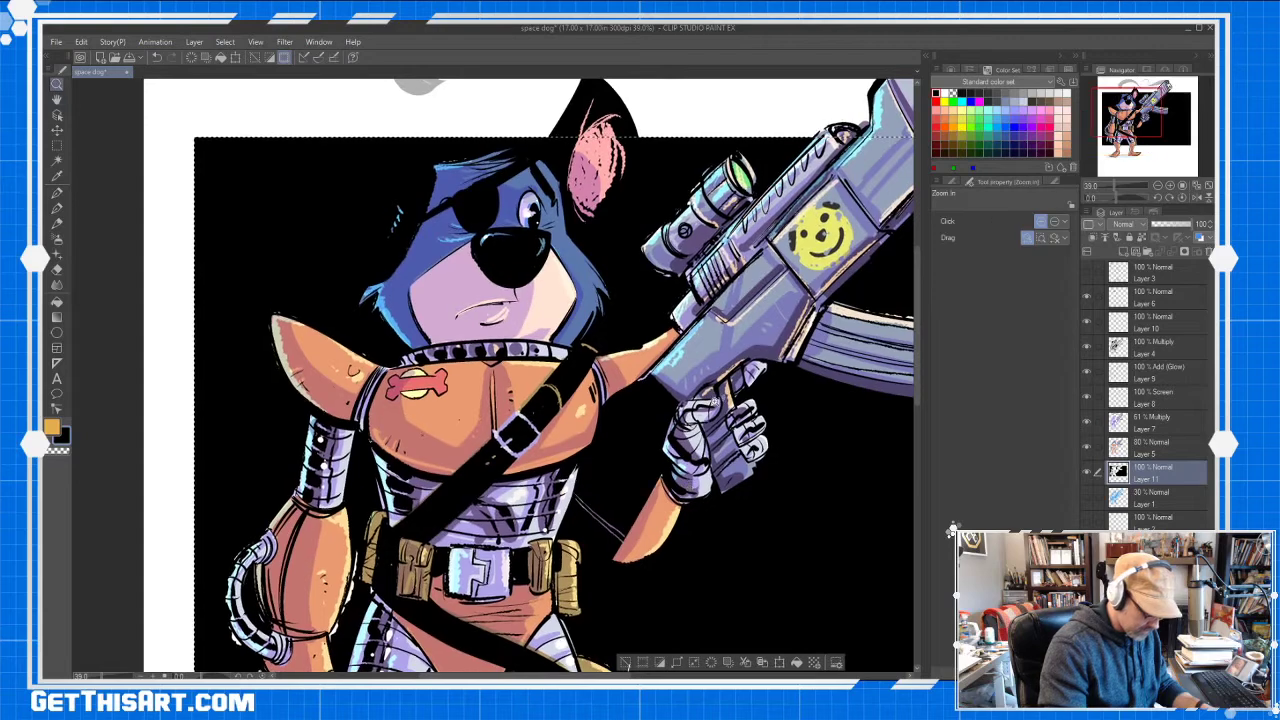
left_click_drag(716, 402, 655, 408)
key("space")
left_click_drag(769, 469, 697, 422)
Replace the rectangular selection with an auto selection of all the black background areas, not limited to connected pixels
left_click(57, 161)
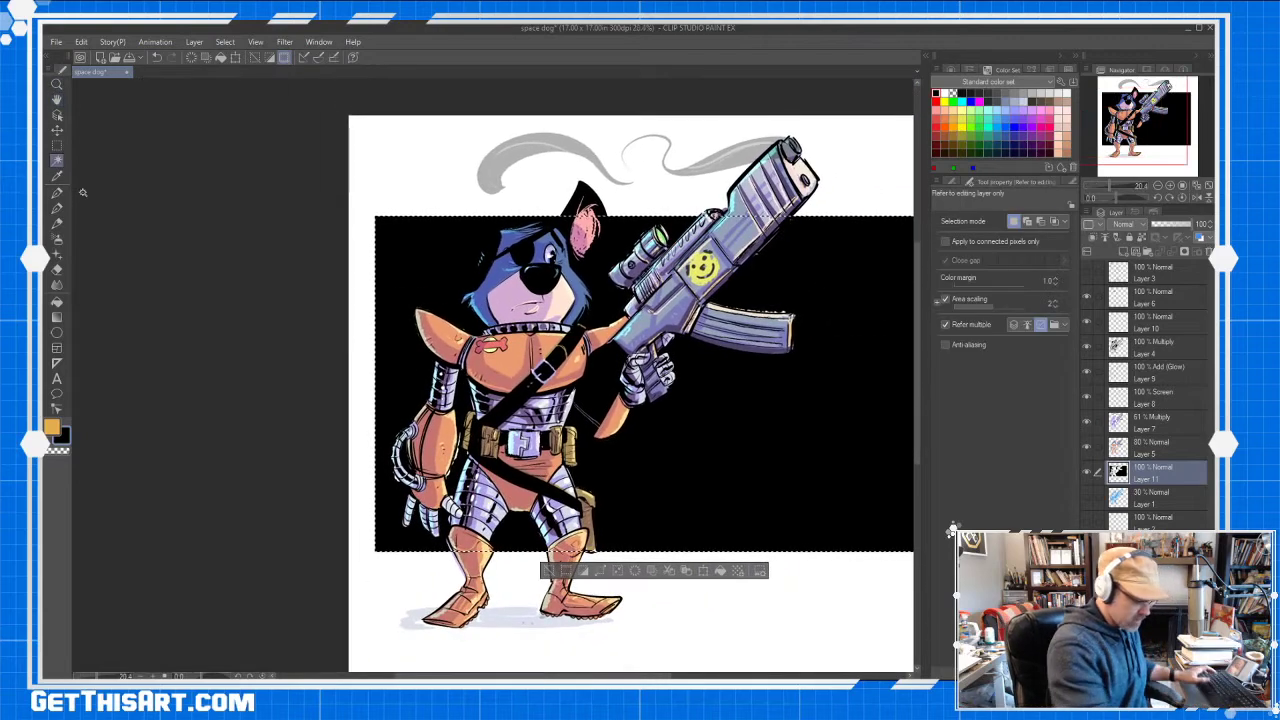
left_click(1004, 242)
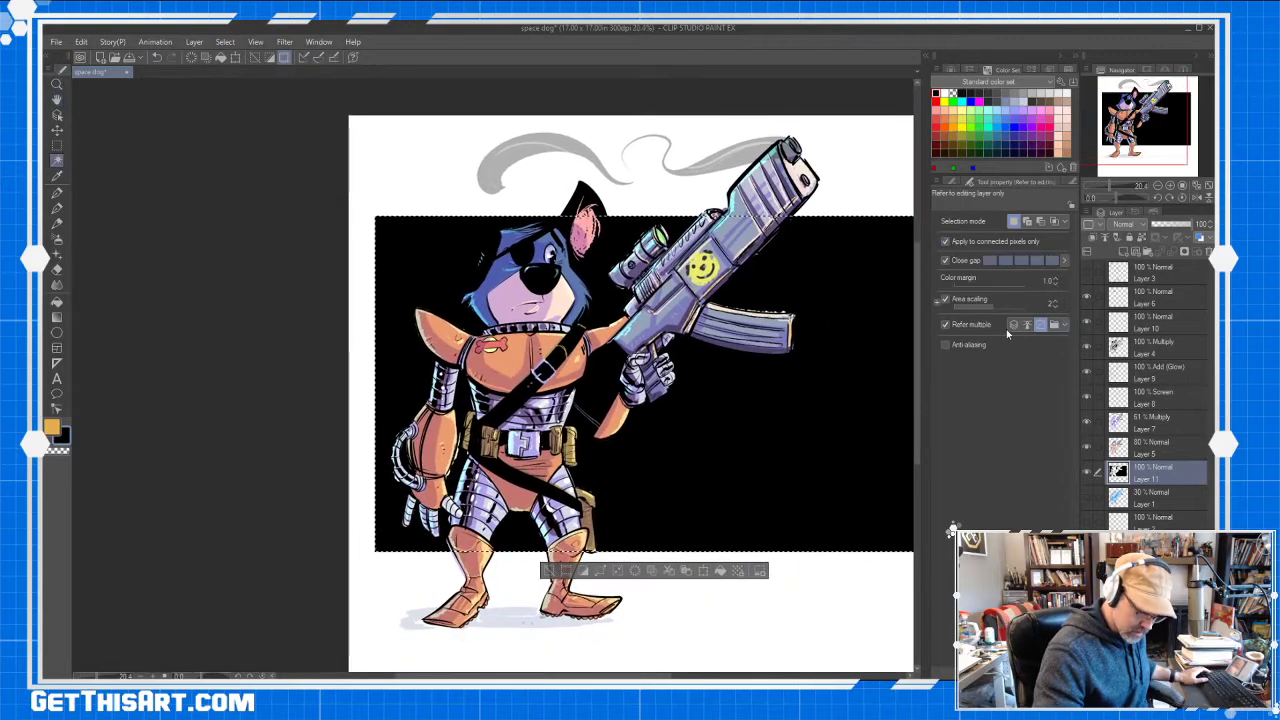
key("ctrl+d")
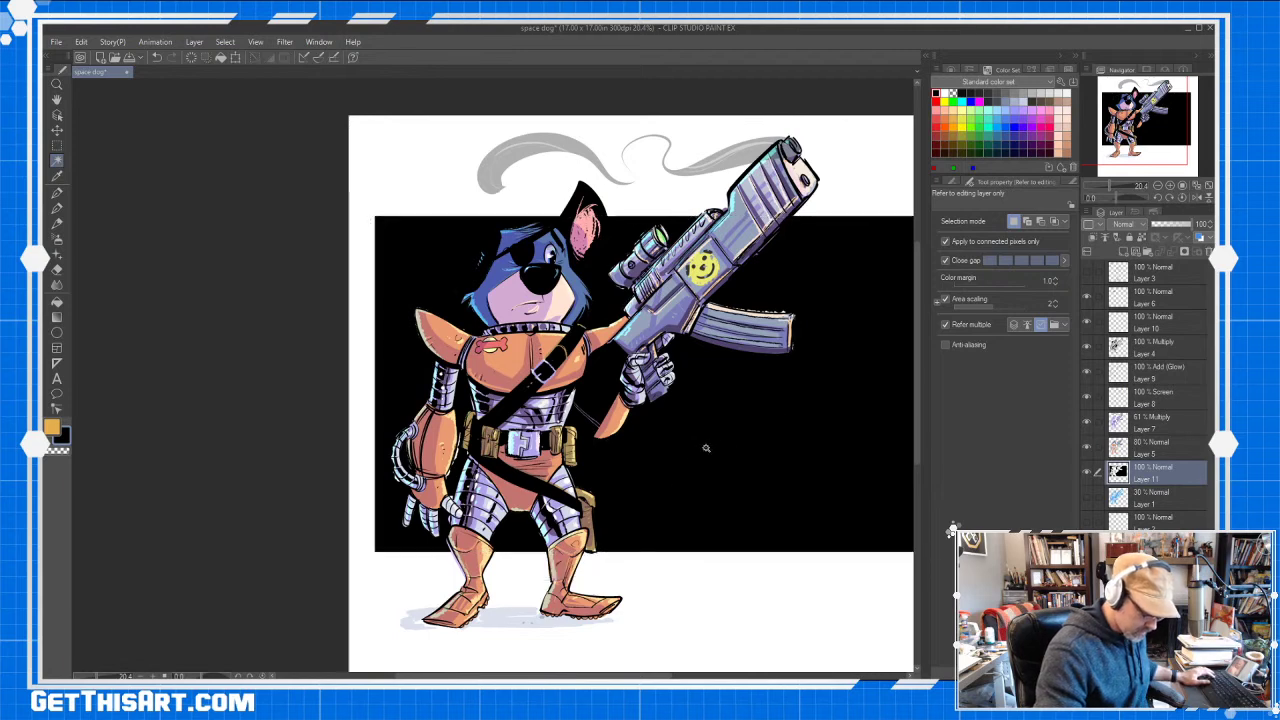
left_click(711, 451)
key("ctrl+d")
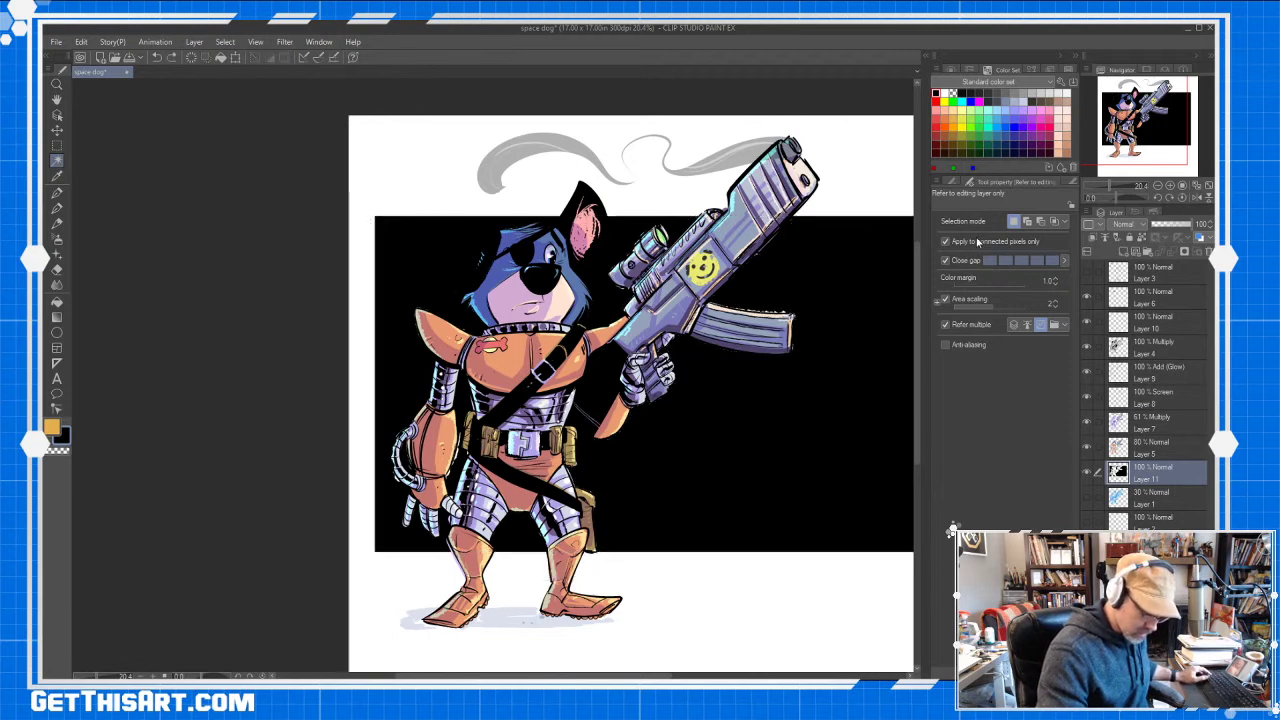
left_click(979, 242)
left_click(784, 411)
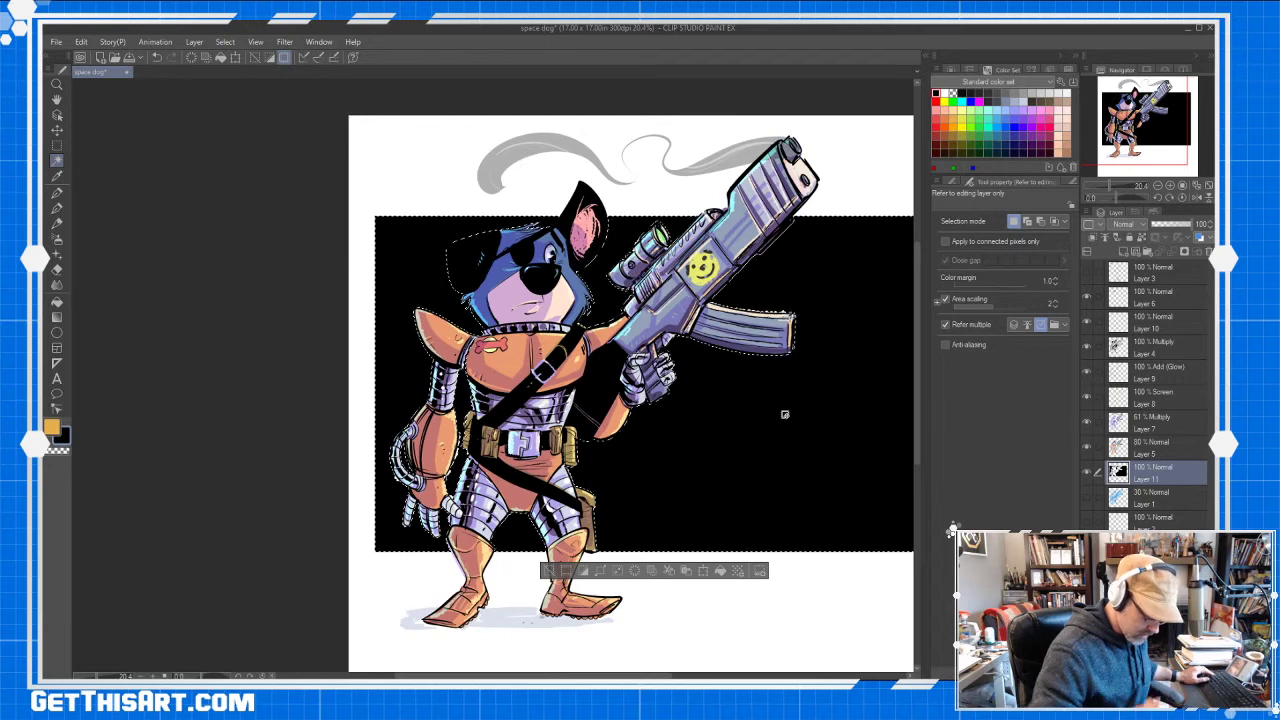
Add a new layer directly above the black panel layer and ready the Spray airbrush in white
left_click(1134, 252)
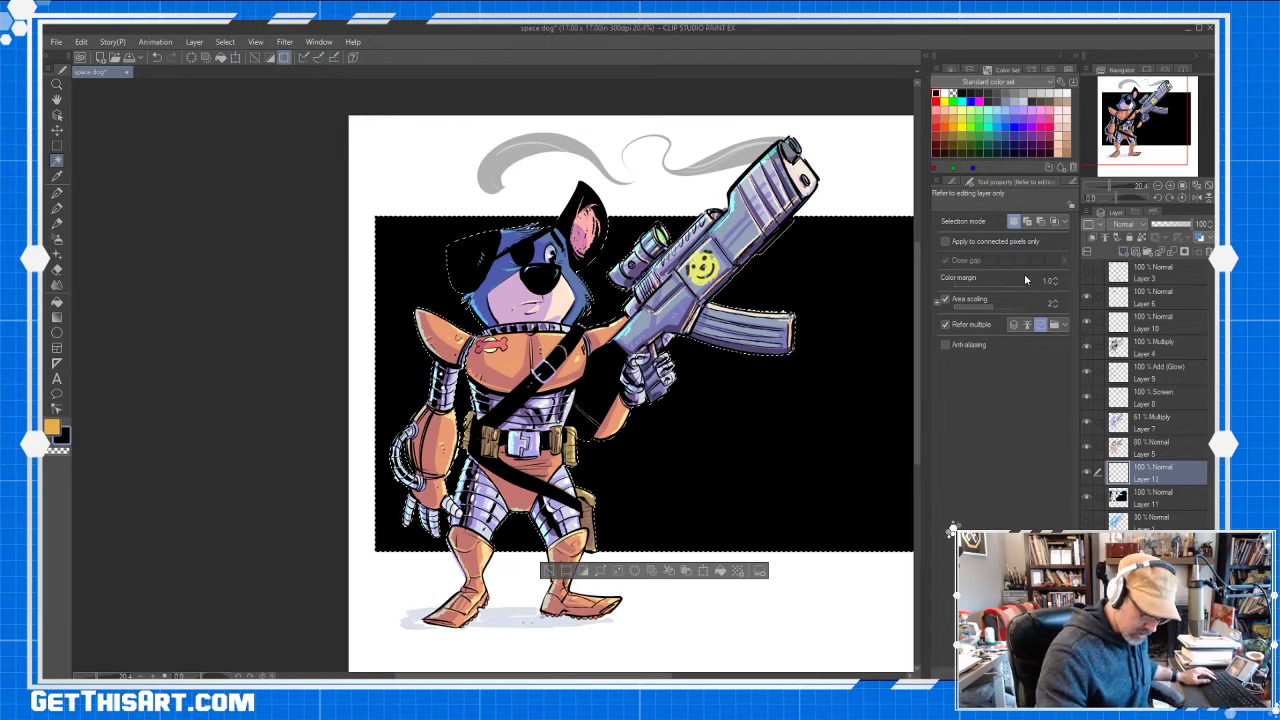
left_click(57, 238)
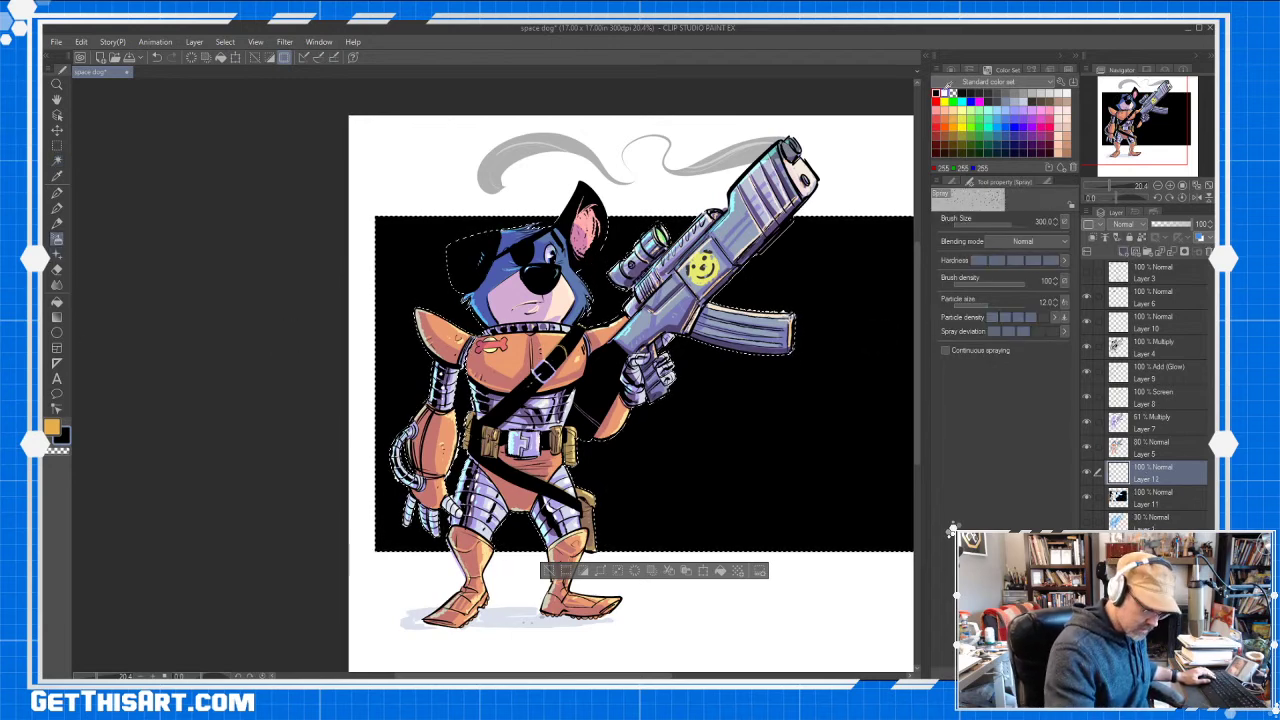
left_click(938, 92)
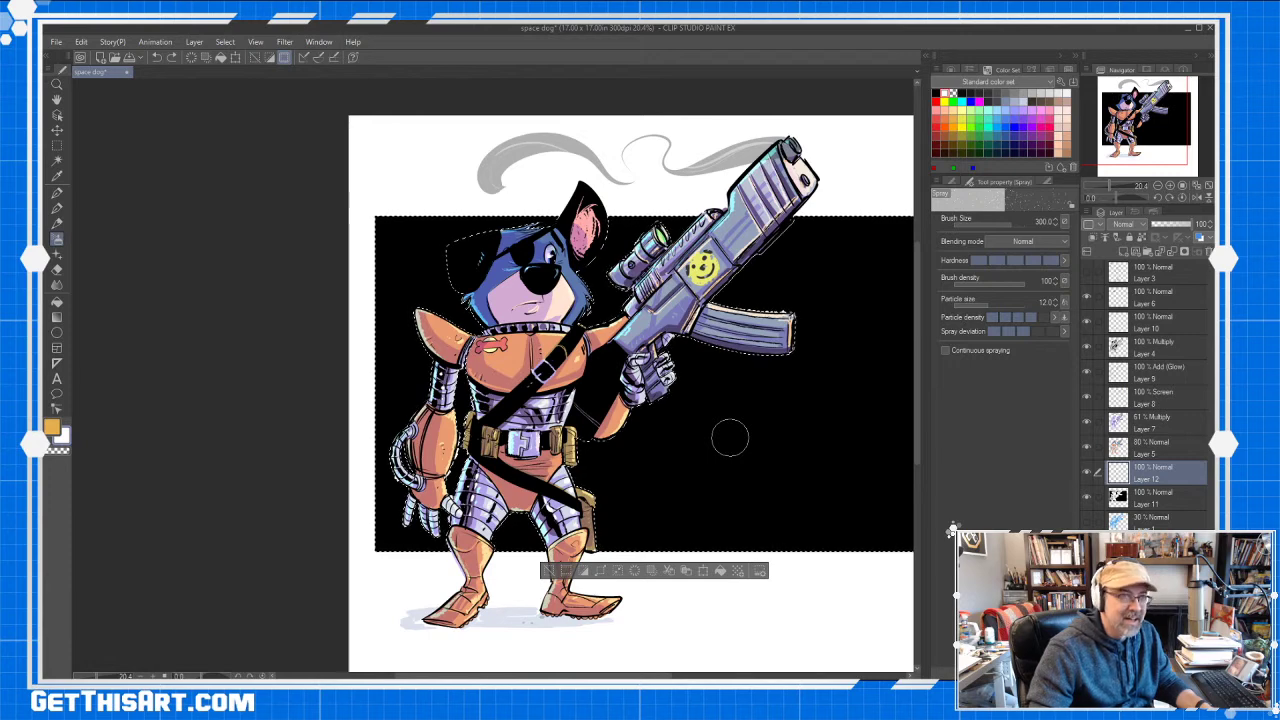
Spray fine white stars across the whole black panel, enlarging the brush to size 1500 with particle size 12
key("]")
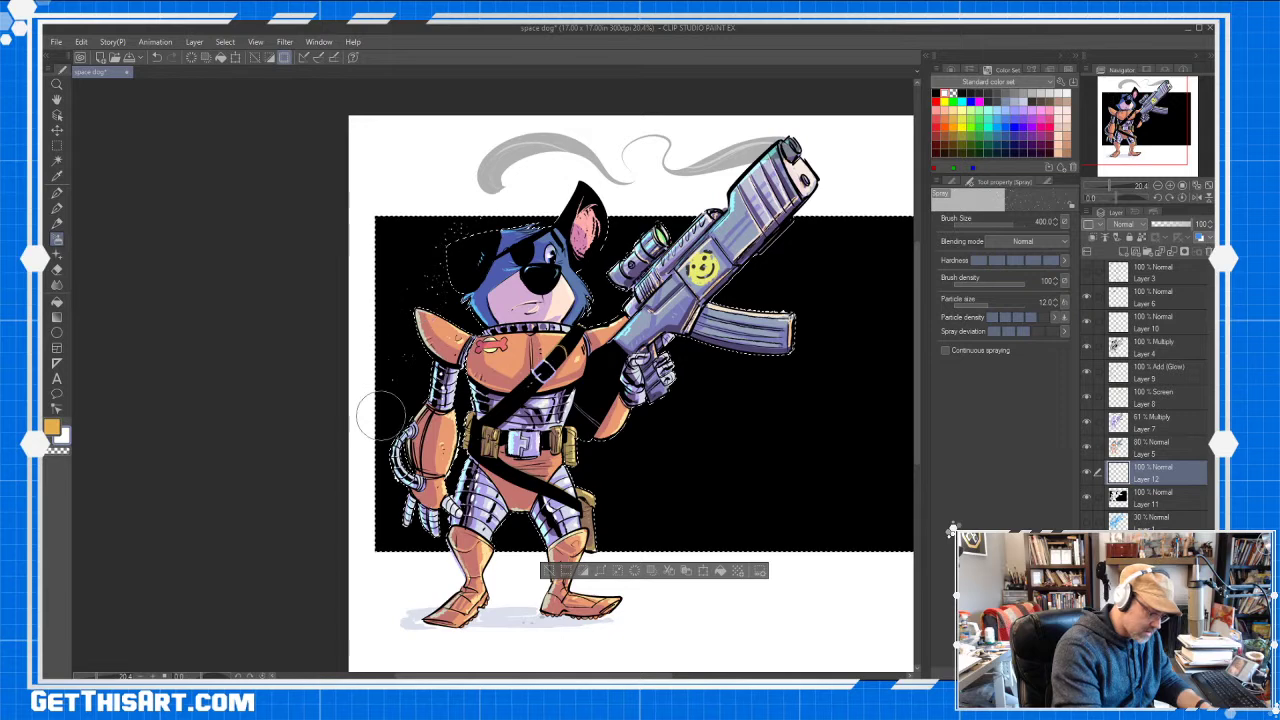
key("bracketright")
key("bracketright")
key("bracketright")
key("bracketright")
key("bracketright")
key("bracketright")
key("bracketright")
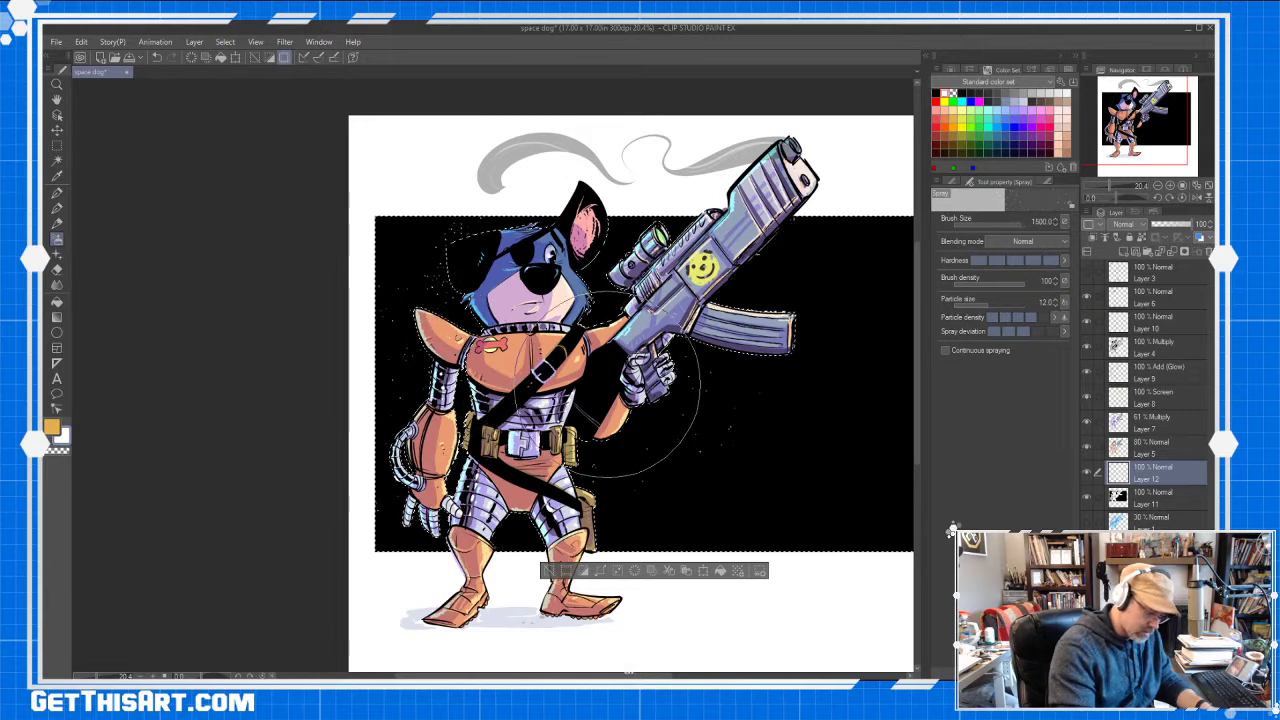
left_click(402, 285)
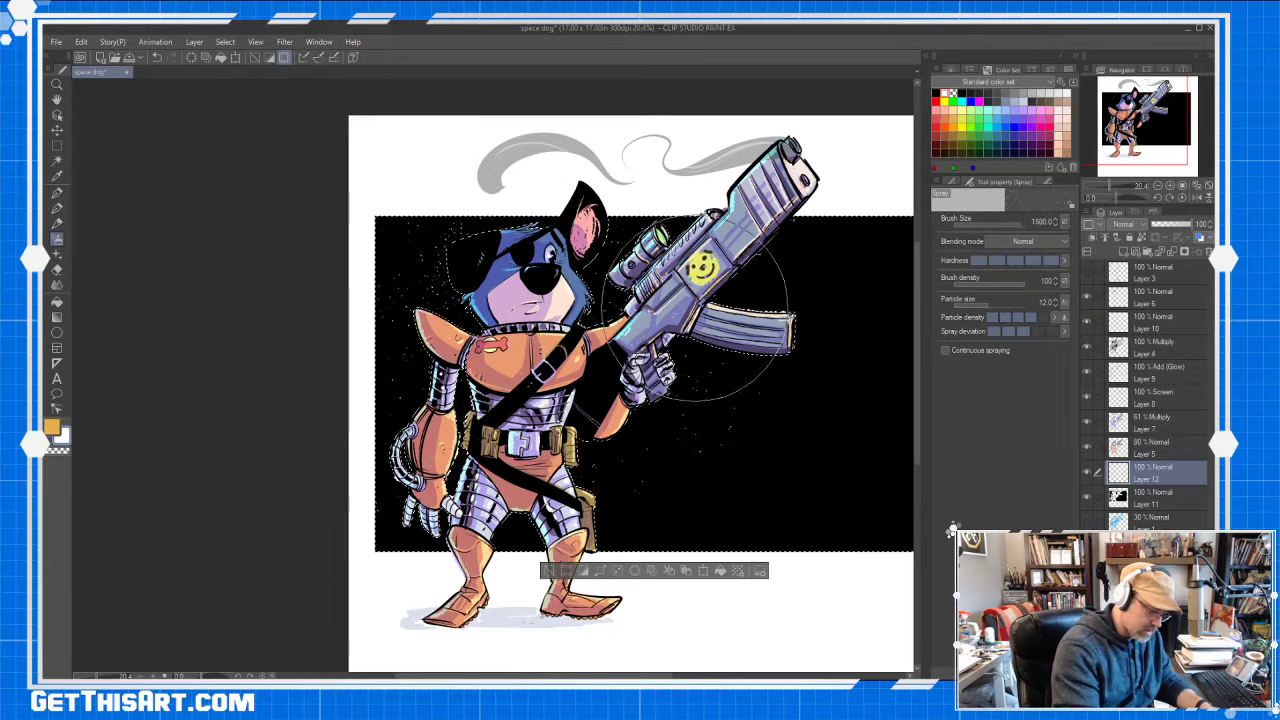
left_click(814, 326)
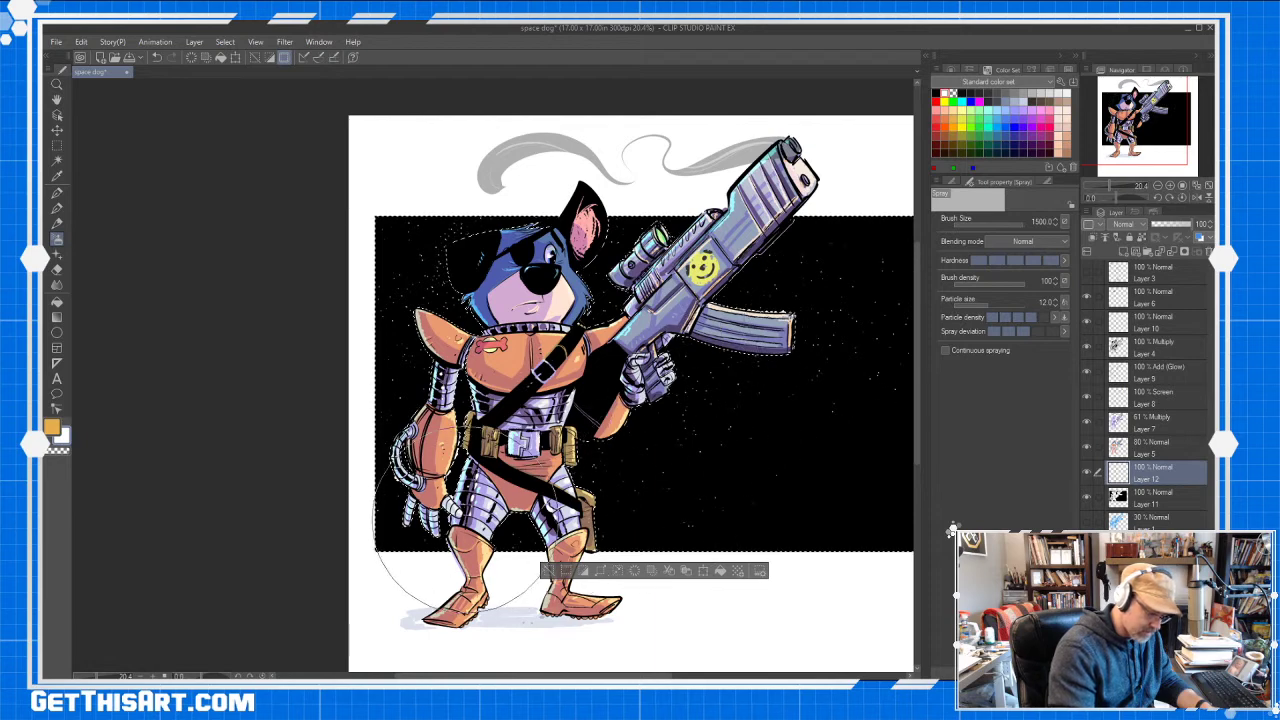
key("h")
left_click_drag(745, 448, 640, 474)
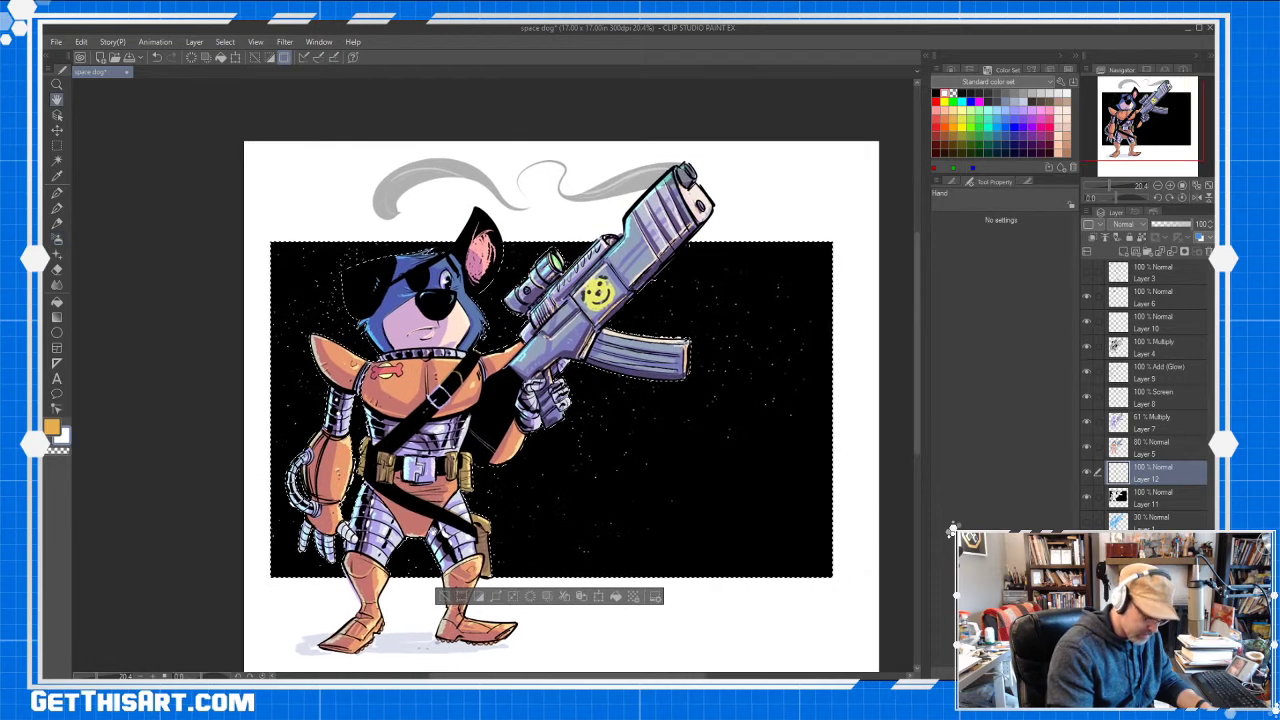
left_click(57, 240)
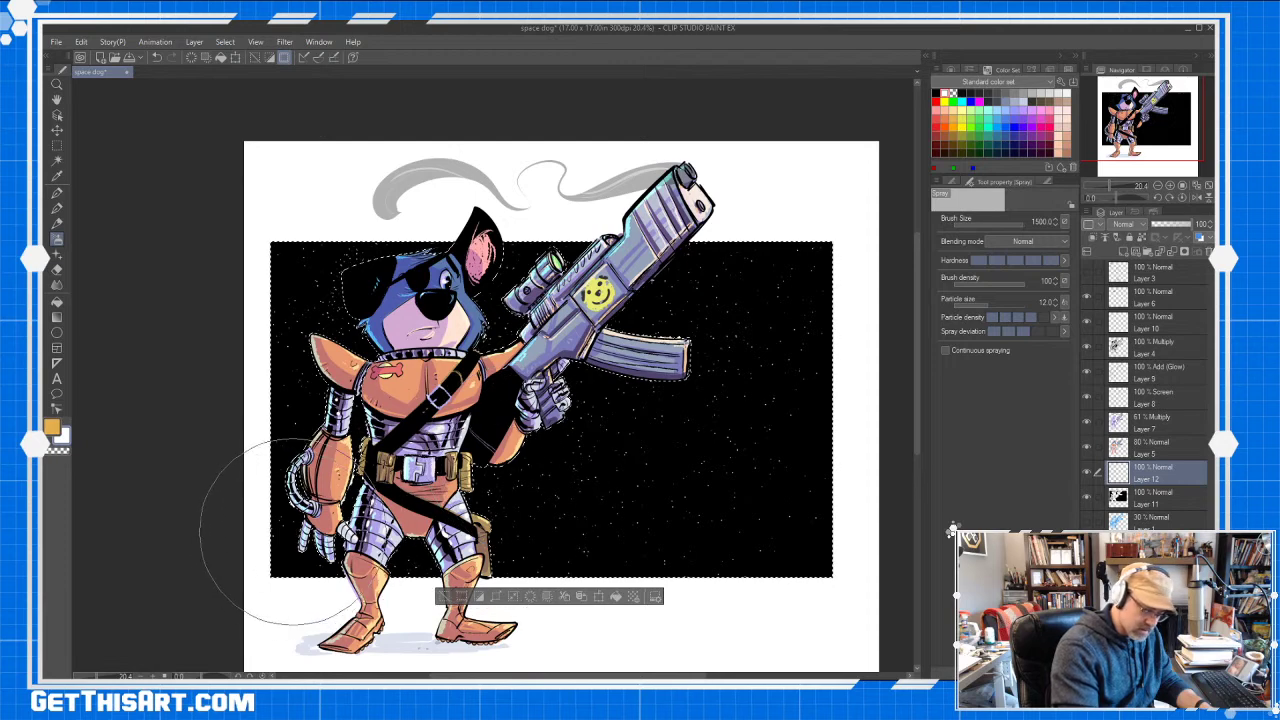
Spray a denser diagonal band of stars with particle size 20 and brush size 500, plus a few large stars at particle size 100
left_click(1052, 301)
left_click(1052, 301)
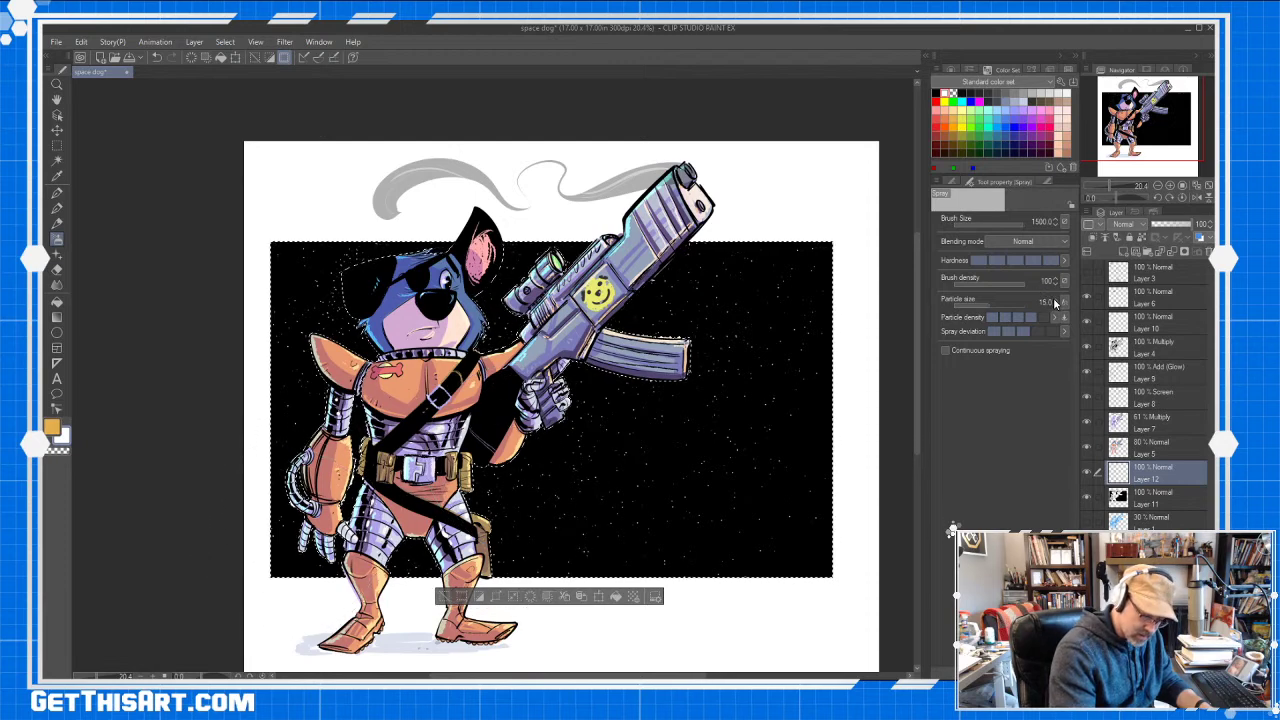
left_click(1052, 301)
left_click(1053, 301)
key("bracketleft")
key("bracketleft")
key("bracketleft")
key("bracketleft")
key("bracketleft")
key("bracketleft")
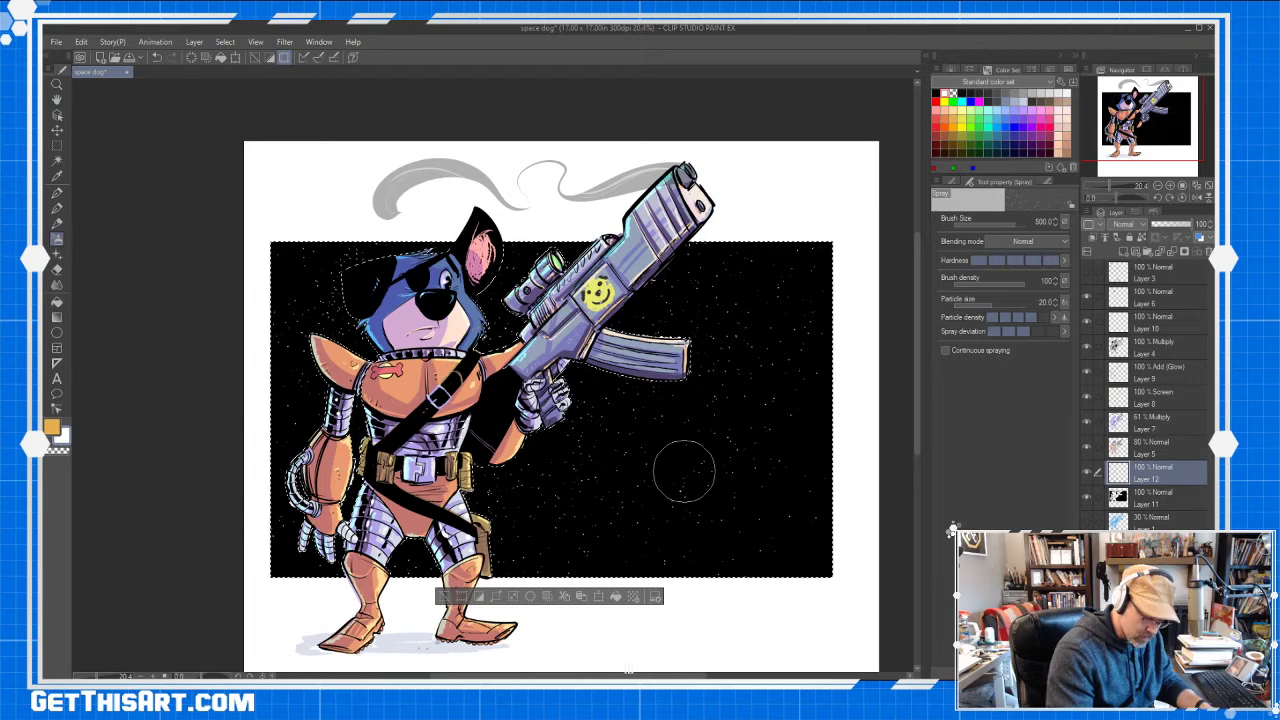
left_click(690, 449)
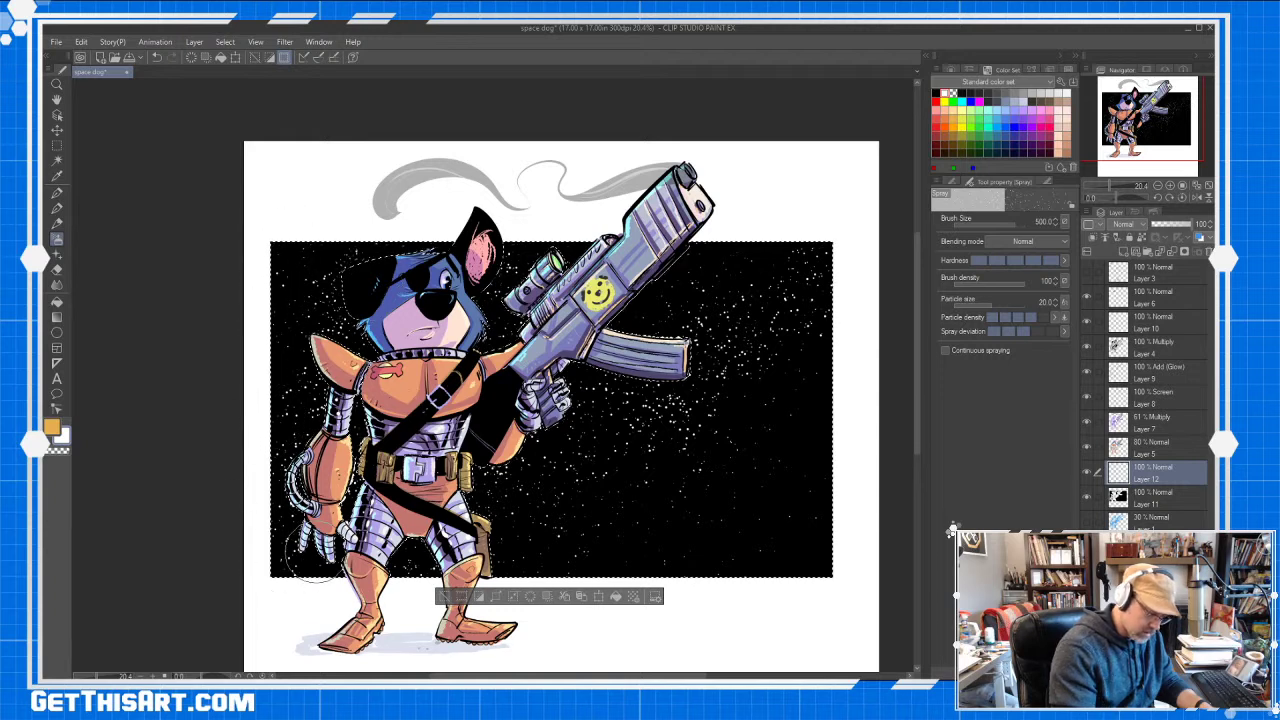
left_click_drag(1013, 306, 1004, 305)
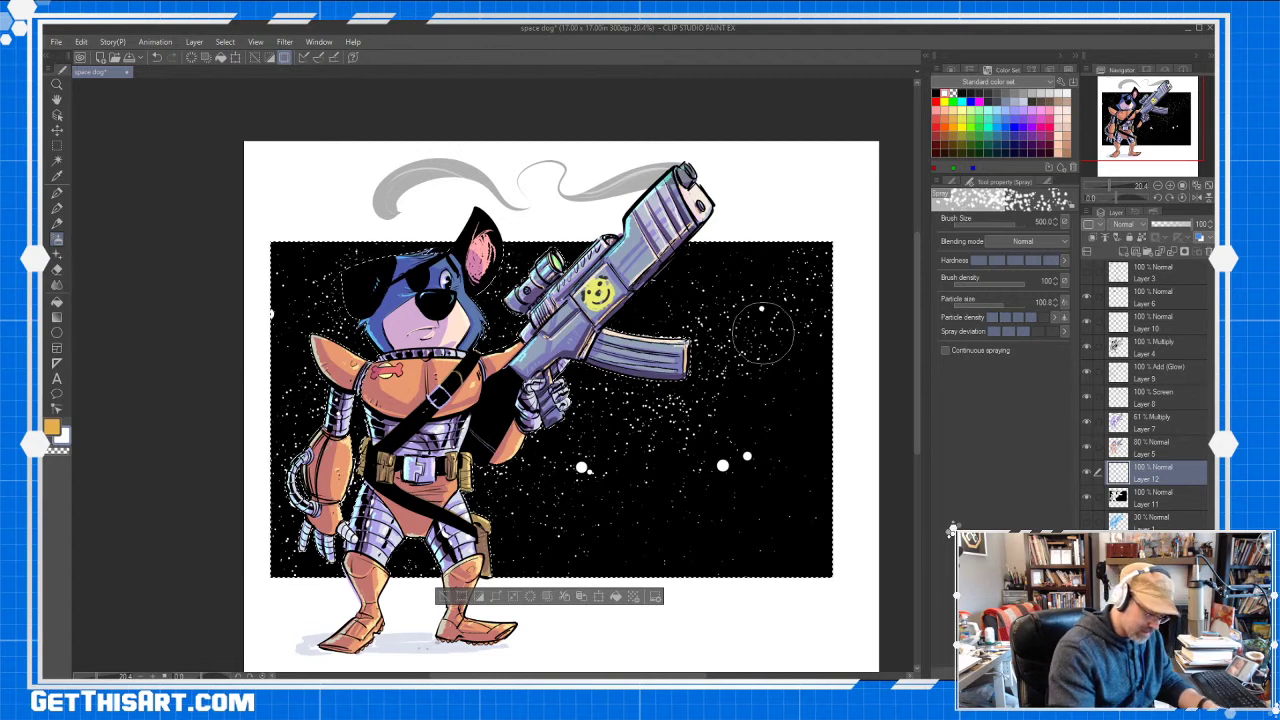
Add a new layer above the stars and paint hazy white nebula dust along the star band with the Dirt Hose brush
key("p")
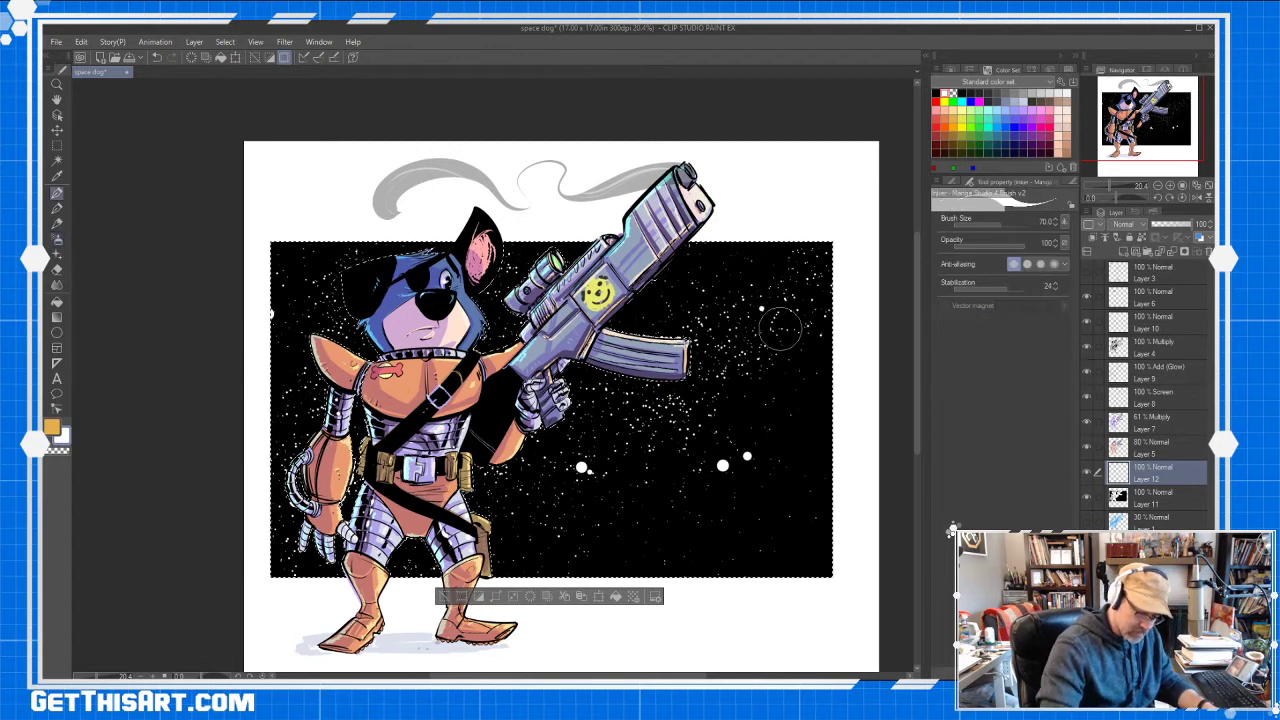
left_click(1122, 252)
left_click(1072, 182)
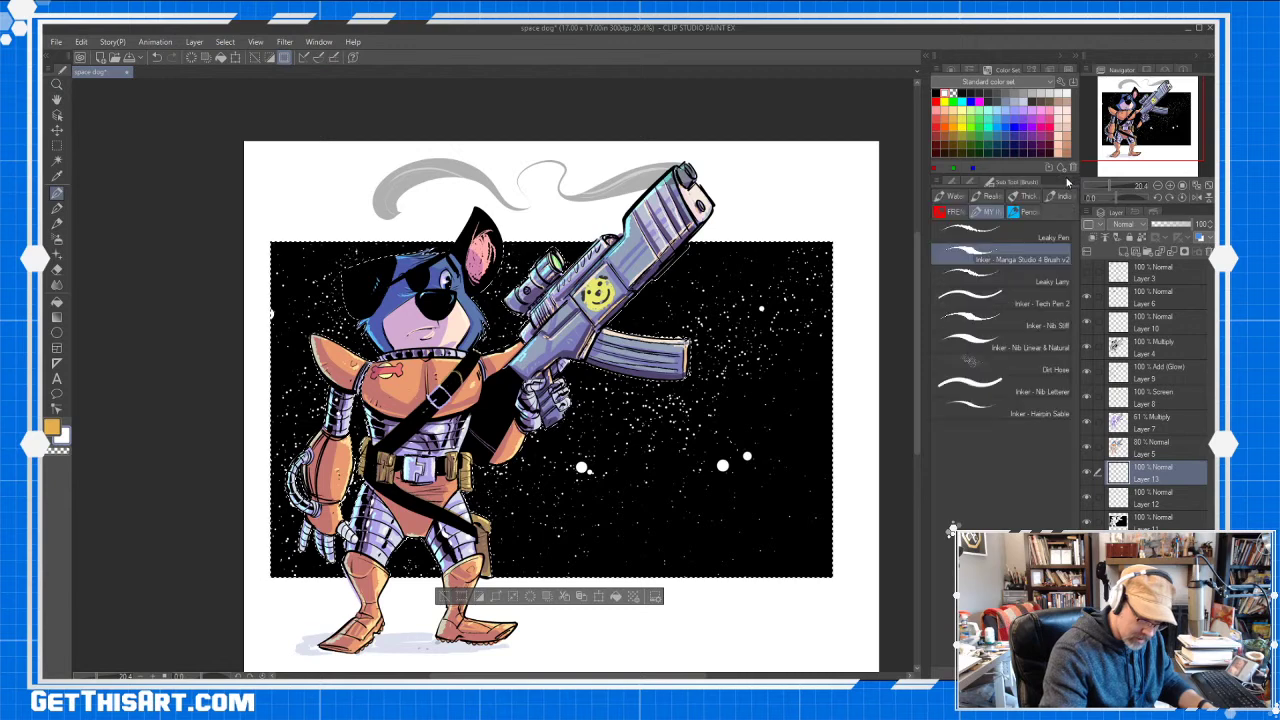
left_click(1030, 367)
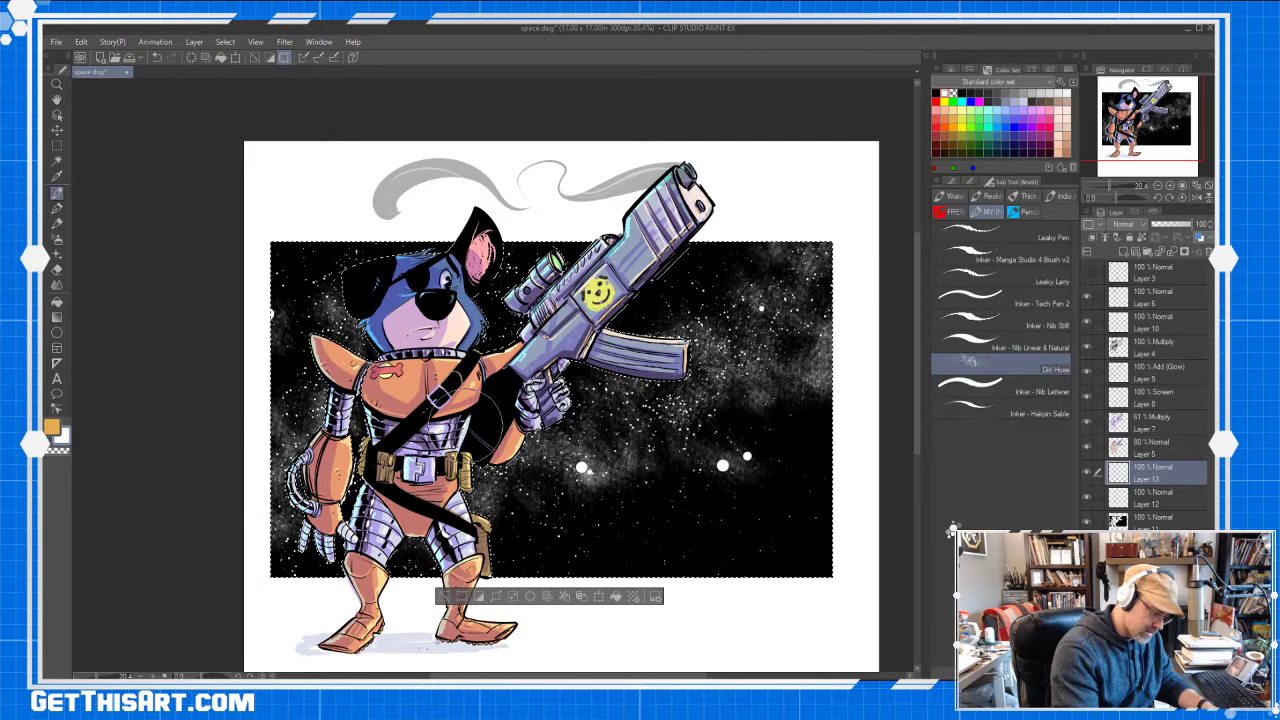
left_click_drag(683, 317, 695, 314)
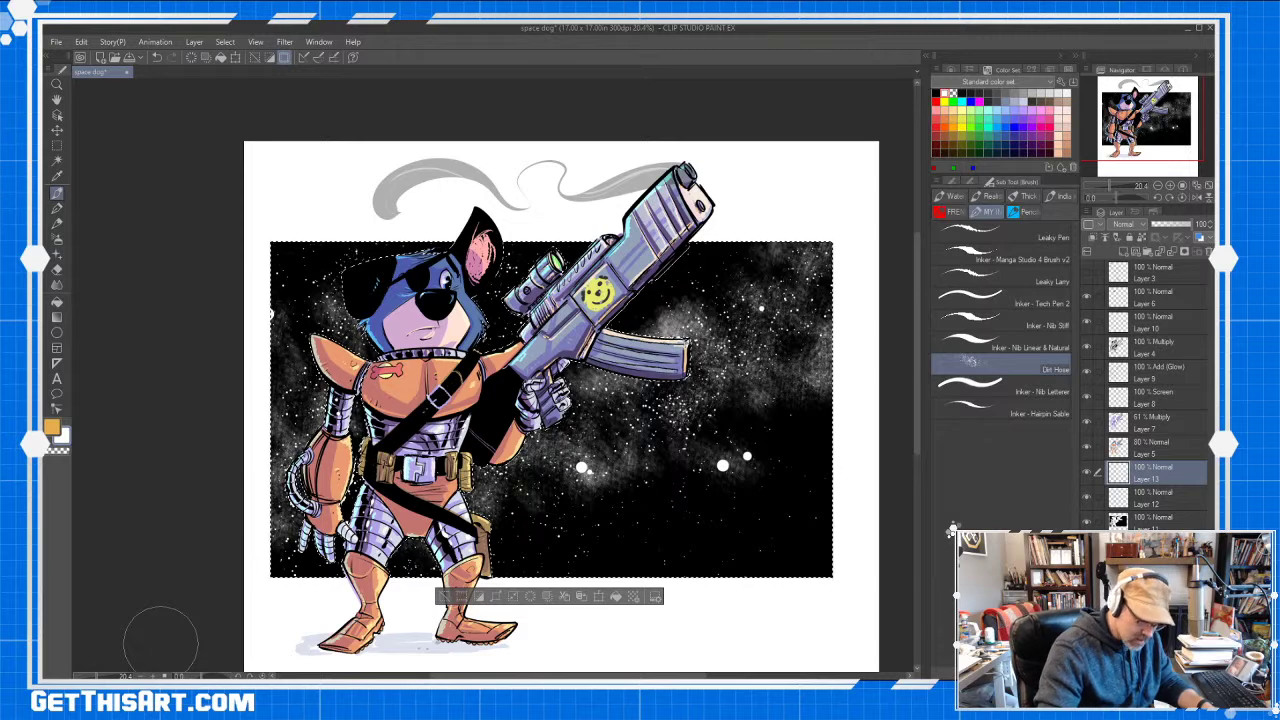
Add another layer above the nebula dust and set its blending mode to Add (Glow)
key("ctrl+shift+n")
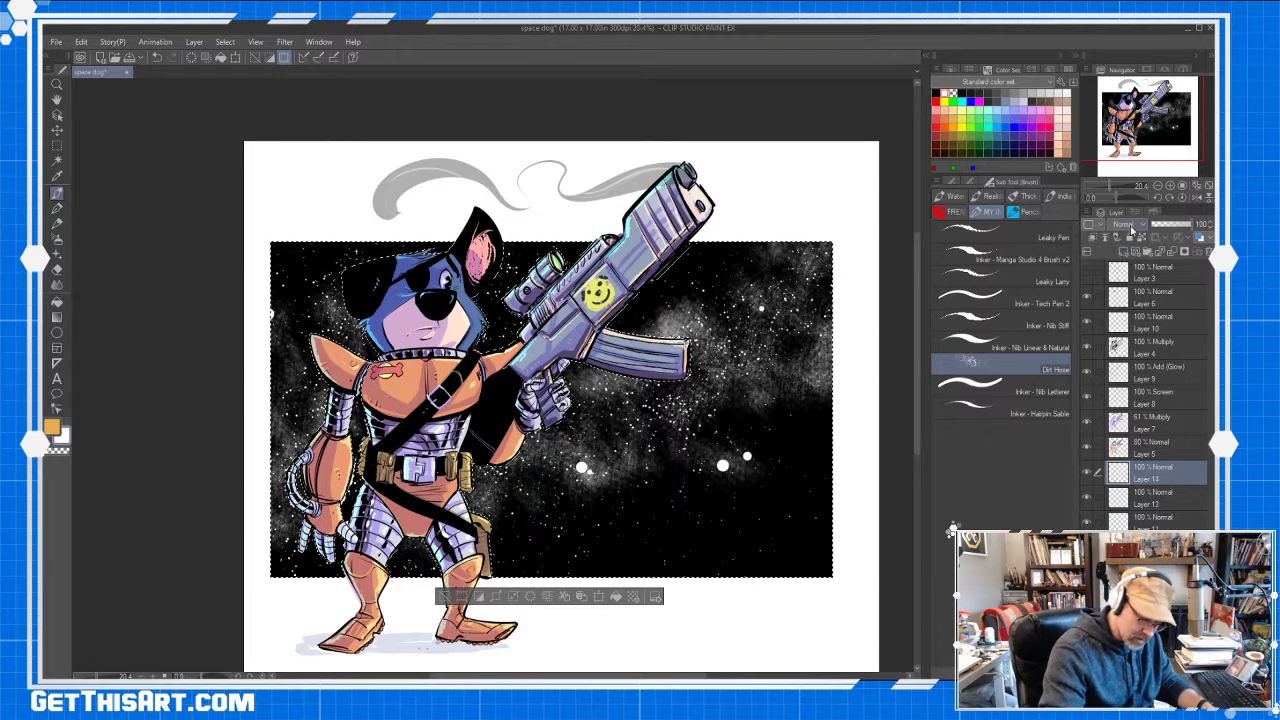
left_click(1130, 230)
left_click(1128, 350)
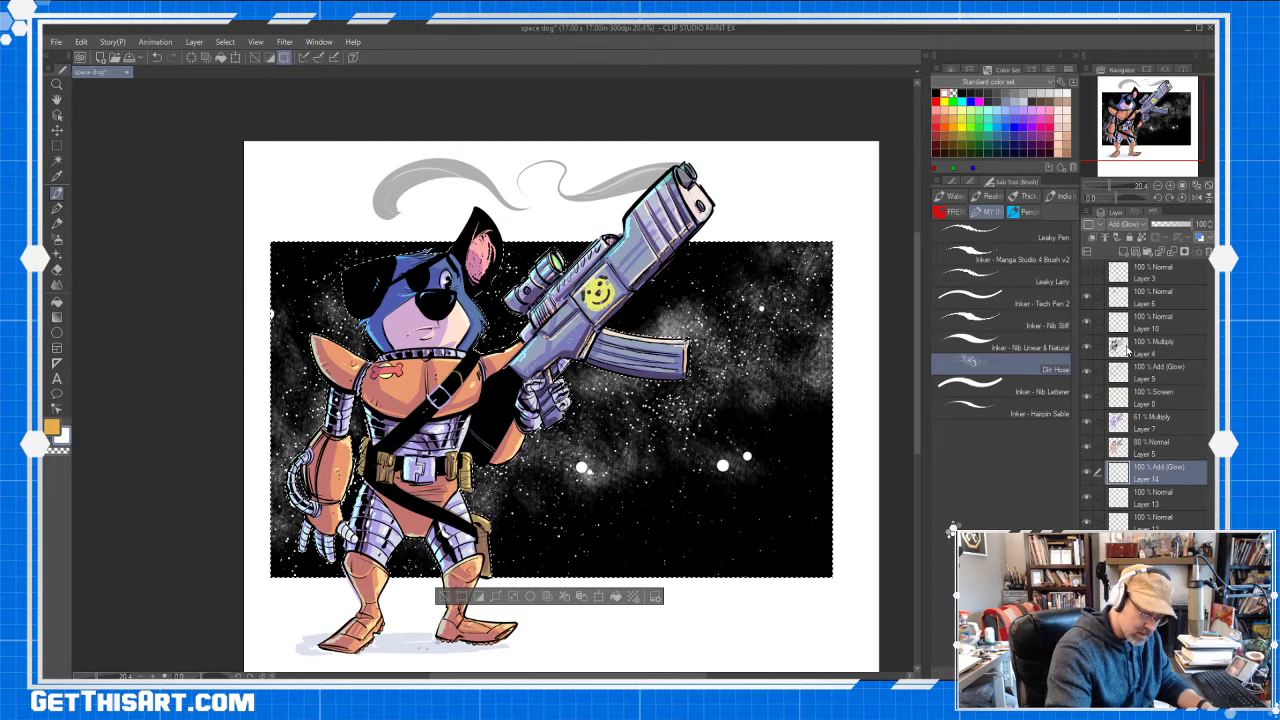
Paint pink nebula patches along the star band on both sides of the dog with a smaller Dirt Hose brush
left_click(1049, 108)
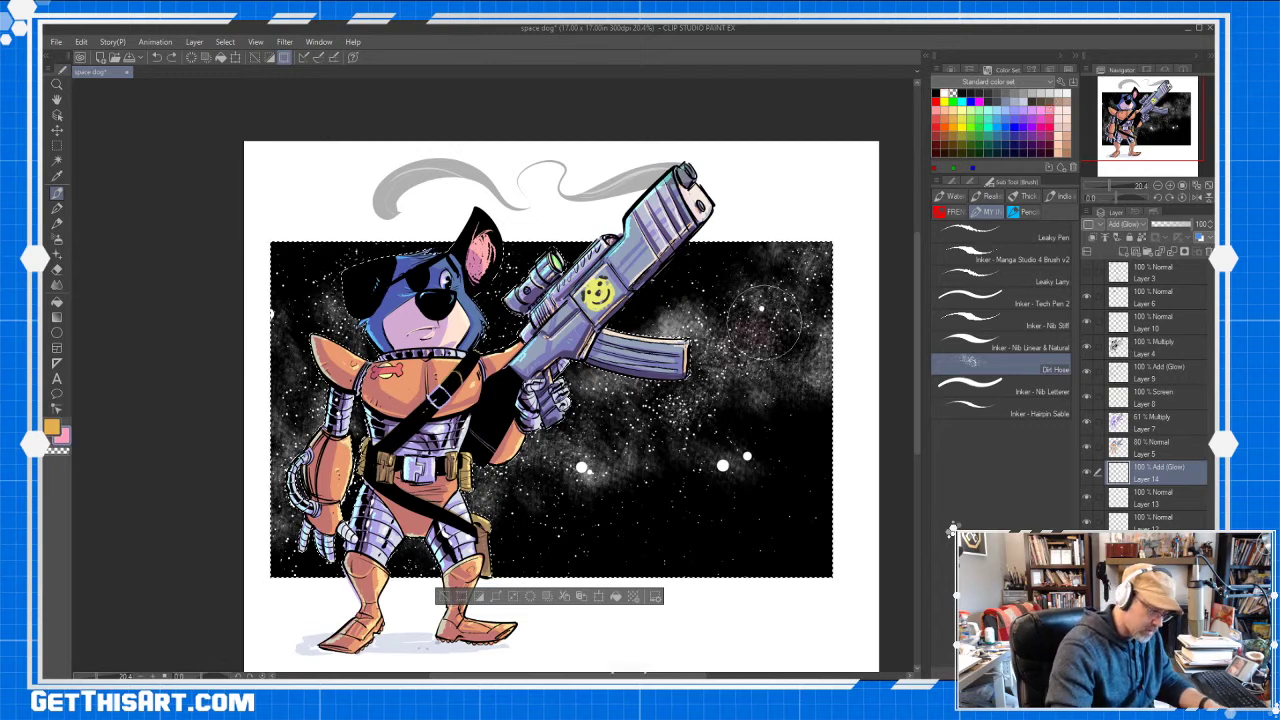
left_click_drag(764, 322, 780, 316)
key("[")
key("[")
key("[")
key("[")
key("[")
key("[")
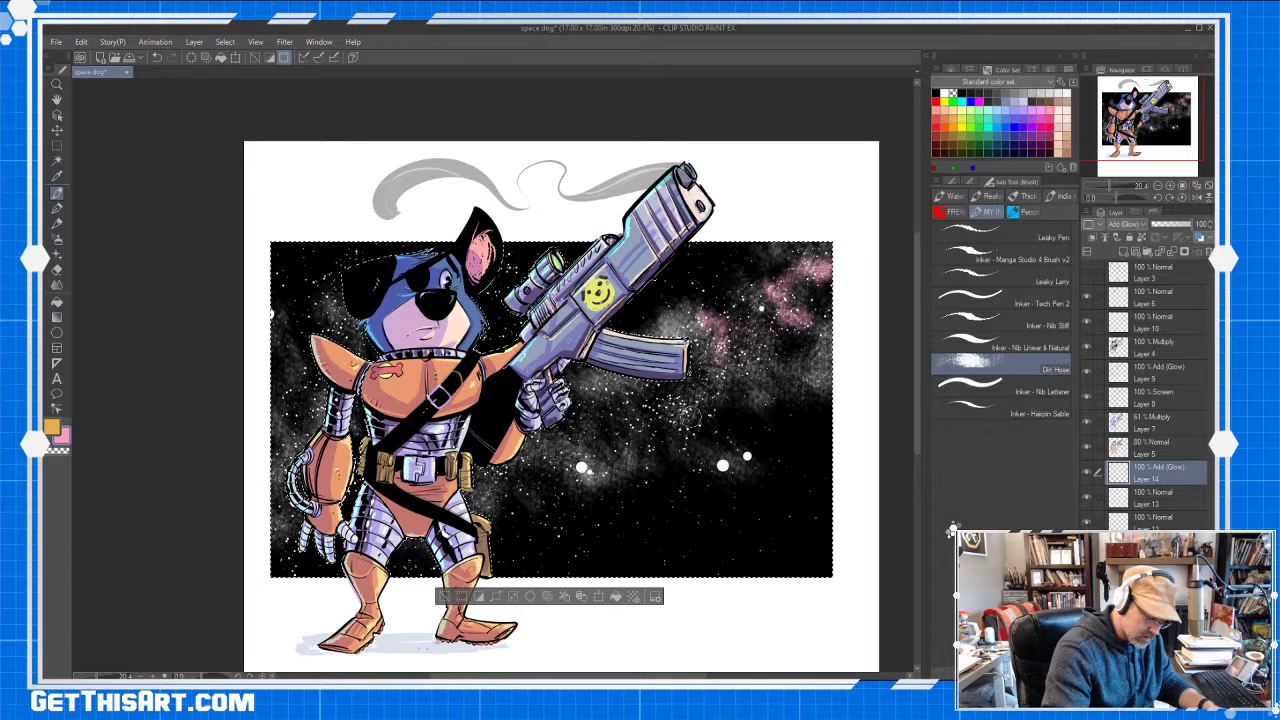
left_click_drag(690, 418, 660, 418)
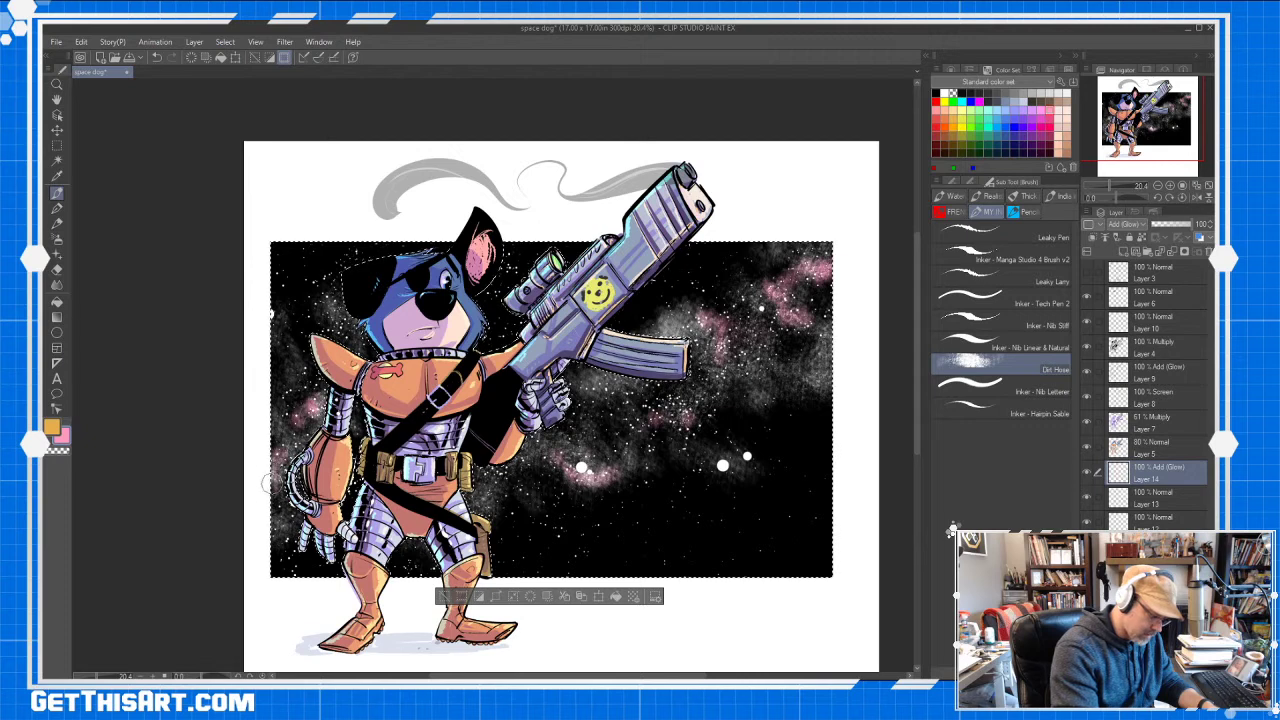
Brush pale peach dust over the nebula beside the rifle and below the raised hand with a larger Dirt Hose brush
left_click(1060, 143)
key("]")
key("]")
key("]")
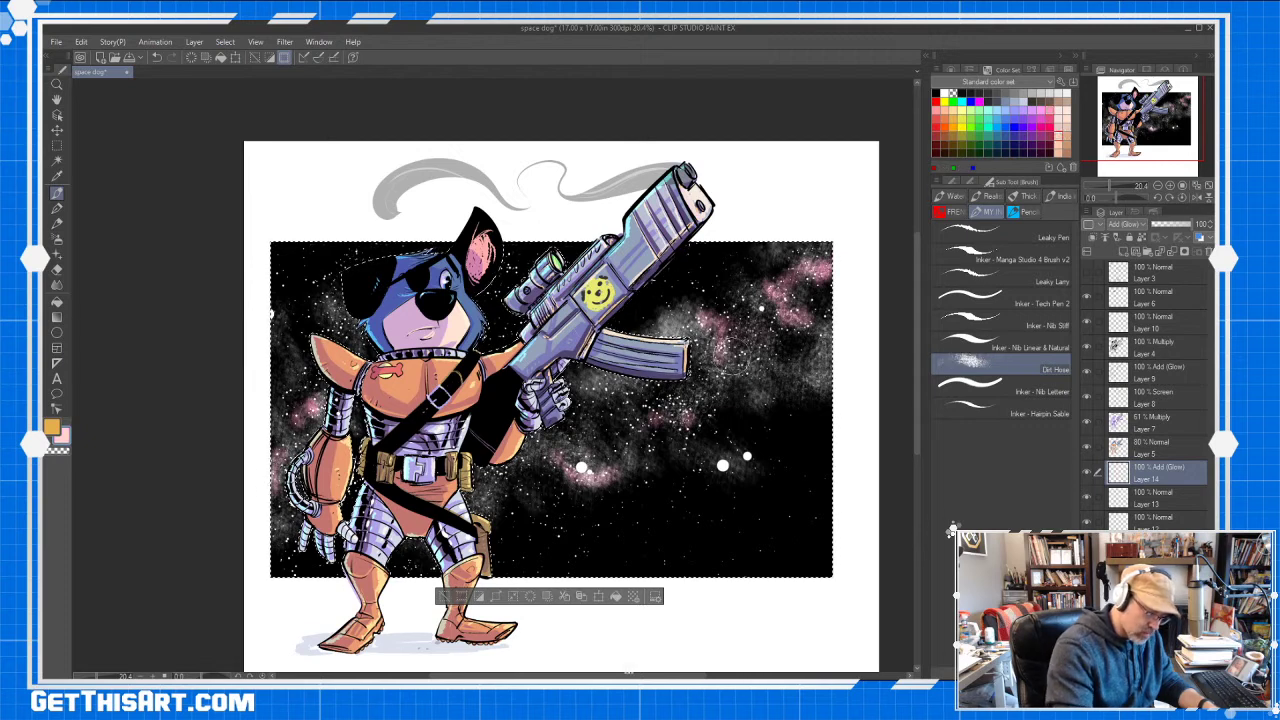
mouse_move(742, 361)
left_mouse_down()
mouse_move(768, 340)
mouse_move(753, 316)
mouse_move(766, 333)
mouse_move(798, 336)
mouse_move(810, 324)
mouse_move(802, 283)
left_mouse_up()
left_click_drag(829, 339, 832, 343)
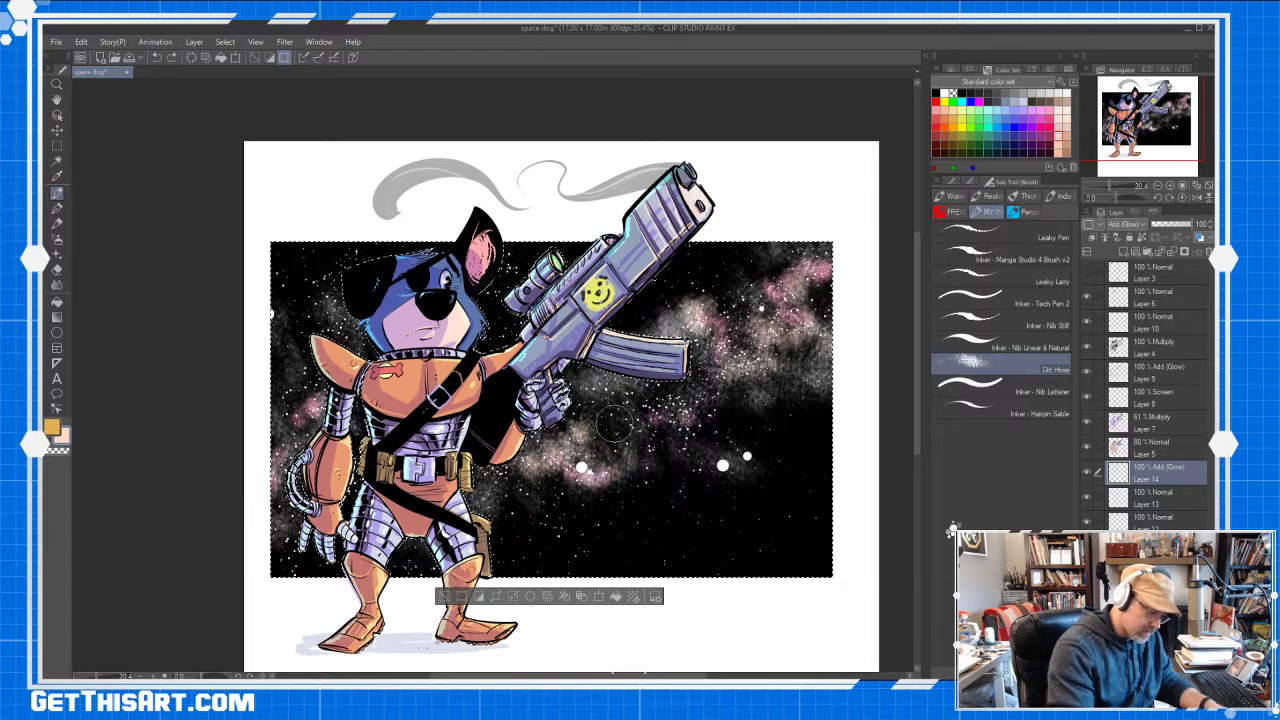
Tint the nebula band beside and below the rifle with a blue glow using the Soft airbrush
left_click(1006, 117)
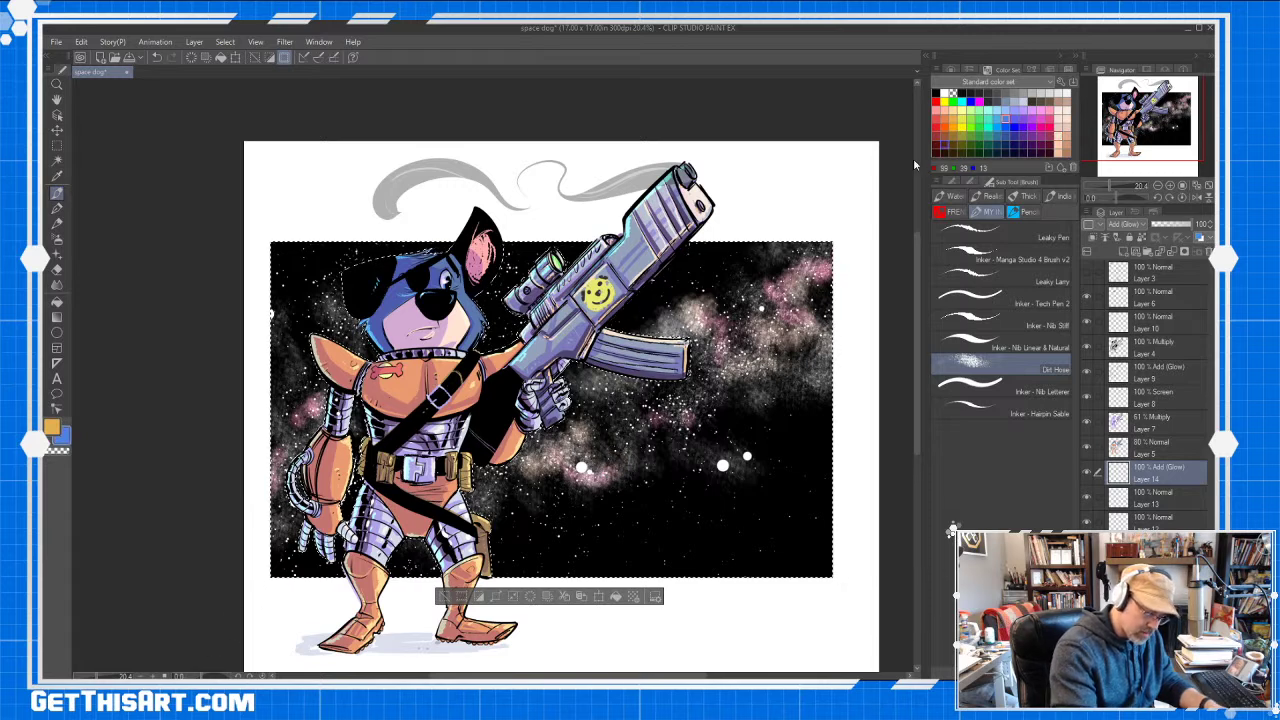
left_click(57, 237)
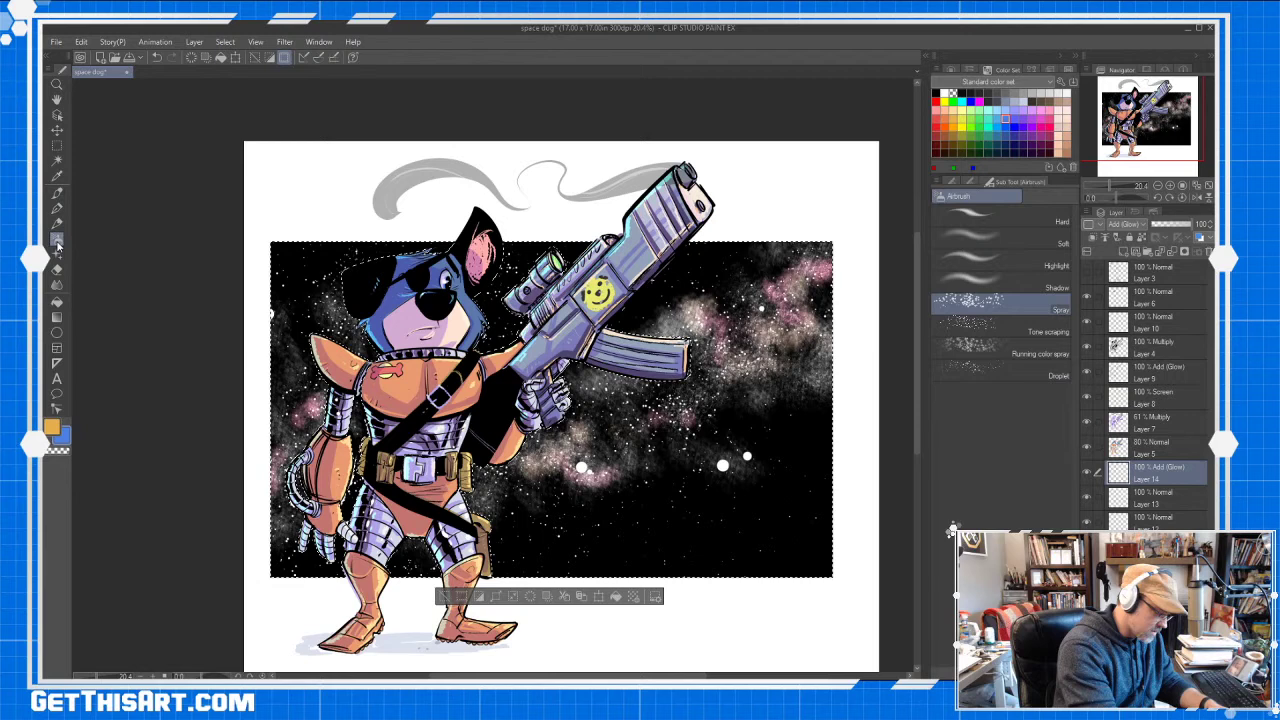
left_click(1005, 237)
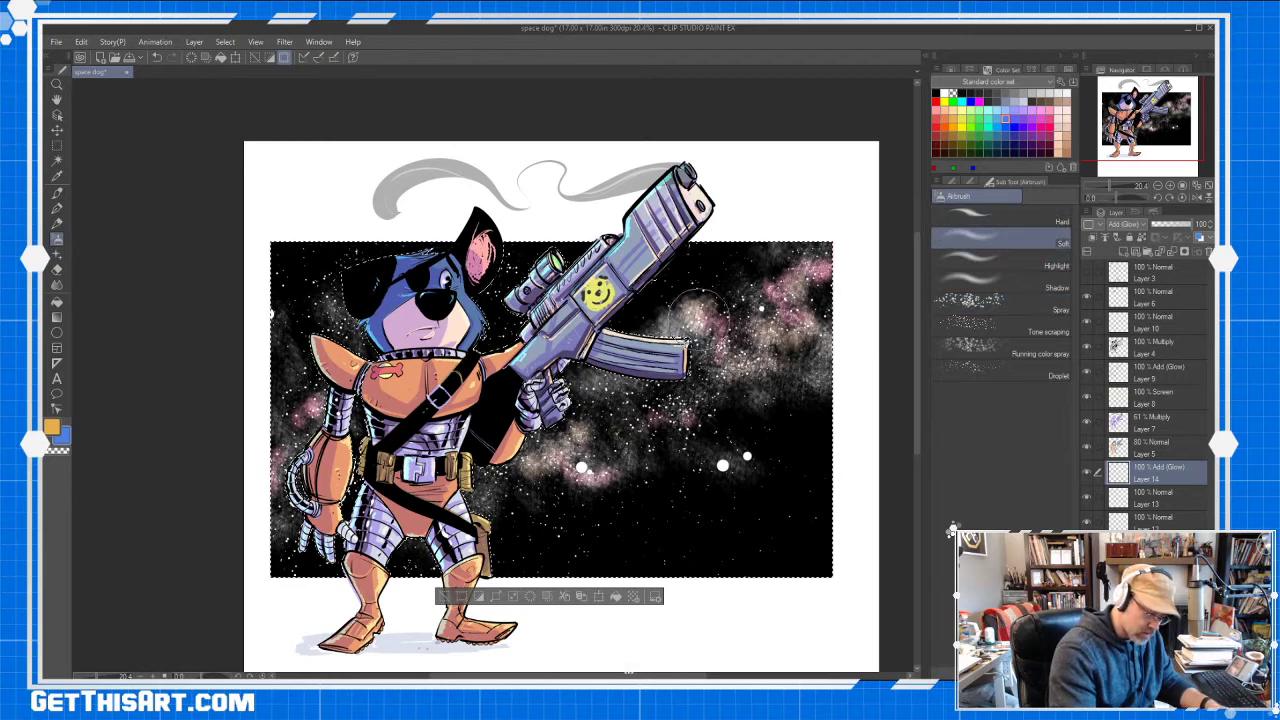
mouse_move(691, 305)
left_mouse_down()
mouse_move(740, 350)
mouse_move(700, 420)
mouse_move(611, 435)
mouse_move(715, 386)
left_mouse_up()
left_click_drag(795, 361, 837, 277)
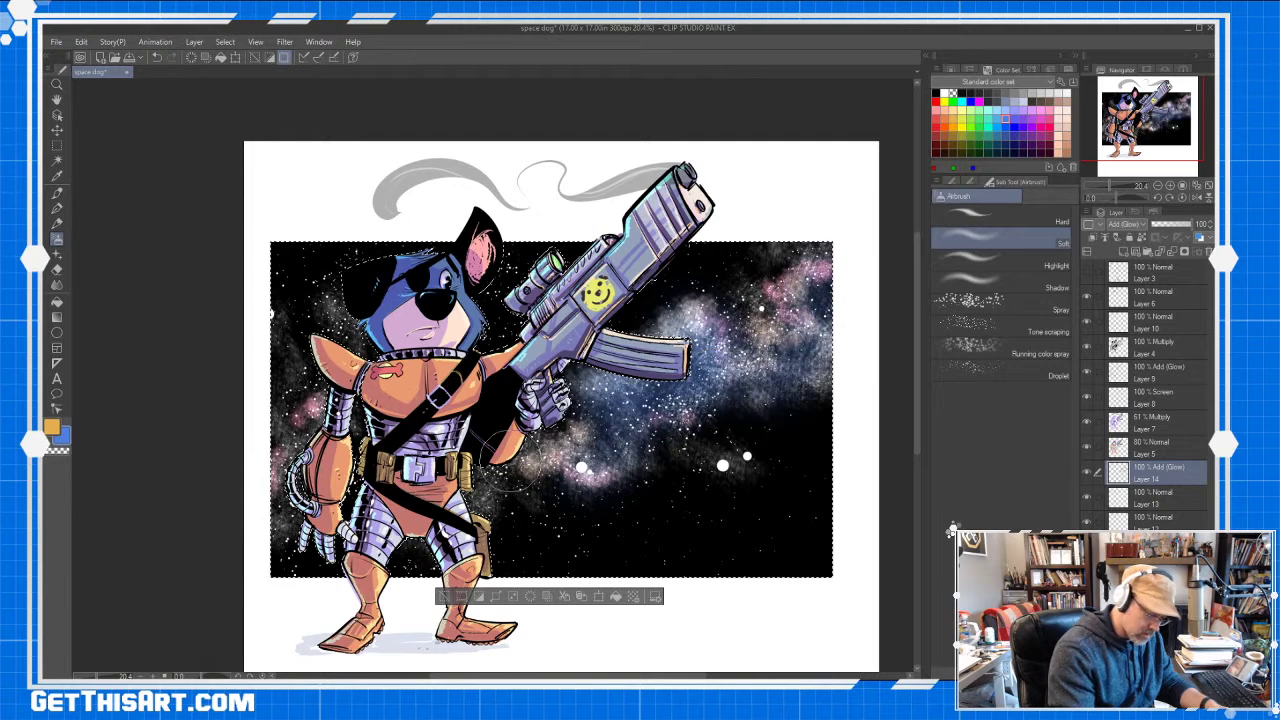
Airbrush a soft pink glow over the nebula on both sides of the dog and across the dark area below the rifle
left_click(1041, 110)
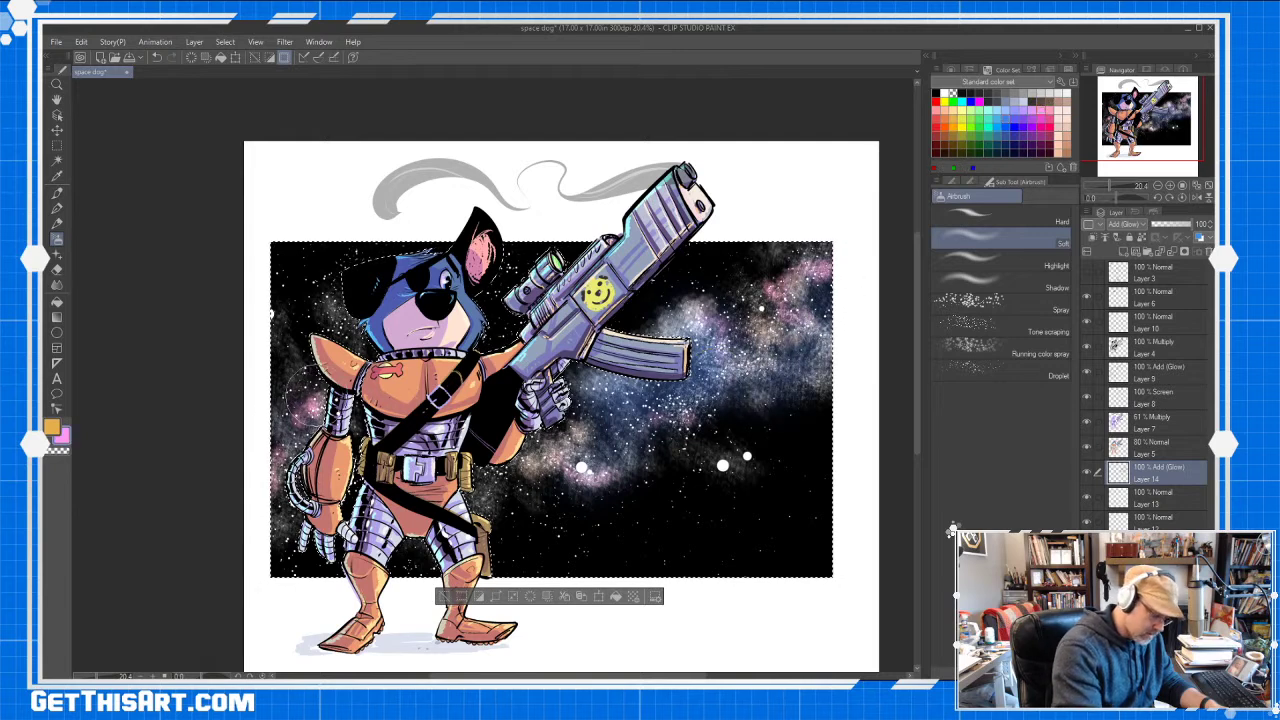
left_click_drag(253, 488, 285, 515)
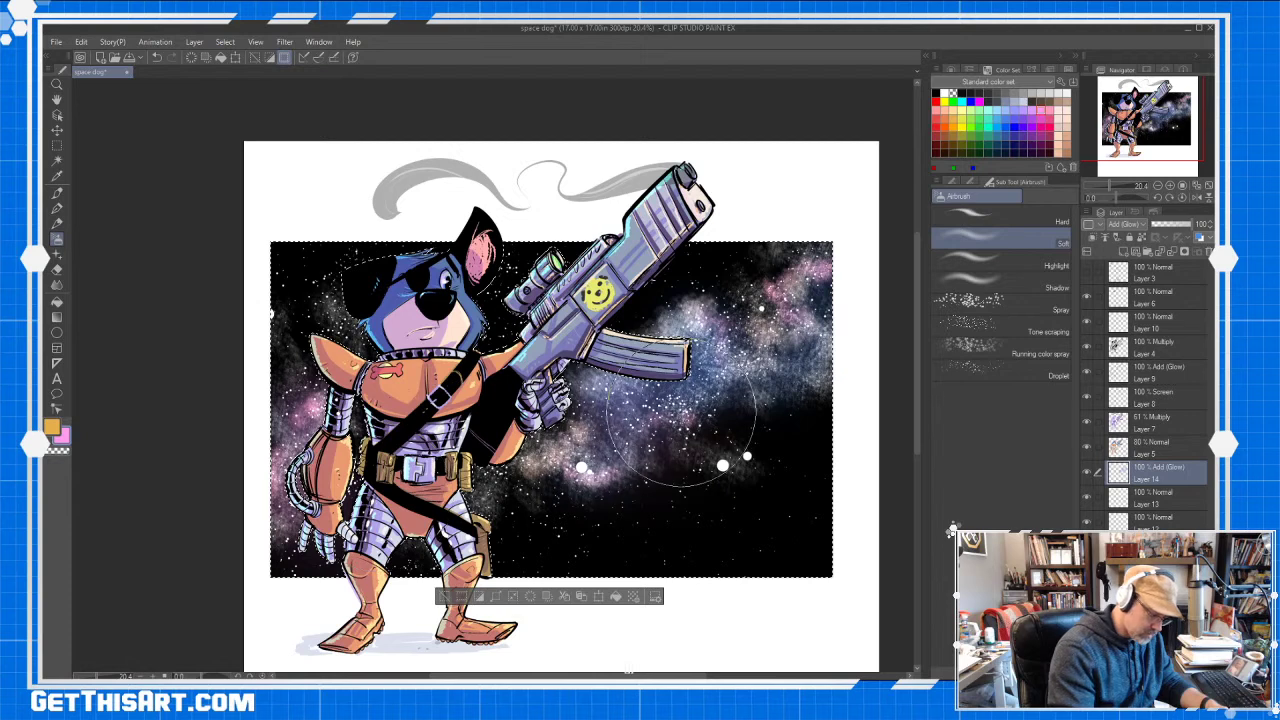
mouse_move(746, 297)
left_mouse_down()
mouse_move(815, 332)
mouse_move(765, 402)
mouse_move(724, 428)
left_mouse_up()
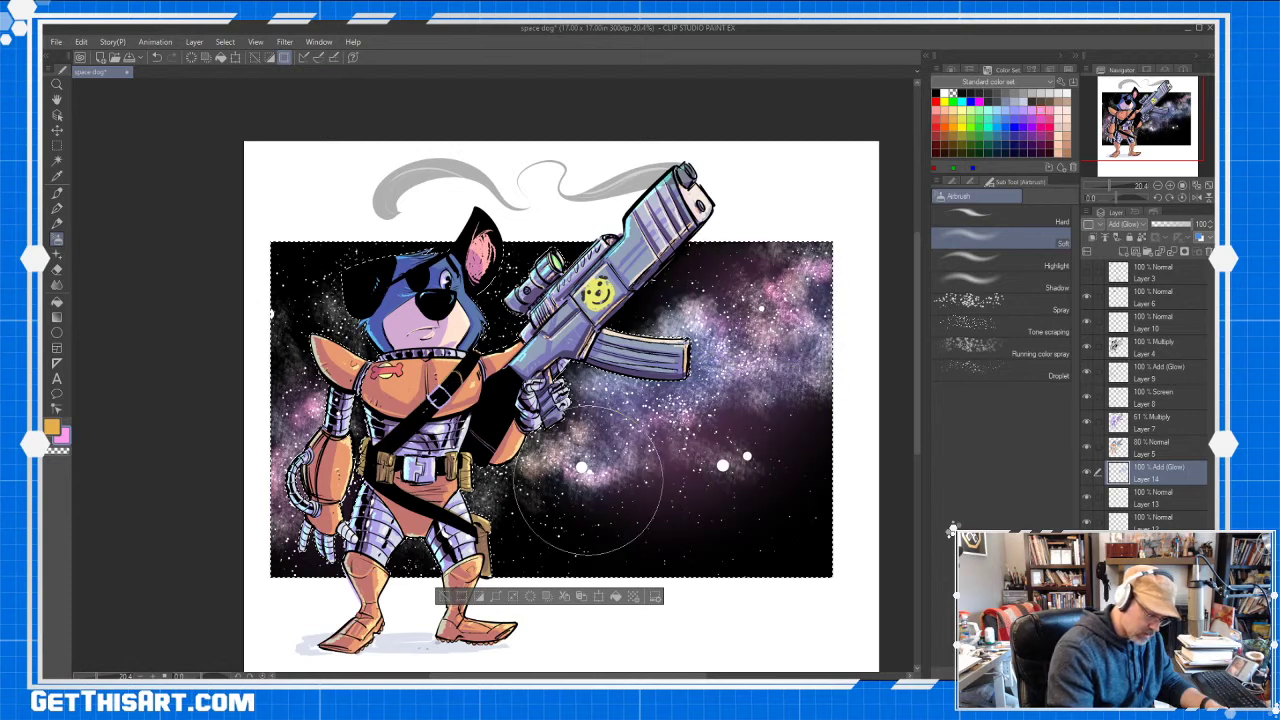
left_click_drag(588, 481, 420, 550)
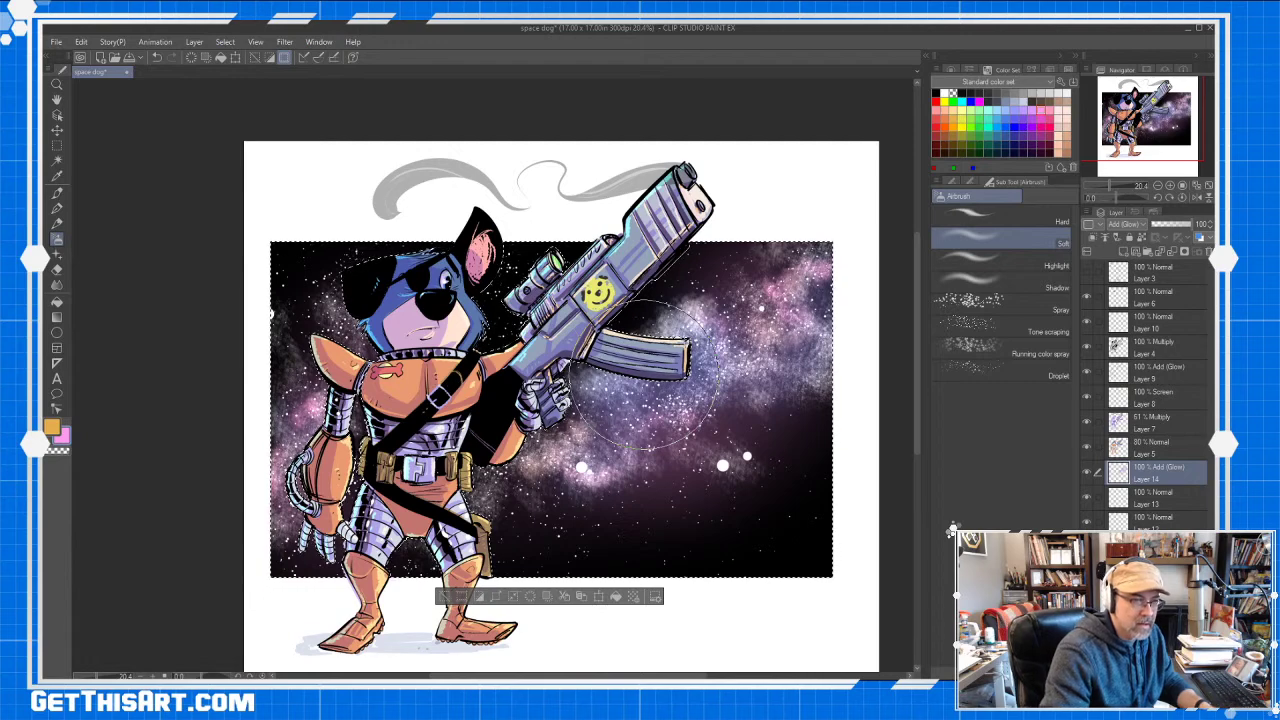
left_click_drag(918, 353, 918, 358)
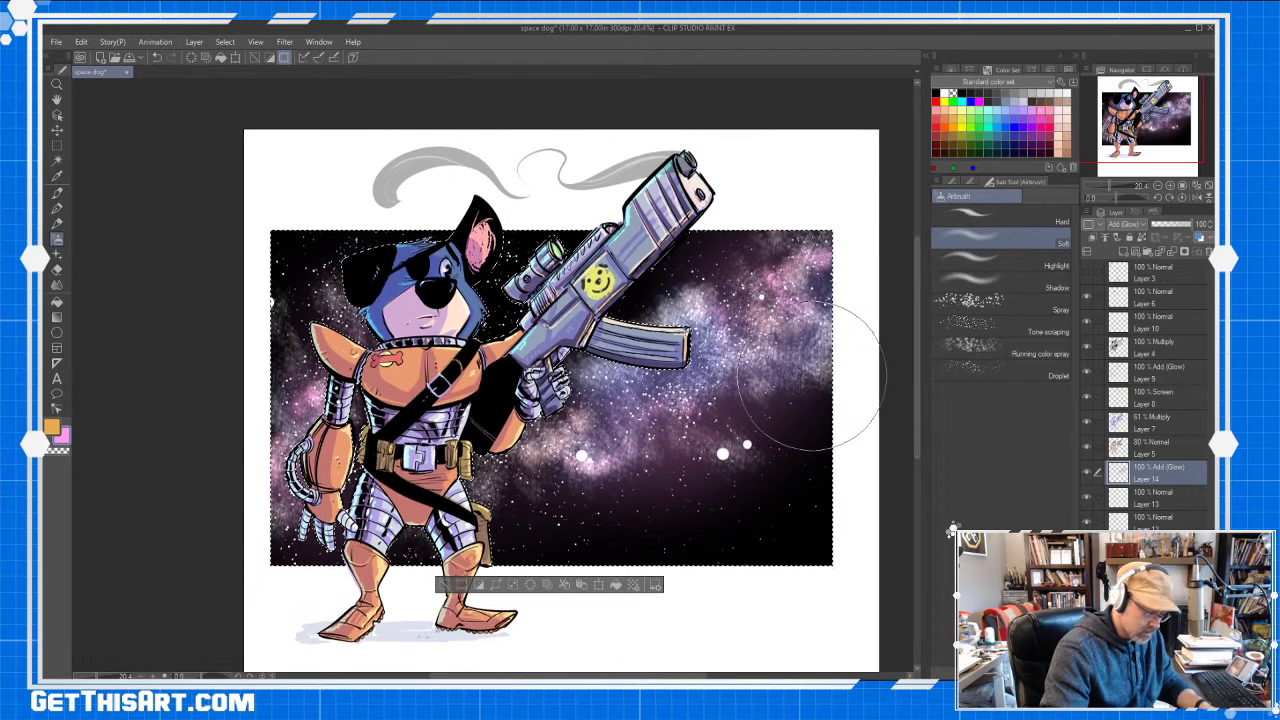
mouse_move(812, 376)
left_mouse_down()
mouse_move(757, 264)
mouse_move(812, 358)
mouse_move(683, 452)
mouse_move(570, 475)
left_mouse_up()
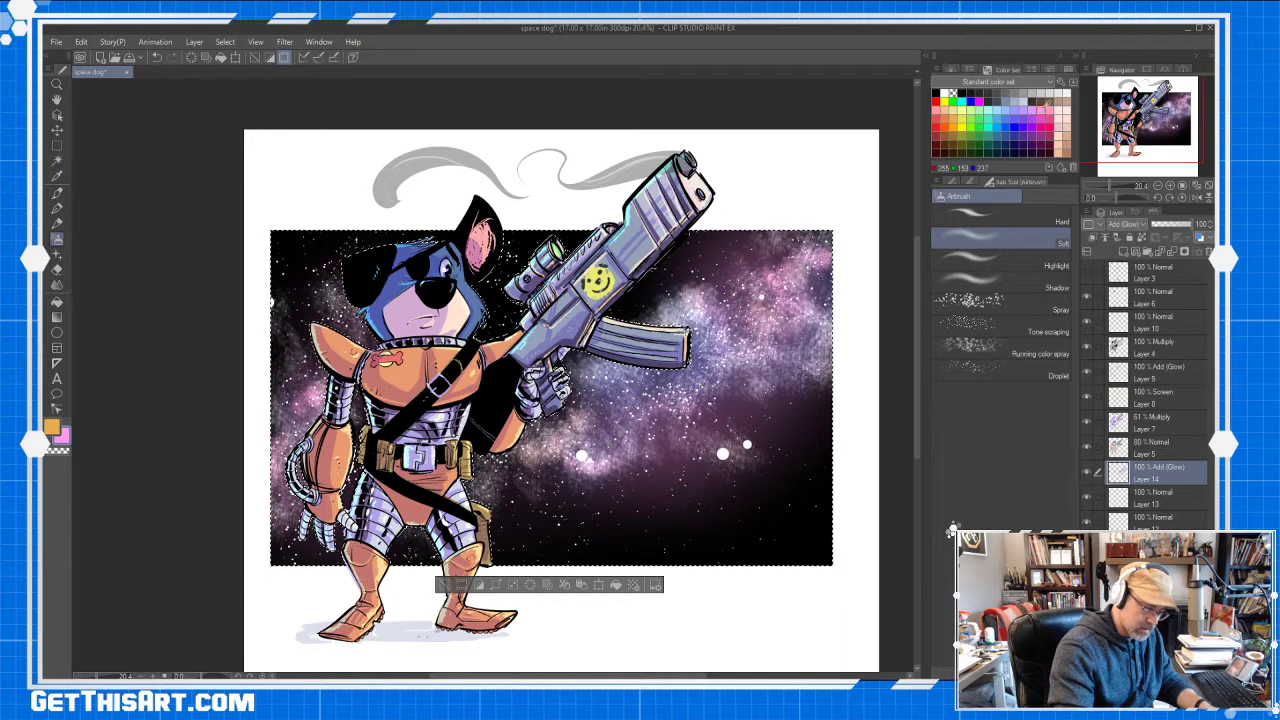
Airbrush a broad blue glow around the two large white stars below the rifle and add smaller blue halos on them
left_click(993, 119)
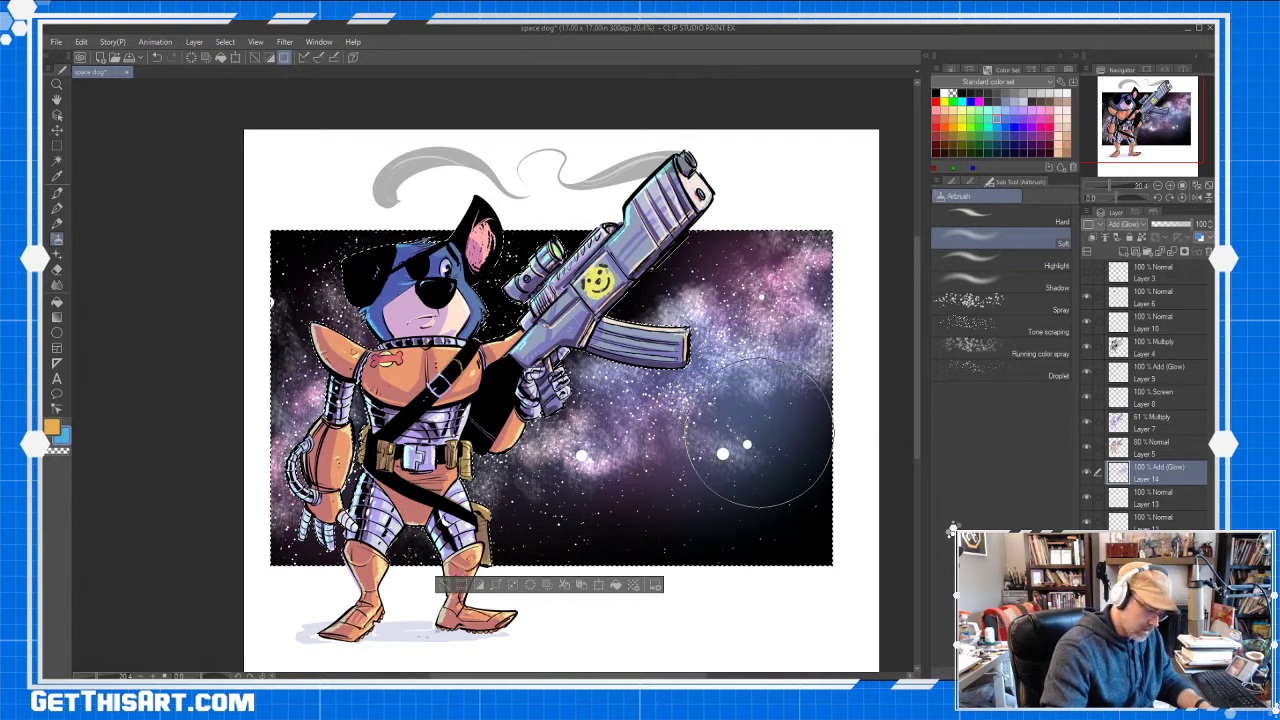
left_click(945, 92)
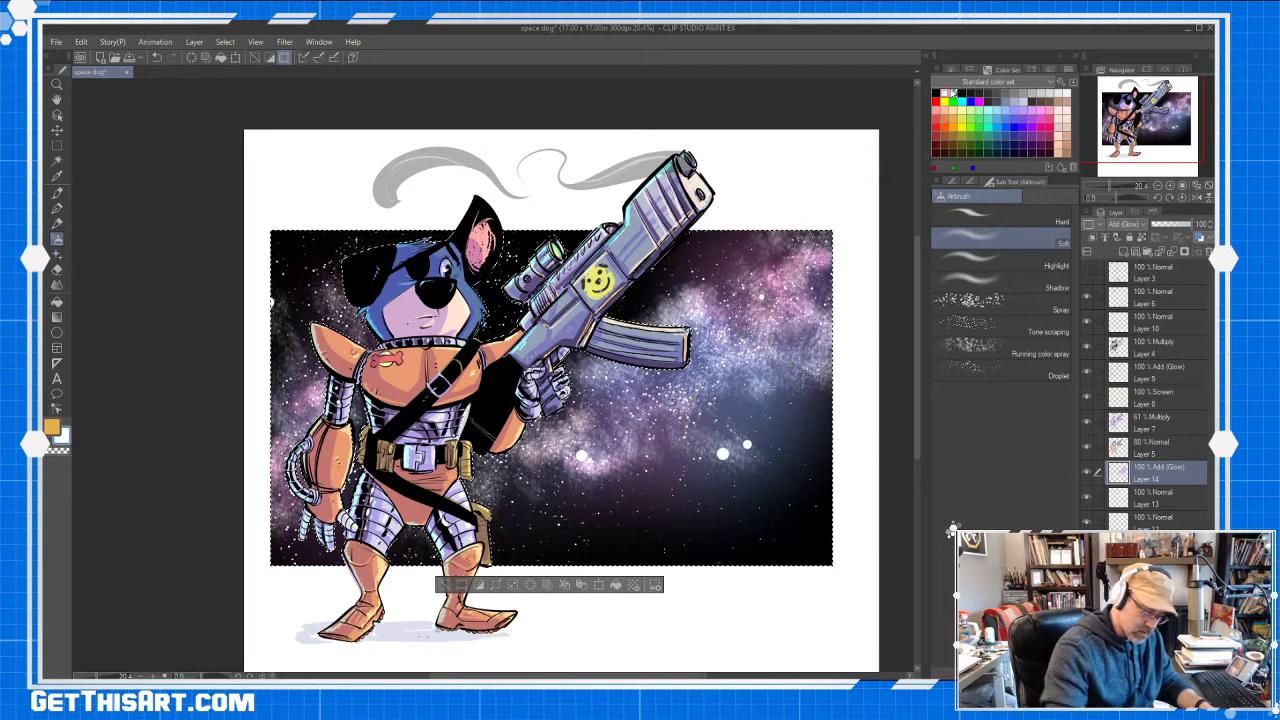
left_click(1056, 110)
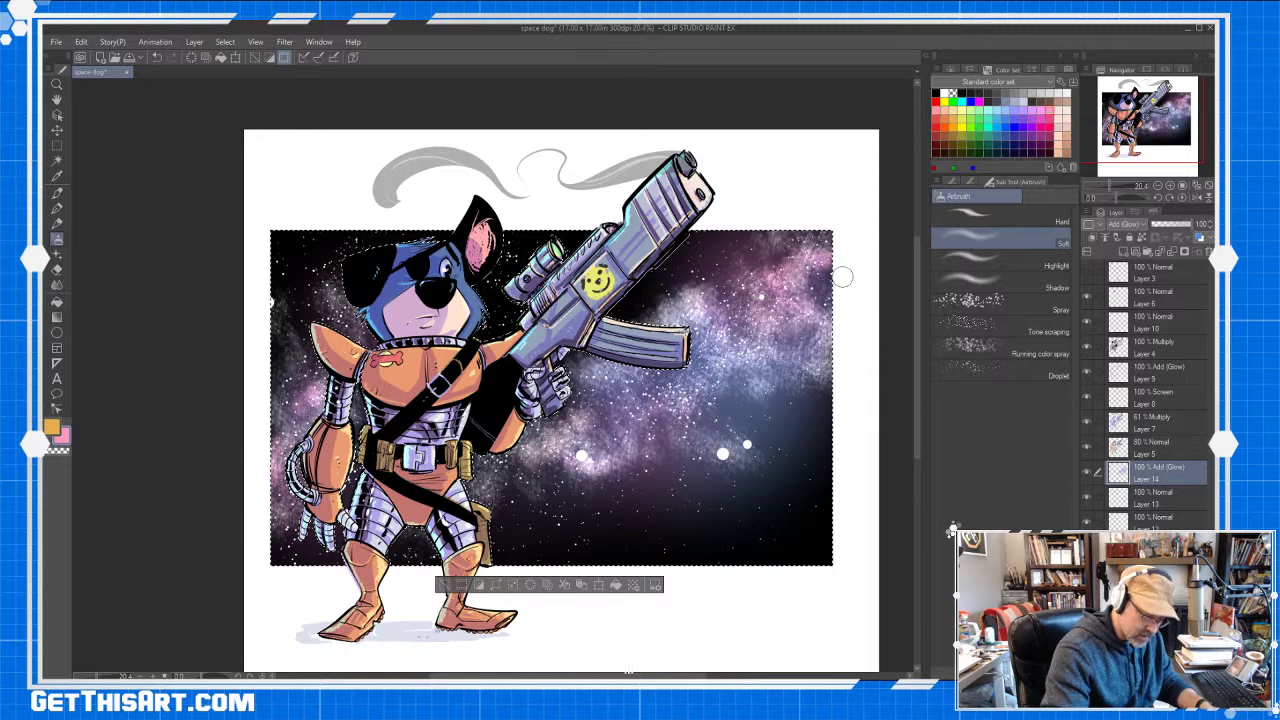
left_click(1003, 112)
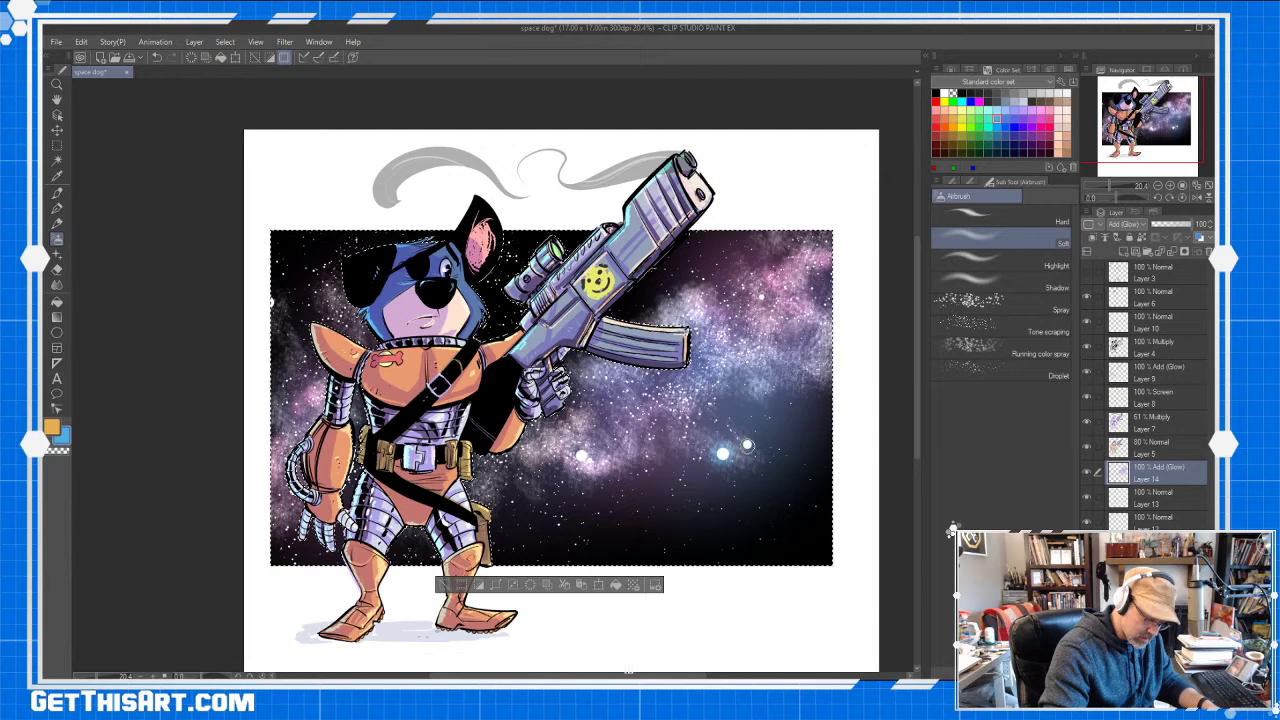
Add small pink glows to stars in the nebula and a turquoise glow to the largest star below the rifle
left_click(1050, 110)
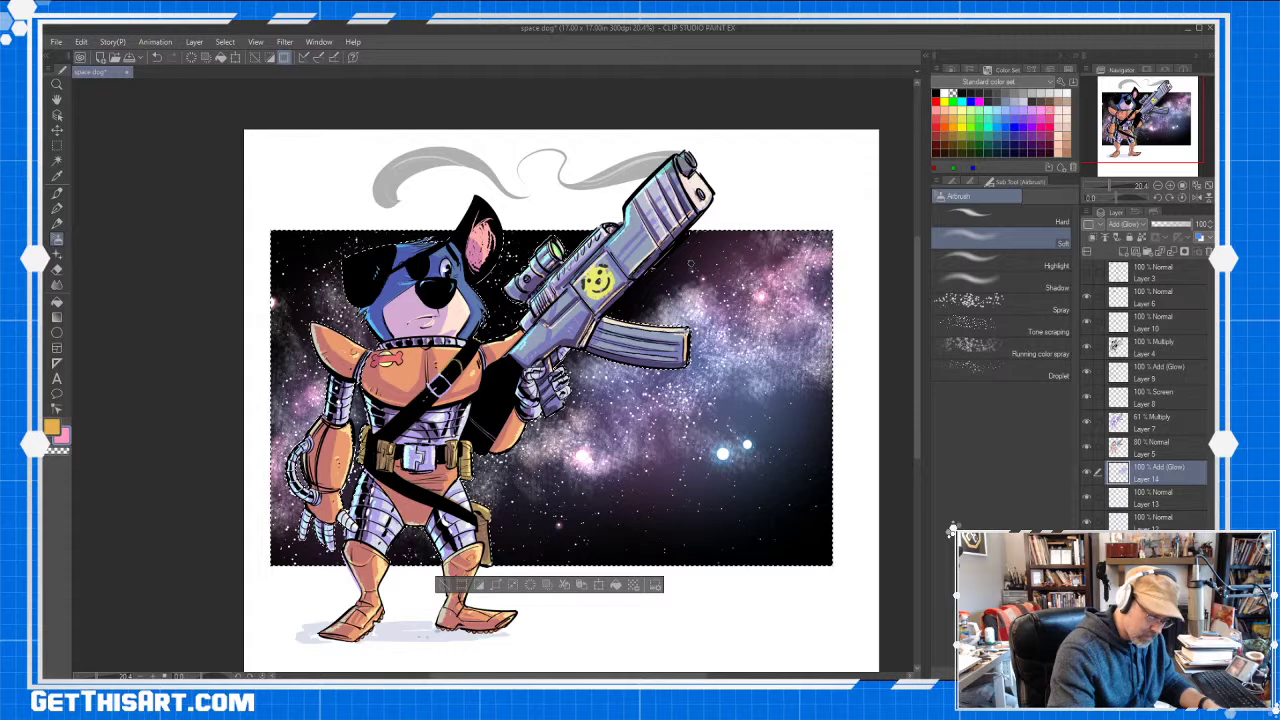
left_click(988, 119)
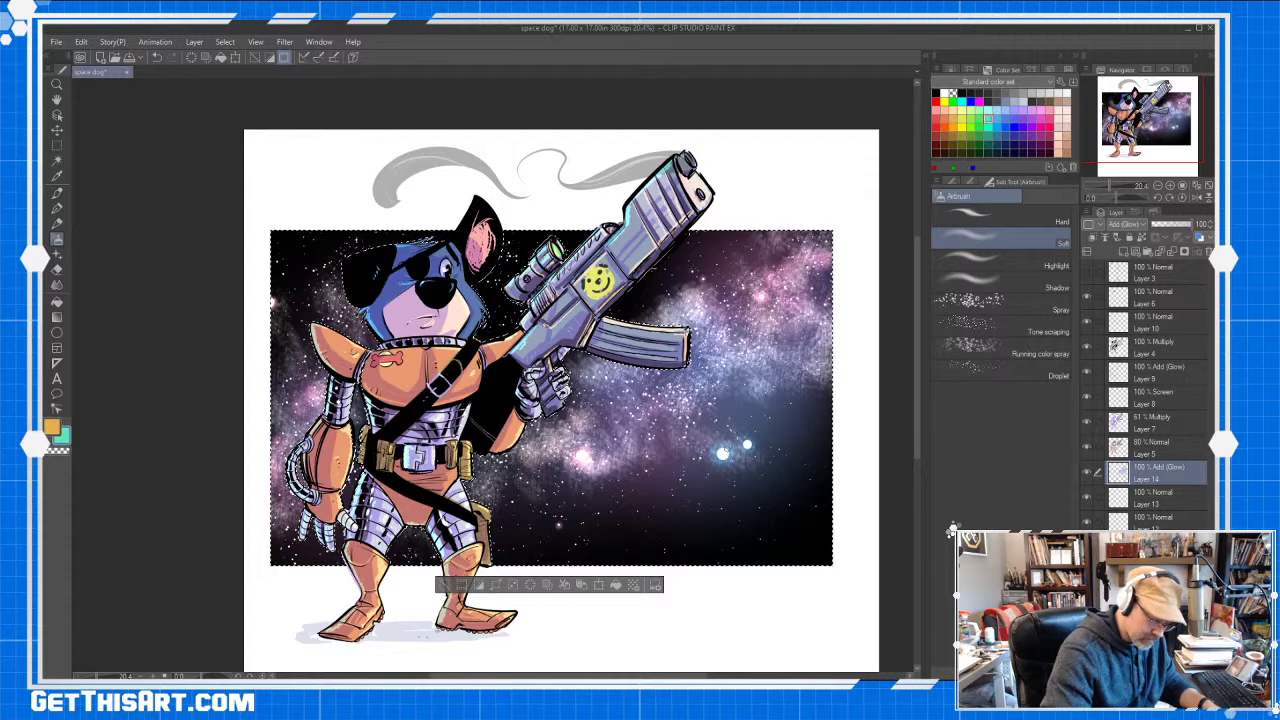
left_click(722, 454)
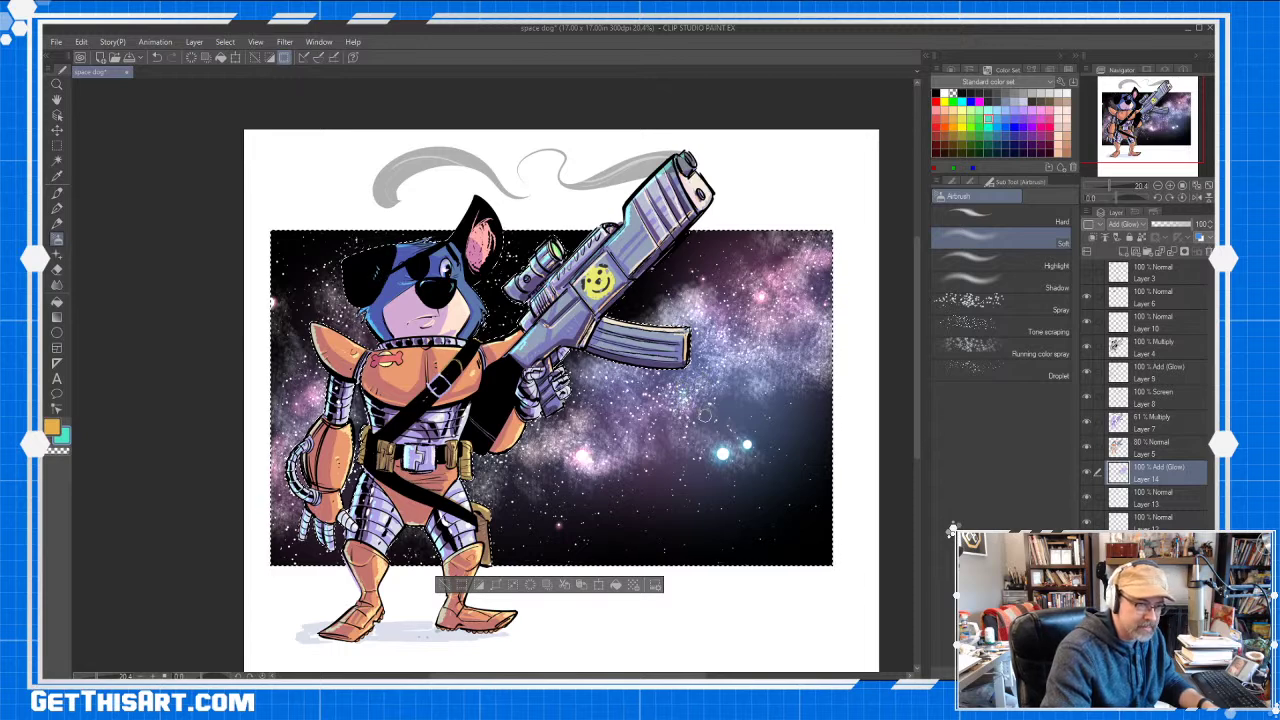
Try brushing teal dust into the background panel's lower right corner with a smaller Dirt Hose brush
key("ctrl+space")
left_click_drag(714, 365, 649, 378)
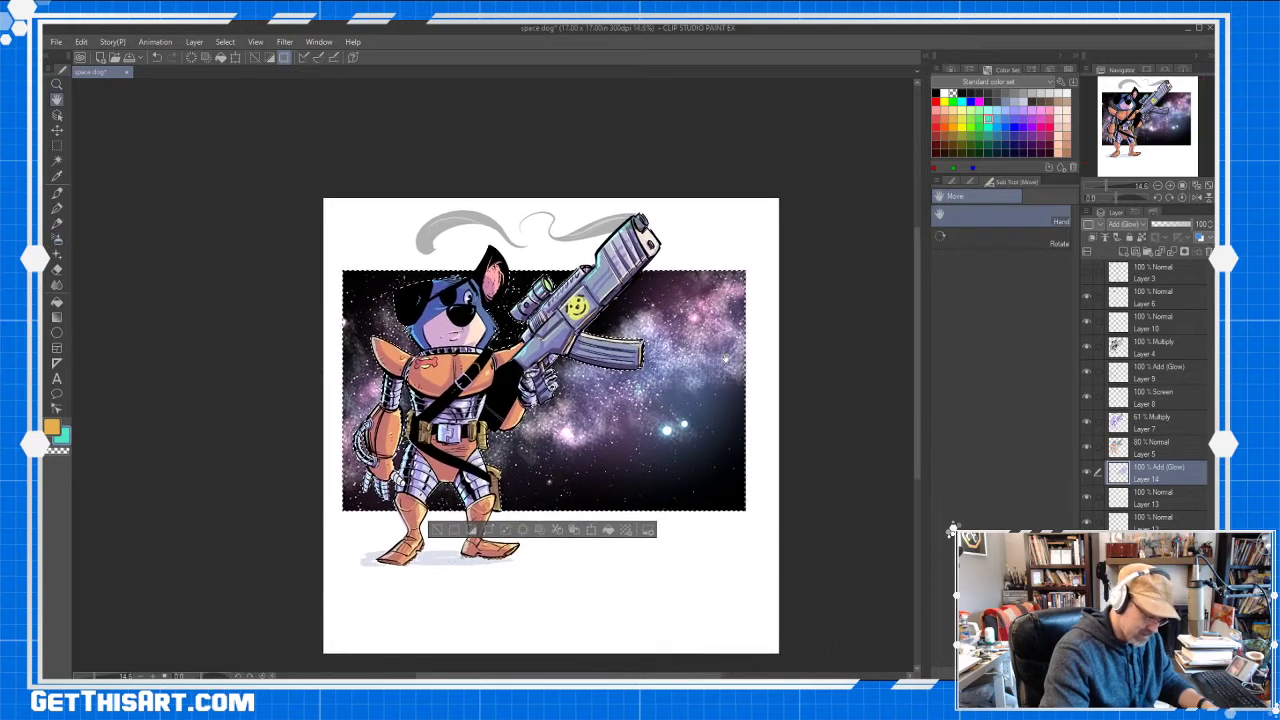
left_click_drag(726, 358, 727, 361)
left_click(962, 102)
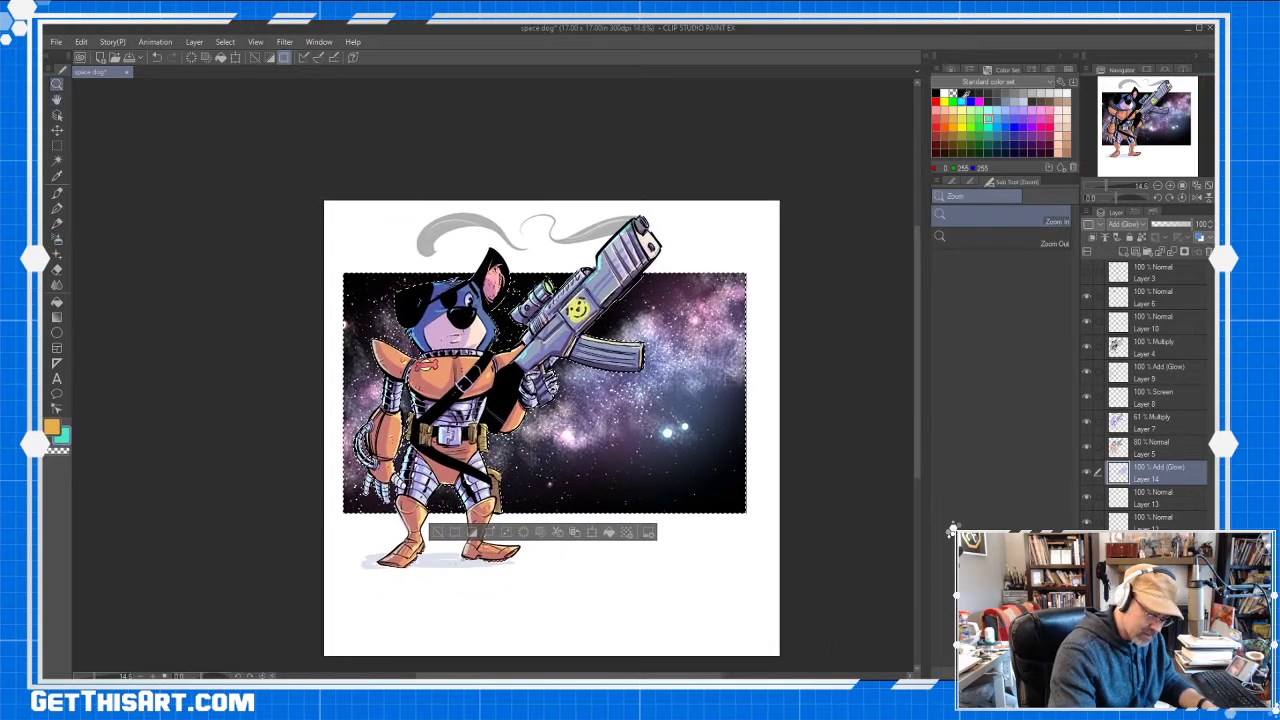
left_click(57, 241)
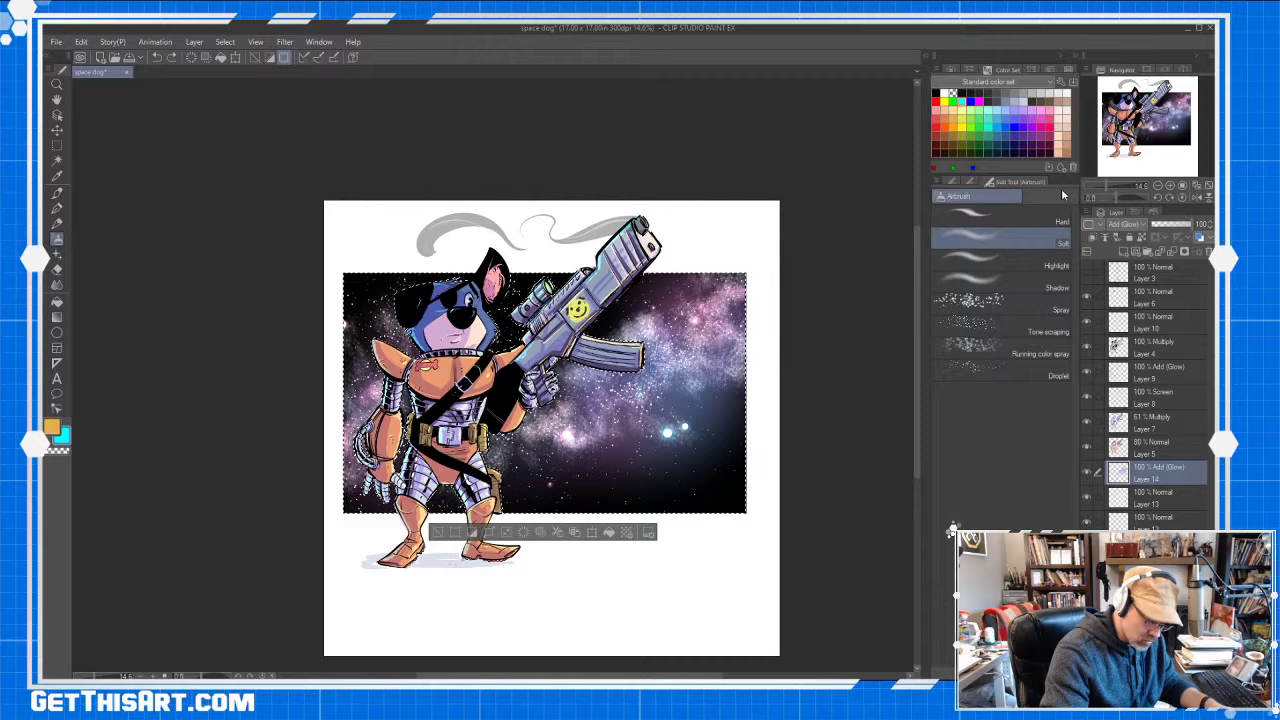
key("b")
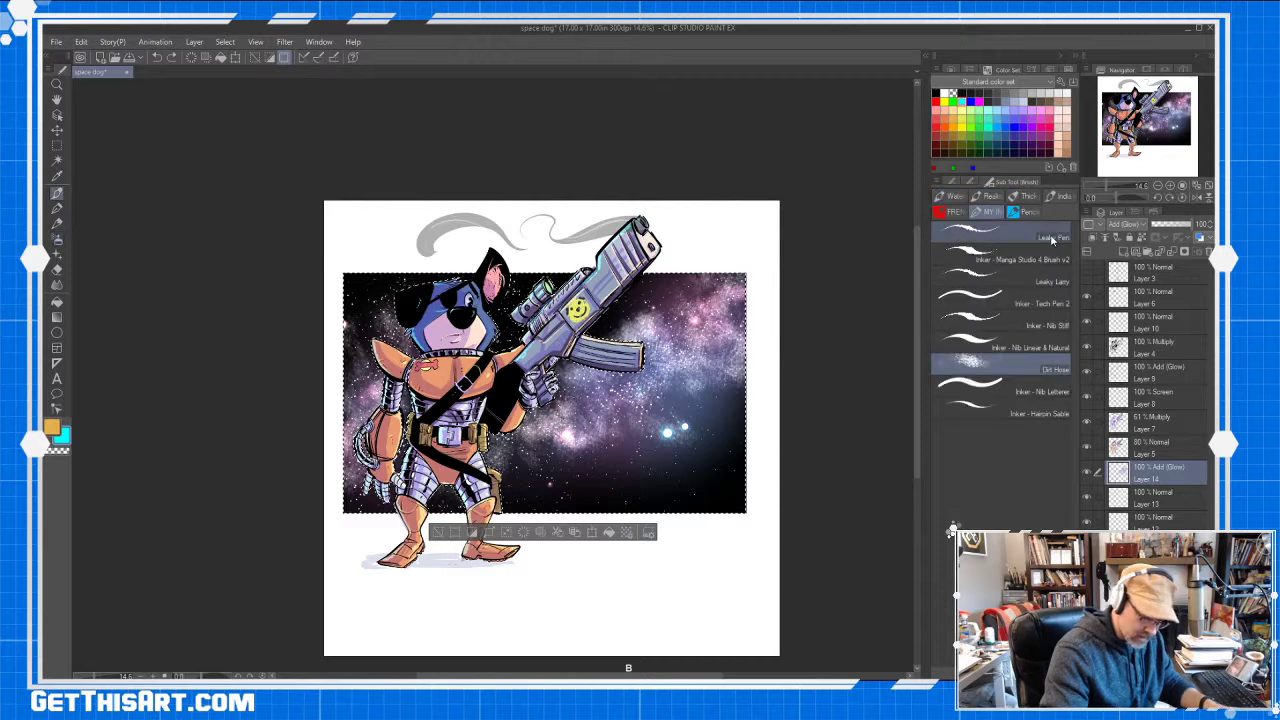
left_click(1019, 362)
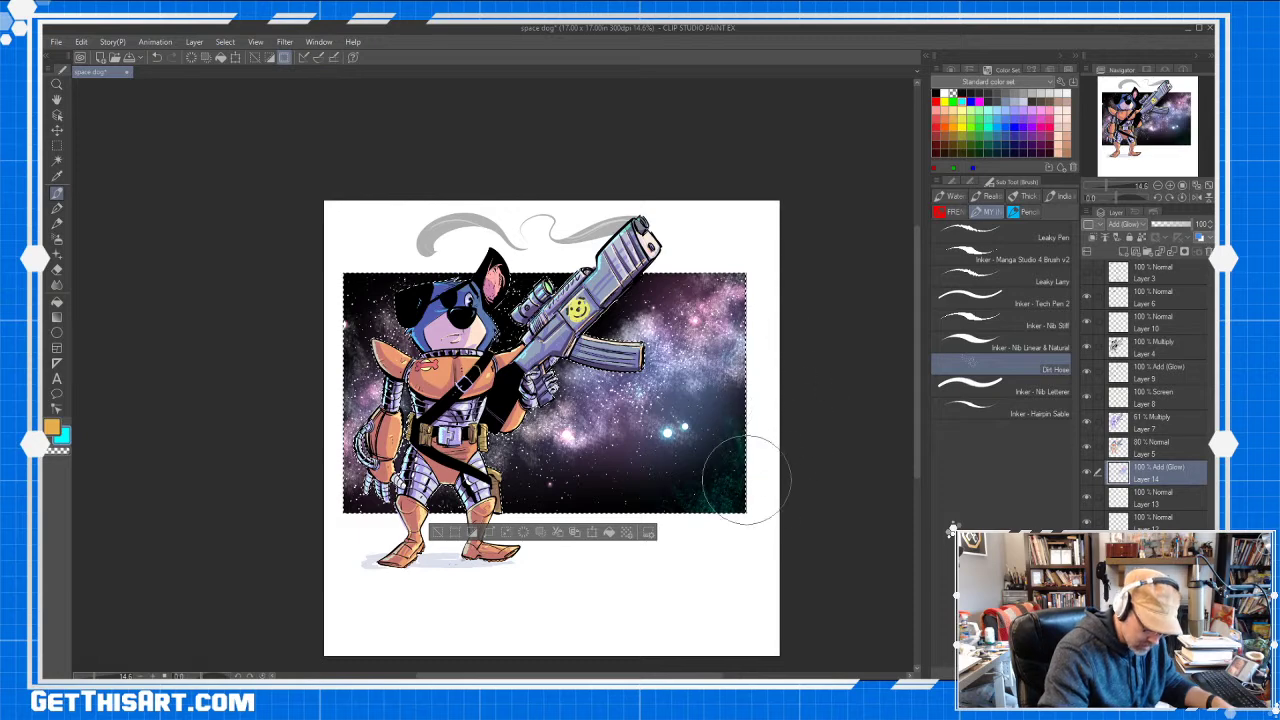
key("bracketleft")
key("bracketleft")
key("bracketleft")
key("bracketleft")
key("bracketleft")
key("bracketleft")
key("bracketleft")
key("bracketleft")
key("bracketleft")
key("bracketleft")
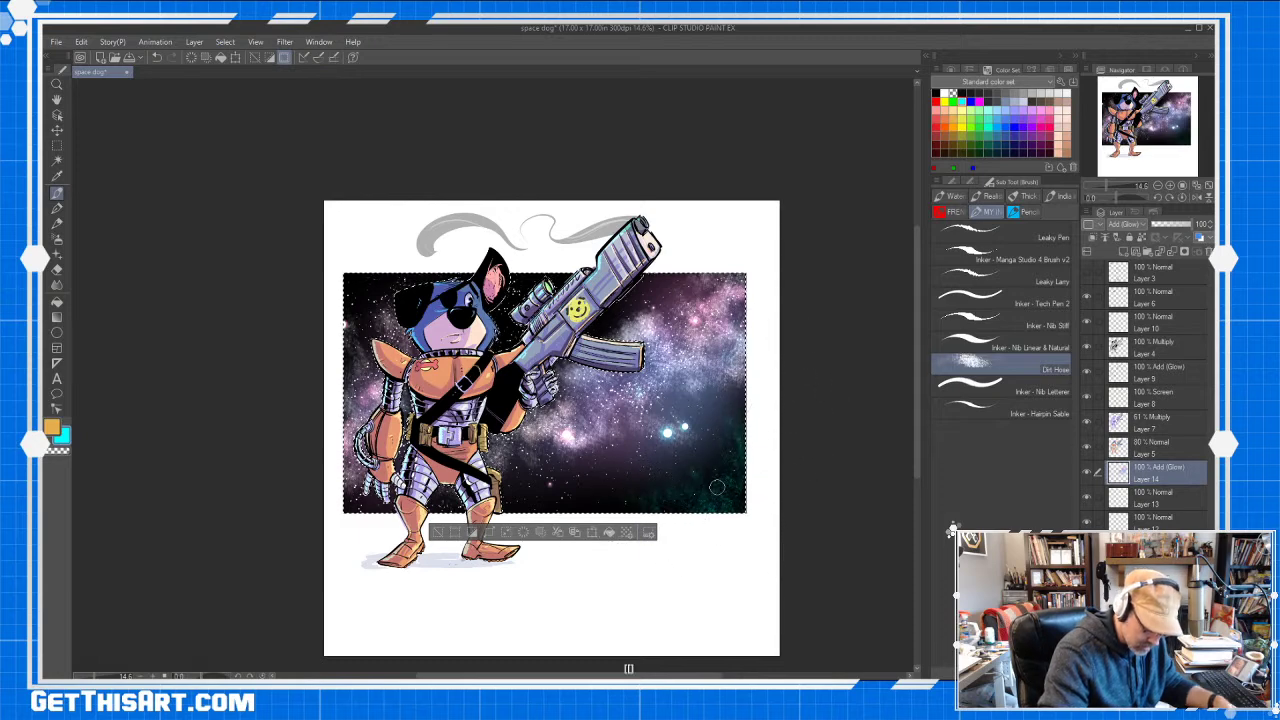
left_click_drag(715, 486, 733, 483)
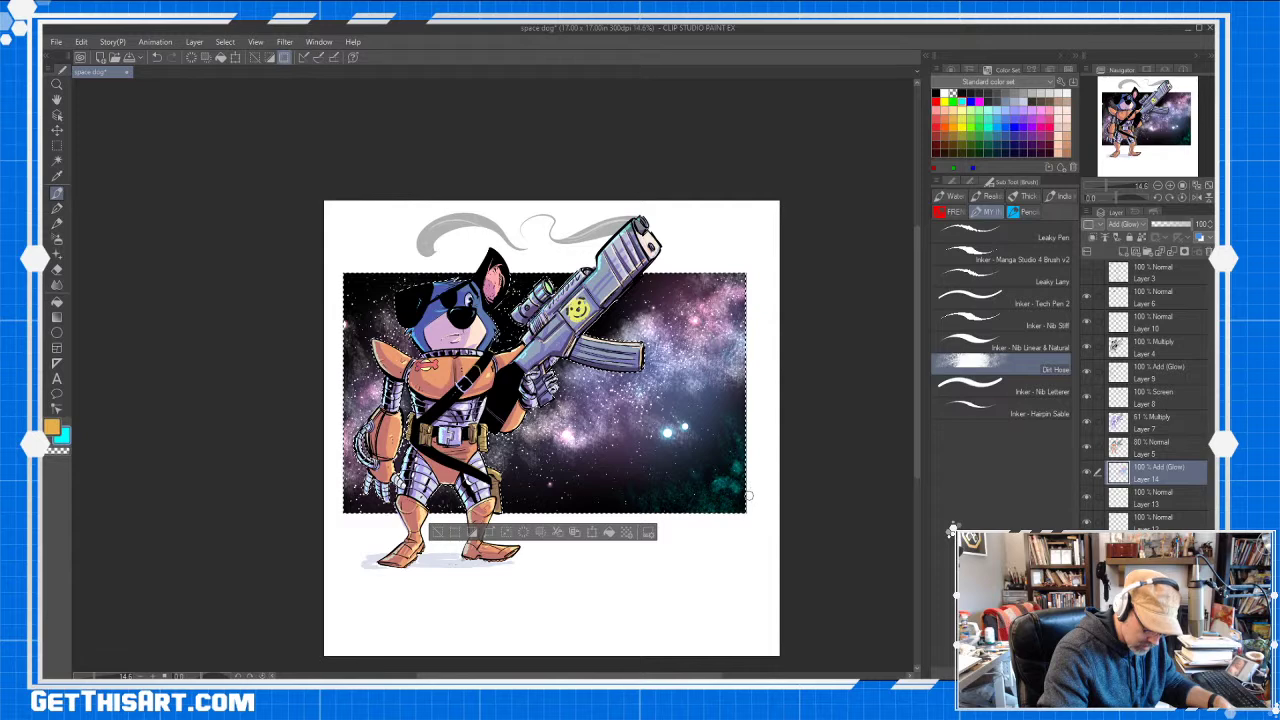
key("b")
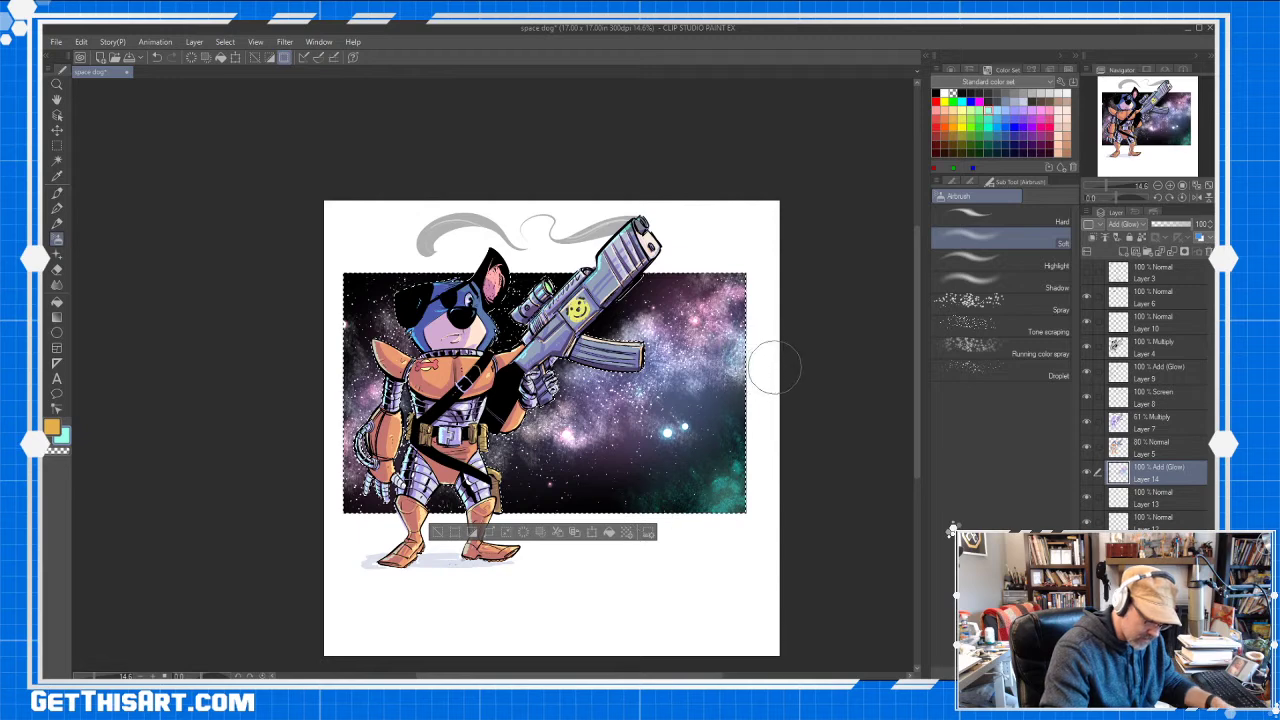
key("ctrl+z")
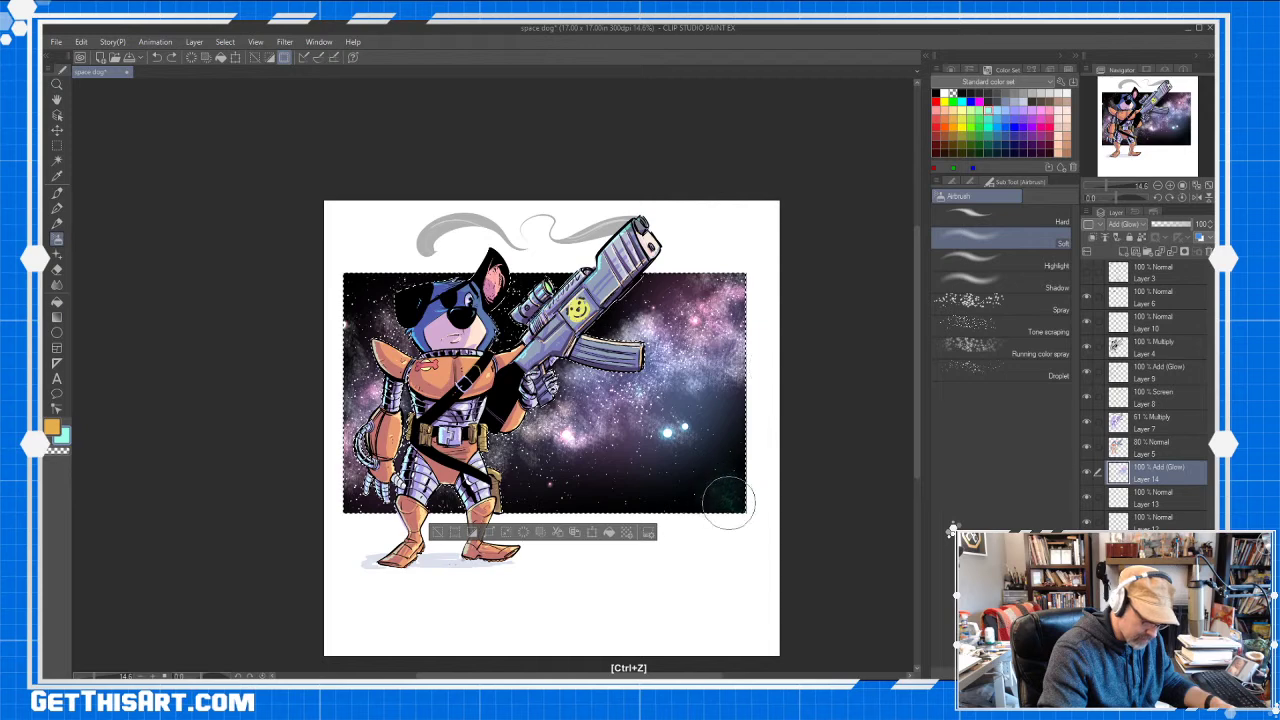
Airbrush a faint teal glow into the background panel's lower right corner with the Soft airbrush
left_click_drag(697, 537, 709, 520)
key("ctrl+z")
left_click(1042, 235)
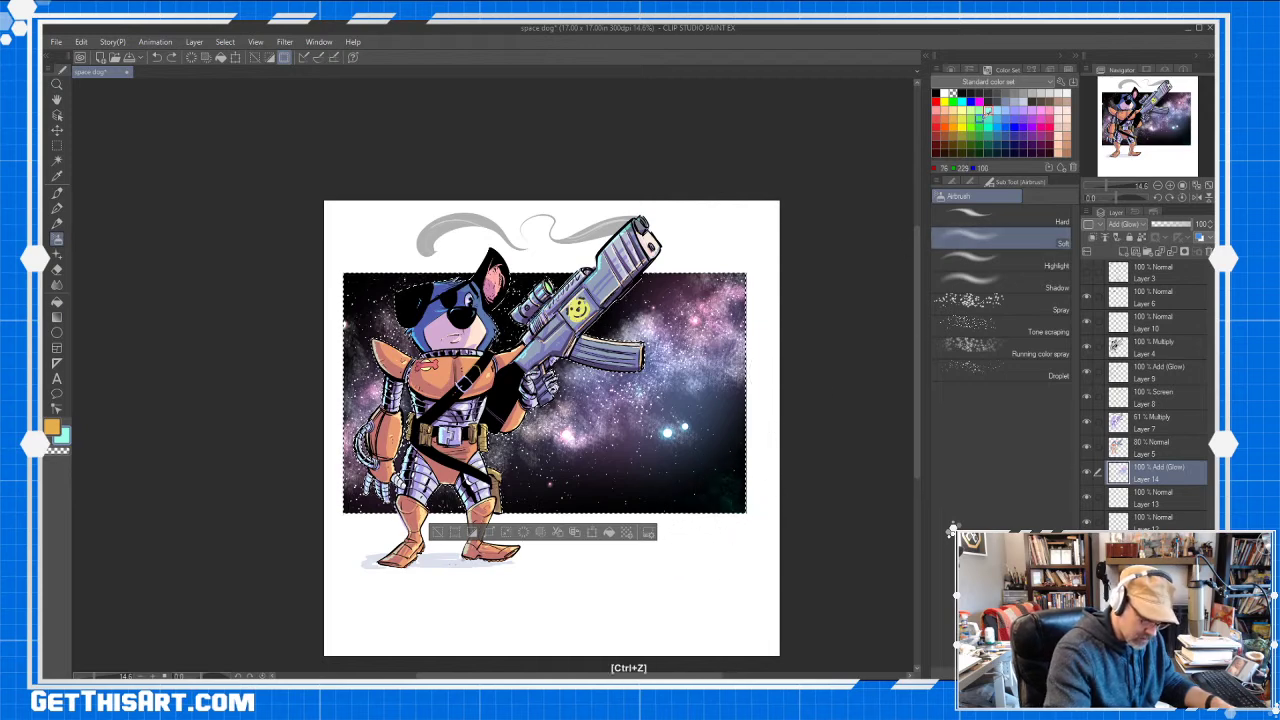
Try airbrushing a pink glow onto the background around the dog's head and ear
left_click(1049, 104)
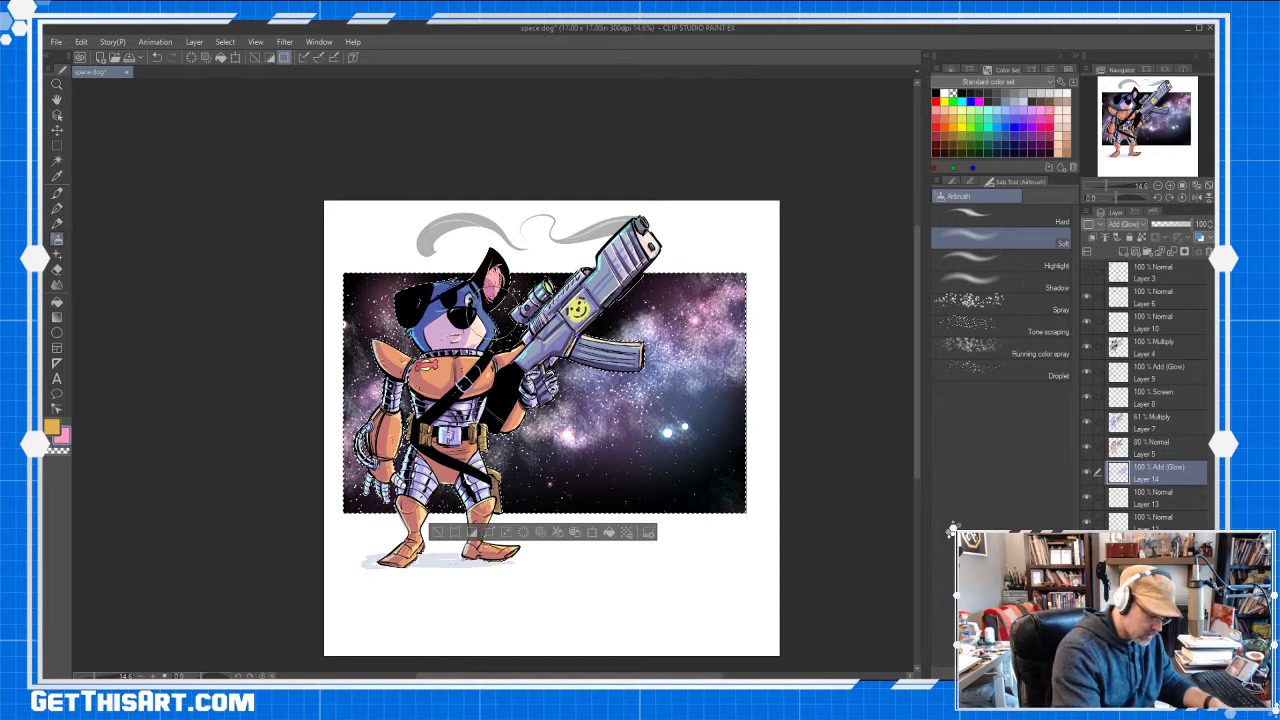
key("ctrl+z")
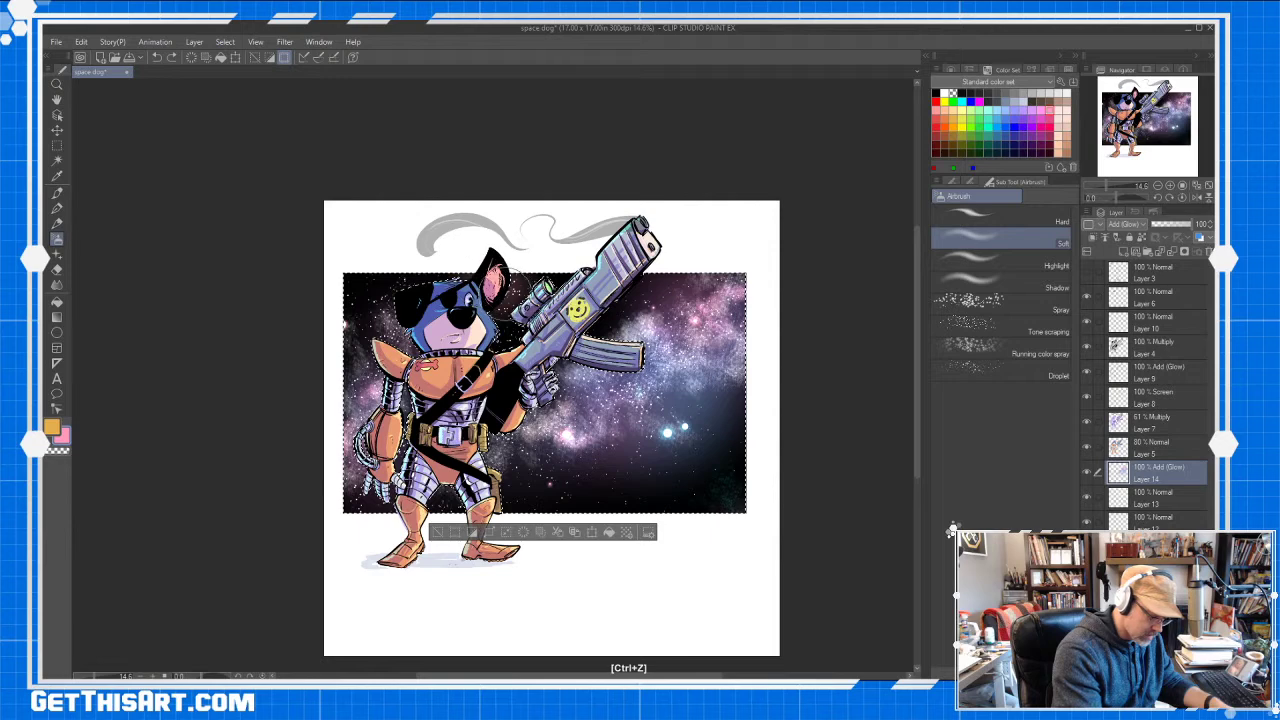
left_click_drag(504, 292, 543, 287)
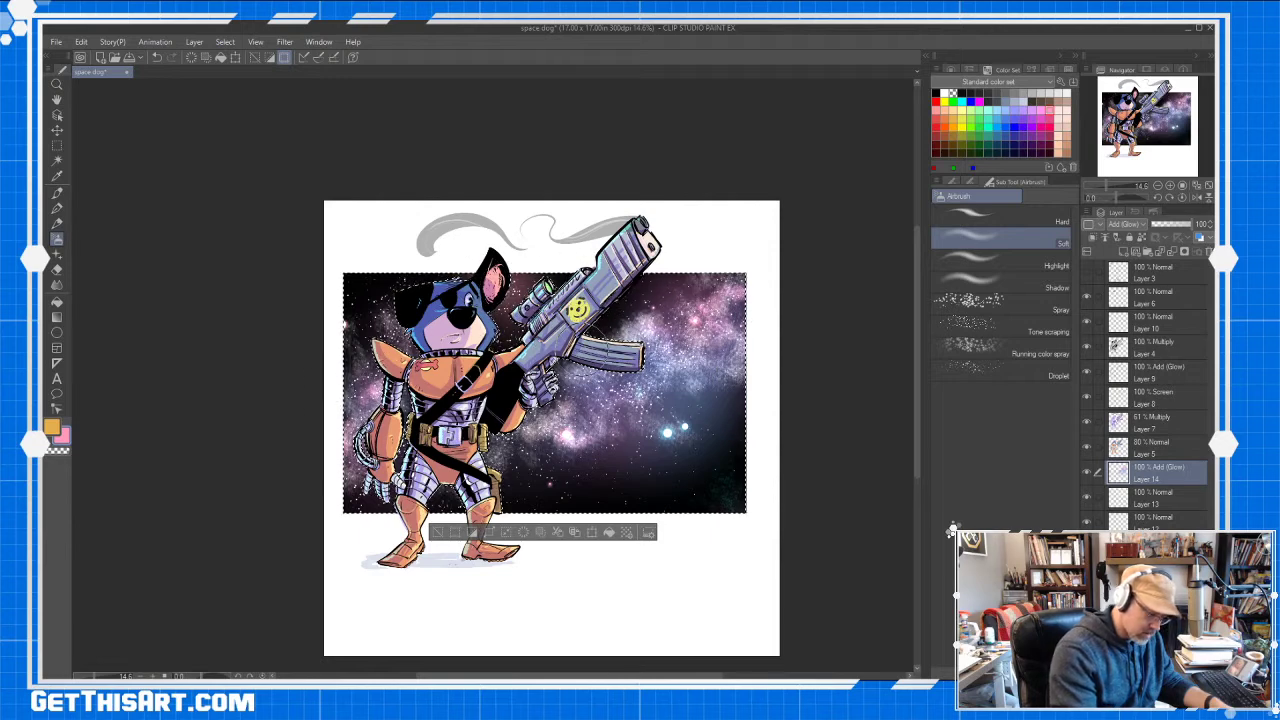
key("ctrl+z")
key("b")
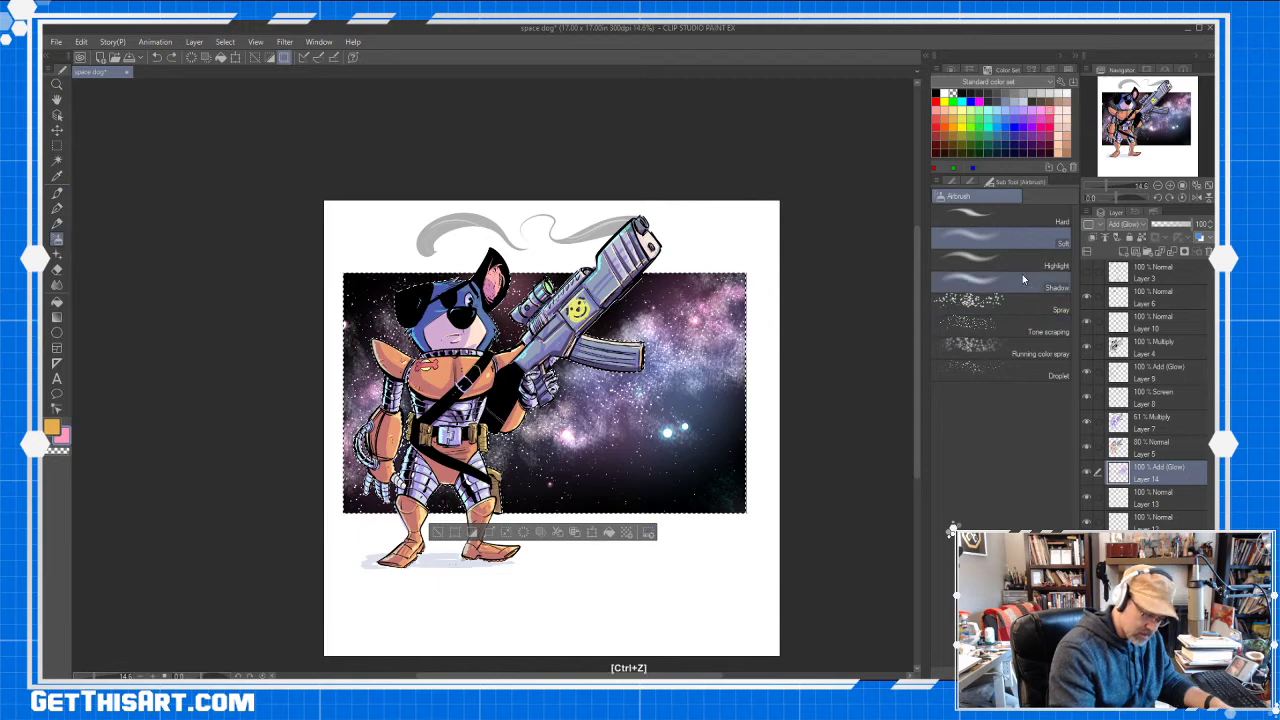
left_click(1030, 362)
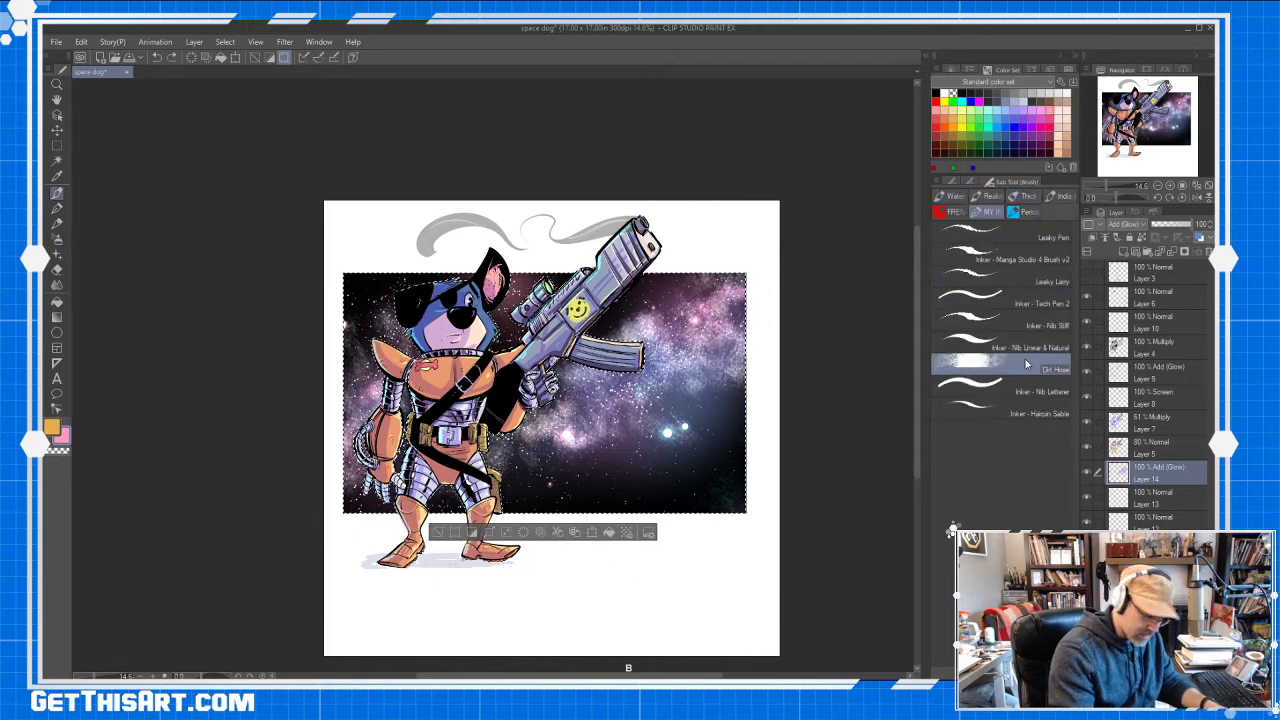
left_click(949, 93)
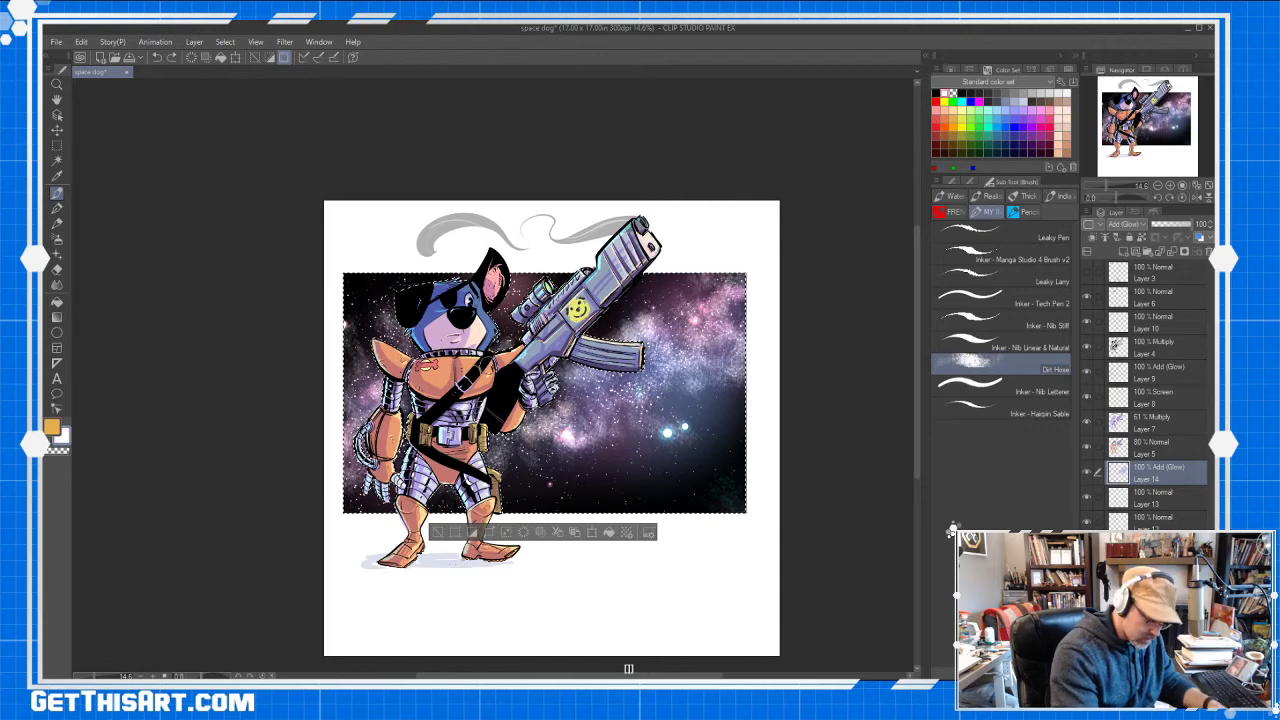
key("]")
key("]")
key("]")
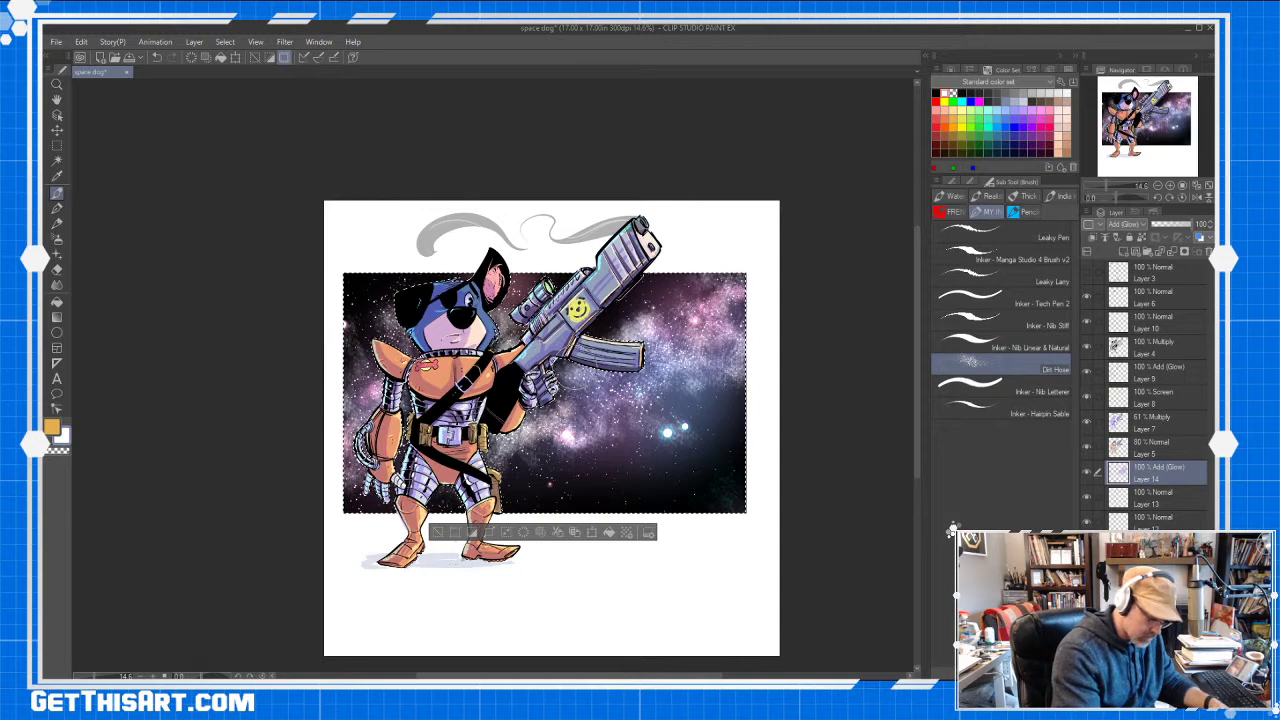
key("b")
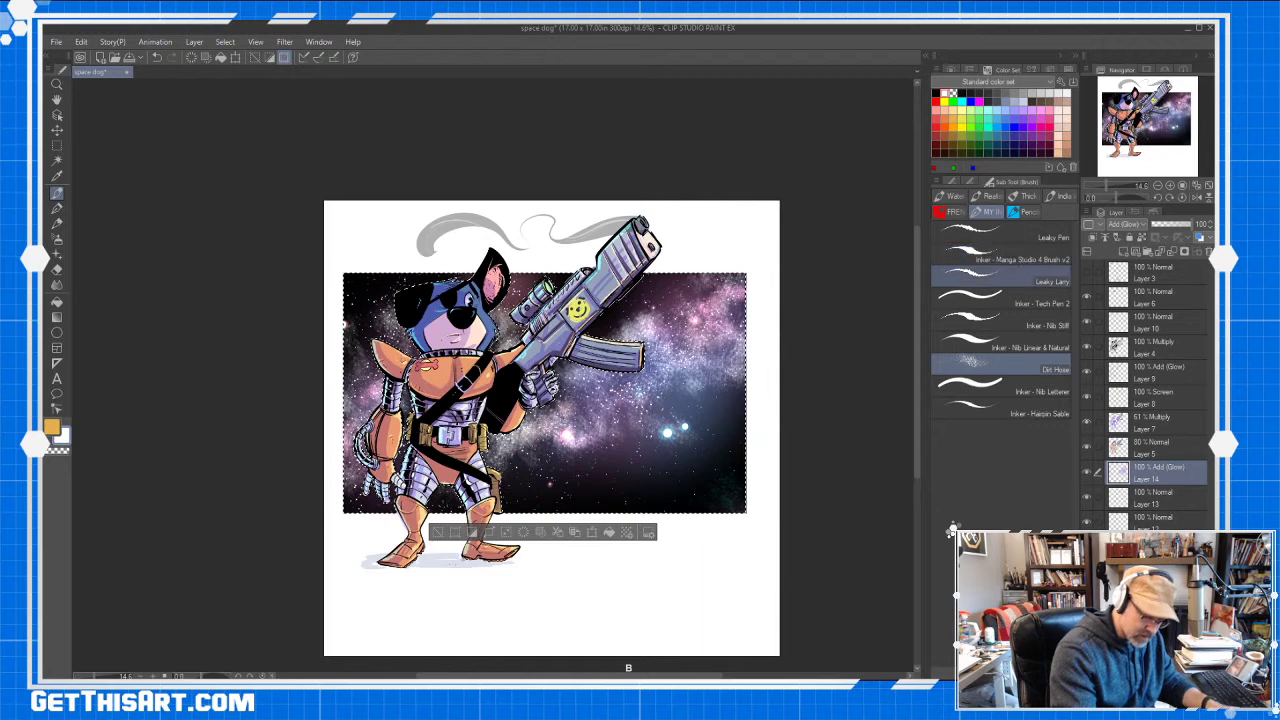
Strengthen the pink nebula glow around the dog and rifle with a larger Soft airbrush, and deselect the background panel
left_click(57, 239)
left_click(1048, 111)
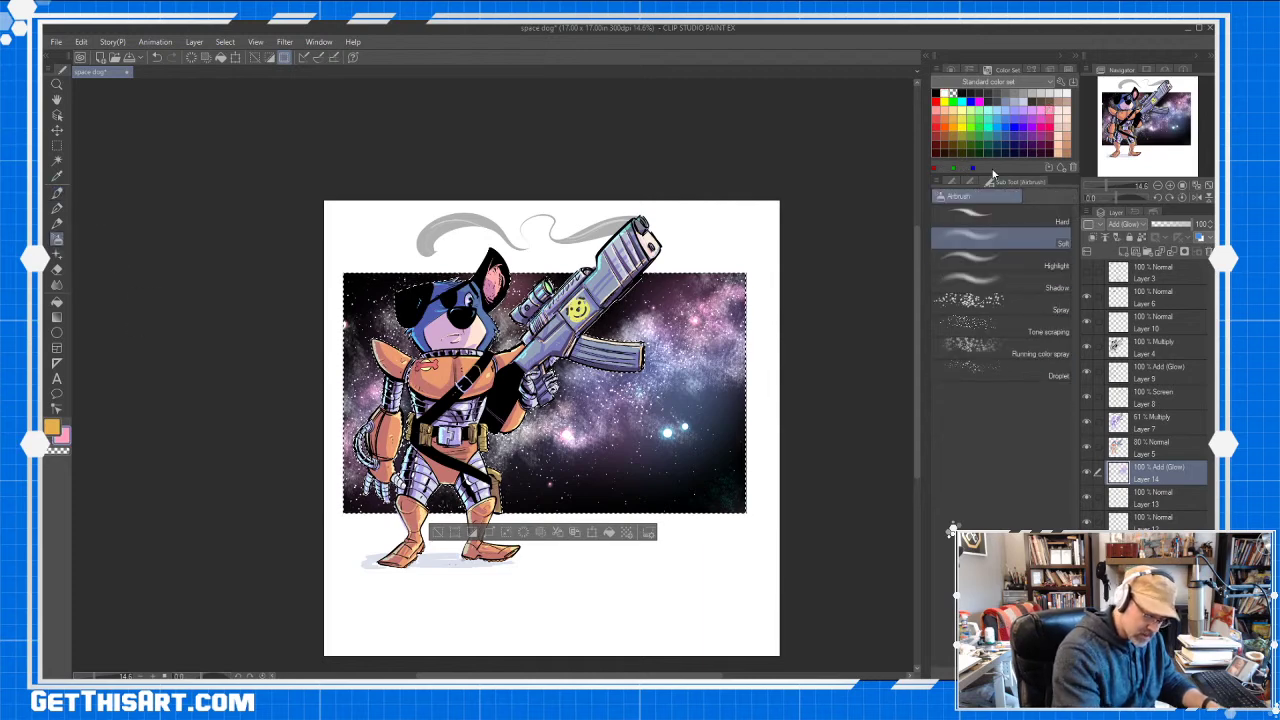
key("]")
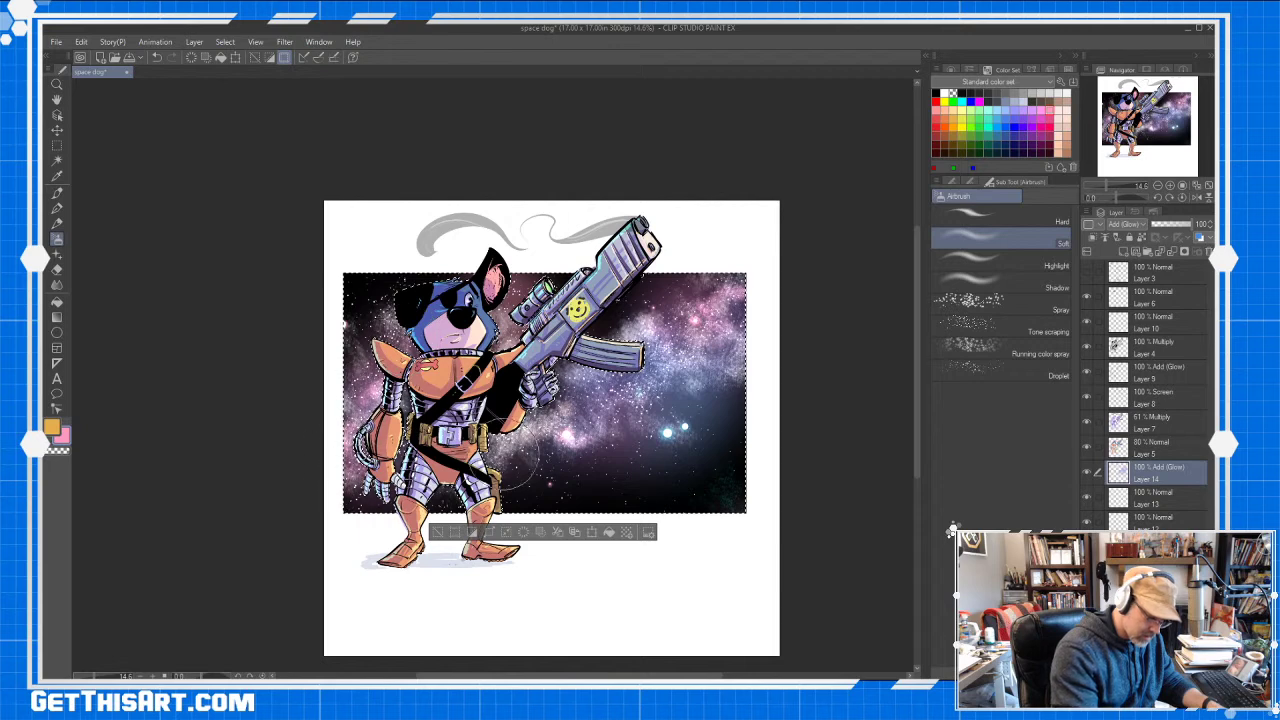
mouse_move(588, 457)
left_mouse_down()
mouse_move(709, 381)
mouse_move(734, 303)
mouse_move(620, 310)
left_mouse_up()
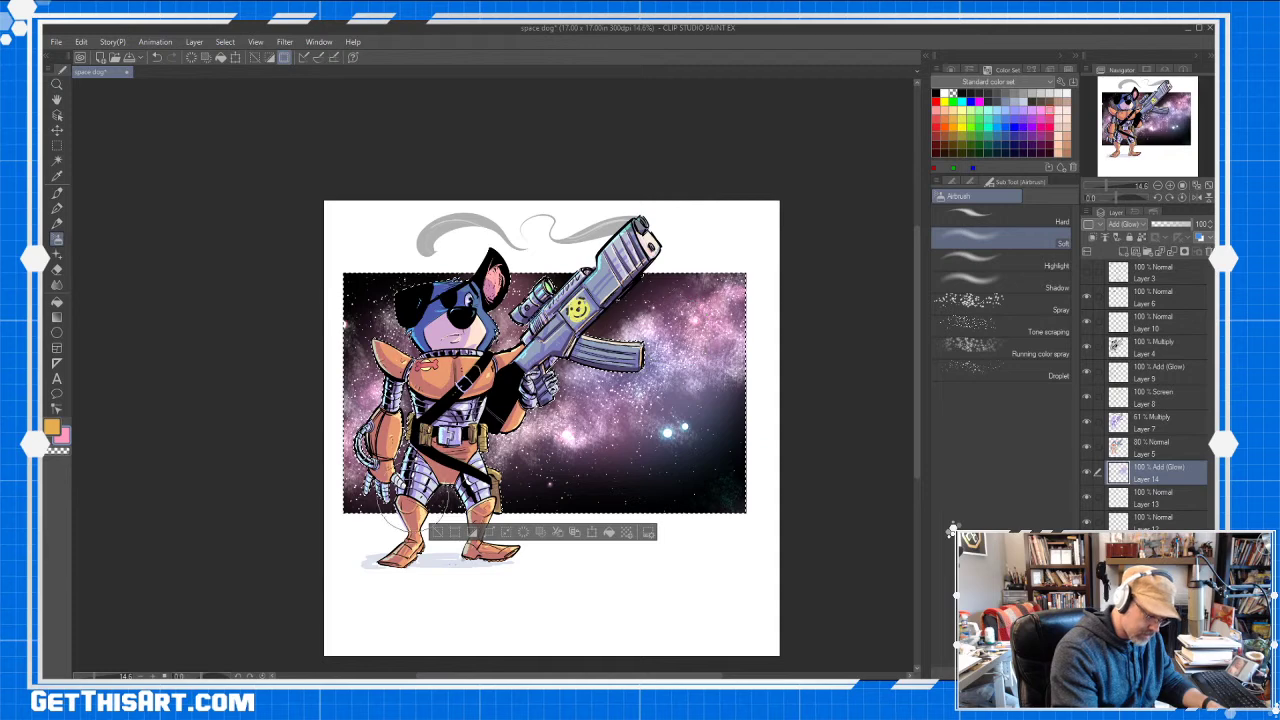
key("ctrl+d")
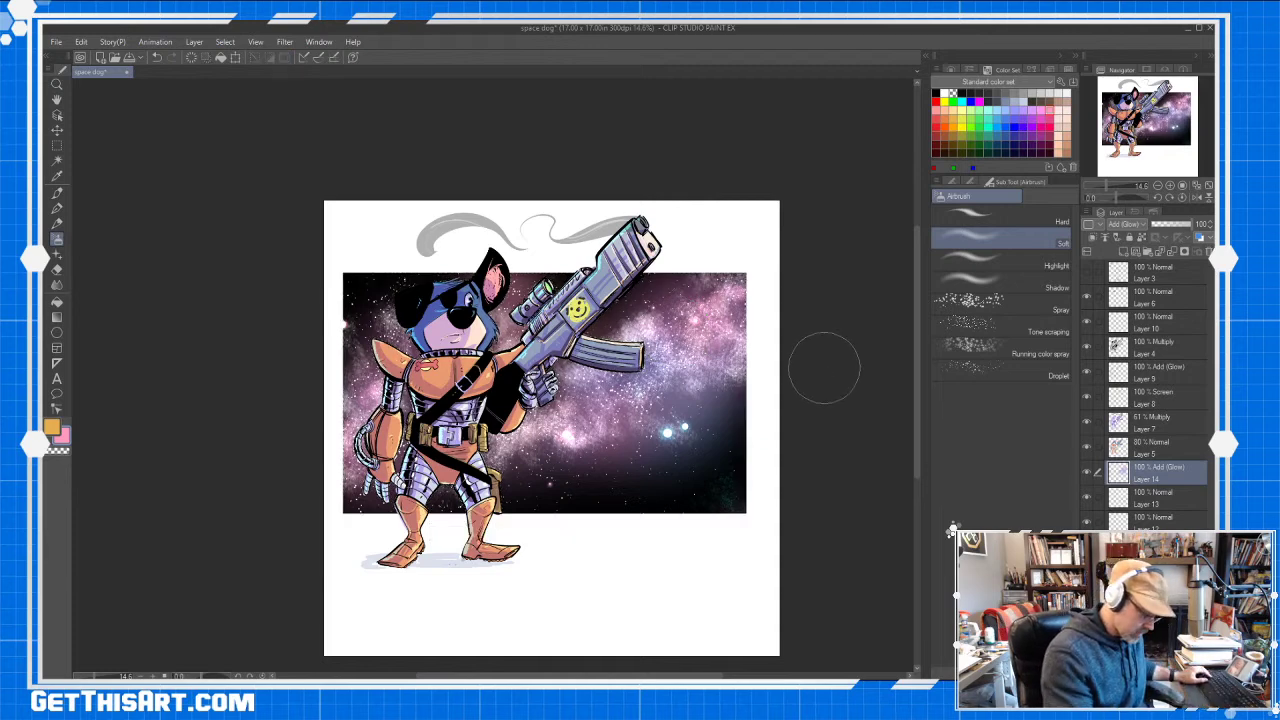
Undo the last change and deselect the background panel
key("ctrl+z")
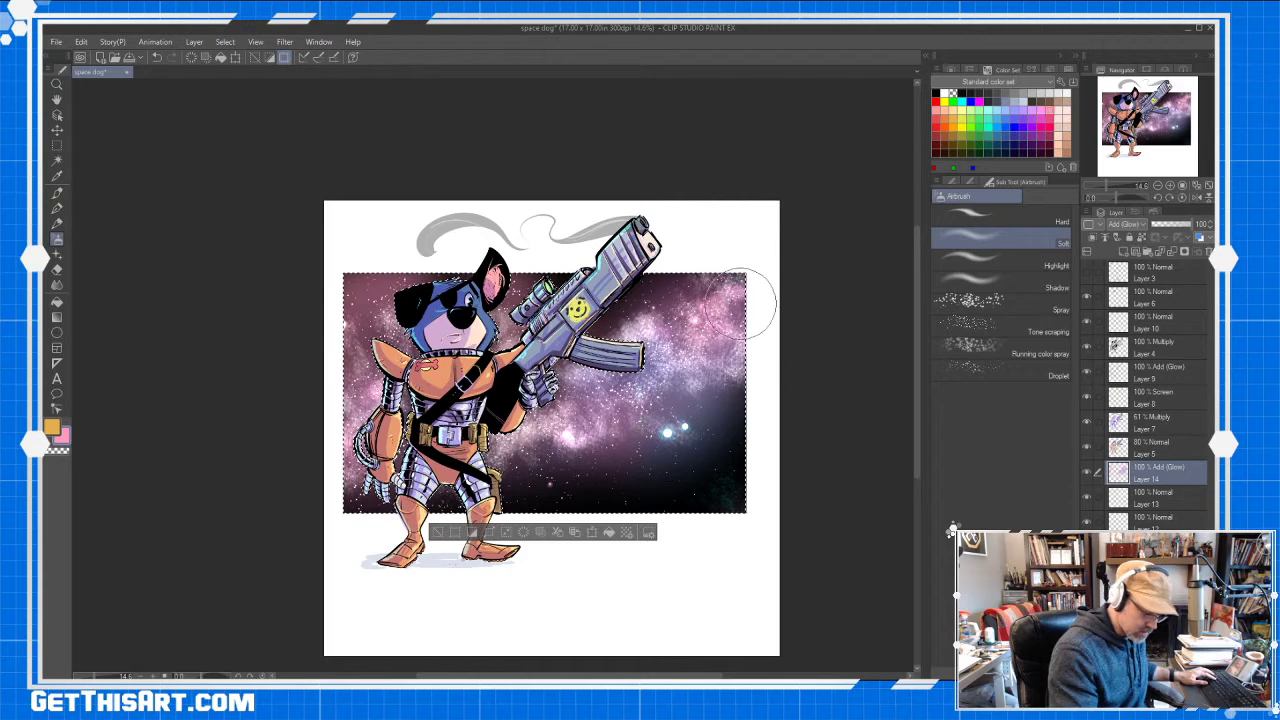
key("ctrl+d")
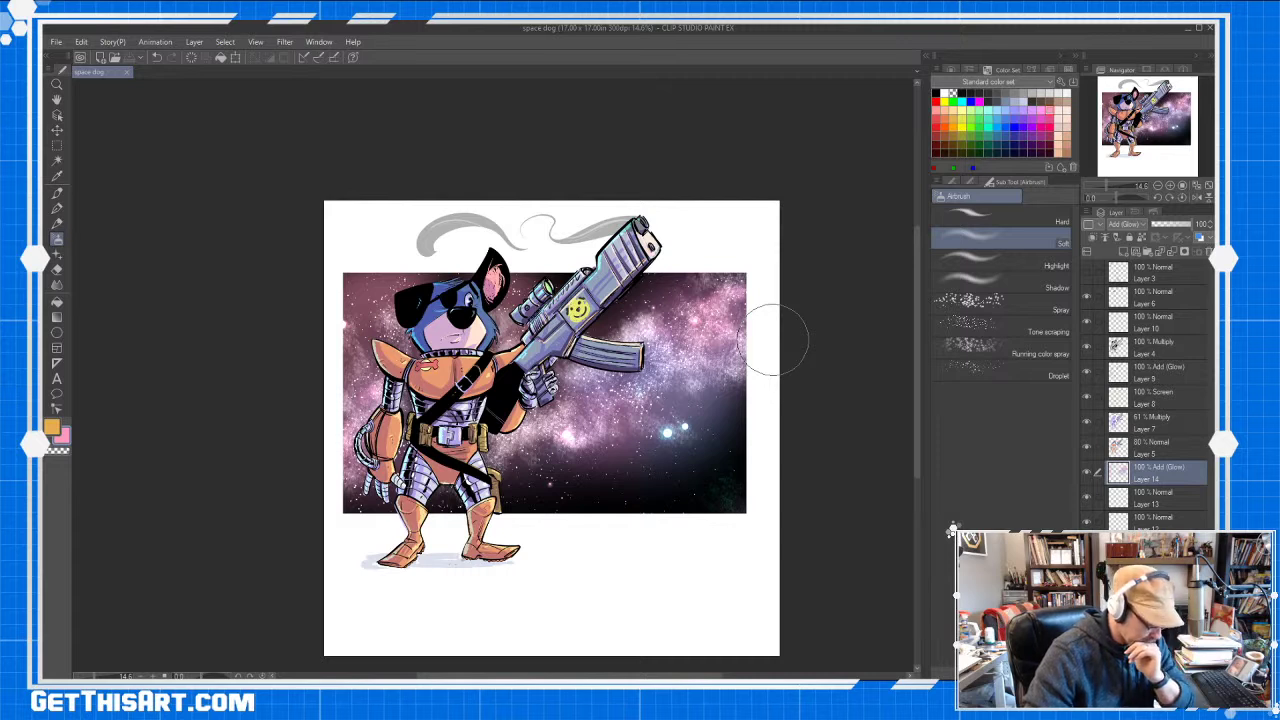
left_click_drag(916, 369, 916, 376)
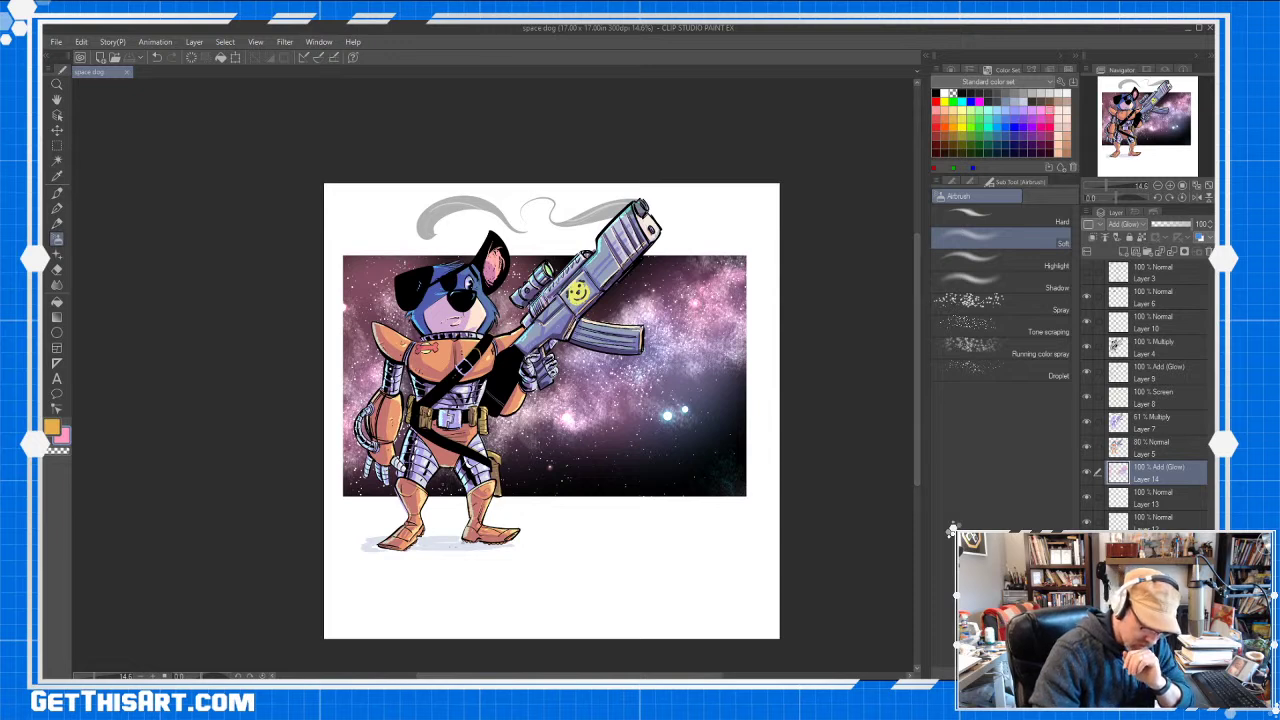
Add a new layer above the Add (Glow) nebula layer and set up the Leaky Pen brush with white
left_click(1155, 573)
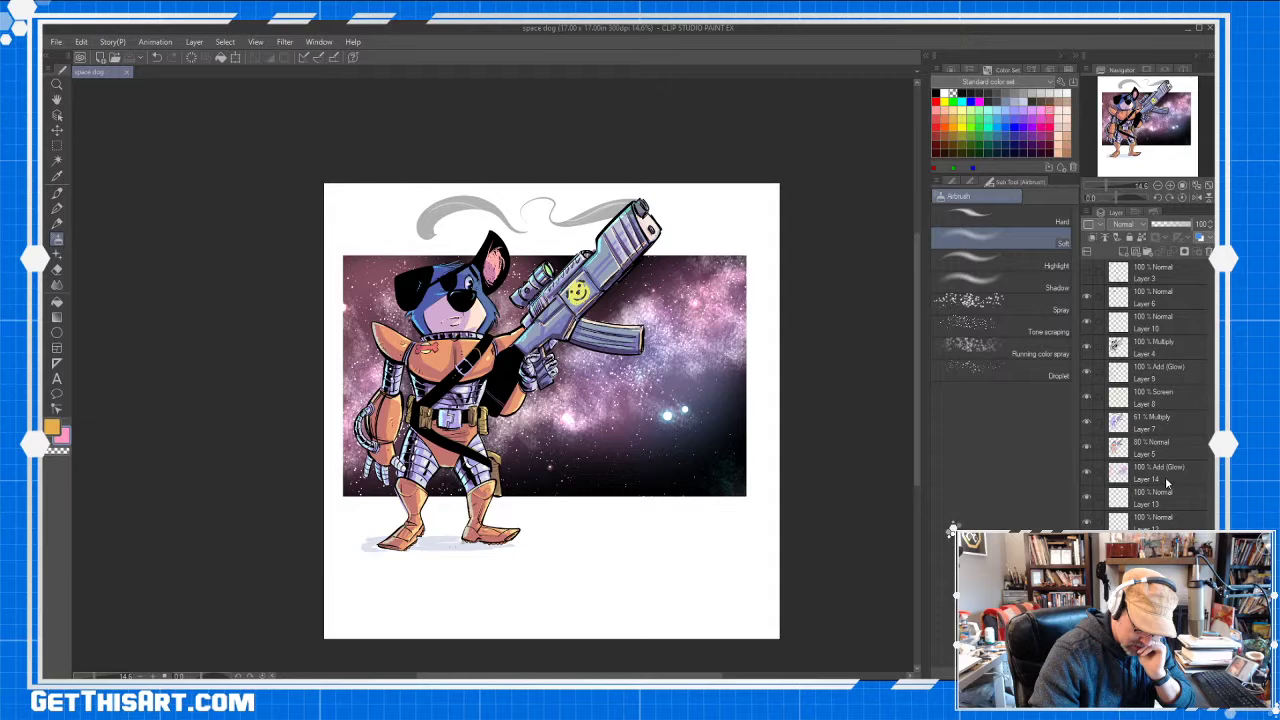
left_click(1166, 481)
left_click(1124, 251)
left_click(944, 93)
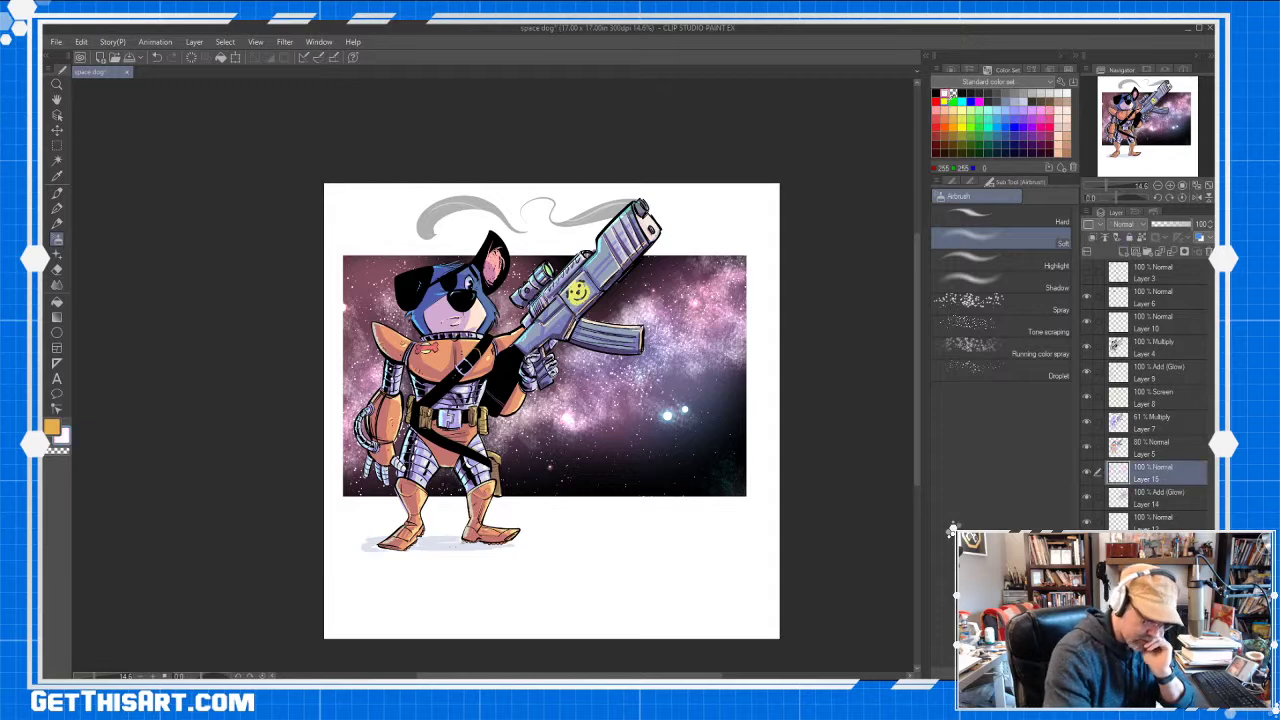
mouse_move(474, 395)
left_mouse_down()
mouse_move(550, 395)
mouse_move(517, 470)
left_mouse_up()
key("b")
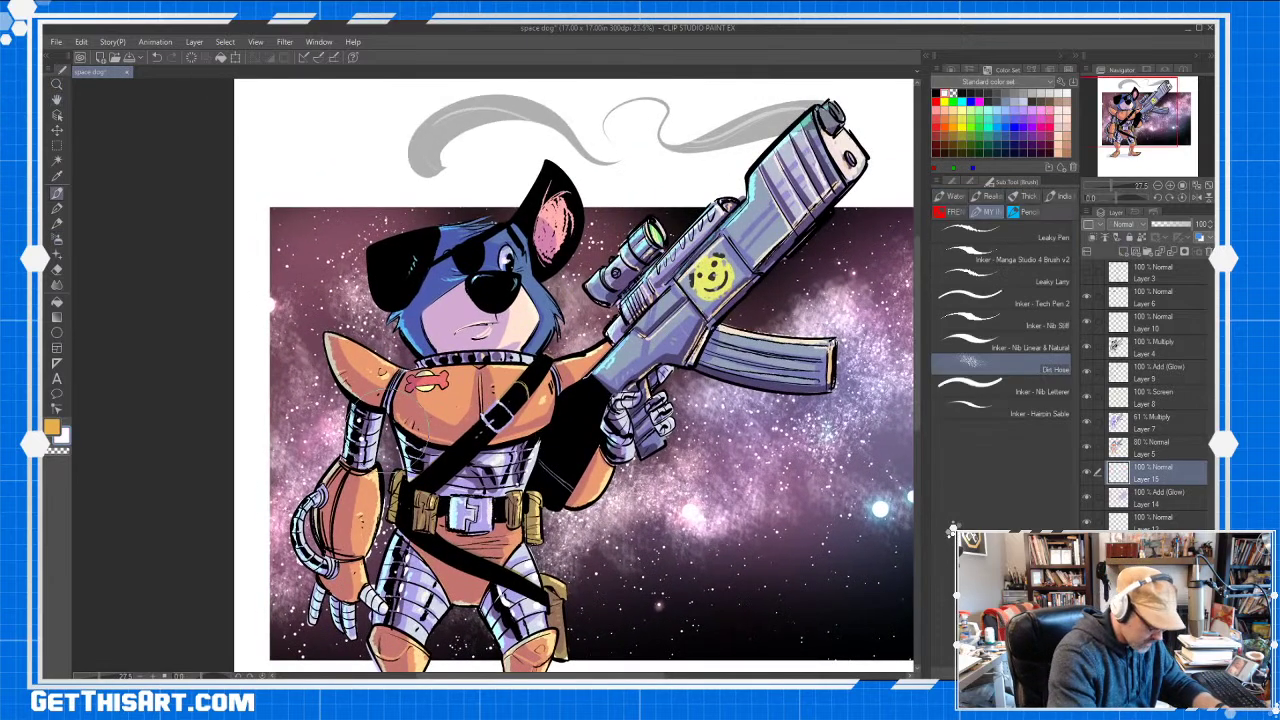
left_click(1018, 241)
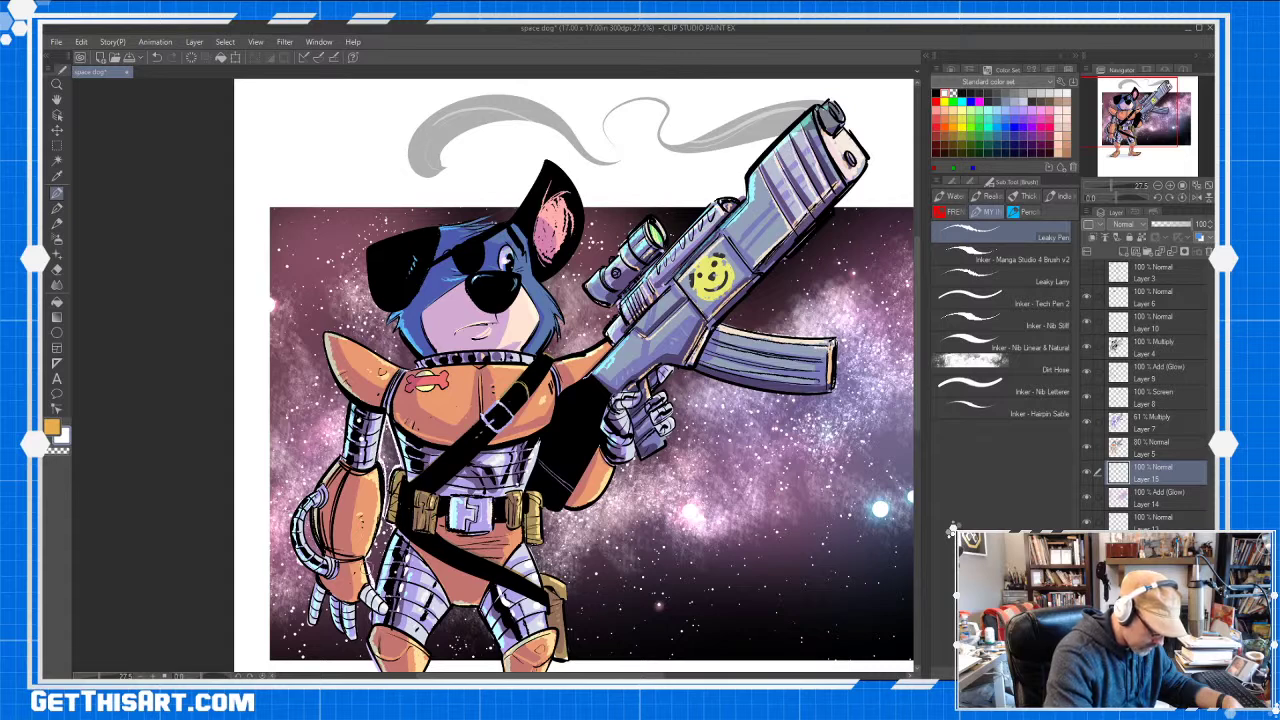
Ink a thin white outline around the dog's lowered robotic hand and arm where they overlap the space background
key("space")
left_click_drag(380, 520, 581, 413)
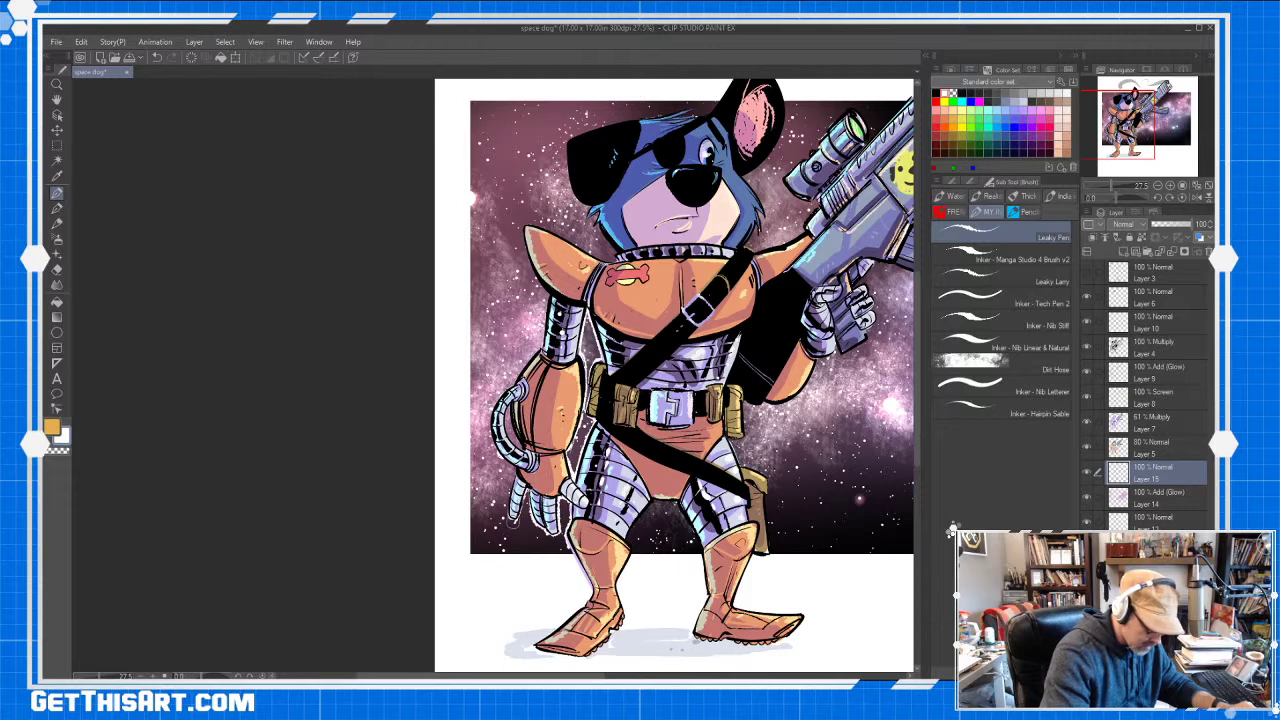
mouse_move(513, 522)
left_mouse_down()
mouse_move(516, 471)
mouse_move(508, 494)
left_mouse_up()
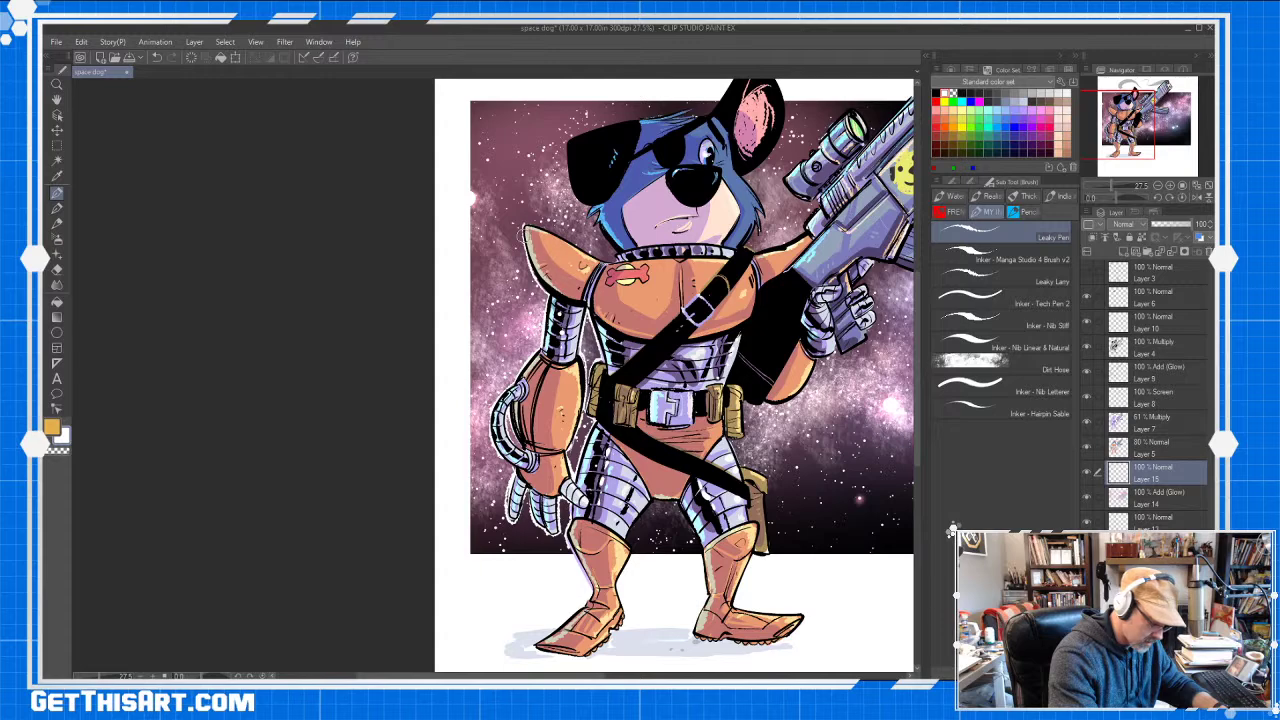
key("r")
left_click_drag(814, 594, 590, 110)
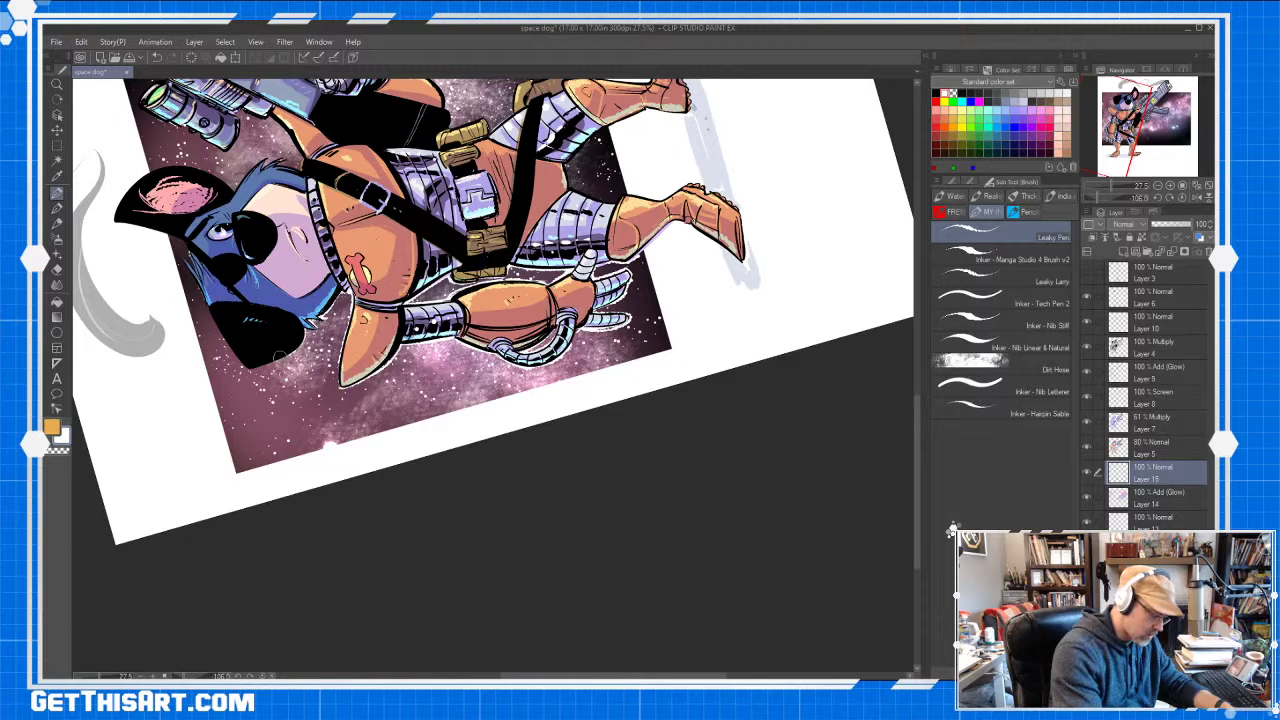
Trace the white outline around the dog's drooping ear and the top of the head with the Leaky Pen
key("r")
mouse_move(764, 452)
left_mouse_down()
mouse_move(540, 562)
mouse_move(446, 658)
mouse_move(320, 598)
mouse_move(274, 553)
left_mouse_up()
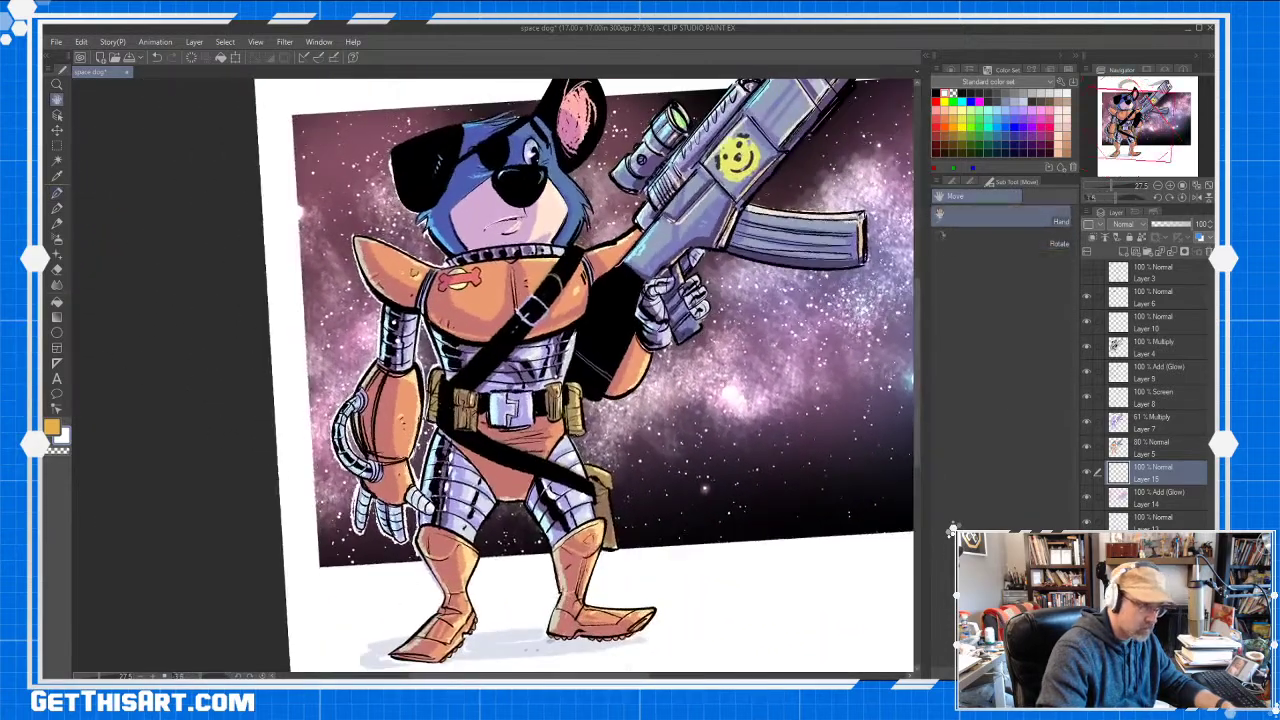
left_click_drag(384, 150, 366, 312)
key("b")
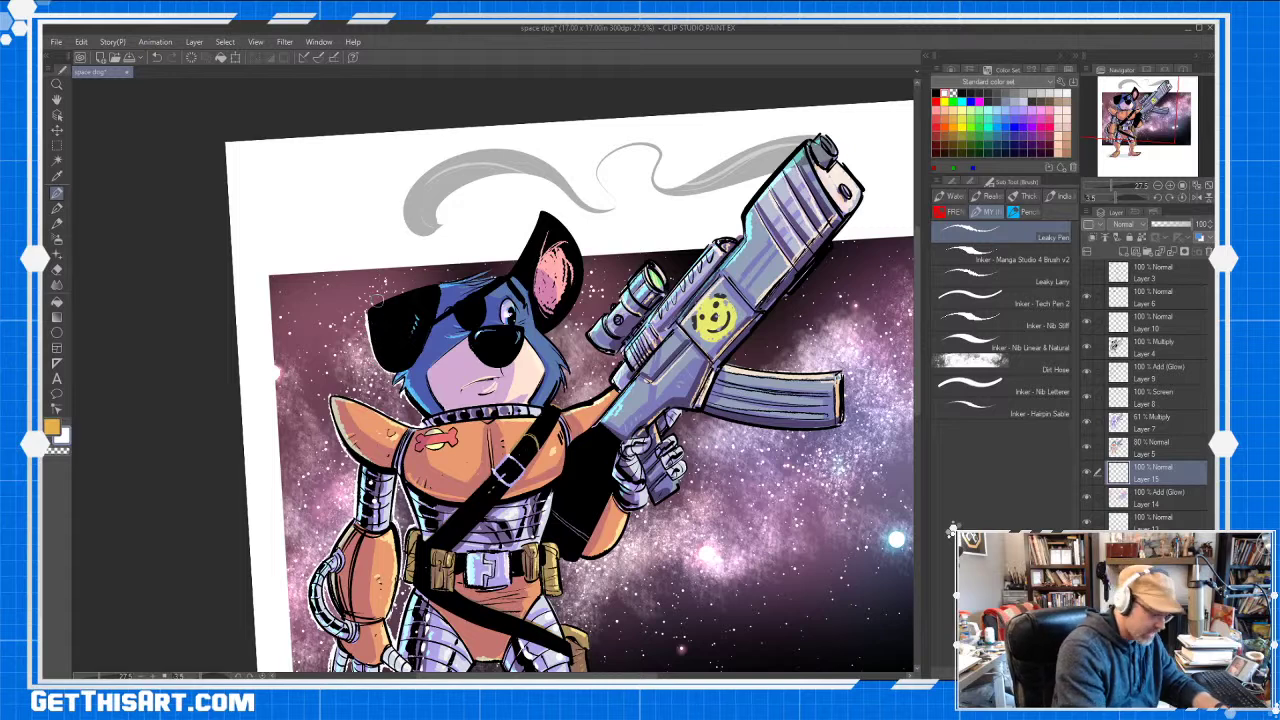
left_click_drag(370, 304, 431, 280)
key("ctrl+z")
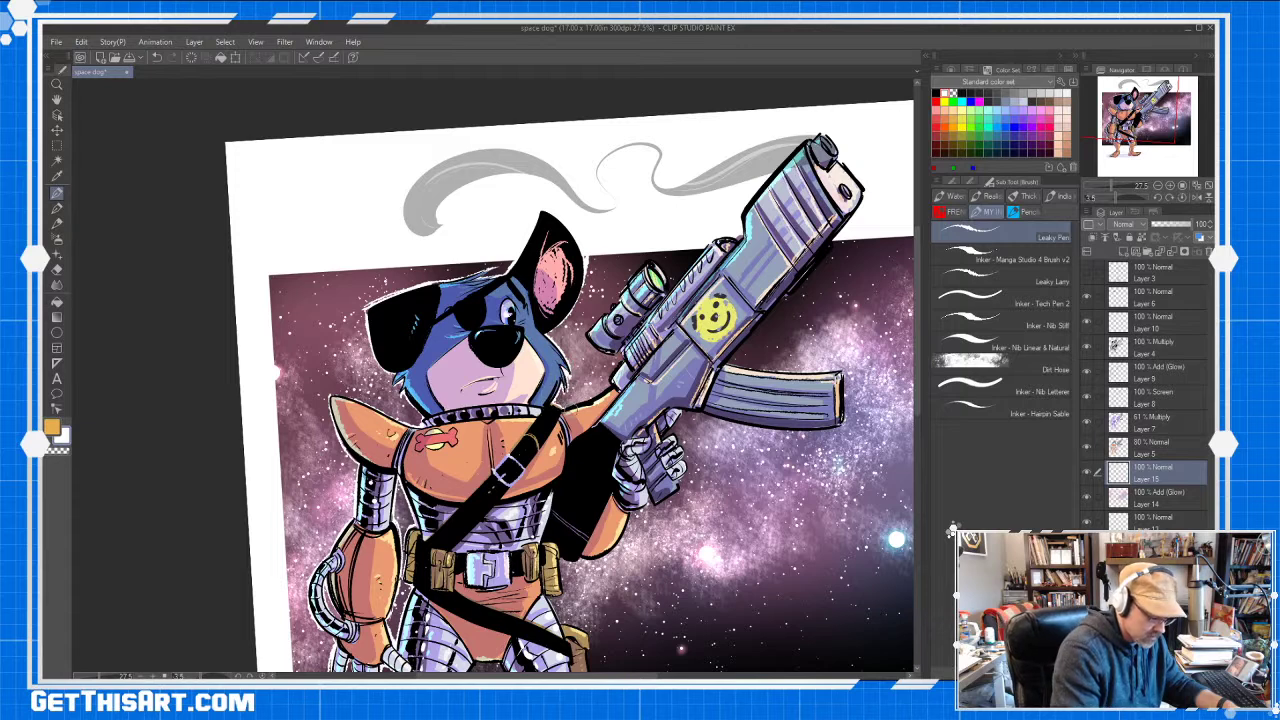
Extend the white outline along the rifle's scope and the upper and lower edges of its barrel
mouse_move(567, 406)
left_mouse_down()
mouse_move(613, 380)
mouse_move(622, 356)
mouse_move(603, 311)
mouse_move(627, 279)
mouse_move(642, 266)
mouse_move(668, 276)
mouse_move(653, 259)
mouse_move(664, 276)
mouse_move(698, 255)
left_mouse_up()
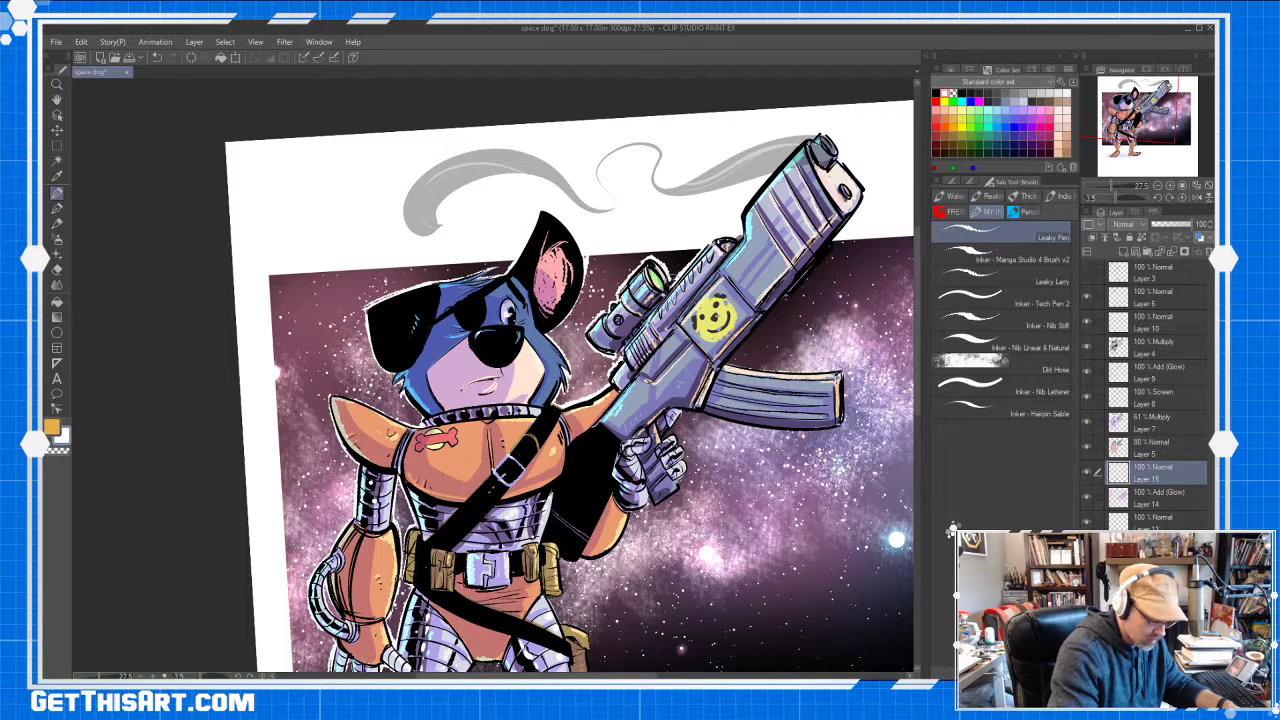
left_click_drag(728, 364, 828, 252)
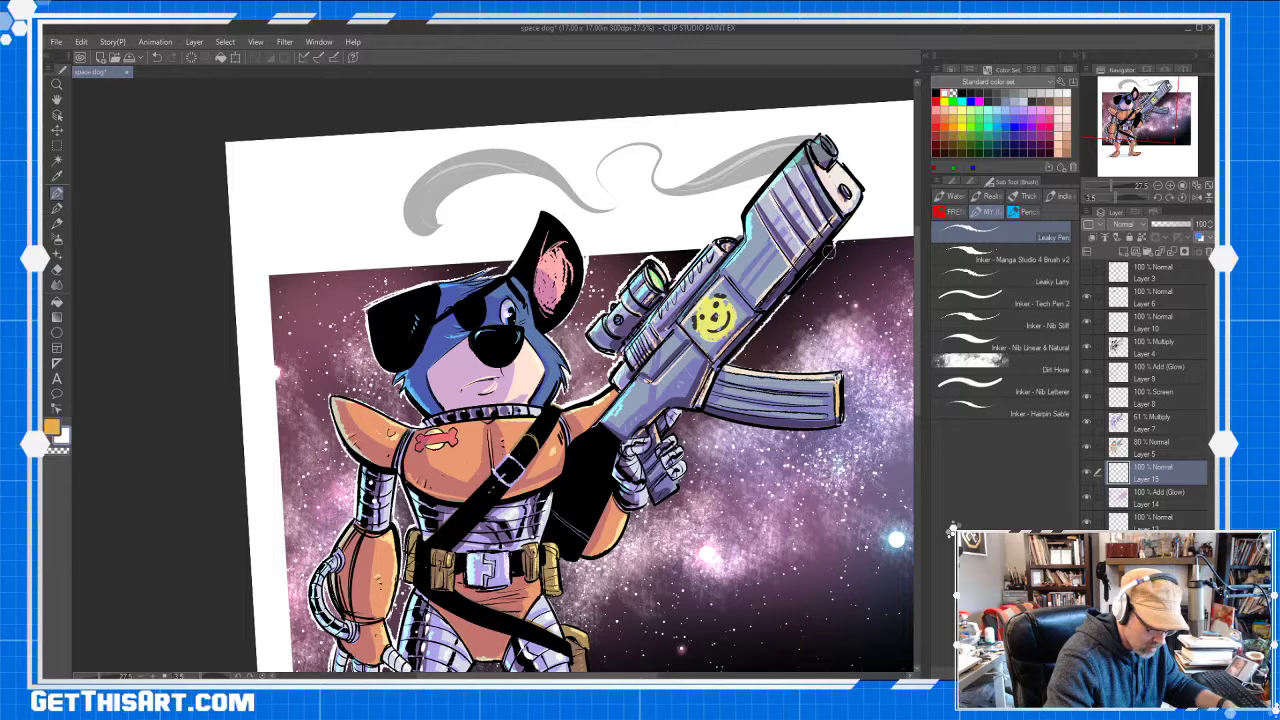
mouse_move(791, 295)
left_mouse_down()
mouse_move(831, 250)
mouse_move(799, 288)
left_mouse_up()
left_click_drag(840, 239, 843, 227)
Outline the rifle's magazine and the hand gripping the trigger in white against the nebula
key("ctrl+space")
left_click_drag(792, 461, 765, 472)
key("space")
mouse_move(780, 465)
left_mouse_down()
mouse_move(724, 376)
mouse_move(690, 350)
mouse_move(710, 582)
mouse_move(708, 603)
mouse_move(676, 628)
left_mouse_up()
key("r")
key("space")
mouse_move(664, 528)
left_mouse_down()
mouse_move(613, 437)
mouse_move(652, 426)
left_mouse_up()
key("ctrl+space")
key("b")
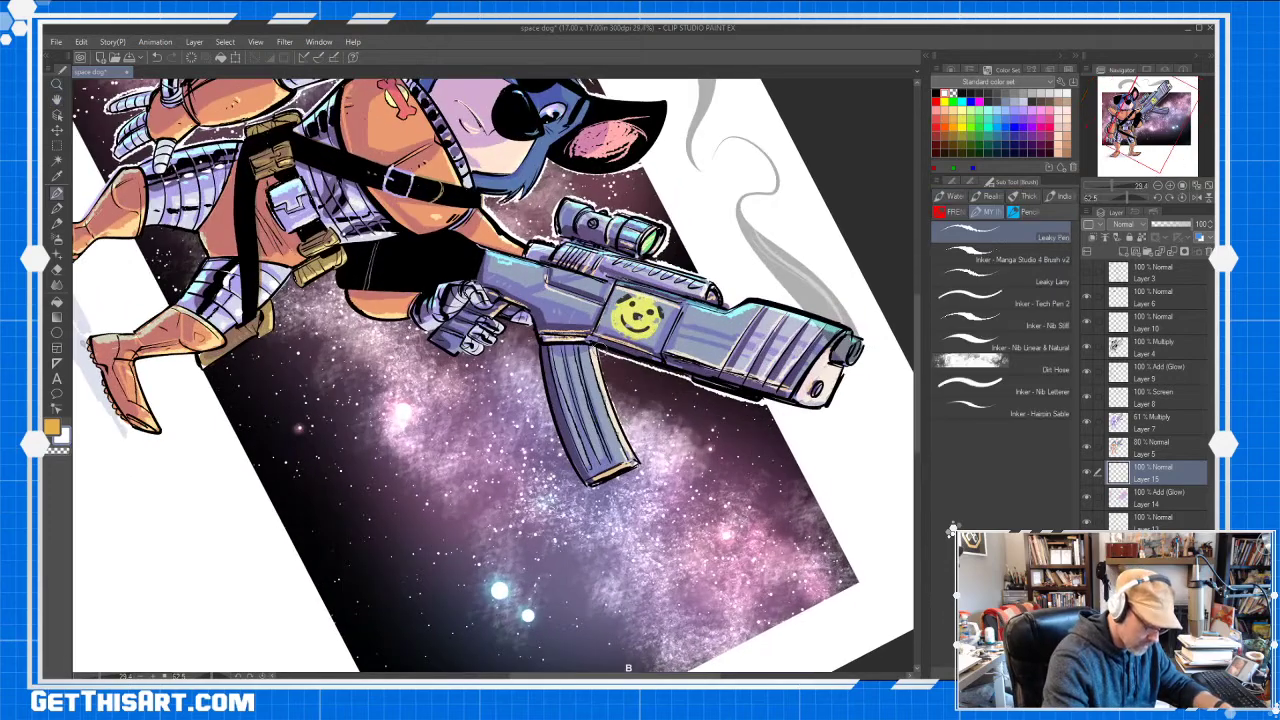
mouse_move(598, 347)
left_mouse_down()
mouse_move(637, 459)
mouse_move(598, 485)
left_mouse_up()
mouse_move(540, 344)
left_mouse_down()
mouse_move(568, 456)
mouse_move(541, 382)
left_mouse_up()
mouse_move(579, 484)
left_mouse_down()
mouse_move(535, 342)
mouse_move(496, 314)
mouse_move(490, 338)
left_mouse_up()
left_click_drag(504, 328, 457, 359)
Continue the white outline down the rifle-holding arm, the hip pouch and the legs within the background panel
key("r")
mouse_move(500, 575)
left_mouse_down()
mouse_move(548, 567)
mouse_move(689, 413)
left_mouse_up()
mouse_move(481, 391)
left_mouse_down()
mouse_move(469, 402)
mouse_move(471, 380)
mouse_move(464, 413)
mouse_move(417, 464)
left_mouse_up()
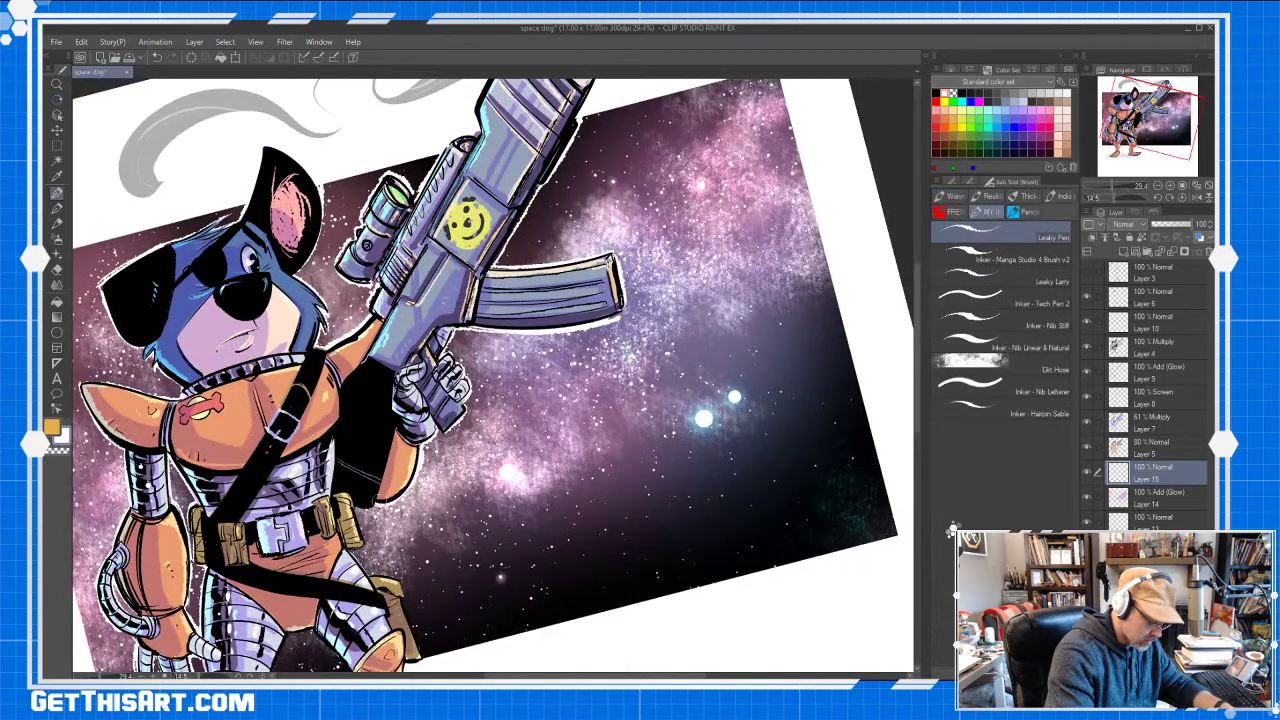
key("r")
mouse_move(645, 491)
left_mouse_down()
mouse_move(589, 540)
mouse_move(748, 503)
mouse_move(744, 521)
left_mouse_up()
key("space")
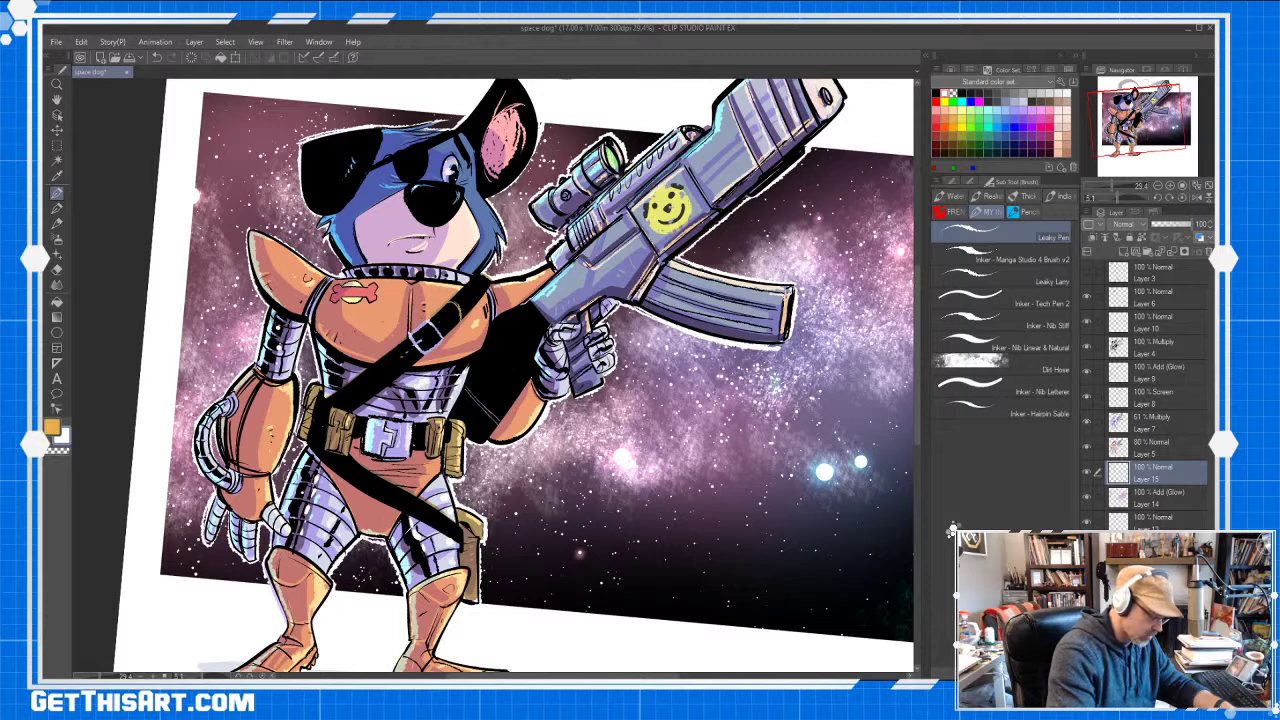
Examine the whole illustration at different zoom levels and angles to judge the white outline around the dog
left_click(751, 356, "alt")
left_click(751, 356, "alt")
left_click_drag(763, 373, 702, 350)
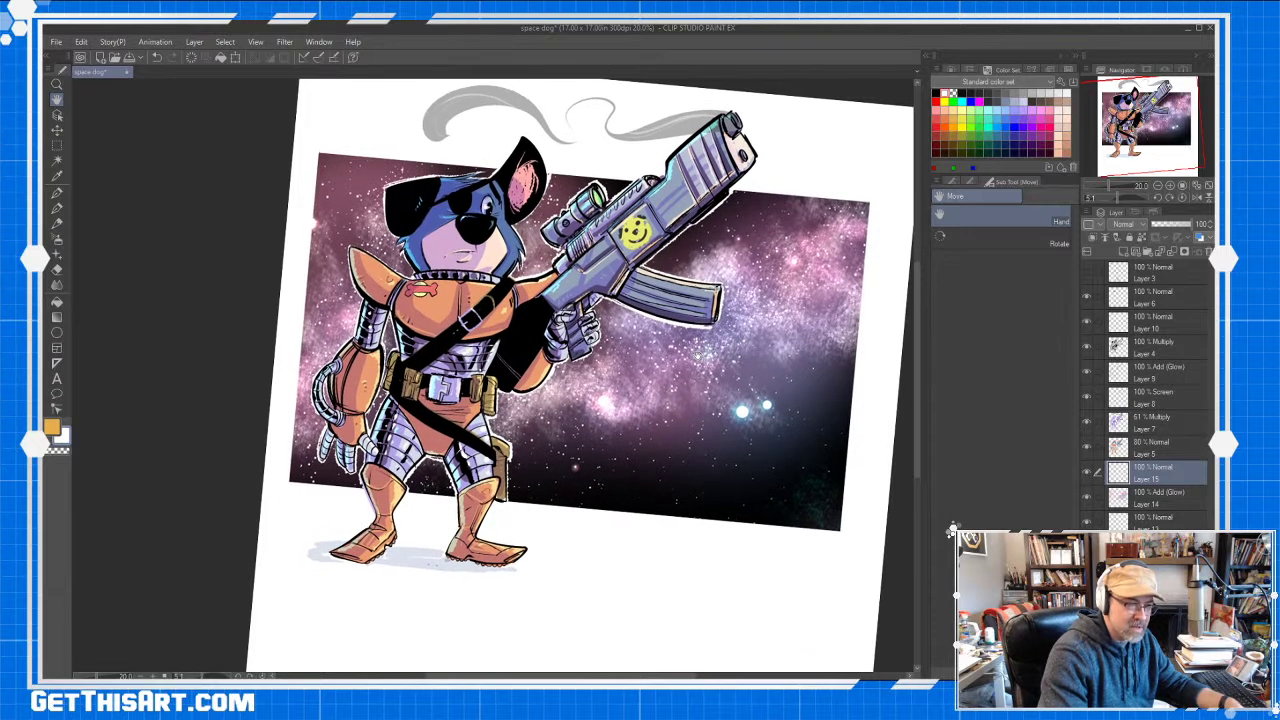
left_click_drag(698, 356, 694, 358)
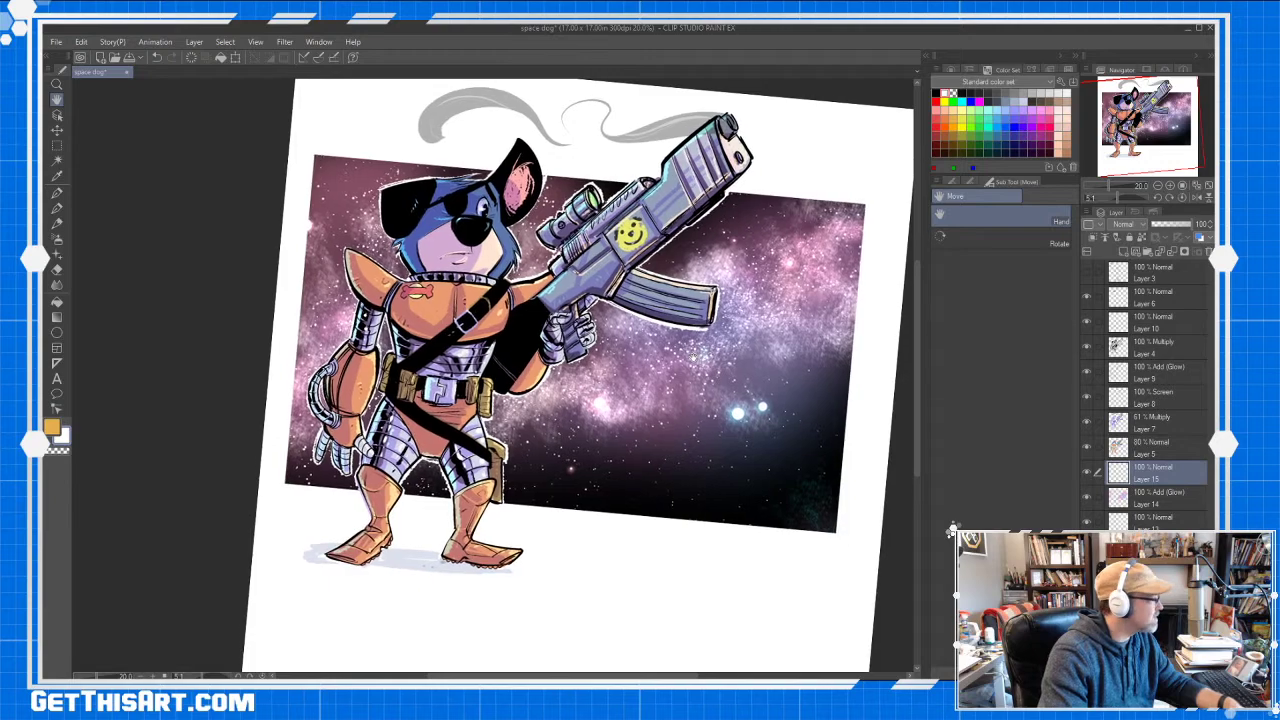
key("r")
left_click_drag(717, 438, 727, 358)
key("slash")
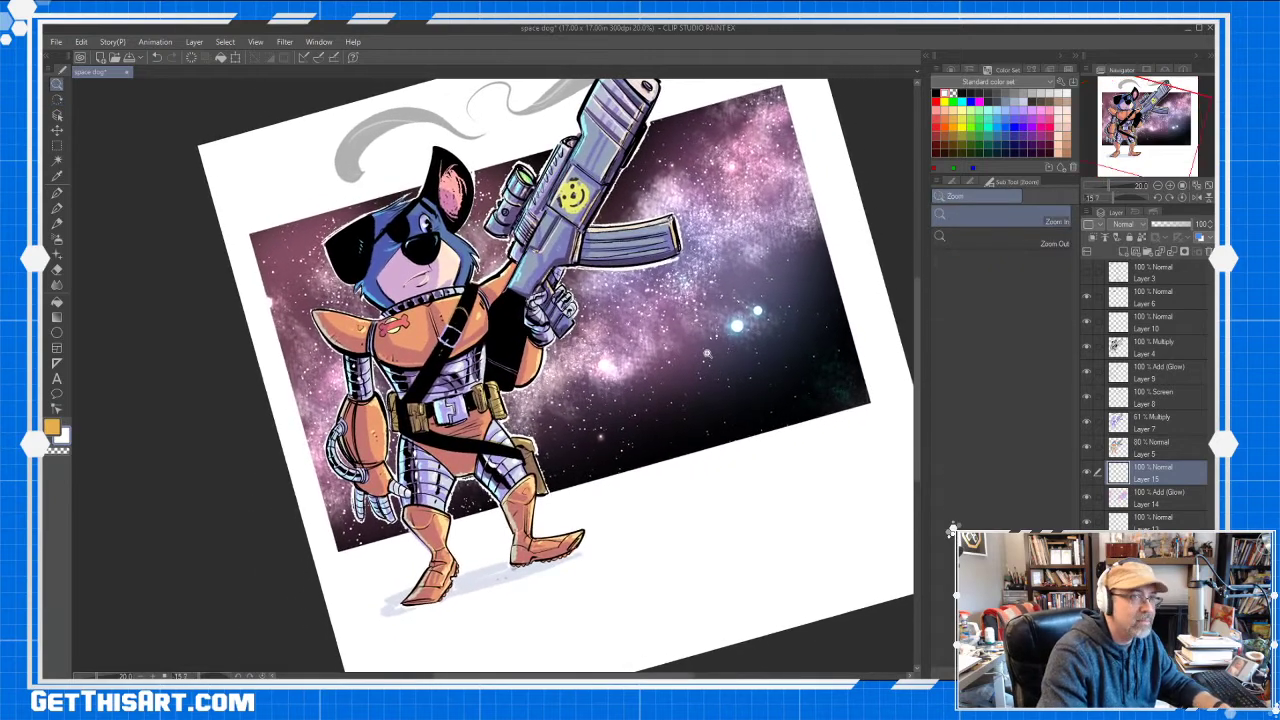
key("space")
left_click_drag(681, 392, 659, 440)
key("shift+space")
left_click_drag(768, 419, 751, 491)
scroll(746, 385, "down", 2)
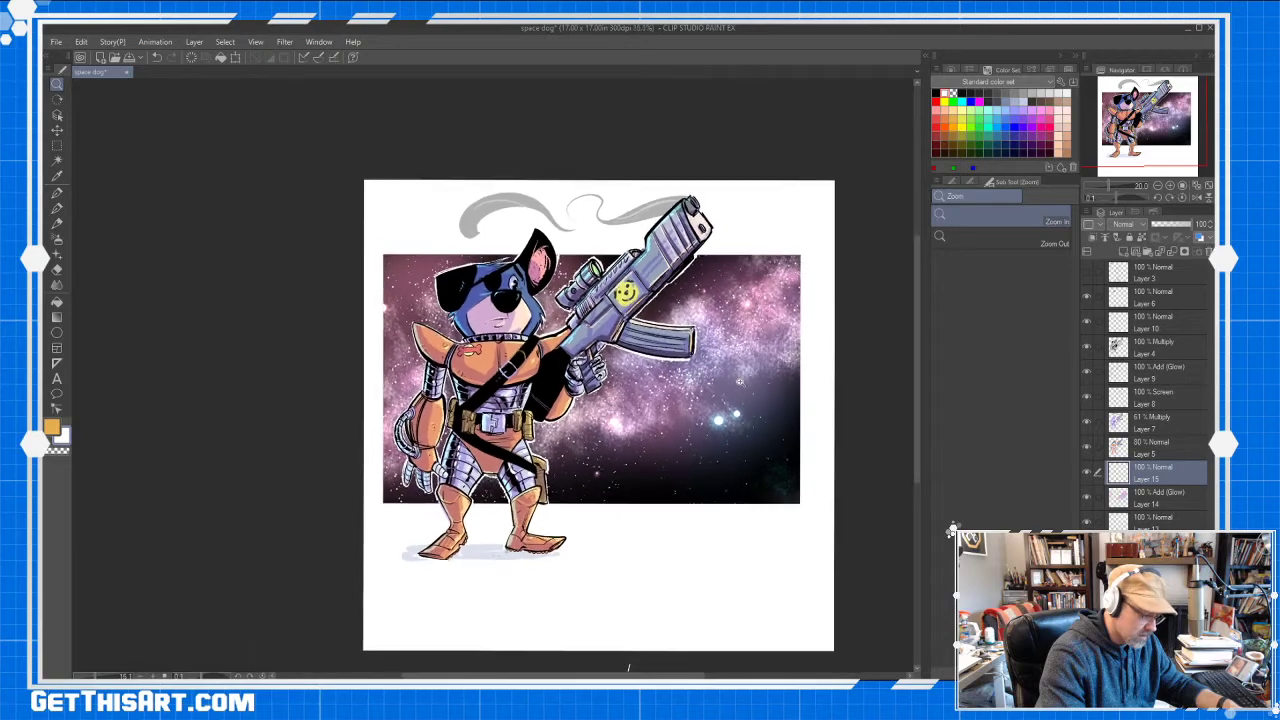
key("h")
left_click_drag(746, 385, 614, 333)
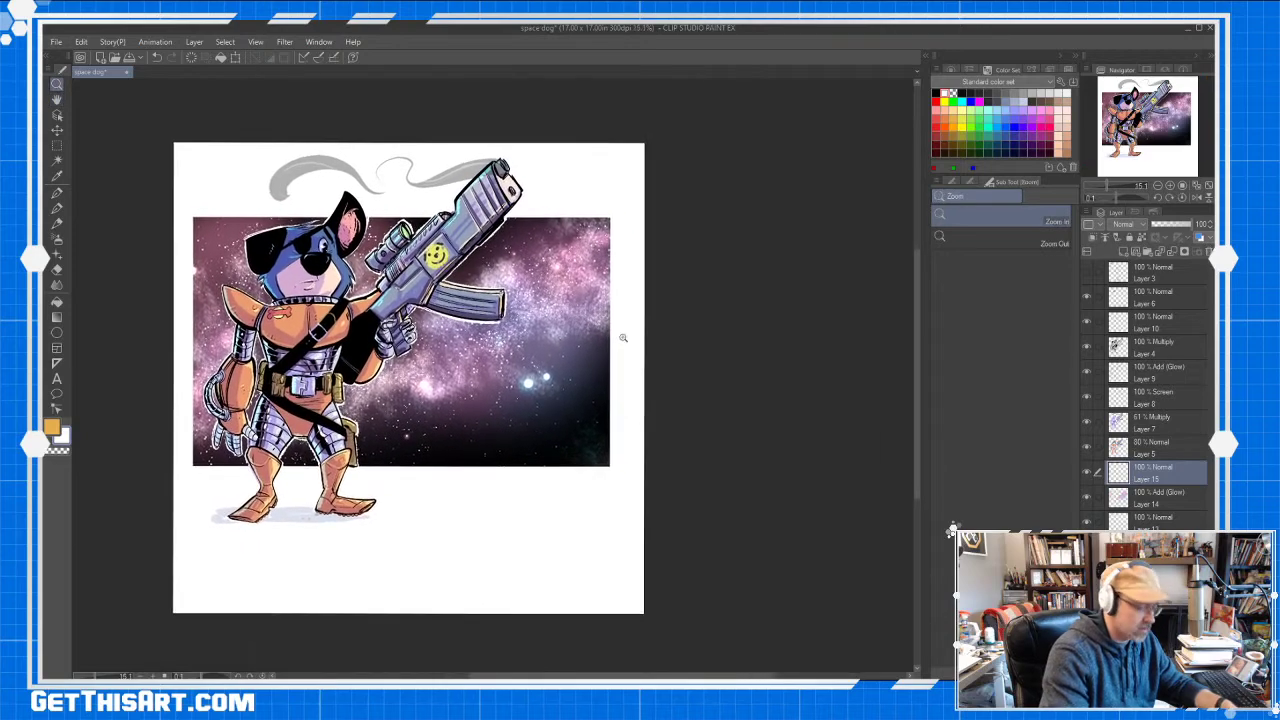
scroll(663, 357, "up", 2)
key("h")
left_click_drag(596, 409, 751, 418)
key("slash")
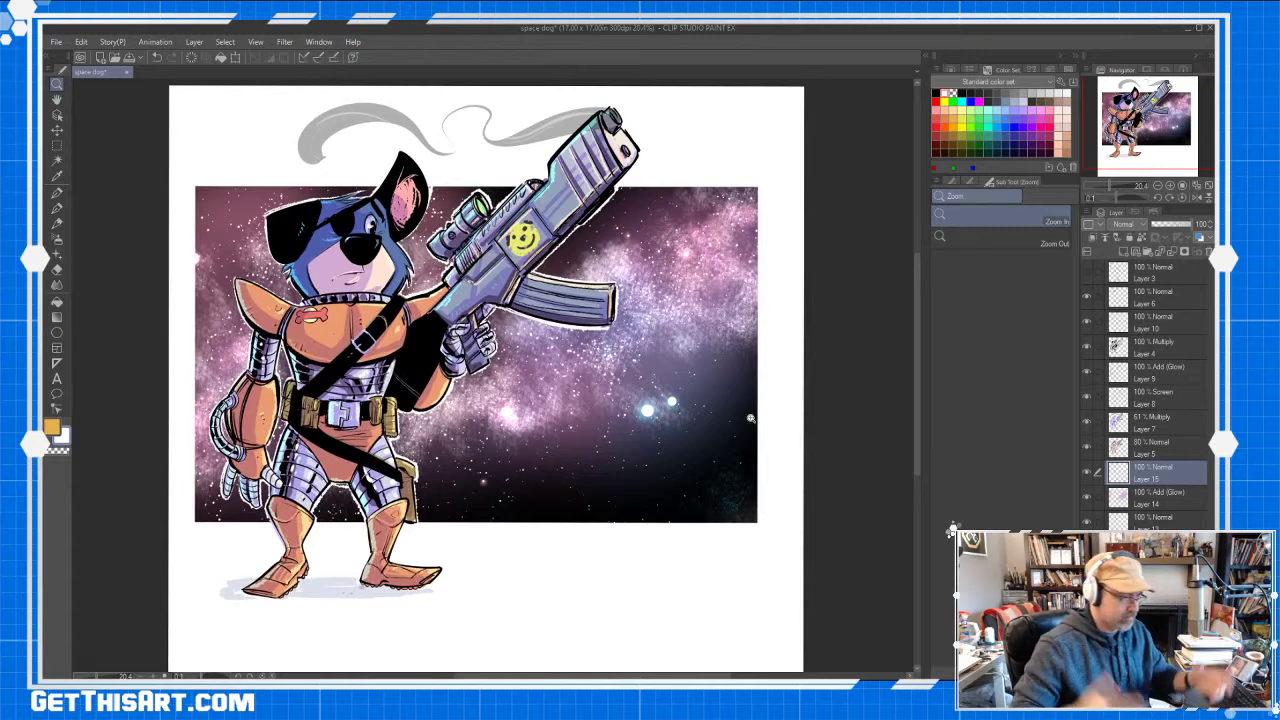